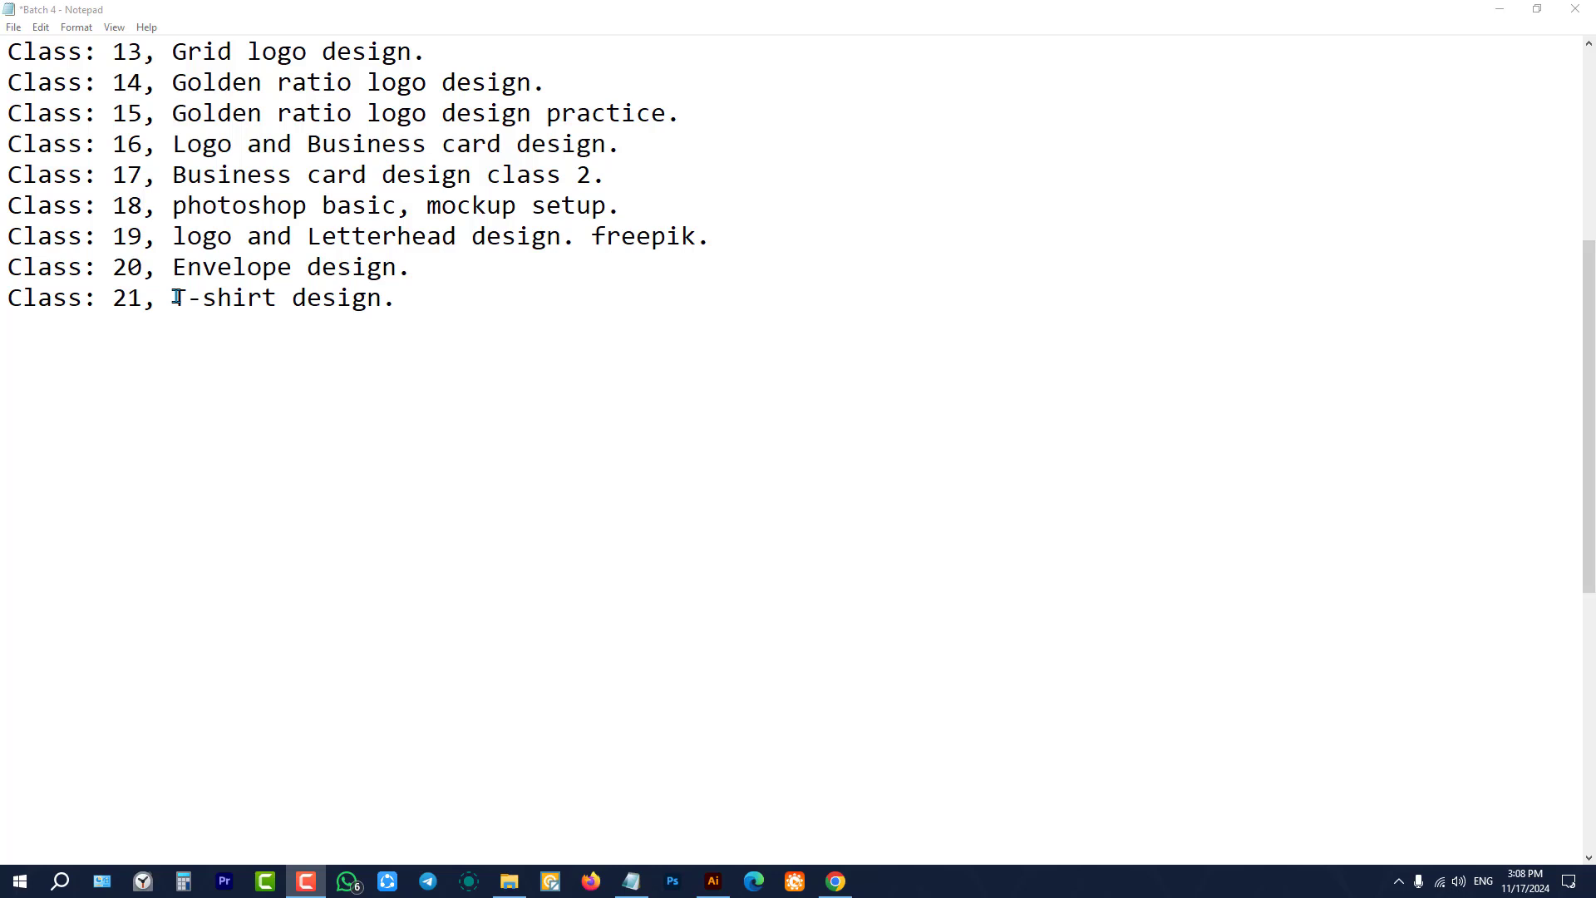
drag(176, 297, 402, 299)
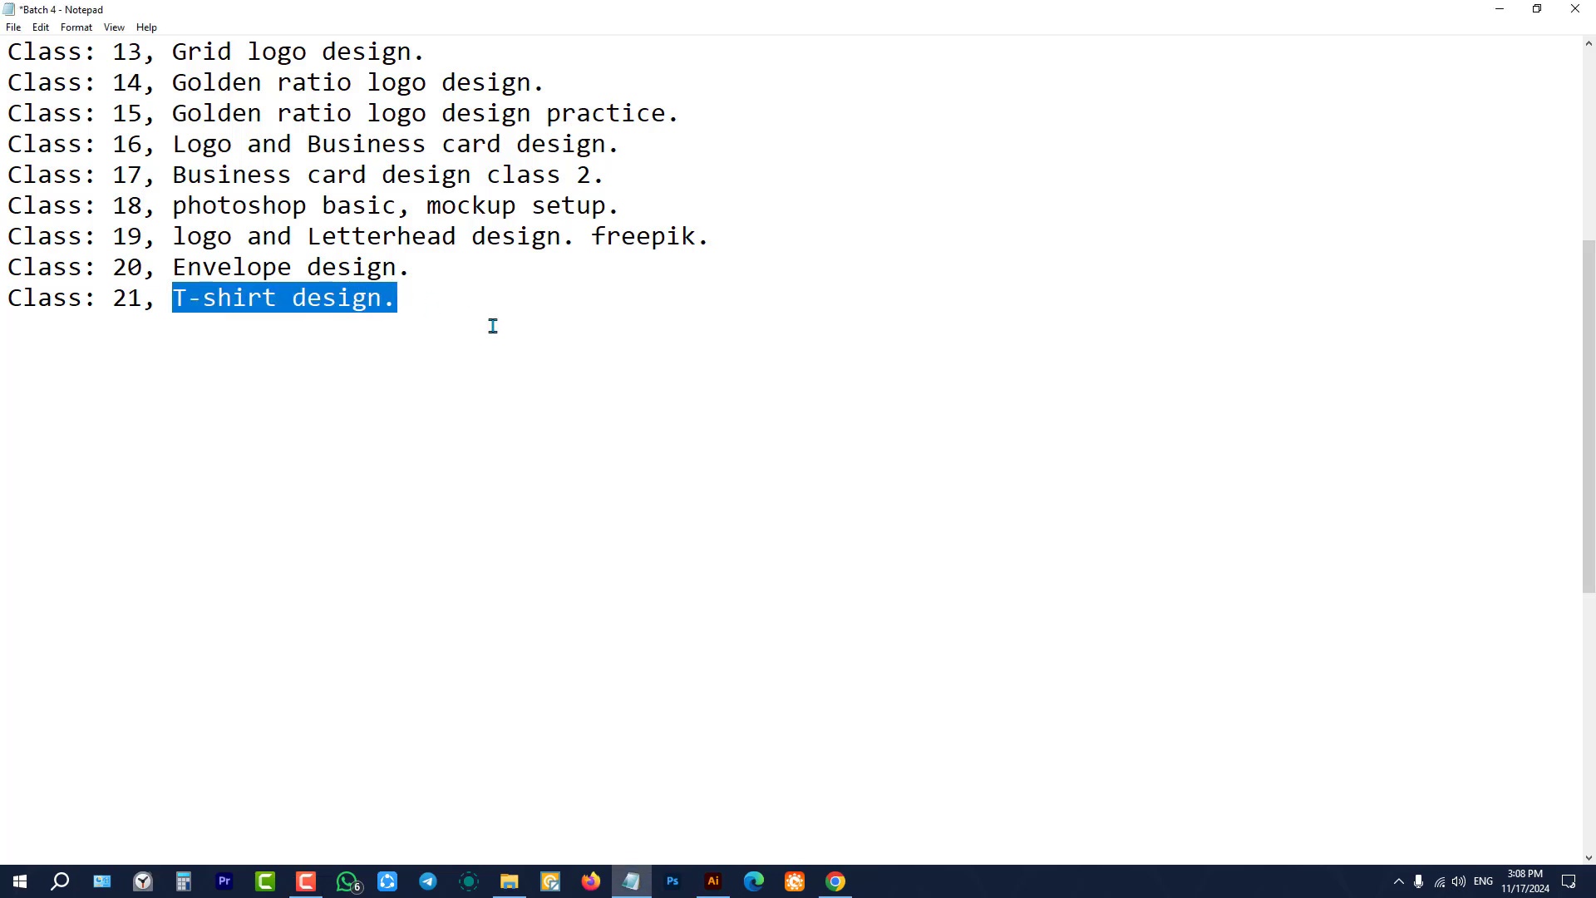
click(456, 302)
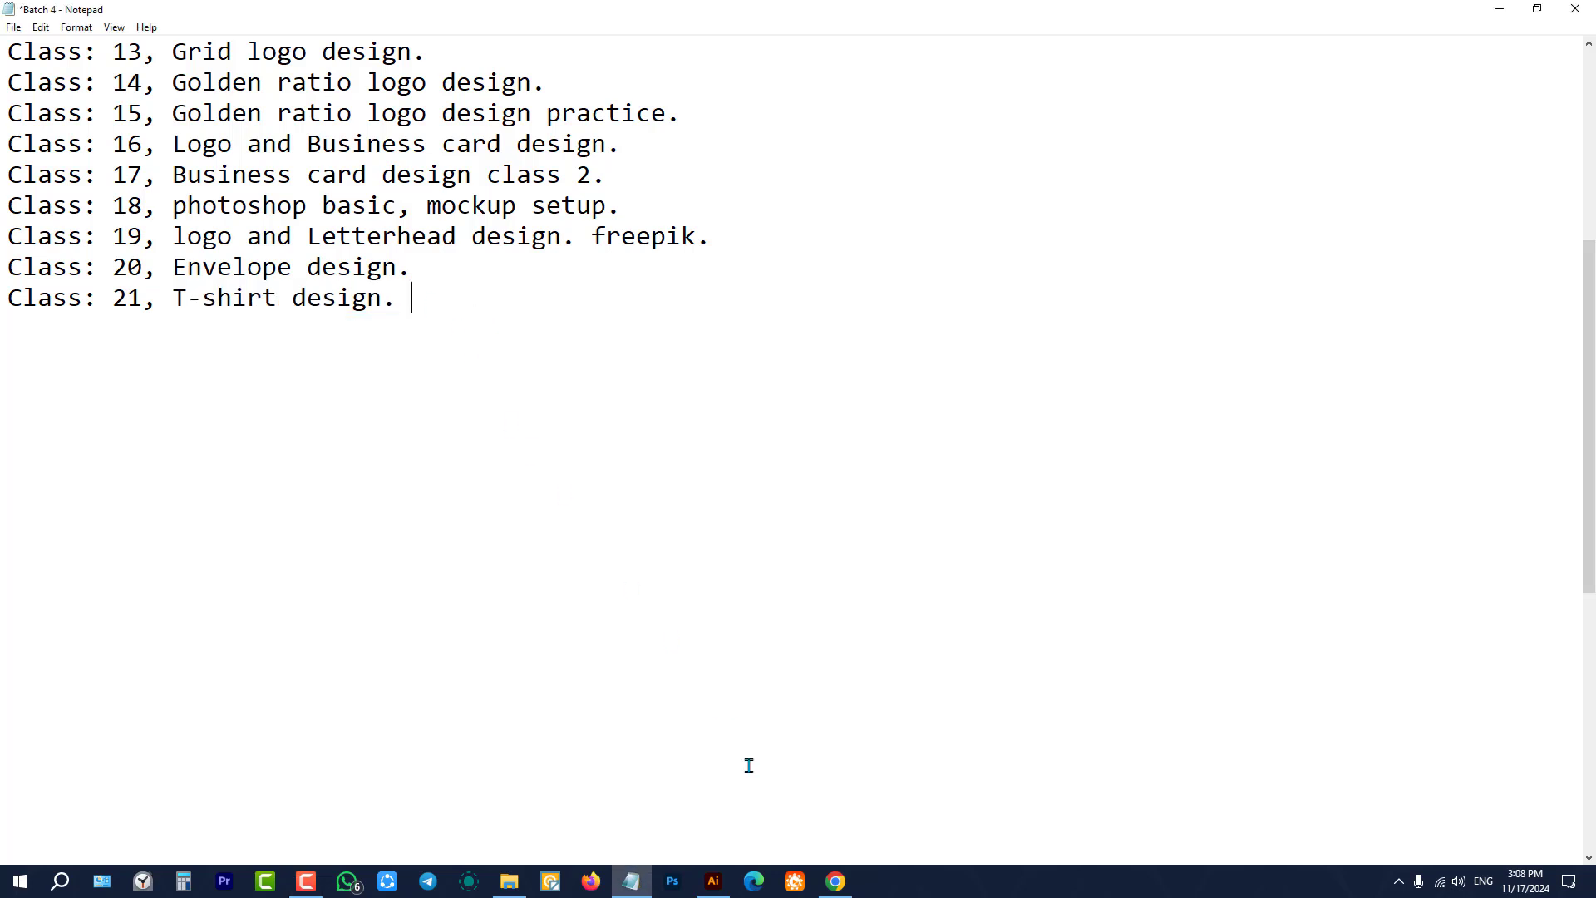
Step: Switch to Chrome and open the bookmarked Fiverr marketplace site in a new tab
click(836, 881)
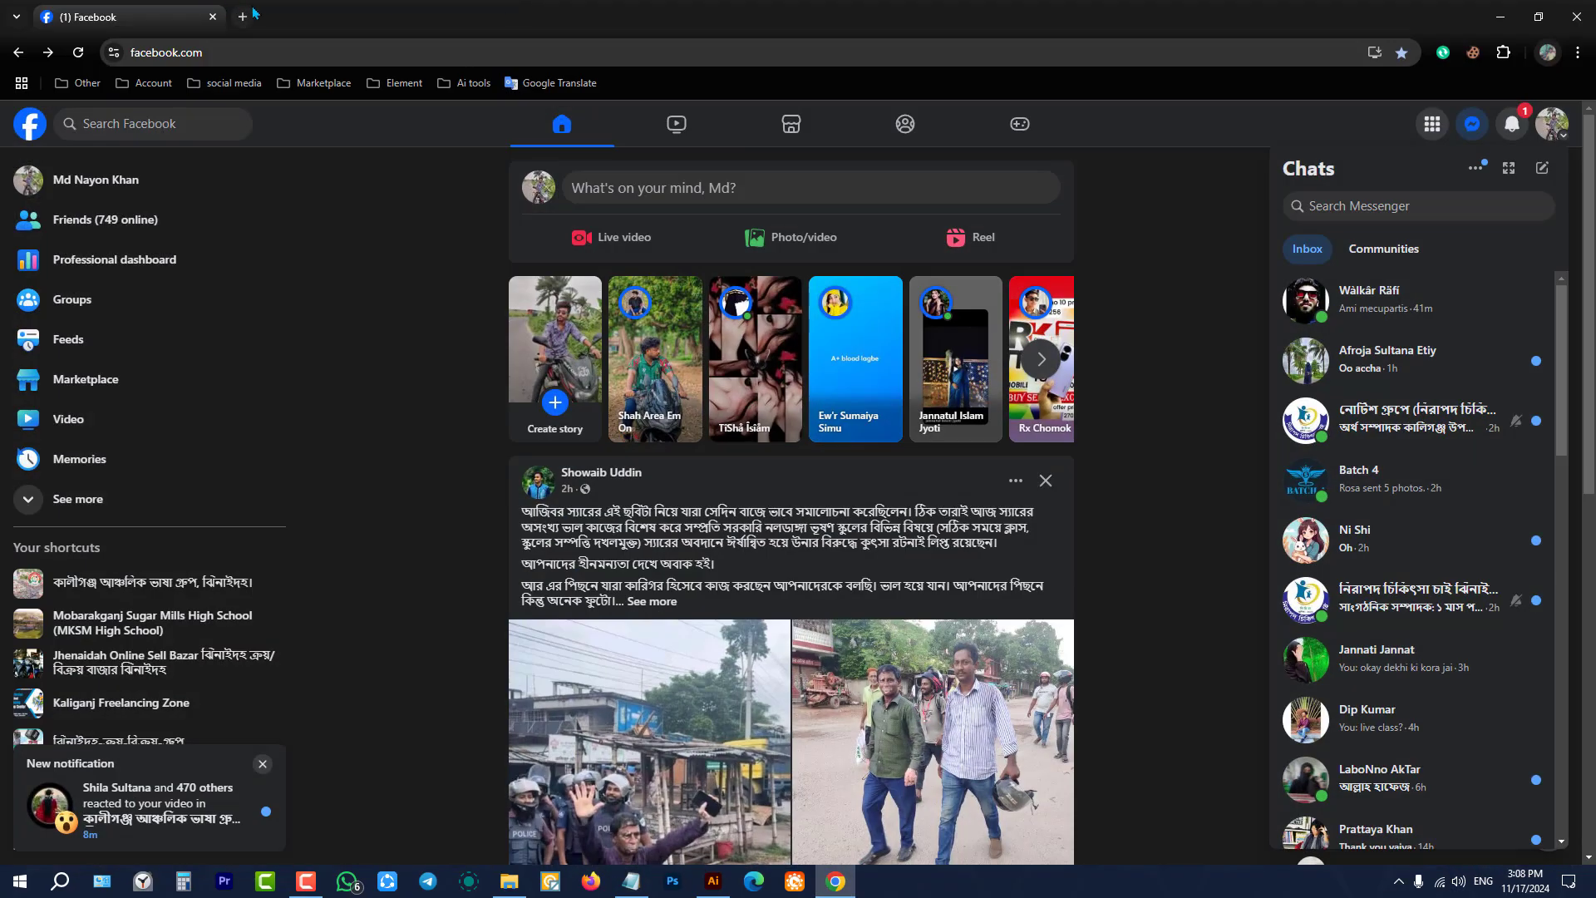
click(249, 14)
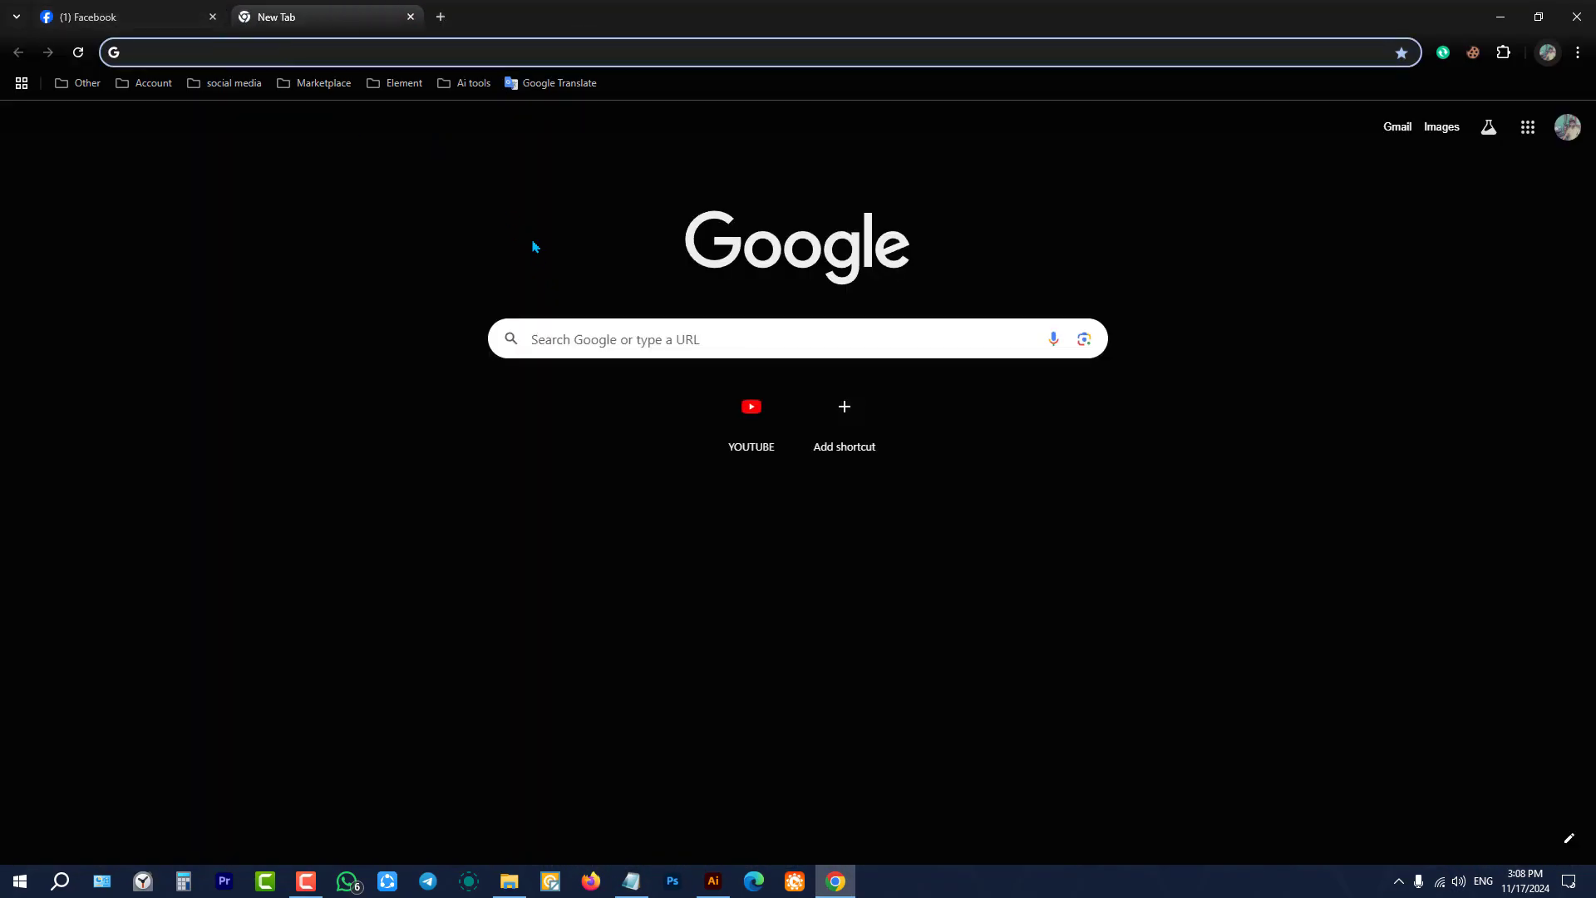
click(306, 881)
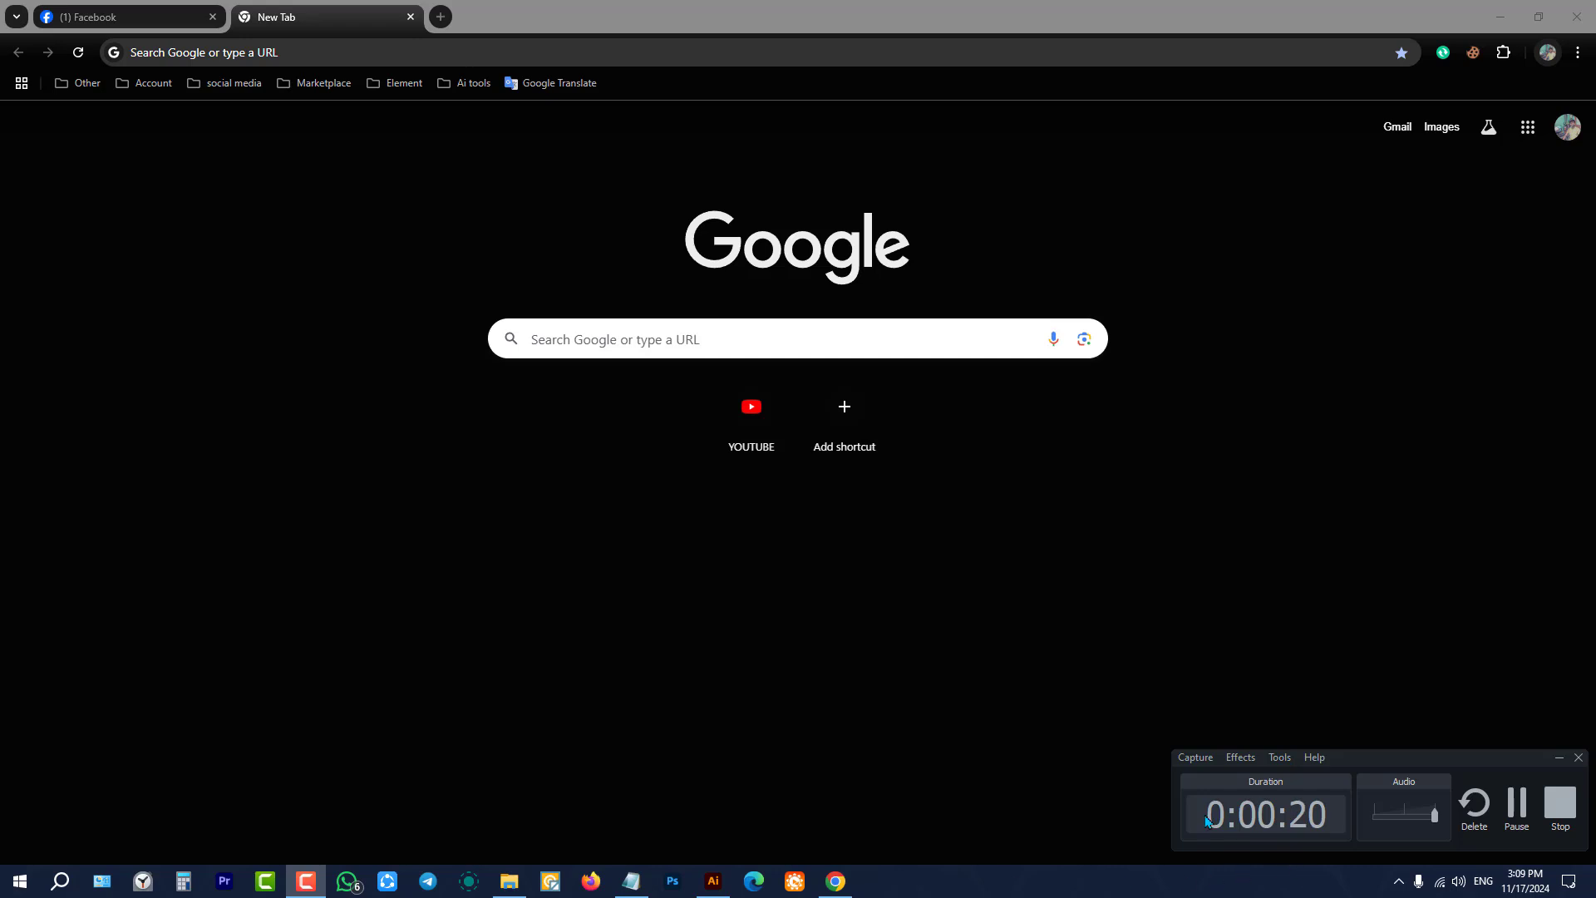
click(323, 84)
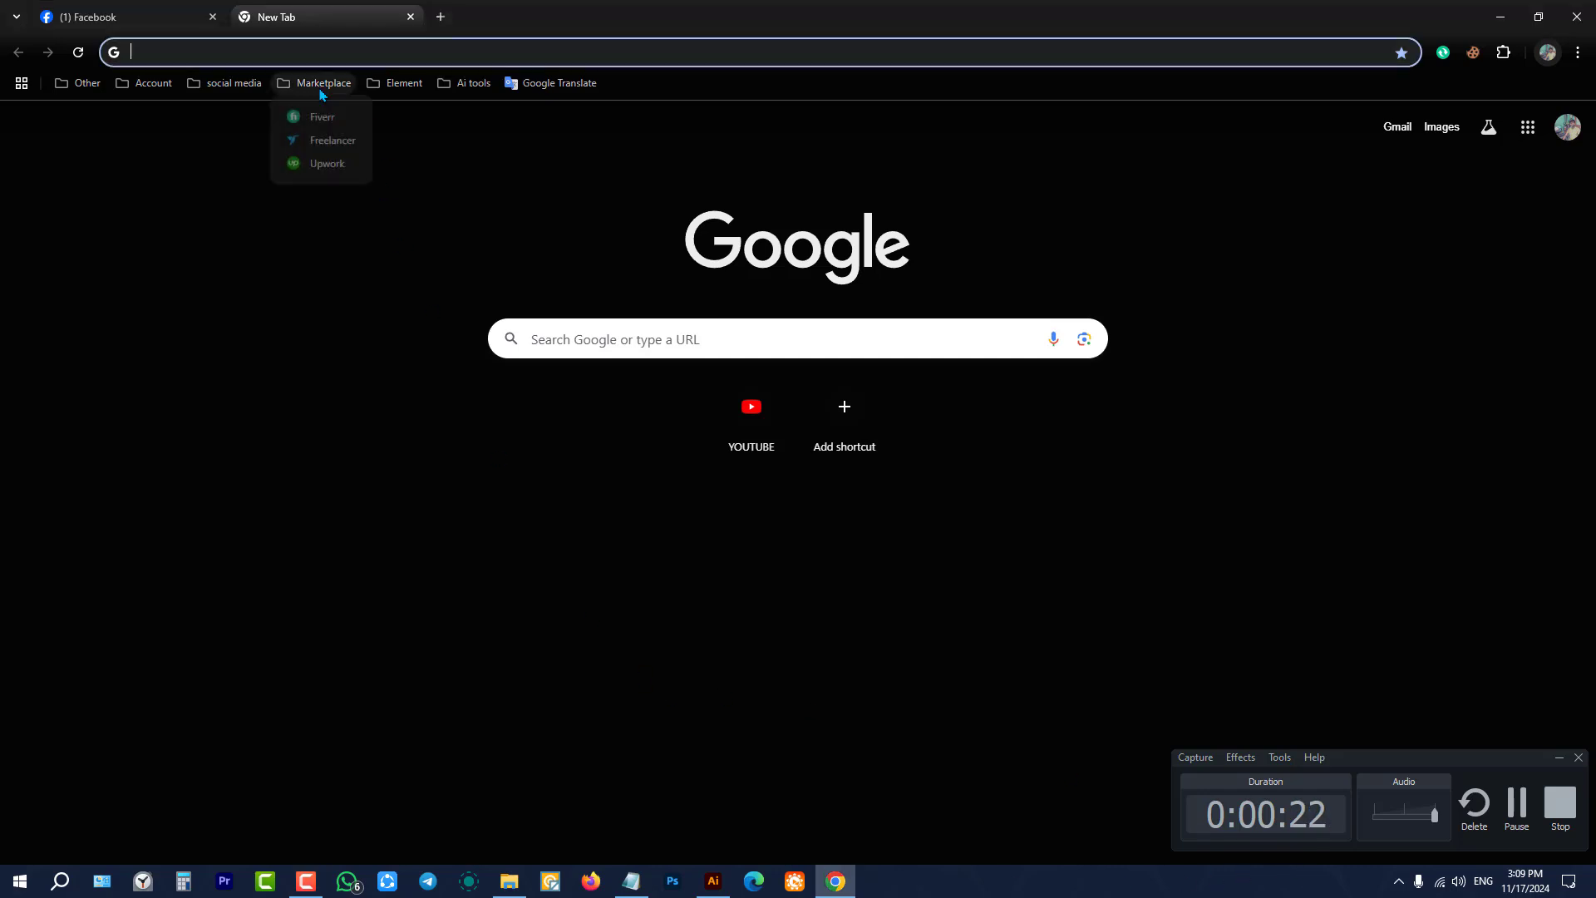
click(314, 117)
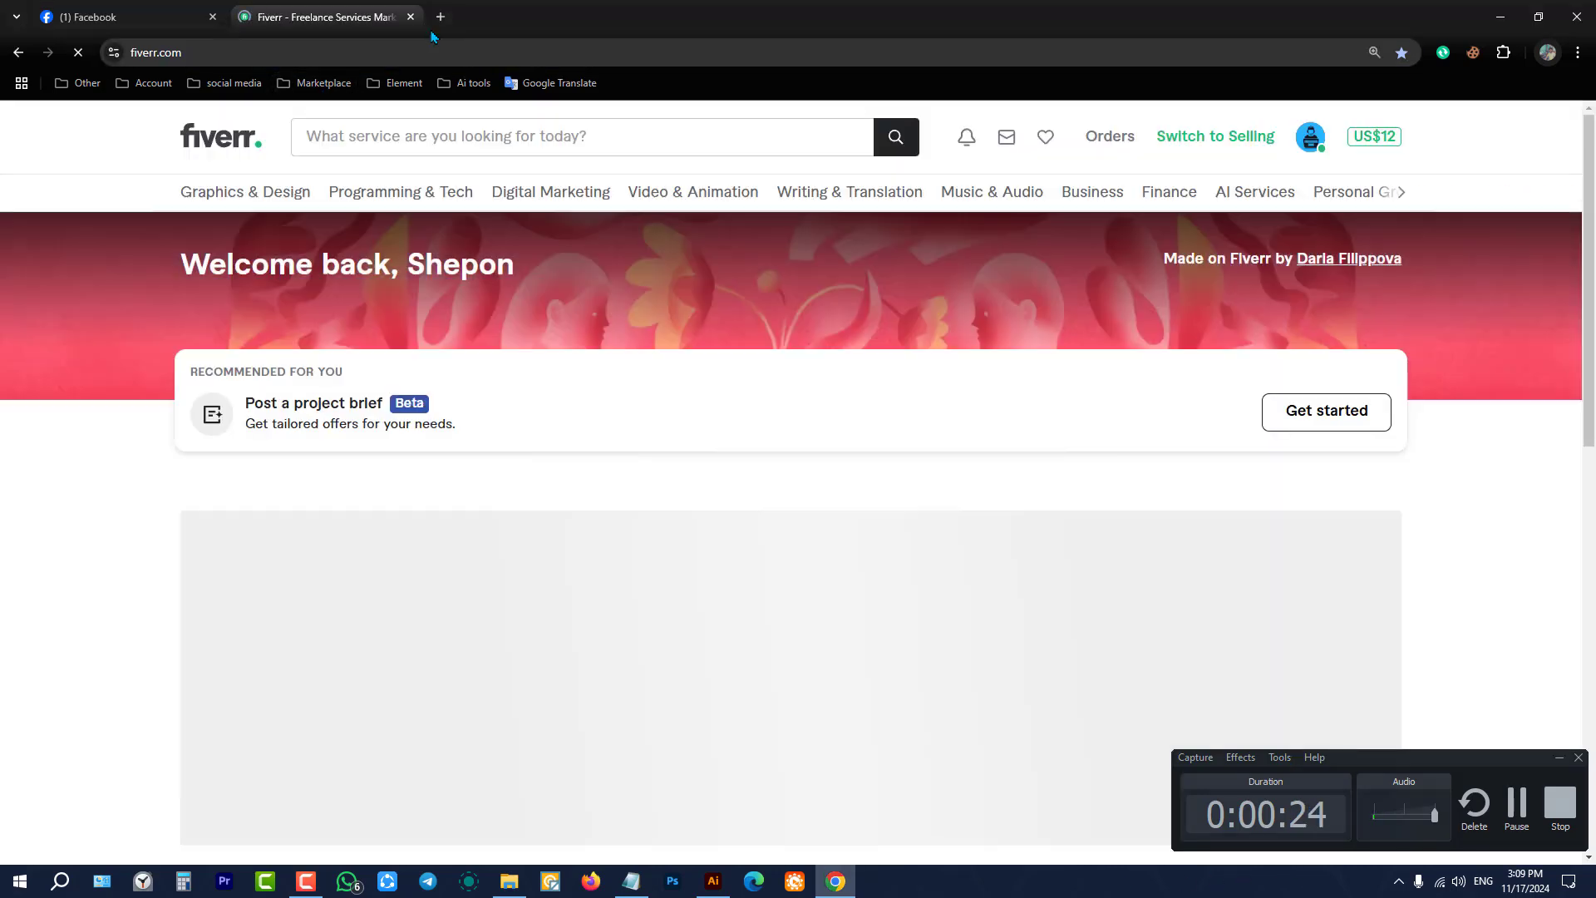
Step: Search Fiverr's services for "t shirt design"
click(511, 154)
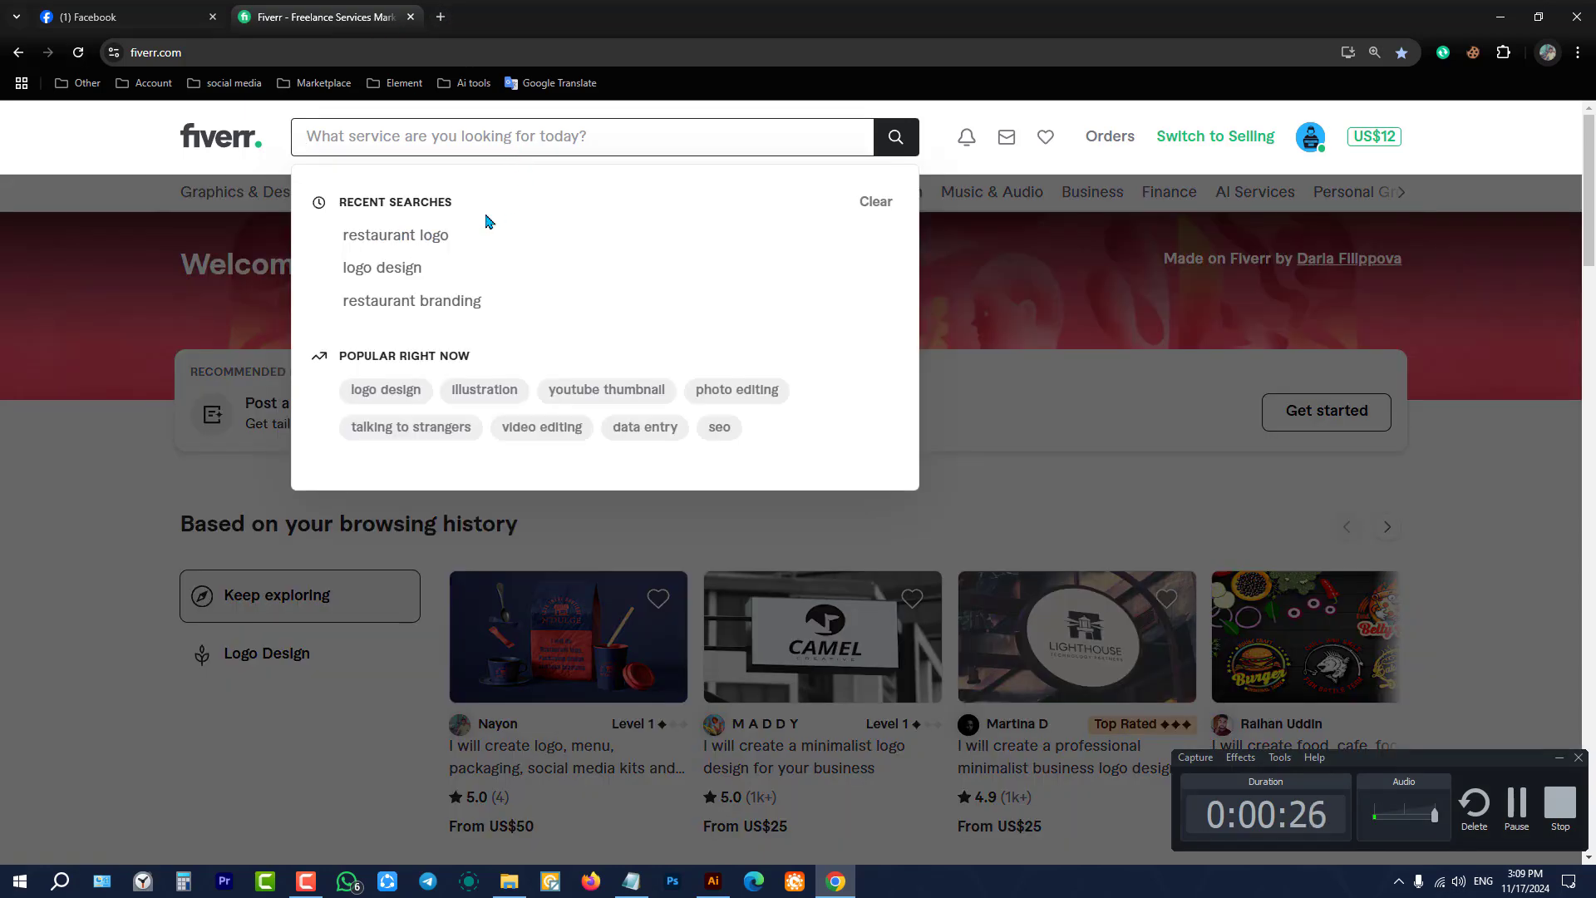
text(t shirt design)
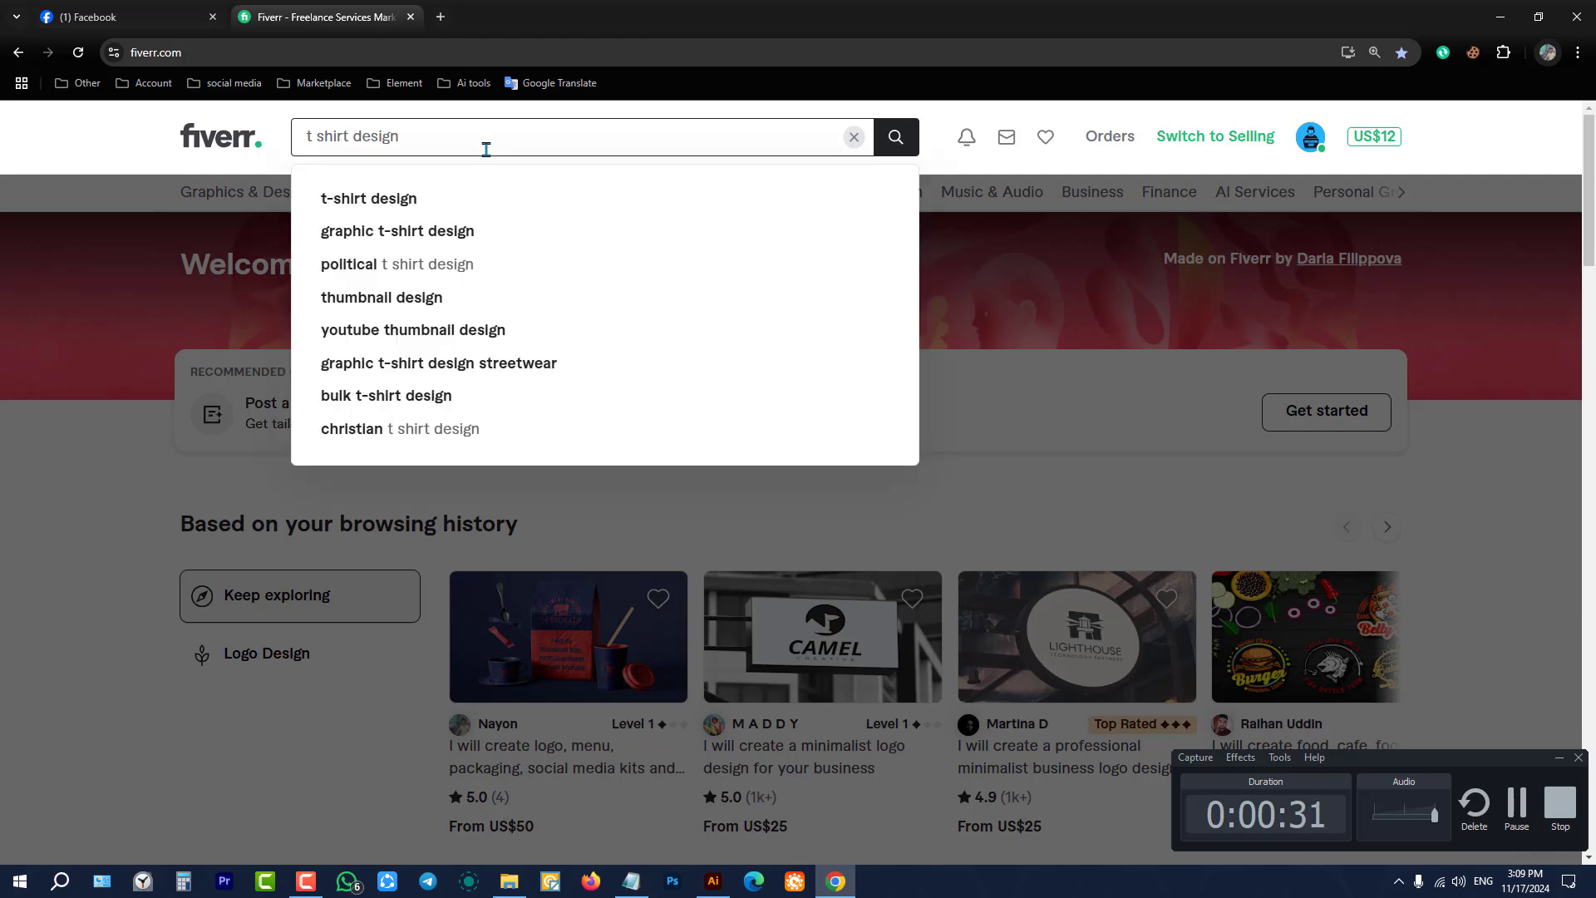
key(Return)
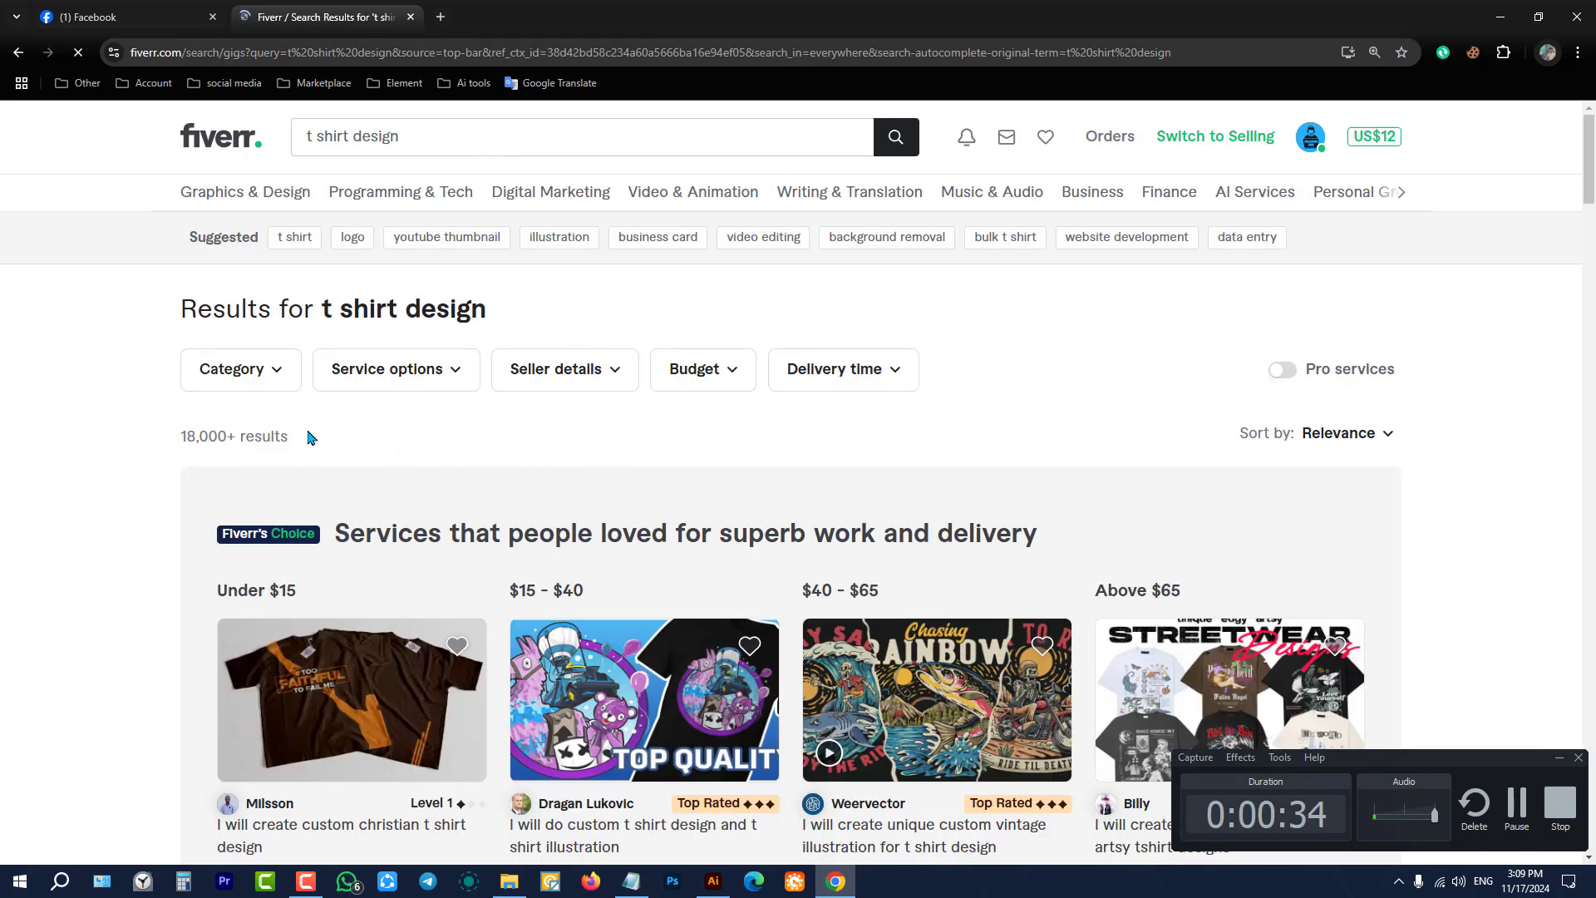
Step: Examine the t-shirt design gigs in the search results, including their styles, seller levels, ratings and starting prices
scroll(307, 436, down, 5)
scroll(352, 420, up, 5)
scroll(314, 438, down, 8)
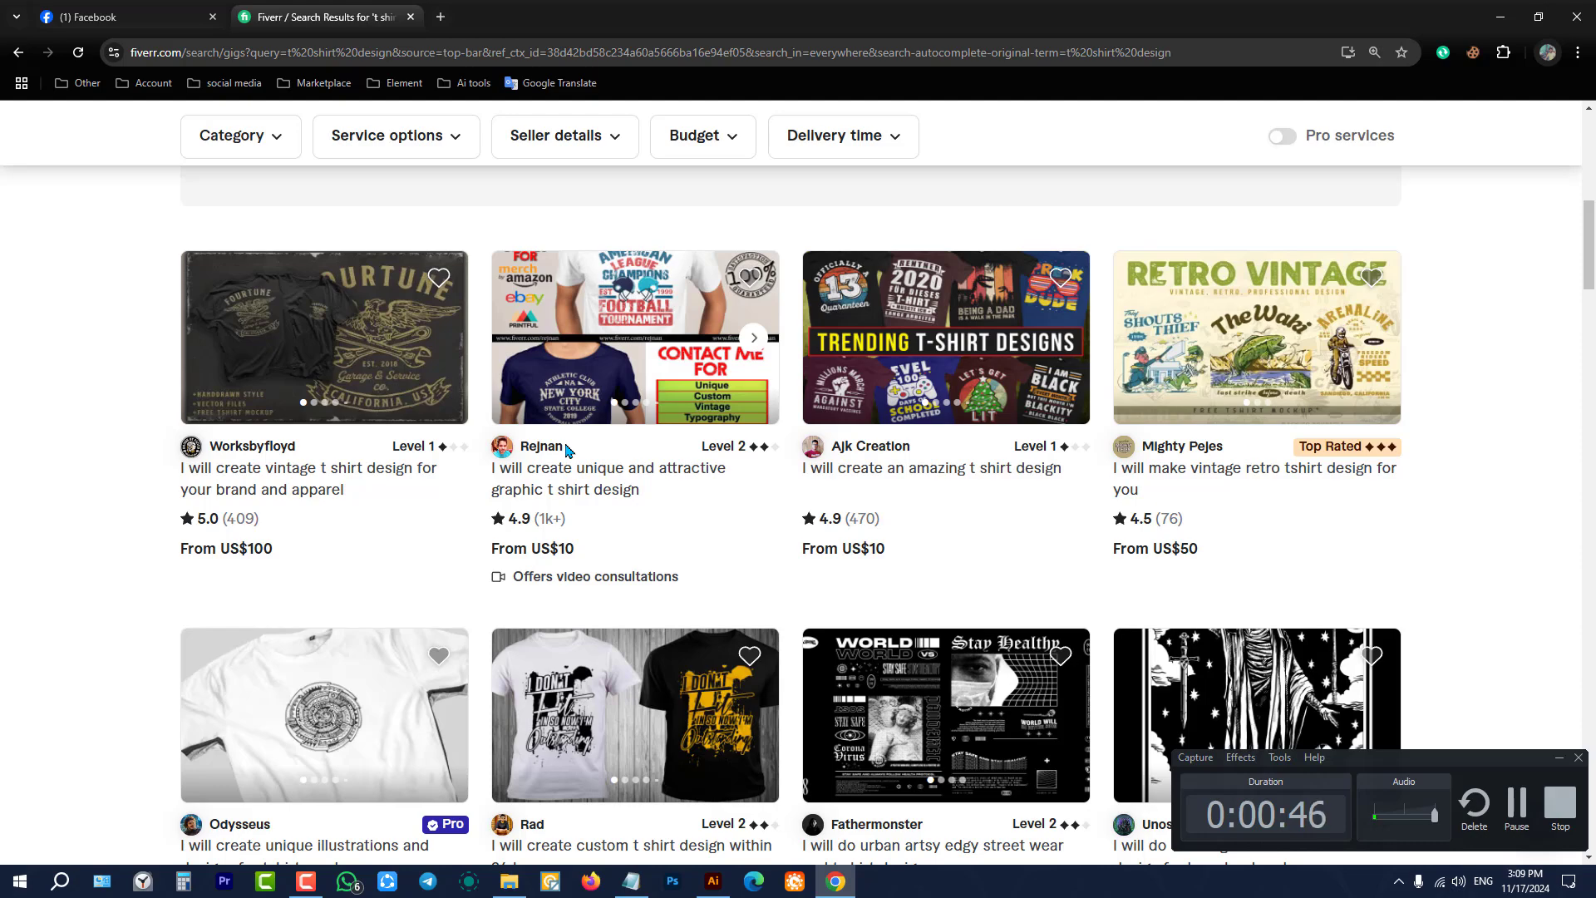
scroll(788, 391, up, 3)
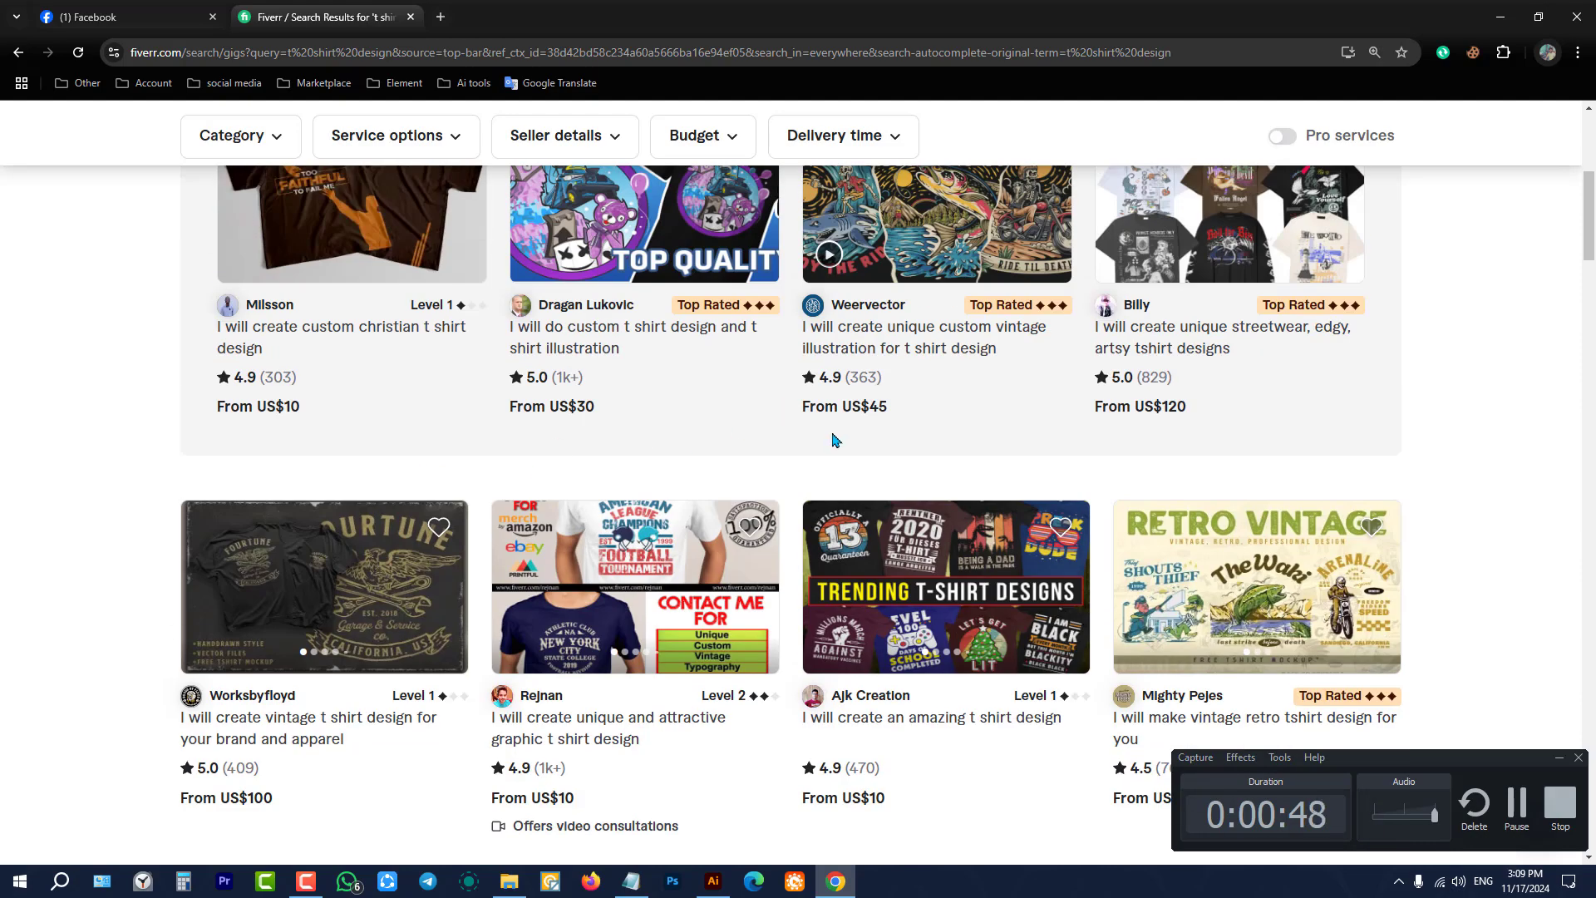
scroll(828, 441, up, 6)
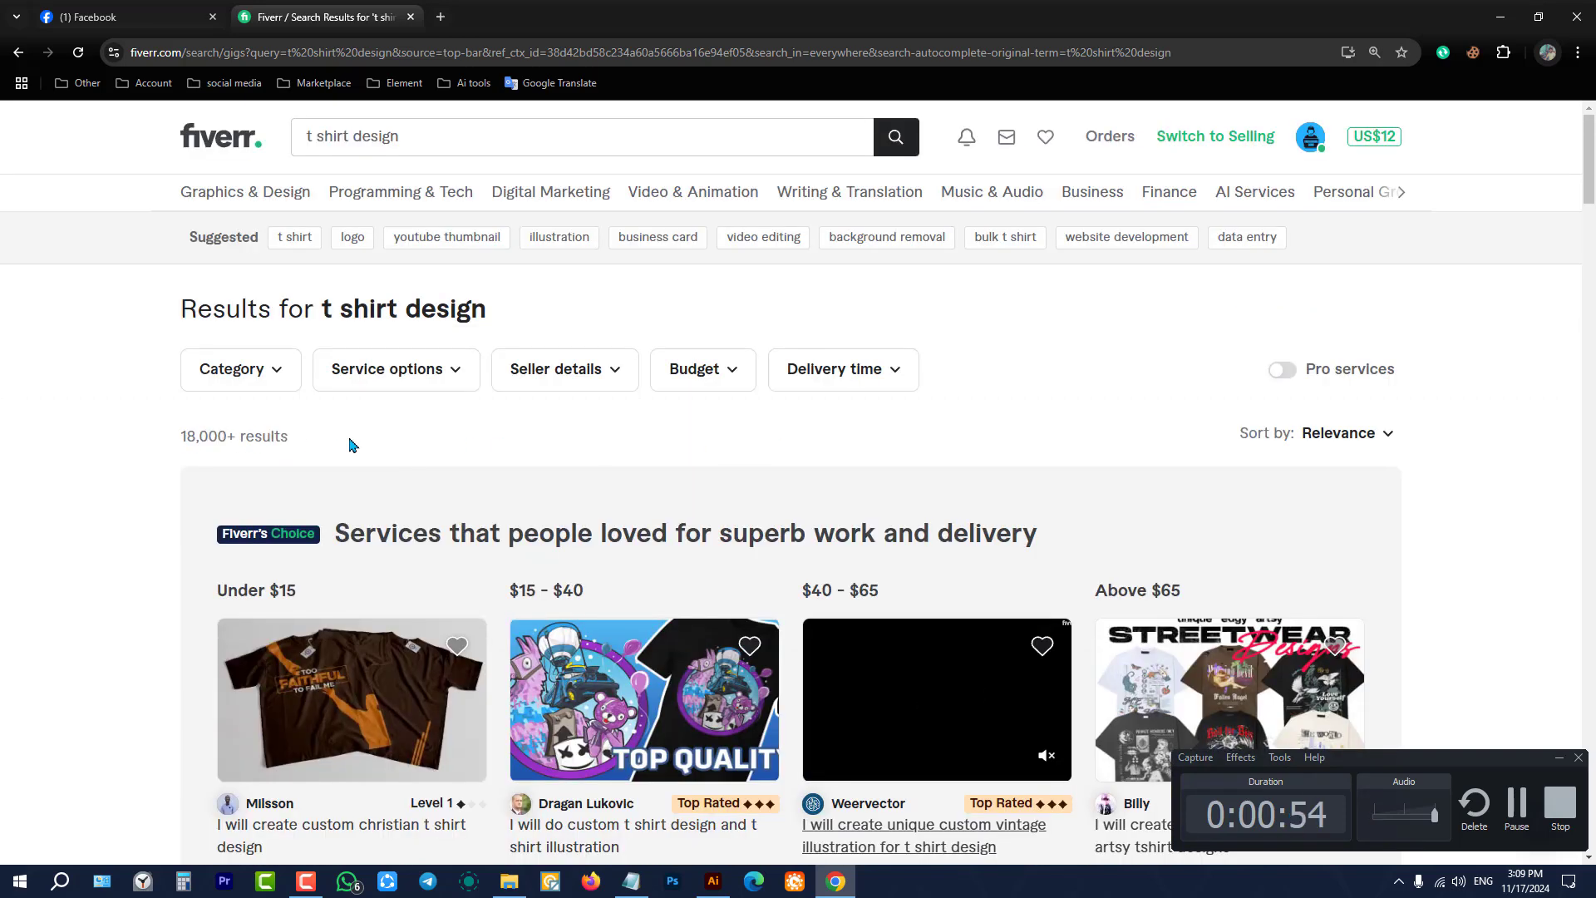
scroll(373, 446, down, 6)
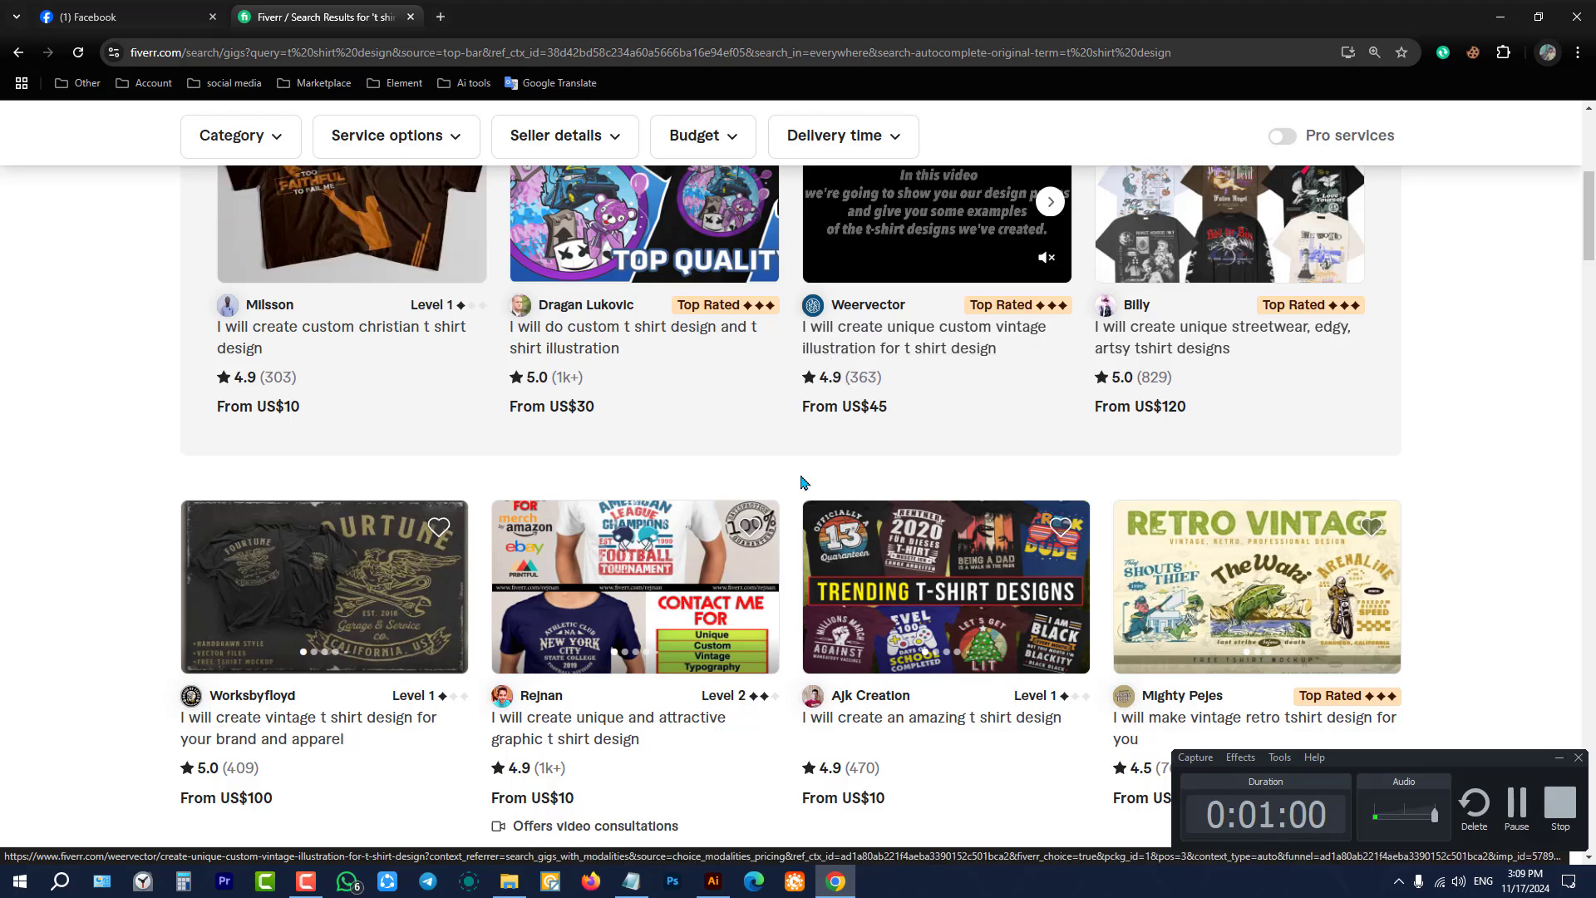
scroll(802, 465, down, 3)
scroll(798, 451, up, 3)
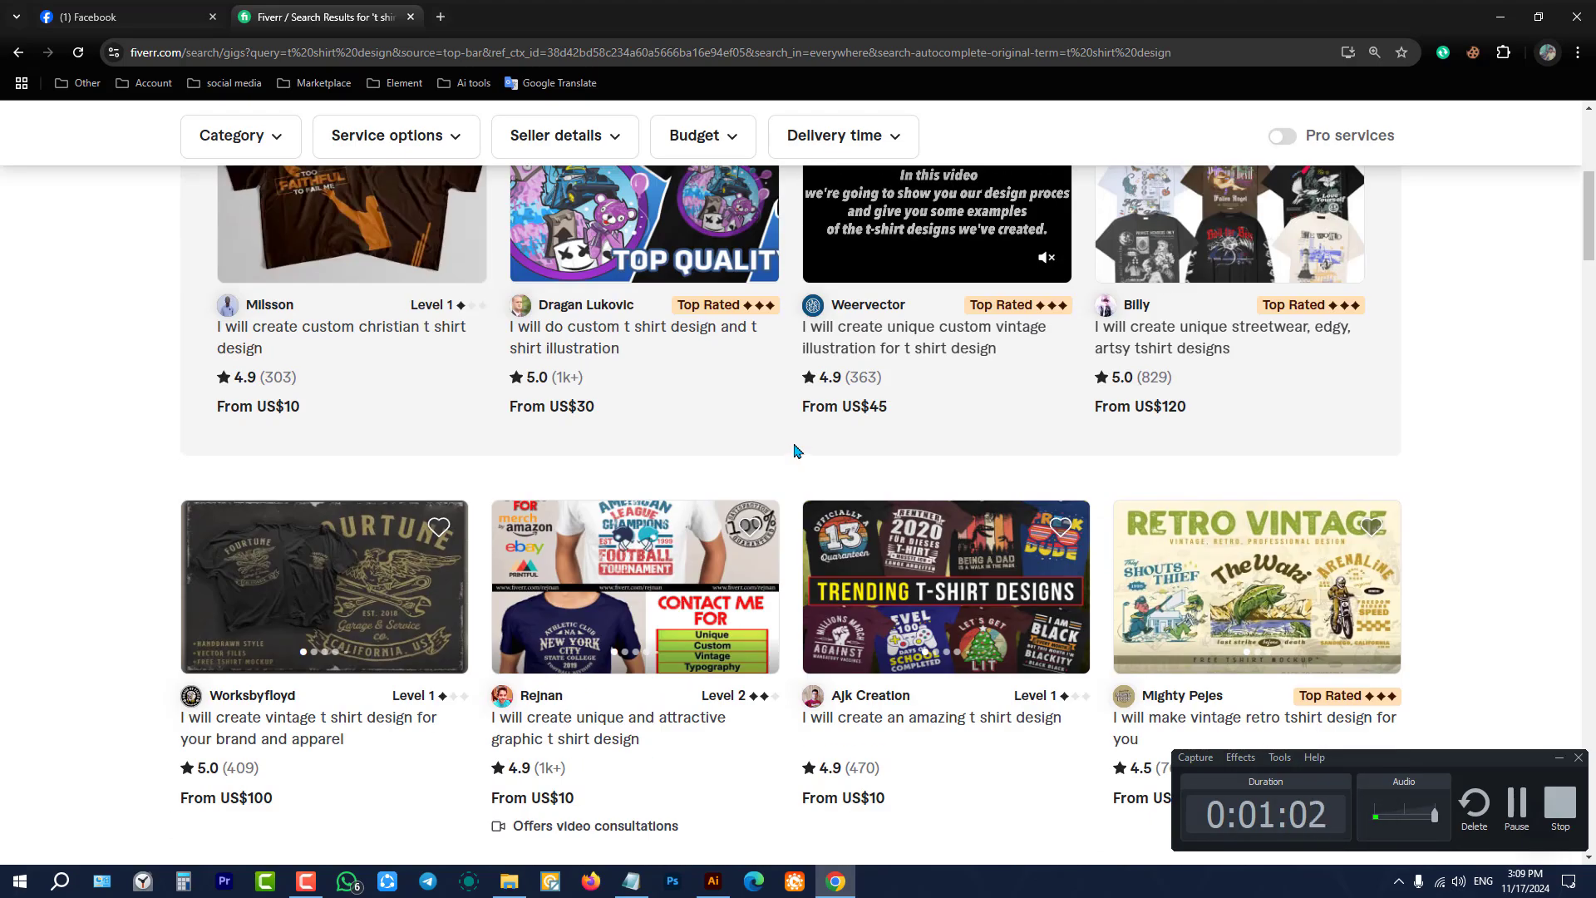
scroll(794, 451, up, 3)
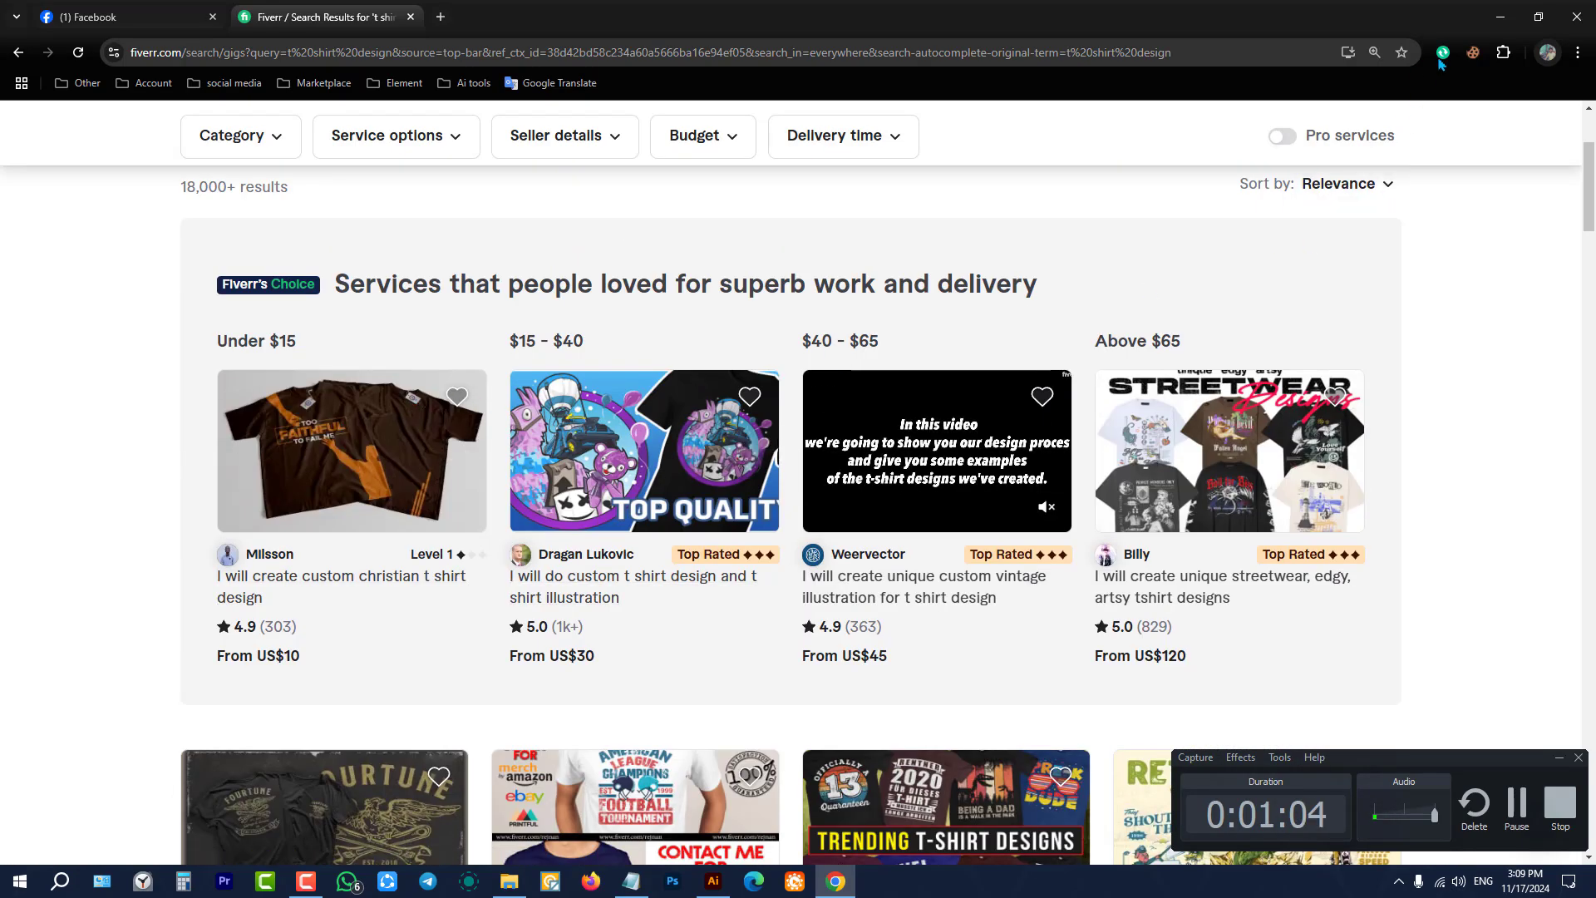
Step: Enable the Fiverr Seller Assistant browser extension and reload the t-shirt design search results
click(1503, 53)
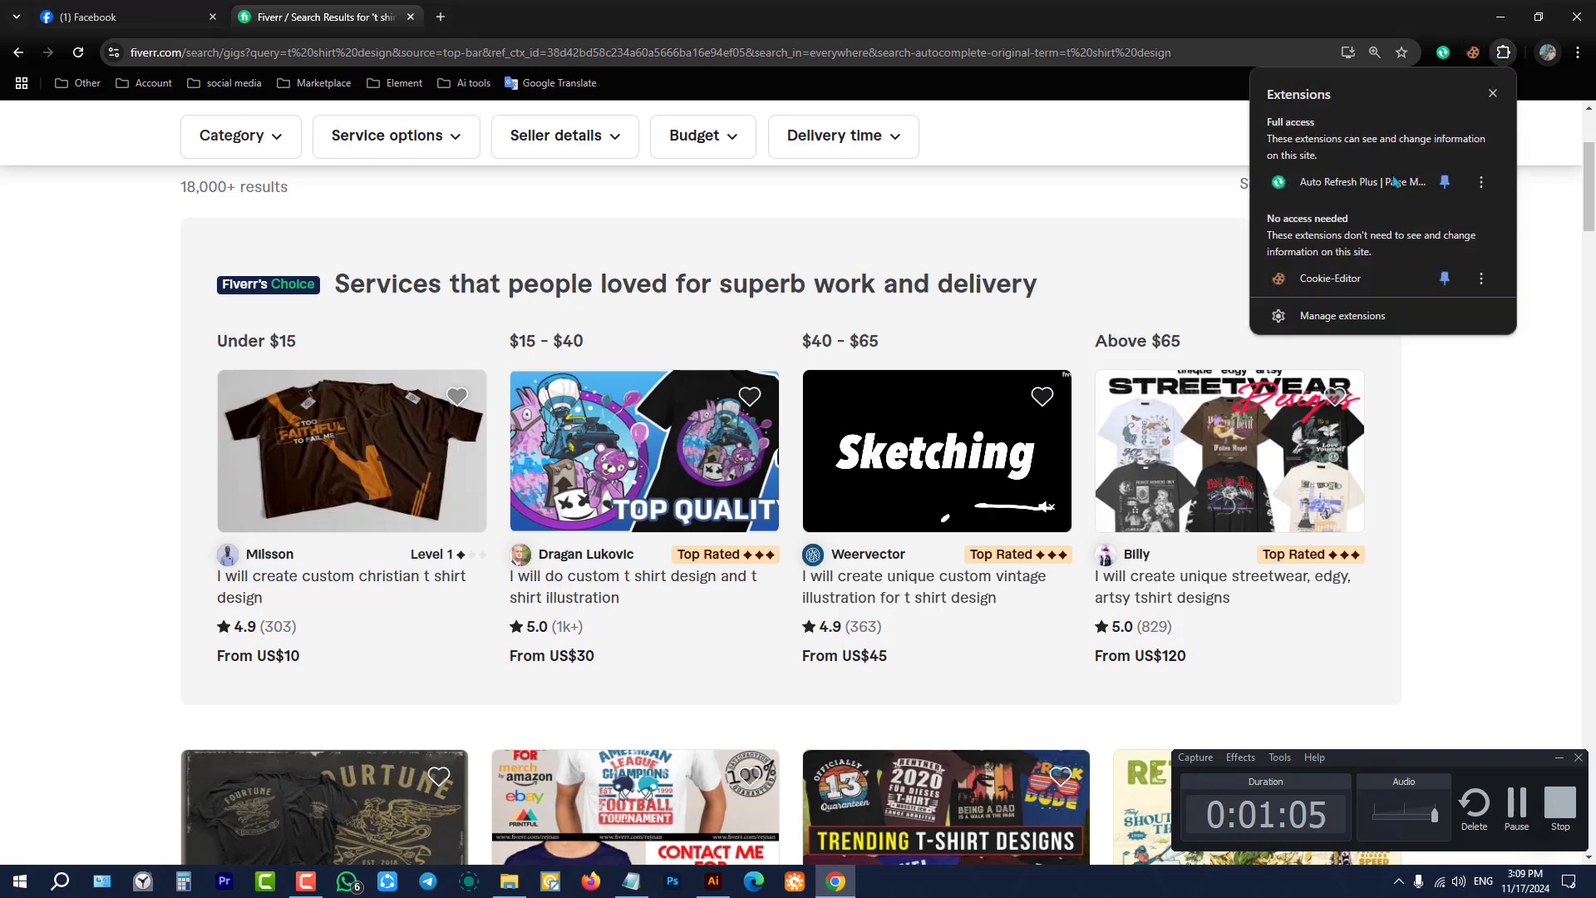
click(1342, 316)
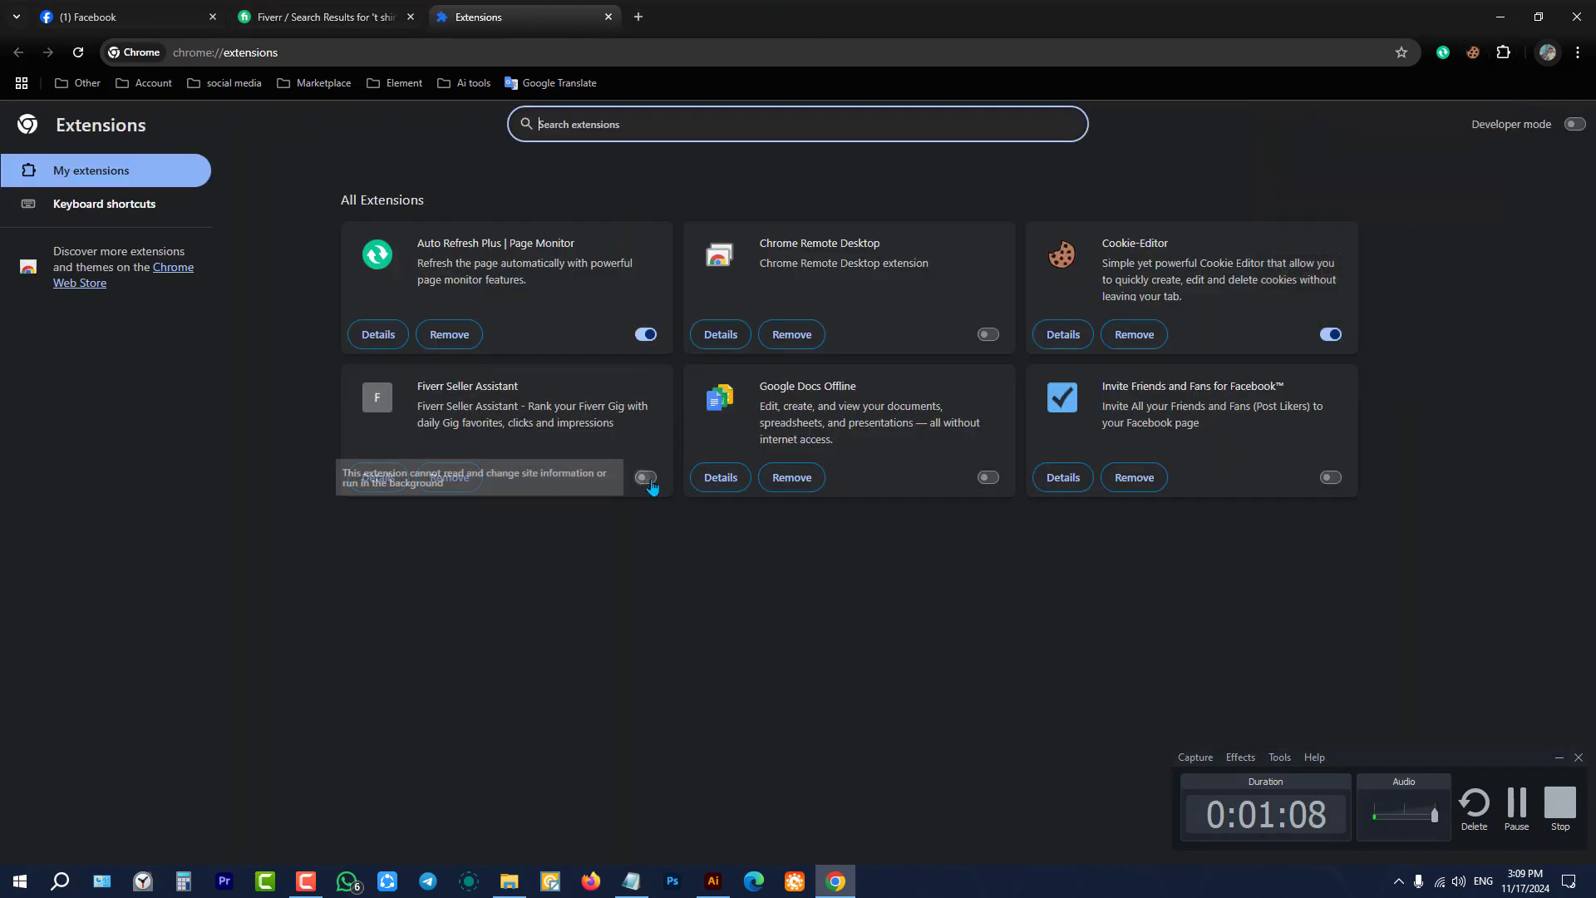
click(324, 16)
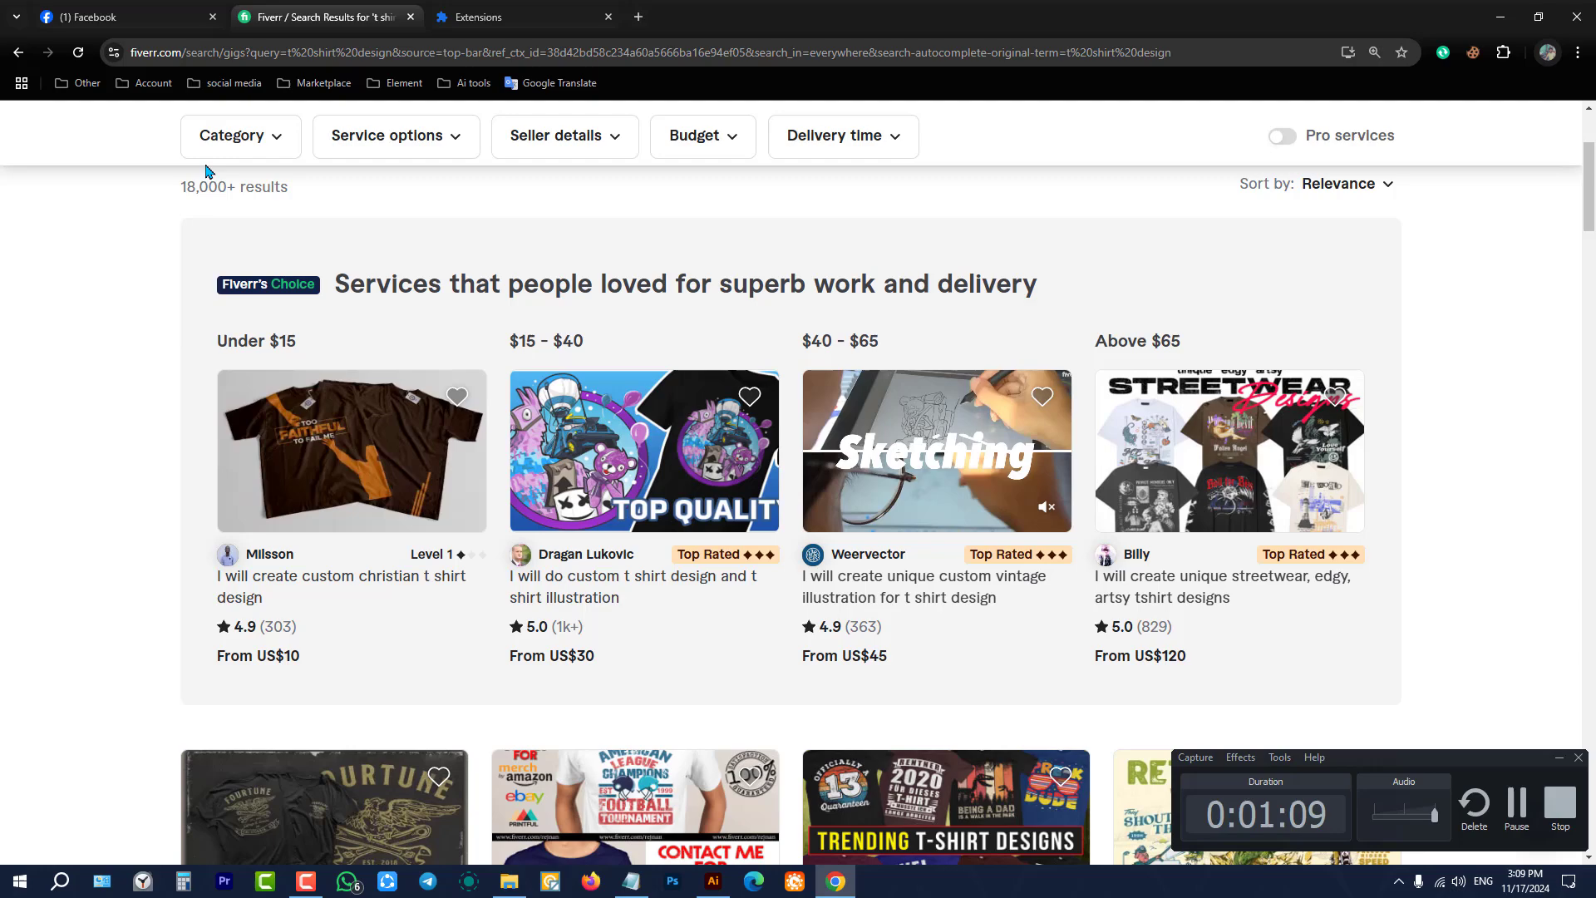
click(77, 55)
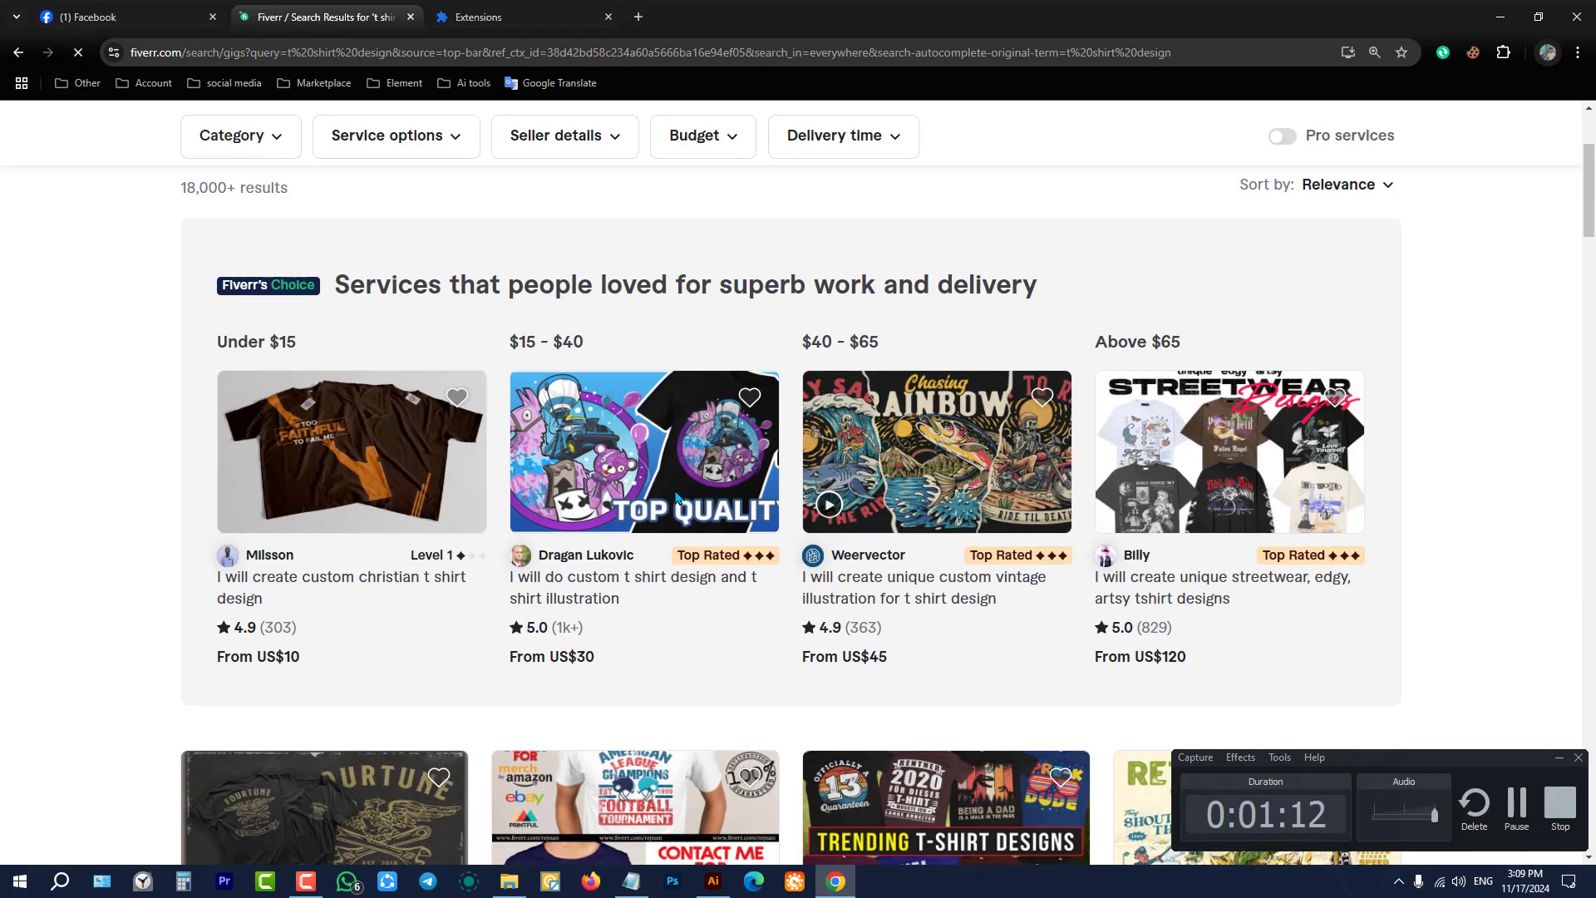
Step: Review the gigs' running orders and tags in the search results, and open the vintage t-shirt design gig for brand and apparel
scroll(612, 423, up, 3)
scroll(556, 413, down, 6)
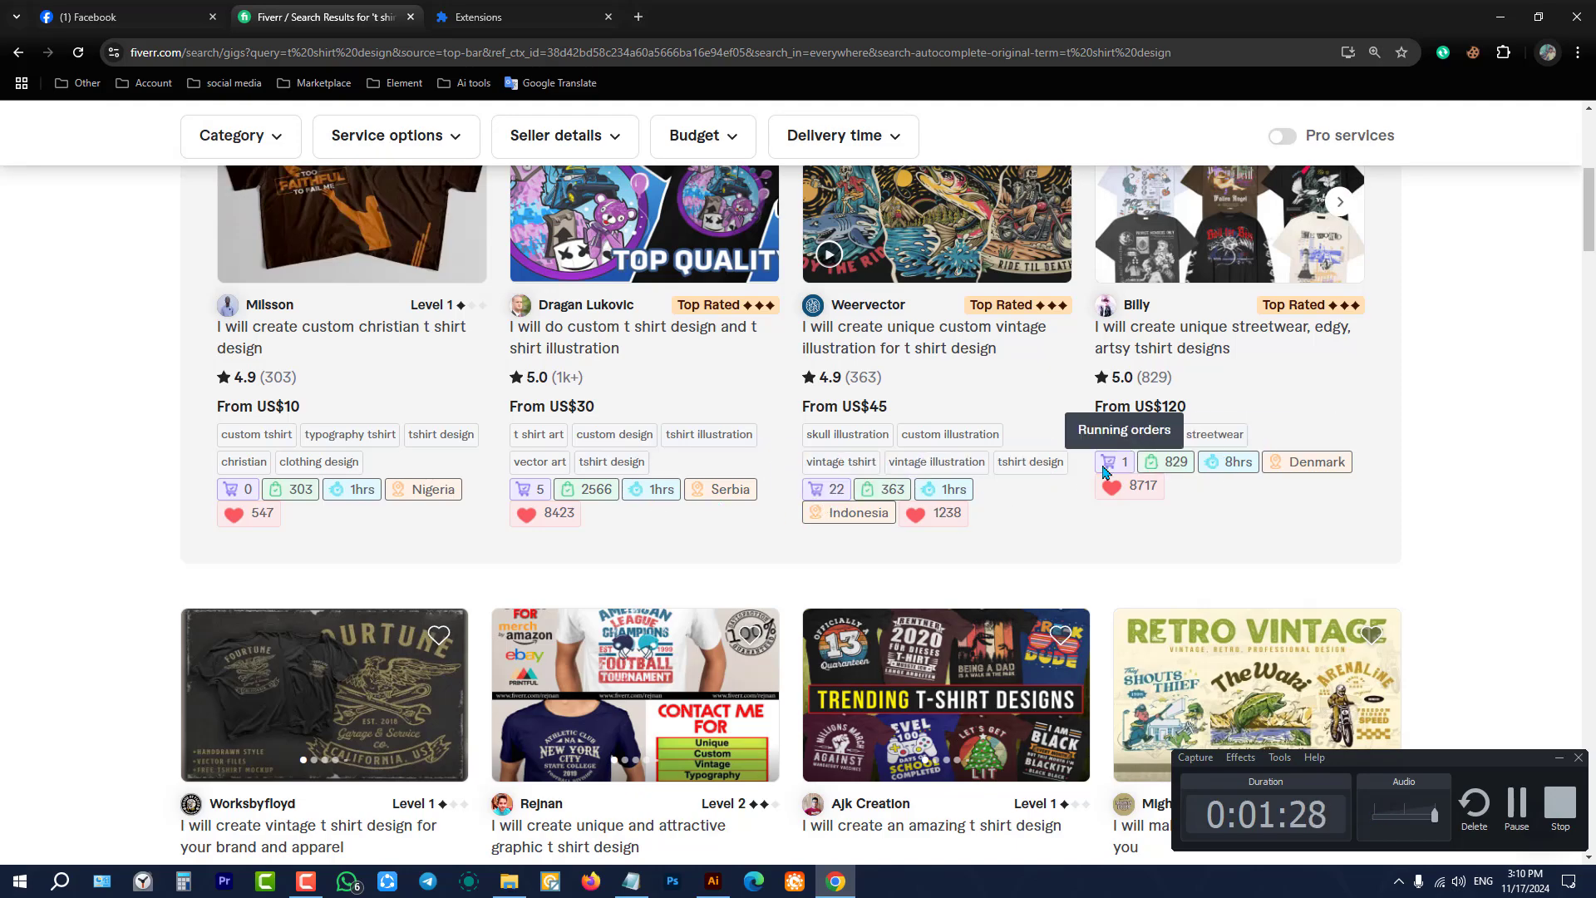
scroll(1013, 466, down, 3)
scroll(1013, 466, down, 3)
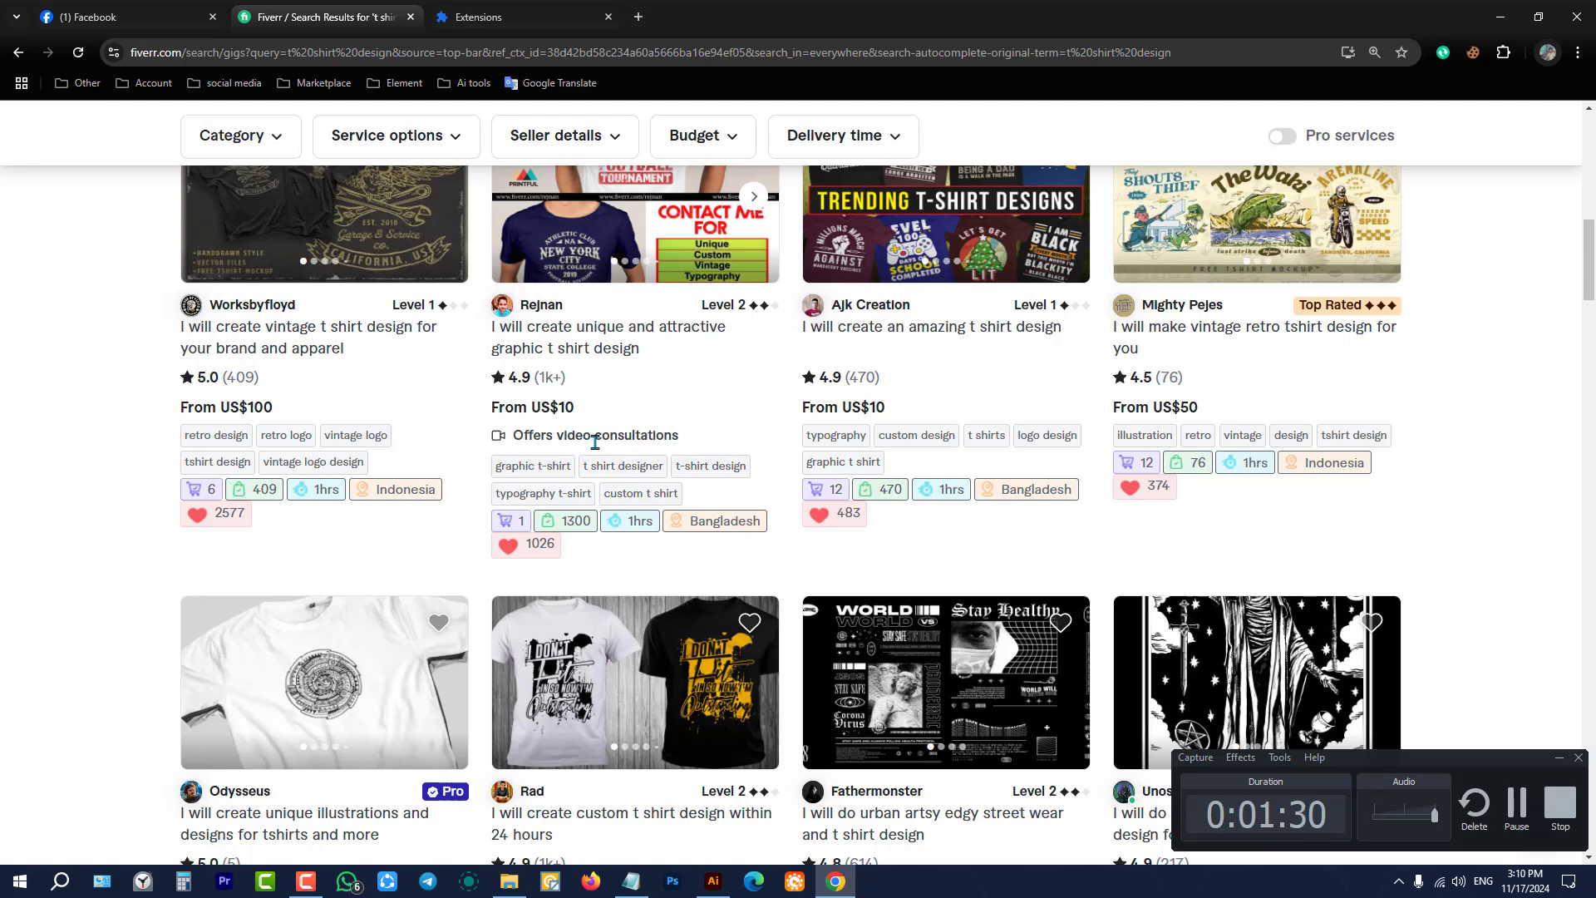
scroll(595, 443, up, 3)
click(327, 429)
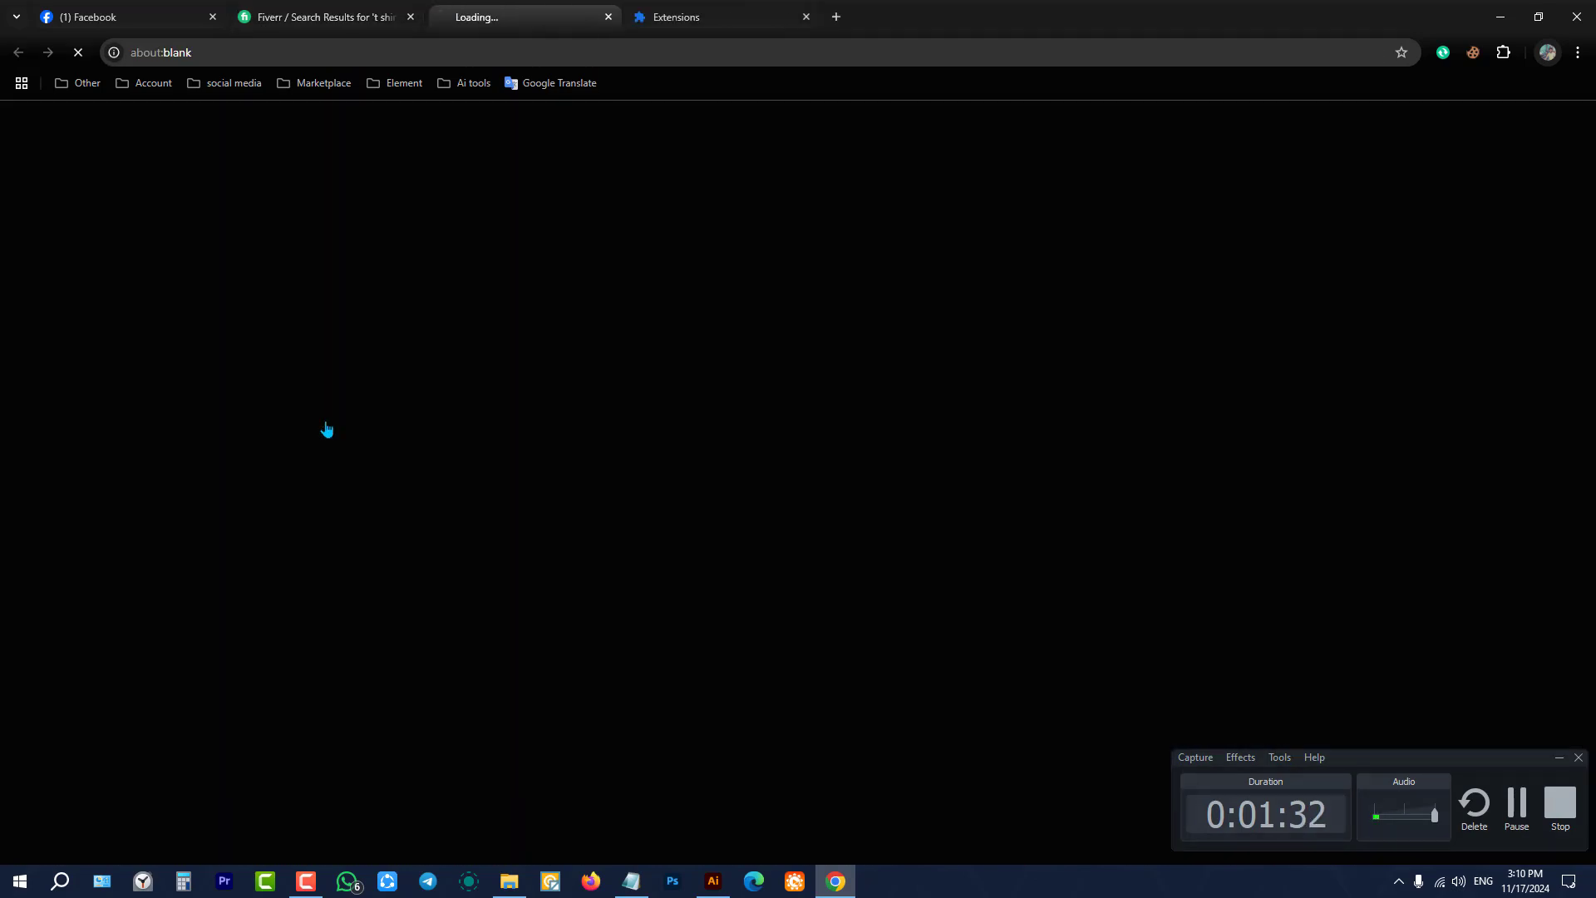
scroll(399, 430, down, 3)
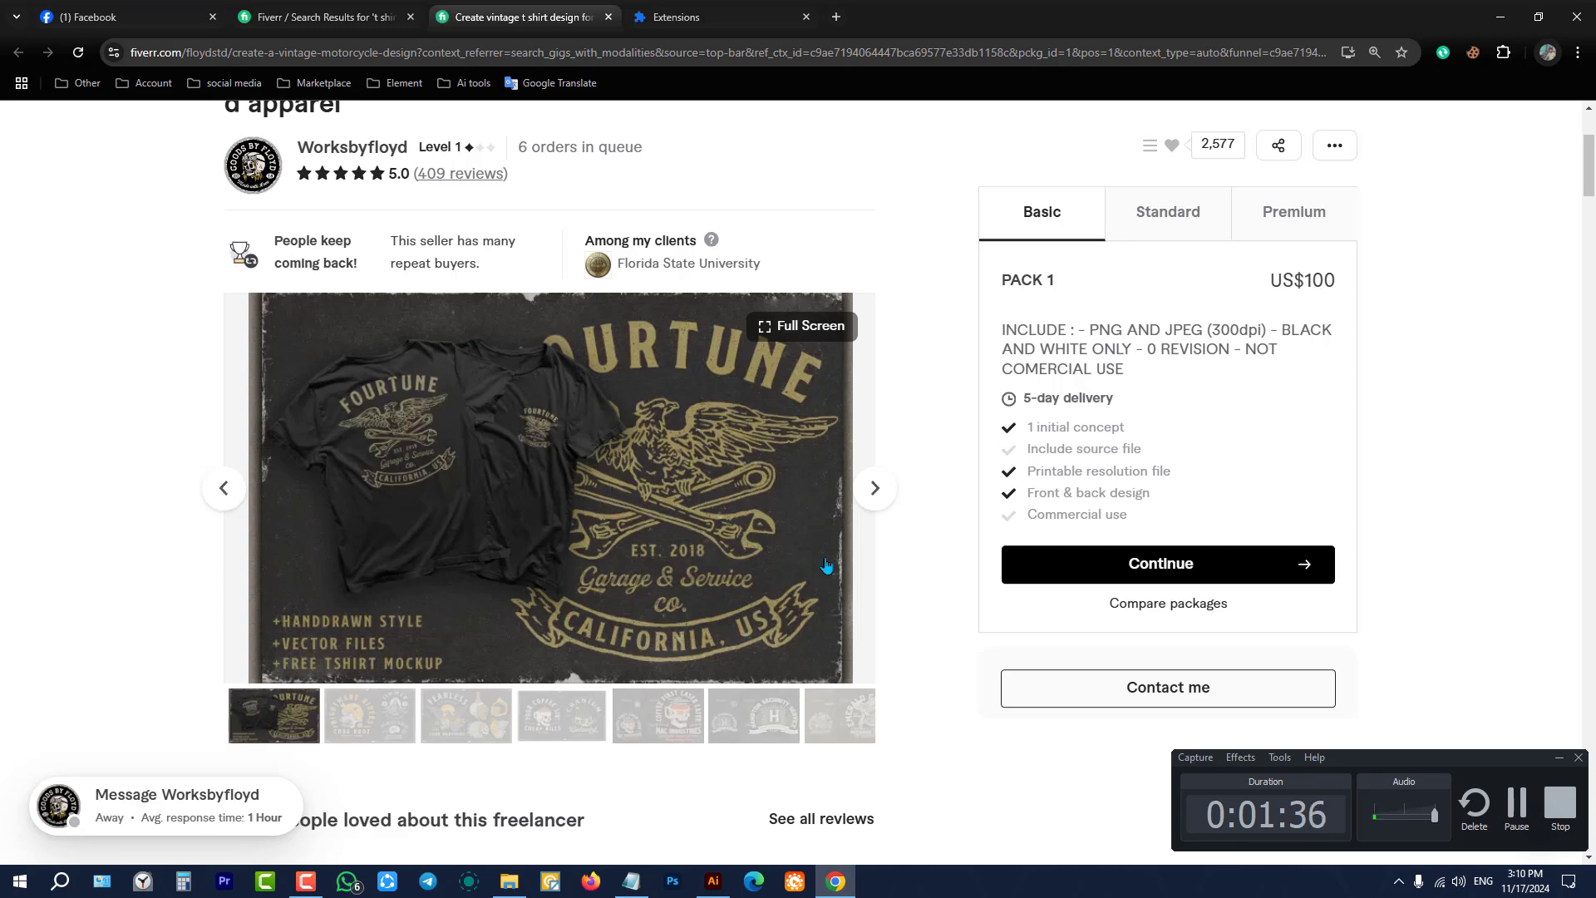
Step: View several sample designs from the vintage t-shirt gig's gallery in full screen, and close the viewer
click(532, 449)
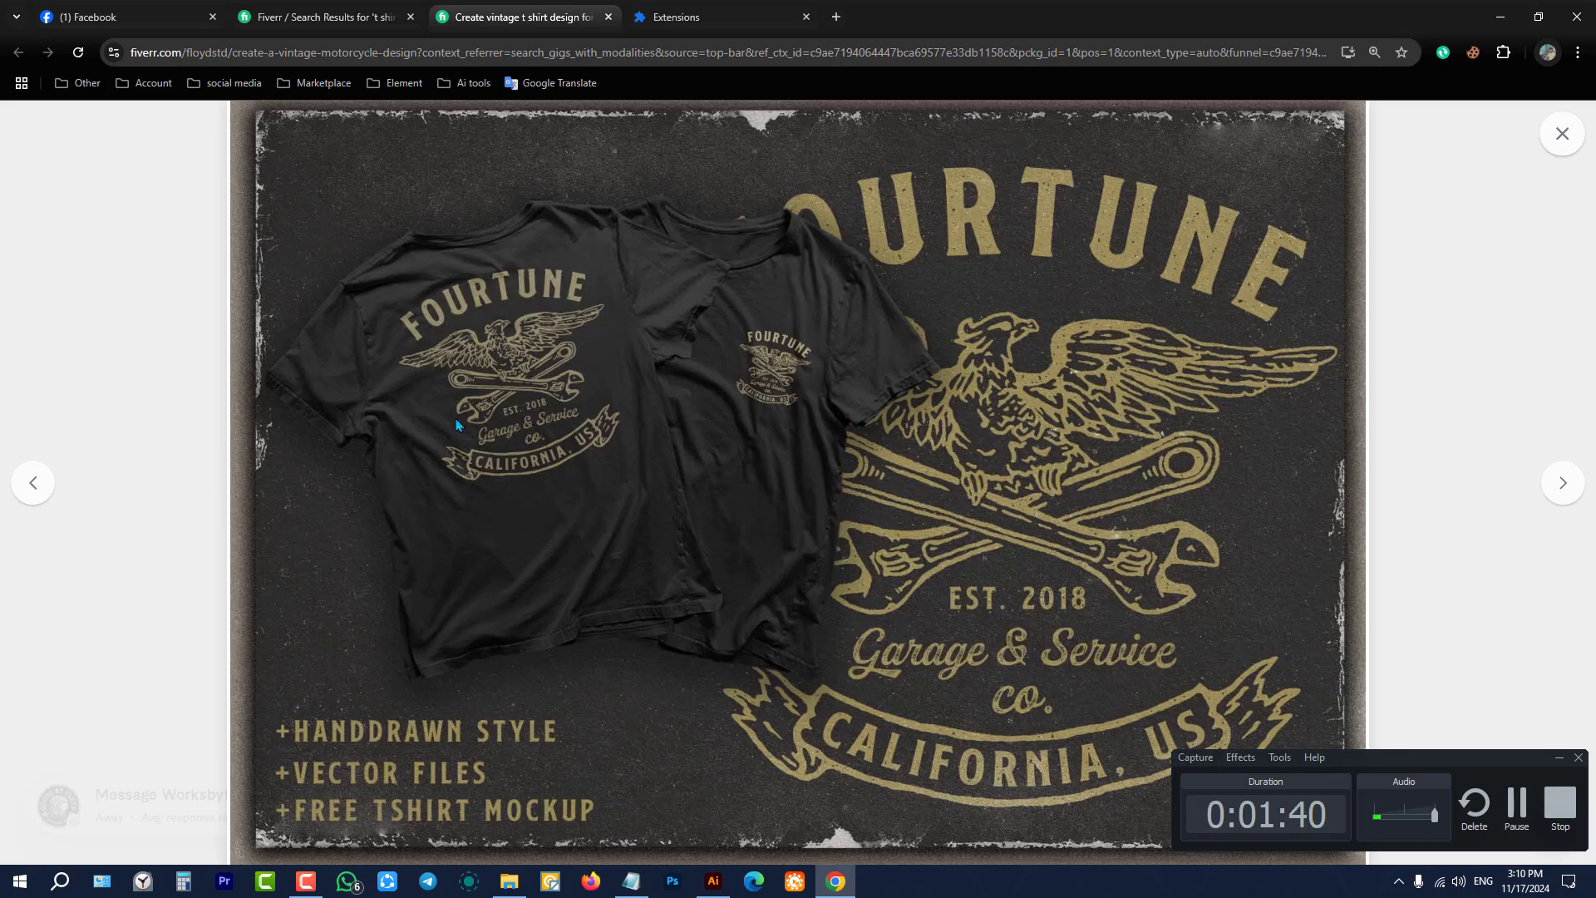
click(1561, 484)
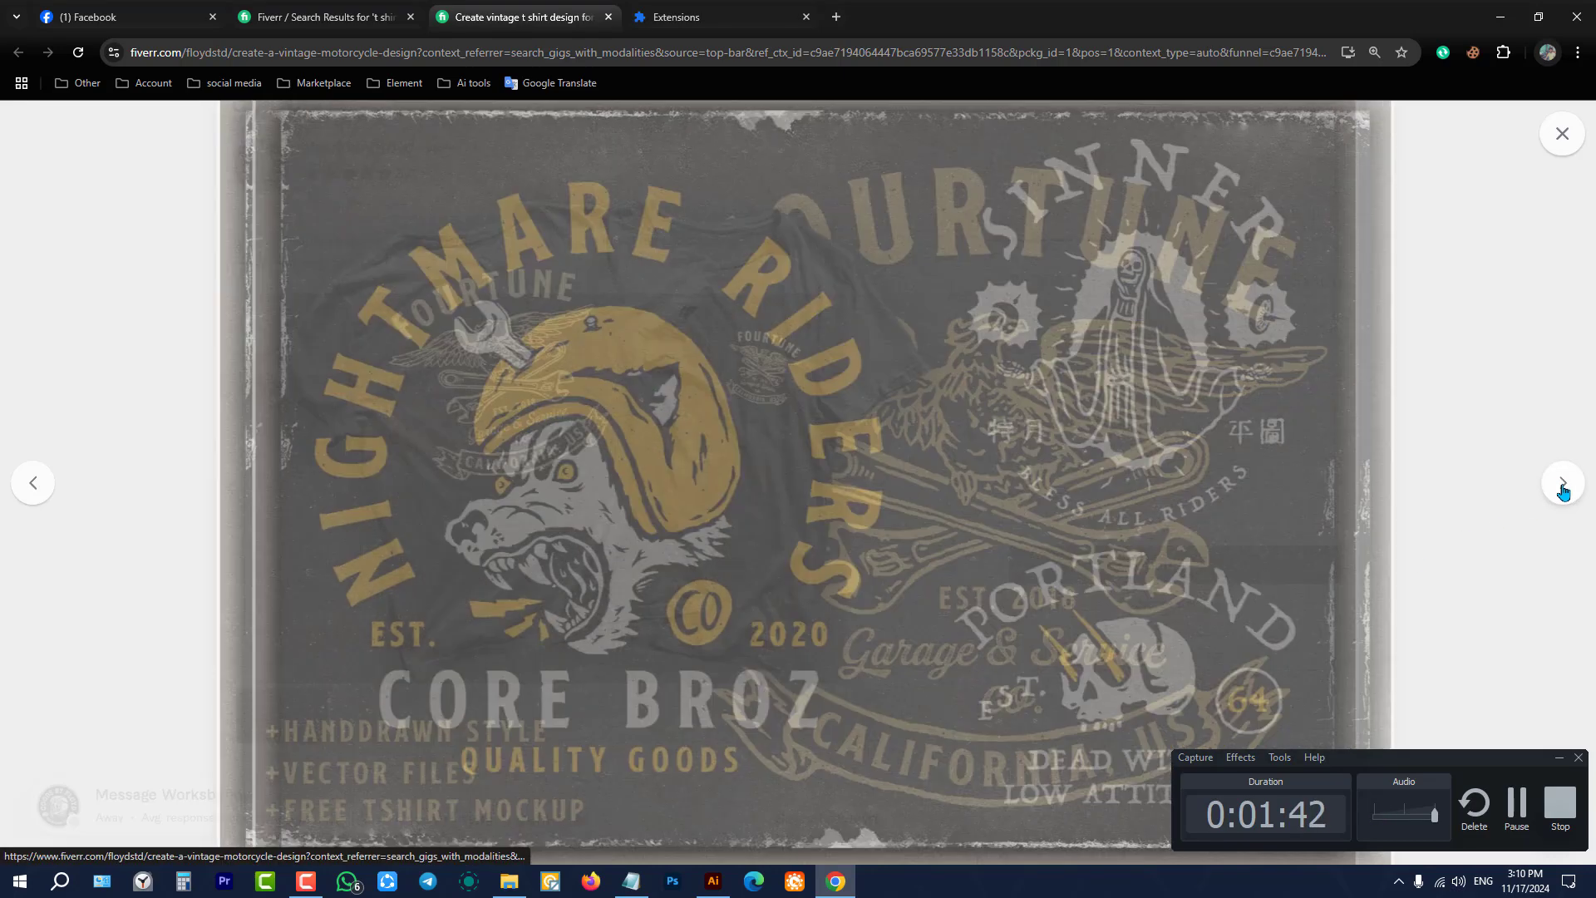
click(1564, 484)
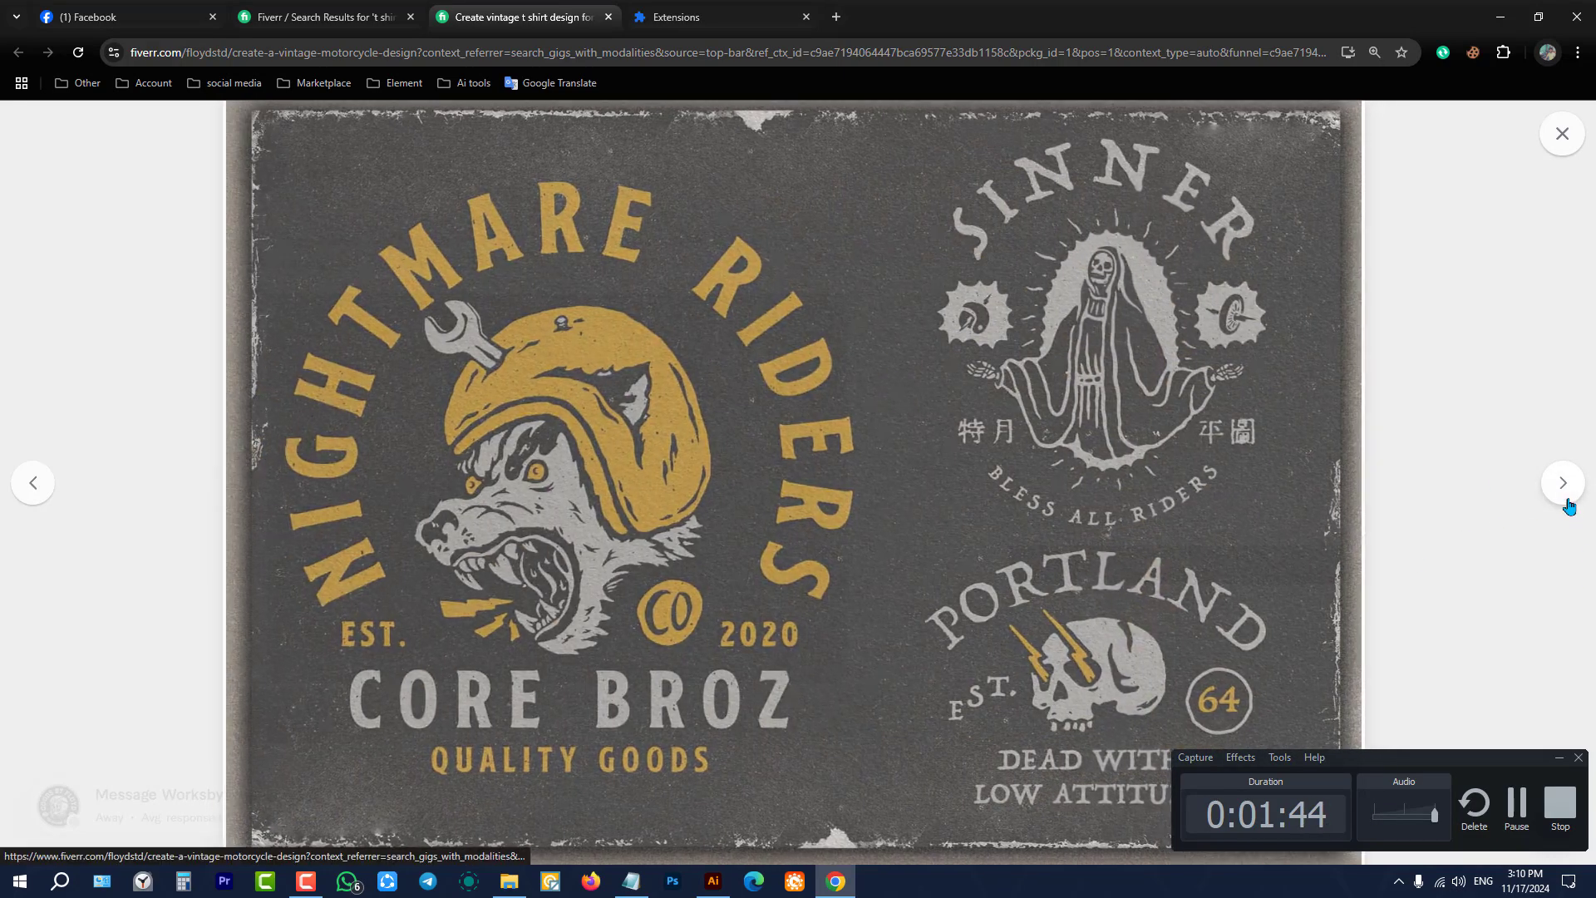
click(1564, 484)
click(1563, 136)
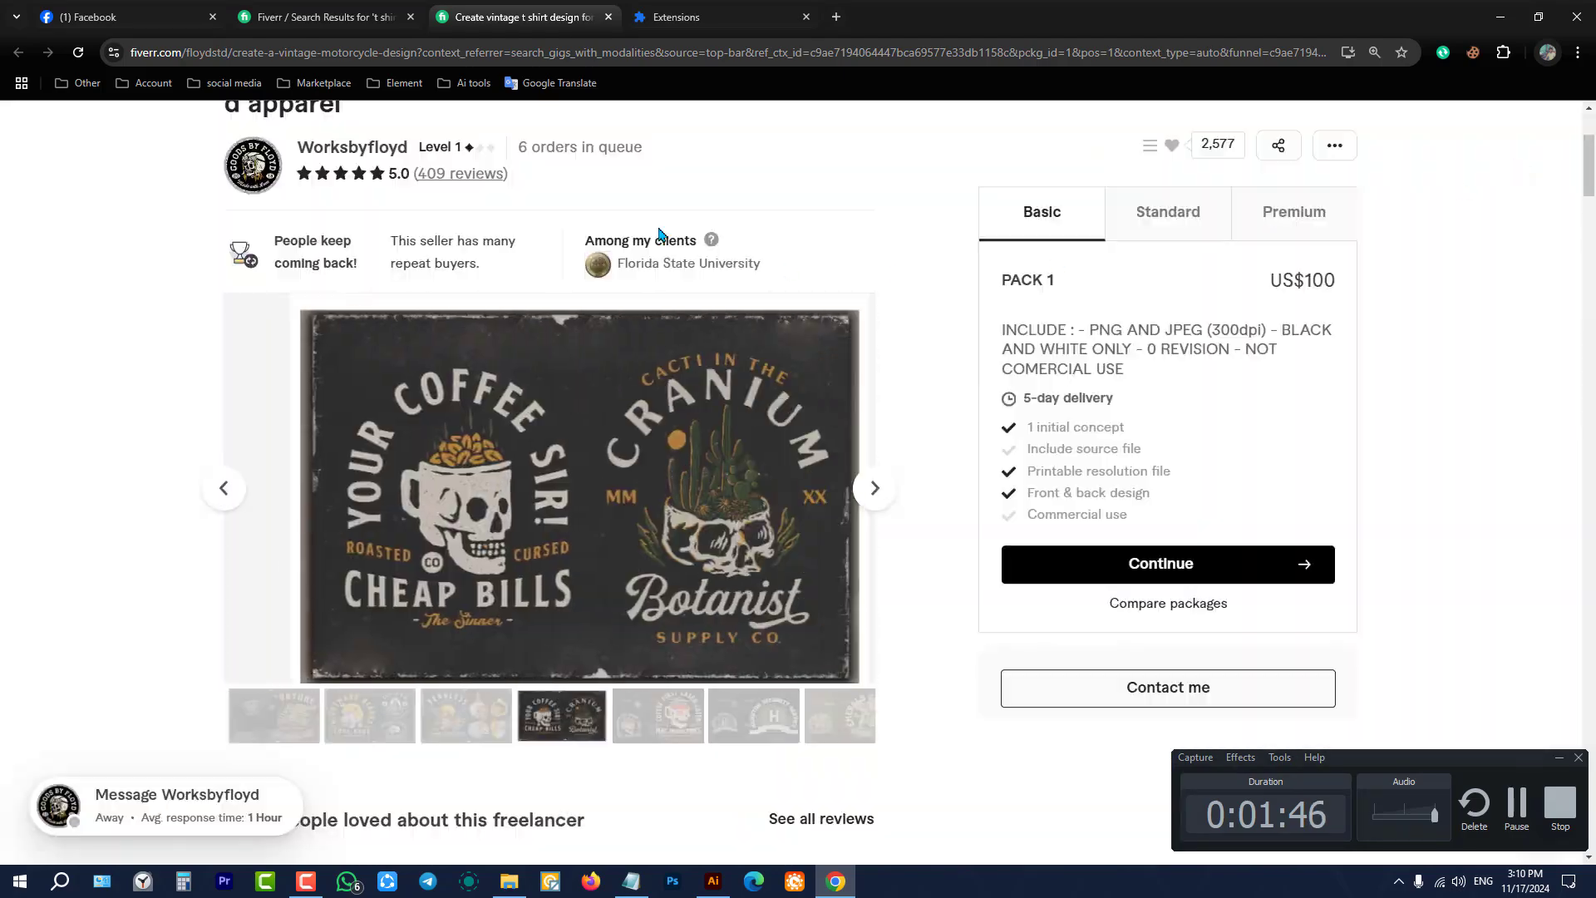
Step: Return to the search results and open the "unique and attractive graphic t shirt design" gig to view its samples
click(388, 7)
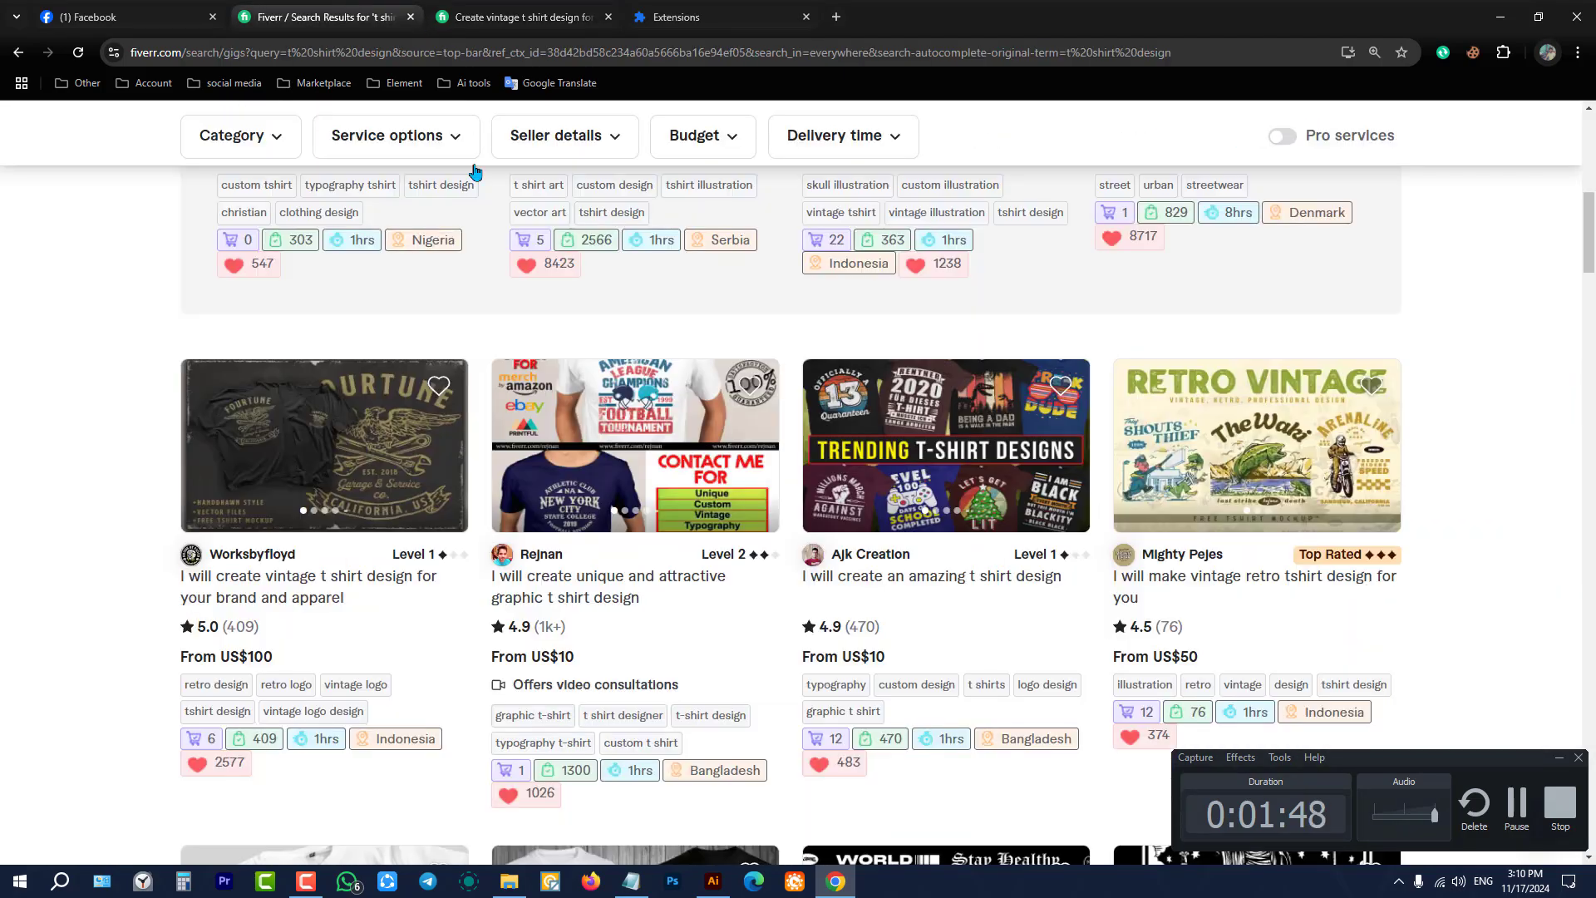
scroll(850, 417, down, 3)
scroll(849, 417, up, 3)
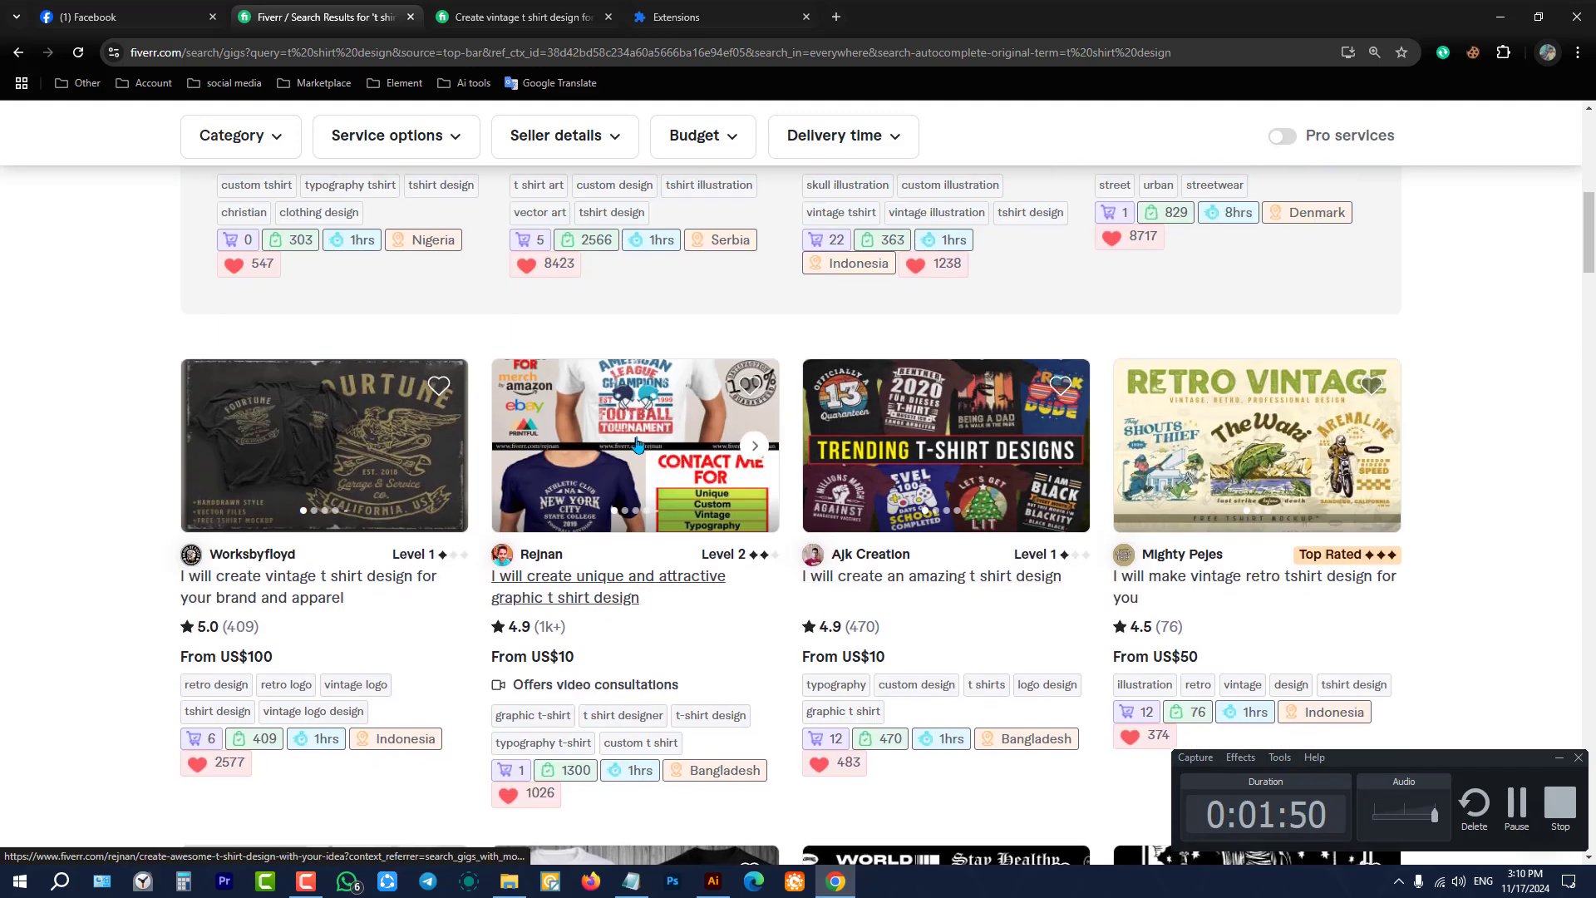
click(637, 446)
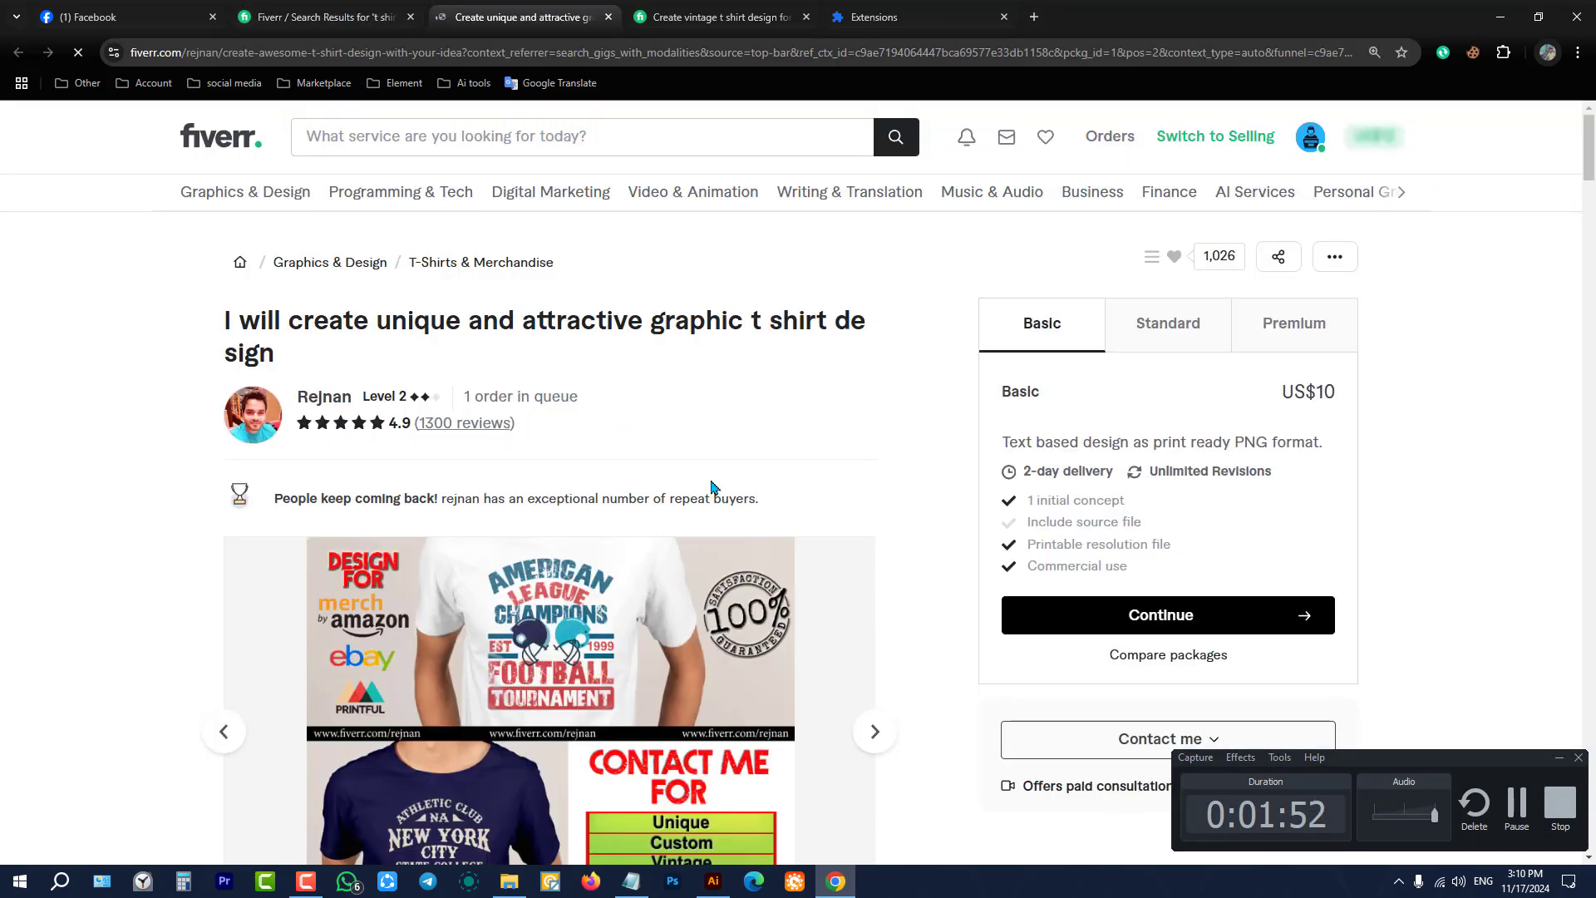
scroll(782, 503, down, 3)
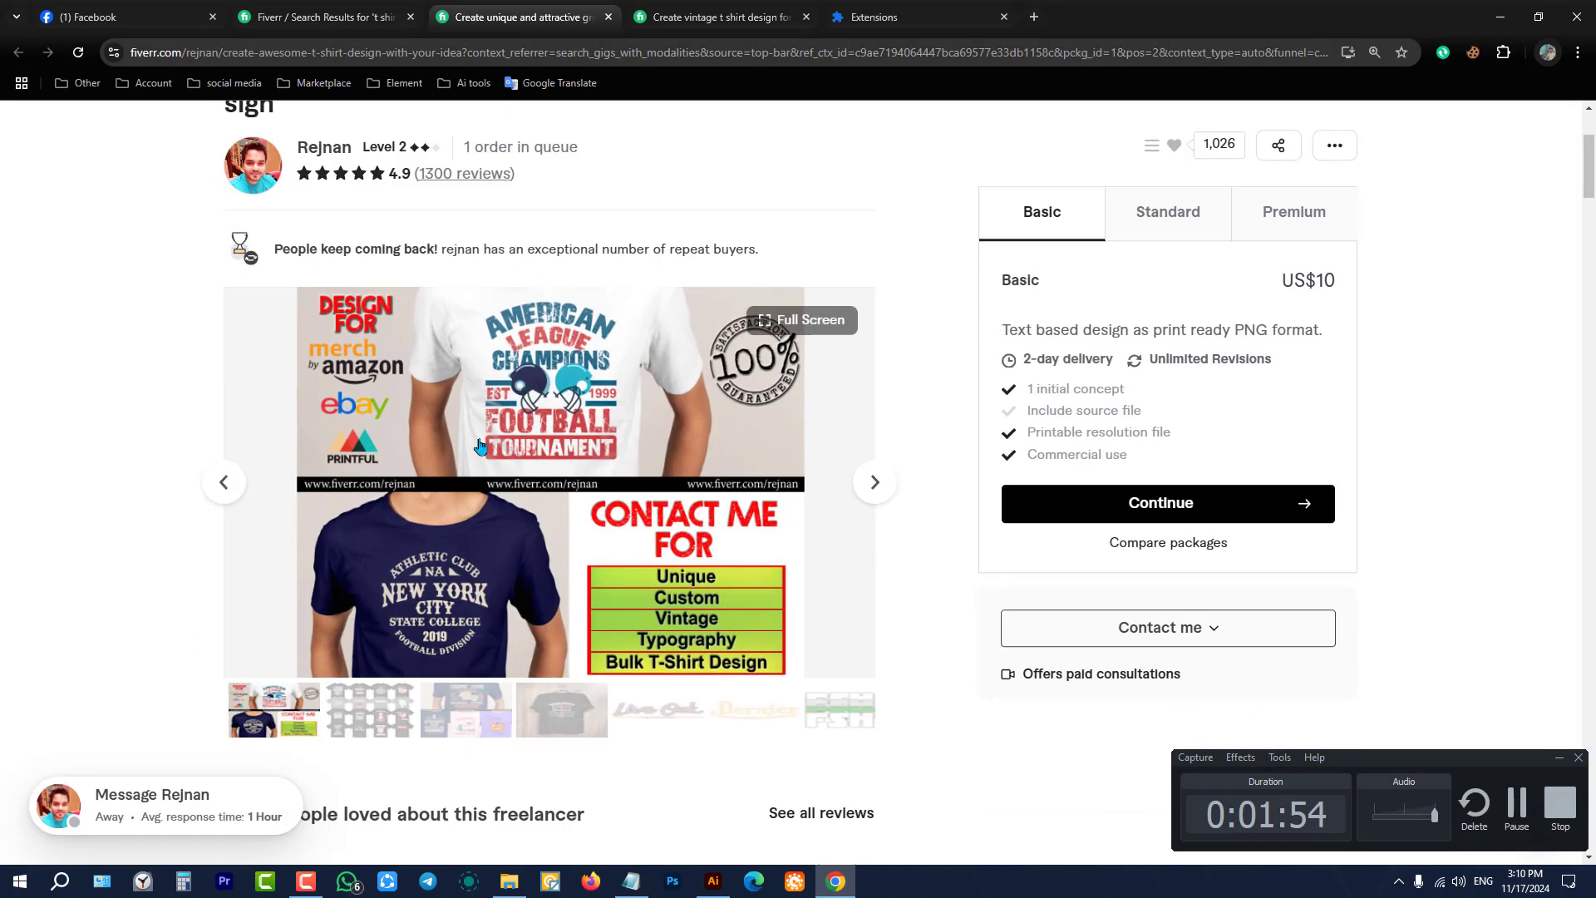
Step: Return to the search results, compare further t-shirt gigs, and open the "custom typography minimalist t shirt design" gig
click(316, 17)
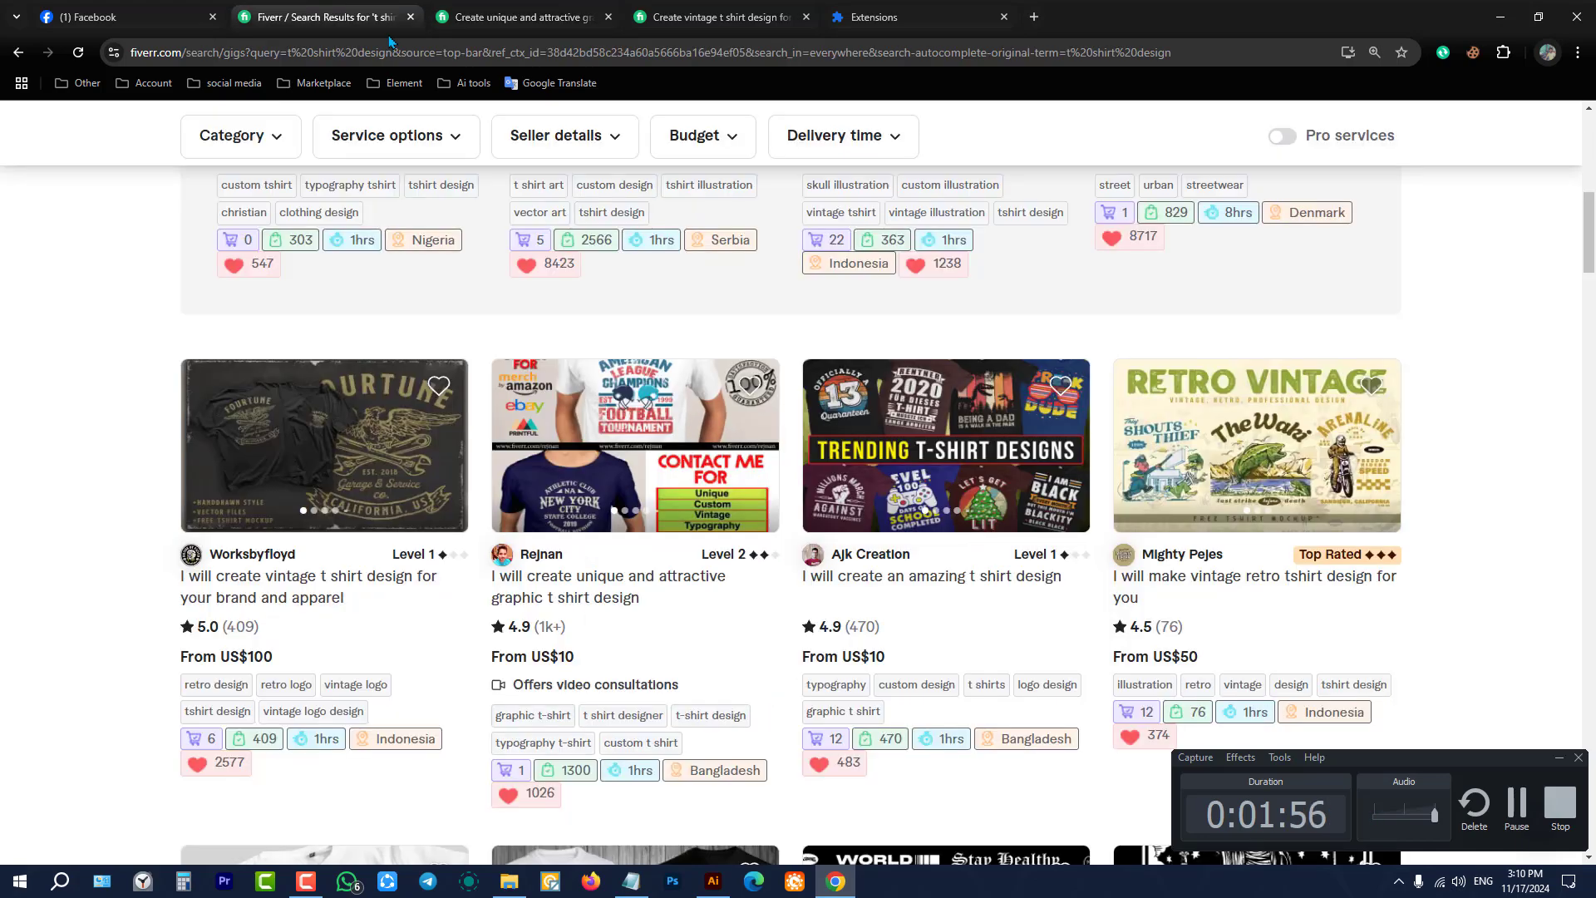
scroll(766, 447, down, 7)
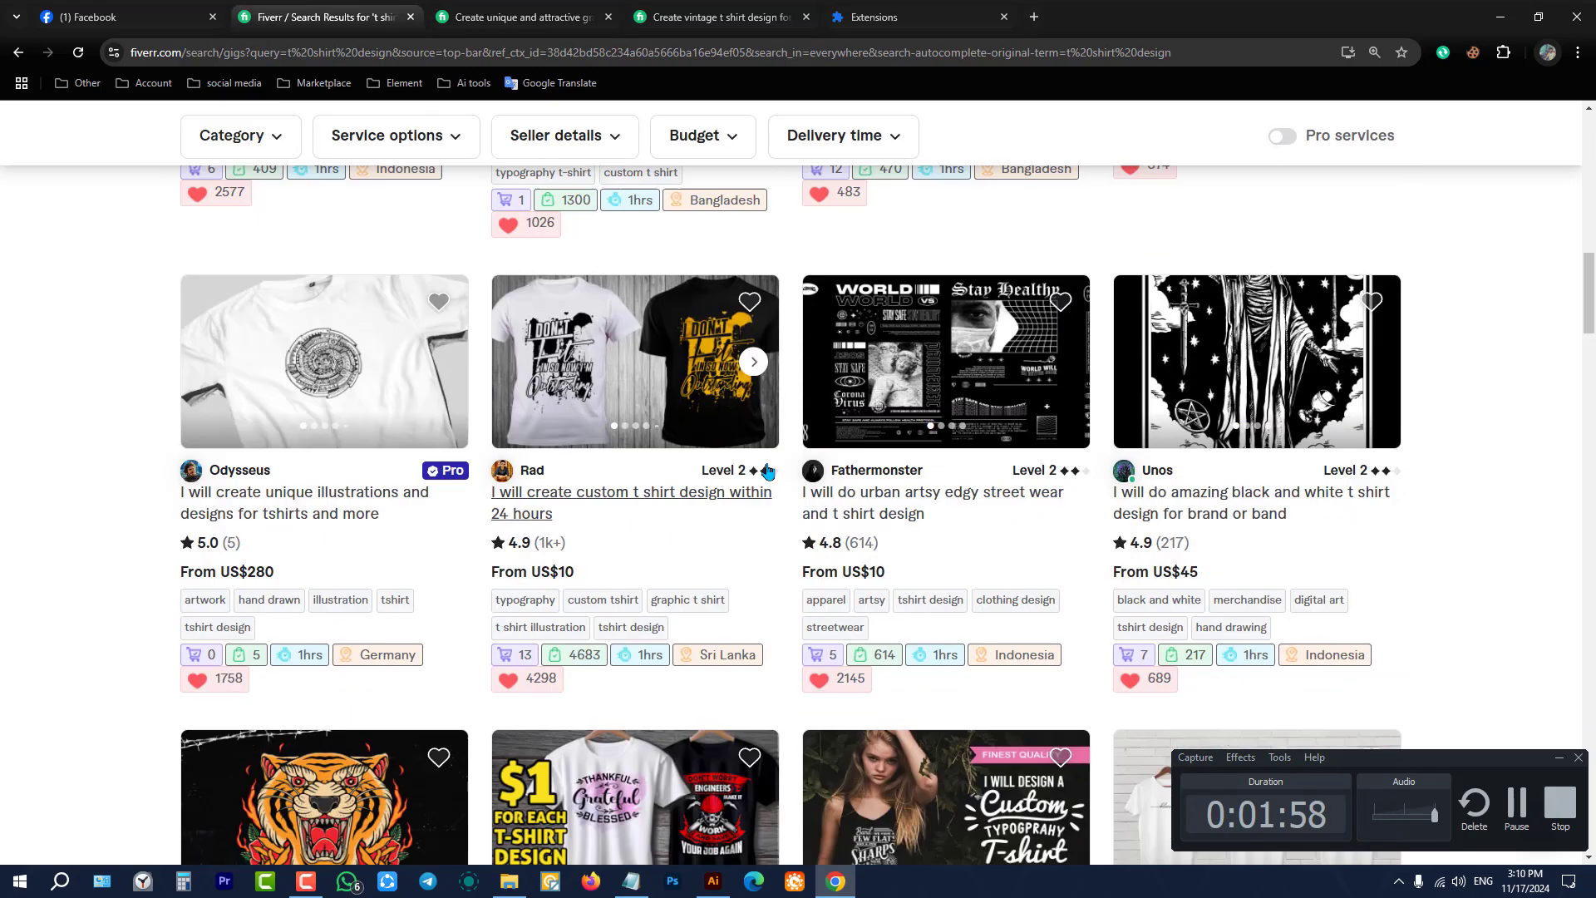
scroll(767, 447, down, 5)
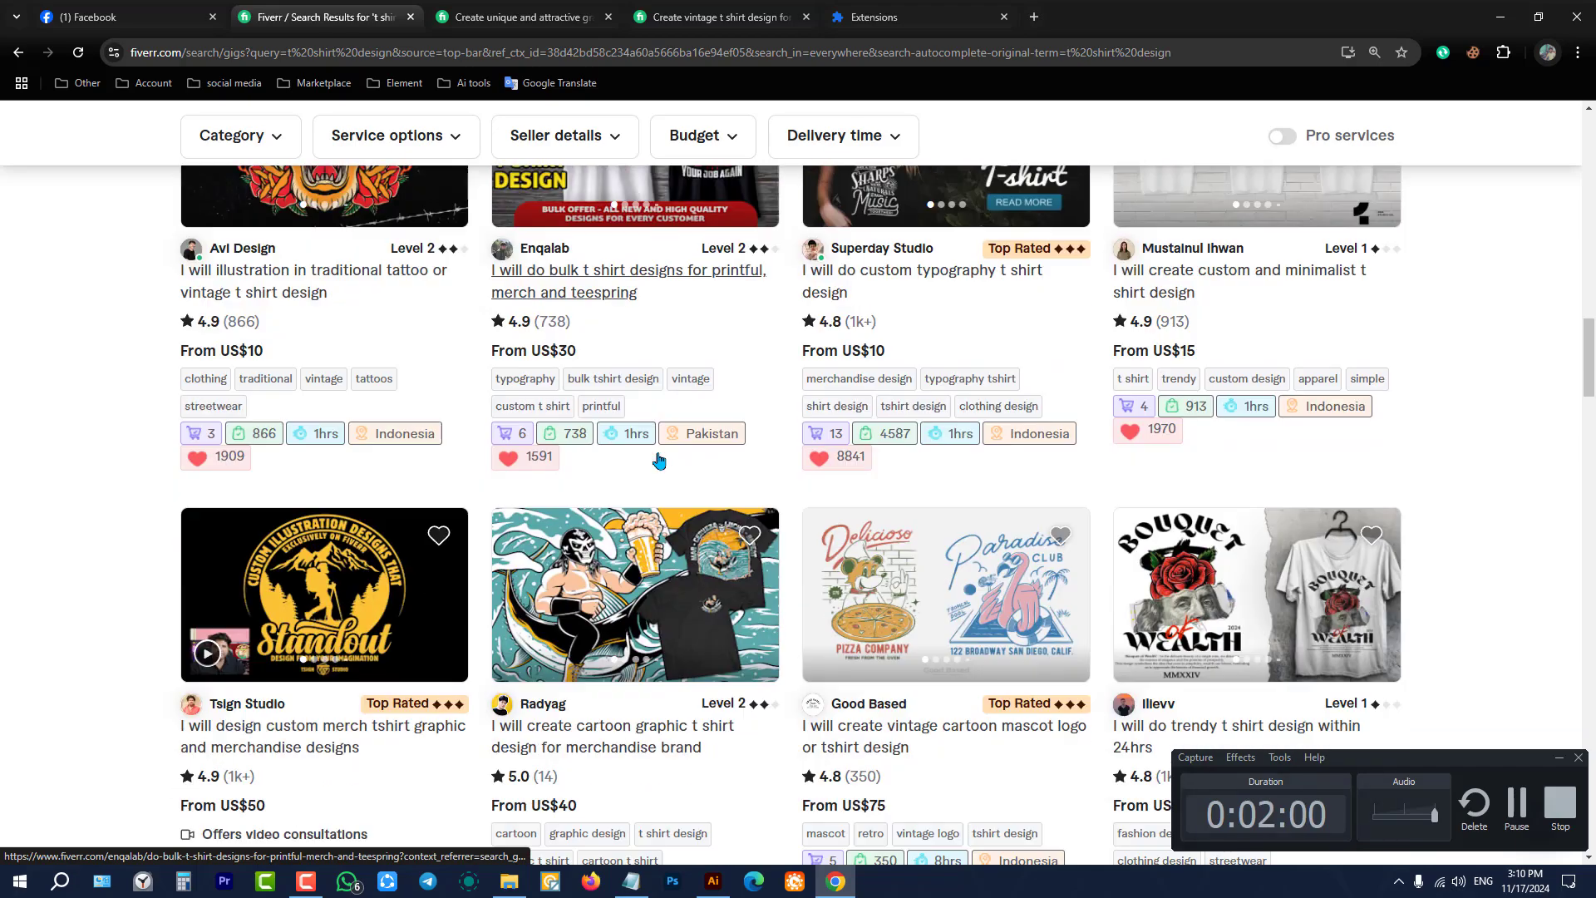
scroll(663, 486, down, 3)
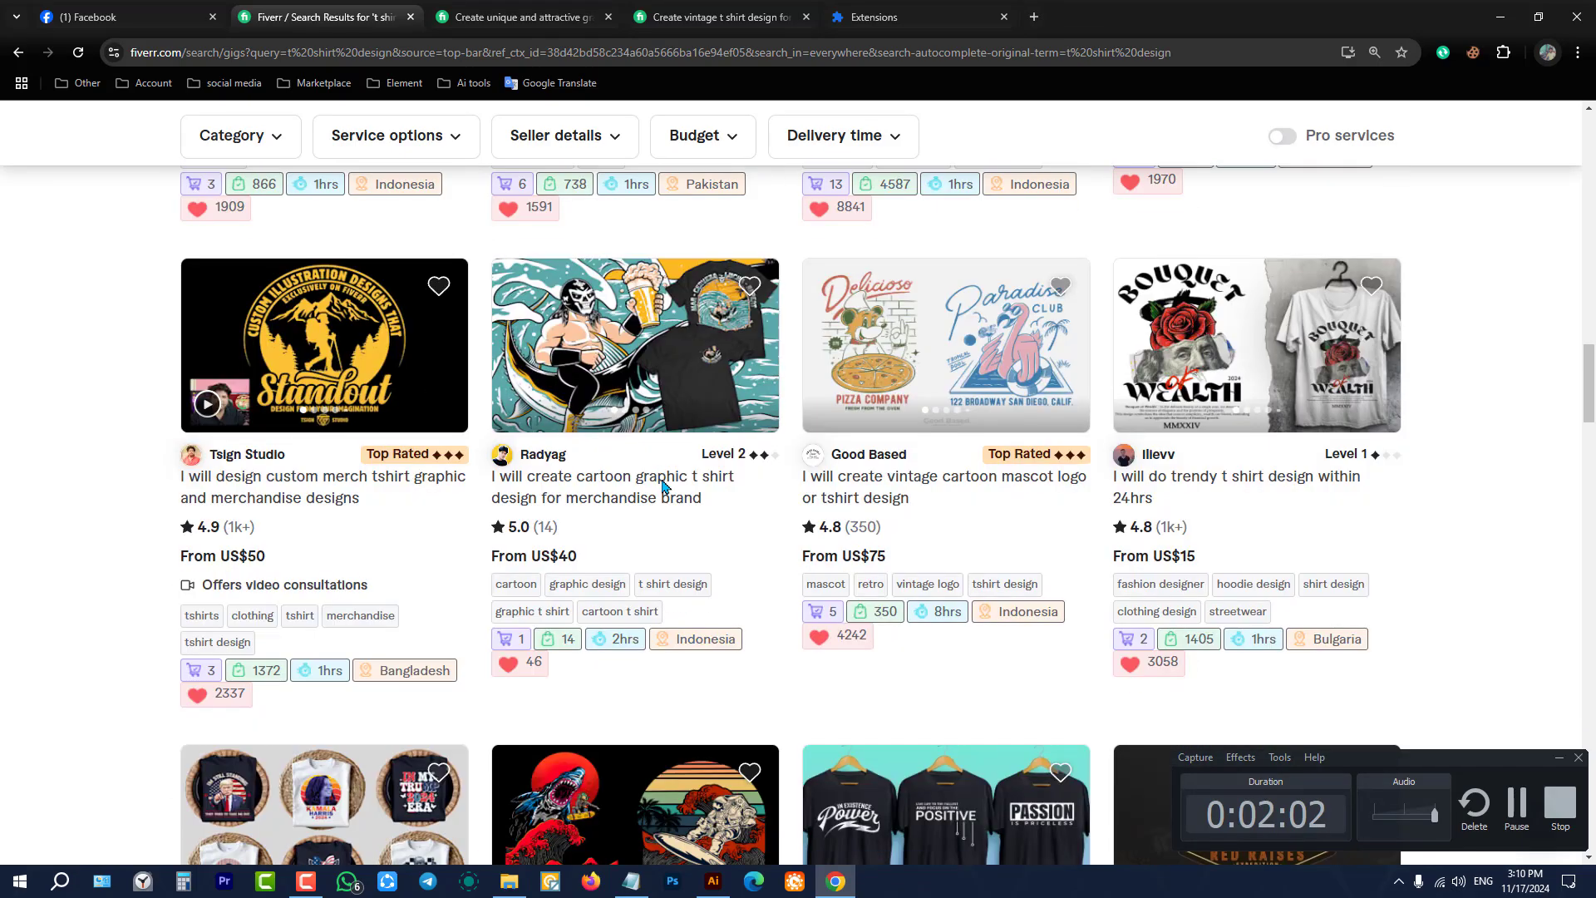
scroll(730, 471, down, 5)
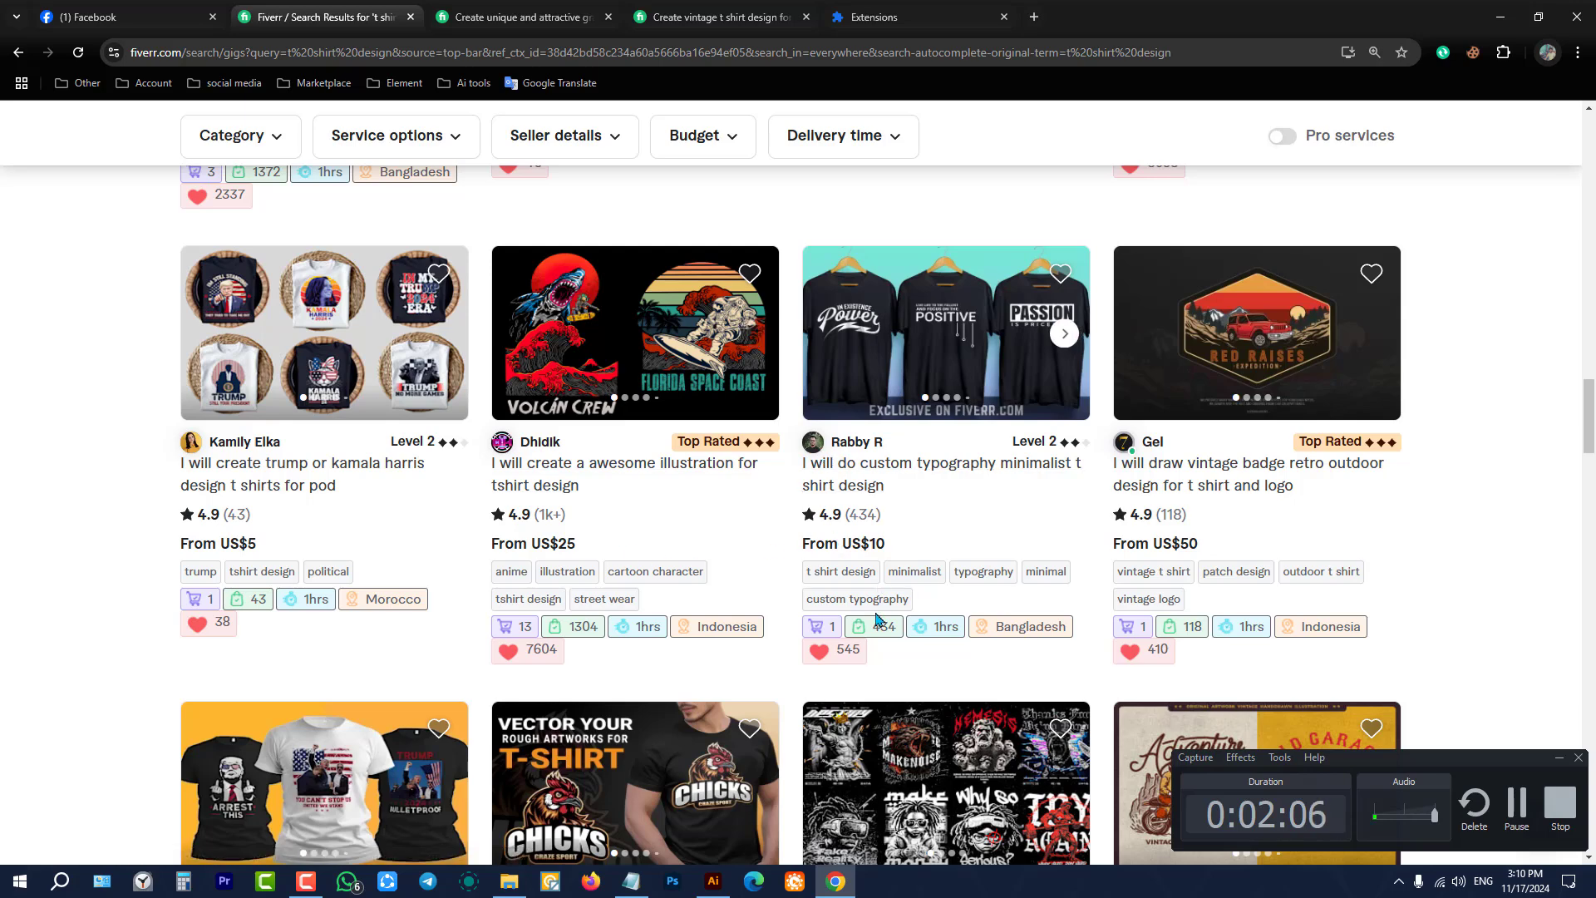
click(918, 342)
scroll(669, 443, down, 3)
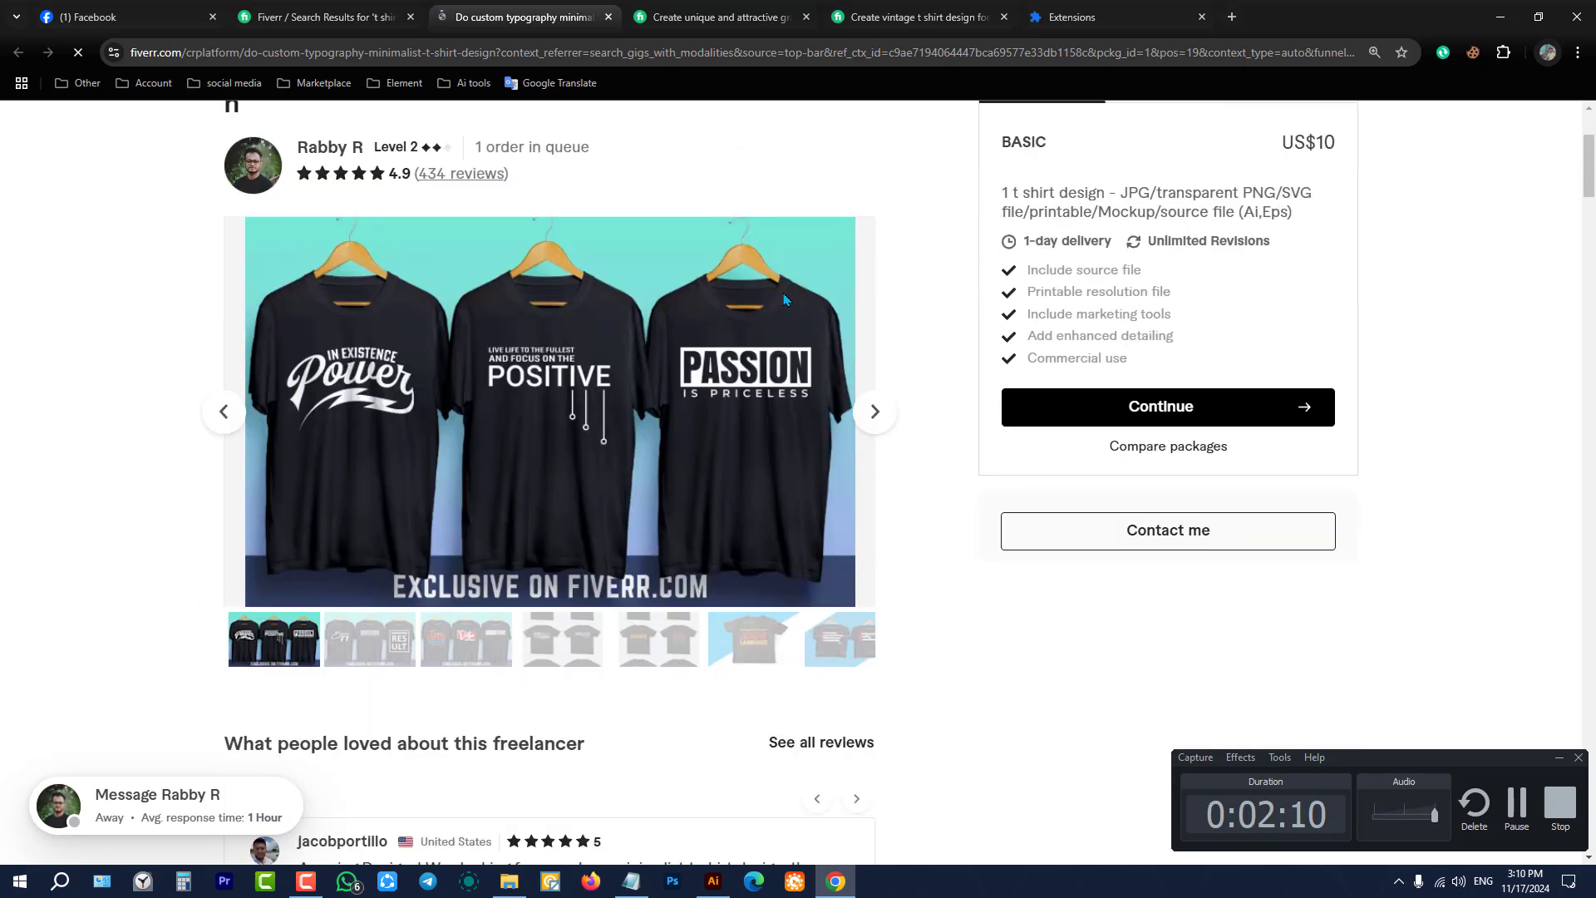
Step: View the typography gig's sample designs and delivered customer work in full screen, and close the viewer
click(523, 388)
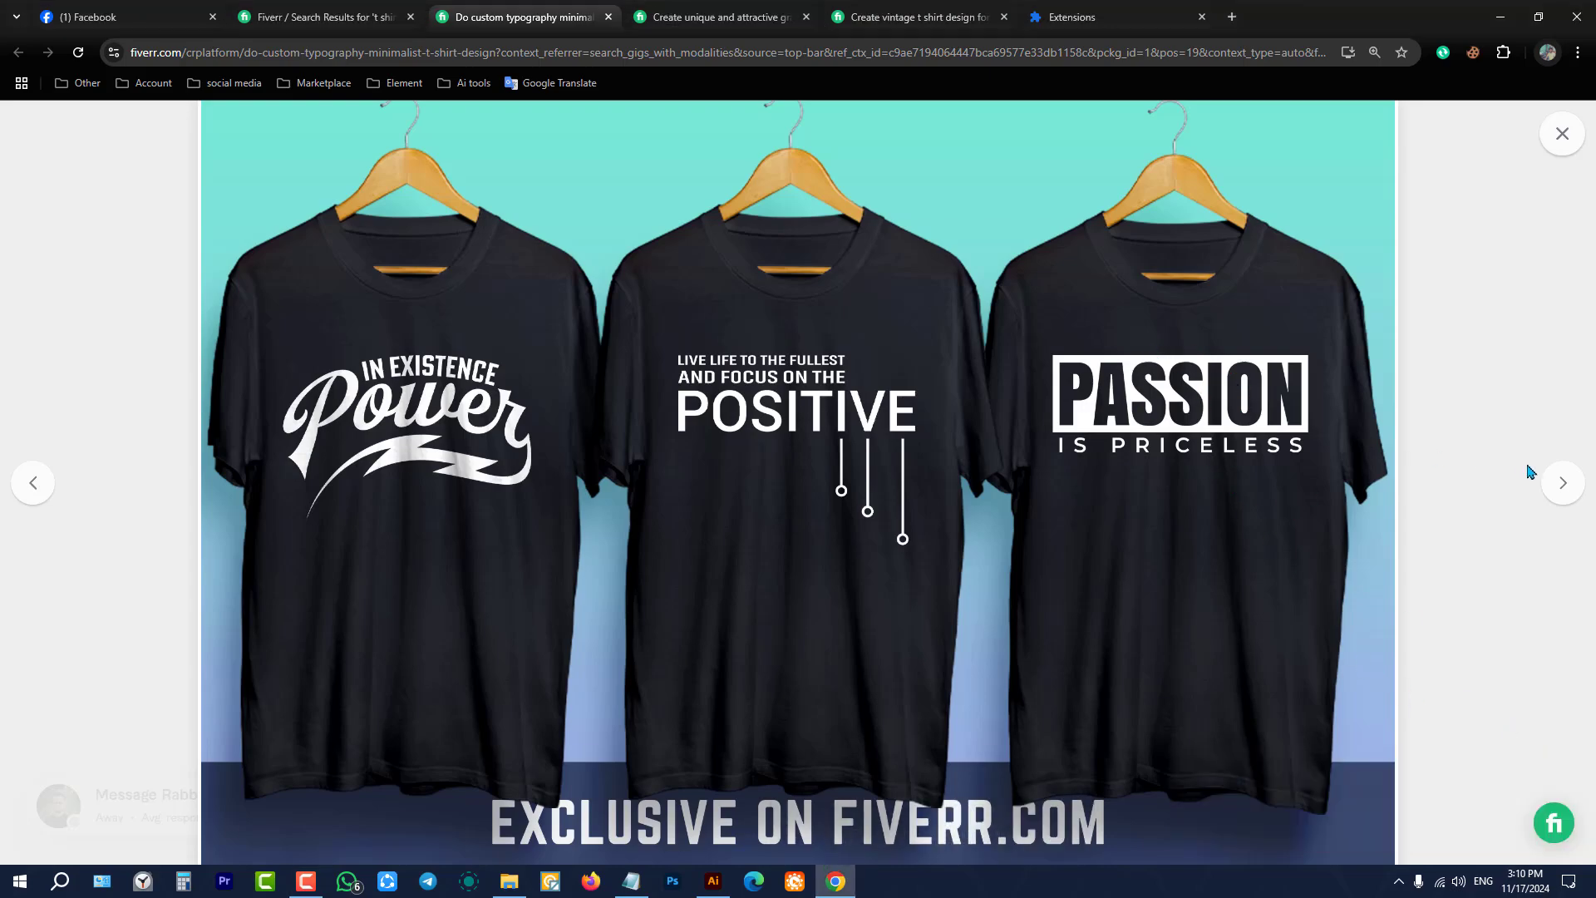
click(1552, 484)
click(1552, 484)
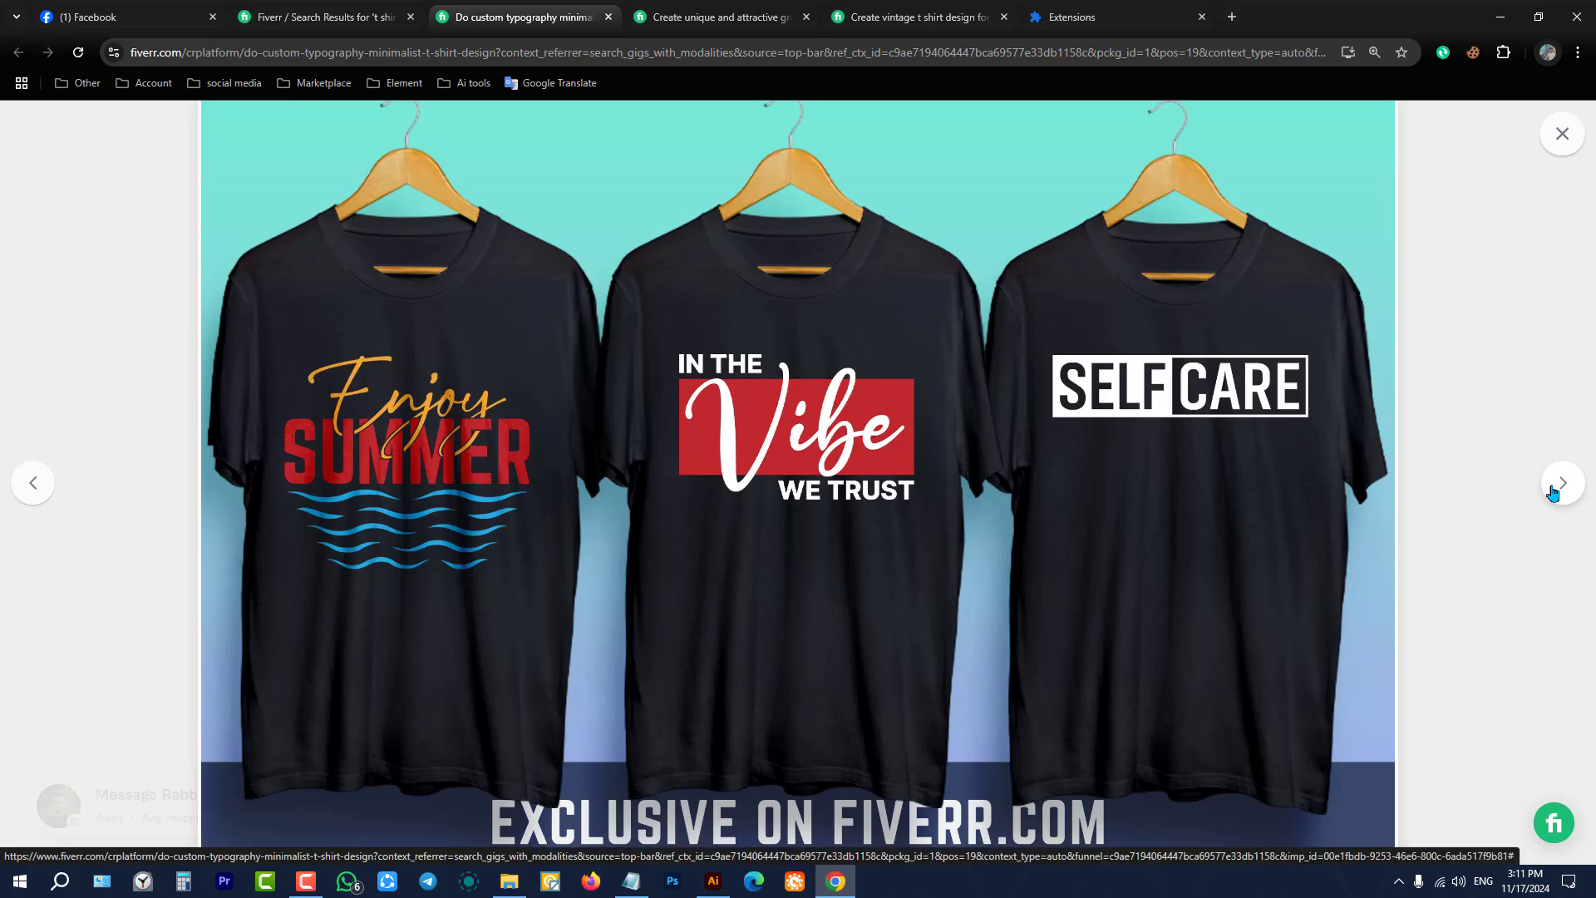
click(1553, 490)
click(1553, 491)
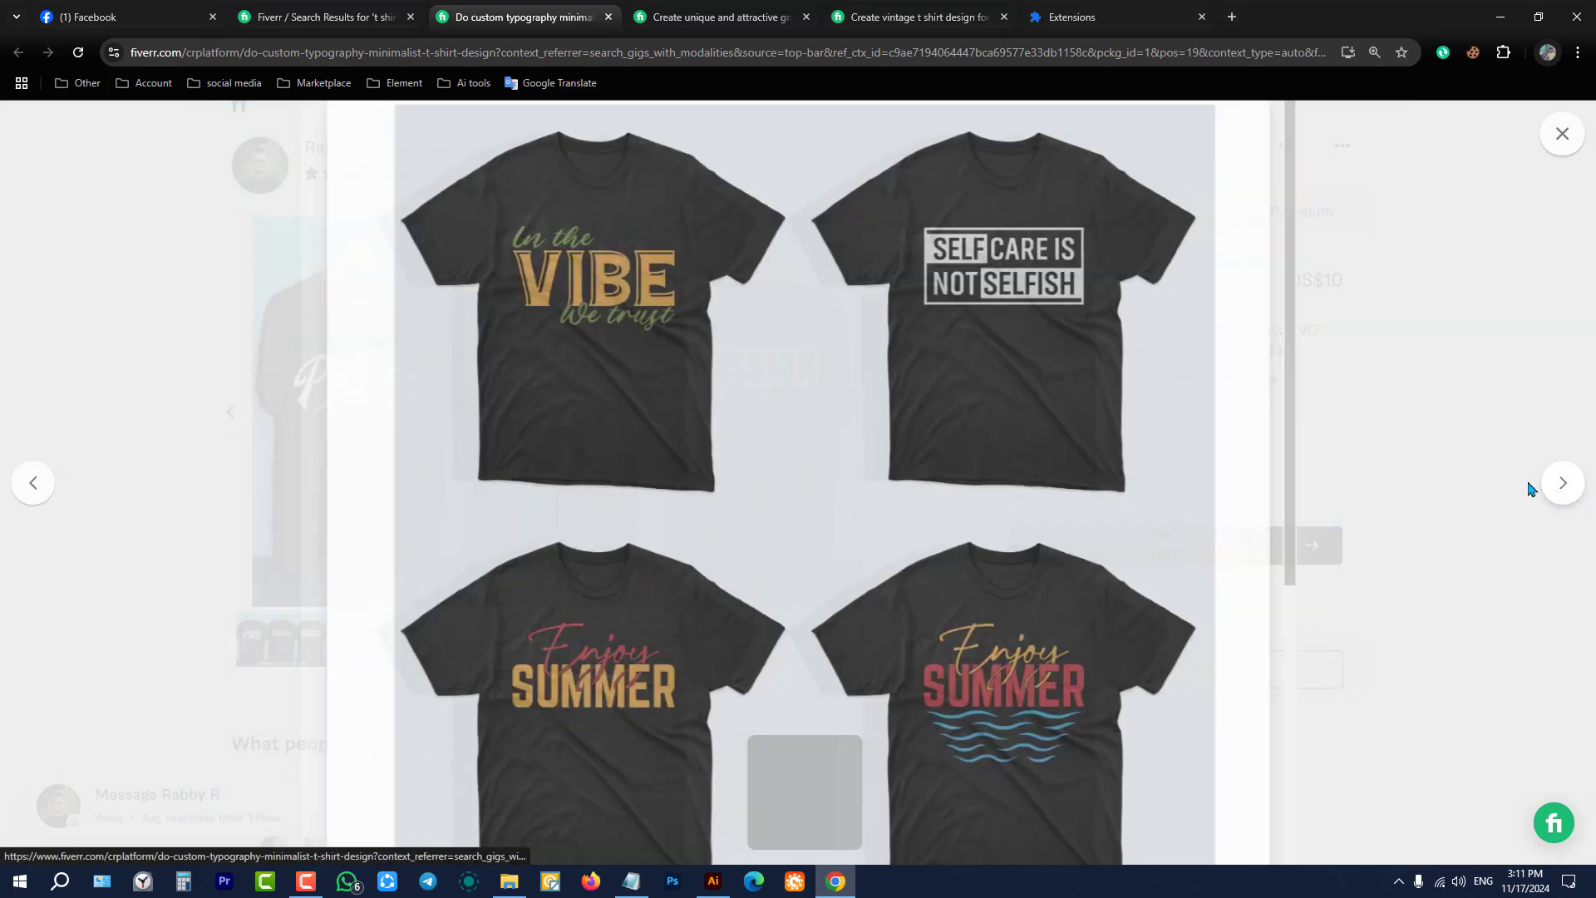
click(1558, 486)
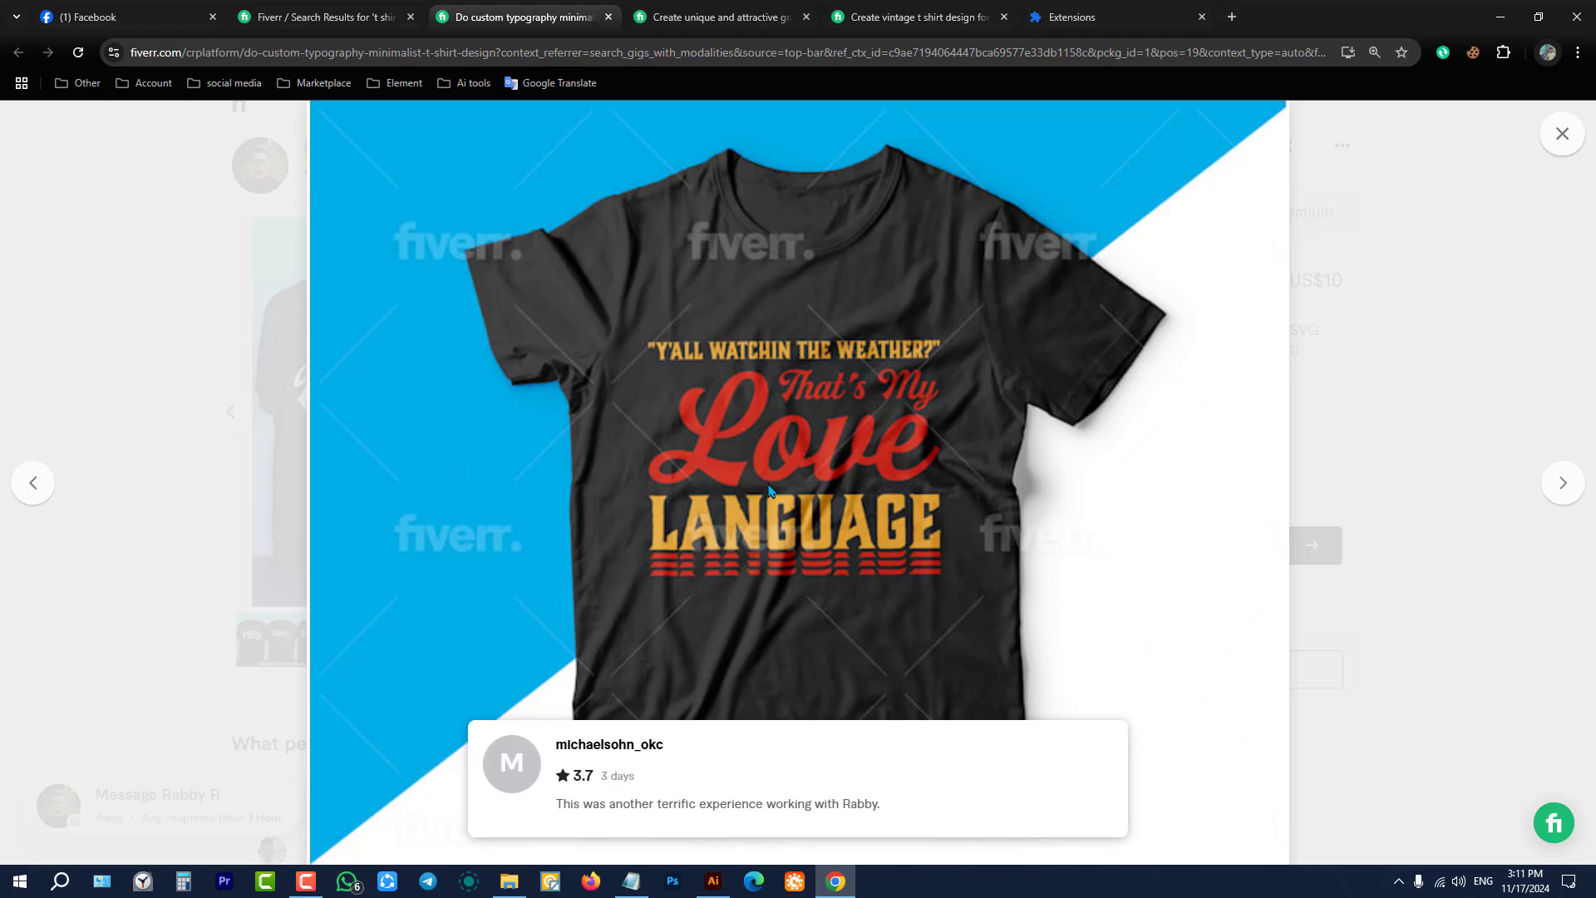
click(1562, 484)
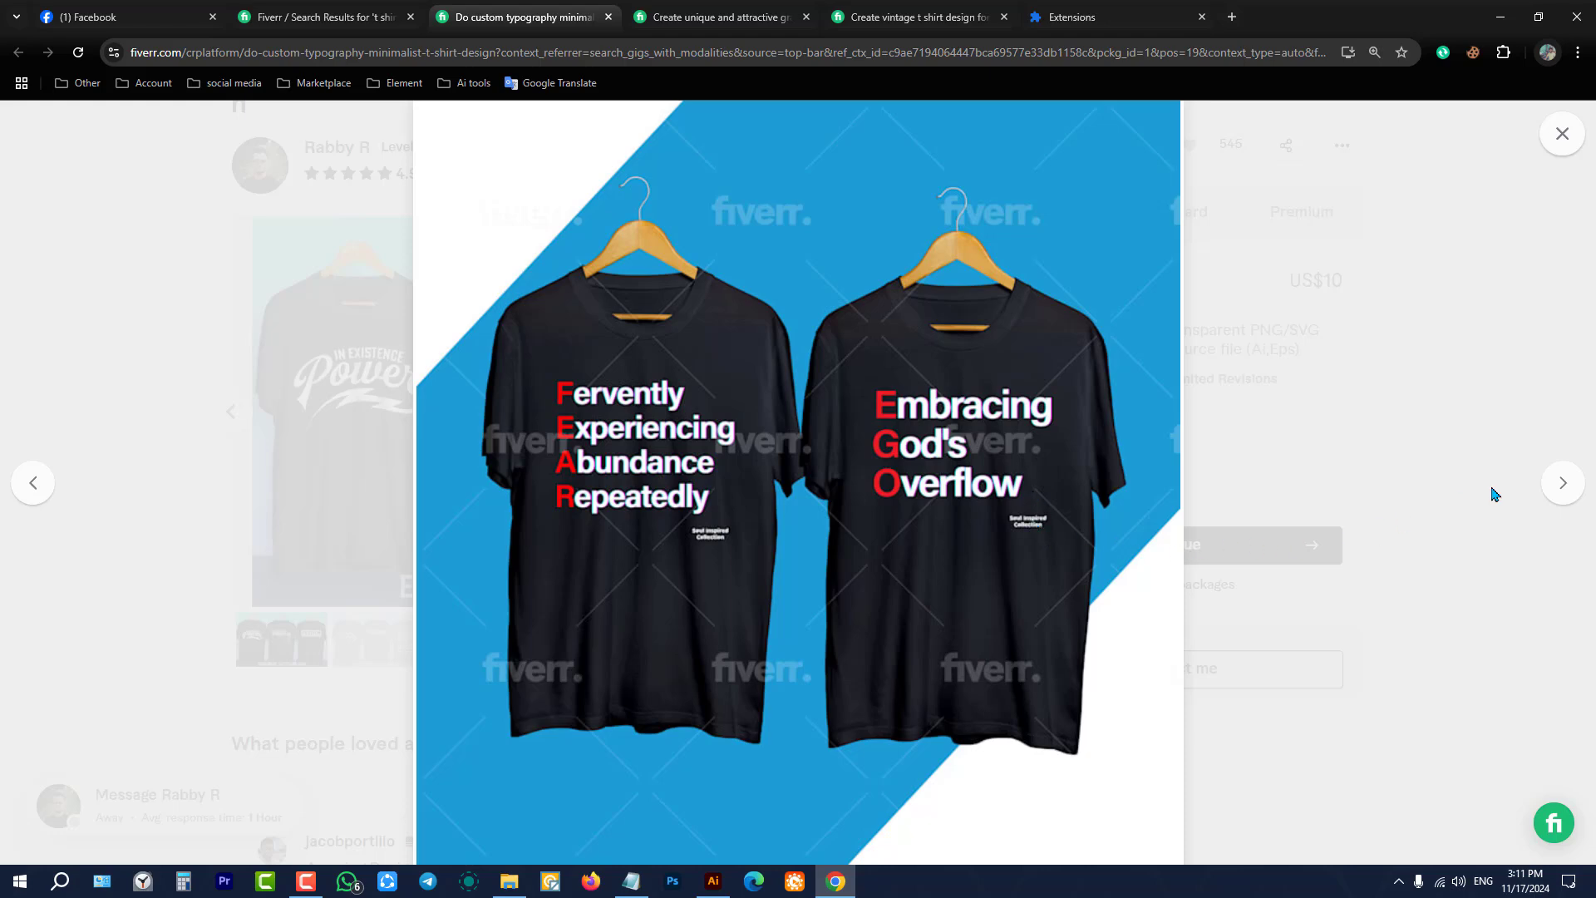
click(1554, 490)
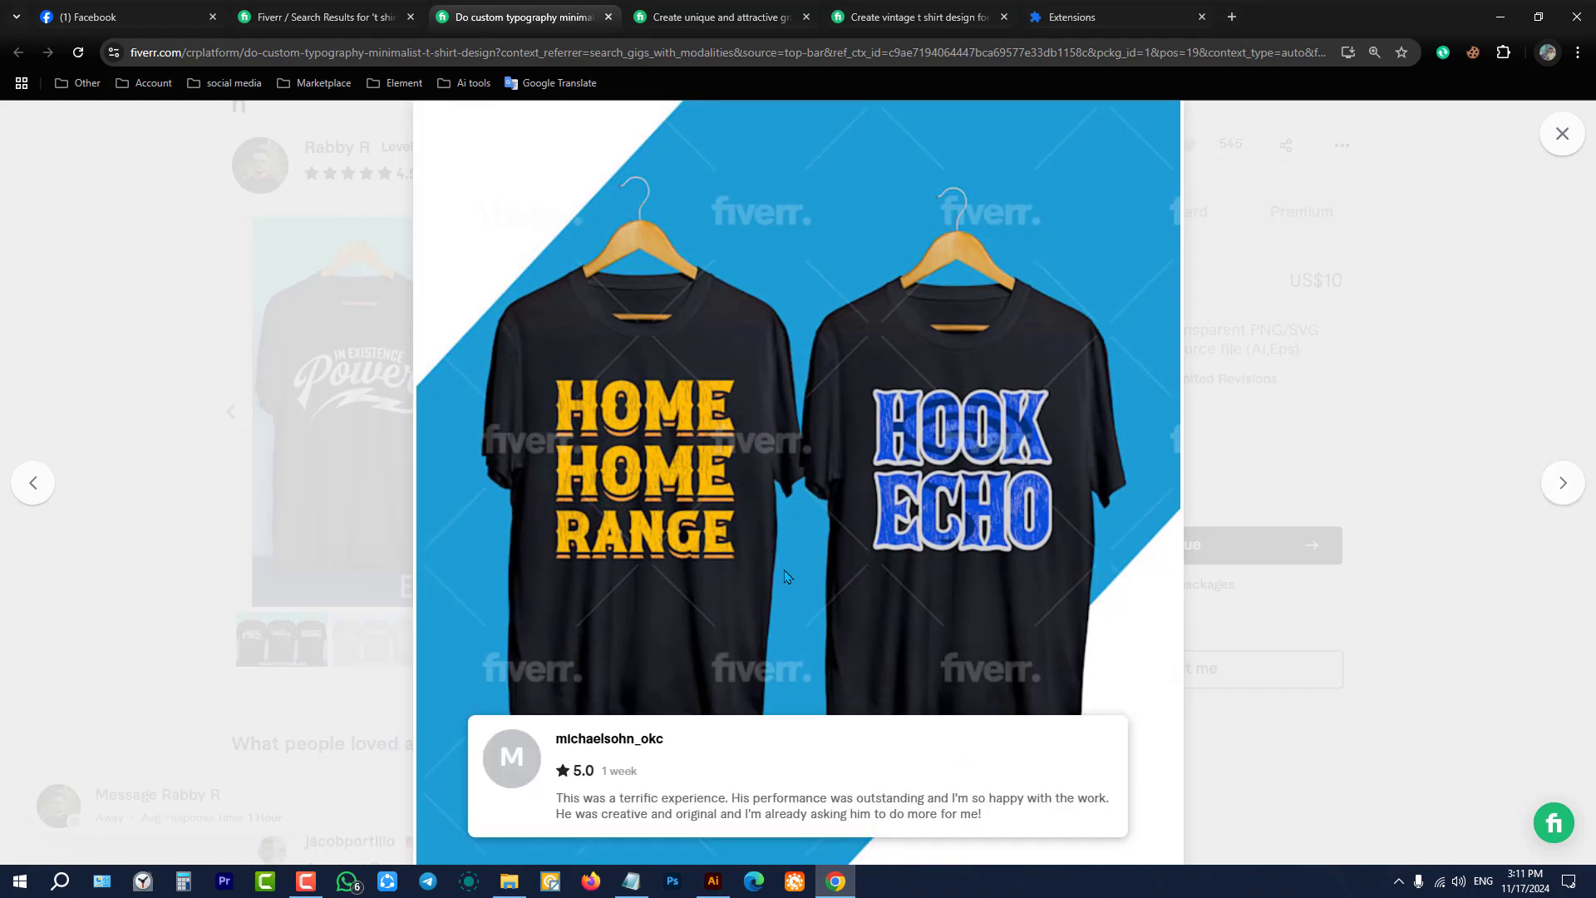
click(1561, 490)
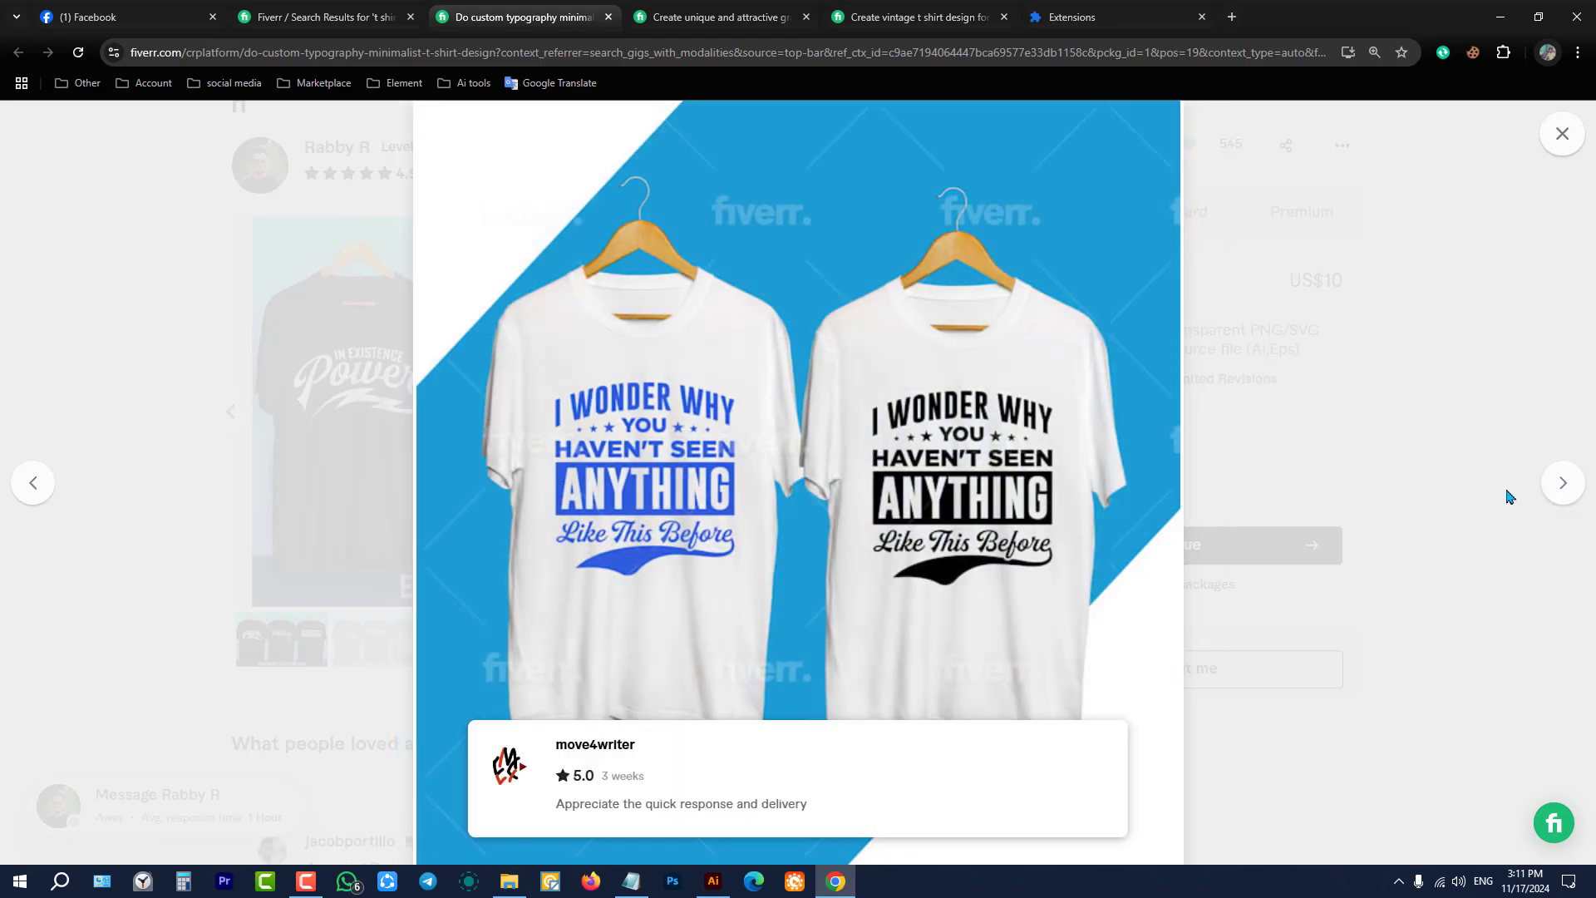
click(1560, 492)
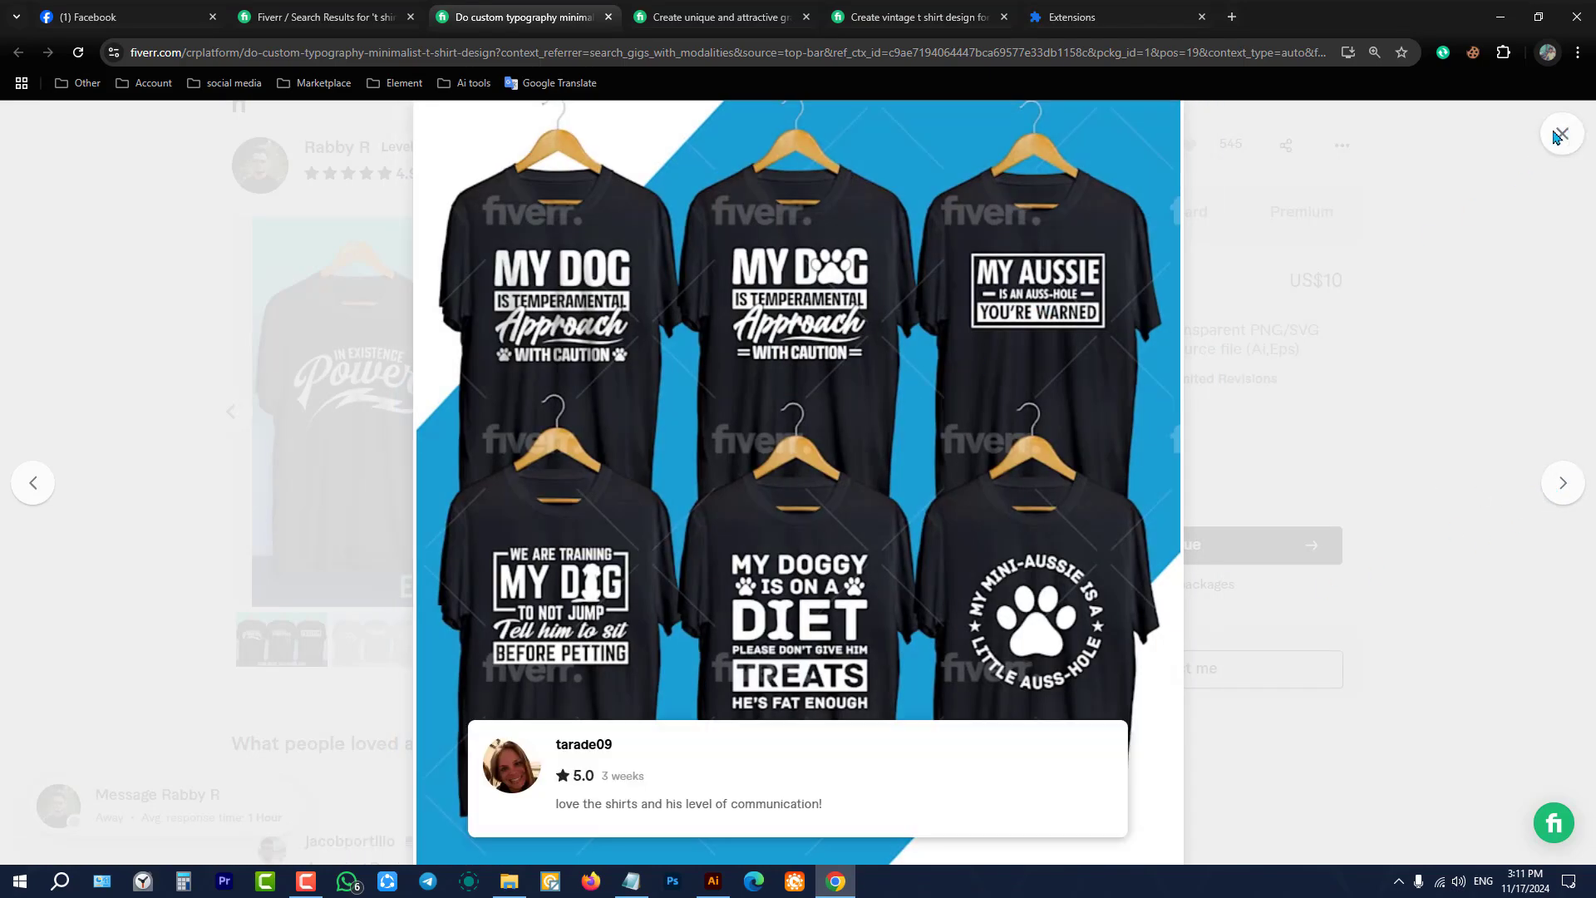
click(1557, 136)
Step: Return to the search results, open the "awesome illustration for tshirt design" gig, and view several of its gallery samples
click(320, 17)
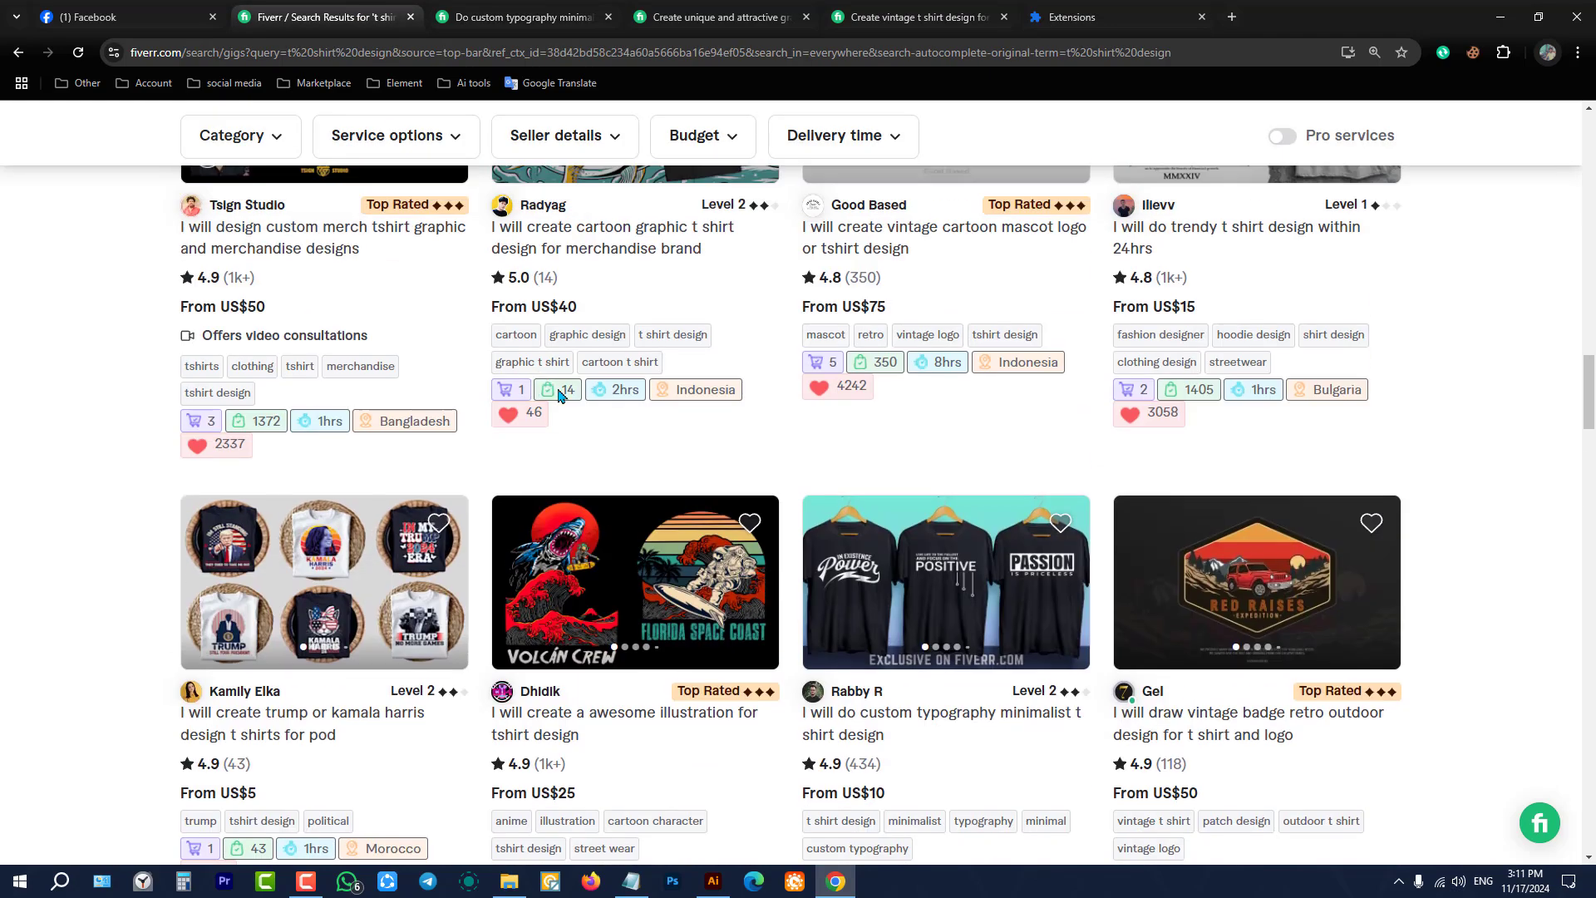
scroll(606, 446, down, 3)
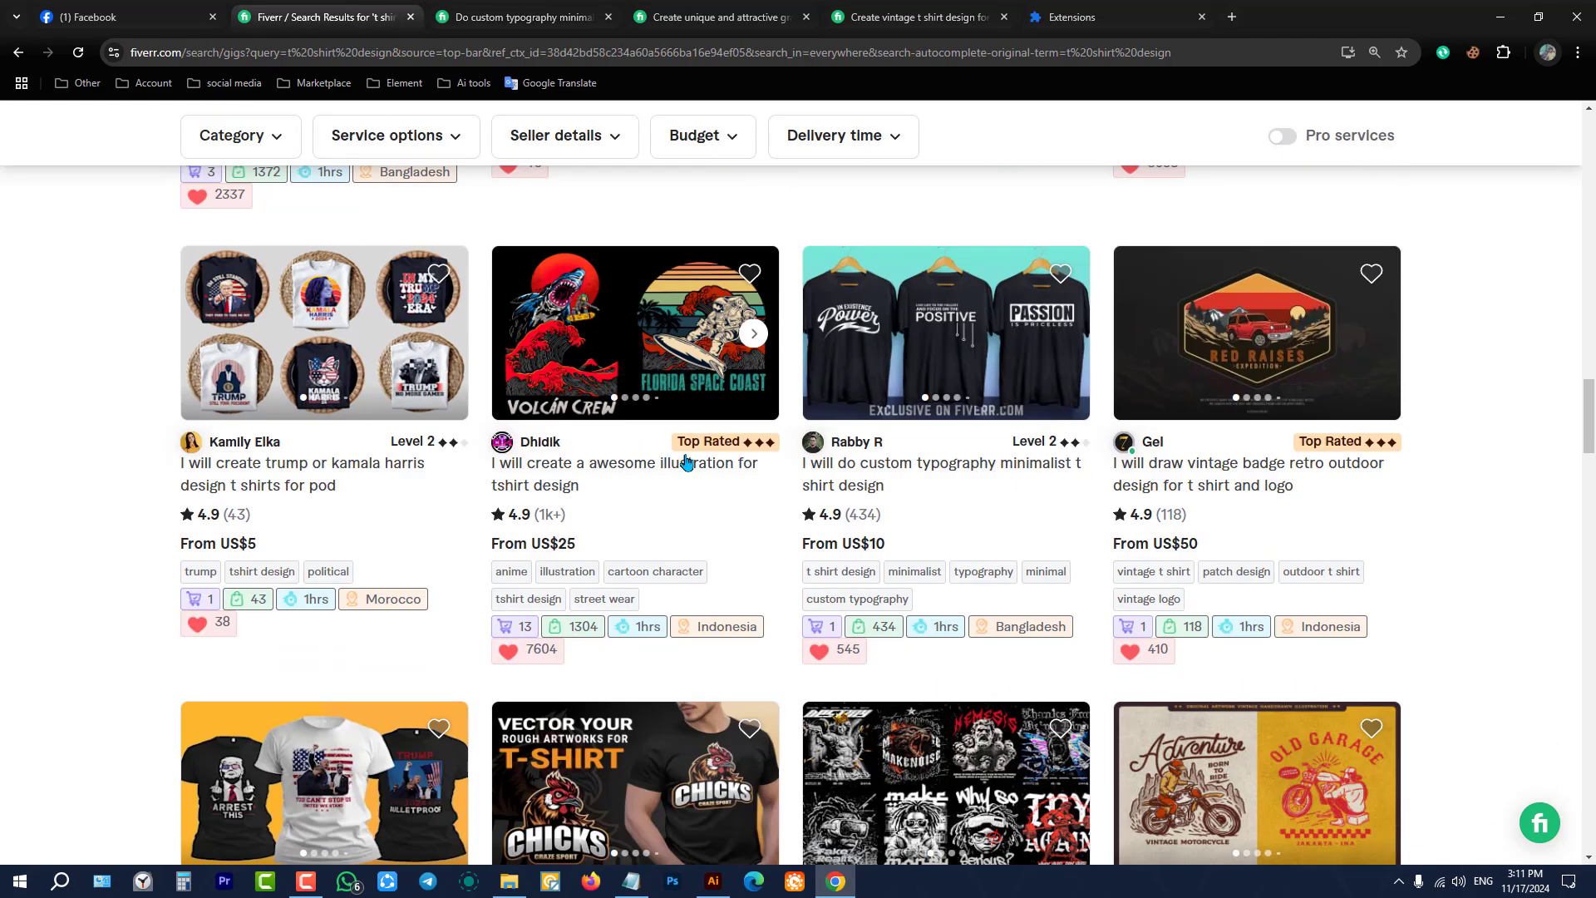
click(672, 324)
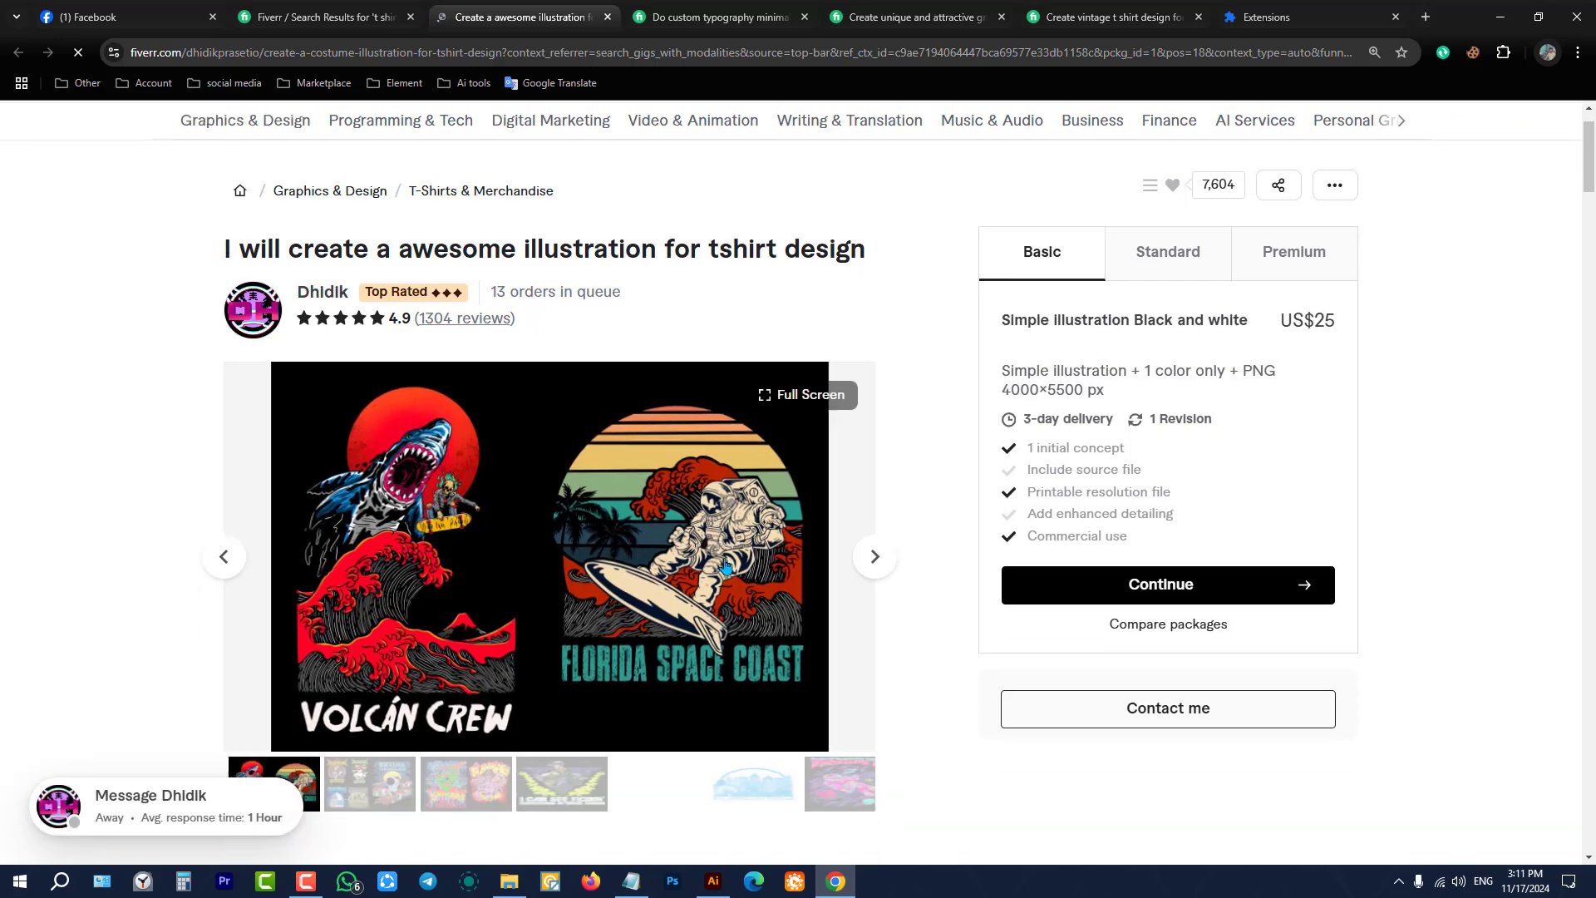
scroll(665, 290, down, 3)
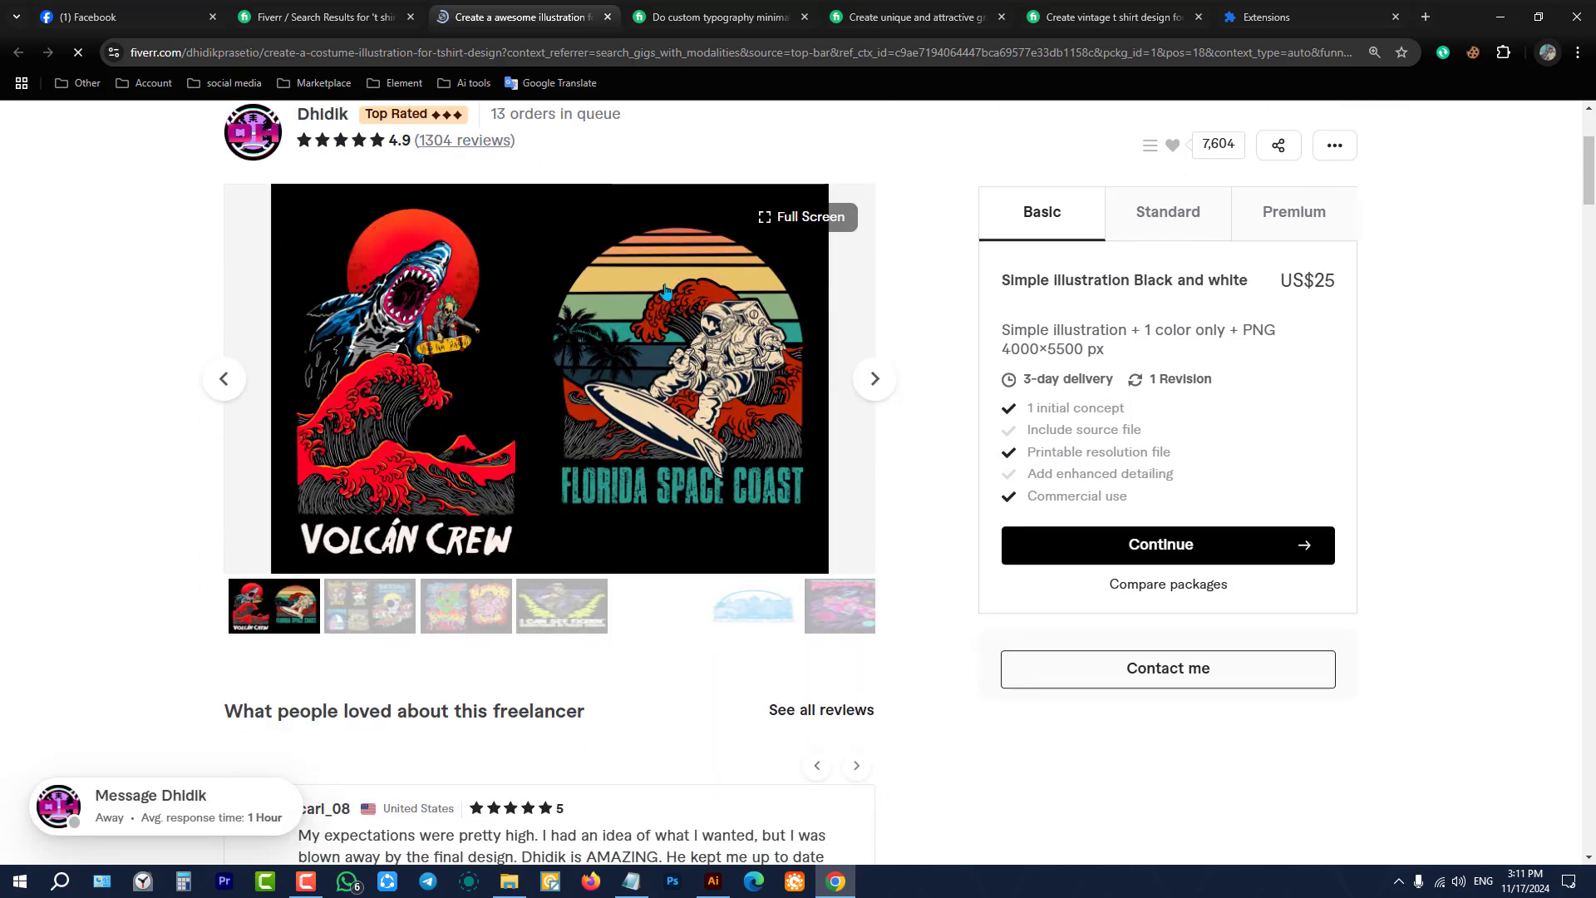
click(872, 379)
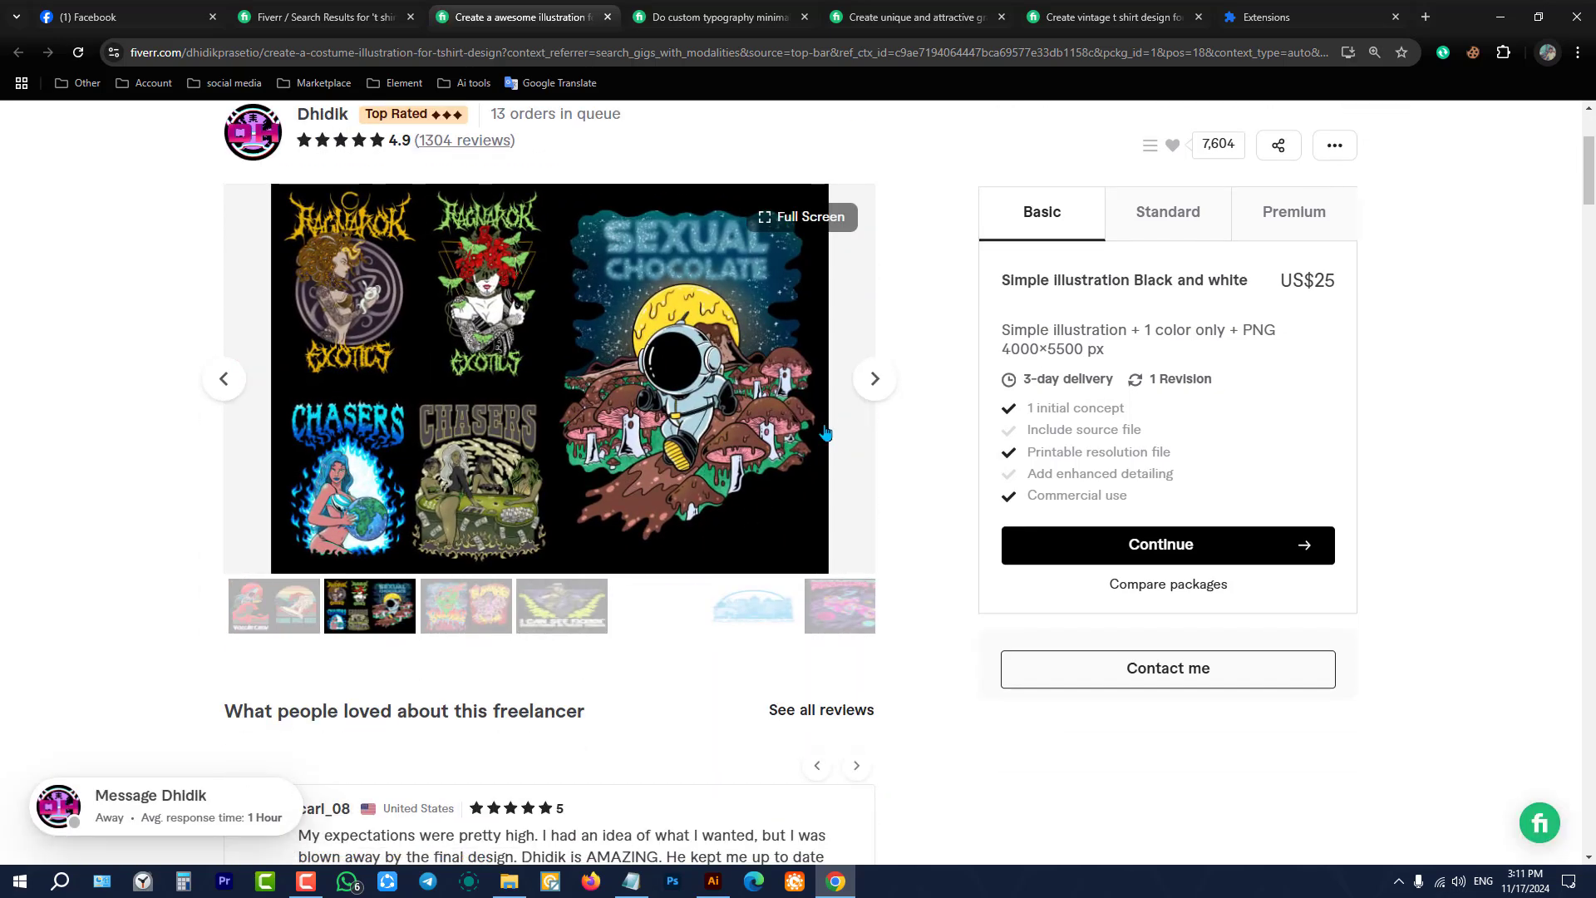
click(873, 384)
scroll(883, 290, up, 3)
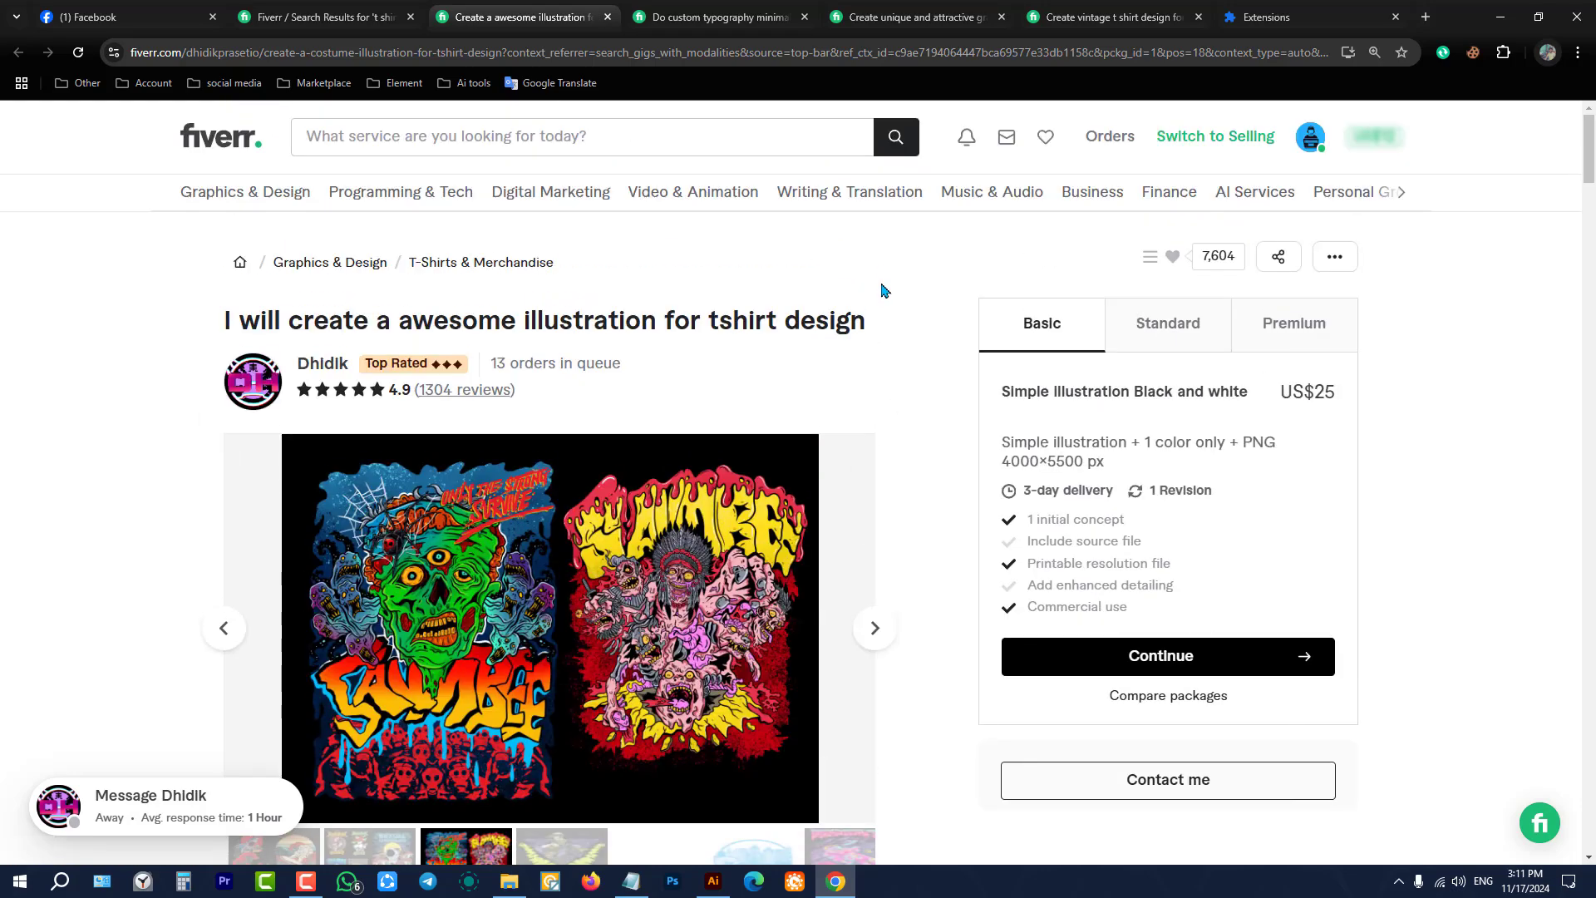
Step: Glance at the class list in Notepad, return to Chrome, and search Google for "t shirt design" in a new tab
click(1499, 16)
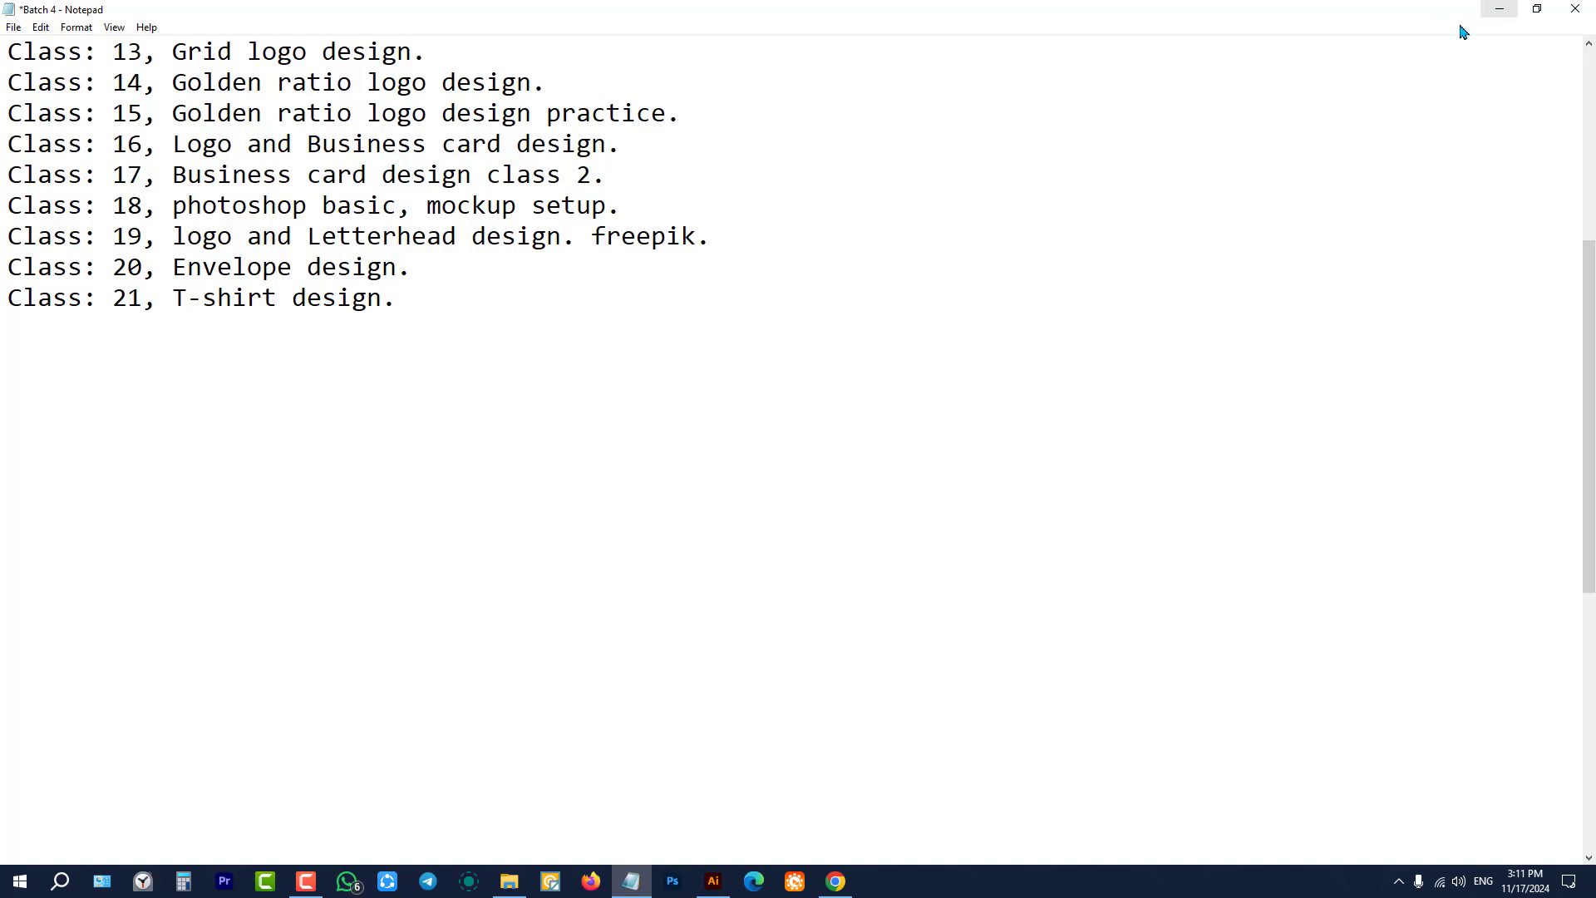
click(850, 893)
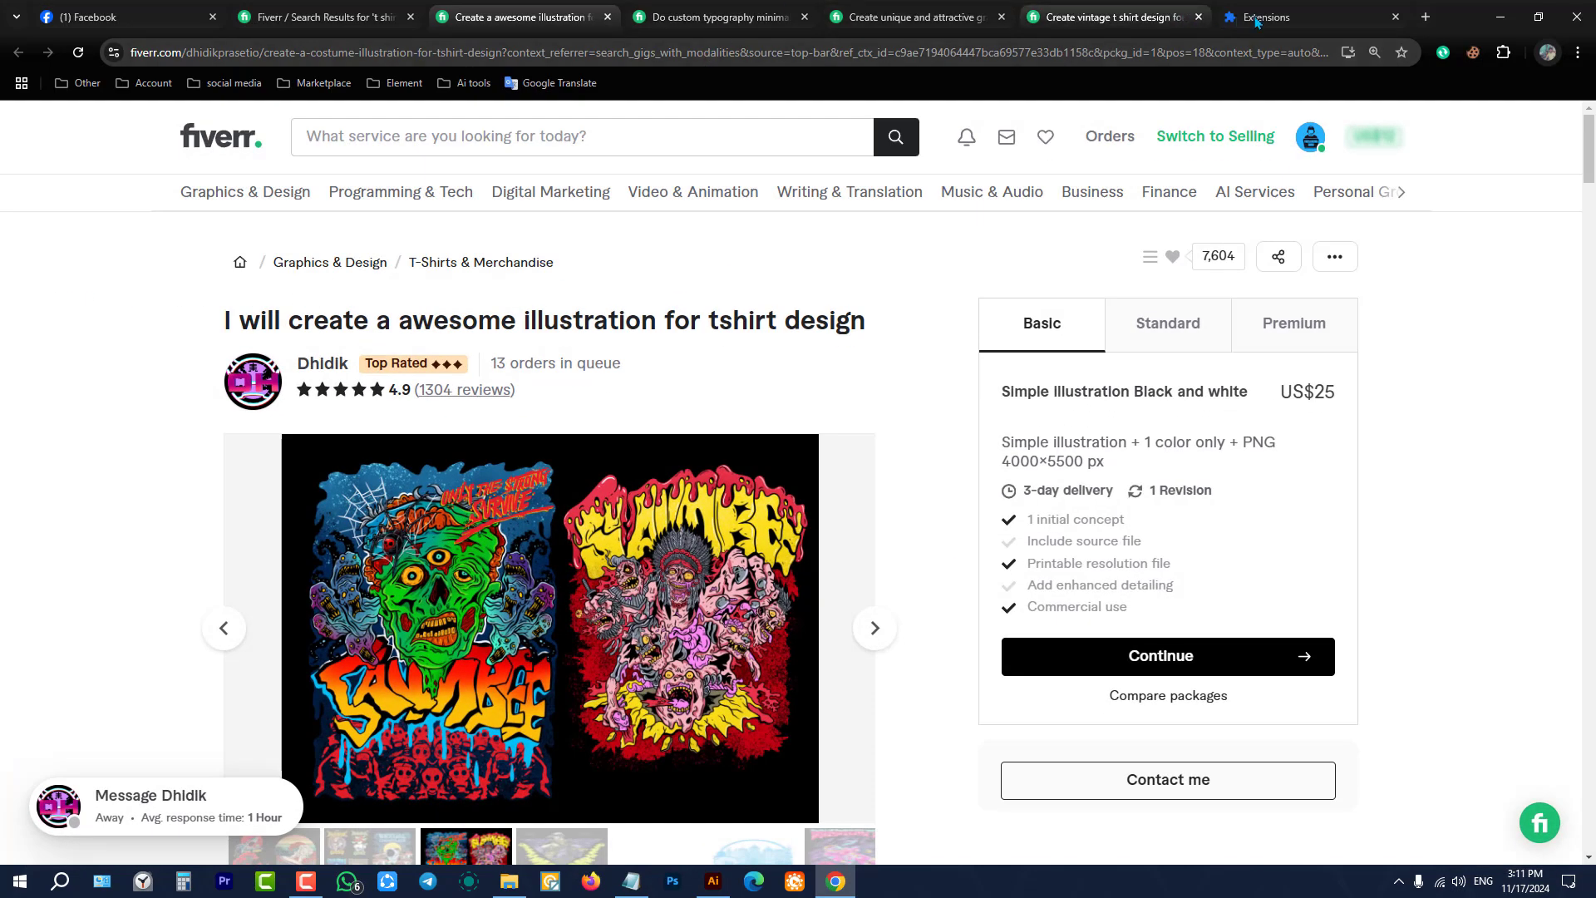
click(1413, 18)
click(597, 339)
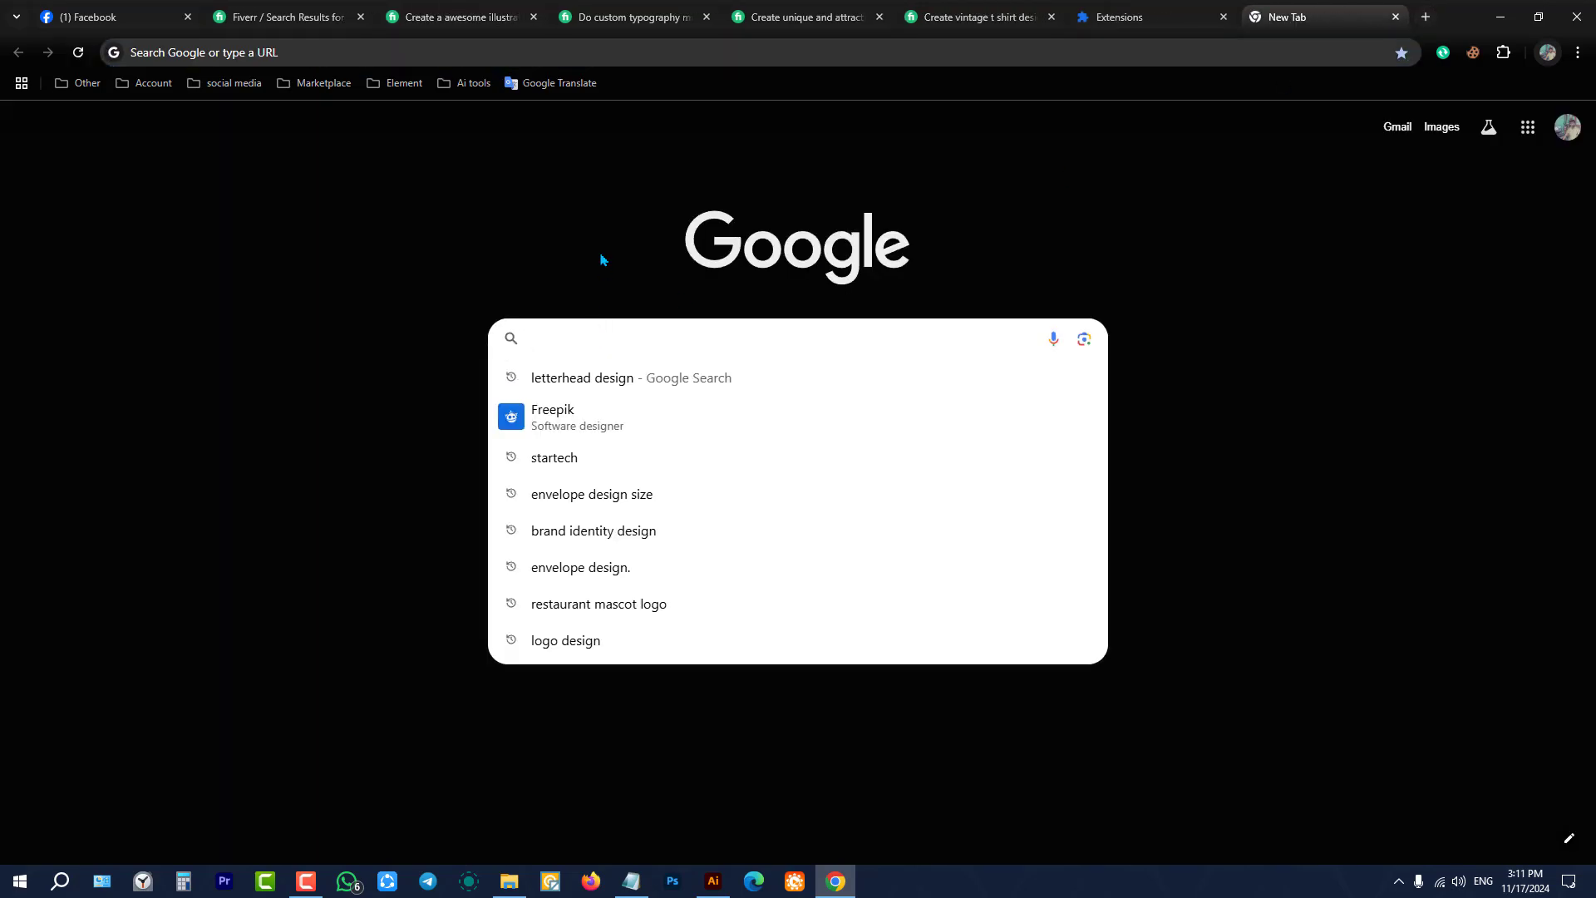
text(t sh)
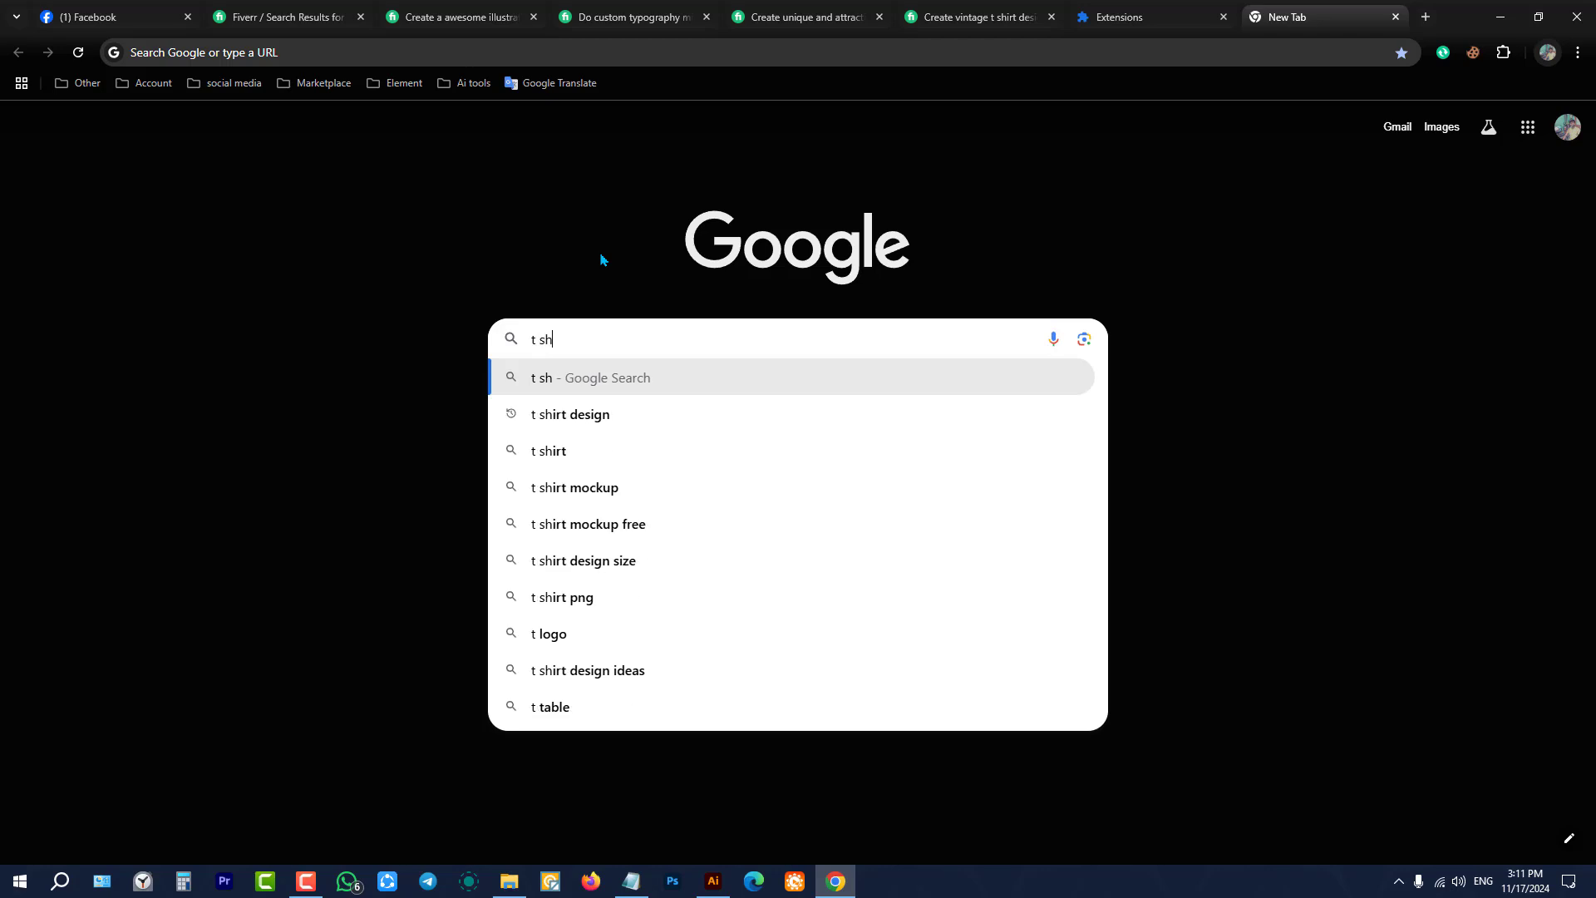
text(irt design)
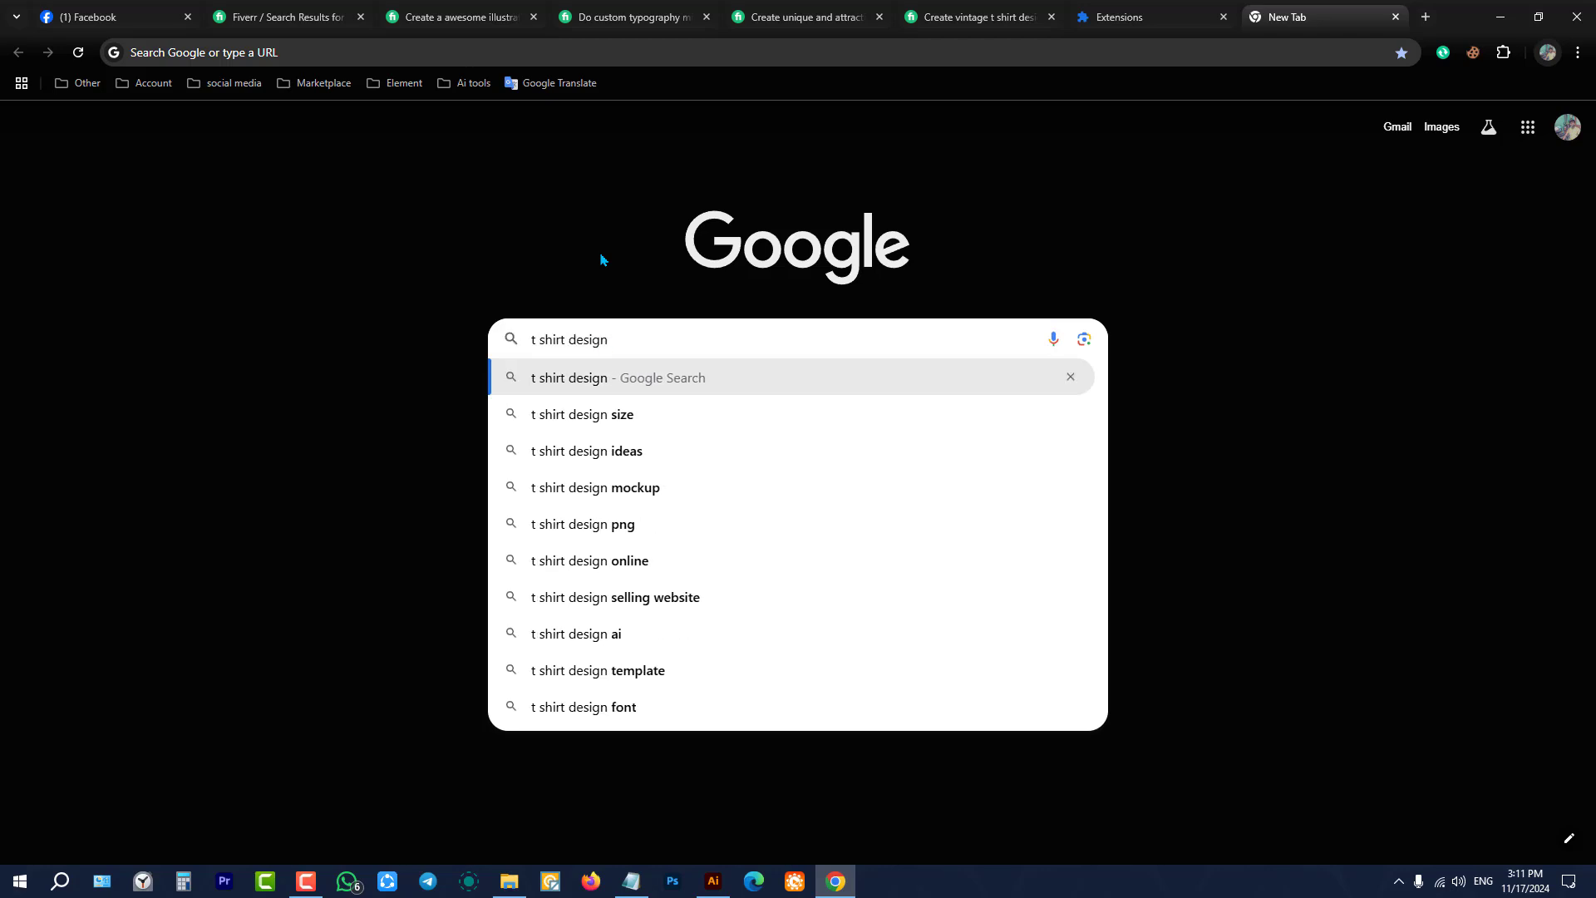
key(Return)
Step: Refine the Google search to "t shirt design size" and look over the results
click(404, 143)
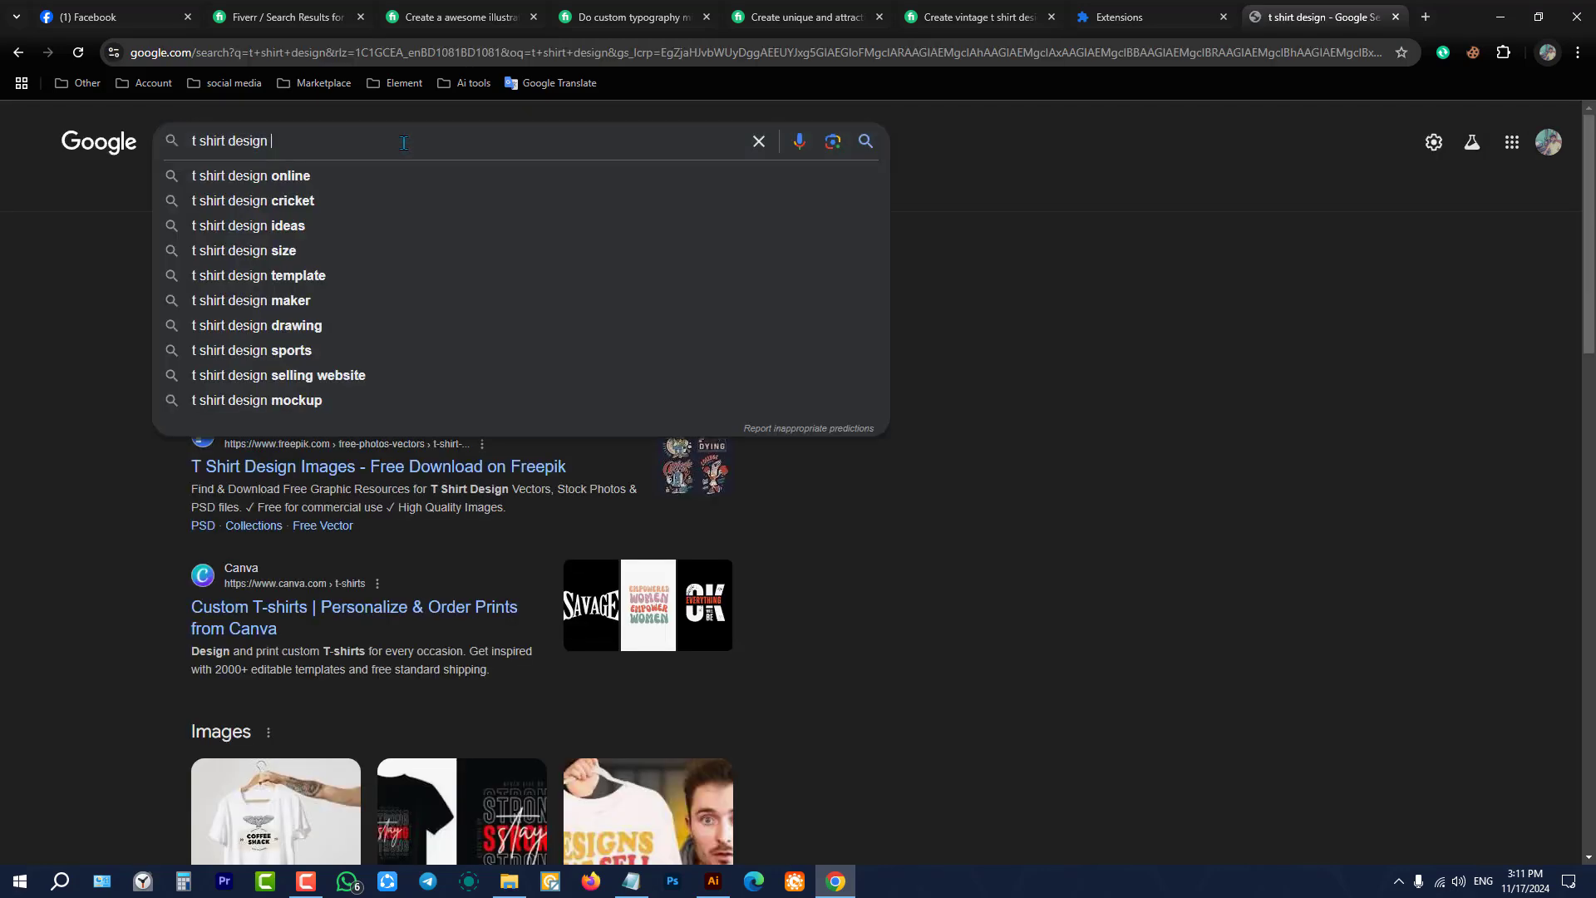
click(313, 250)
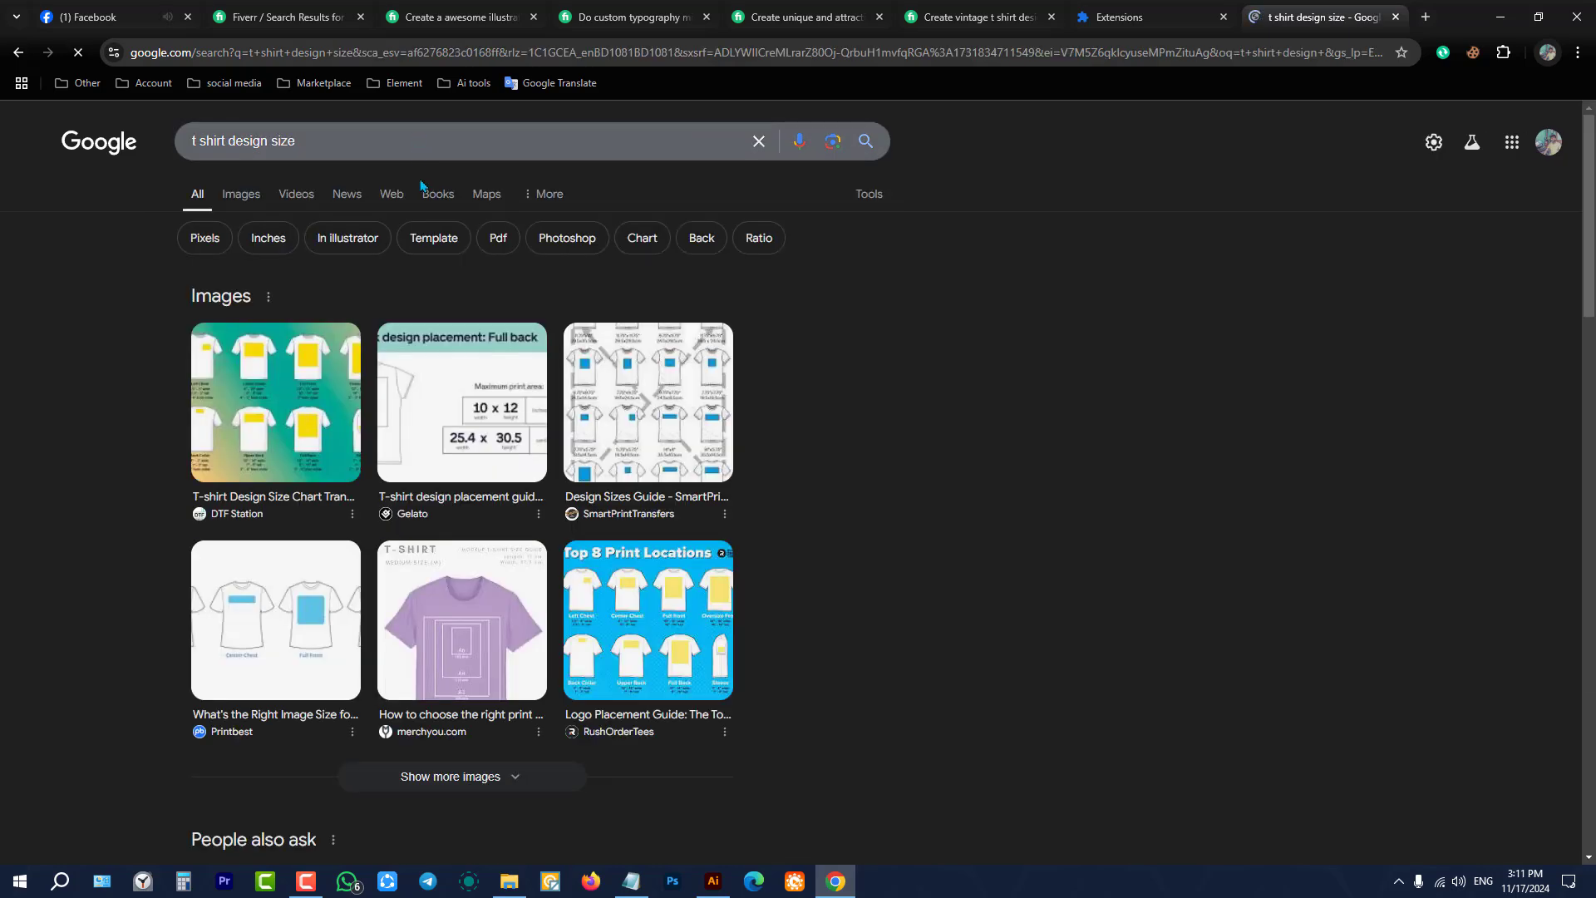
scroll(417, 357, down, 2)
scroll(399, 249, up, 2)
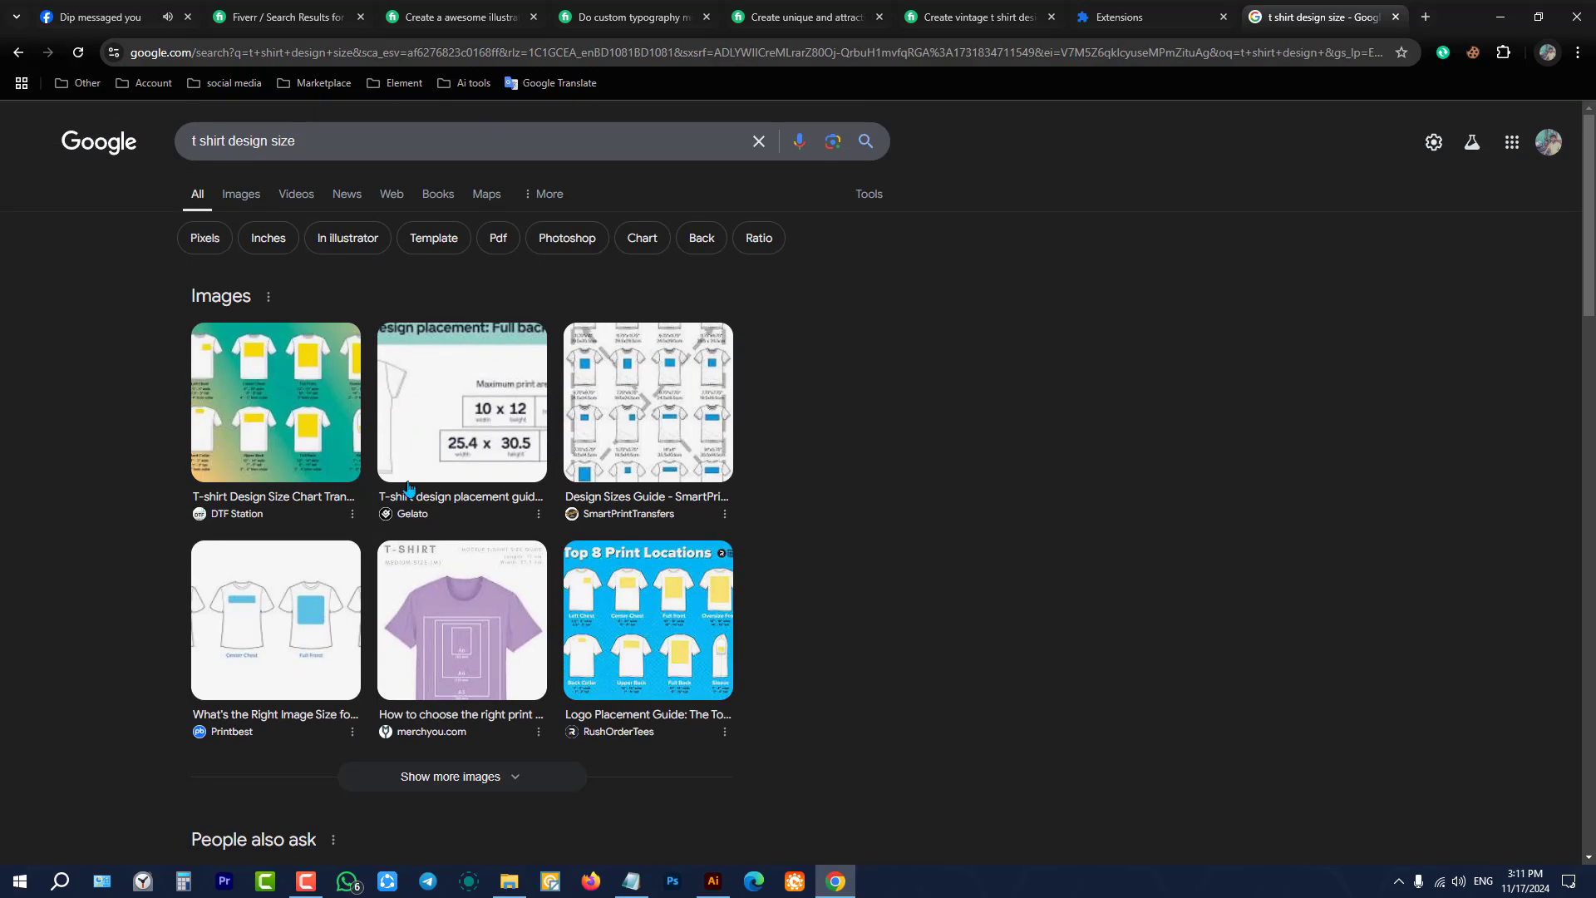
Step: Refine the search to "t shirt design size in illustrator" and browse its image results
click(394, 150)
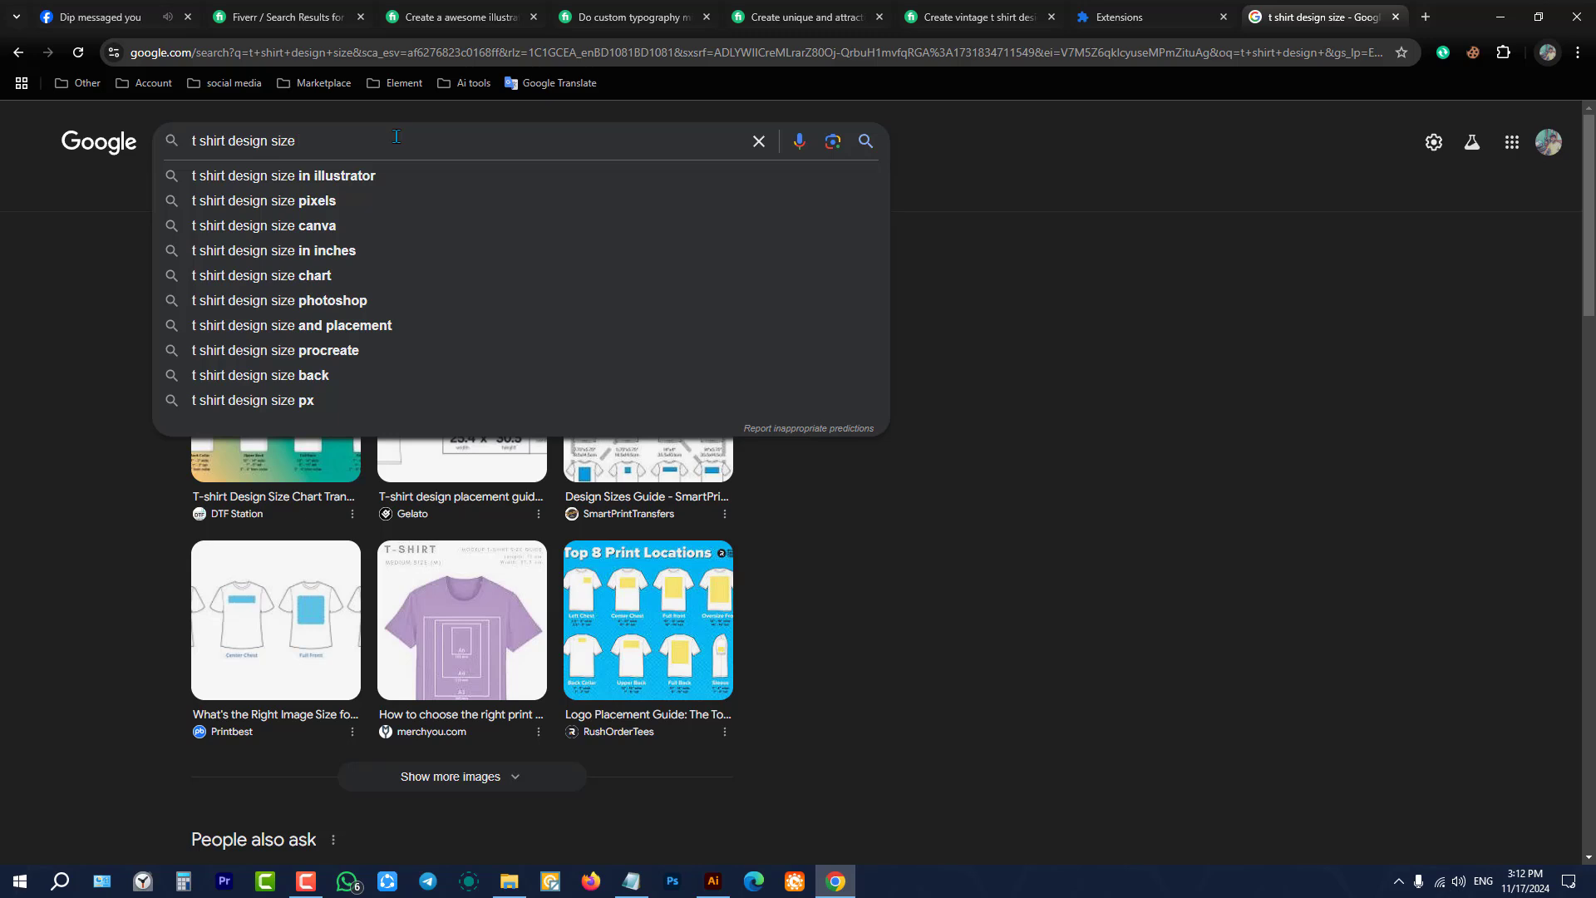
click(321, 176)
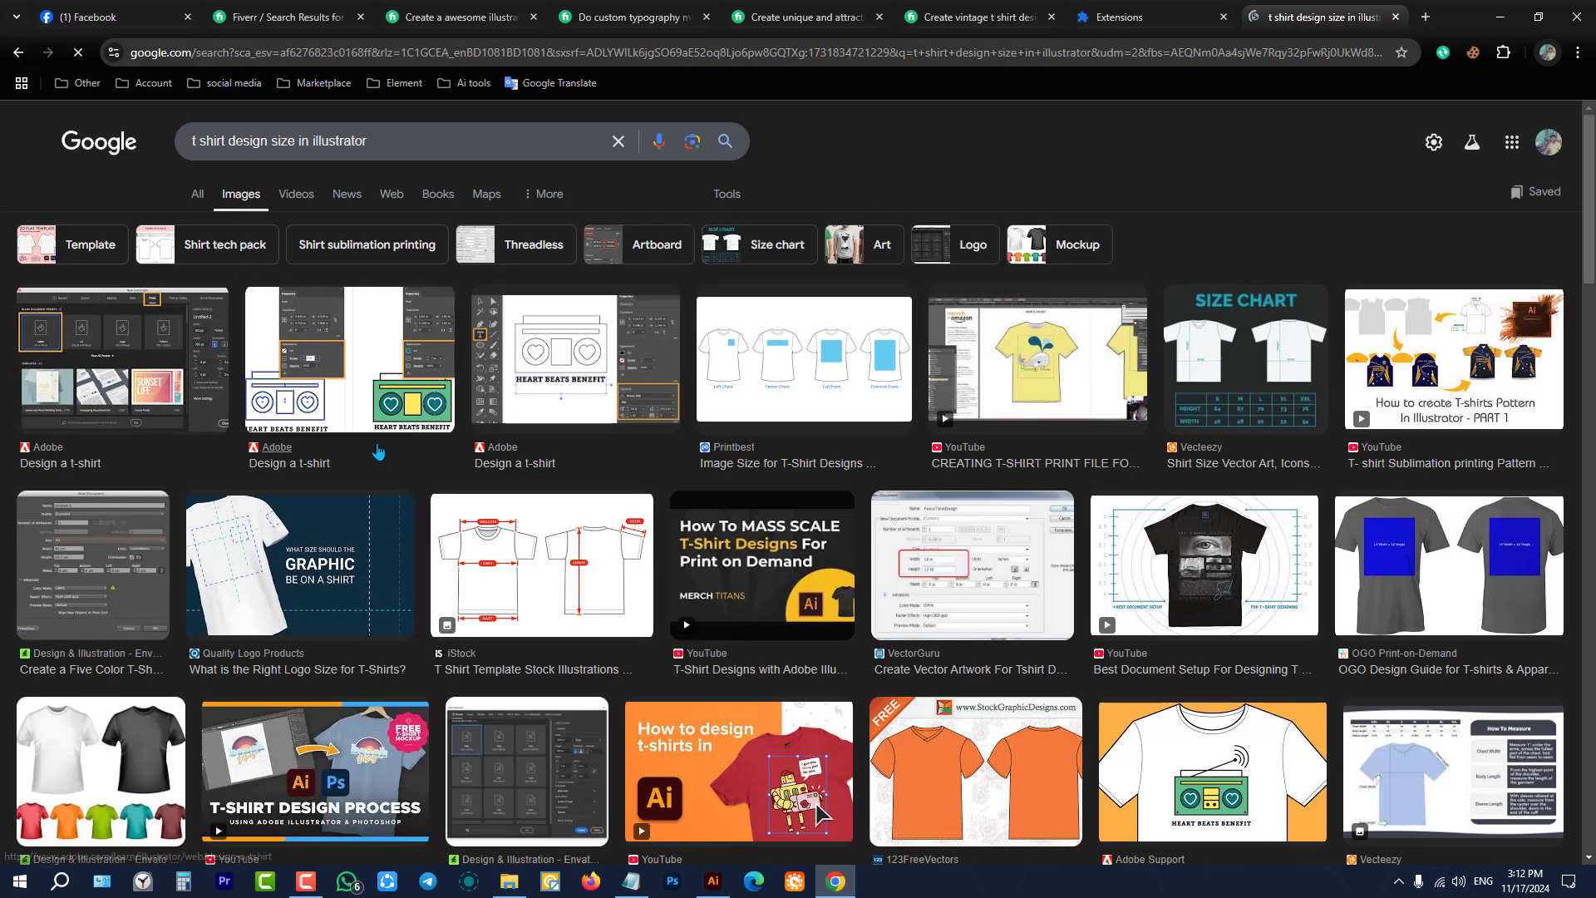
scroll(413, 492, down, 2)
scroll(413, 492, down, 1)
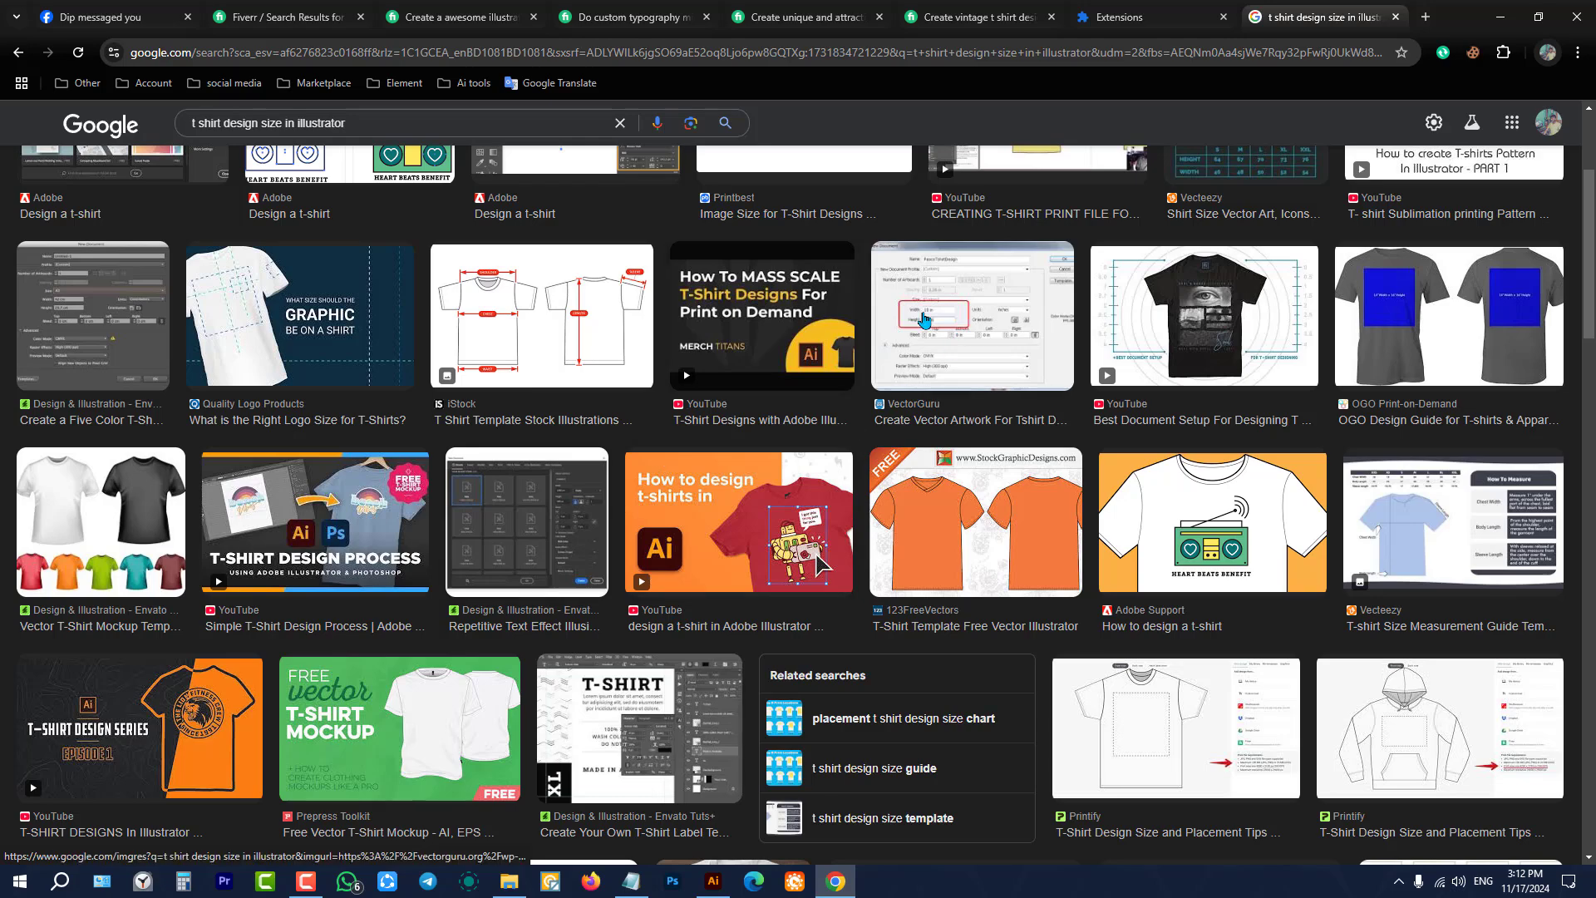
scroll(189, 203, up, 3)
Step: Switch from image results to all results and examine the listings for recommended t-shirt design dimensions
click(189, 202)
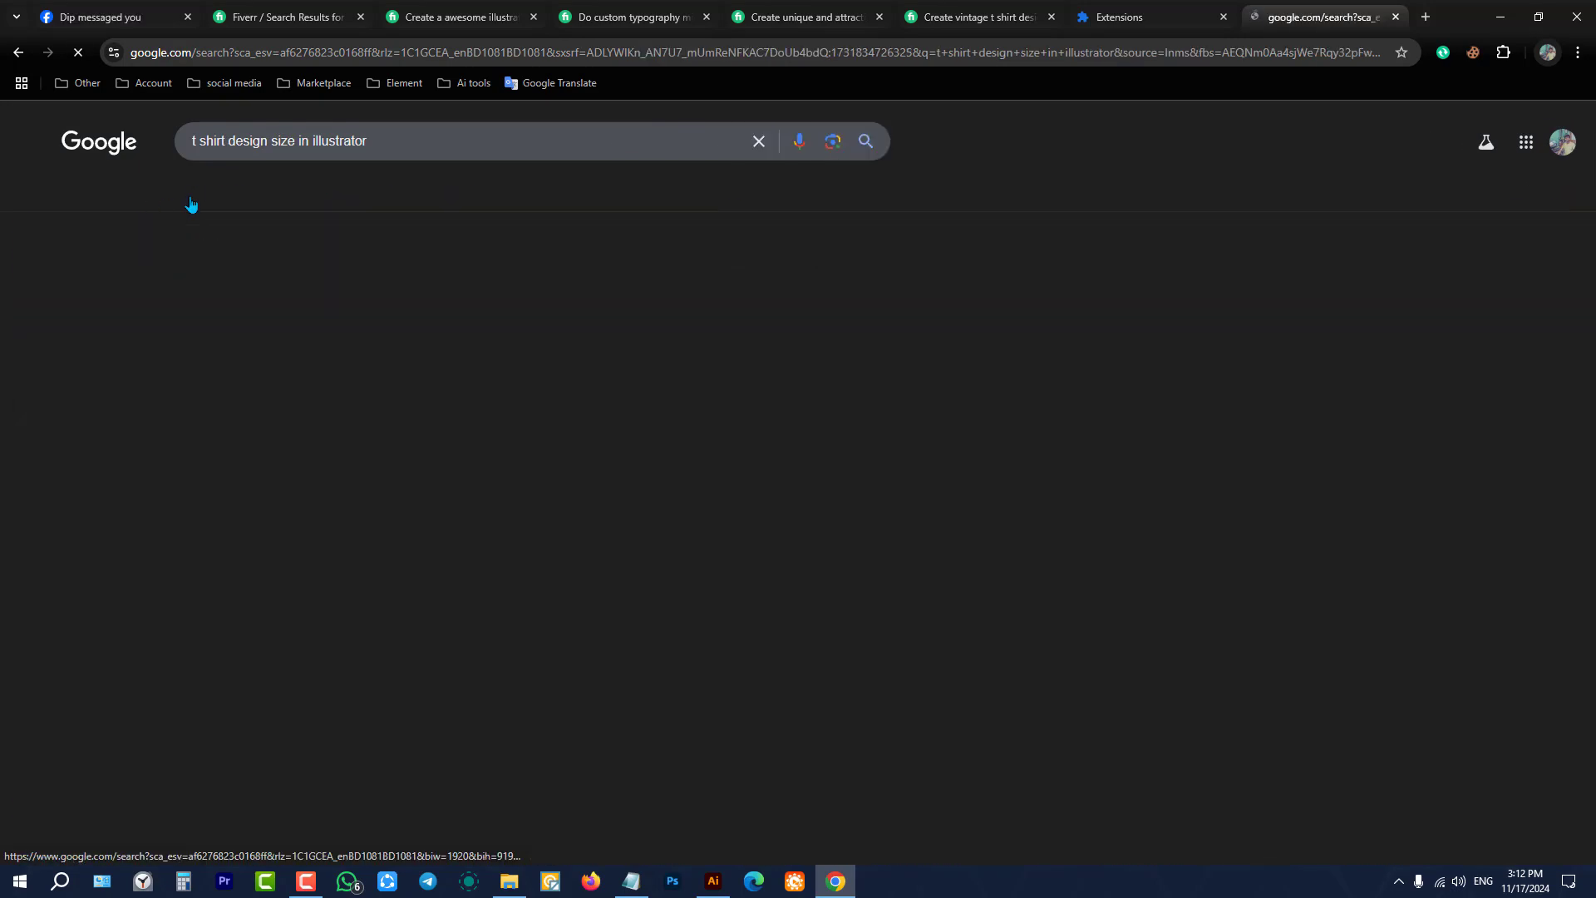
scroll(381, 391, down, 5)
scroll(449, 463, down, 6)
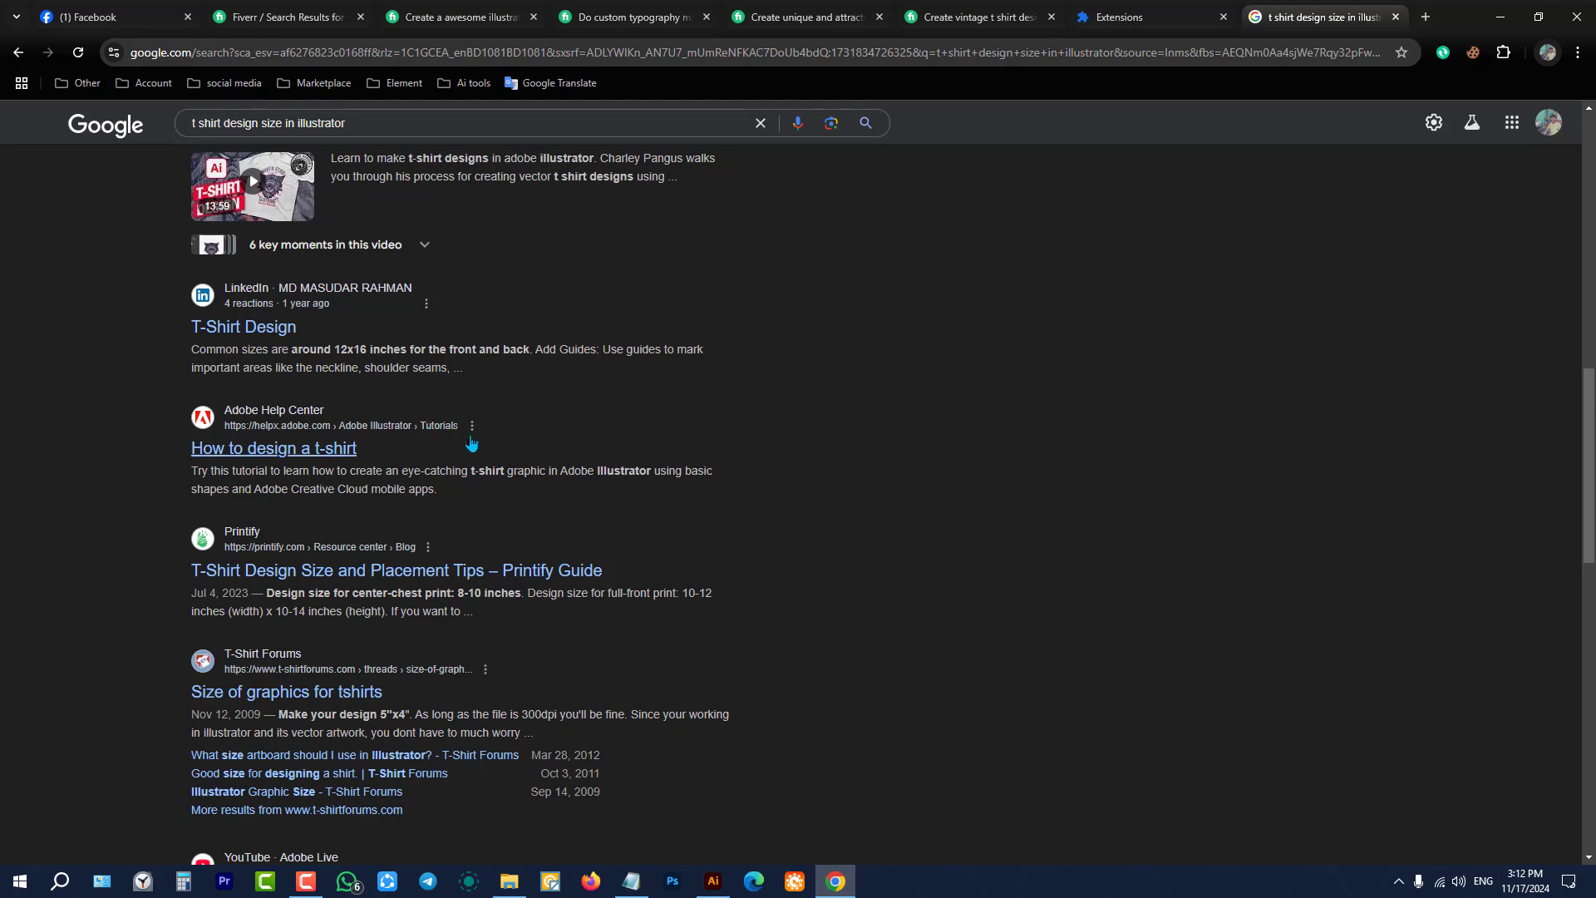
scroll(492, 409, down, 3)
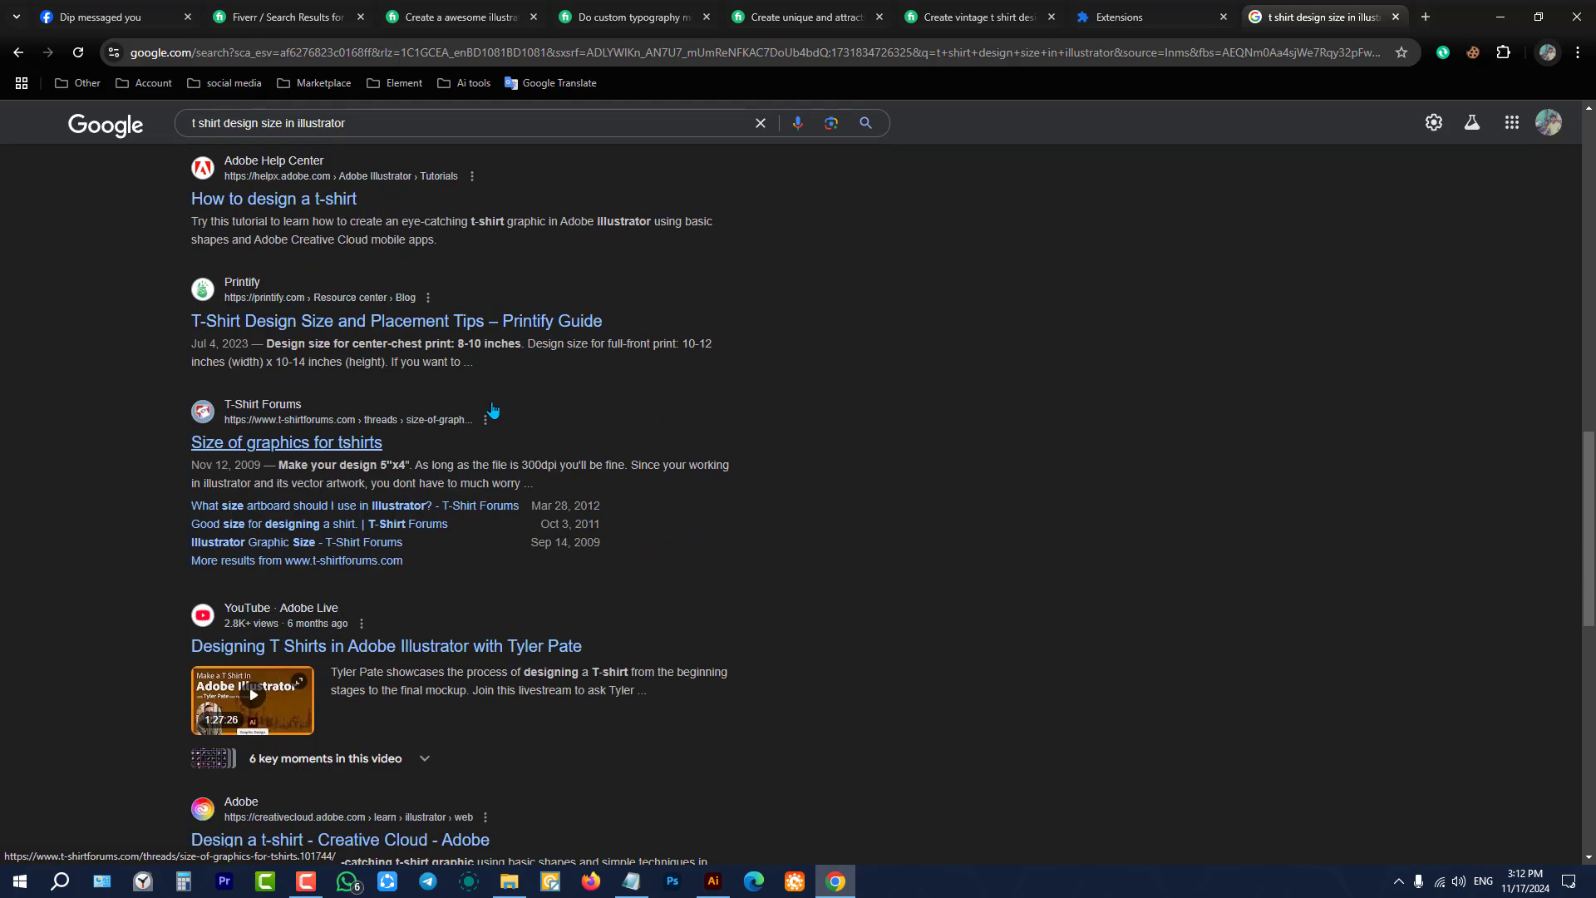
scroll(466, 382, up, 10)
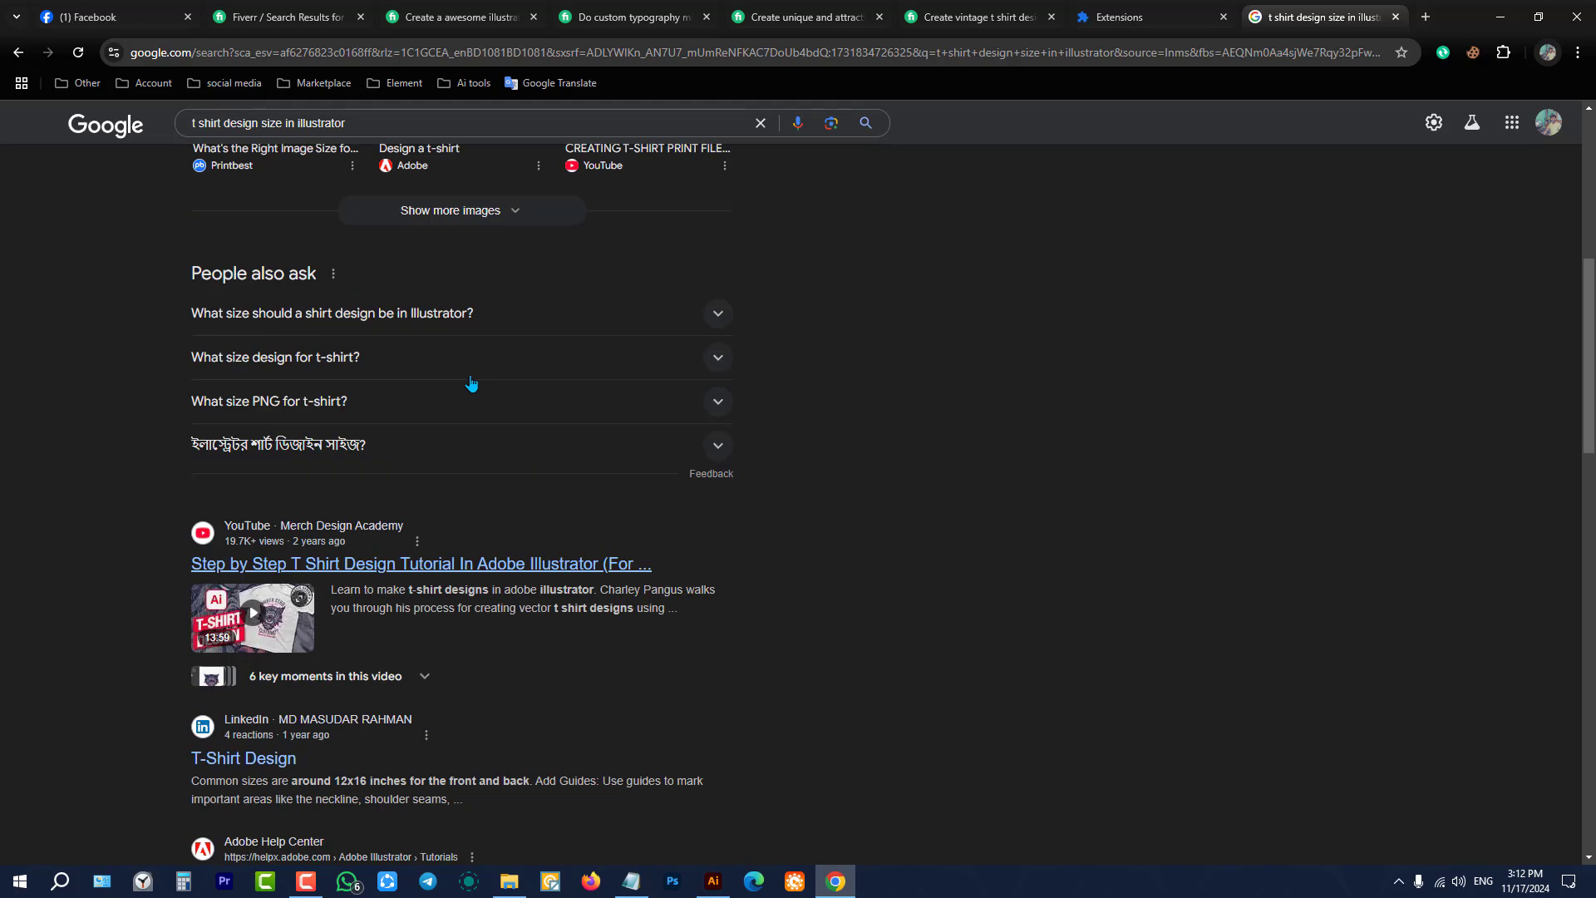
Step: Leave the browser and Notepad for Illustrator and start a new document based on the print presets
click(1503, 11)
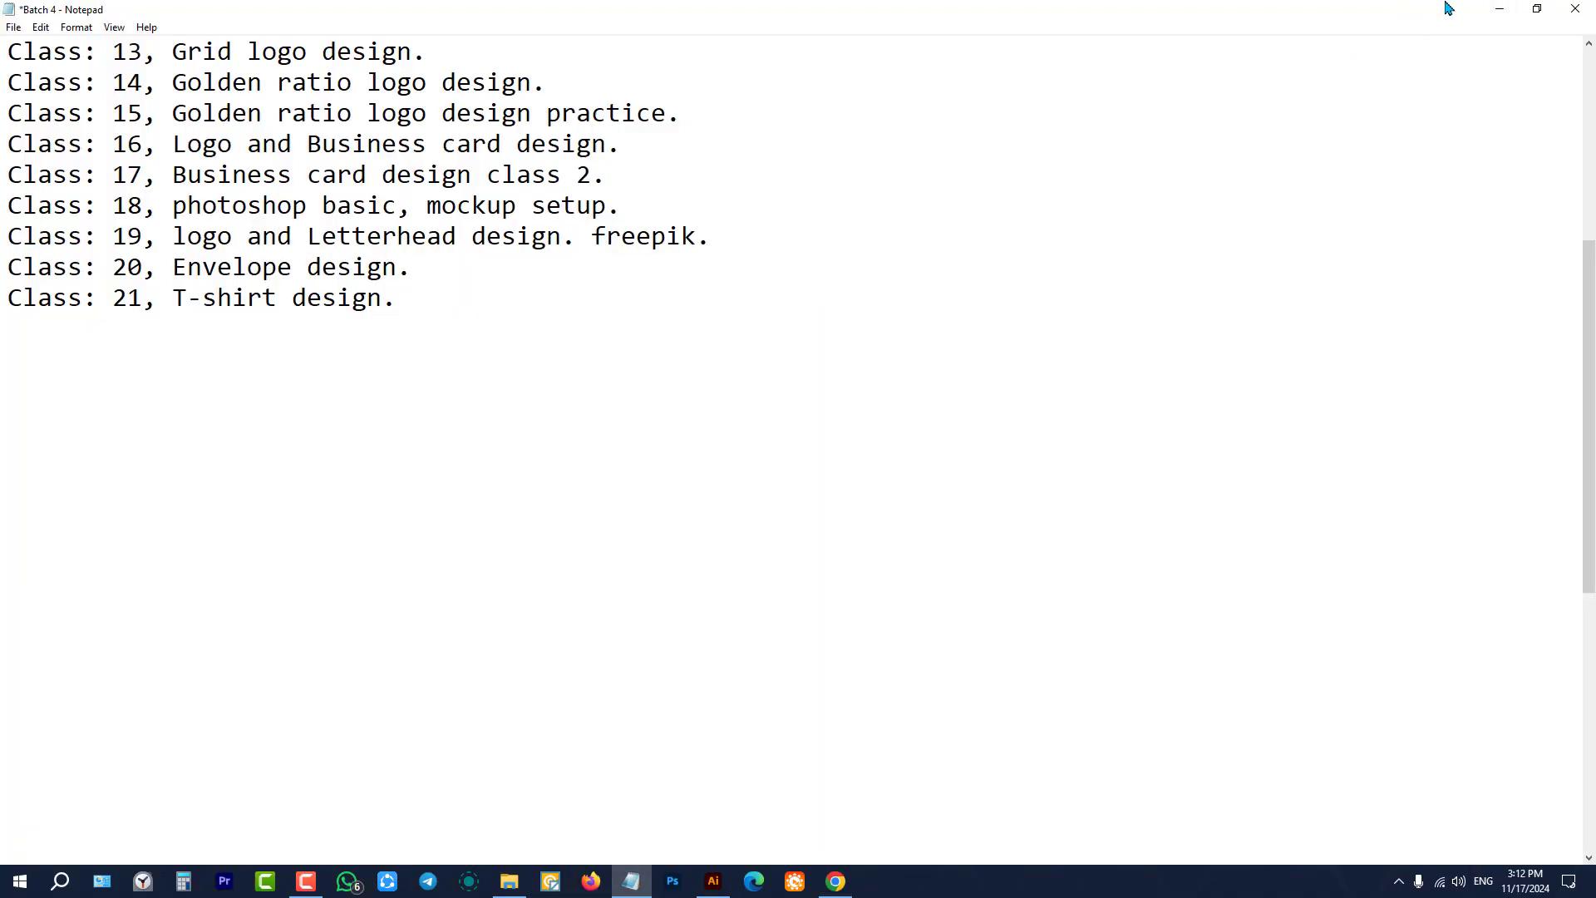
click(1501, 9)
click(1497, 8)
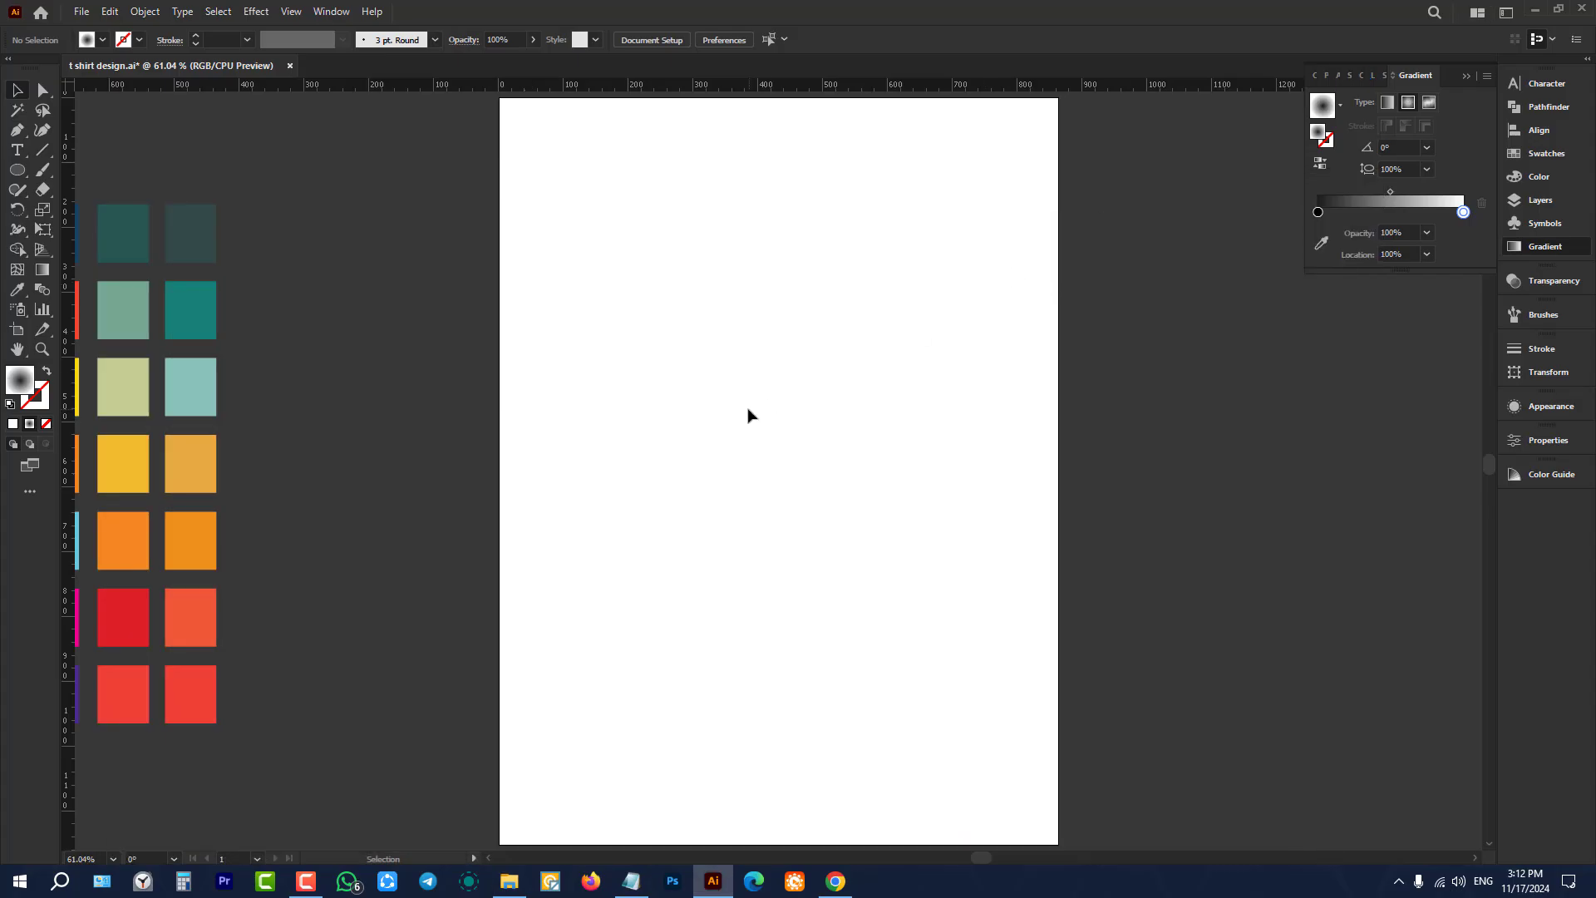
click(80, 11)
click(88, 23)
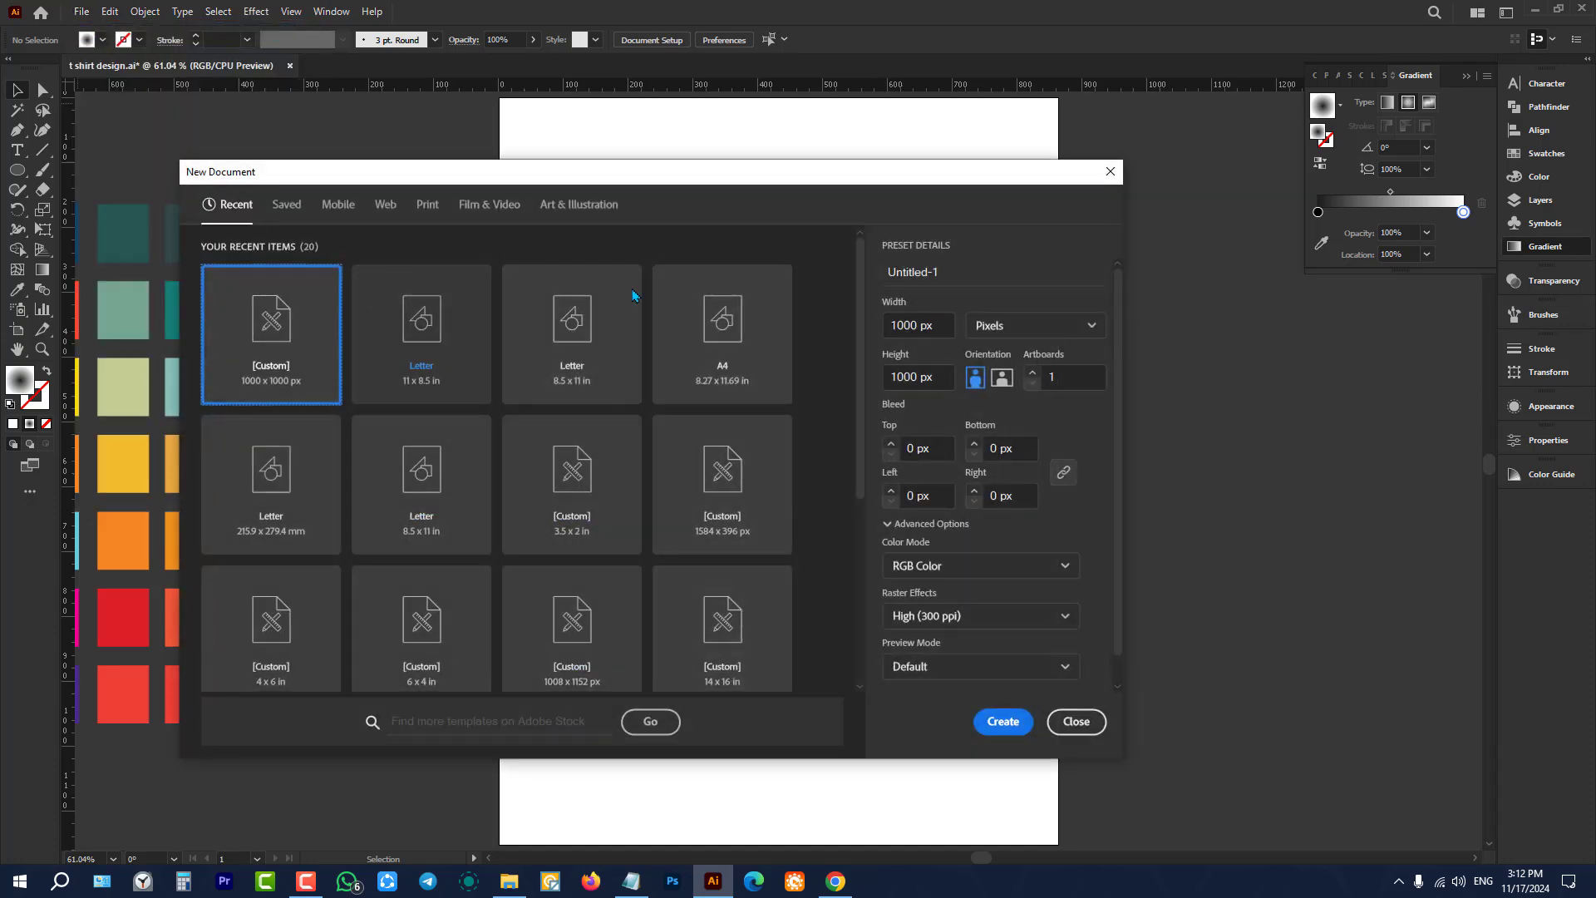
click(429, 208)
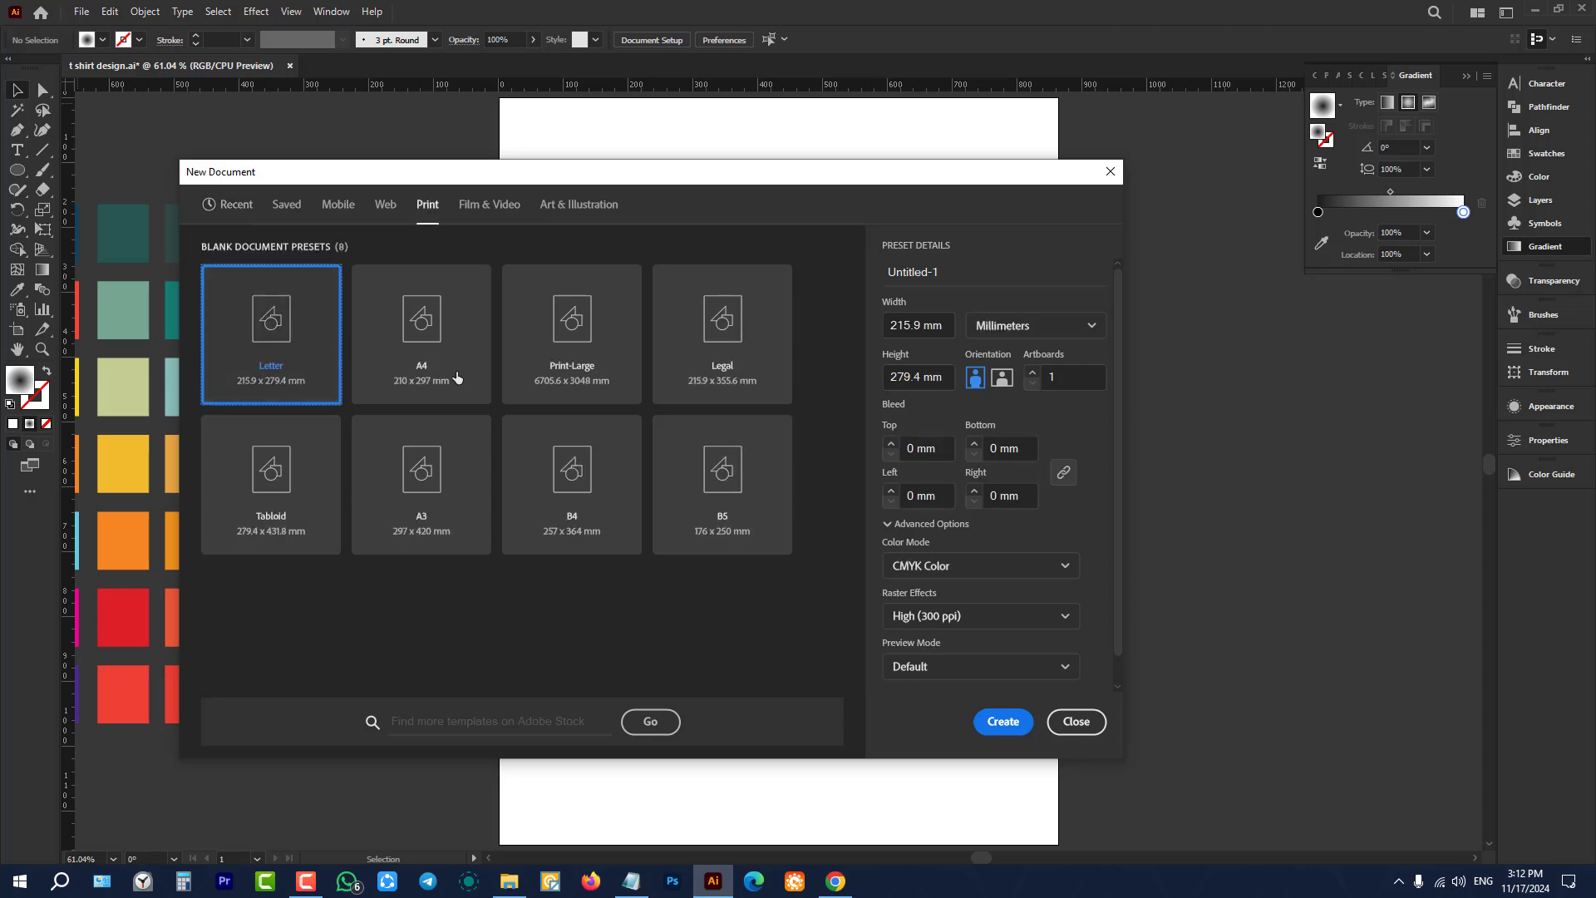
Step: Set the new document's units to inches with a width of 12 and a height of 16, and create it
click(1071, 333)
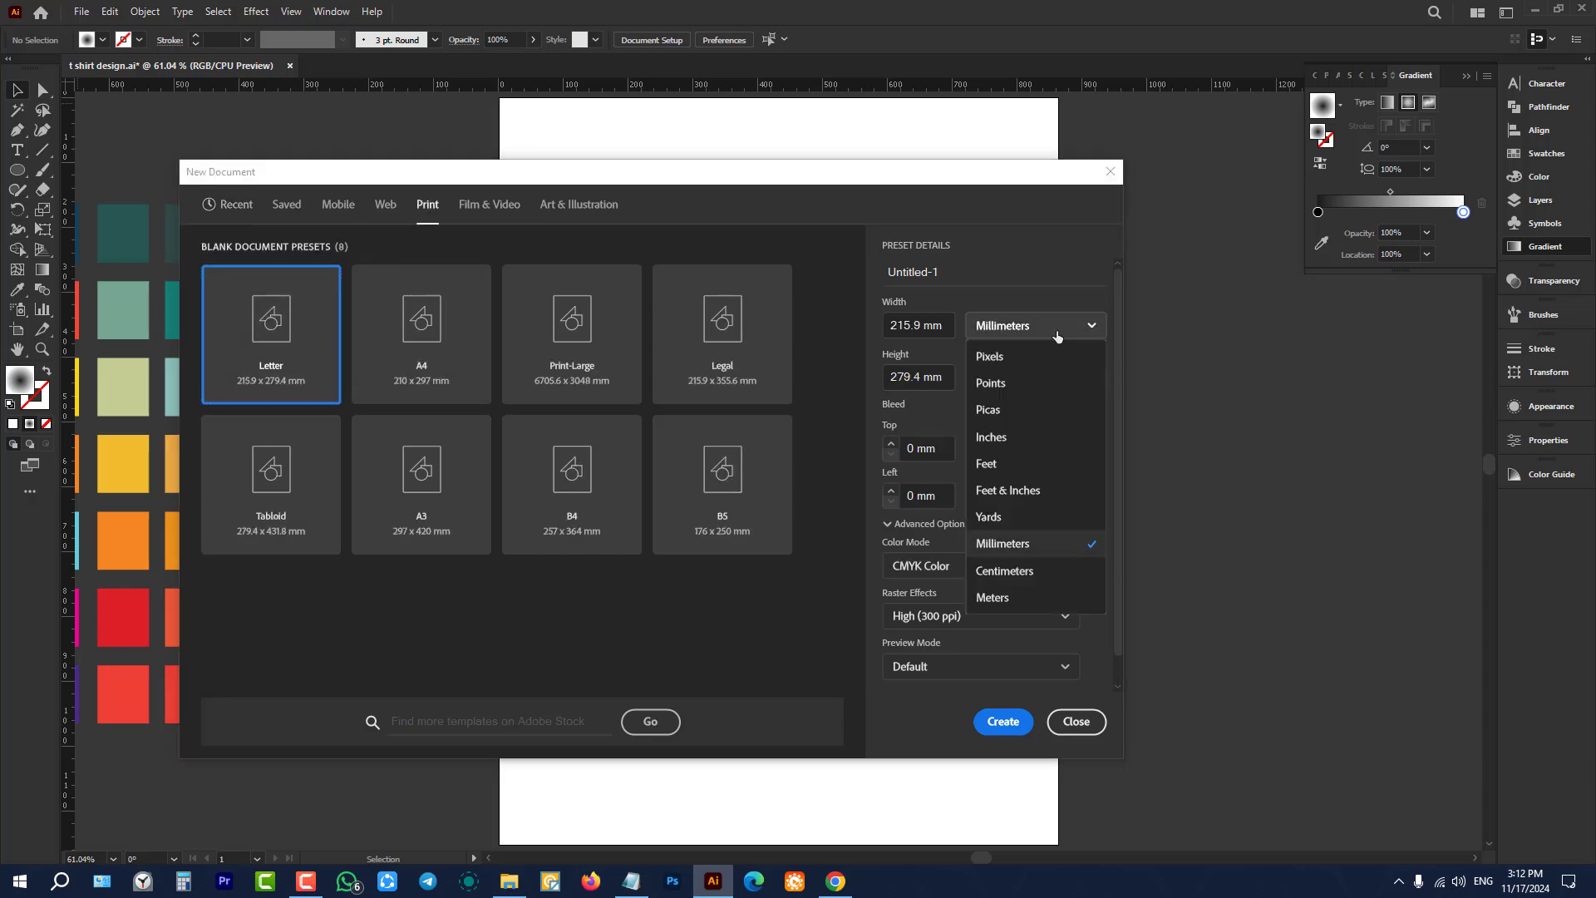
click(1026, 438)
click(931, 320)
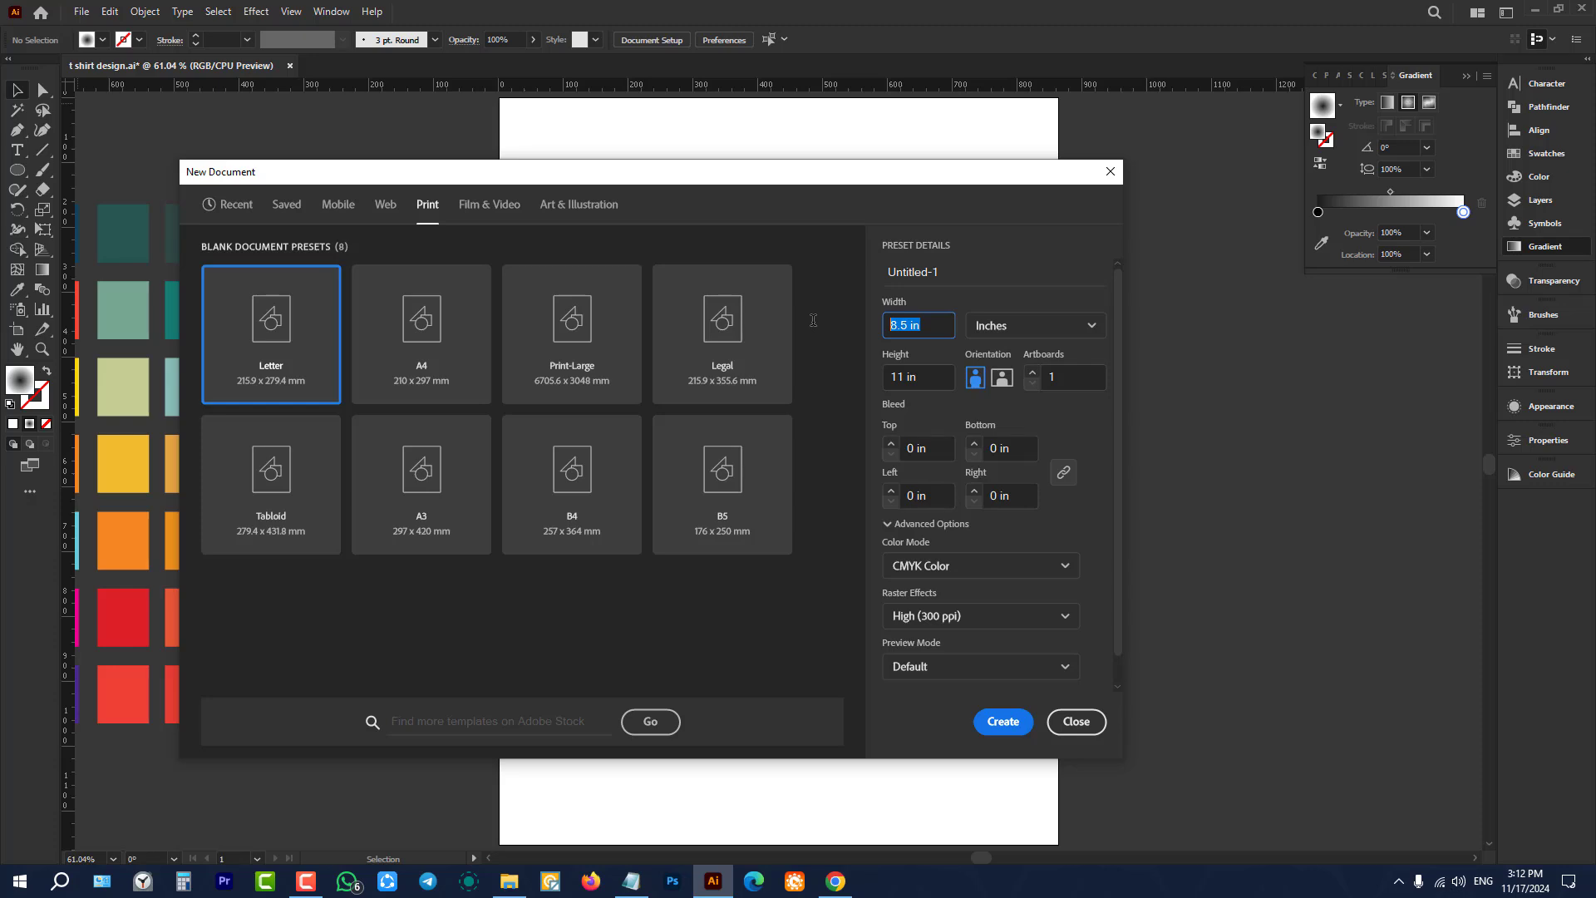
text(12)
click(883, 377)
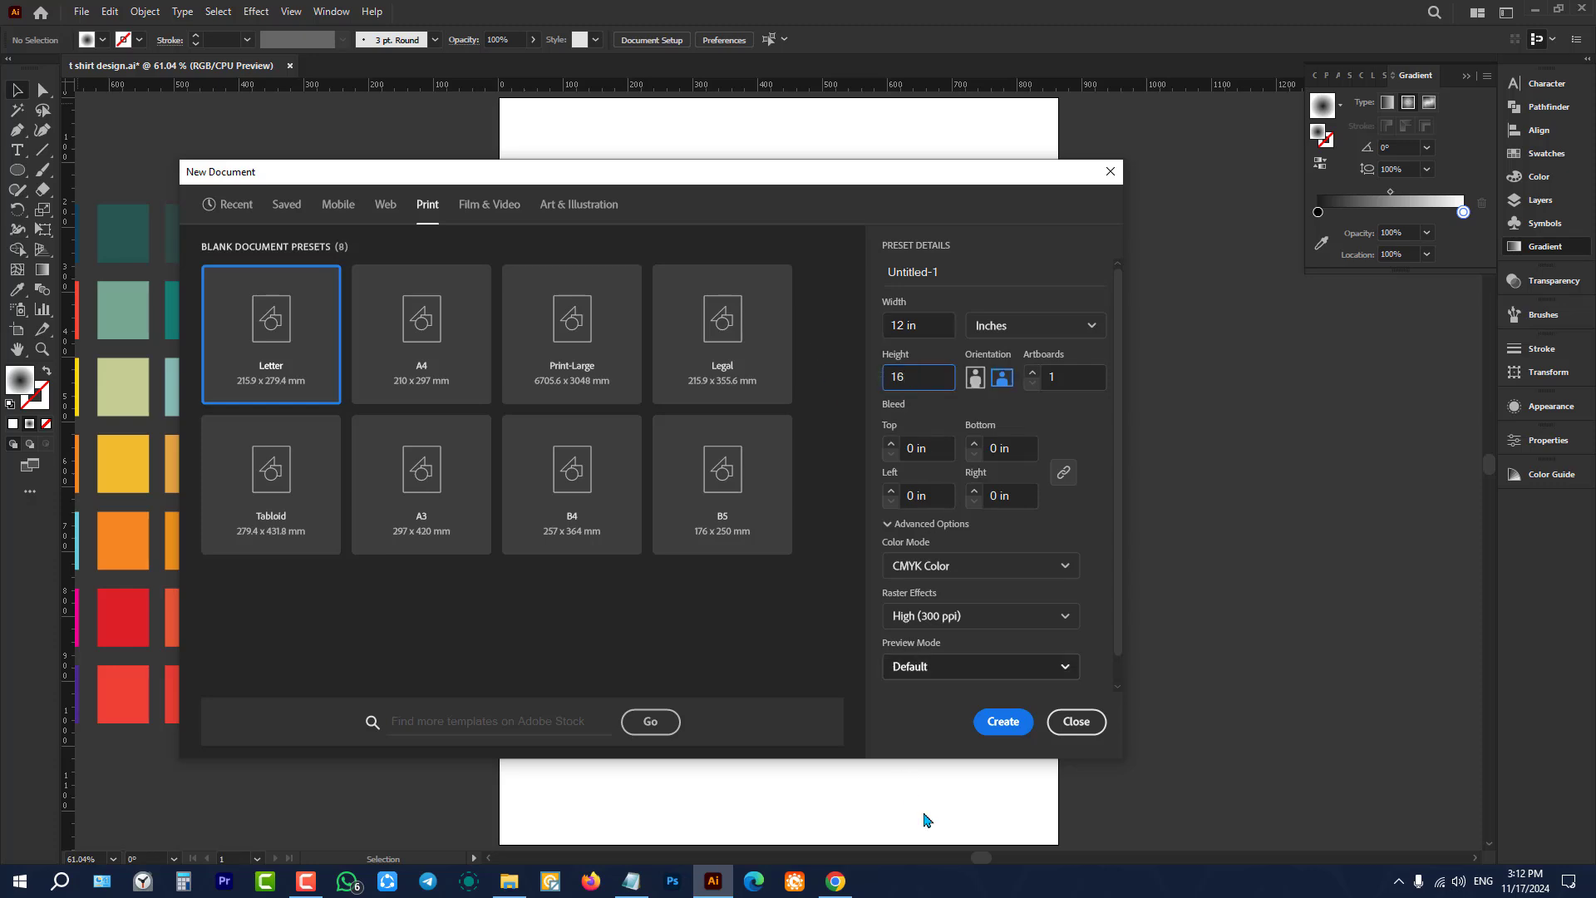
click(1005, 723)
scroll(637, 358, down, 3)
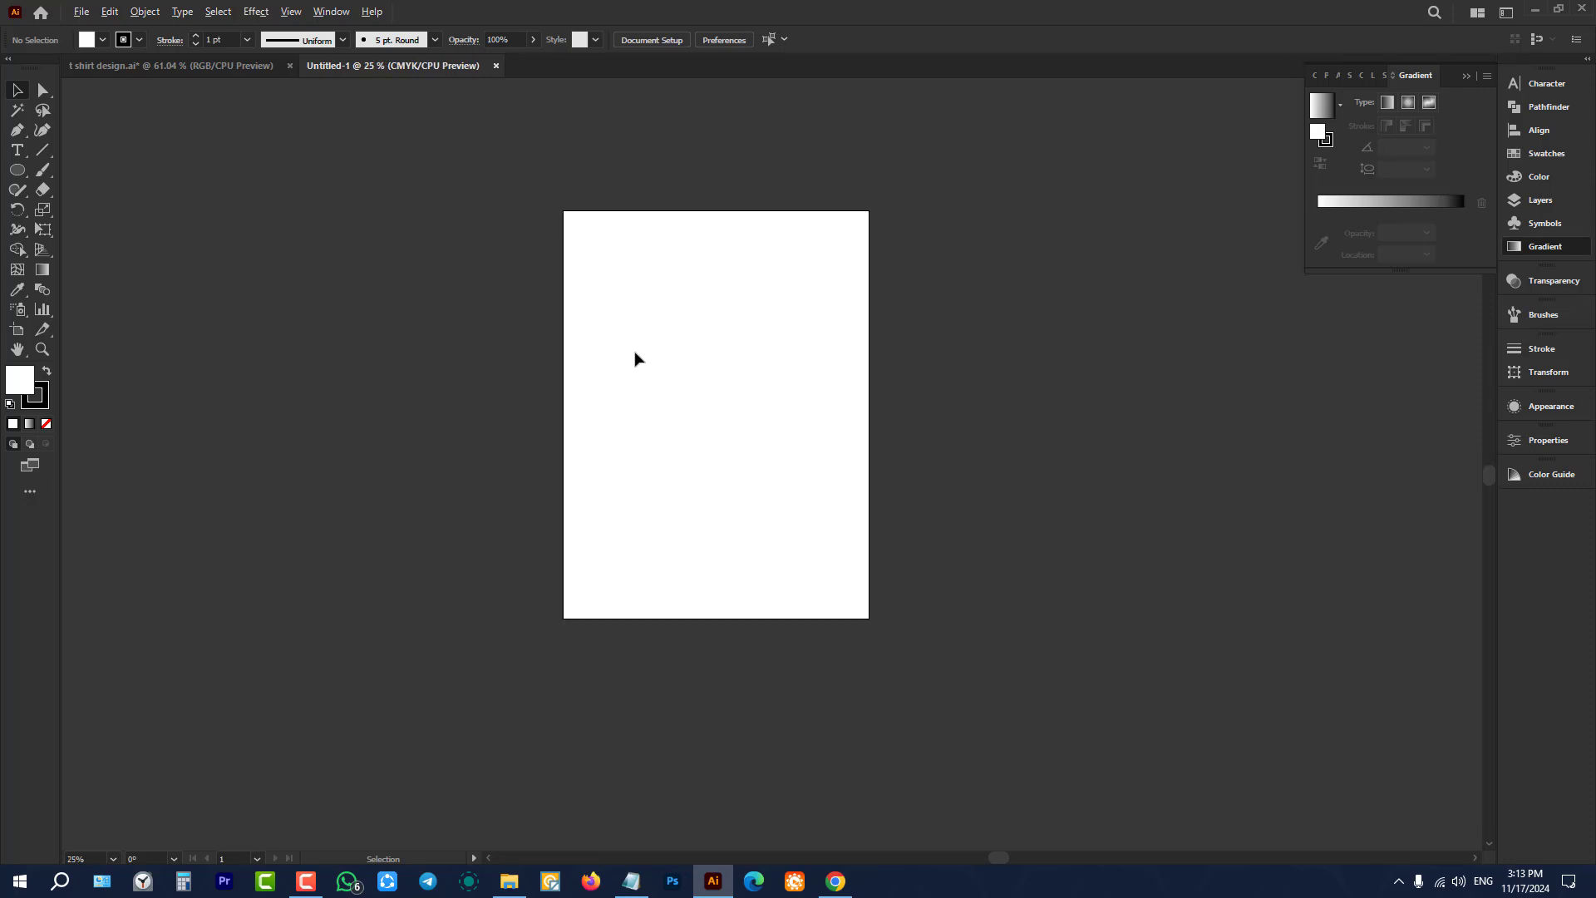
scroll(843, 320, up, 2)
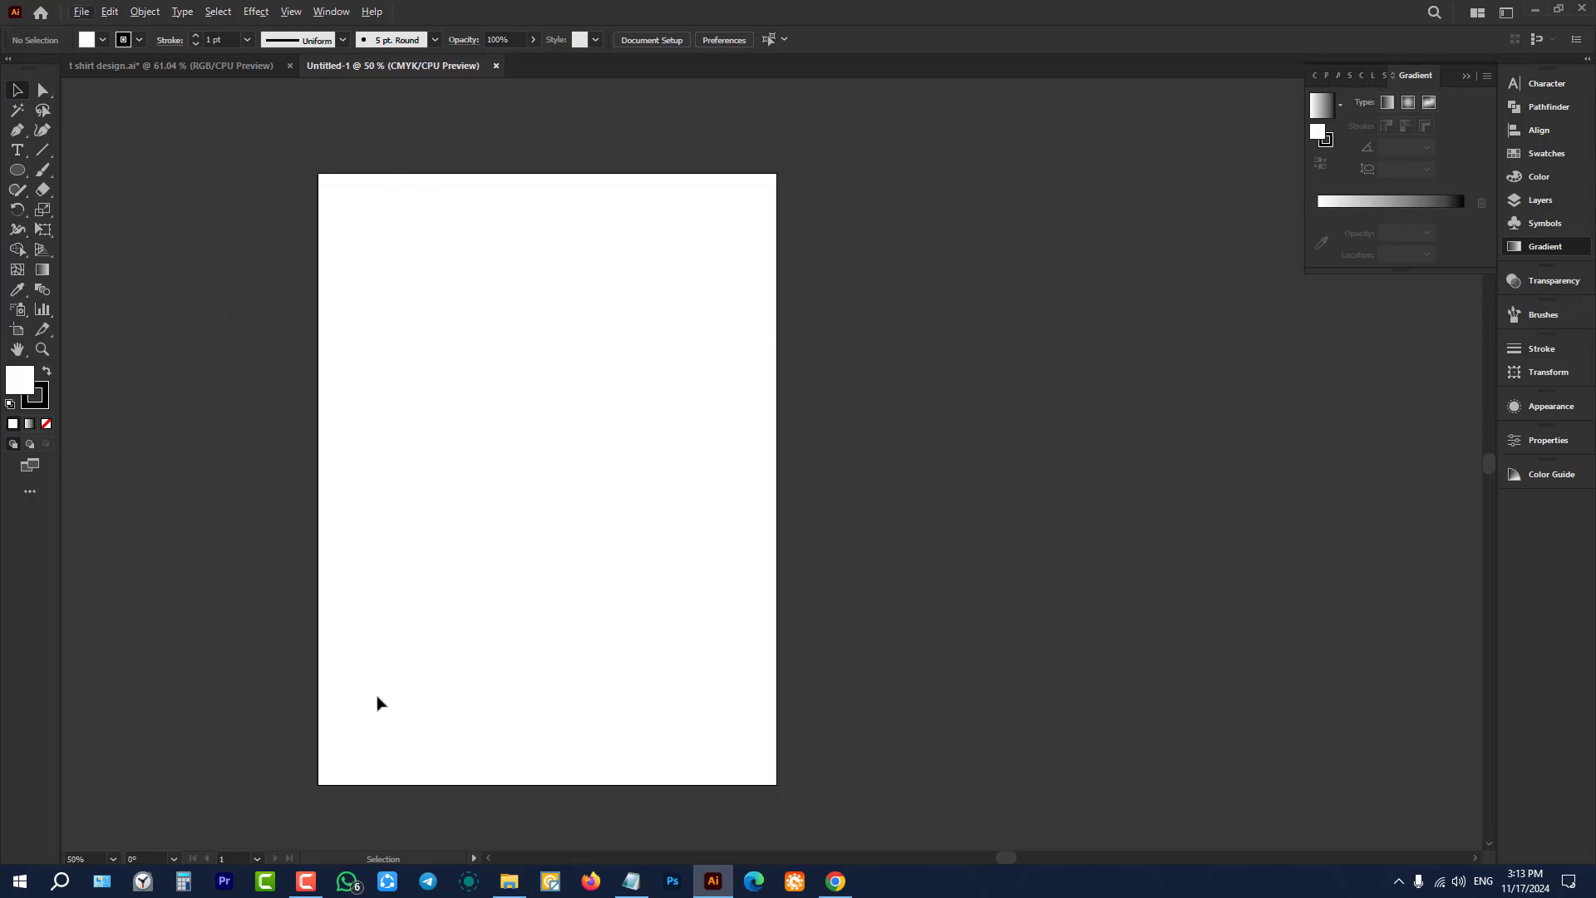
scroll(921, 257, down, 1)
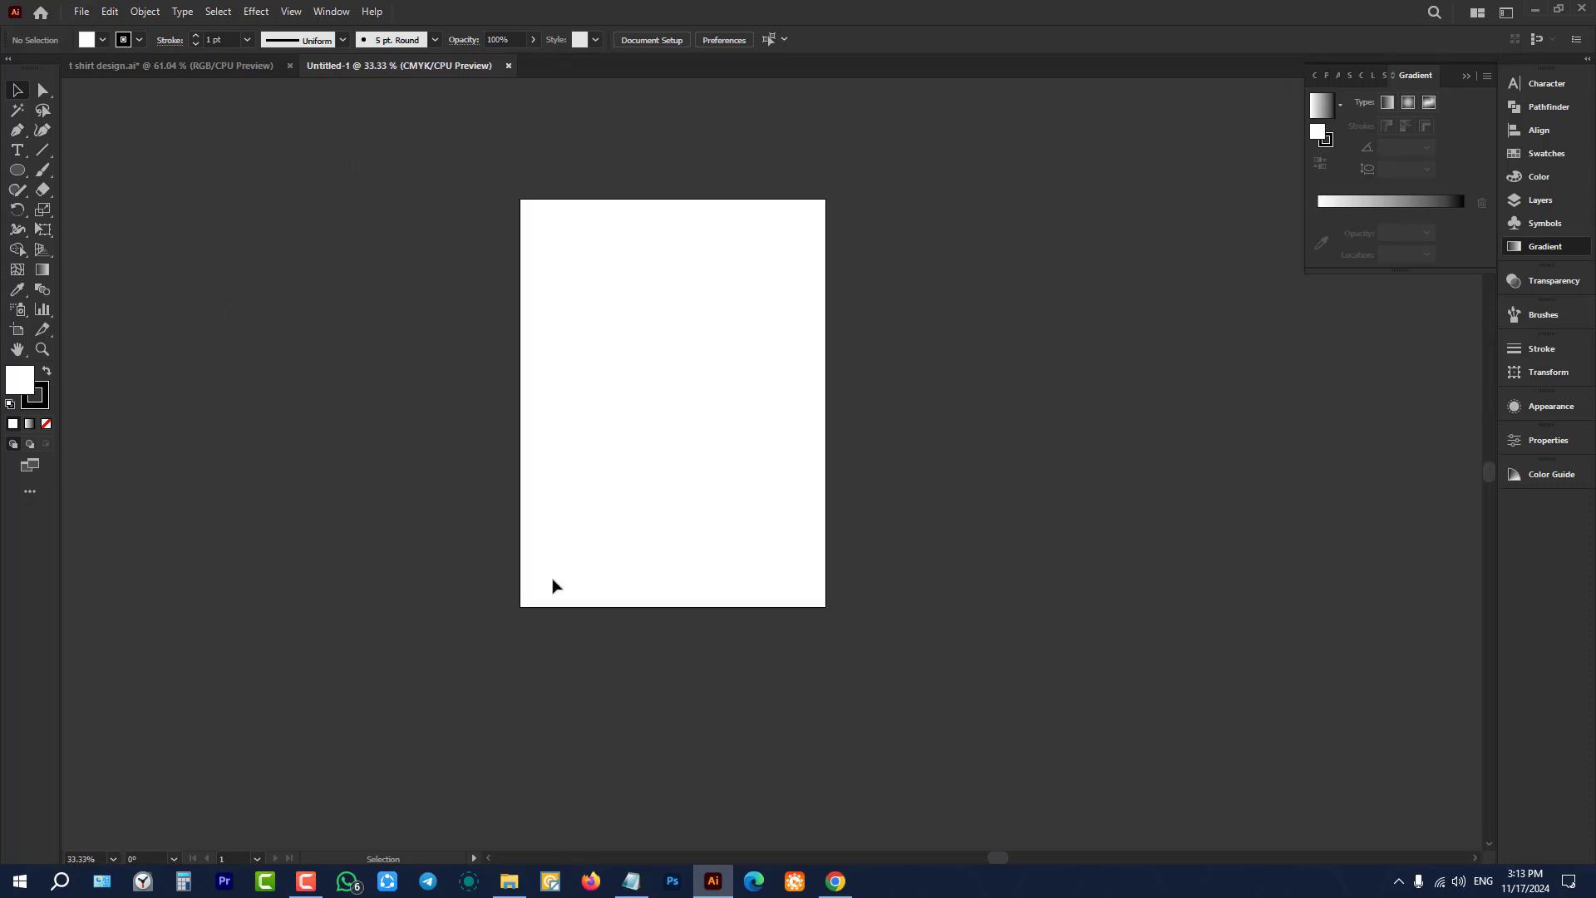
scroll(615, 208, up, 1)
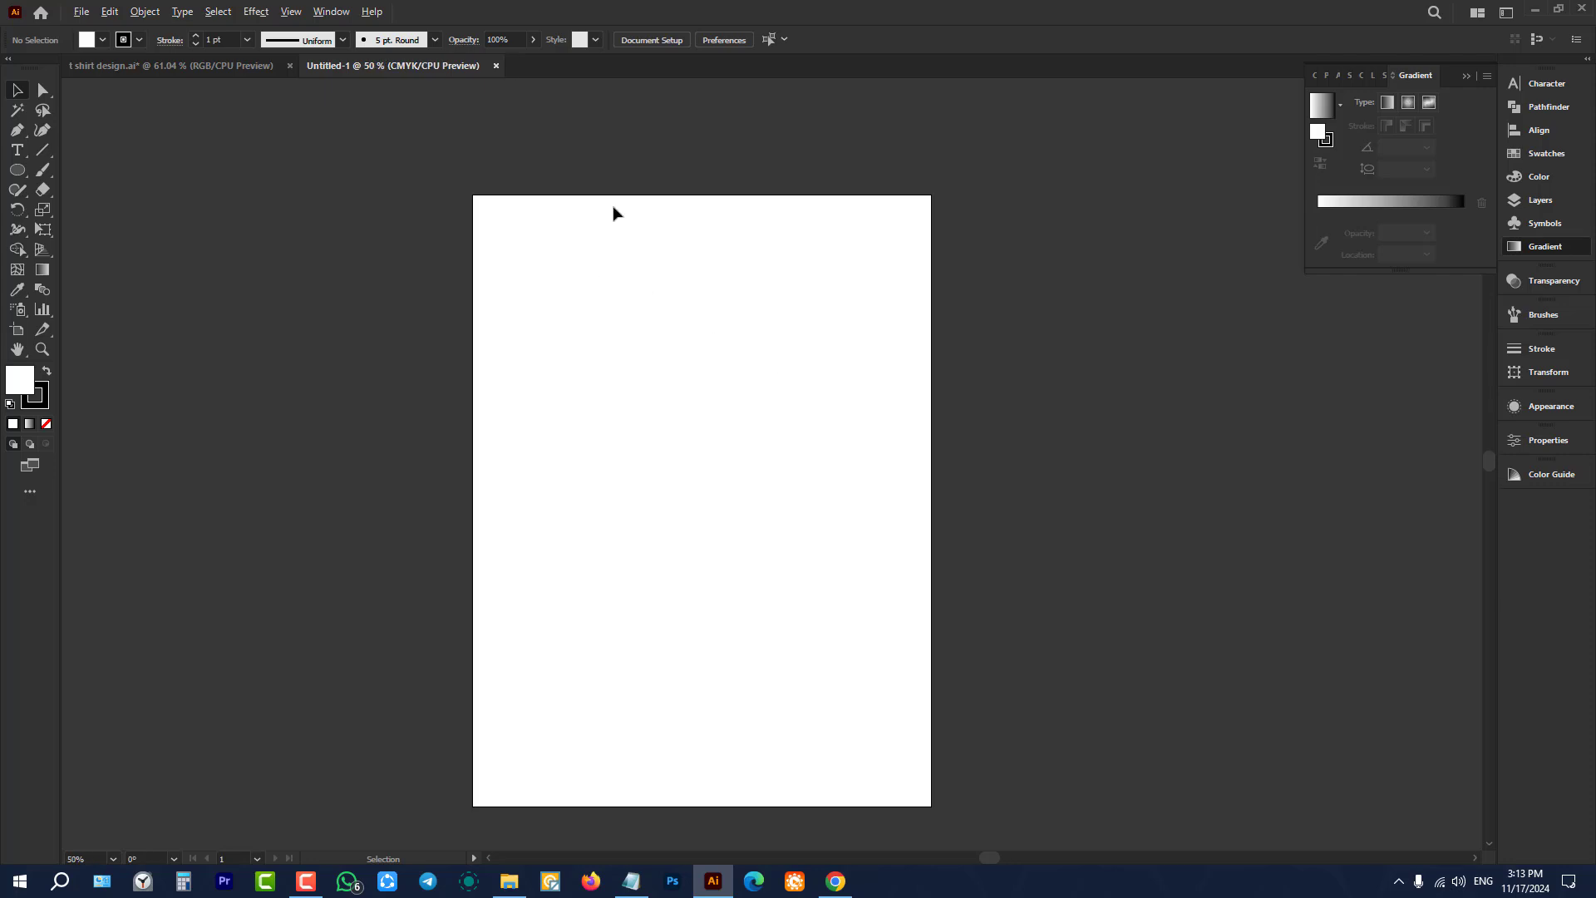
Step: Return to the t shirt design.ai document and look over its blank artboard and the surrounding design elements
click(235, 68)
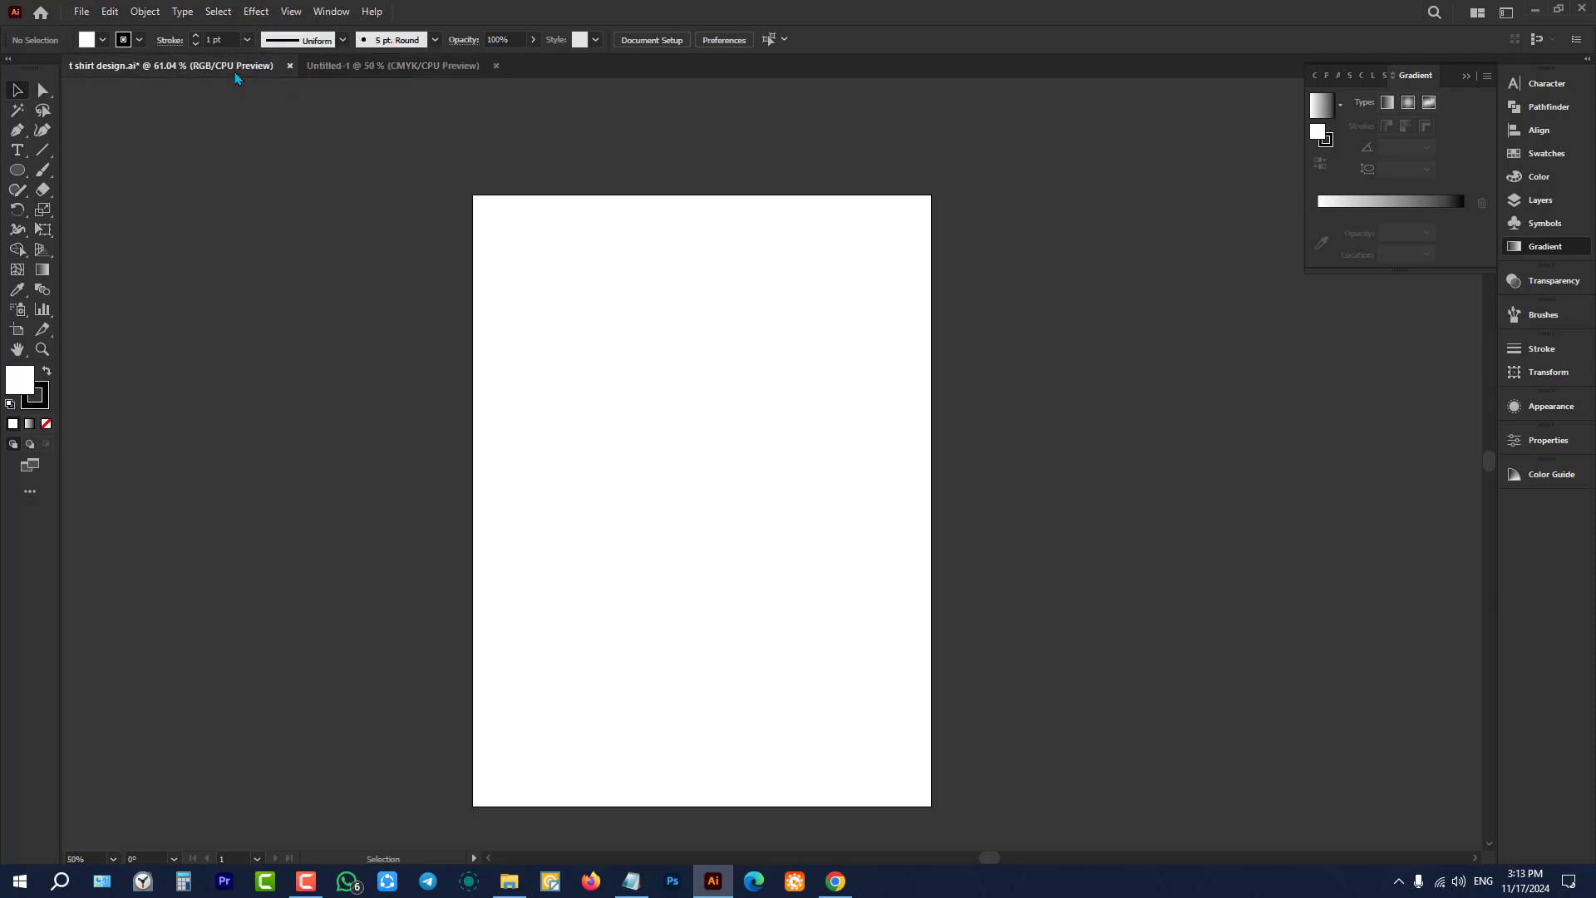
scroll(611, 380, down, 5)
scroll(678, 420, up, 2)
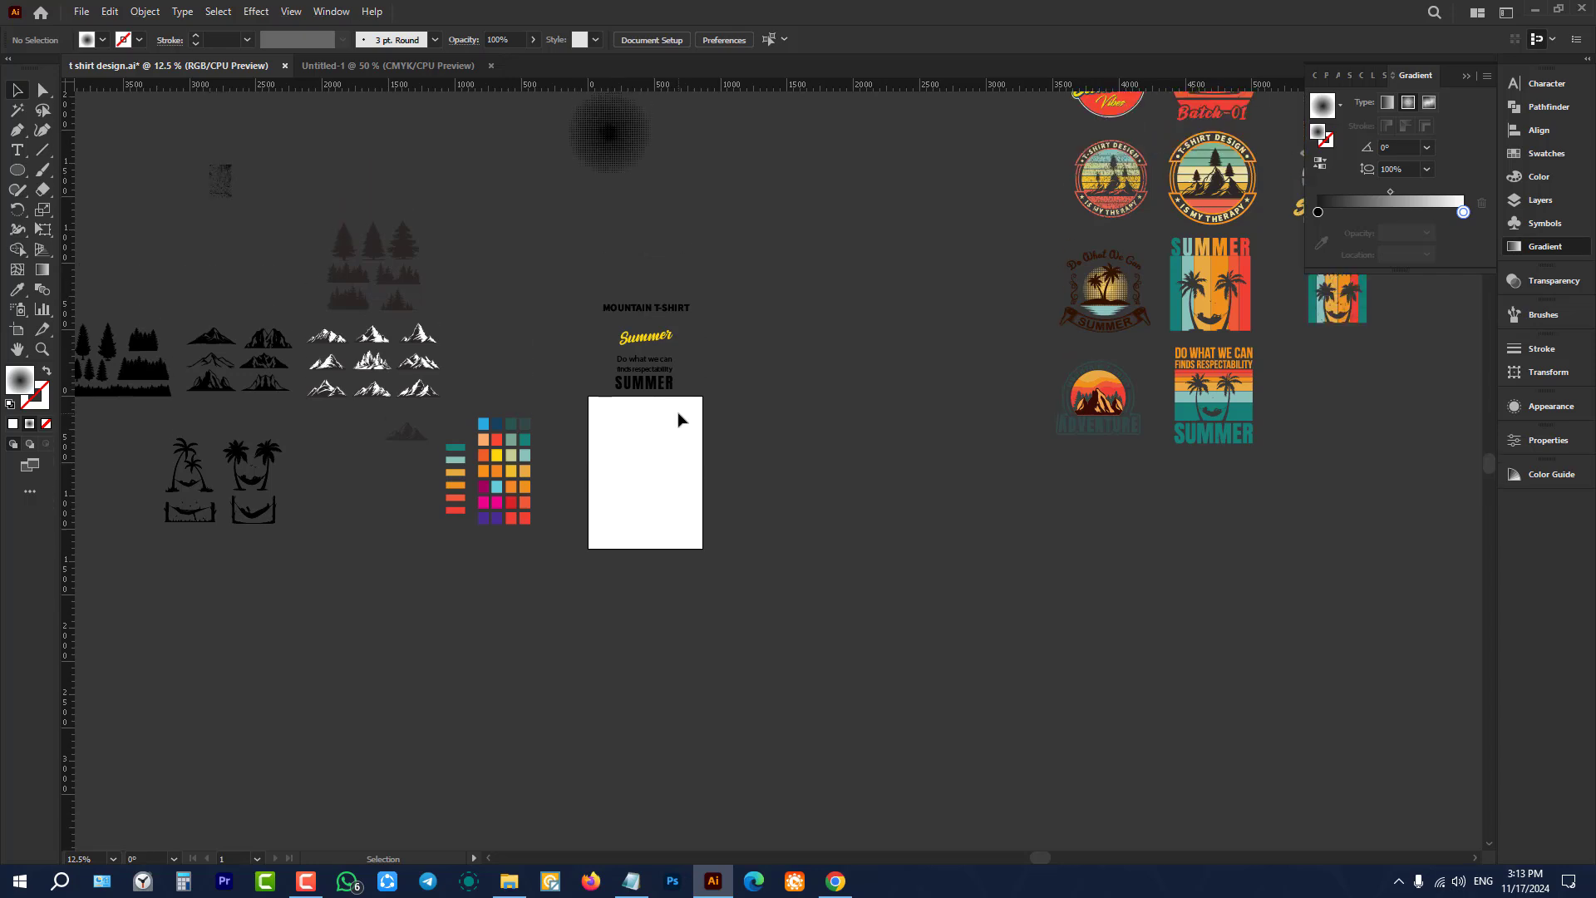
scroll(816, 351, up, 2)
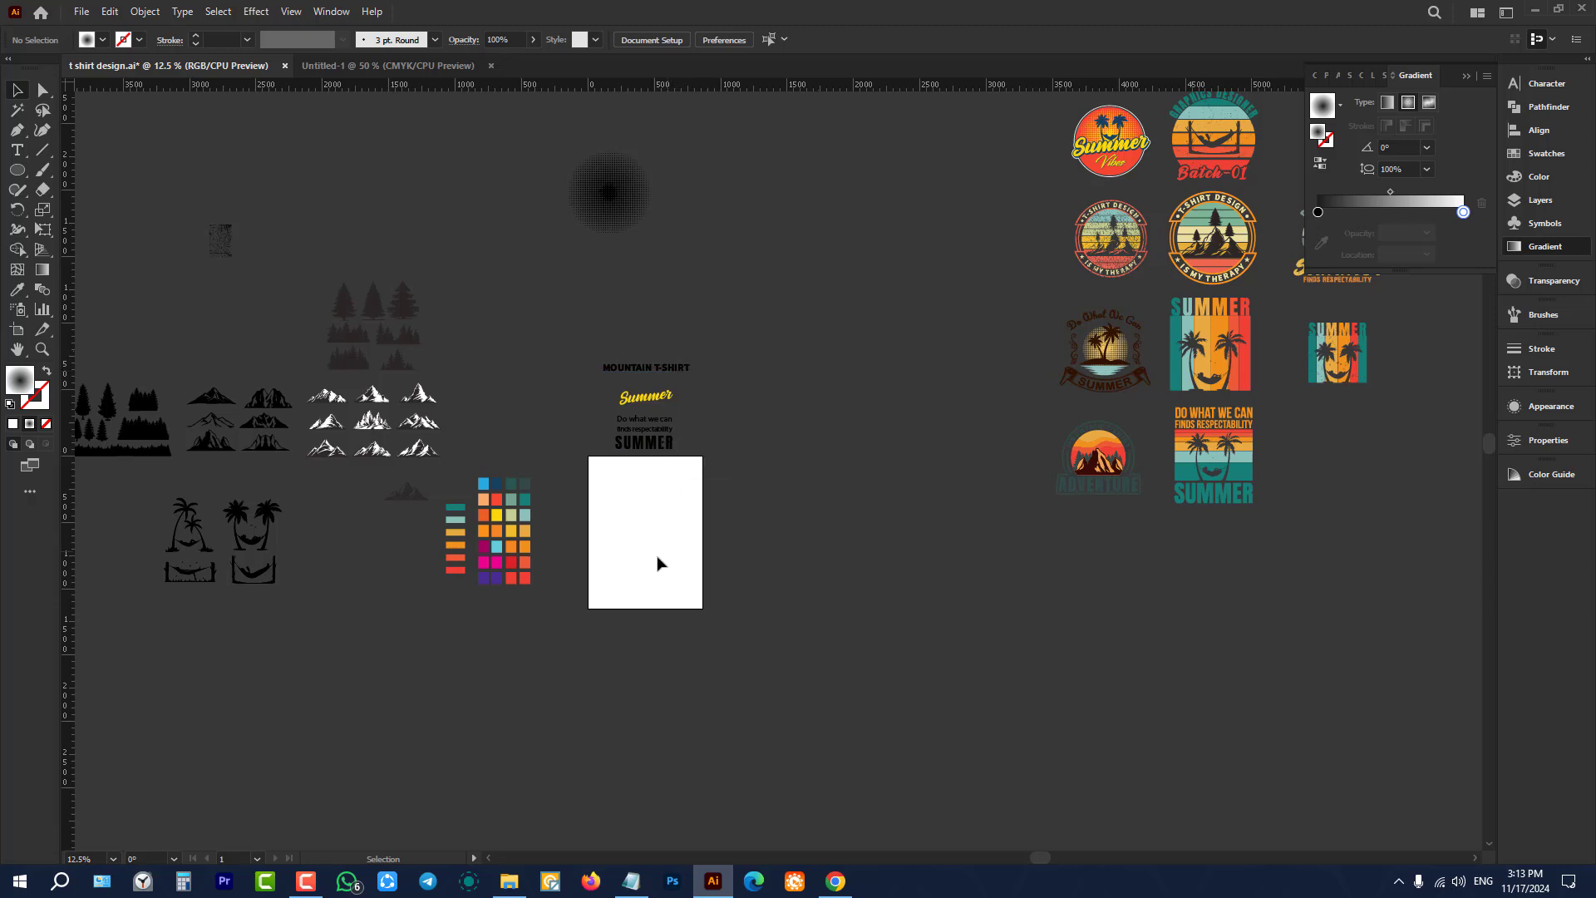
scroll(656, 563, up, 3)
scroll(620, 512, up, 1)
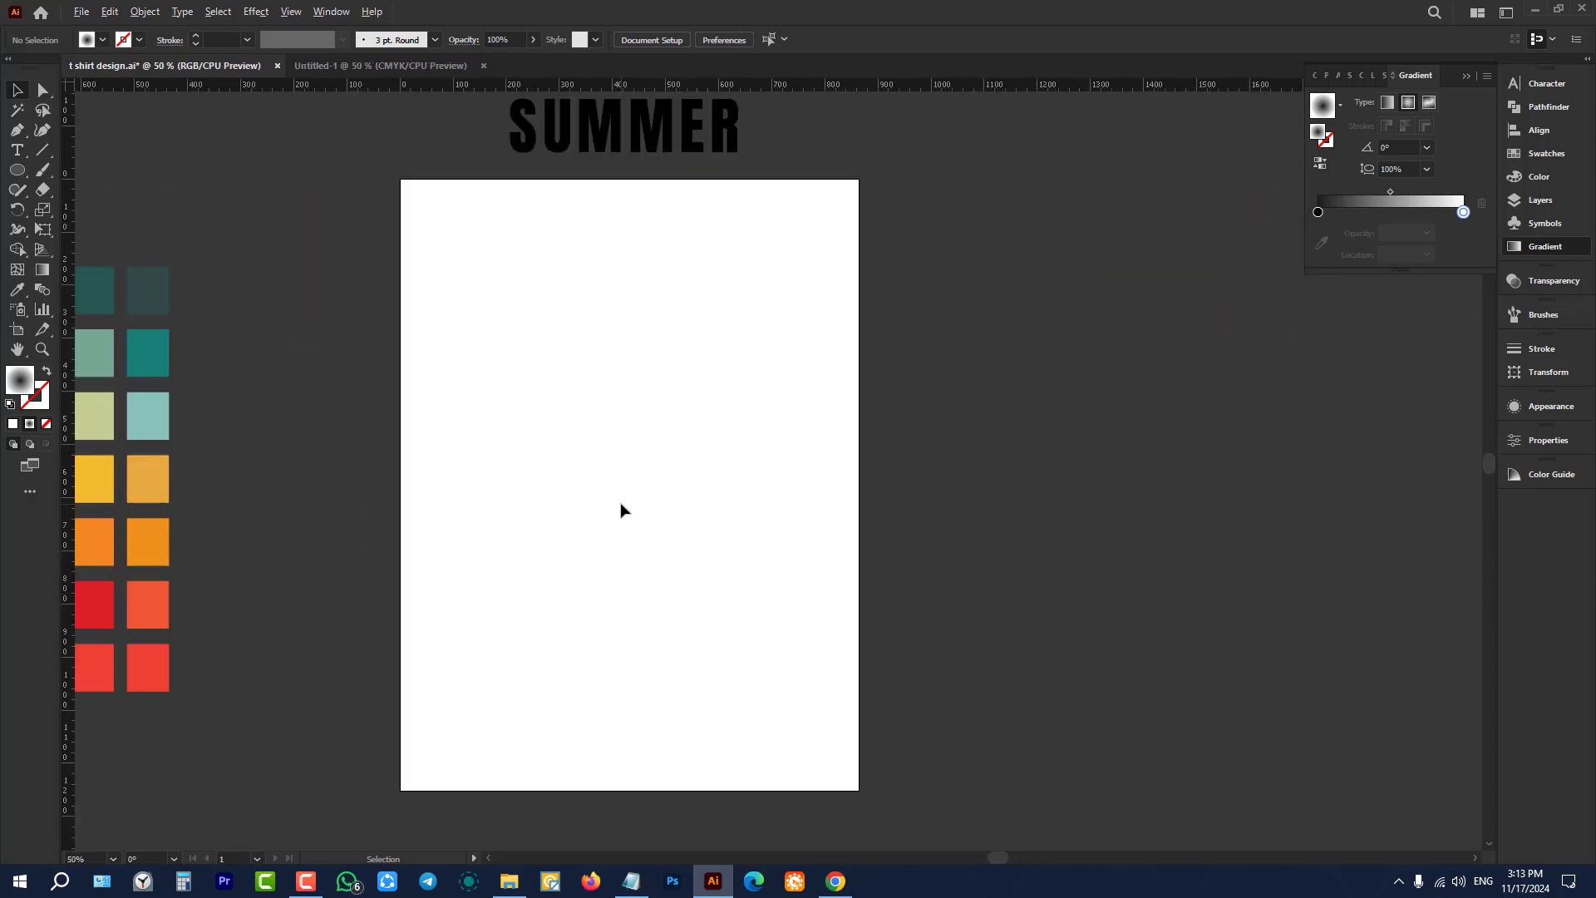
Step: Examine the finished retro t-shirt designs beside the artboard, including the round badges and the palm-tree artwork
scroll(580, 449, down, 5)
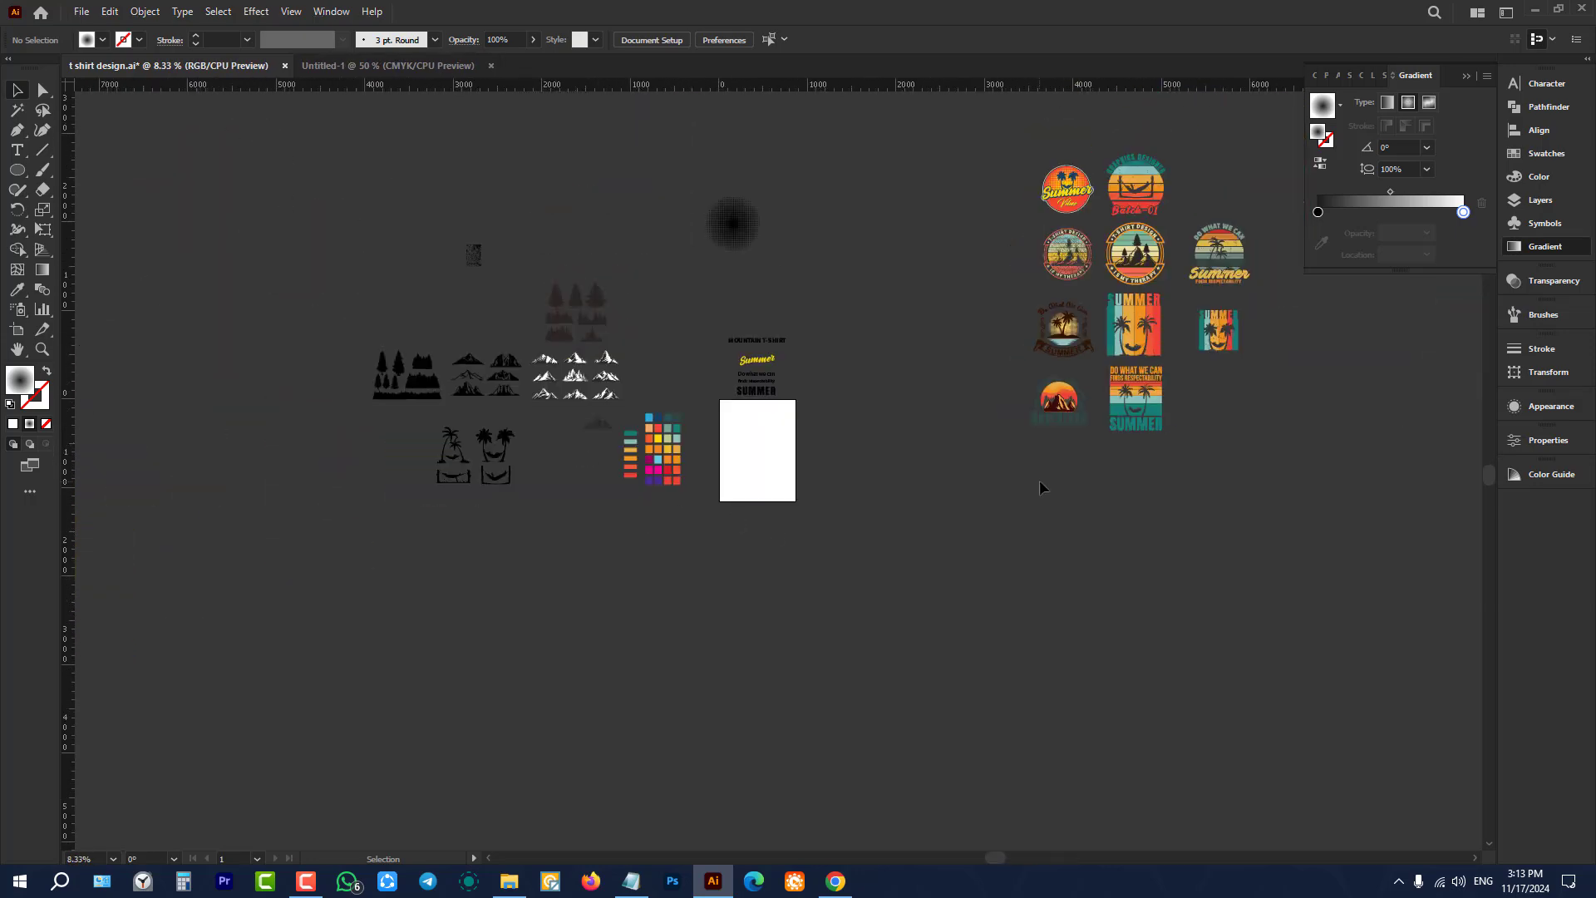
scroll(1343, 343, up, 3)
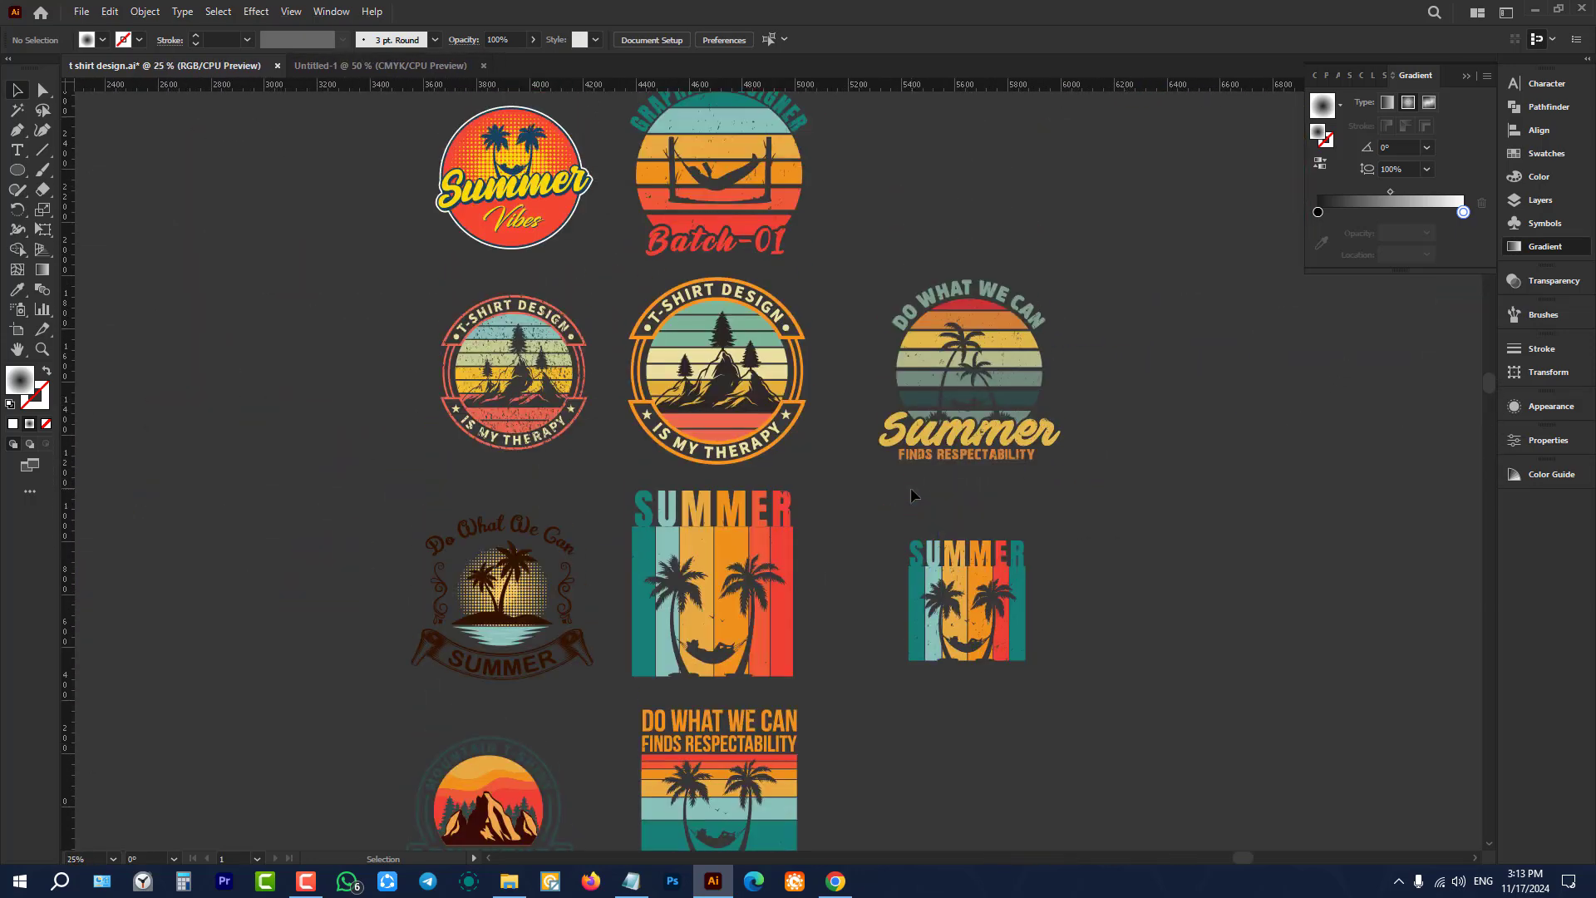
scroll(804, 402, up, 4)
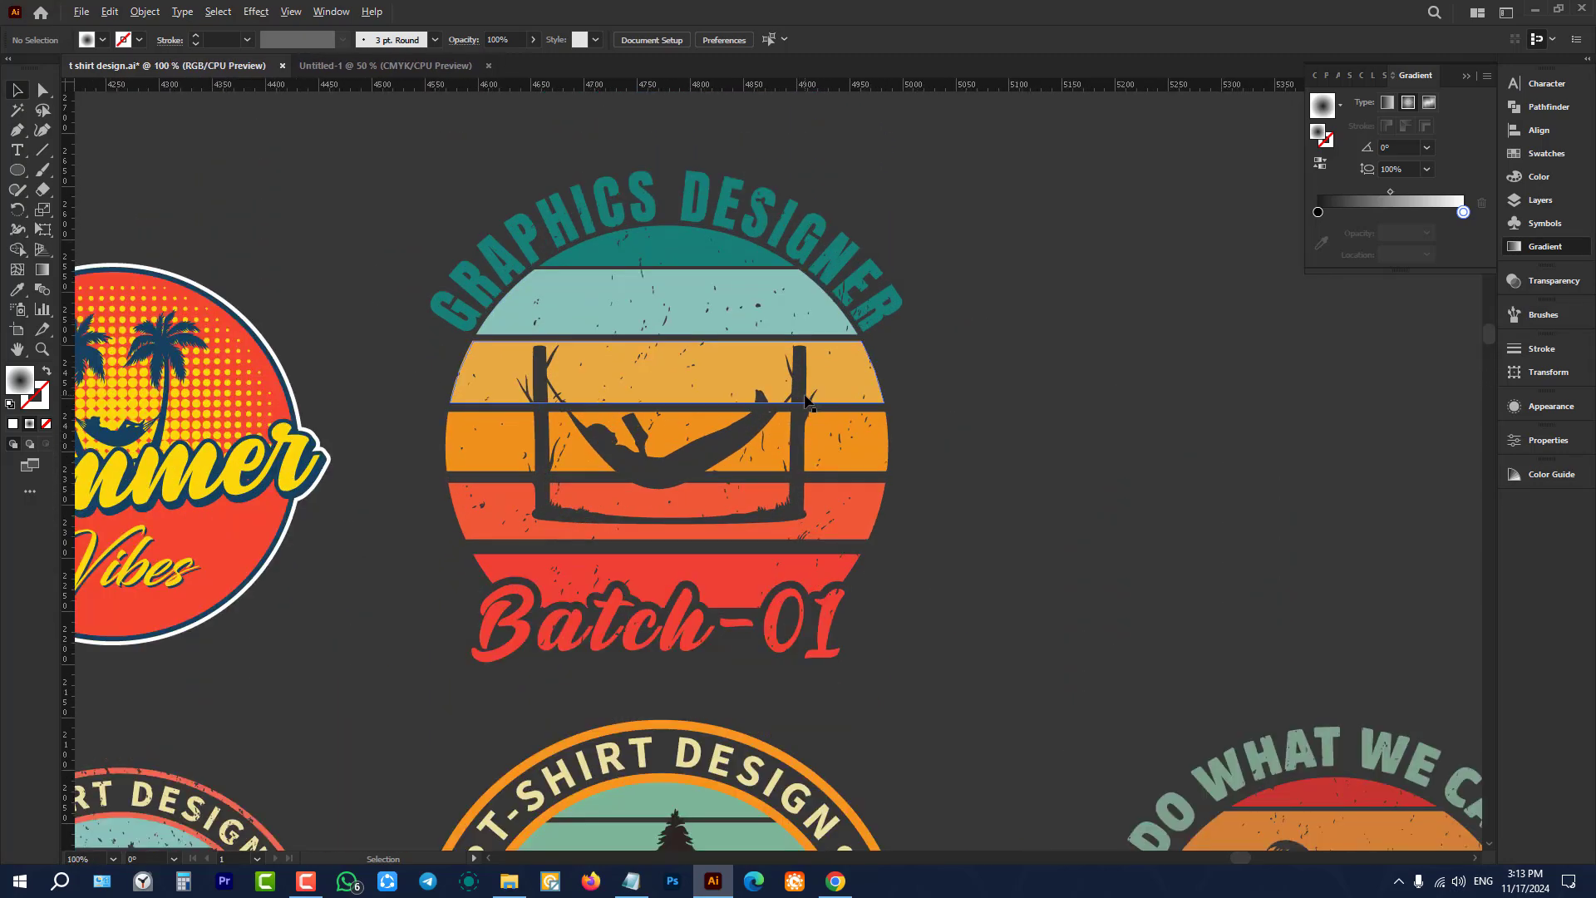
scroll(805, 402, down, 3)
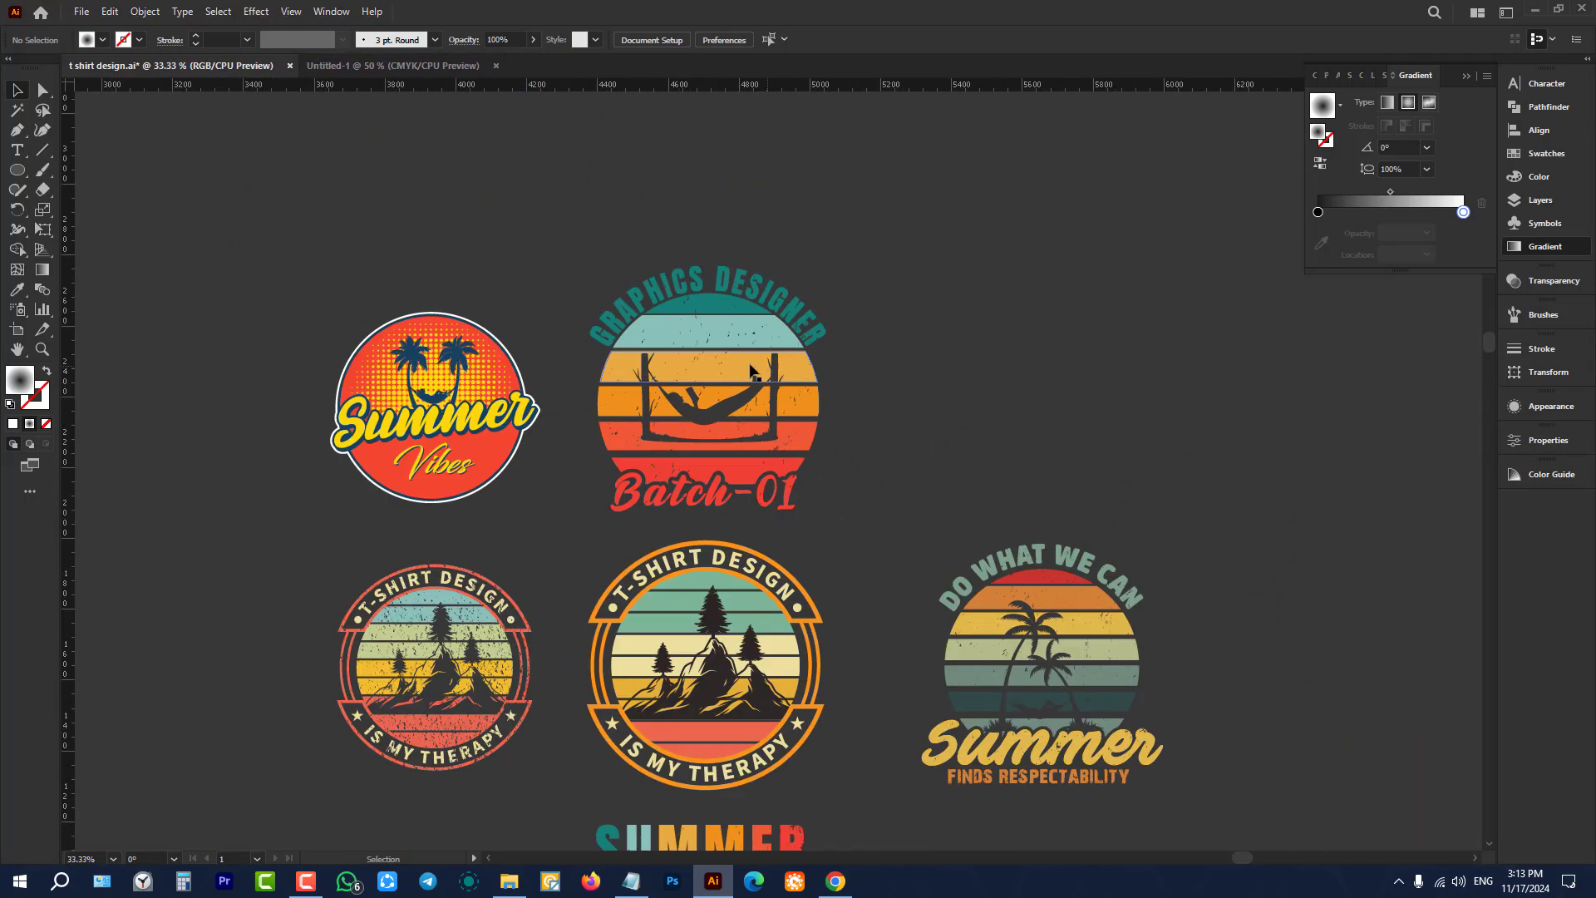
scroll(749, 369, down, 1)
scroll(373, 251, up, 3)
scroll(382, 254, down, 5)
scroll(396, 264, down, 1)
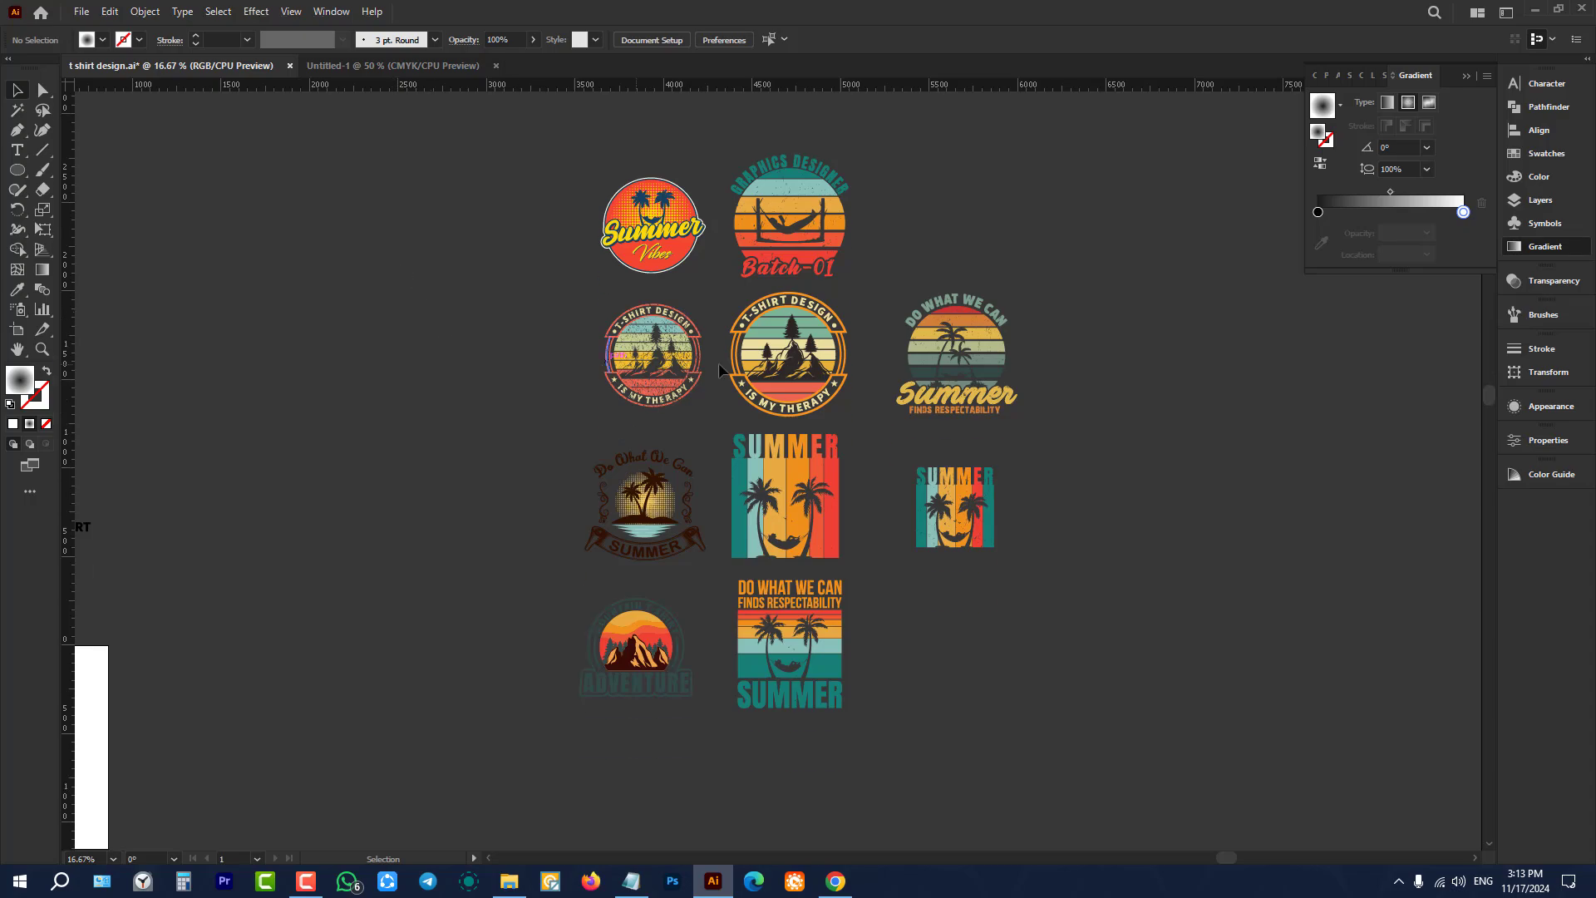
scroll(719, 370, up, 4)
scroll(931, 366, down, 2)
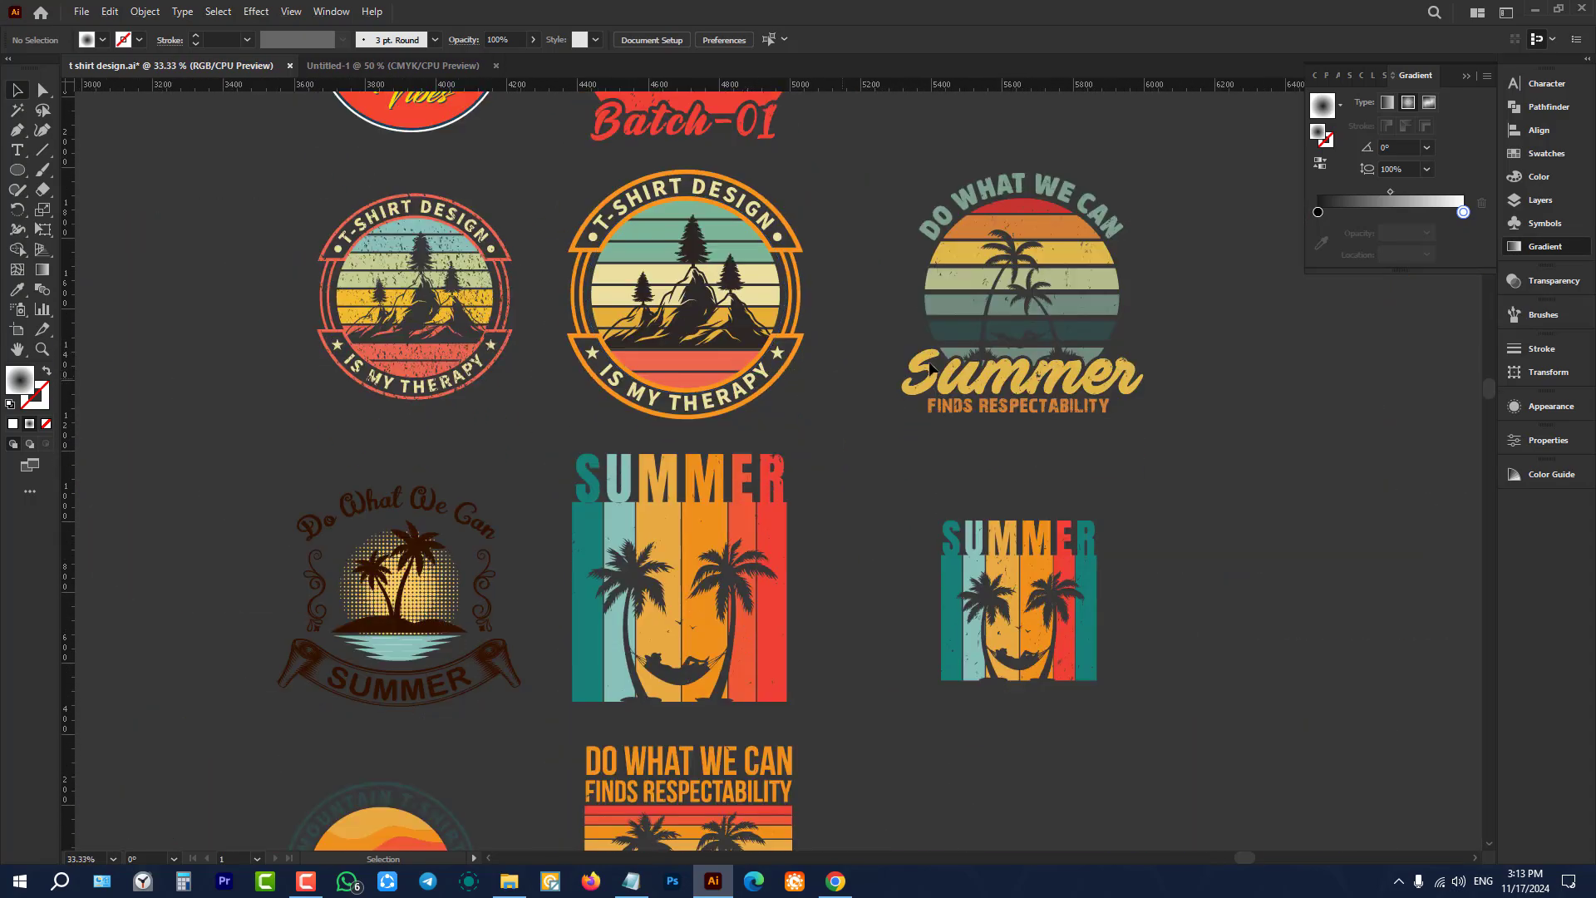
scroll(931, 366, up, 1)
scroll(919, 390, down, 1)
scroll(911, 405, down, 1)
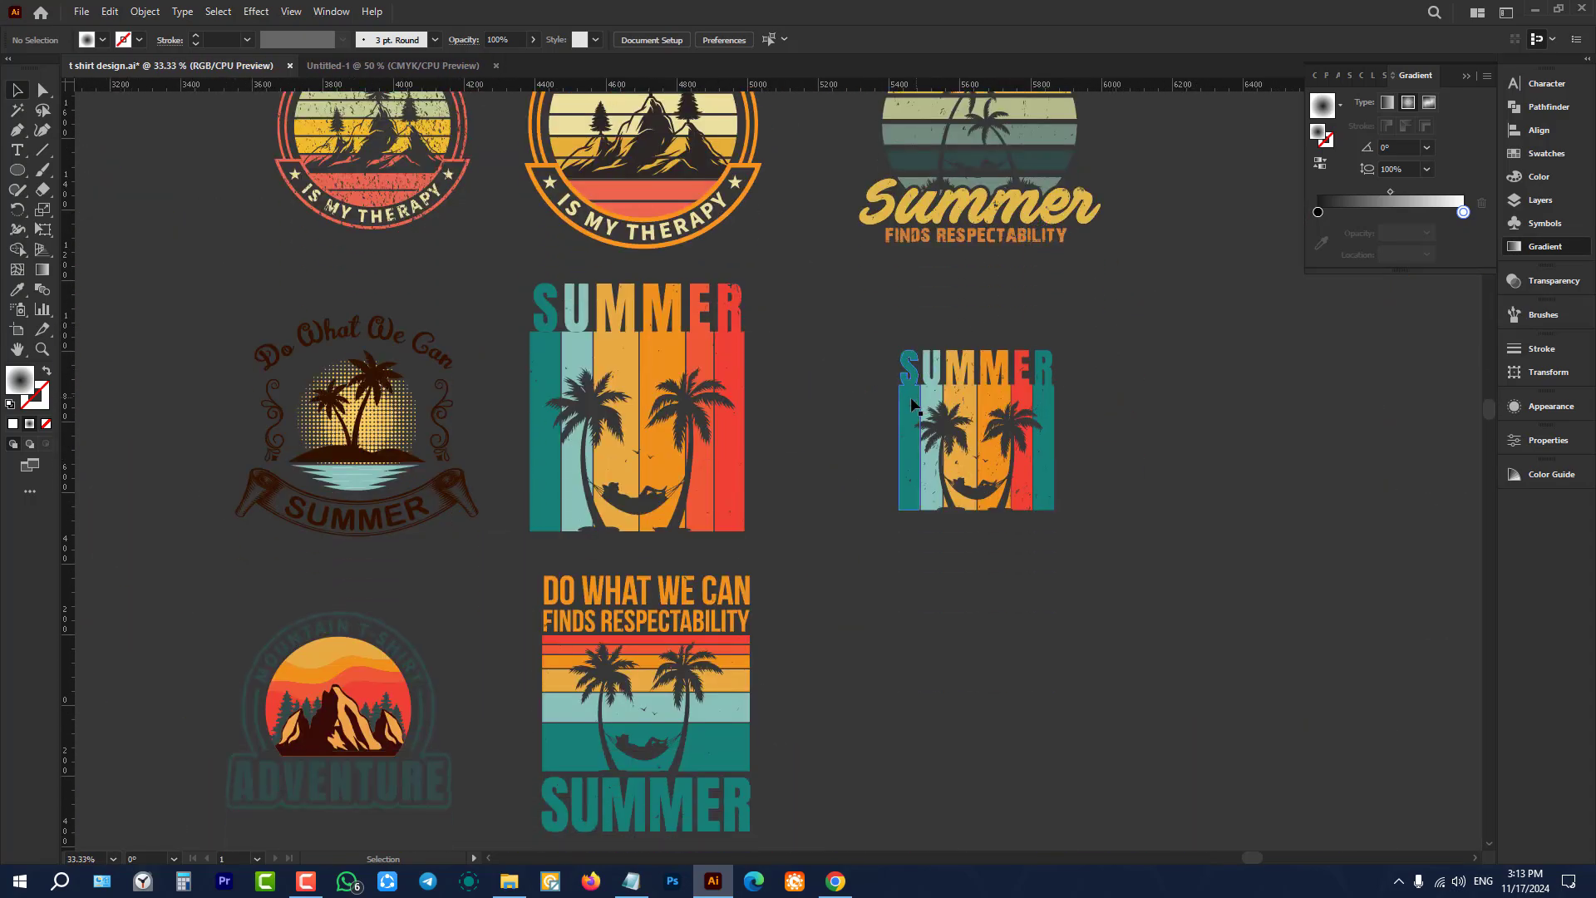
scroll(536, 357, down, 1)
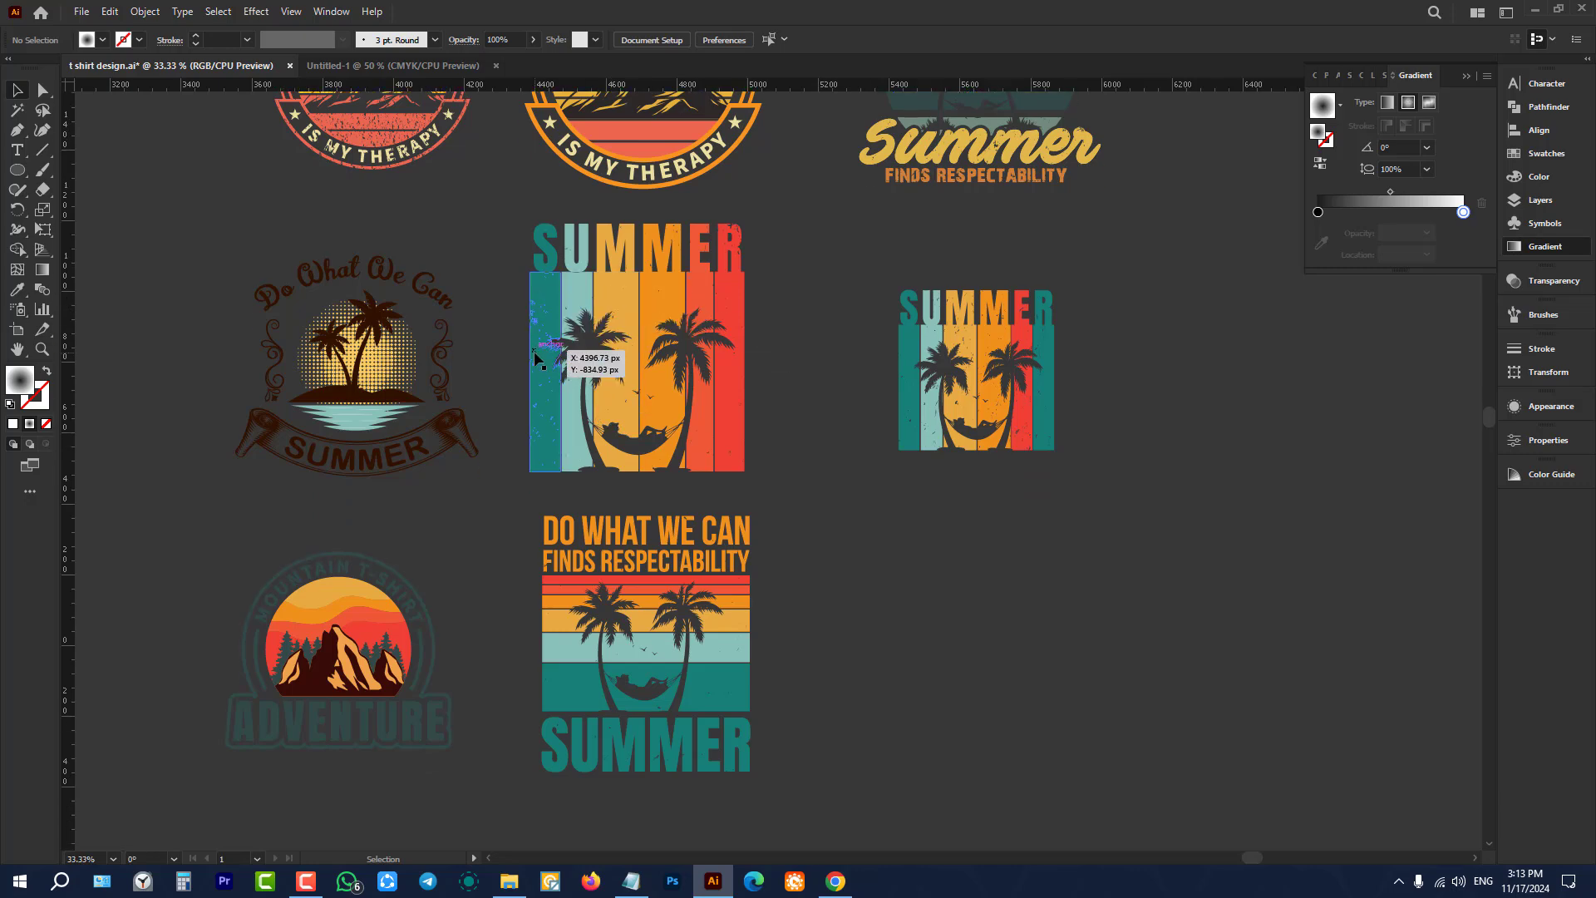
Step: Place a copy of the larger vertical-striped SUMMER palm-tree design next to the blank artboard as a reference
scroll(615, 349, up, 1)
scroll(633, 349, up, 2)
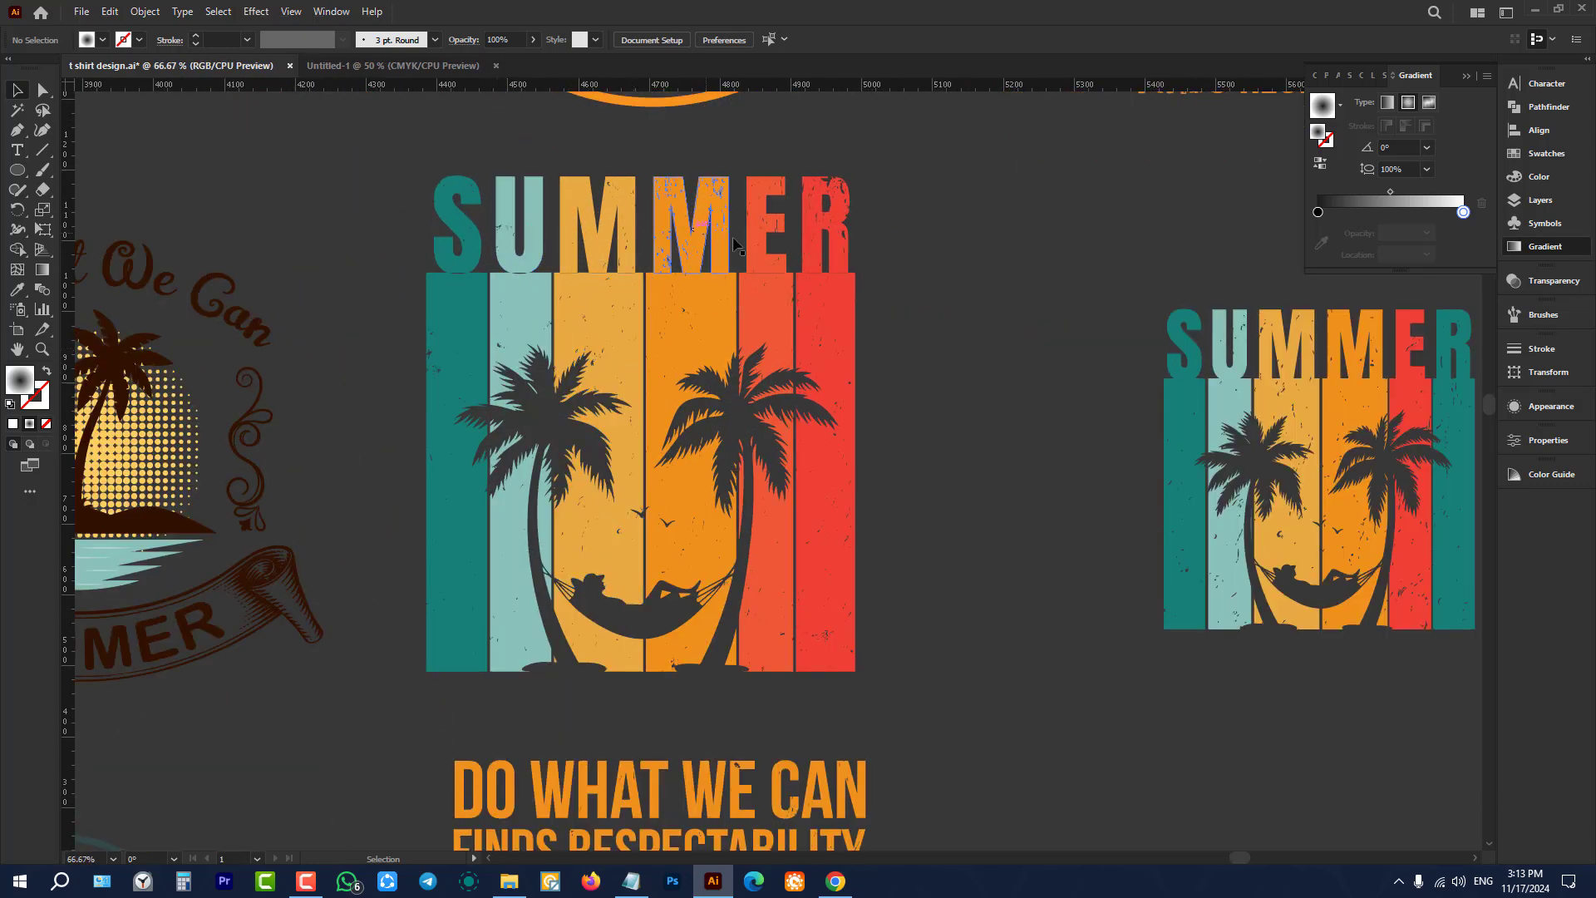
click(737, 342)
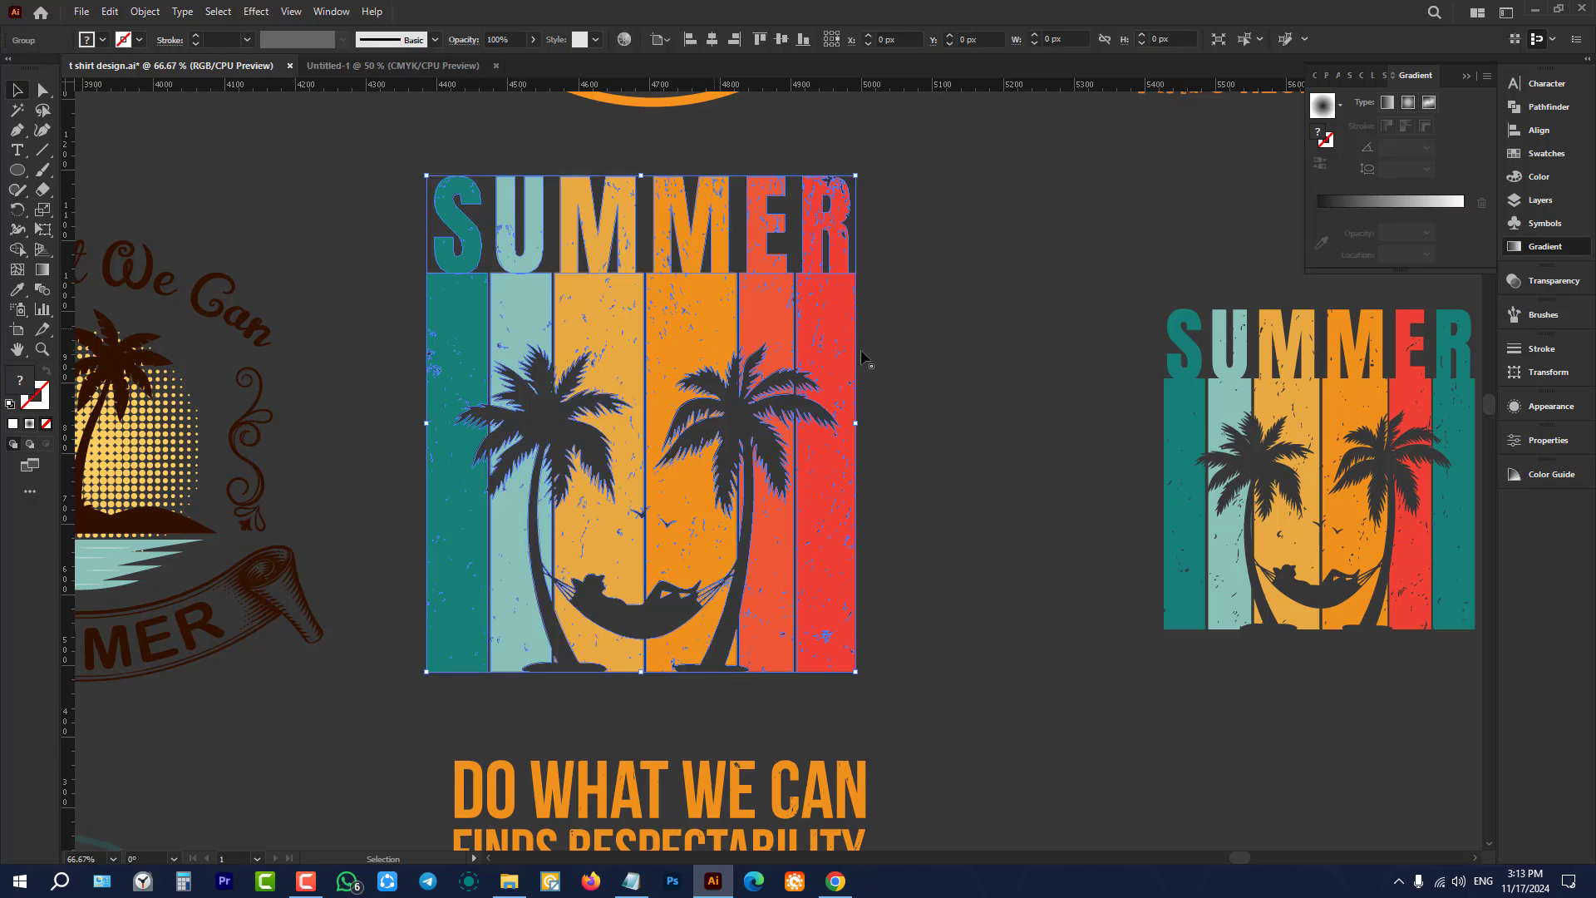
click(884, 350)
scroll(884, 351, up, 1)
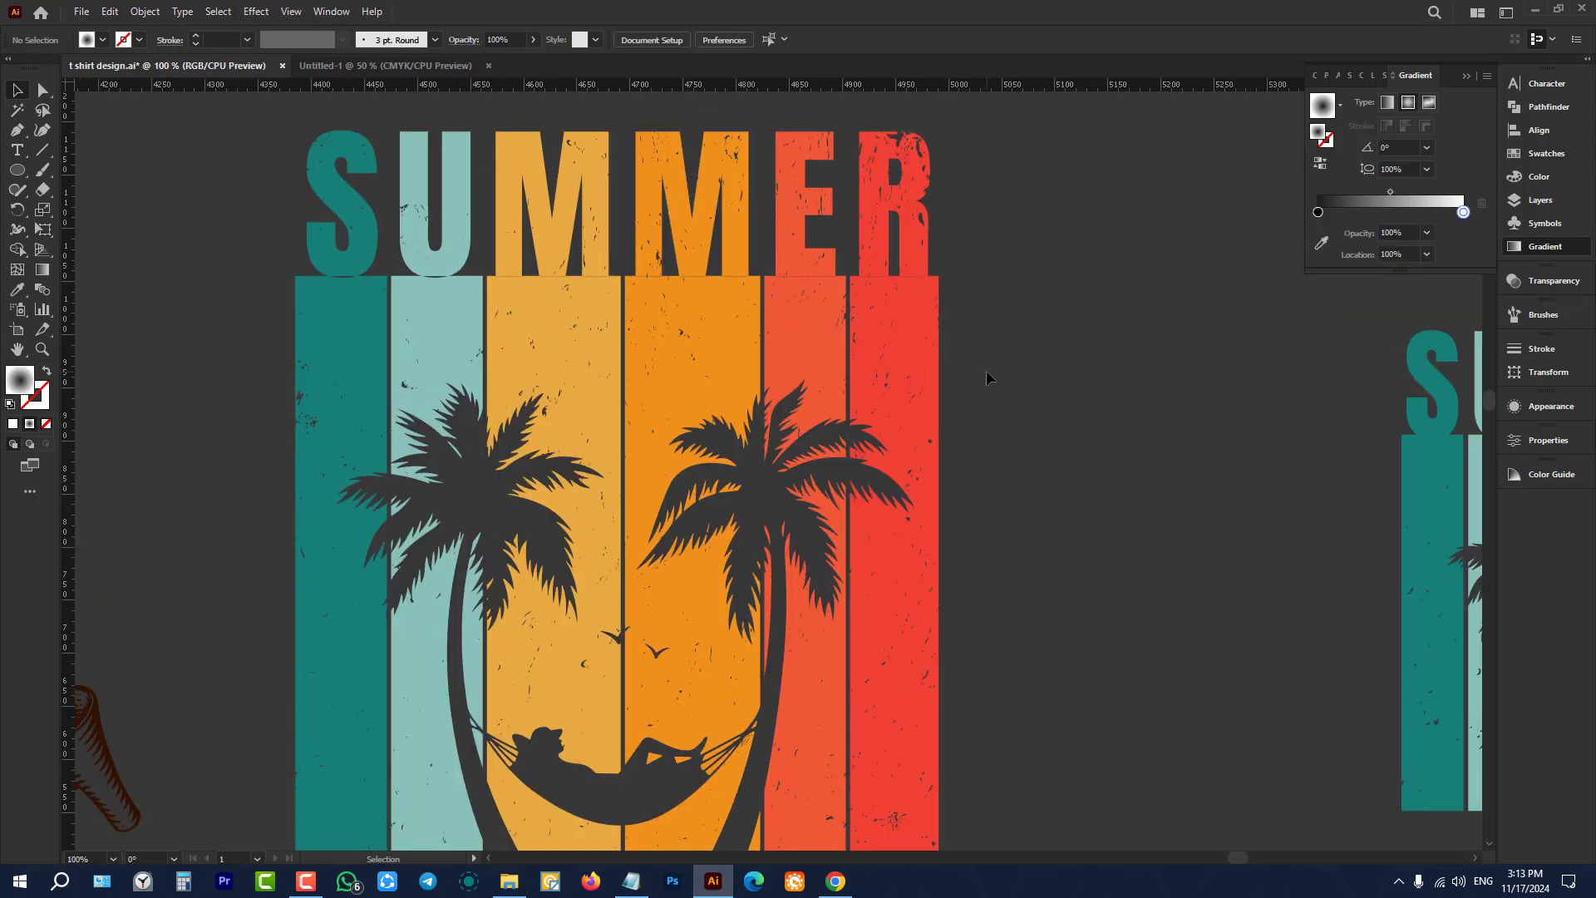
scroll(987, 378, down, 1)
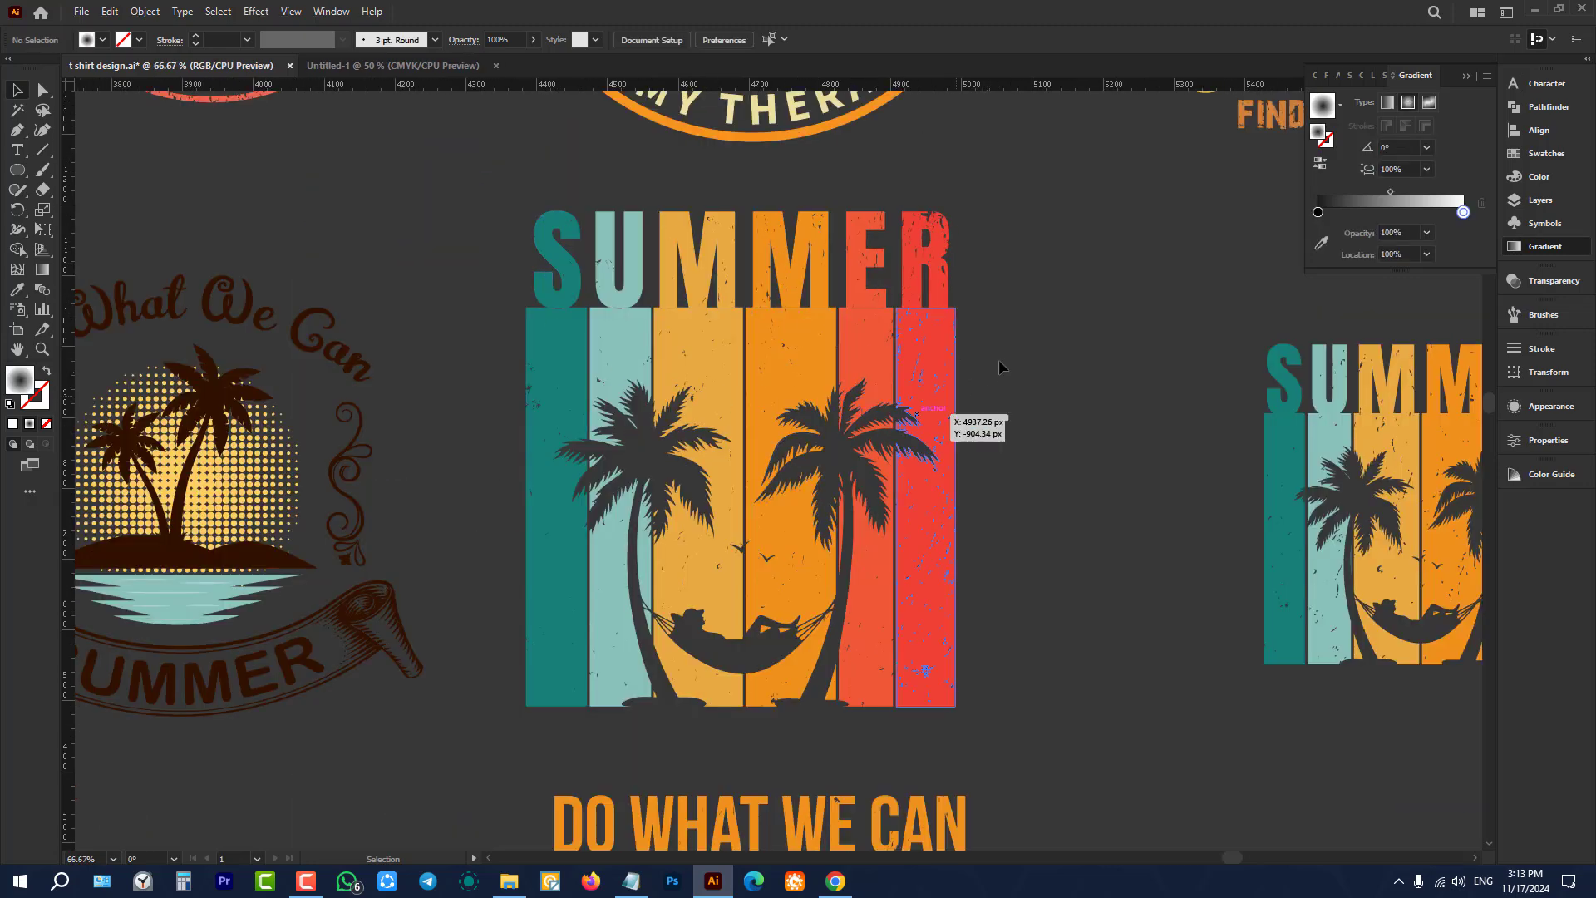
scroll(1030, 354, down, 4)
scroll(1029, 354, down, 1)
drag(1113, 371, 566, 552)
scroll(396, 569, up, 3)
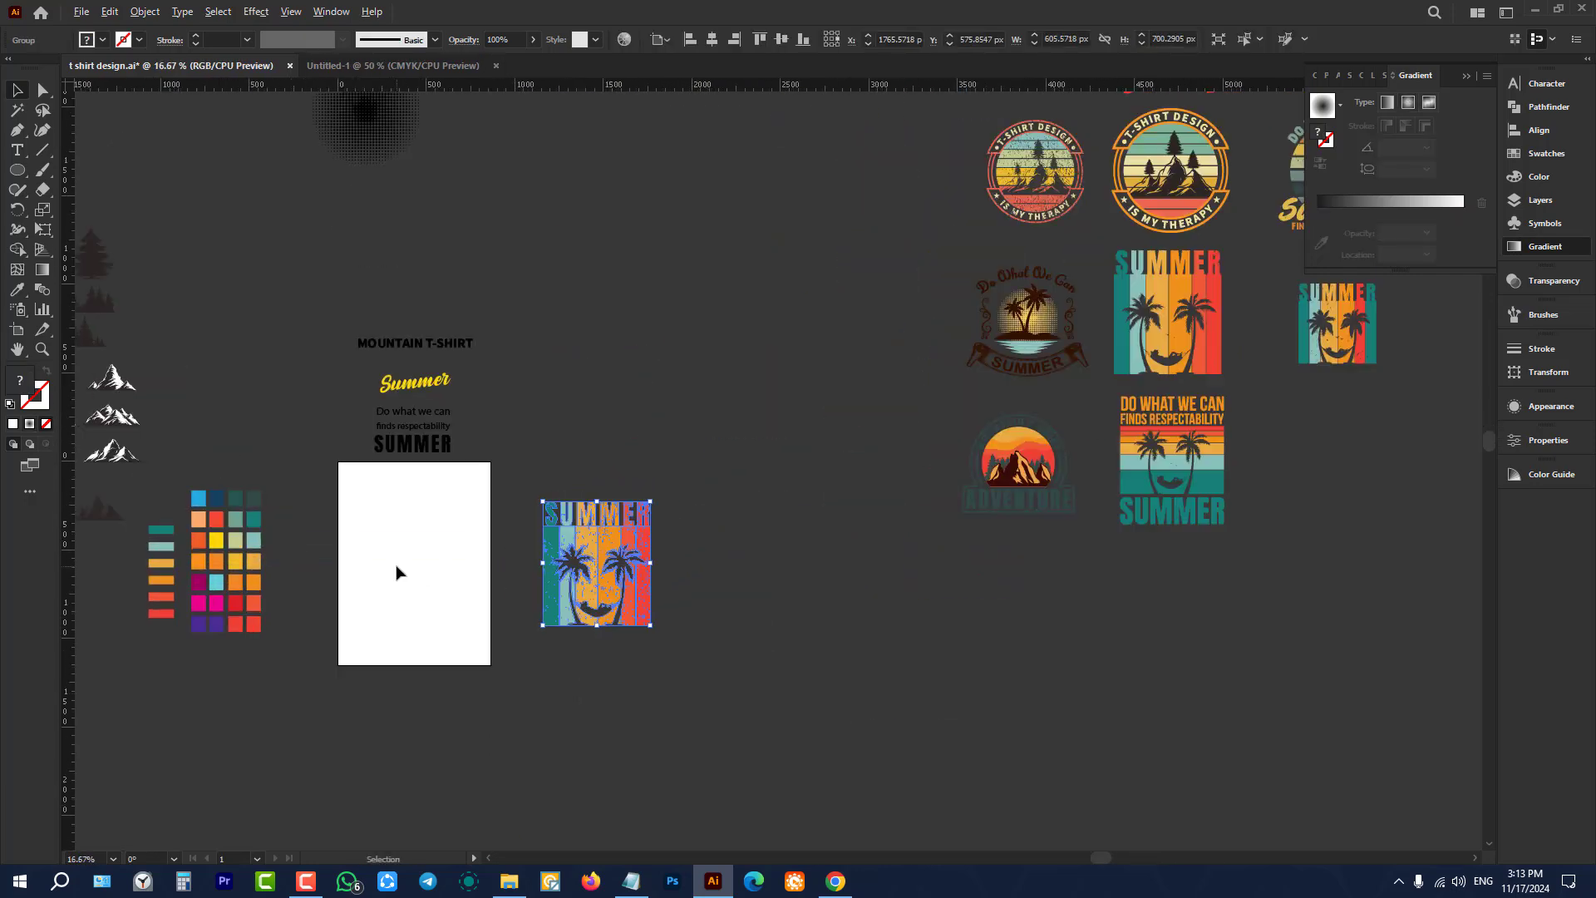
Step: Copy the bold black SUMMER text onto the blank artboard and replace its wording with a person's first name in capitals
scroll(434, 516, up, 1)
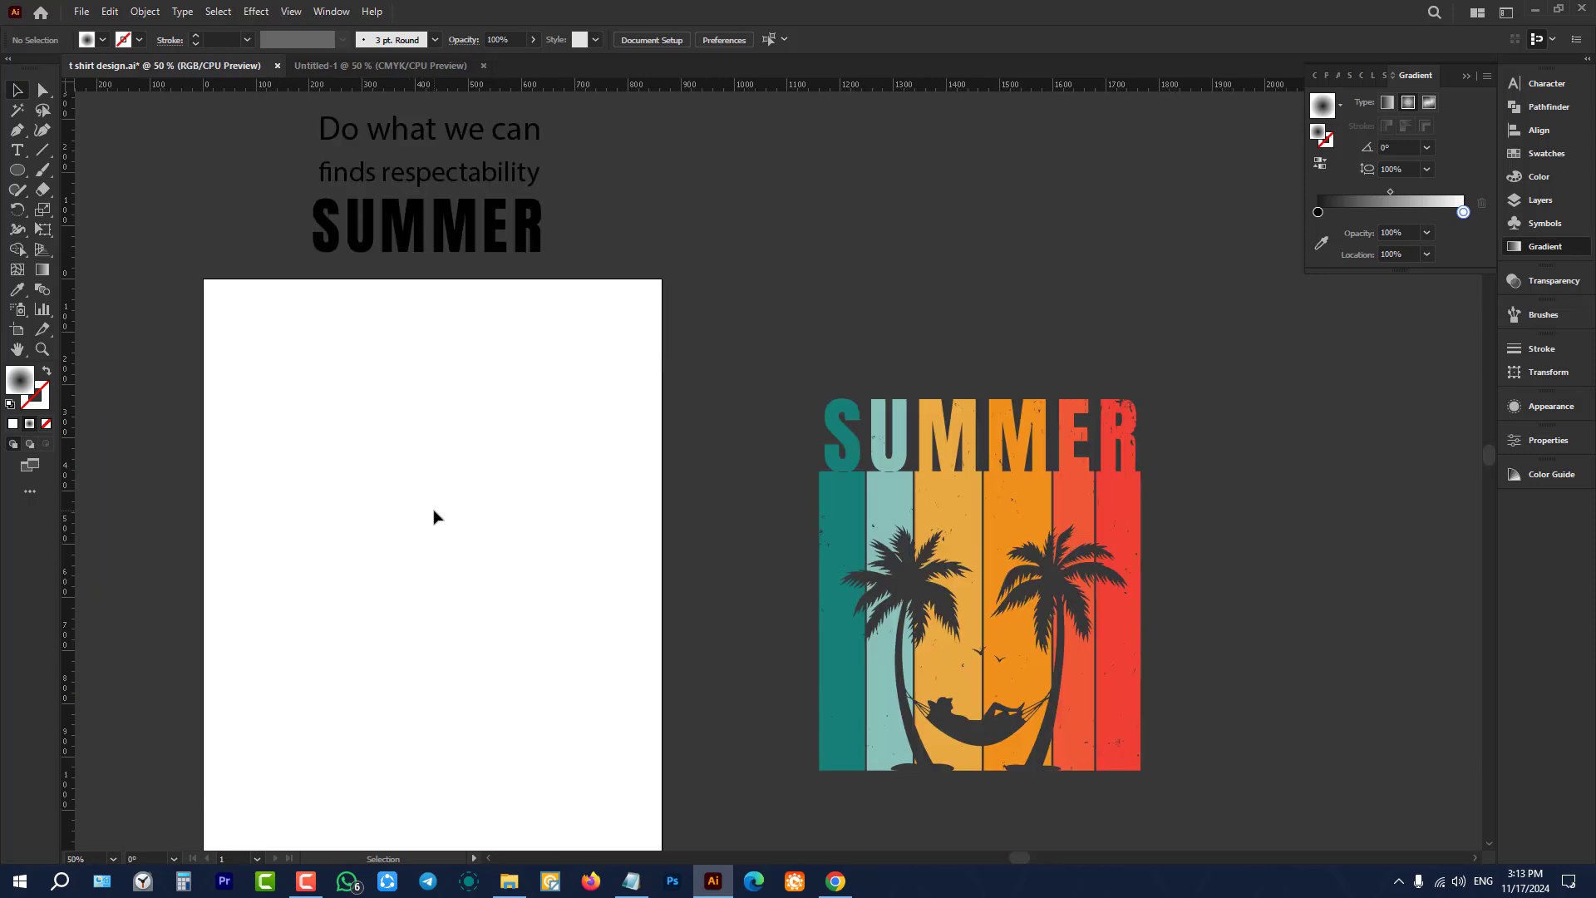
scroll(456, 385, up, 2)
drag(455, 324, 445, 515)
click(17, 150)
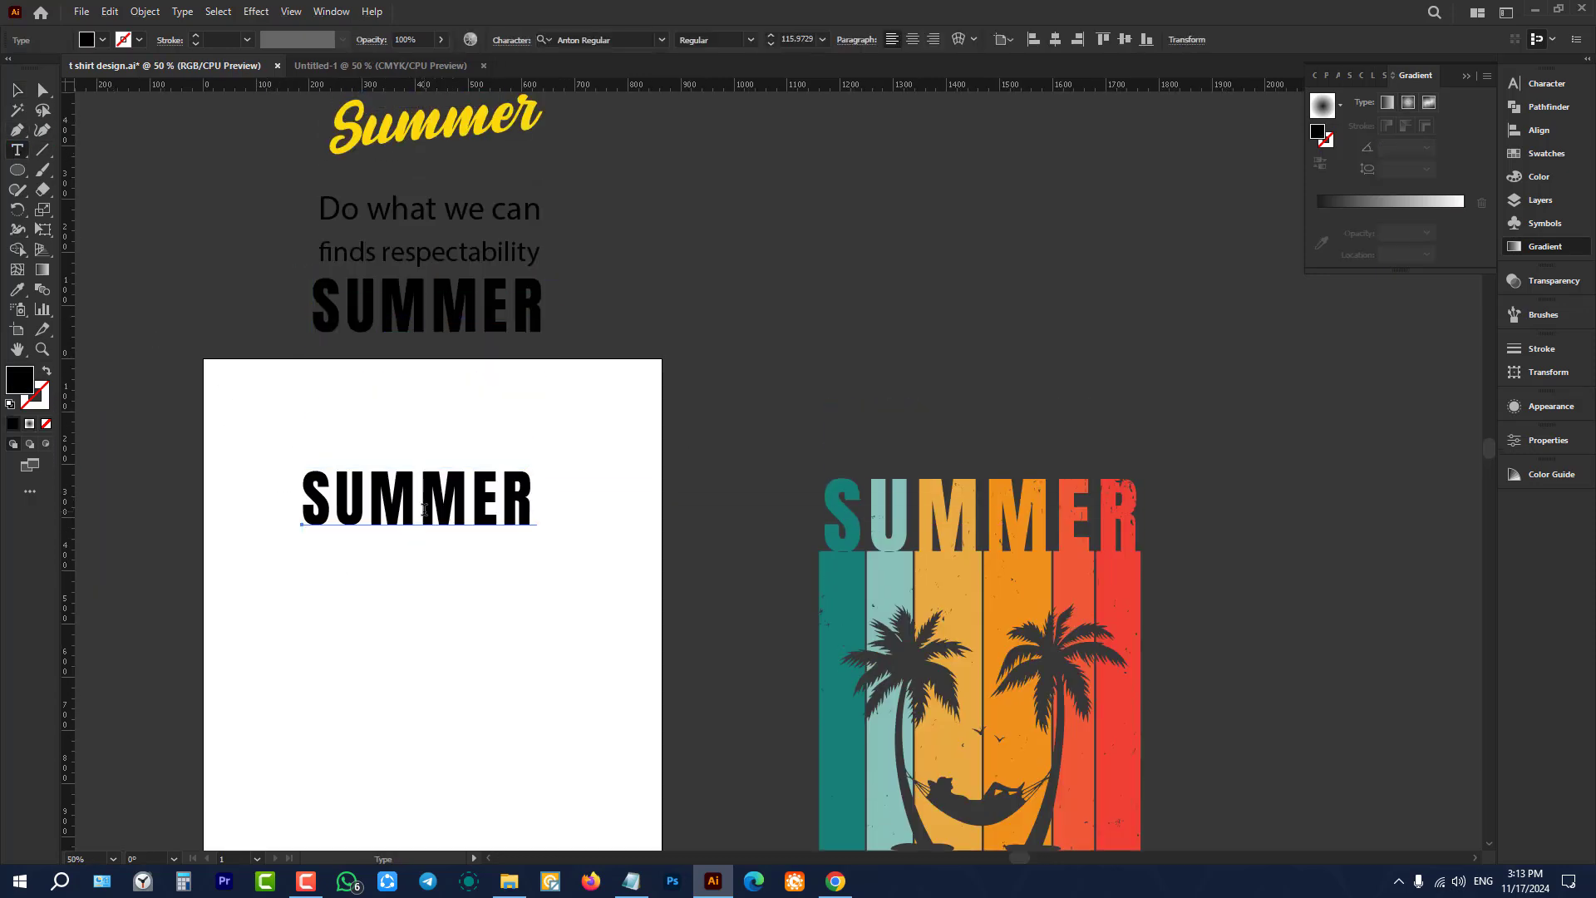
double_click(424, 509)
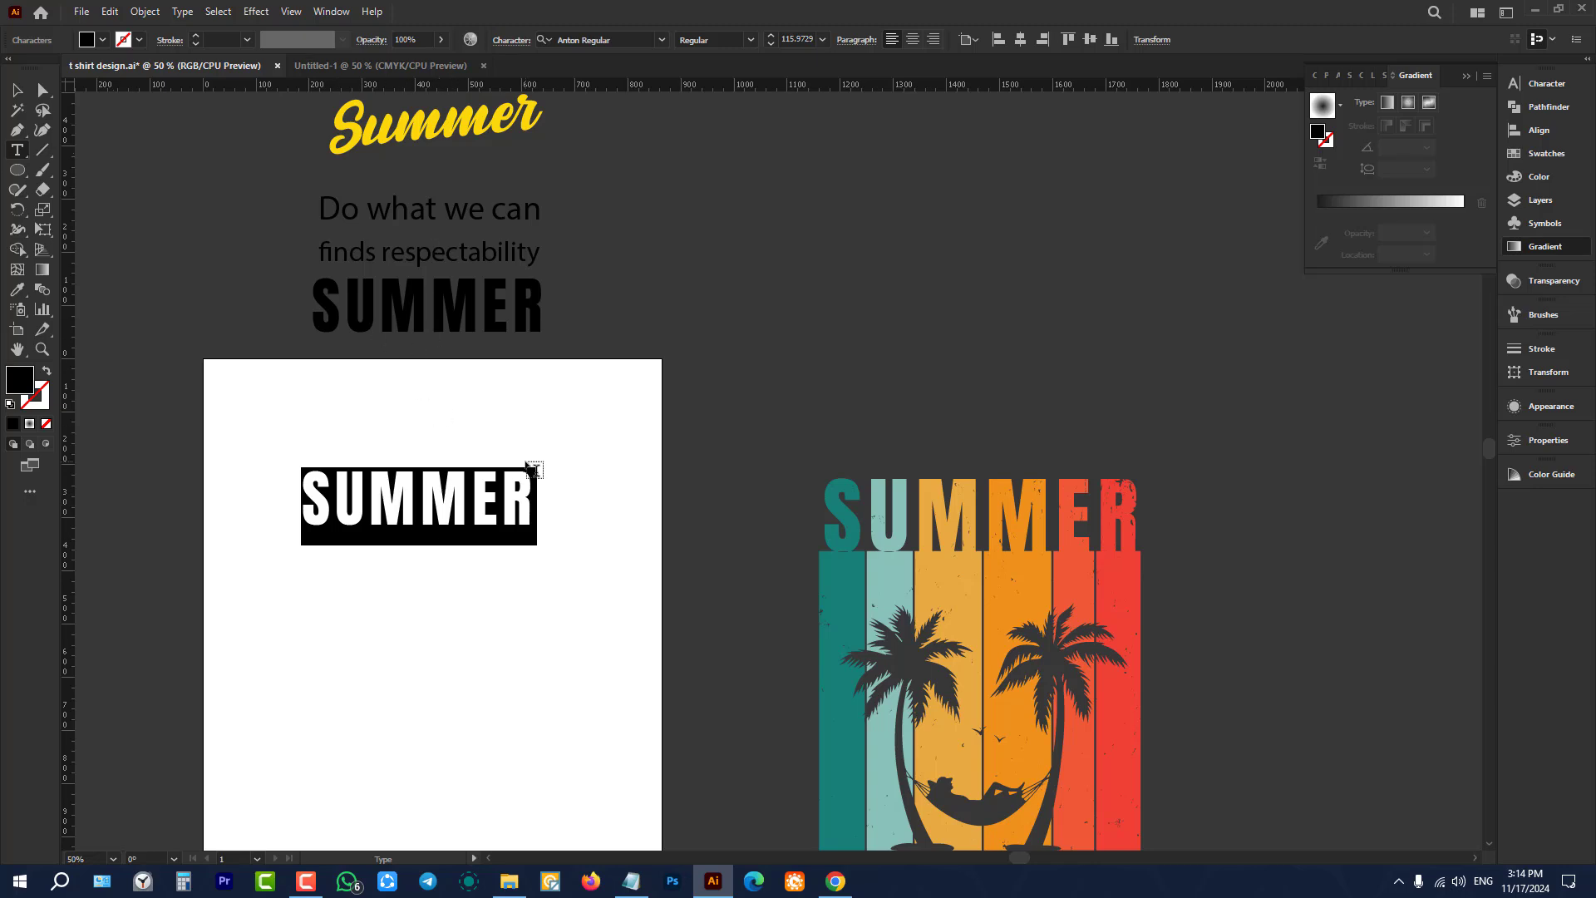
text(NAYON)
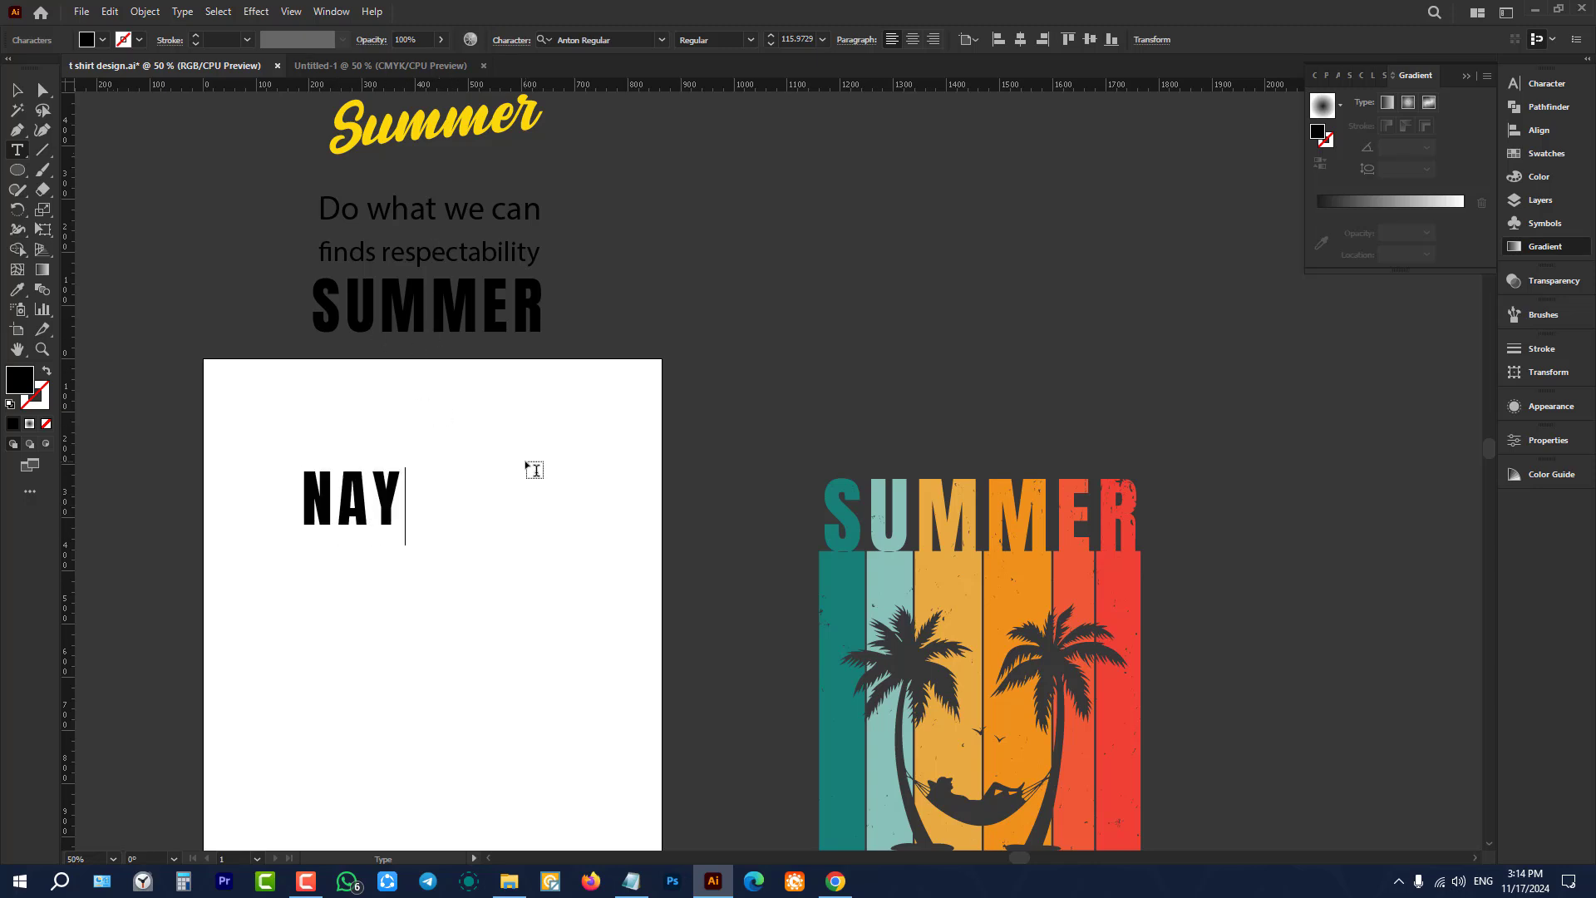
click(17, 89)
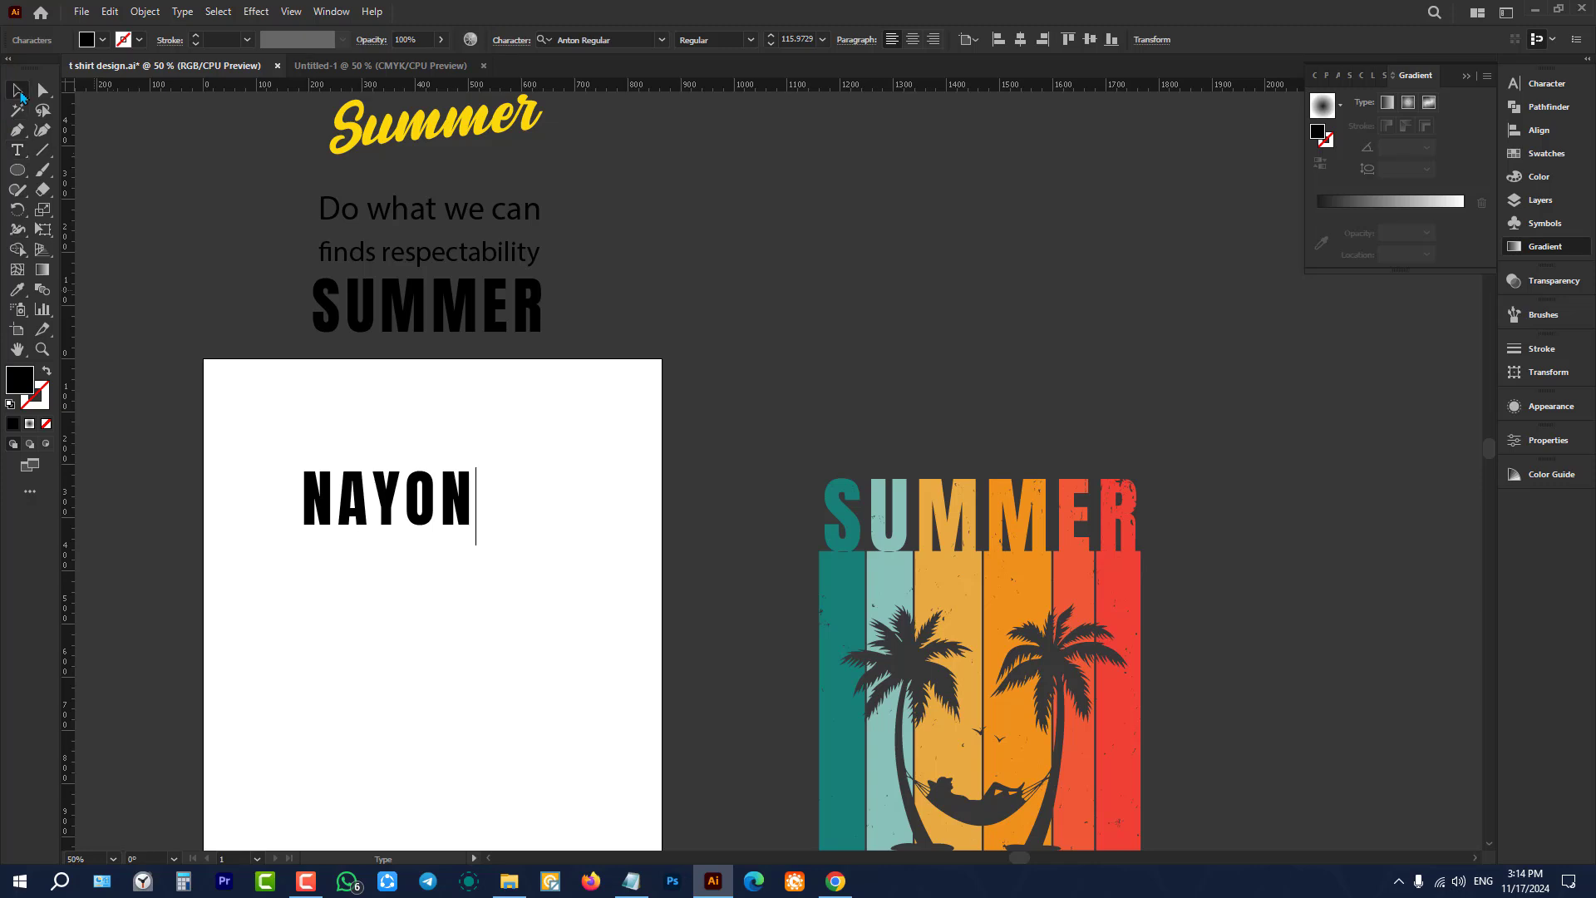
Step: Check the letter spacing of the name text in the Character settings
scroll(345, 511, up, 3)
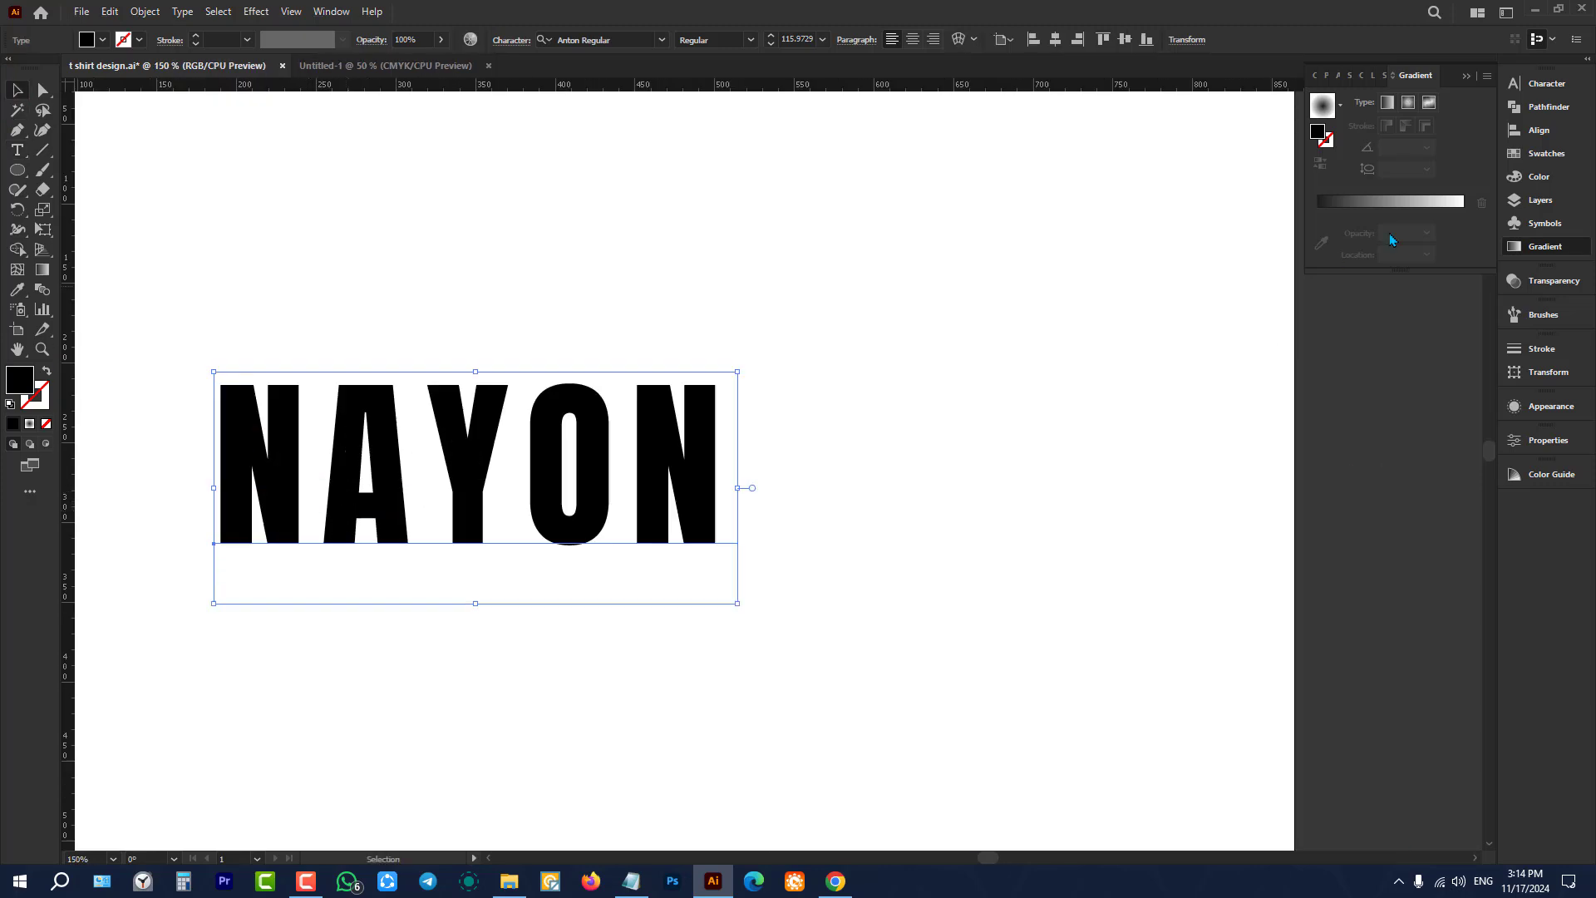
click(1543, 93)
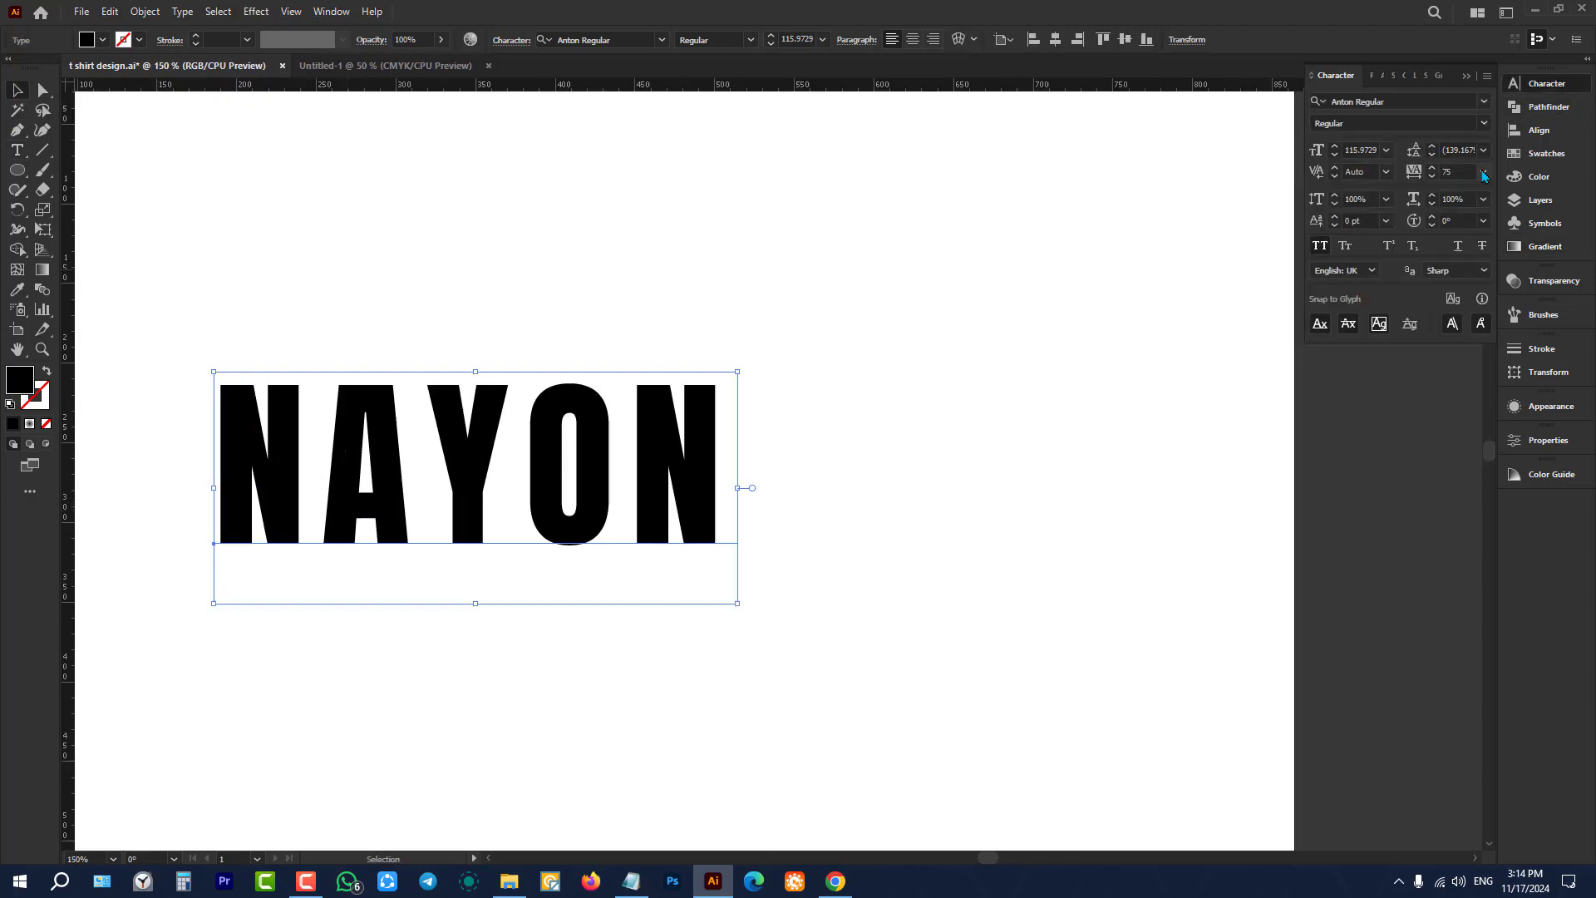
double_click(1454, 170)
click(876, 394)
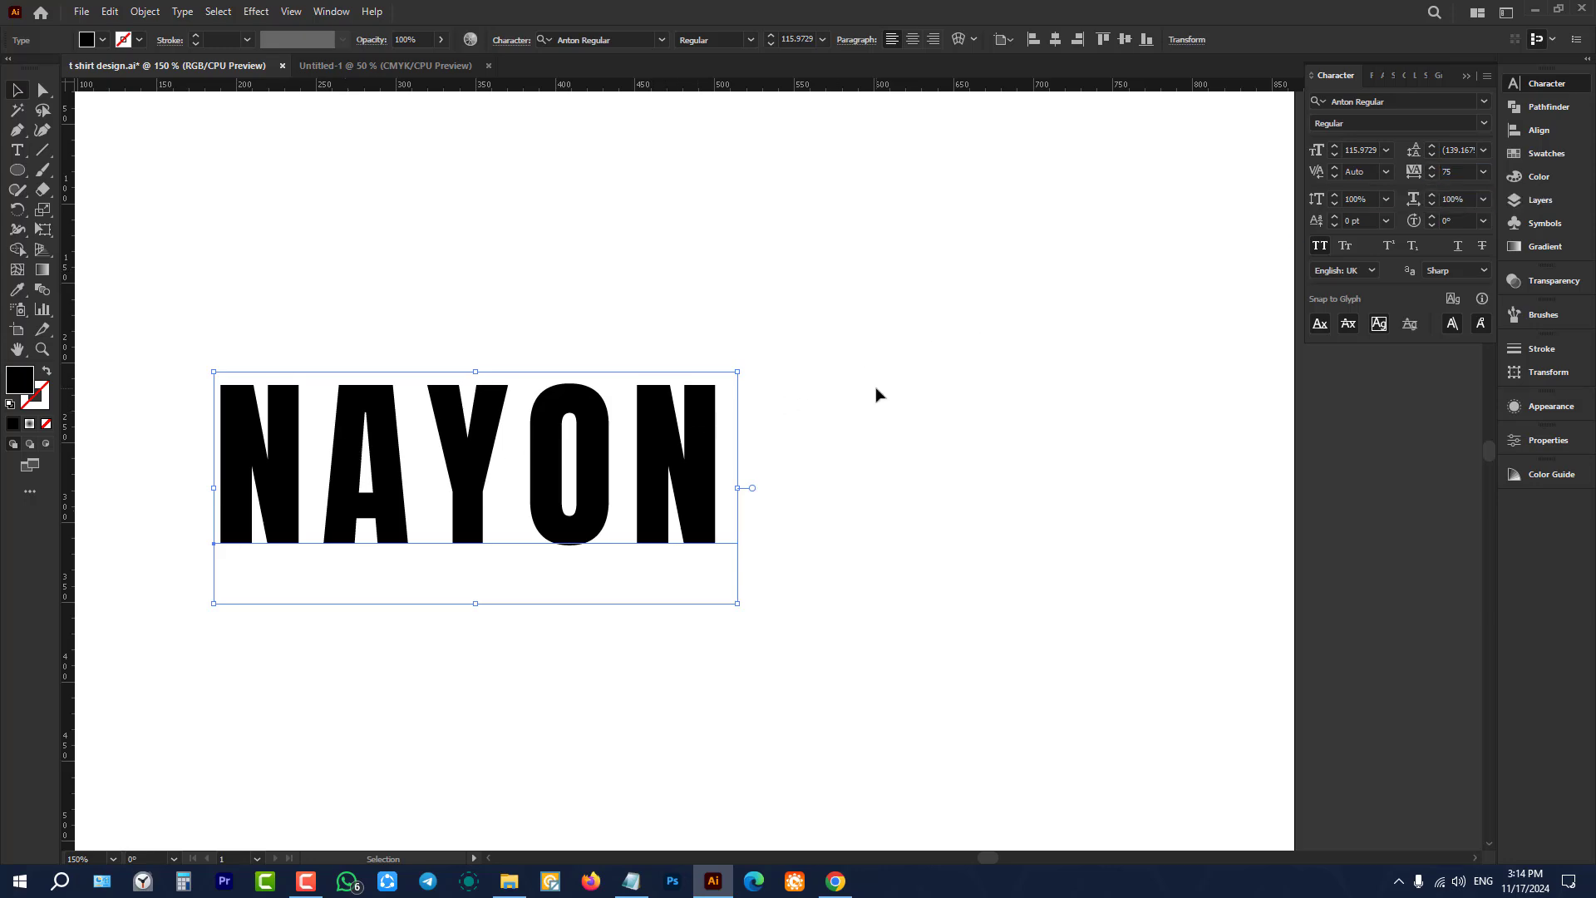
Step: Enlarge the name text on the artboard proportionally to about 163 pt
click(579, 465)
scroll(812, 445, down, 2)
scroll(812, 444, down, 2)
scroll(815, 449, up, 3)
scroll(698, 446, down, 2)
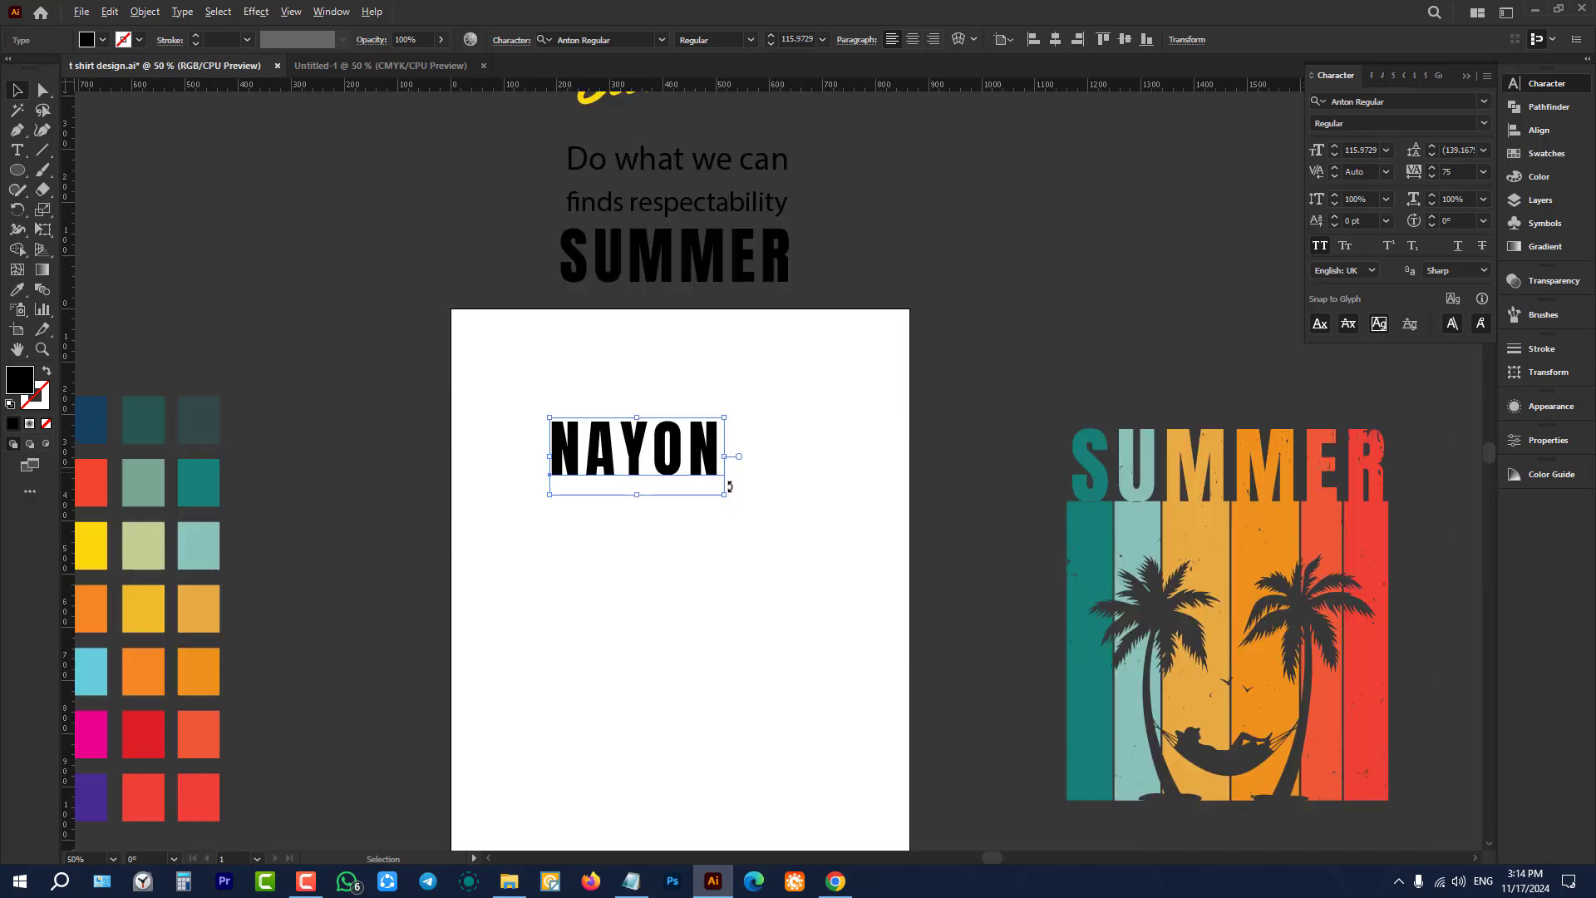
drag(724, 499, 794, 529)
Step: Compare the name with the SUMMER reference, enlarge it to about 175 pt and centre it horizontally on the artboard
scroll(1371, 551, down, 1)
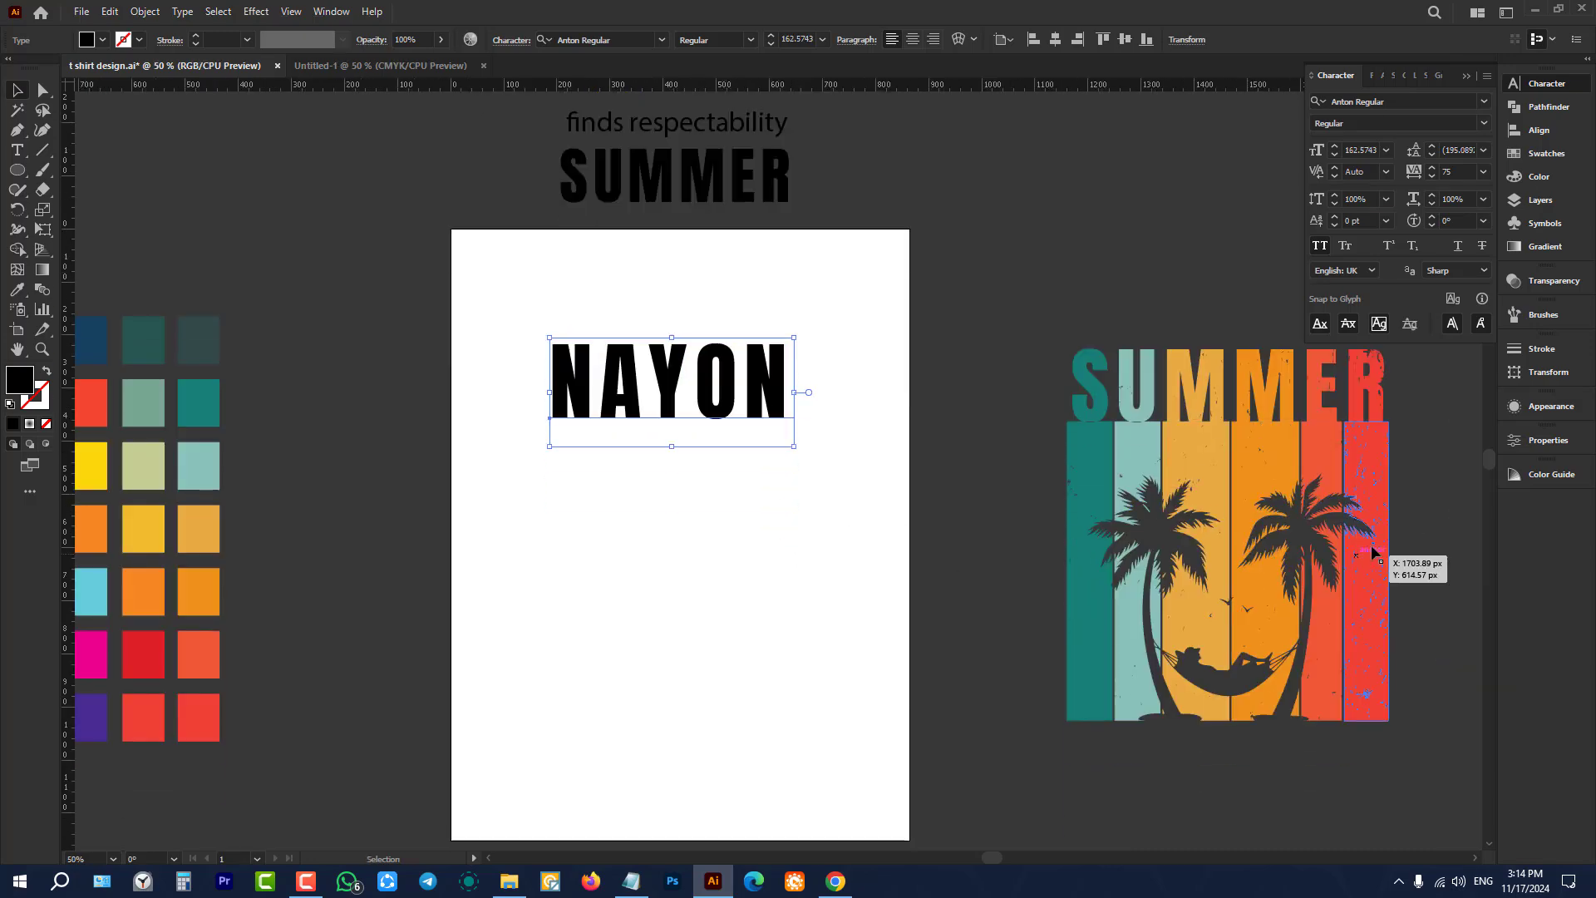
scroll(1410, 515, up, 1)
scroll(1330, 516, up, 1)
scroll(1321, 516, down, 2)
scroll(1330, 515, up, 1)
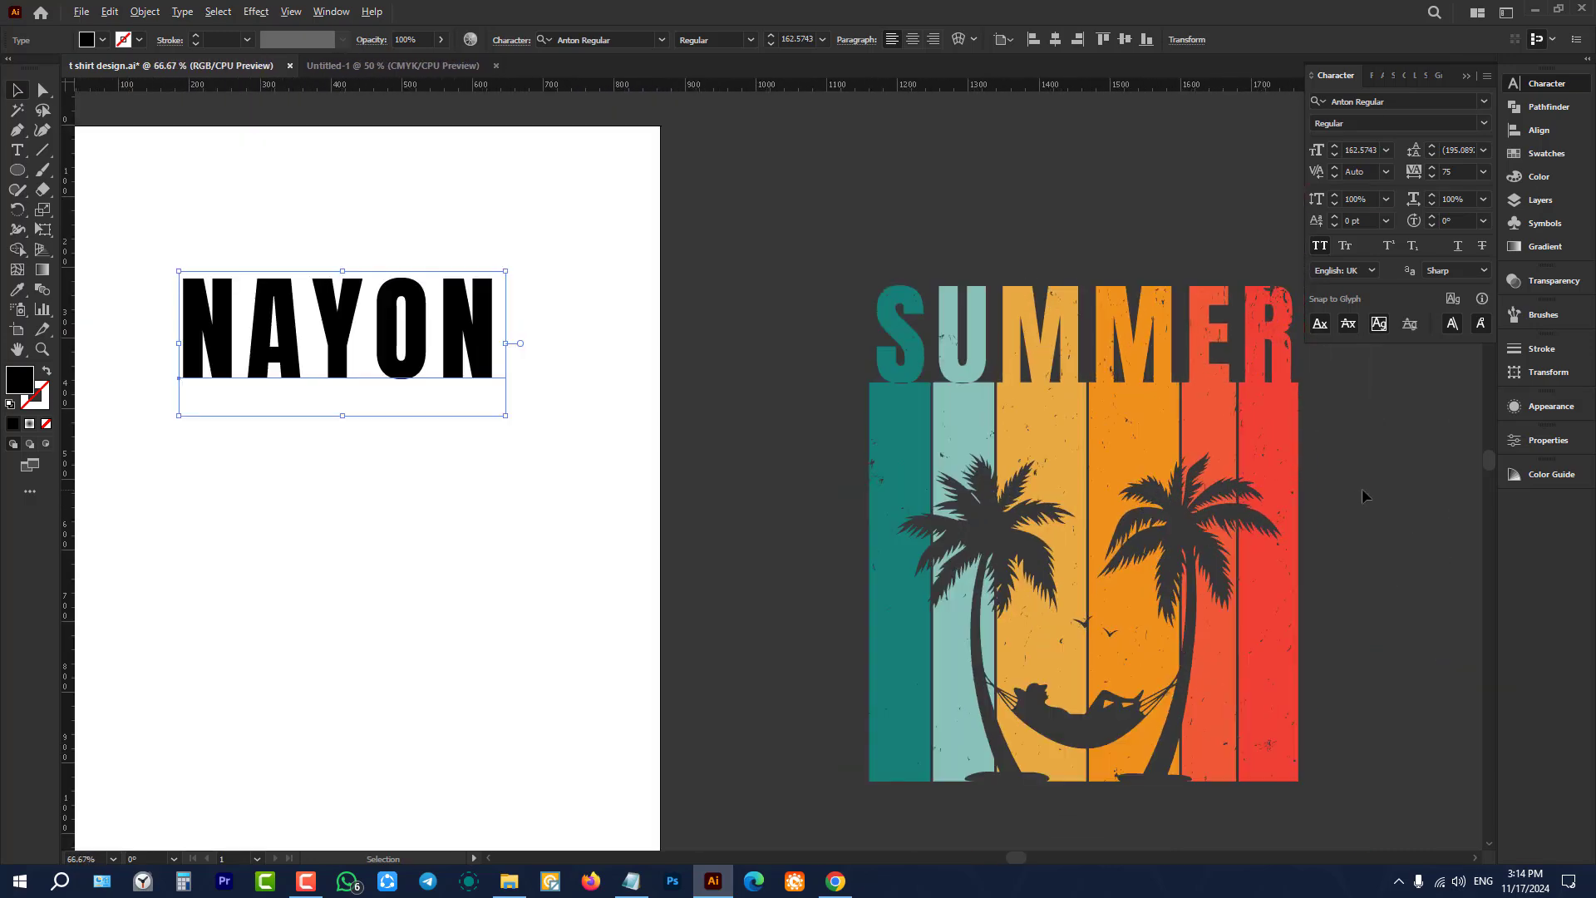
scroll(834, 465, down, 2)
scroll(584, 376, up, 3)
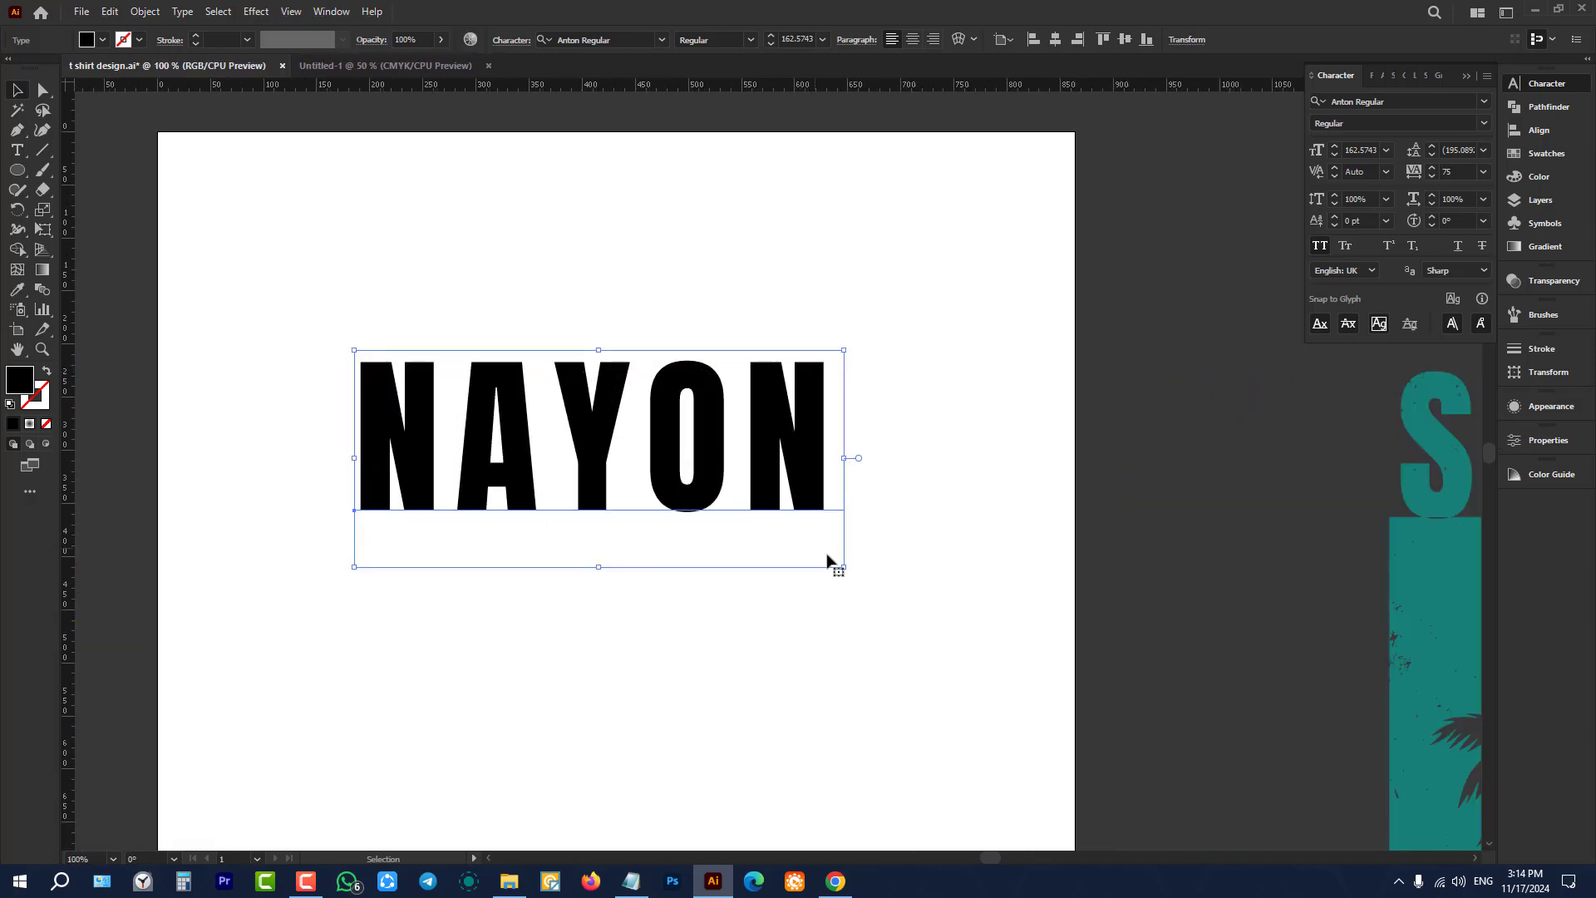
drag(844, 565, 861, 574)
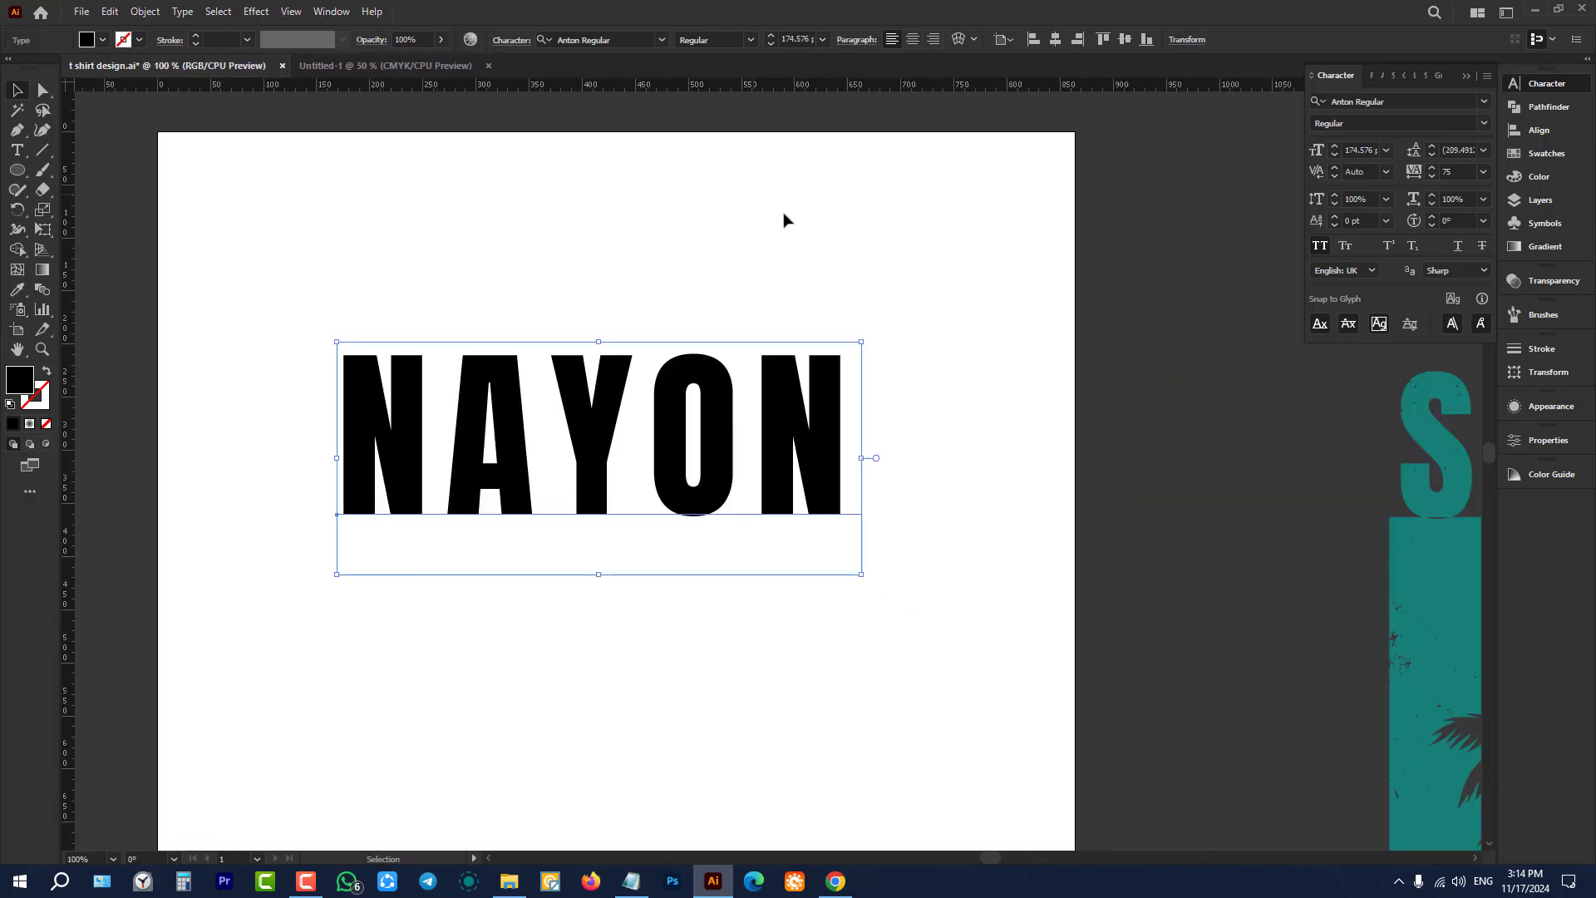
click(1055, 39)
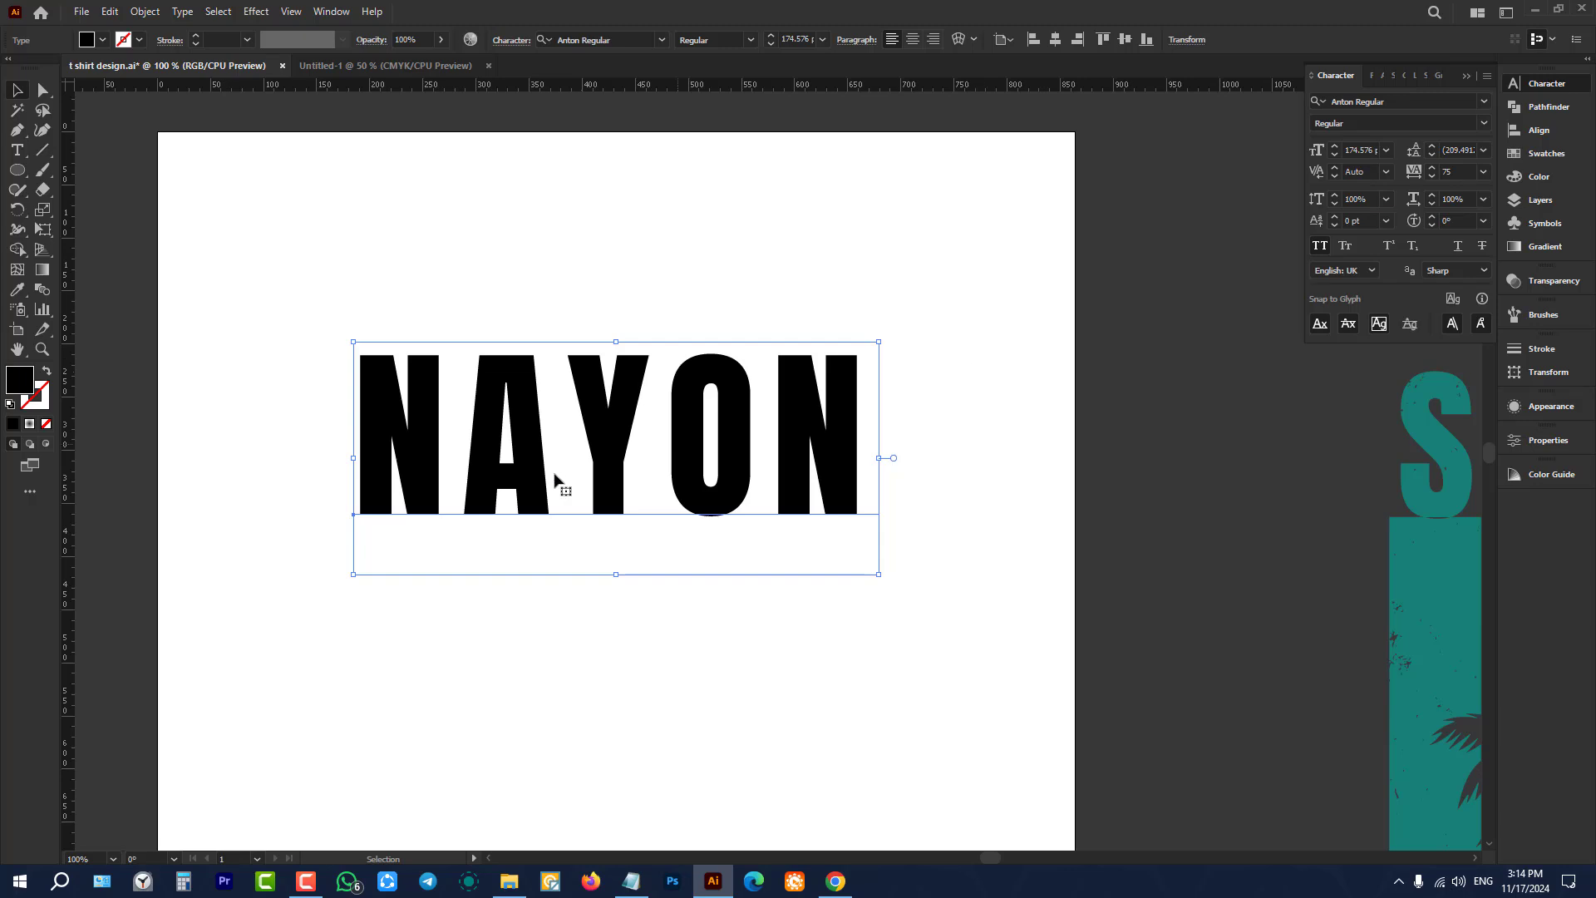
Step: Convert the name text to outlines and centre the outlined lettering horizontally on the artboard
right_click(657, 403)
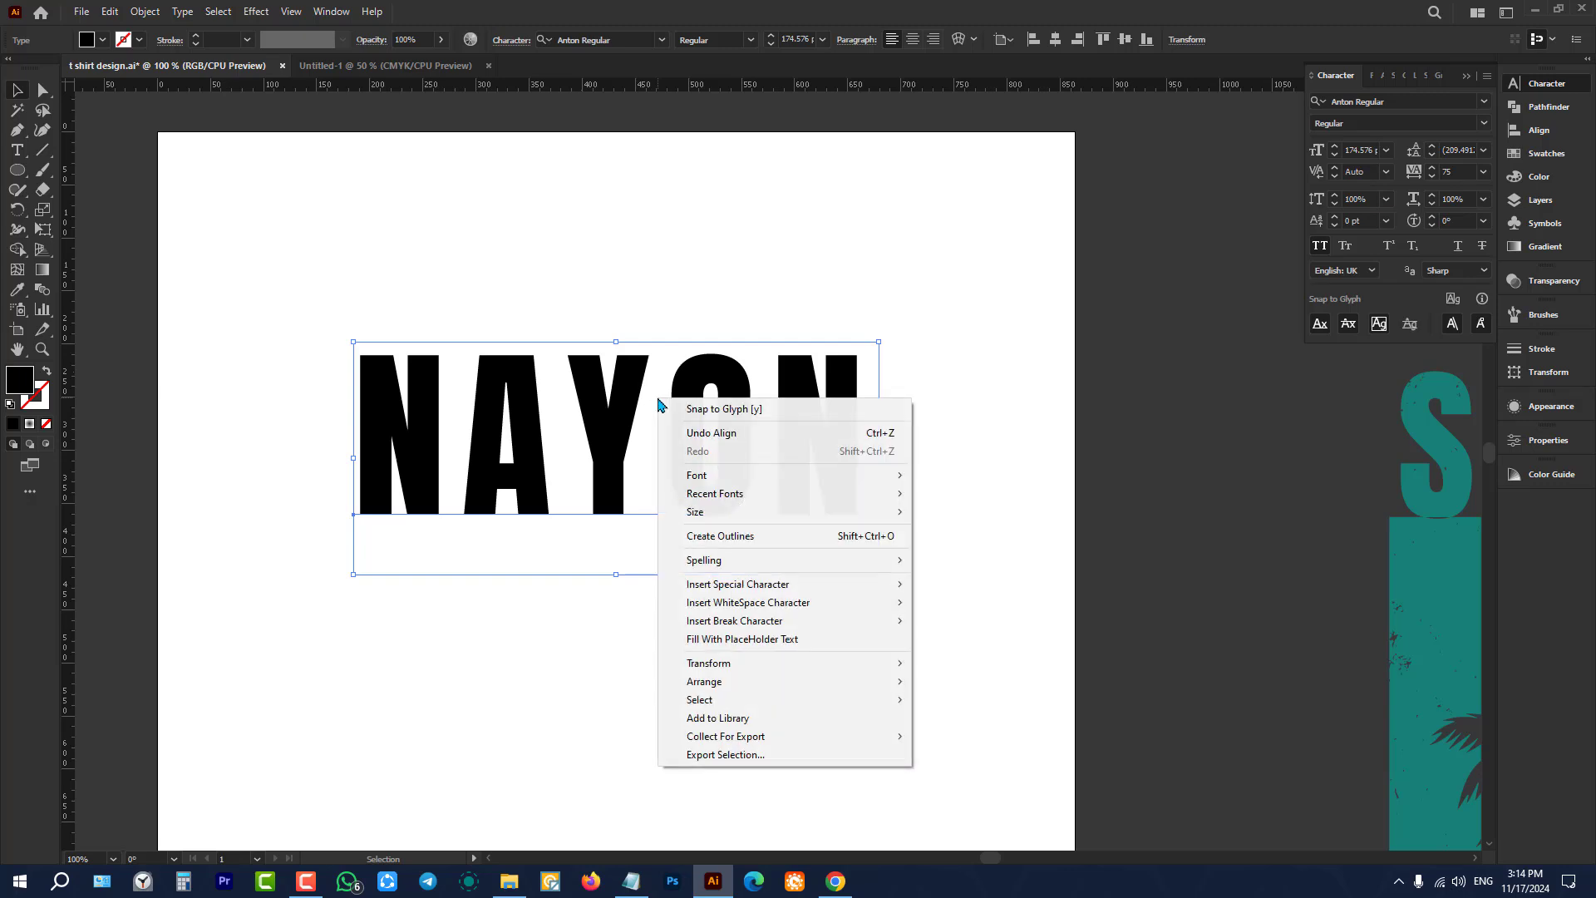
click(735, 539)
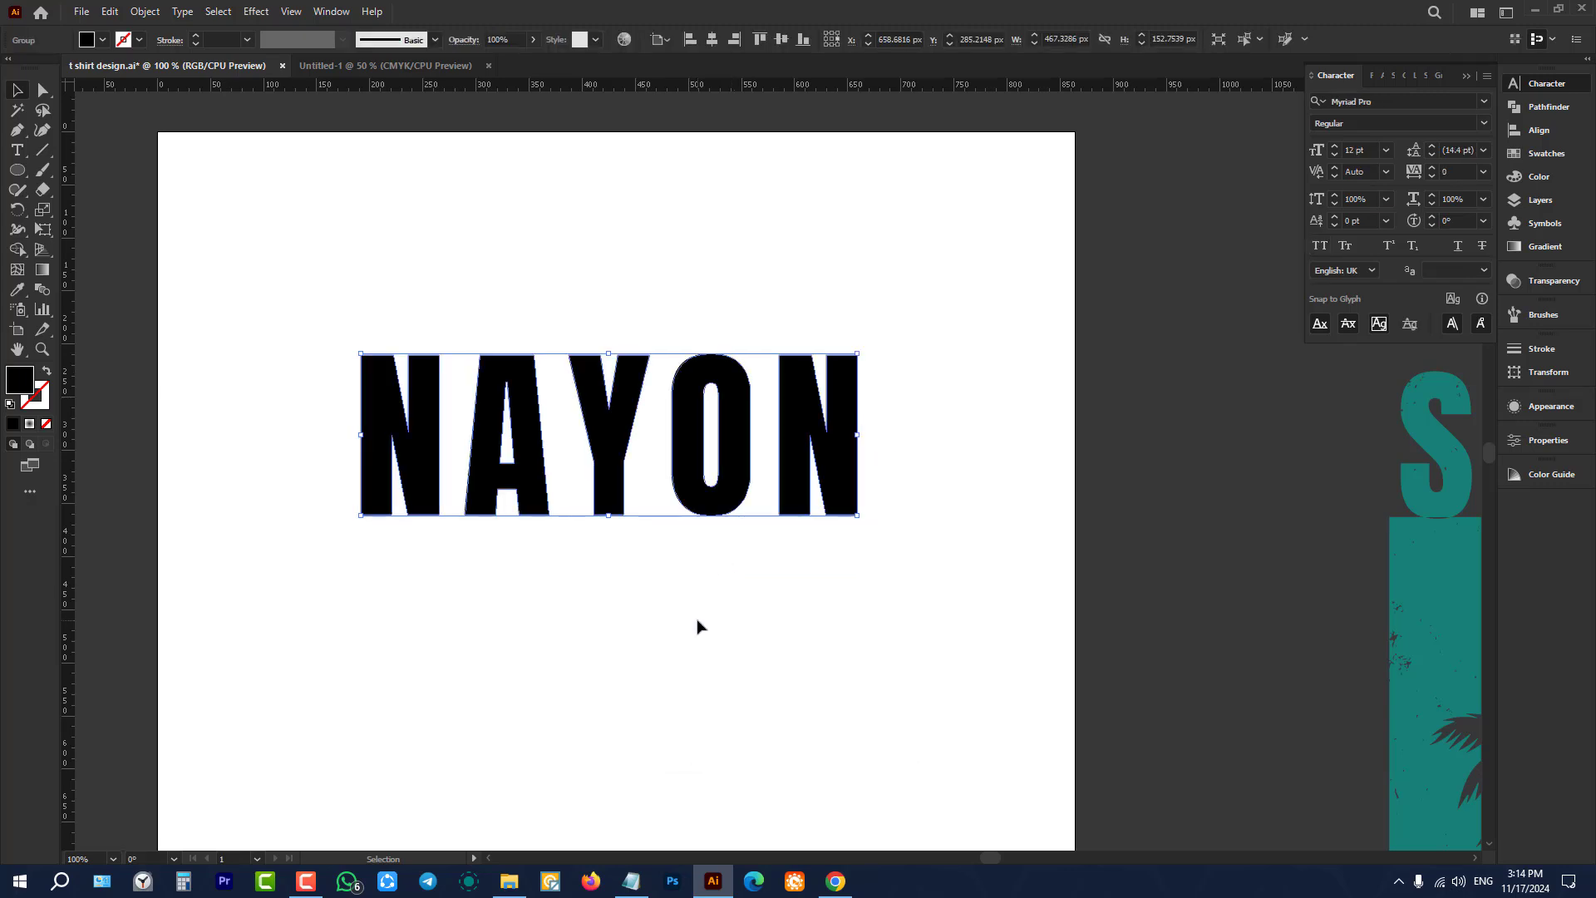
click(712, 38)
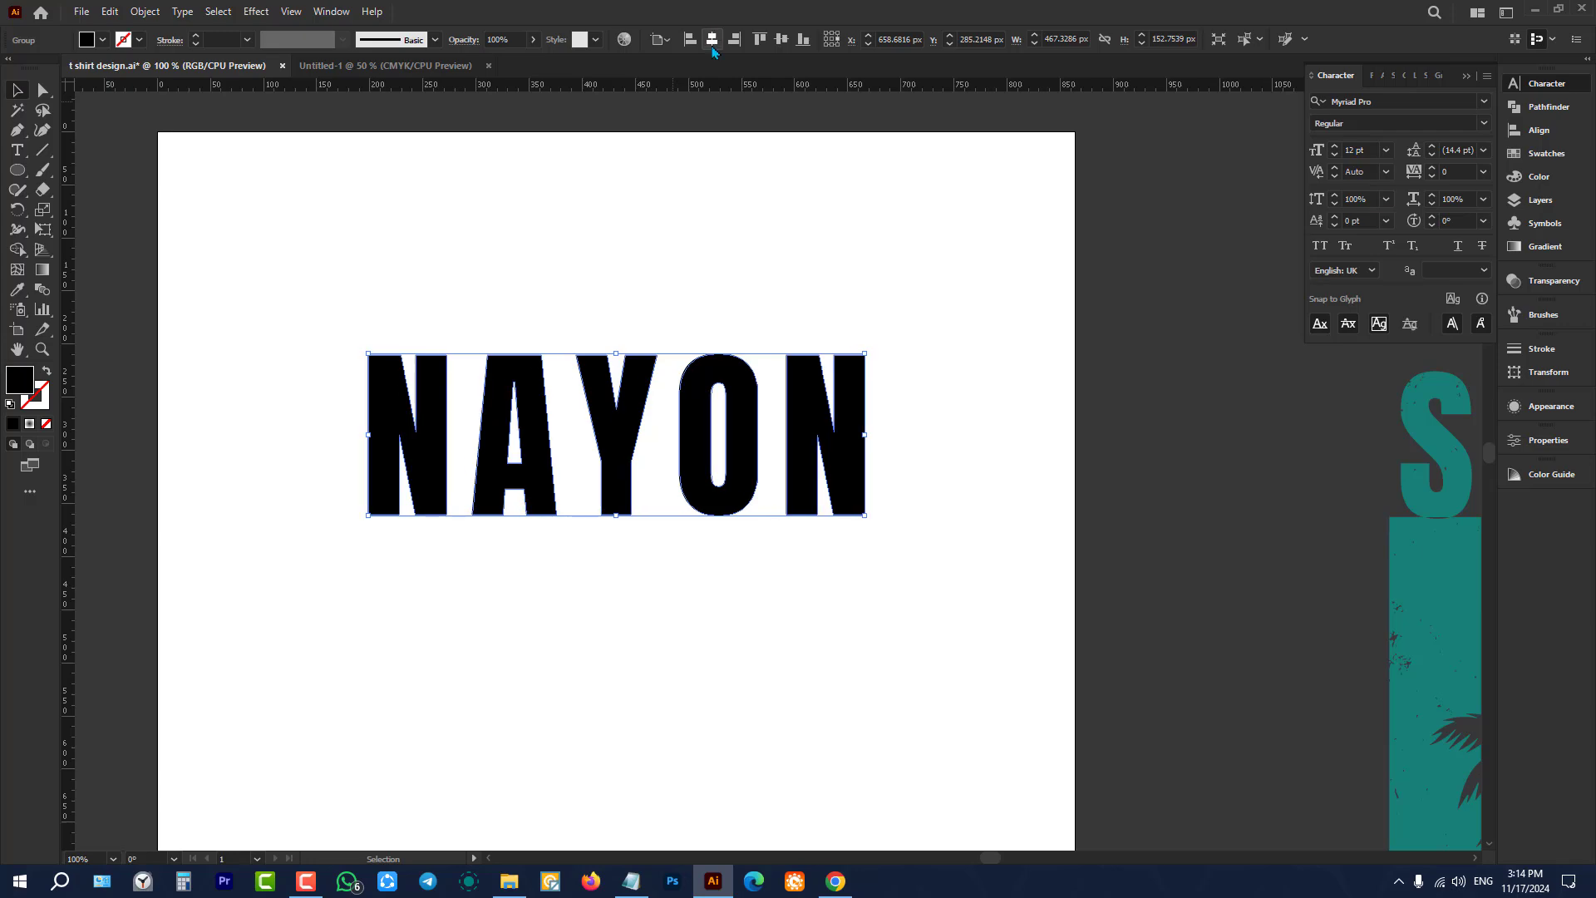
click(707, 177)
Step: Draw a black rectangle about 91 by 28 px just beneath the first letter of the name, slightly wider than the letter
scroll(708, 177, down, 2)
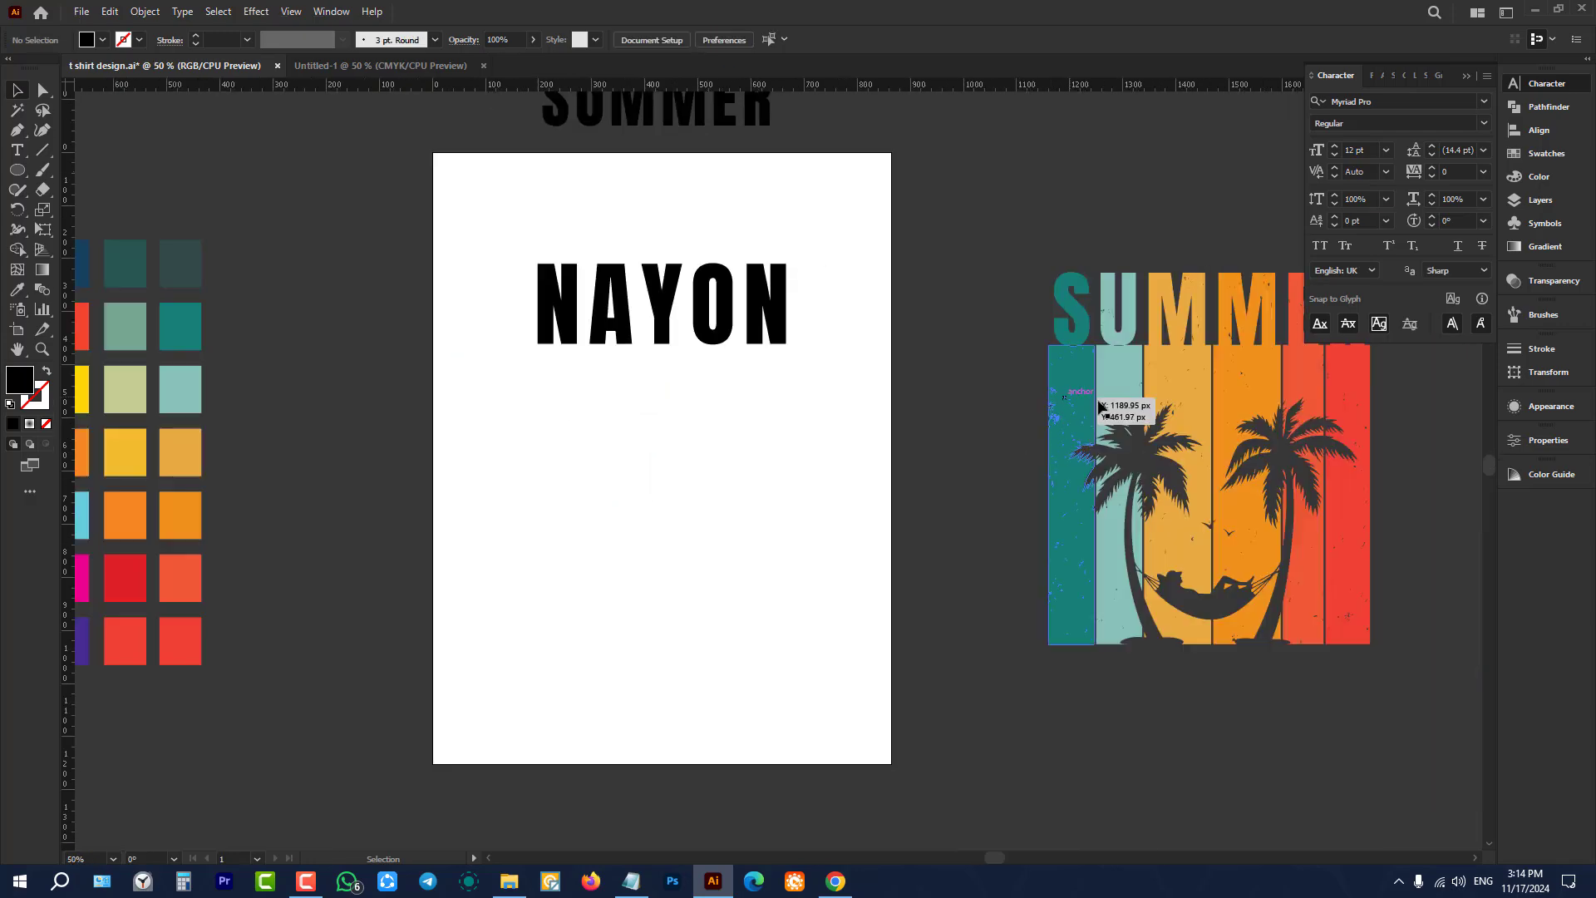
scroll(1106, 411, up, 2)
scroll(1127, 395, down, 2)
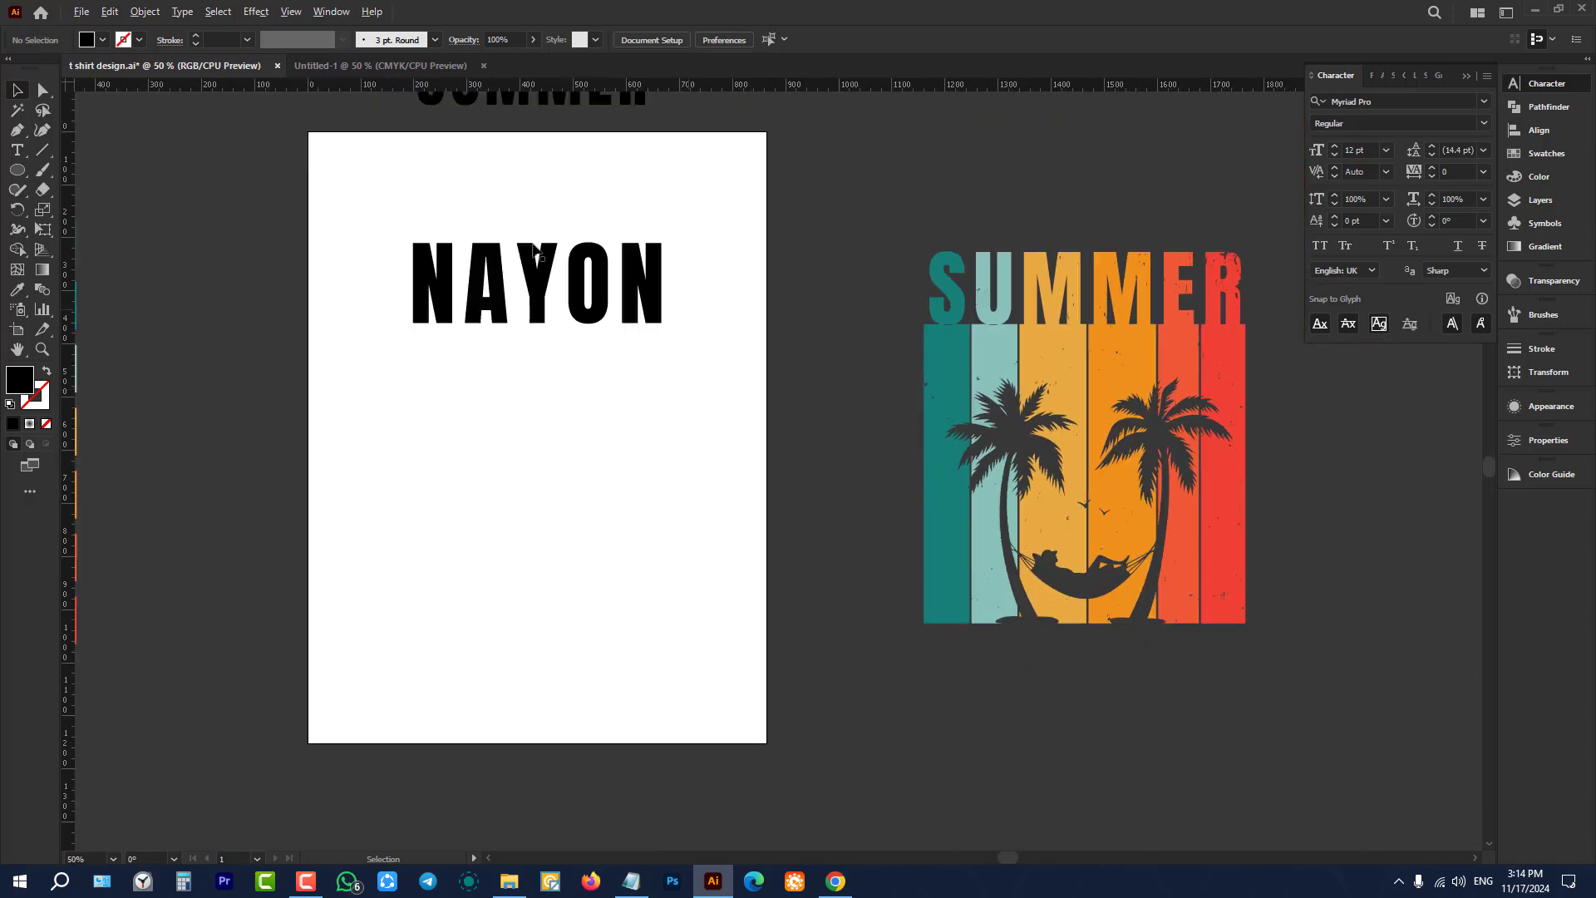
scroll(391, 186, up, 2)
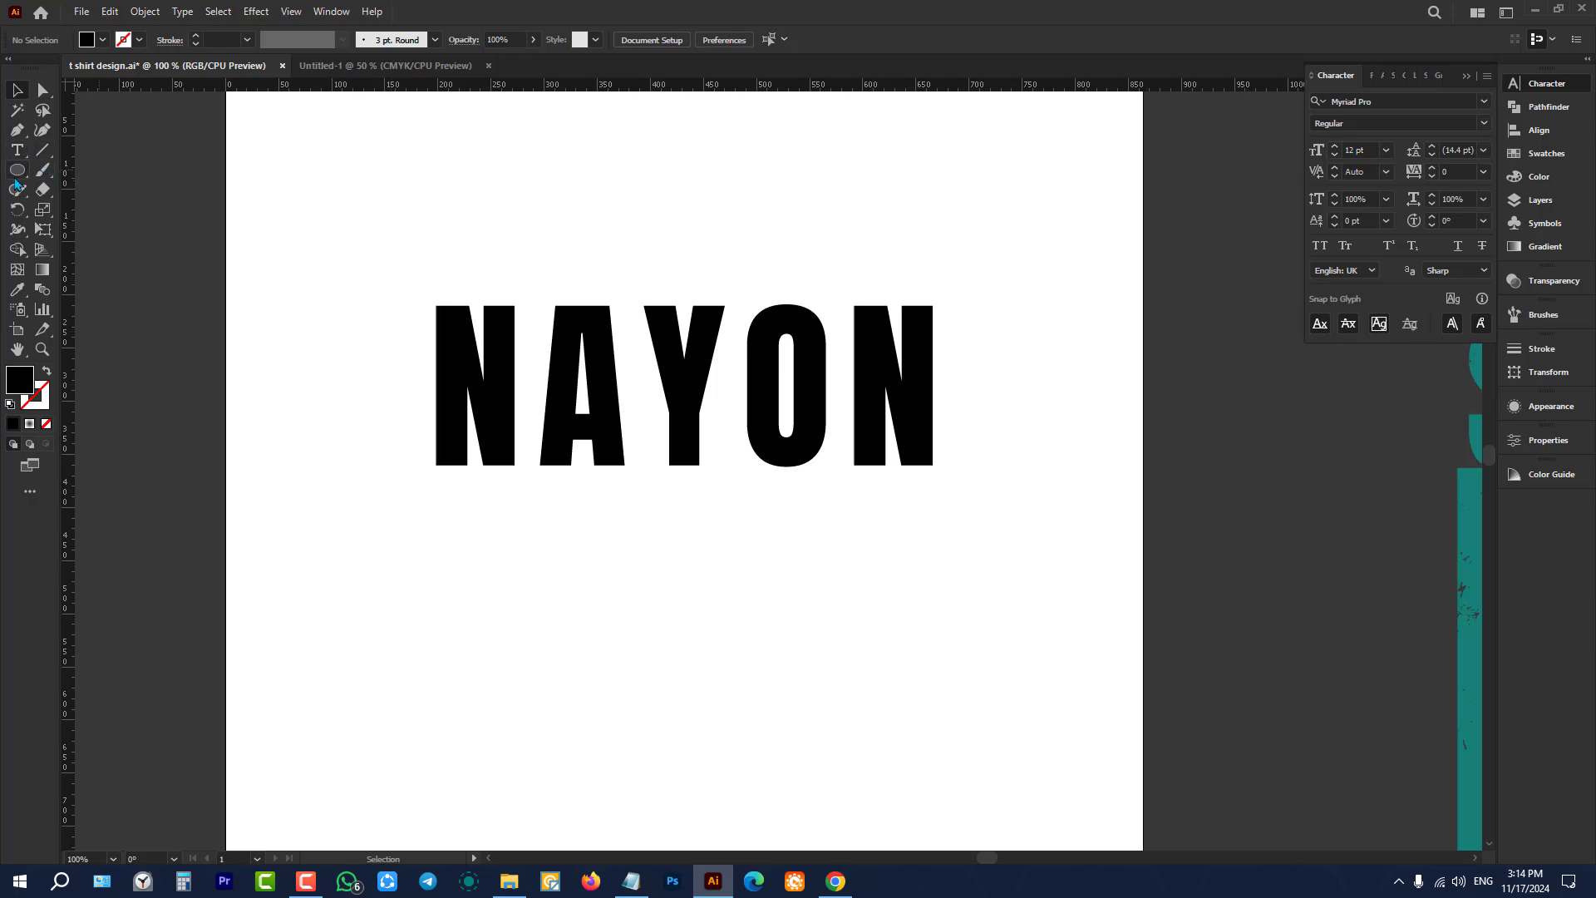
drag(23, 165, 83, 171)
scroll(402, 504, up, 2)
scroll(433, 477, up, 1)
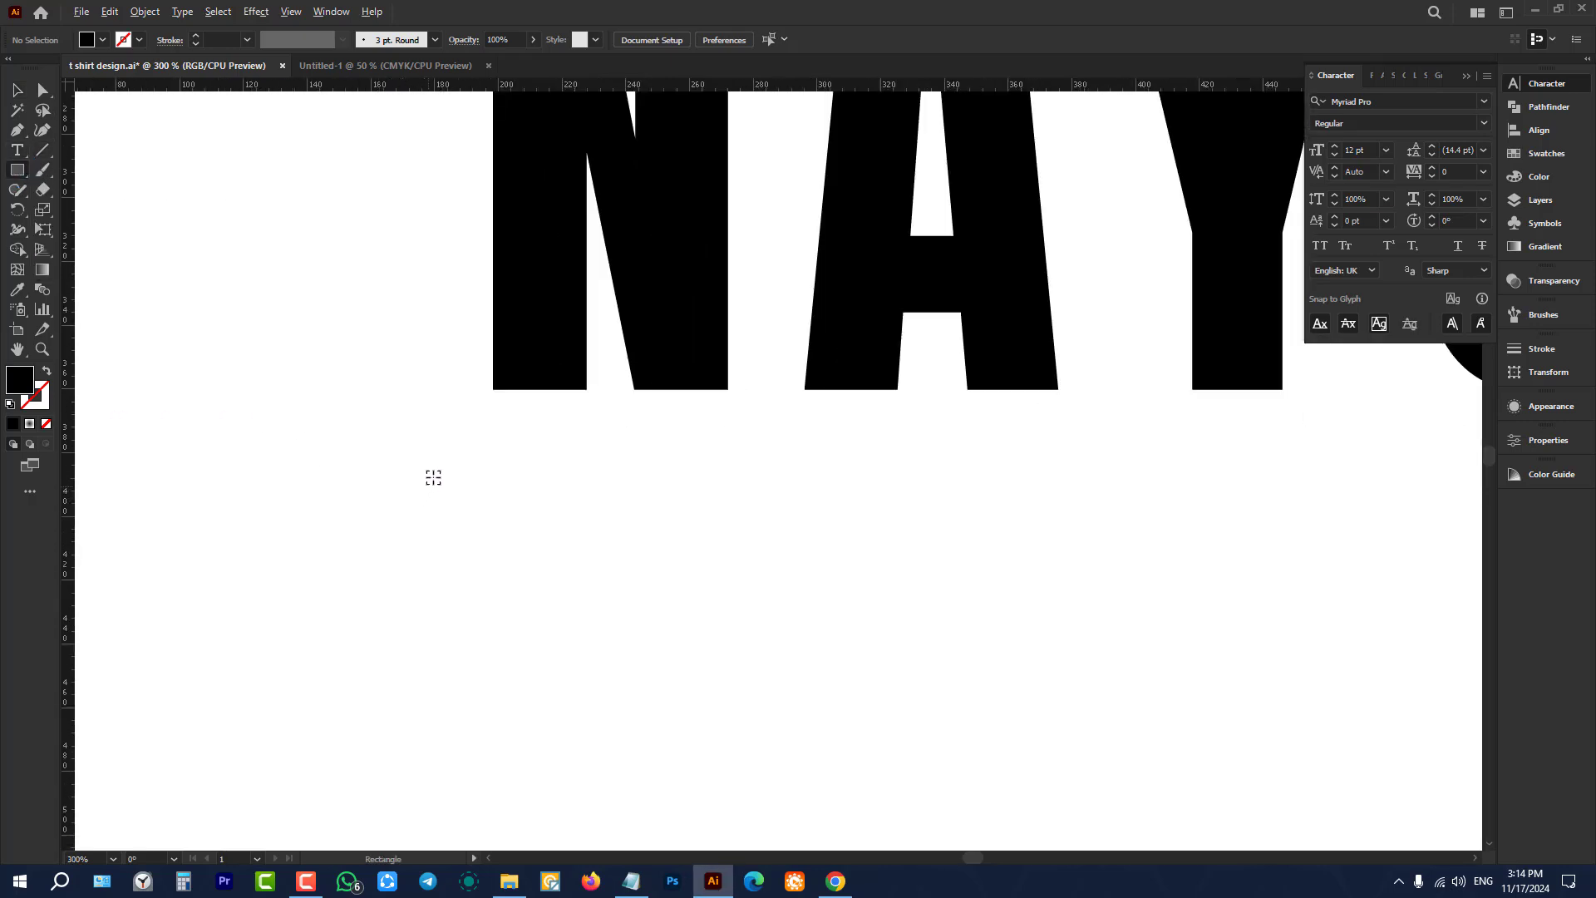
drag(469, 396, 759, 484)
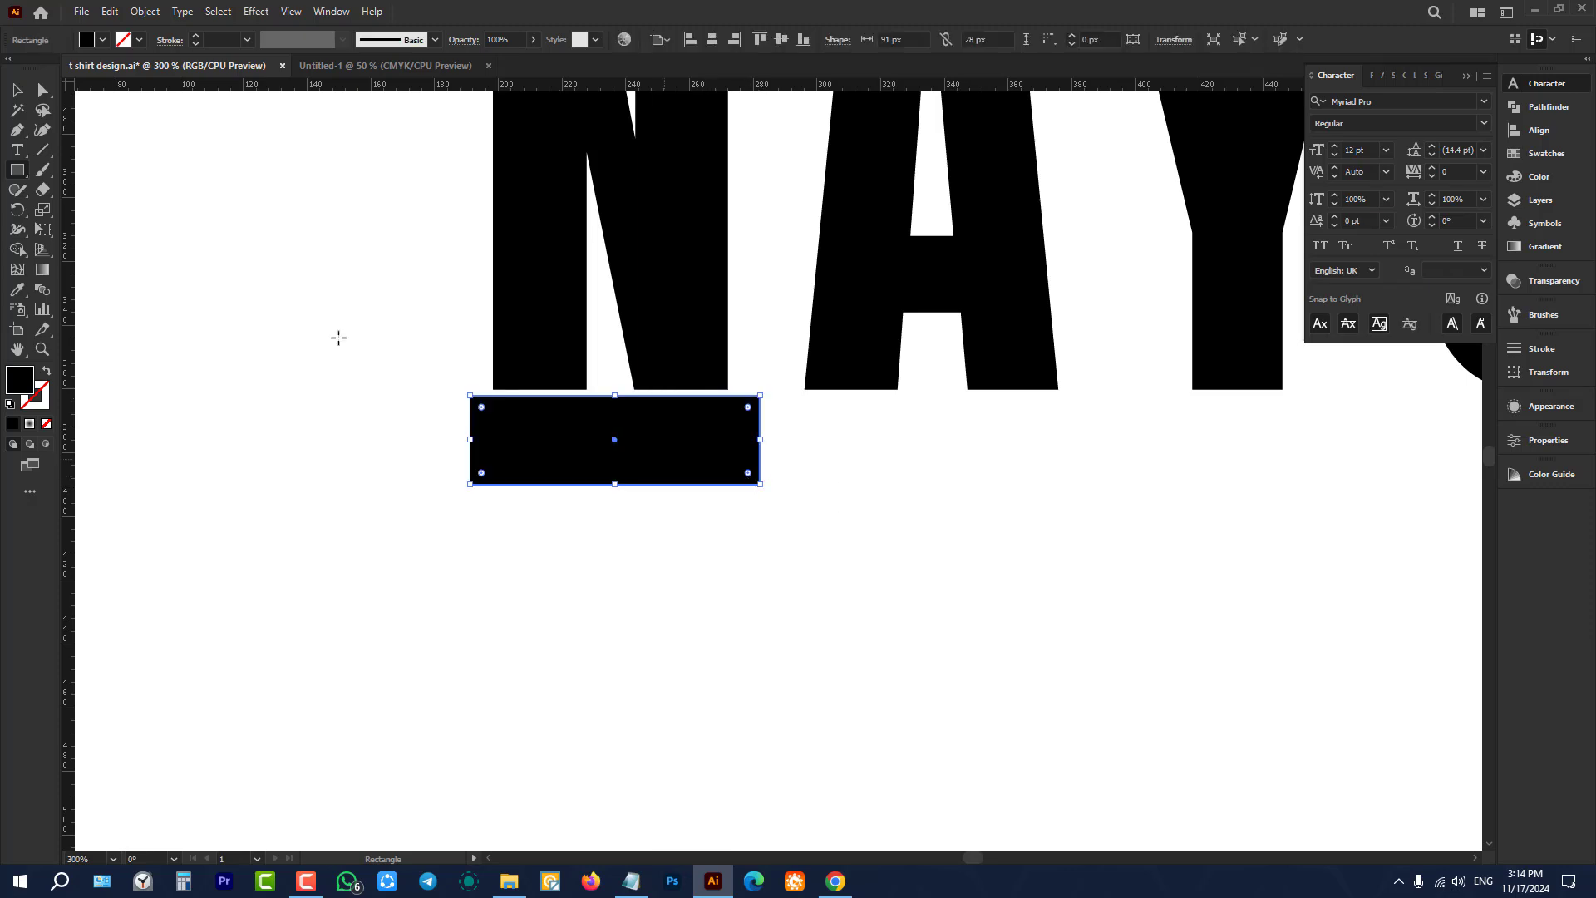
click(12, 89)
click(199, 318)
Step: Copy the black rectangle beneath each of the other four letters, keeping all the bars in one row
scroll(265, 488, down, 2)
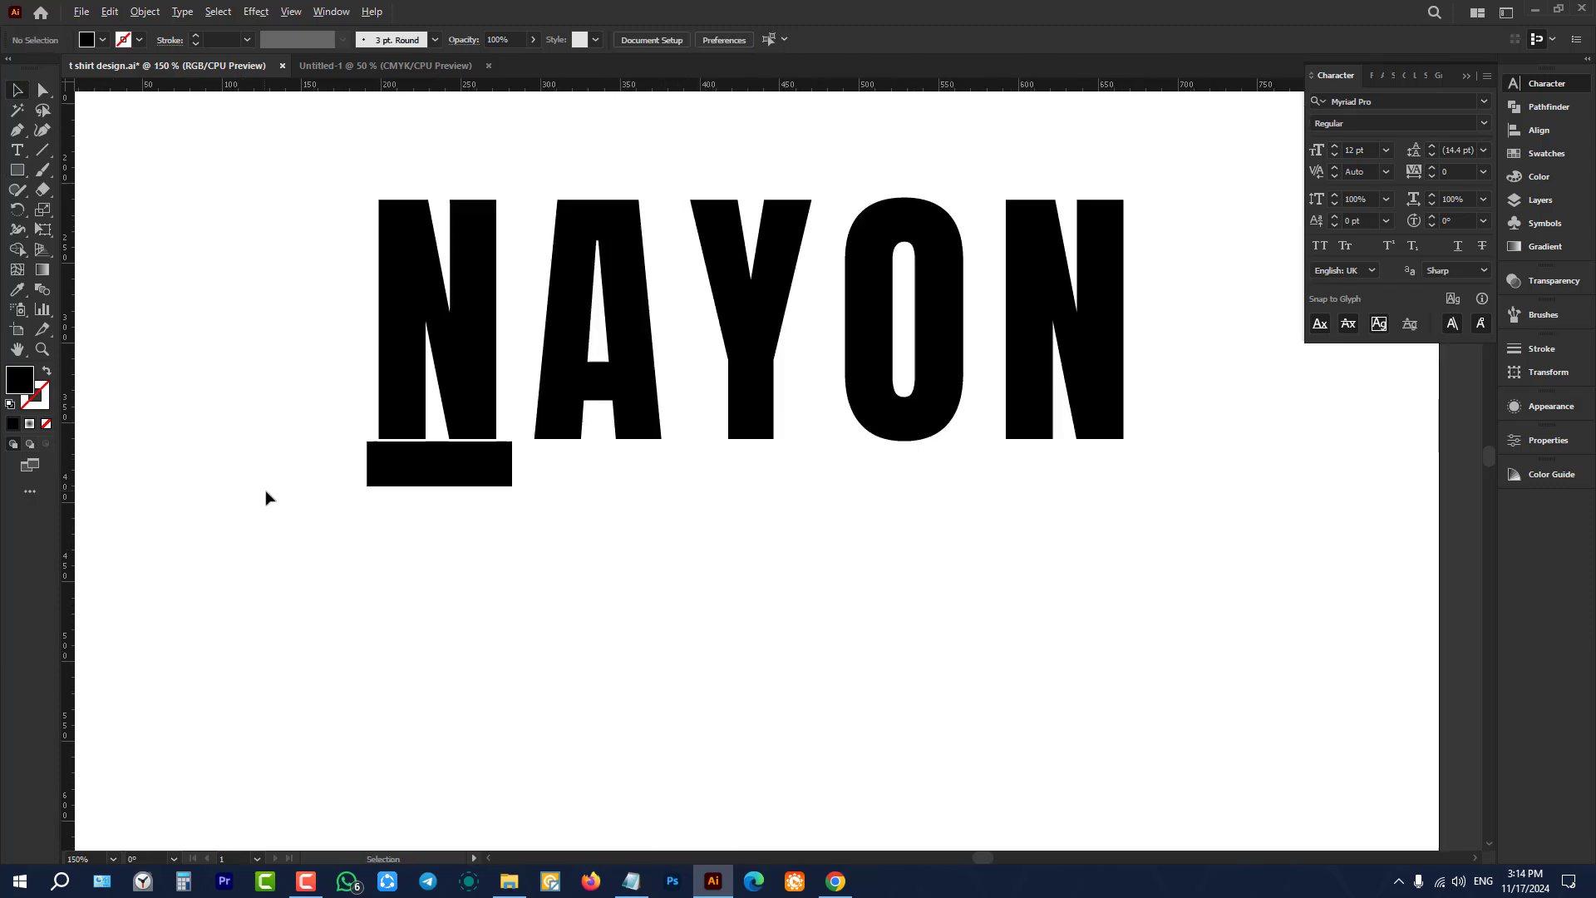
scroll(664, 464, up, 2)
drag(287, 472, 603, 488)
scroll(570, 559, down, 4)
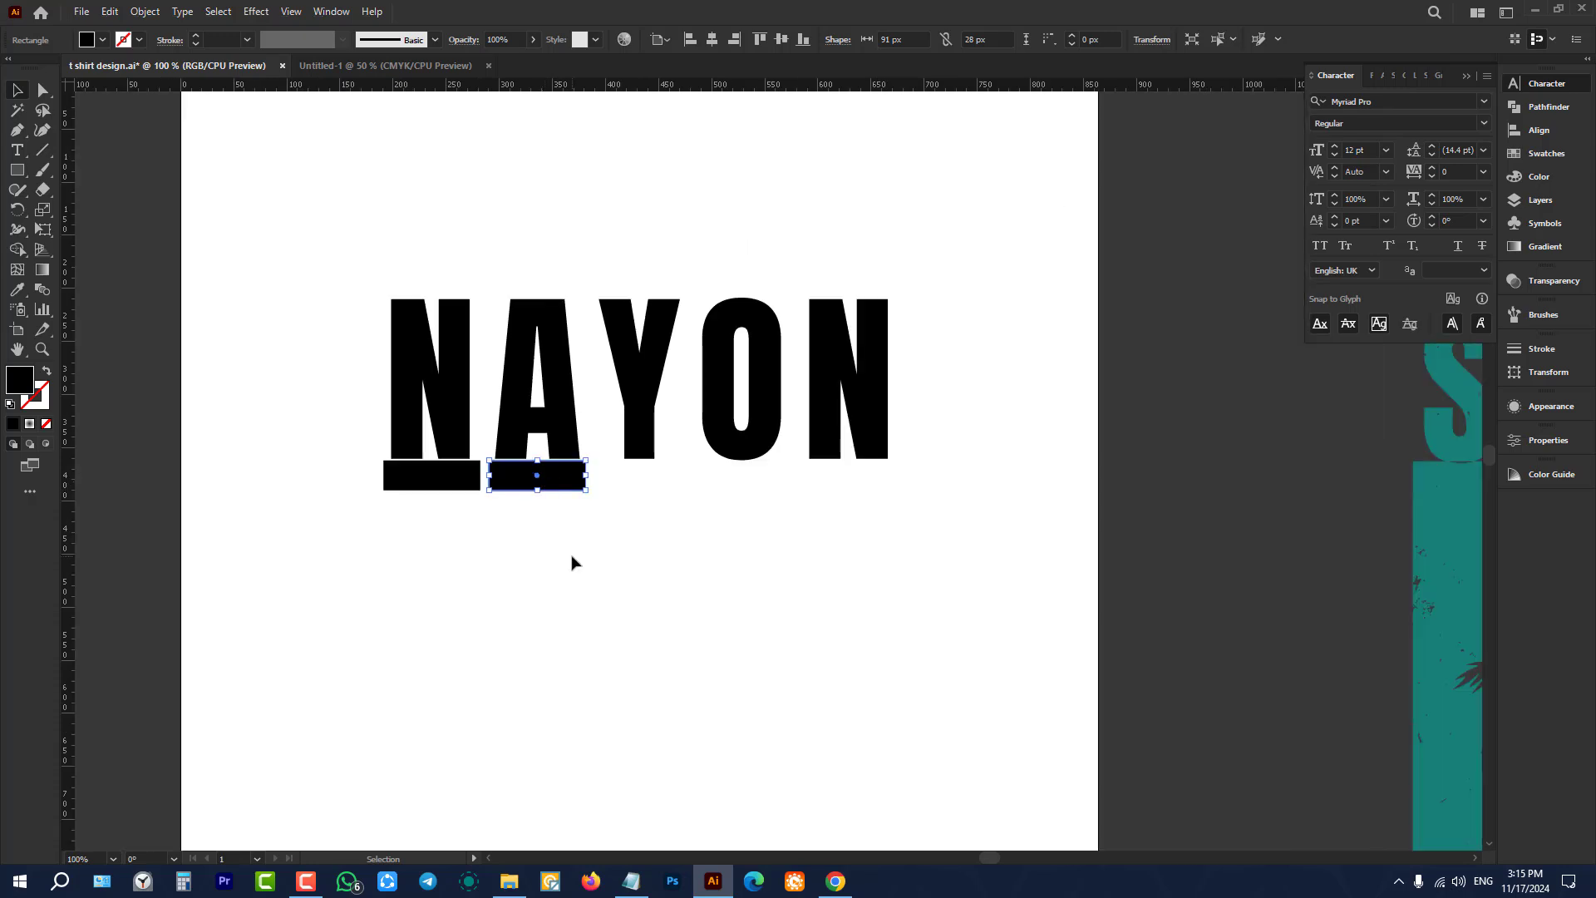
scroll(696, 484, up, 3)
click(696, 484)
scroll(696, 483, up, 1)
drag(376, 475, 1015, 473)
click(848, 581)
scroll(848, 581, down, 3)
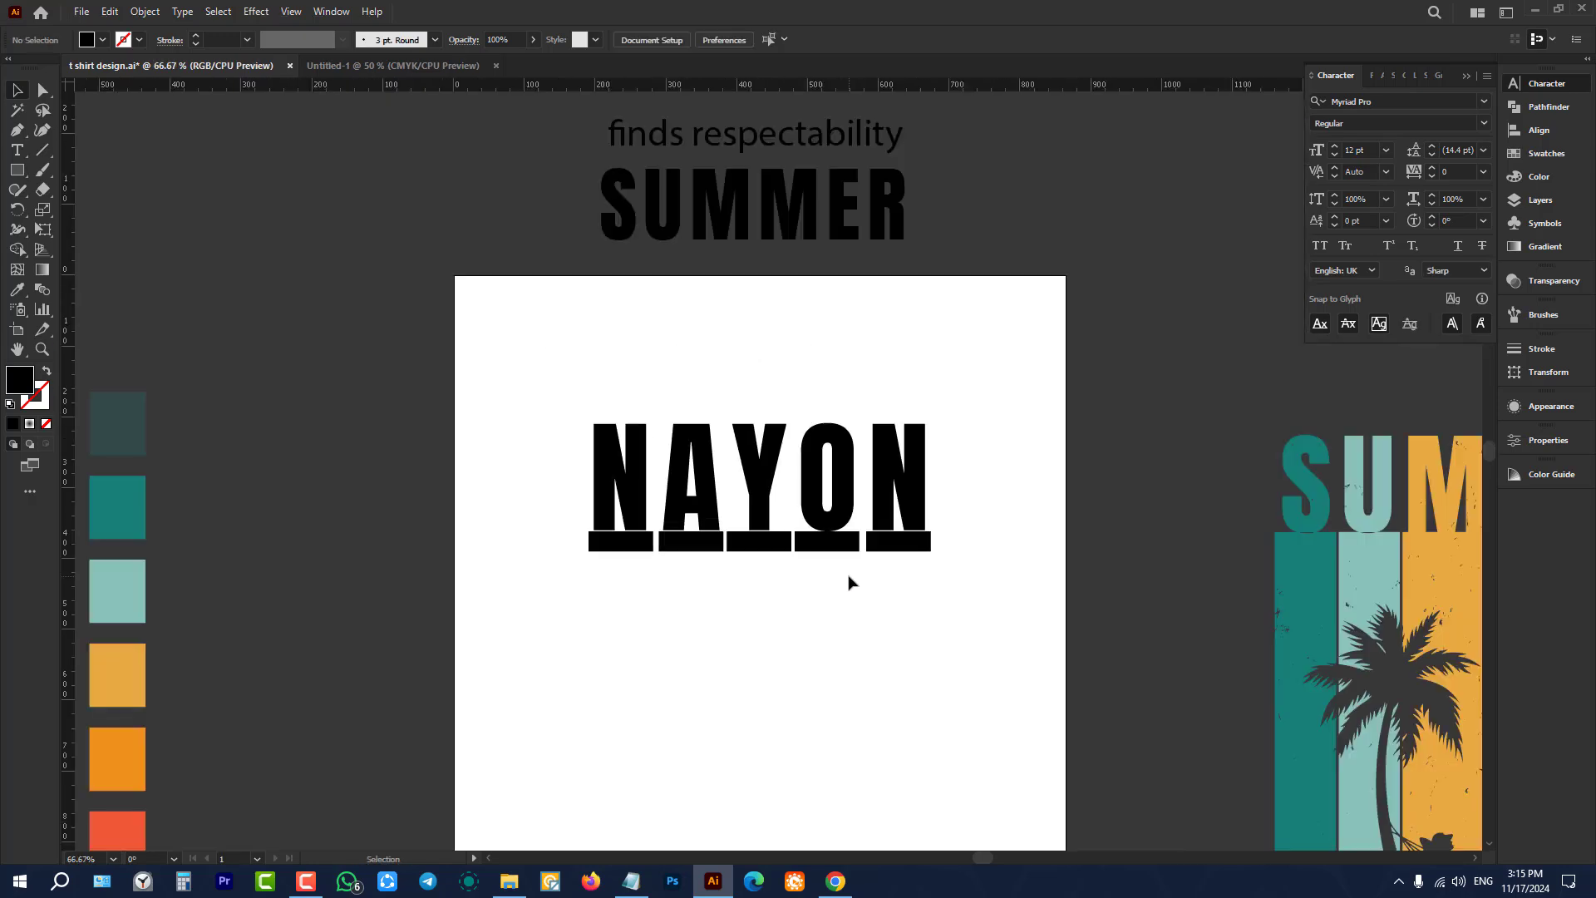
Step: Ungroup the outlined name into separate letters that can be selected one by one
scroll(871, 563, up, 3)
scroll(870, 559, down, 2)
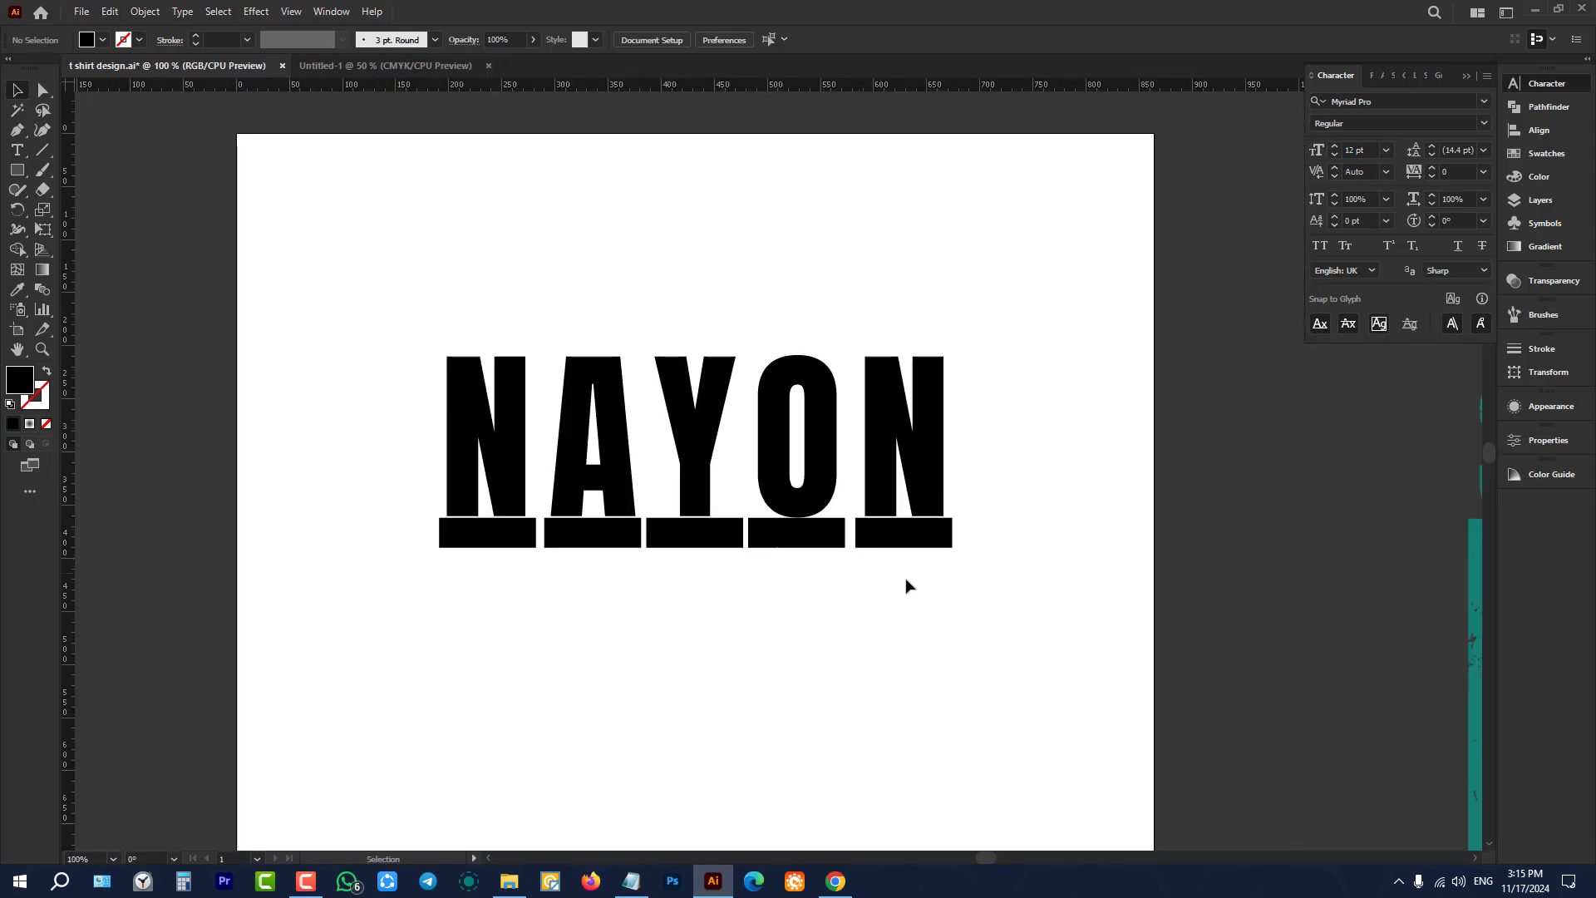
scroll(765, 580, up, 1)
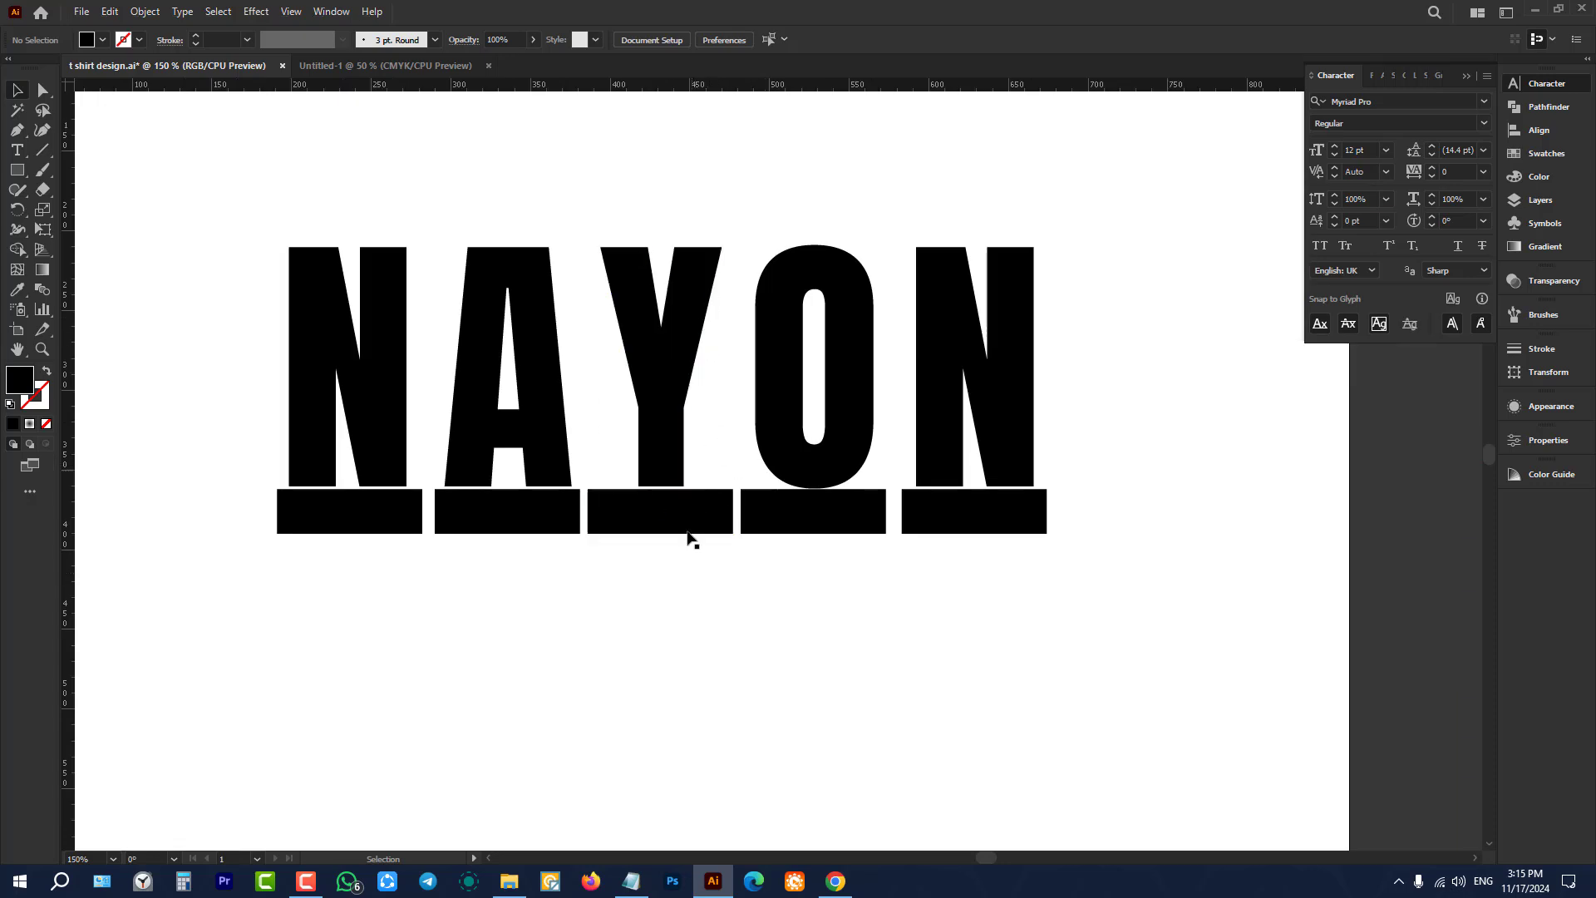
click(665, 410)
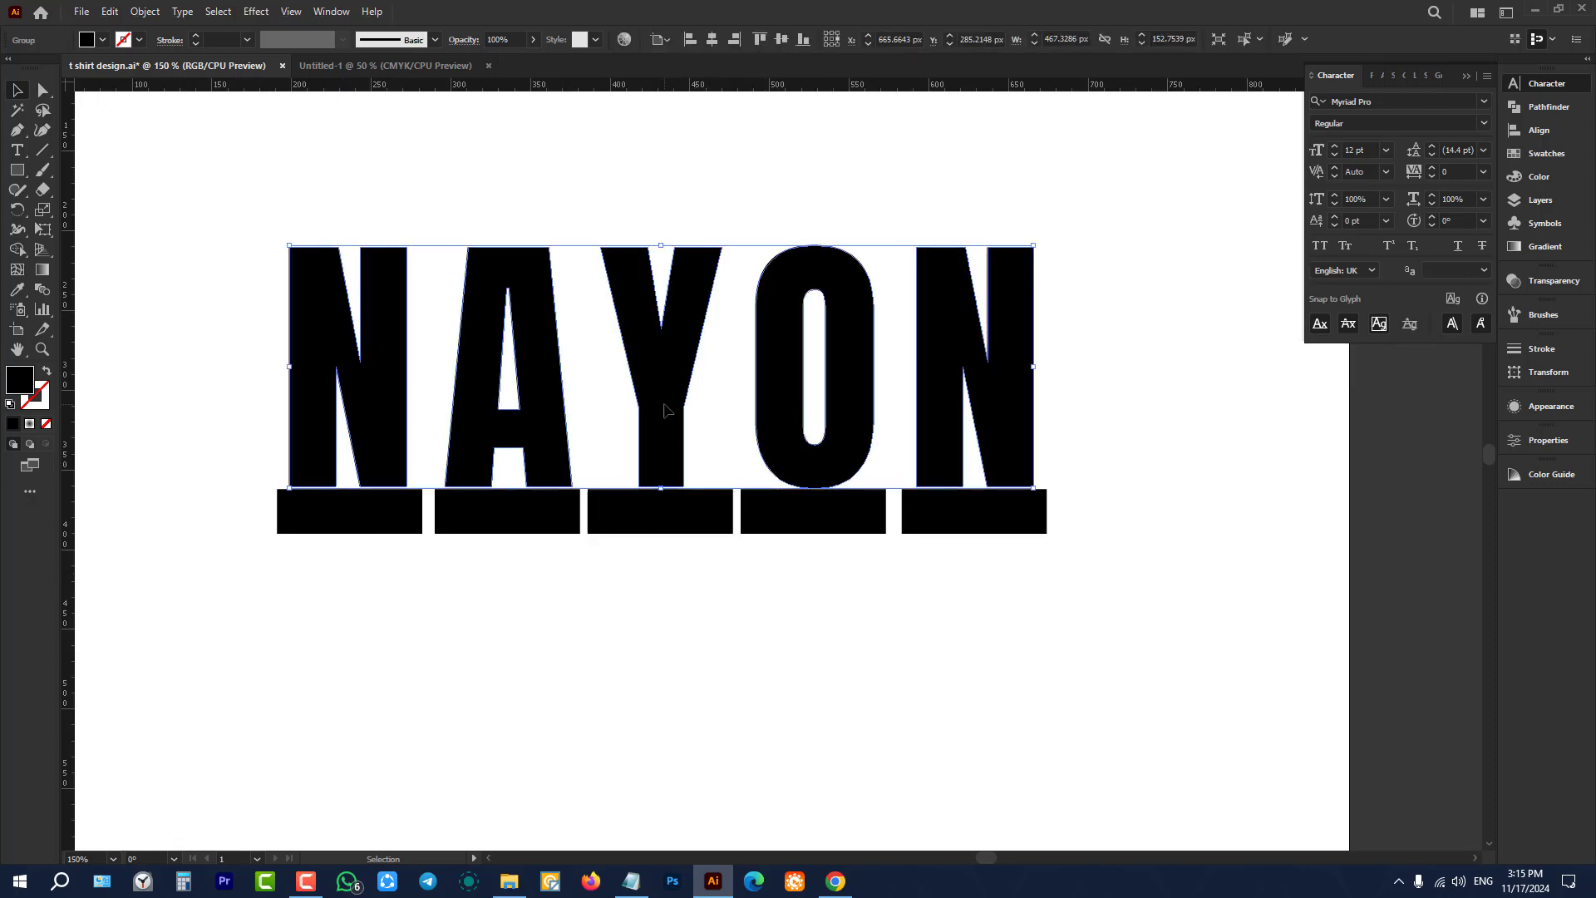
right_click(664, 409)
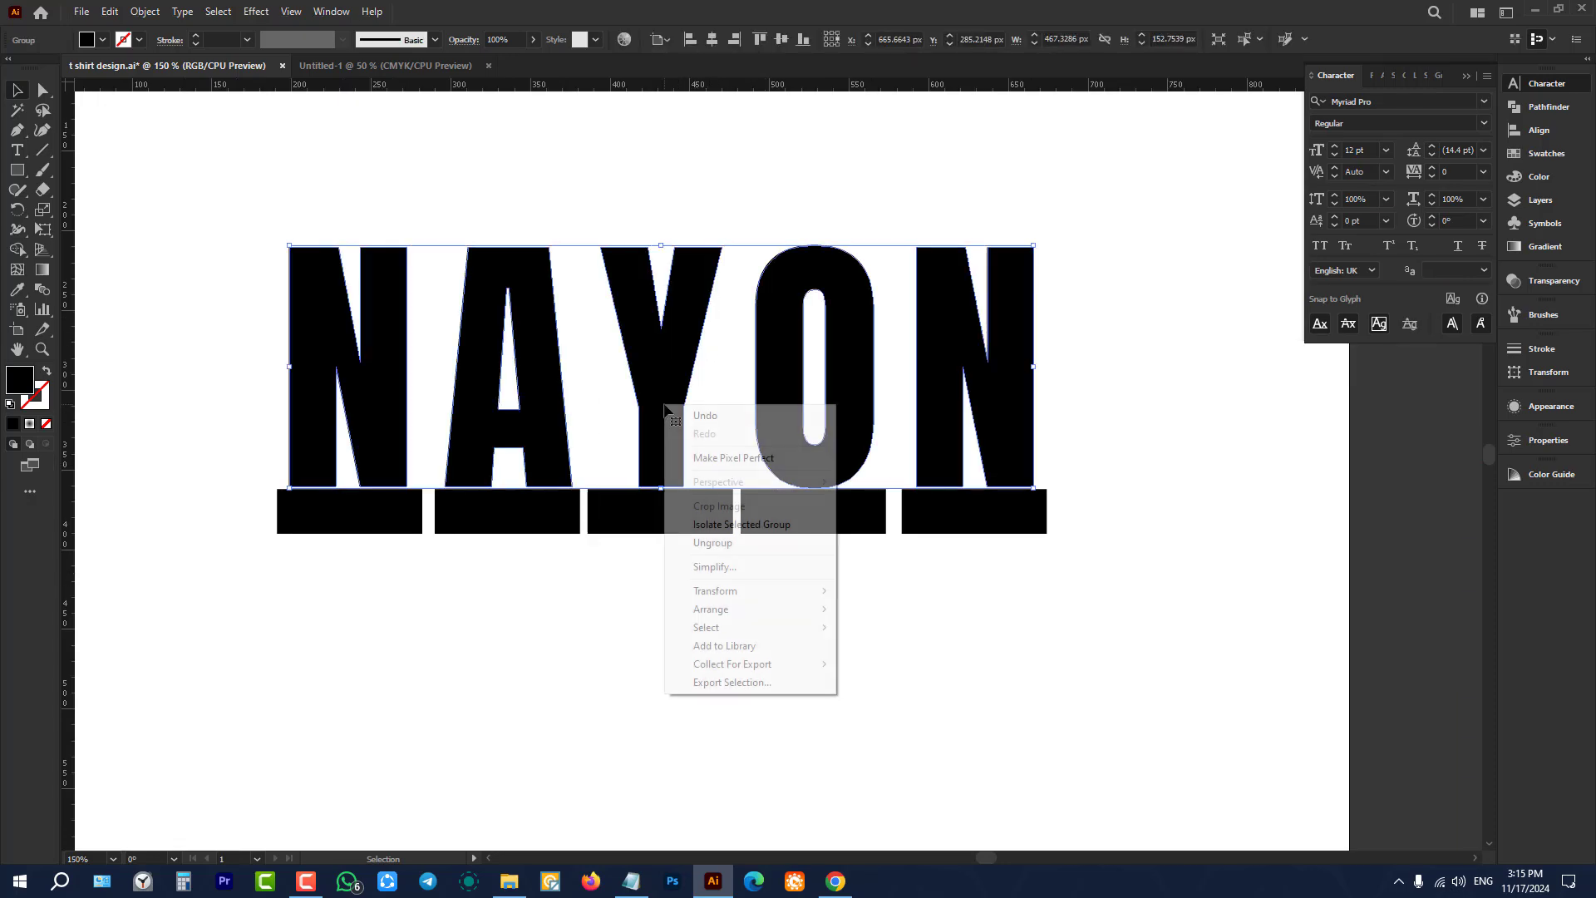
click(727, 543)
click(556, 680)
drag(374, 569, 326, 221)
click(207, 321)
click(306, 299)
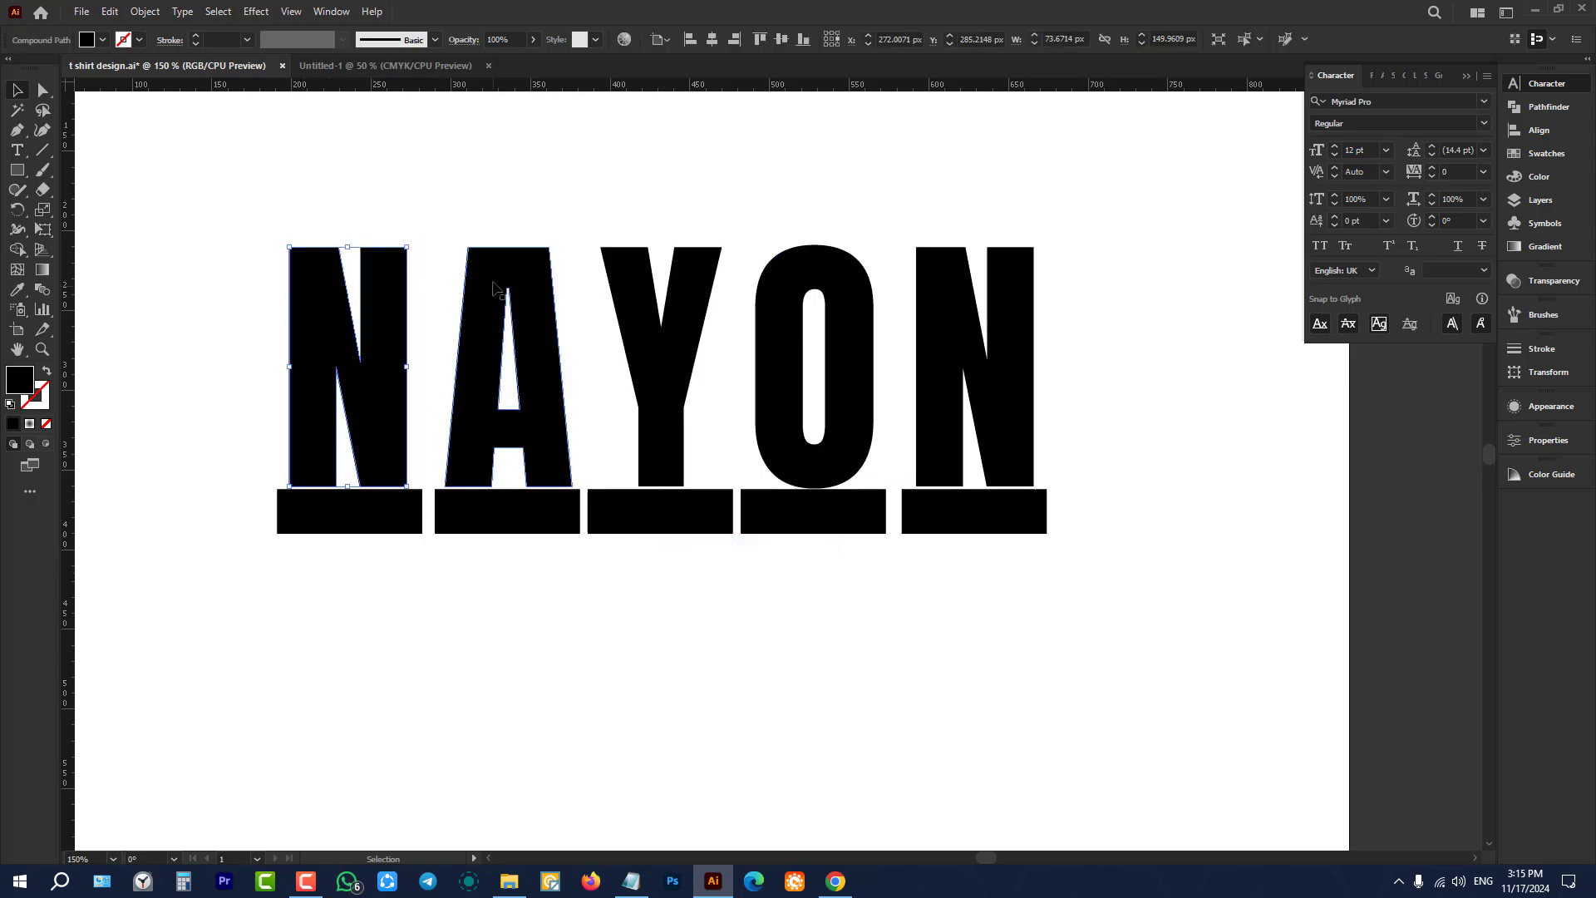
click(496, 292)
Step: Centre the bar beneath the first letter horizontally on that letter, using the letter as the key object
scroll(292, 325, up, 3)
click(297, 305)
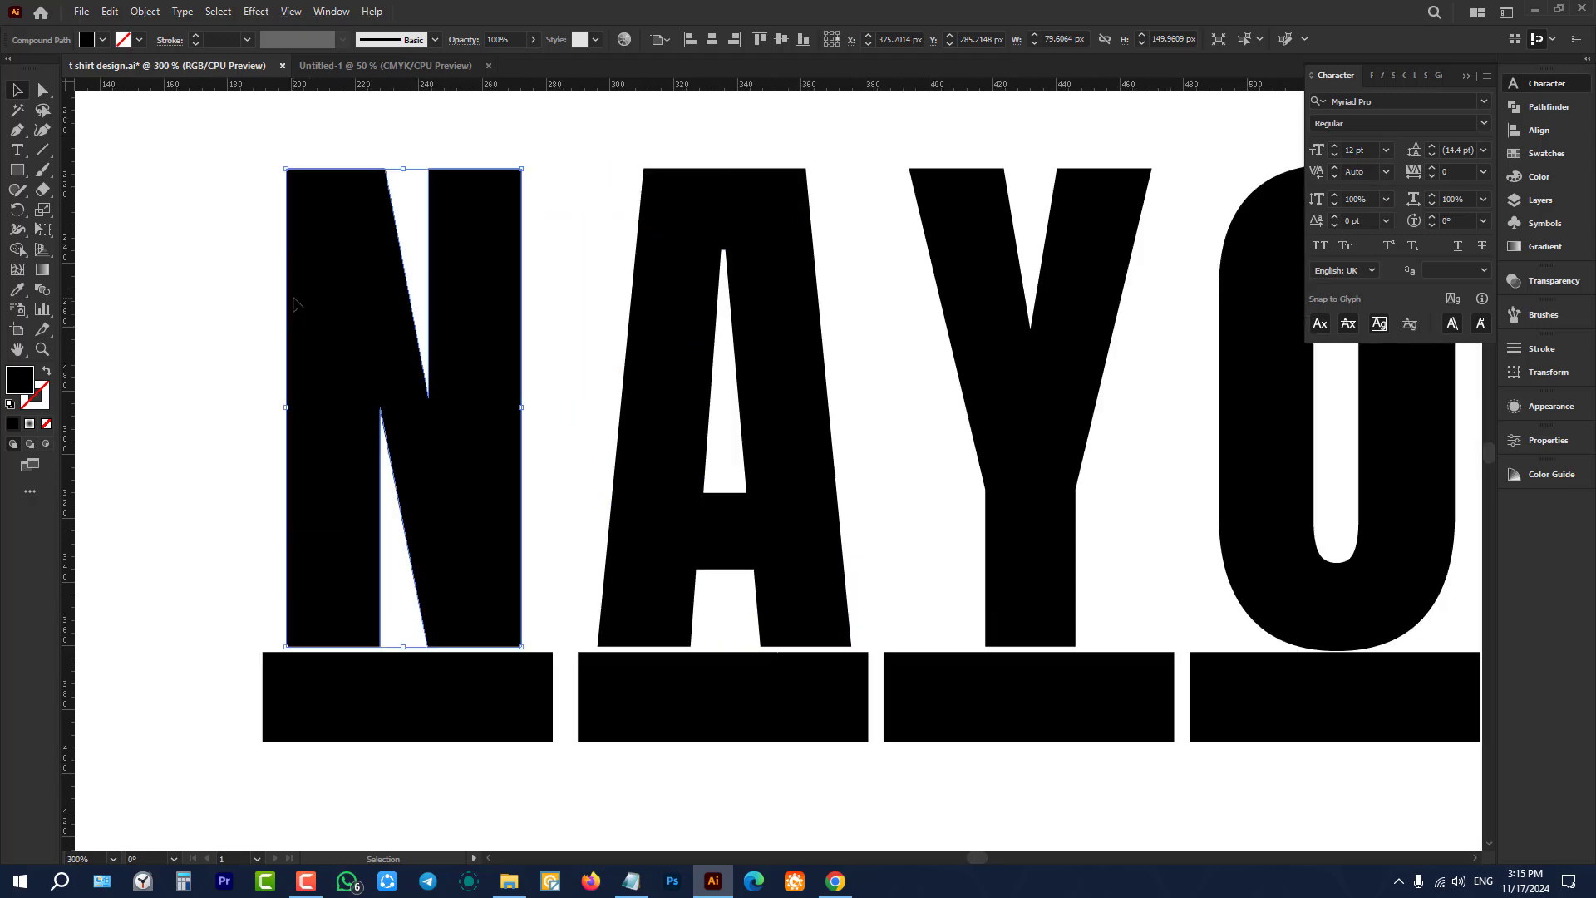
click(184, 278)
click(345, 247)
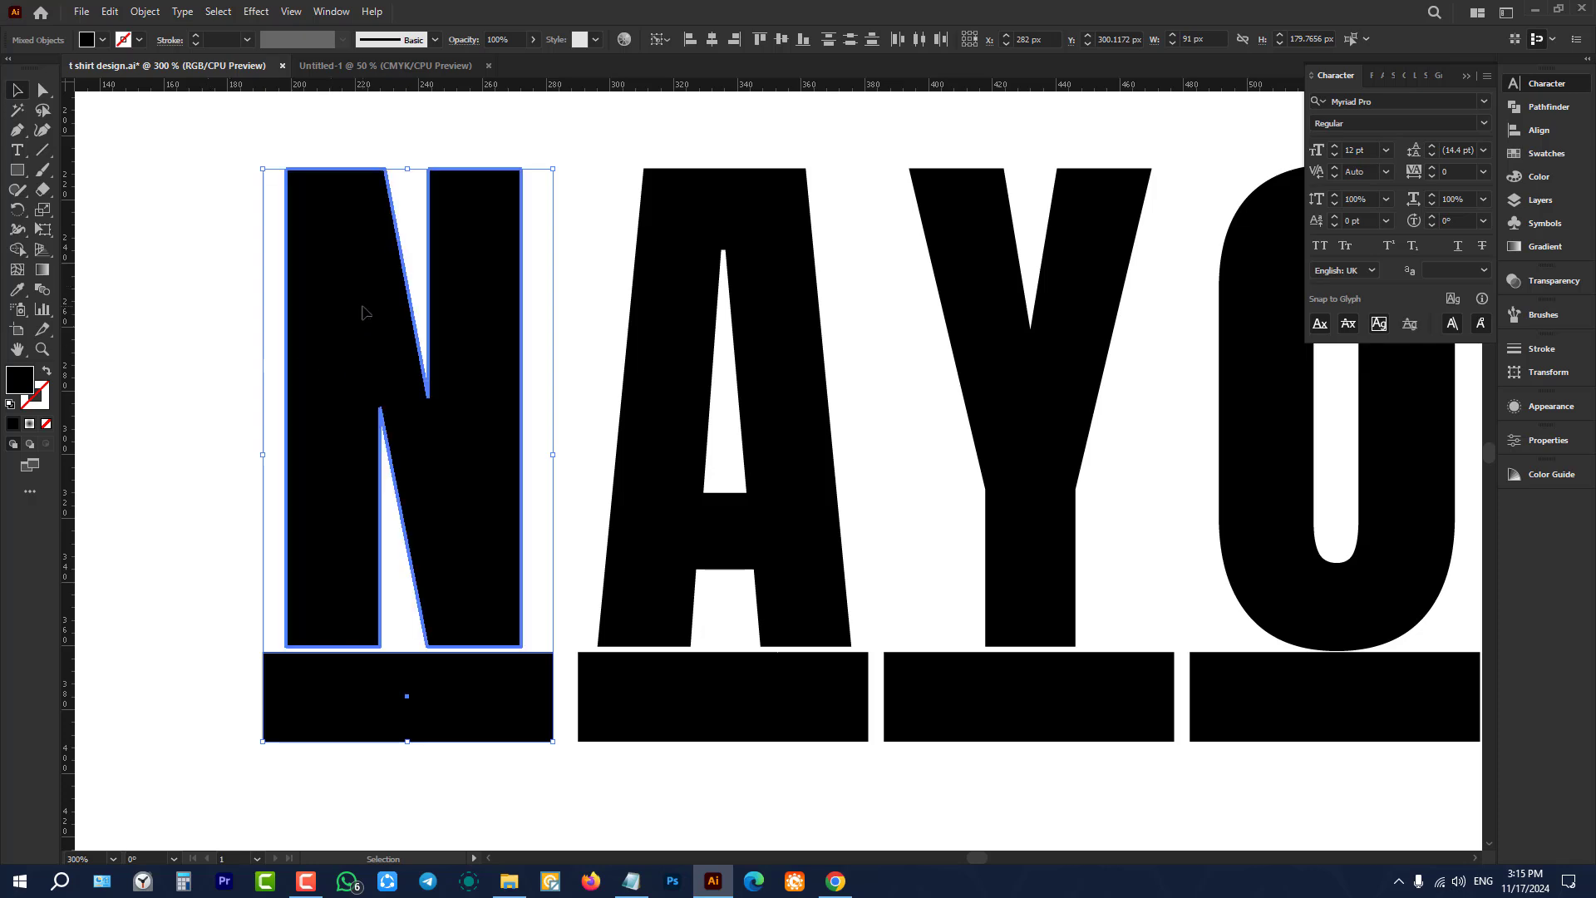
click(713, 46)
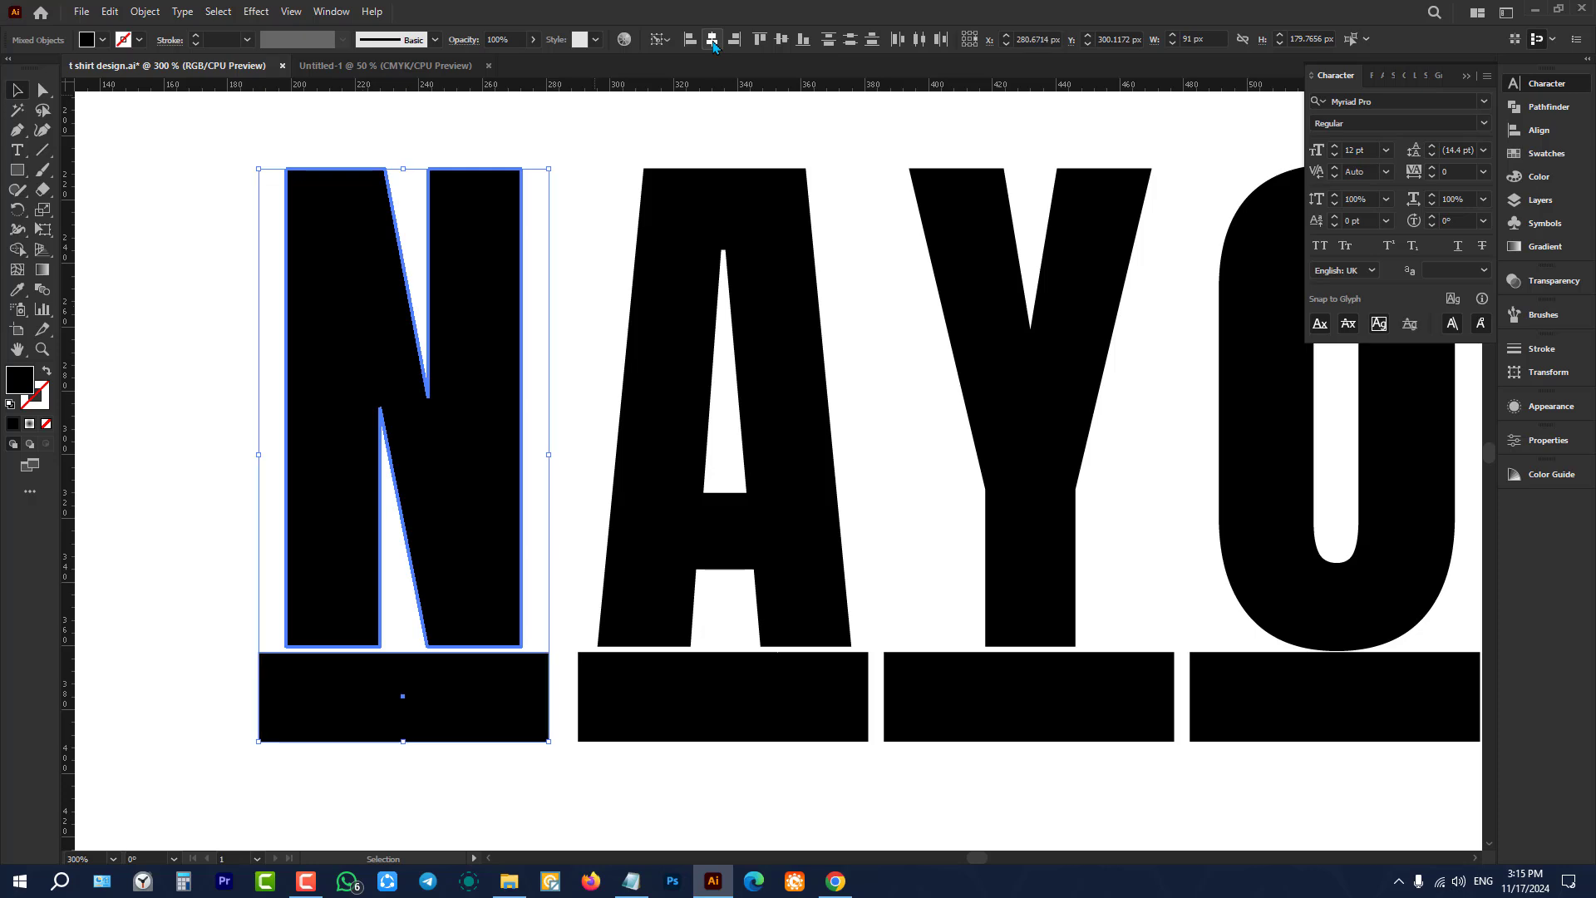
click(214, 355)
Step: Centre the bar beneath the fourth letter horizontally on that letter
scroll(214, 355, down, 2)
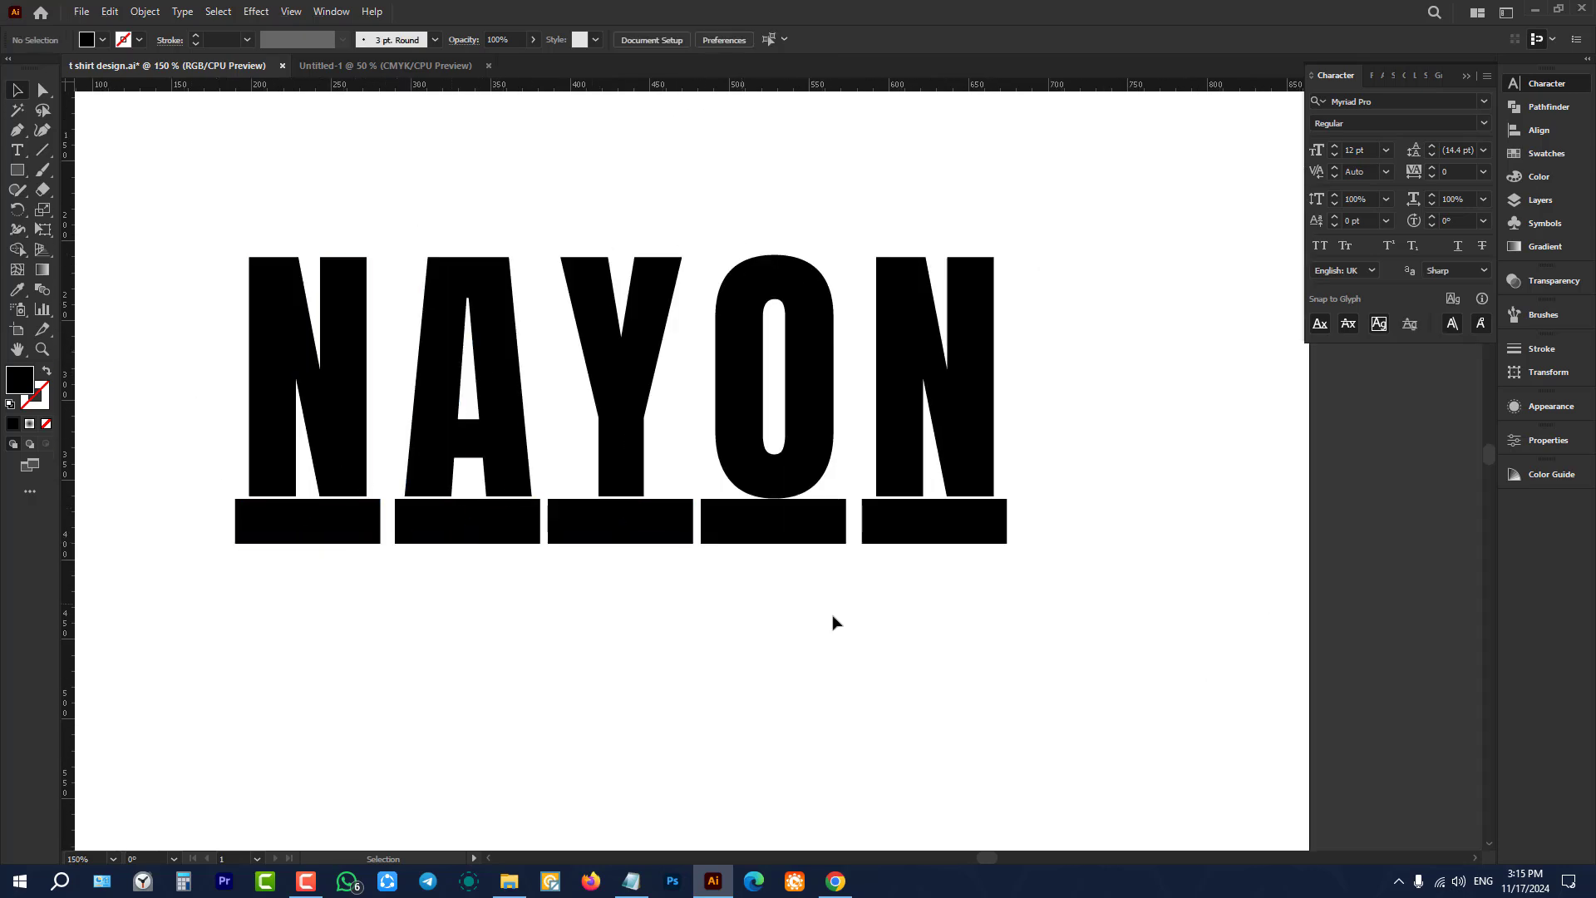
drag(1039, 625, 235, 524)
click(859, 661)
drag(838, 625, 753, 290)
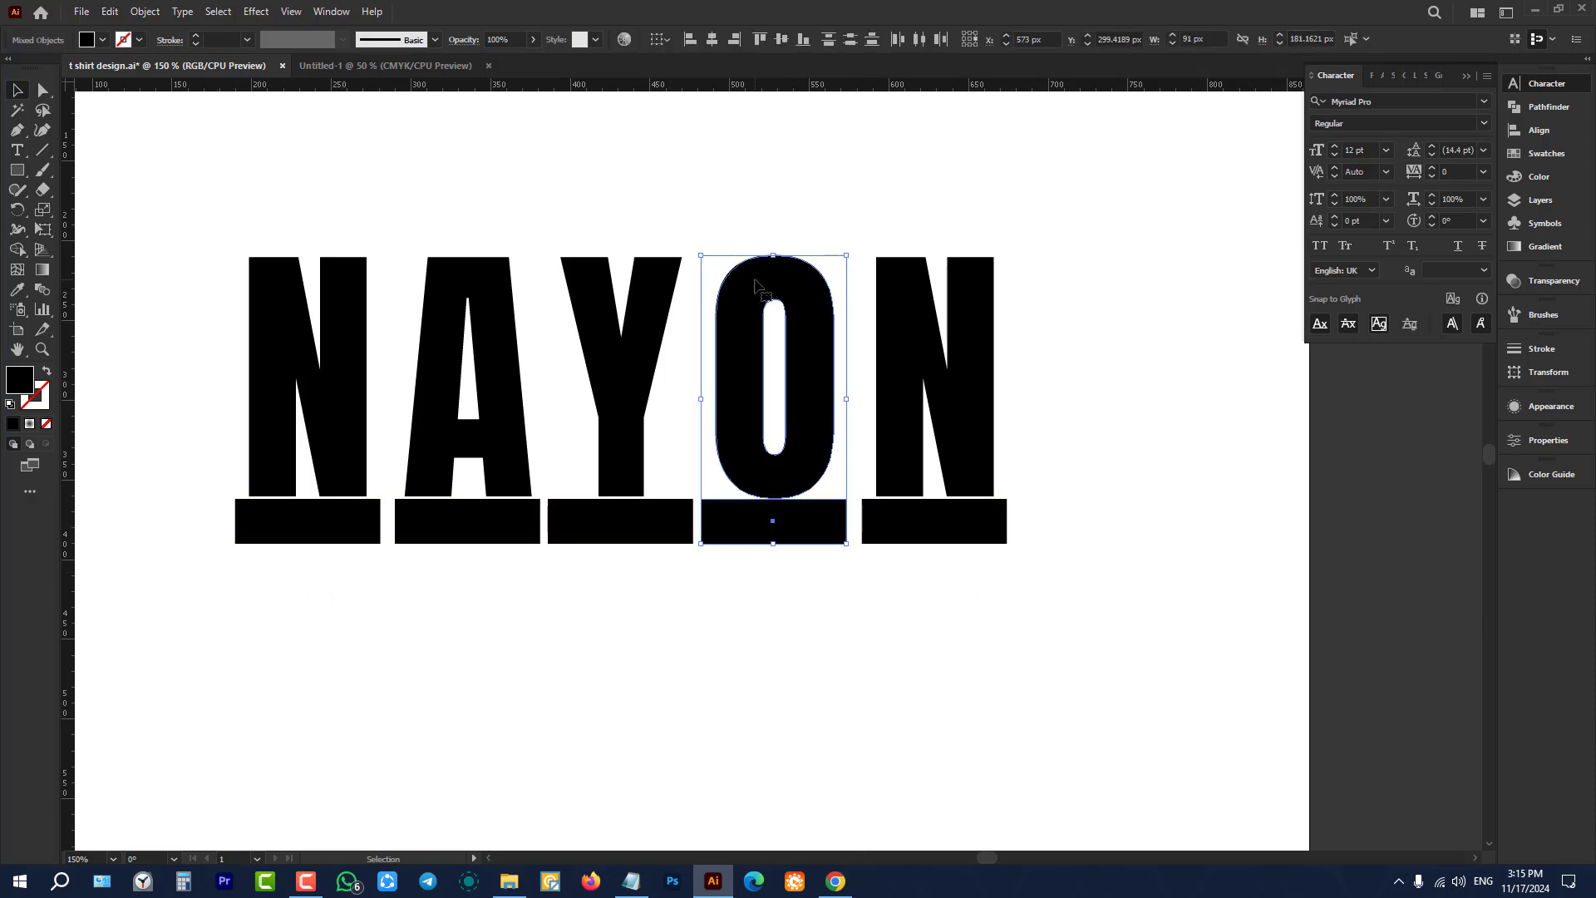
click(718, 42)
Step: Centre the bars beneath the third and second letters horizontally, each with its own letter as the key object
drag(585, 137, 613, 674)
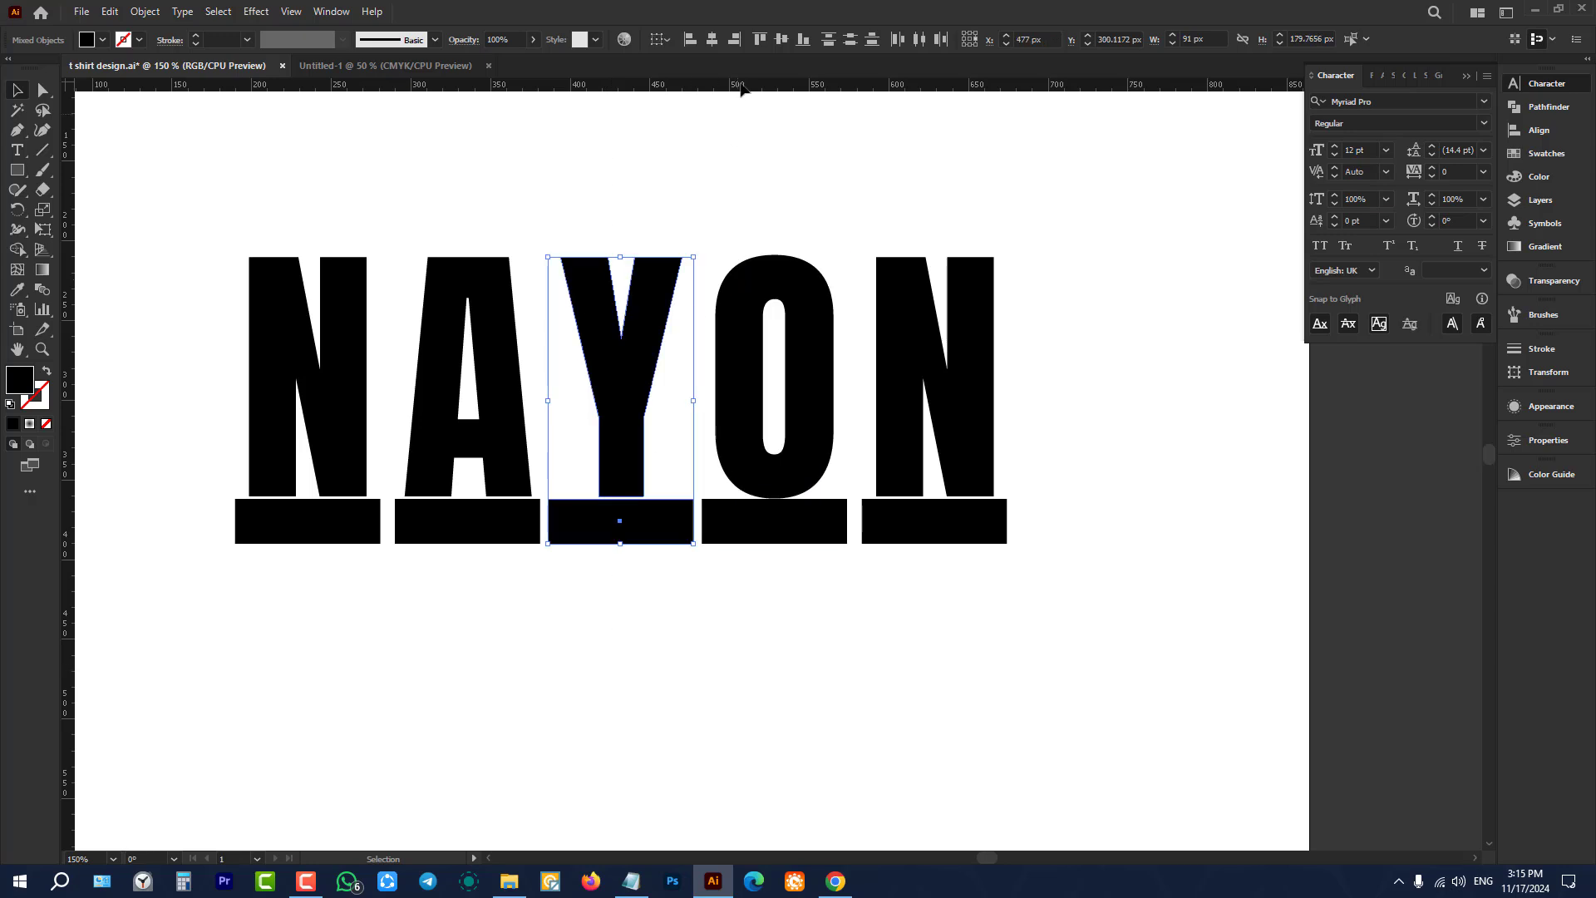
click(612, 300)
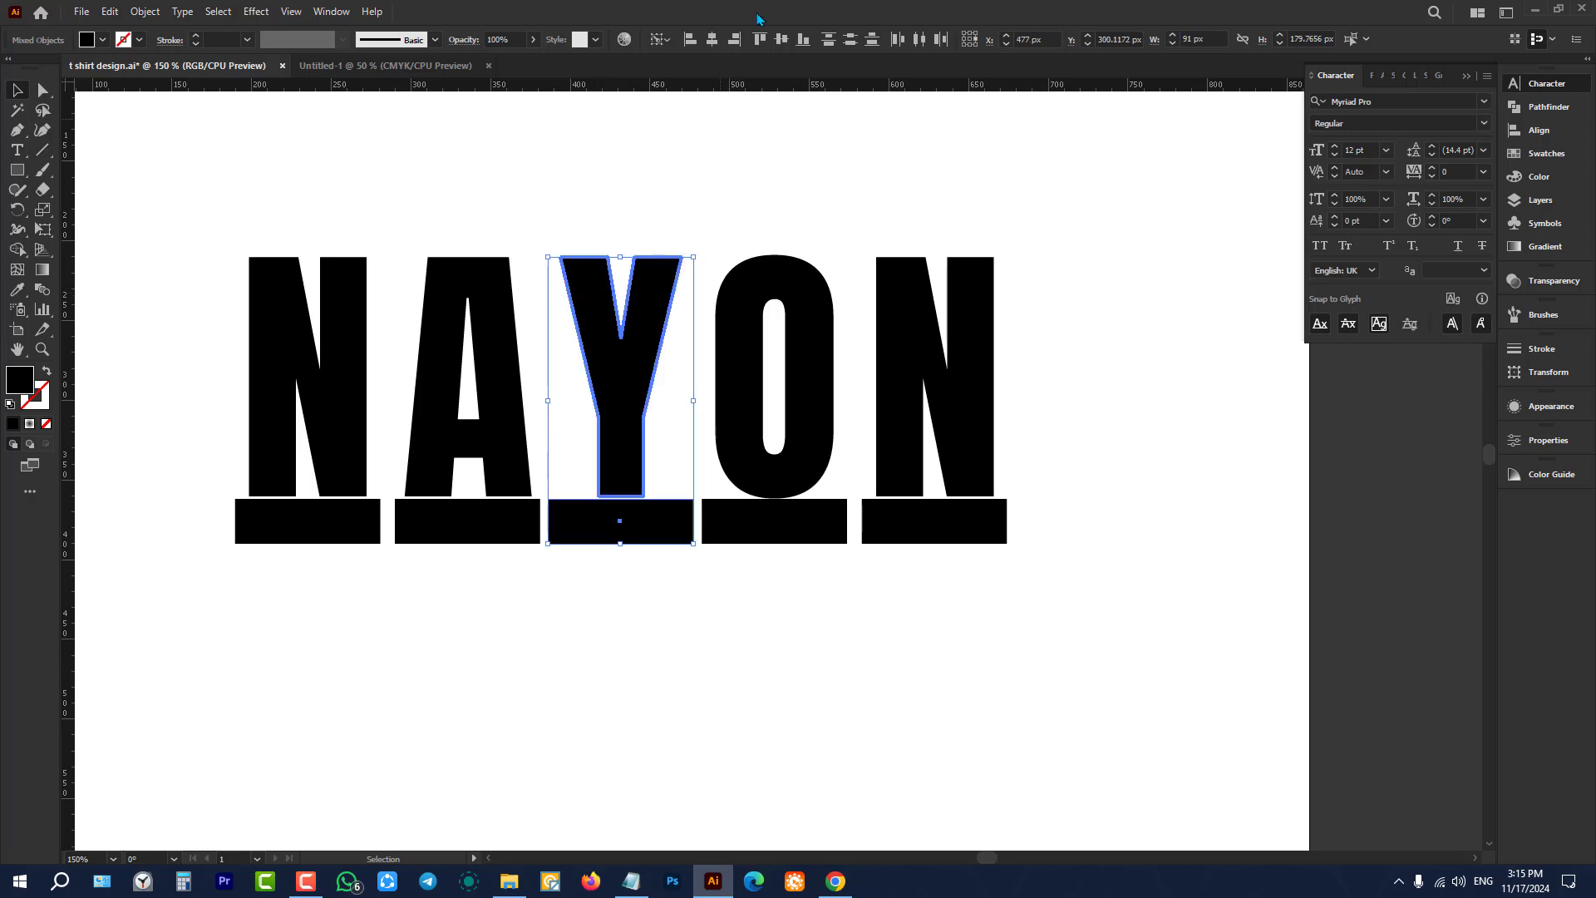
click(713, 39)
drag(400, 175, 463, 516)
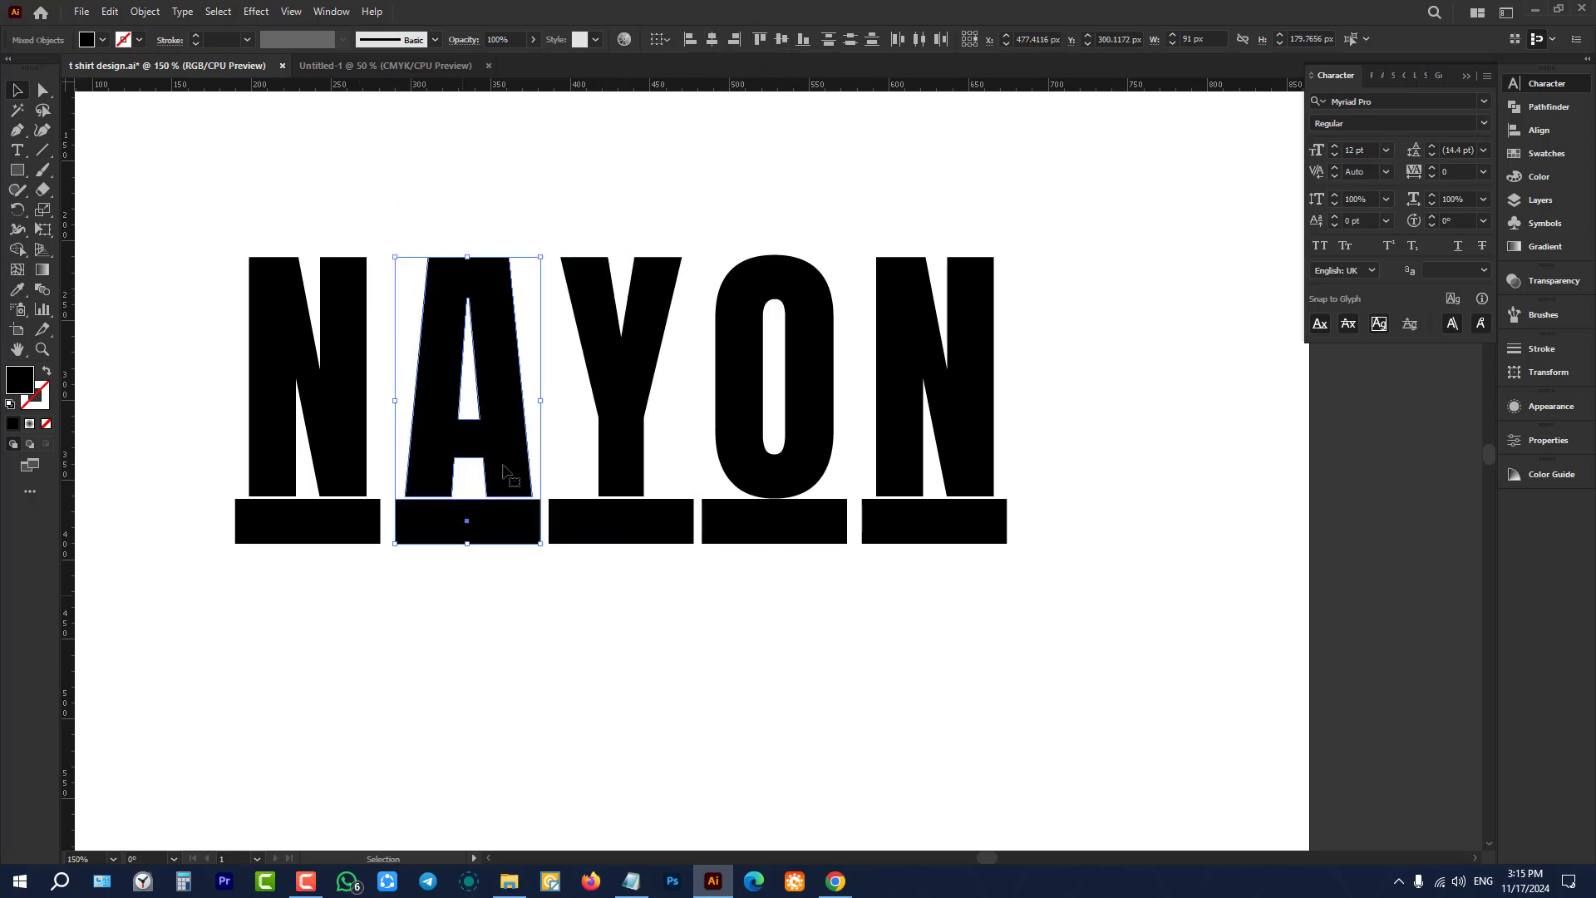
click(506, 275)
click(713, 39)
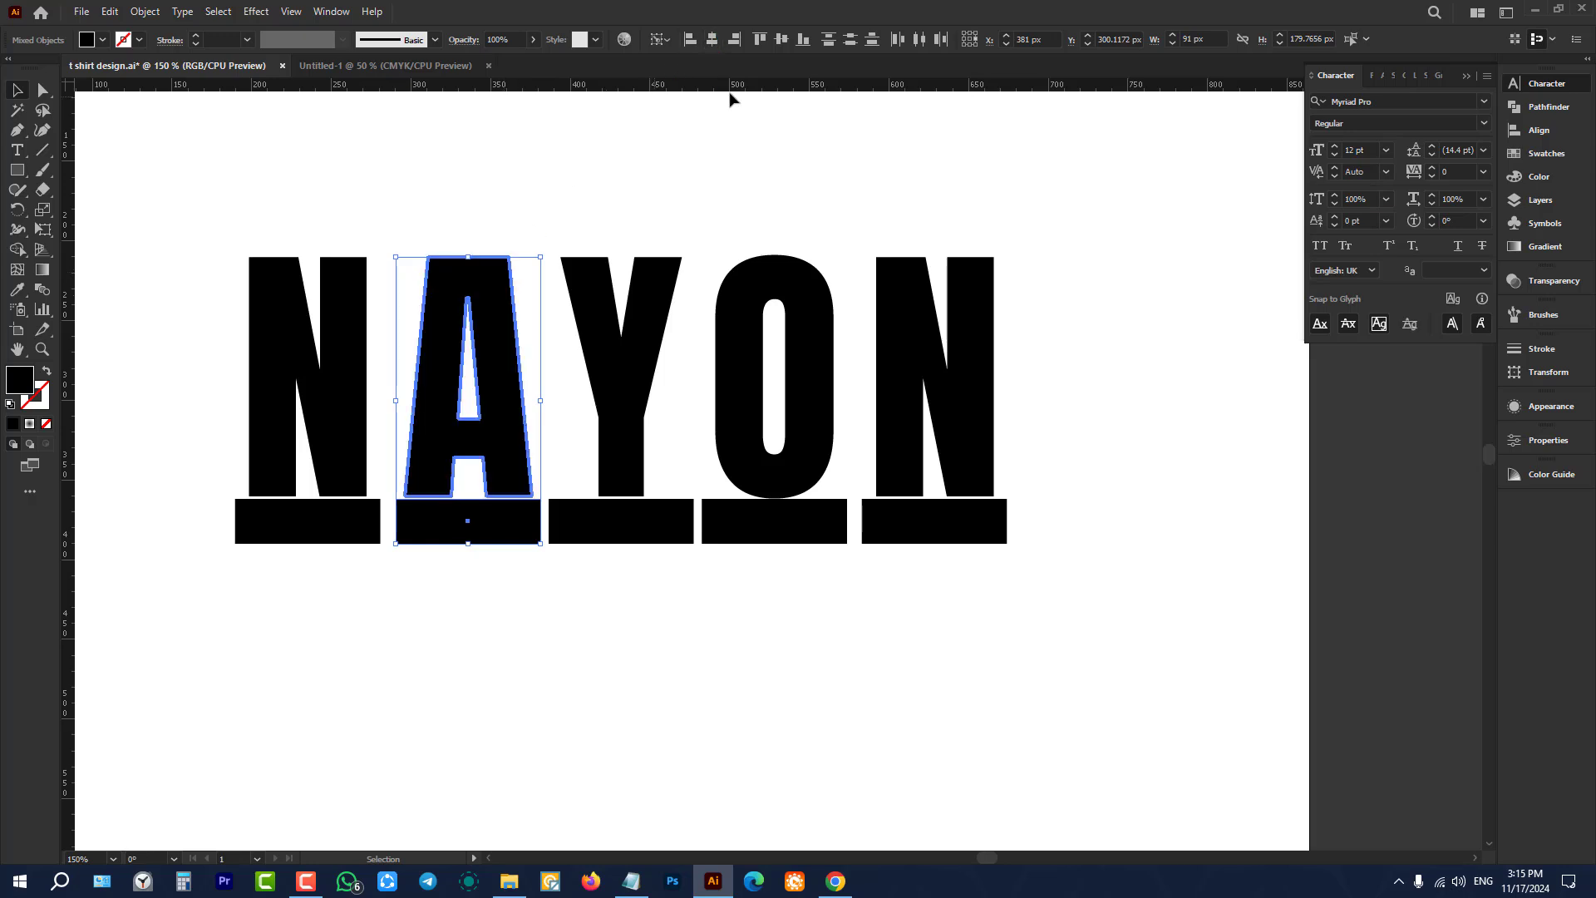
Step: Centre the bar beneath the fifth letter horizontally on that letter, using the letter as the key object
click(864, 198)
drag(914, 183, 1028, 680)
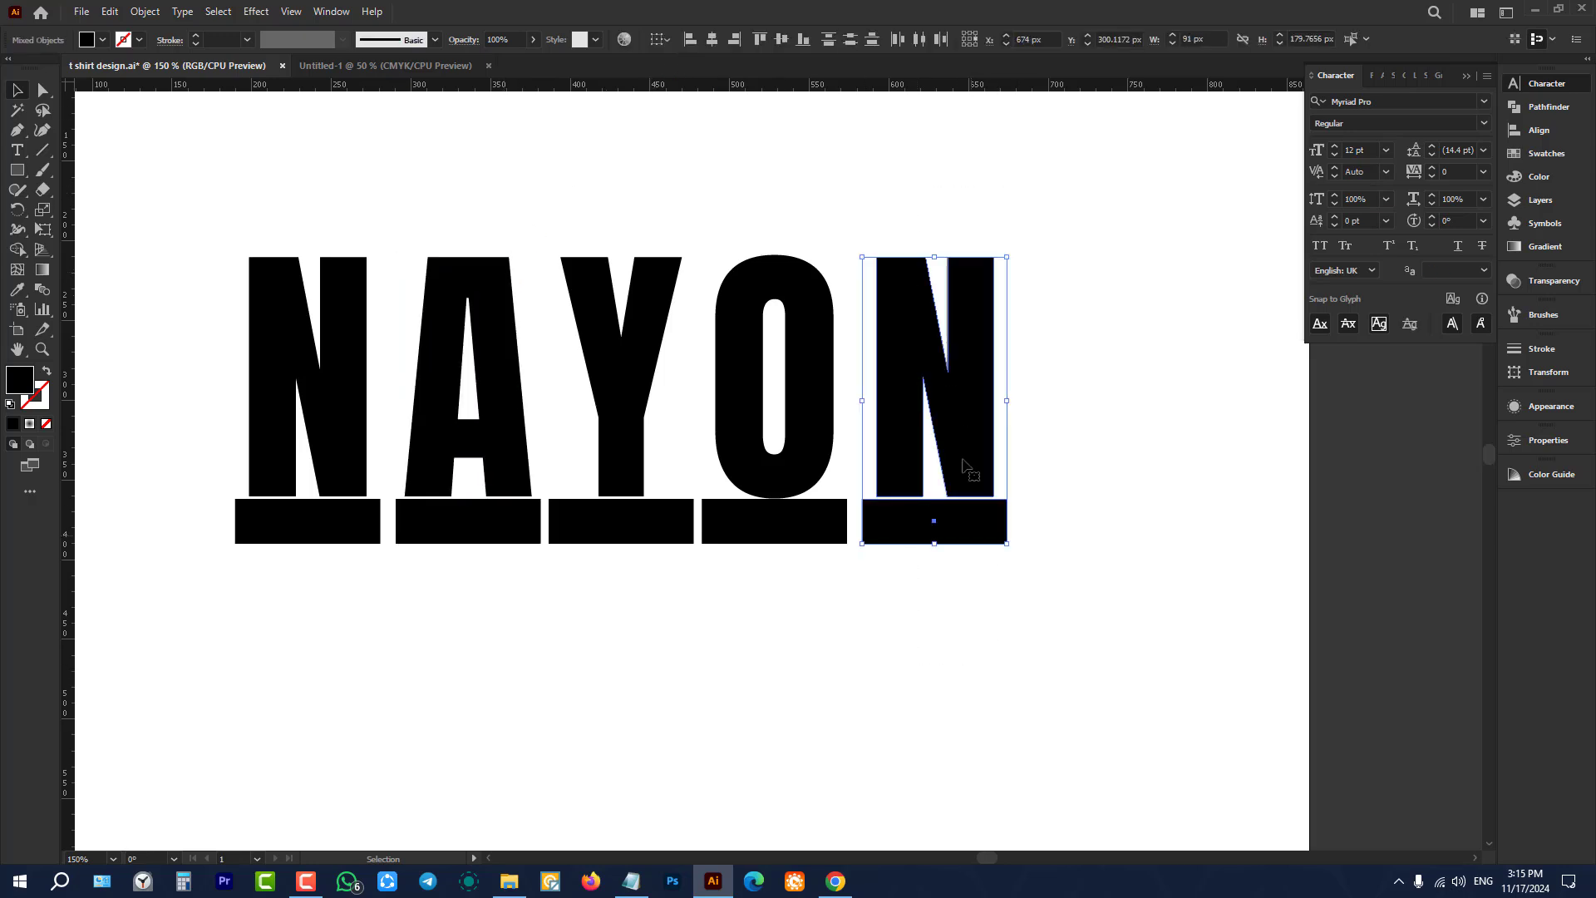
click(965, 463)
click(712, 40)
click(729, 101)
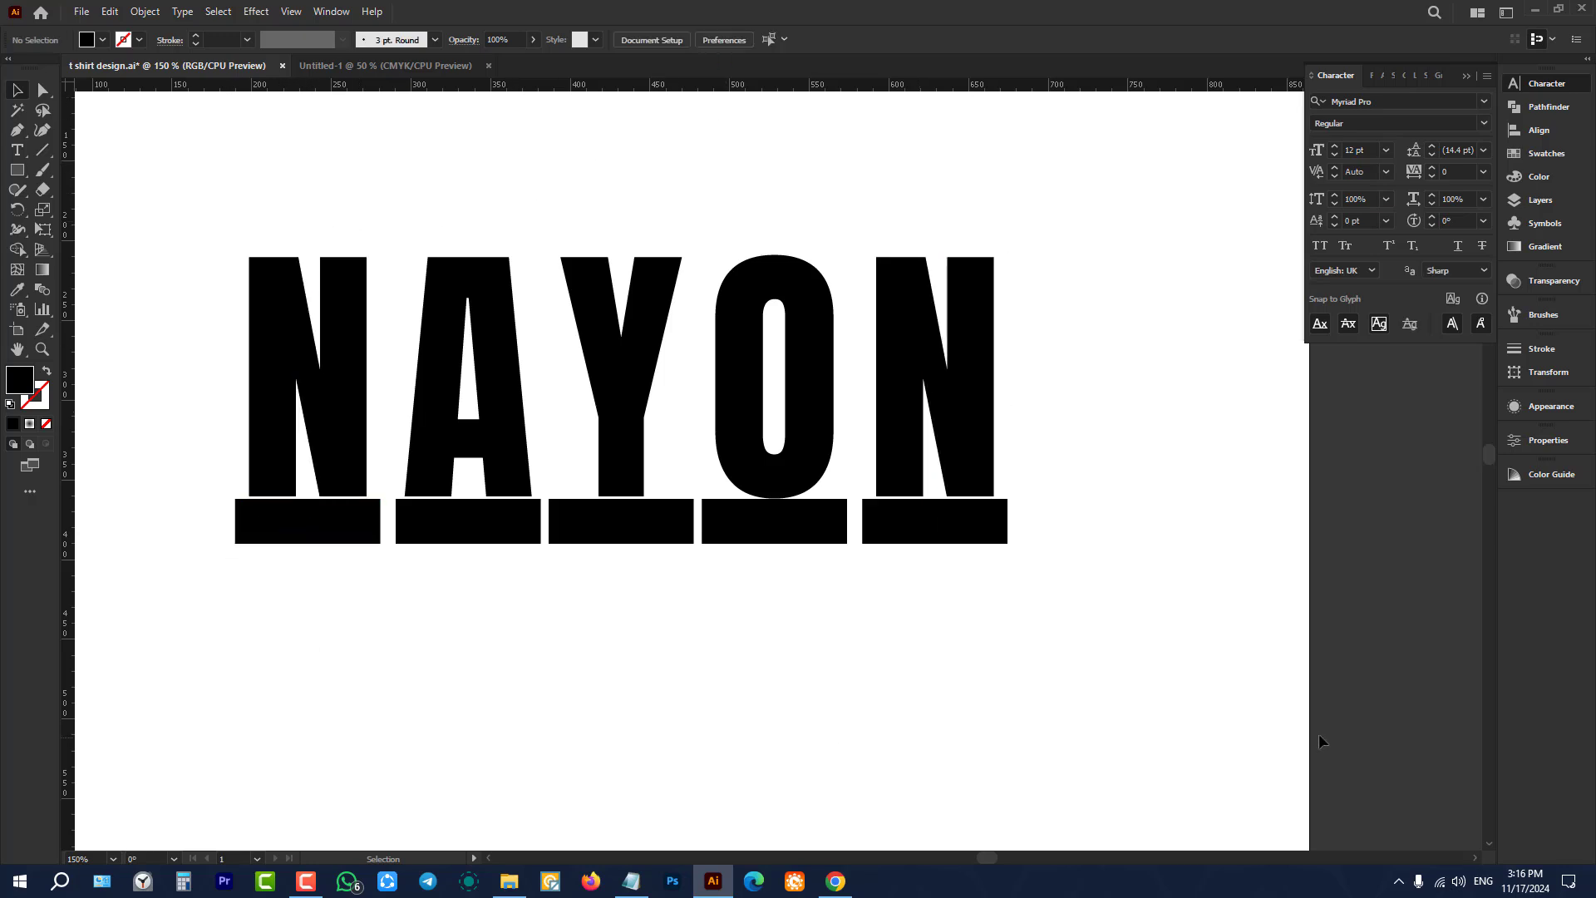
Step: Nudge all five bars upward together until their top edges meet the bottoms of the letters
drag(1116, 646, 283, 513)
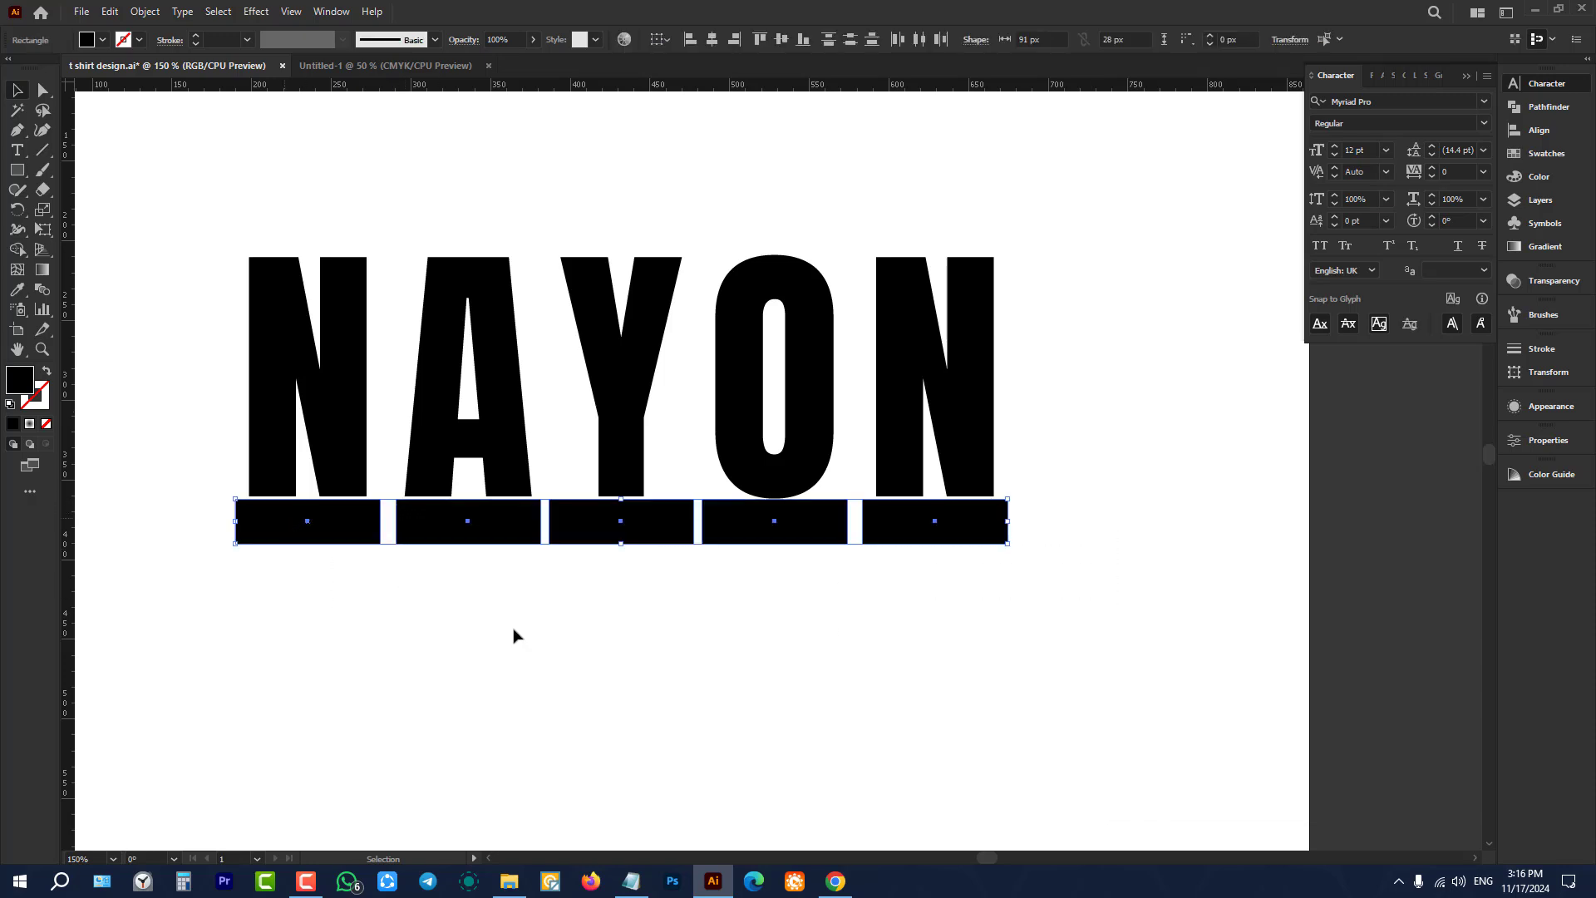
key(Up)
key(Up)
key(Up)
key(Up)
key(Up)
key(Up)
key(Up)
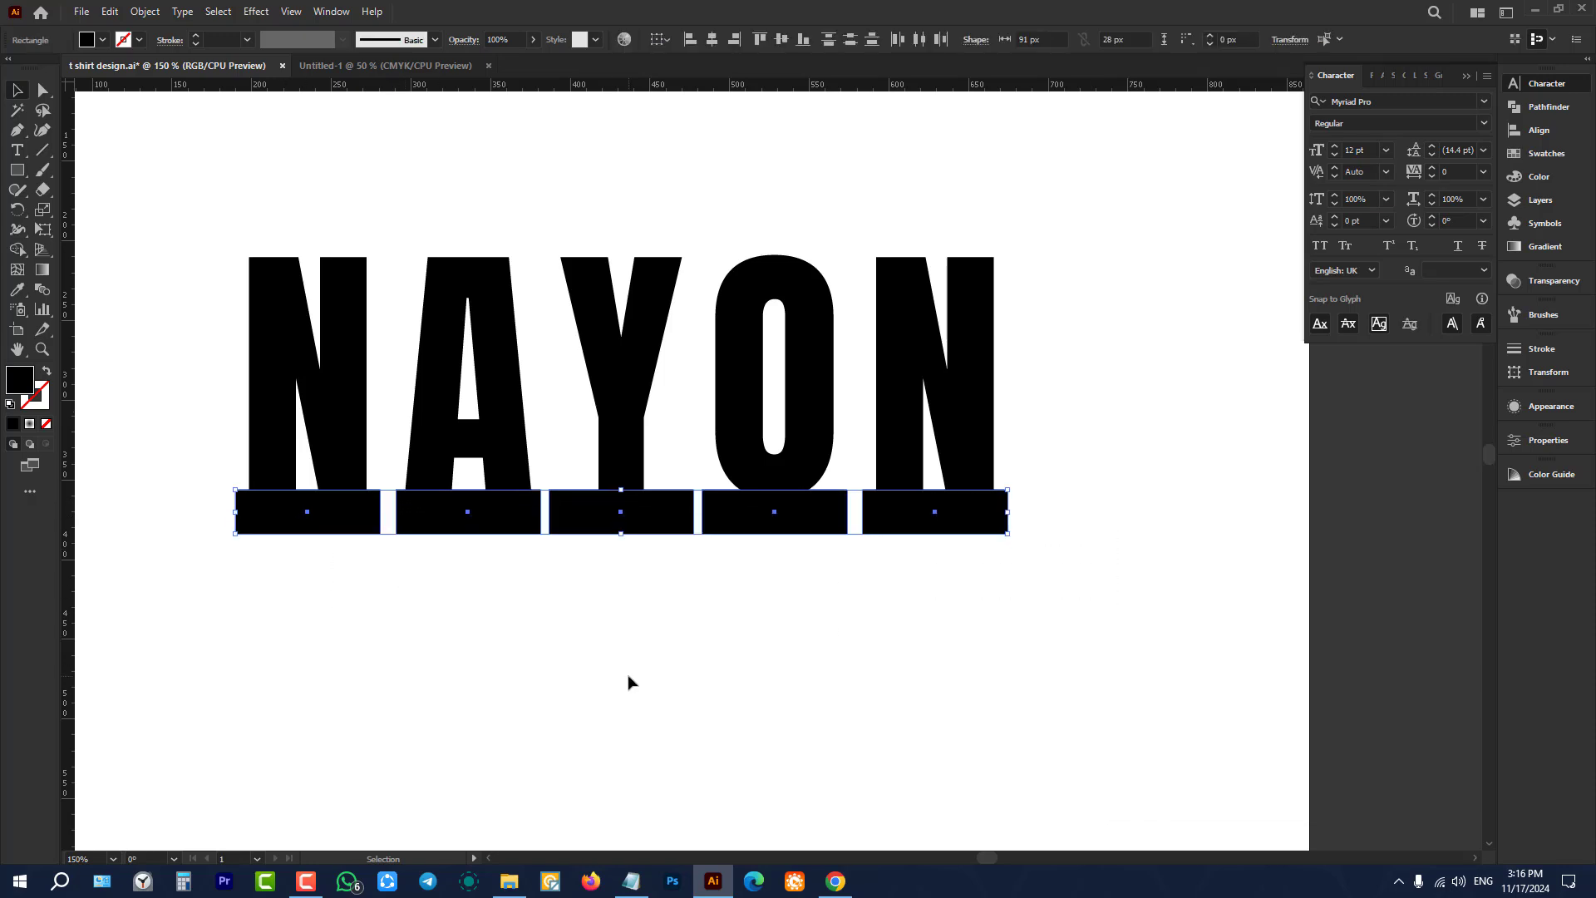
key(Down)
key(Down)
key(Down)
key(Down)
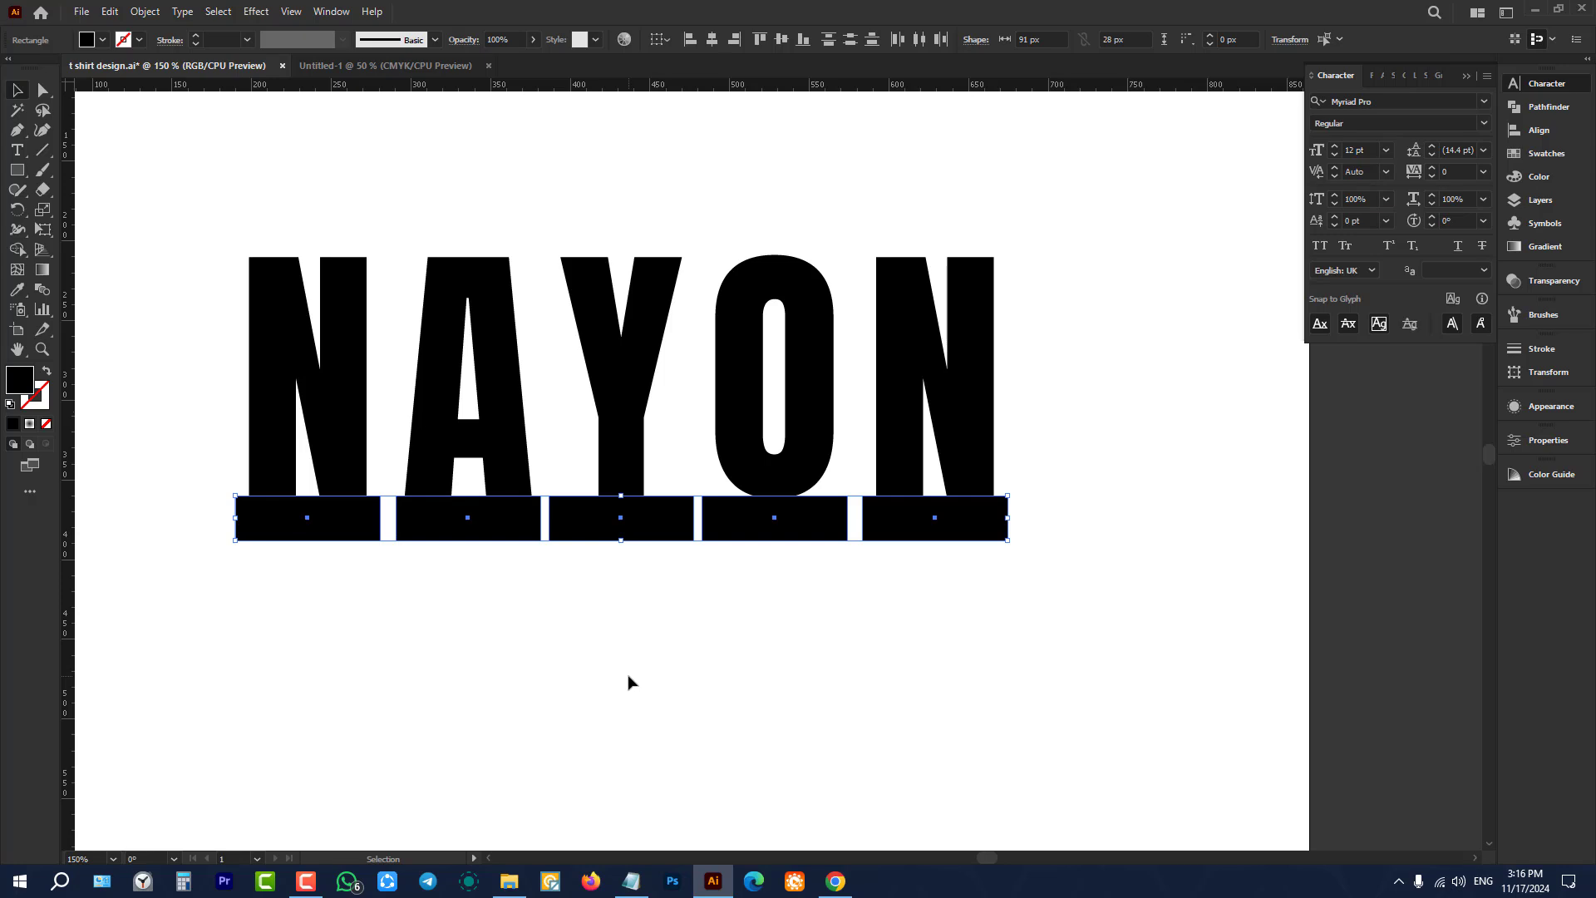
Step: Stretch all five bars downward together into tall stripes about 394 px high
key(ctrl+minus)
key(ctrl+minus)
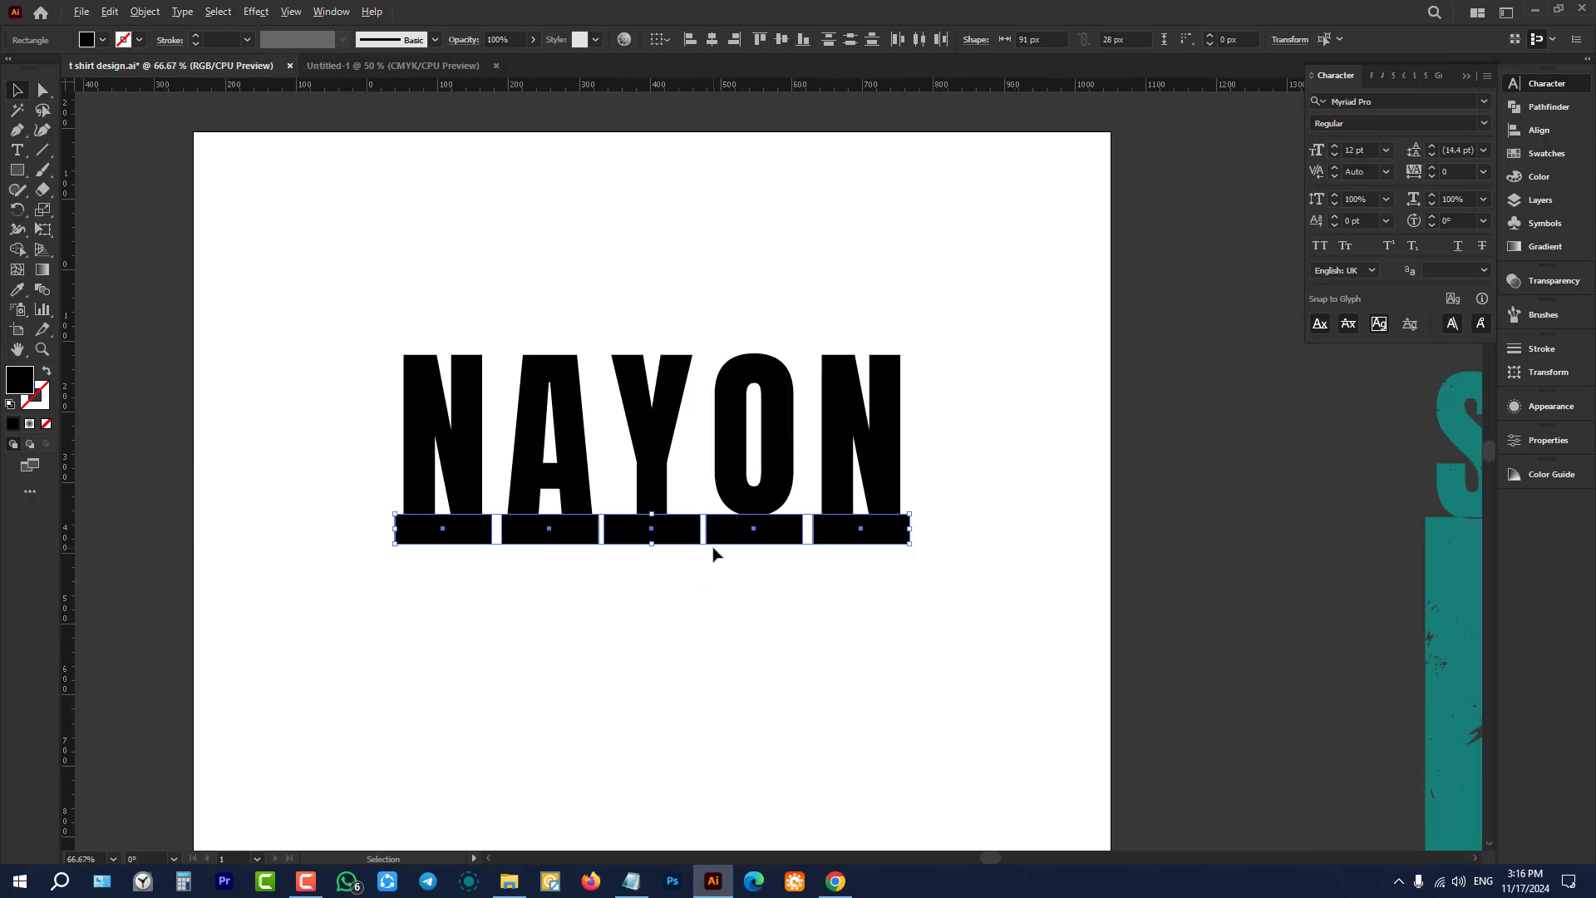
drag(850, 582, 485, 550)
drag(676, 547, 673, 772)
scroll(695, 703, down, 3)
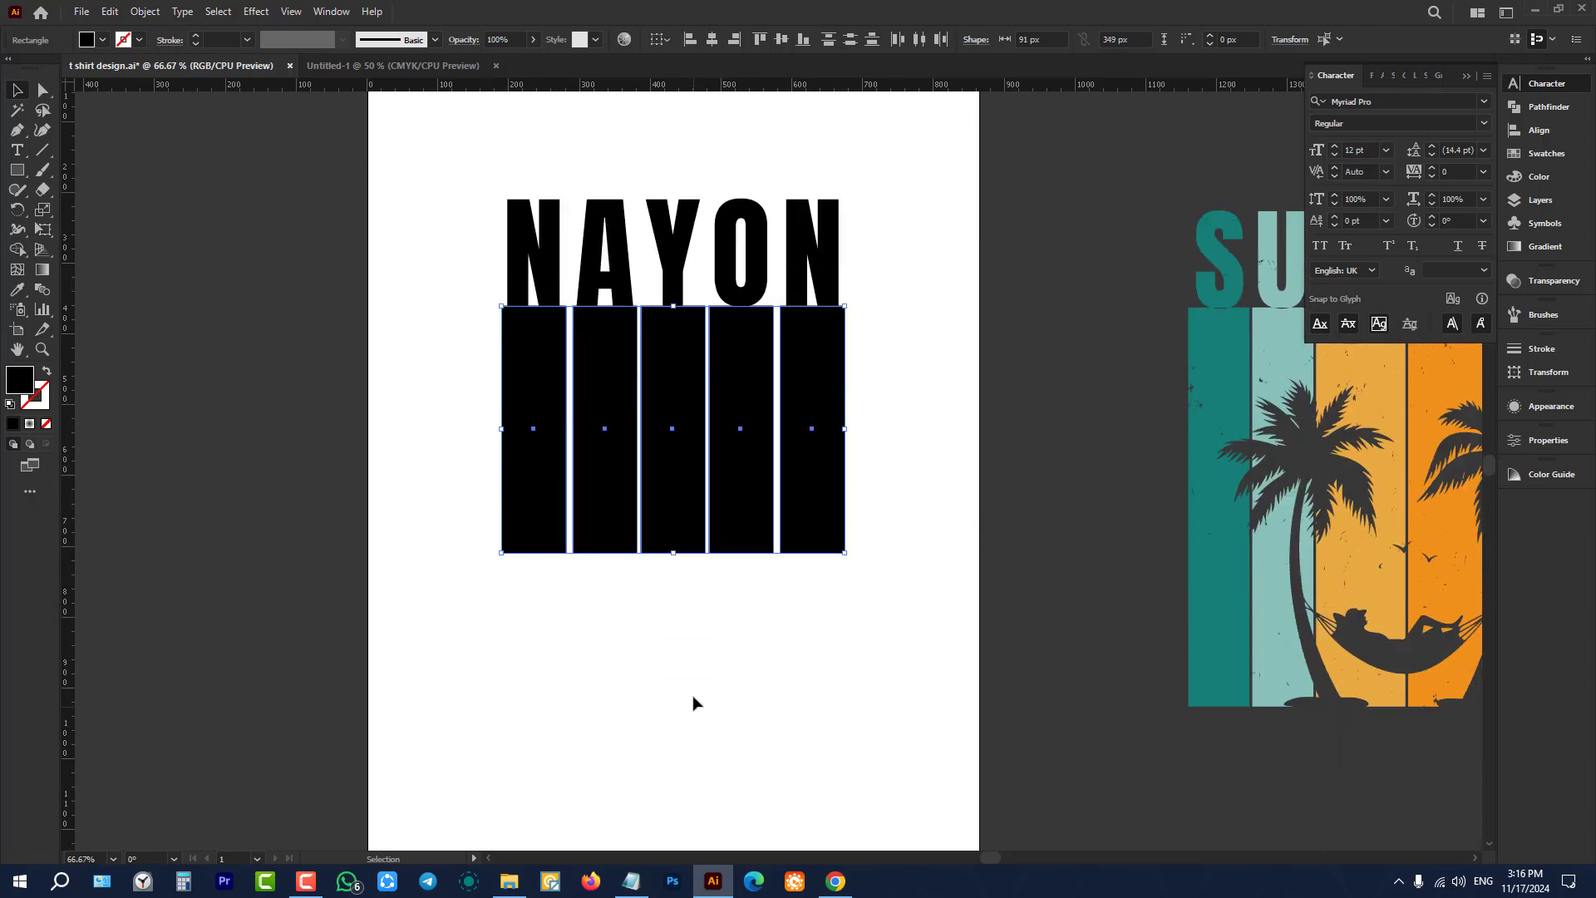
drag(674, 557, 670, 583)
click(666, 695)
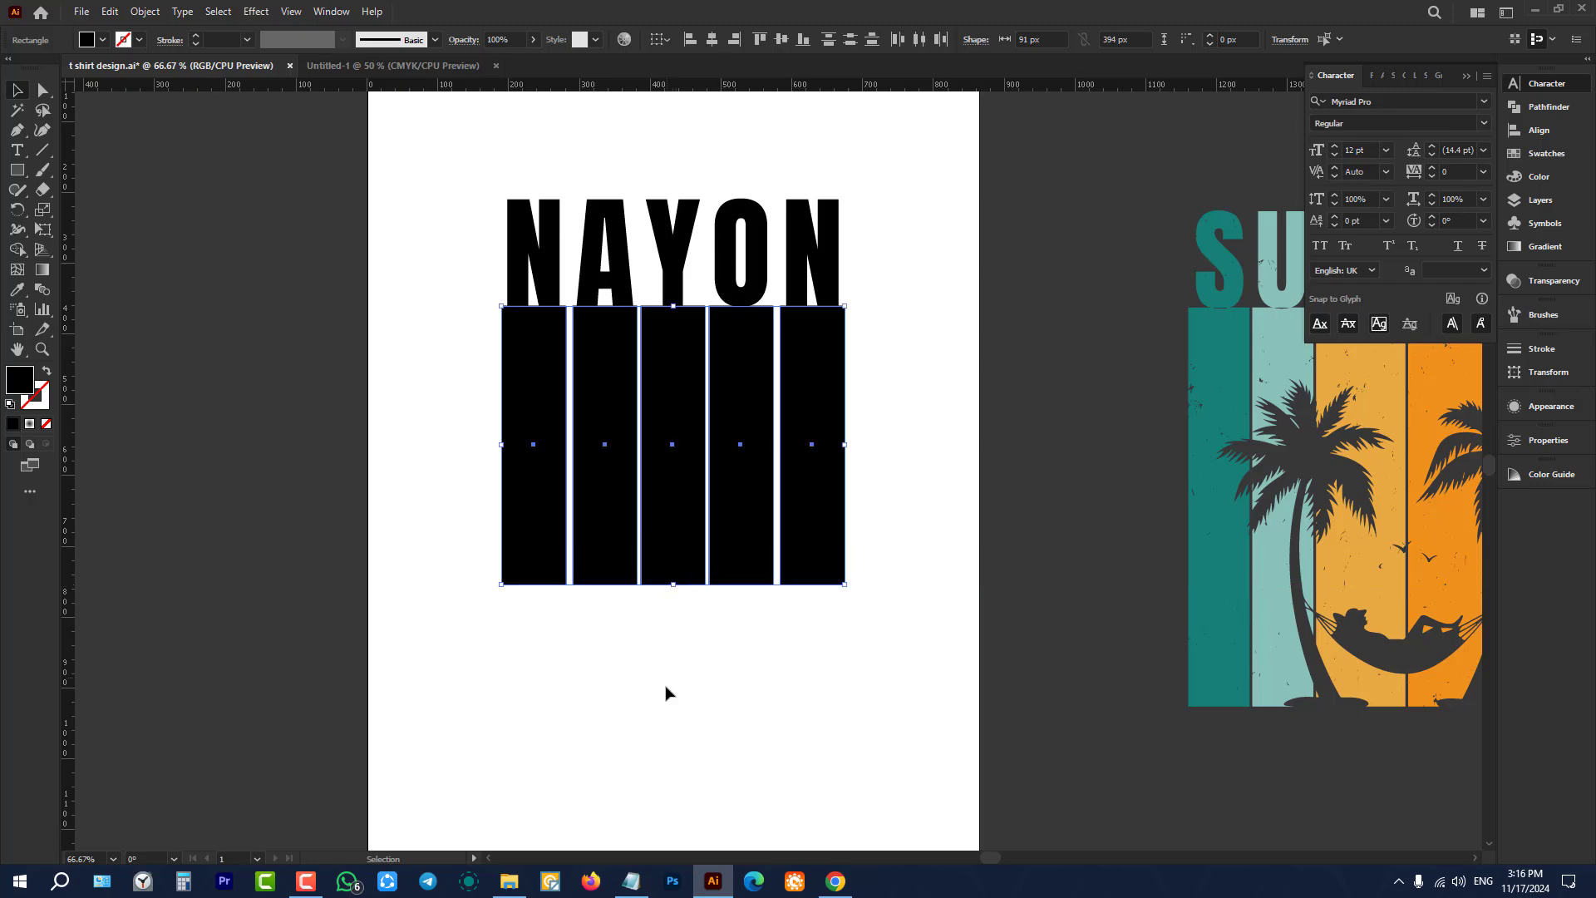
Step: Compare the black striped lettering with the coloured SUMMER palm-tree reference design beside the artboard
scroll(877, 646, up, 1)
scroll(884, 353, up, 2)
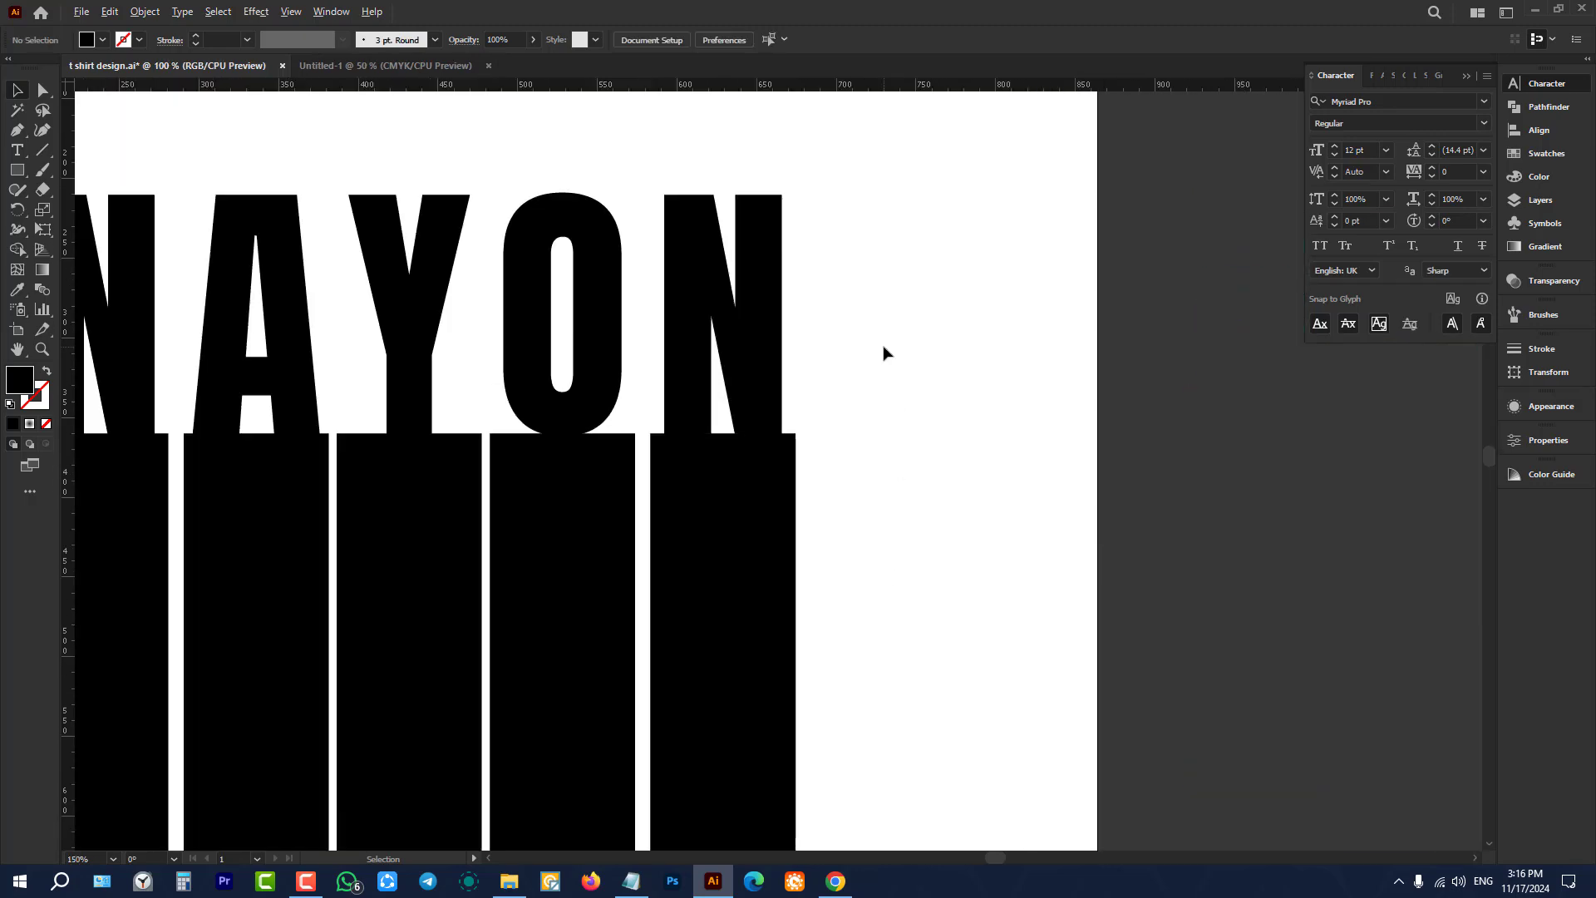
scroll(883, 354, down, 2)
scroll(884, 389, up, 1)
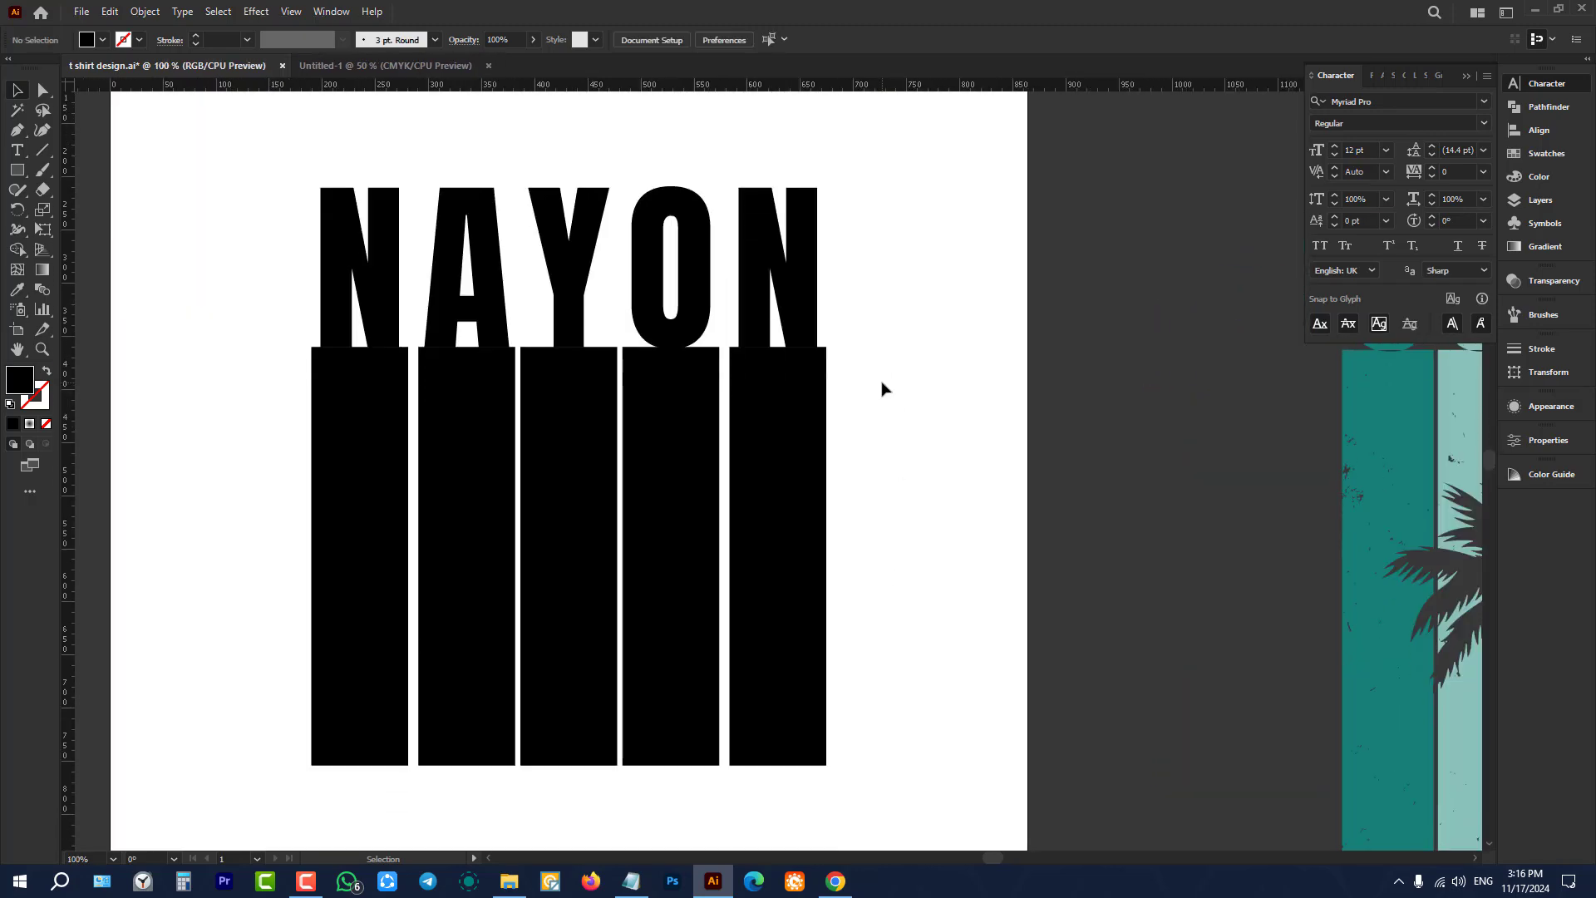
scroll(740, 420, down, 2)
scroll(1453, 467, up, 1)
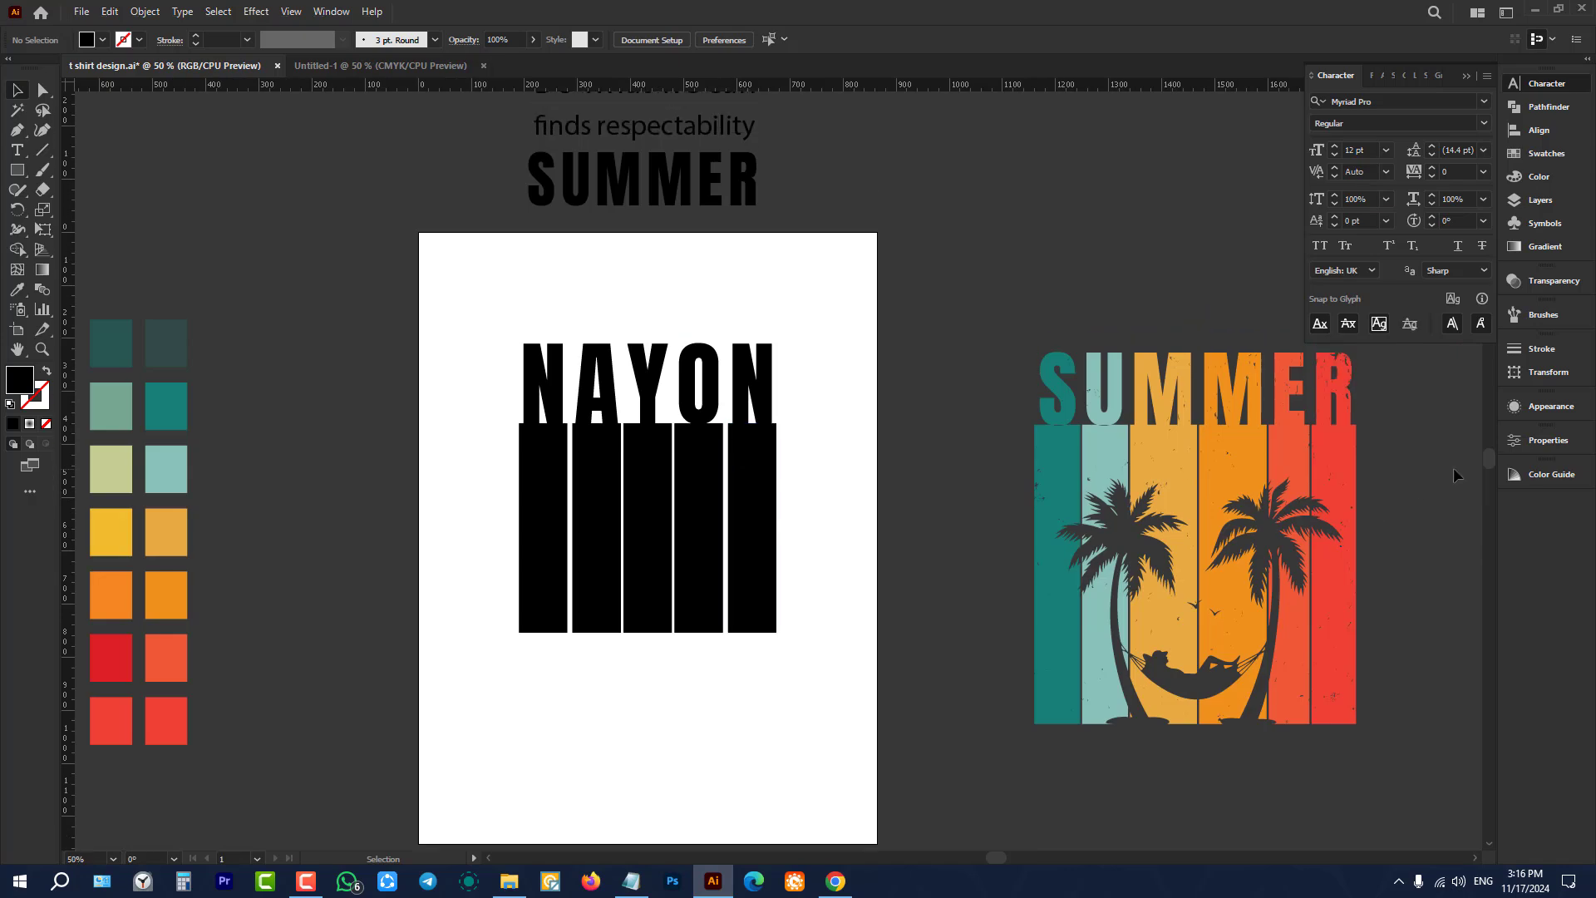
scroll(1453, 467, up, 1)
scroll(614, 451, down, 1)
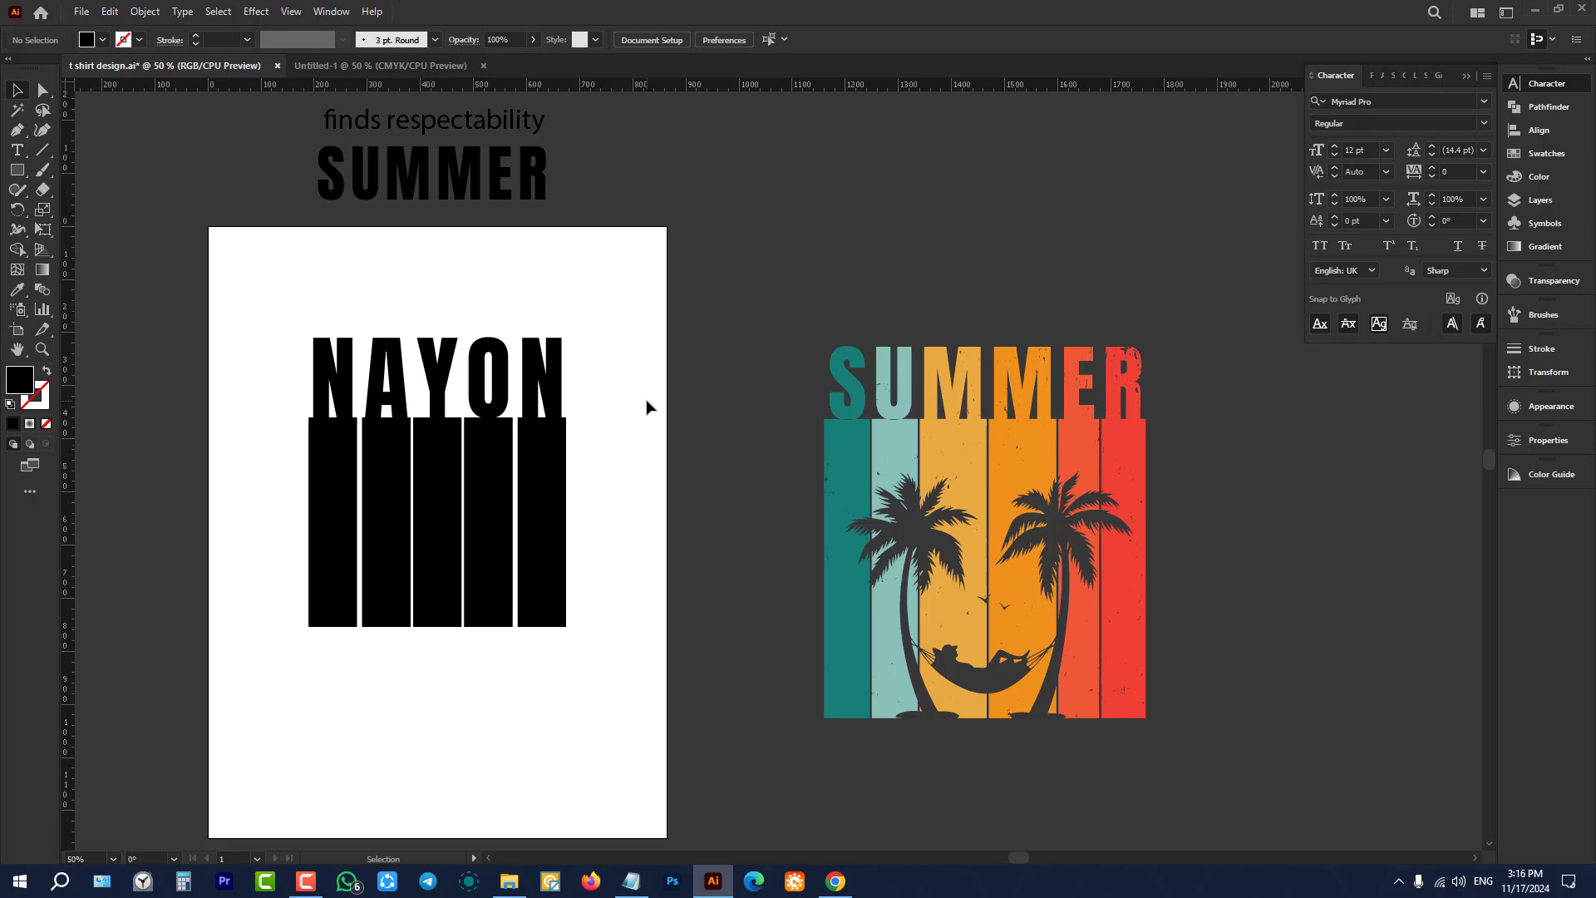
scroll(648, 407, down, 4)
scroll(768, 489, up, 1)
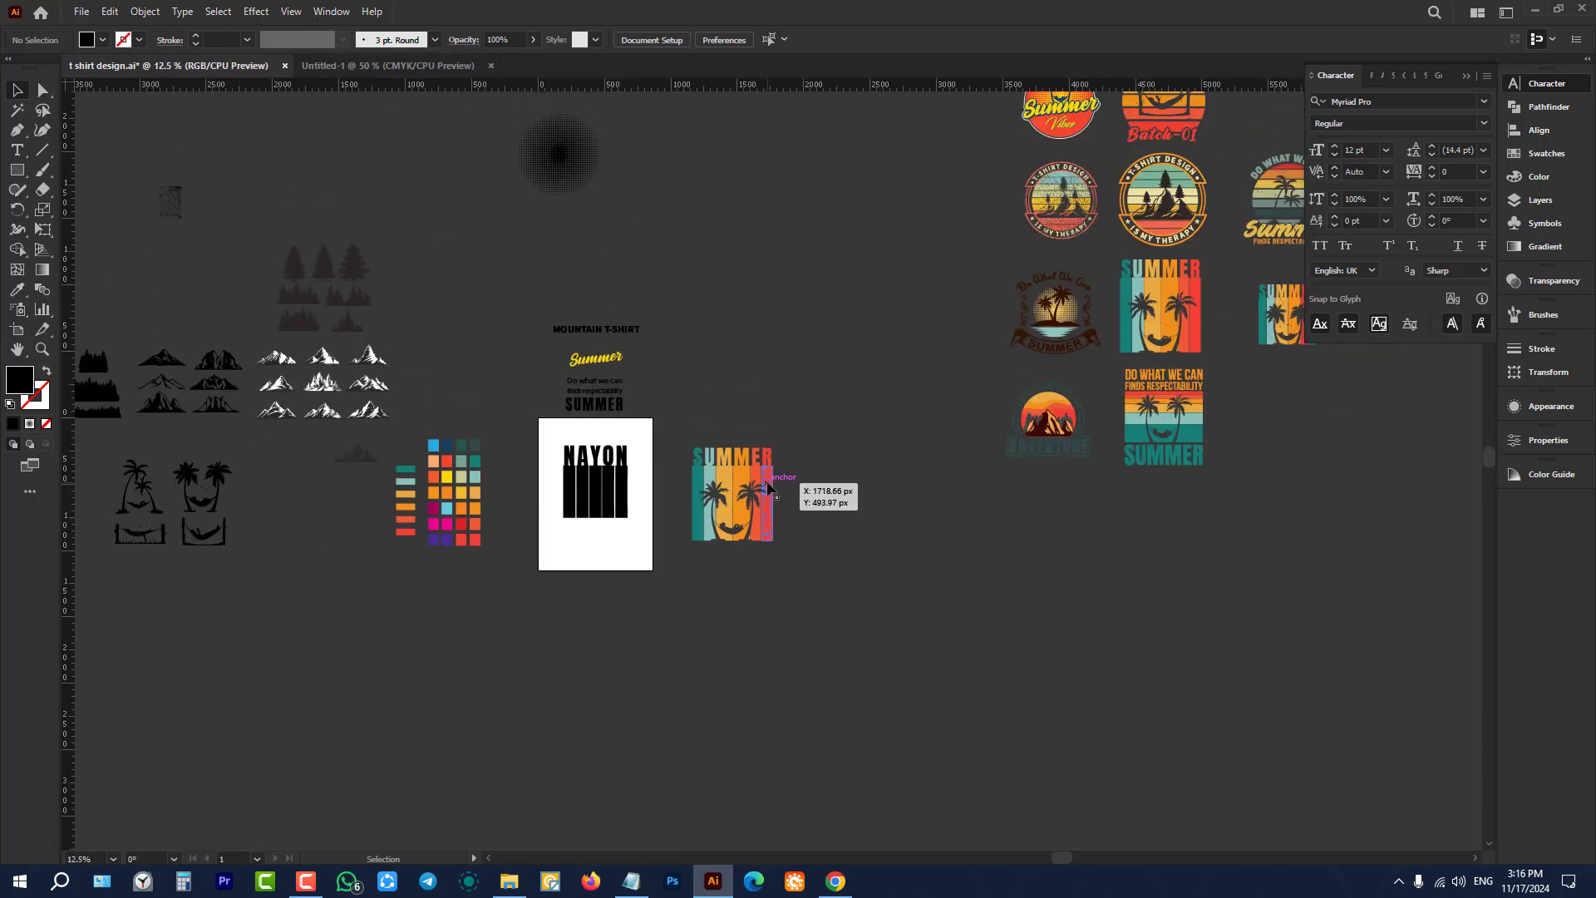
scroll(592, 492, up, 3)
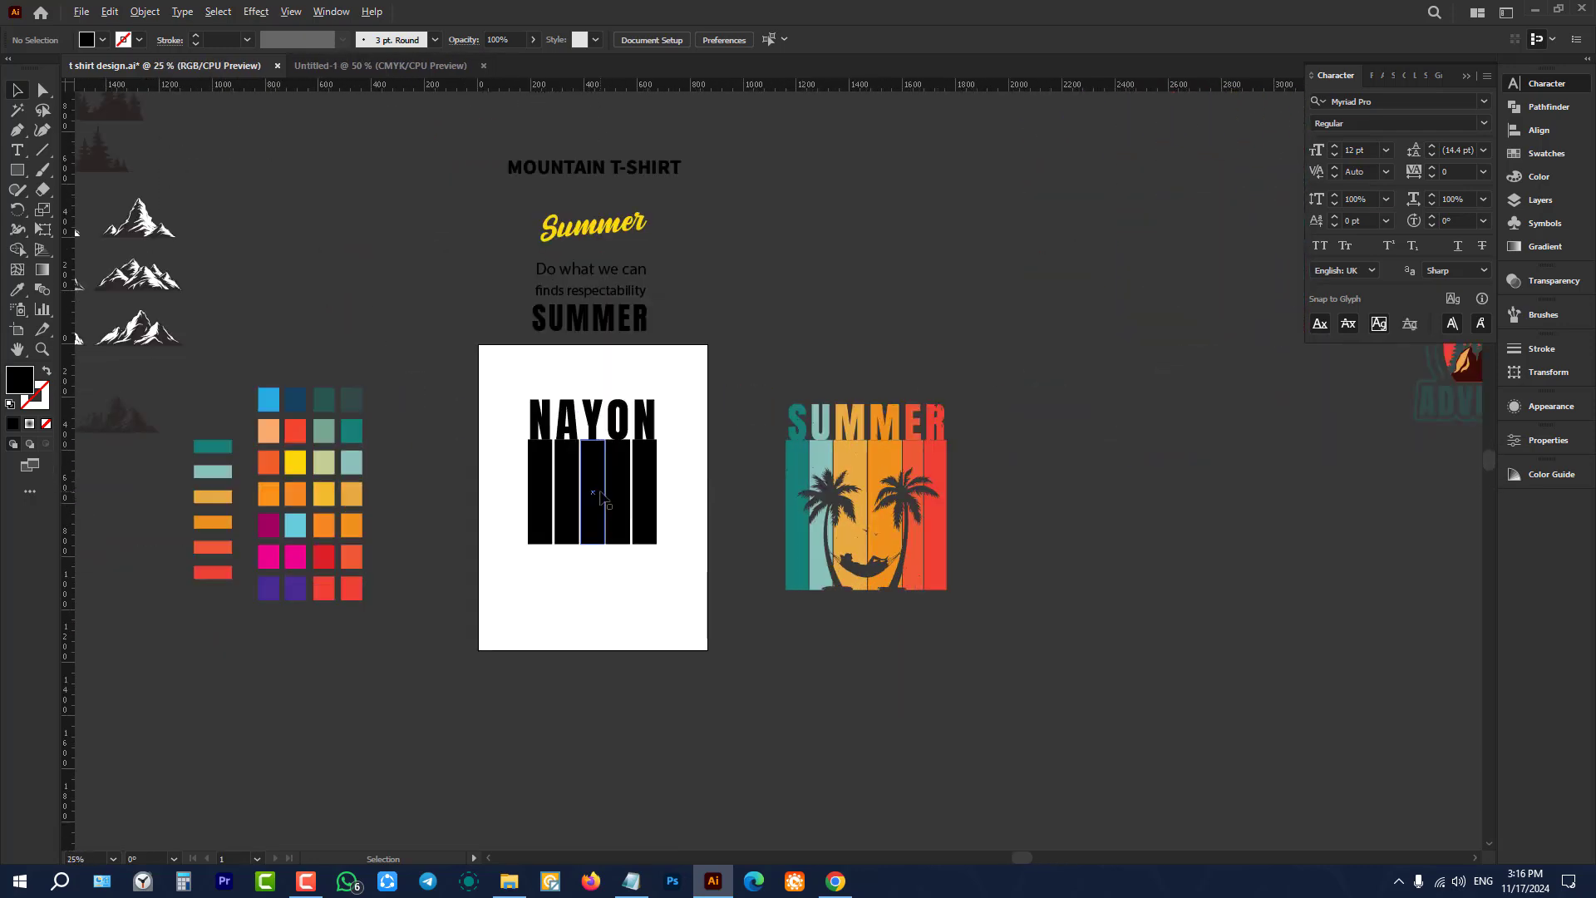
scroll(982, 472, up, 1)
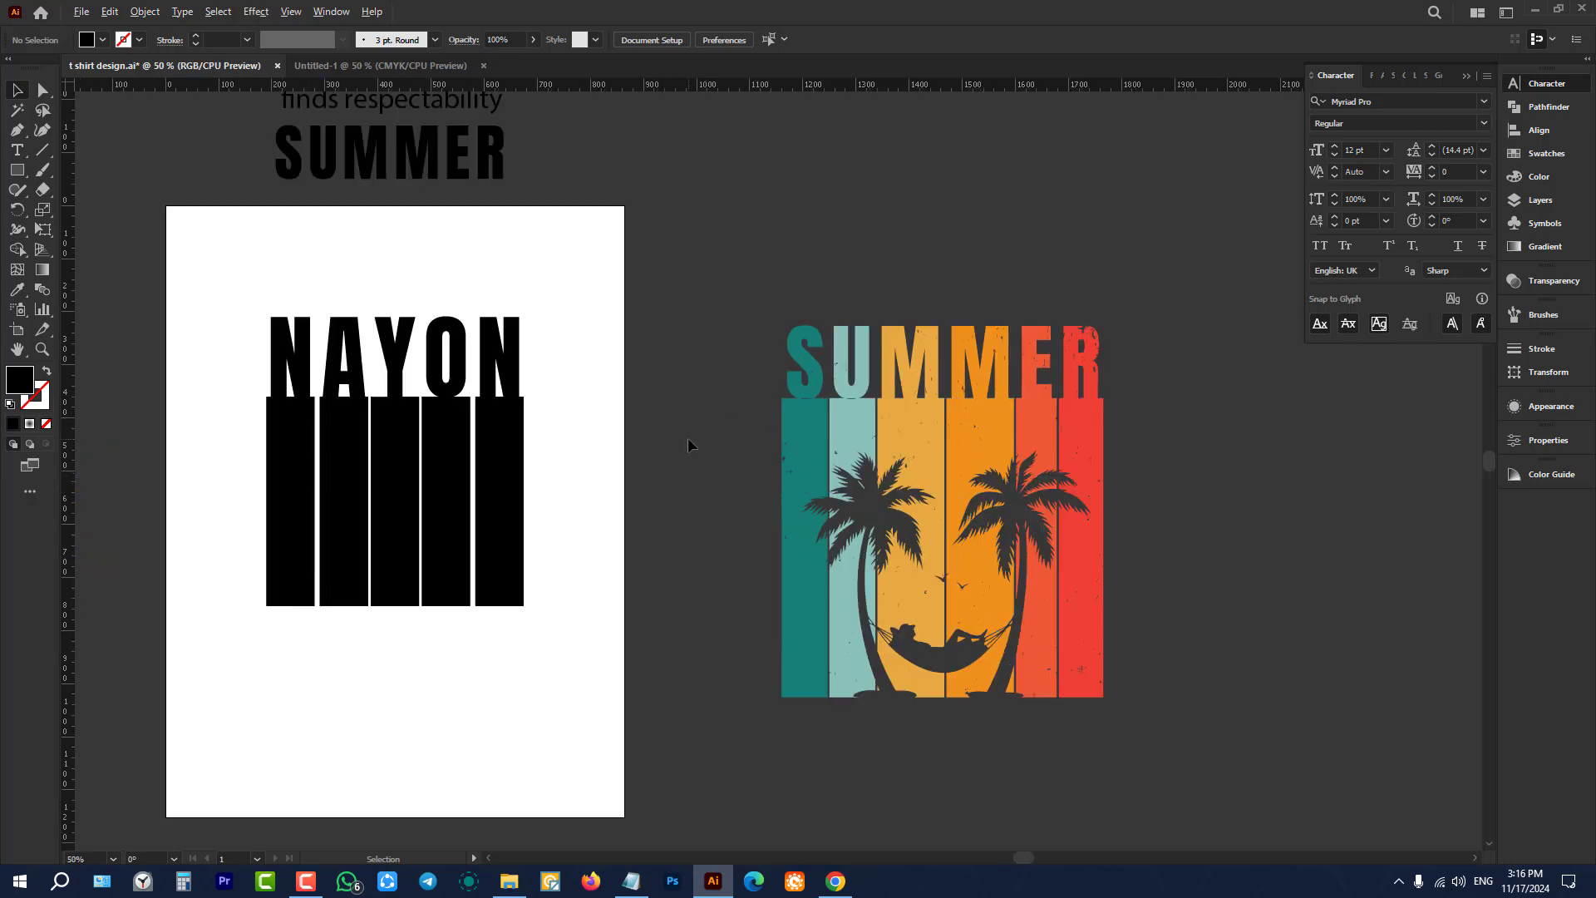
scroll(688, 439, up, 1)
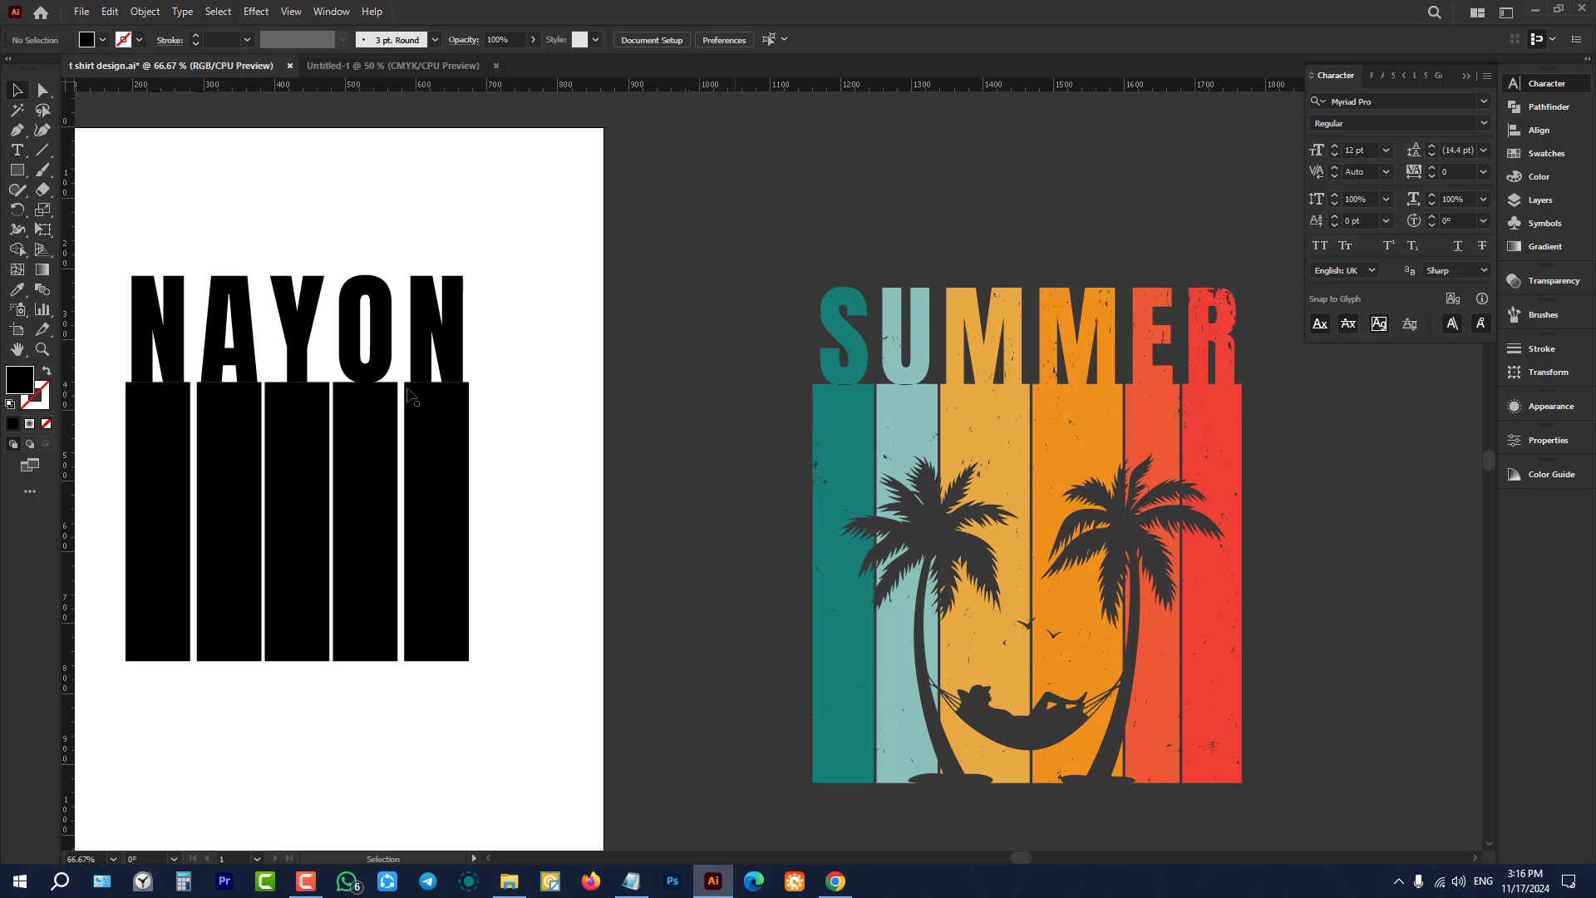
Step: Colour the first letter and its stripe dark teal, sampling SUMMER's first stripe with the Eyedropper
drag(139, 310, 129, 490)
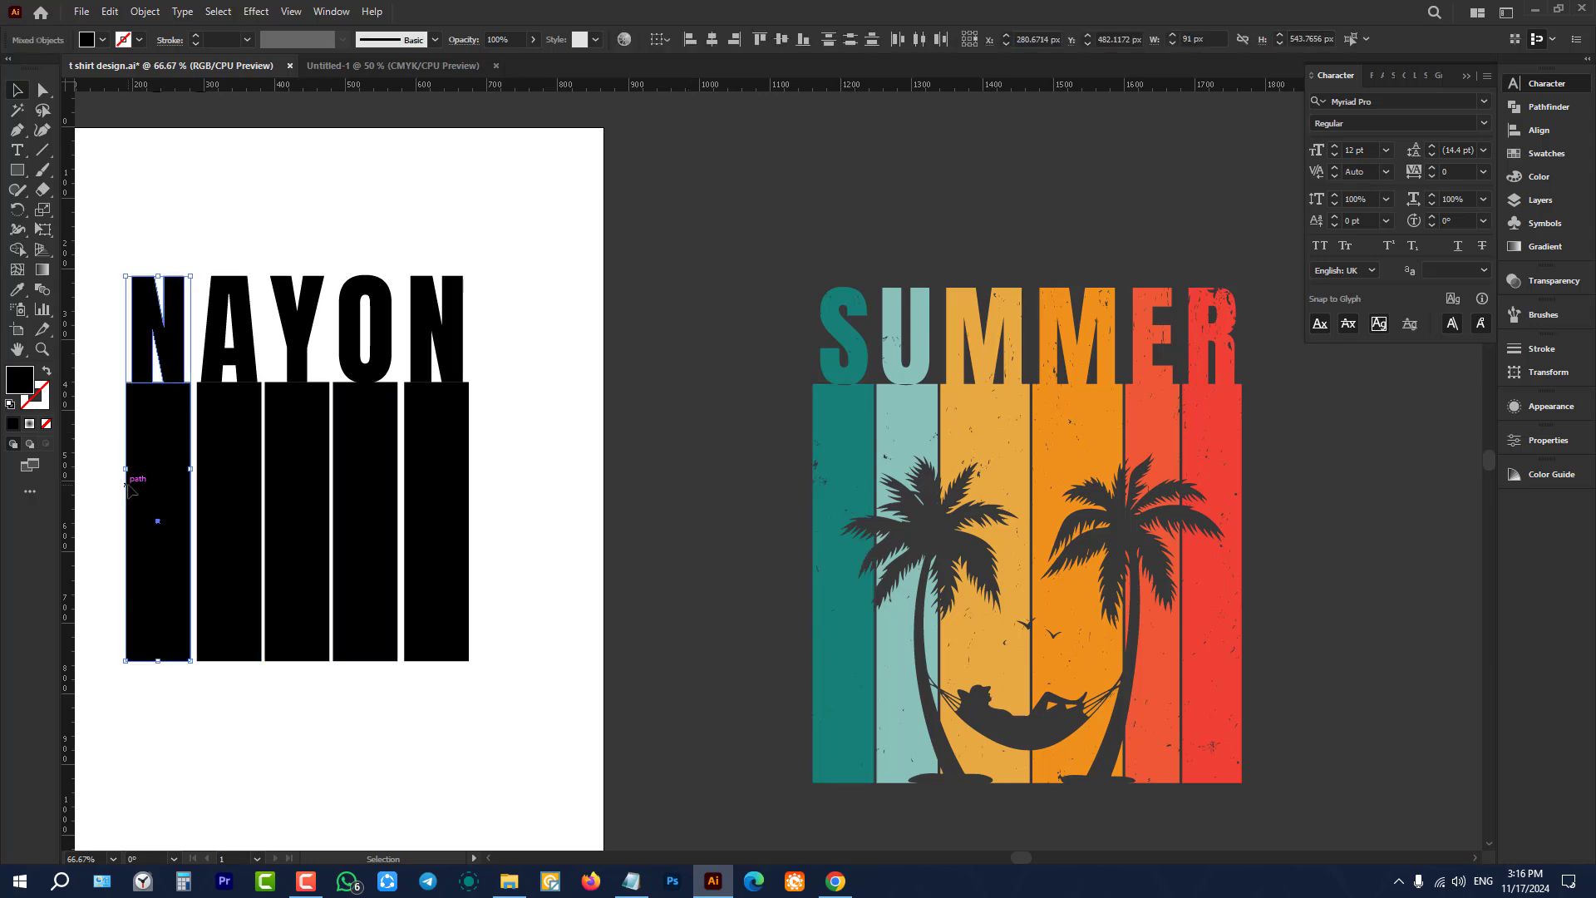
click(17, 291)
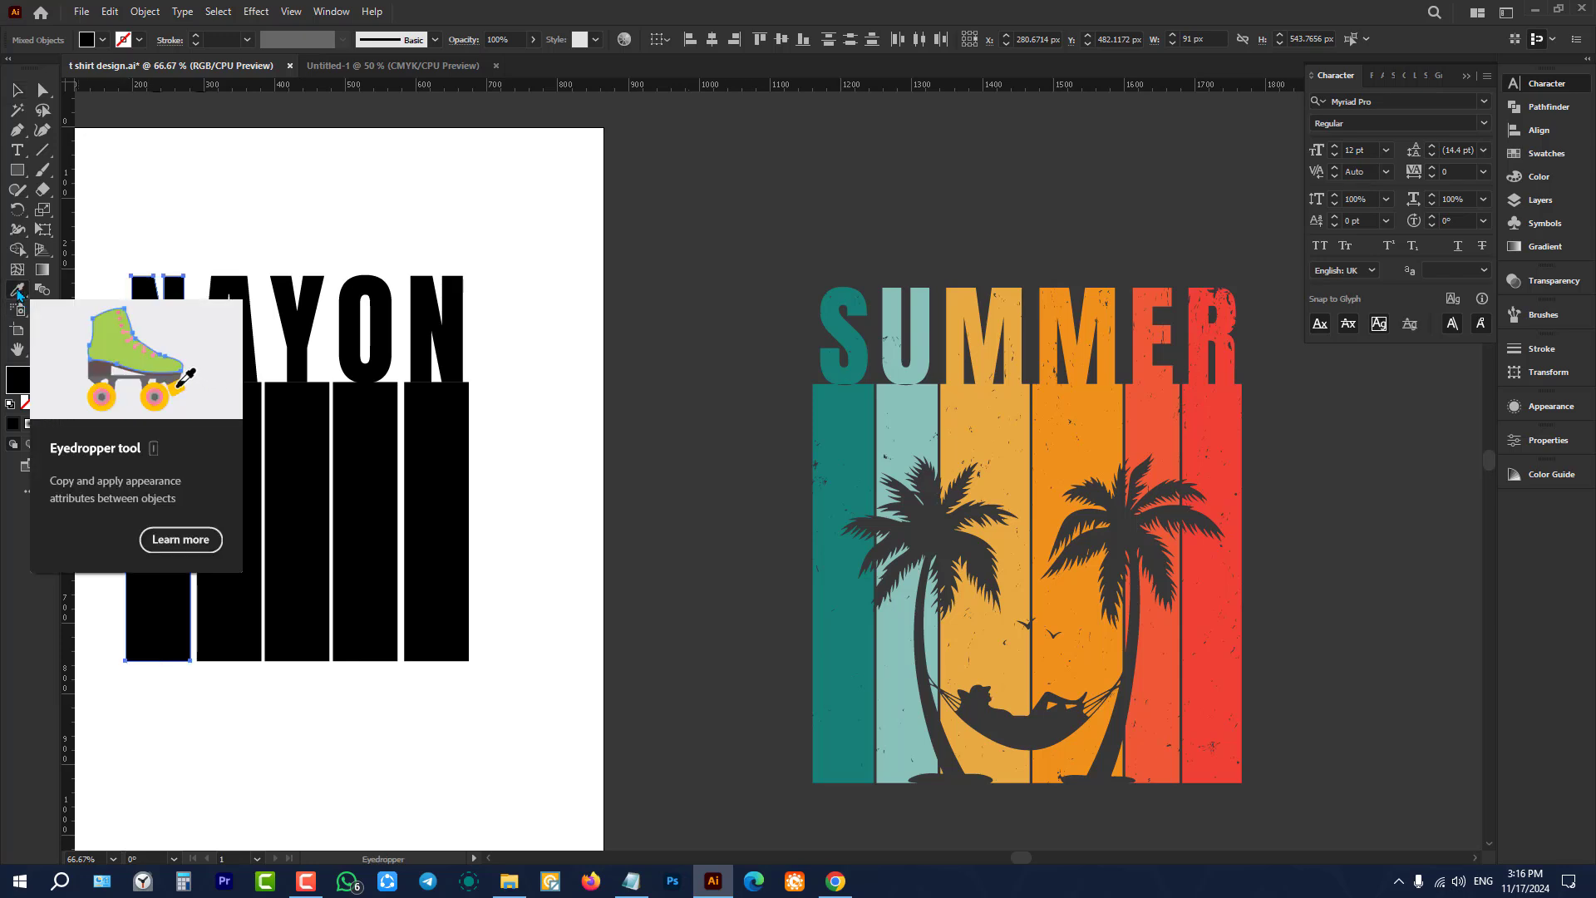
click(856, 426)
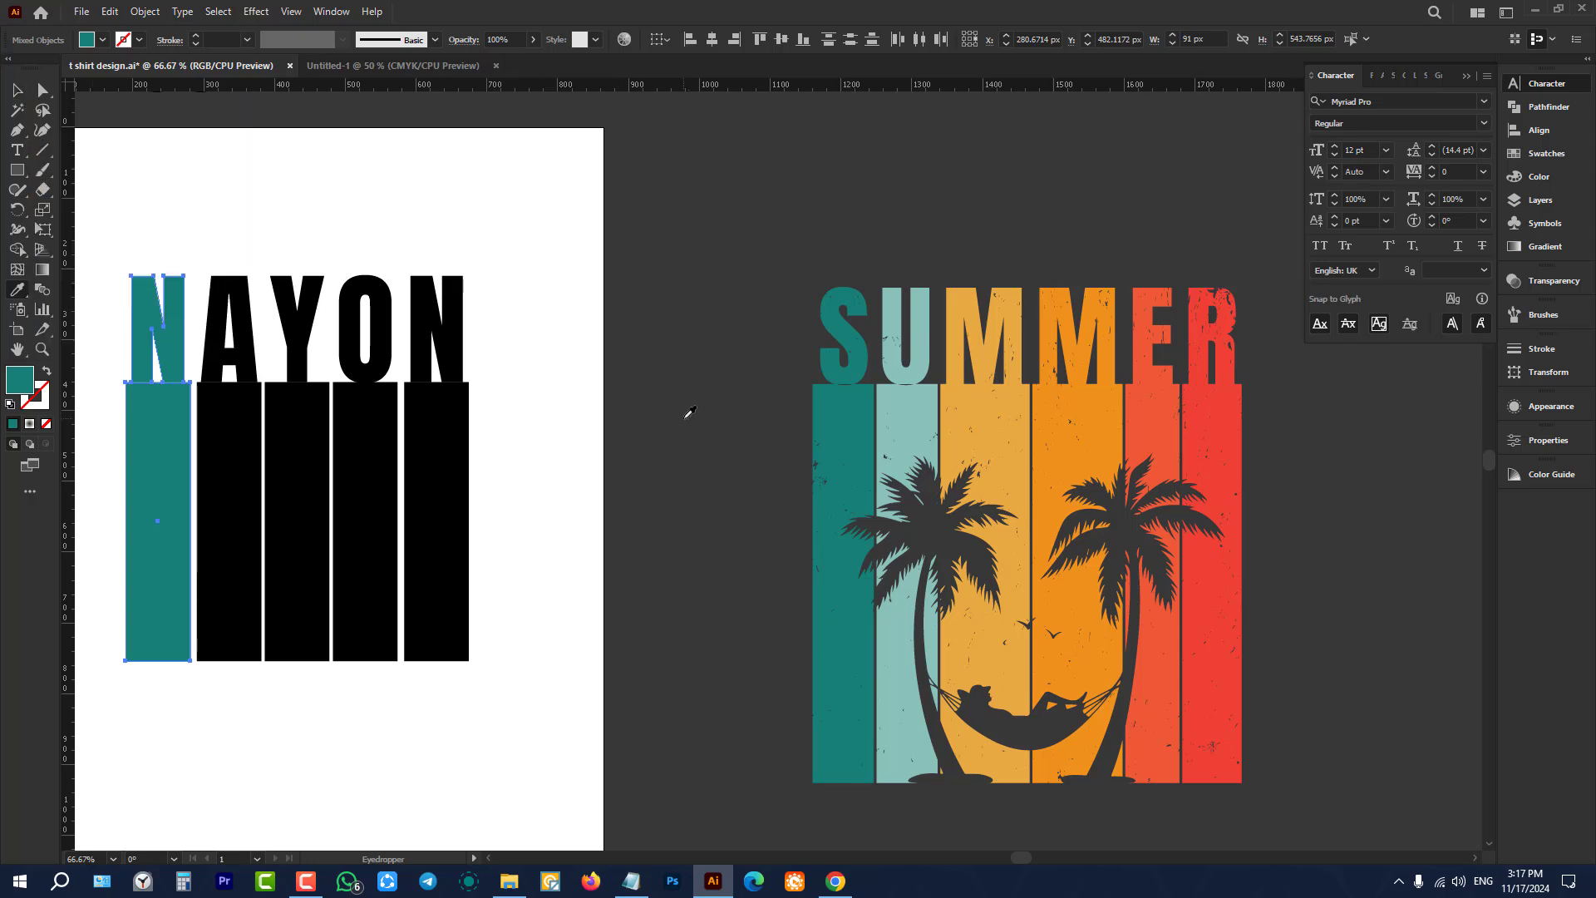
key(v)
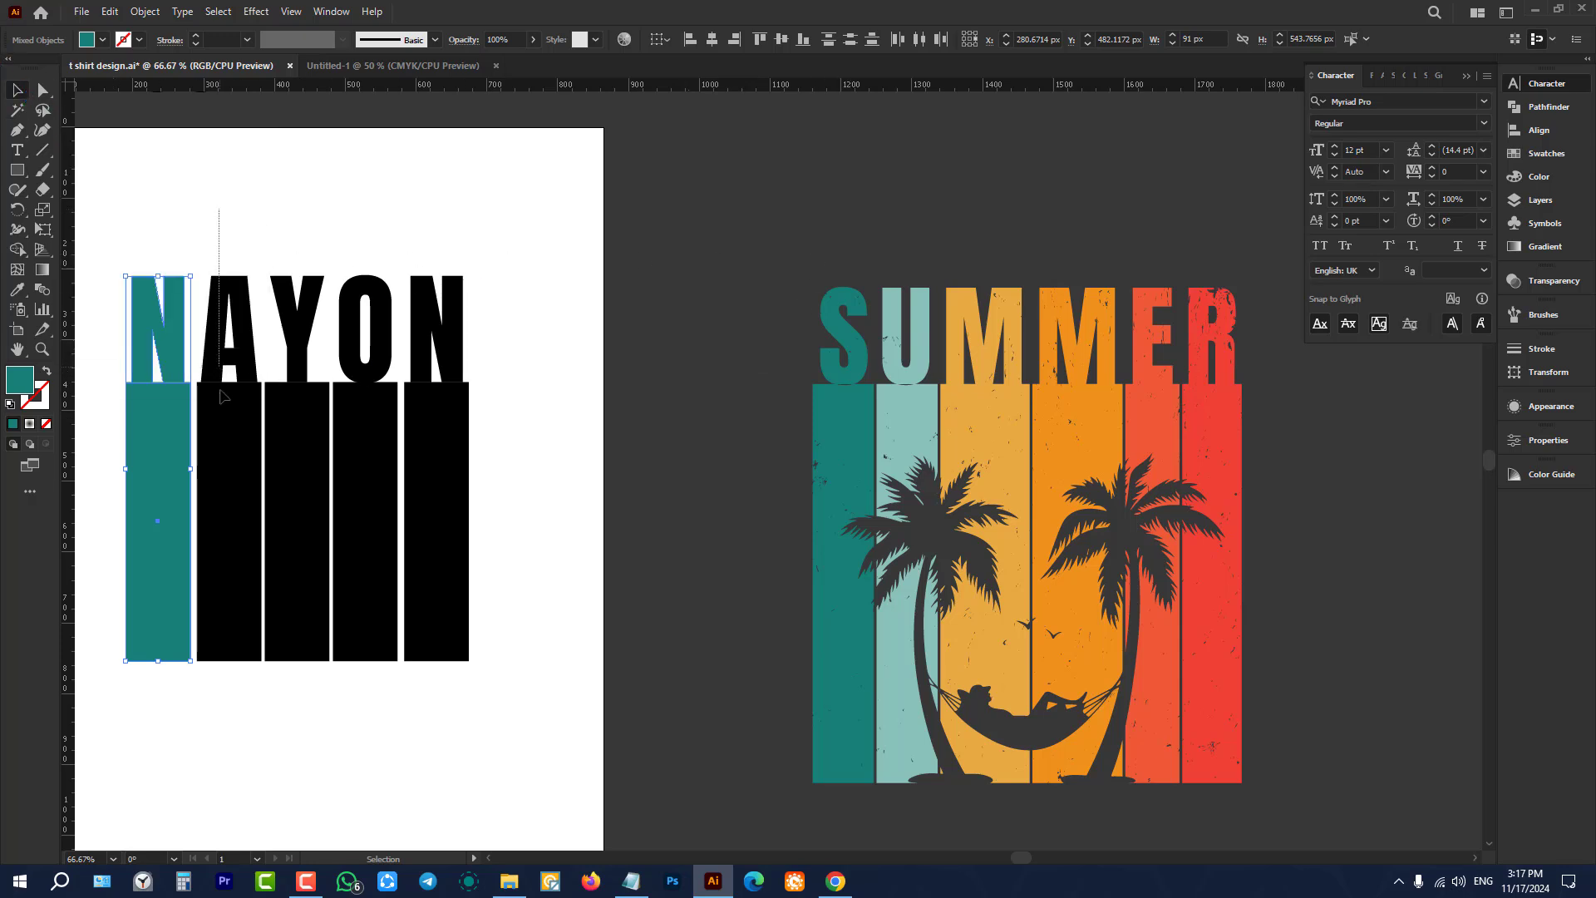
Step: Colour the second letter and its stripe light teal, sampled from the U of SUMMER
click(230, 462)
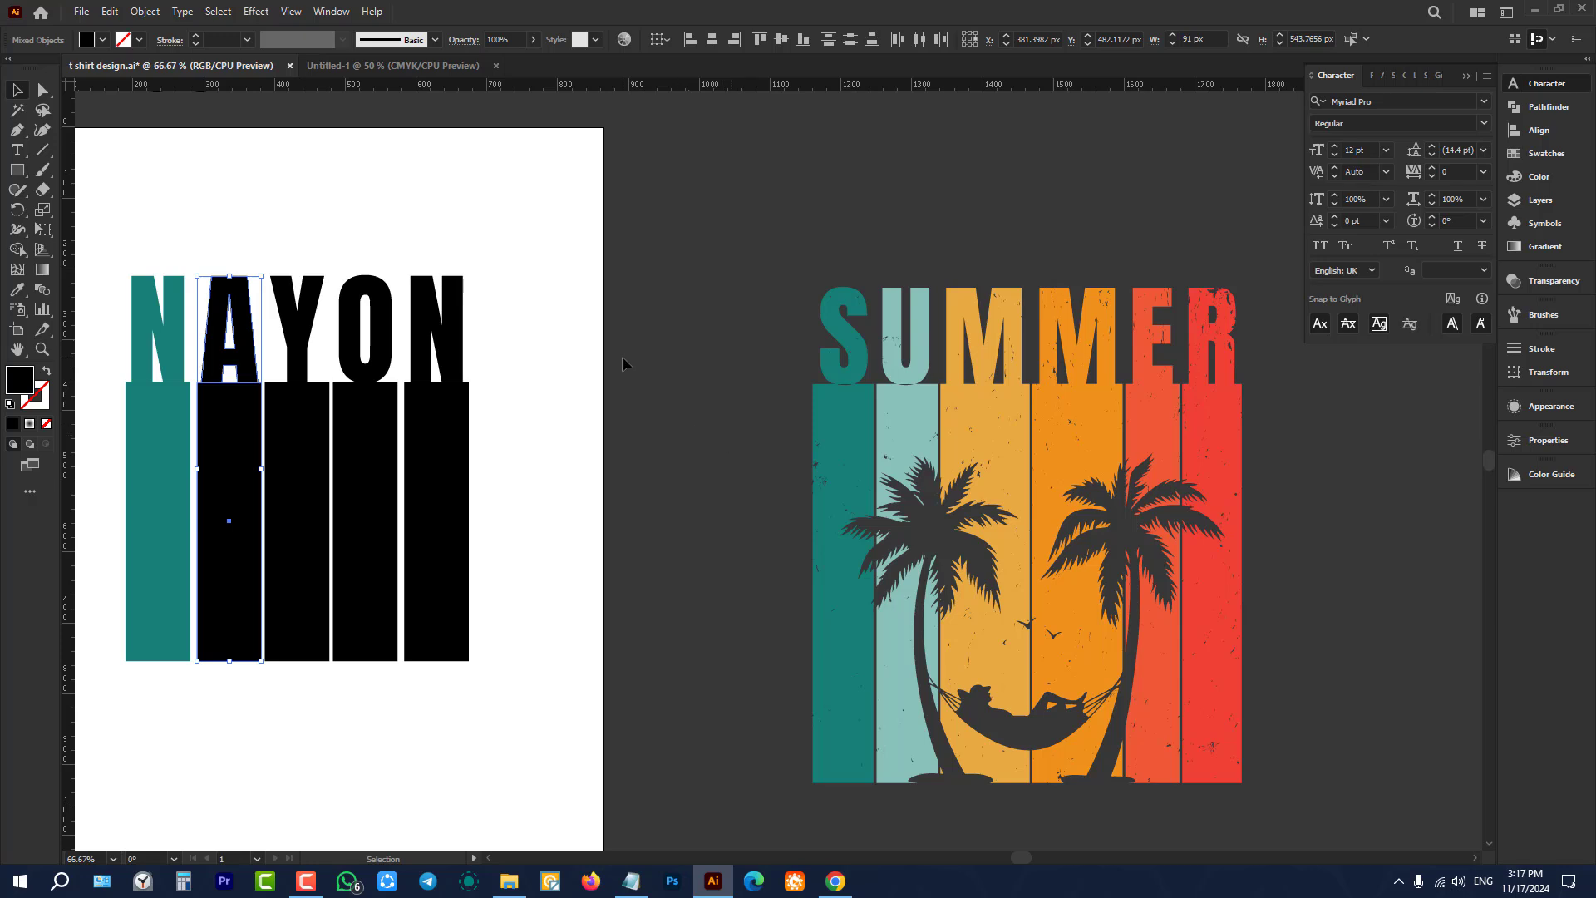
key(i)
click(920, 313)
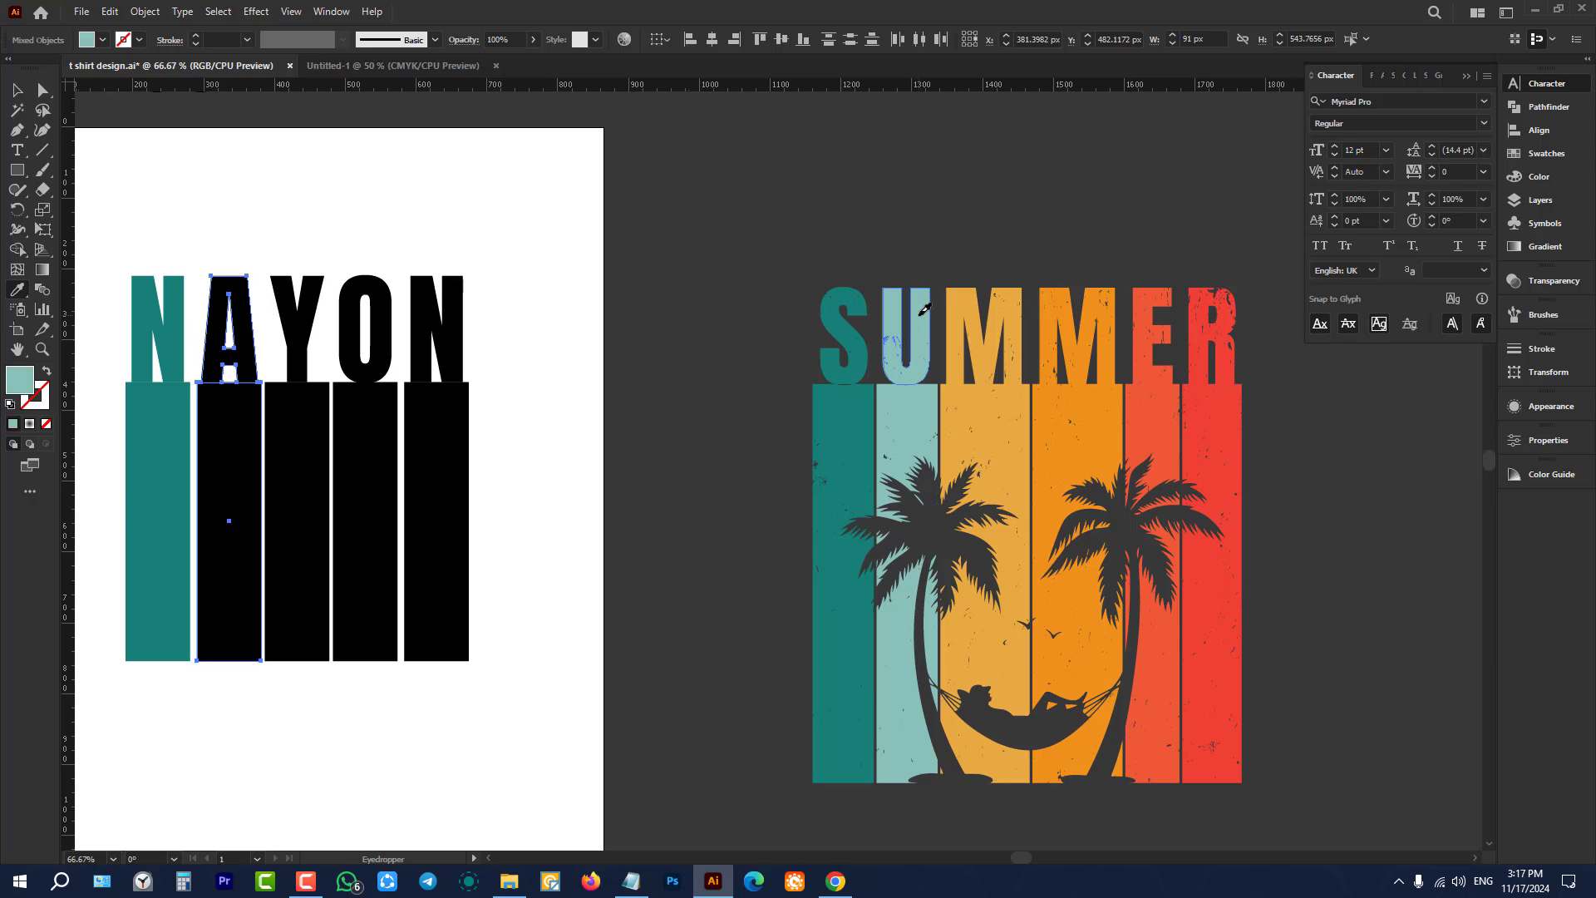
key(v)
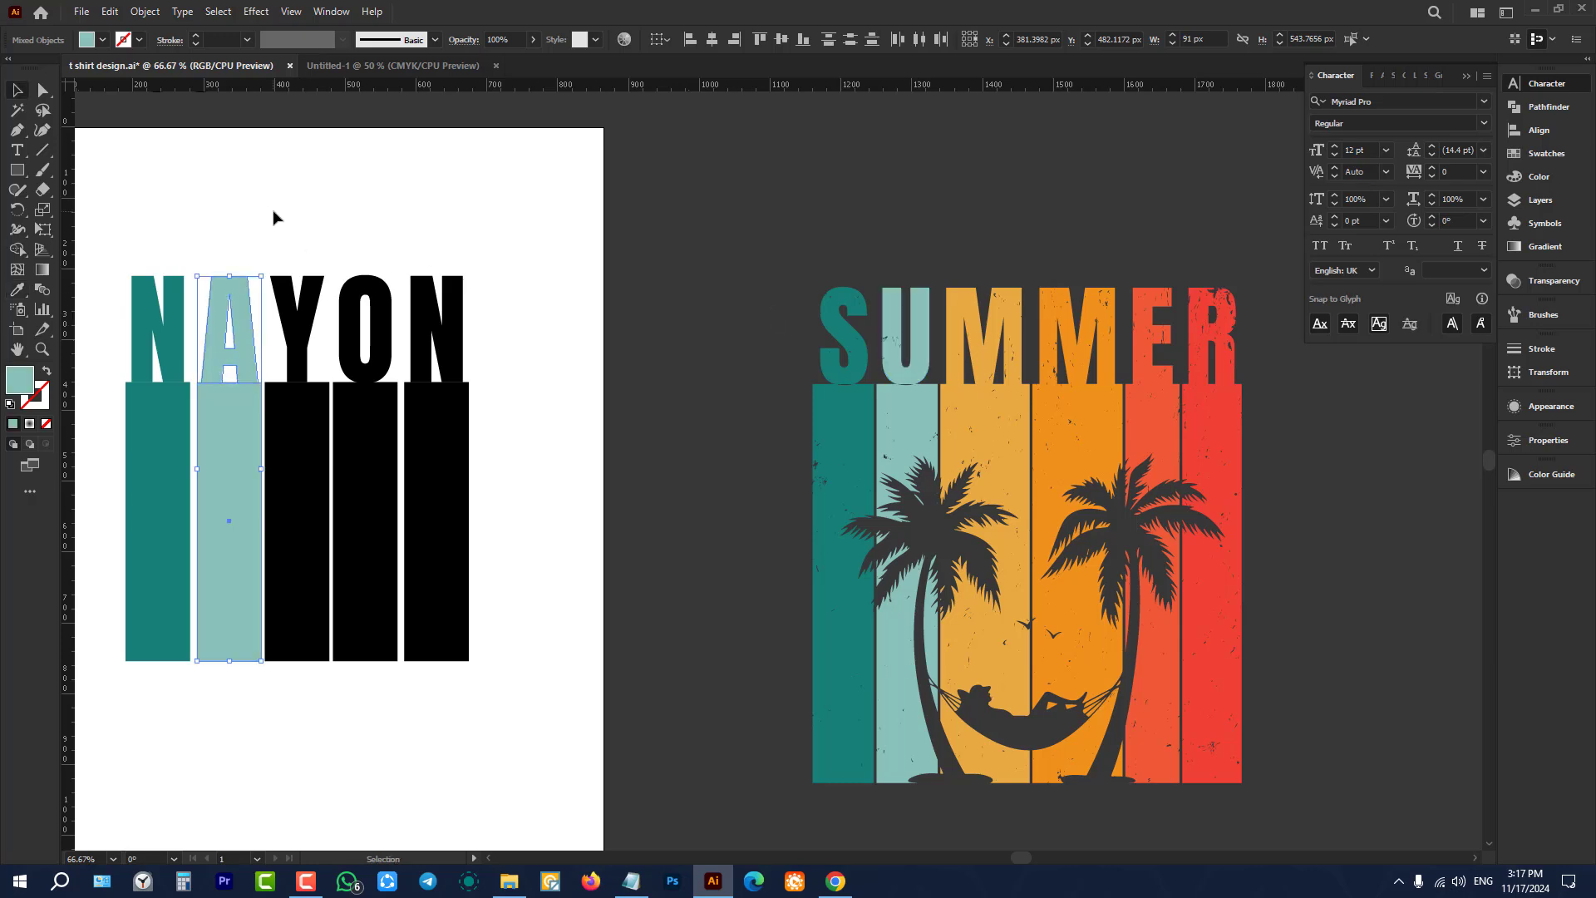
Step: Colour the third letter and its stripe yellow-orange, sampled from the first M of SUMMER
click(297, 466)
key(i)
click(981, 307)
key(v)
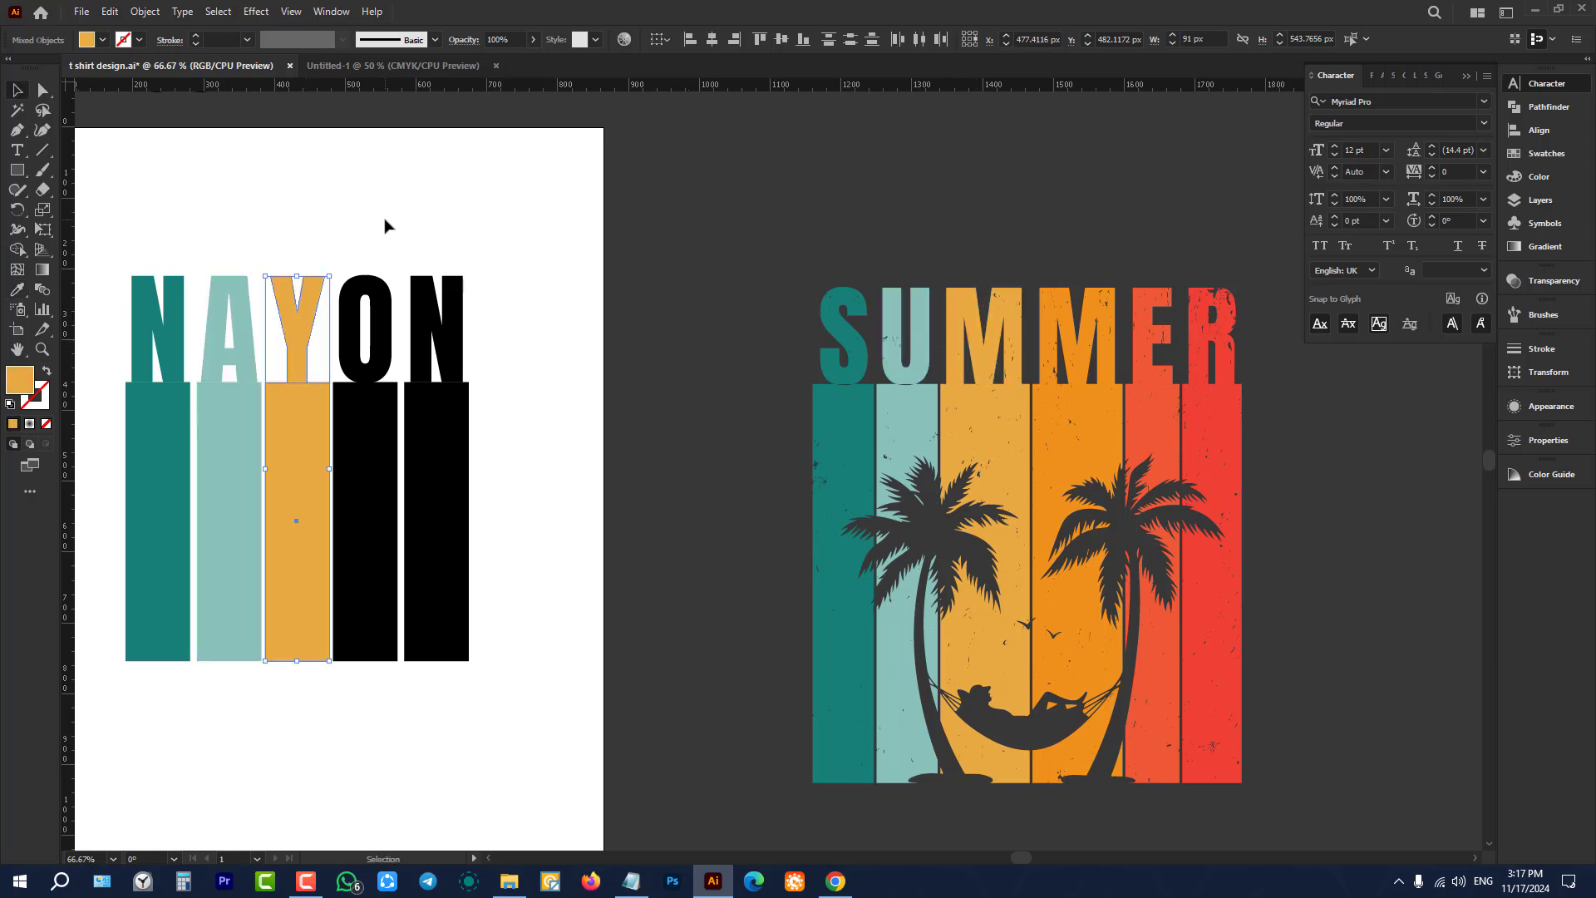
Step: Colour the fourth letter and its stripe orange, sampled from the second M of SUMMER
click(370, 466)
key(i)
click(1057, 302)
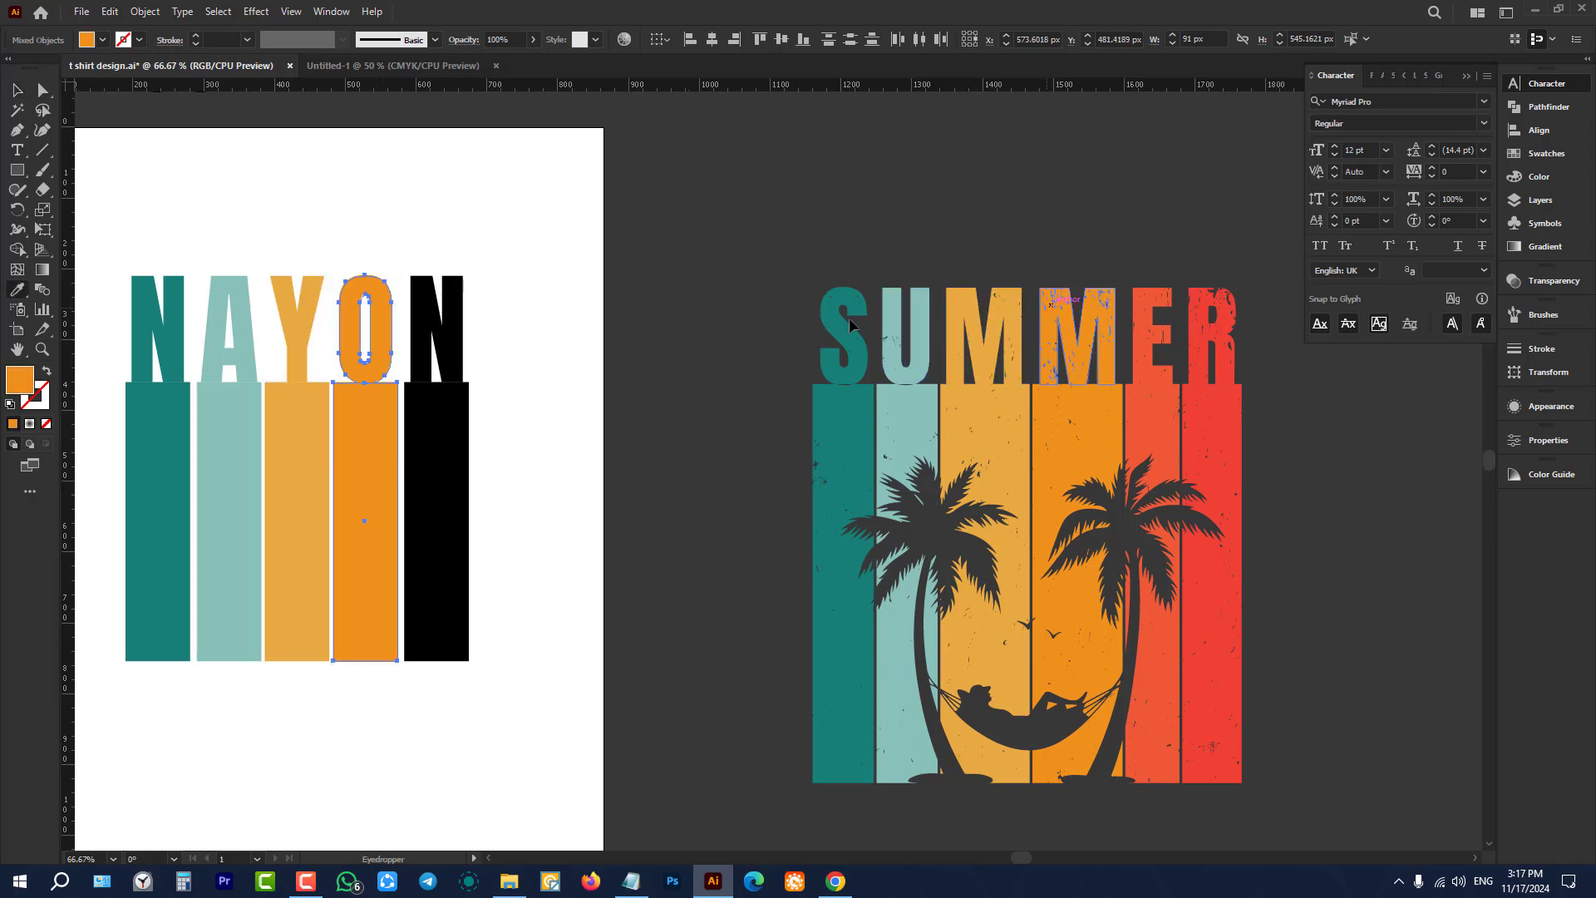
key(v)
Step: Colour the fifth letter and its stripe red, sampled from the R of SUMMER
drag(479, 237, 428, 536)
key(i)
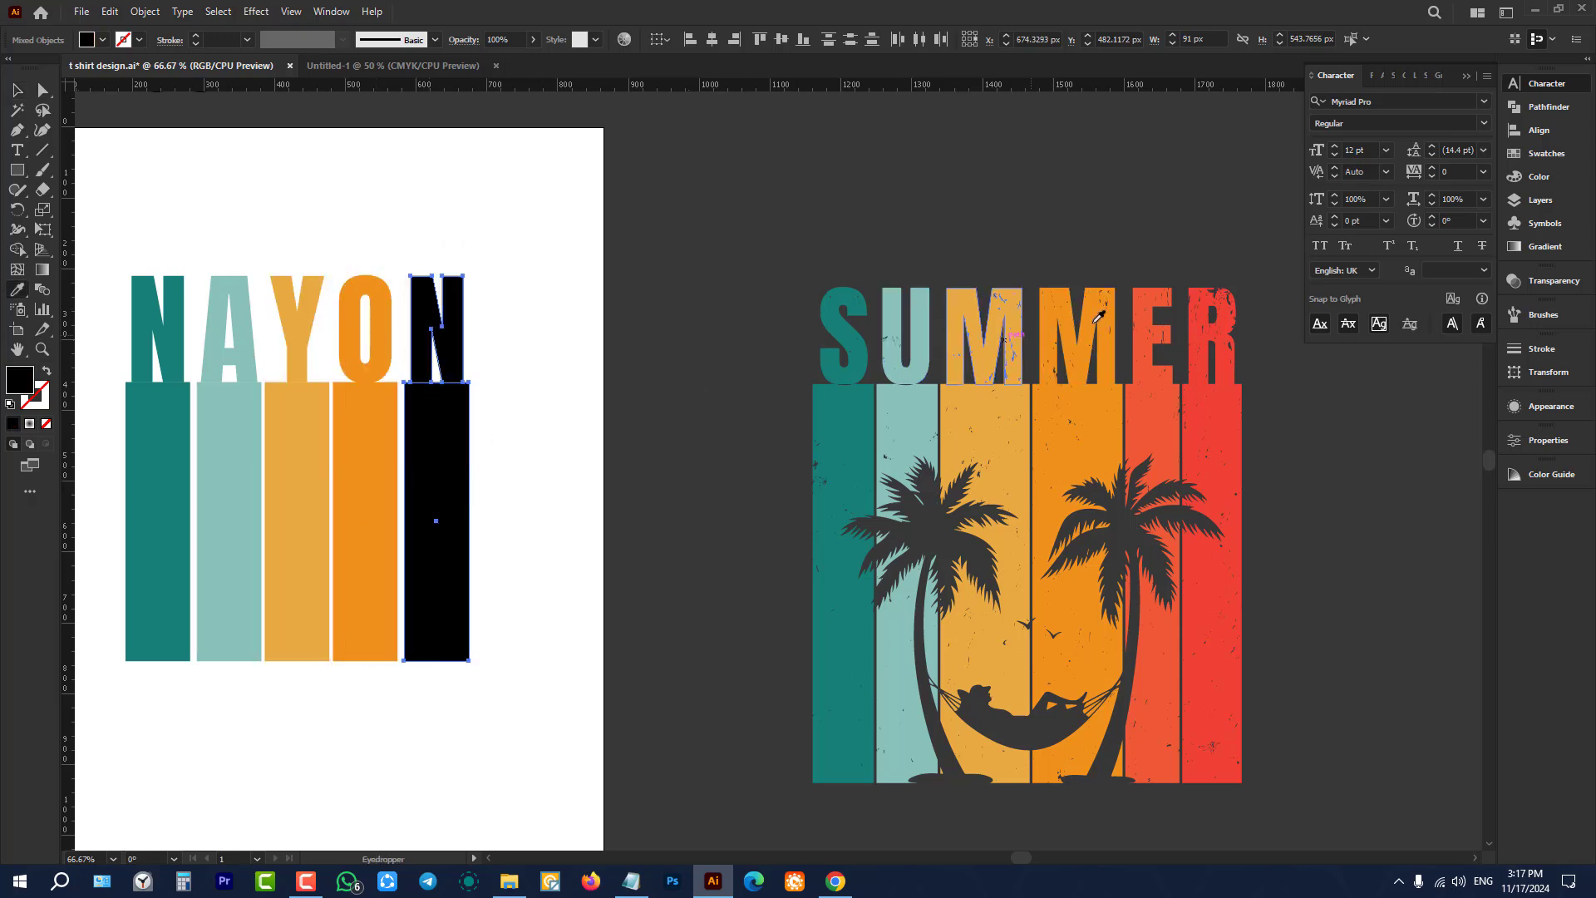
click(1216, 311)
key(v)
click(525, 249)
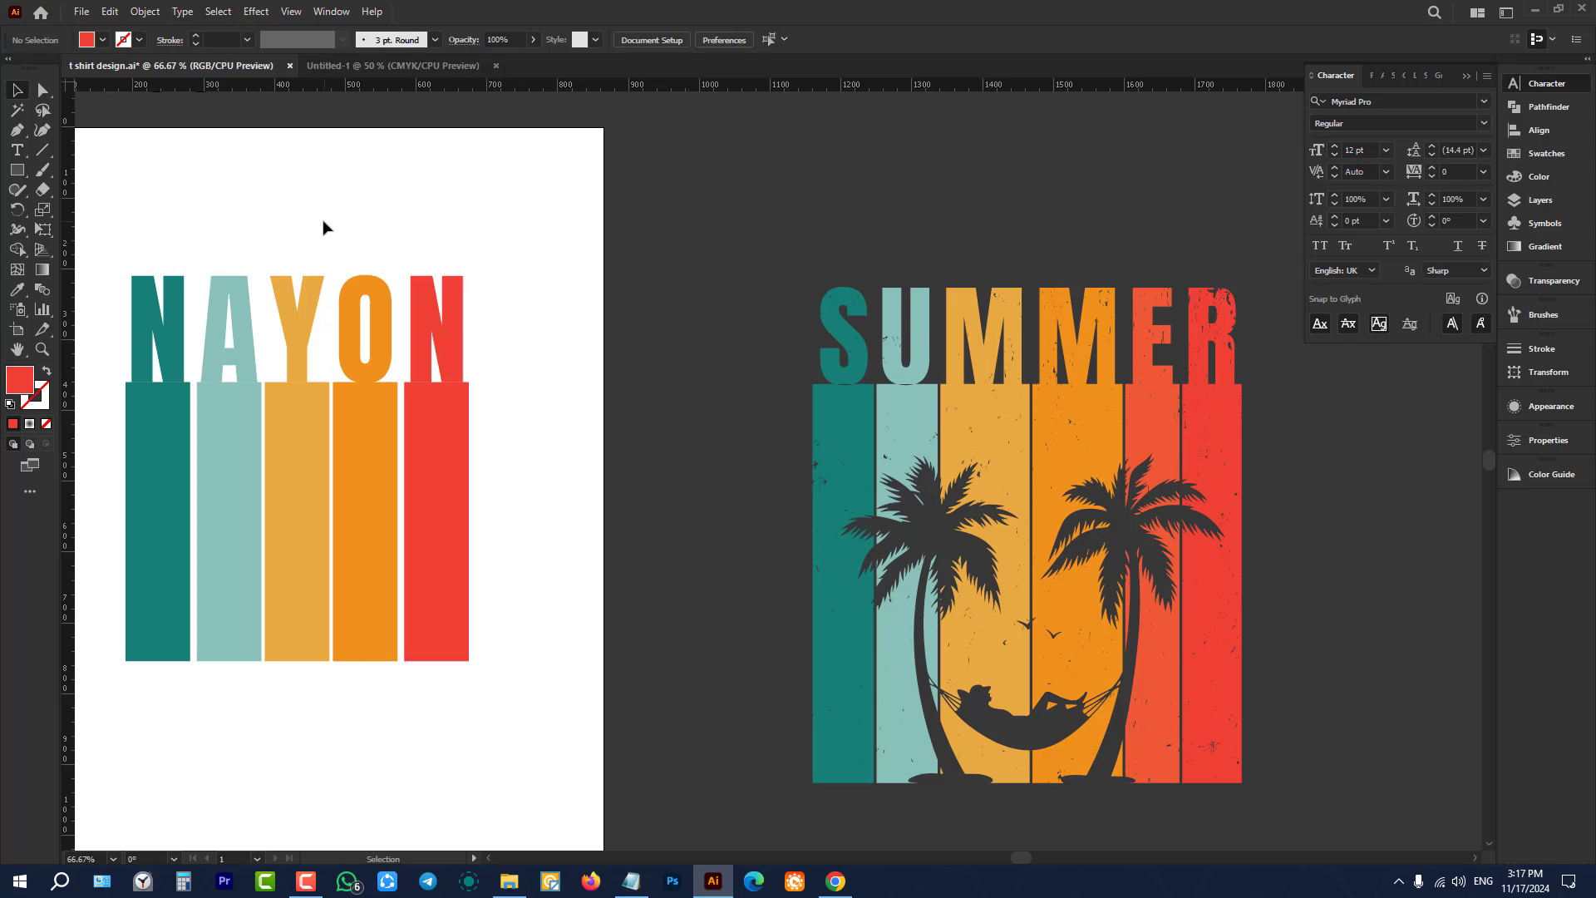
Step: Recolour the third letter and its stripe orange, sampled from the fourth stripe beside it
drag(315, 224, 296, 454)
key(i)
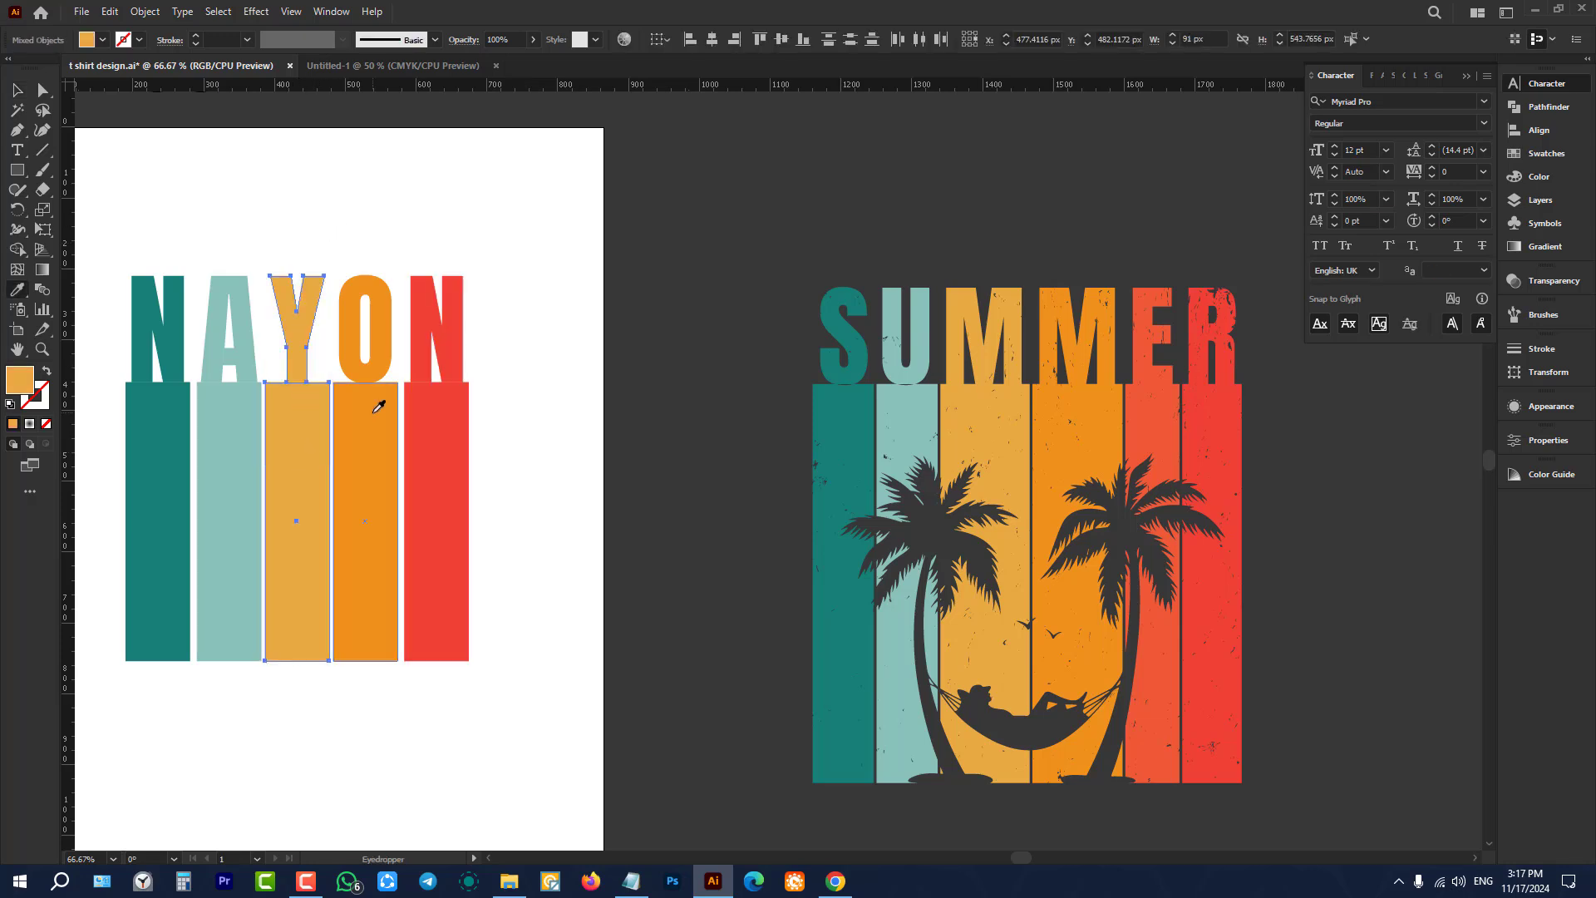
click(373, 414)
key(v)
Step: Recolour the fourth letter and its stripe orange-red, sampled from the E of SUMMER
drag(363, 241, 364, 442)
key(i)
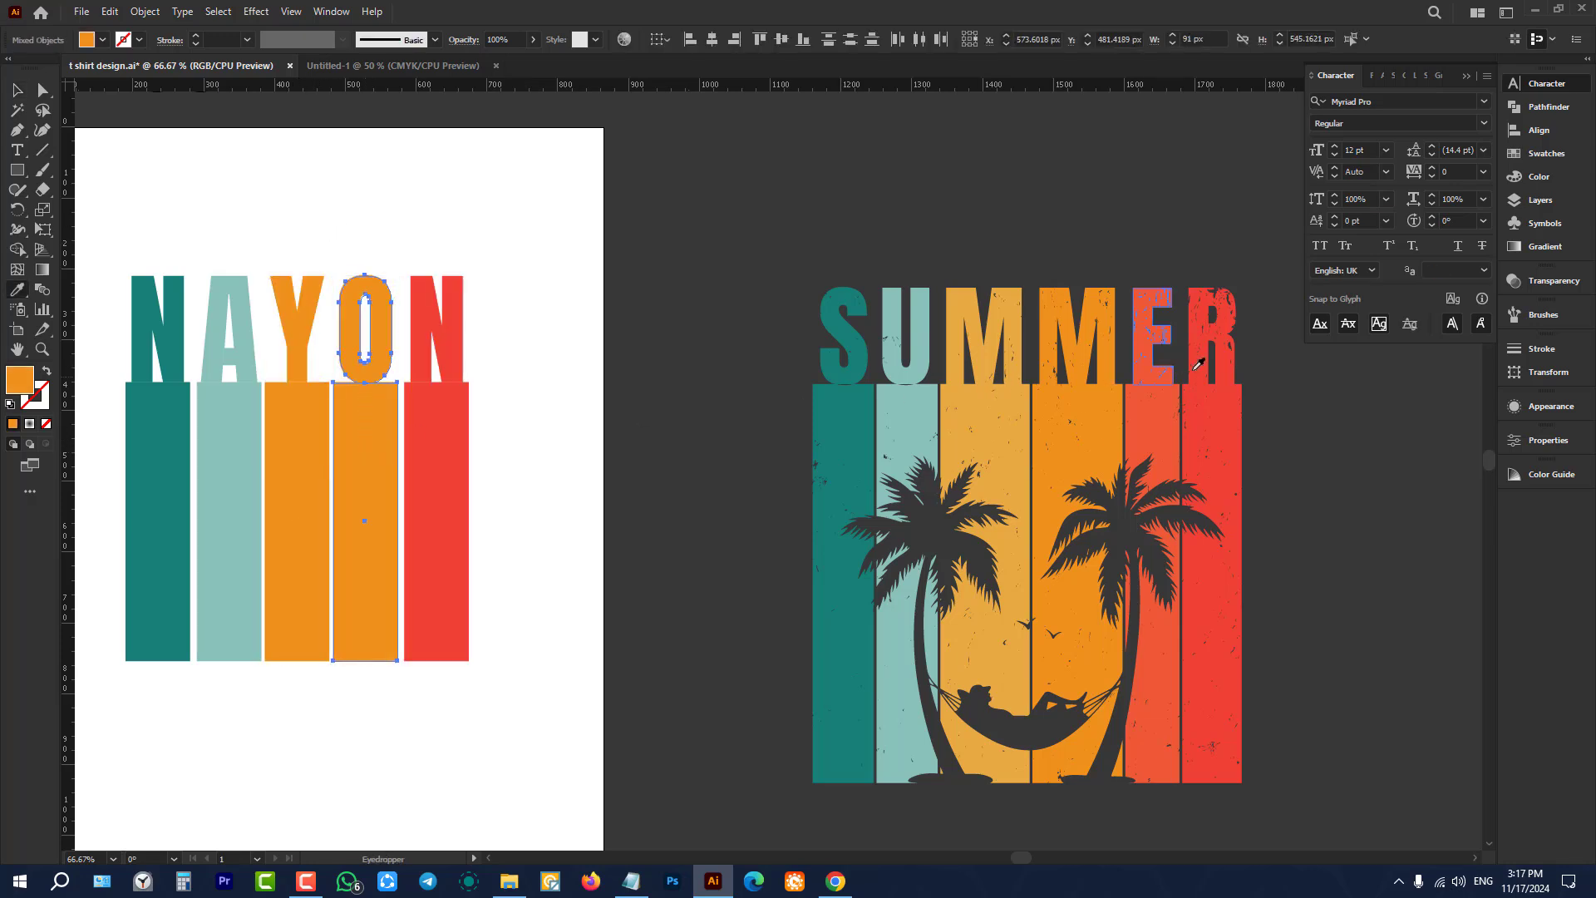
click(1208, 363)
click(1165, 359)
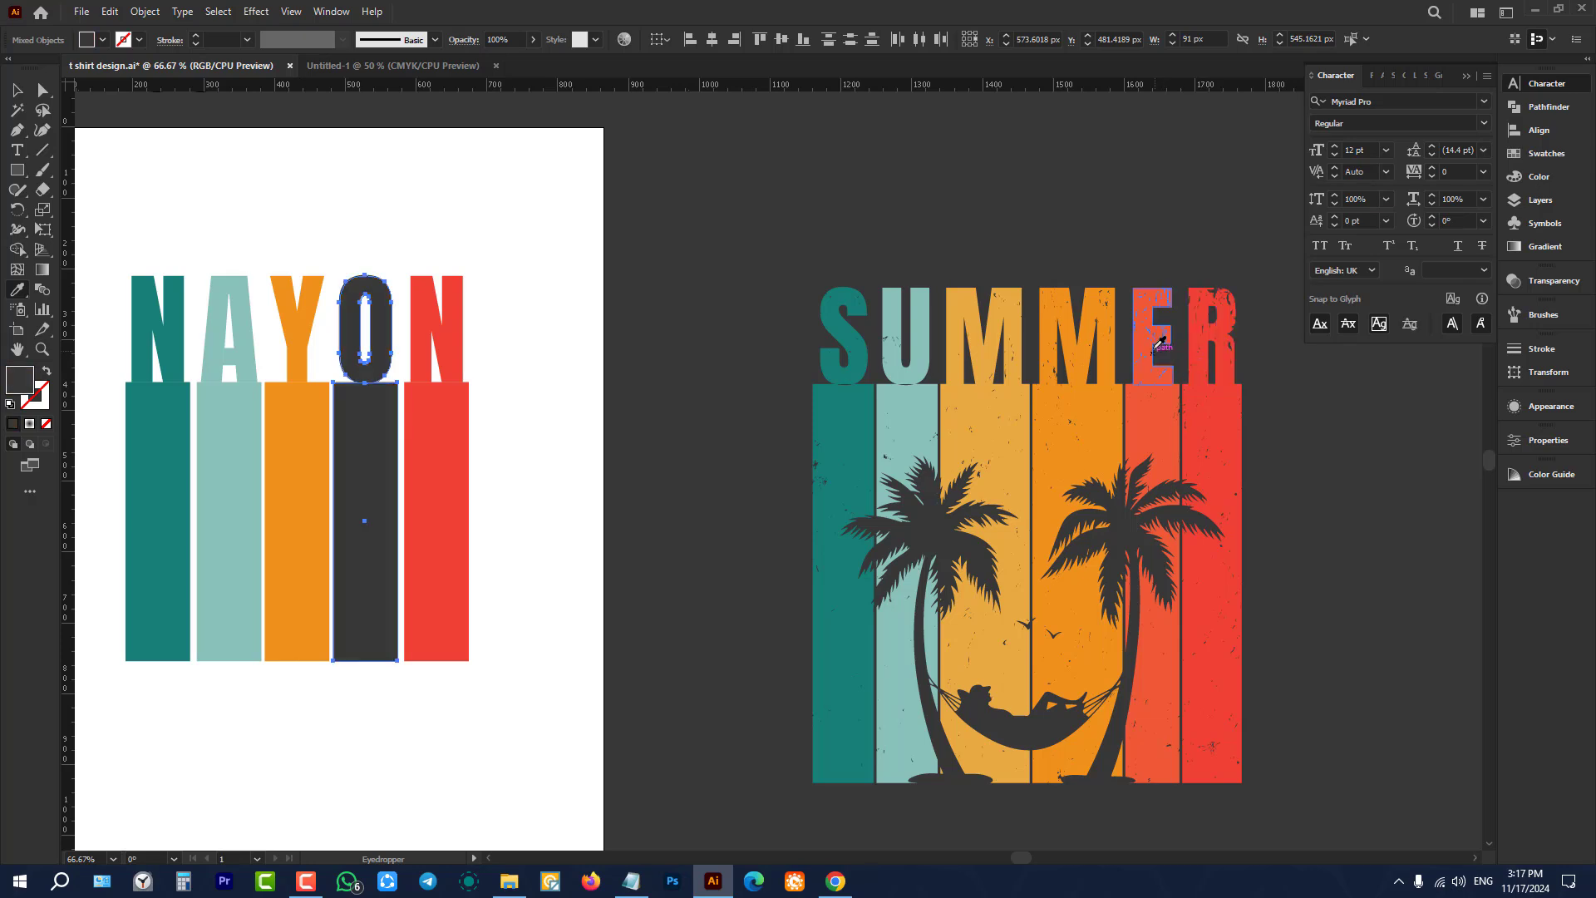
click(1151, 342)
key(v)
click(690, 322)
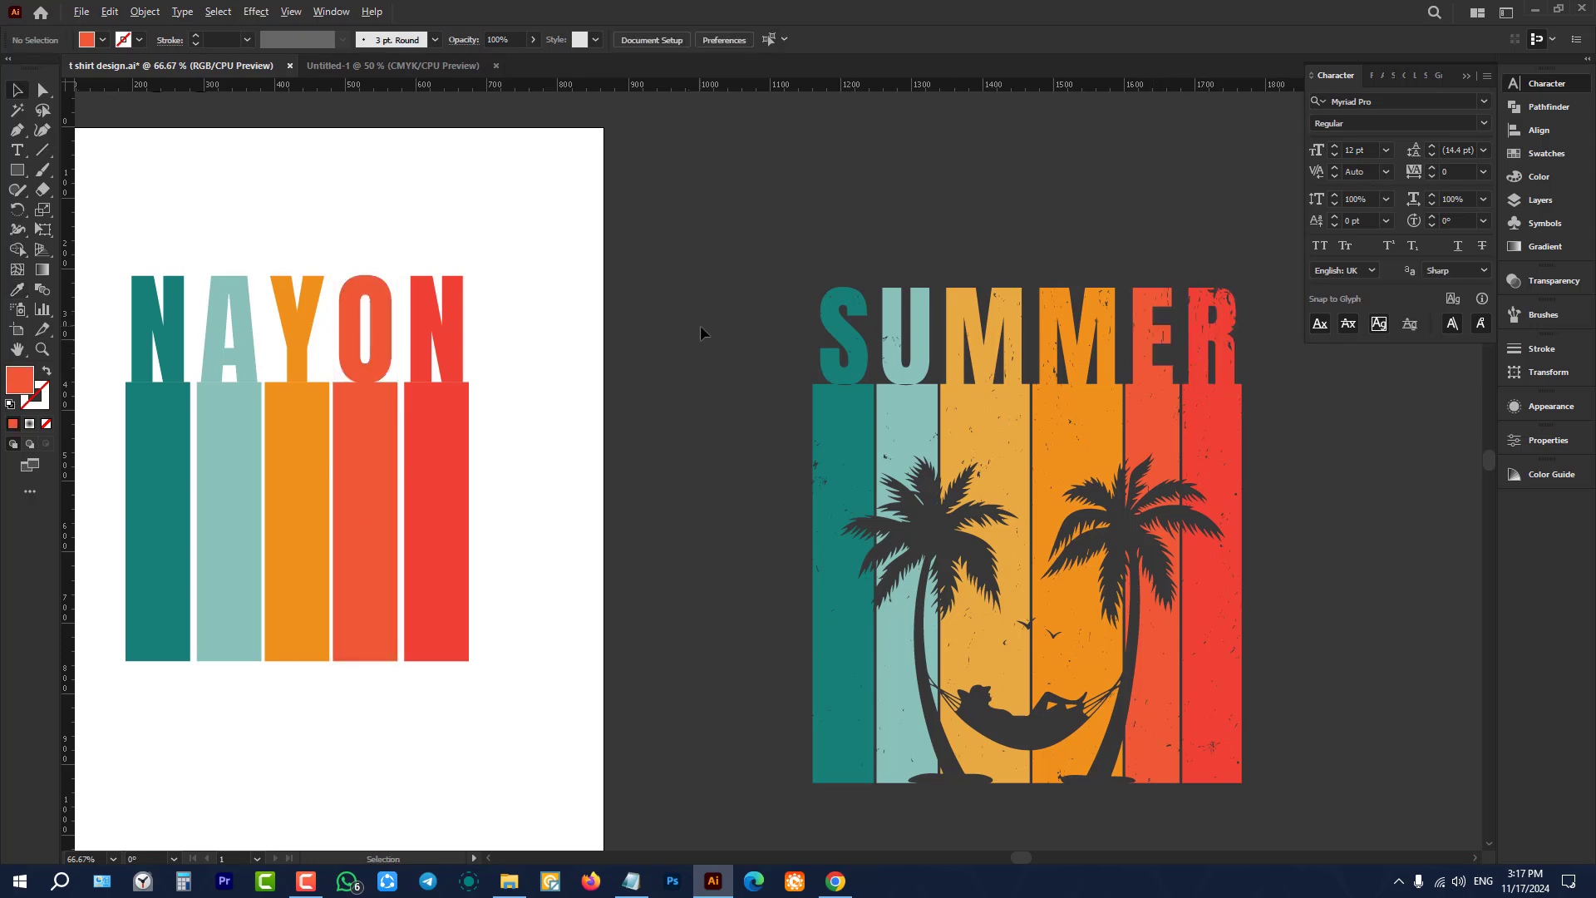
Step: Move the SUMMER reference design closer to the striped name, partly over the artboard, and inspect its distressed stripes and palms
scroll(700, 326, down, 3)
drag(725, 245, 1075, 605)
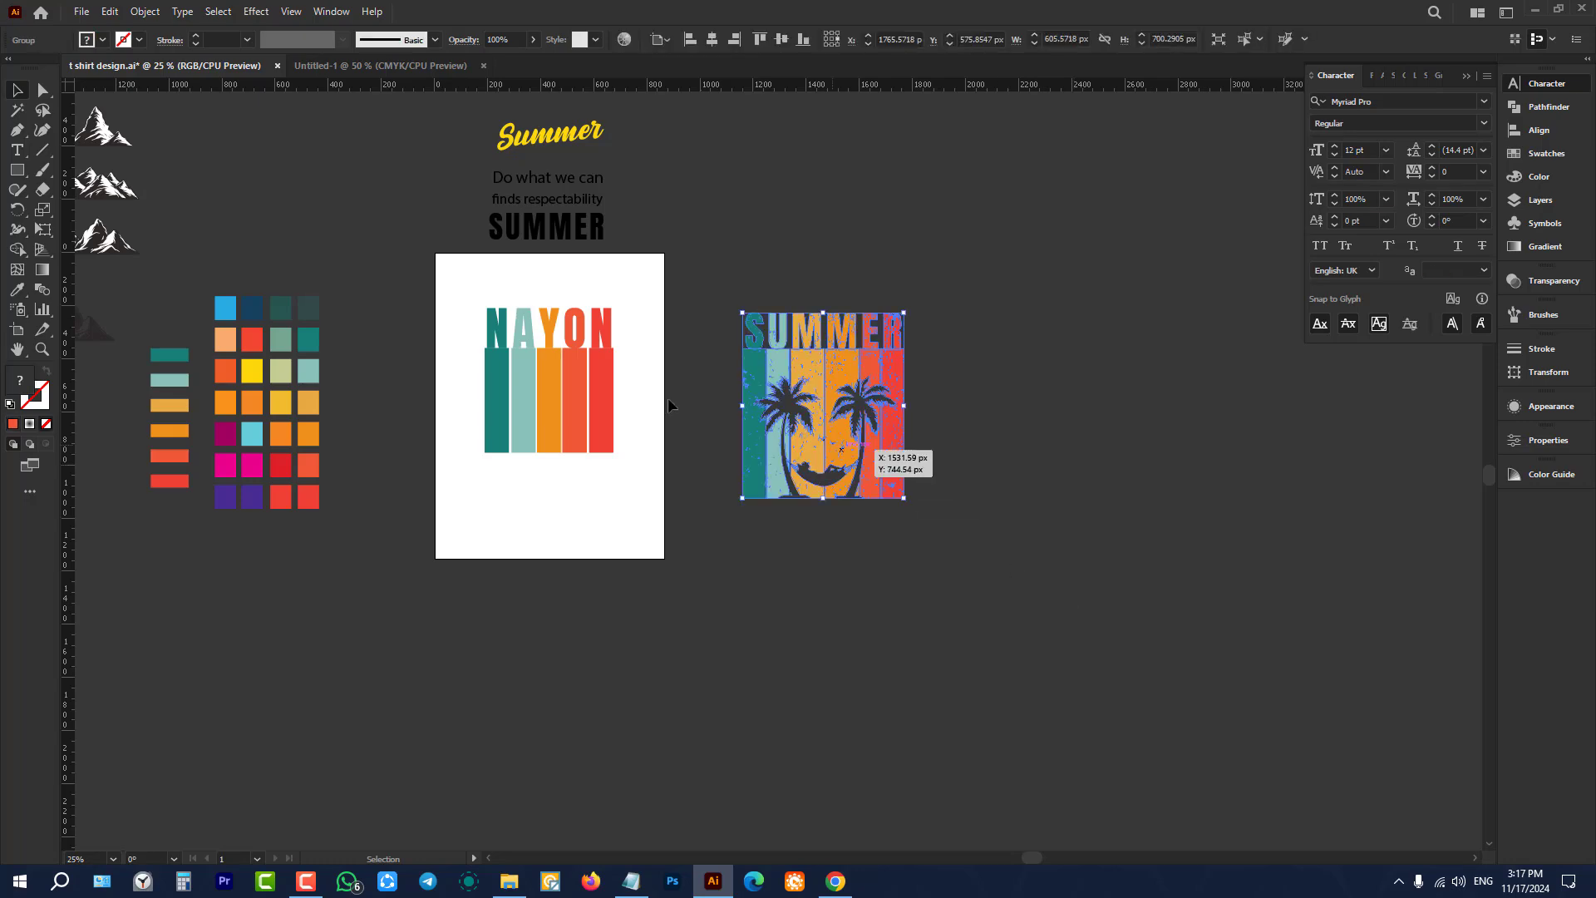
click(502, 513)
scroll(517, 345, up, 3)
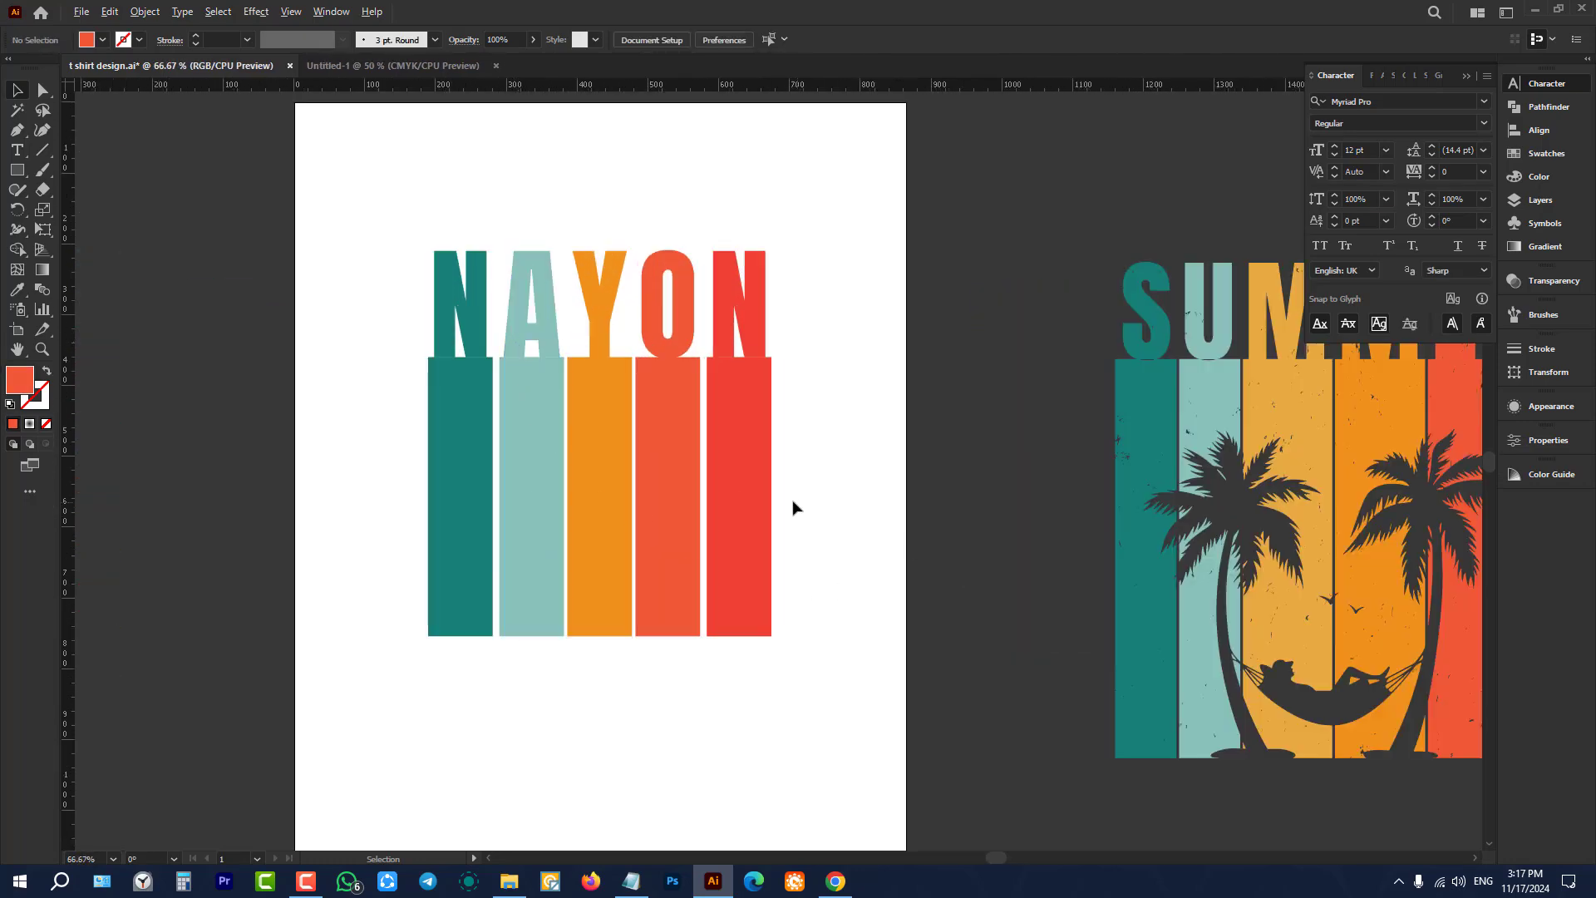
scroll(791, 505, down, 3)
scroll(1044, 427, up, 2)
click(1044, 428)
scroll(1044, 427, down, 1)
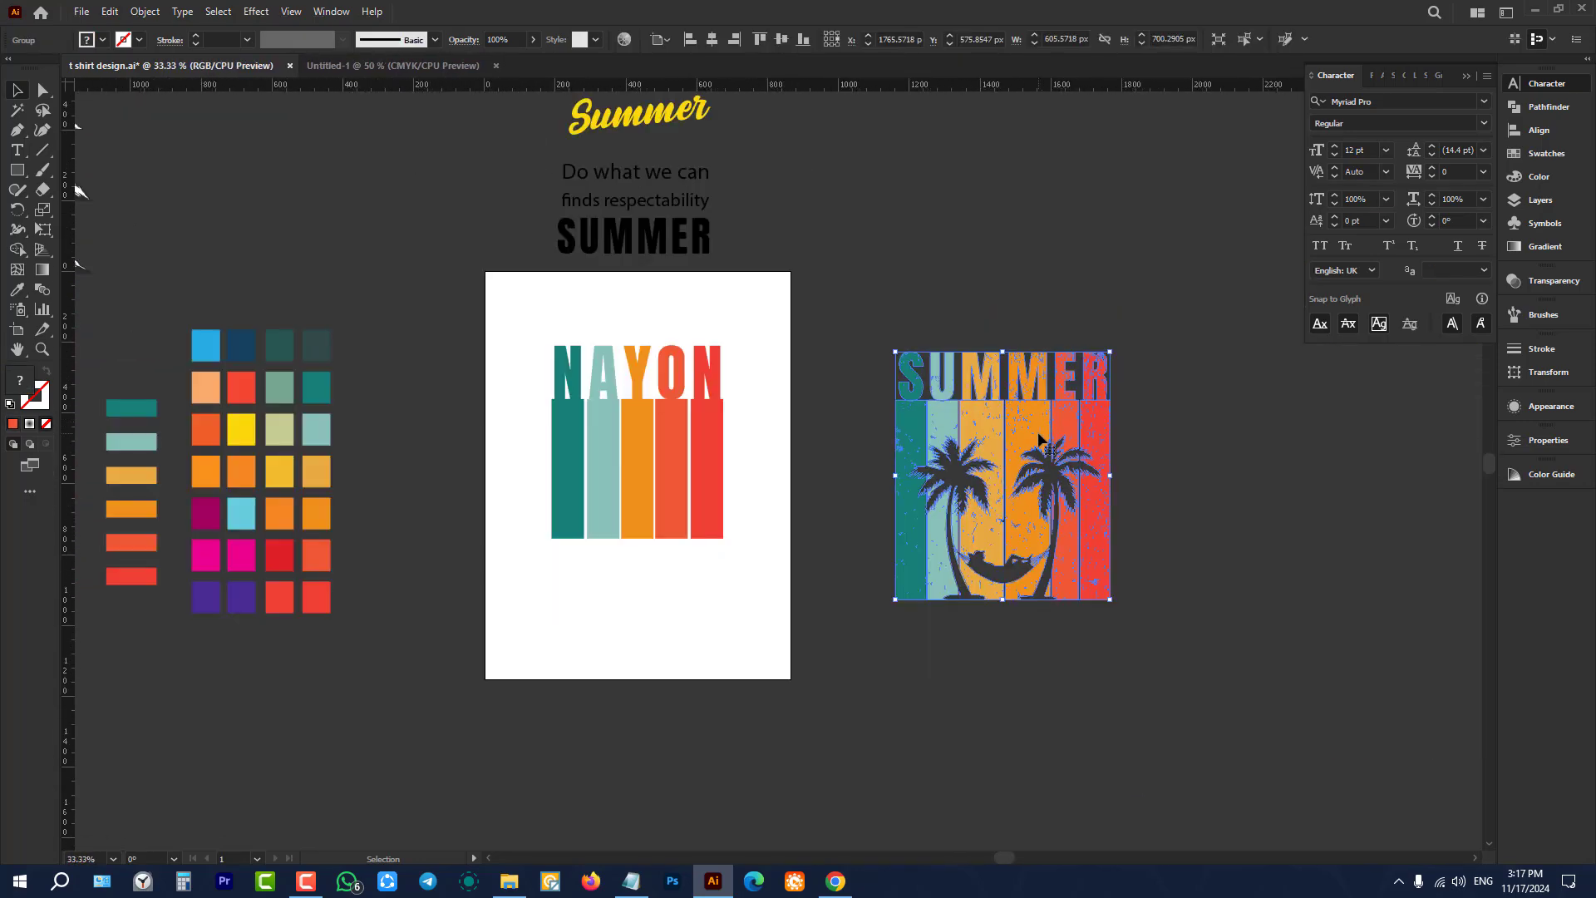
drag(1020, 457, 864, 511)
click(834, 707)
scroll(798, 524, up, 4)
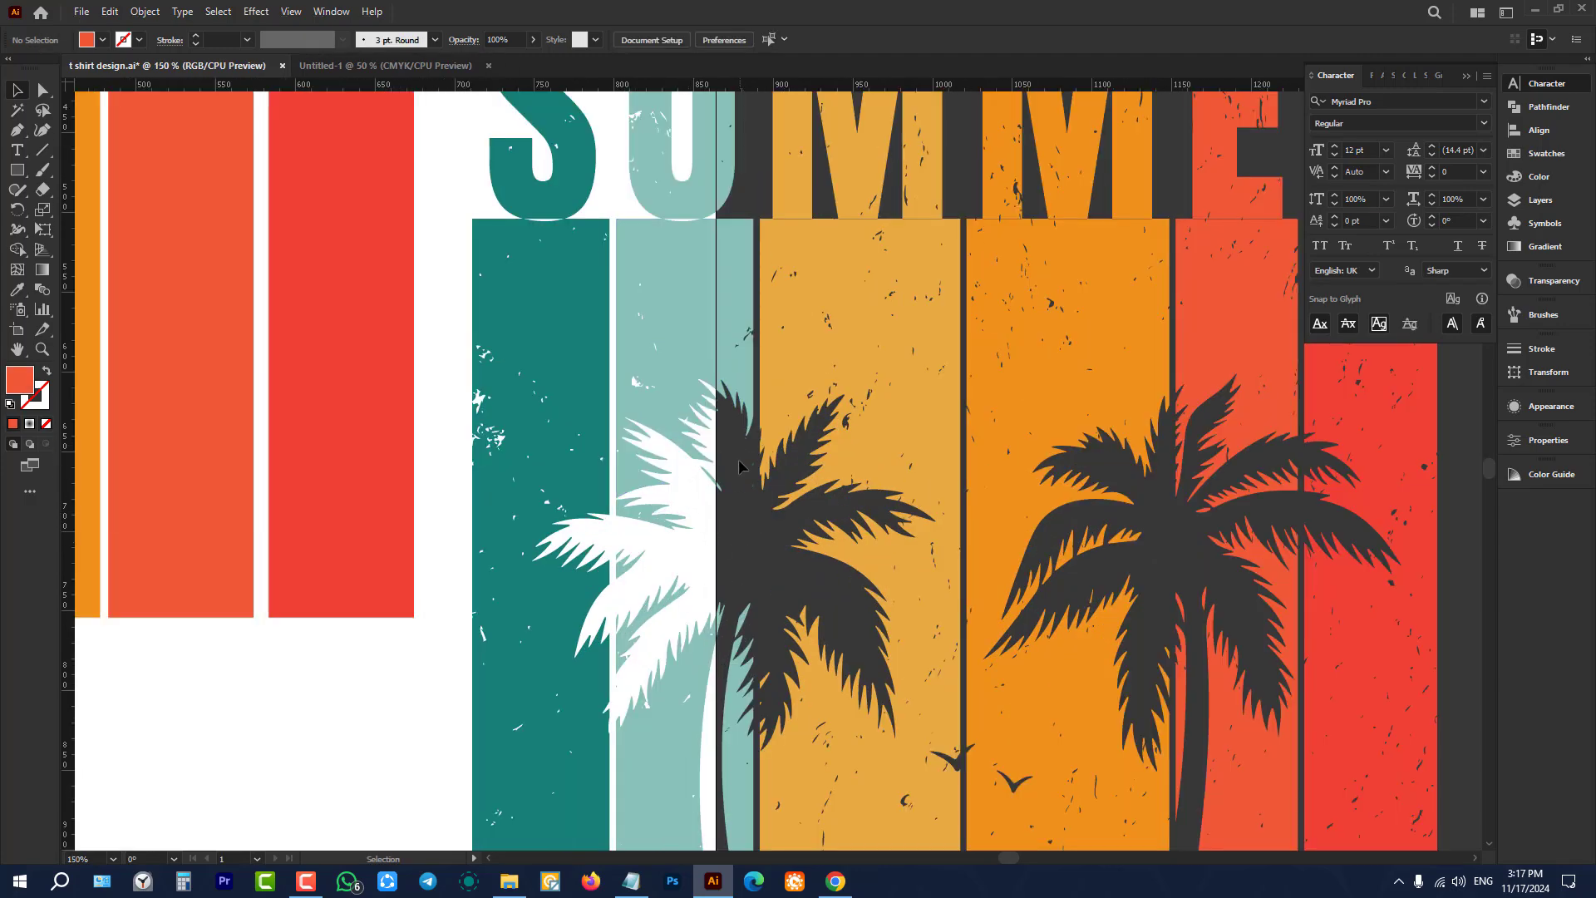
Step: Move the SUMMER reference design off the artboard into the empty canvas to its right
scroll(736, 439, down, 3)
scroll(737, 439, up, 5)
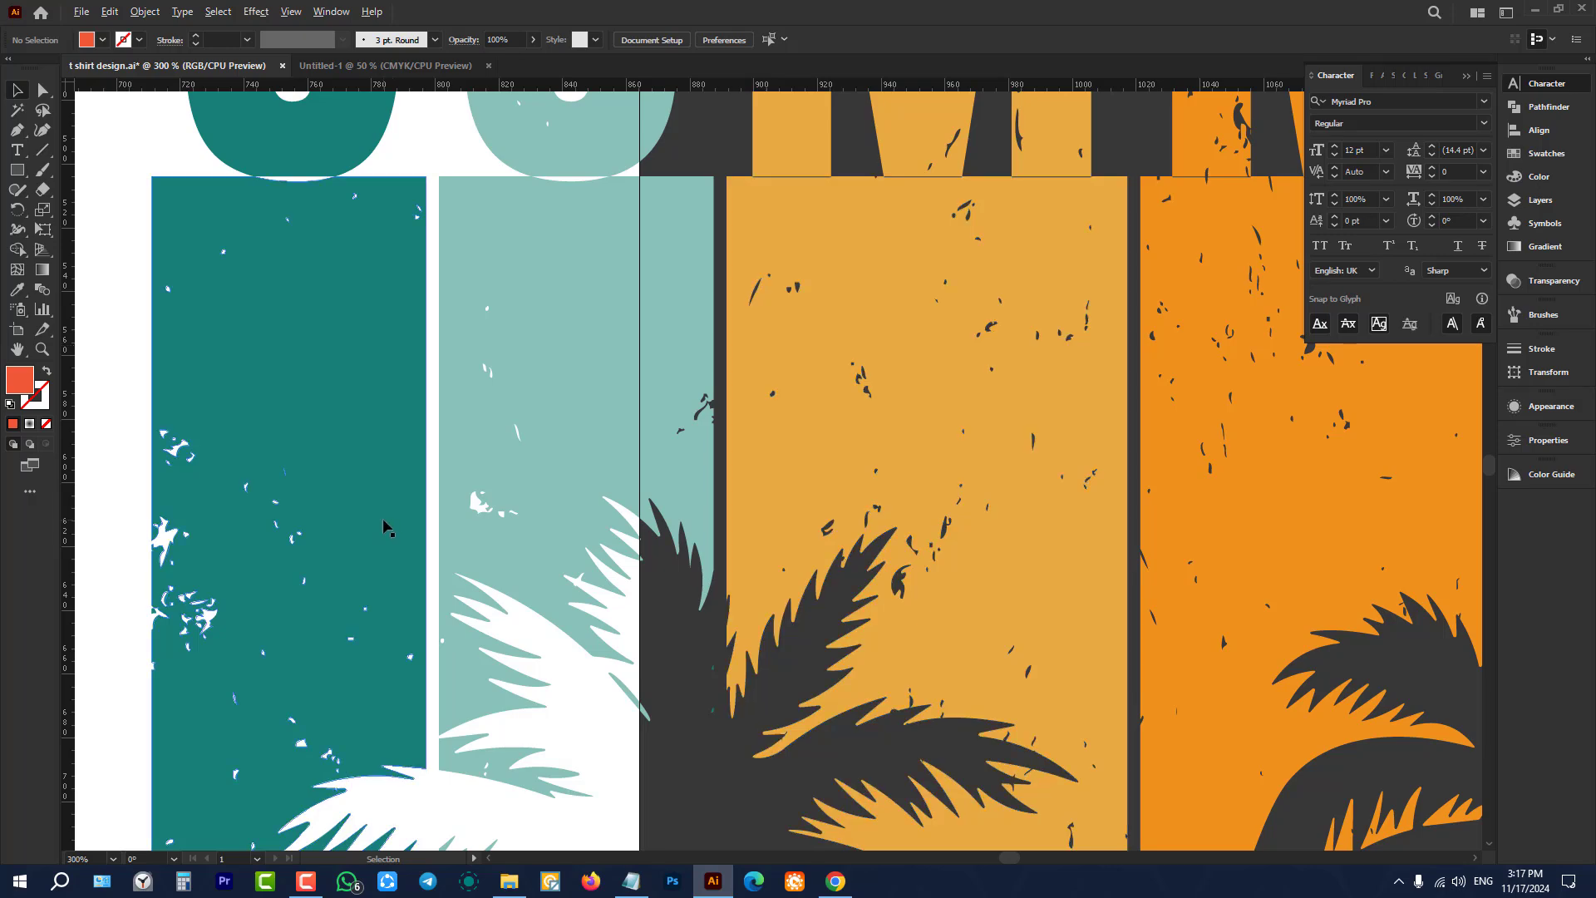
scroll(430, 522, up, 3)
scroll(659, 463, down, 8)
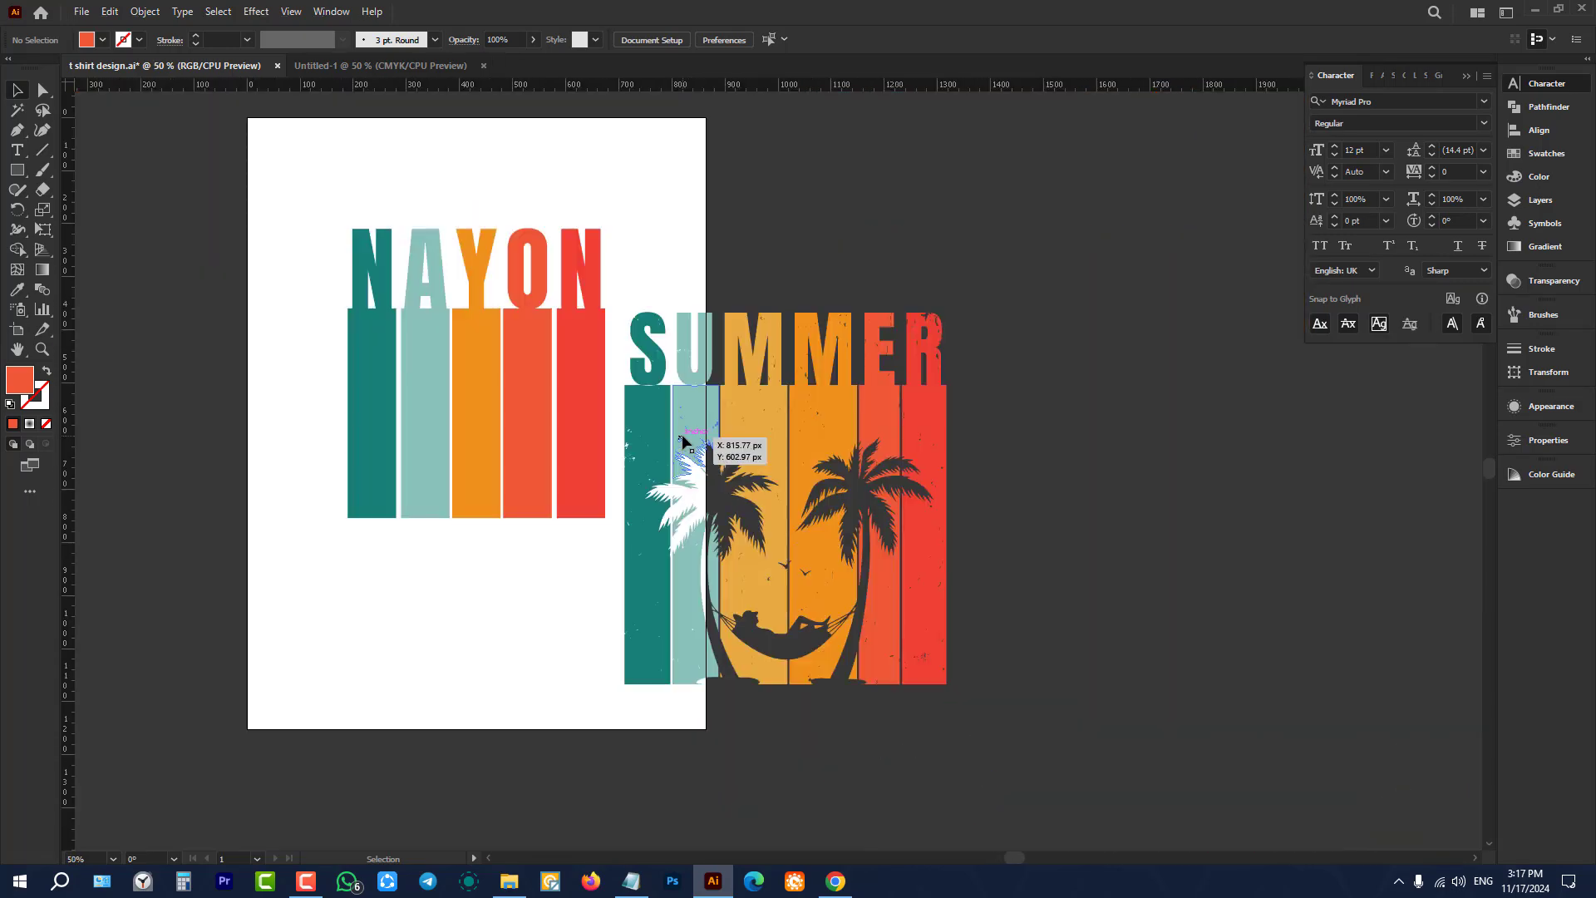
scroll(682, 440, down, 1)
drag(691, 385, 1010, 307)
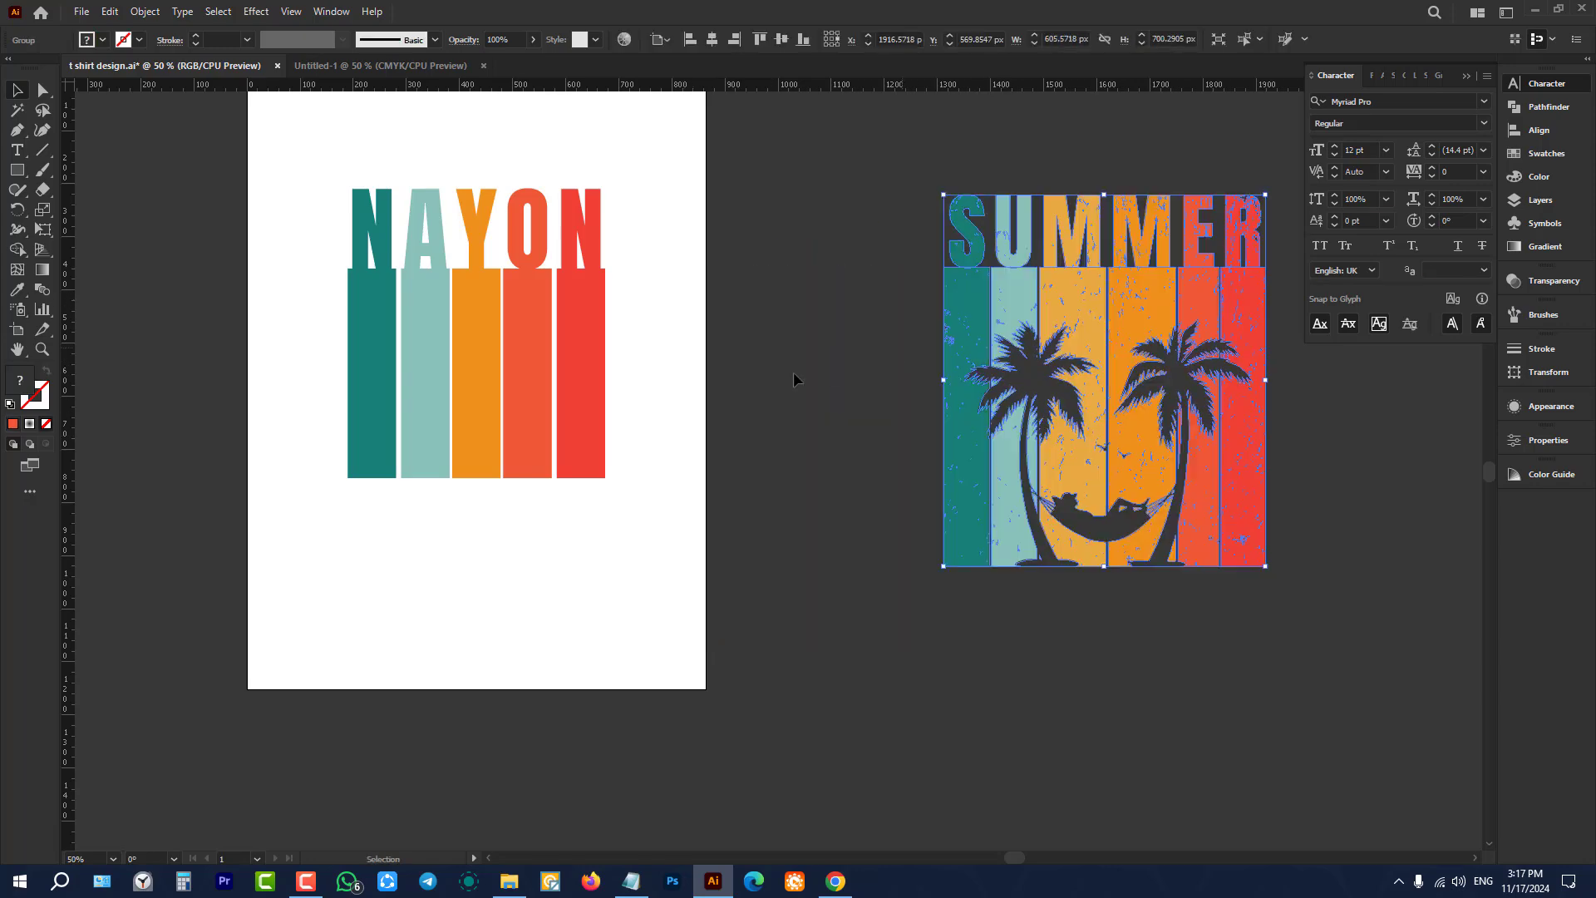
click(793, 380)
Step: Examine the distressed texture on the reference design's stripes and compare it with the plain stripes of the custom name
scroll(791, 378, up, 2)
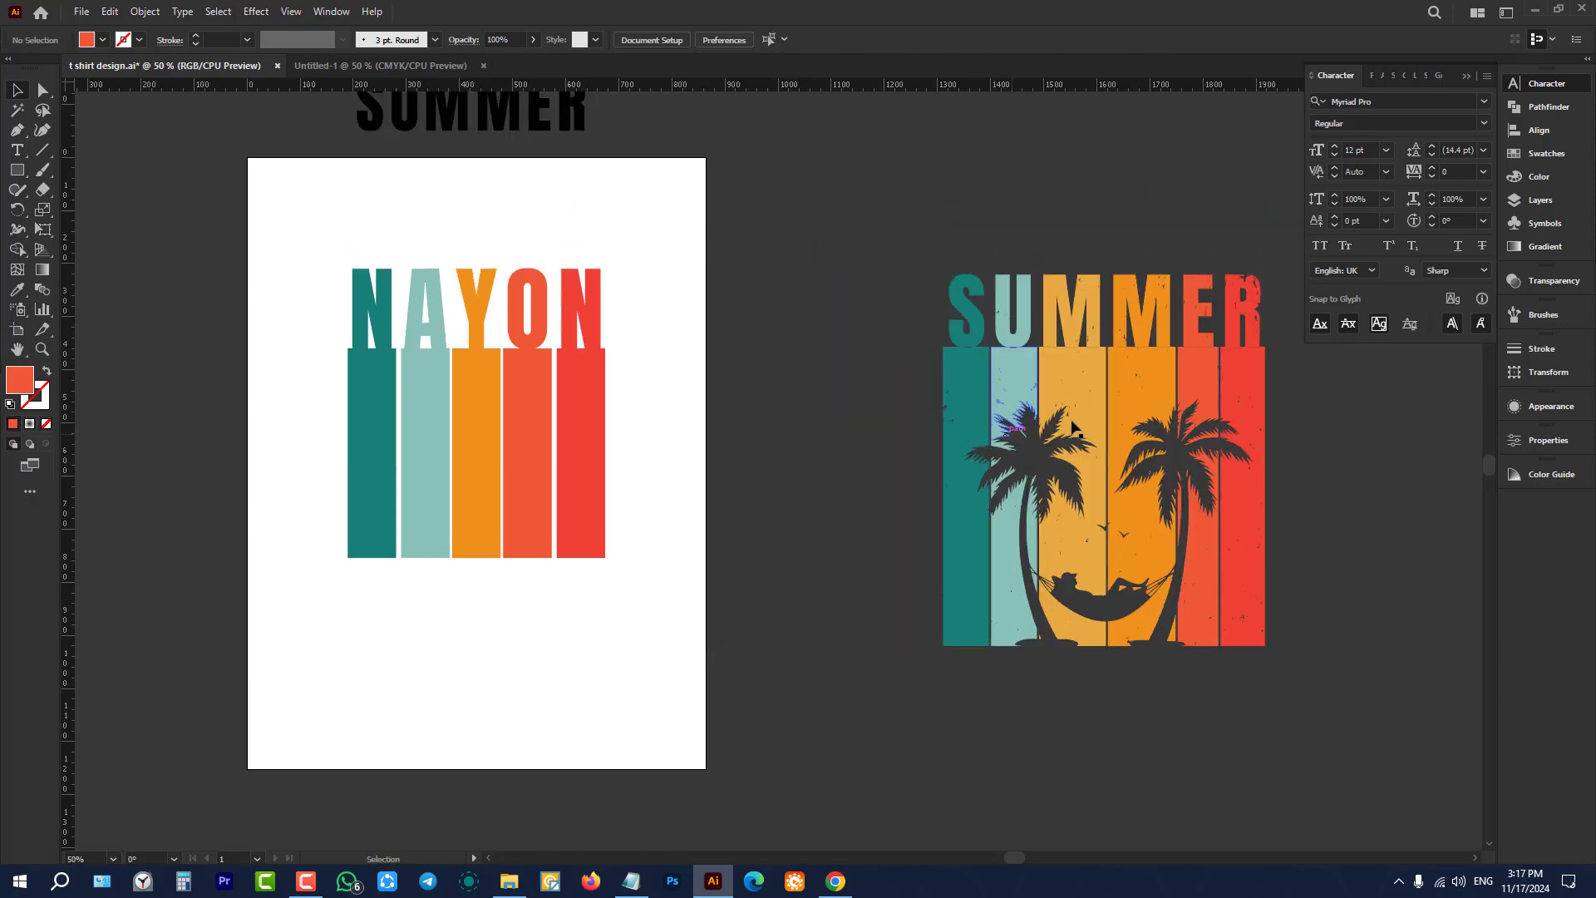
scroll(1071, 426, up, 4)
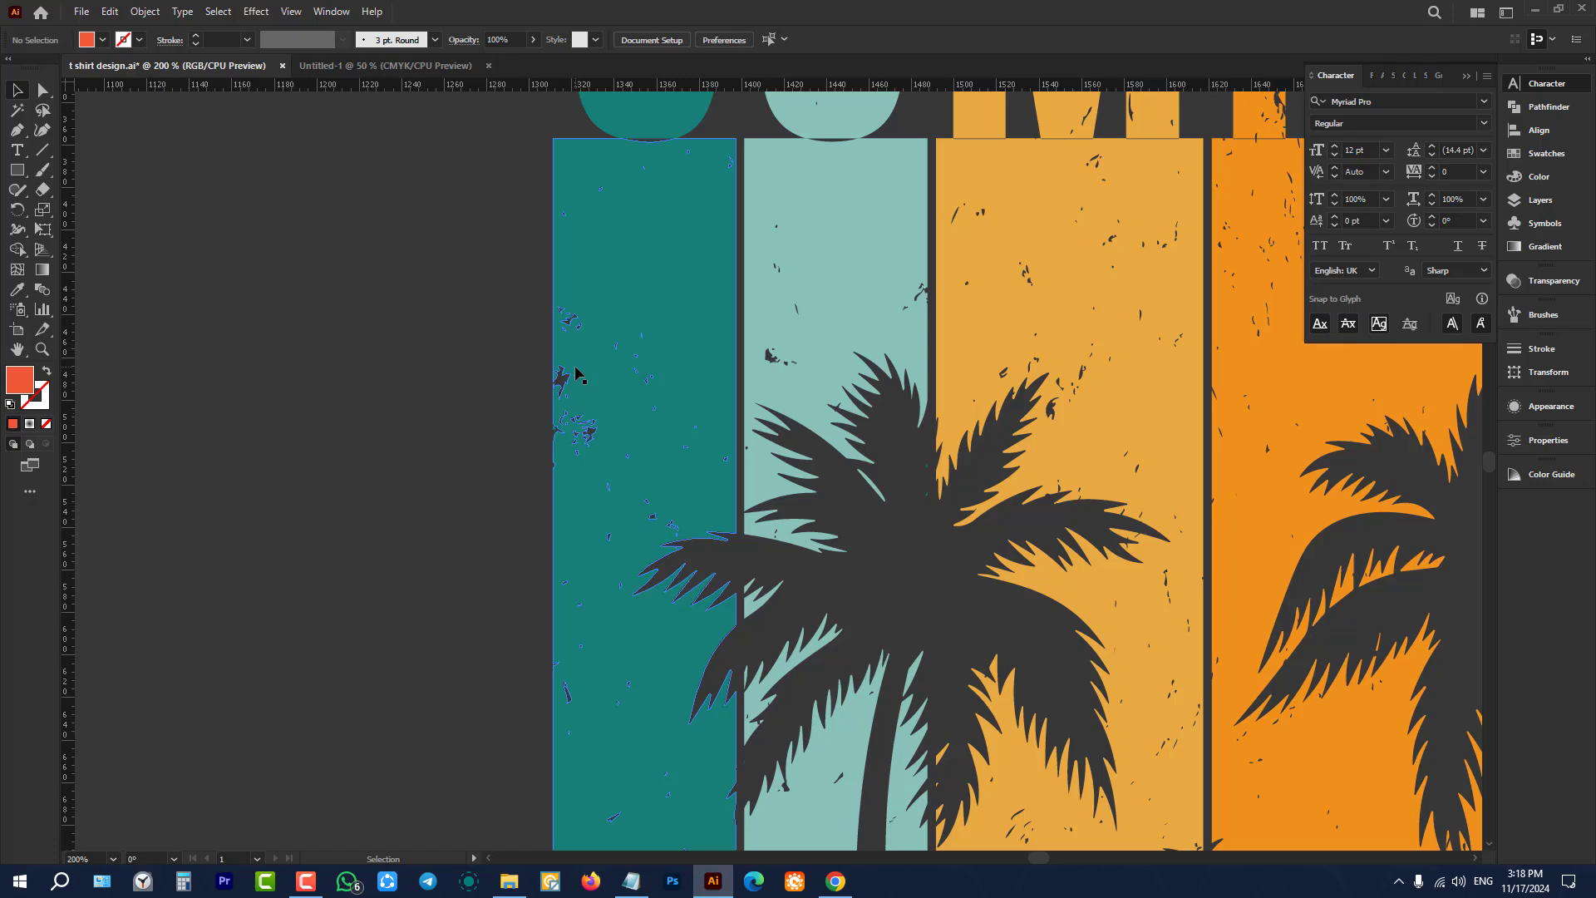
scroll(663, 396, up, 3)
scroll(887, 428, down, 3)
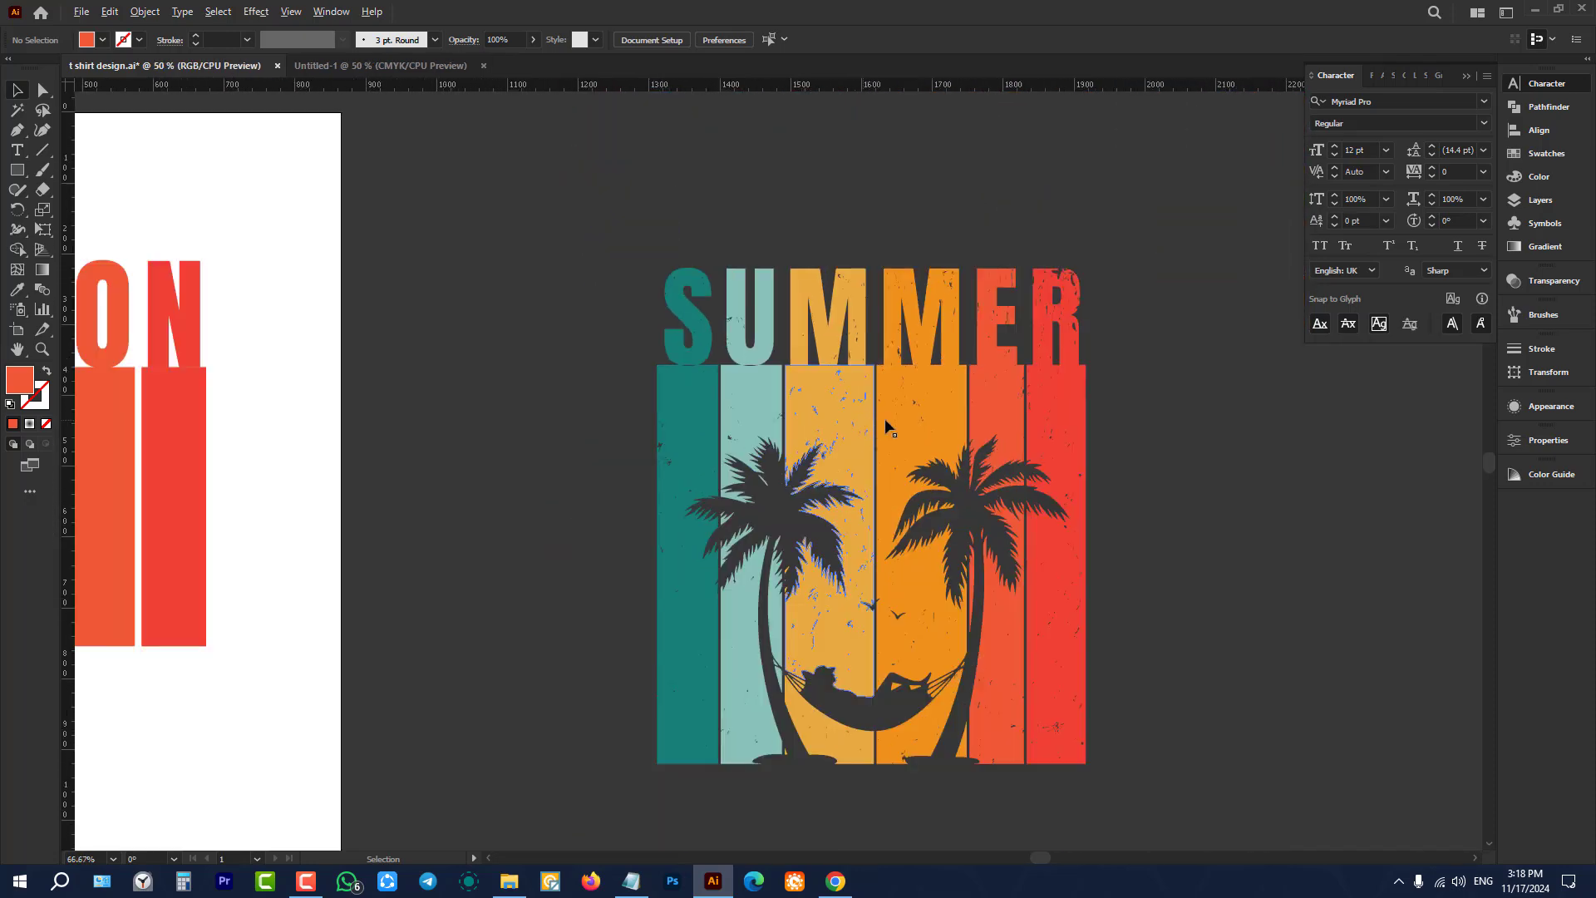
scroll(888, 429, down, 2)
scroll(346, 384, up, 2)
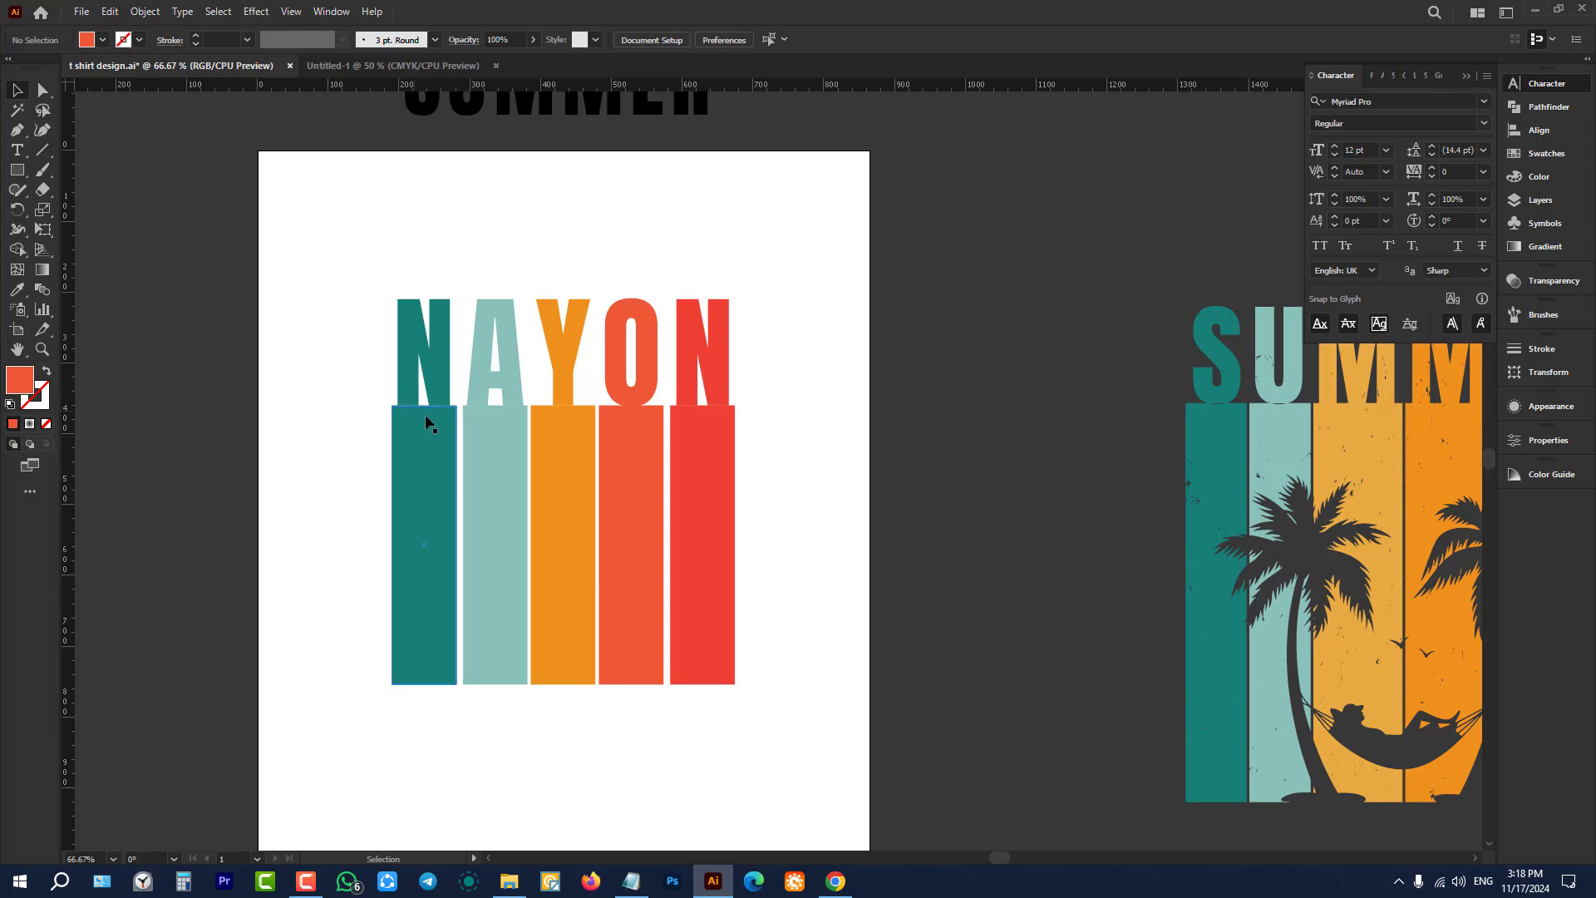
scroll(424, 421, up, 2)
scroll(396, 360, down, 3)
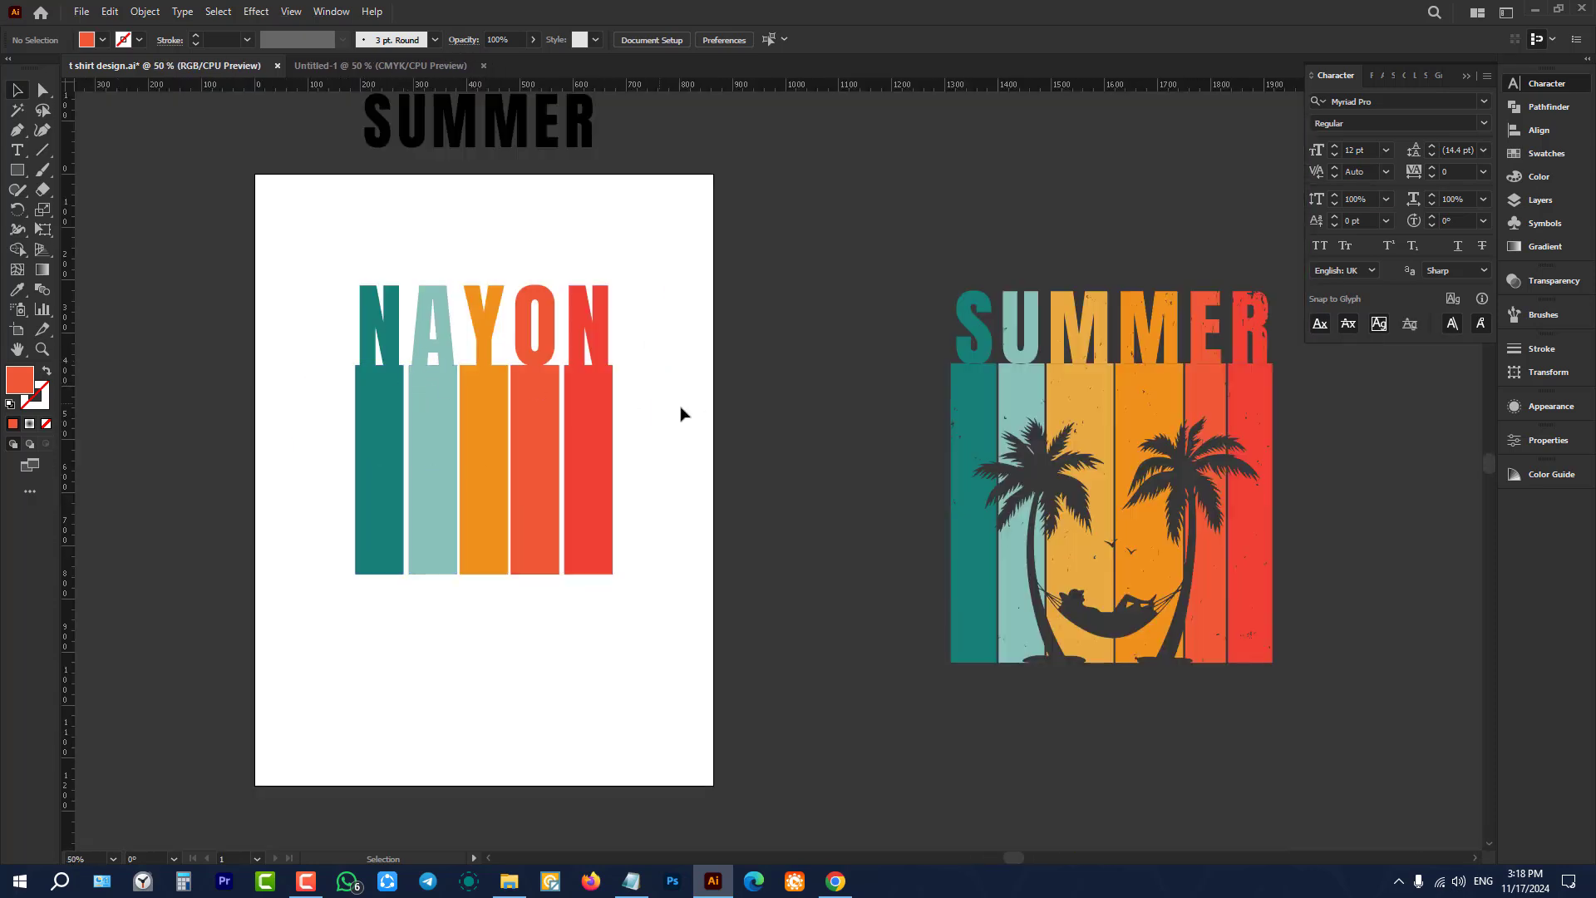
Step: Centre the whole striped name design vertically on the artboard
key(a)
drag(309, 241, 690, 701)
key(v)
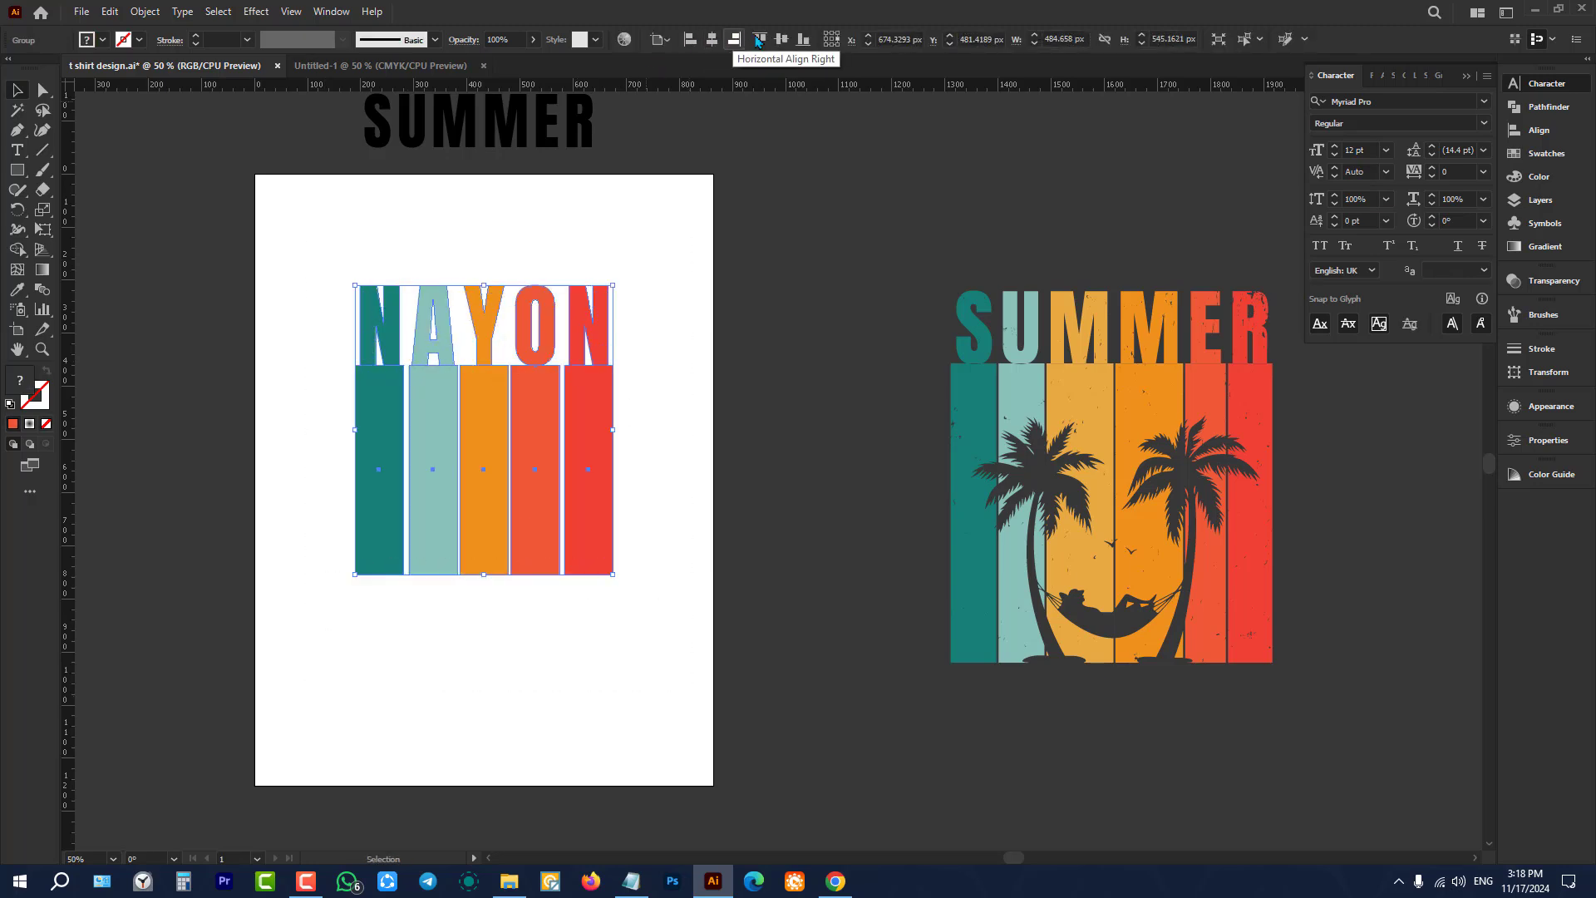
click(781, 39)
click(755, 328)
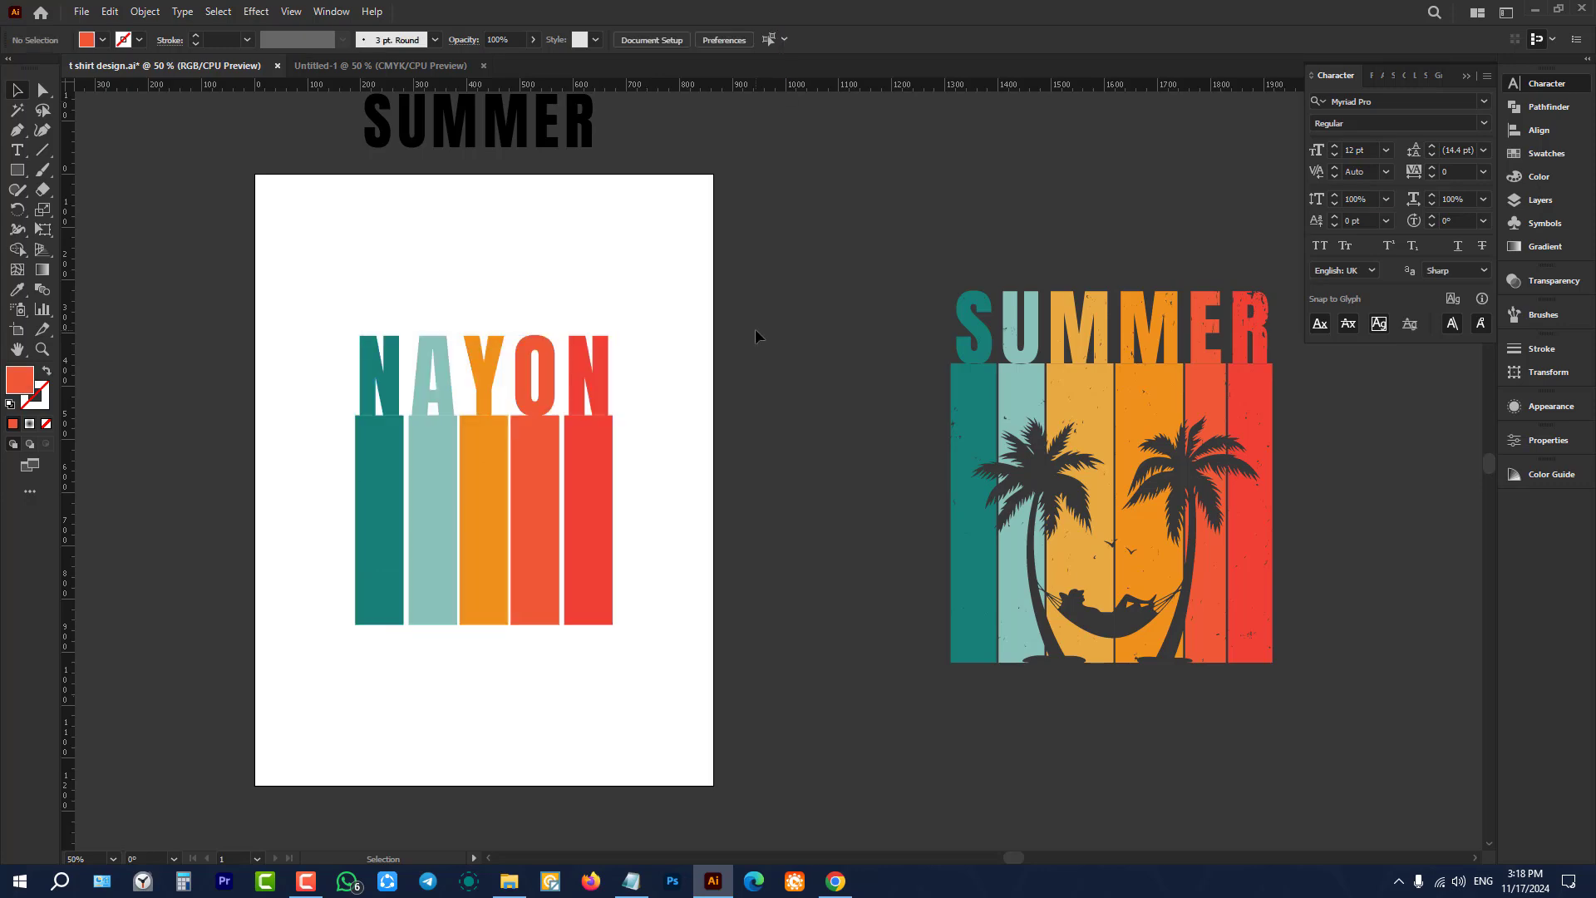
Step: Bring the two-palm silhouette with hammock and birds from the graphics collection to the artboard, below the striped name
scroll(1233, 440, up, 2)
scroll(1170, 488, down, 6)
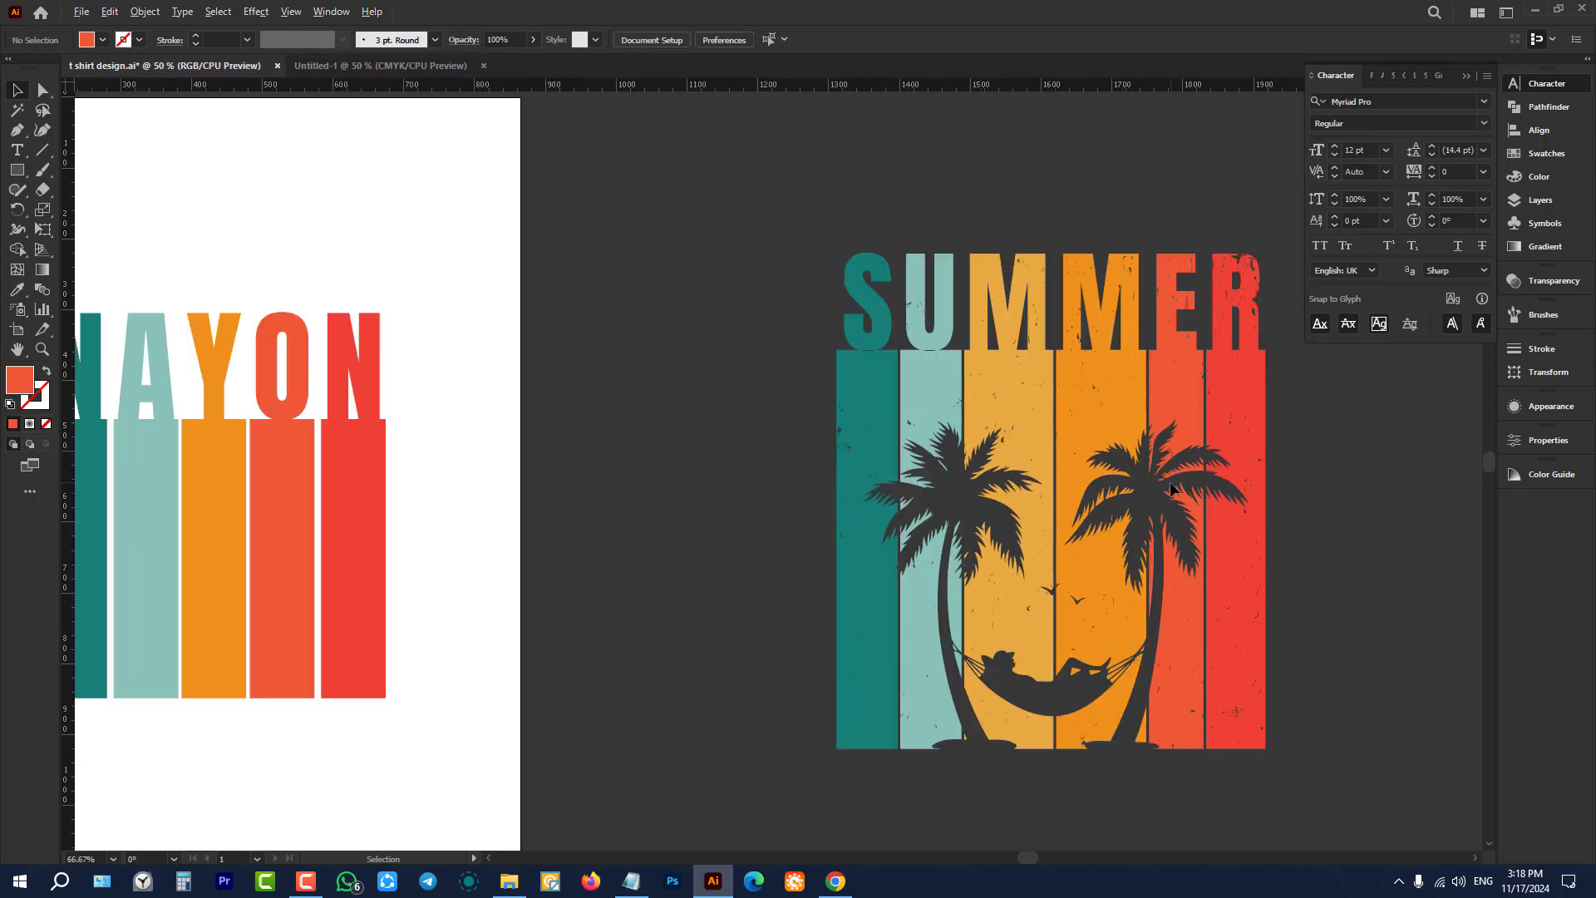
scroll(879, 414, down, 1)
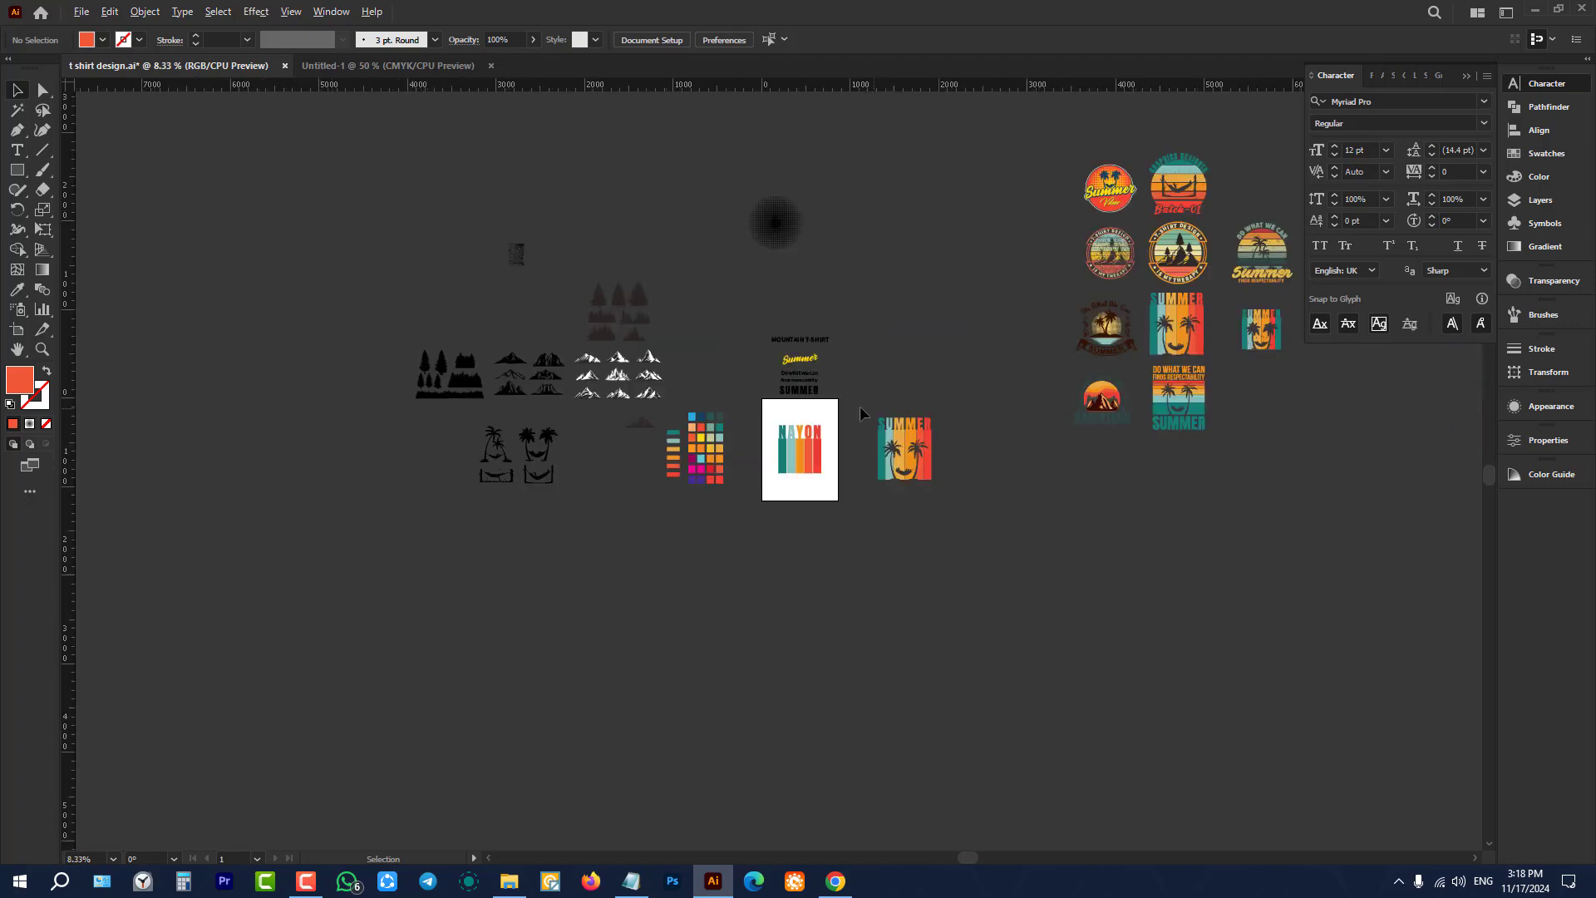
scroll(612, 477, up, 3)
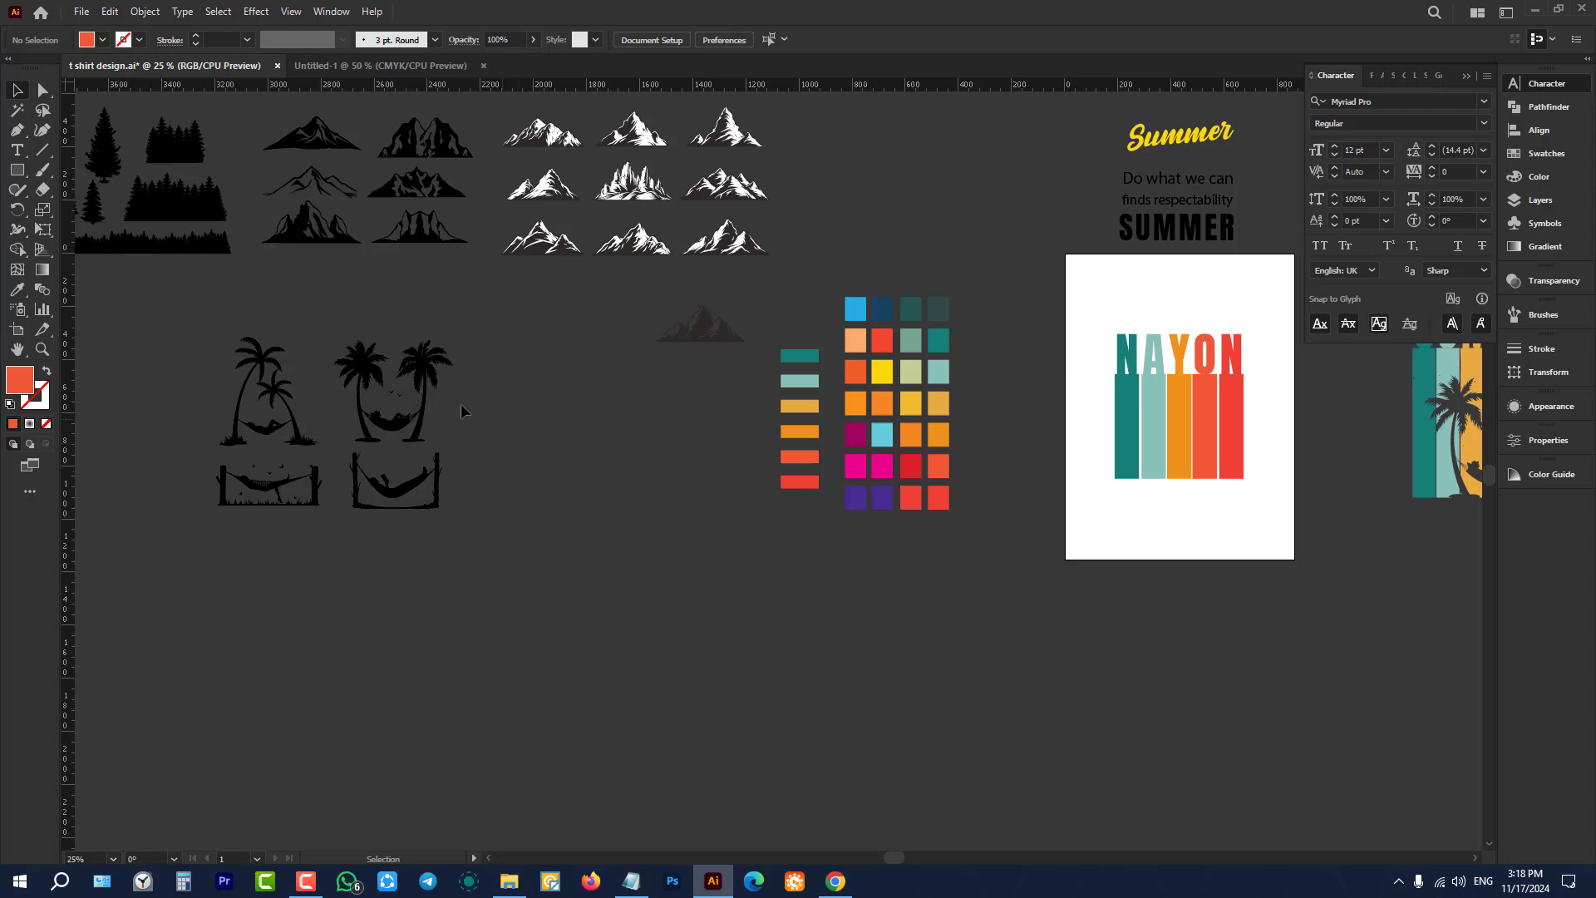
click(389, 388)
drag(384, 359, 1122, 532)
key(ctrl+equal)
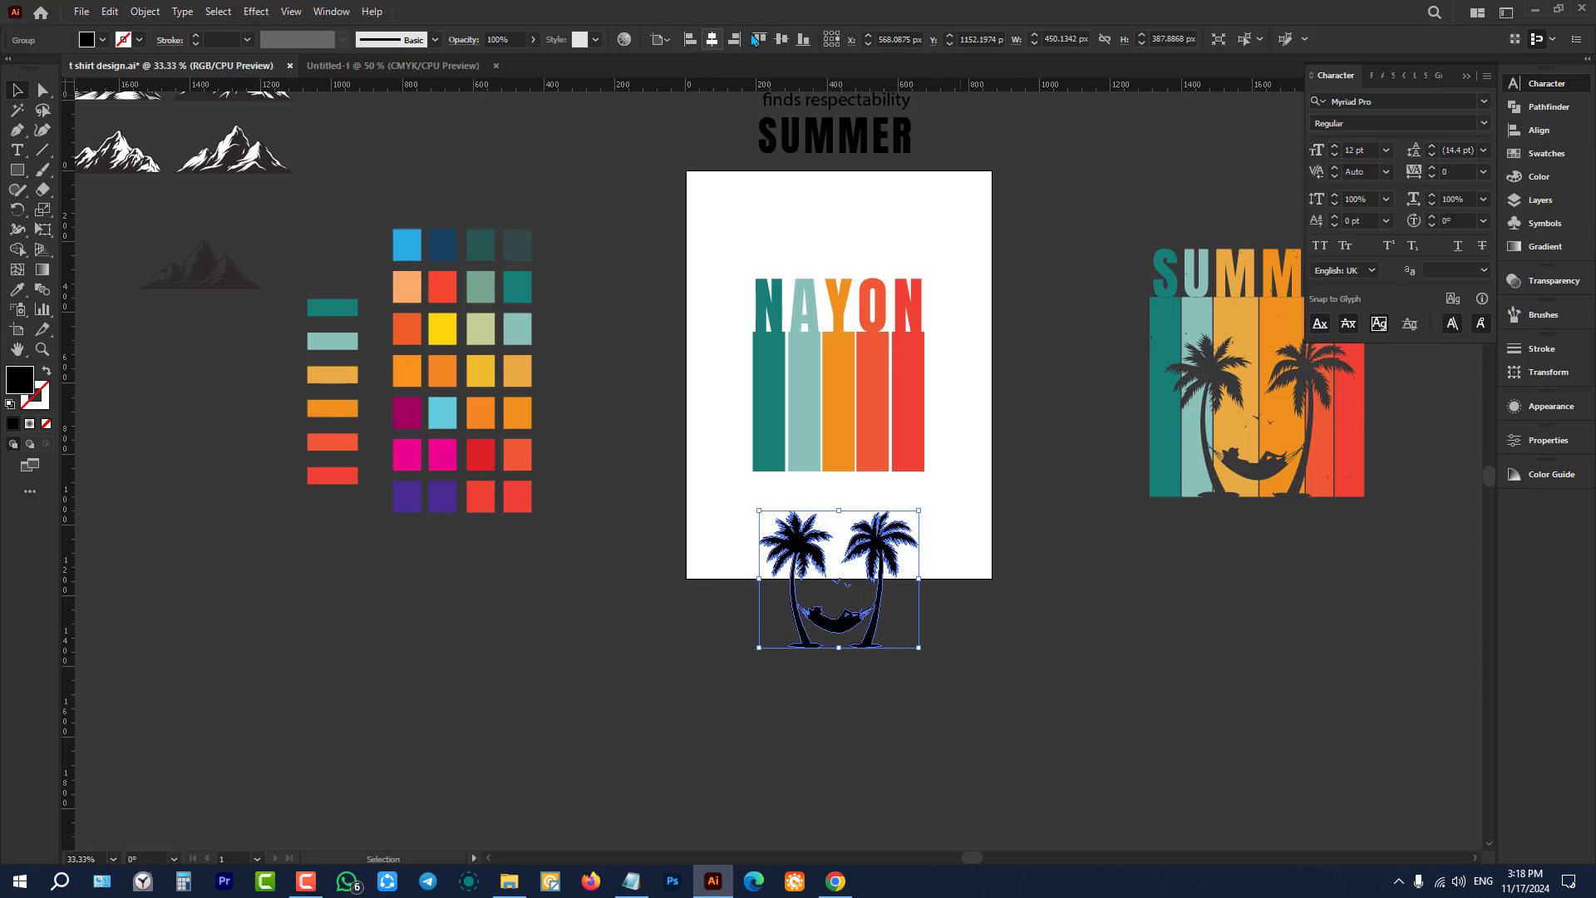
Step: Centre the palm-and-hammock silhouette horizontally and vertically on the artboard, over the striped name
drag(848, 532, 879, 327)
key(ctrl+equal)
key(ctrl+equal)
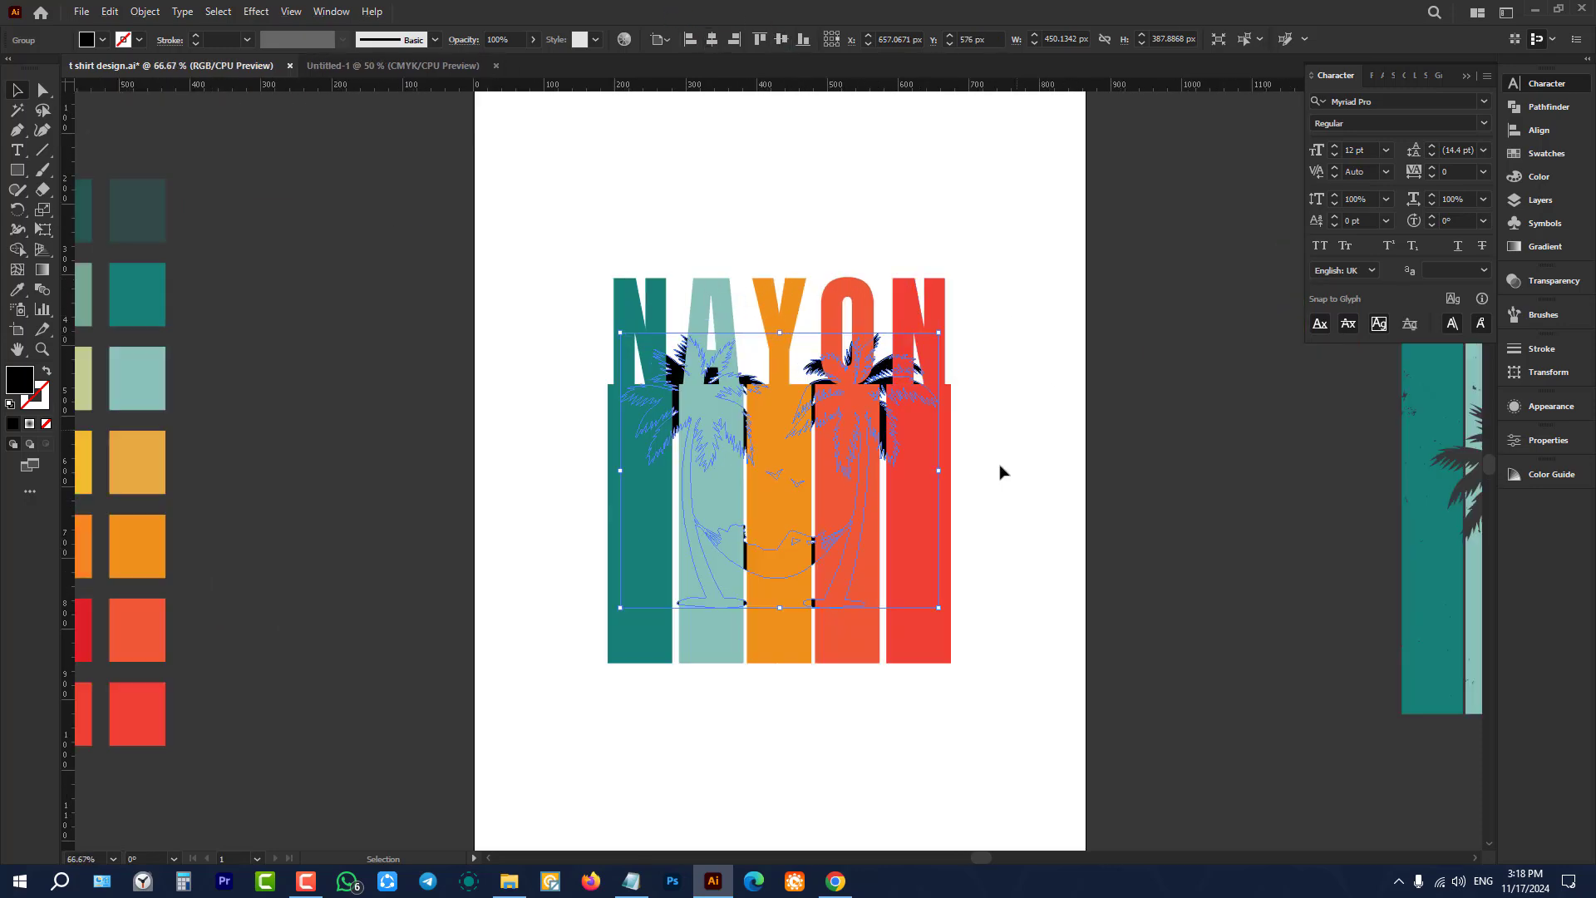
key(ctrl+equal)
click(1022, 430)
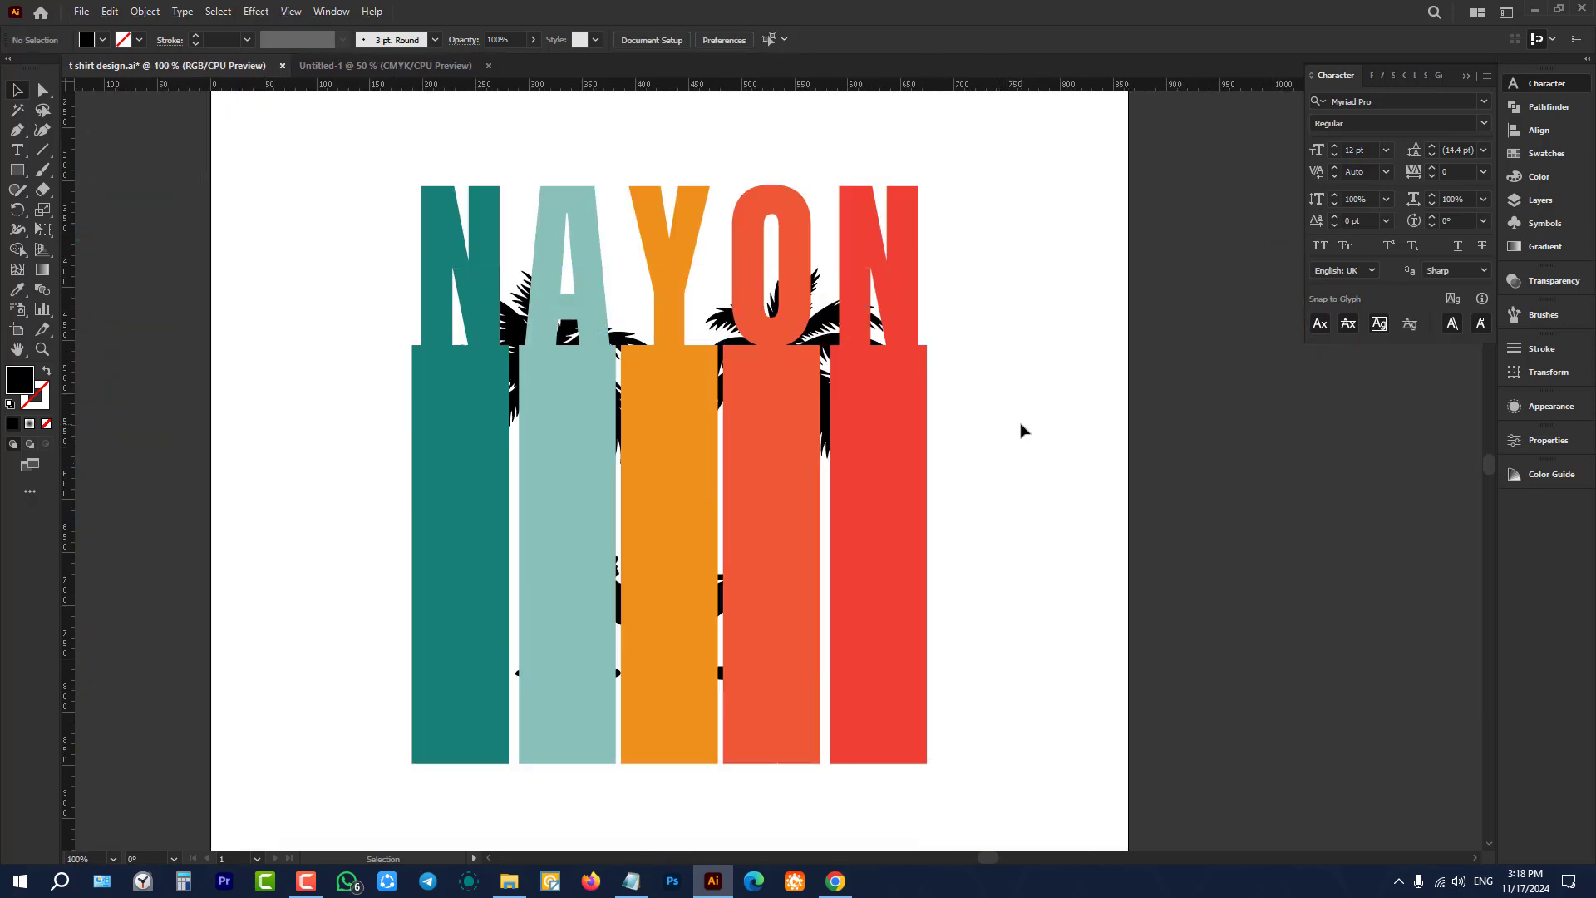
Step: Bring the palm-and-hammock silhouette to the front of the letters and stripes
click(823, 322)
key(ctrl)
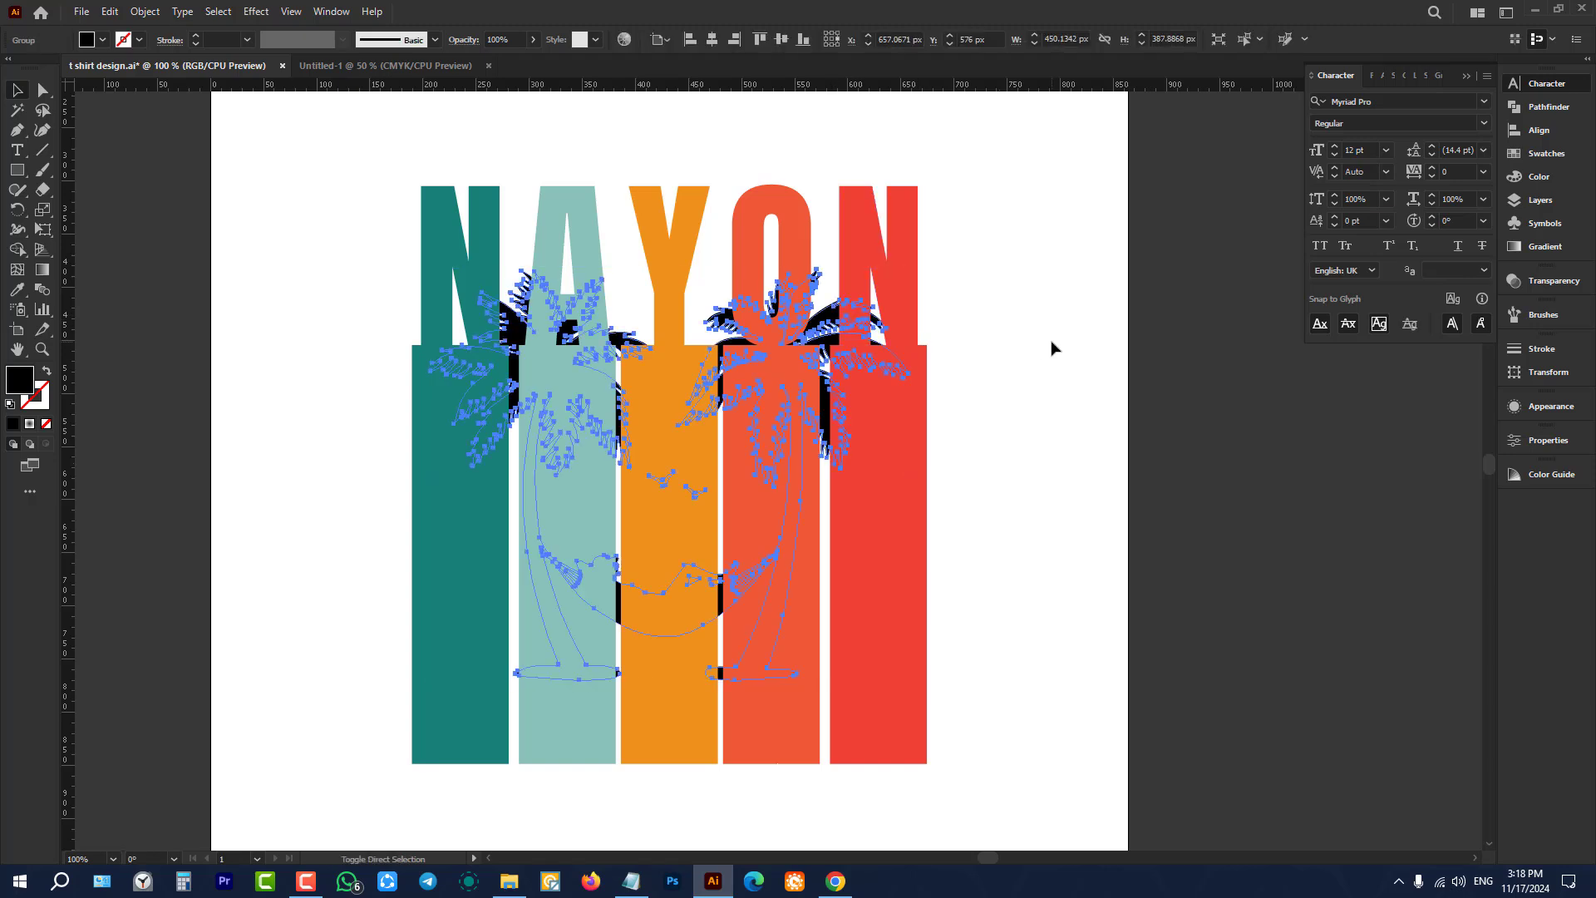
right_click(1048, 341)
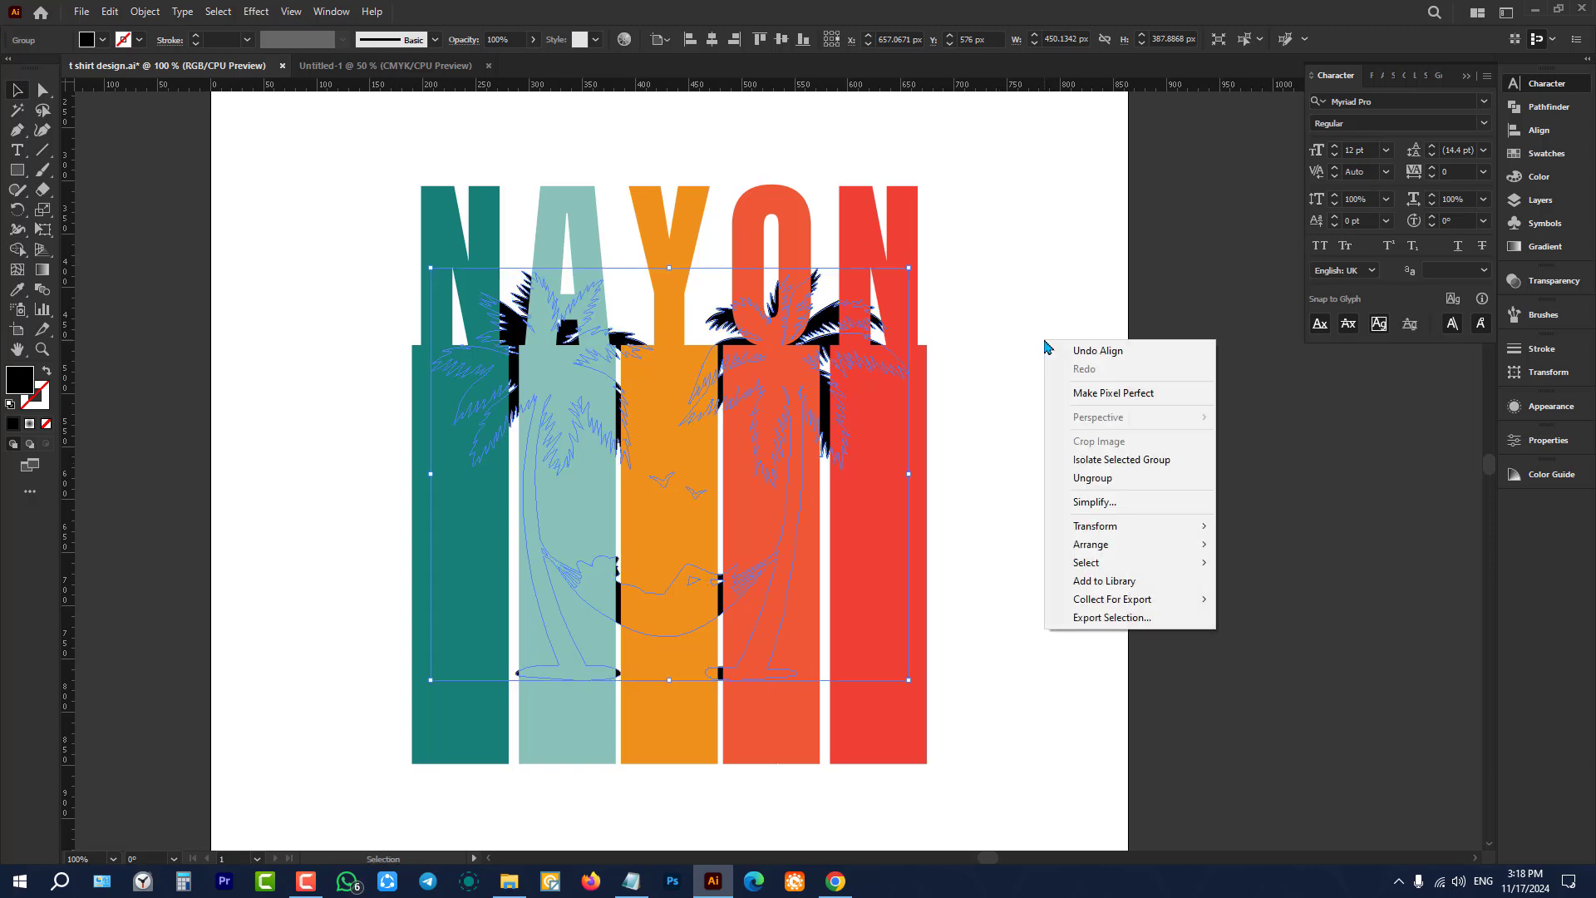
mouse_move(1104, 551)
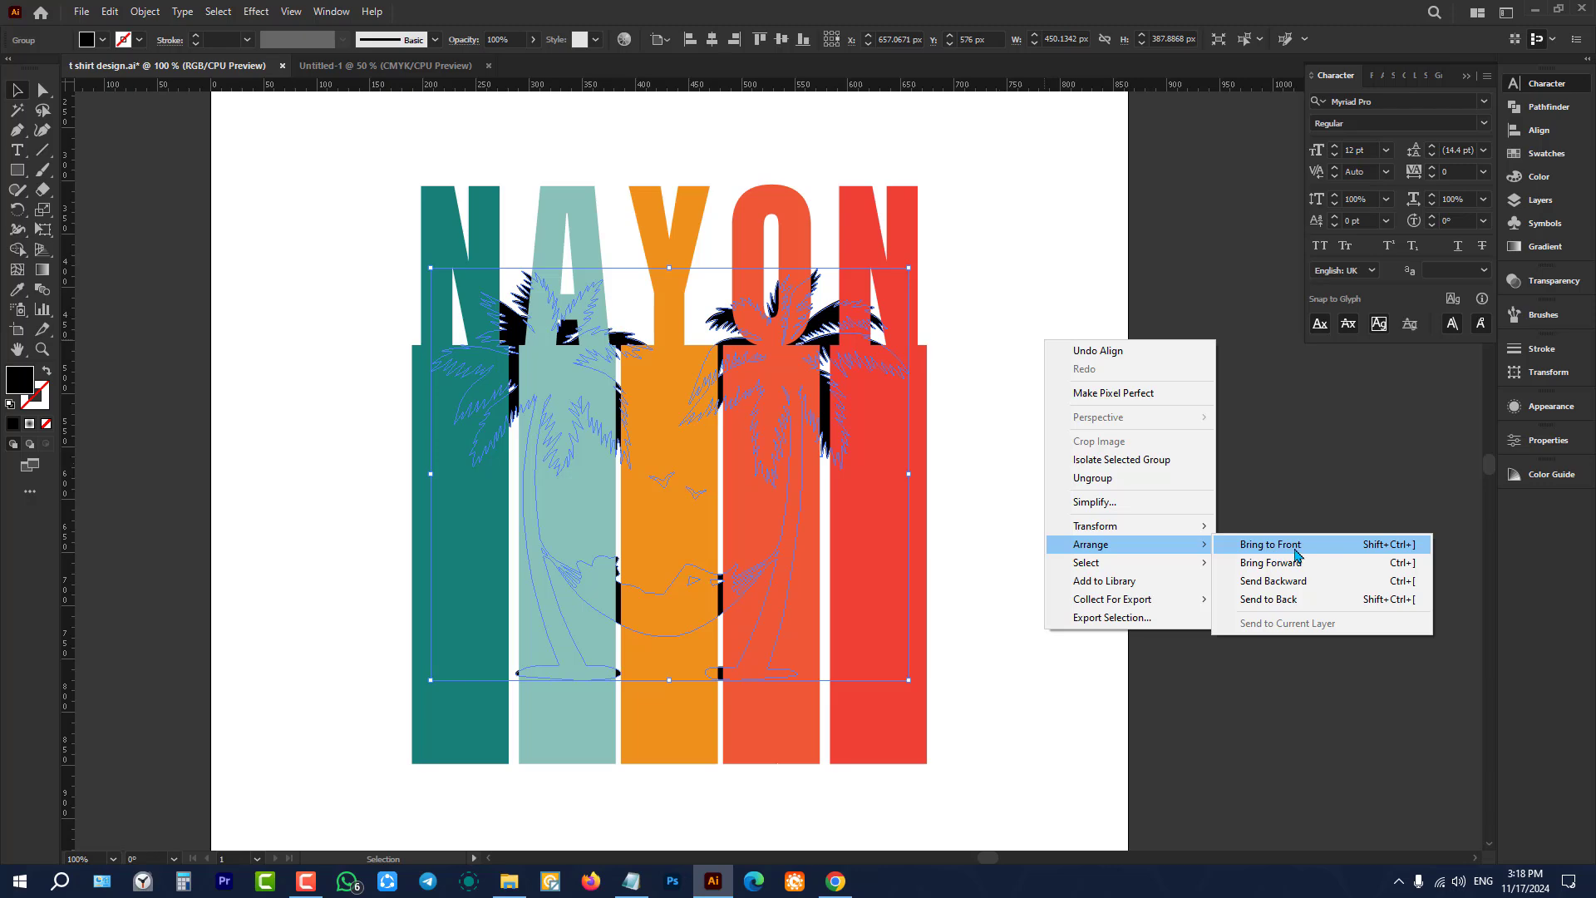
click(1295, 551)
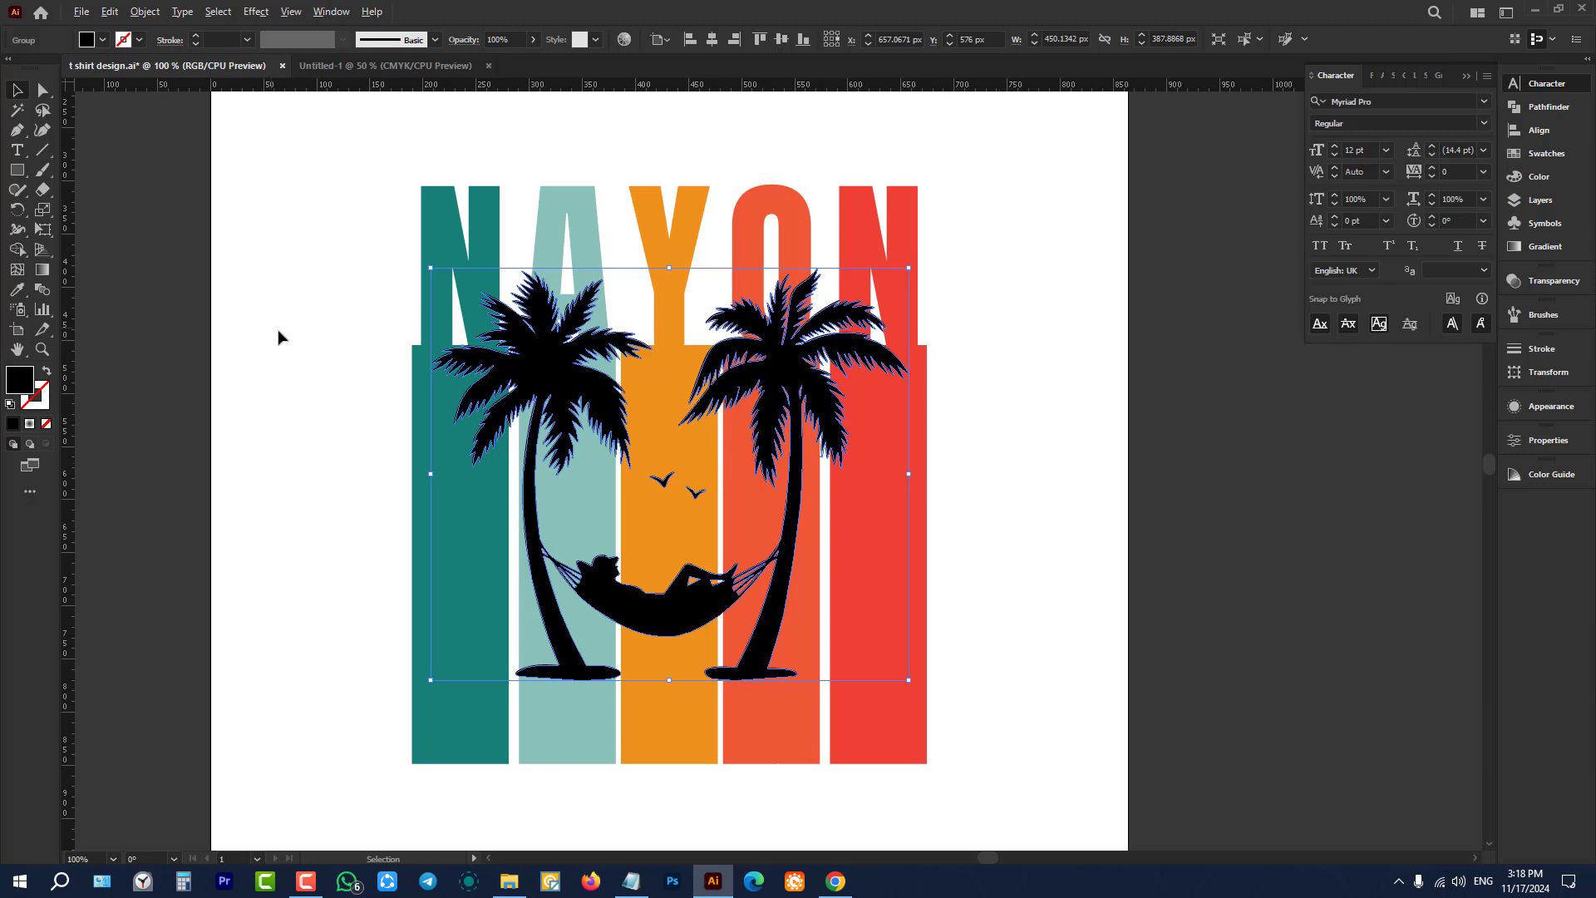
Step: Compare with the SUMMER reference and set the palm silhouette's fill to dark brown 543c3c
scroll(279, 335, down, 4)
scroll(661, 445, up, 3)
scroll(678, 369, up, 2)
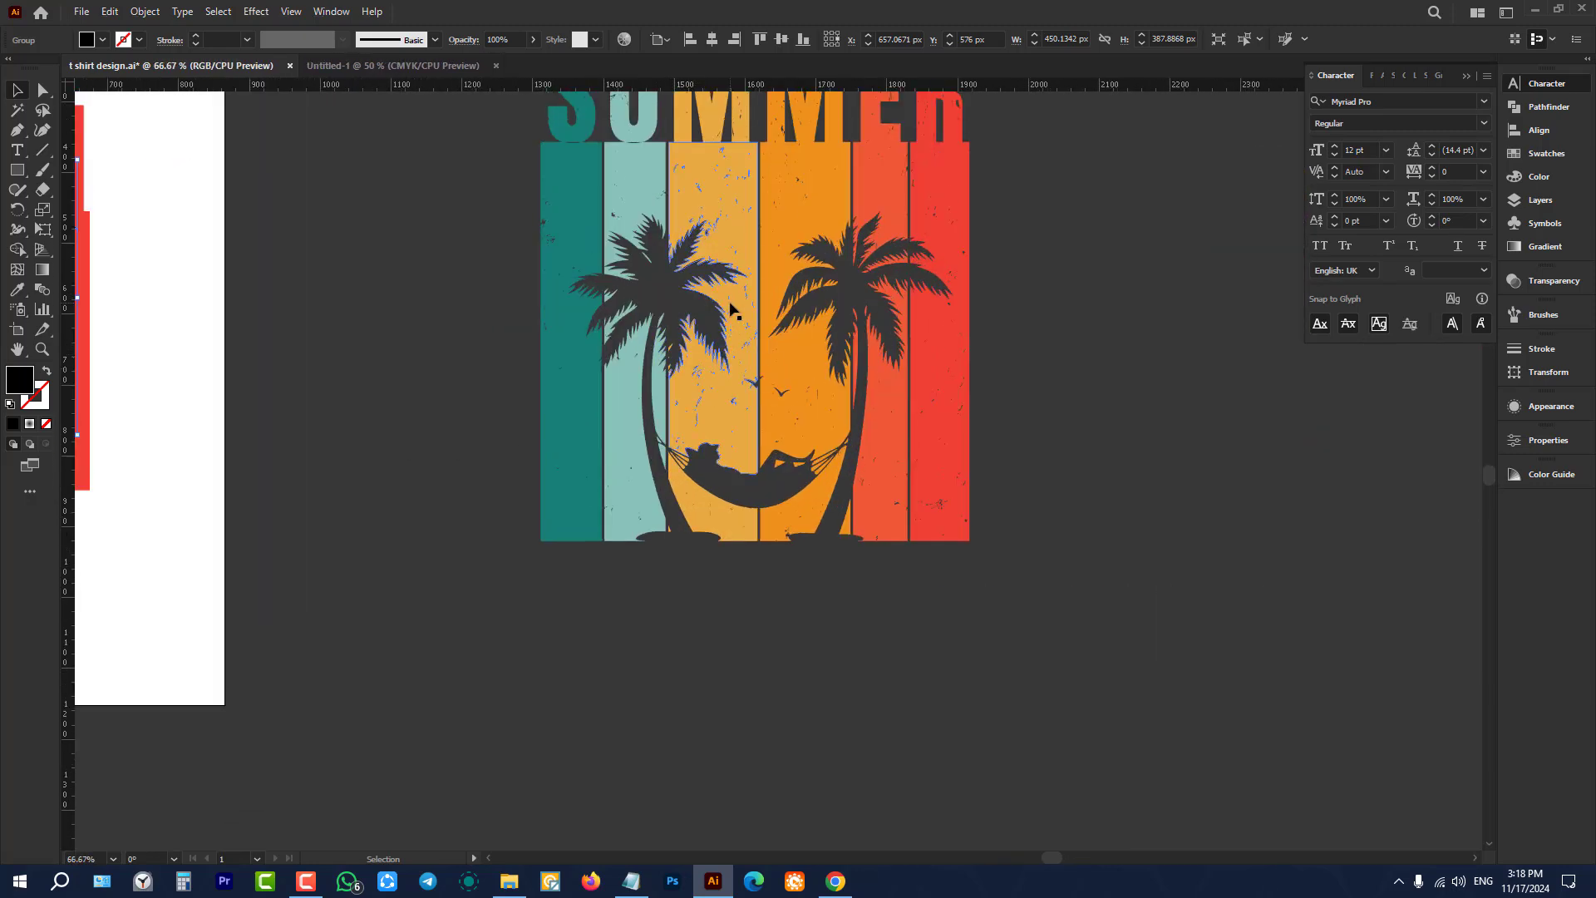
scroll(914, 407, down, 2)
scroll(332, 360, up, 3)
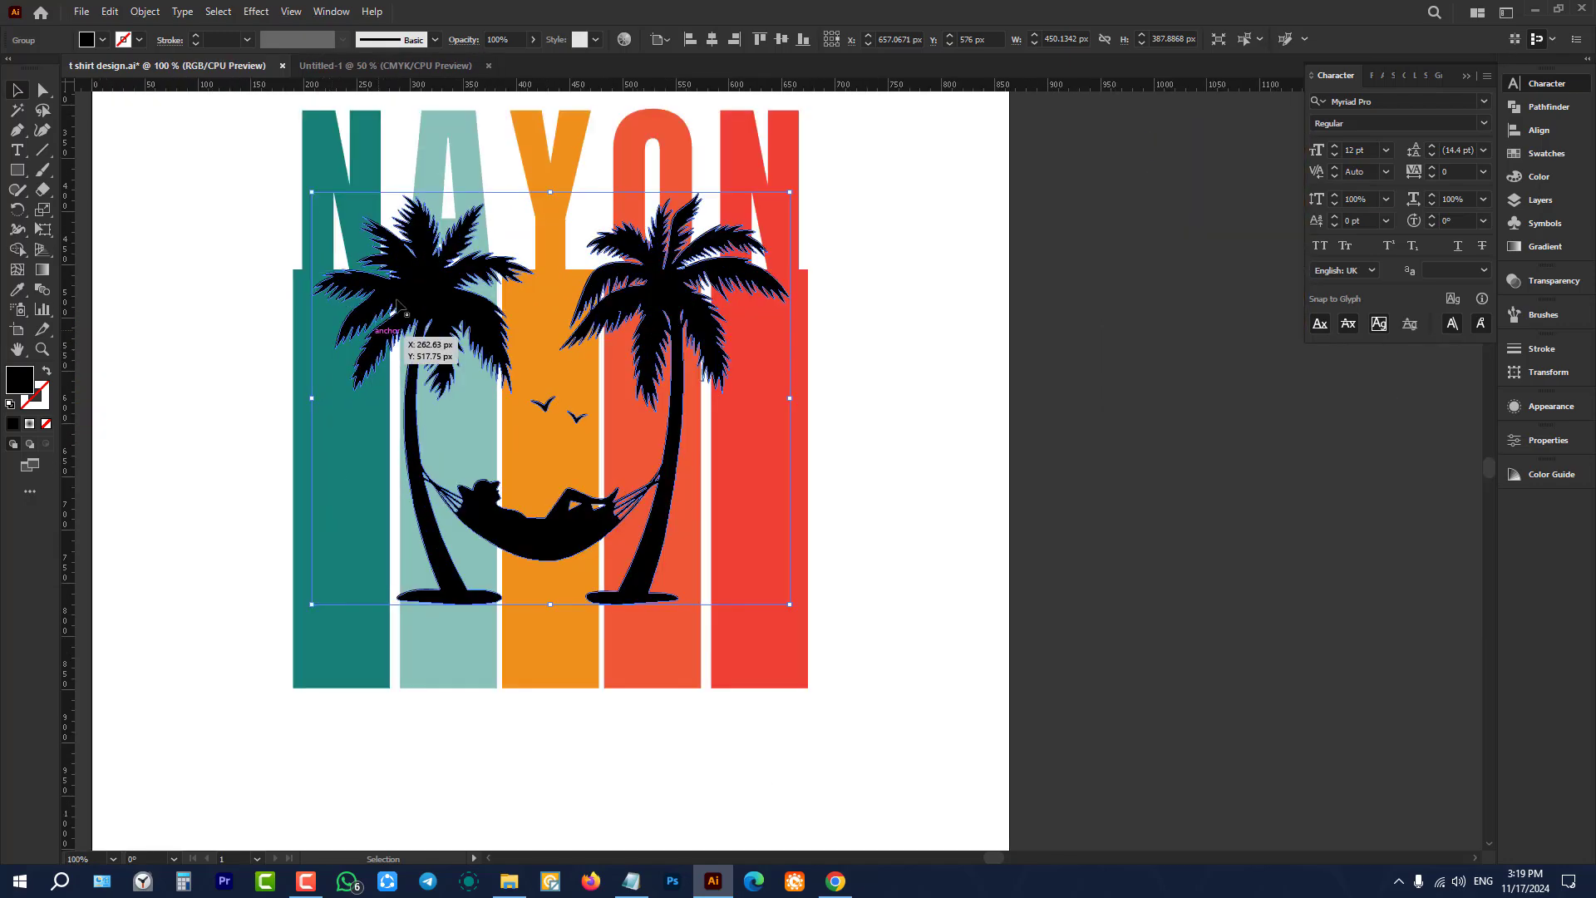
double_click(20, 380)
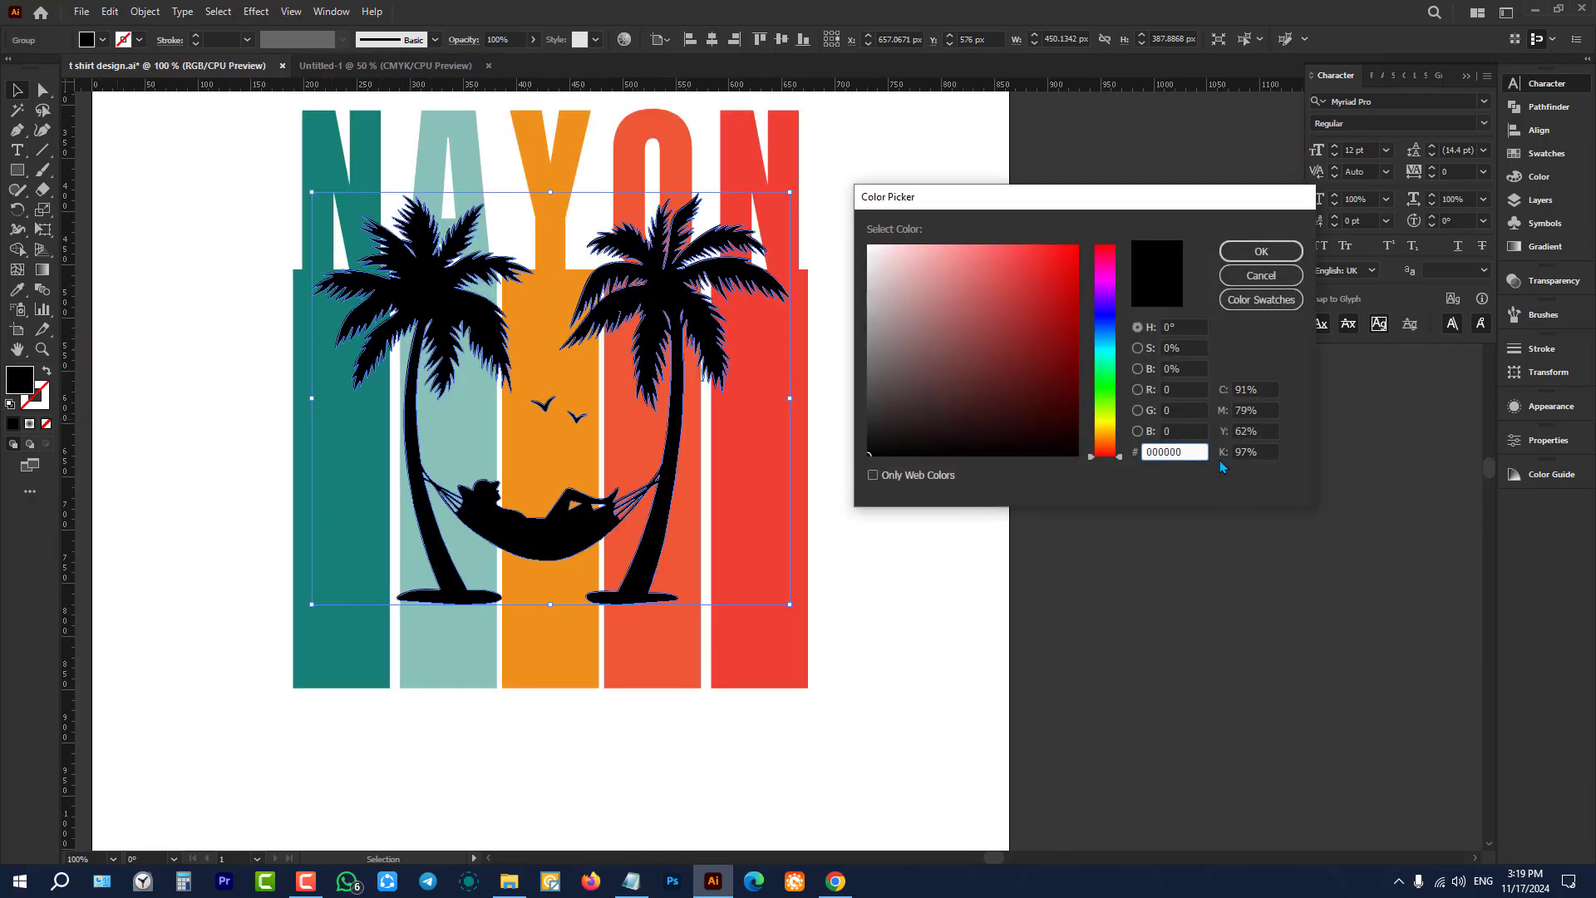
mouse_move(943, 430)
mouse_down()
mouse_move(929, 431)
mouse_move(928, 387)
mouse_up()
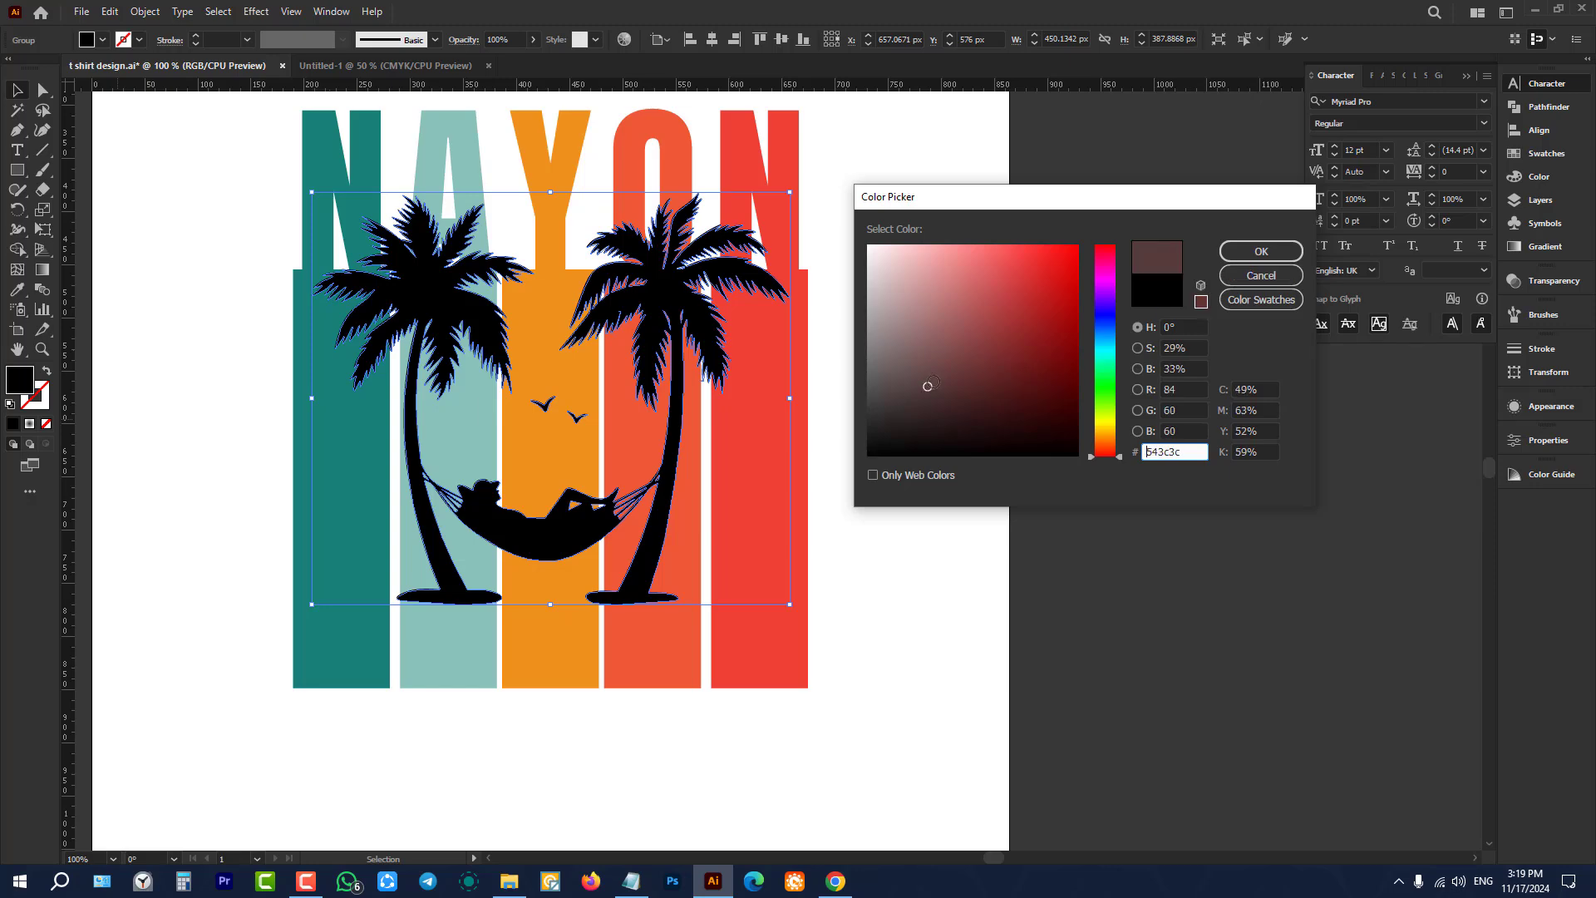
click(1260, 251)
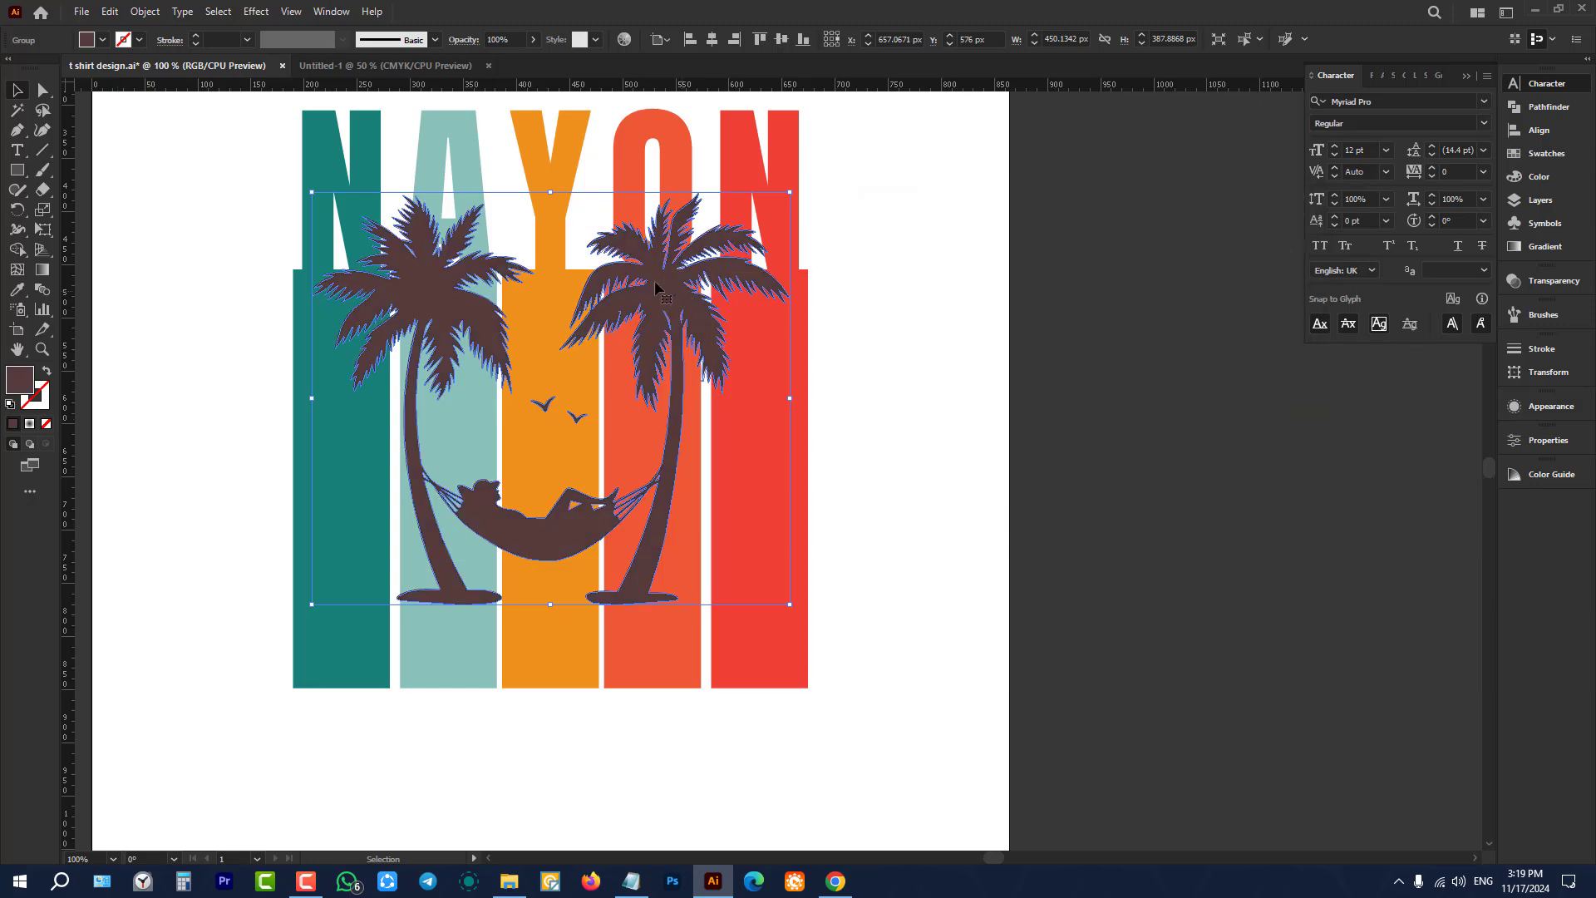
click(931, 341)
Step: Set the palm silhouette's fill to black, 000000
scroll(641, 284, up, 1)
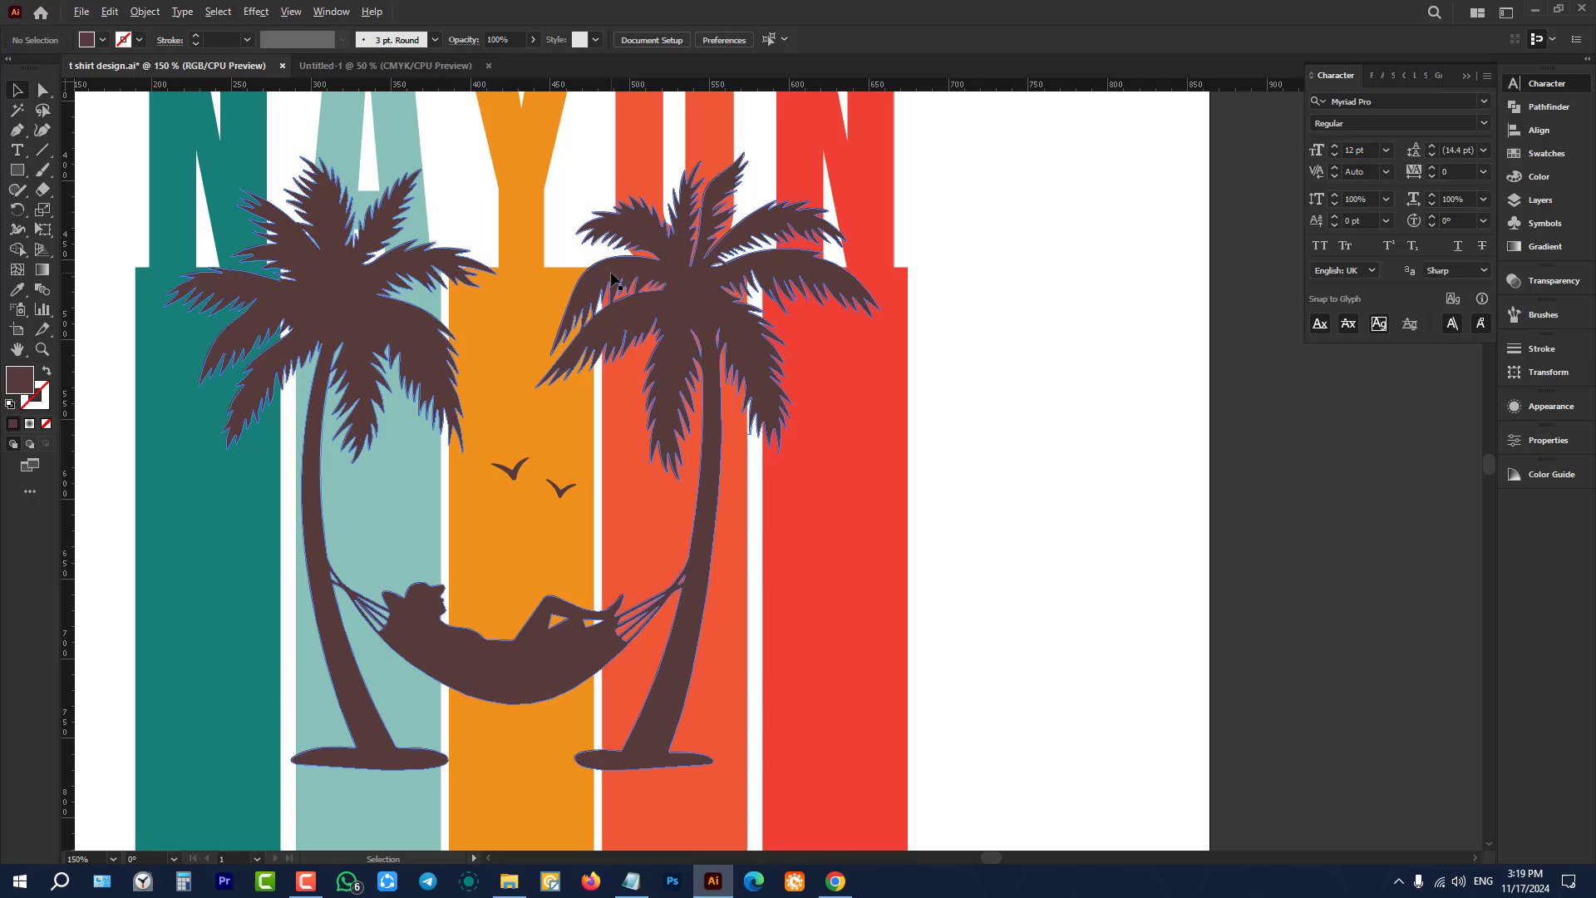
click(693, 309)
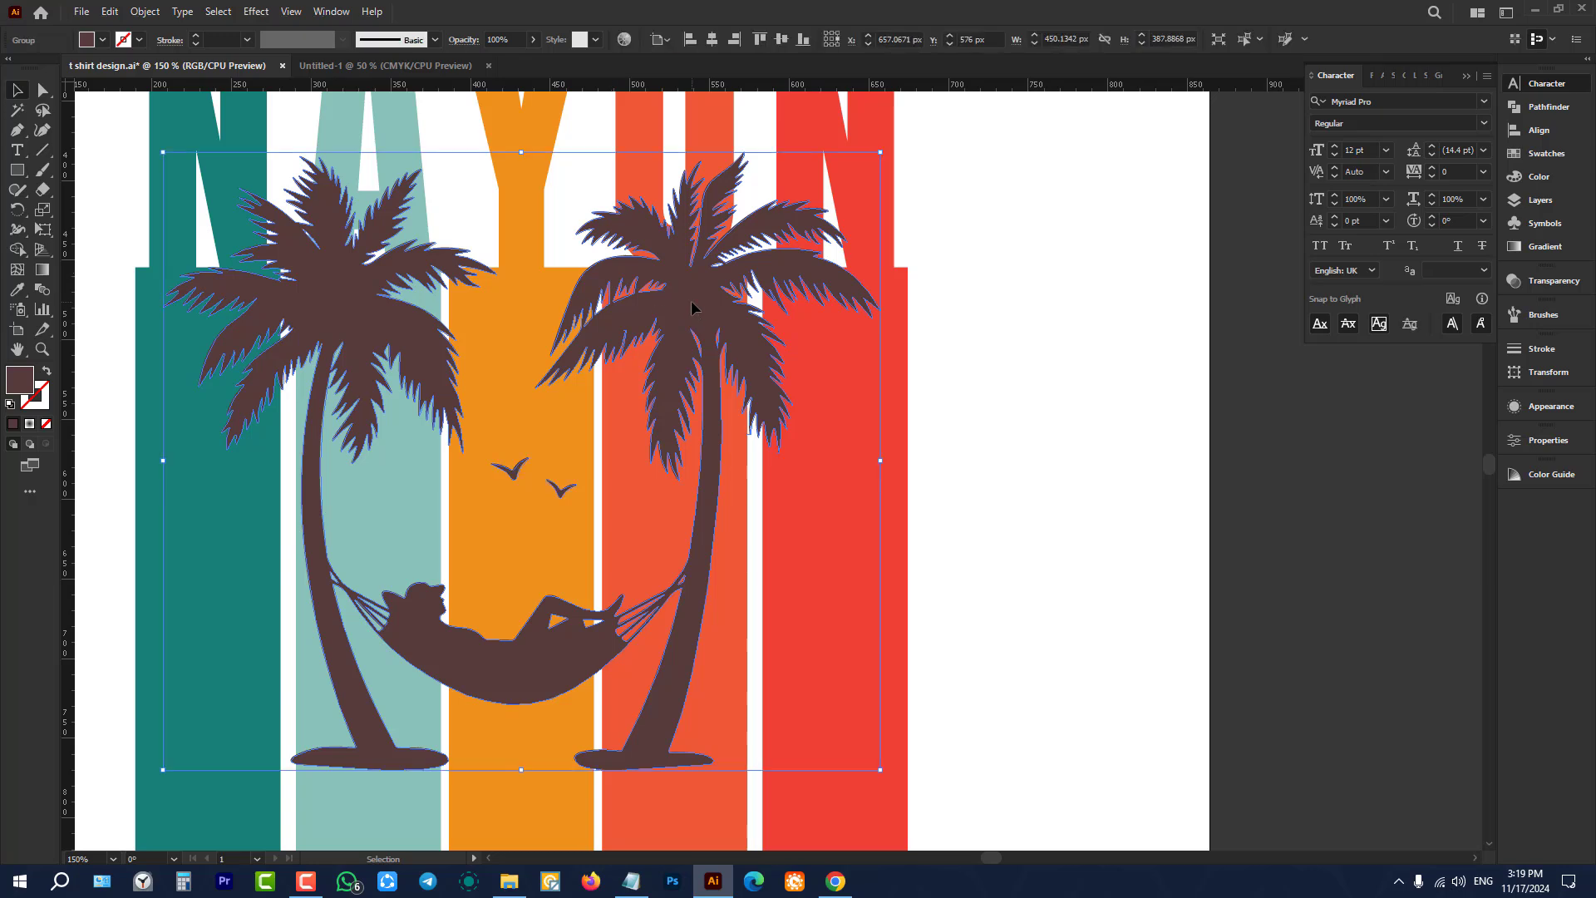
double_click(20, 381)
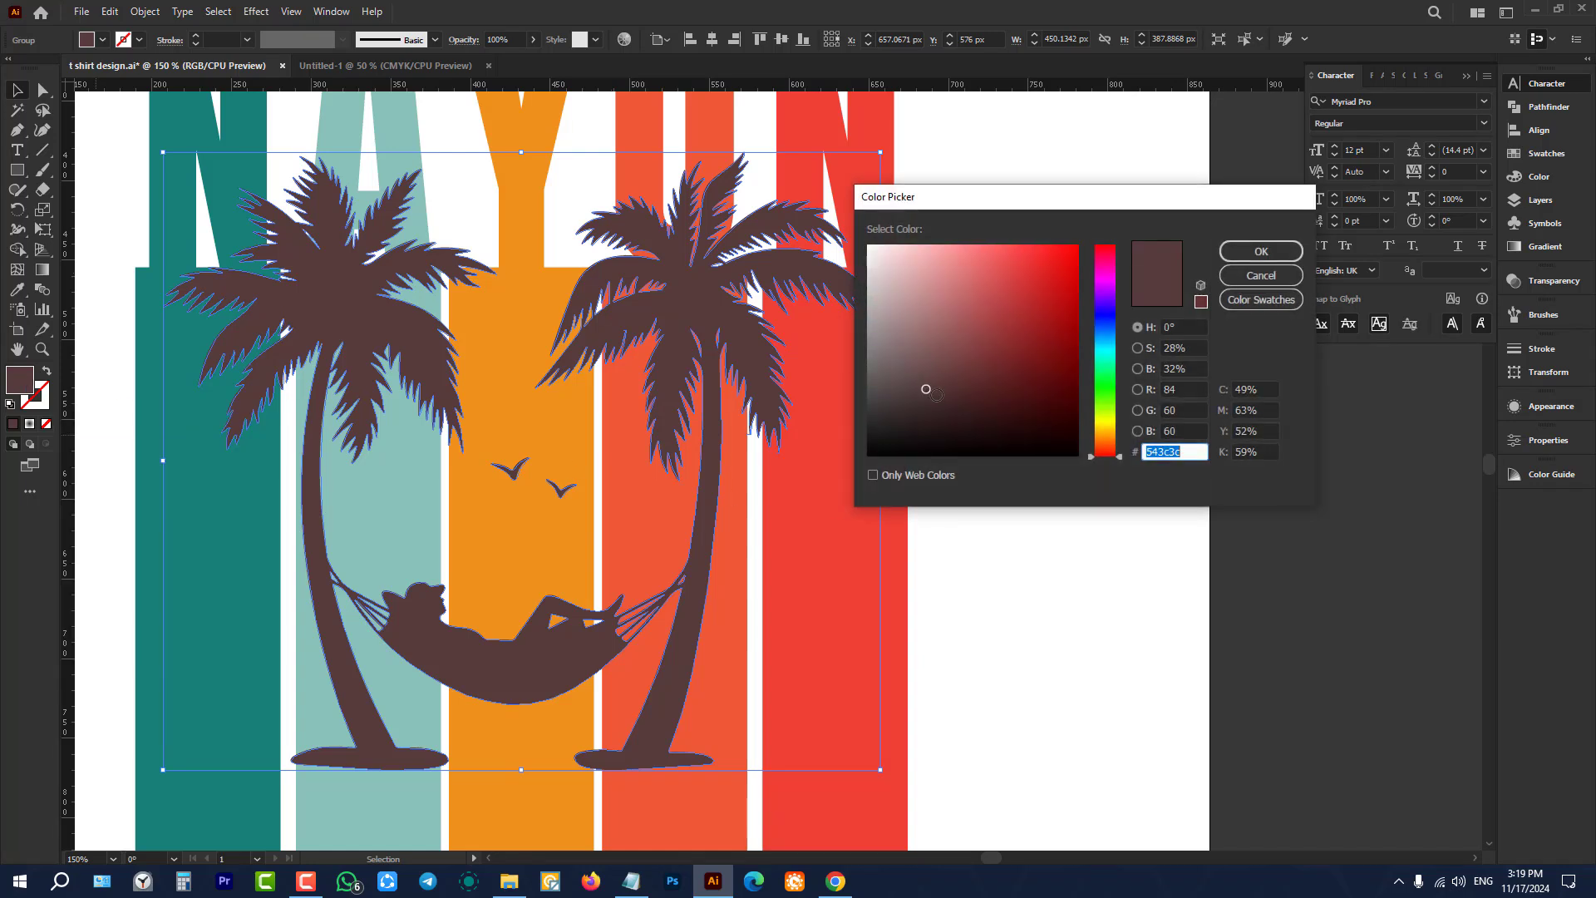
drag(926, 388, 853, 463)
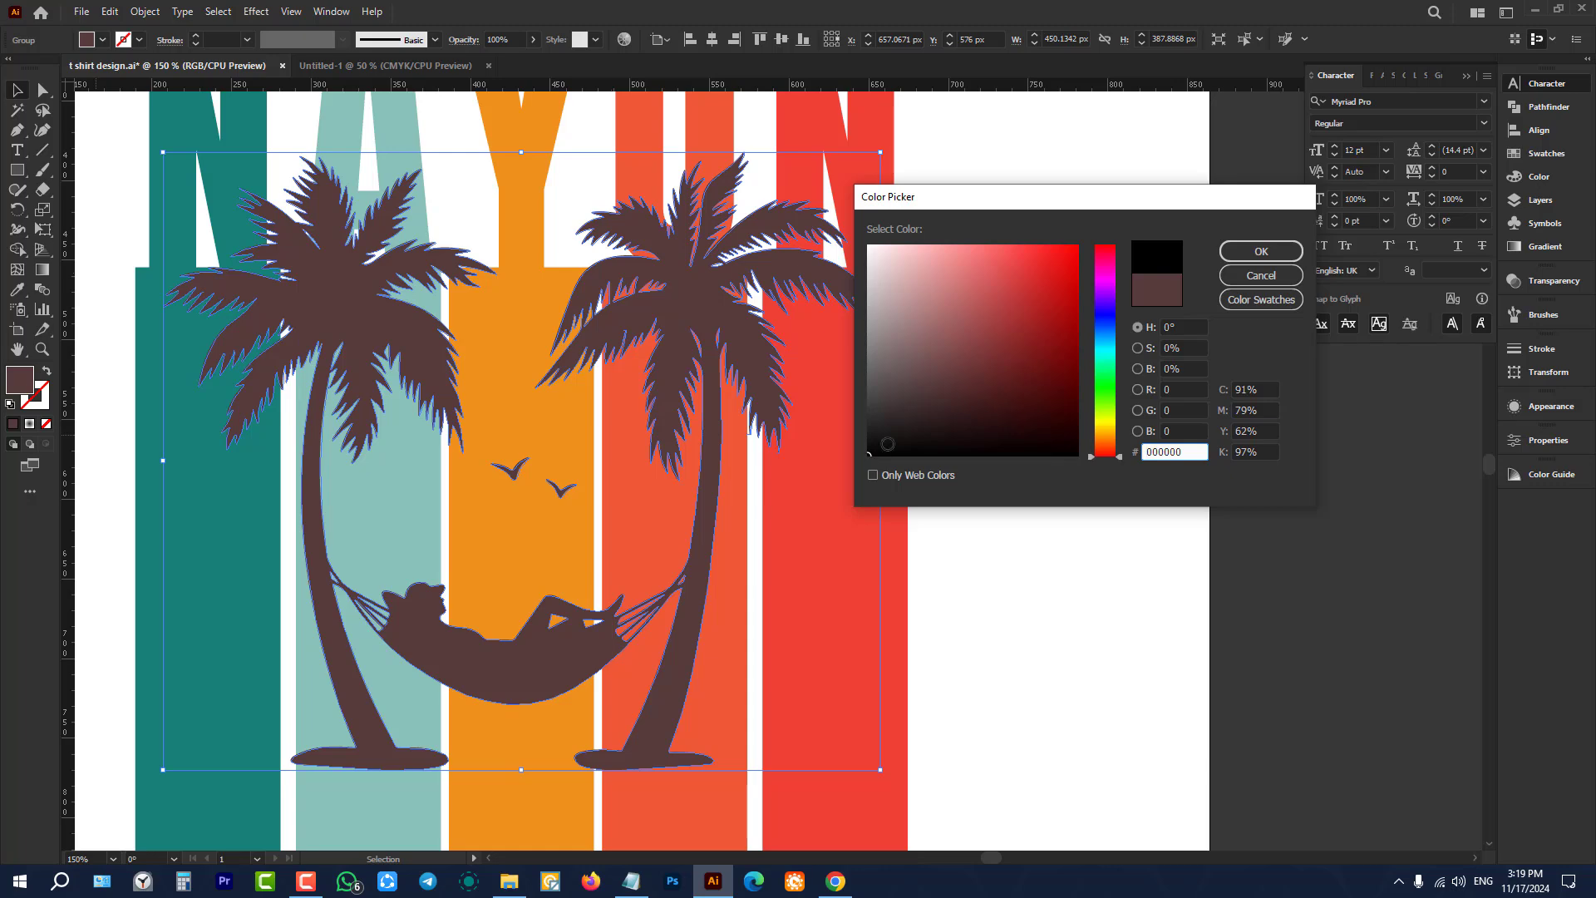
click(1260, 251)
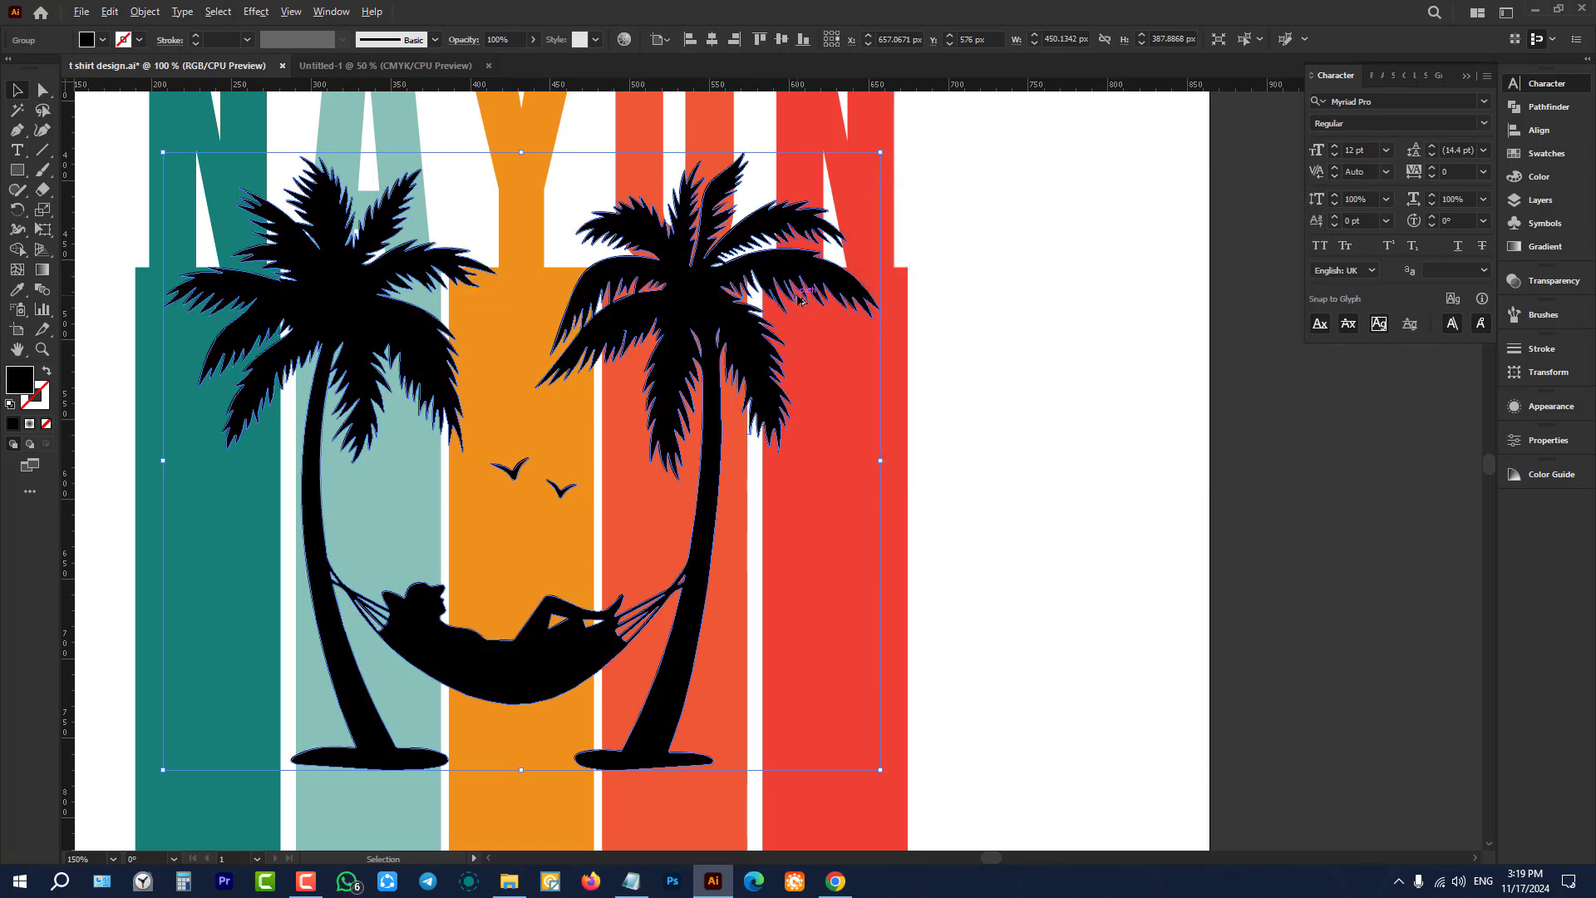
Step: Move the palm silhouette down to the stripes' lower edge and scale it proportionally to about 444 by 383 px
alt+scroll(802, 297, down, 1)
scroll(722, 331, down, 1)
drag(724, 251, 735, 315)
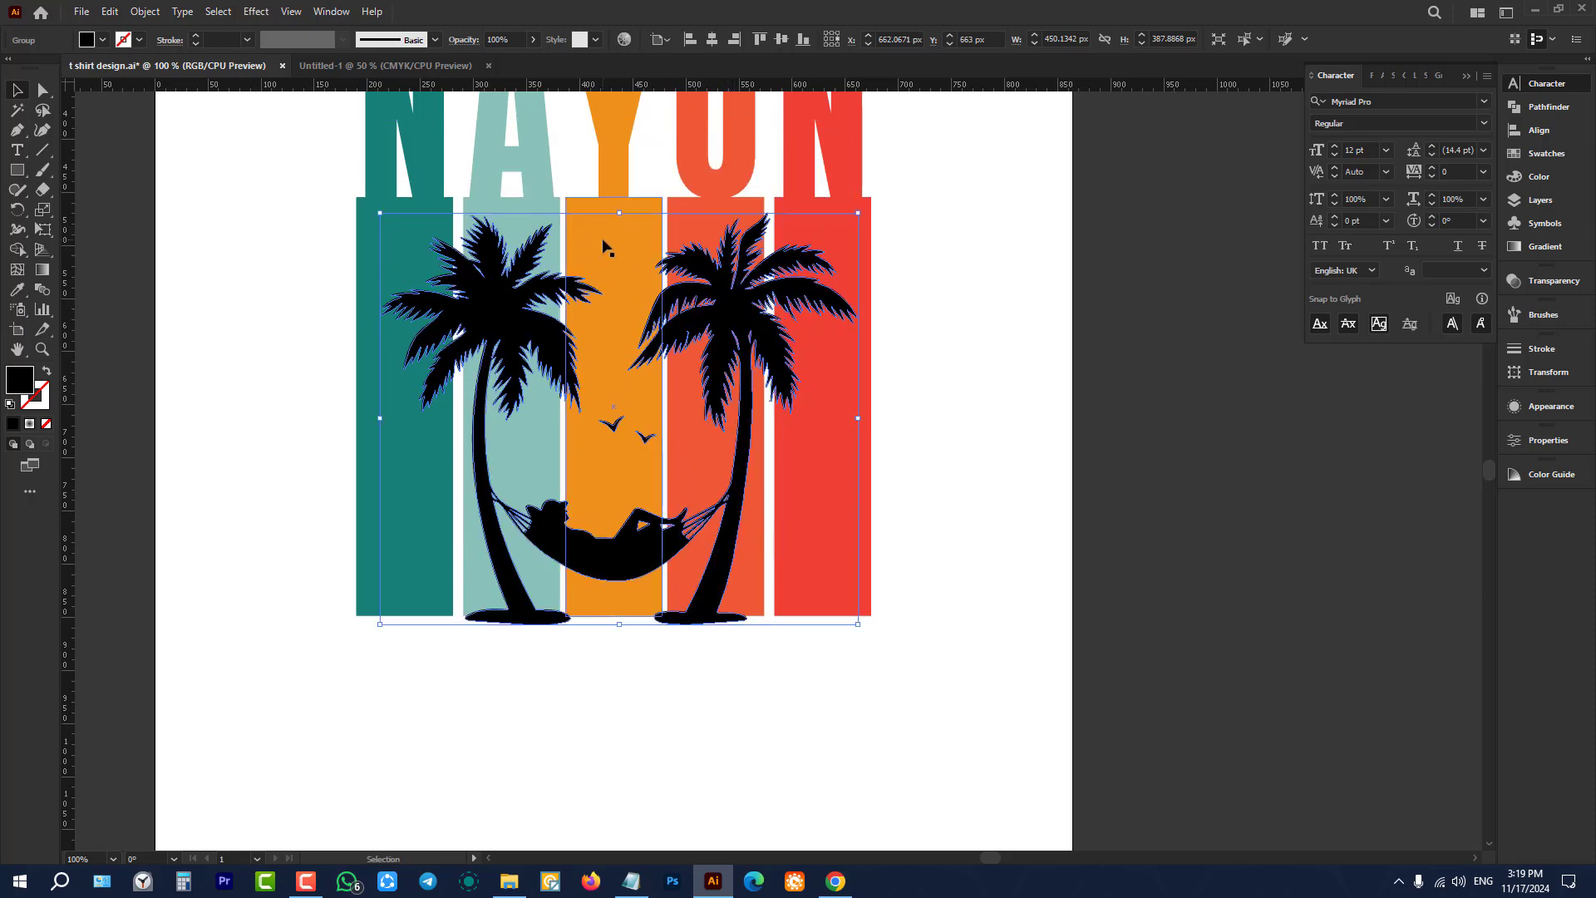
drag(619, 226, 619, 218)
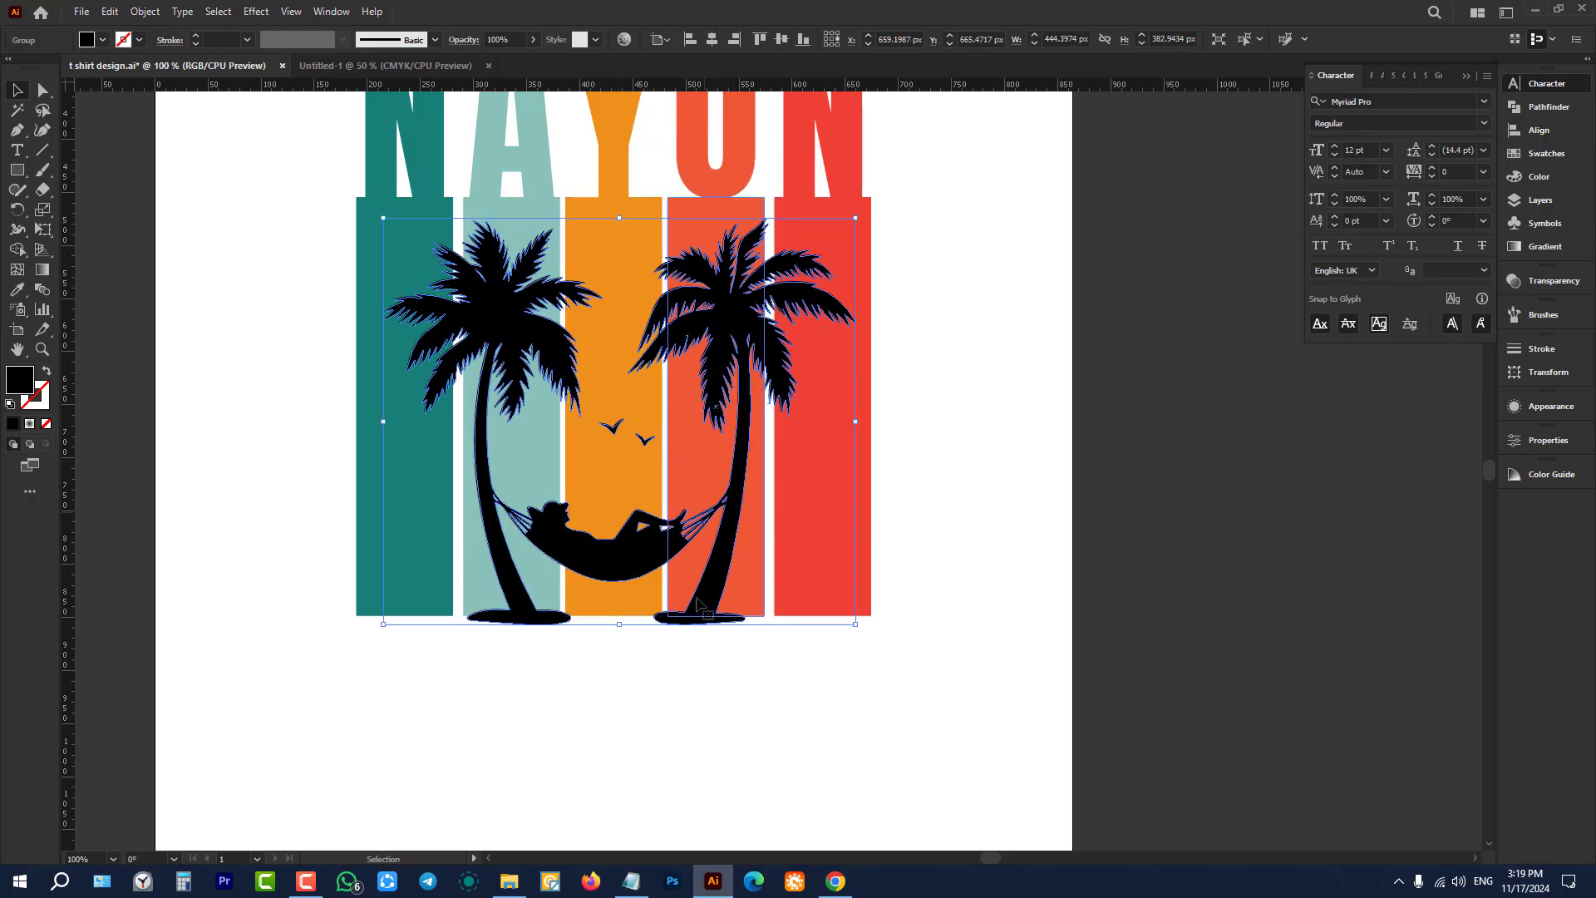
click(675, 681)
Step: Nudge the palm silhouette up by 2 px over the stripes and deselect it
scroll(680, 675, down, 3)
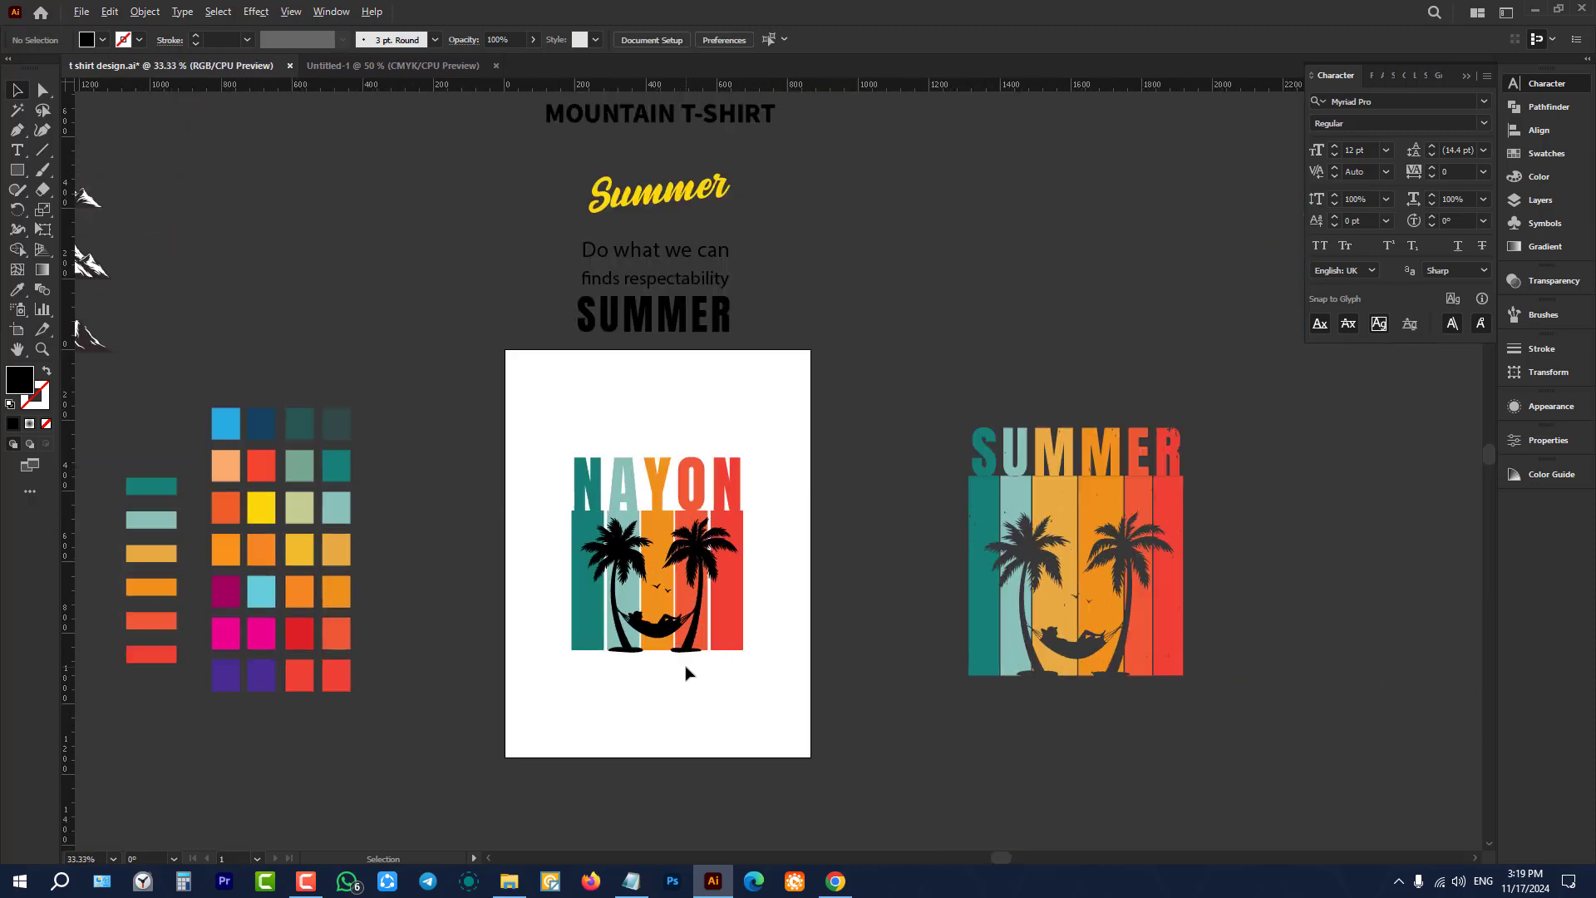
scroll(685, 665, up, 3)
click(701, 296)
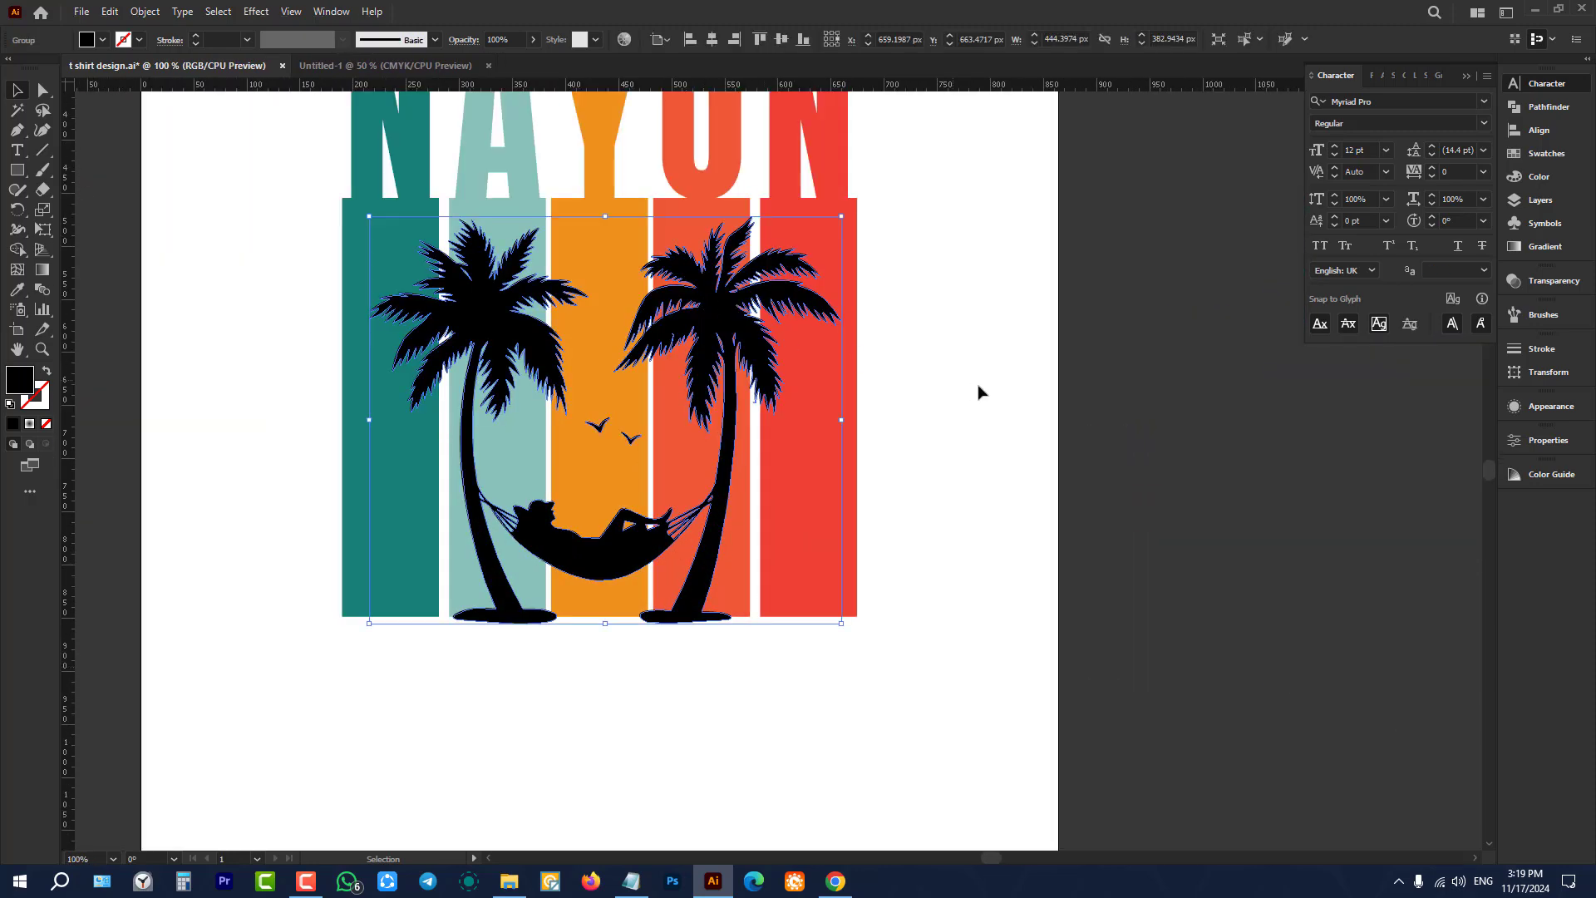
scroll(979, 392, up, 2)
click(979, 391)
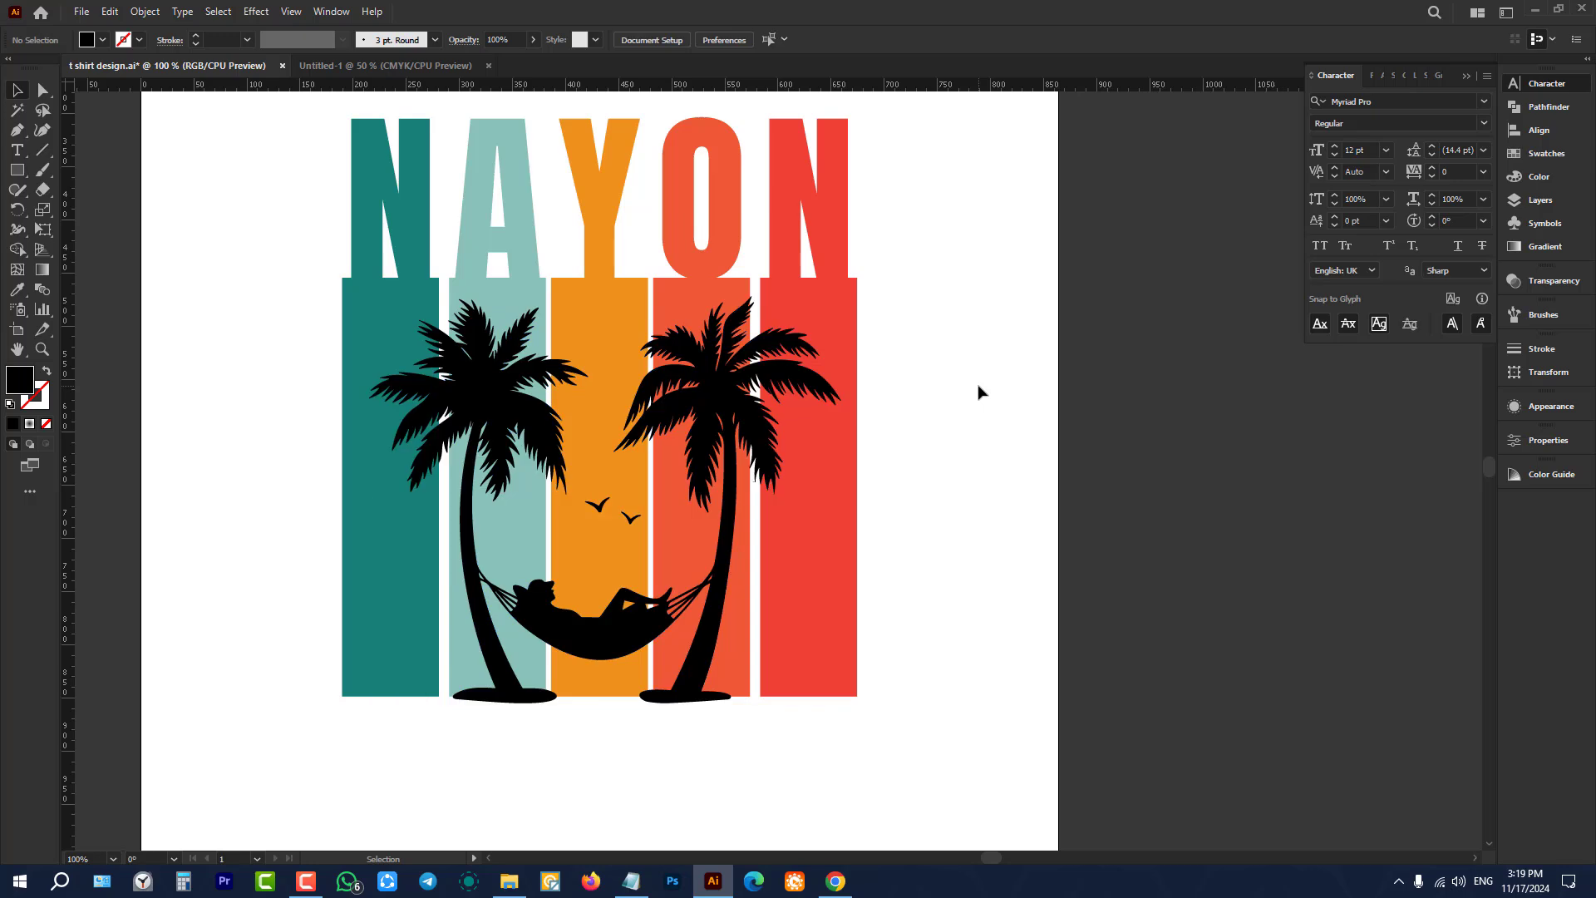
Step: Display the transparency settings
click(1552, 285)
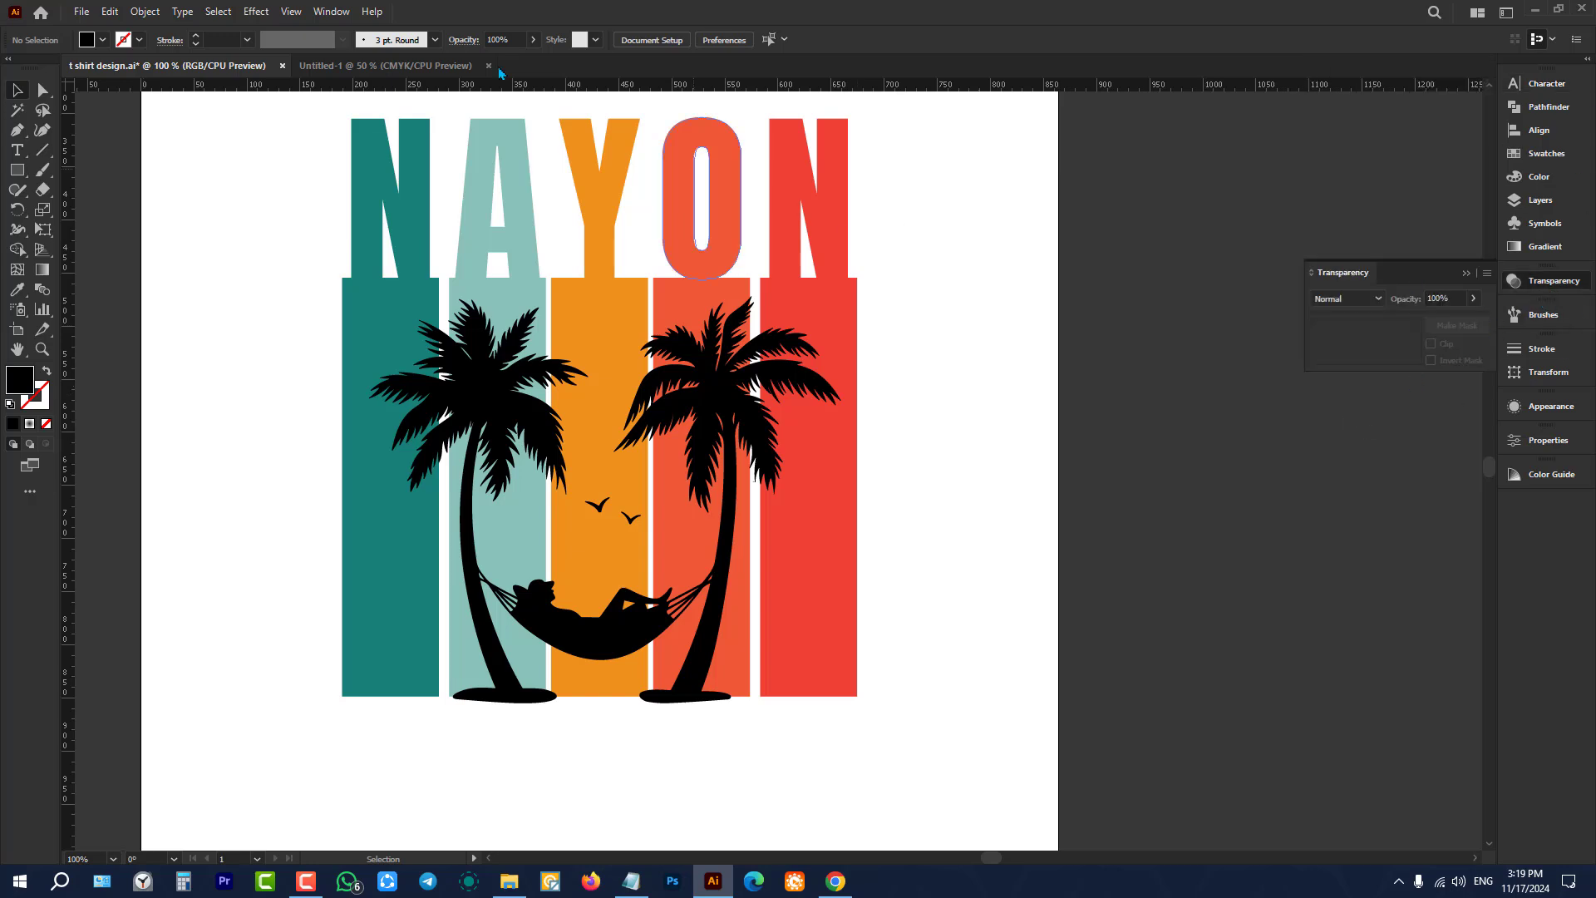
click(331, 11)
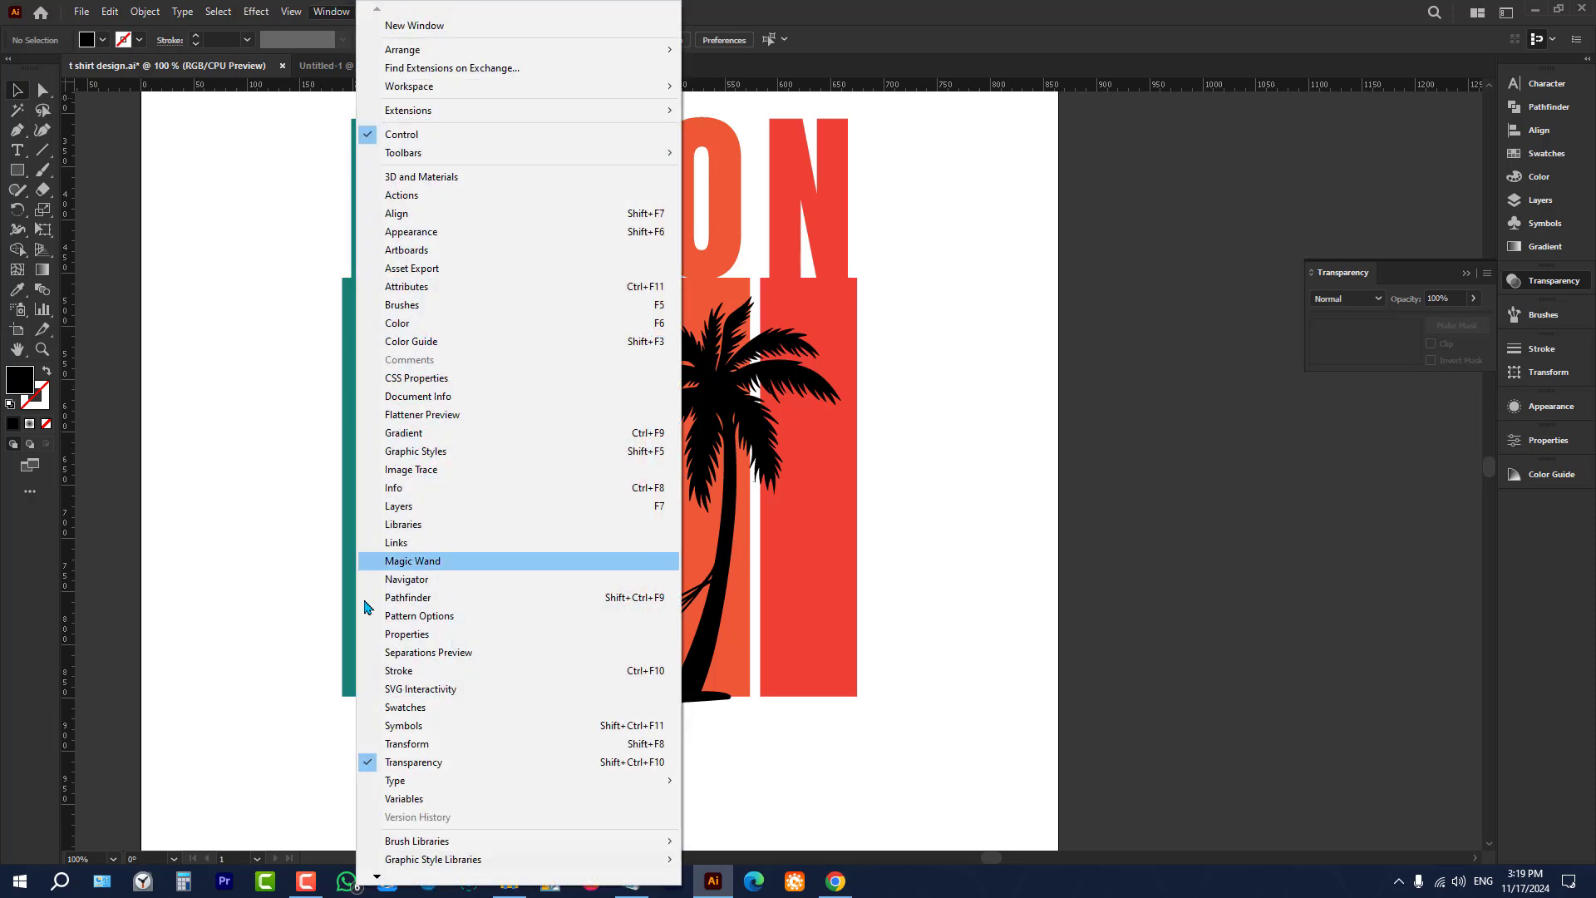
click(415, 764)
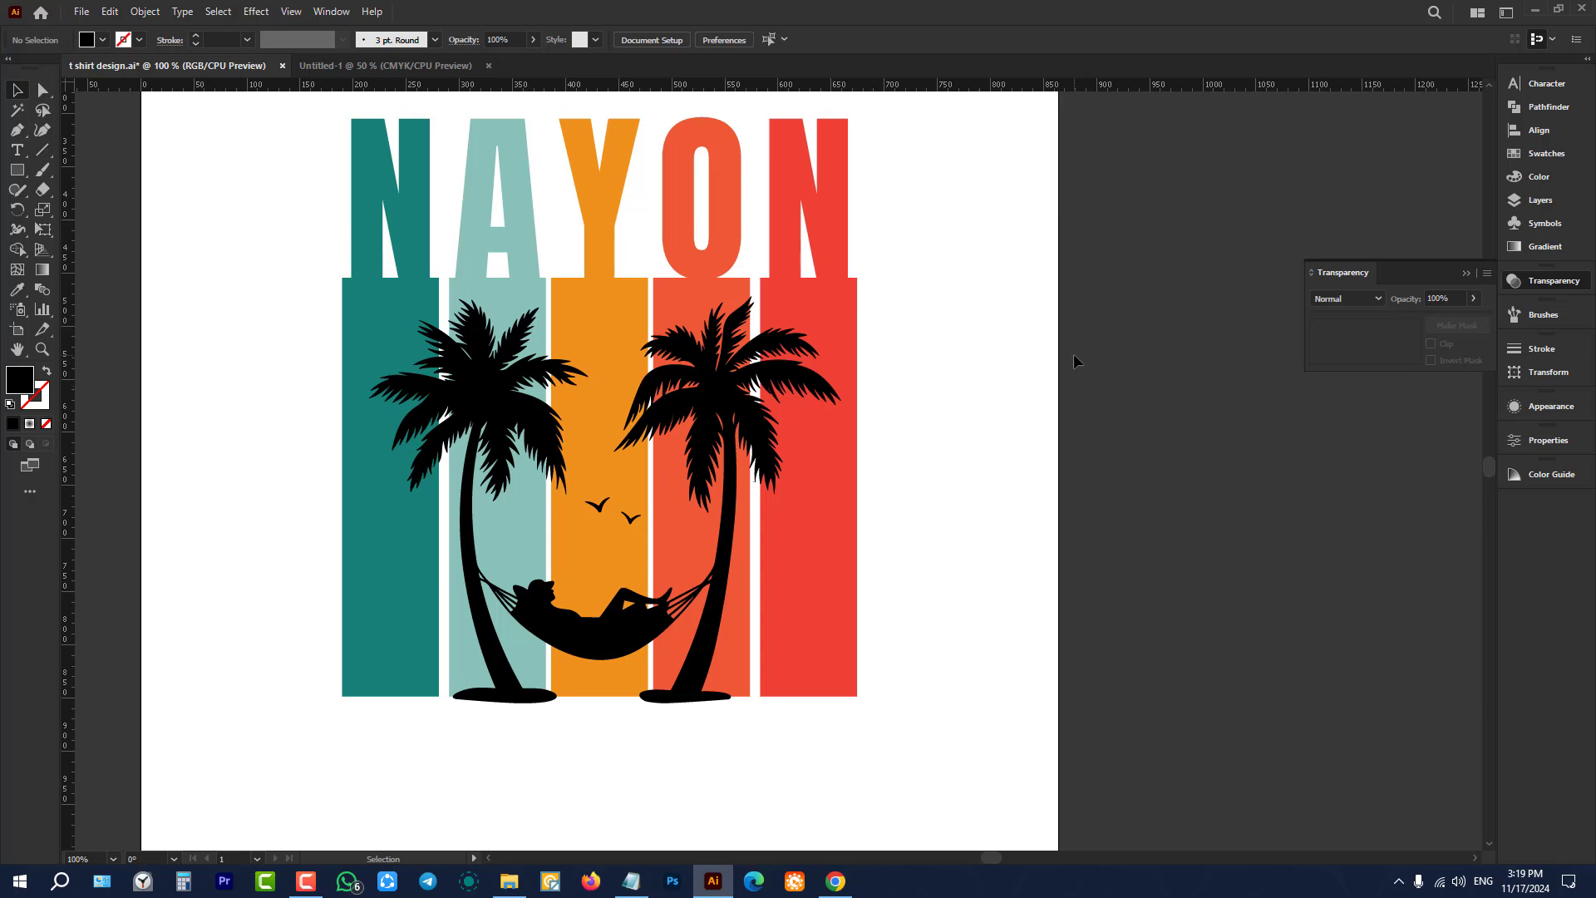
Step: Cut the palm-and-hammock silhouette from the stripes to the clipboard
scroll(1056, 360, up, 1)
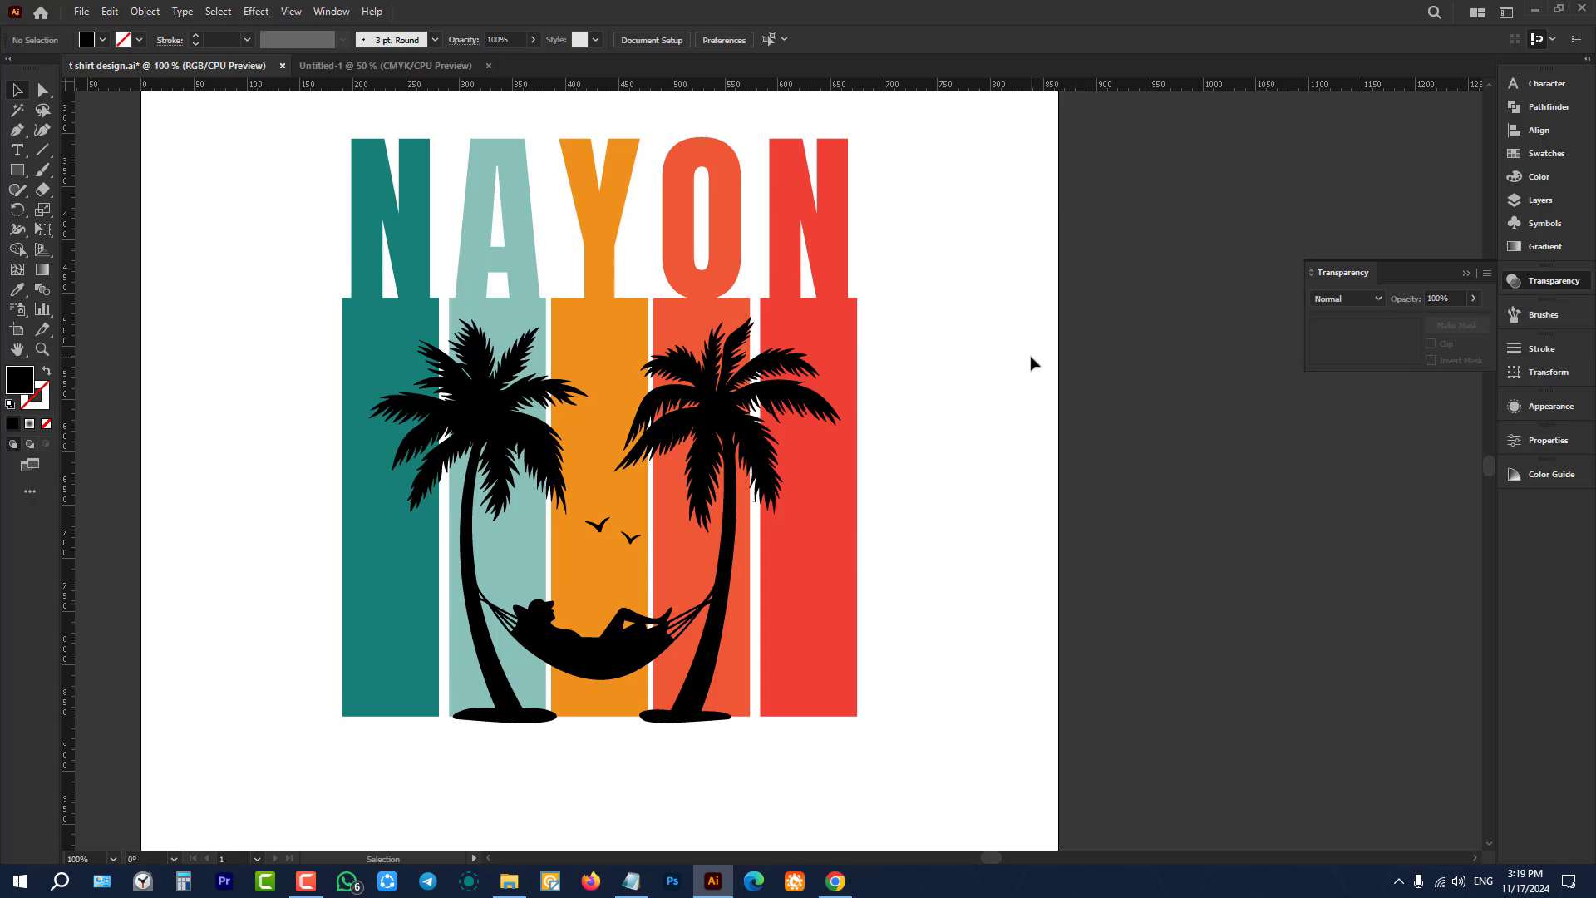
click(720, 402)
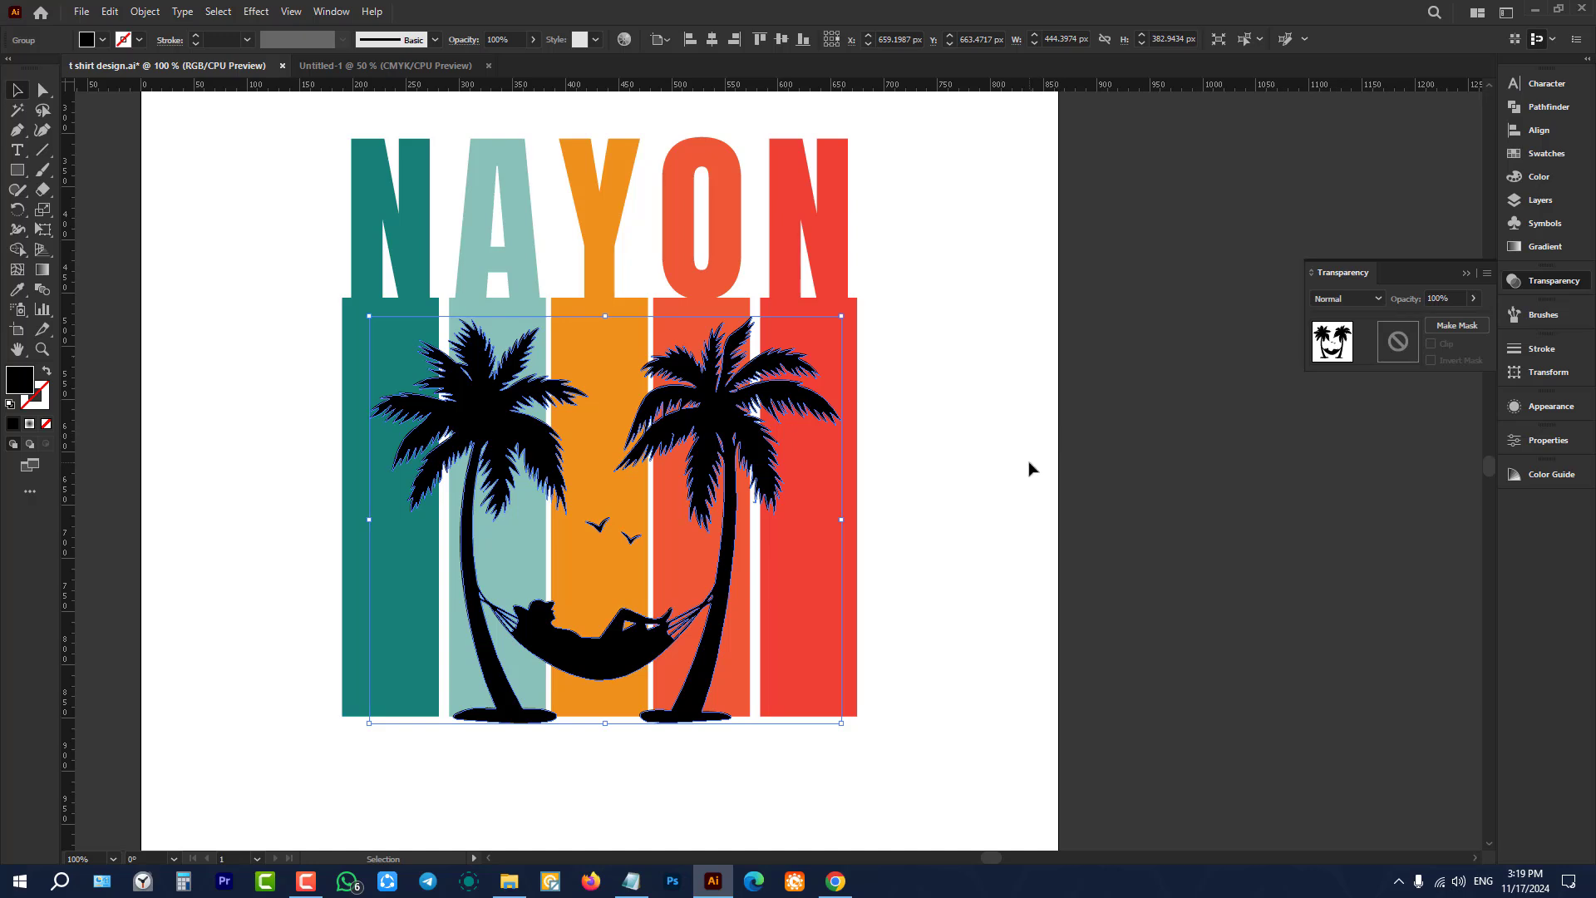
key(a)
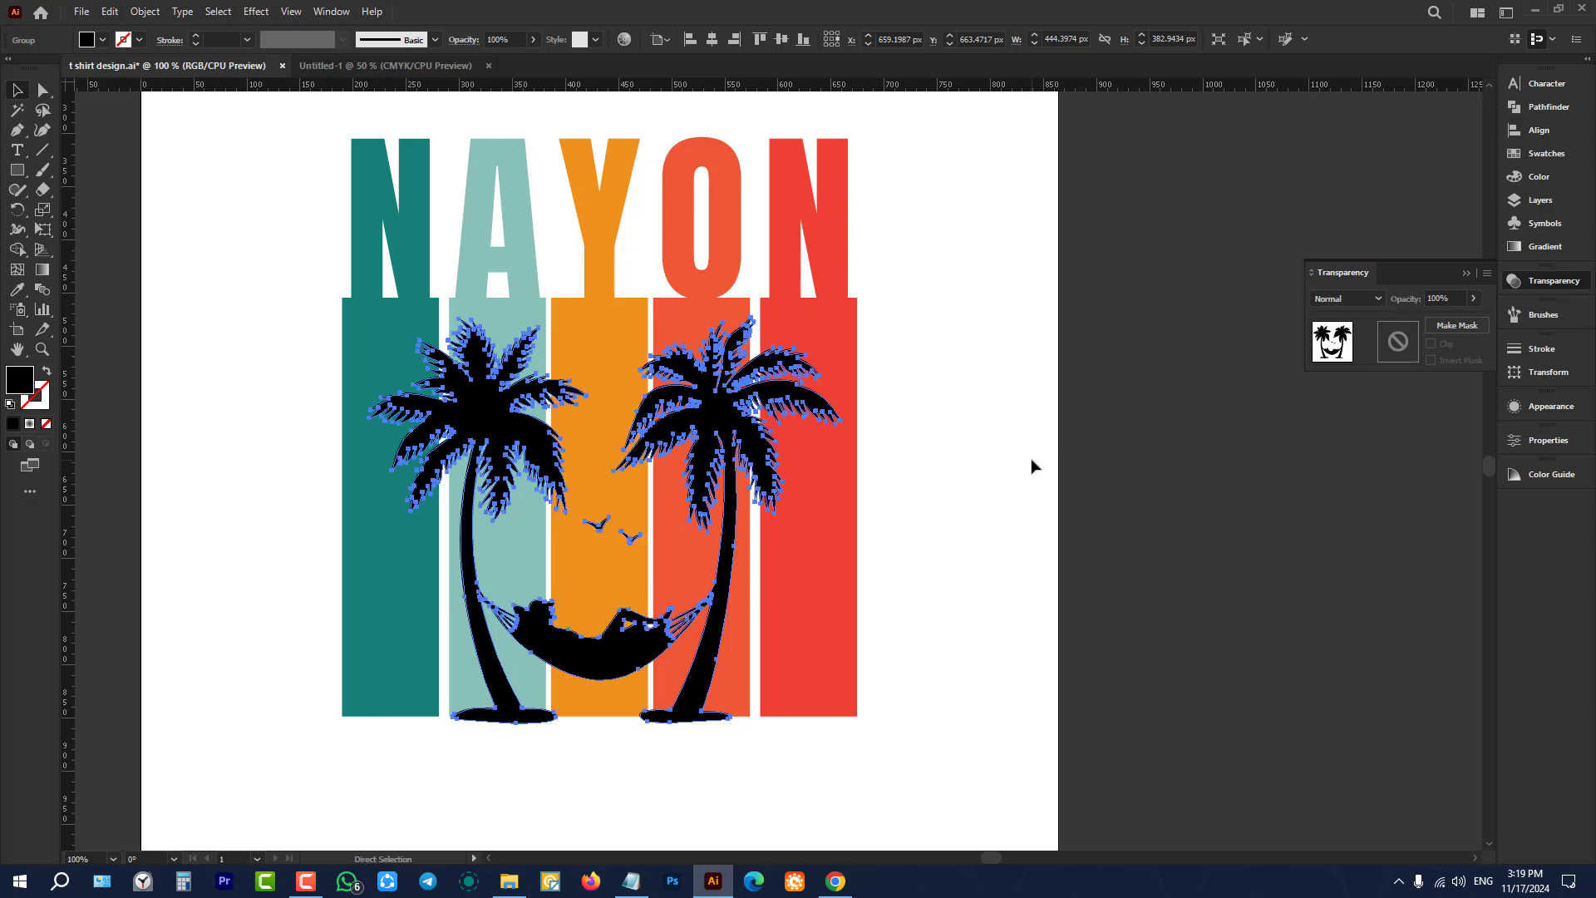
key(Delete)
key(v)
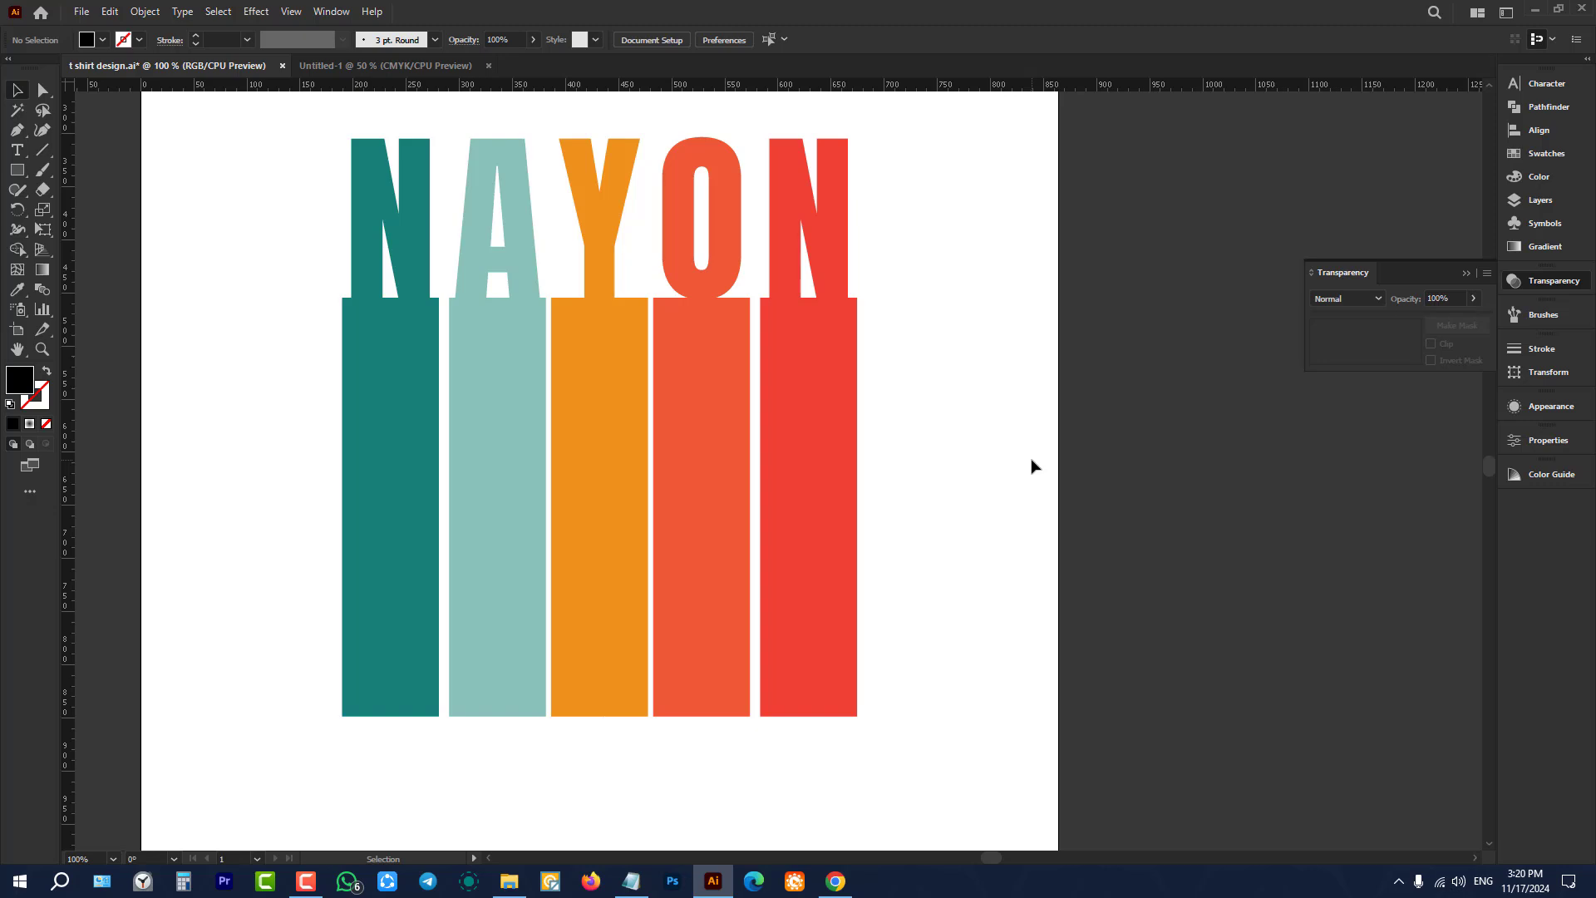
Step: Make an opacity mask for the lettering and stripes group, turn off Clip, and open the mask for editing
click(836, 387)
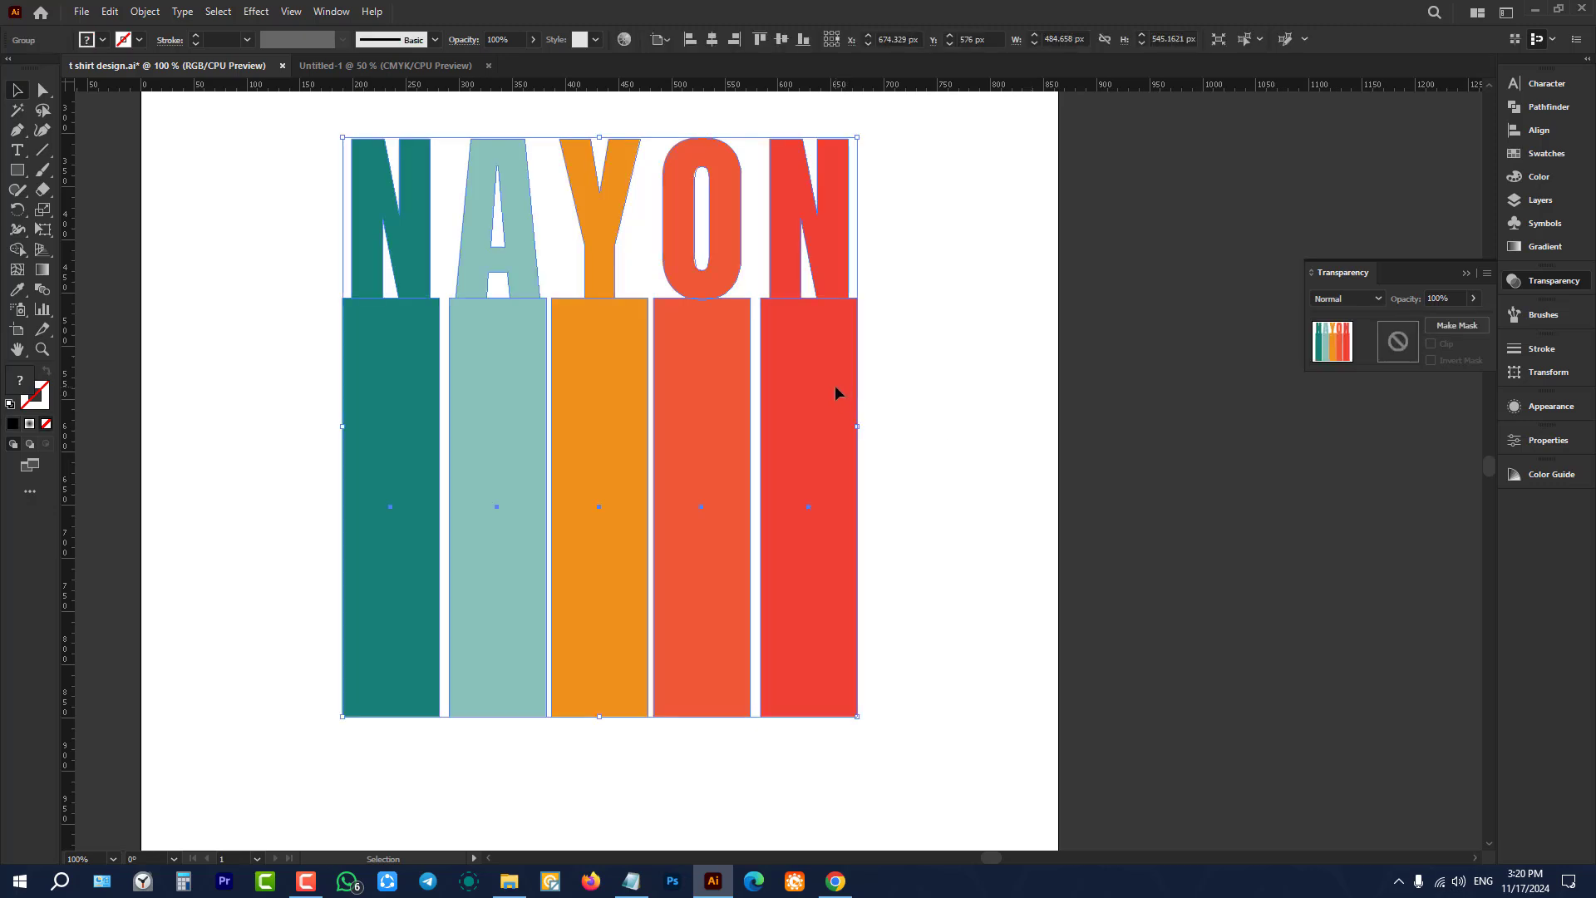
click(983, 381)
click(779, 376)
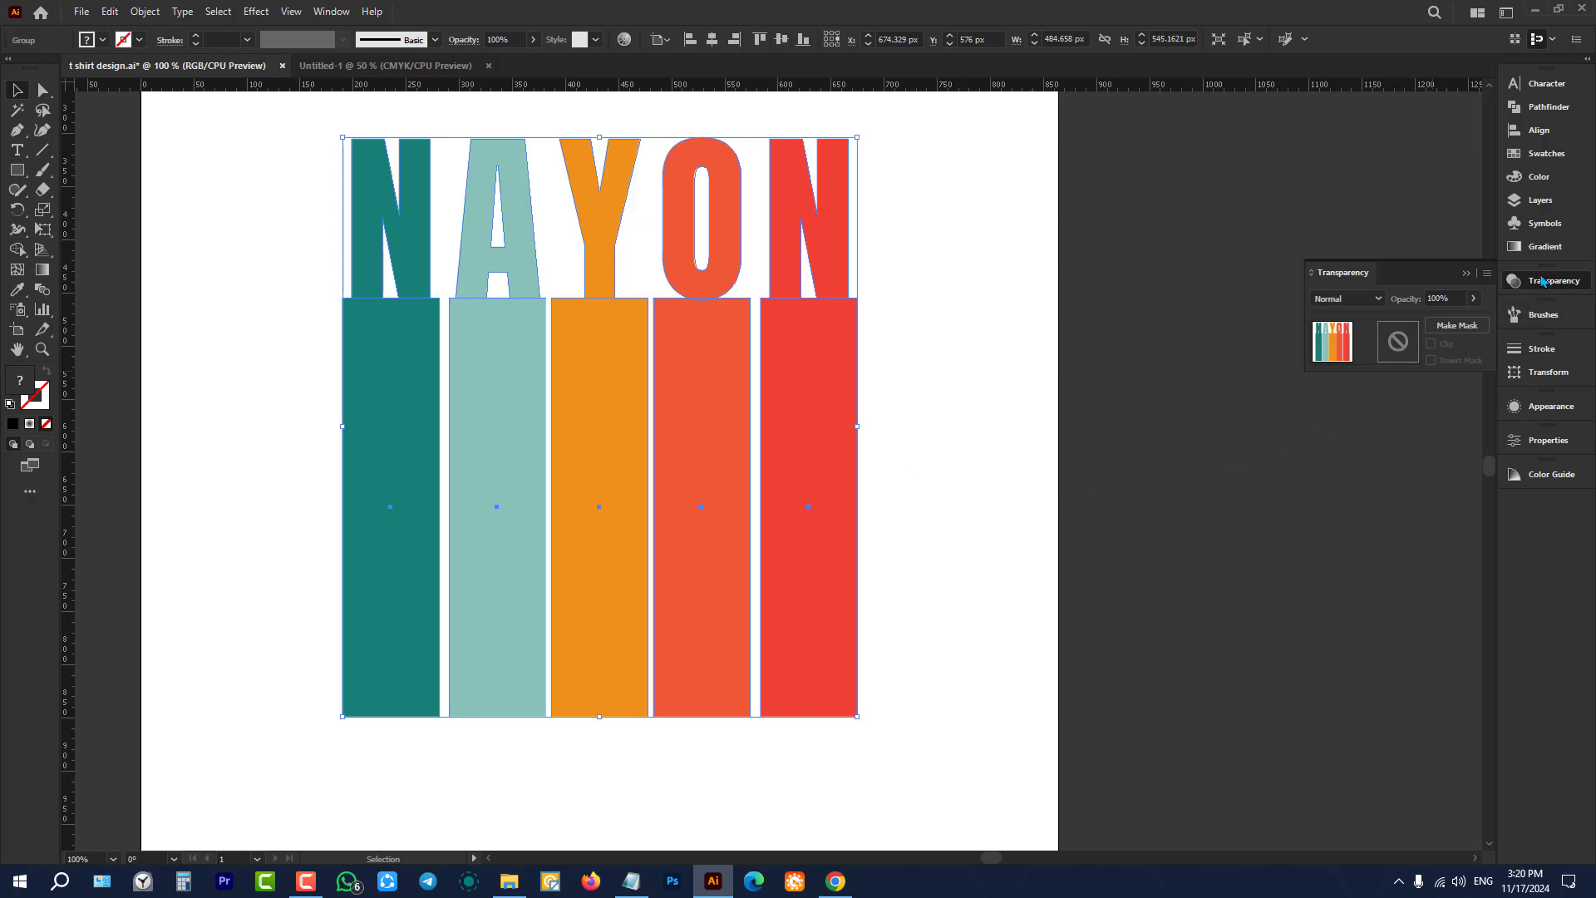
click(1458, 331)
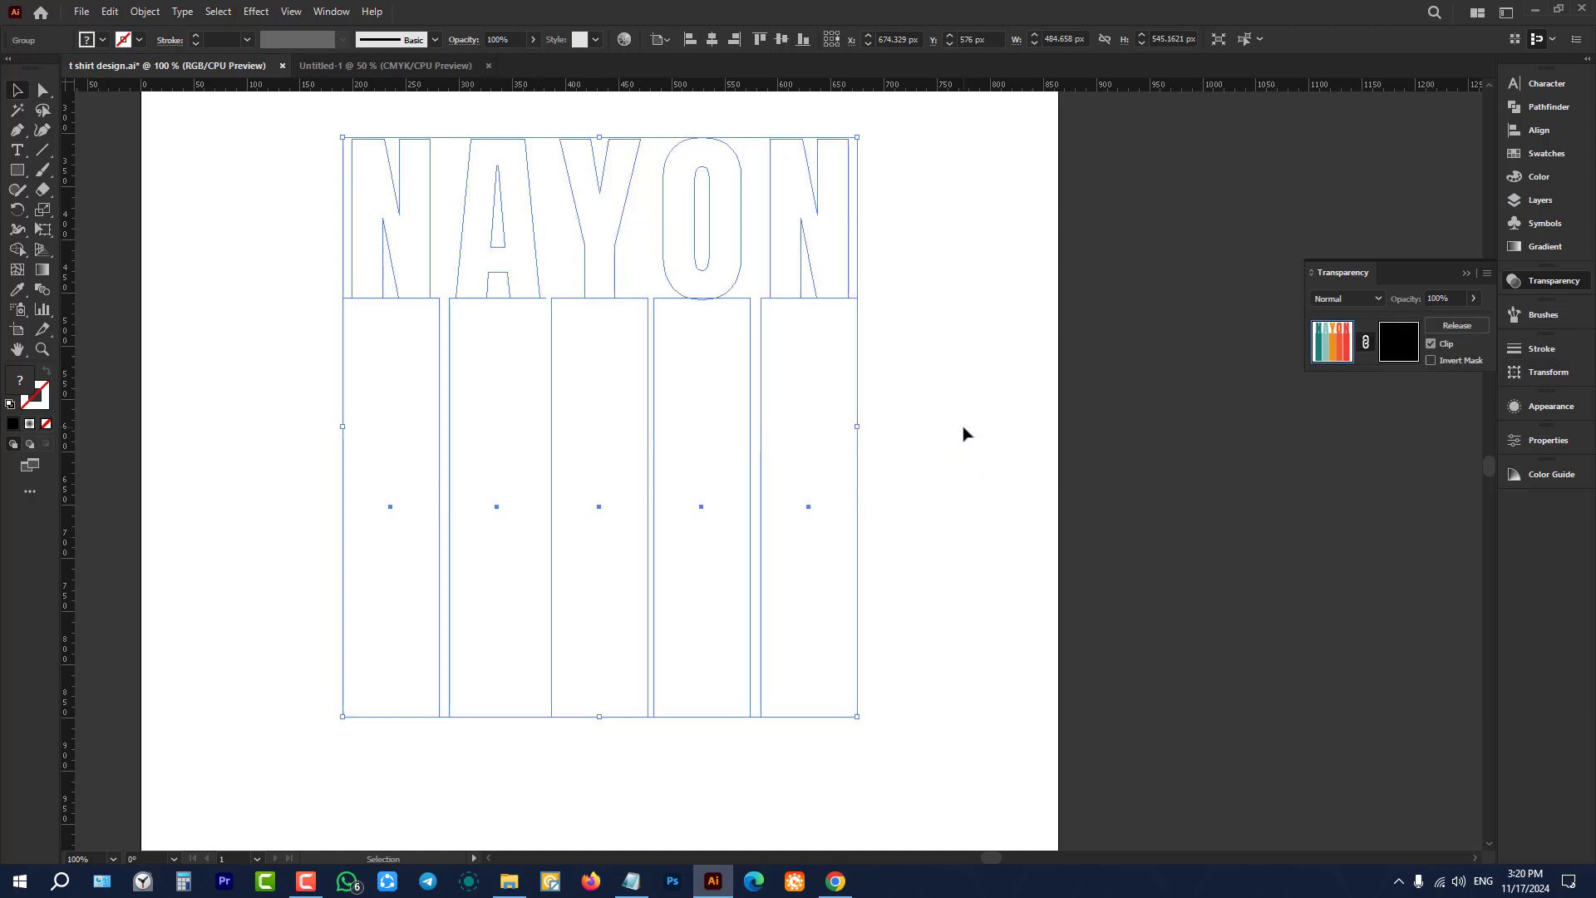
click(1431, 344)
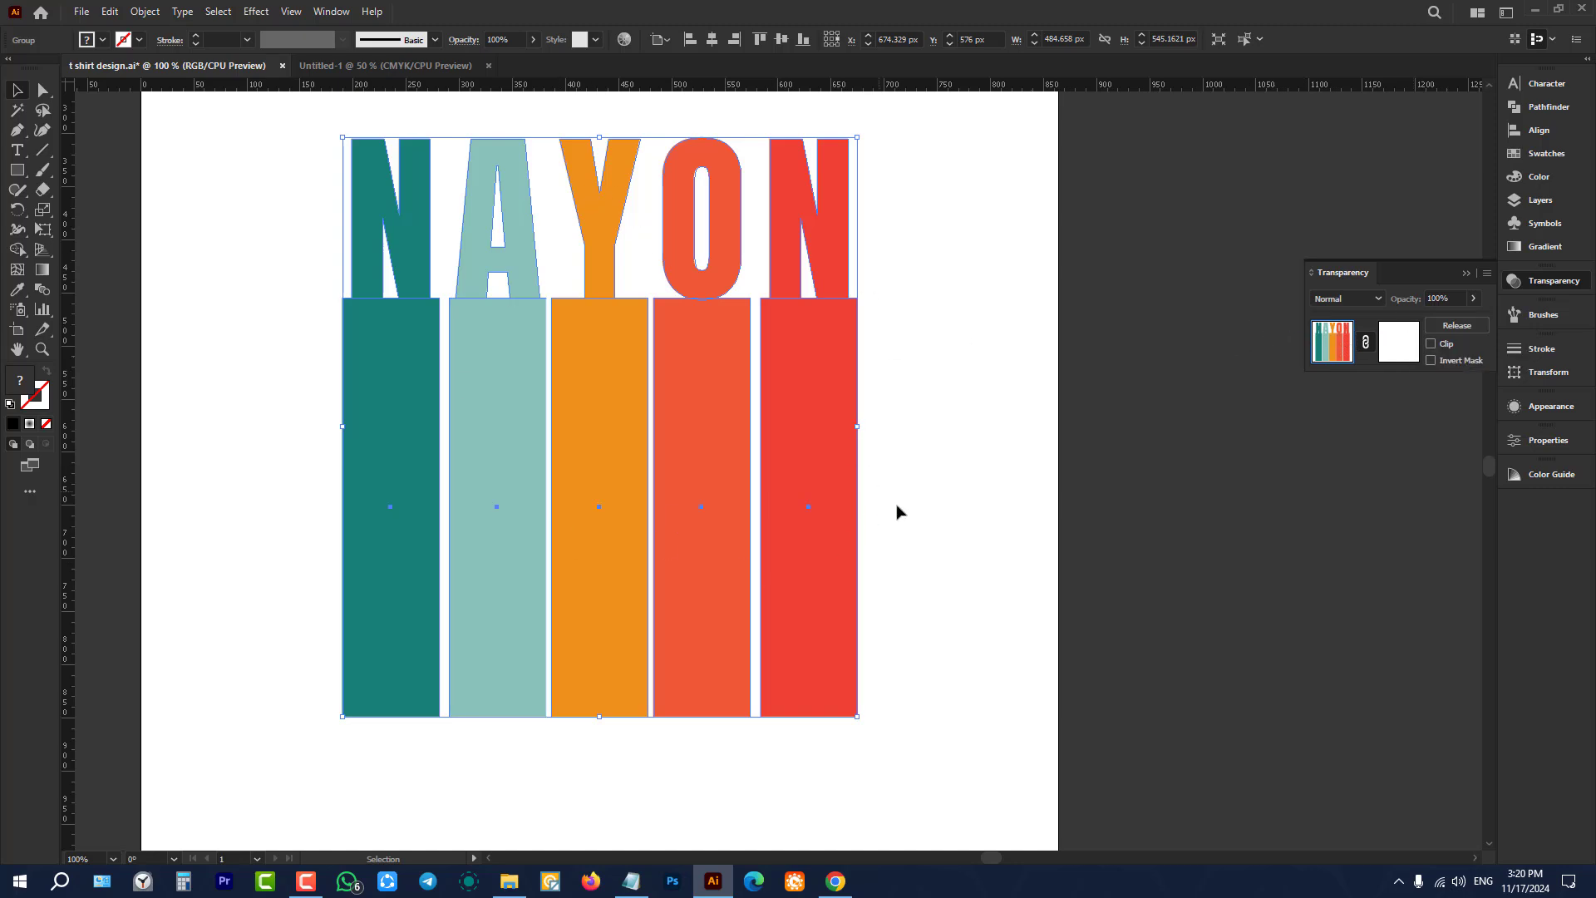
click(1399, 344)
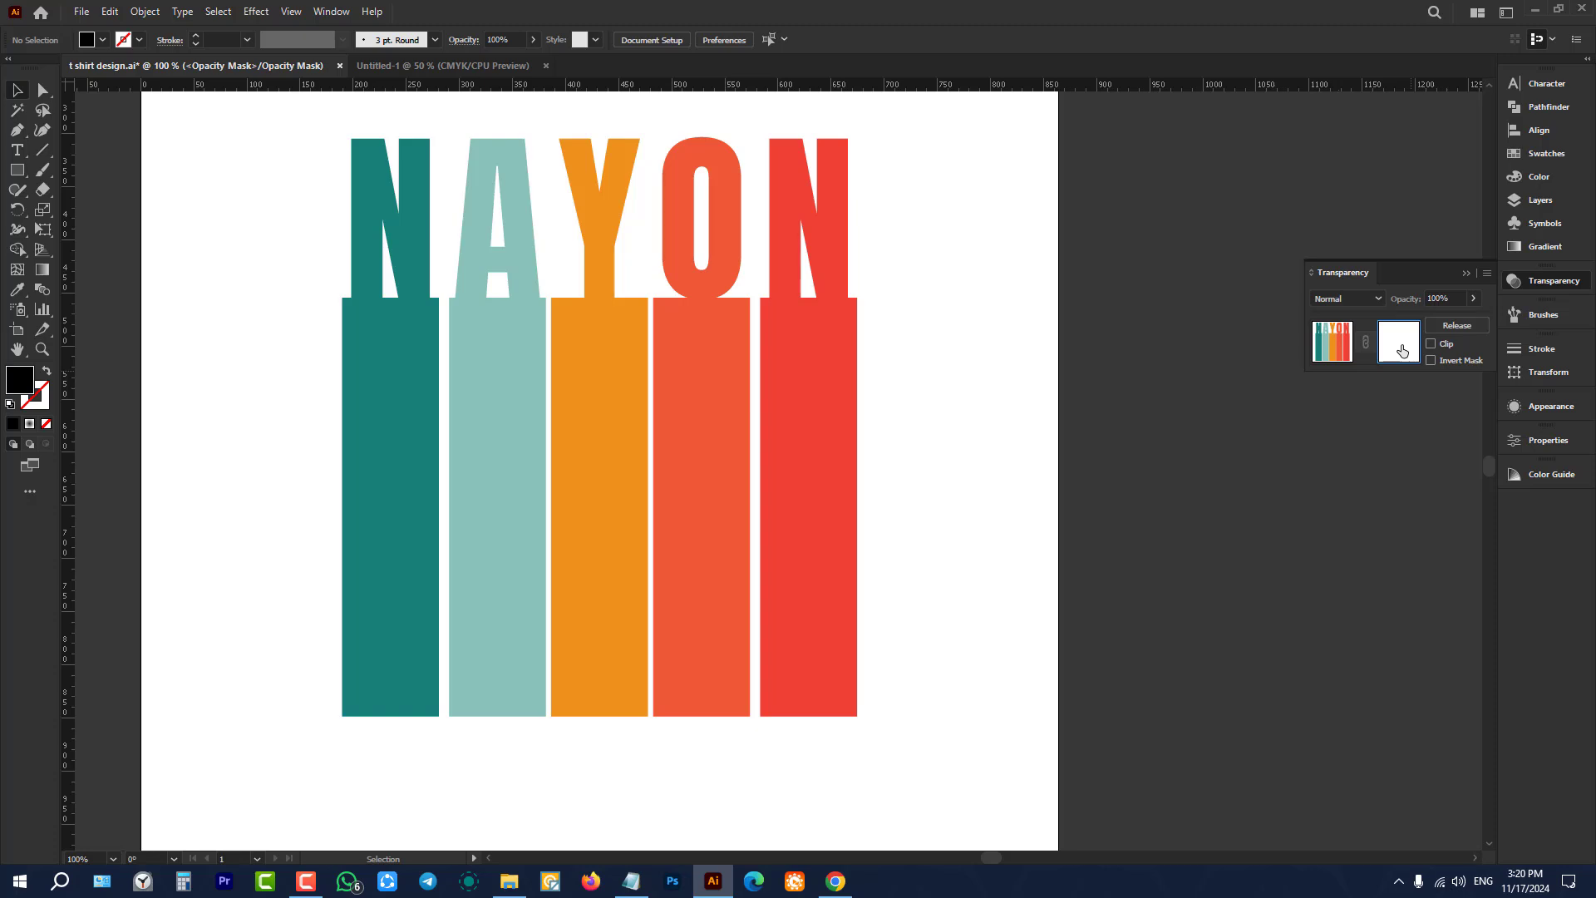
key(ctrl+v)
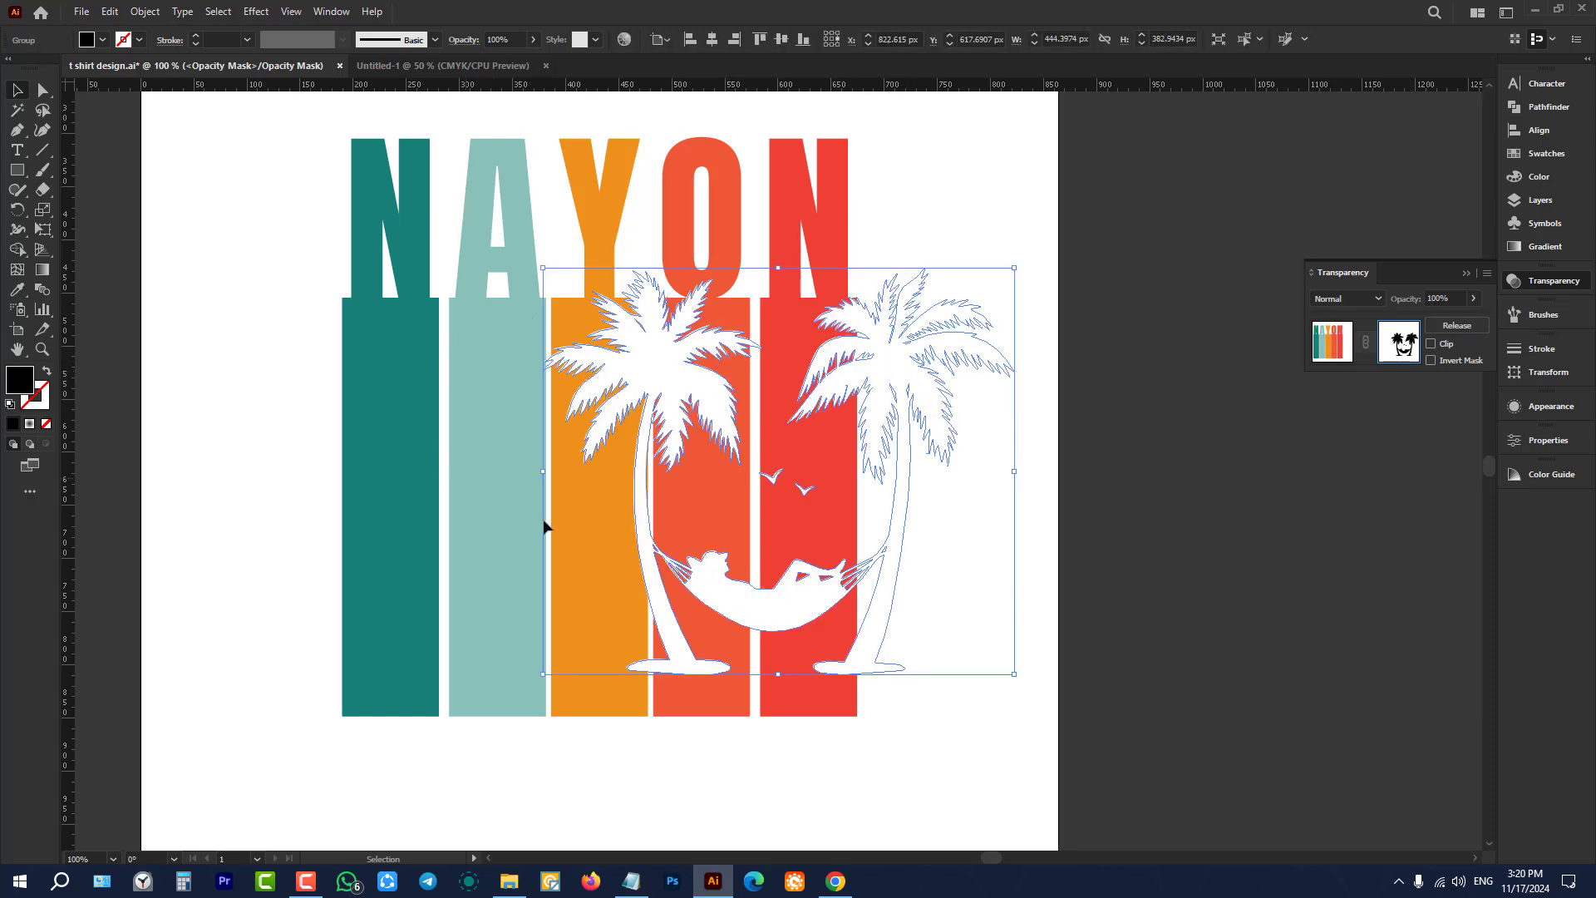
key(a)
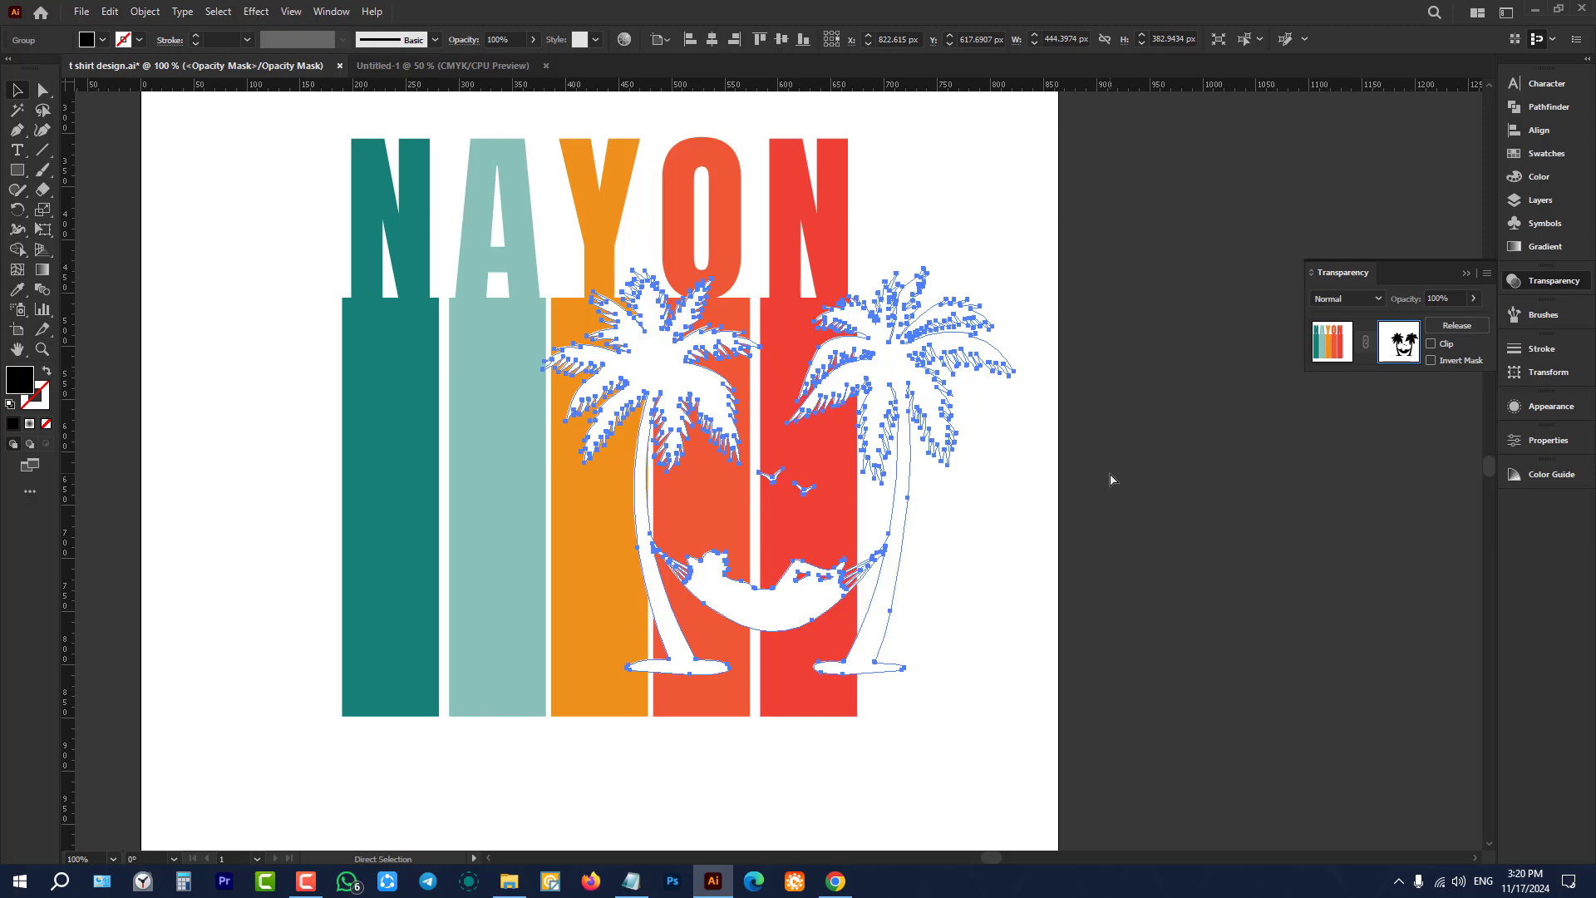
key(Delete)
key(v)
key(a)
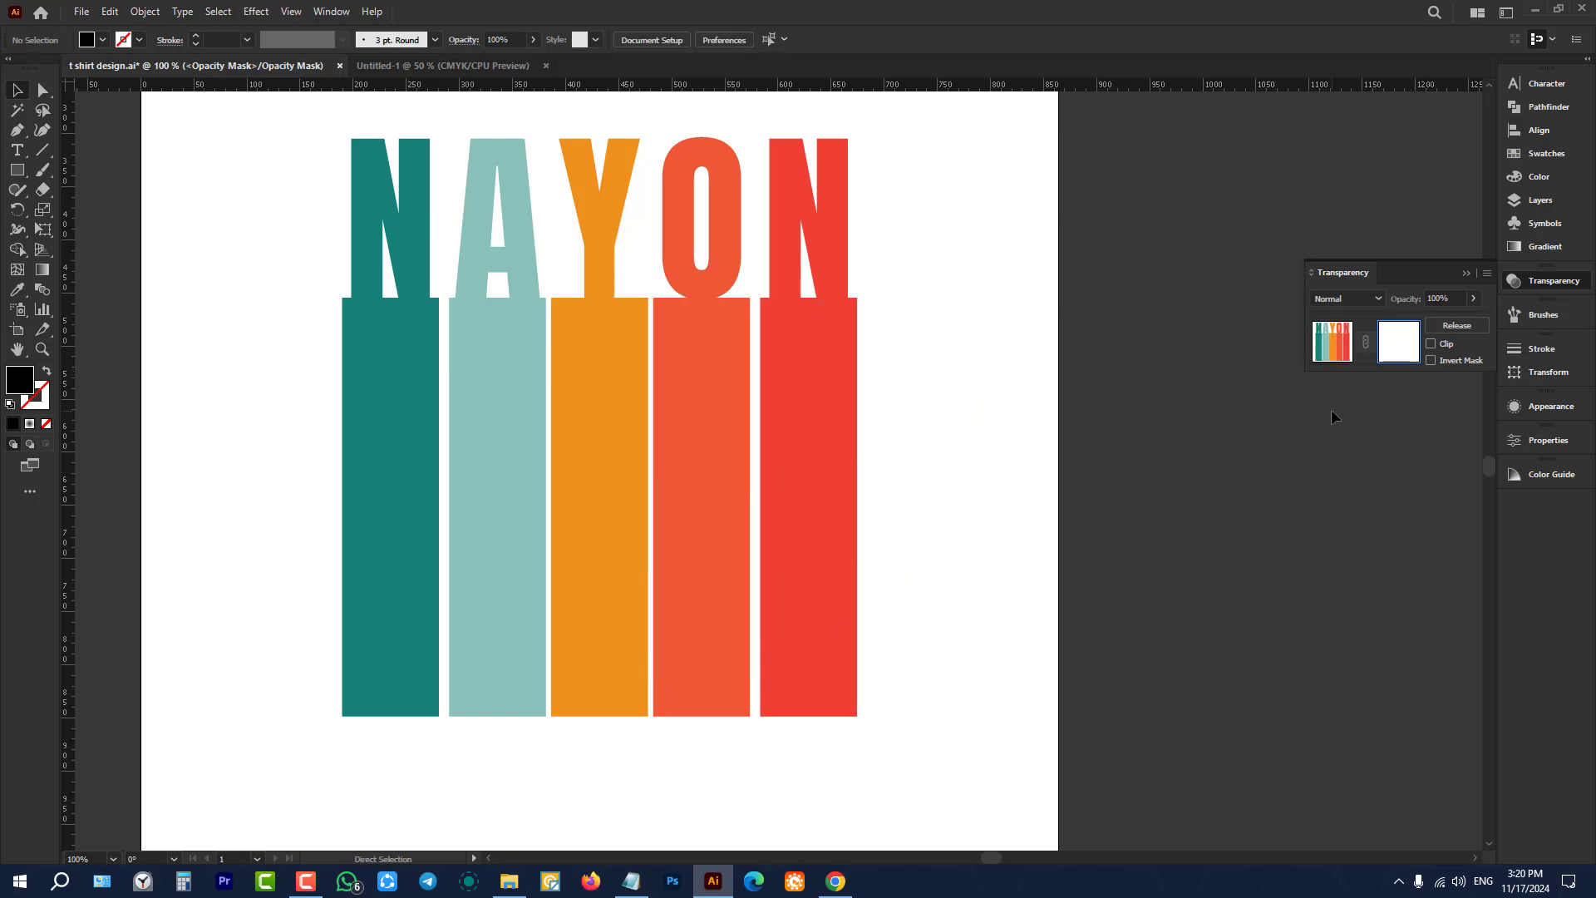
Step: Paste the palm silhouette in place into the opacity mask, then return to editing the artwork and deselect it
key(ctrl+z)
key(v)
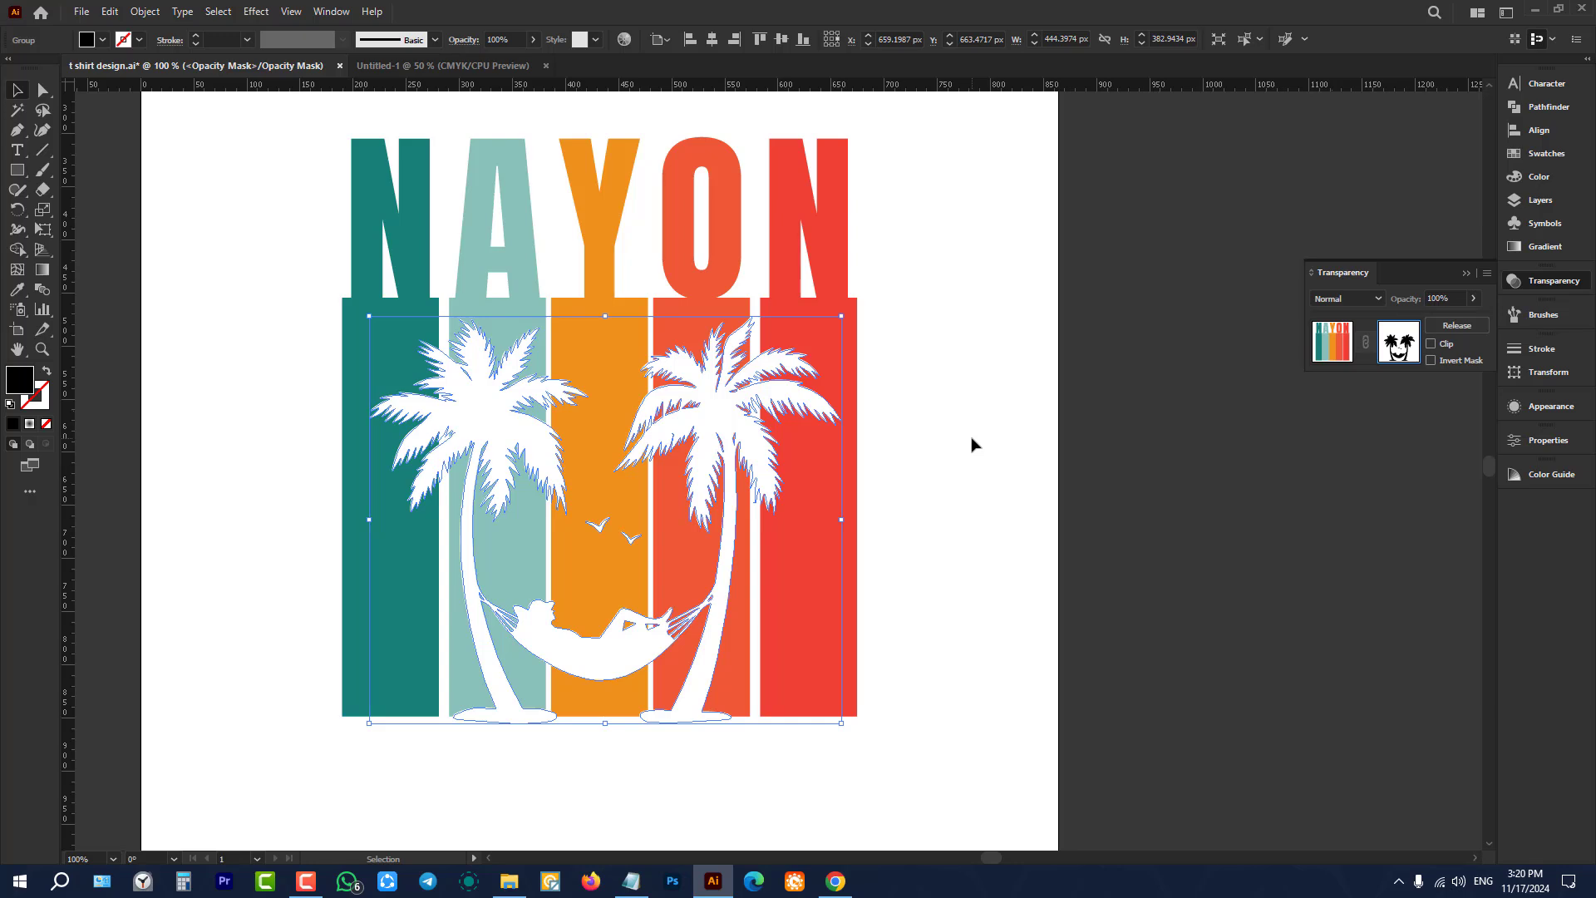
click(1144, 386)
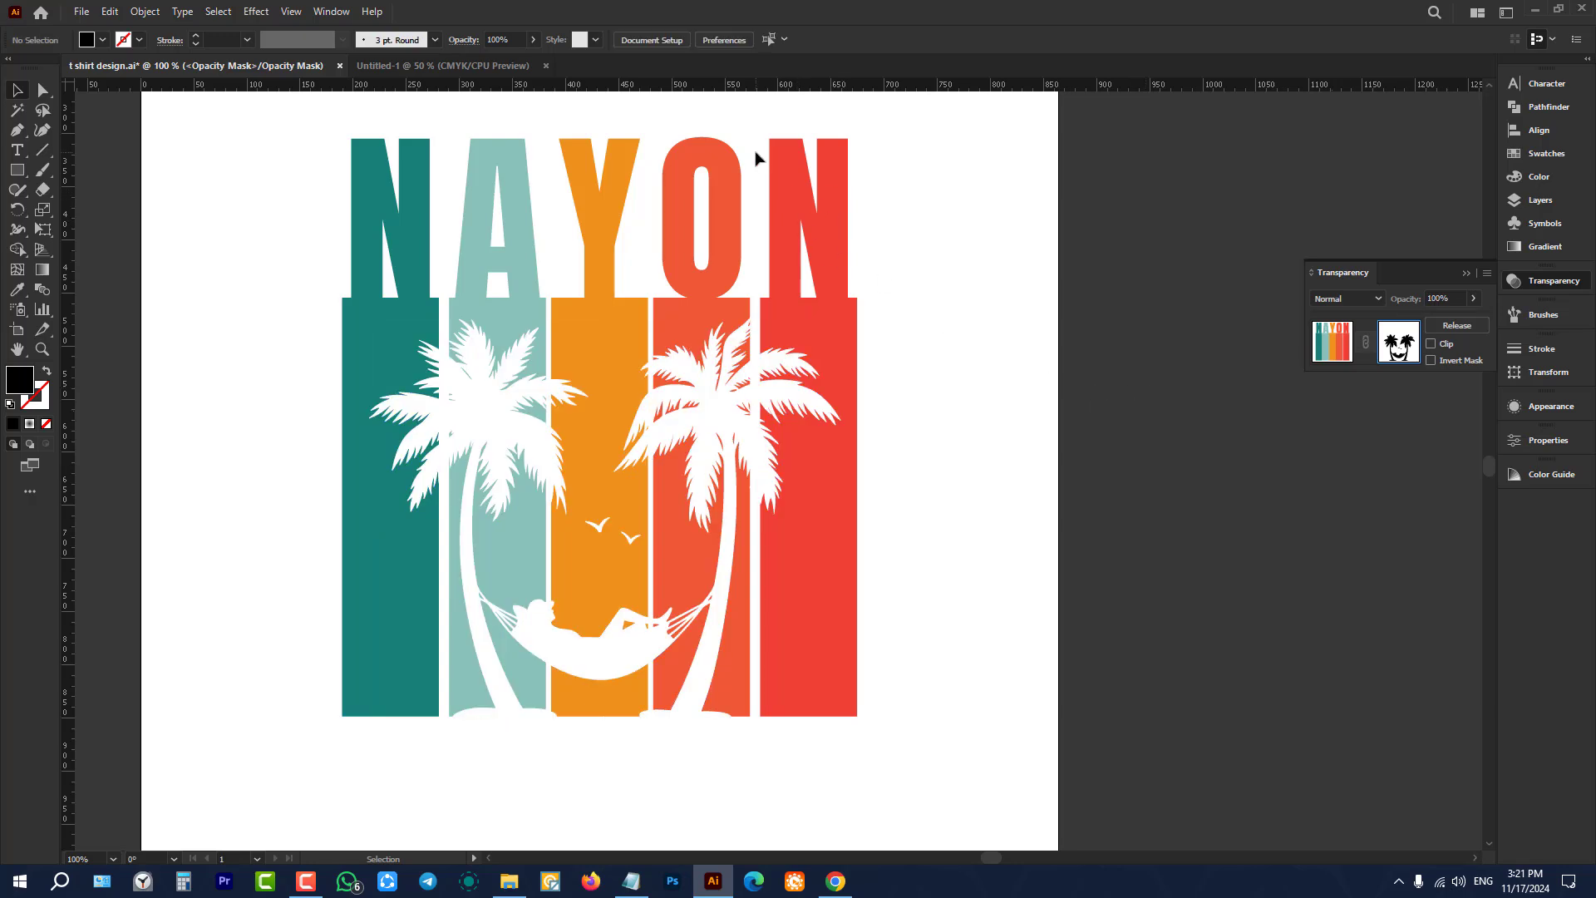
drag(345, 120, 863, 224)
click(1332, 345)
click(1058, 324)
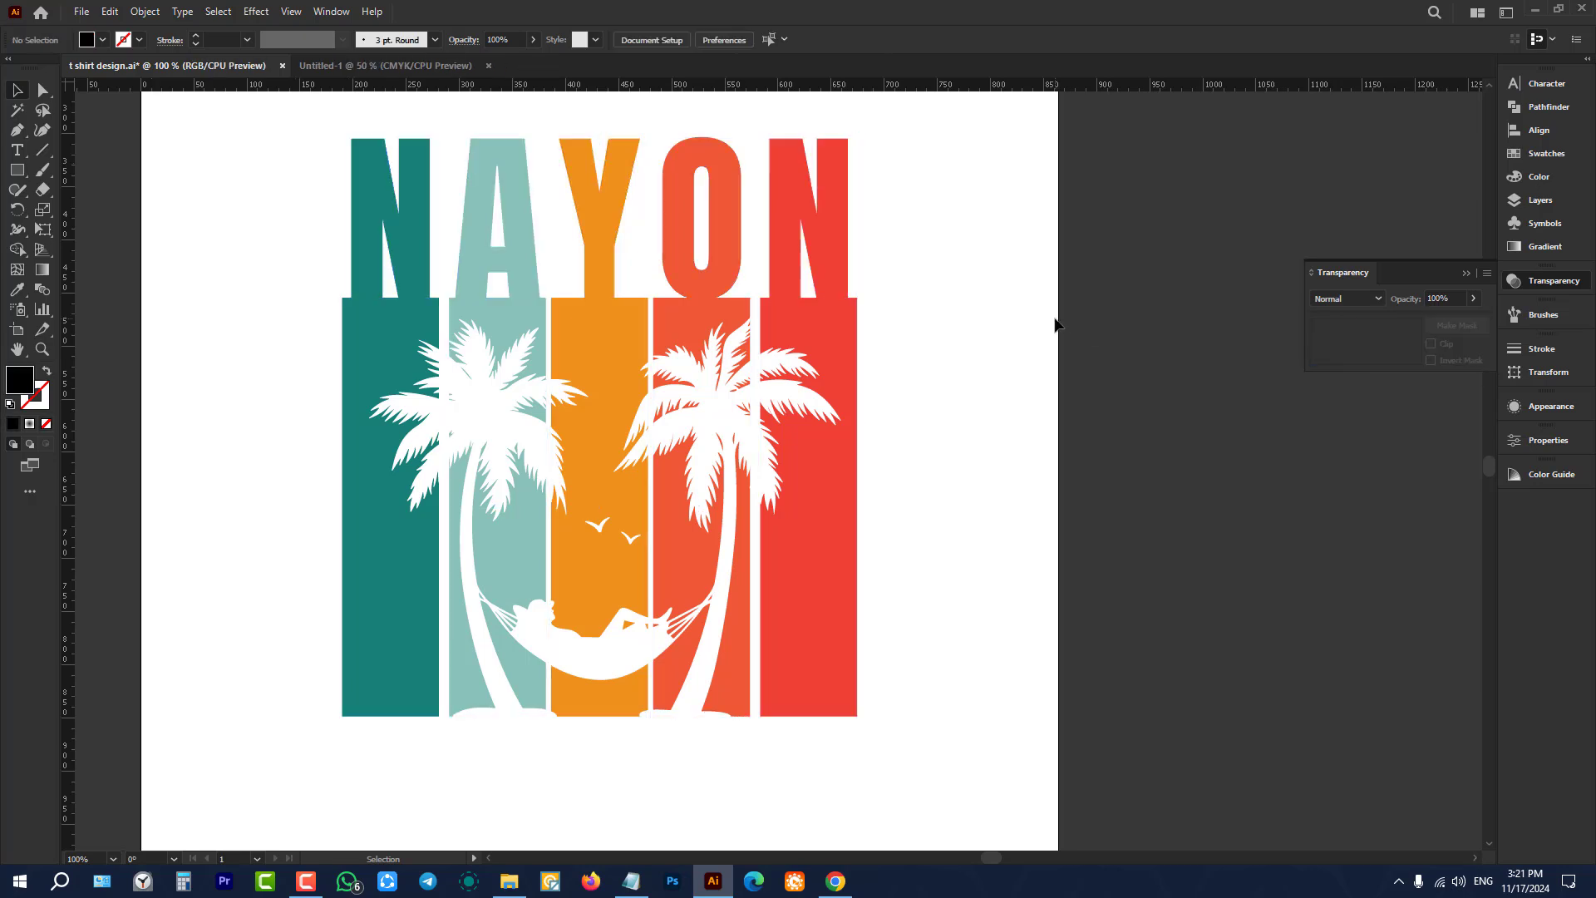
Step: Move the masked design partly past the artboard's right edge to check the transparency of the palm cutout
click(795, 372)
scroll(634, 346, down, 3)
drag(620, 337, 745, 364)
click(900, 445)
scroll(767, 397, up, 3)
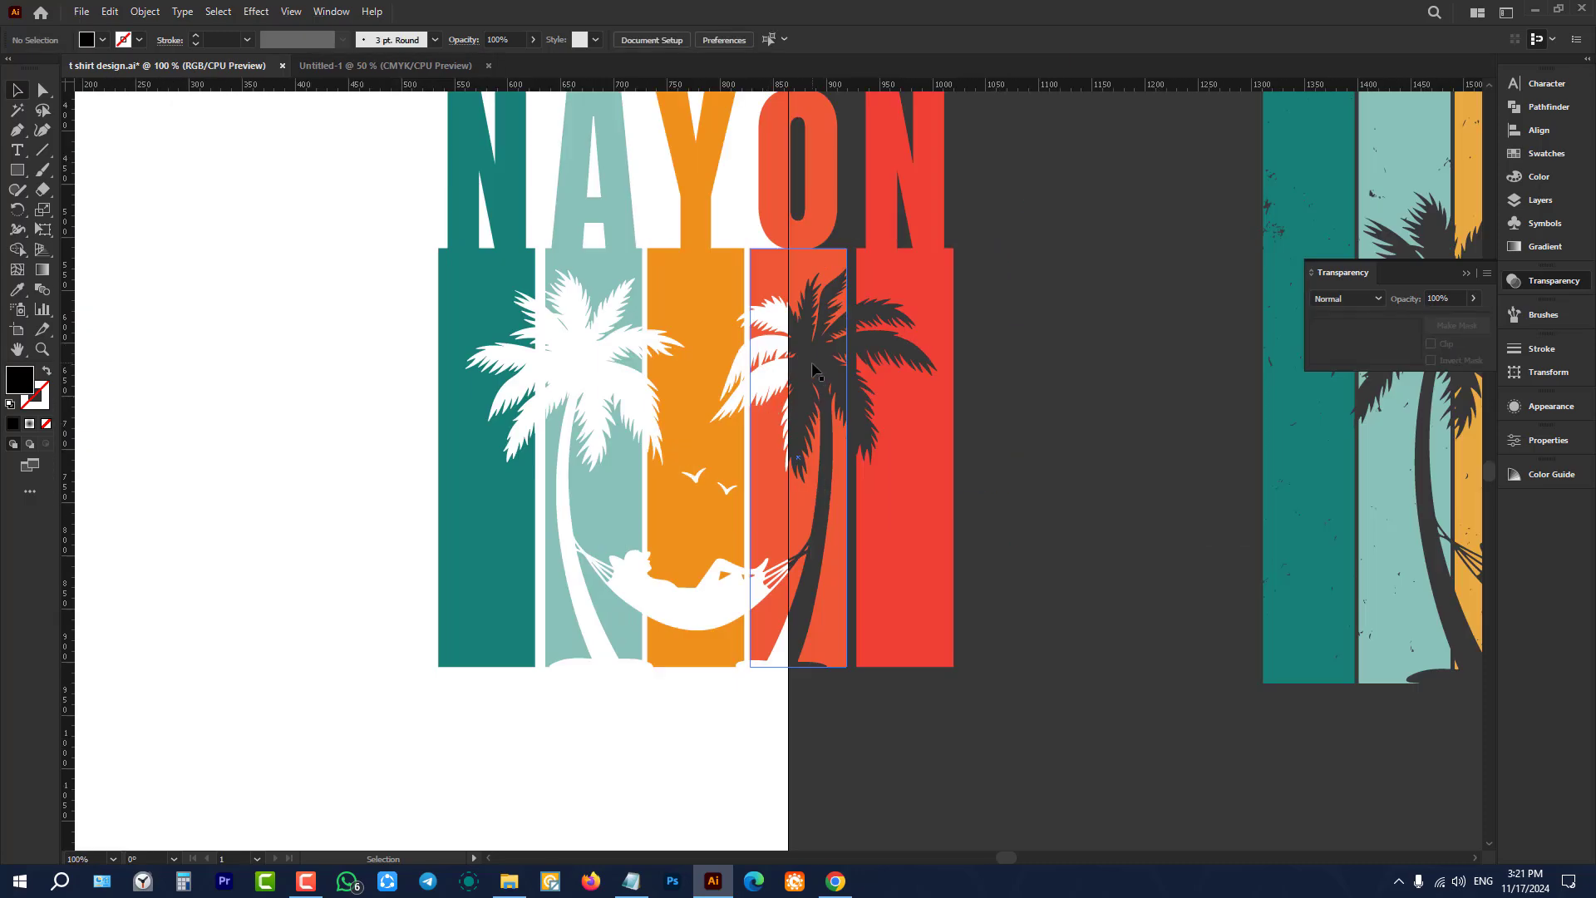
Step: Centre the masked design horizontally and vertically on the artboard and deselect it
scroll(812, 370, down, 3)
click(812, 358)
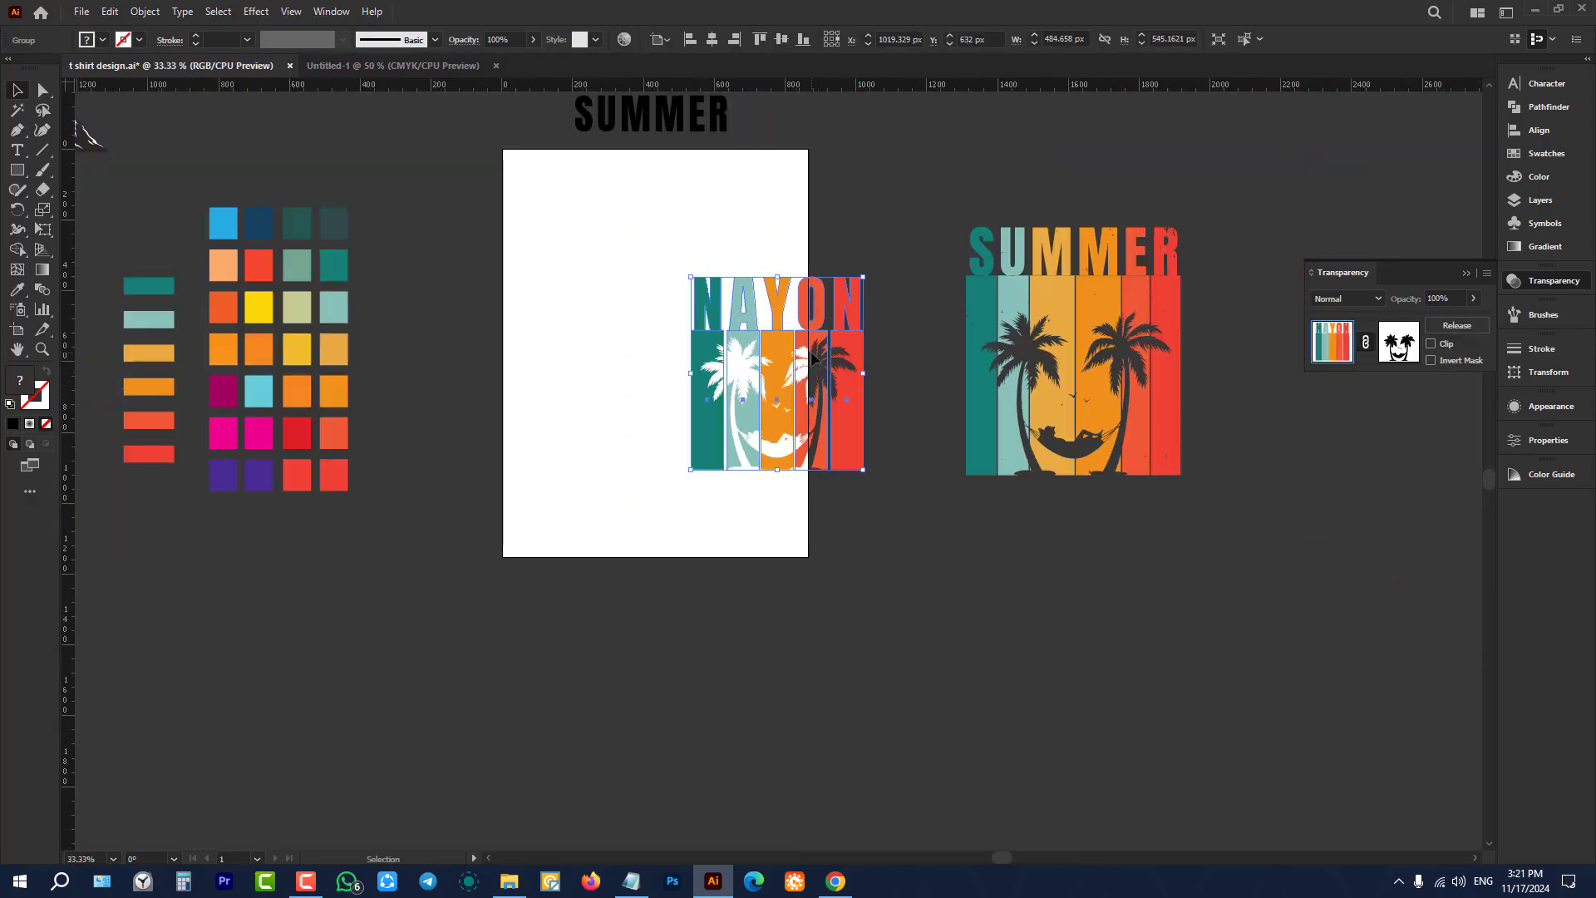
click(712, 39)
click(781, 39)
click(841, 248)
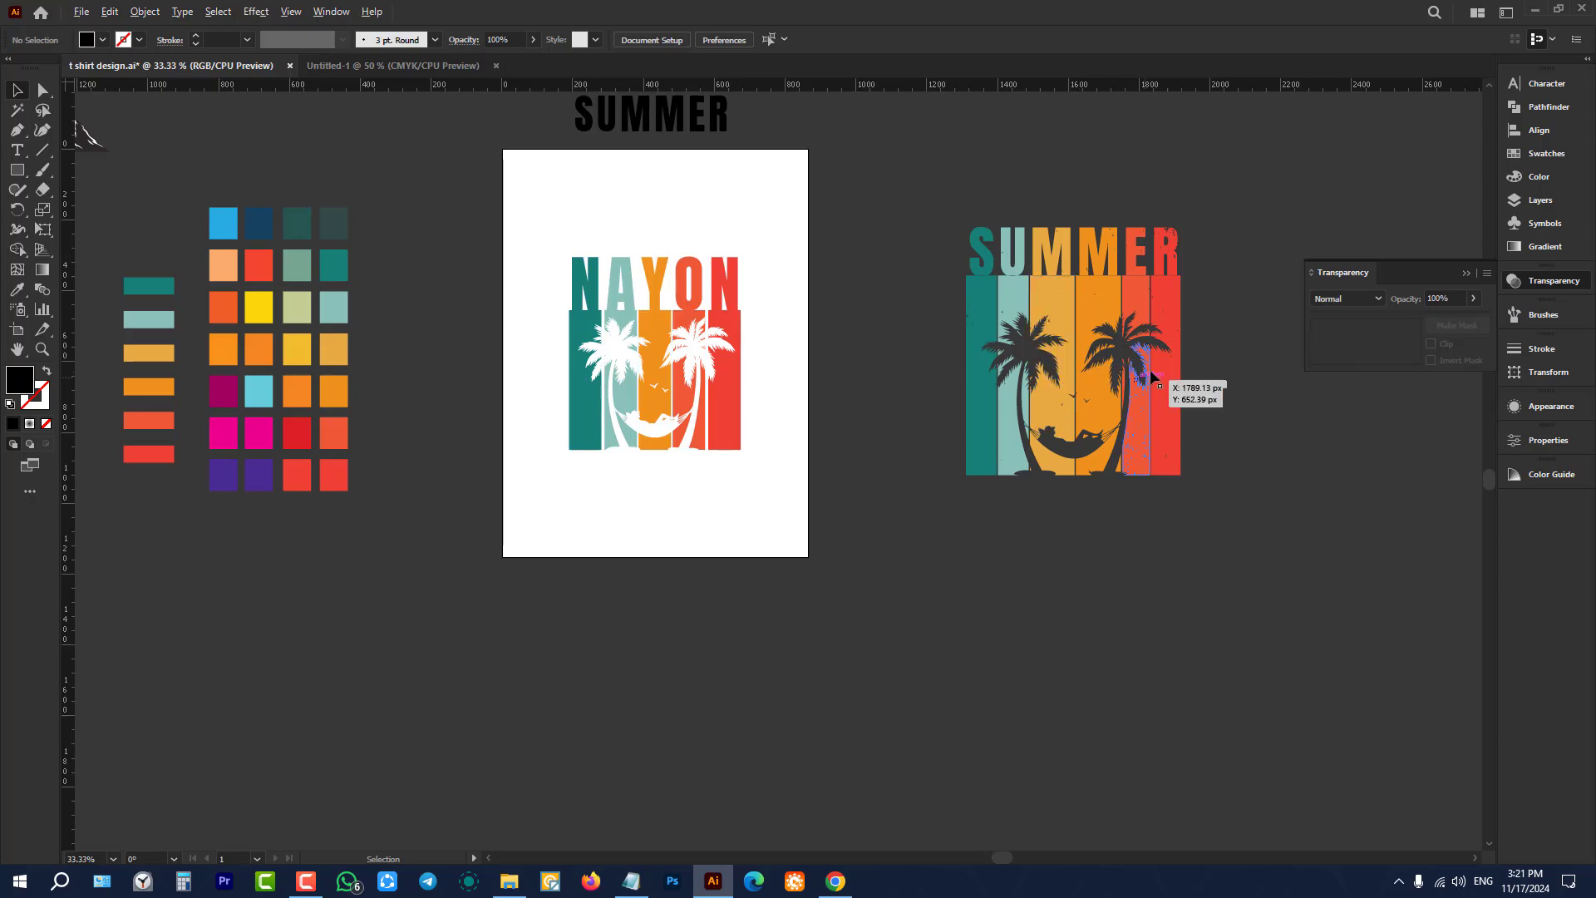
Step: Examine the distressed specks in the SUMMER reference's stripes and the separate grunge texture above the tree silhouettes
scroll(1152, 376, up, 3)
scroll(769, 302, up, 1)
scroll(619, 286, up, 3)
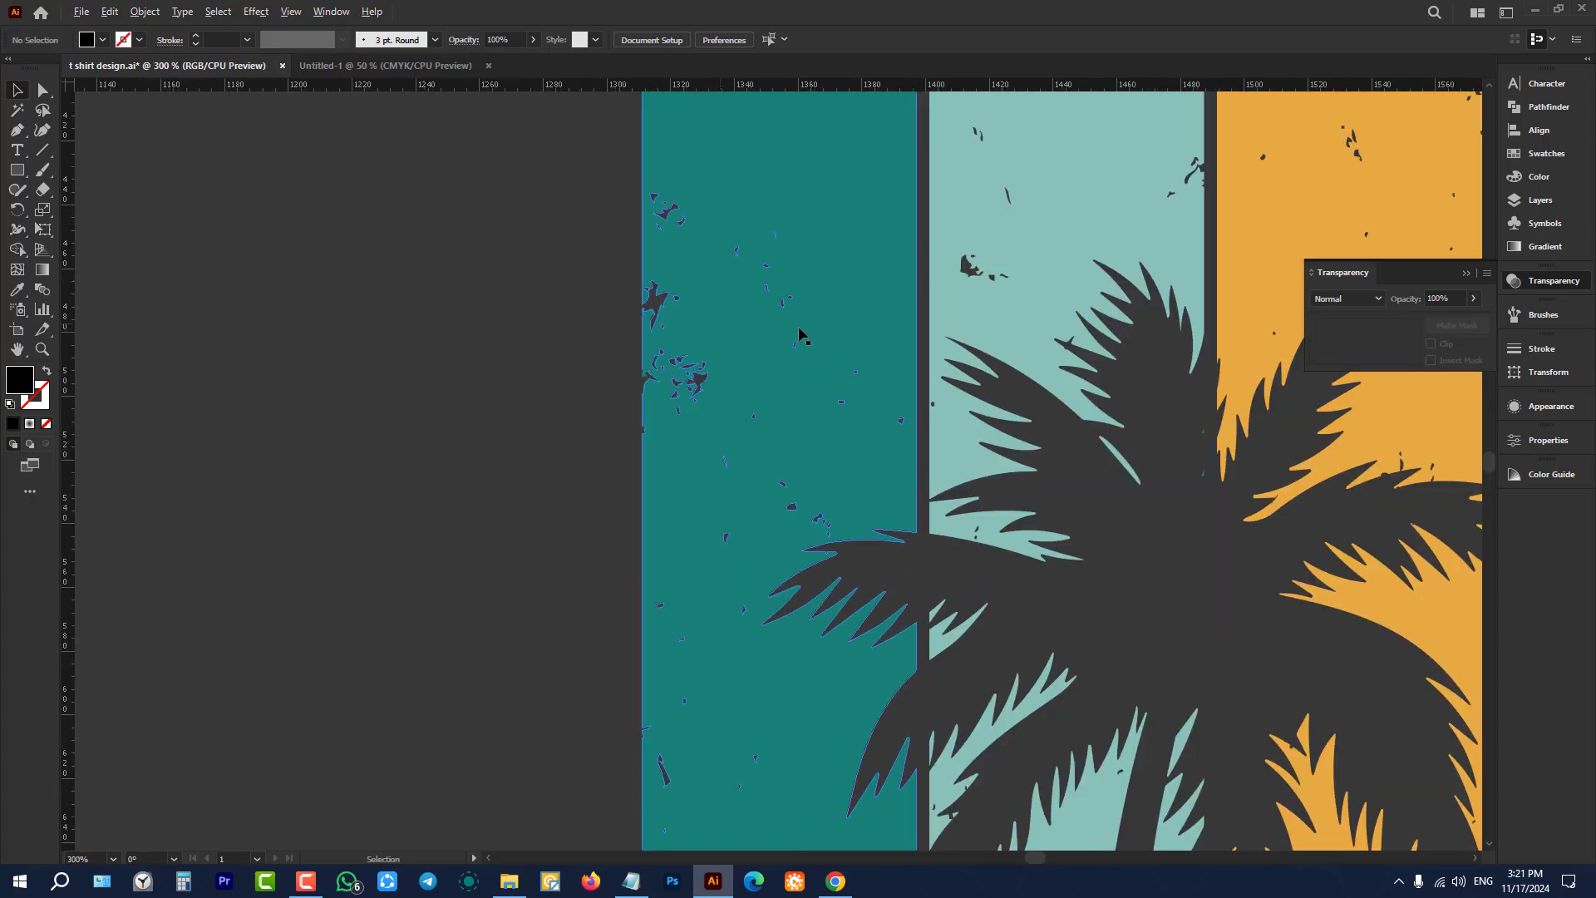
scroll(898, 341, down, 6)
scroll(777, 495, up, 1)
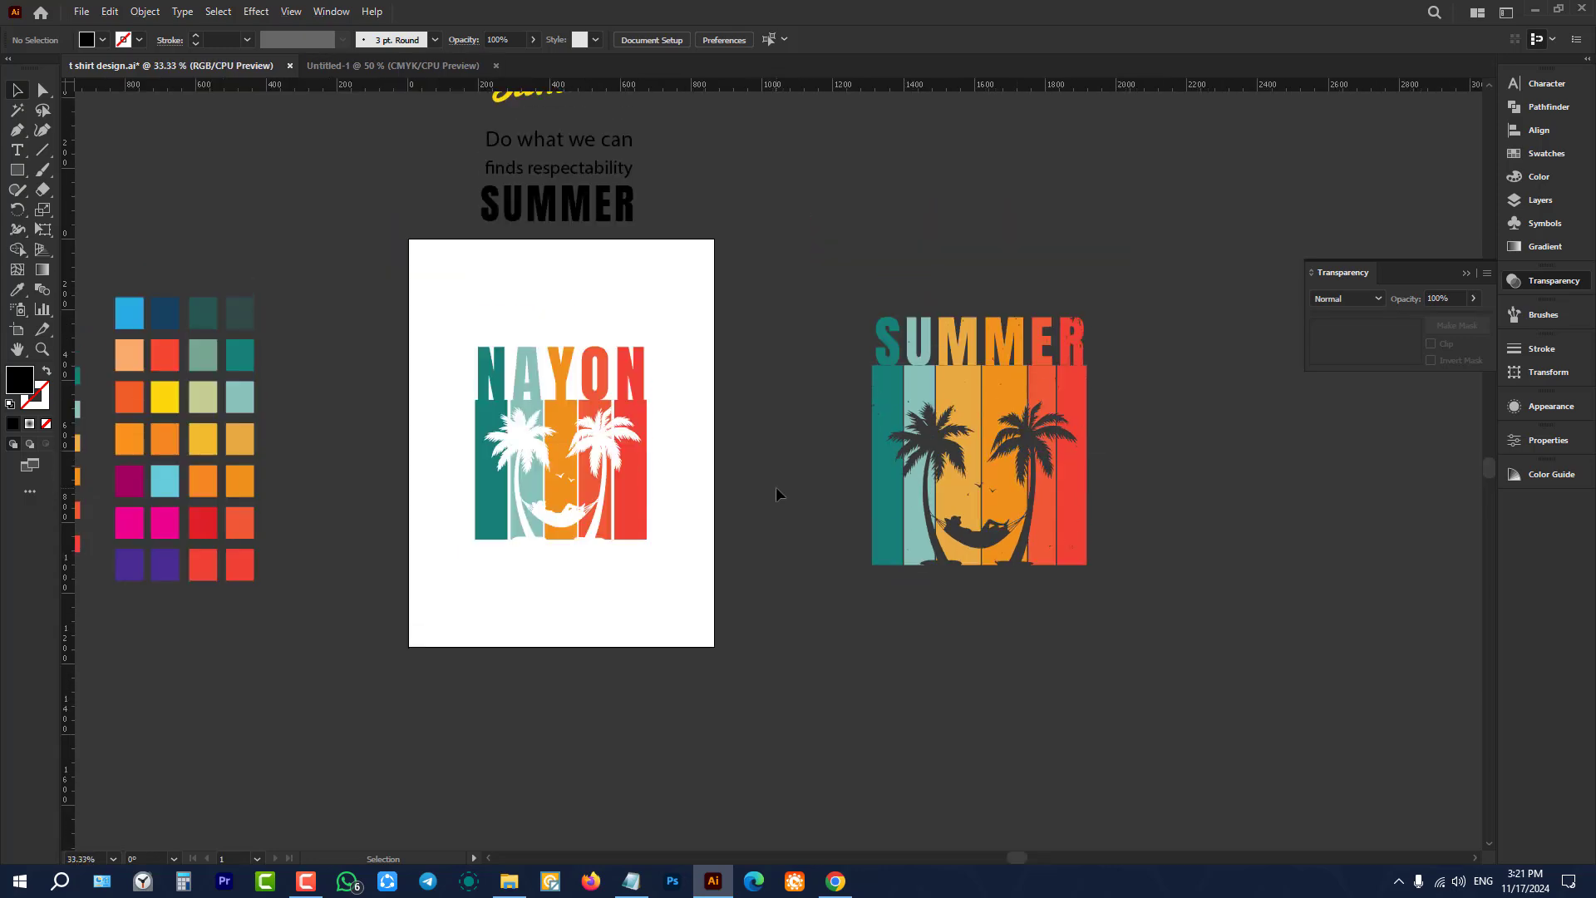
scroll(812, 449, down, 4)
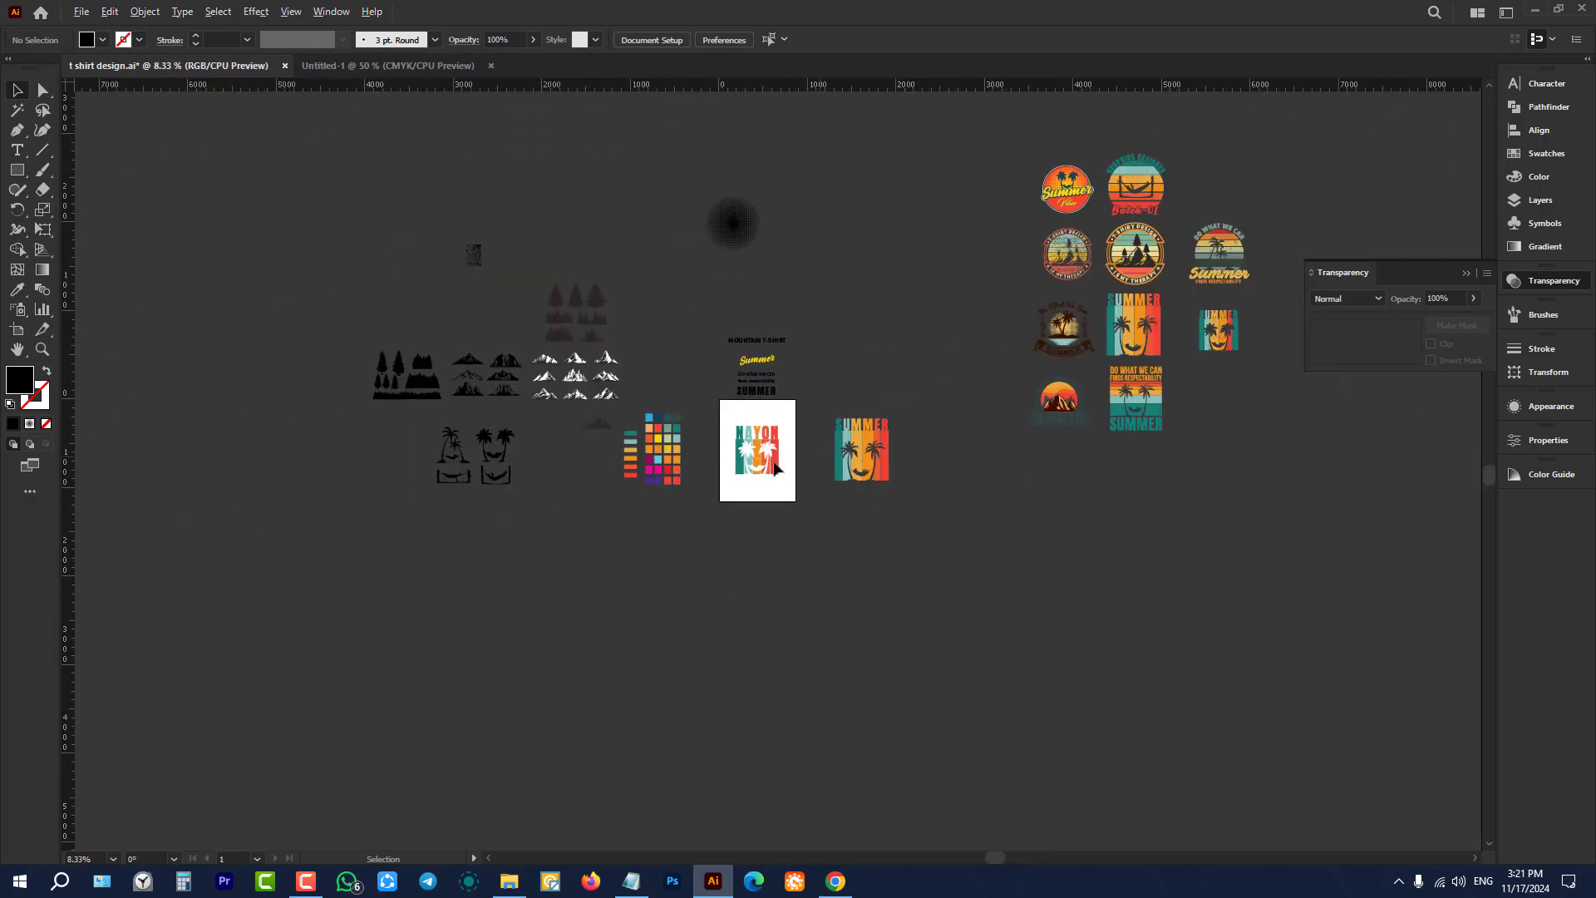
scroll(474, 337, up, 6)
scroll(474, 332, up, 3)
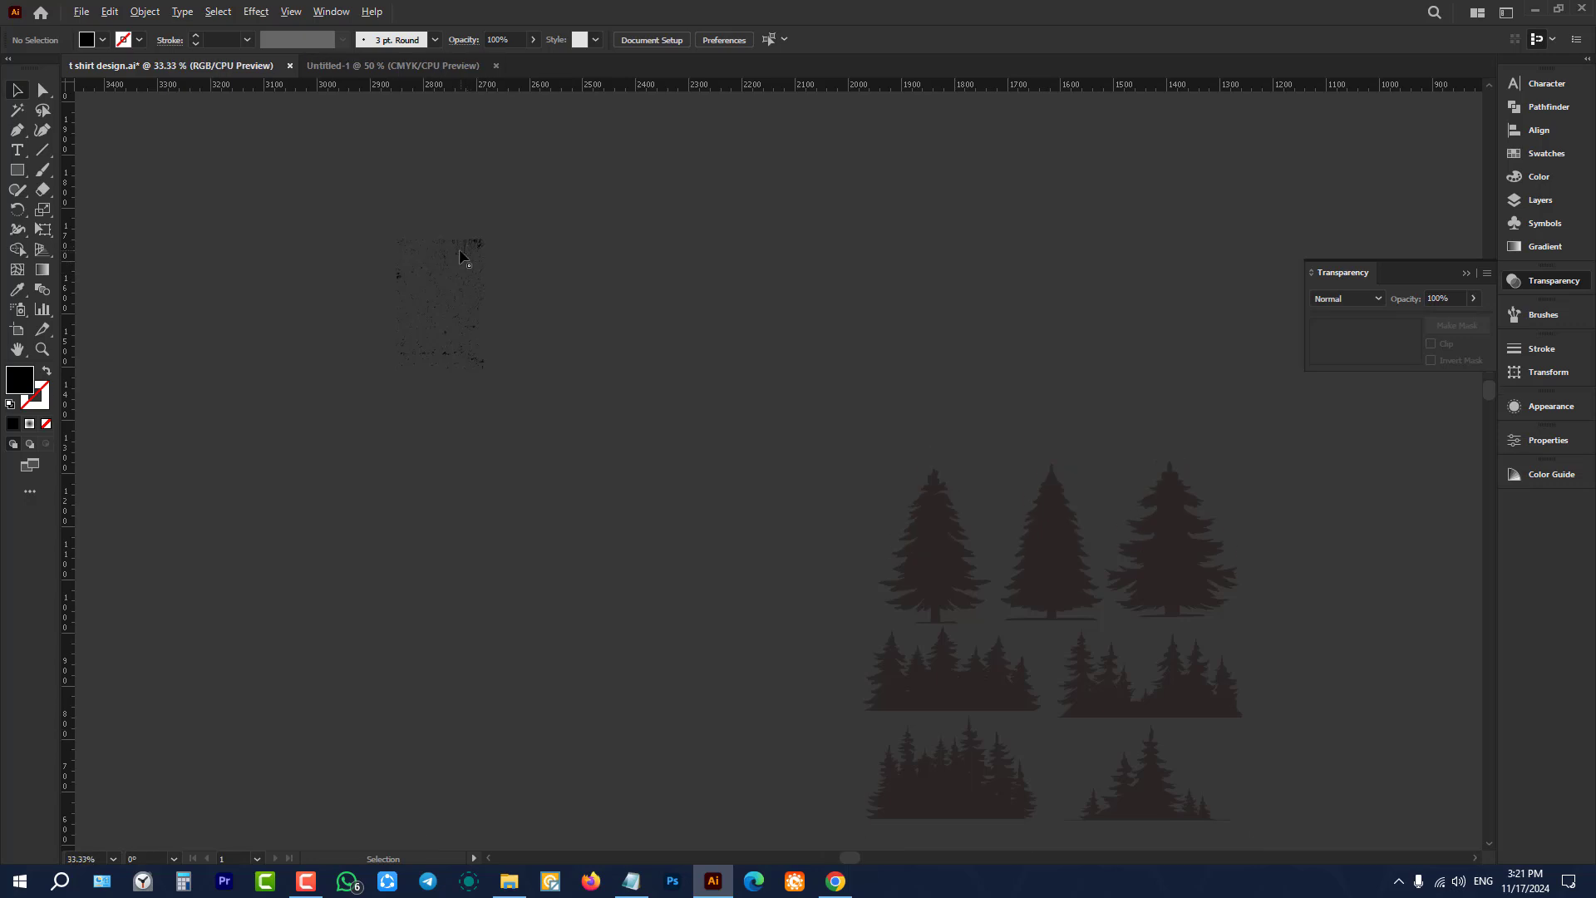
scroll(469, 287, down, 5)
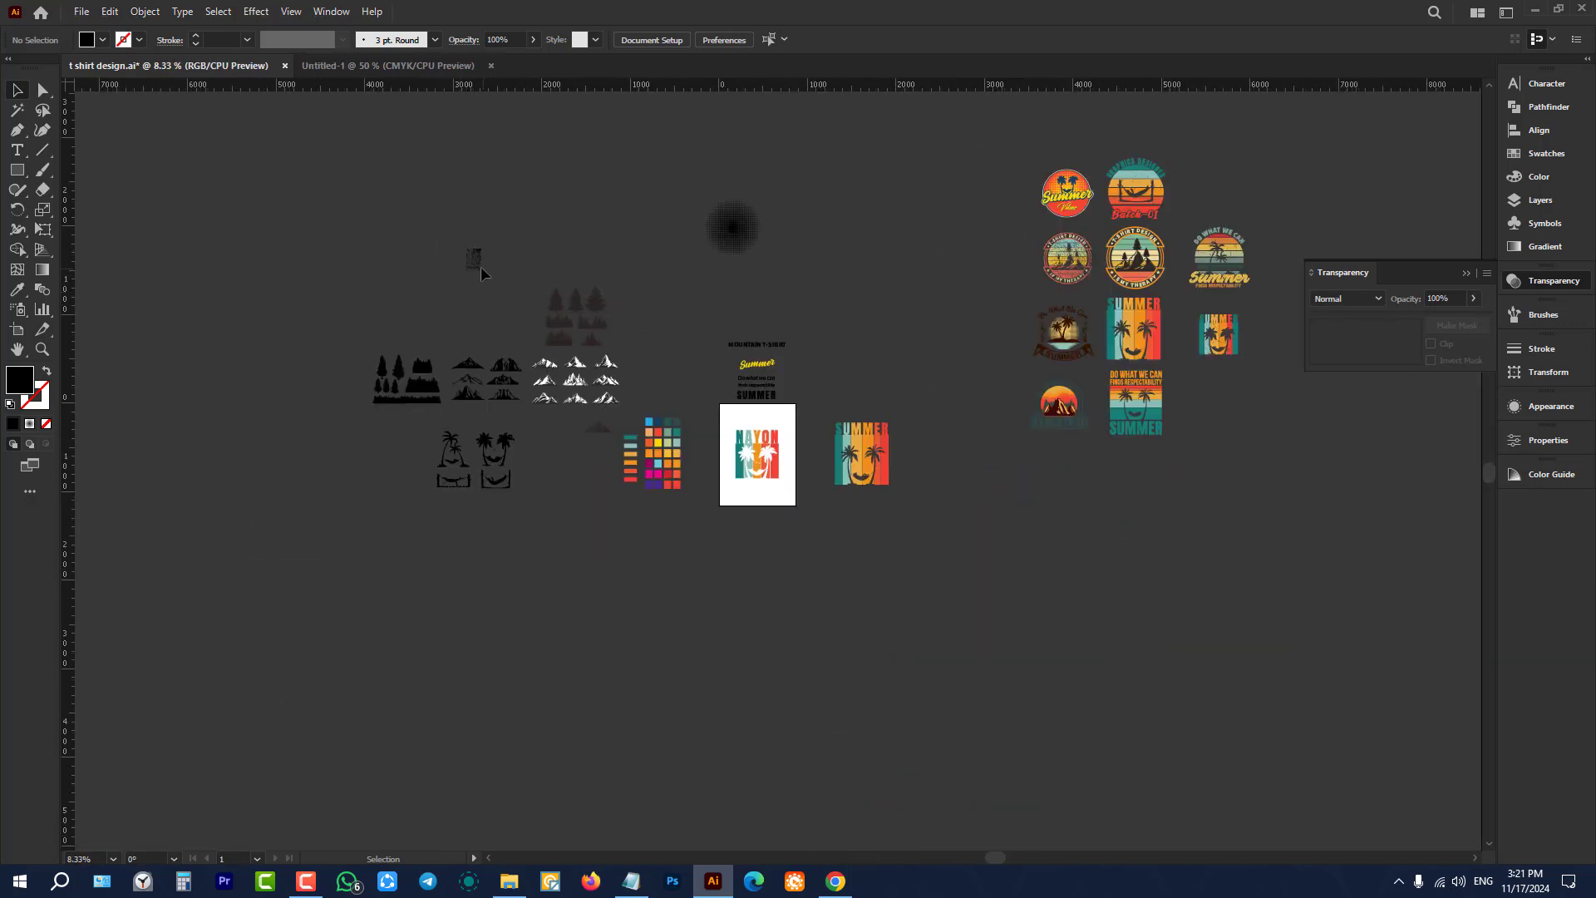
Step: Place a copy of the grunge texture on the artboard, over the upper-left corner of the lettering
click(481, 266)
click(510, 276)
drag(475, 265, 776, 460)
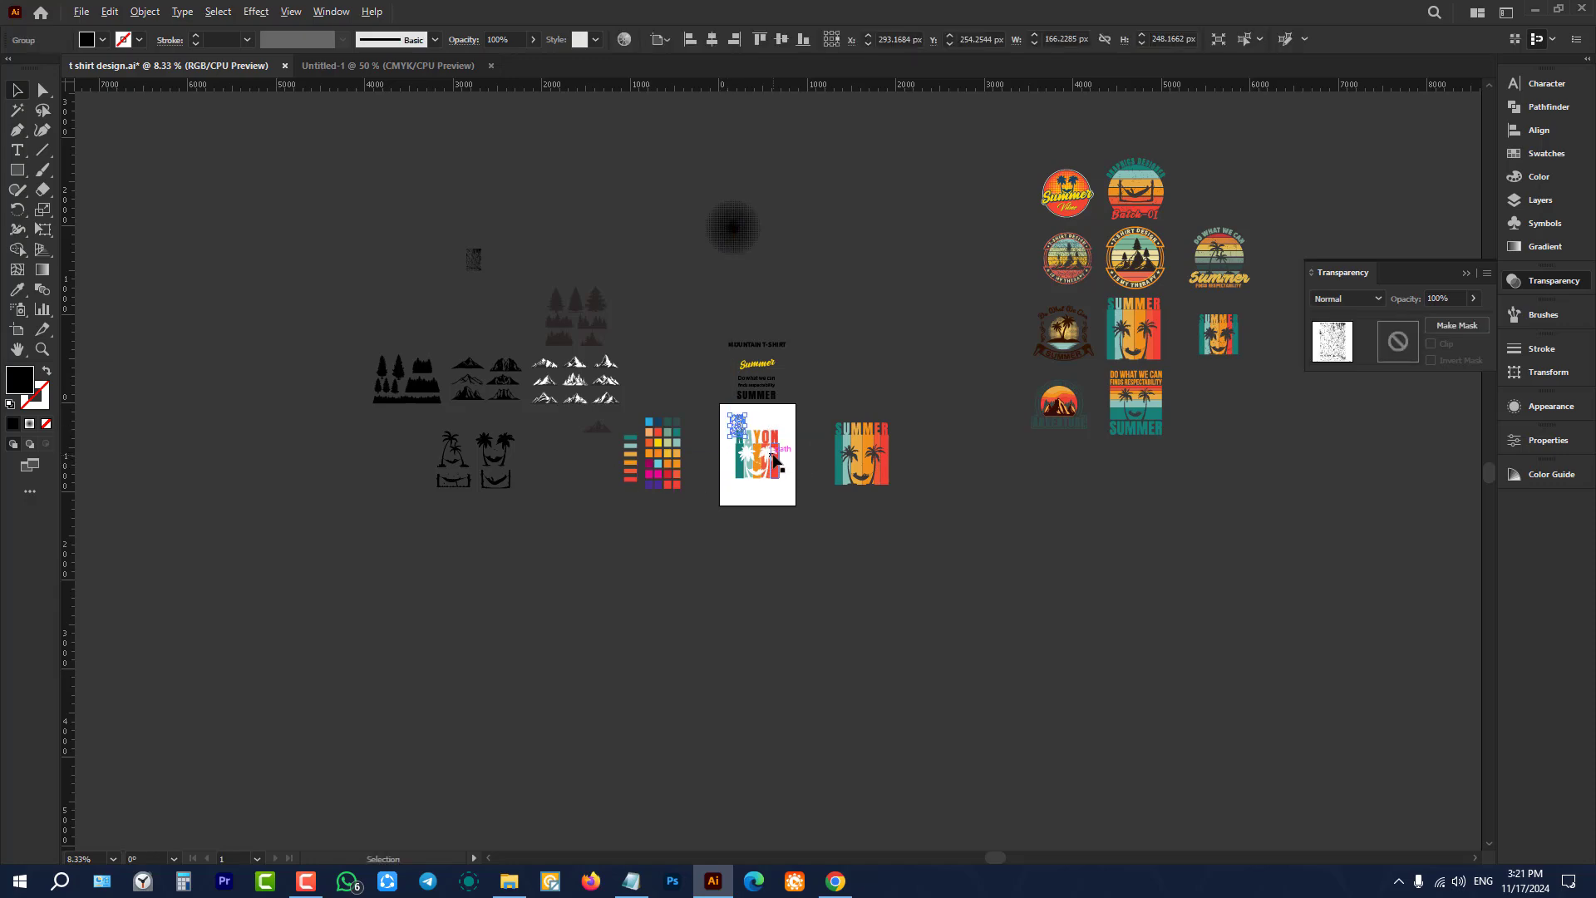
scroll(773, 460, up, 4)
scroll(773, 460, up, 1)
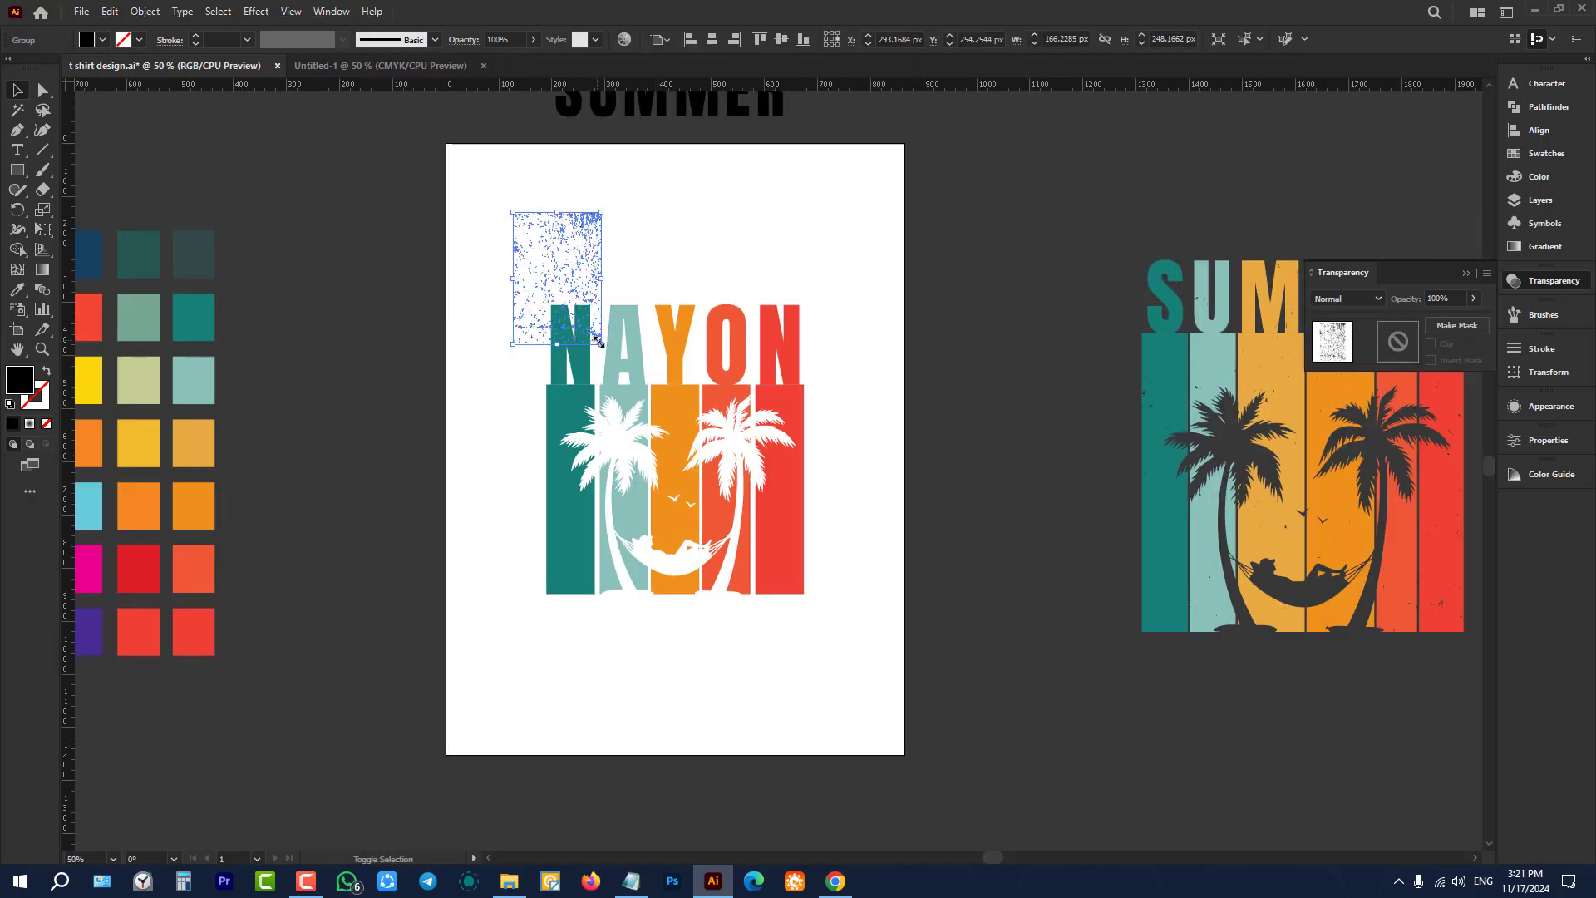
Step: Enlarge the grunge texture proportionally to about 529 by 790 px and centre it on the artboard
drag(605, 344, 793, 632)
click(712, 40)
click(780, 39)
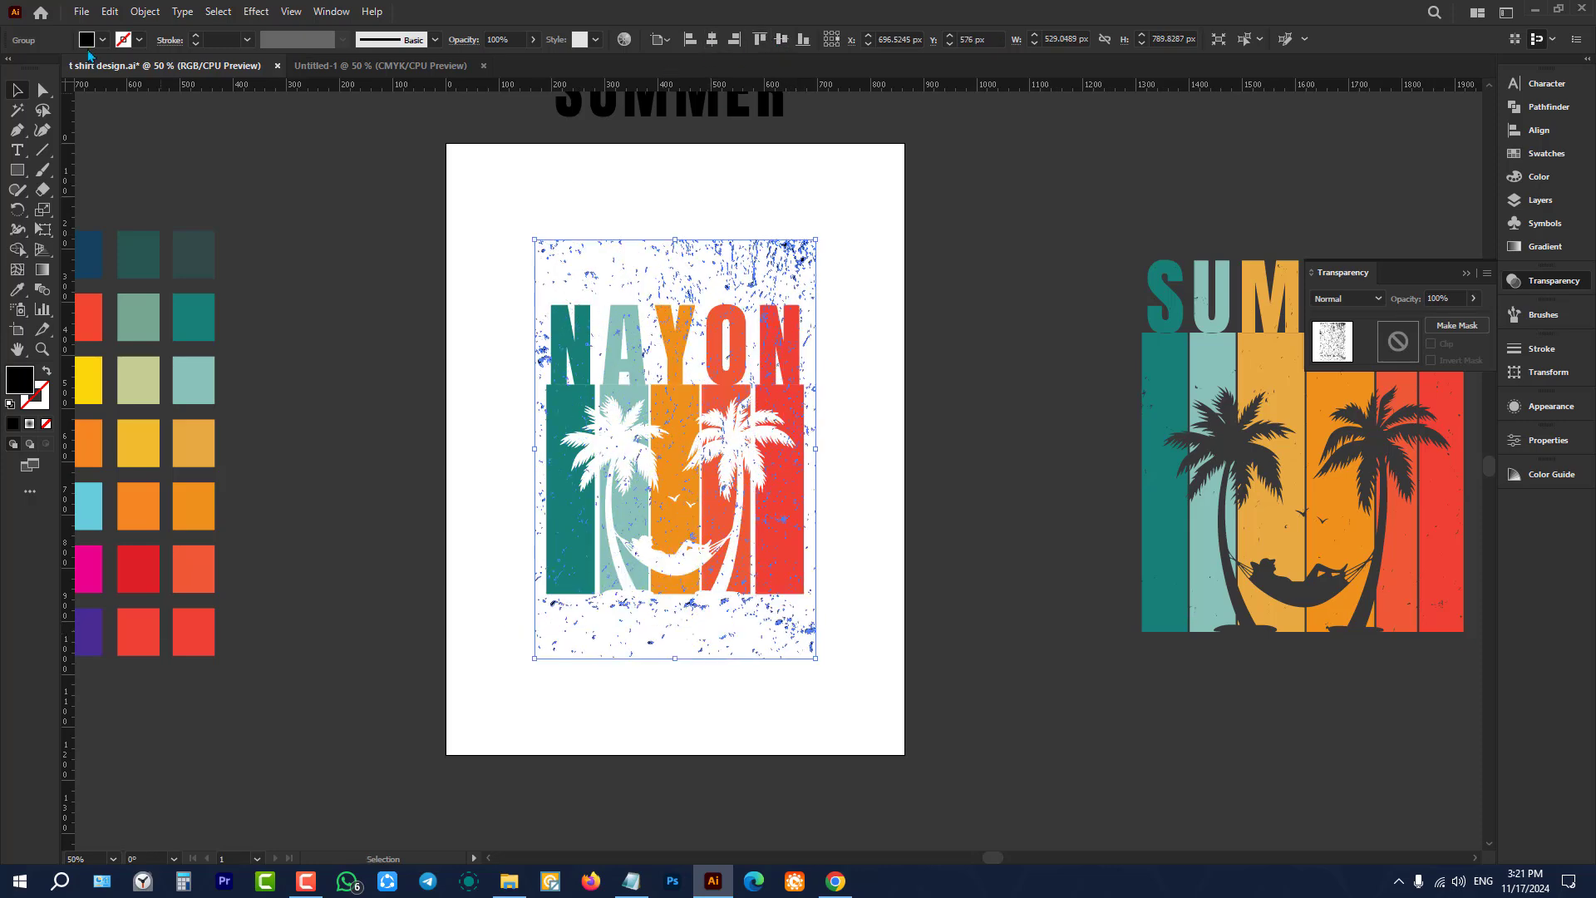
Step: Set the grunge texture's fill to black, 000000, and deselect it
double_click(20, 388)
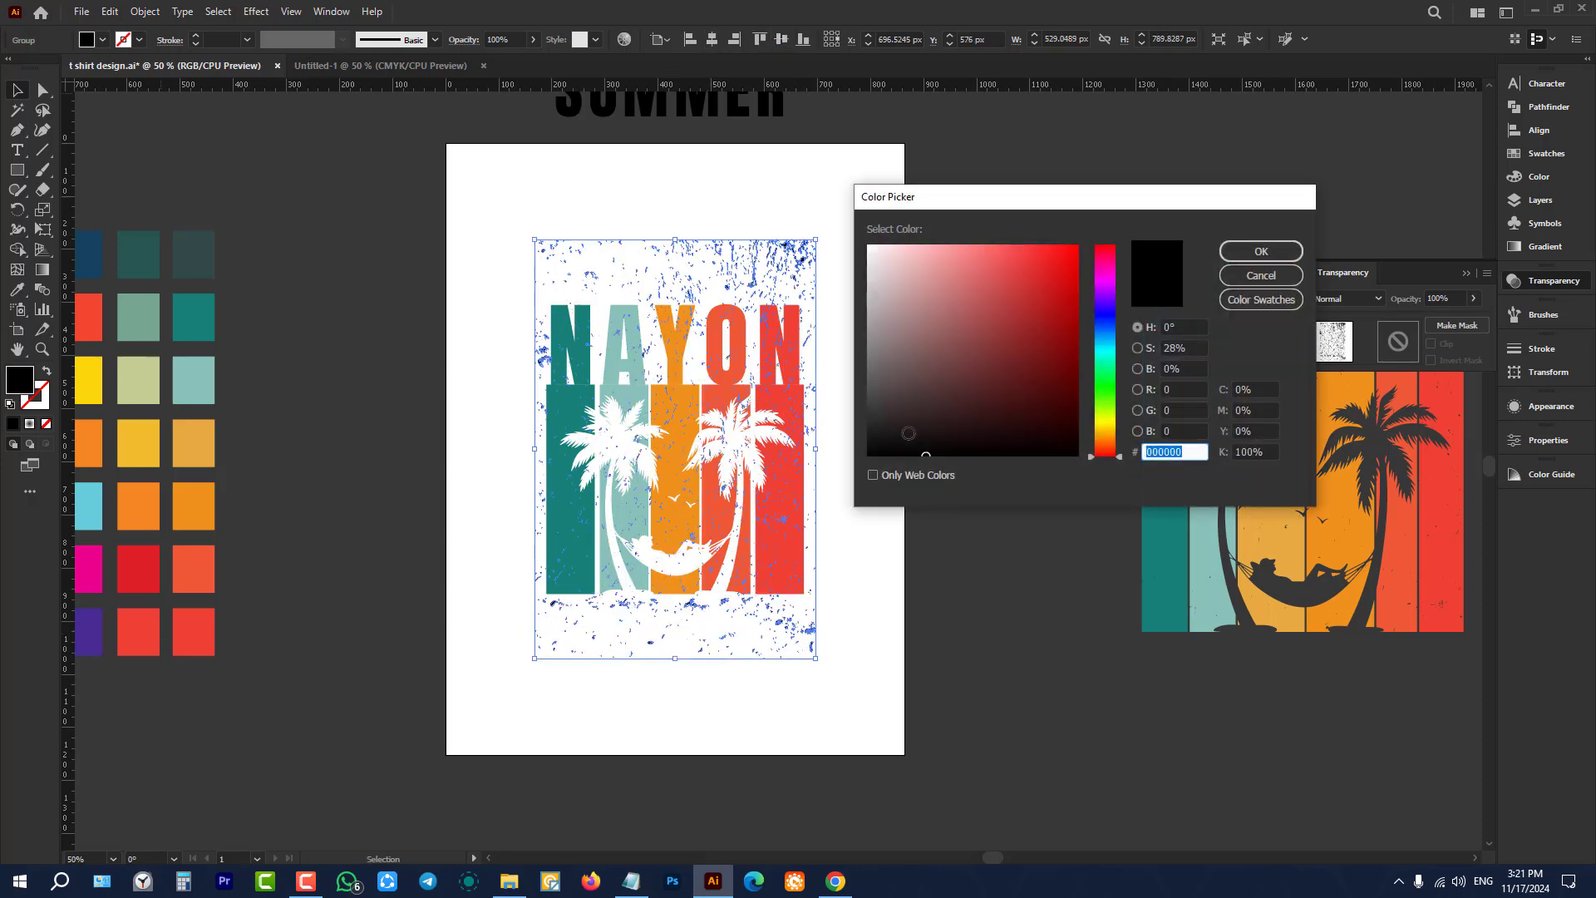
click(1261, 251)
click(945, 400)
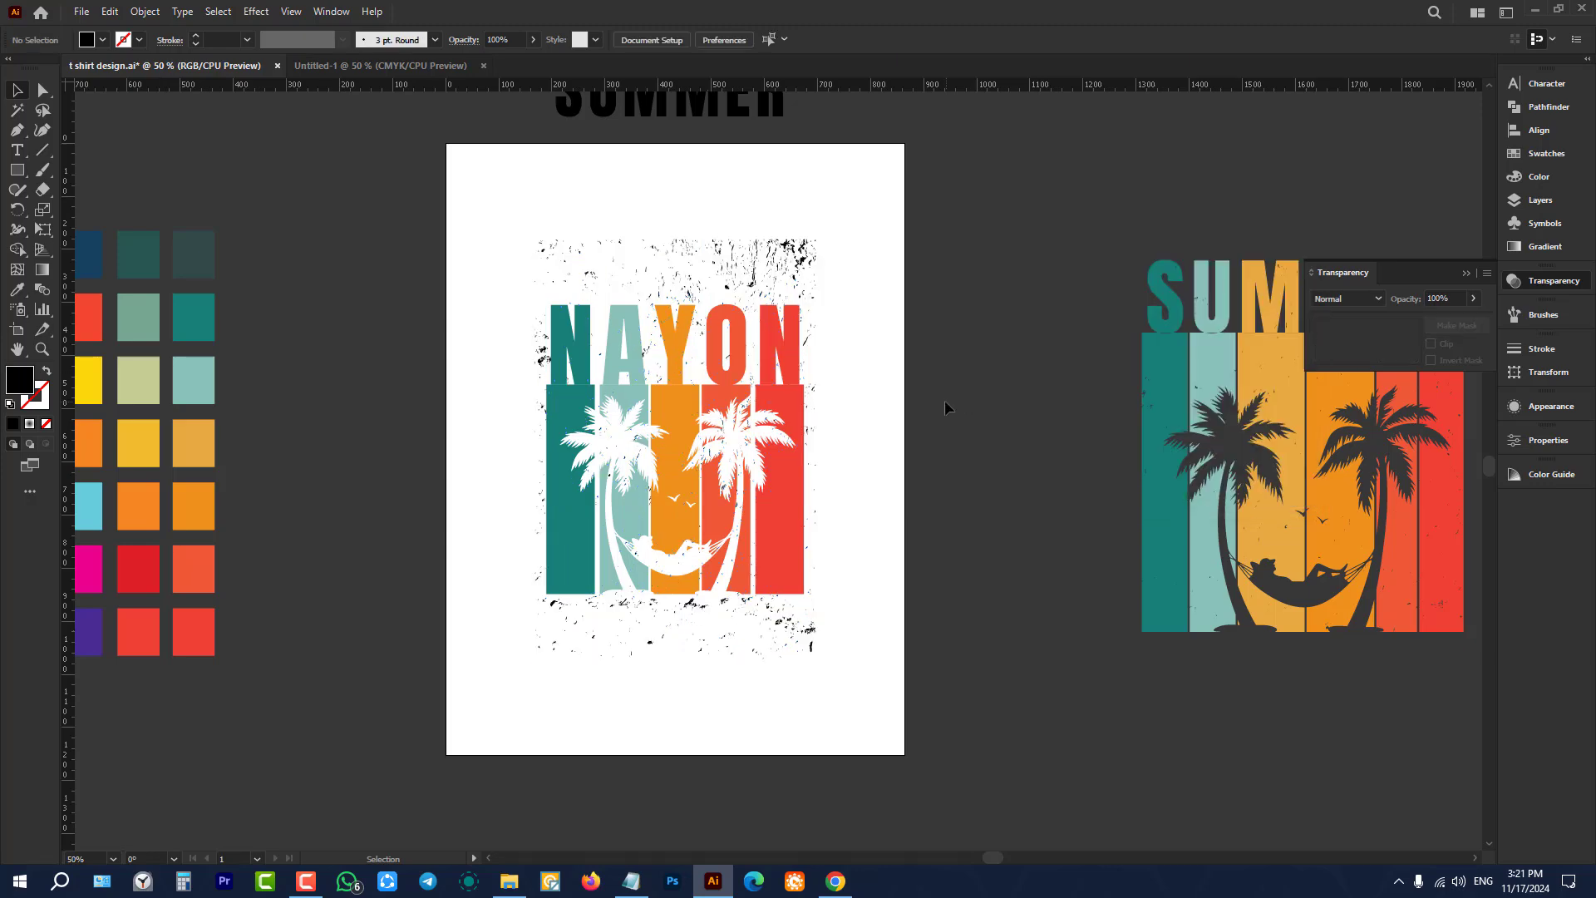
Step: Inspect the grunge specks around the lettering, stripes and palm cutouts
click(819, 281)
click(873, 427)
scroll(865, 428, up, 3)
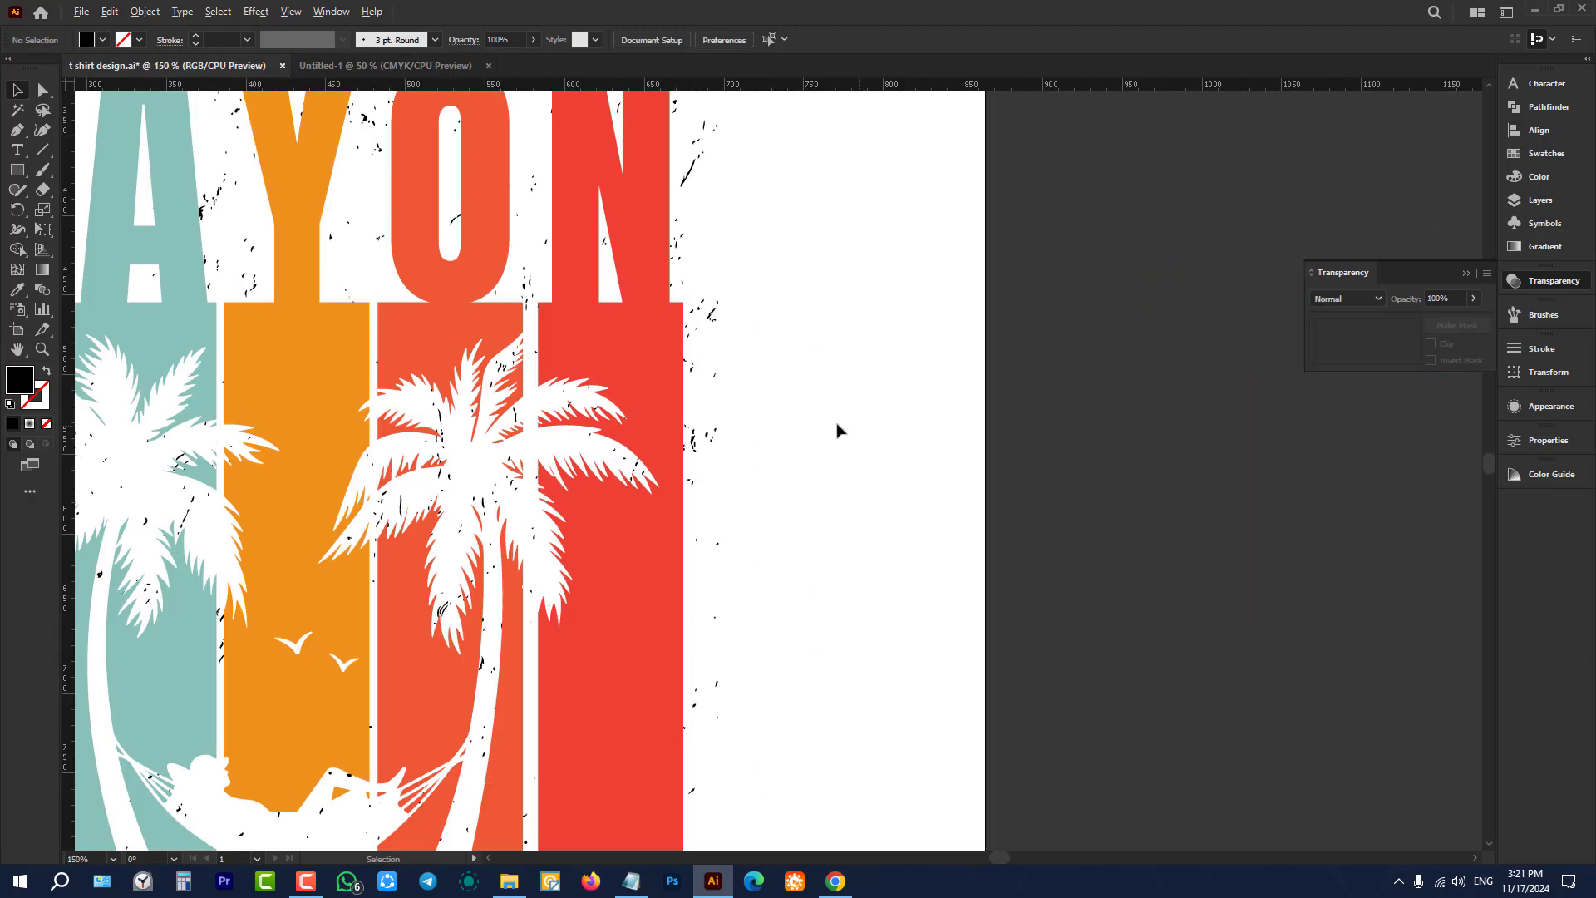
scroll(669, 379, up, 2)
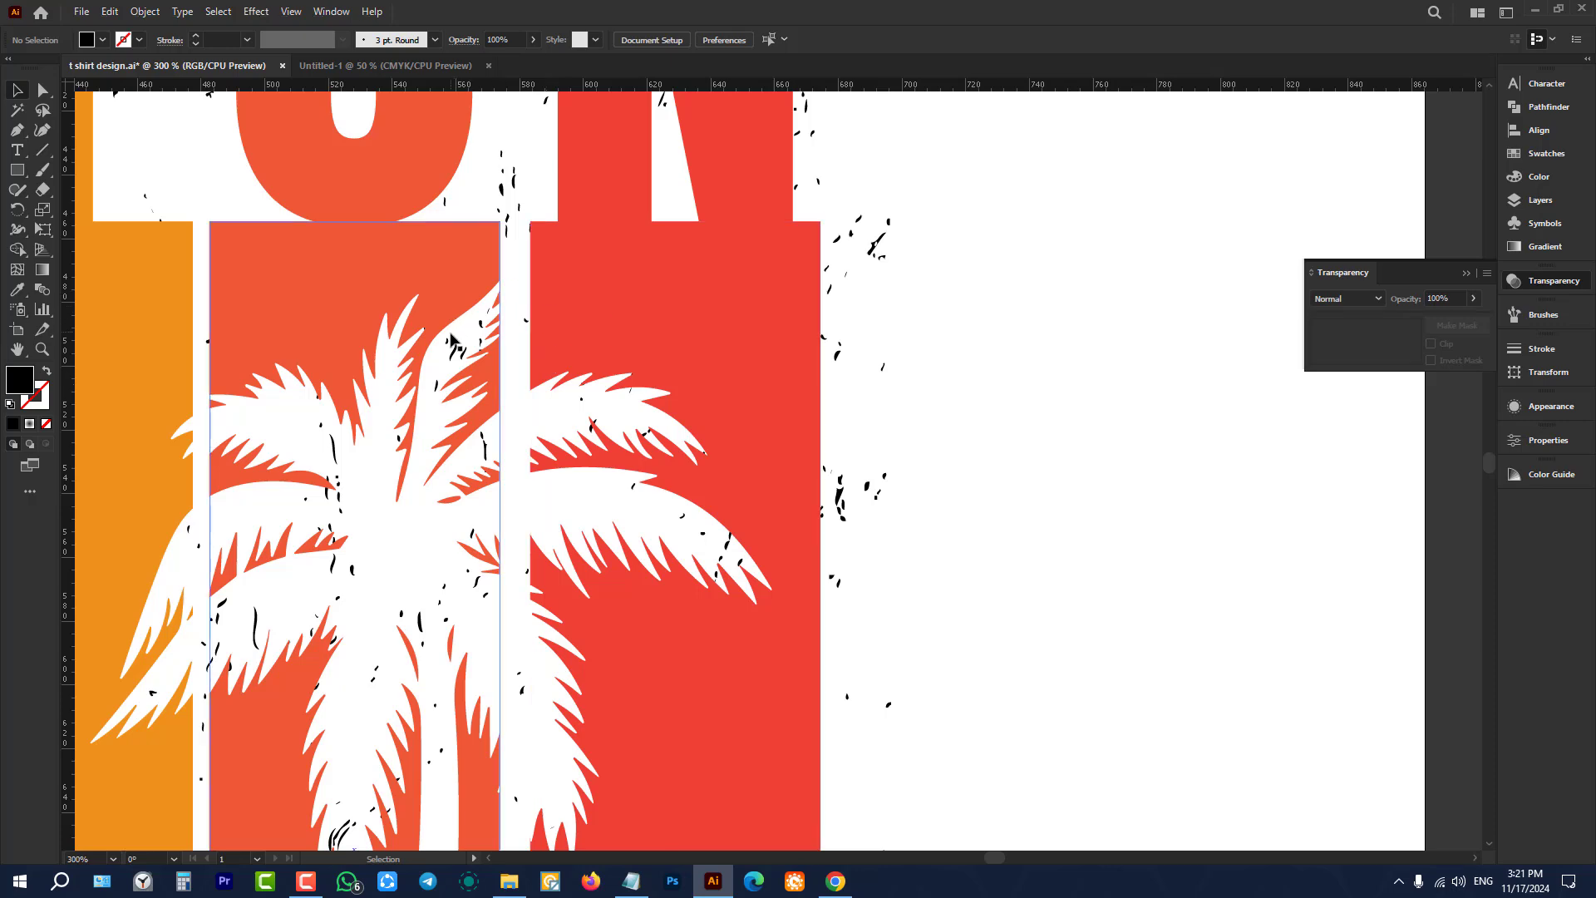
scroll(786, 344, down, 2)
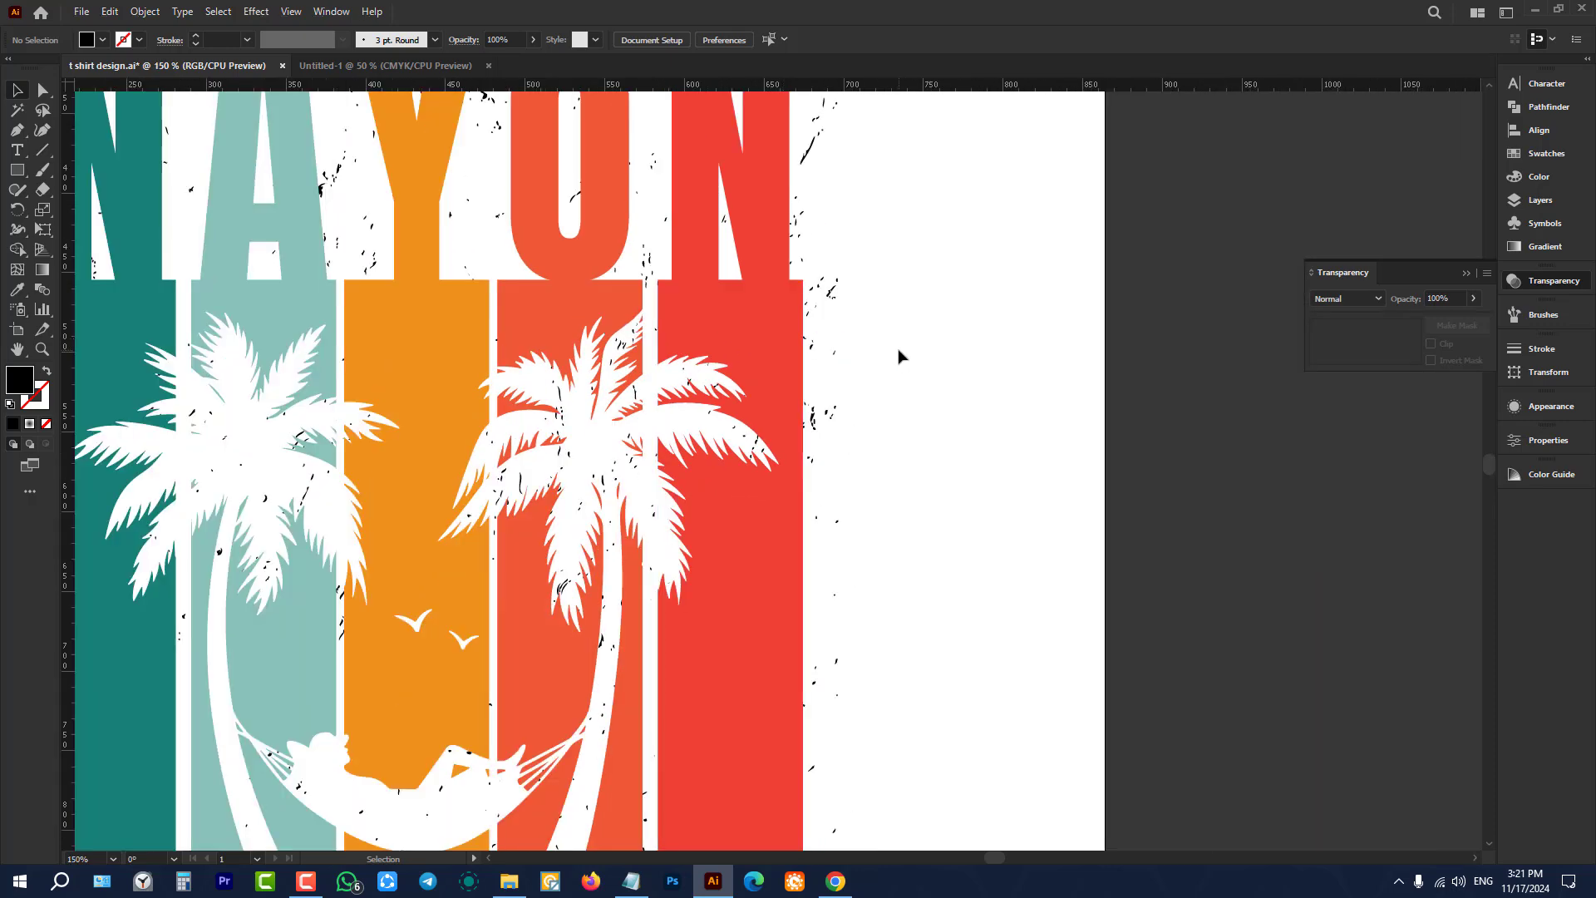
scroll(898, 357, down, 1)
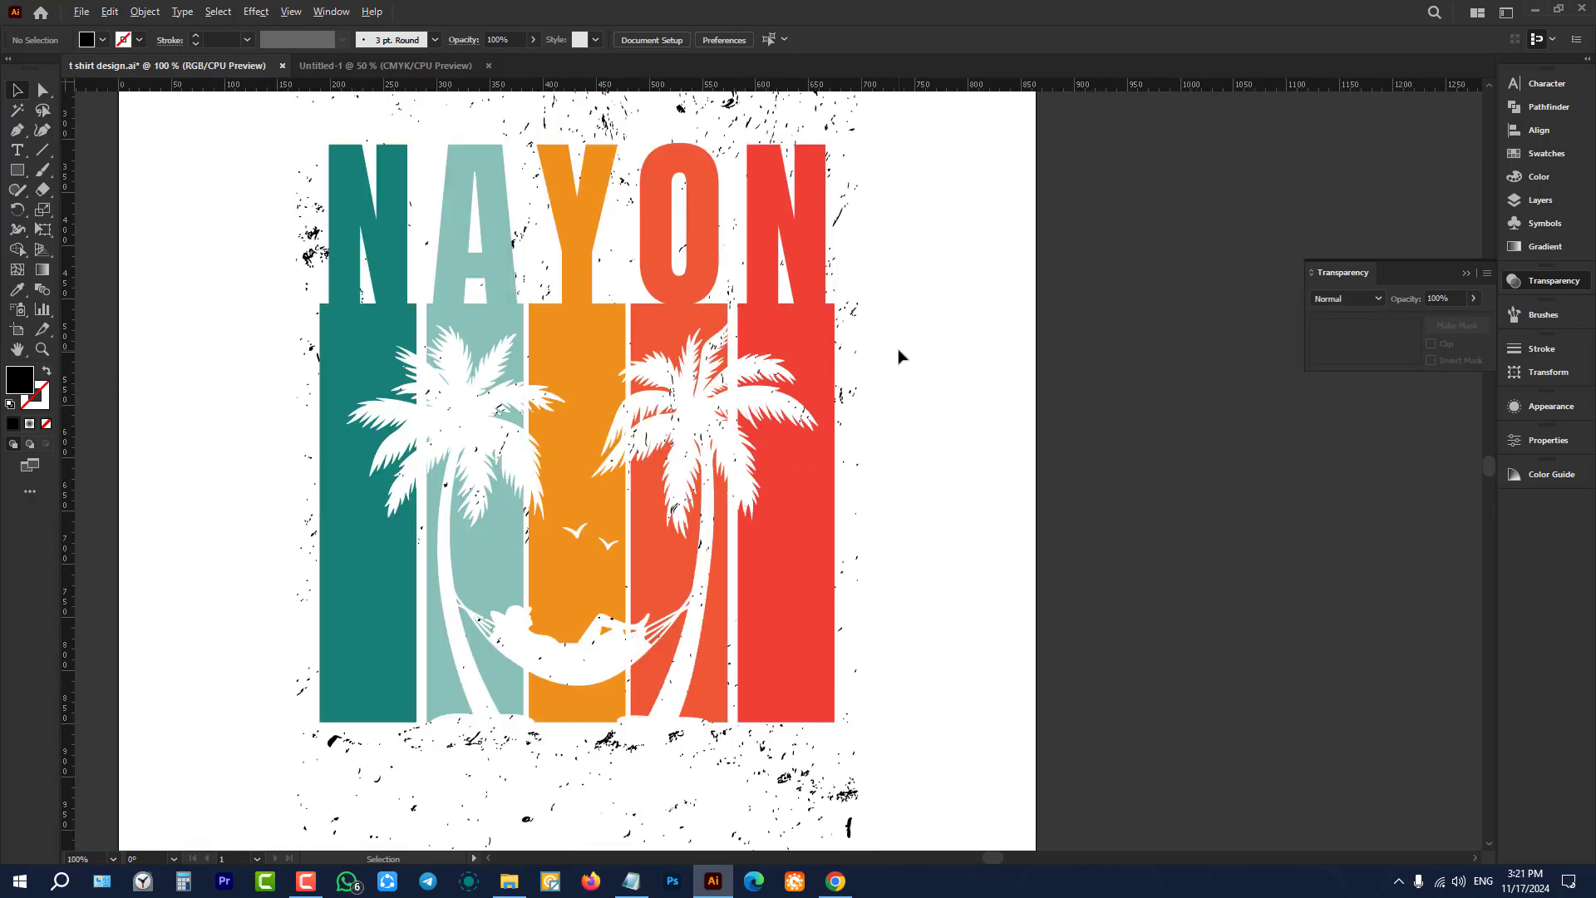
Step: Cut the grunge texture from the artboard, leaving only the striped palm design
click(853, 317)
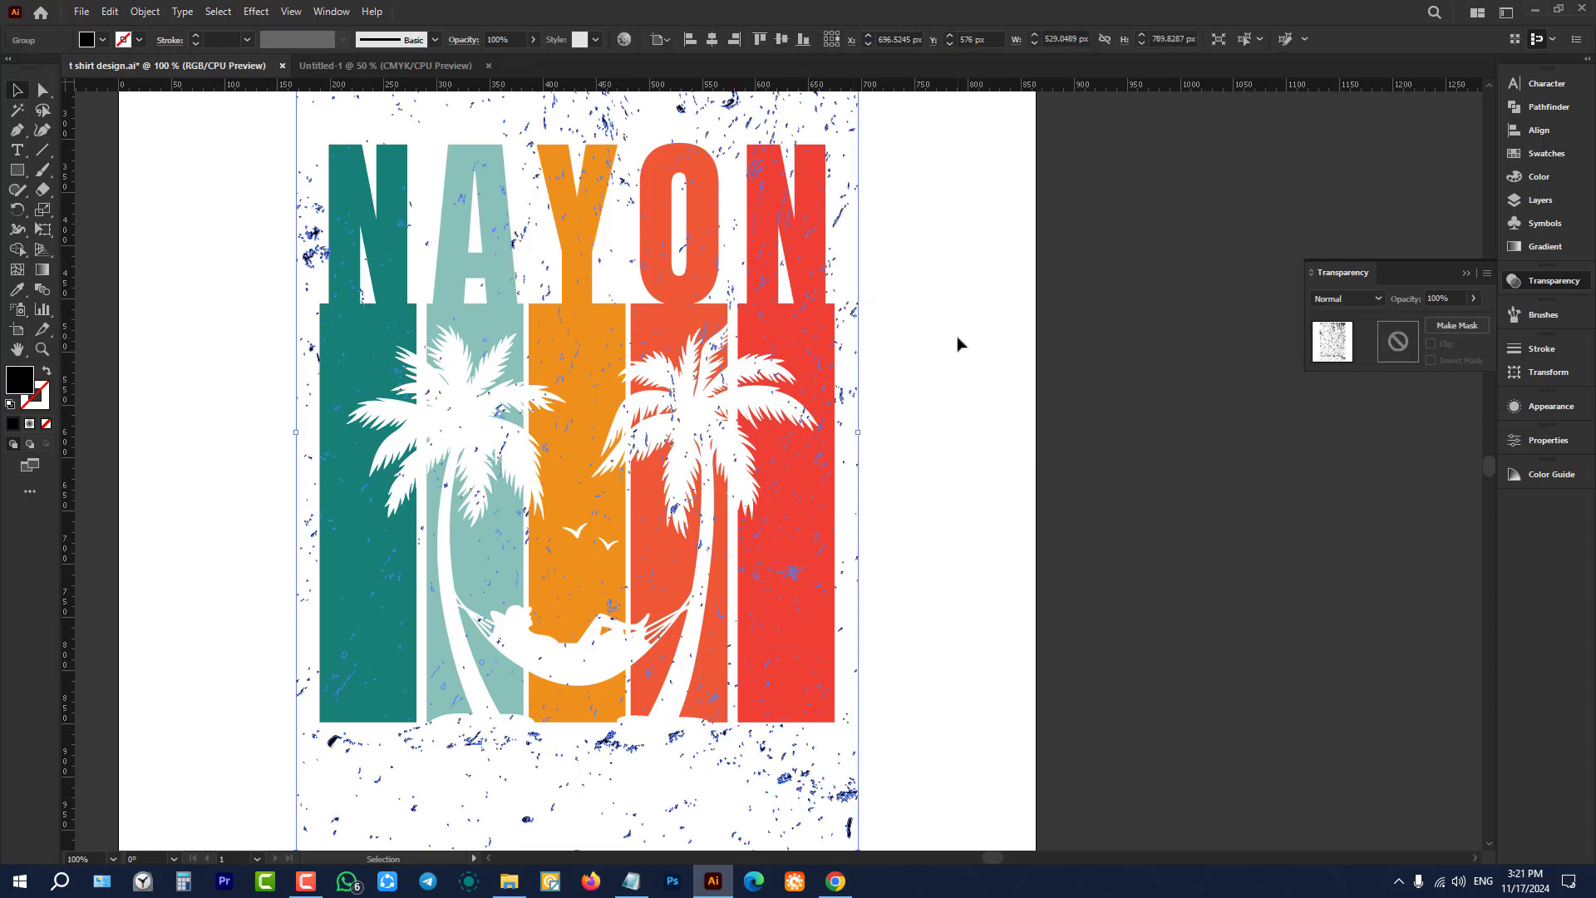
key(ctrl)
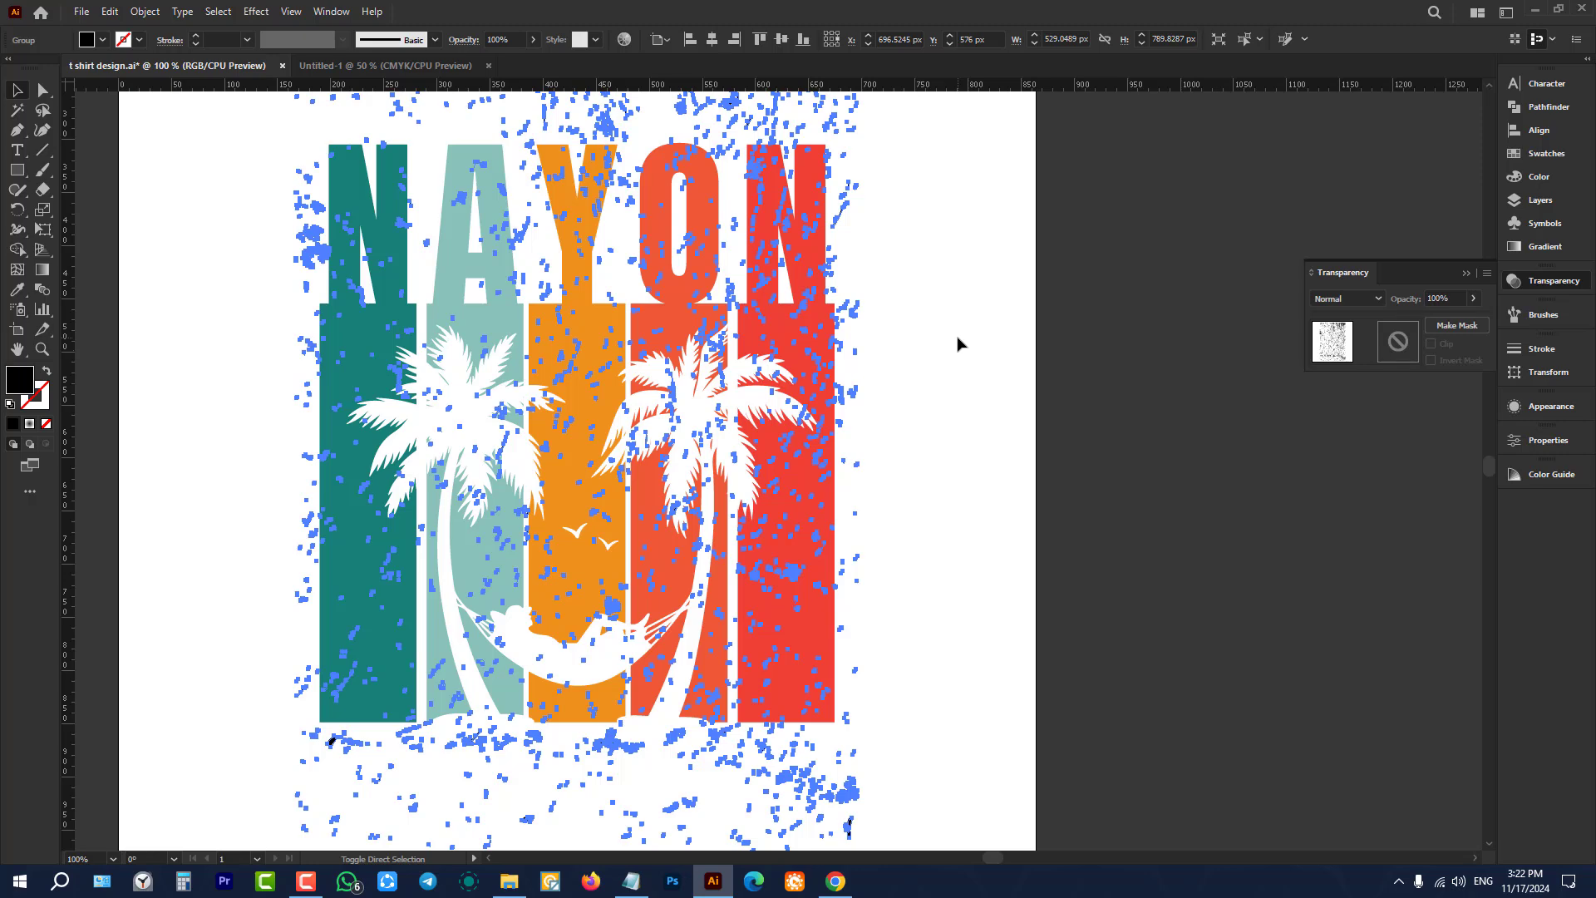
click(957, 345)
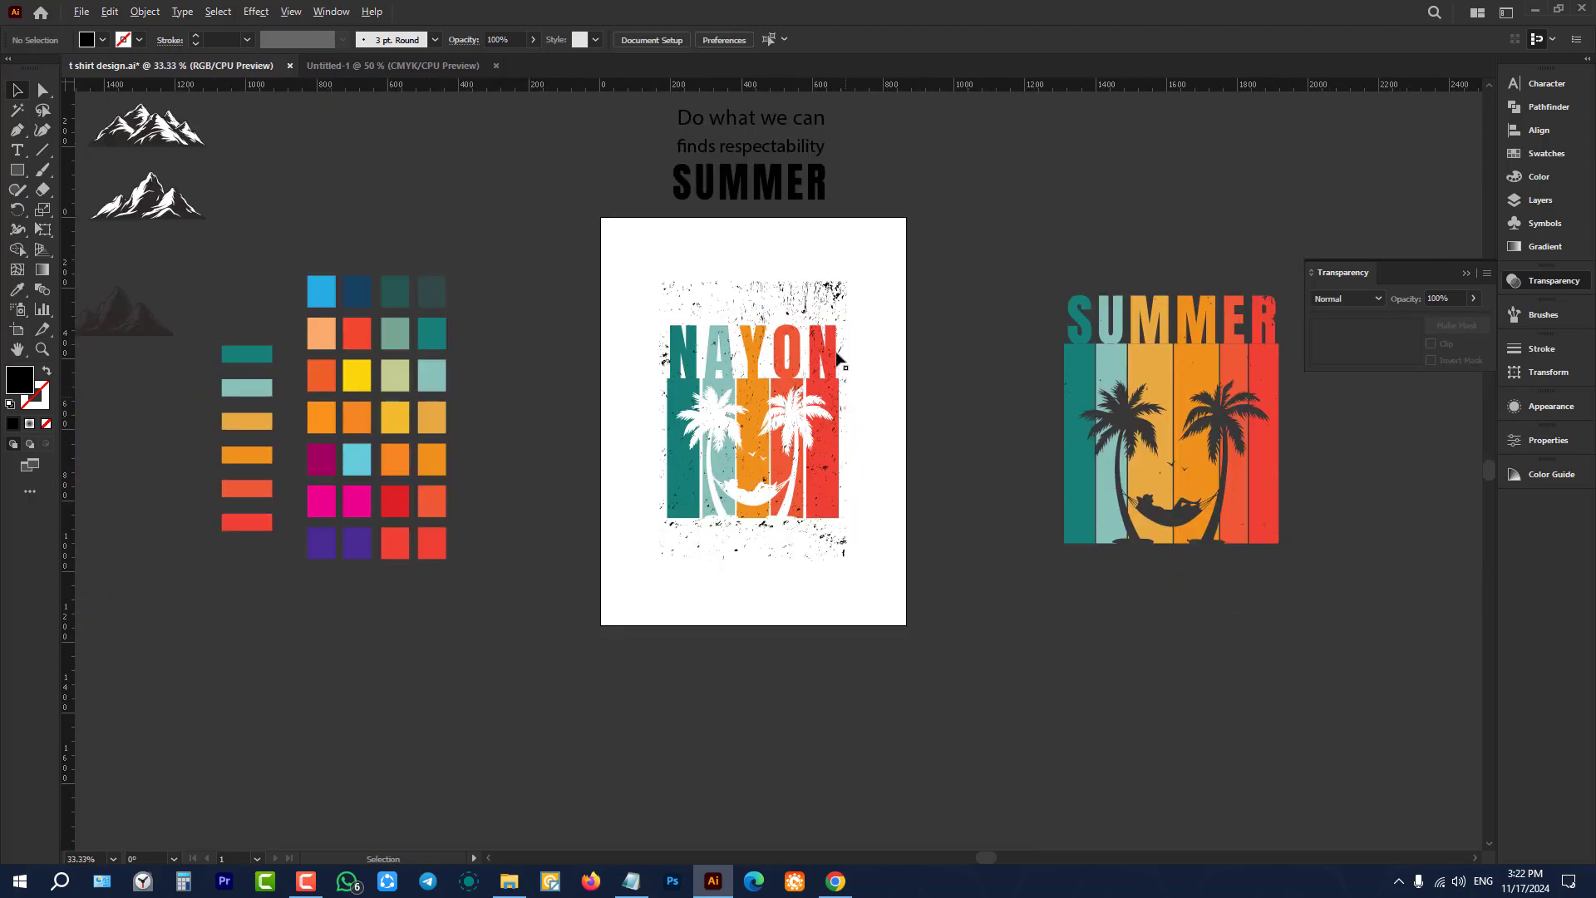
scroll(845, 357, down, 3)
click(832, 300)
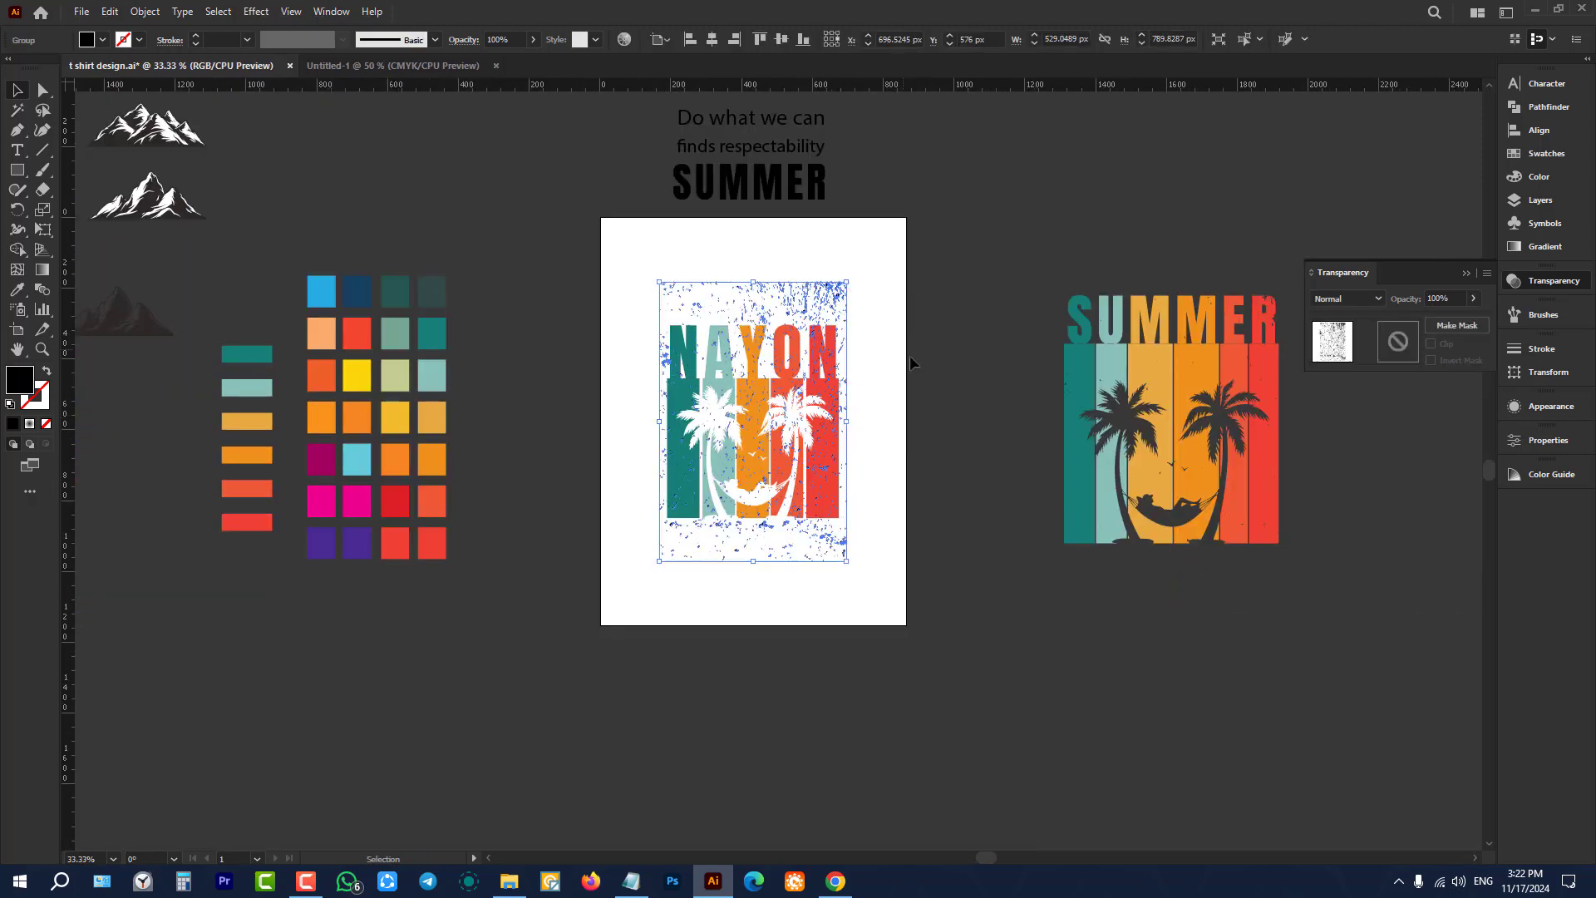
scroll(915, 356, up, 1)
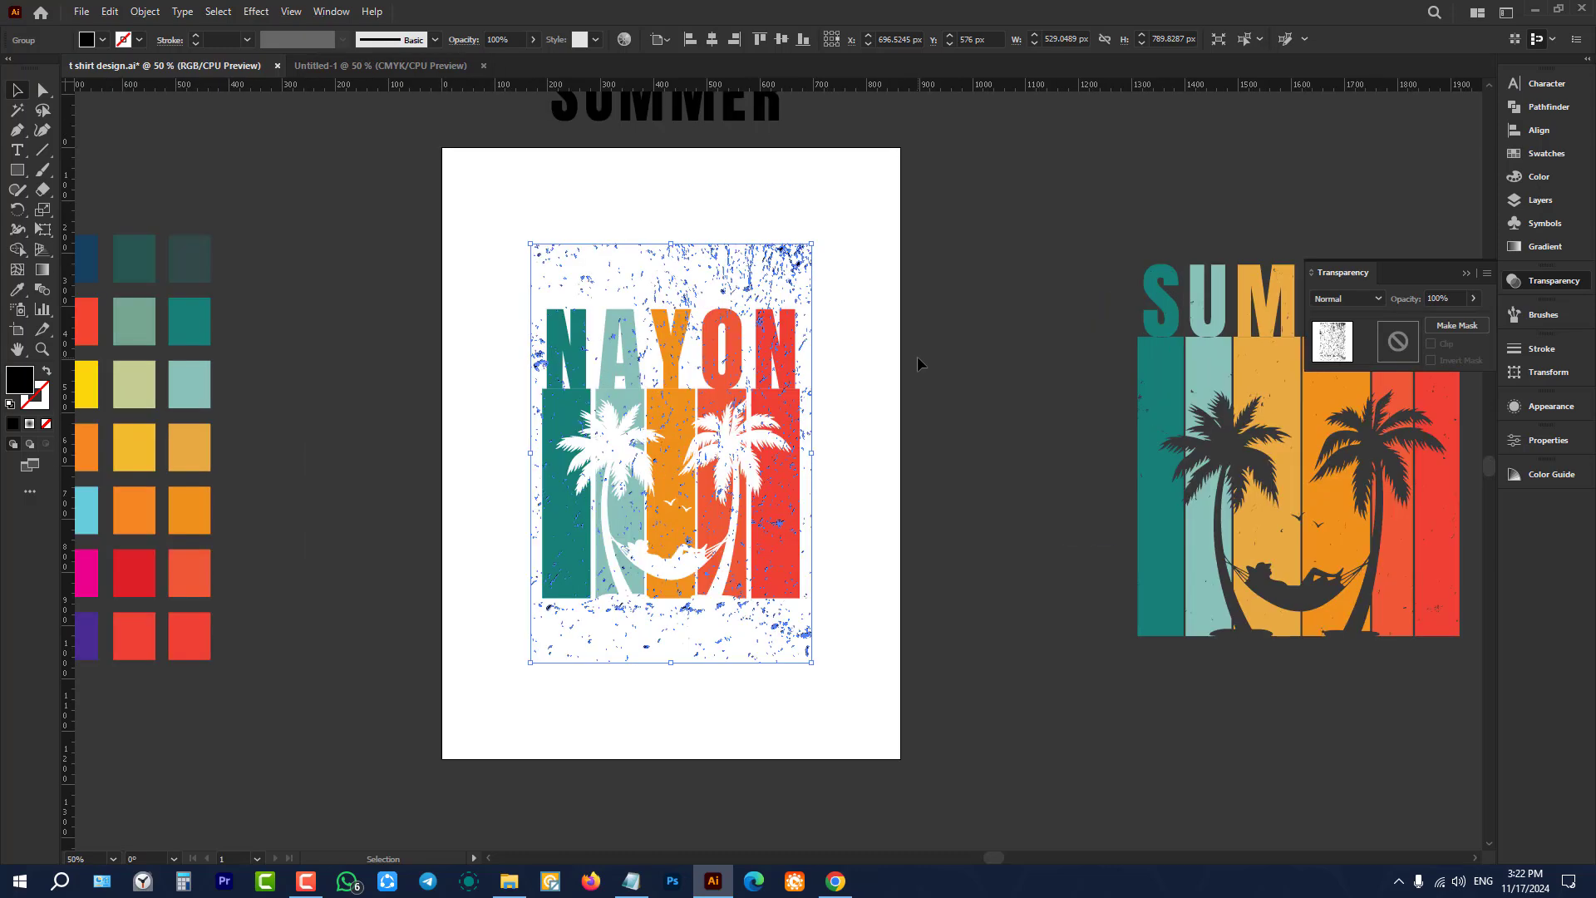
key(ctrl)
click(916, 356)
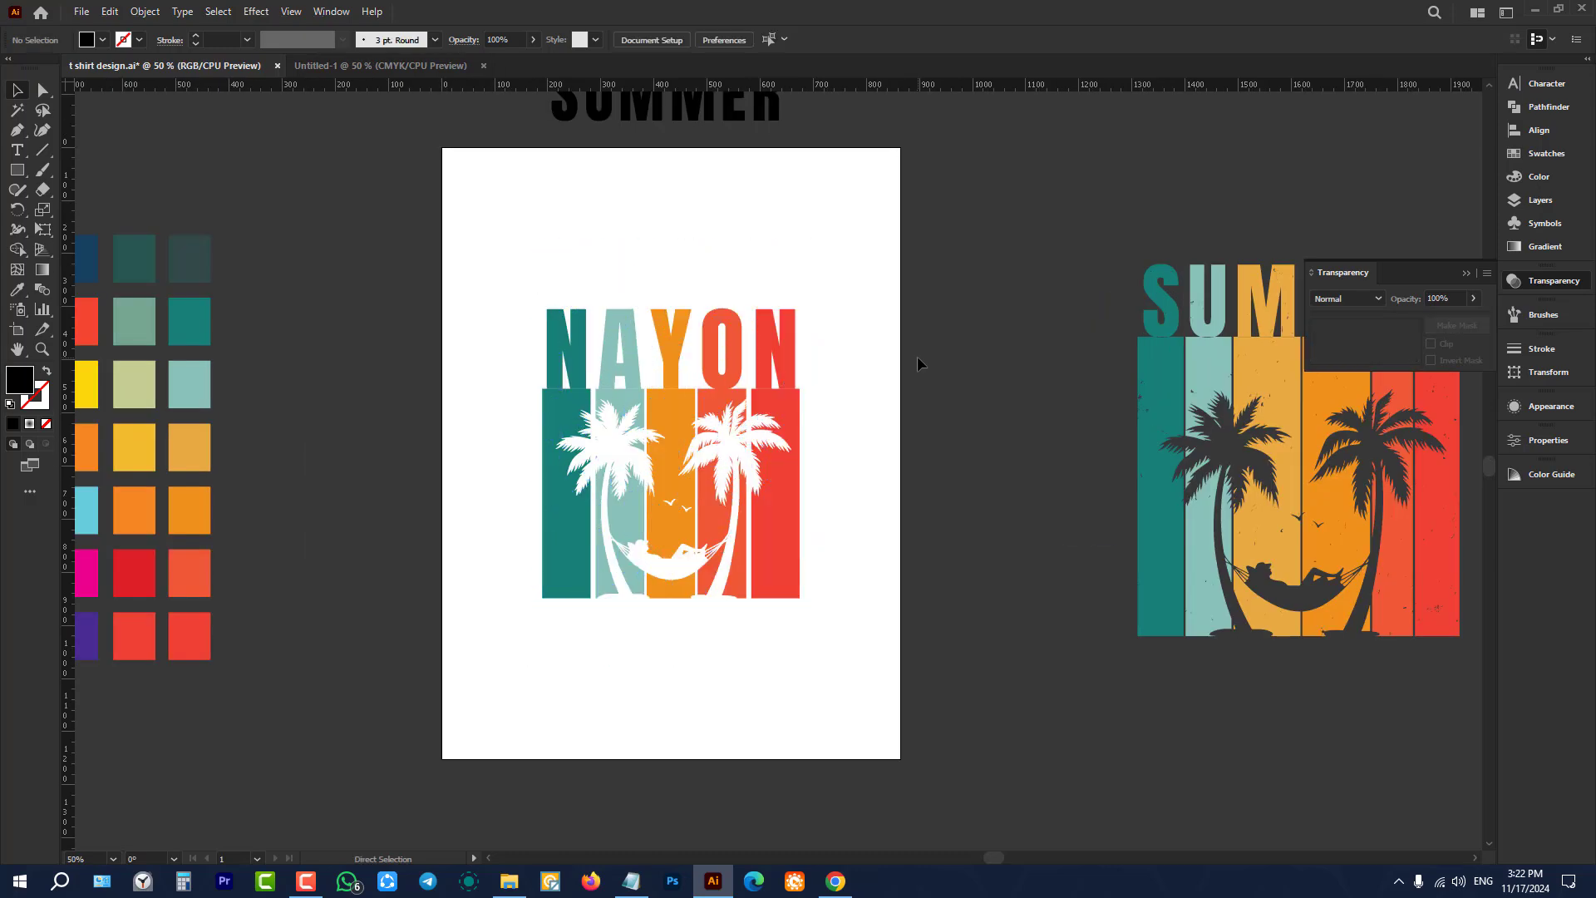
Step: Paste the grunge texture in place into the striped design's opacity mask, return to normal artwork editing and deselect
click(729, 364)
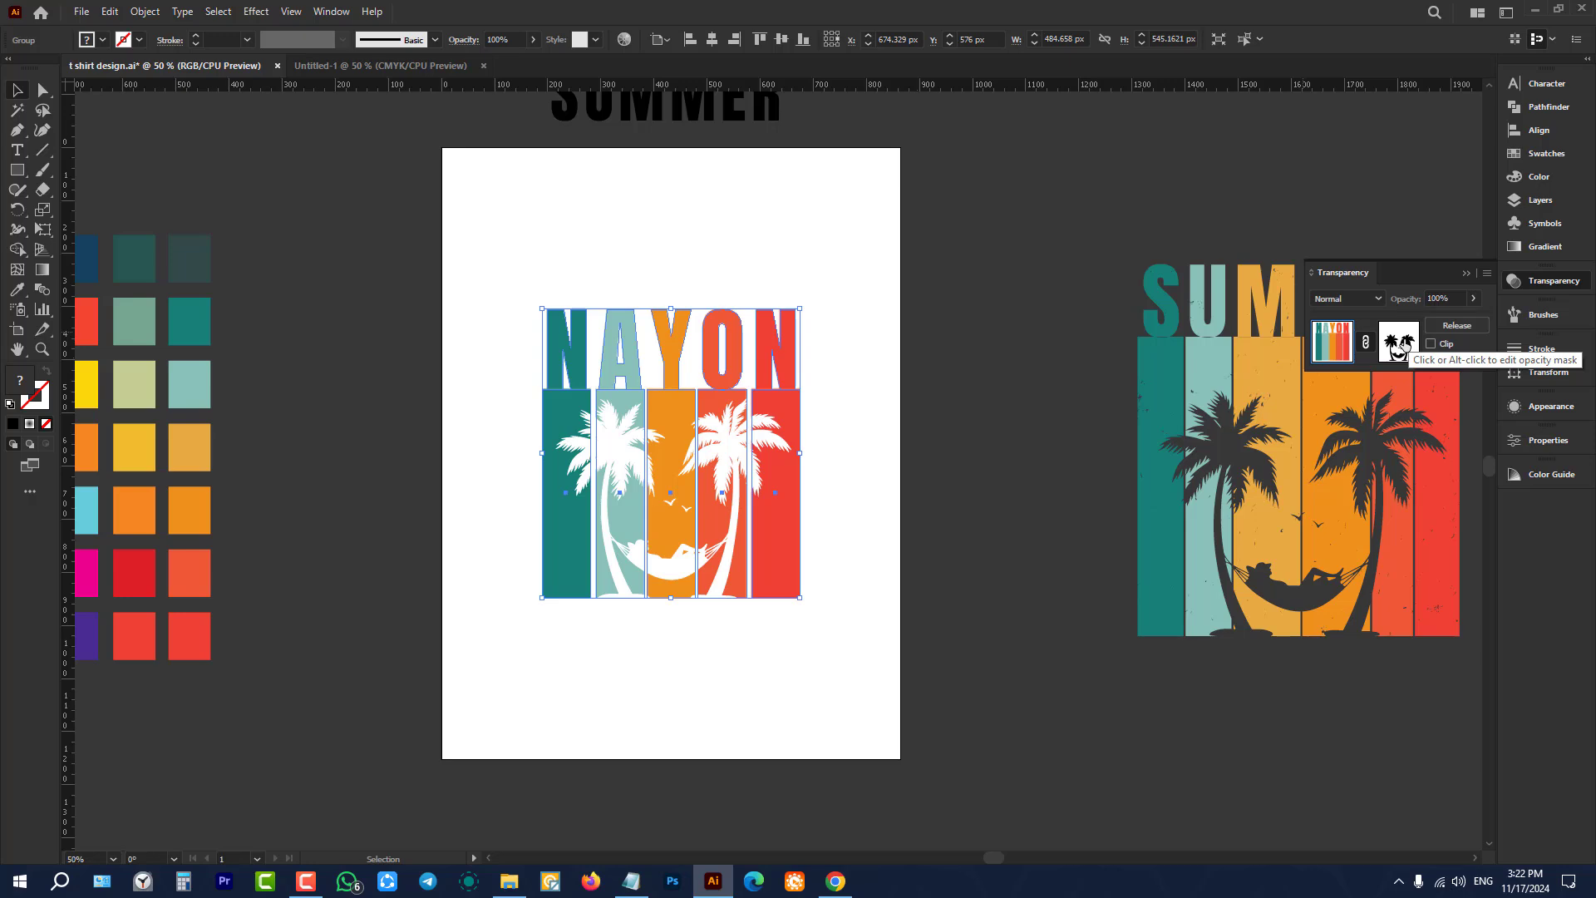
click(1398, 341)
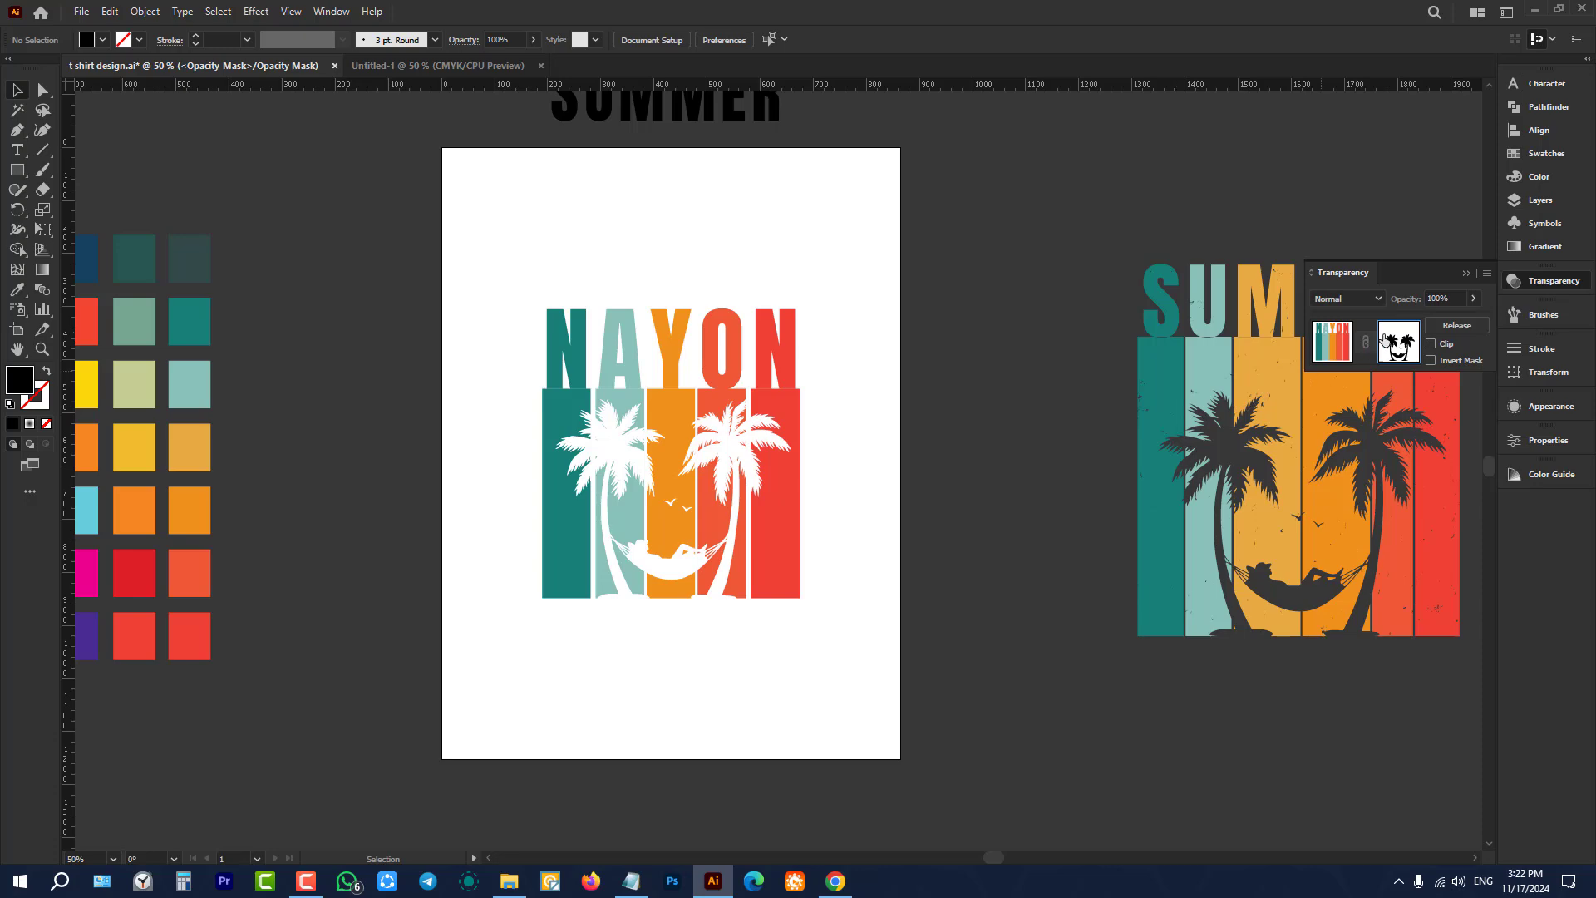
key(a)
key(ctrl+v)
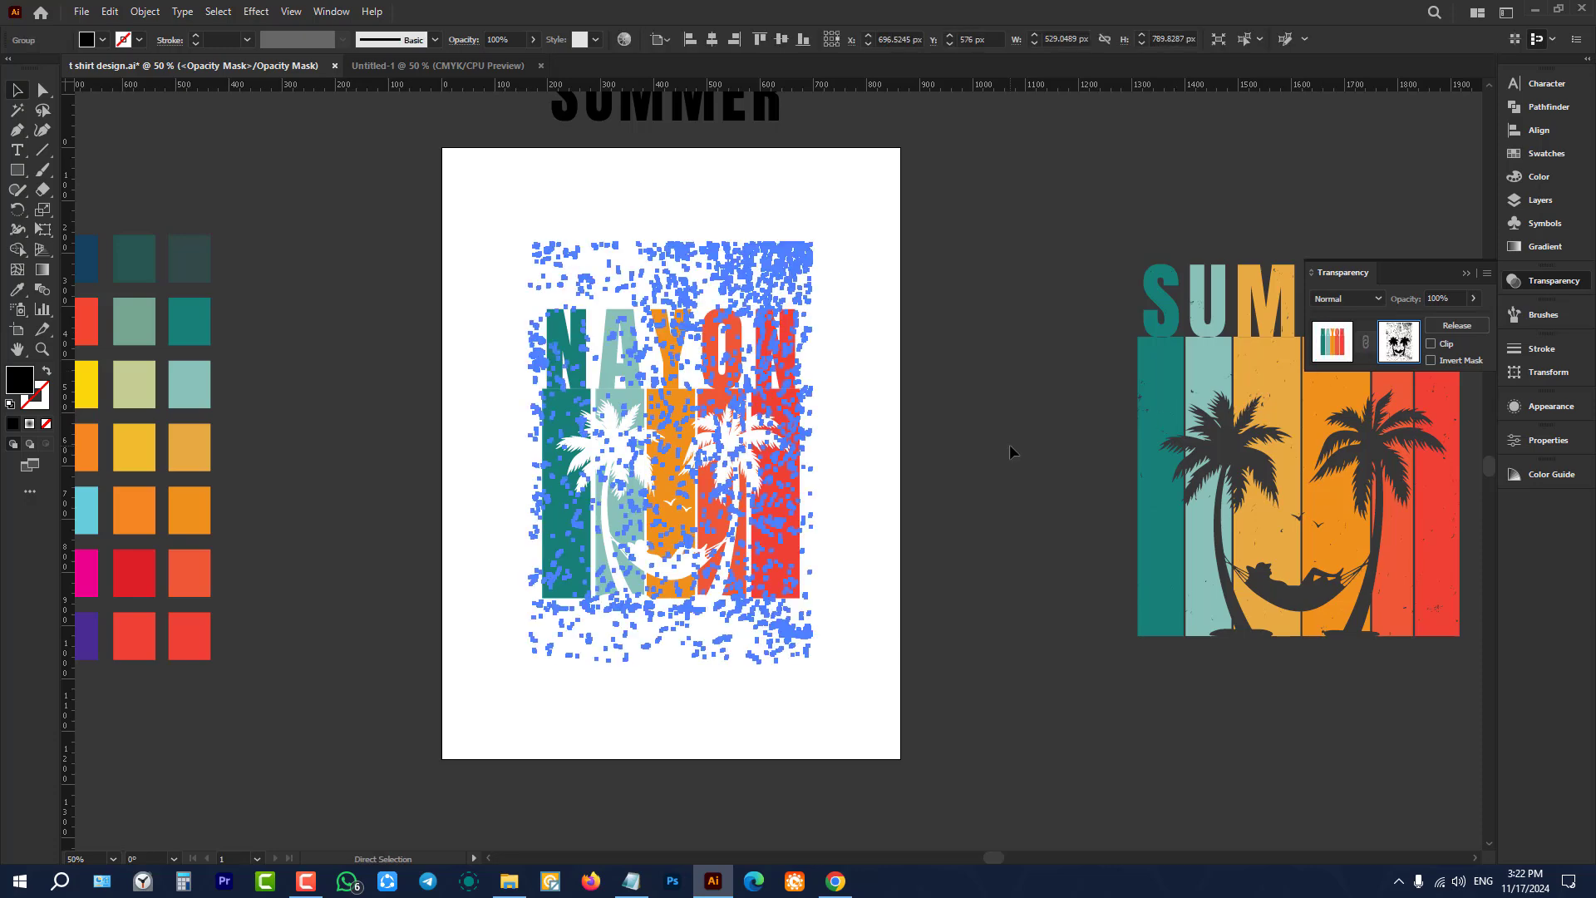
click(1332, 337)
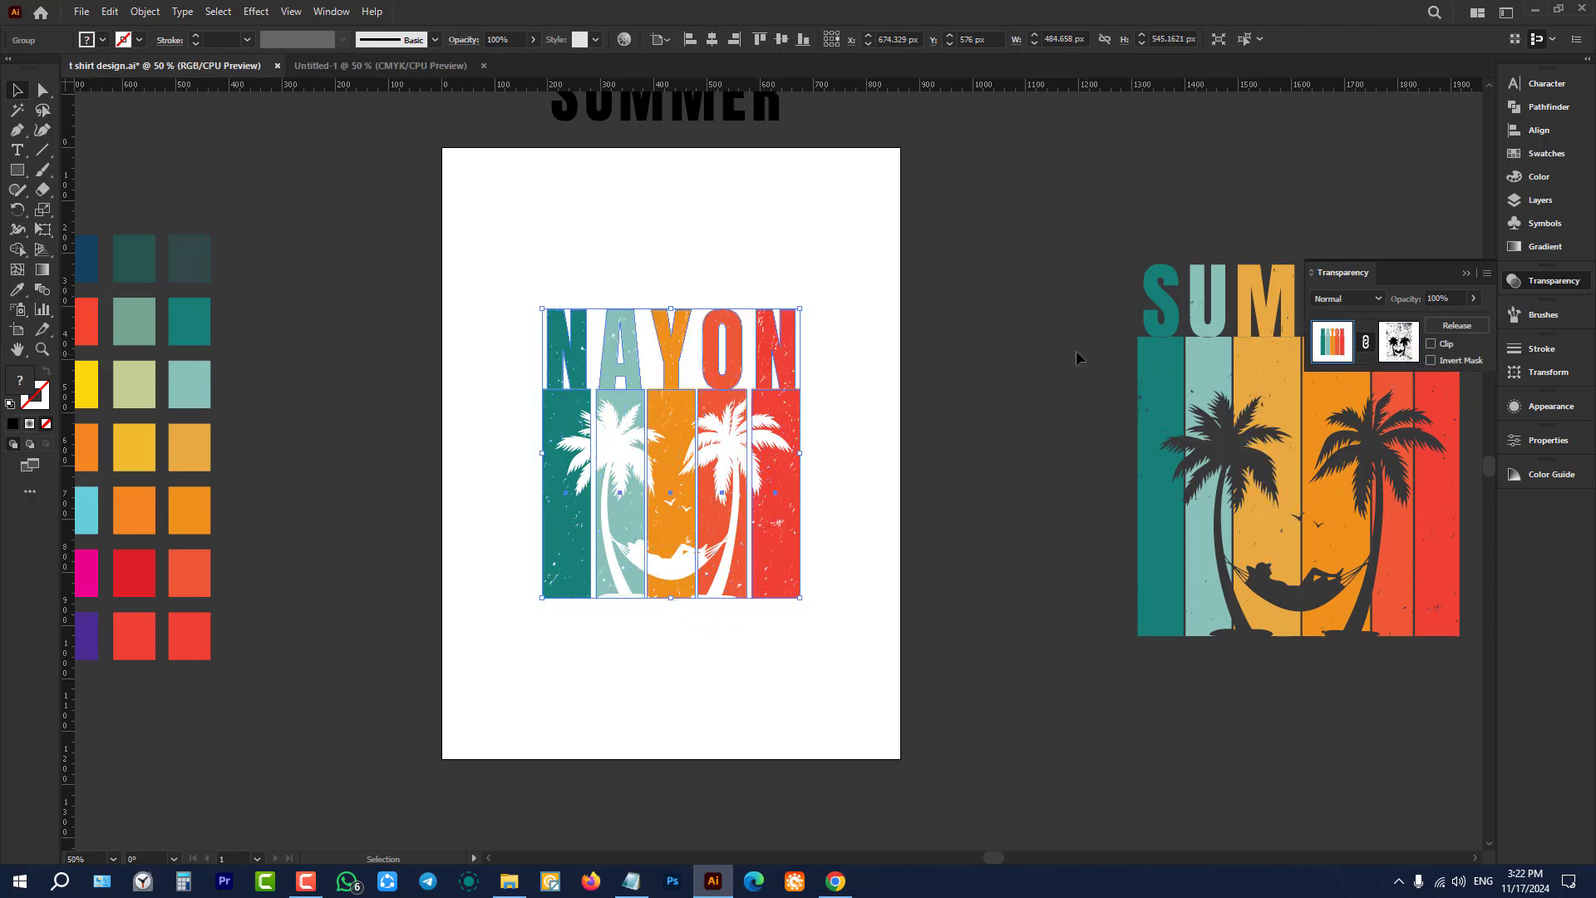
click(820, 445)
Step: Inspect the distressed palm design up close and delete it from the artboard, keeping the SUMMER reference design
scroll(790, 452, up, 2)
scroll(857, 415, up, 5)
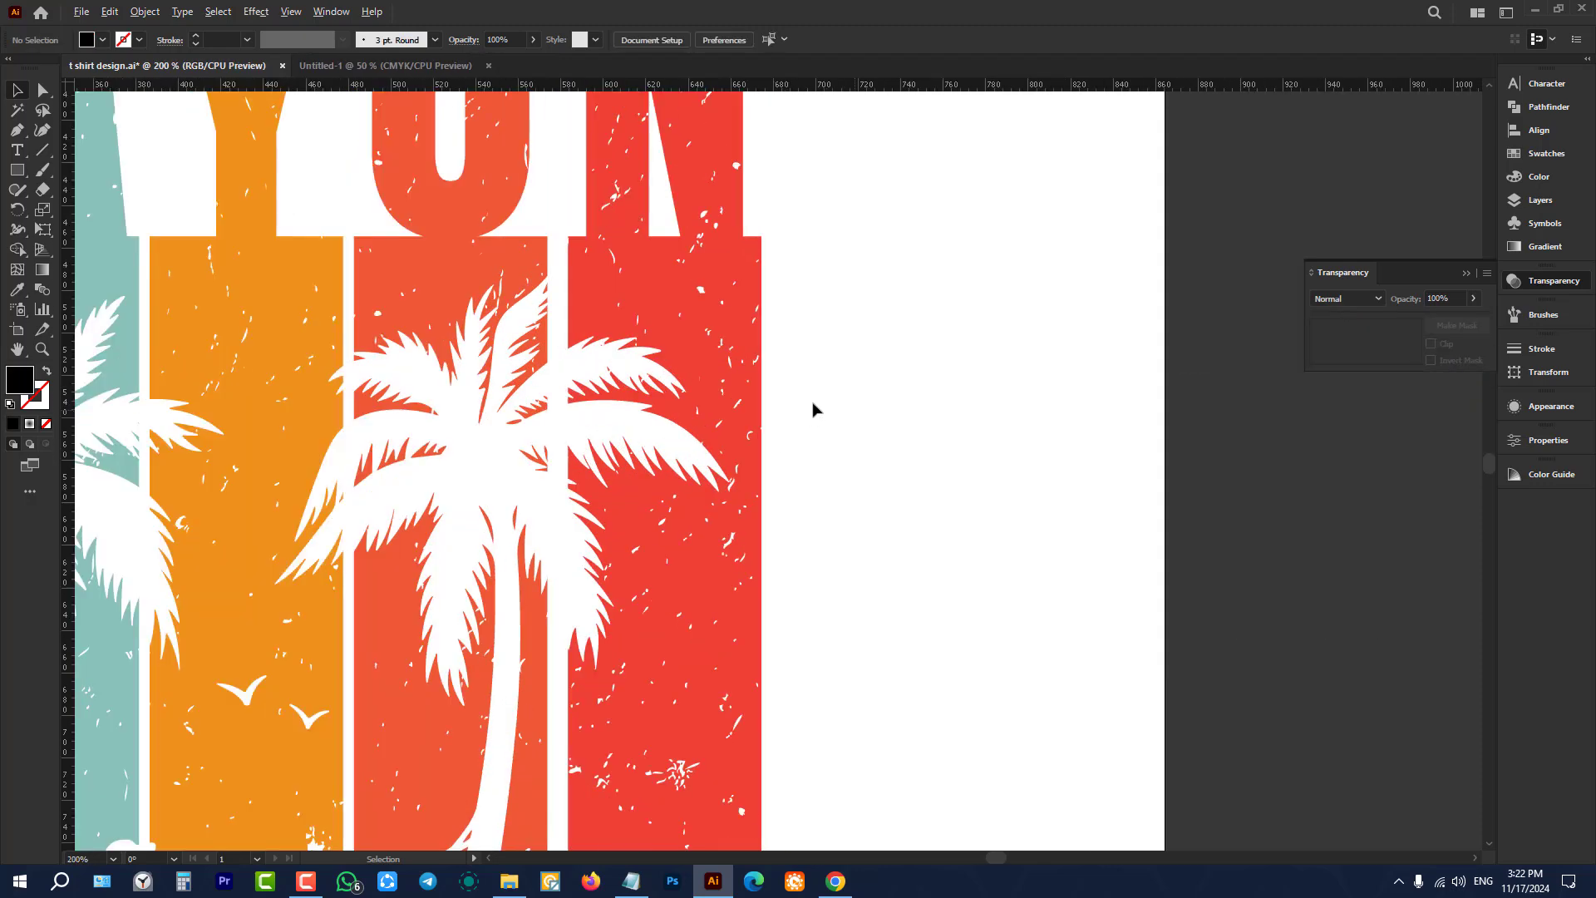
scroll(1003, 370, down, 7)
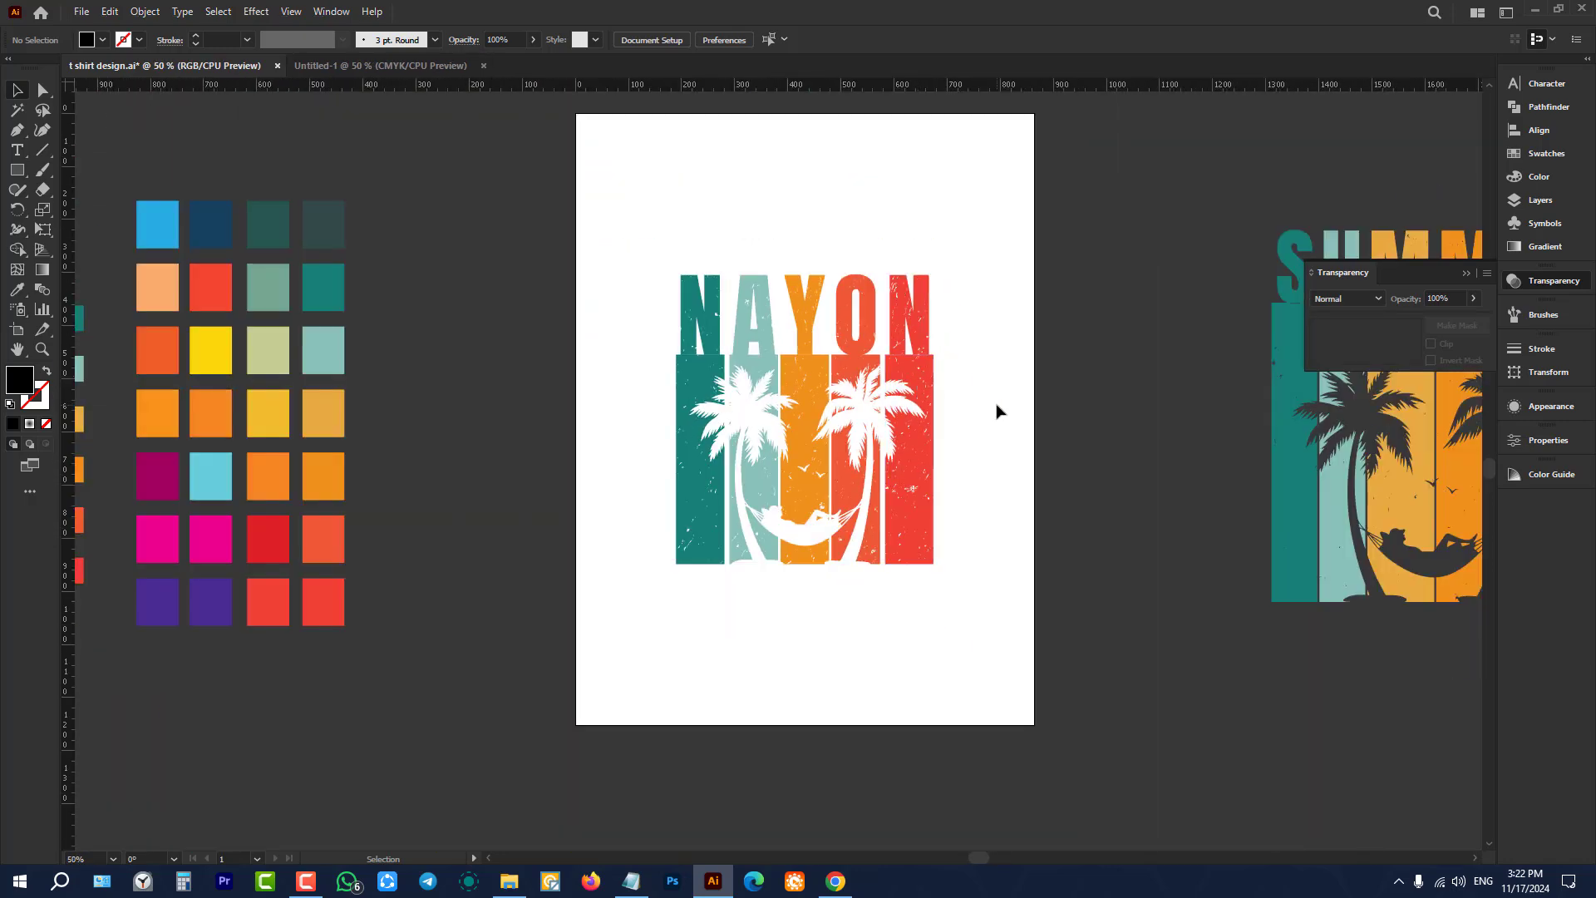
scroll(992, 382, up, 1)
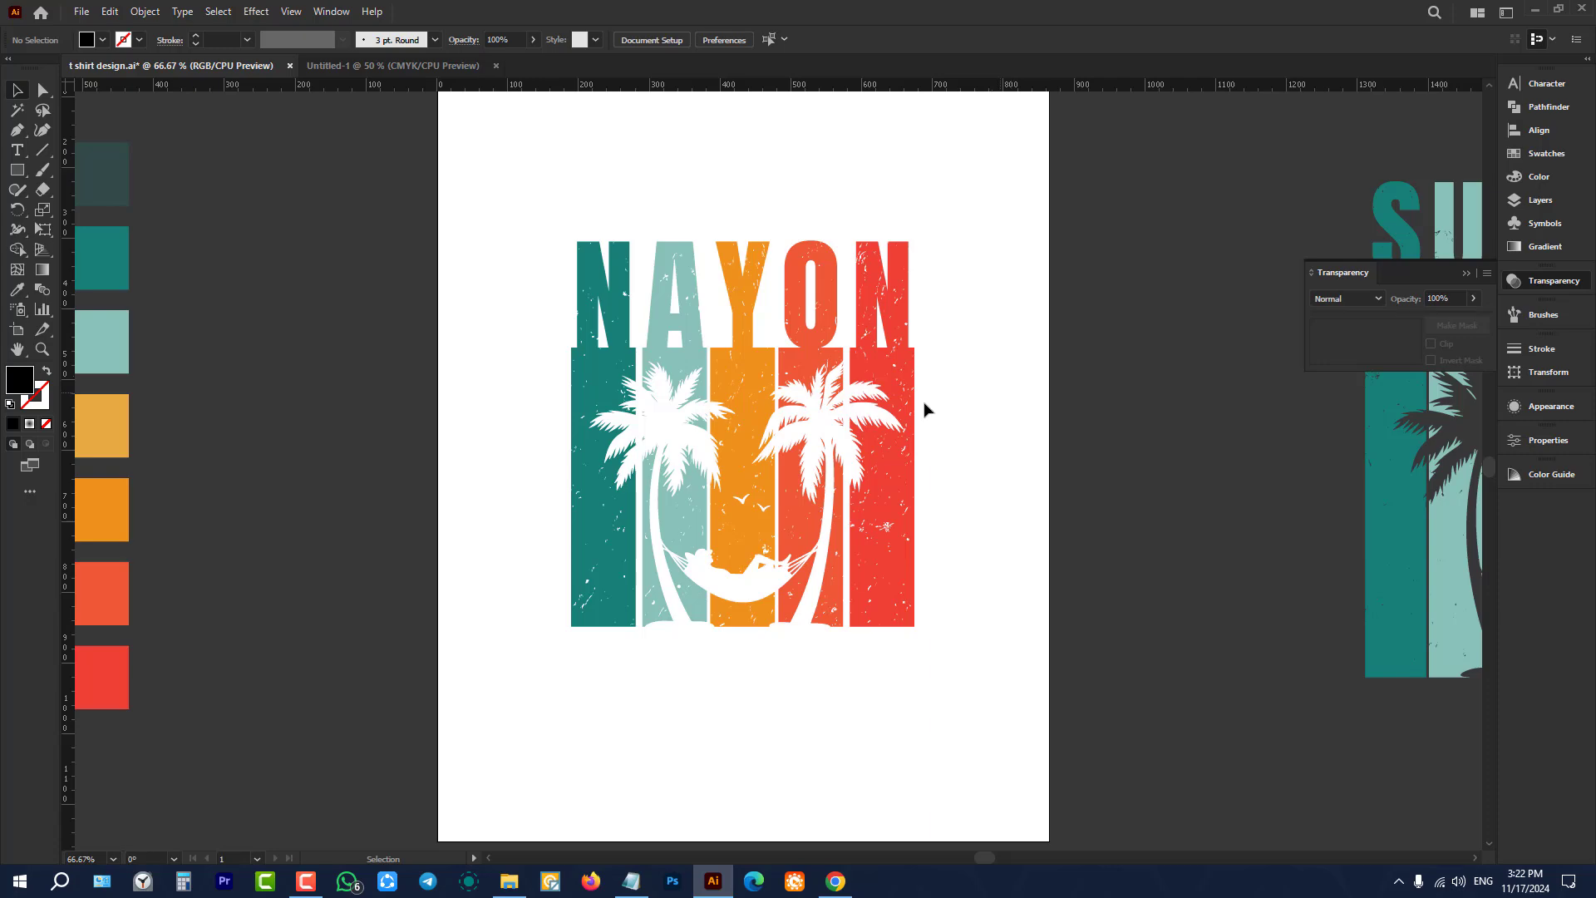
scroll(926, 408, down, 3)
drag(926, 314, 1207, 657)
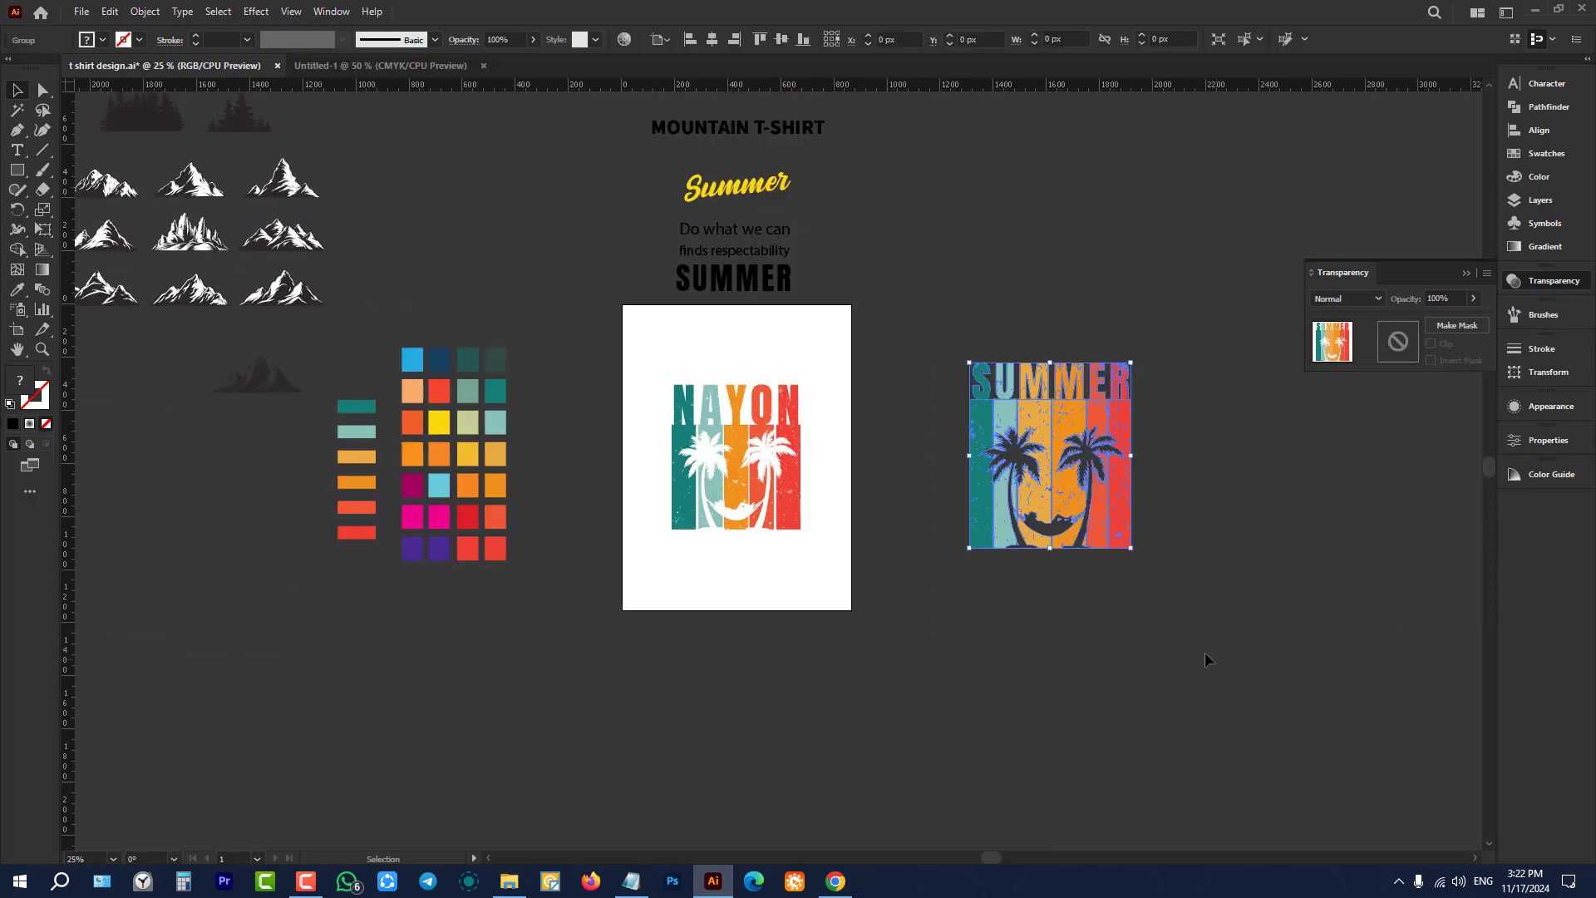
click(1204, 651)
click(735, 458)
key(Delete)
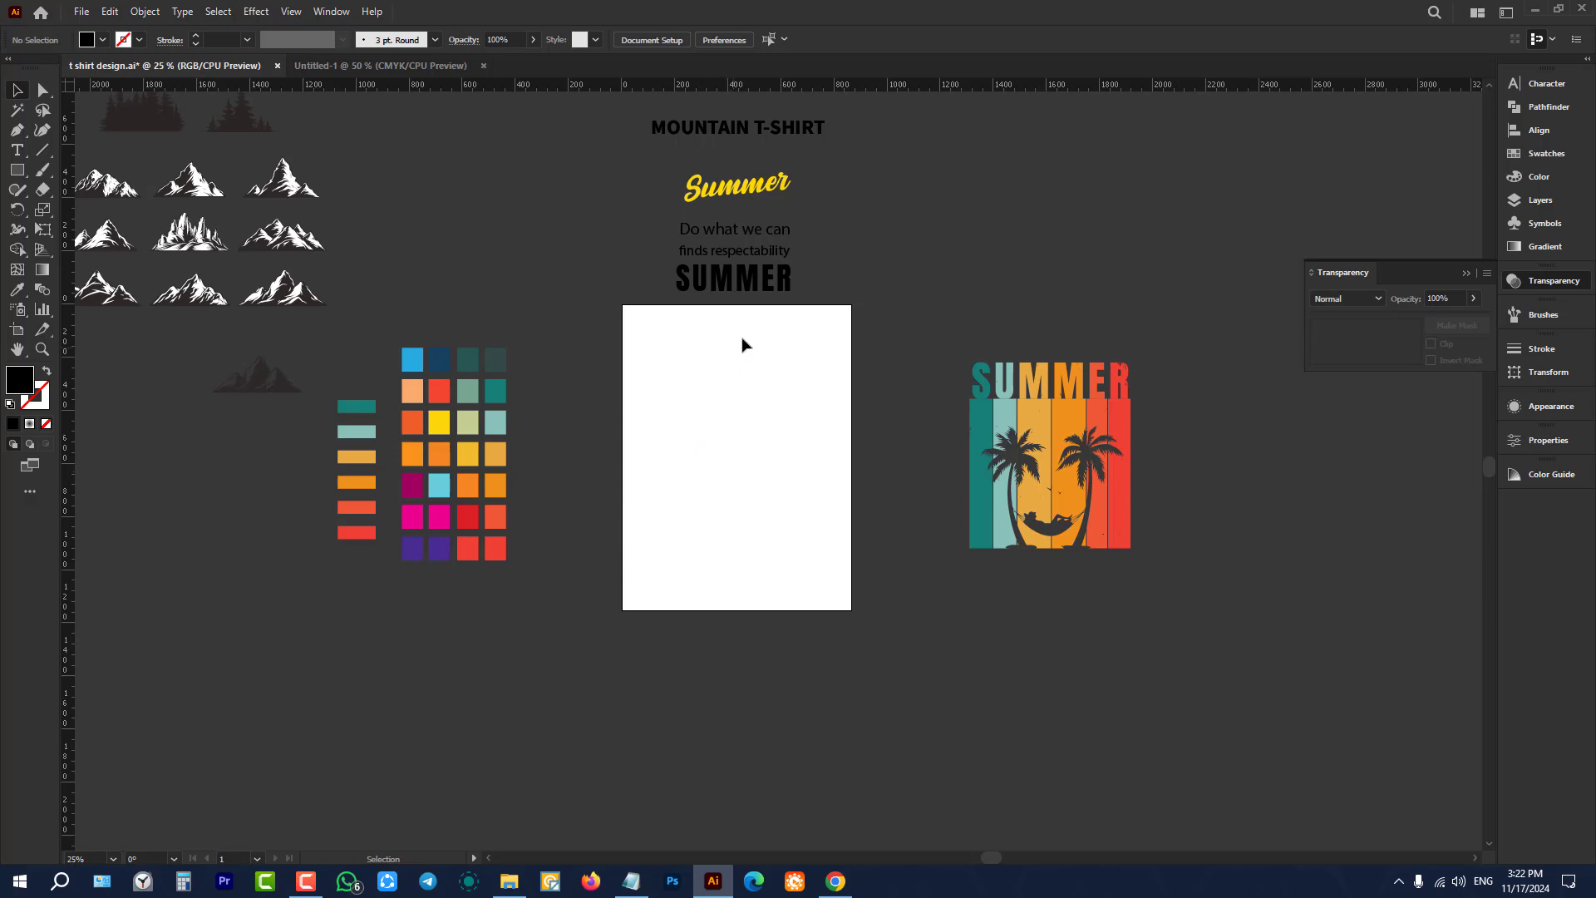
Step: Place a copy of the SUMMER heading on the empty artboard and replace its text with the custom name in capitals
drag(759, 299, 761, 387)
scroll(752, 283, up, 3)
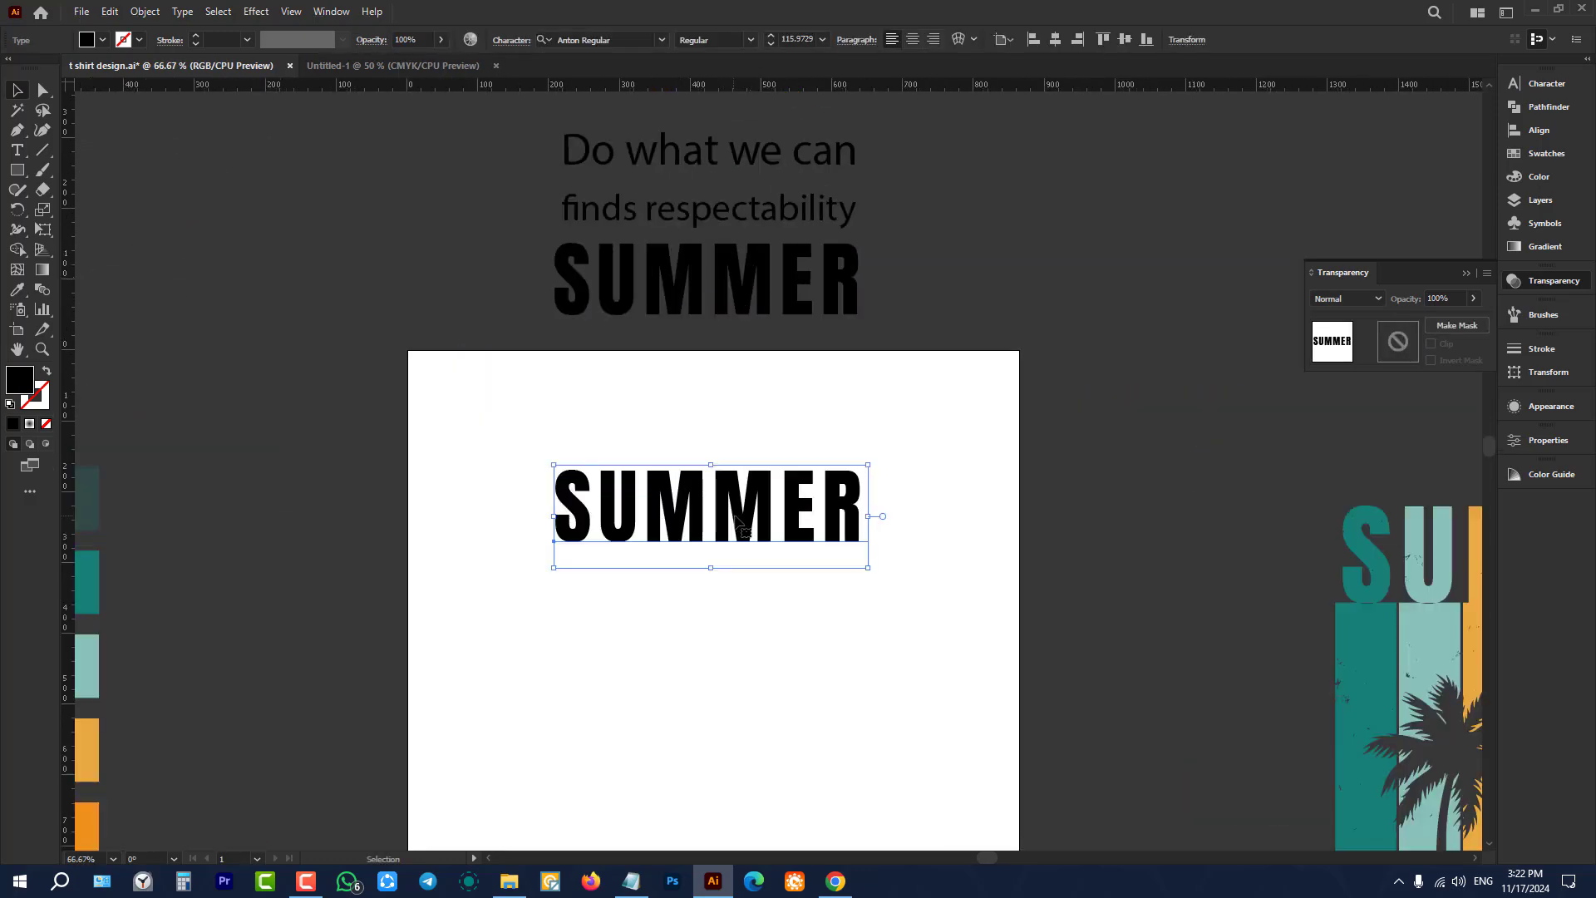
click(20, 154)
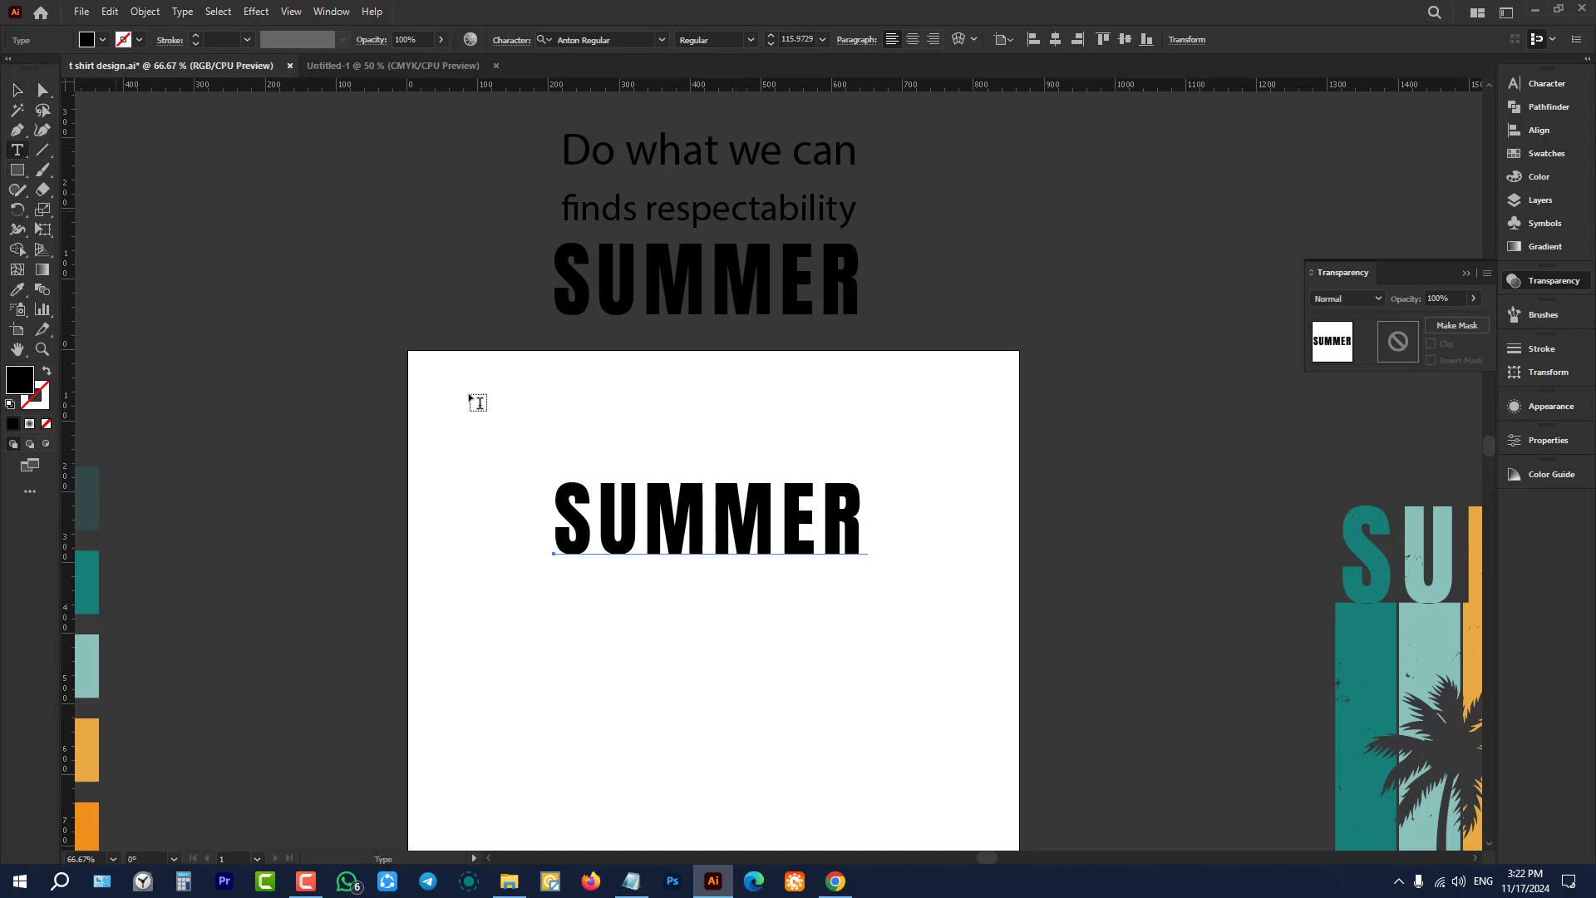
double_click(752, 533)
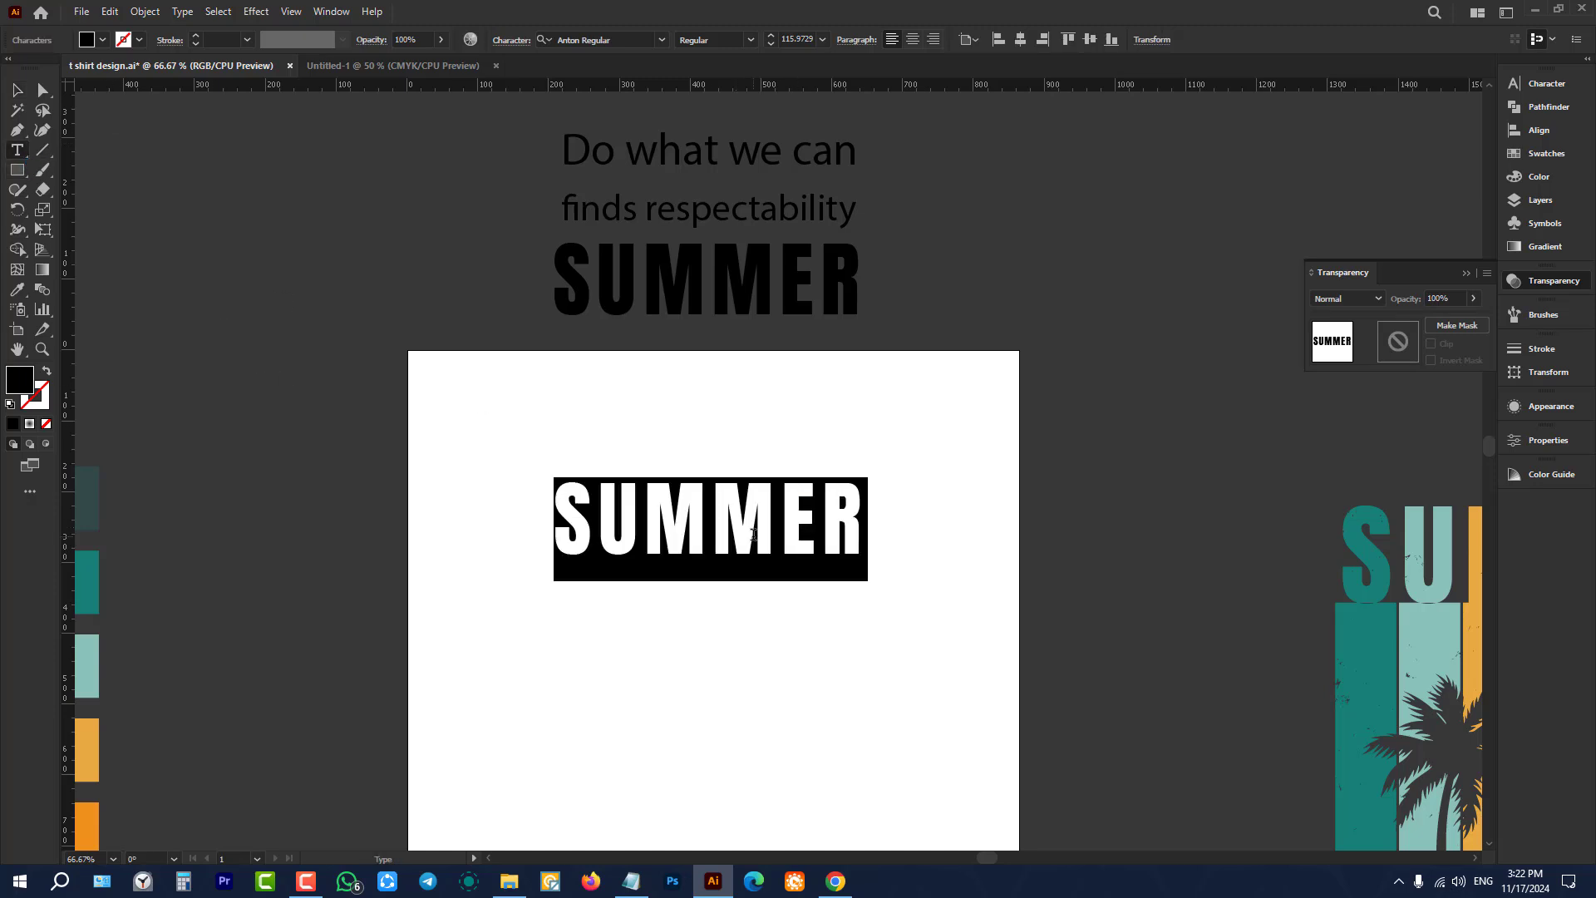
text(NAYOON)
key(BackSpace)
key(BackSpace)
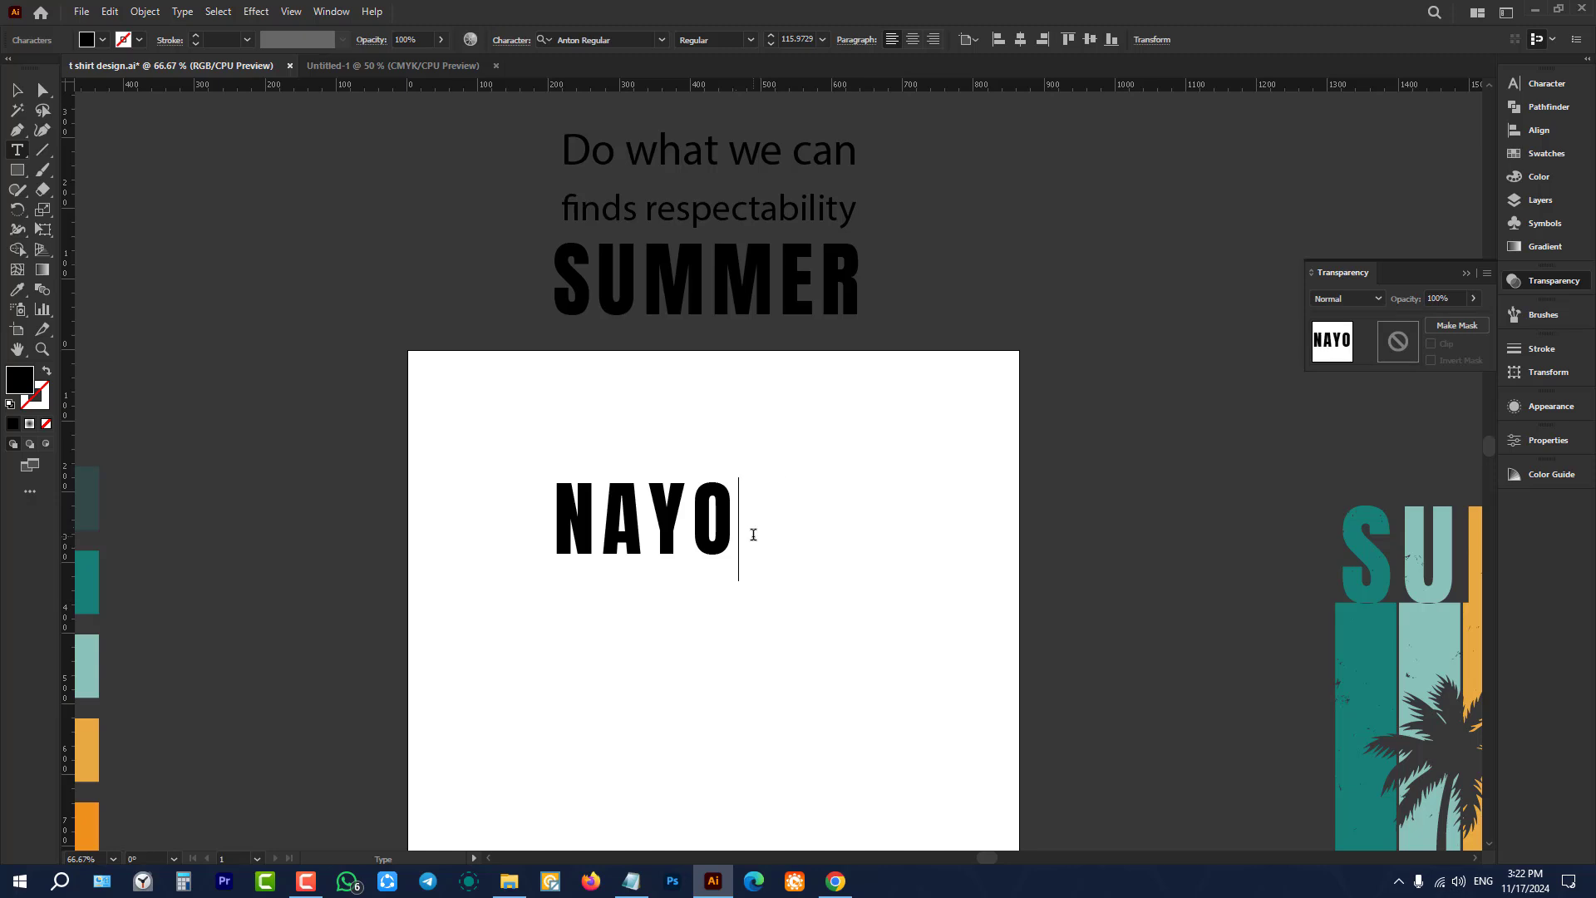
text(N)
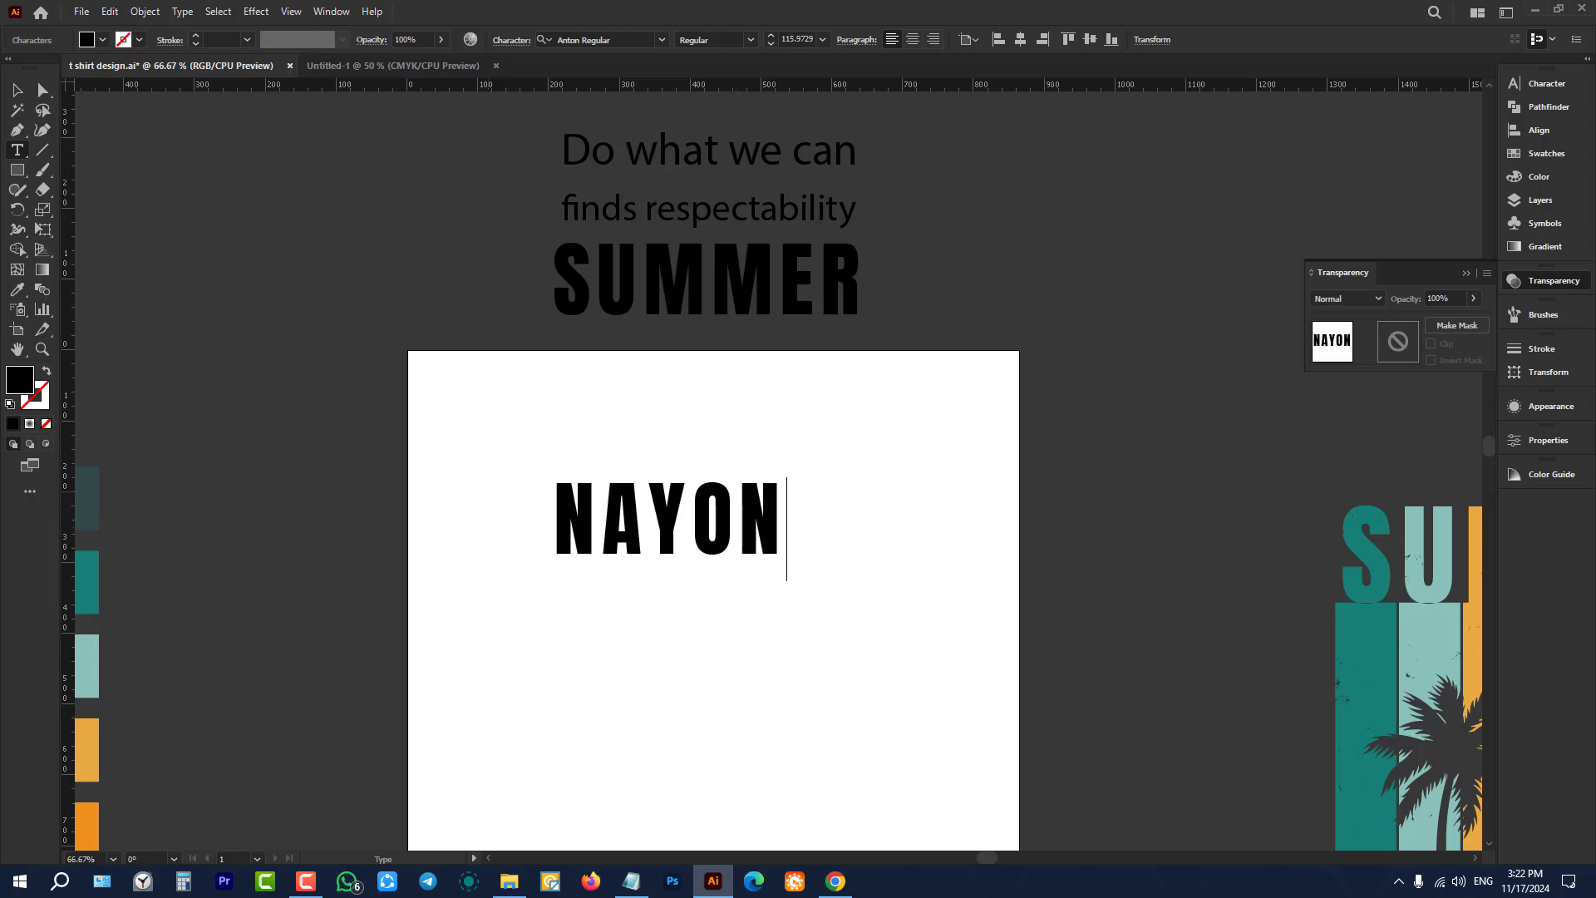
Step: Convert the custom name's text to outlines
click(18, 91)
right_click(706, 556)
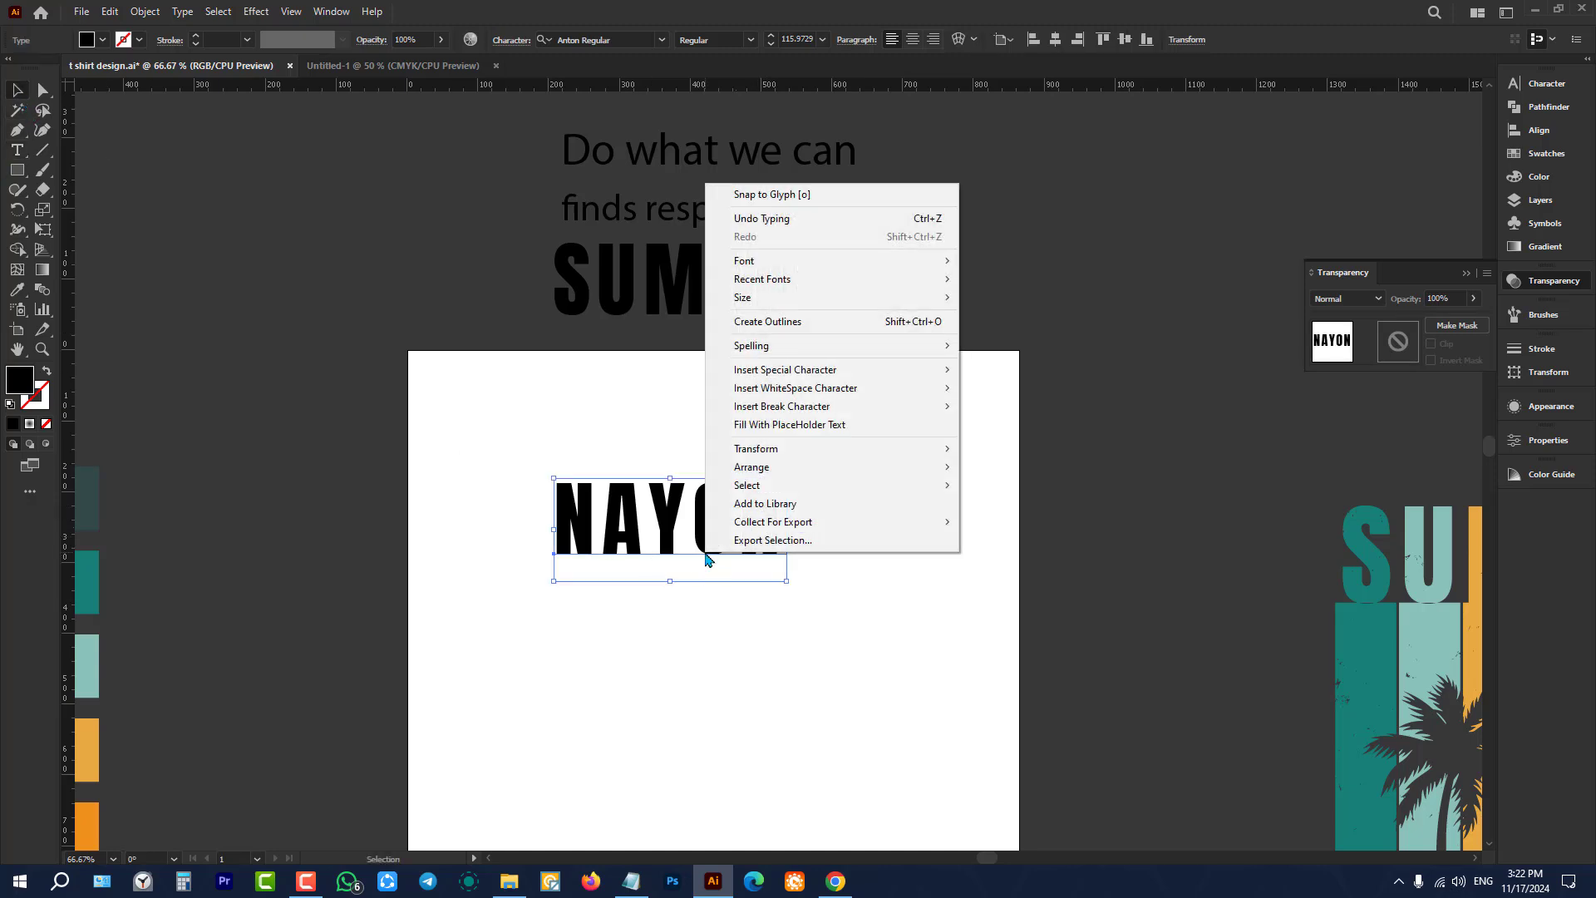
click(773, 322)
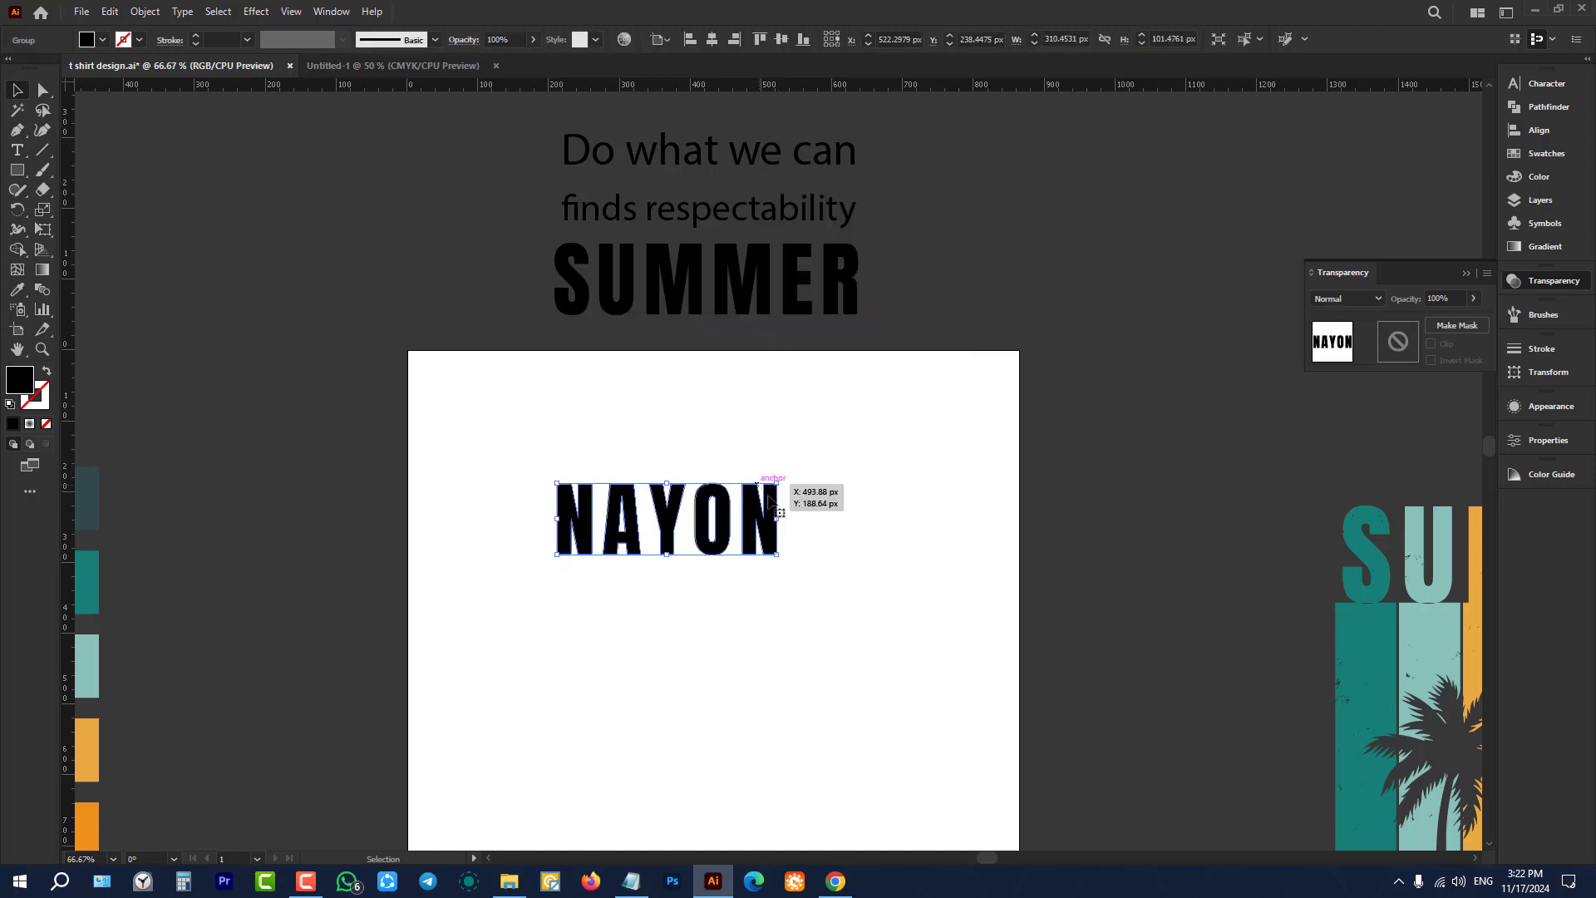
Step: Enlarge the outlined name proportionally to about 515 by 168 px, centre it horizontally on the artboard and deselect it
drag(790, 541, 865, 702)
scroll(866, 703, down, 3)
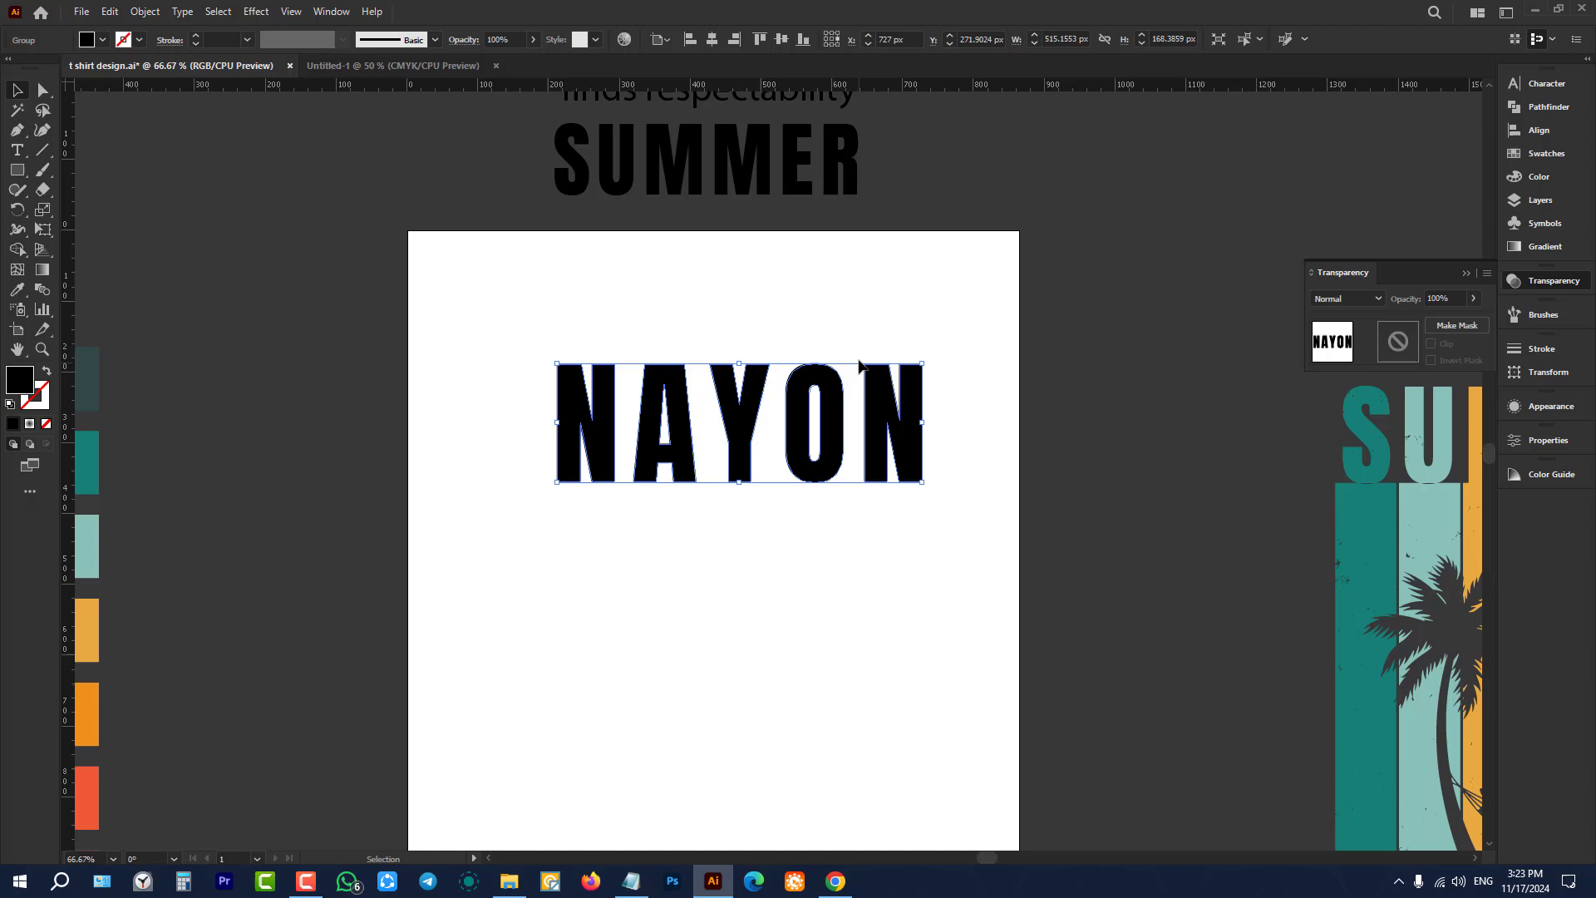
click(711, 39)
click(771, 653)
Step: Draw a black 100 by 30 px rectangle beneath the name's first letter, slightly overlapping its lower edge
scroll(723, 556, down, 2)
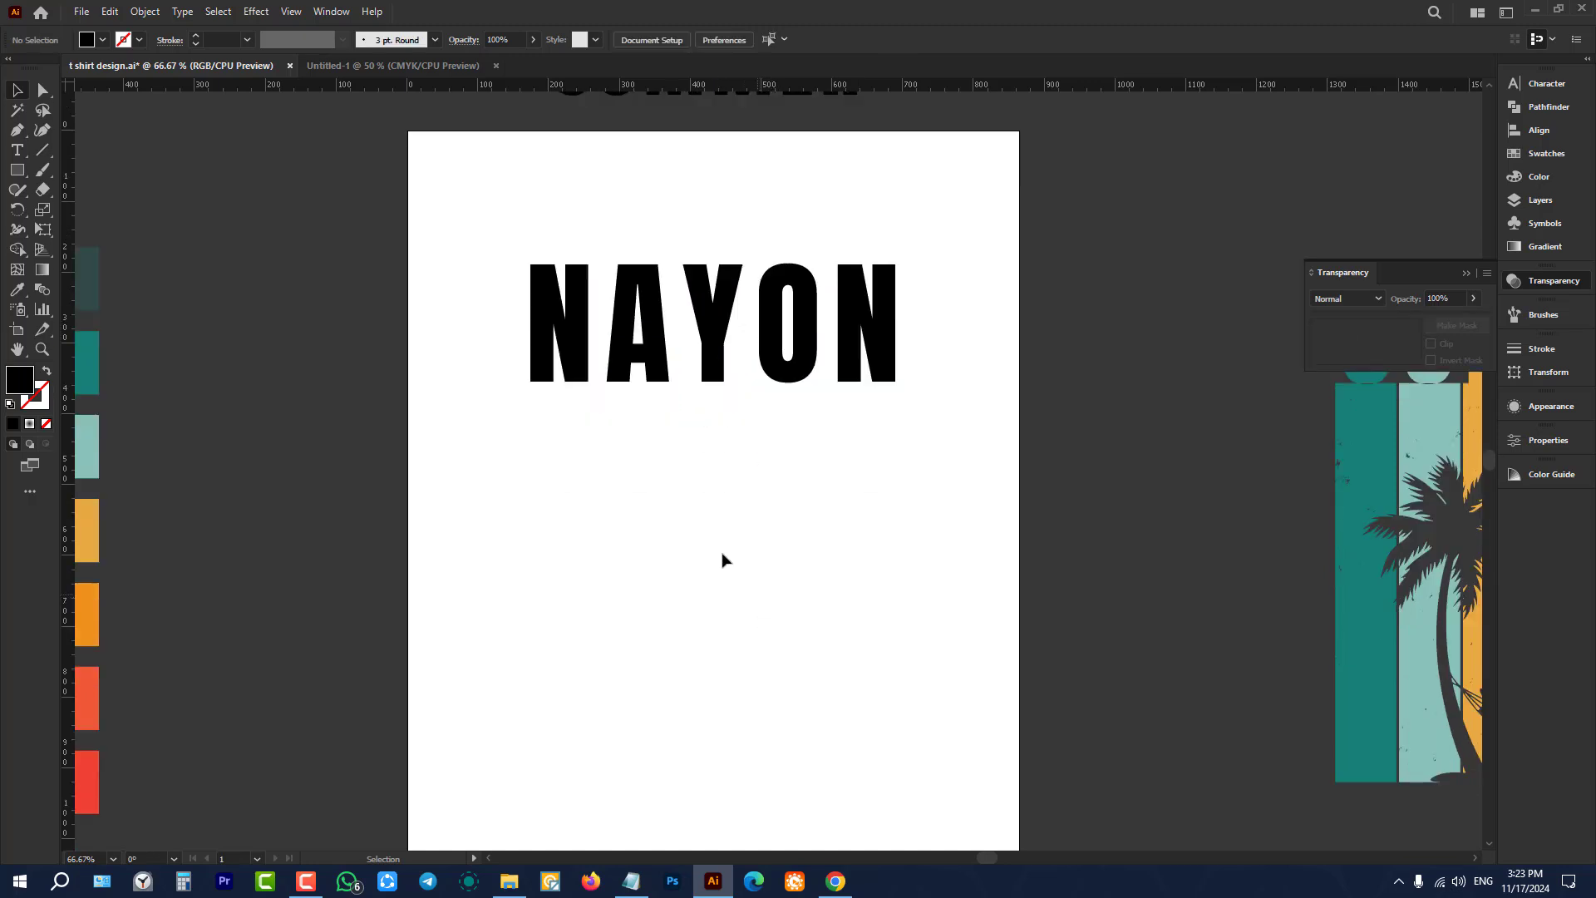
click(17, 173)
scroll(666, 559, up, 2)
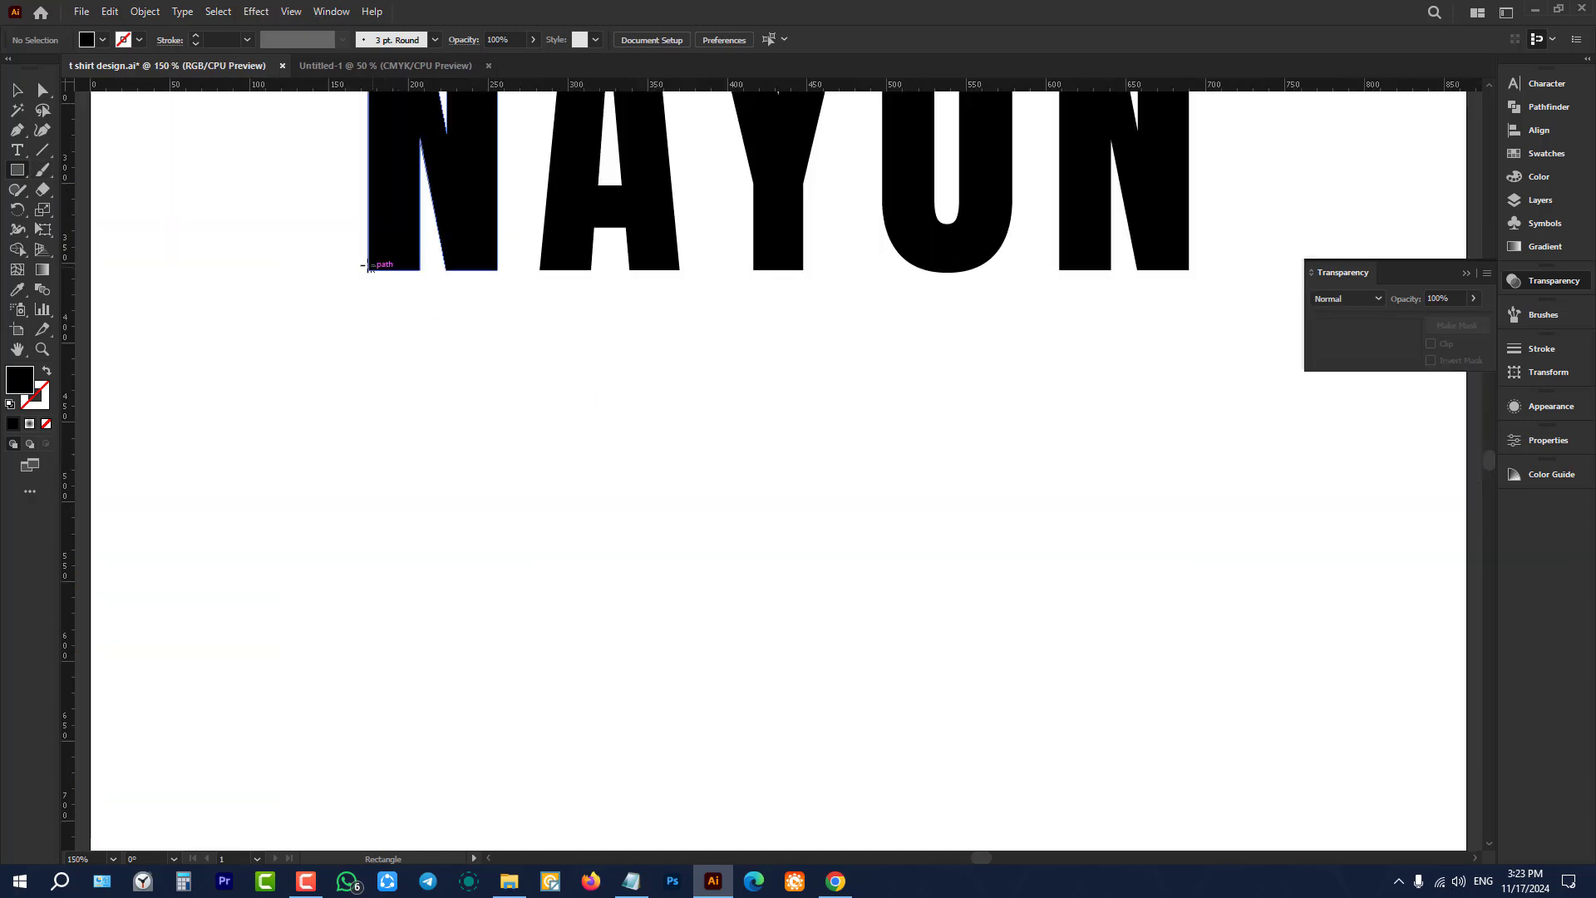
drag(357, 265, 516, 313)
click(26, 93)
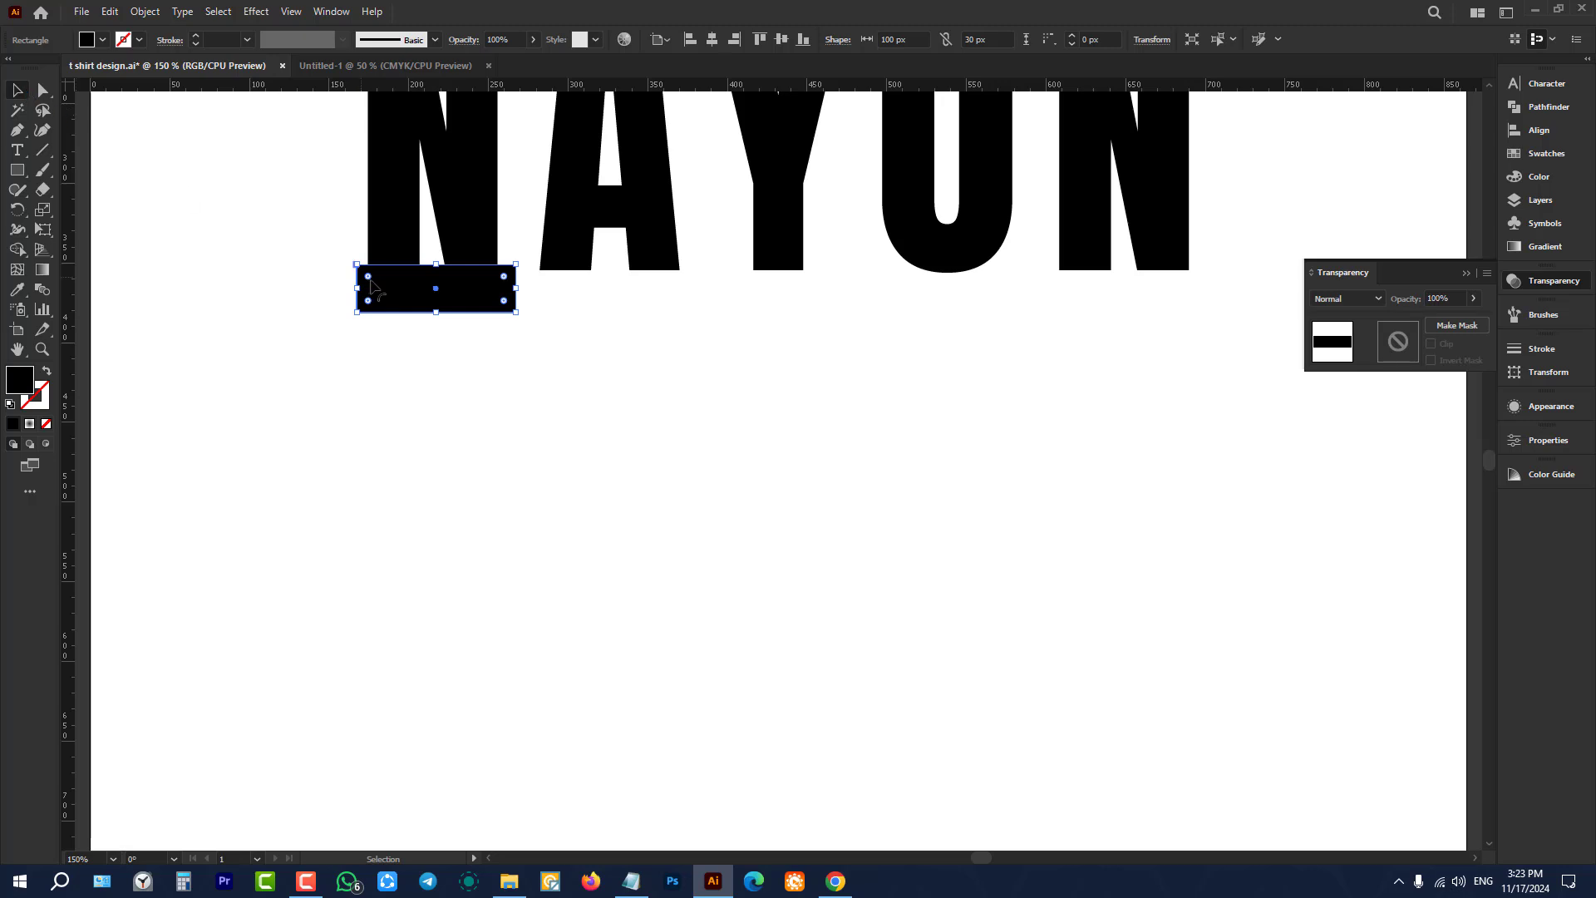
Step: Duplicate the rectangle beneath each of the other four letters, keeping the copies in one row with narrow gaps
drag(393, 293, 1081, 301)
click(965, 396)
scroll(357, 541, up, 3)
alt+scroll(357, 548, down, 1)
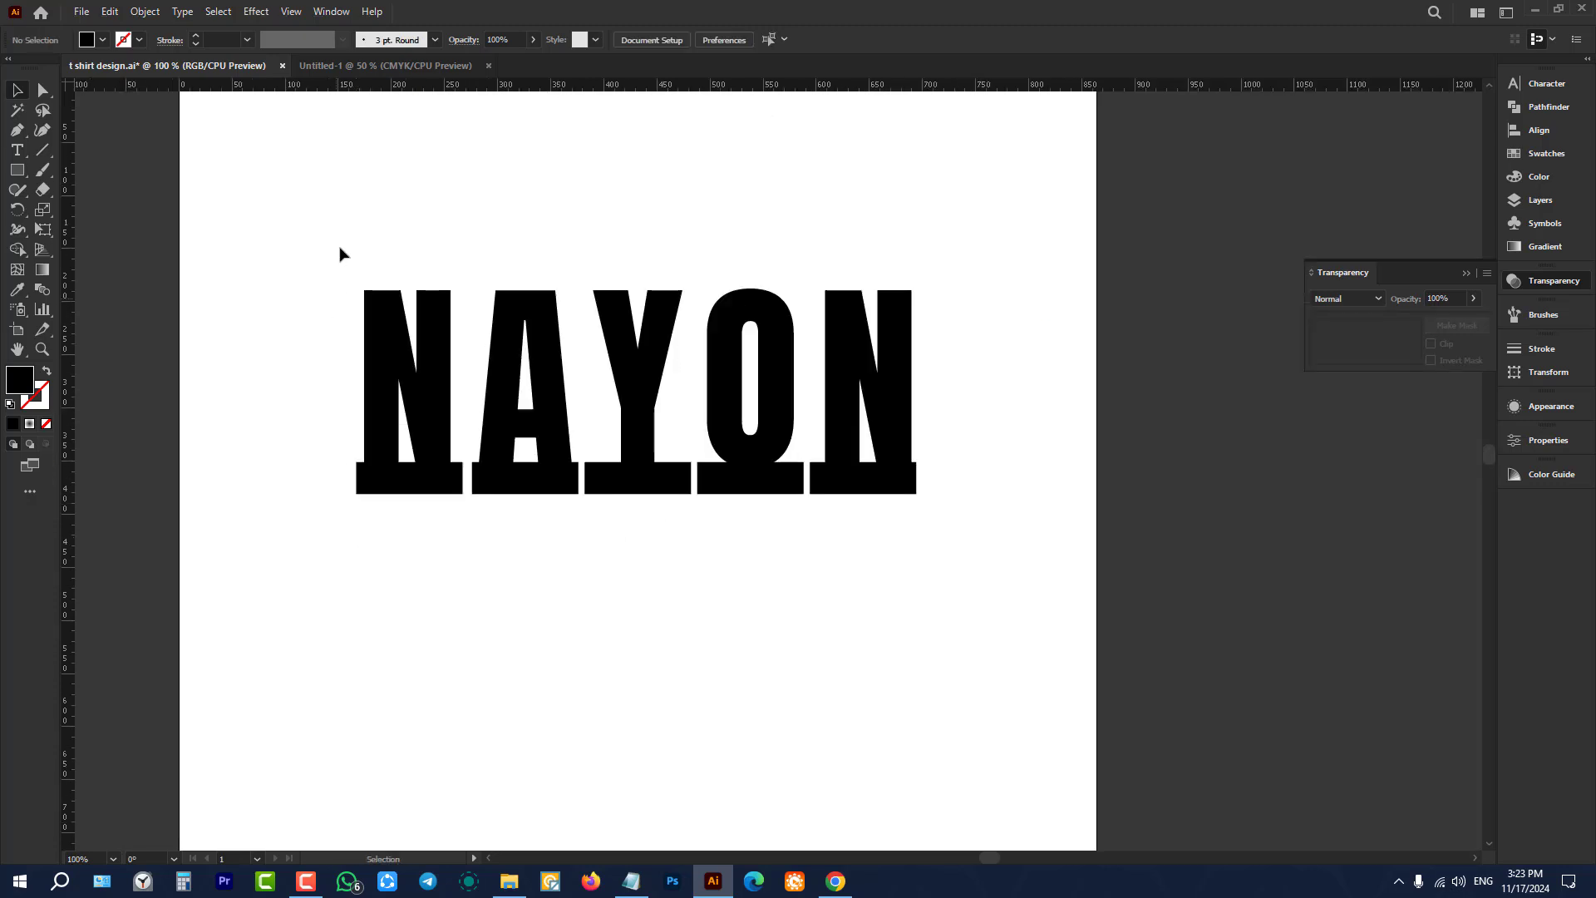
Step: Ungroup the outlined name into separate letters
drag(340, 197, 916, 613)
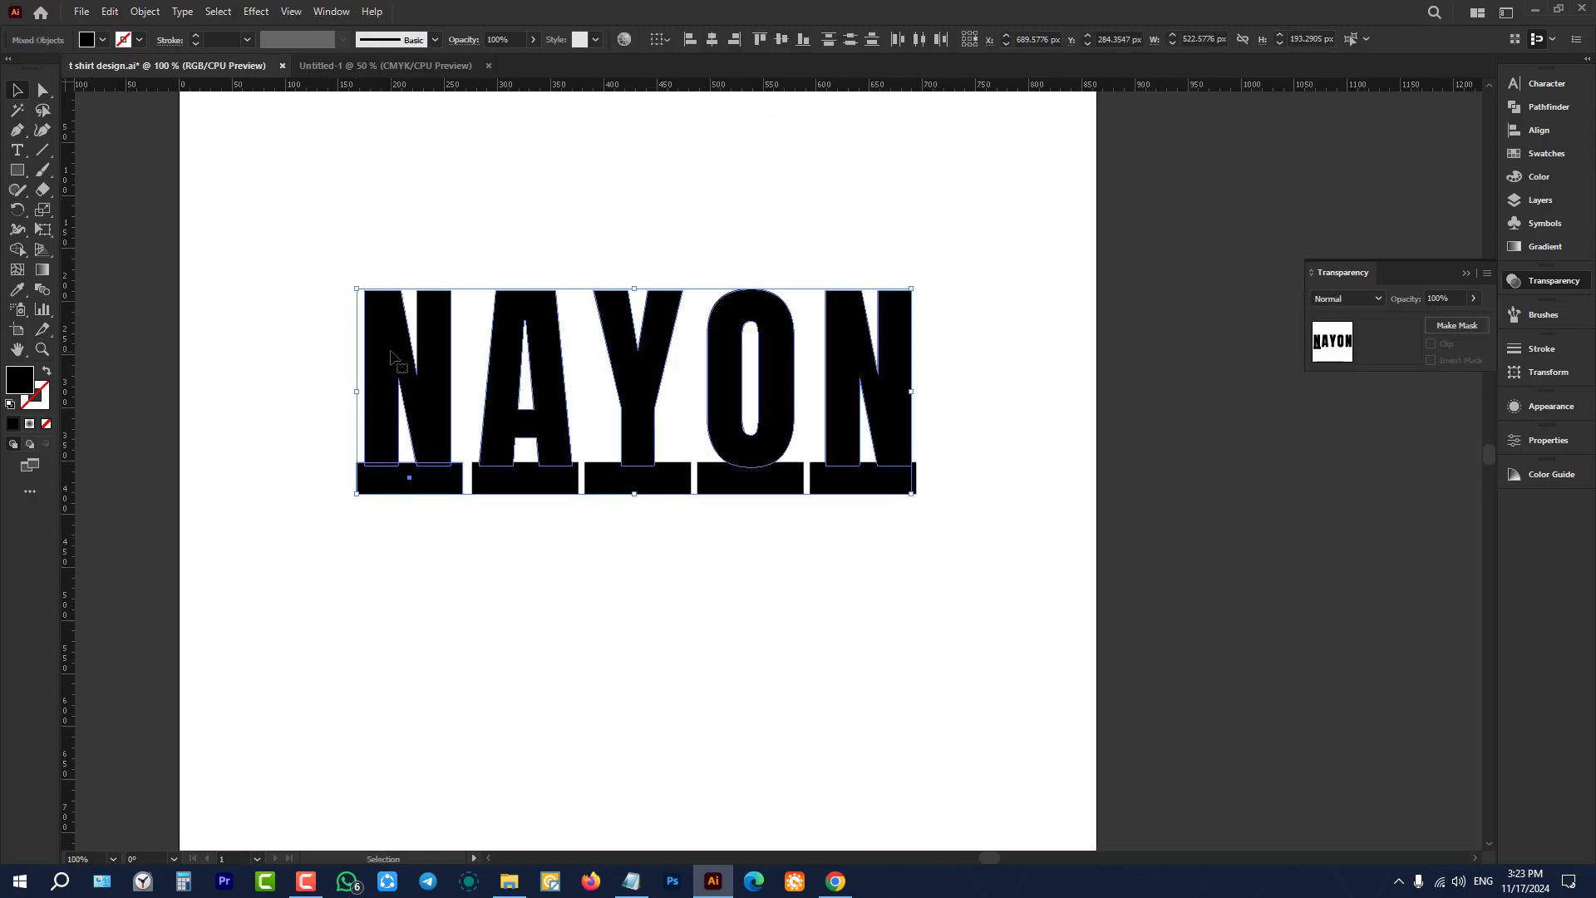
click(407, 123)
click(388, 298)
right_click(377, 314)
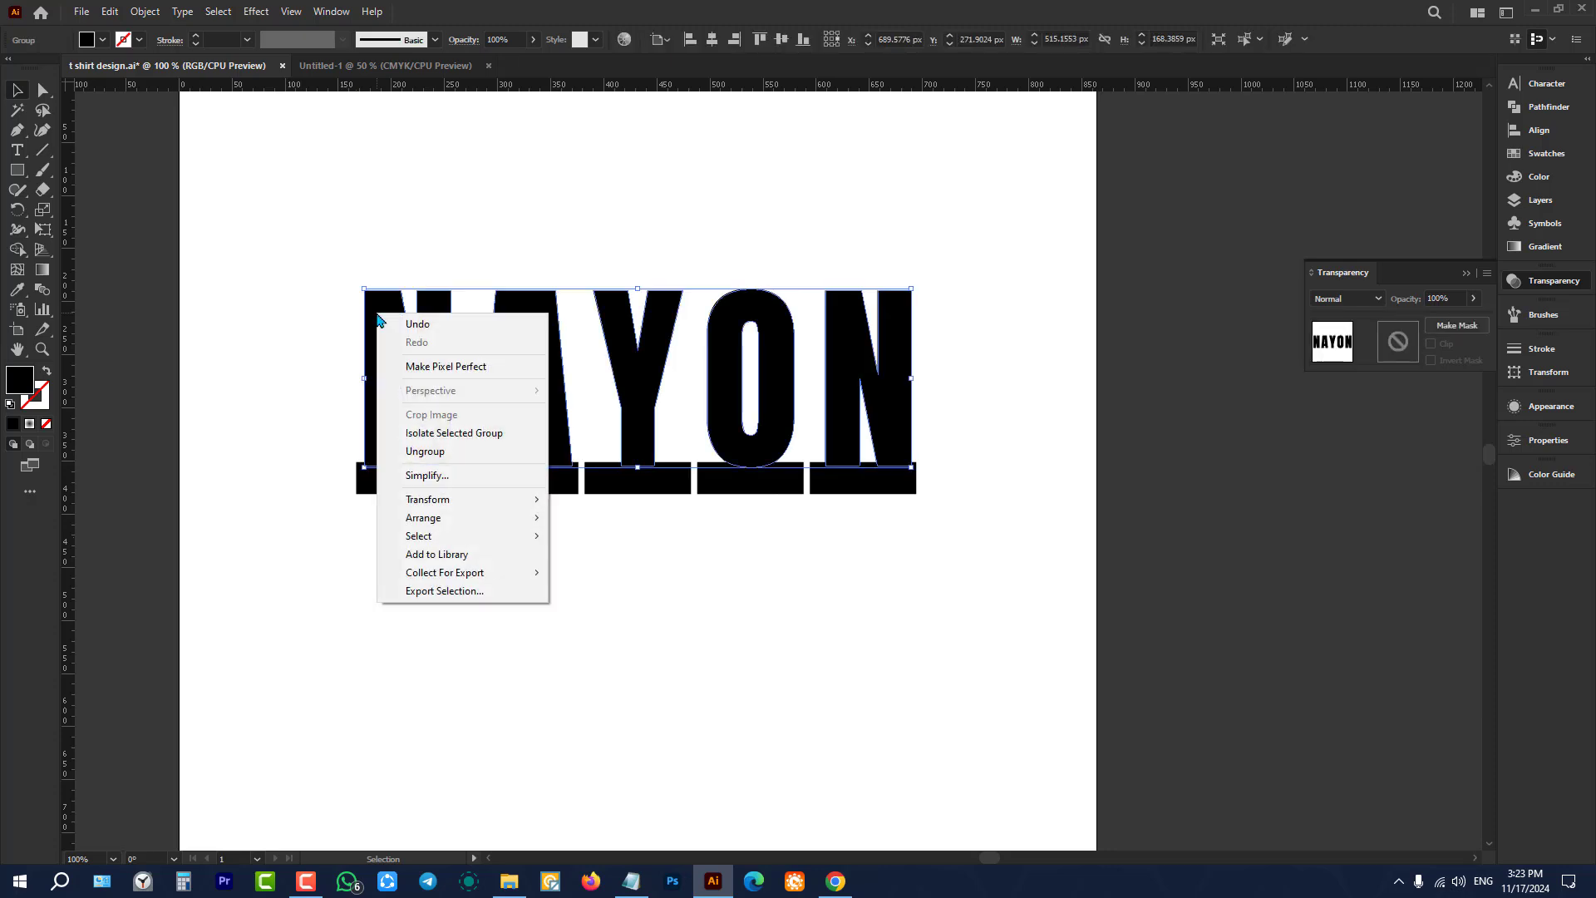
click(432, 452)
Step: Centre the first rectangle horizontally under the first letter, using the letter as the key object
click(310, 260)
drag(310, 260, 417, 481)
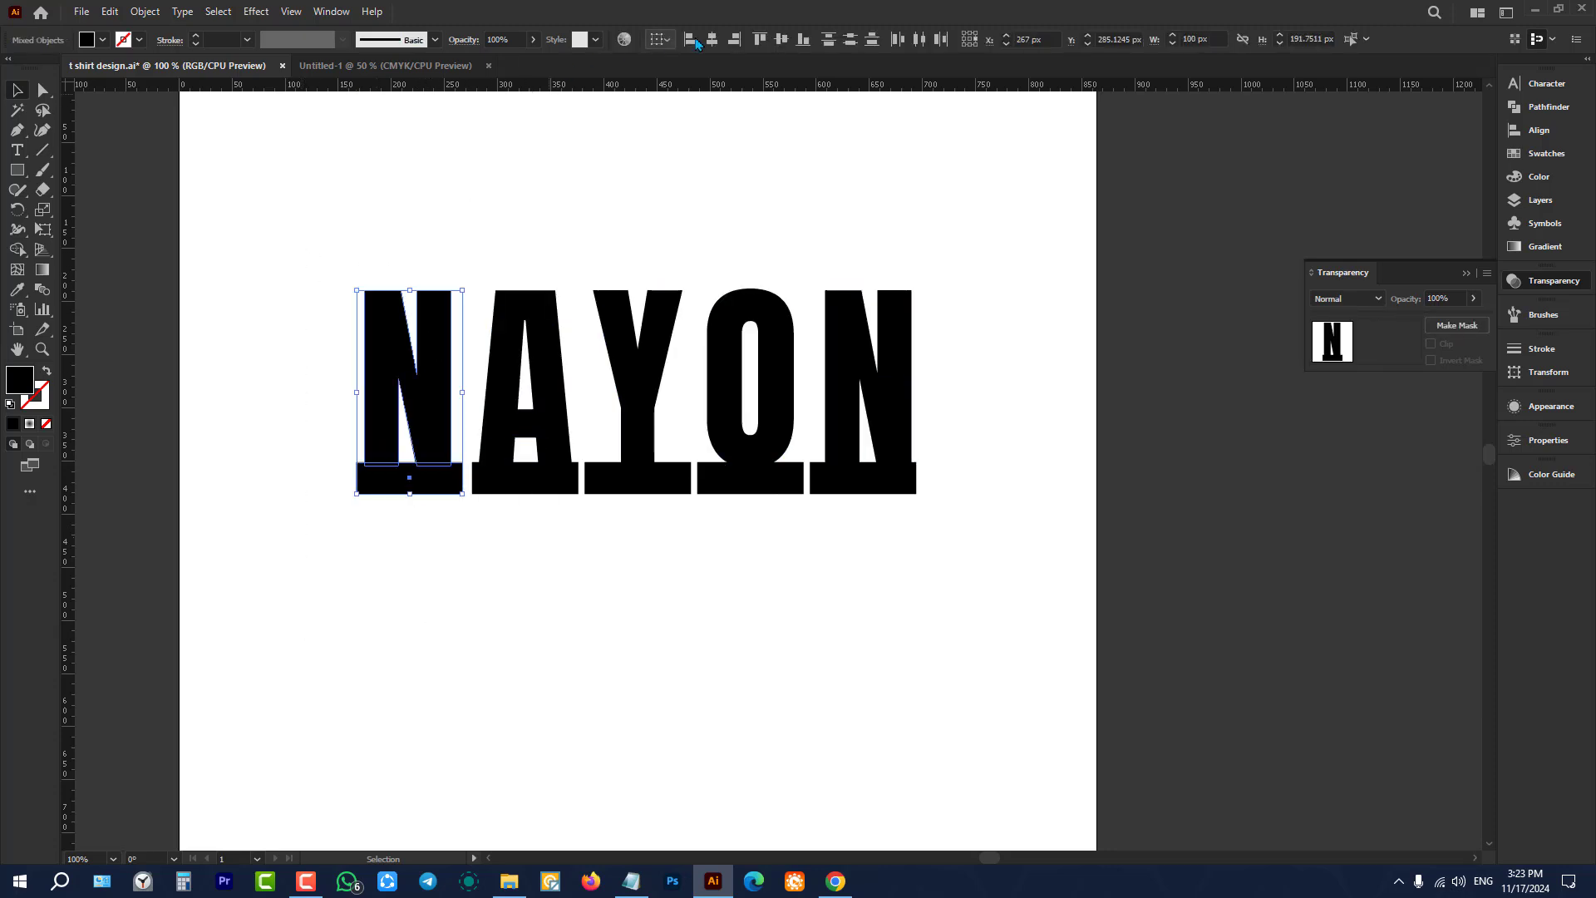
click(404, 349)
click(711, 39)
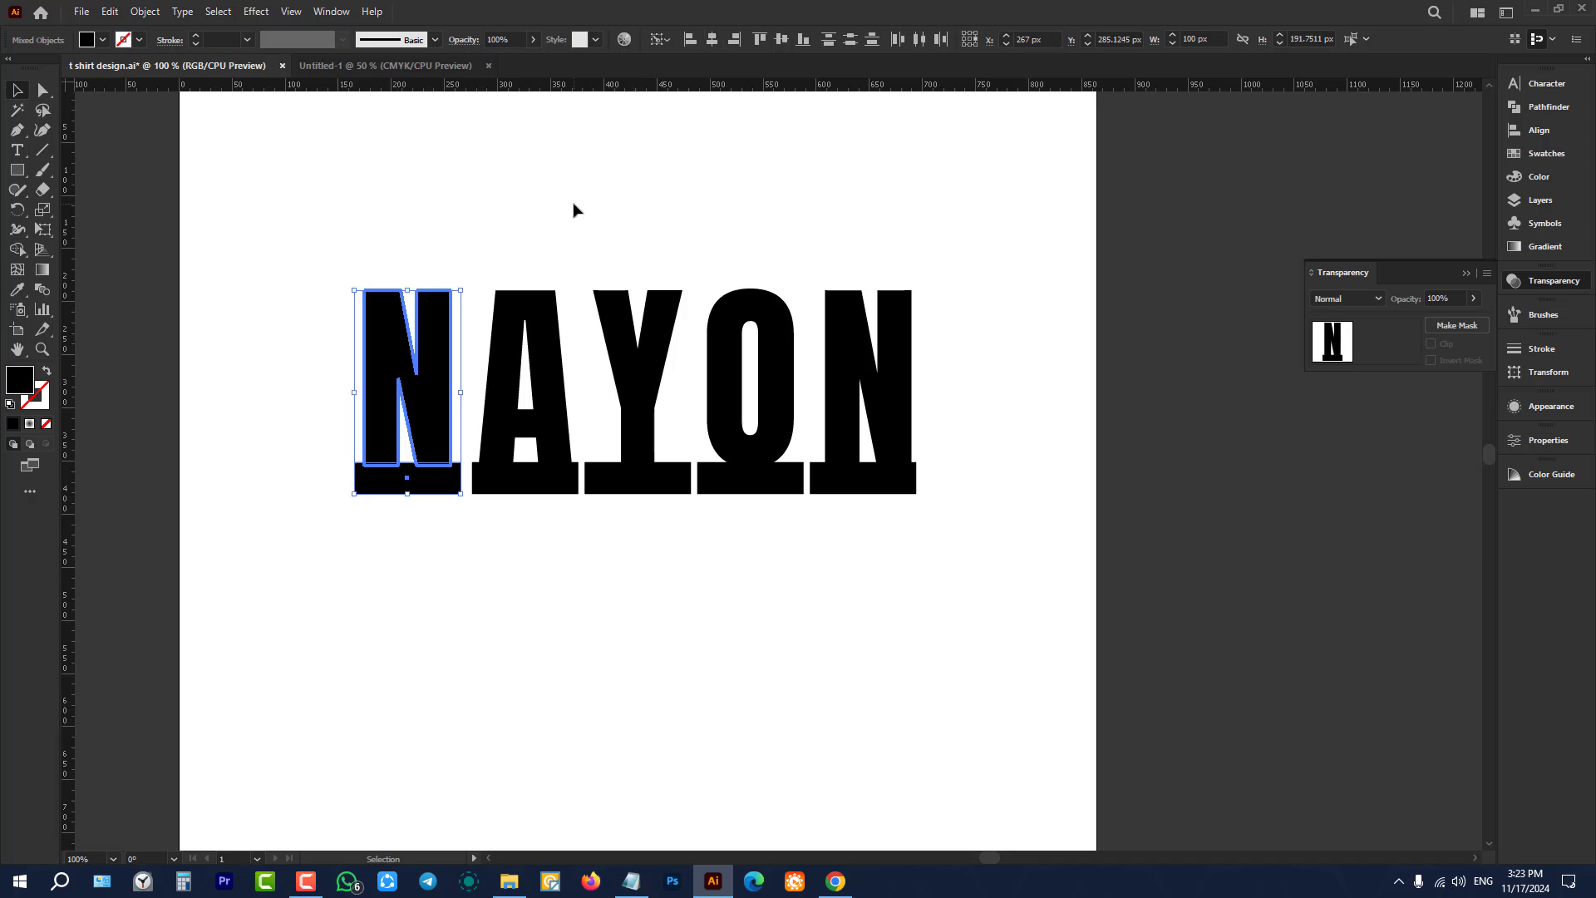
click(574, 210)
Step: Centre the second and third rectangles horizontally under their letters, using each letter as the key object
drag(530, 231, 520, 631)
click(564, 339)
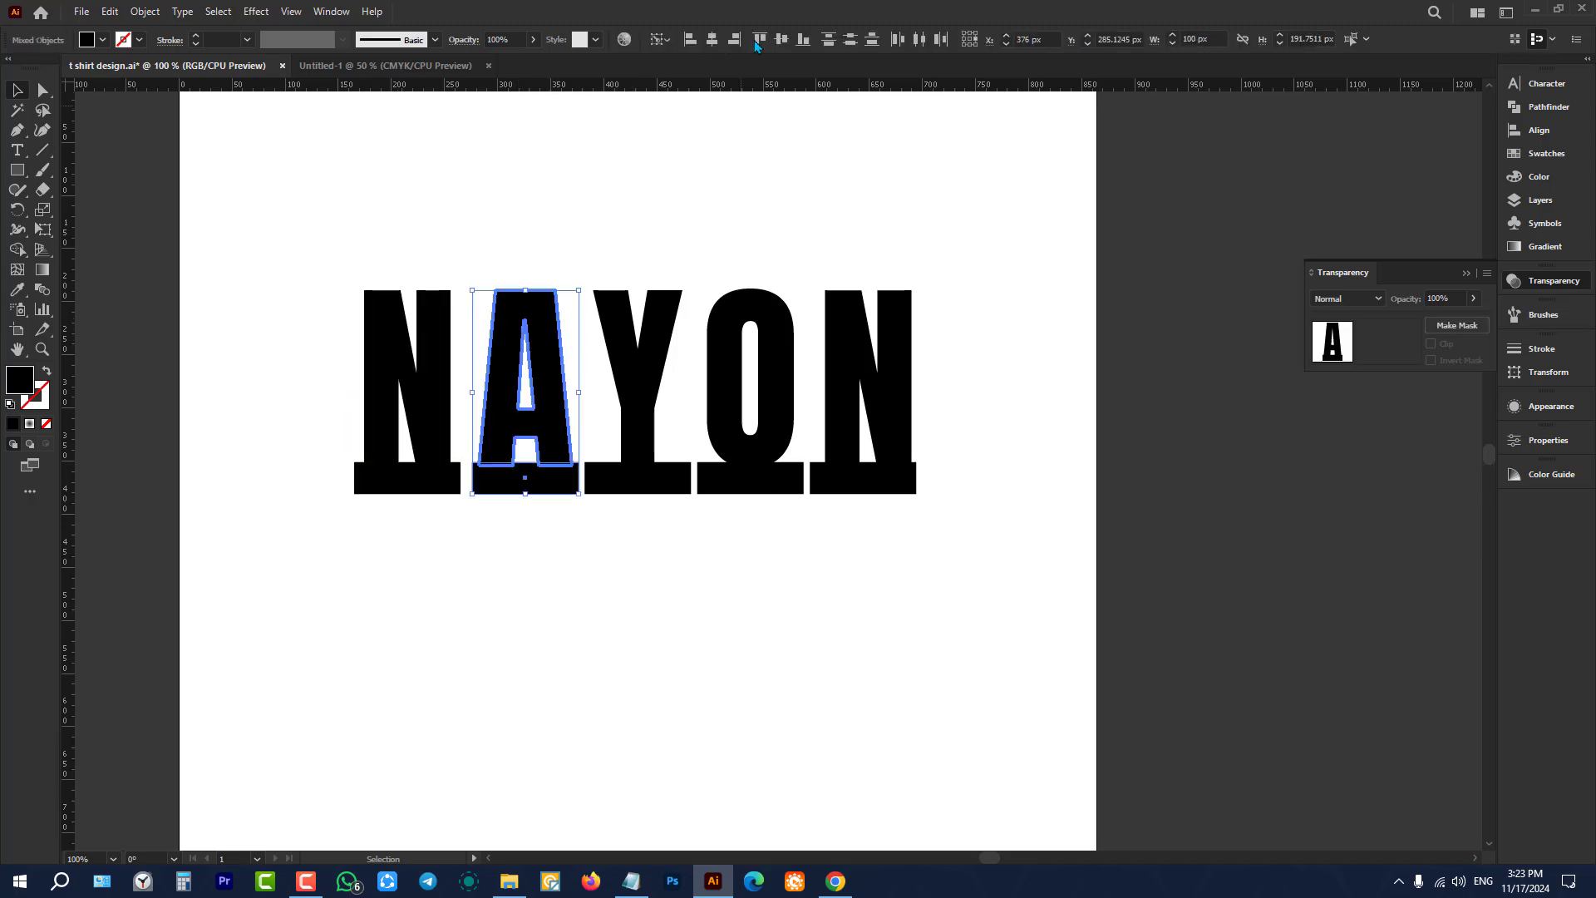
drag(645, 221, 646, 576)
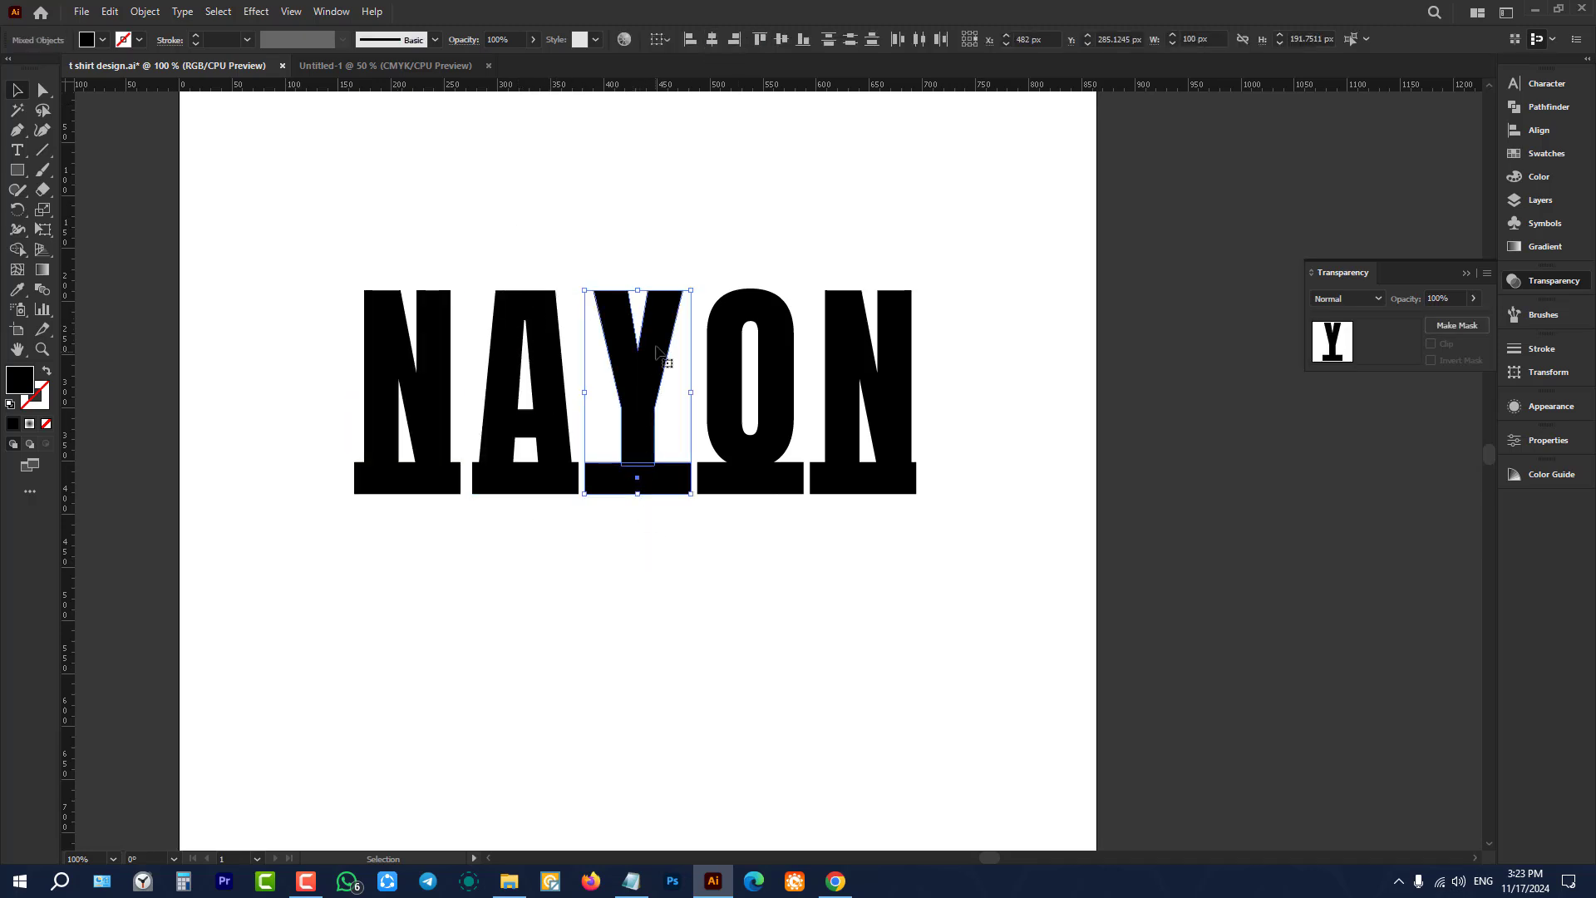
click(657, 351)
click(712, 39)
Step: Centre the fourth and fifth rectangles horizontally under their letters, using each letter as the key object
drag(732, 217, 774, 607)
click(779, 337)
click(711, 39)
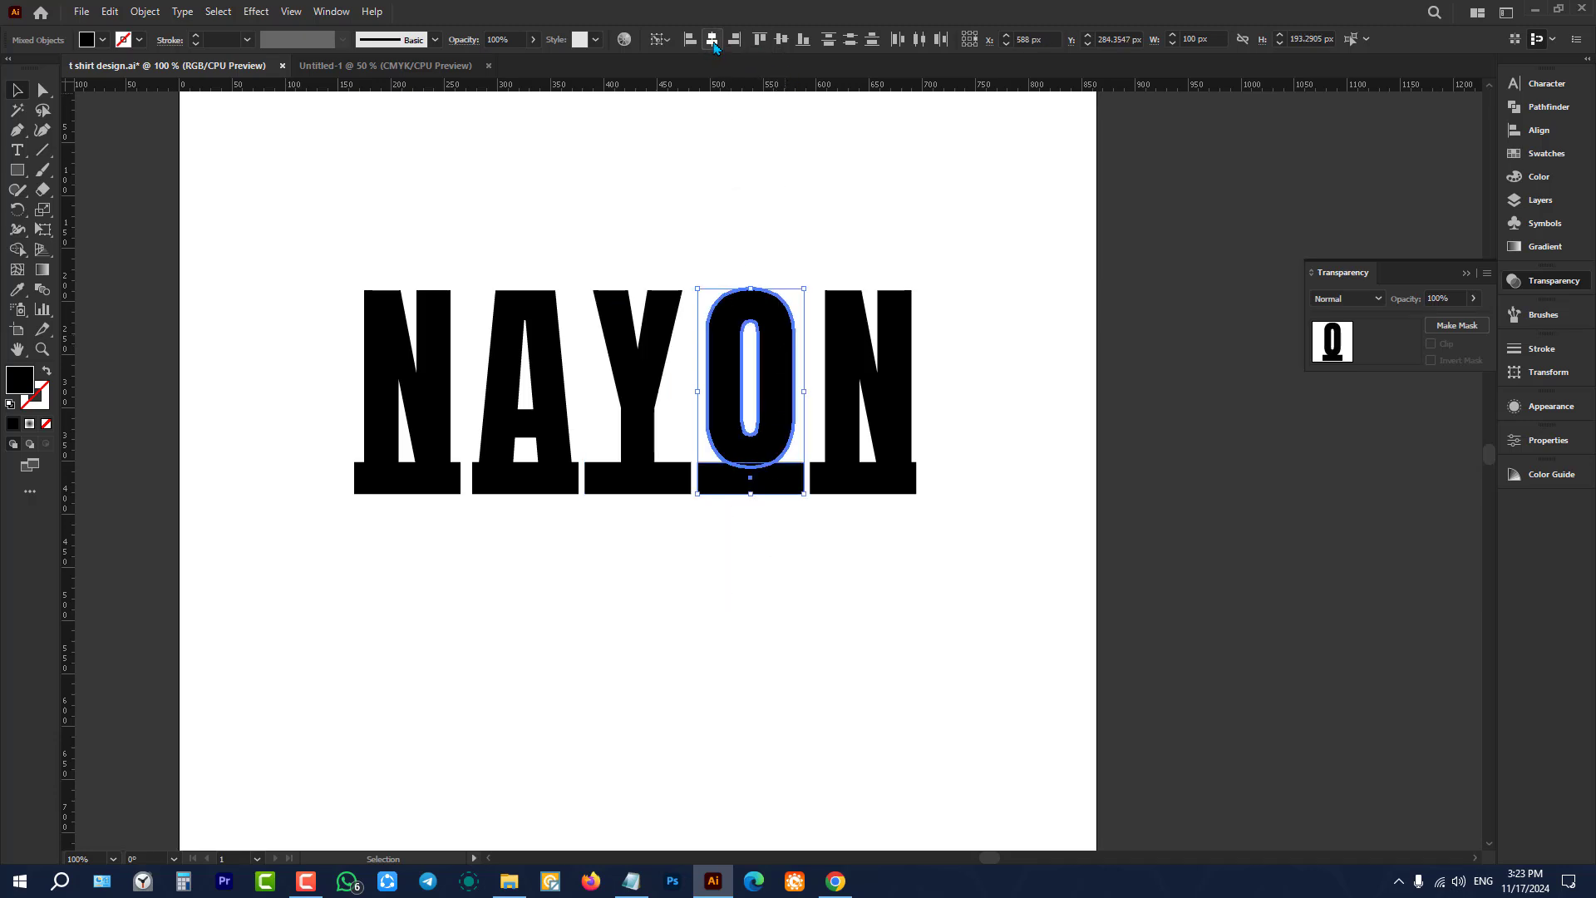
drag(873, 195, 955, 732)
click(902, 453)
click(711, 39)
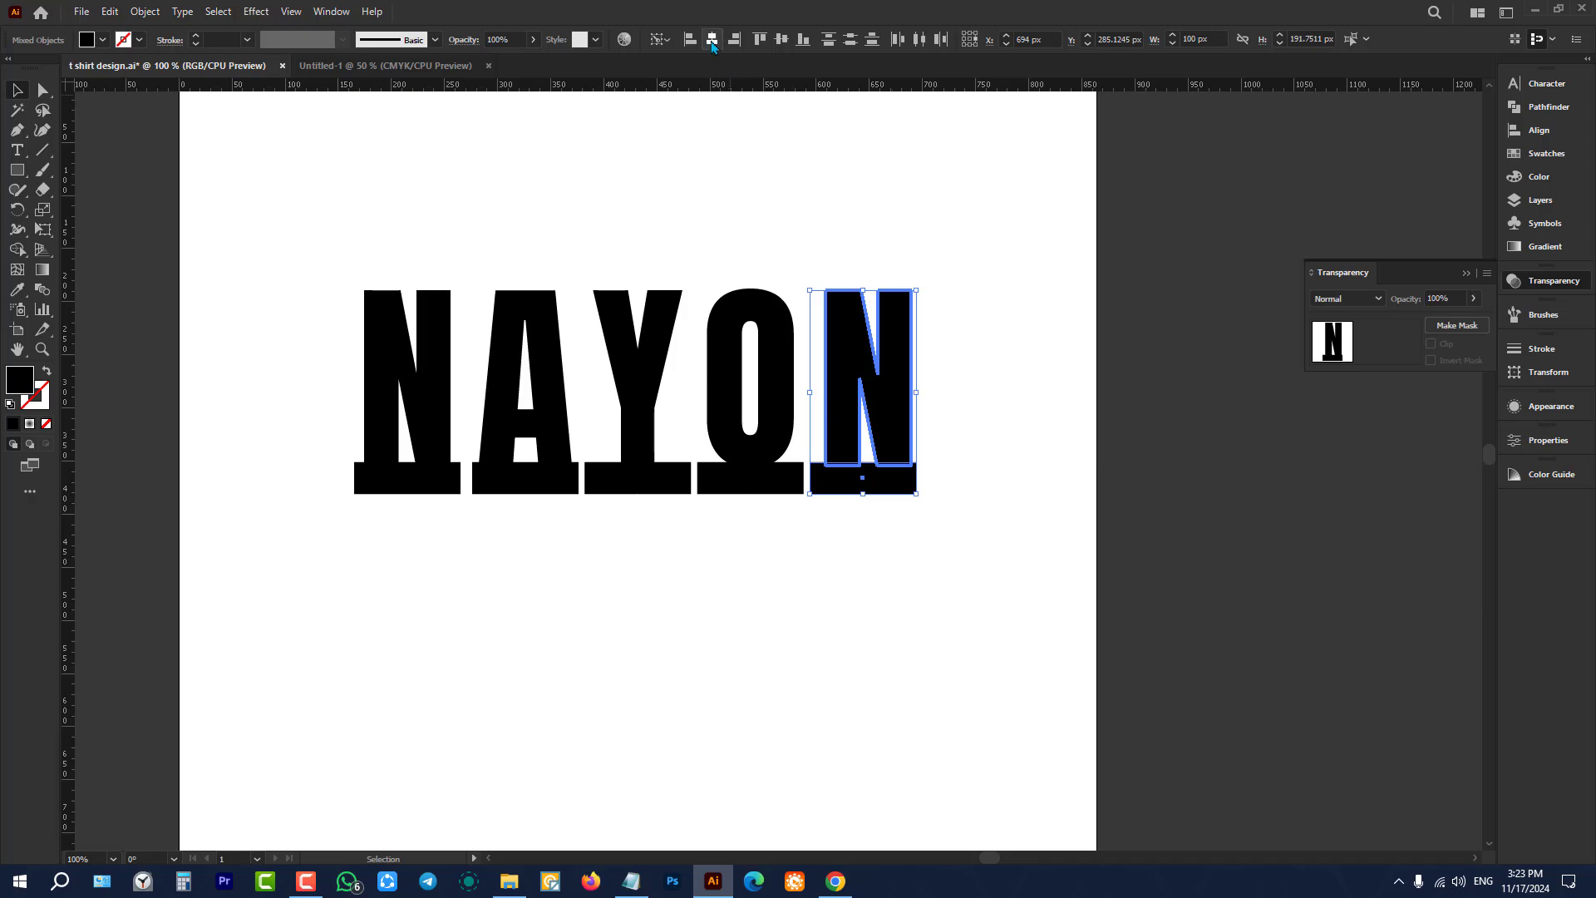
Step: Stretch all five rectangles under the letters downward to about 300 px tall, then collapse the transparency options
click(694, 132)
key(ctrl+minus)
key(ctrl+minus)
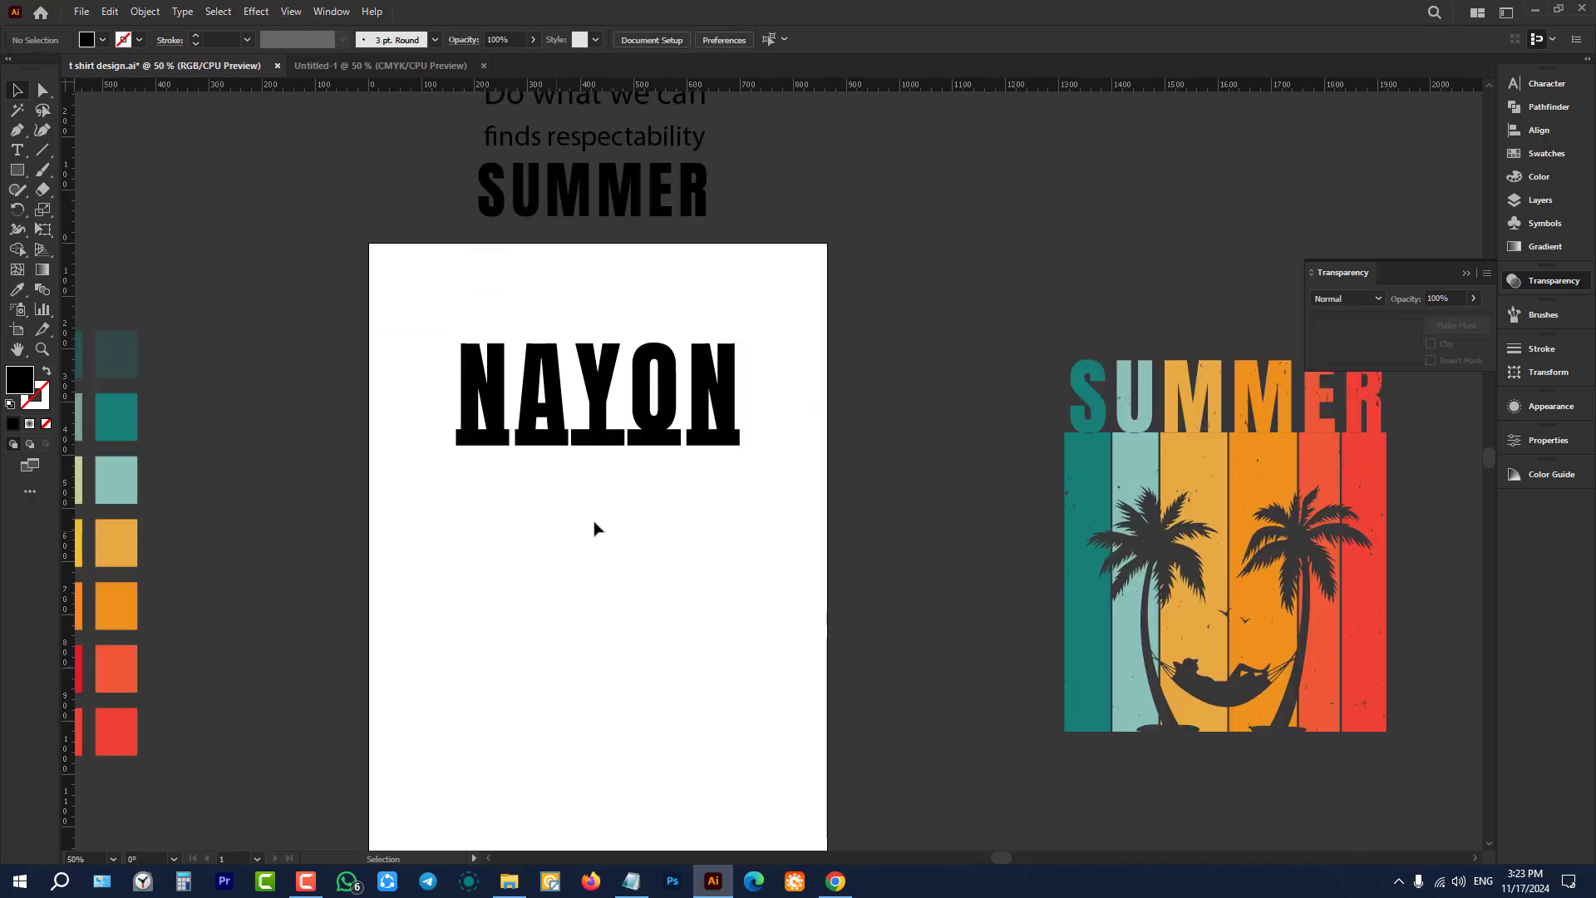
key(ctrl+plus)
key(ctrl+plus)
drag(883, 595, 389, 494)
drag(663, 498, 652, 781)
scroll(748, 755, down, 2)
click(748, 754)
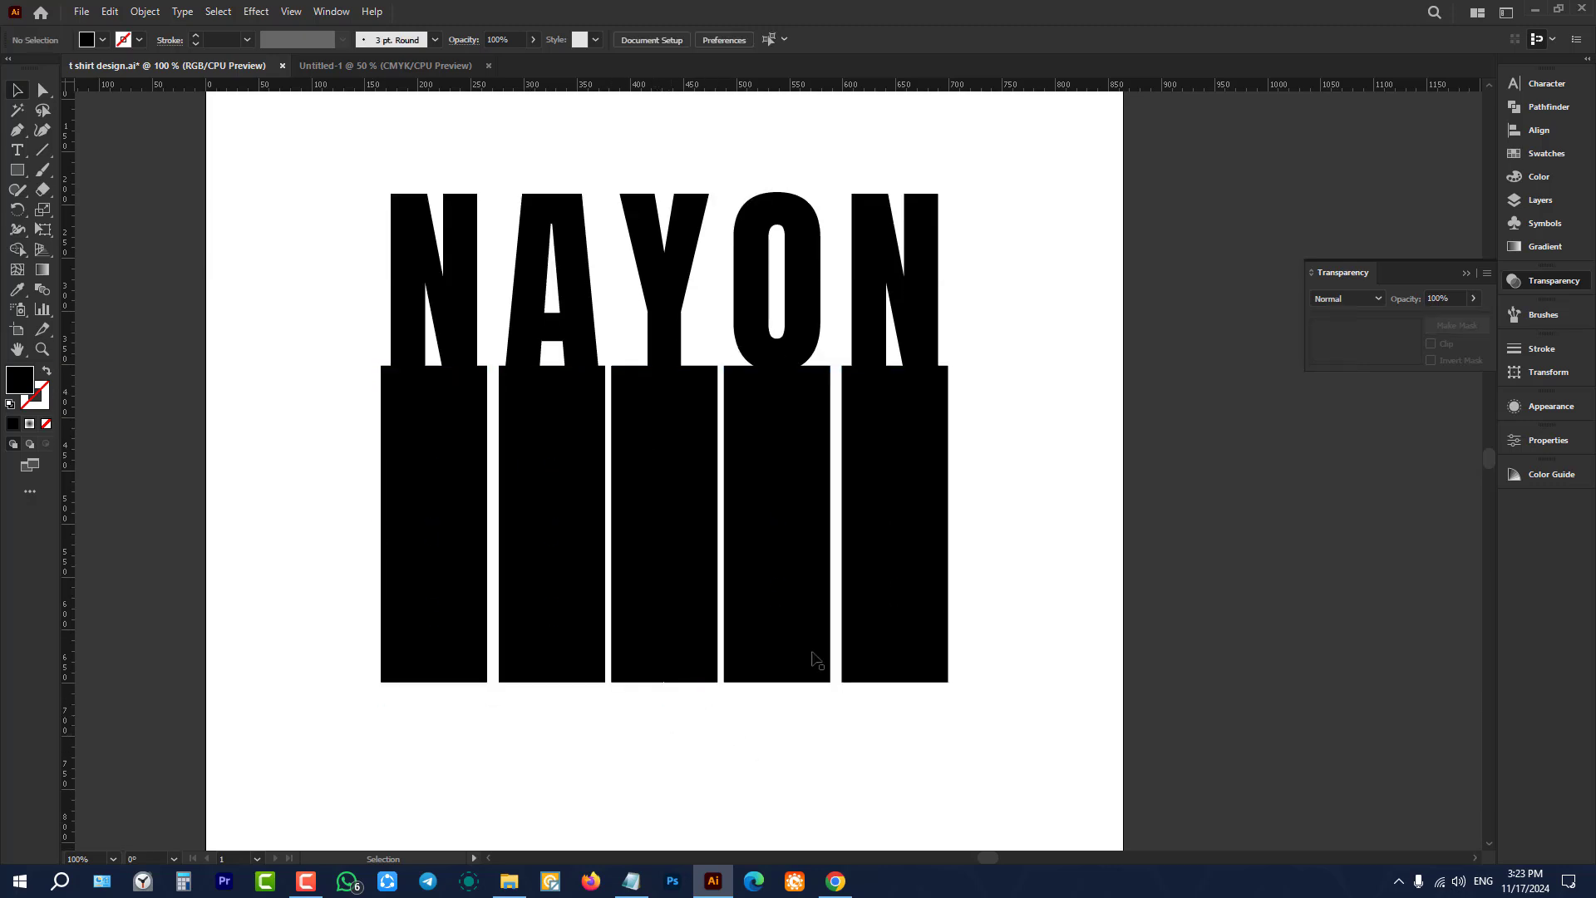
click(1461, 276)
Step: Look over the artboard with the striped name, the SUMMER reference design, and the surrounding colour swatches and silhouettes
scroll(969, 415, up, 1)
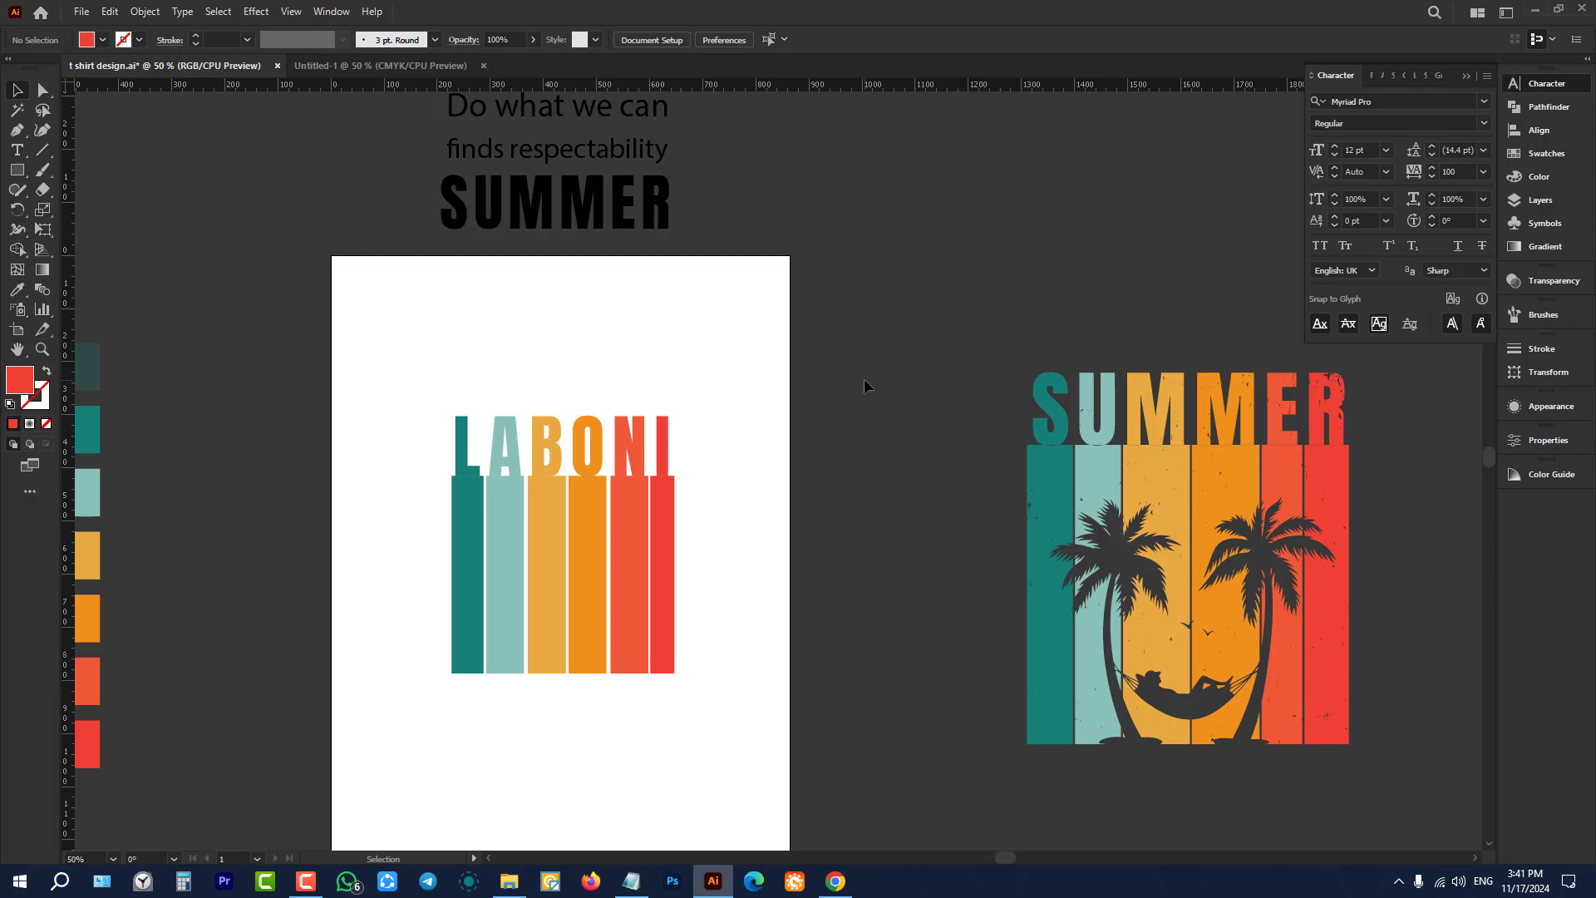
scroll(911, 424, down, 3)
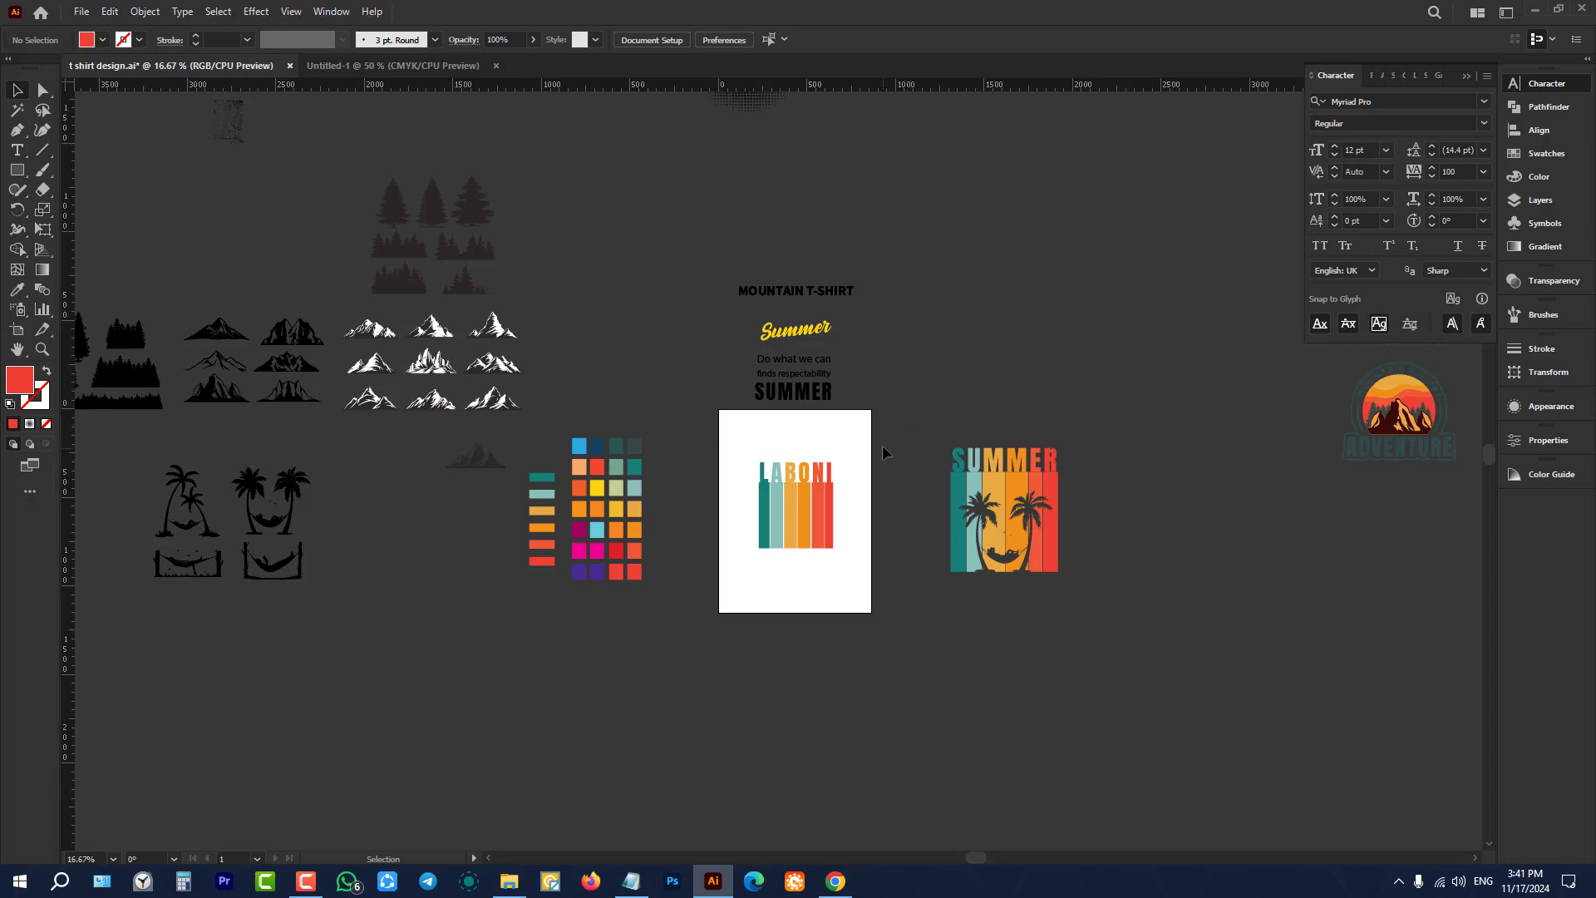
scroll(881, 446, up, 2)
scroll(873, 439, down, 2)
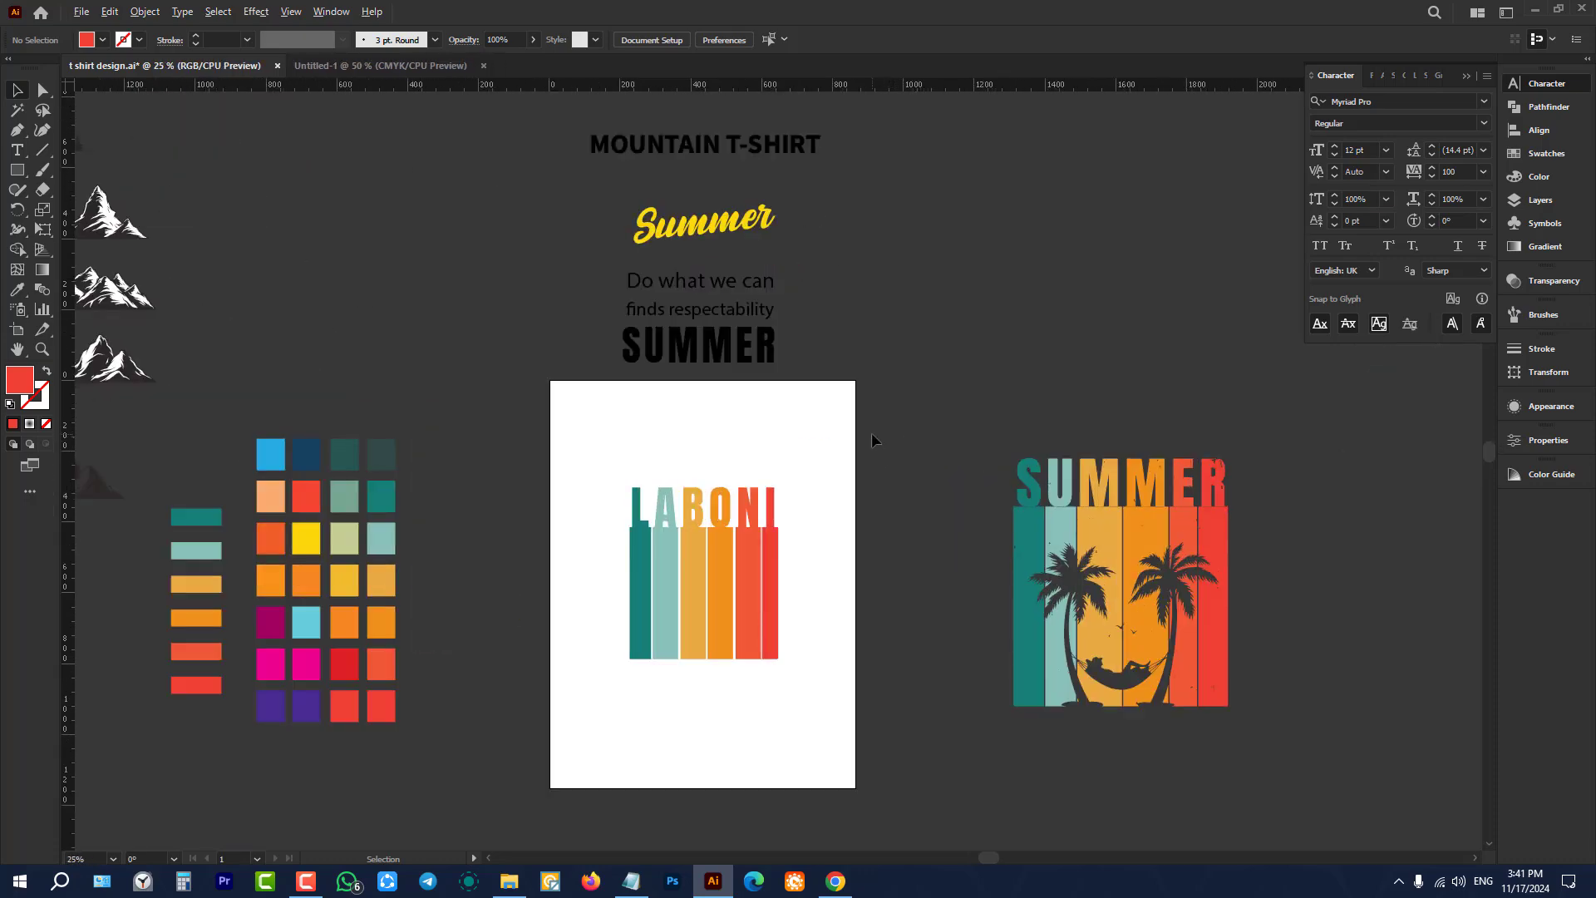
scroll(871, 434, down, 2)
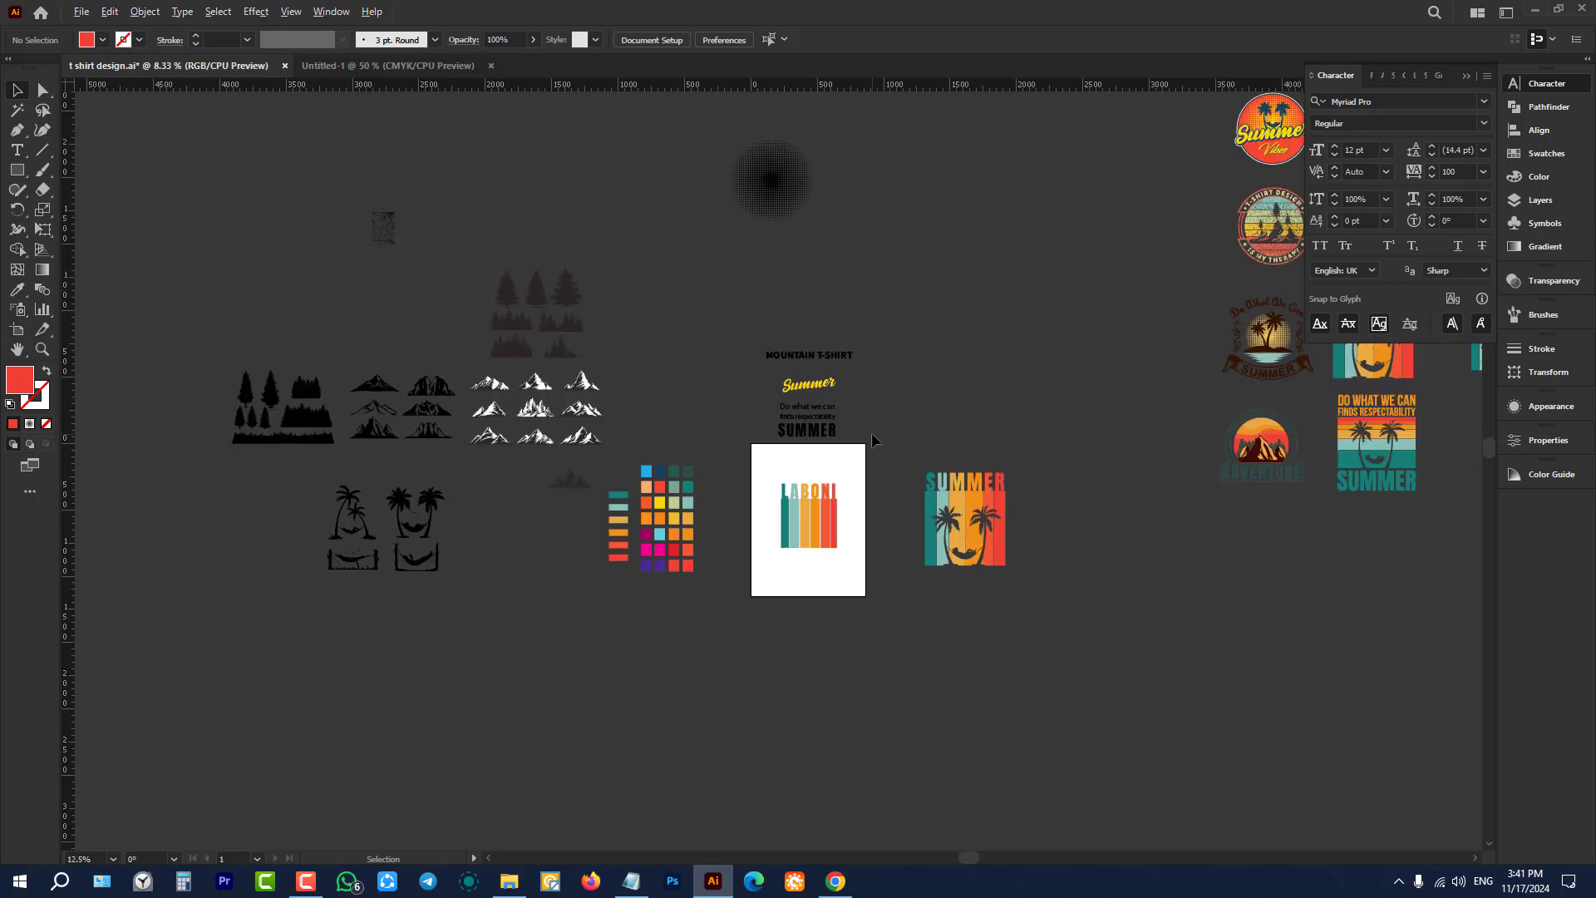
scroll(820, 495, up, 1)
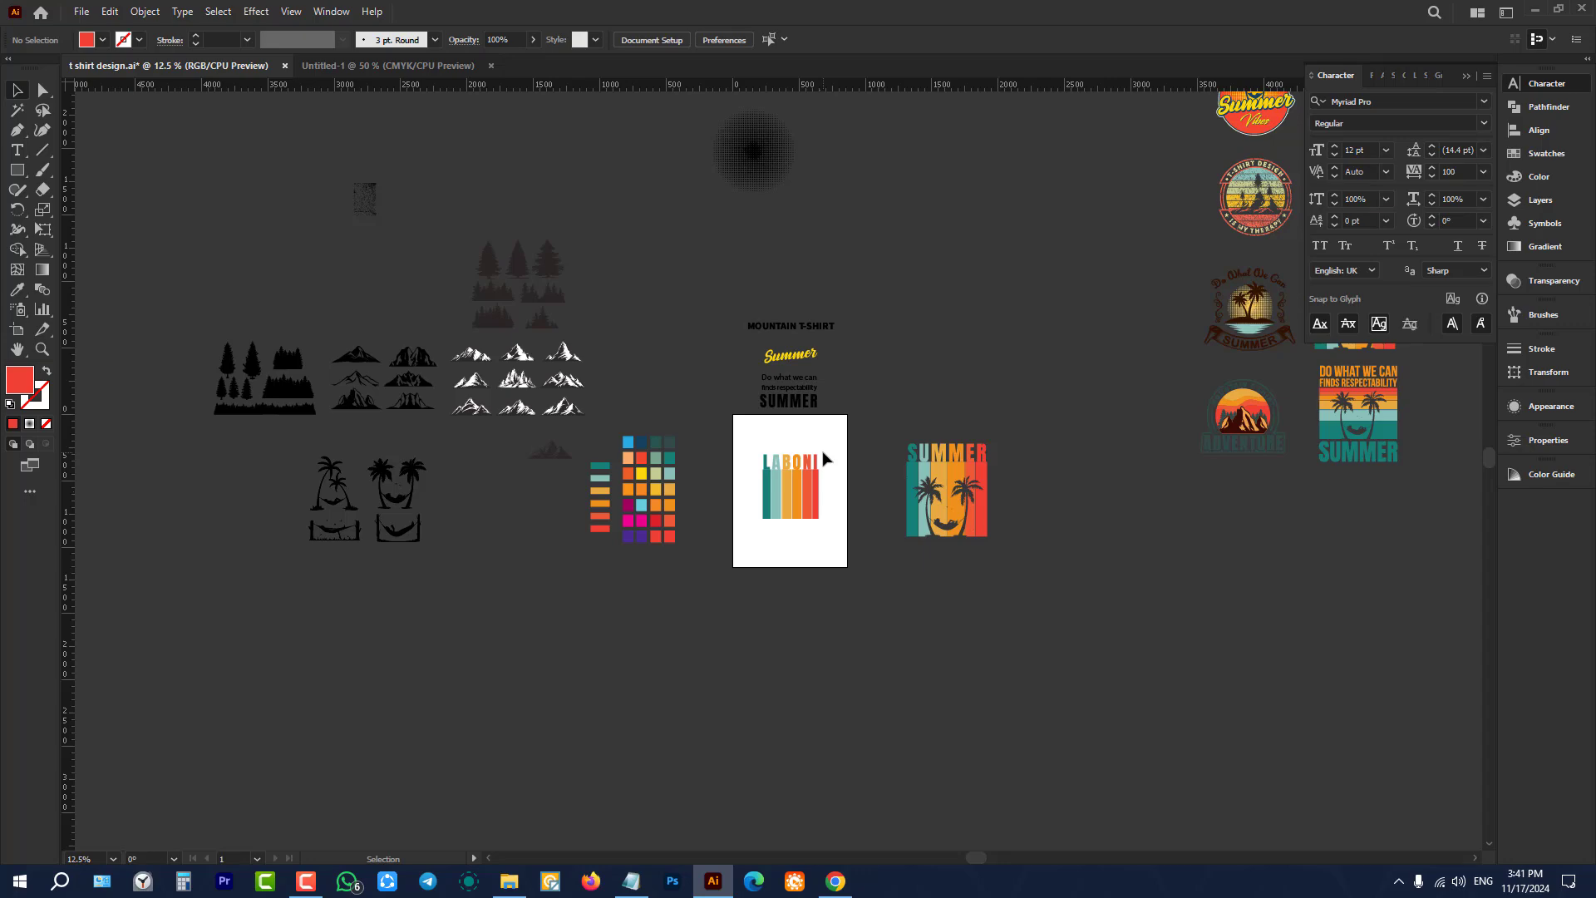
scroll(781, 457, down, 3)
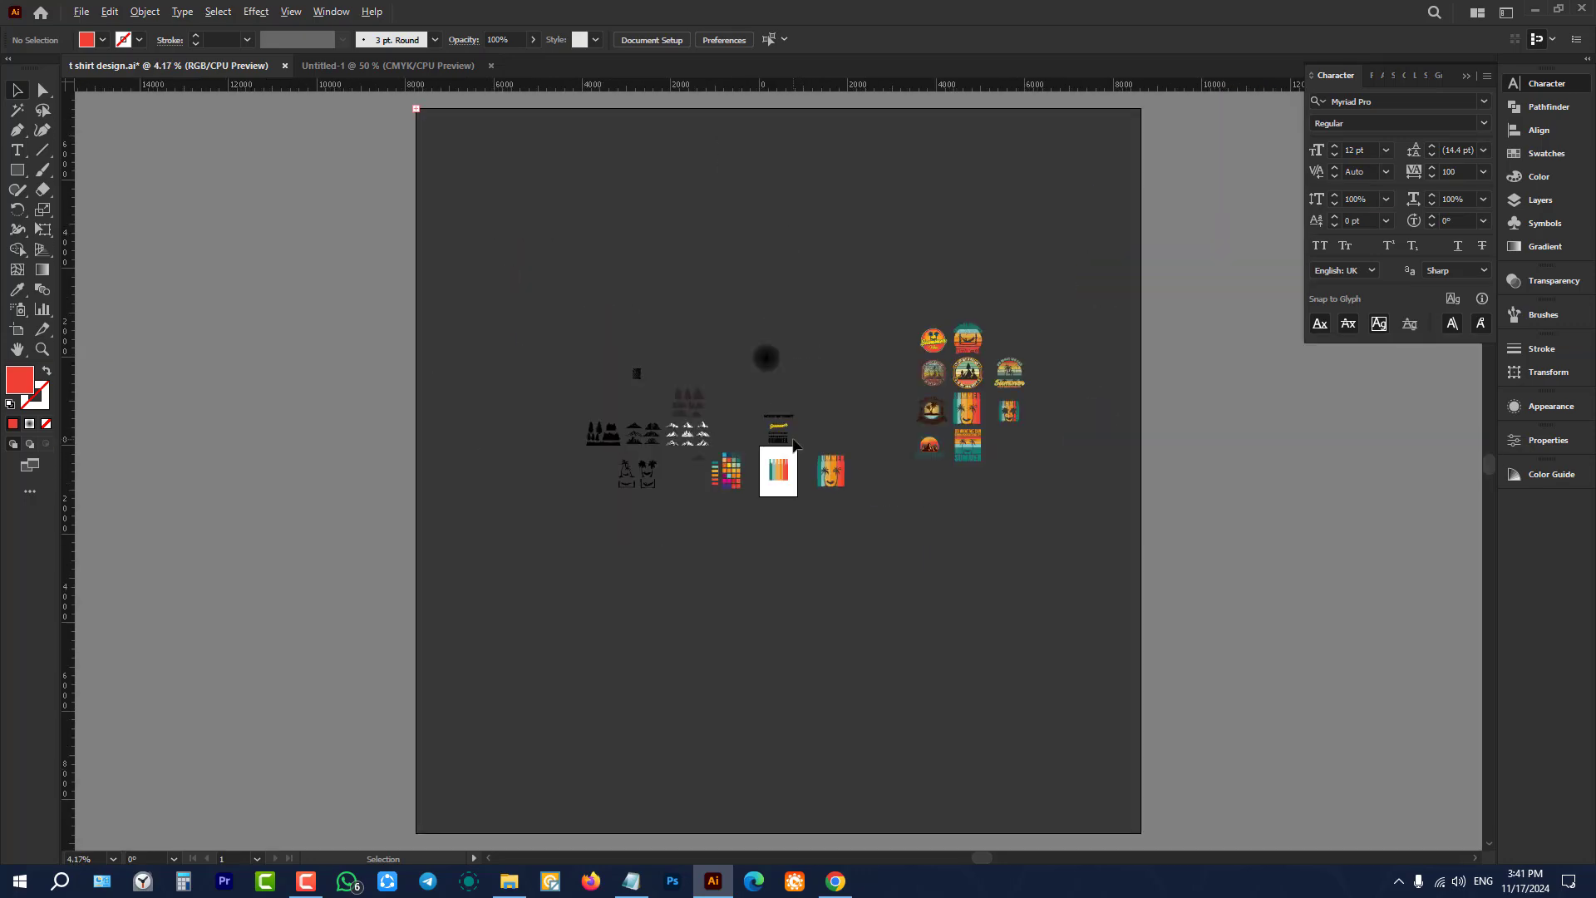
scroll(790, 442, up, 5)
scroll(766, 546, down, 2)
scroll(438, 620, up, 2)
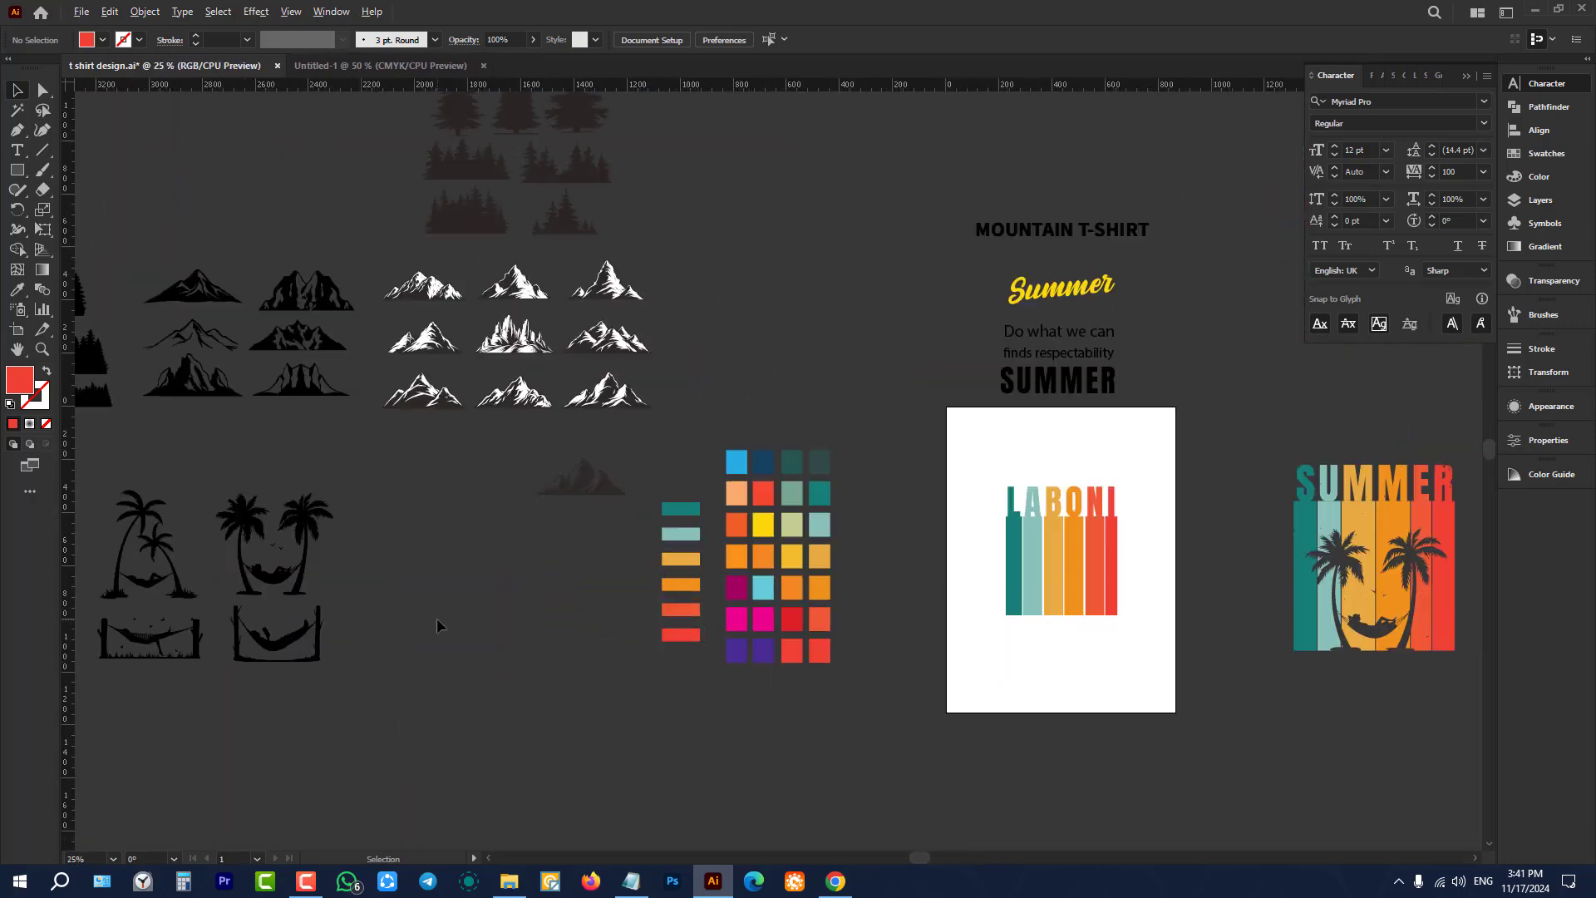
scroll(606, 502, up, 1)
scroll(612, 499, down, 1)
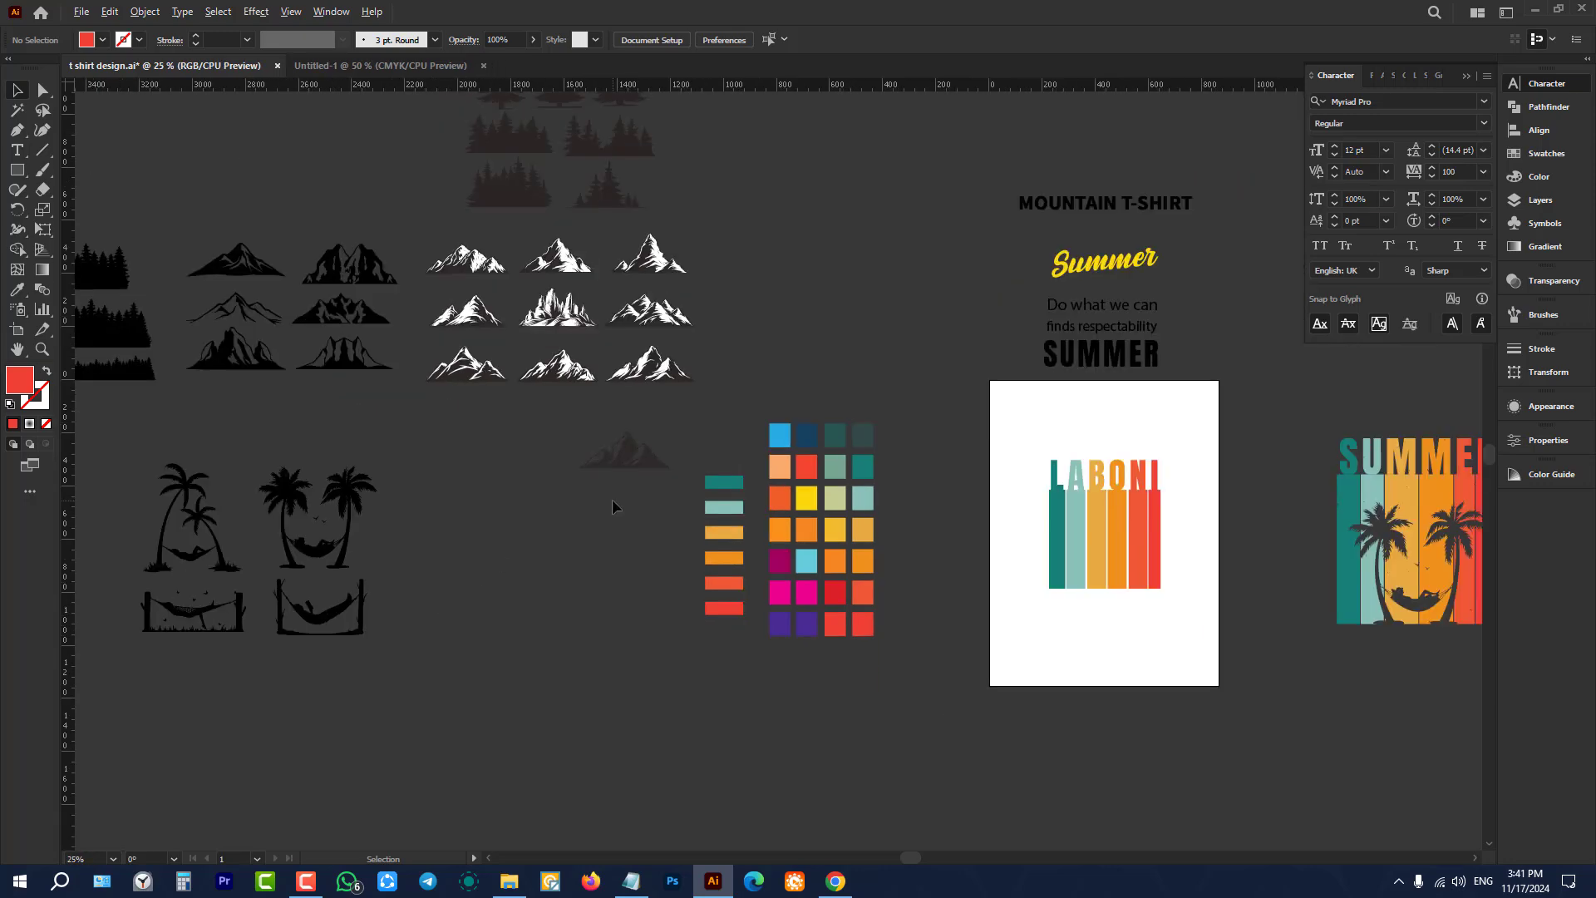
Step: Duplicate the twin-palm hammock silhouette and place the copy under the striped name, overlapping the artboard's lower edge
click(364, 512)
click(420, 485)
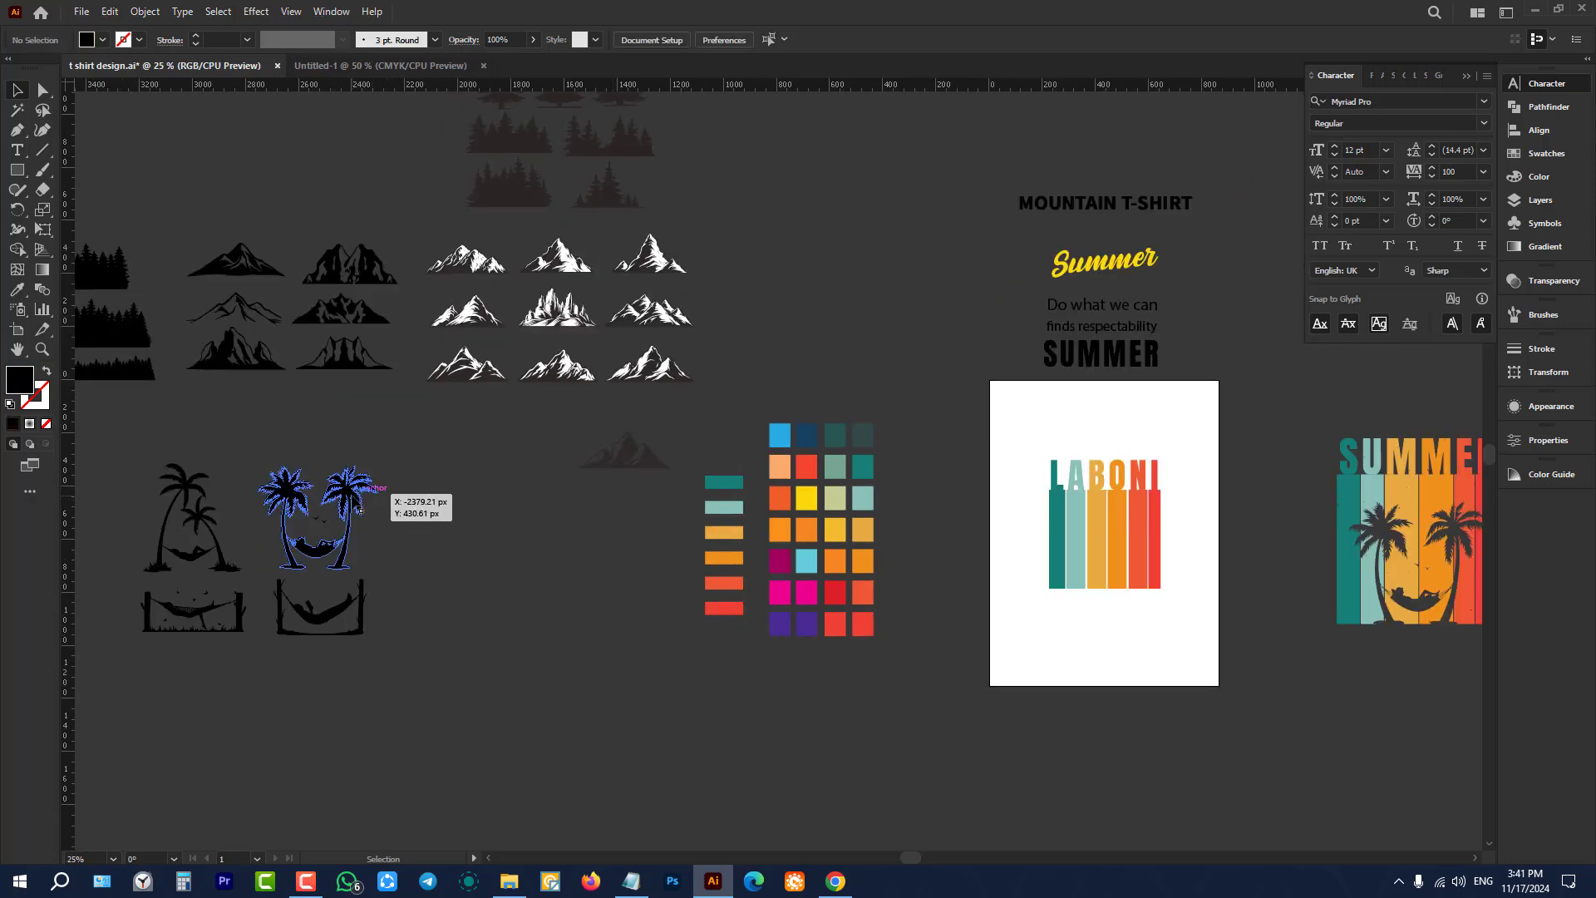
drag(355, 507, 1057, 733)
scroll(572, 549, down, 2)
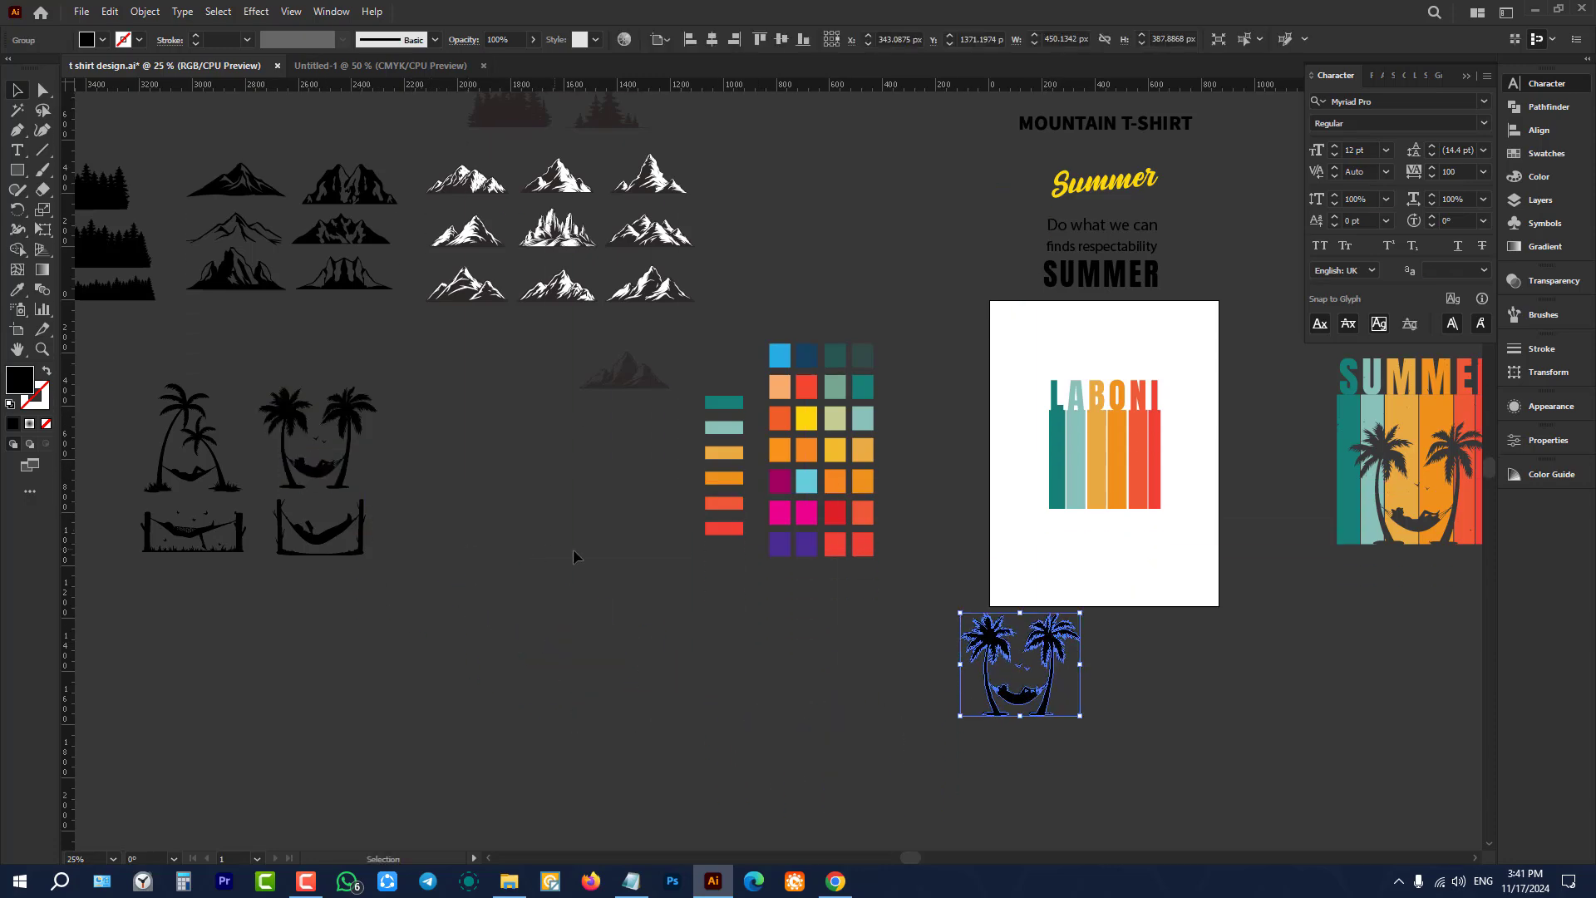
alt+scroll(572, 552, down, 1)
alt+scroll(1070, 531, up, 3)
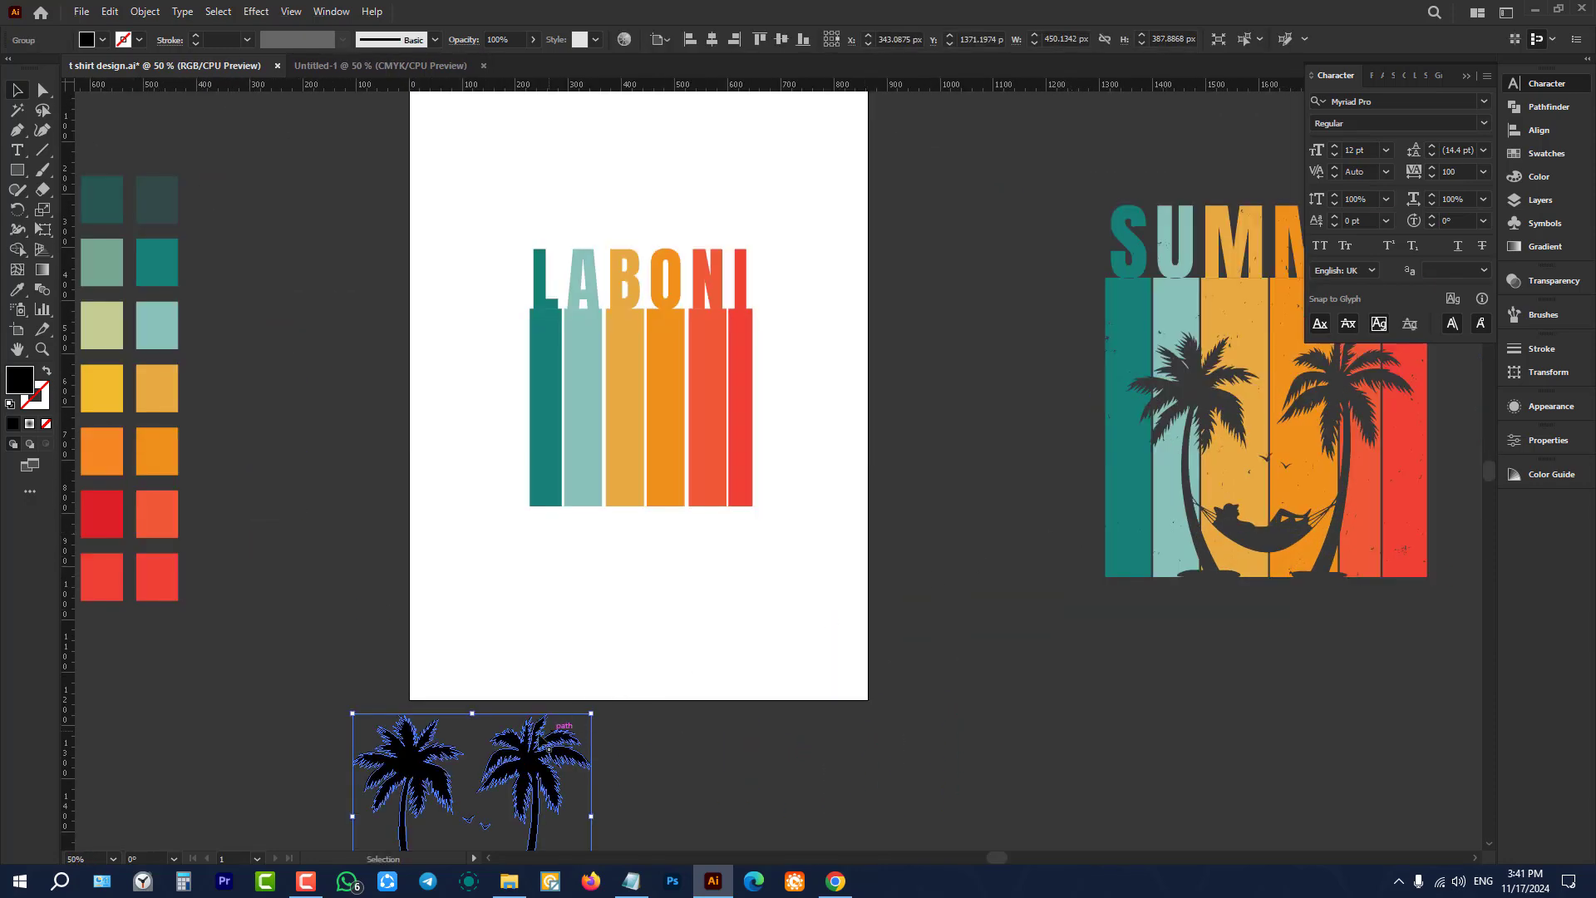
drag(549, 707, 728, 653)
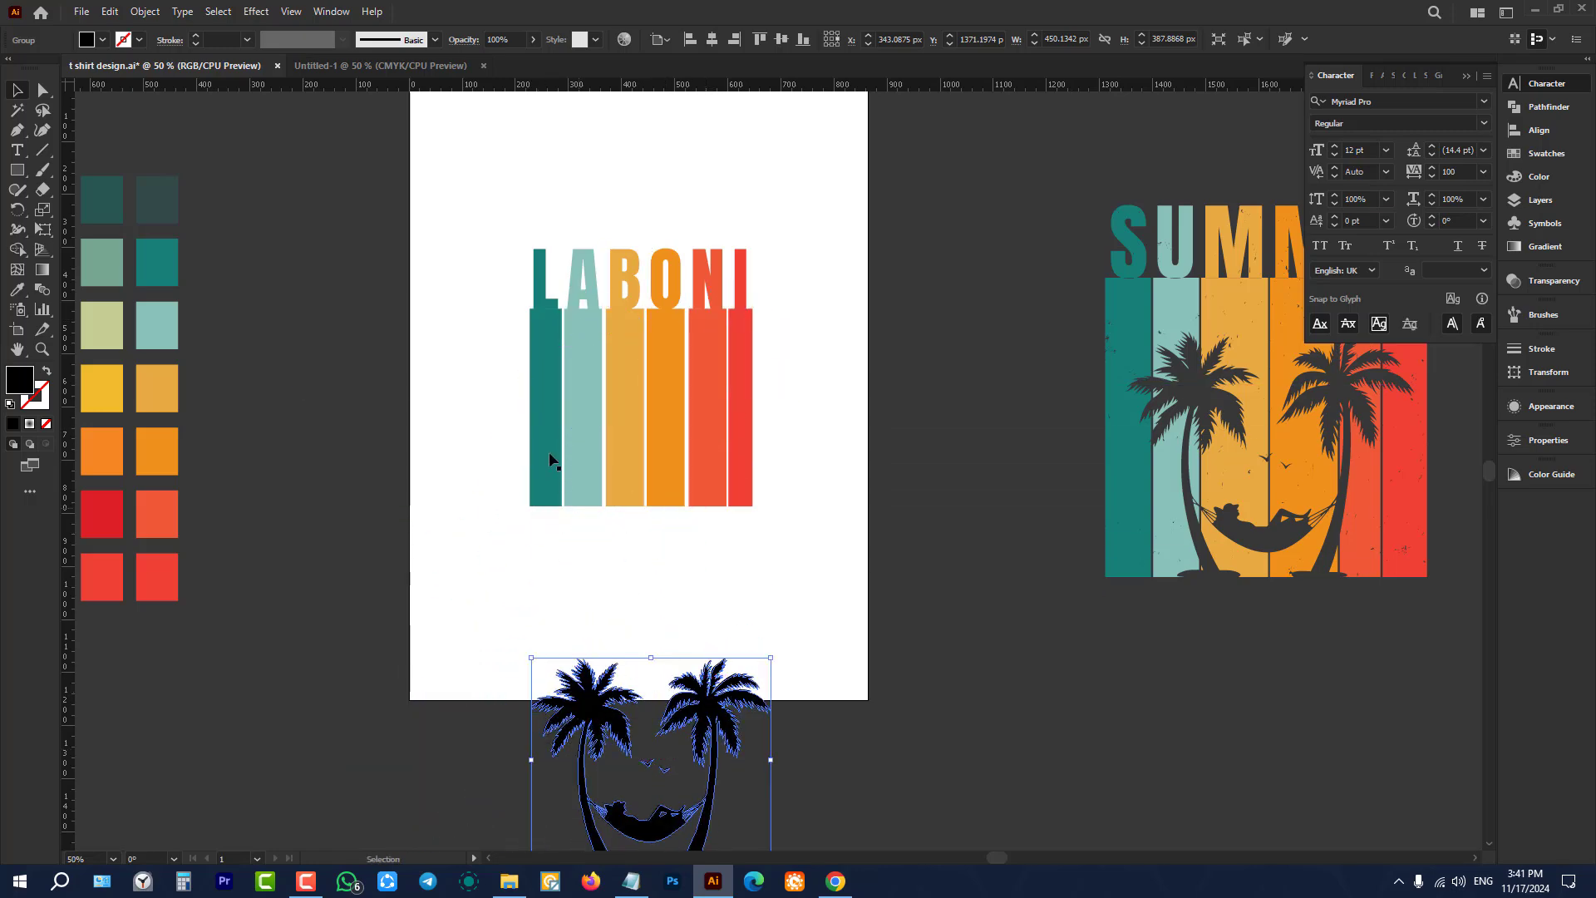
Step: Group the coloured letters and stripes and centre the group horizontally and vertically on the artboard
drag(456, 192, 863, 580)
alt+scroll(727, 350, up, 1)
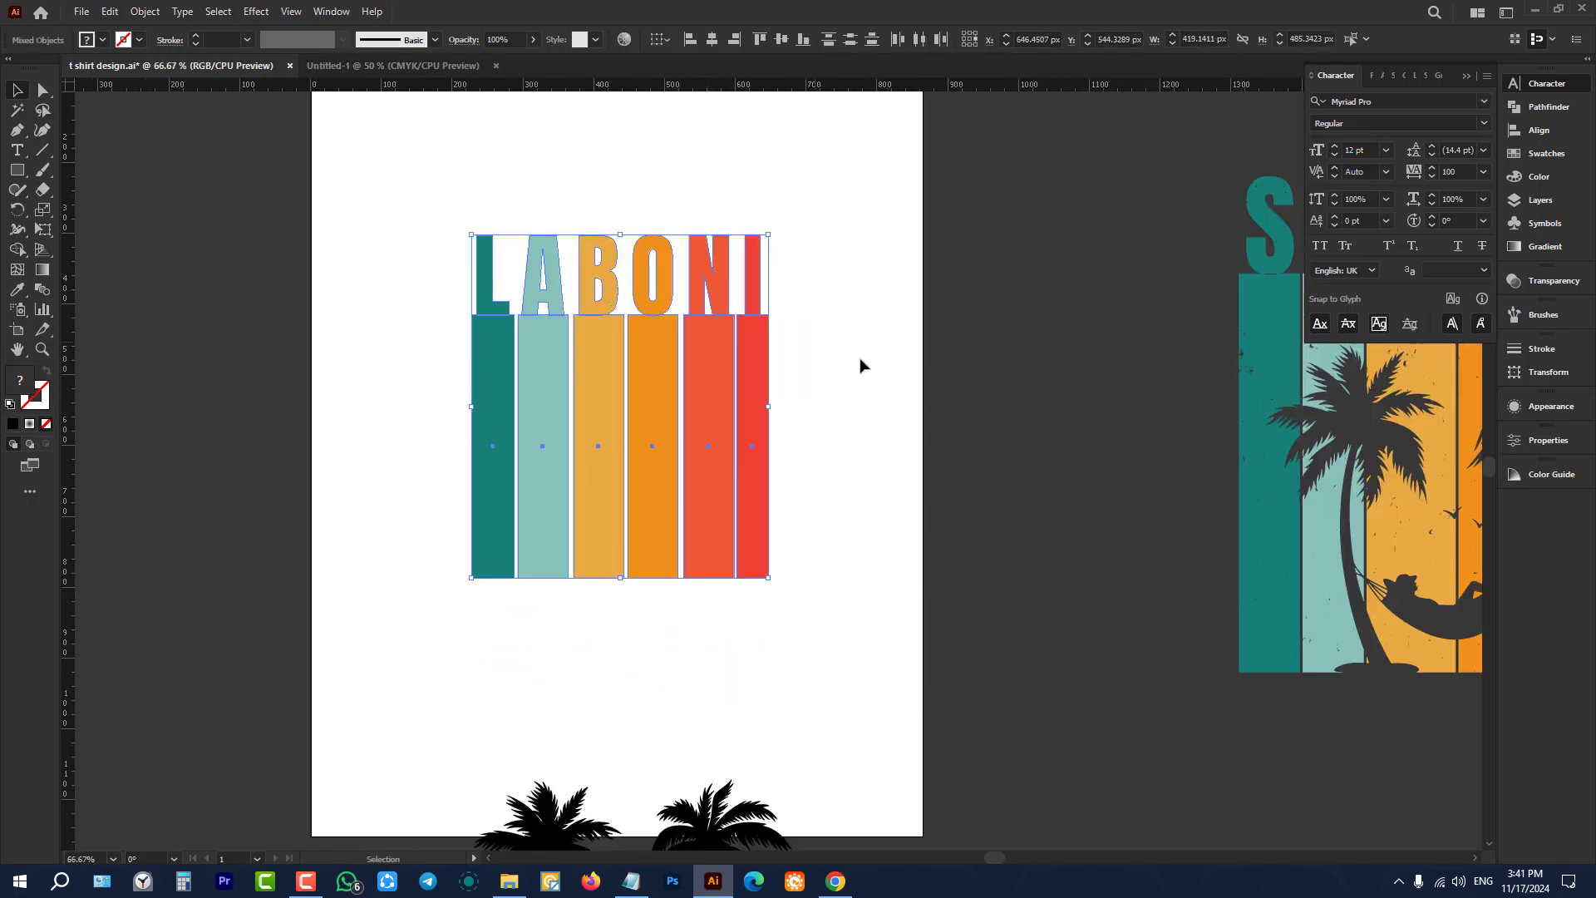
key(ctrl+g)
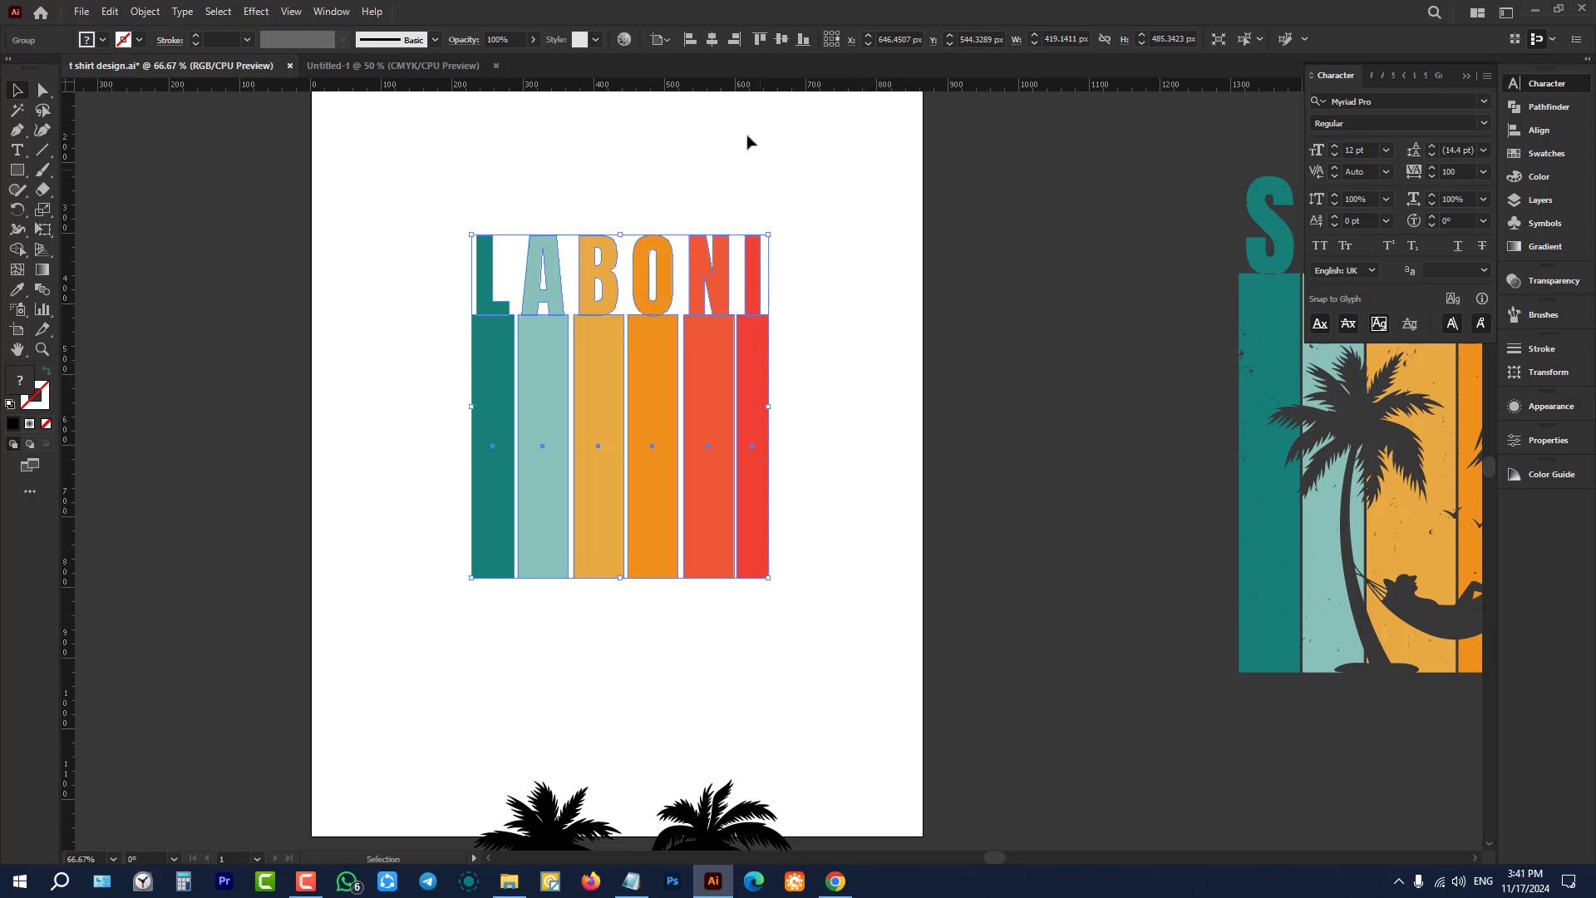
click(719, 44)
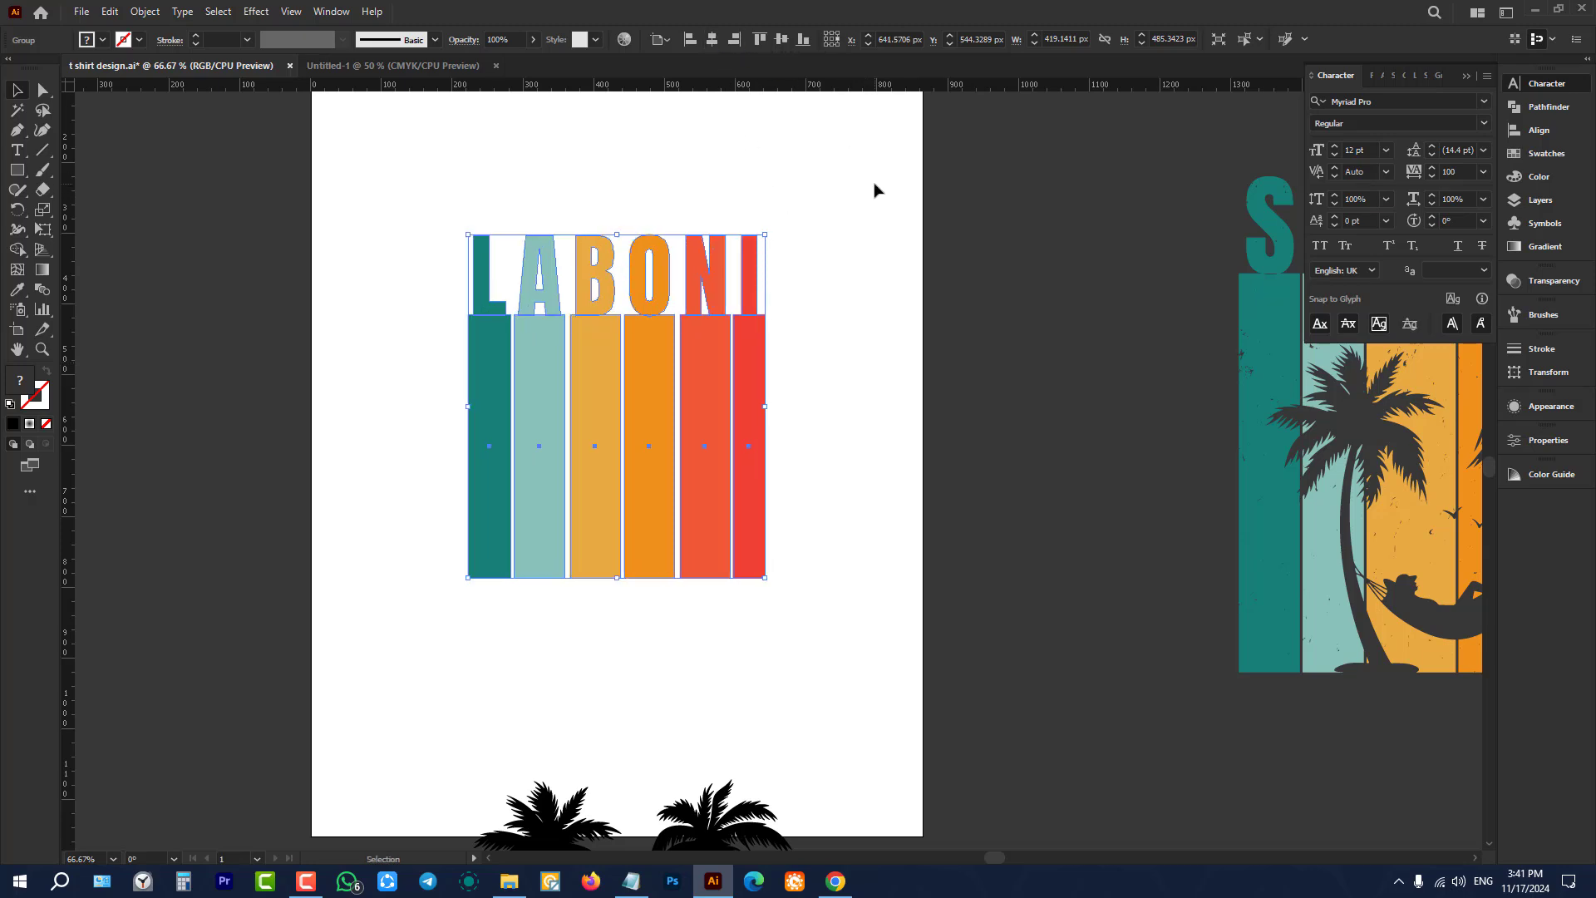
click(781, 39)
click(873, 254)
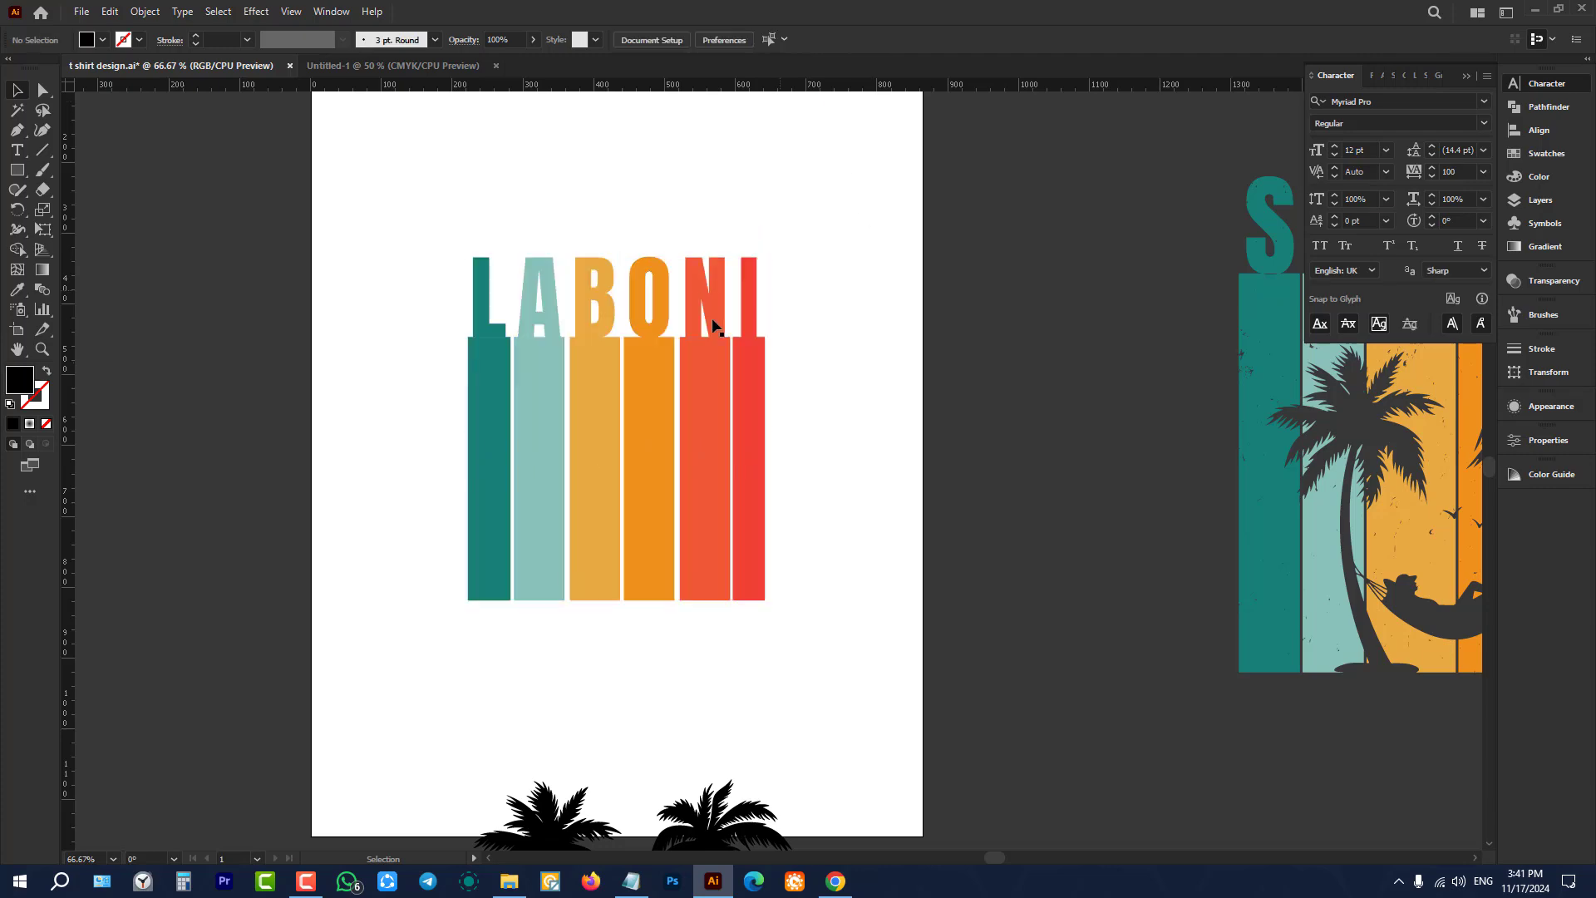
click(712, 324)
click(897, 346)
Step: Ungroup the original twin-palm hammock silhouette in the silhouette collection
scroll(897, 346, down, 4)
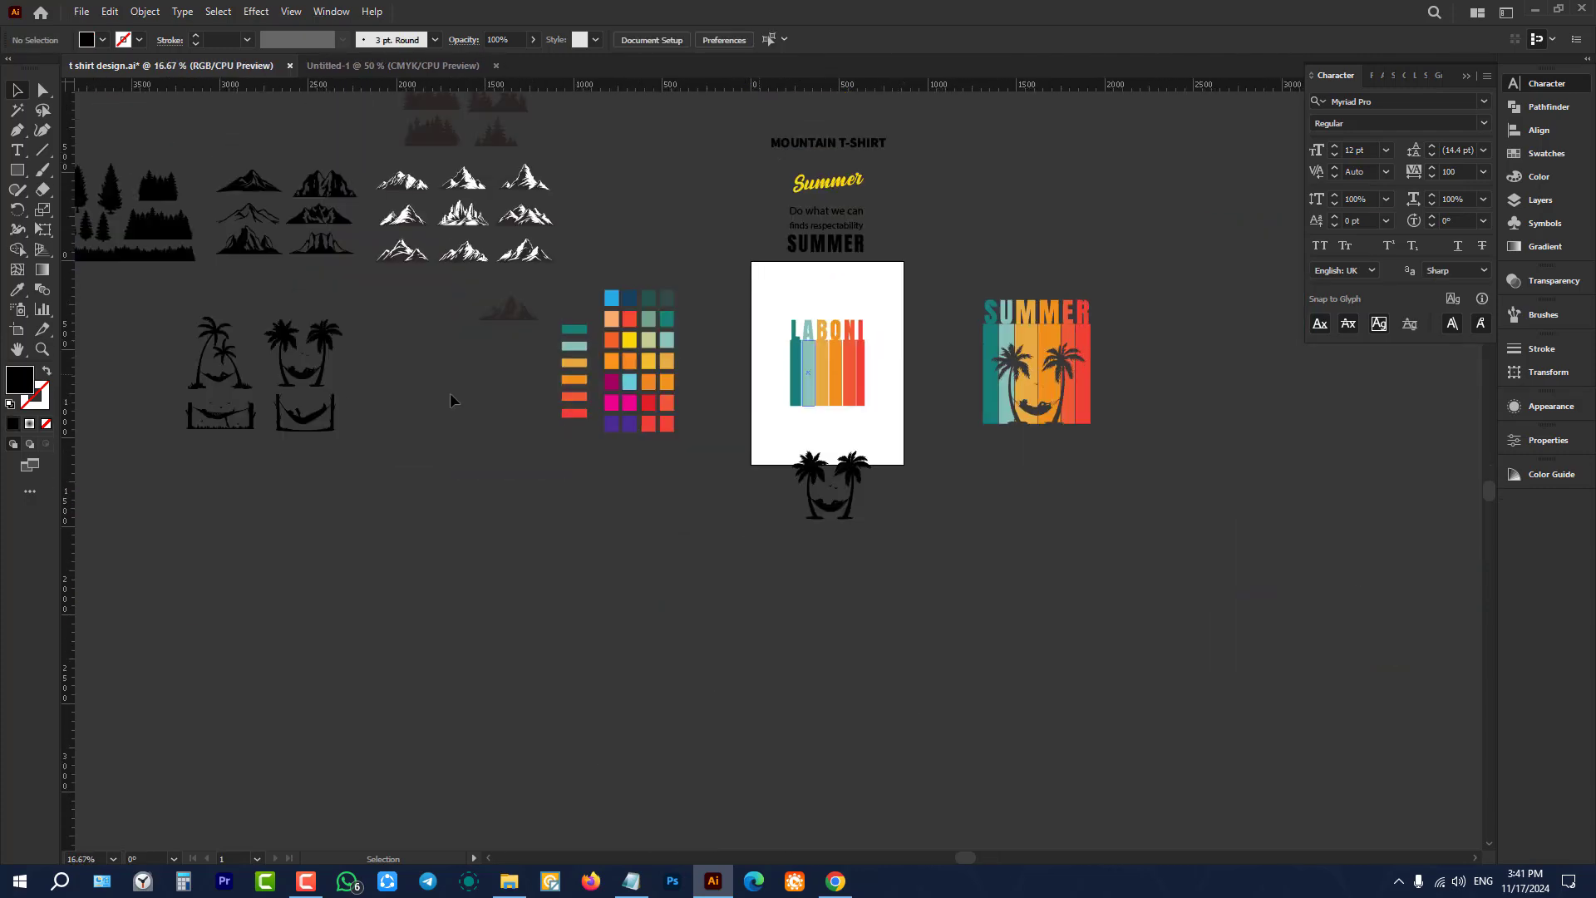
scroll(237, 353, up, 4)
click(481, 288)
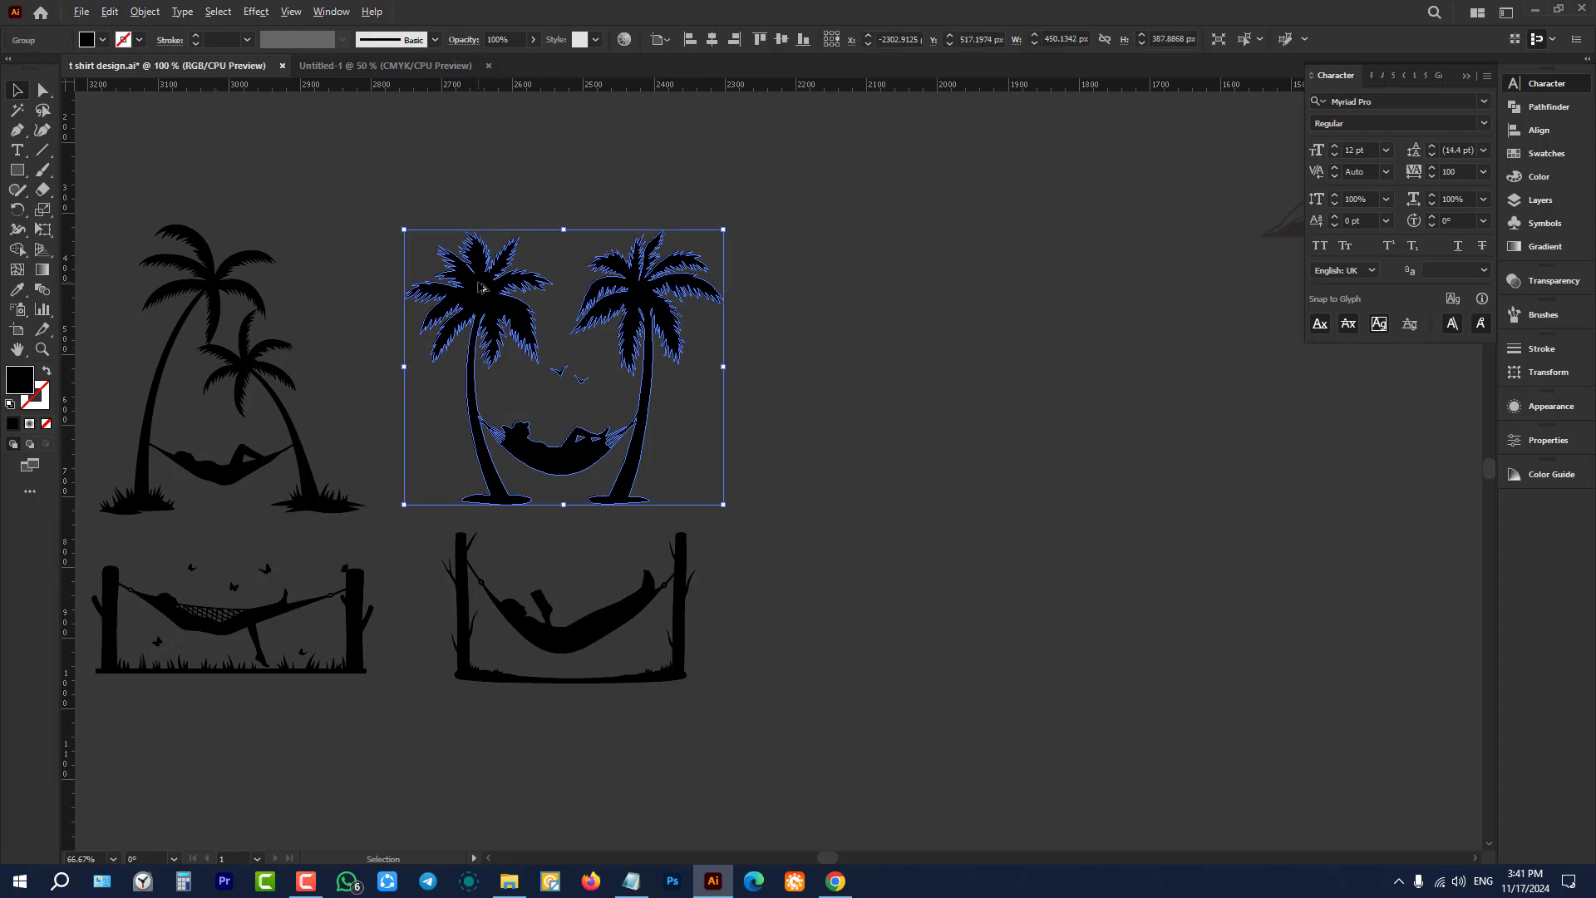
scroll(480, 287, up, 2)
click(670, 329)
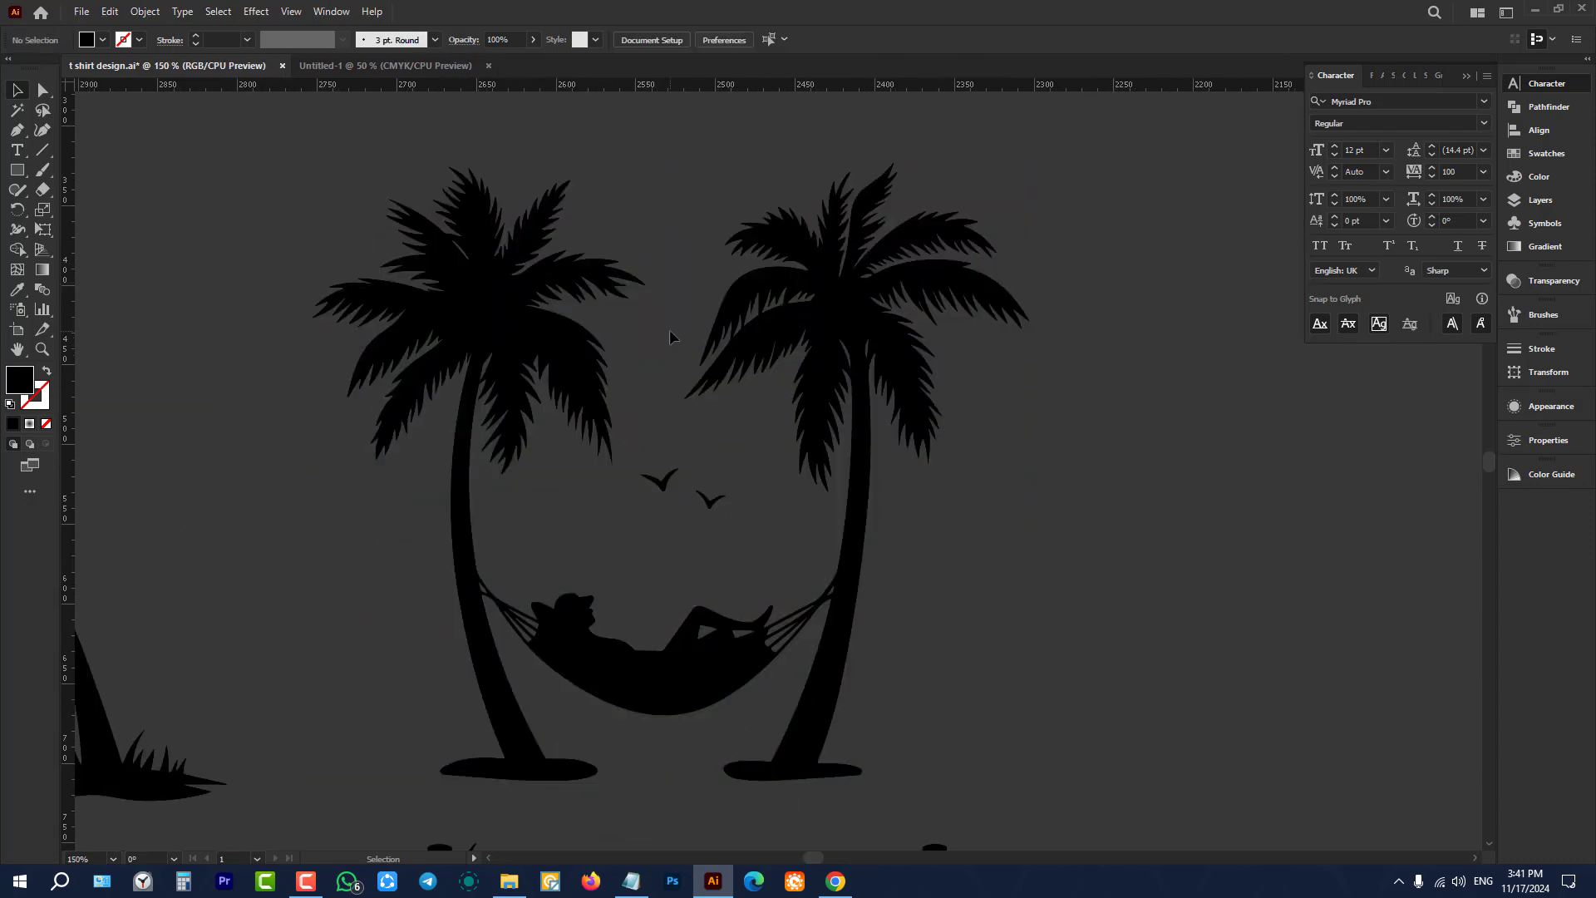
click(532, 288)
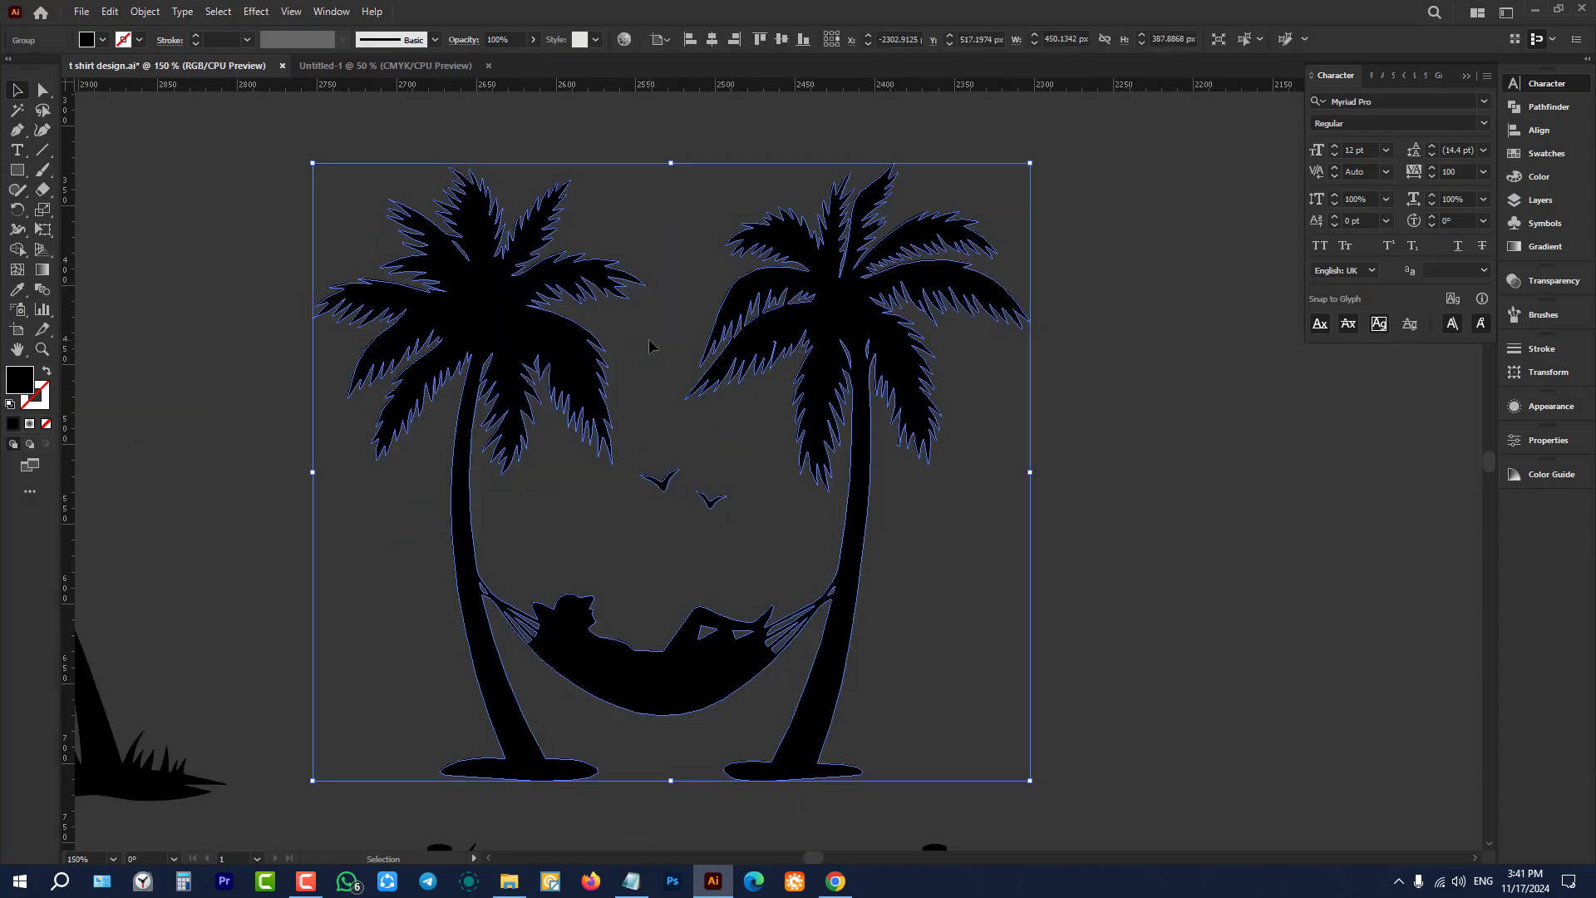
click(650, 340)
click(621, 336)
right_click(628, 333)
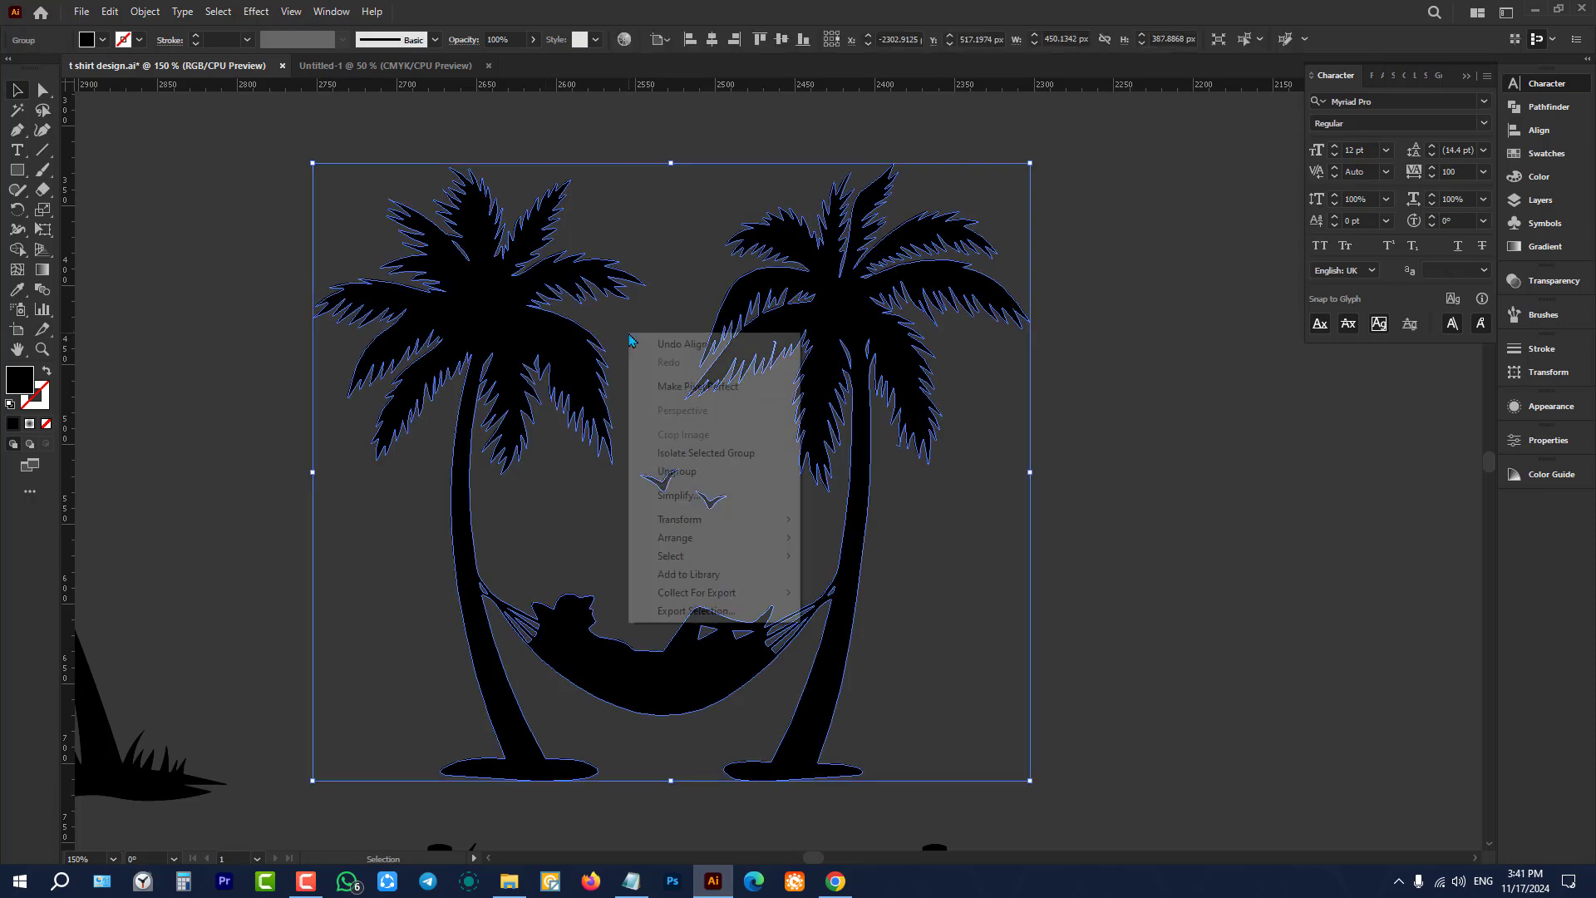
click(706, 471)
click(622, 344)
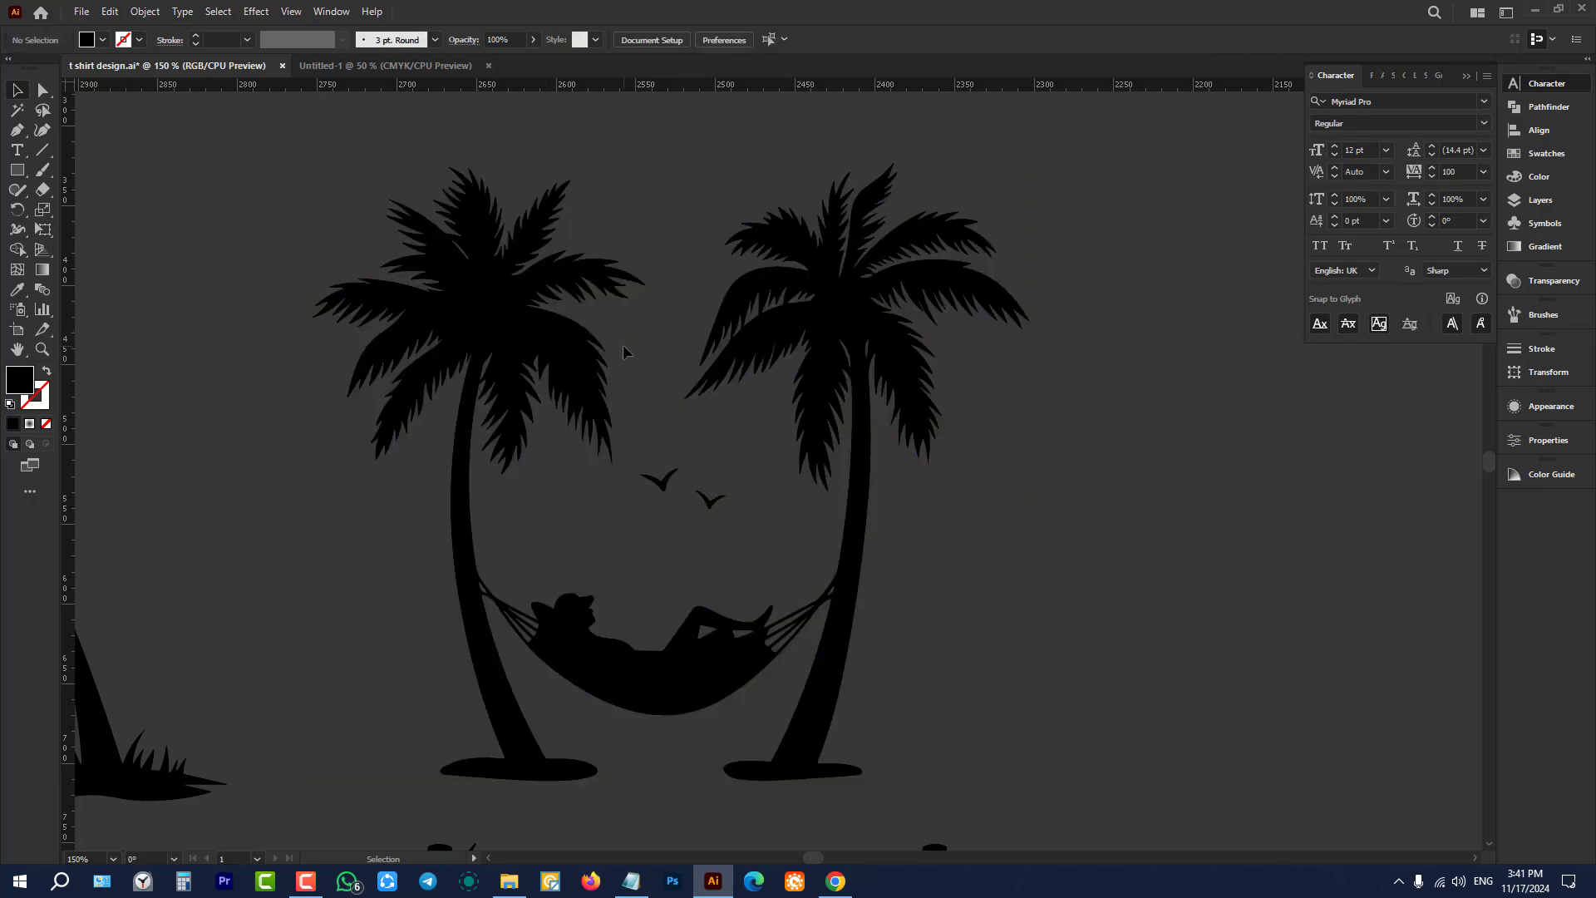
Step: Duplicate the palm-and-hammock shape together with both birds, placing the copy diagonally down and to the right of the original
click(495, 328)
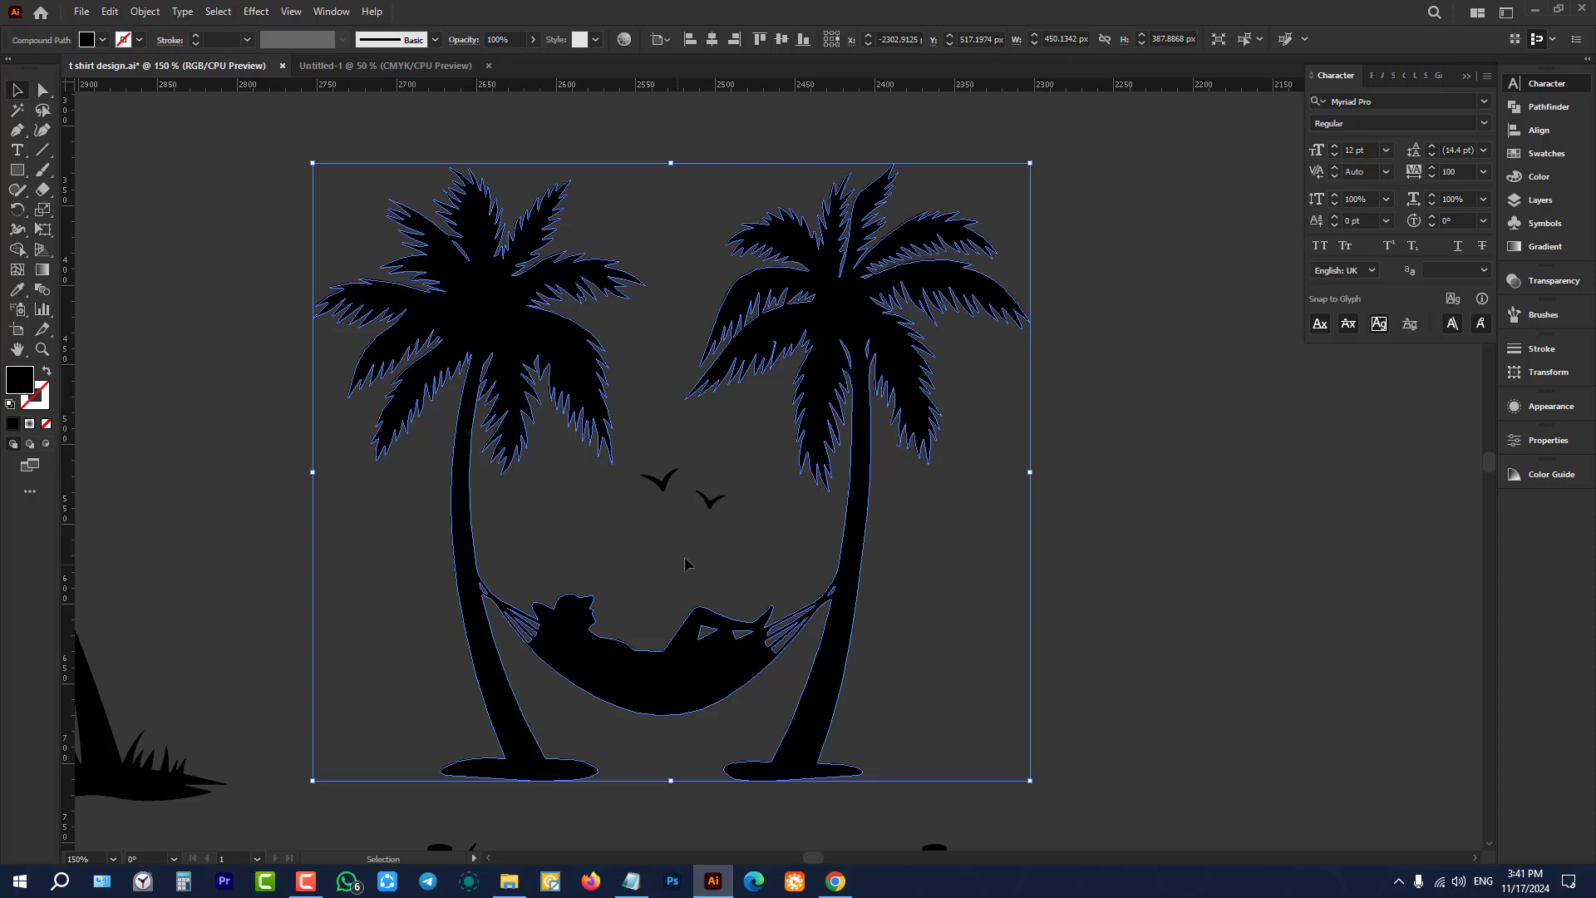
shift+click(670, 482)
shift+click(711, 502)
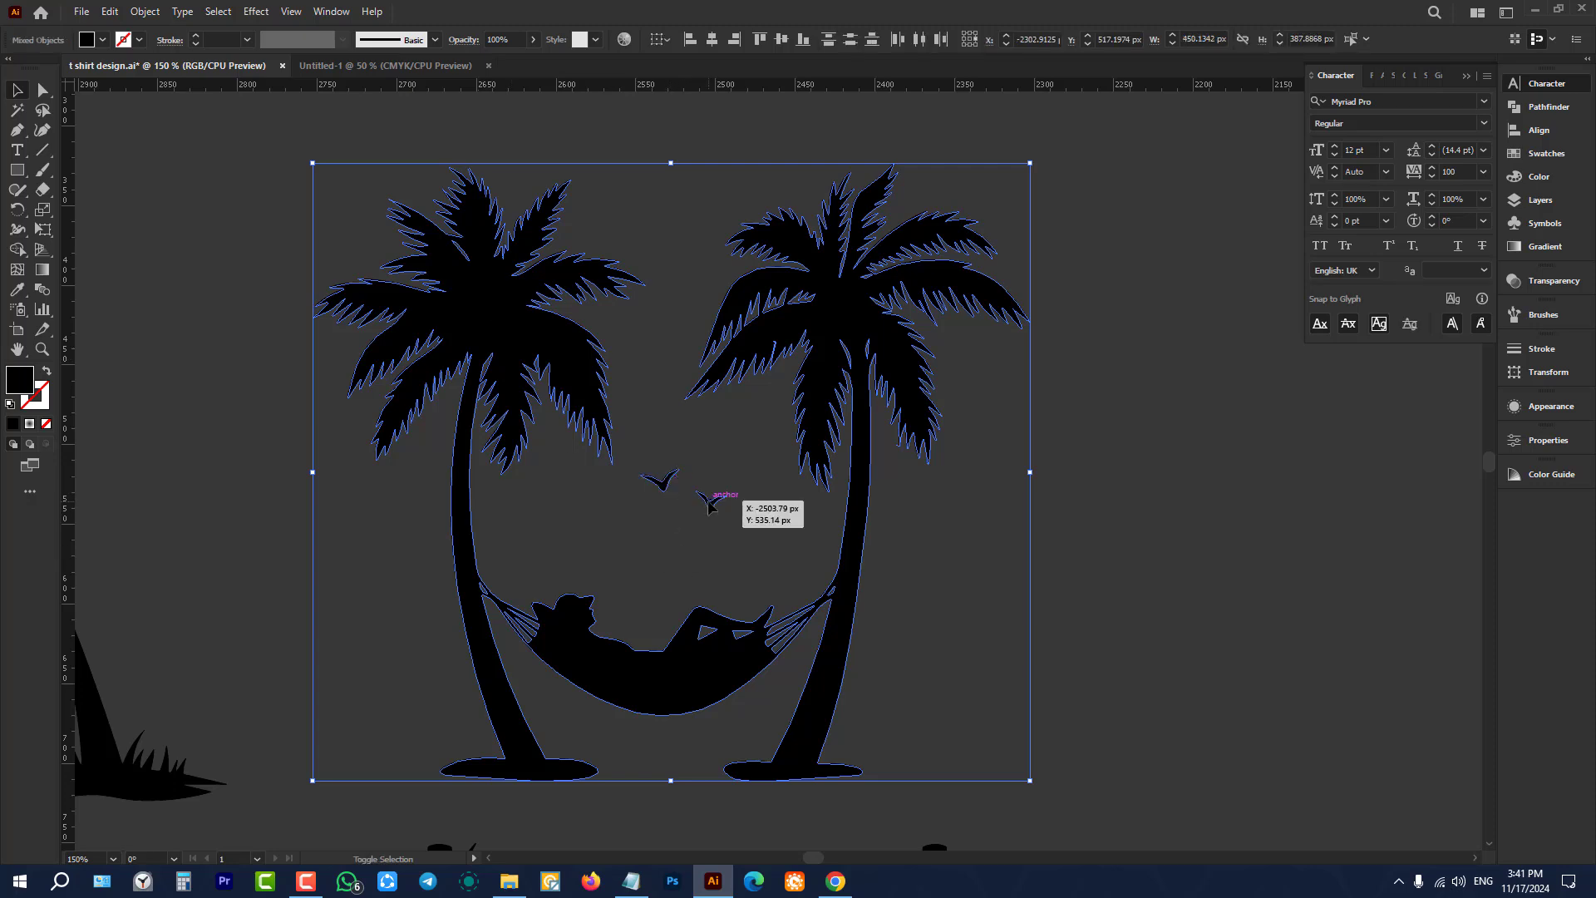
scroll(531, 352, down, 3)
drag(532, 356, 930, 593)
key(v)
click(835, 449)
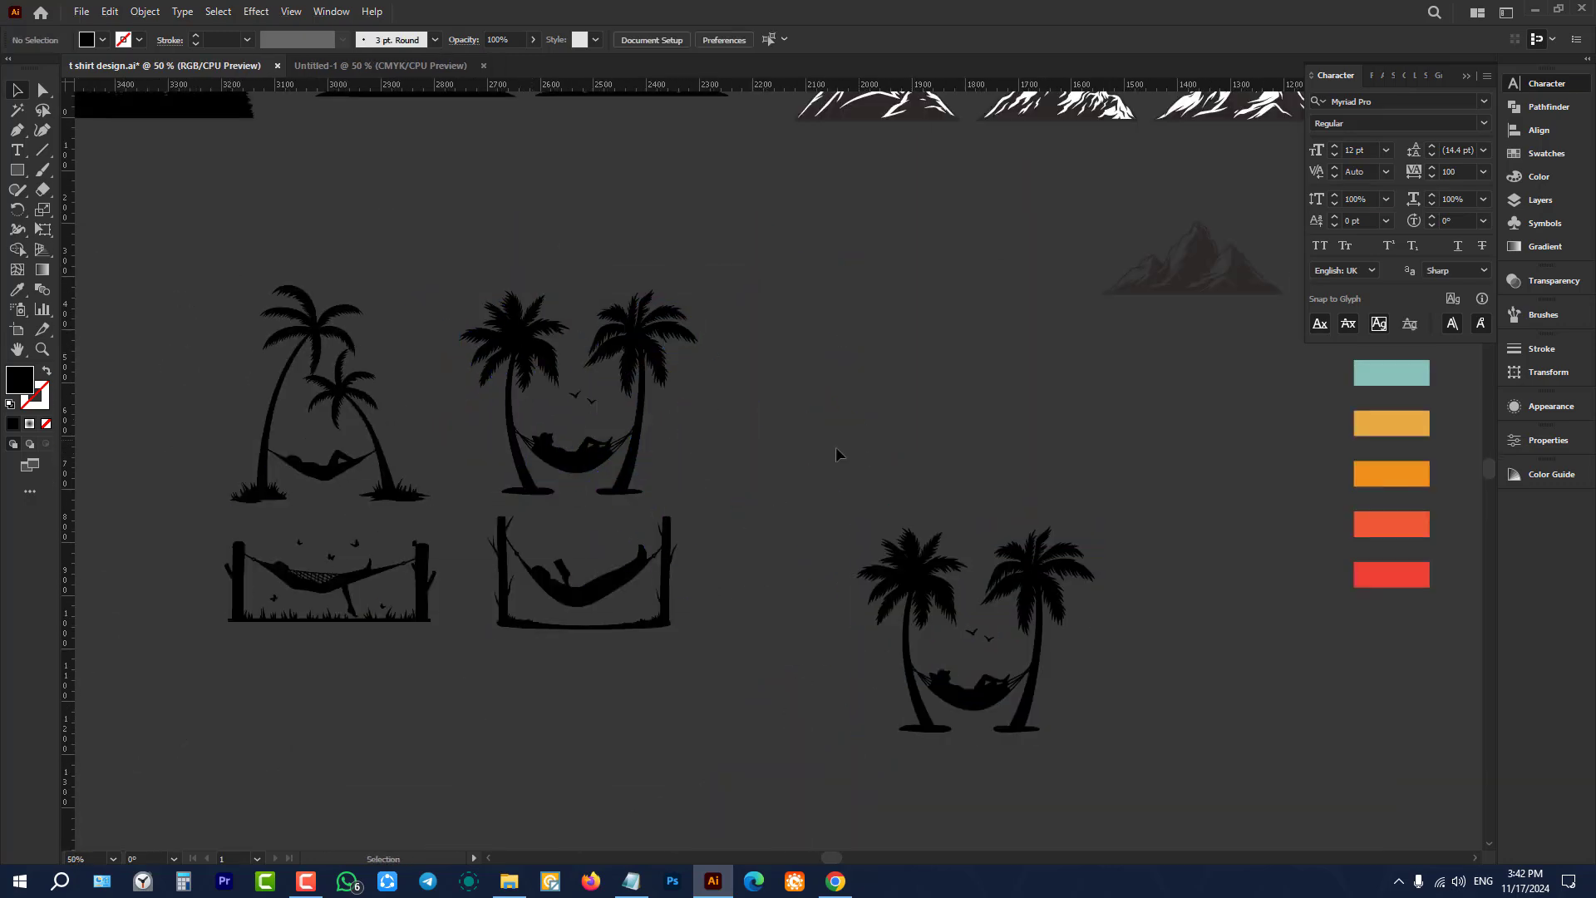
Step: Move the palm silhouette from the artboard's lower edge up onto the coloured stripes
scroll(668, 548, down, 4)
scroll(1086, 551, up, 4)
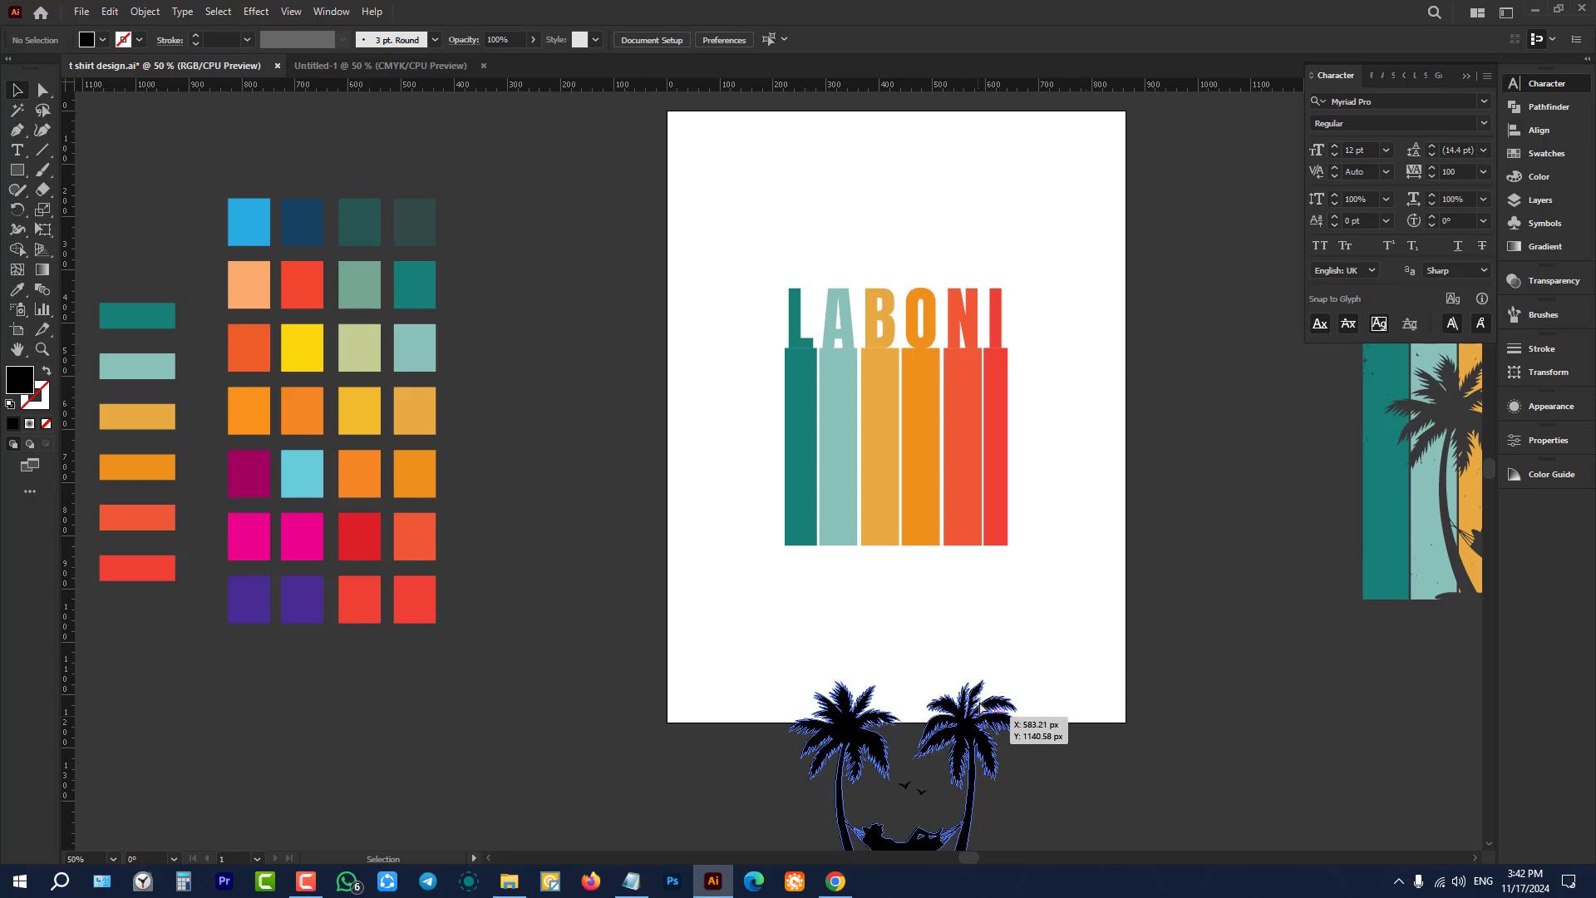
drag(978, 723, 965, 378)
scroll(989, 368, up, 2)
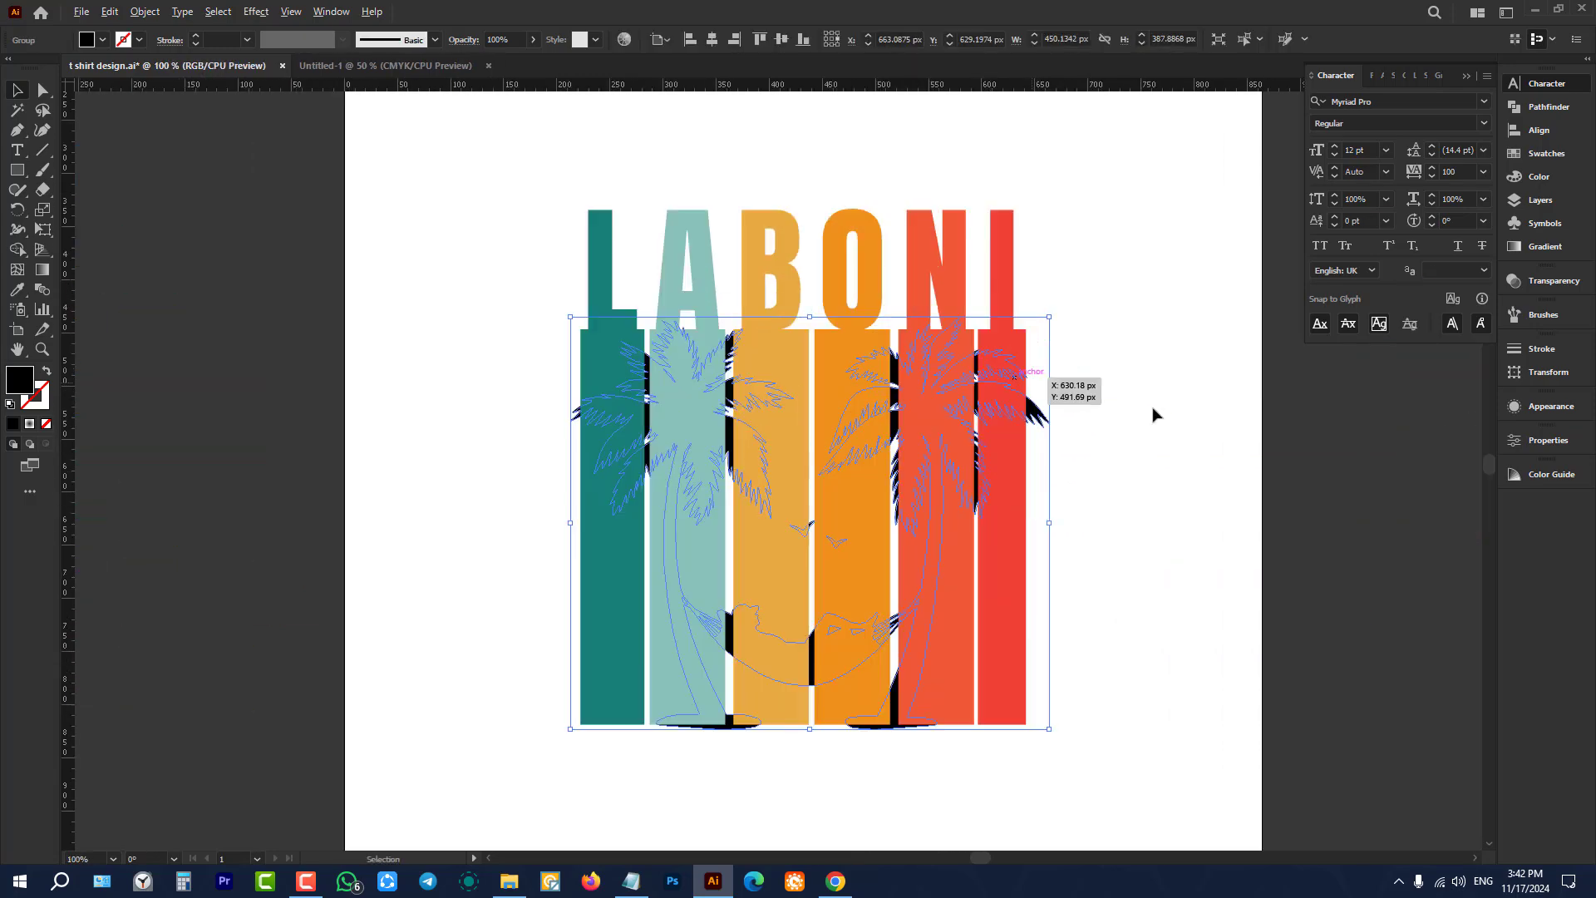
scroll(1149, 399, down, 2)
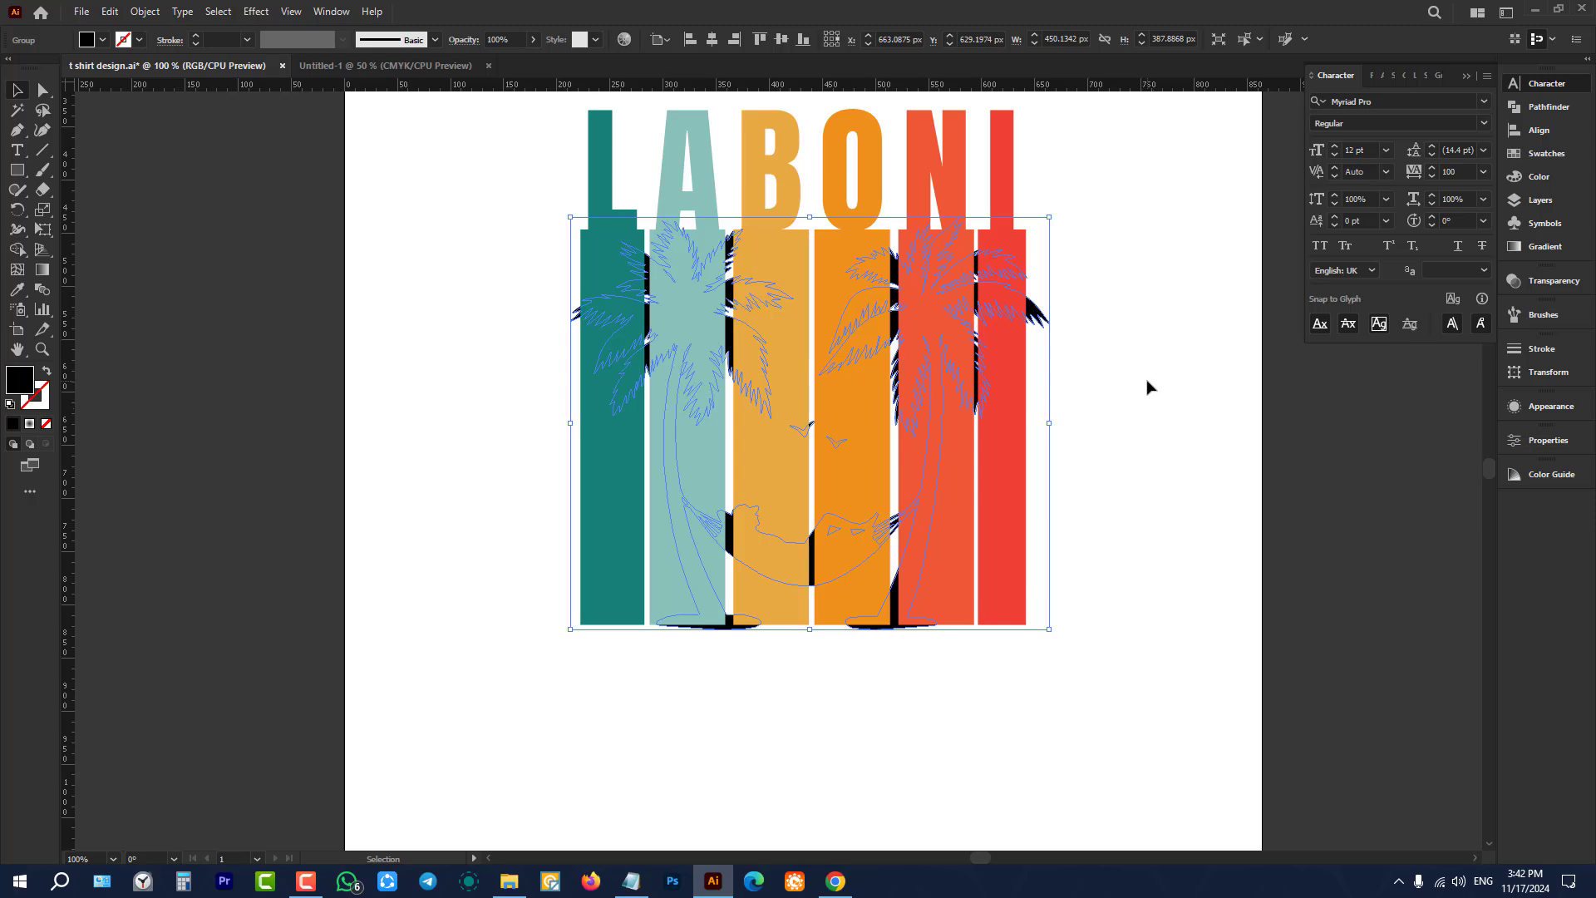
Step: Bring the palm silhouette to the front of the coloured stripes and show the equivalent Arrange command
click(1118, 357)
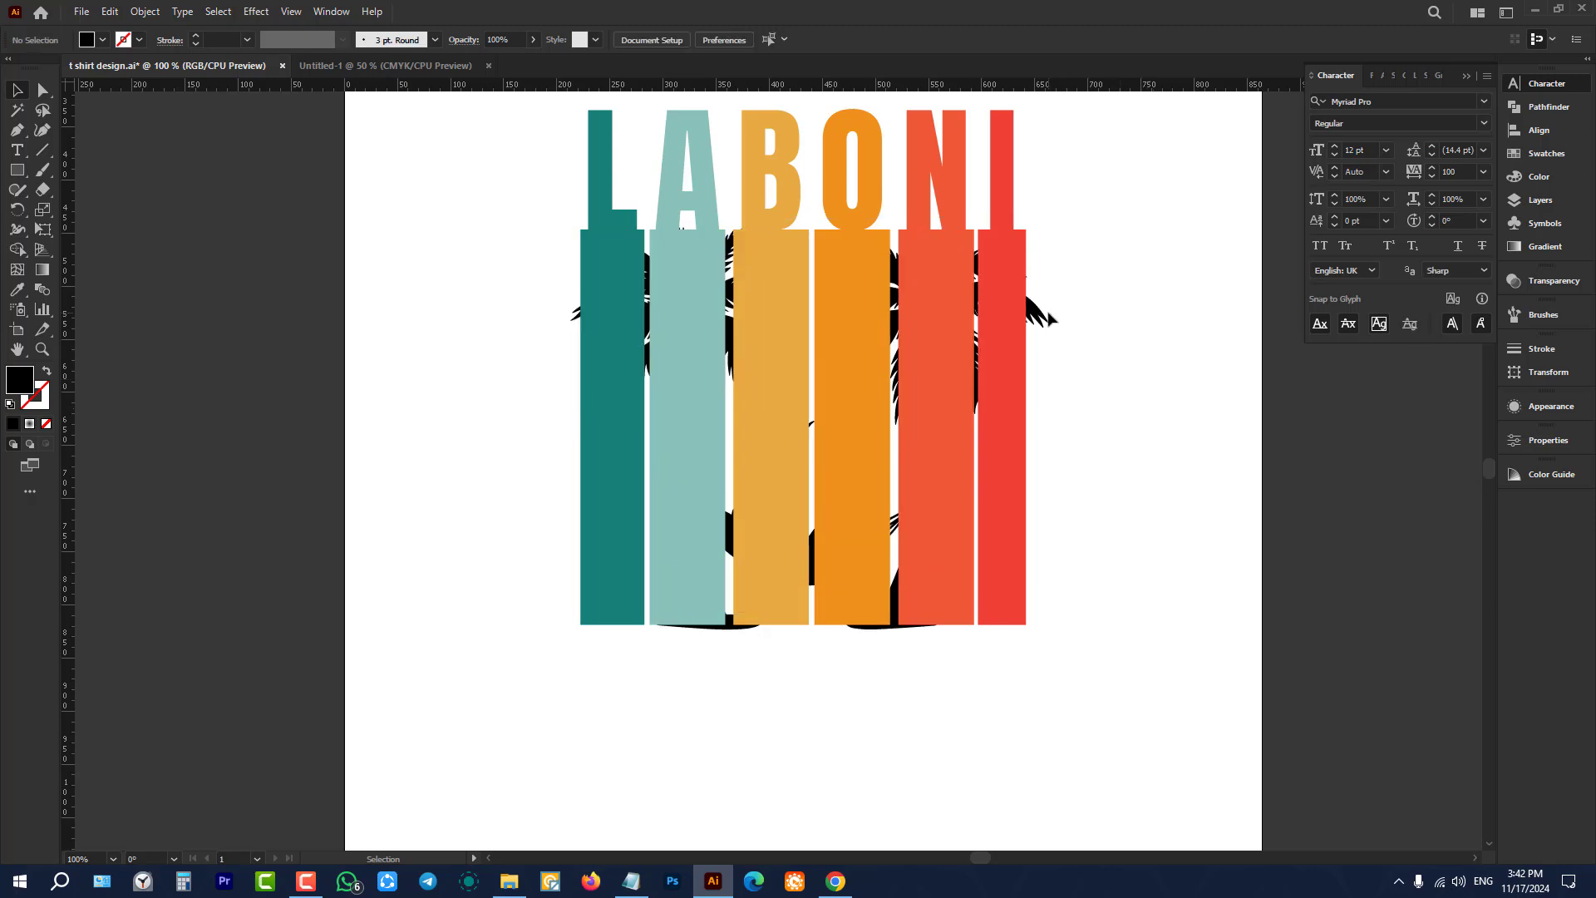
click(1038, 311)
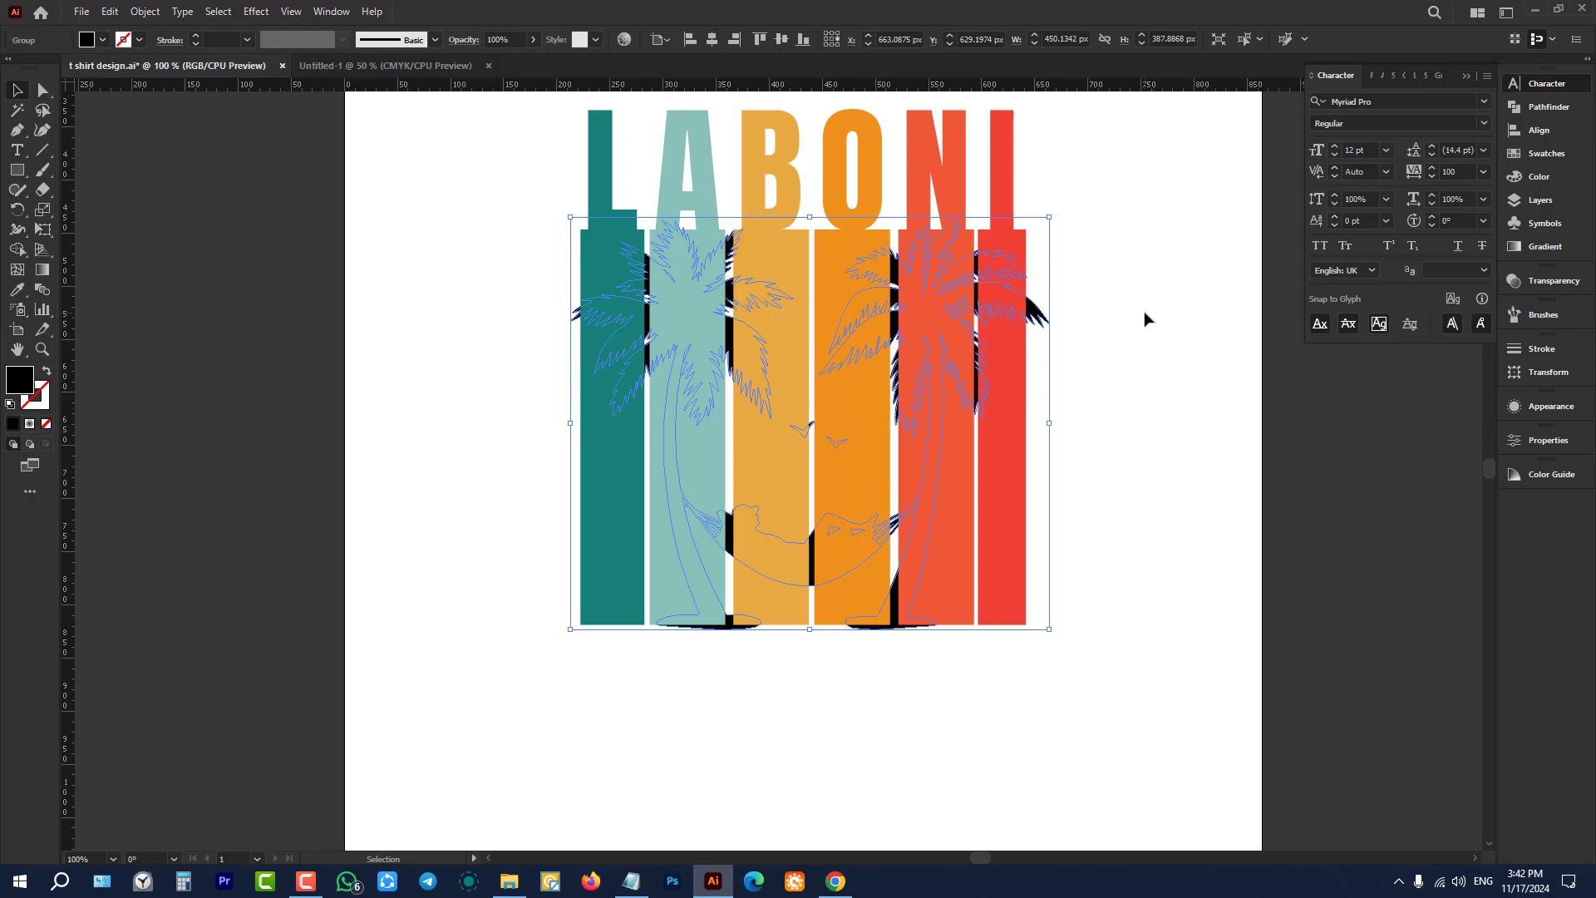
key(ctrl)
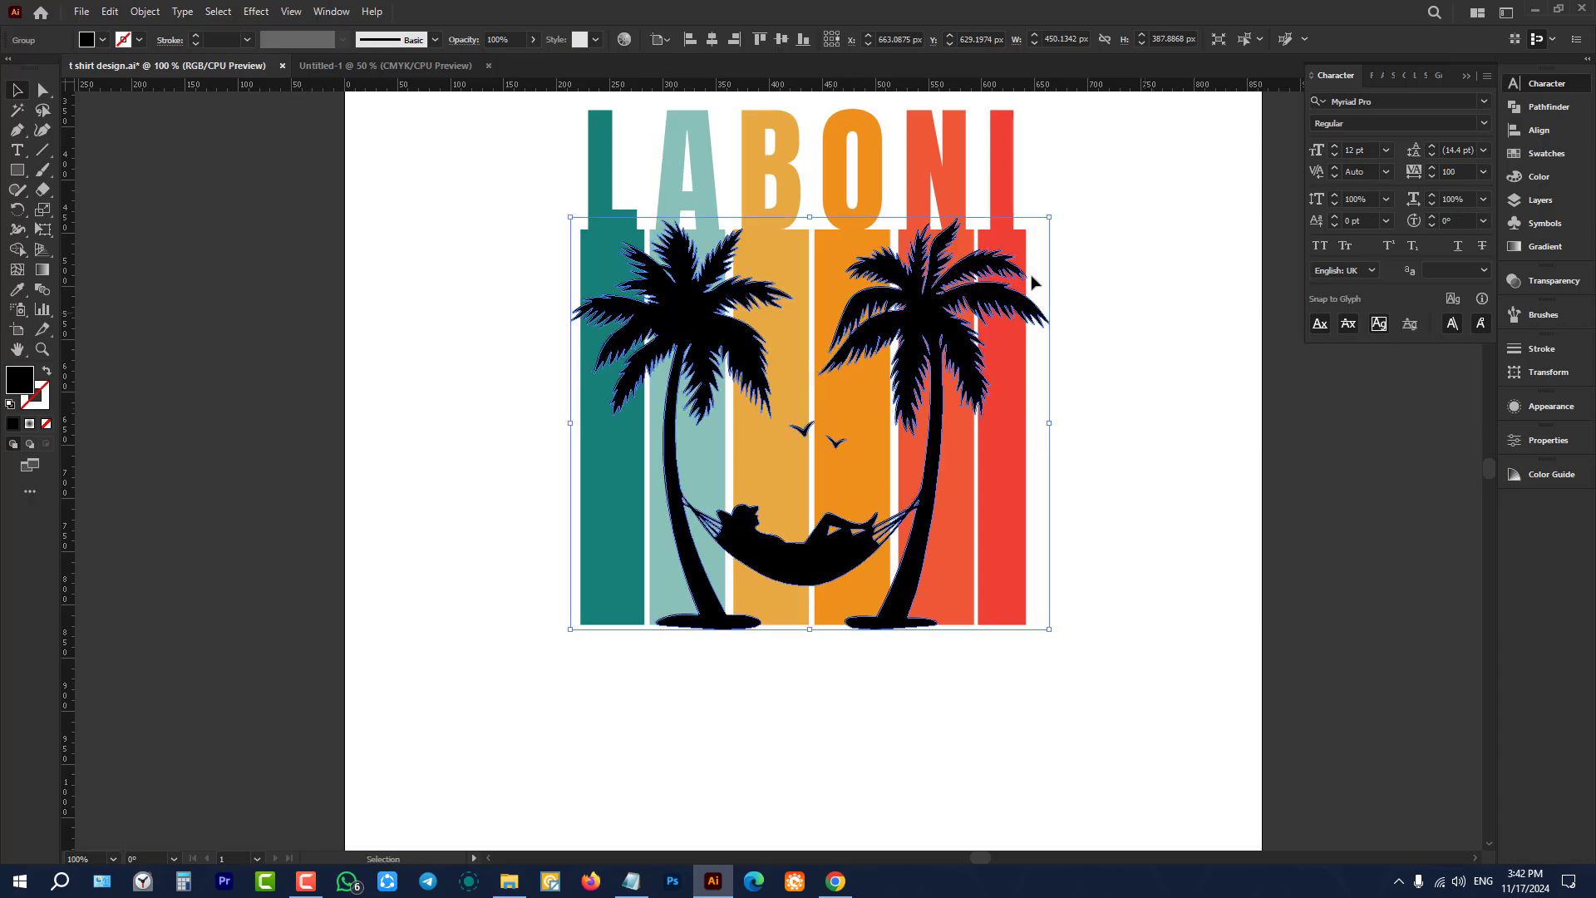
right_click(890, 327)
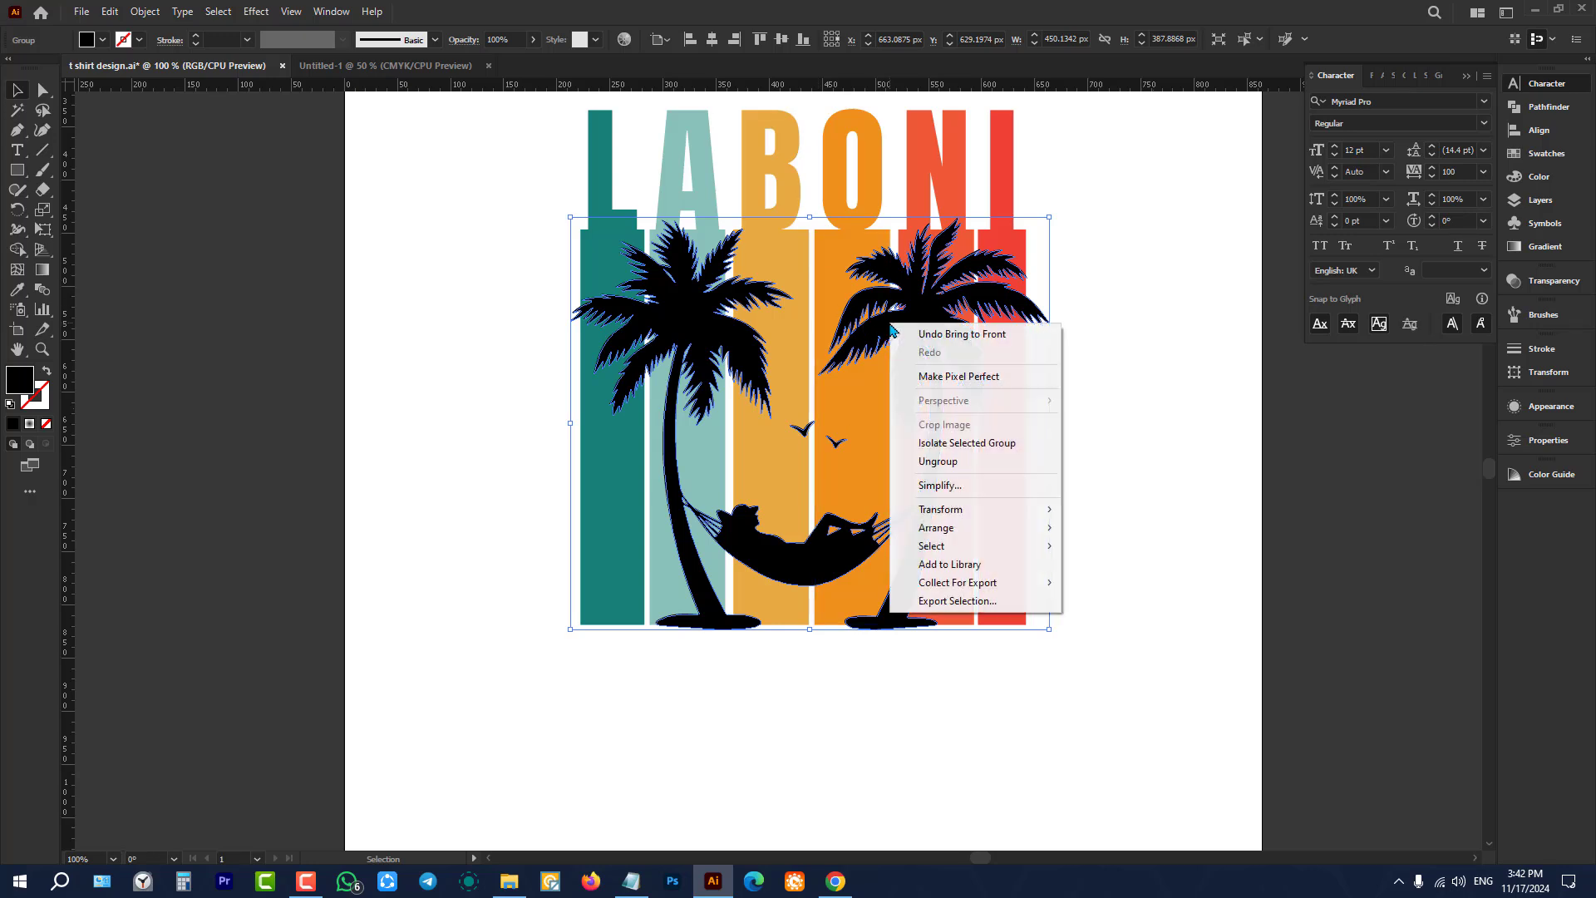
mouse_move(951, 528)
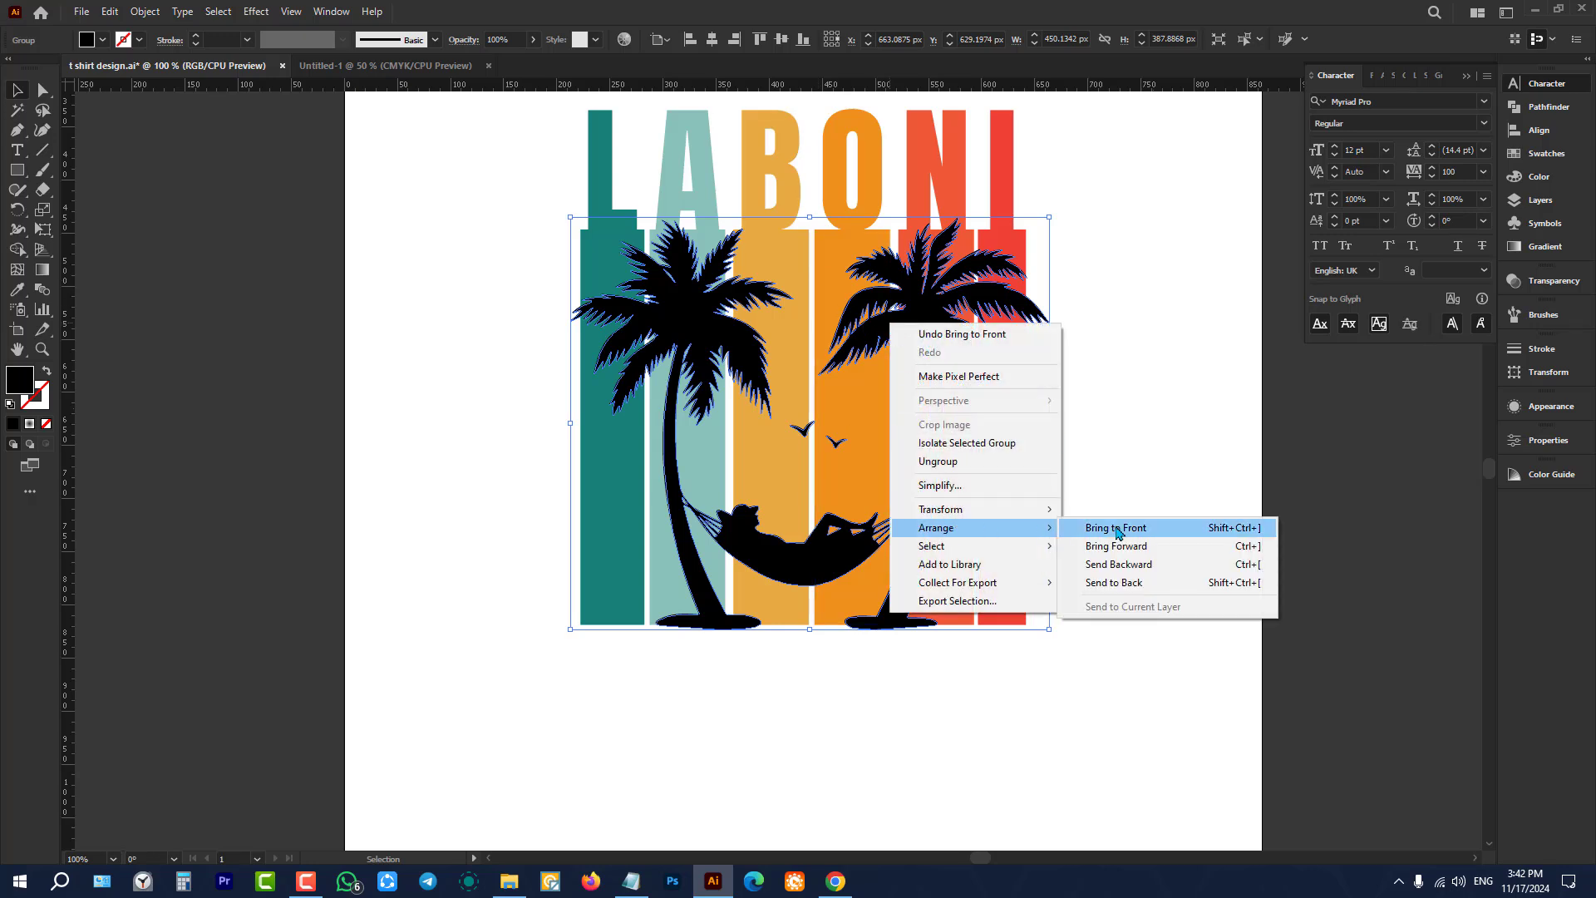
Step: Scale the palm hammock silhouette down to about 387 by 333 px so it fits within the coloured stripes
click(1182, 351)
click(886, 267)
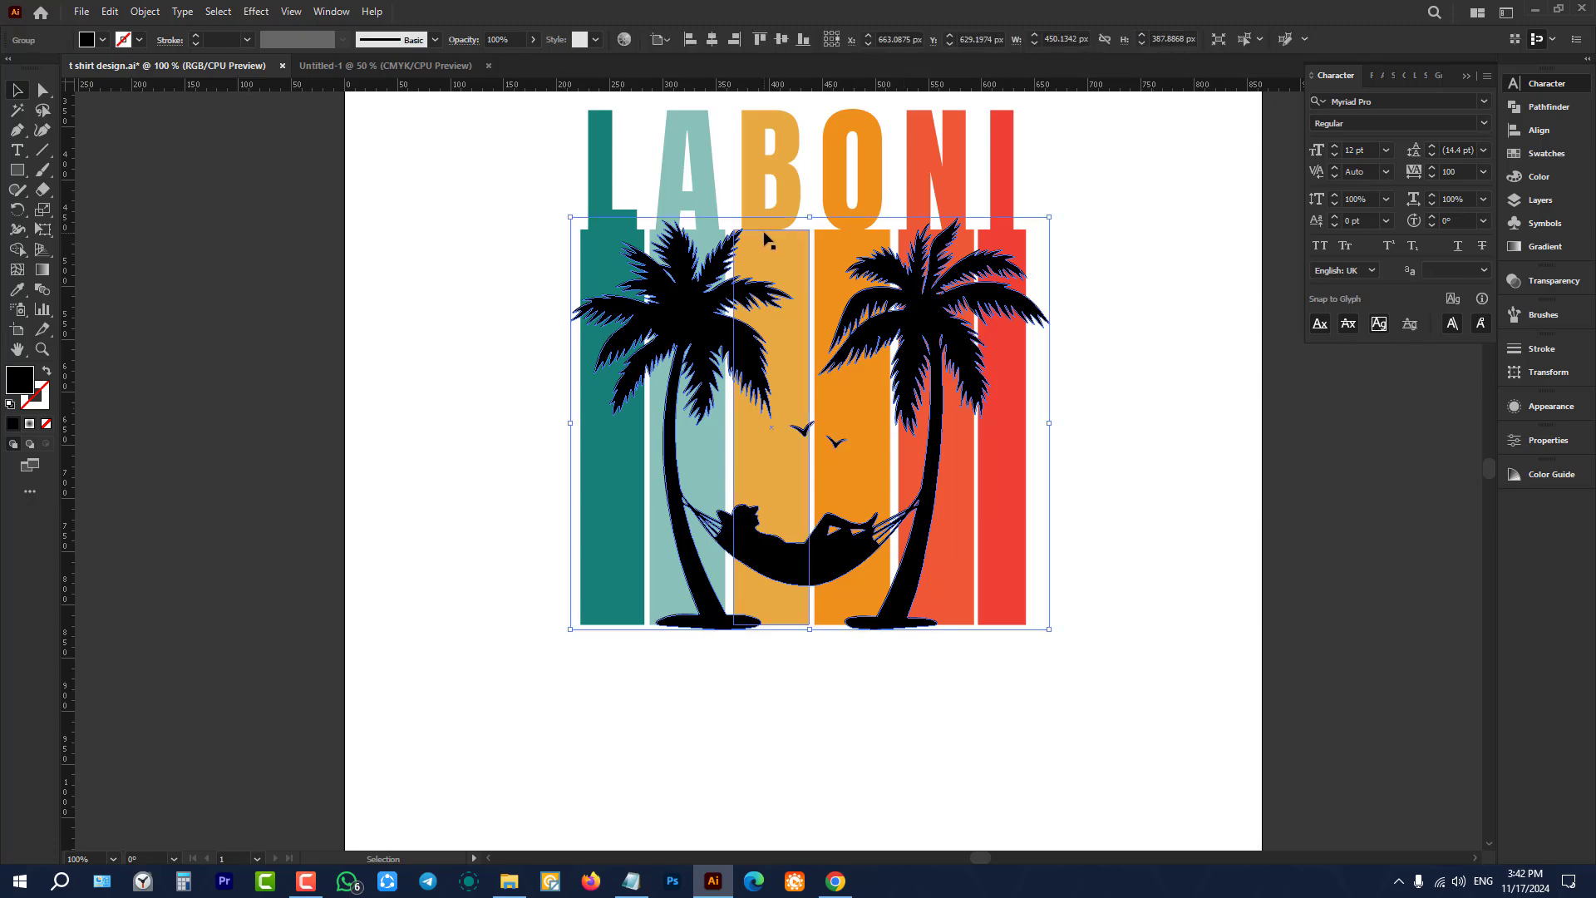
drag(810, 216, 810, 251)
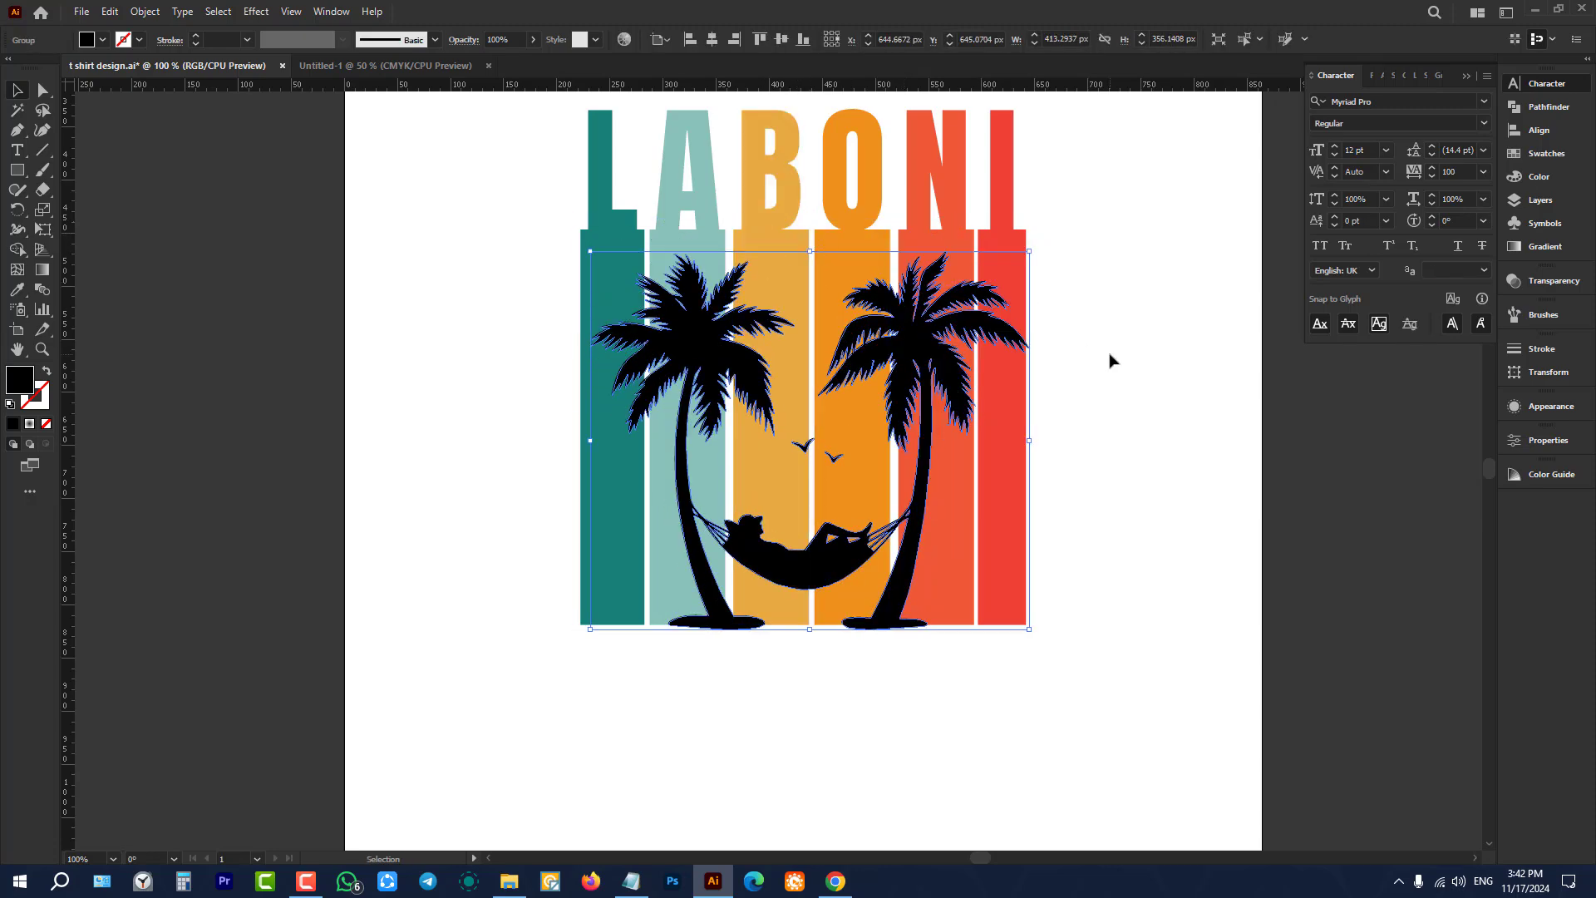
click(1112, 360)
click(929, 349)
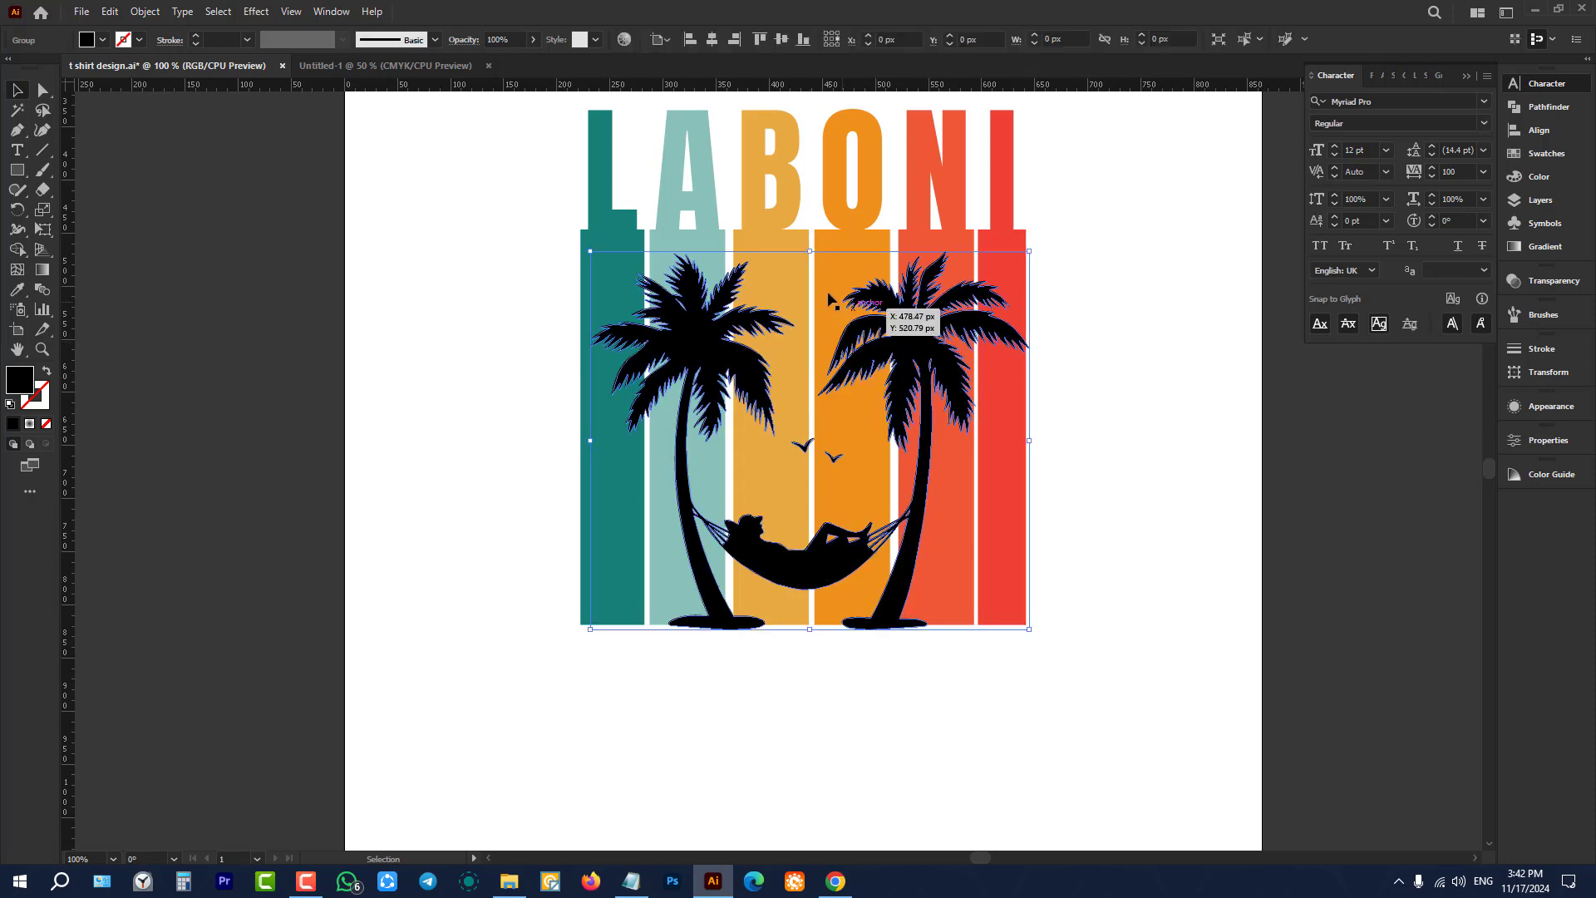
drag(810, 251, 811, 277)
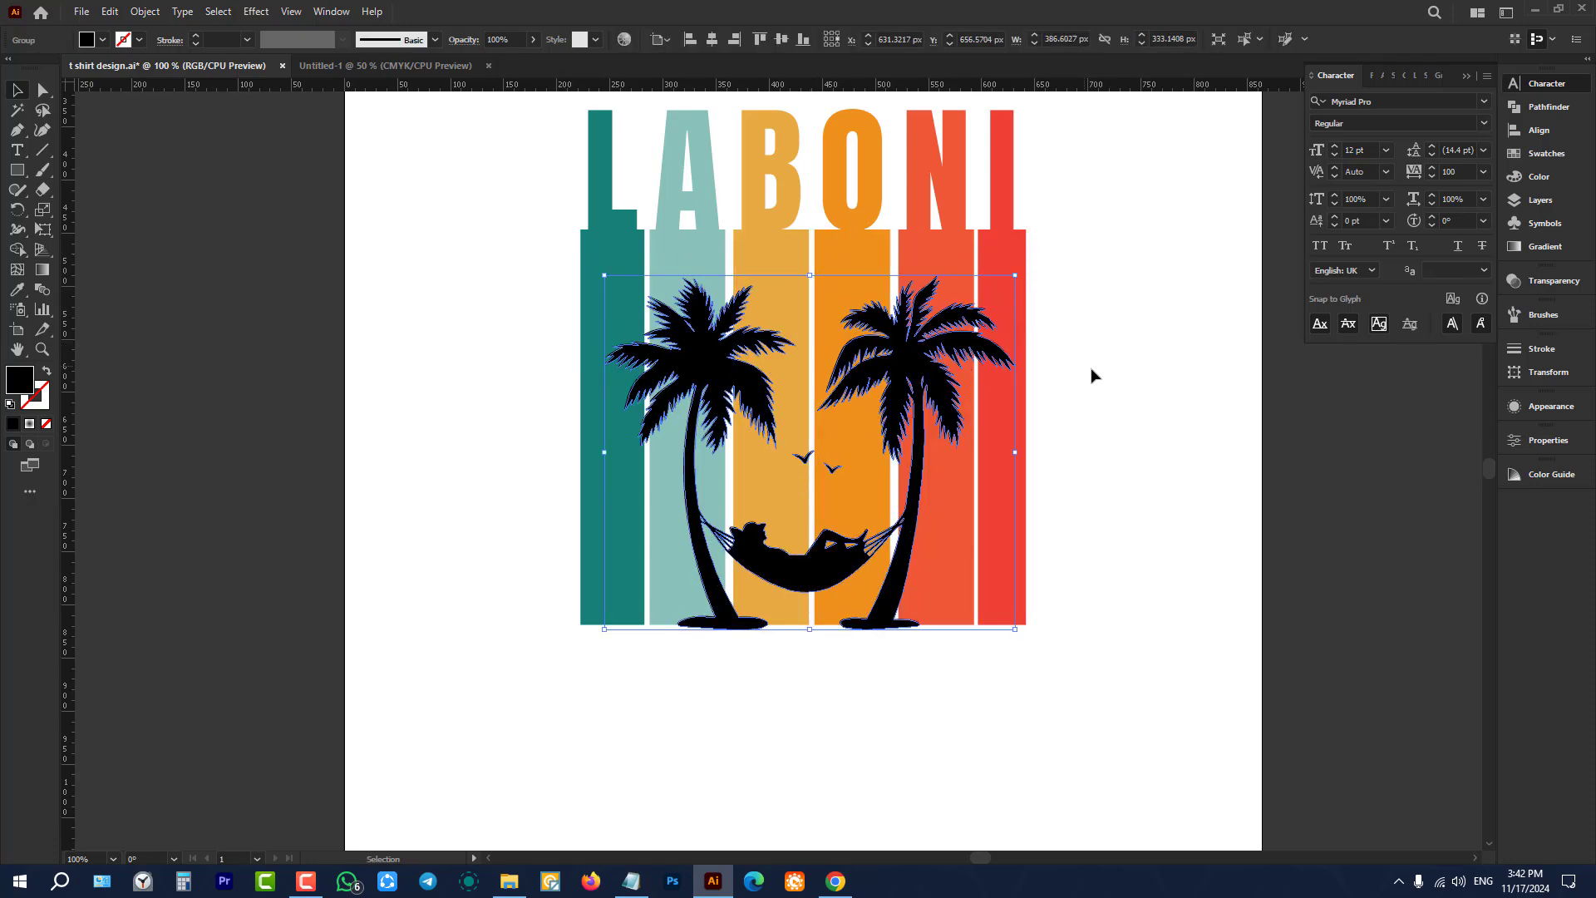
click(1094, 370)
Step: Cut the resized palm hammock silhouette out of the striped artwork
click(906, 332)
key(a)
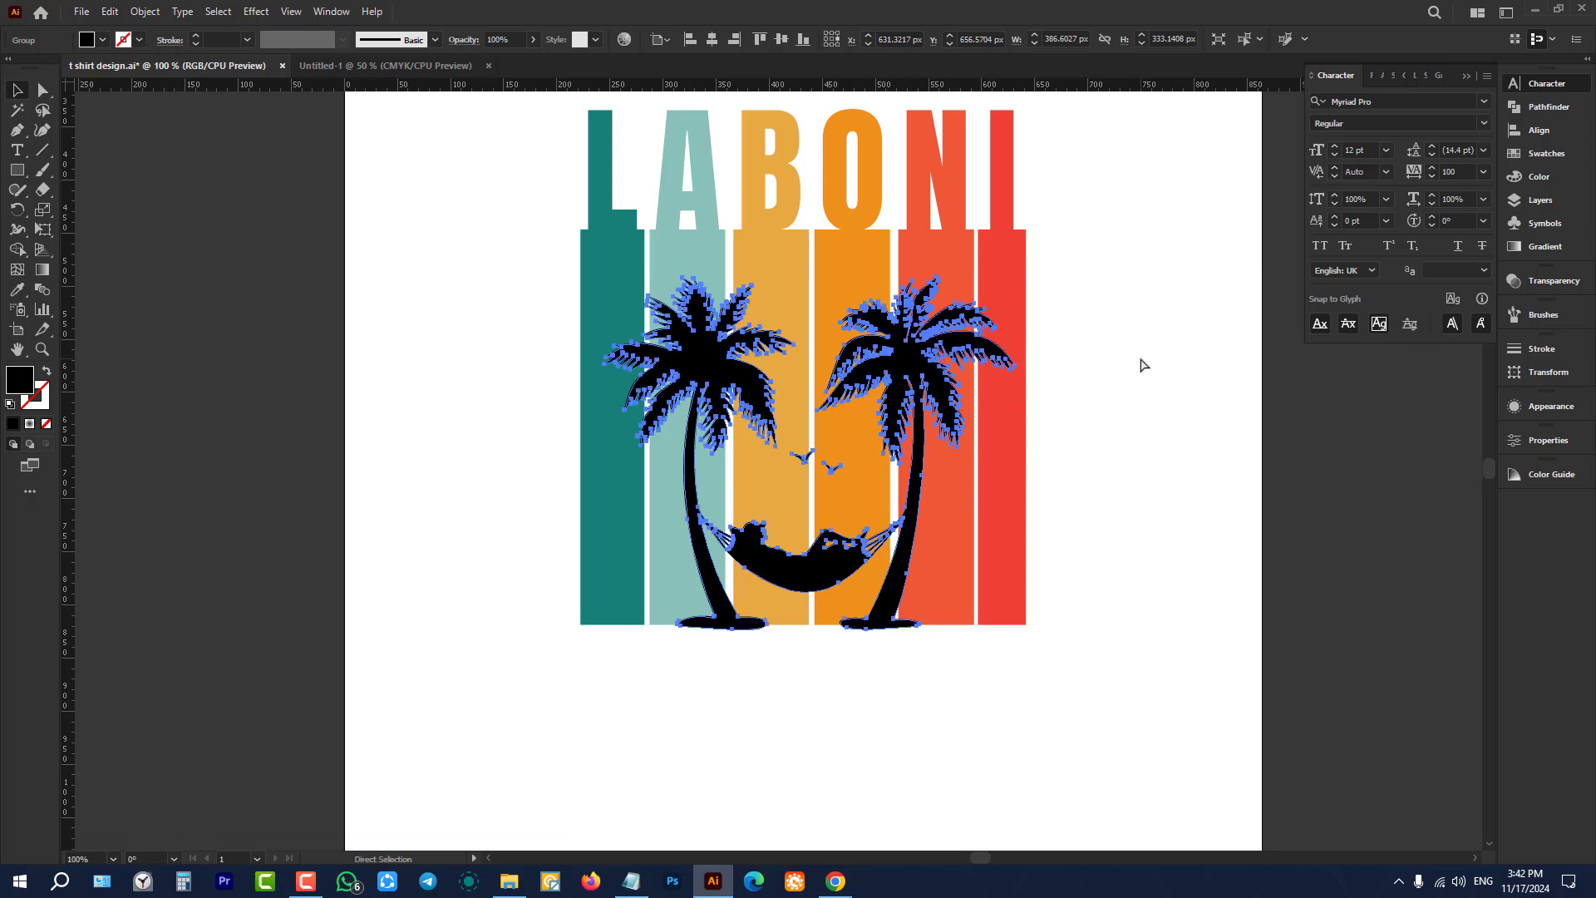
key(Delete)
key(v)
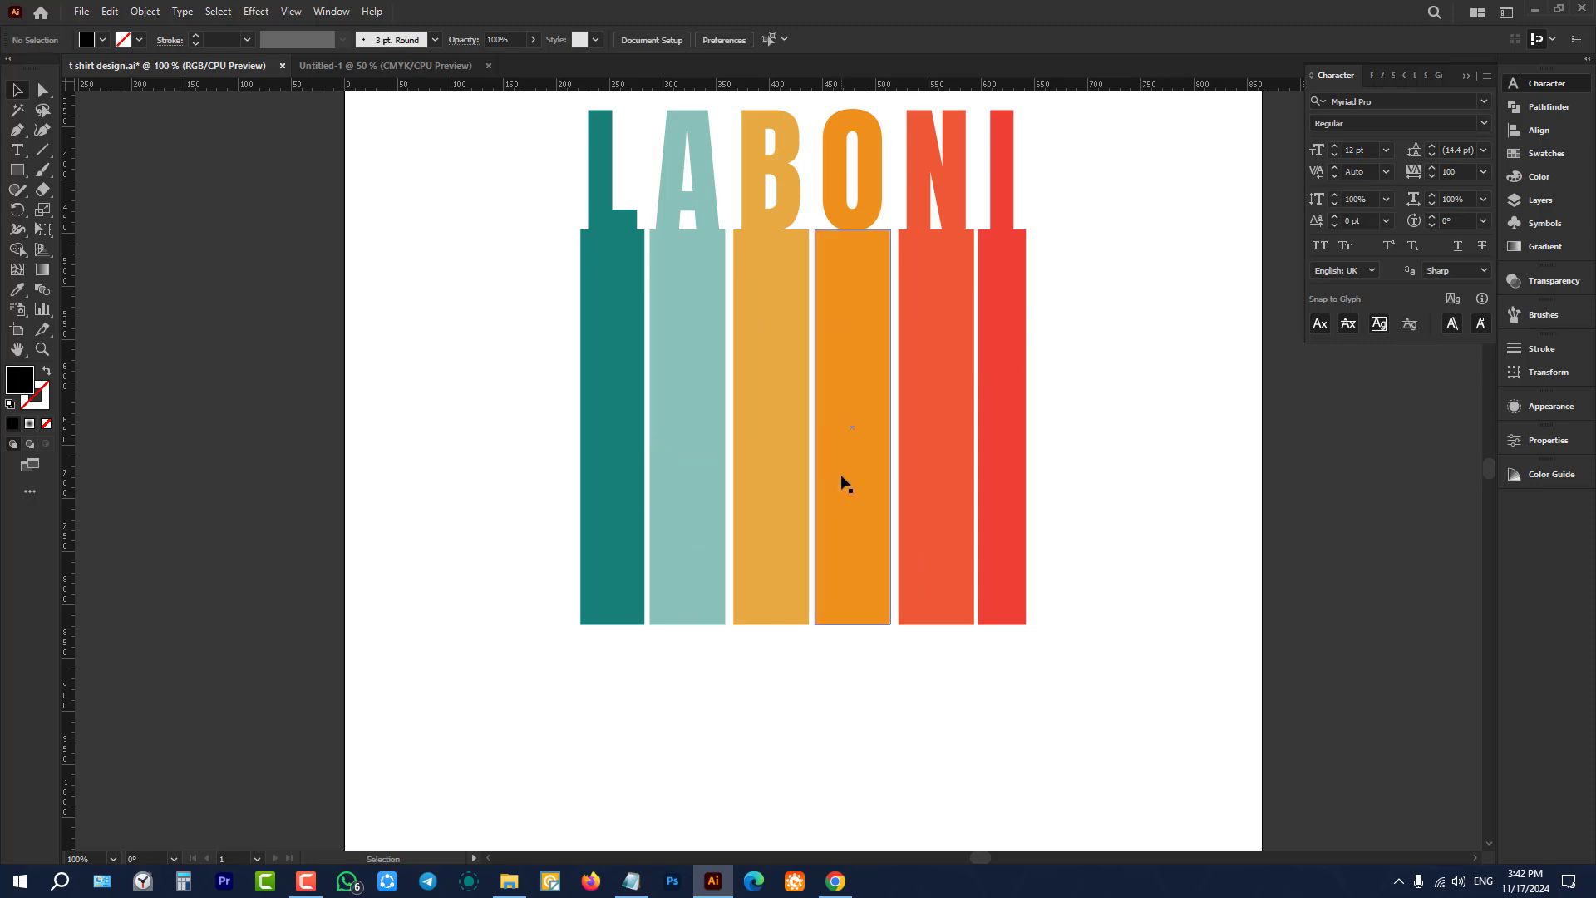
Step: Make an opacity mask for the grouped lettering and stripes with the Clip option turned off
scroll(1091, 399, up, 1)
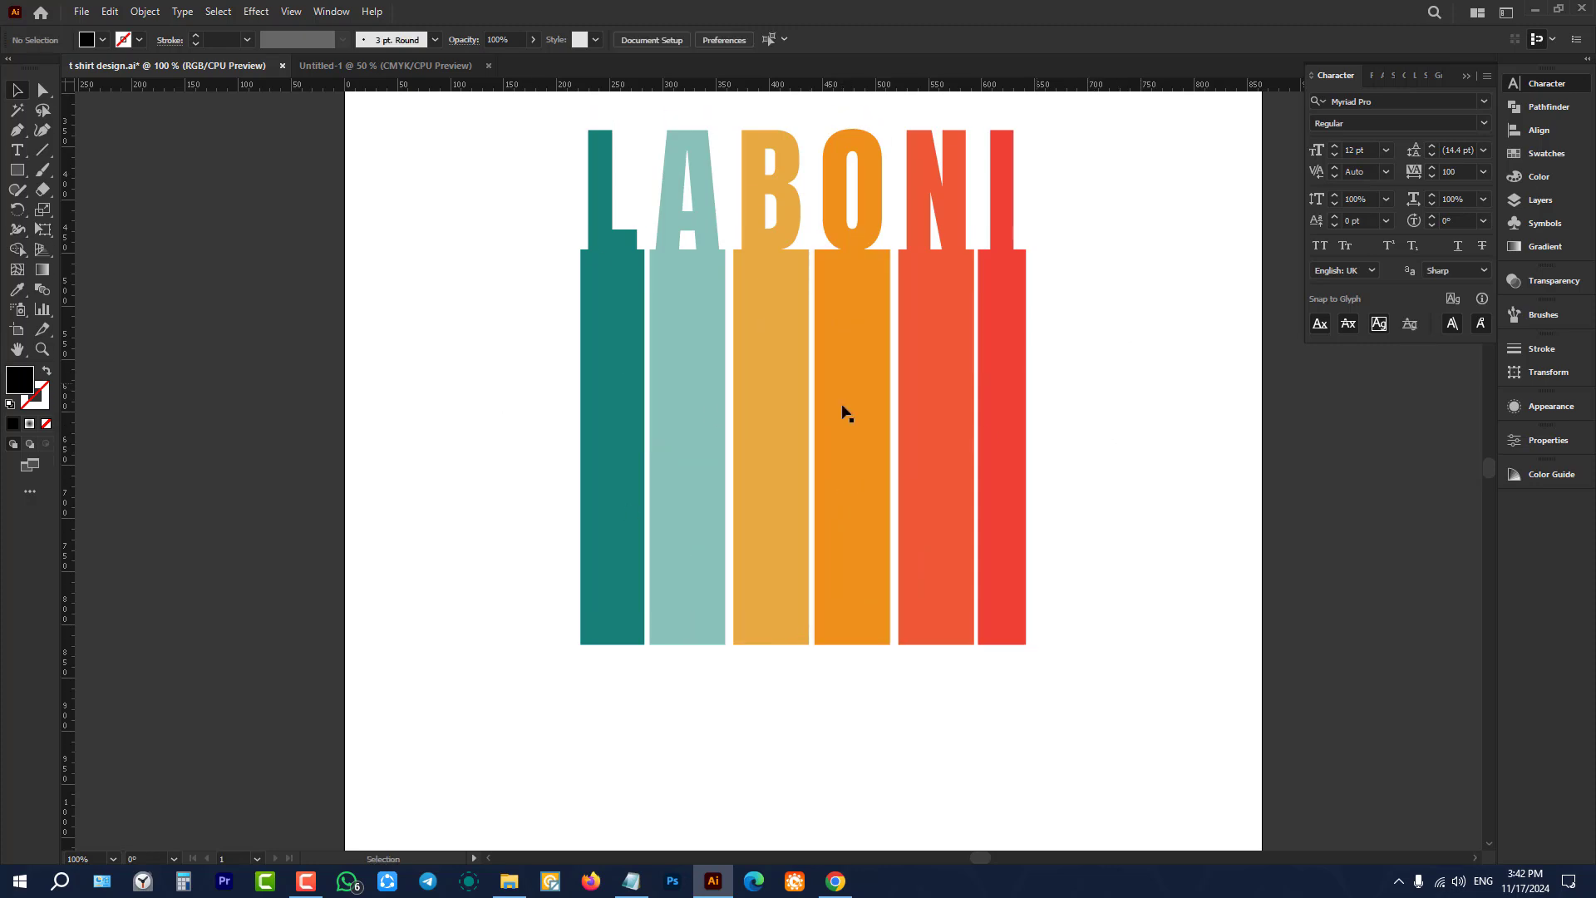
scroll(527, 434, down, 3)
scroll(695, 395, up, 2)
scroll(421, 463, up, 1)
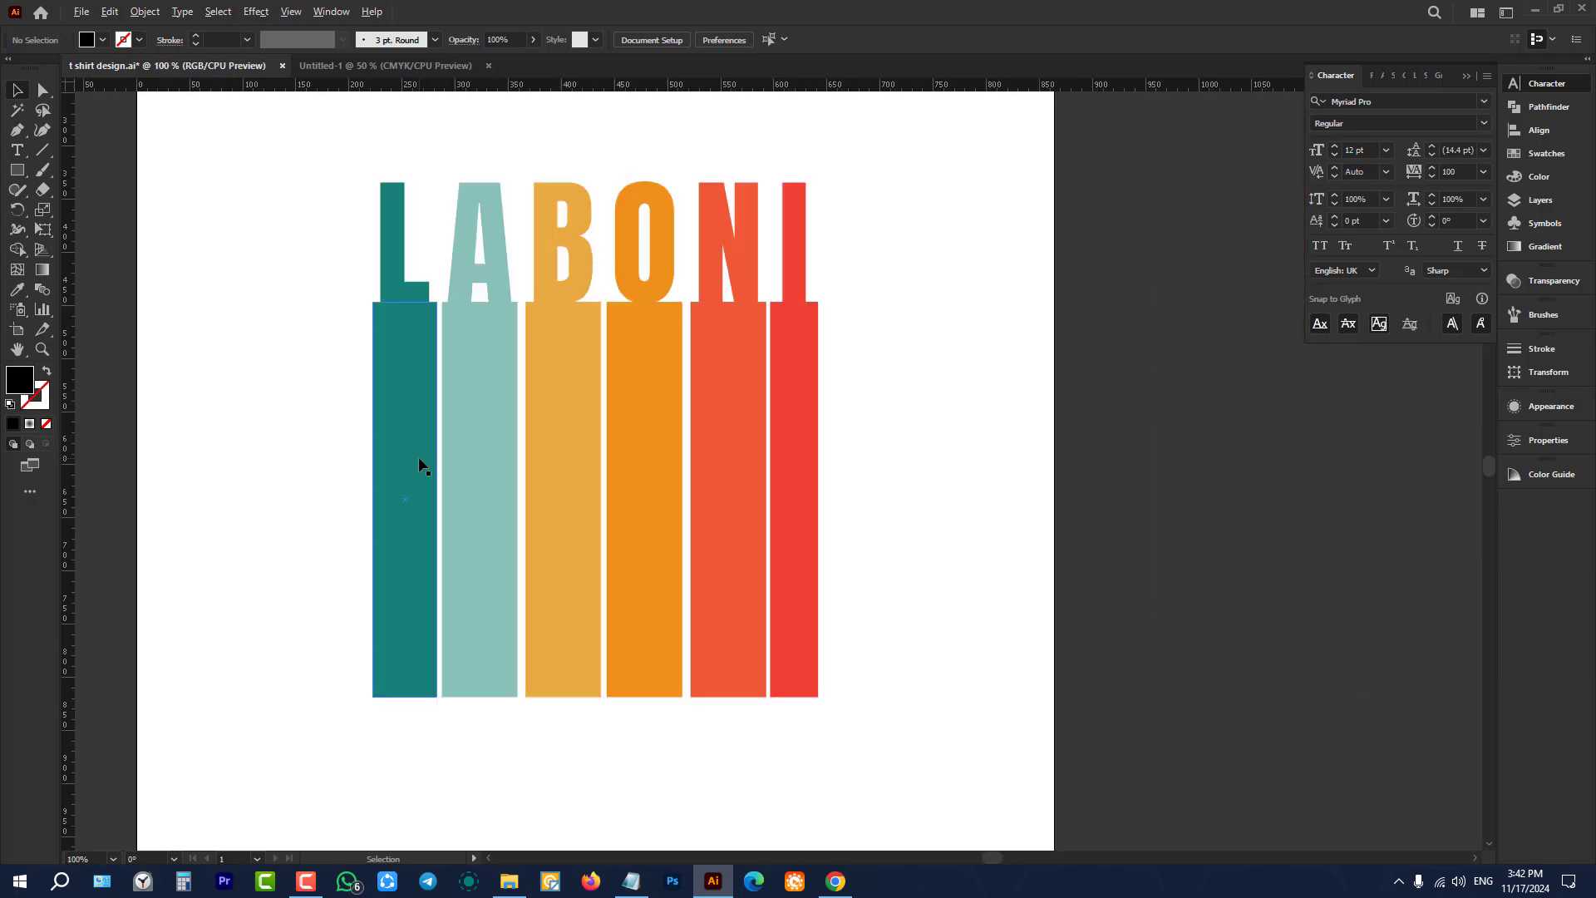
click(1534, 281)
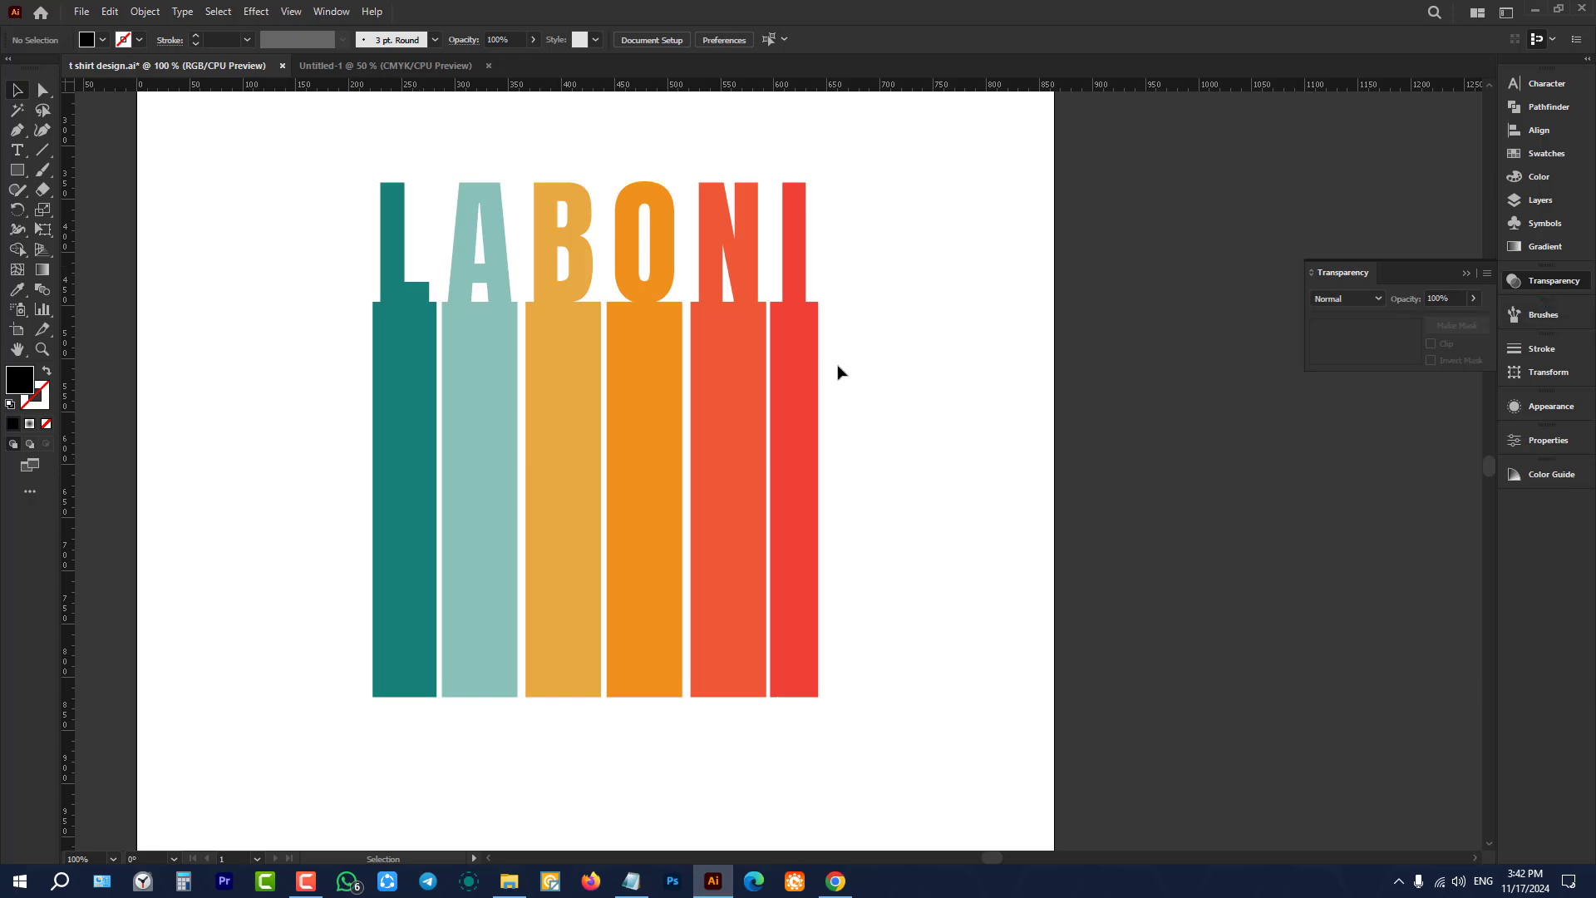
click(669, 333)
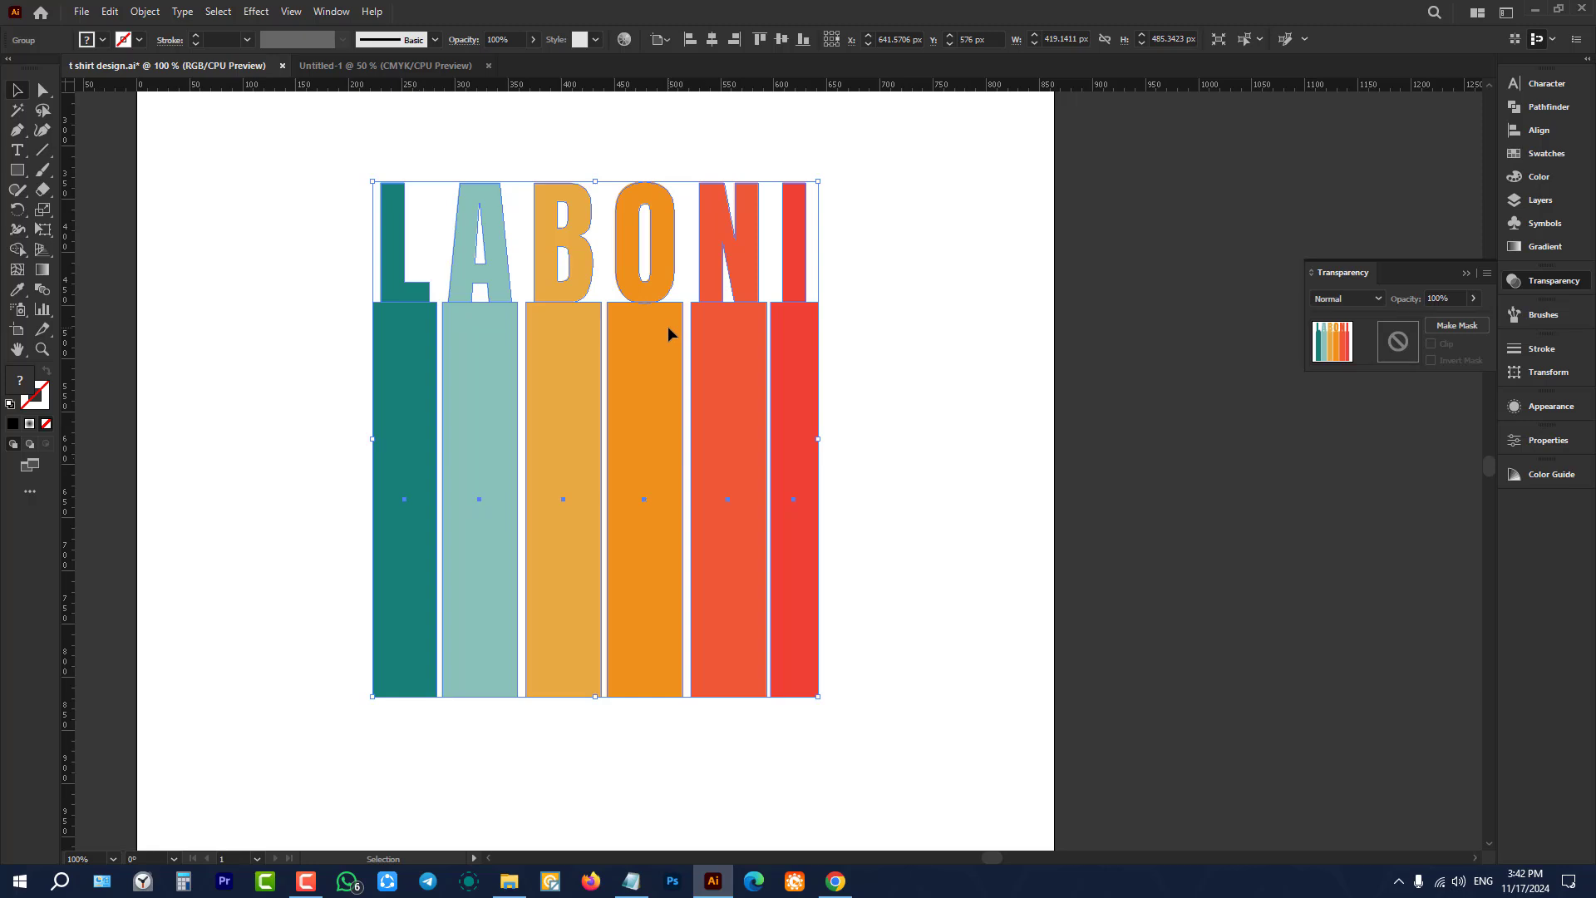
click(885, 370)
click(766, 339)
click(1452, 337)
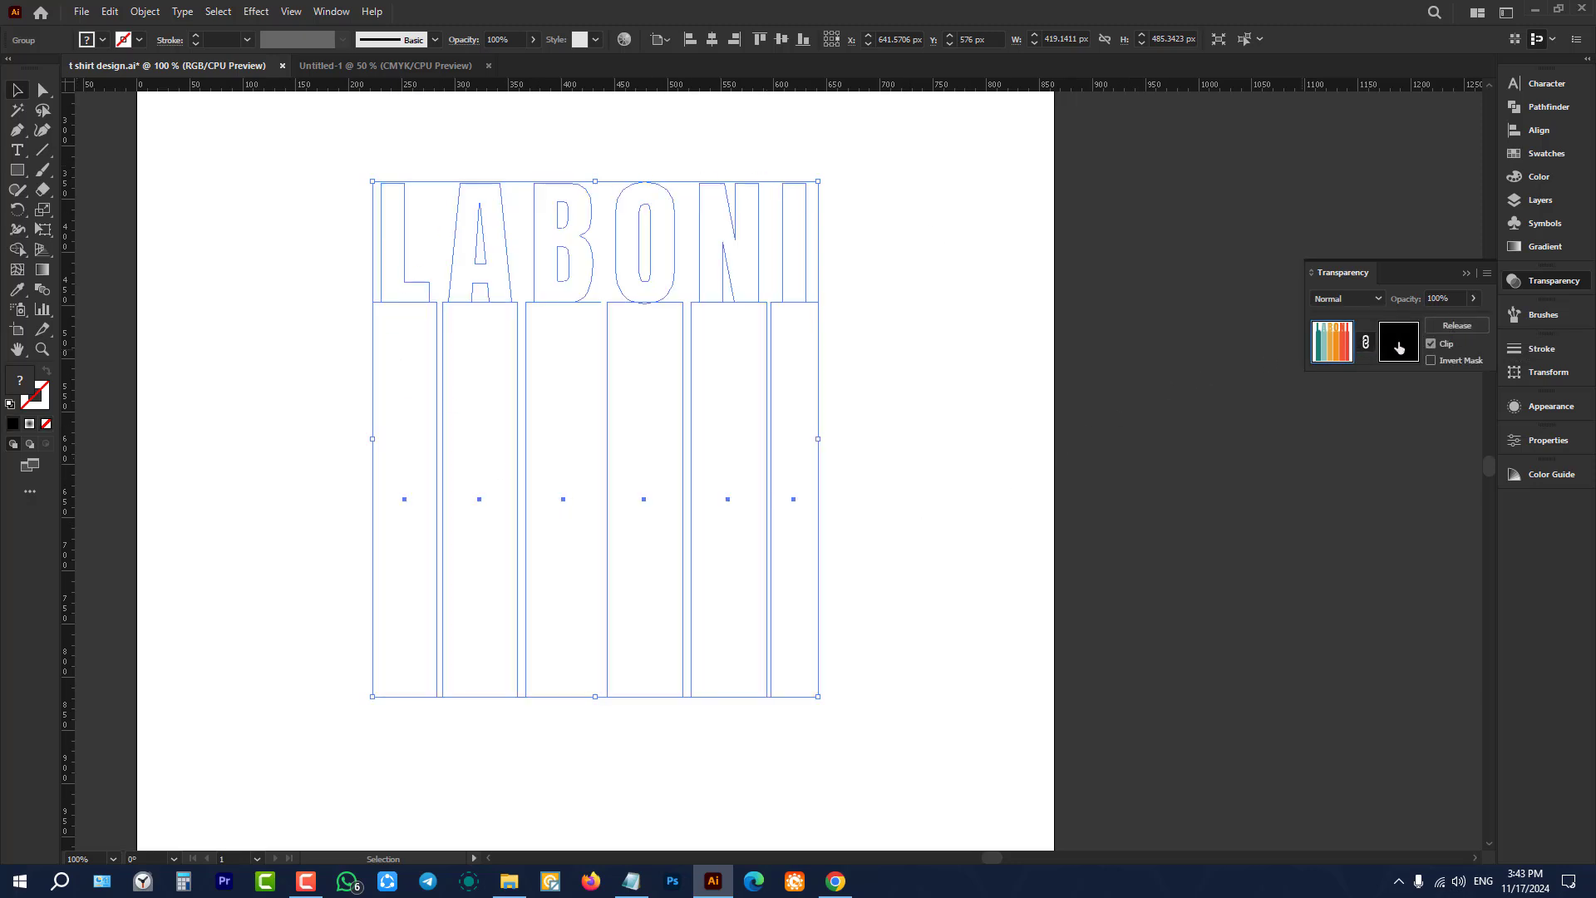
click(1432, 344)
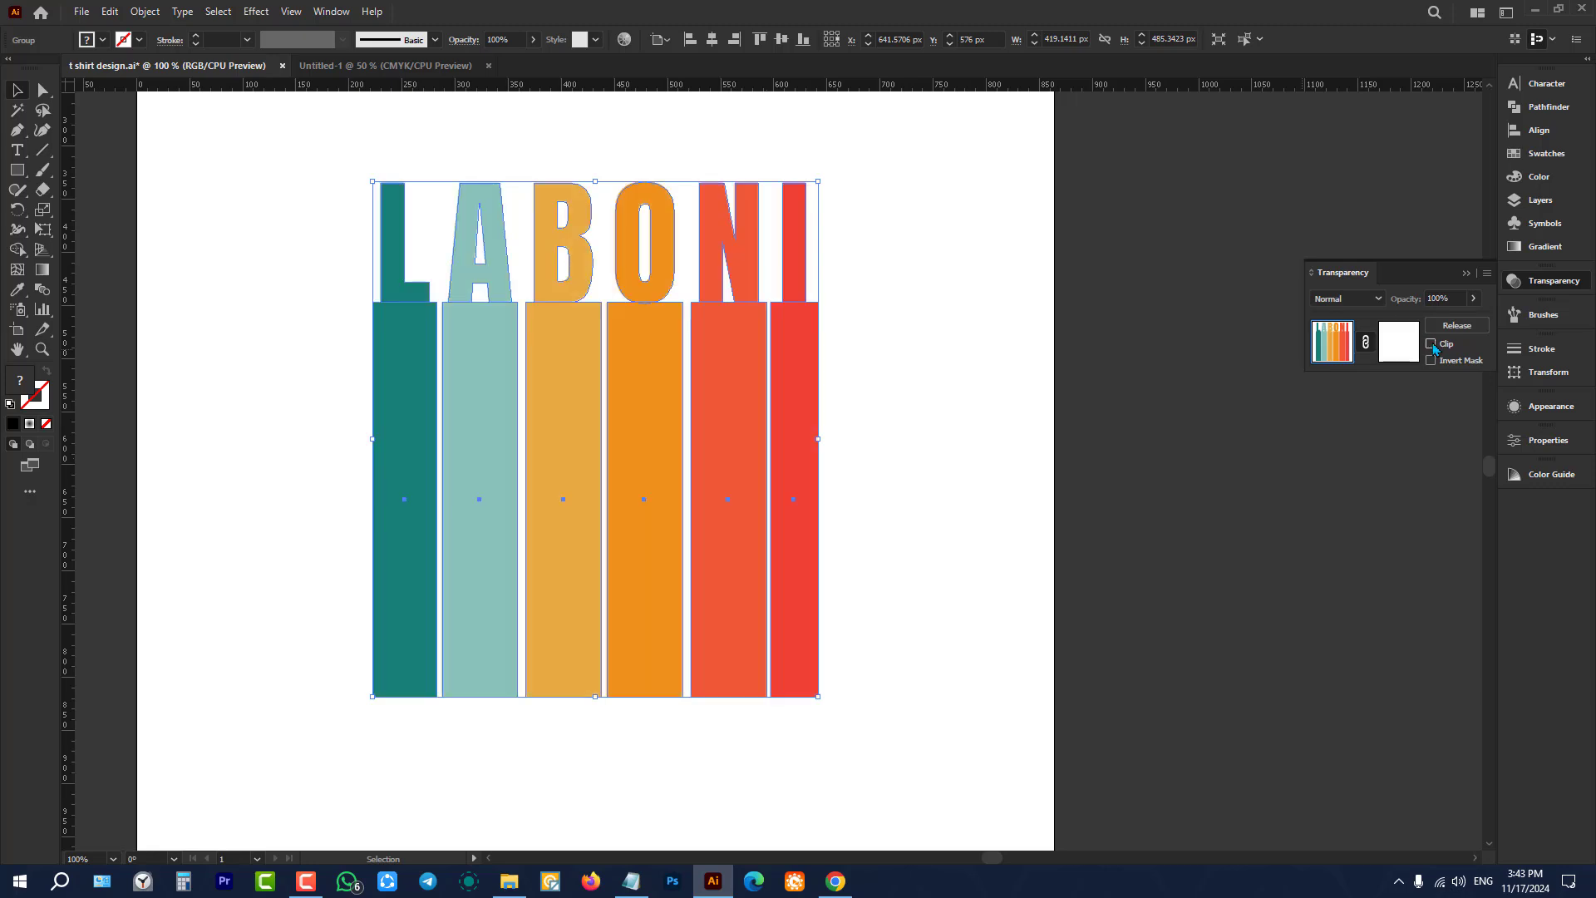
Step: Paste the palm silhouette in place inside the opacity mask, return to editing the artwork and deselect it
click(1394, 359)
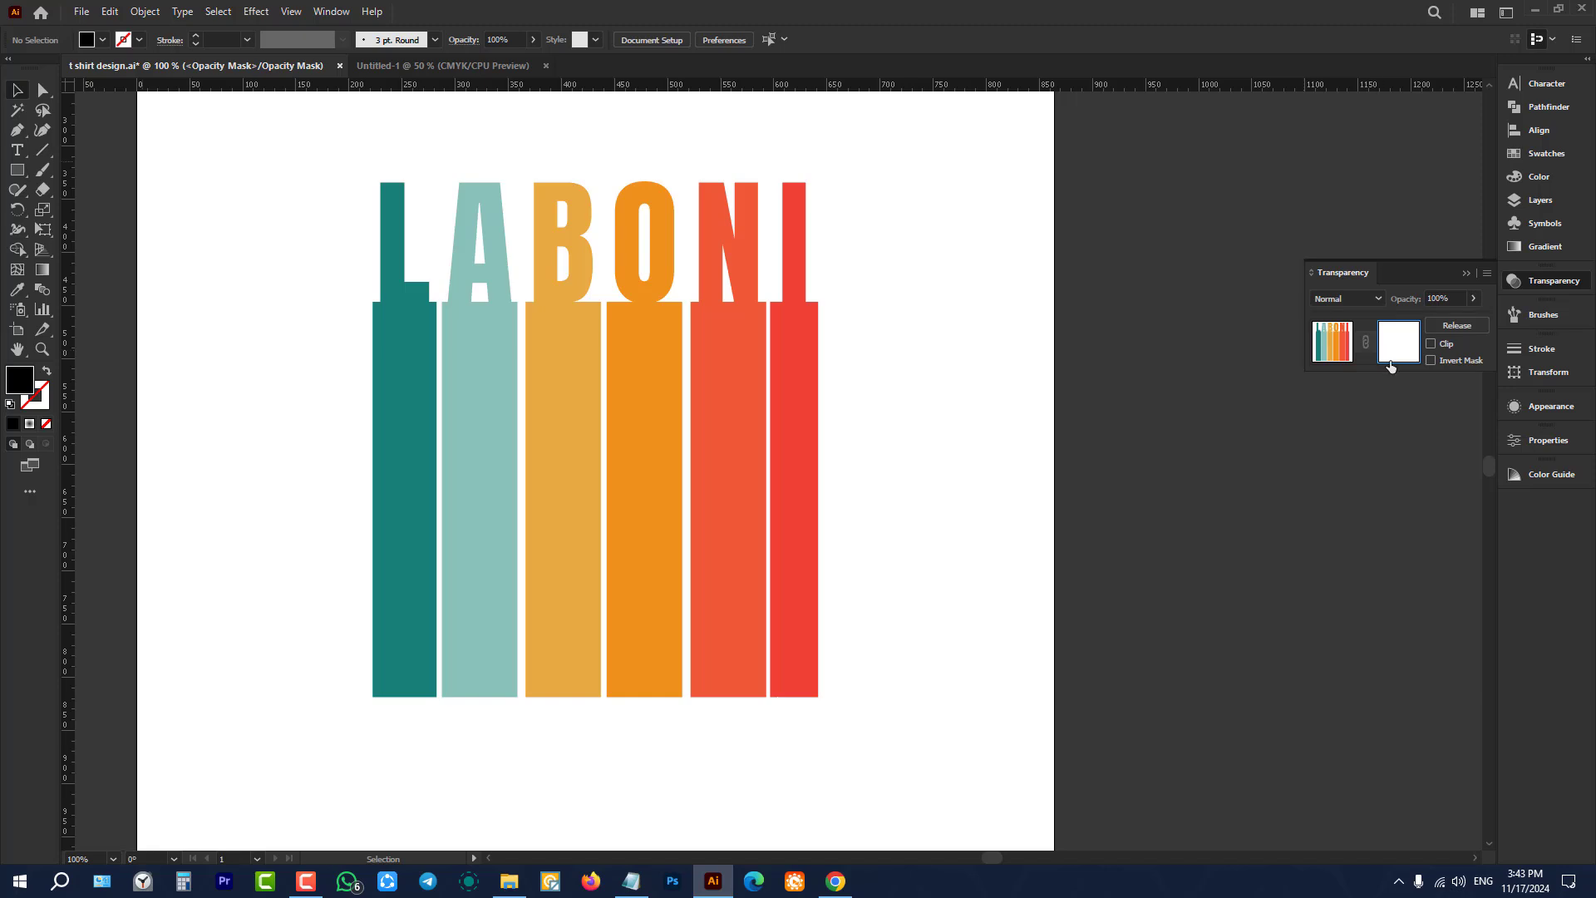
key(a)
key(ctrl+f)
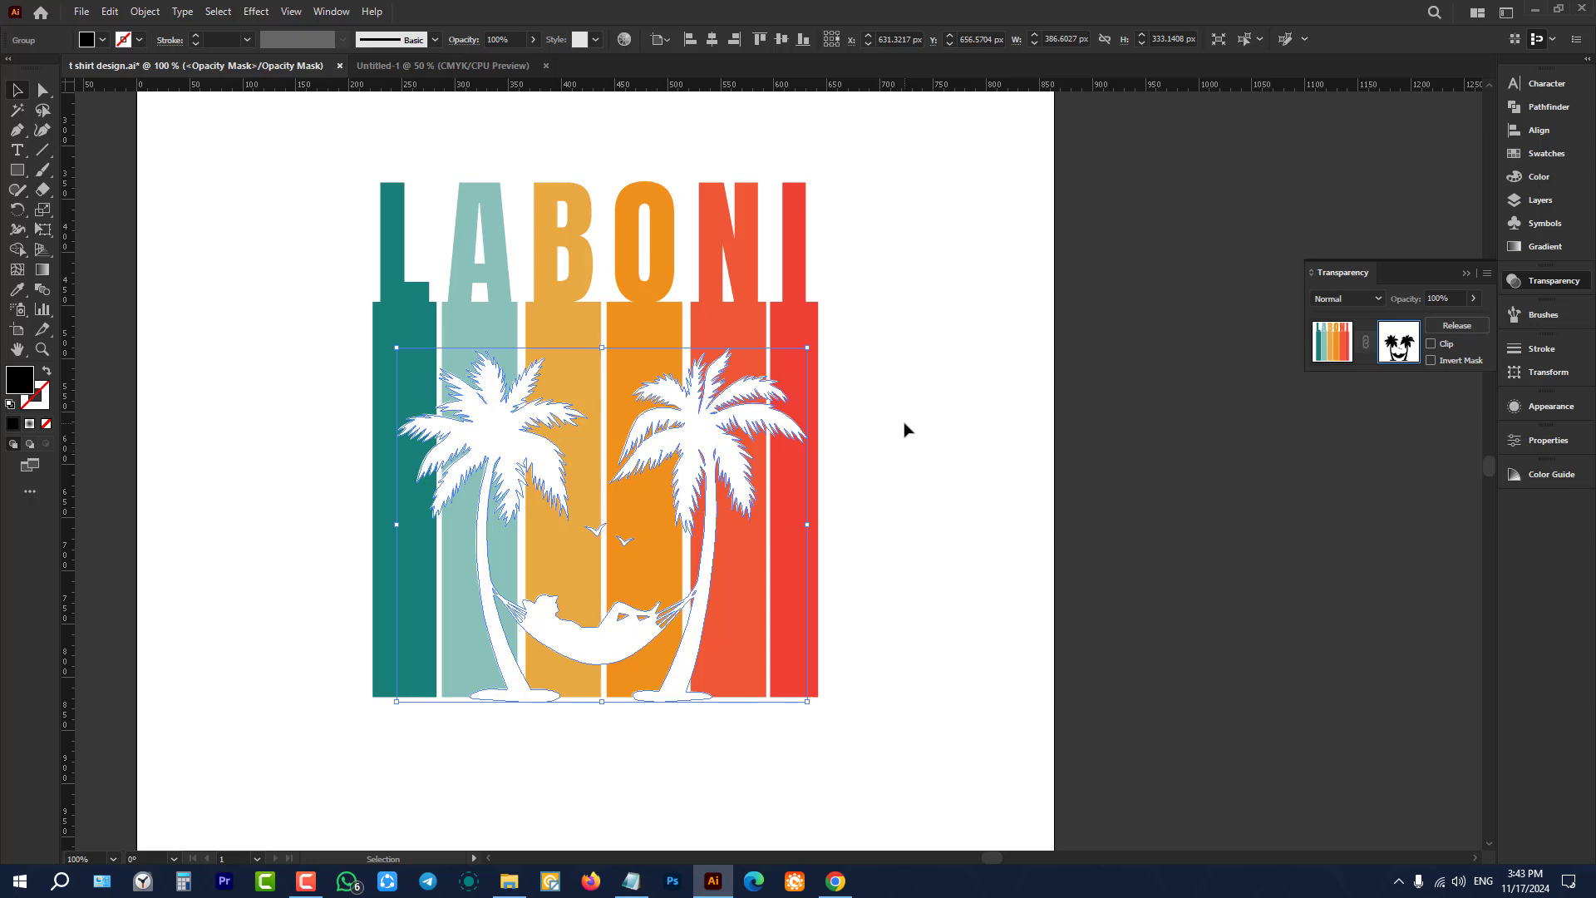
click(1329, 336)
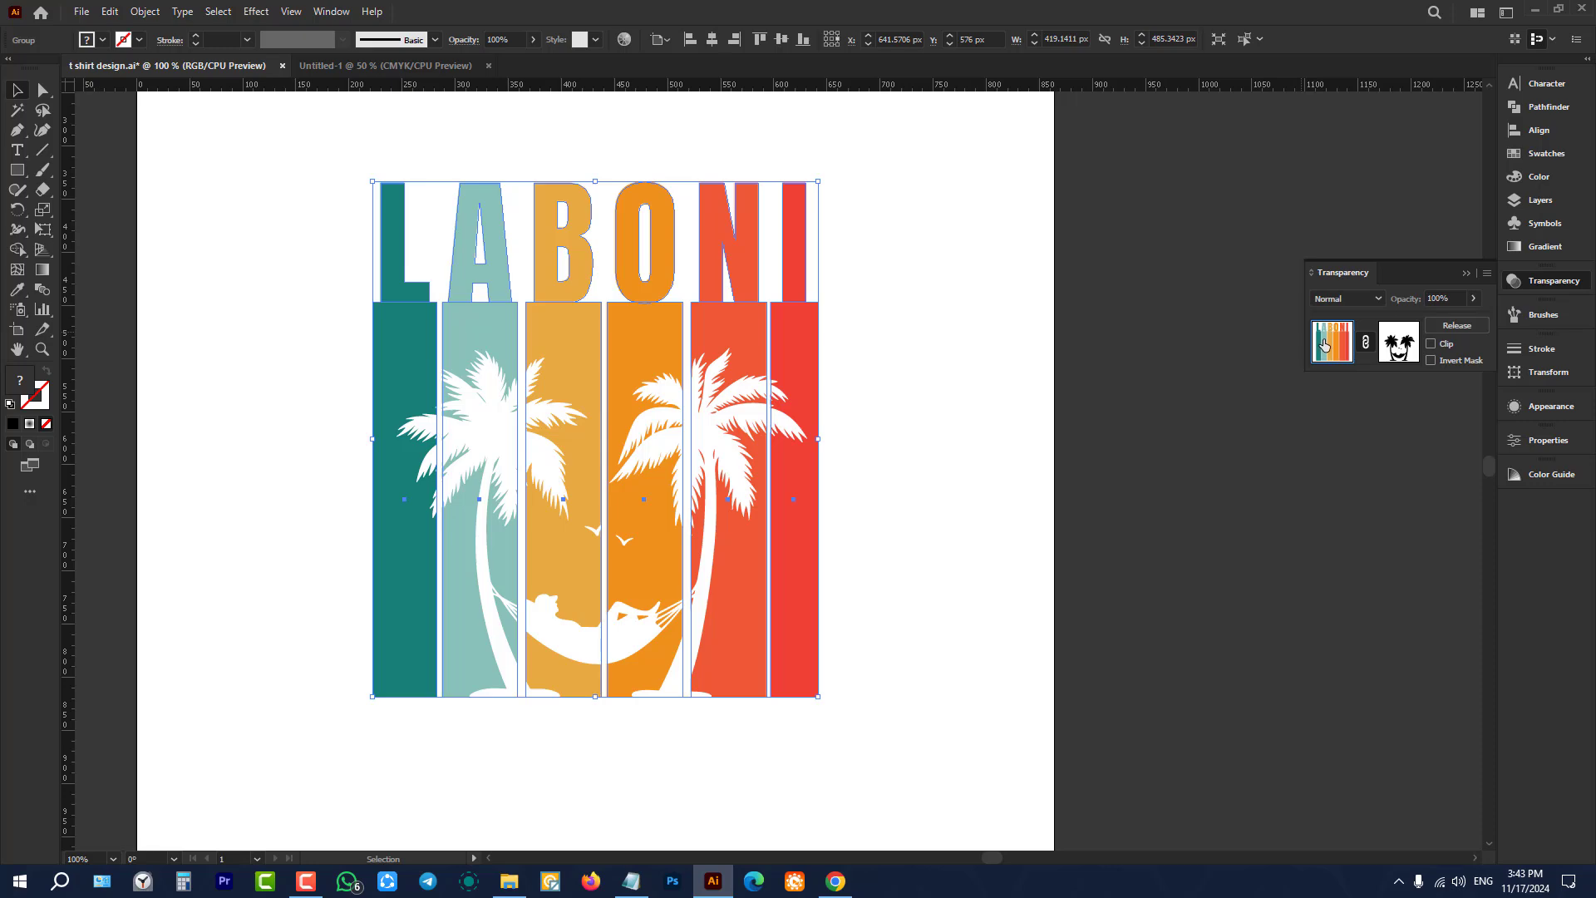
click(958, 274)
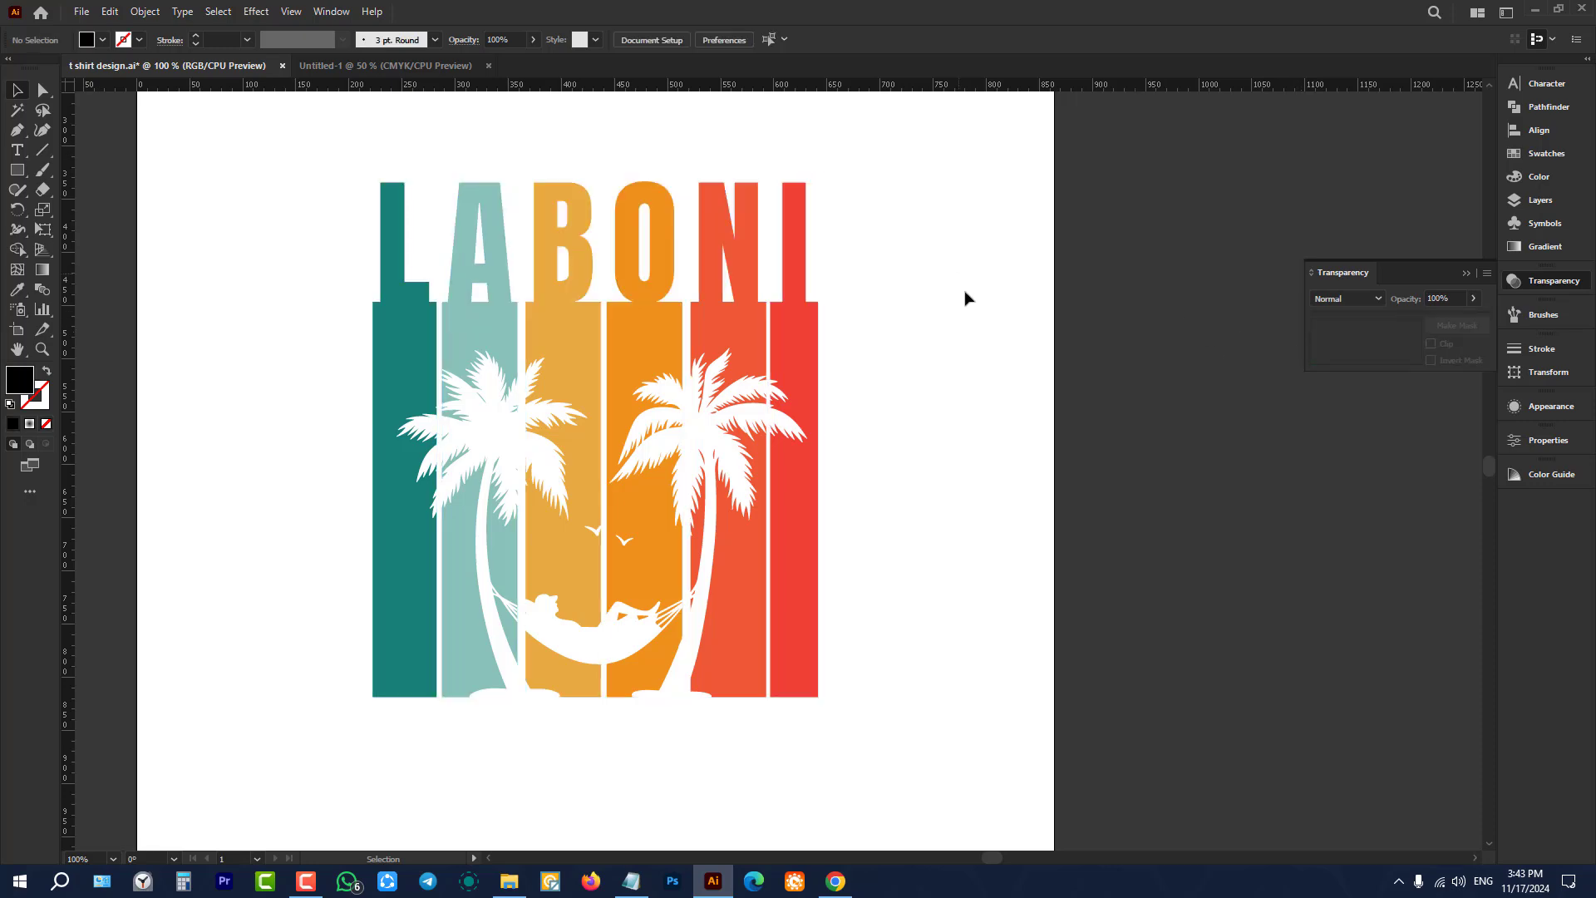
Step: Move the small grunge texture from the asset collection onto the artboard and centre it horizontally and vertically
alt+scroll(1052, 472, down, 6)
alt+scroll(1053, 472, down, 1)
scroll(540, 281, up, 1)
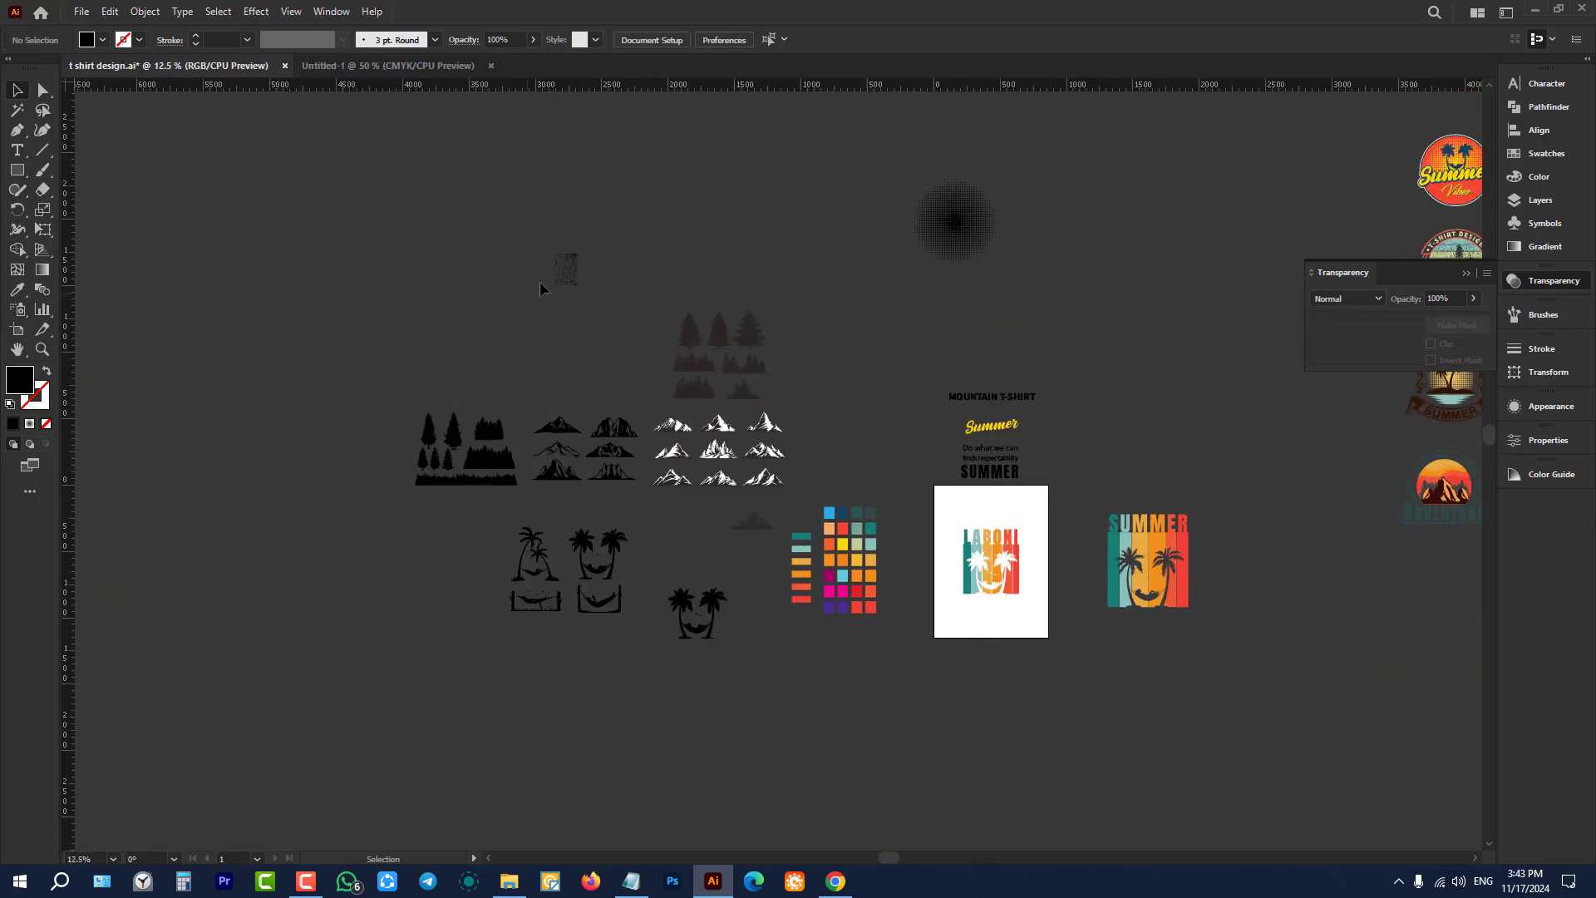
click(570, 274)
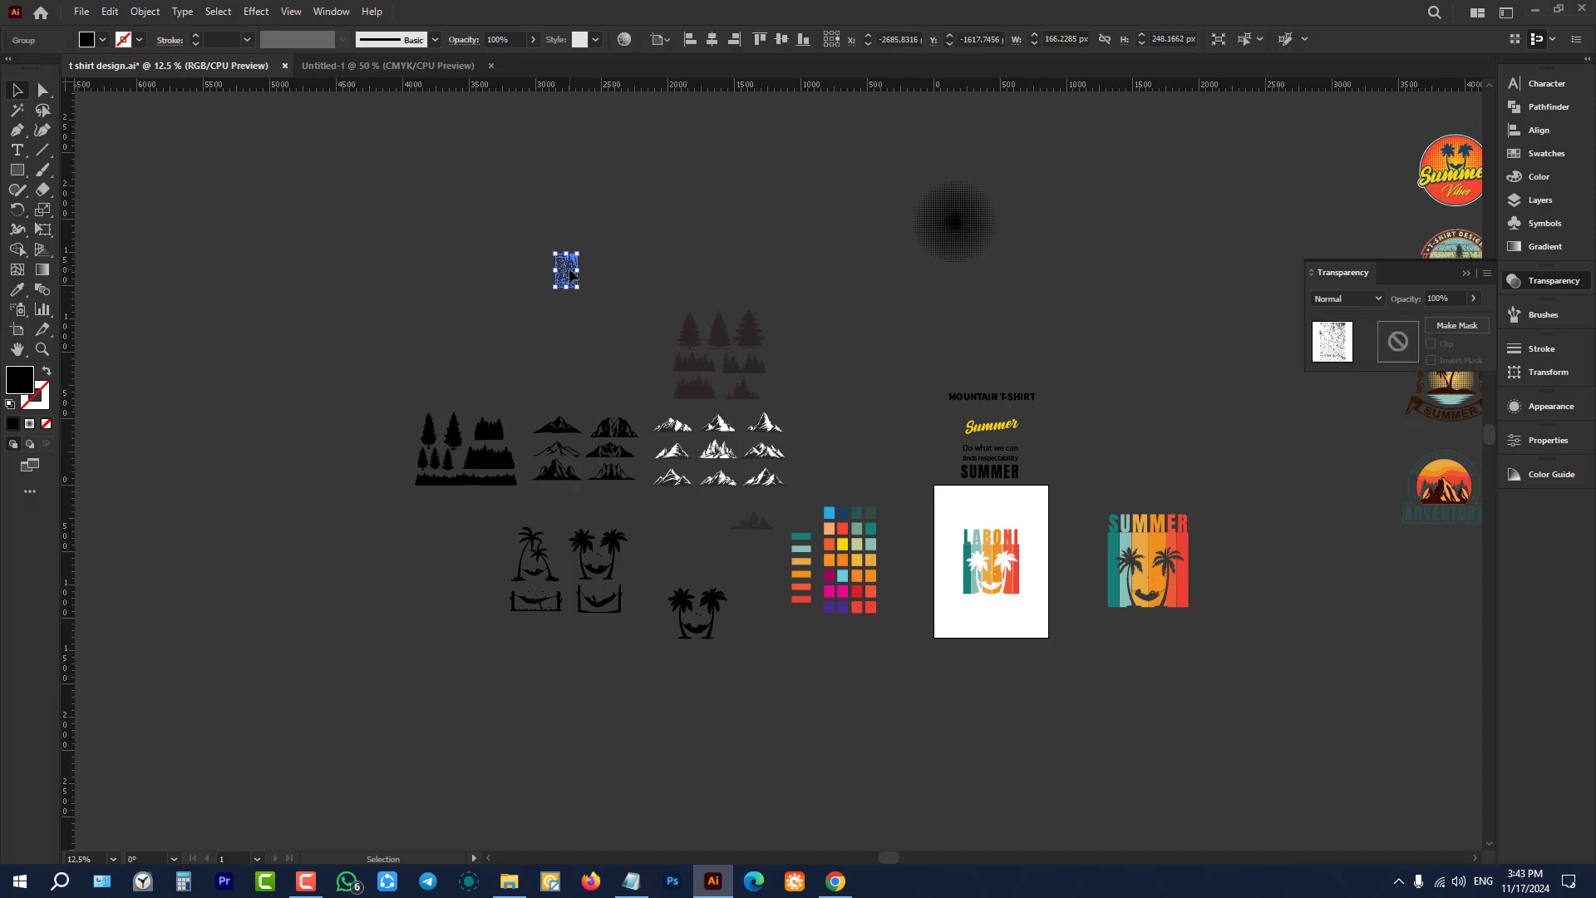
drag(573, 274, 948, 532)
alt+scroll(1033, 562, up, 5)
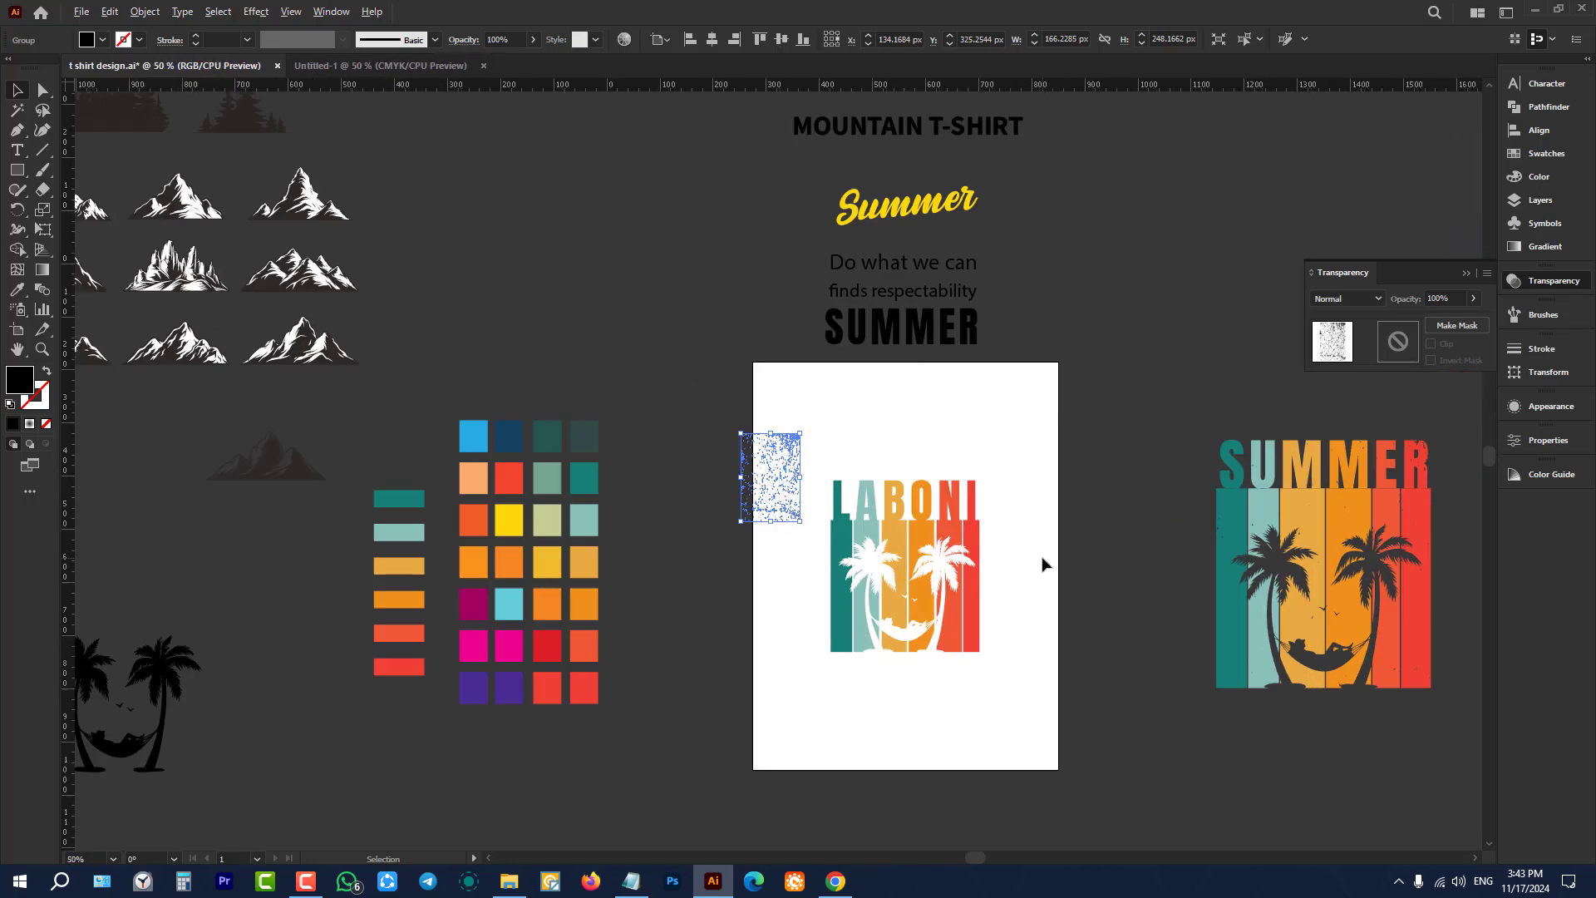
click(711, 39)
click(781, 39)
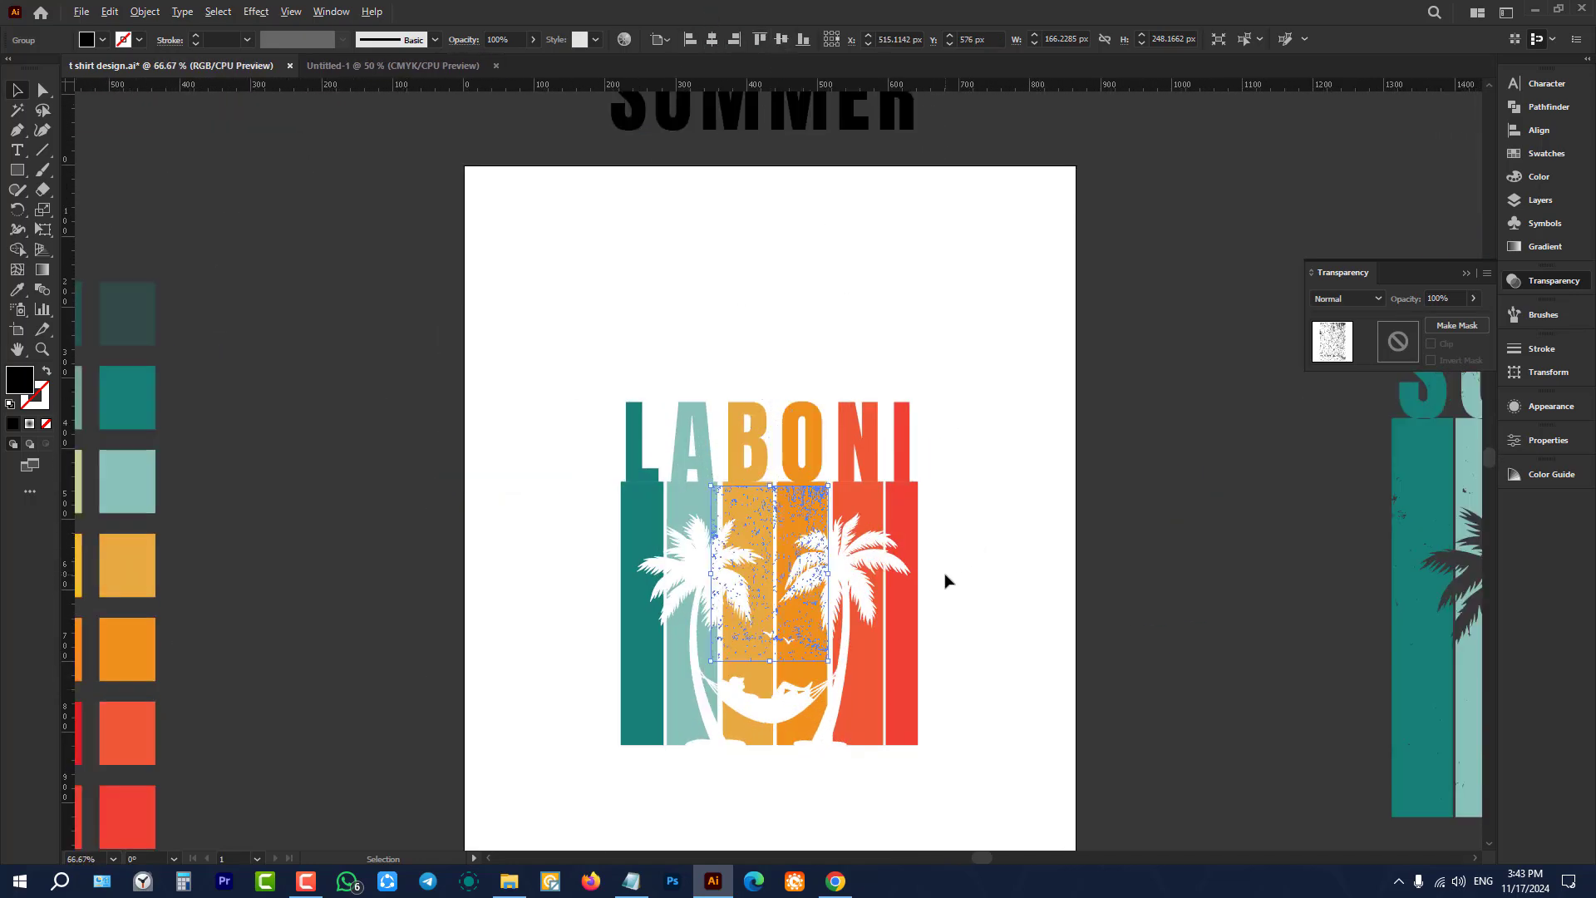
Step: Enlarge the grunge texture from its centre to about 546 by 815 px so it covers the whole design
alt+scroll(945, 577, up, 1)
scroll(958, 538, down, 1)
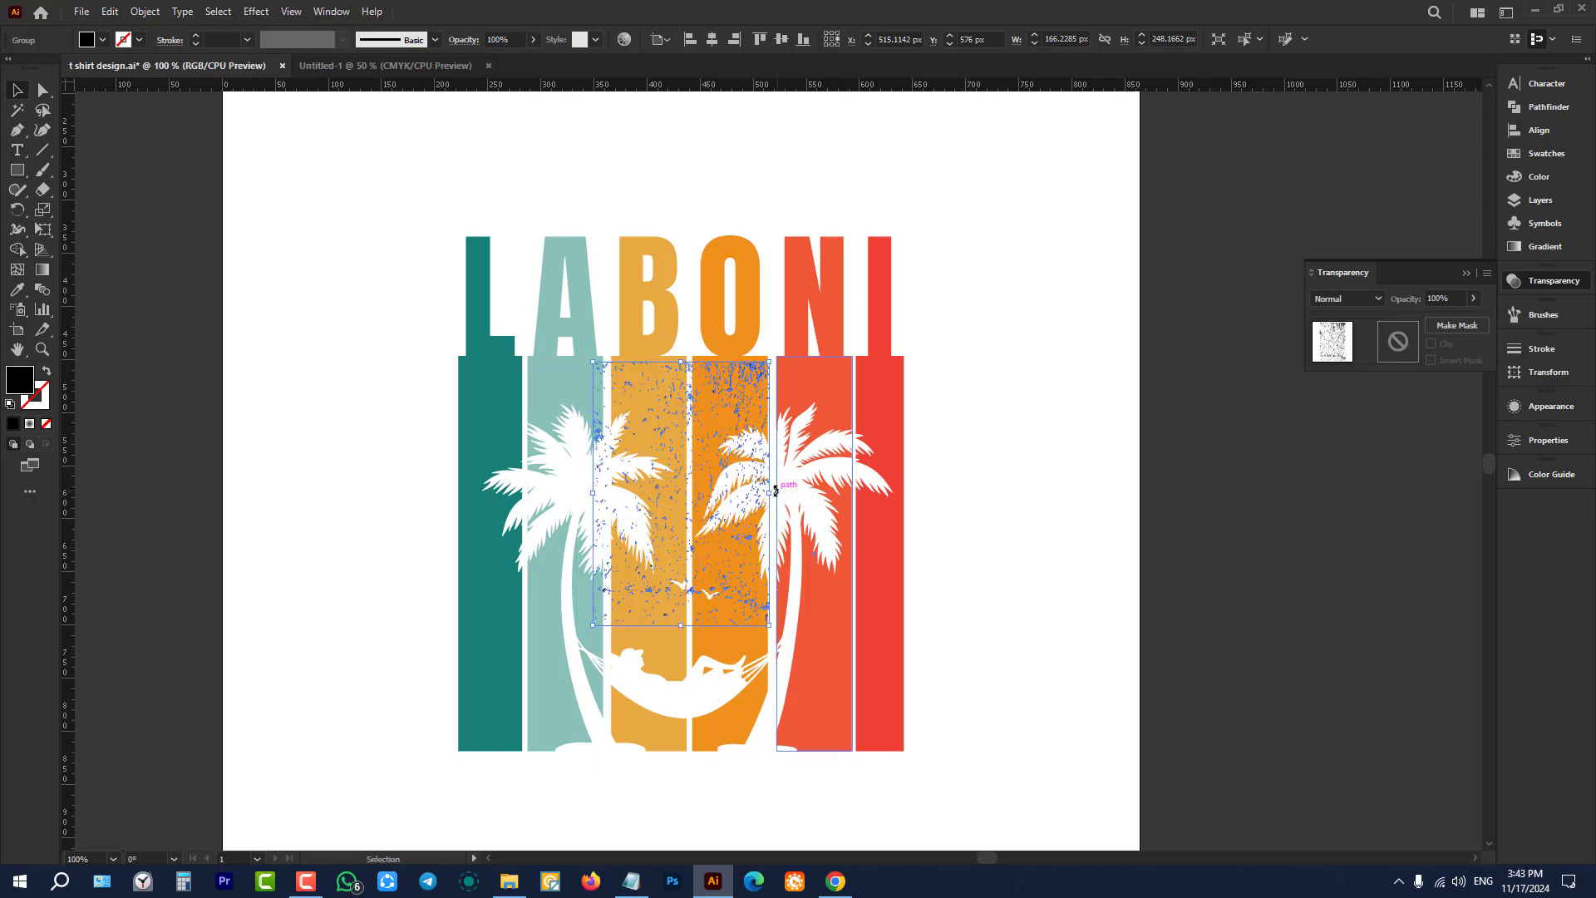
drag(769, 493, 974, 552)
click(1039, 486)
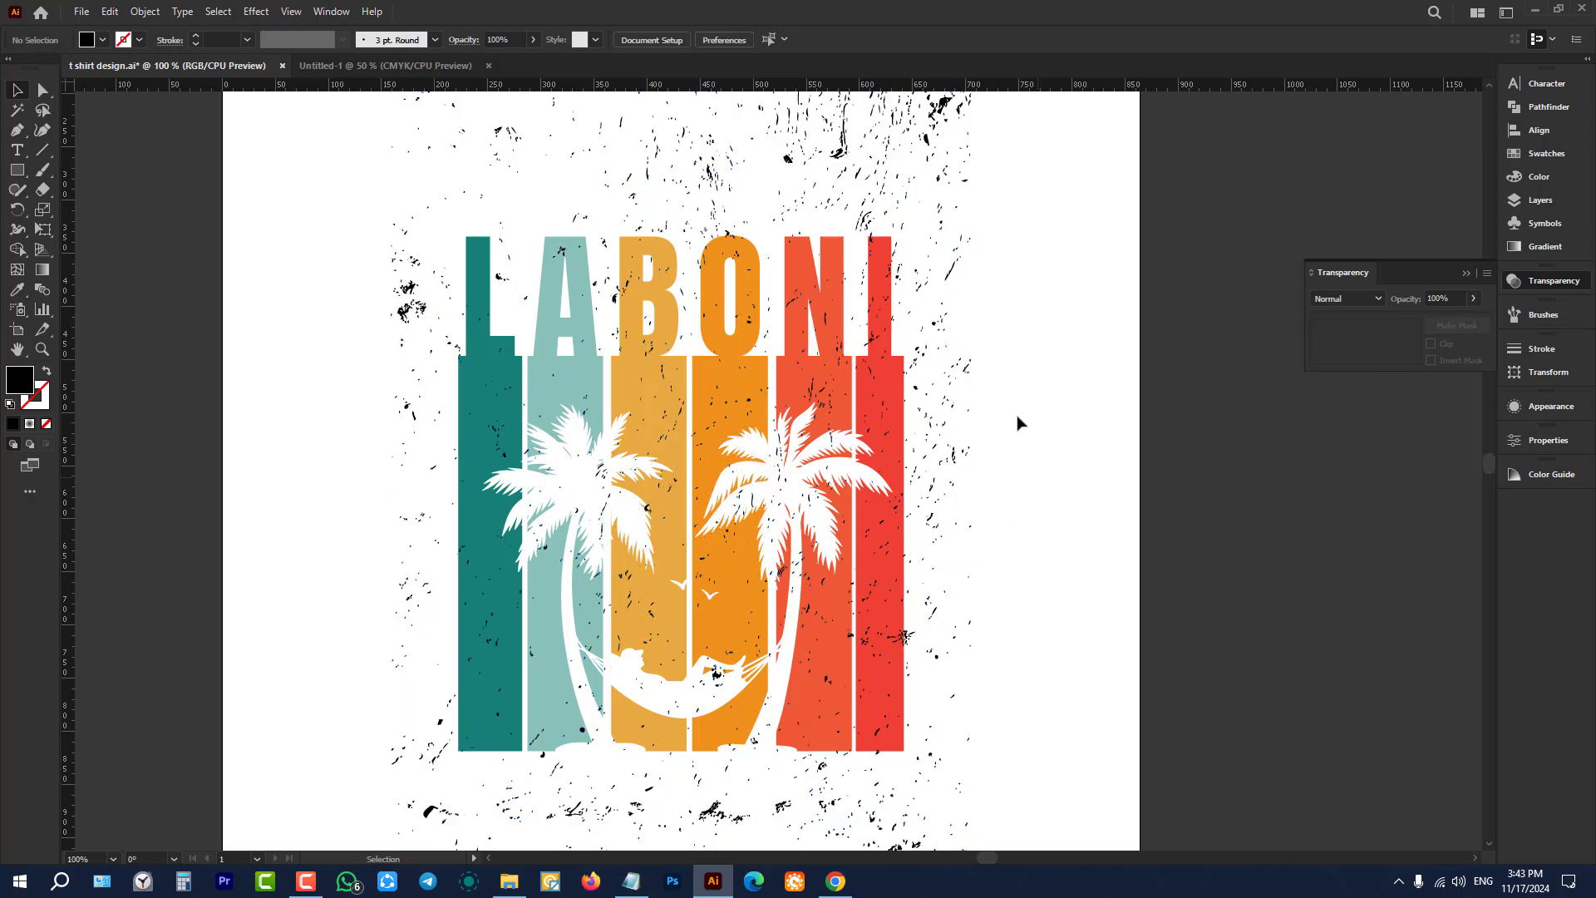
Step: Cut the grunge texture, paste it in place into the striped group's opacity mask, and return to the artwork to check the distressed effect
click(948, 133)
click(1146, 321)
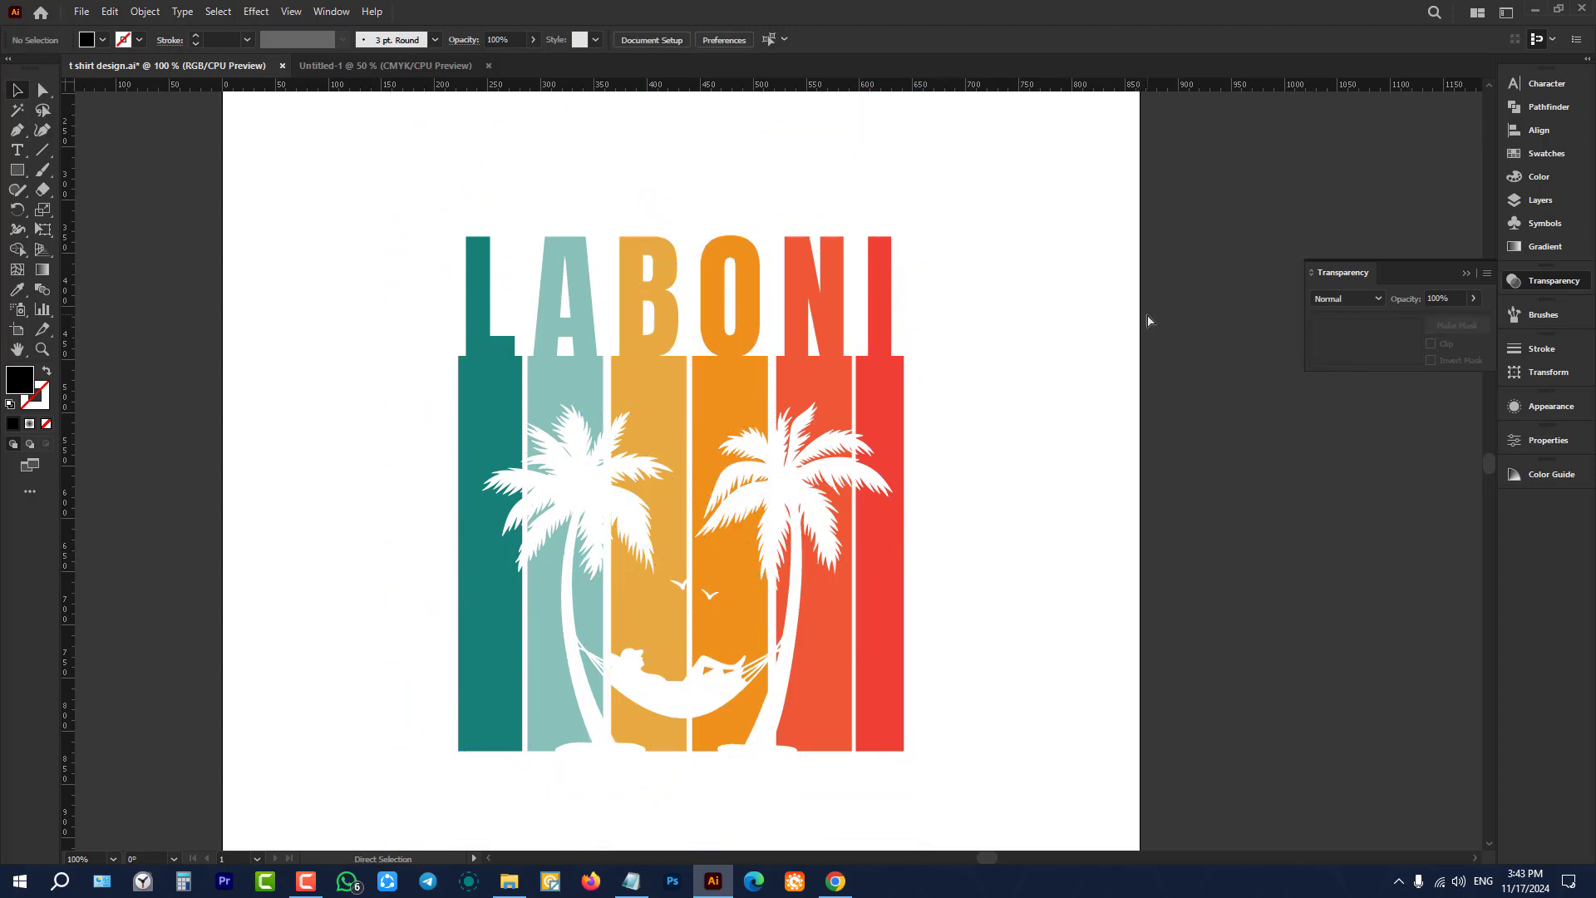
click(790, 501)
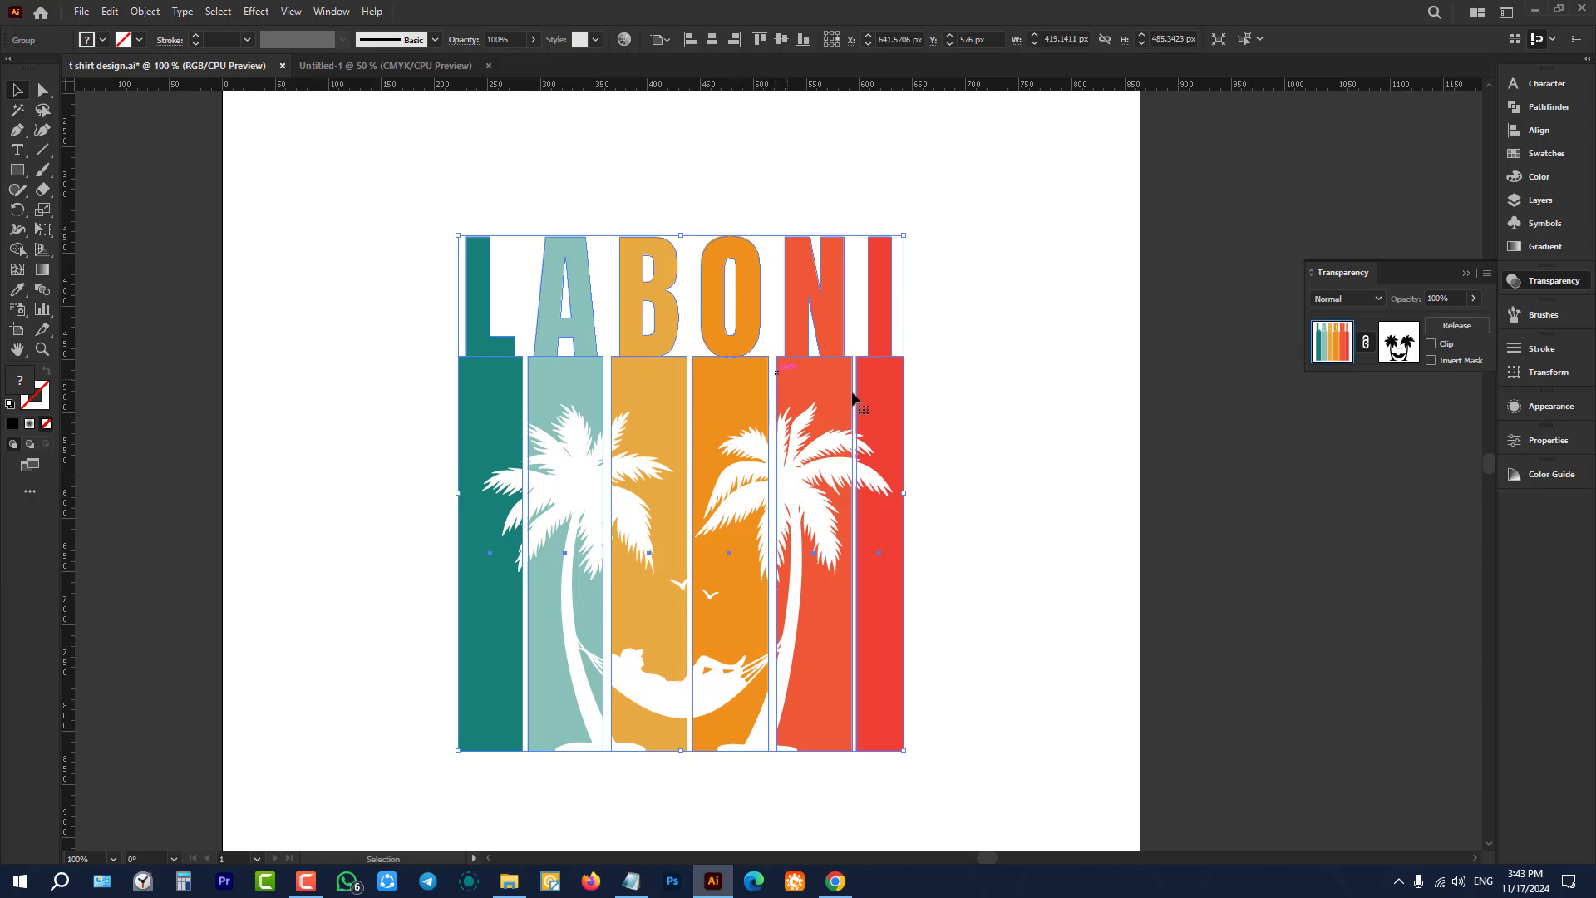
click(1399, 341)
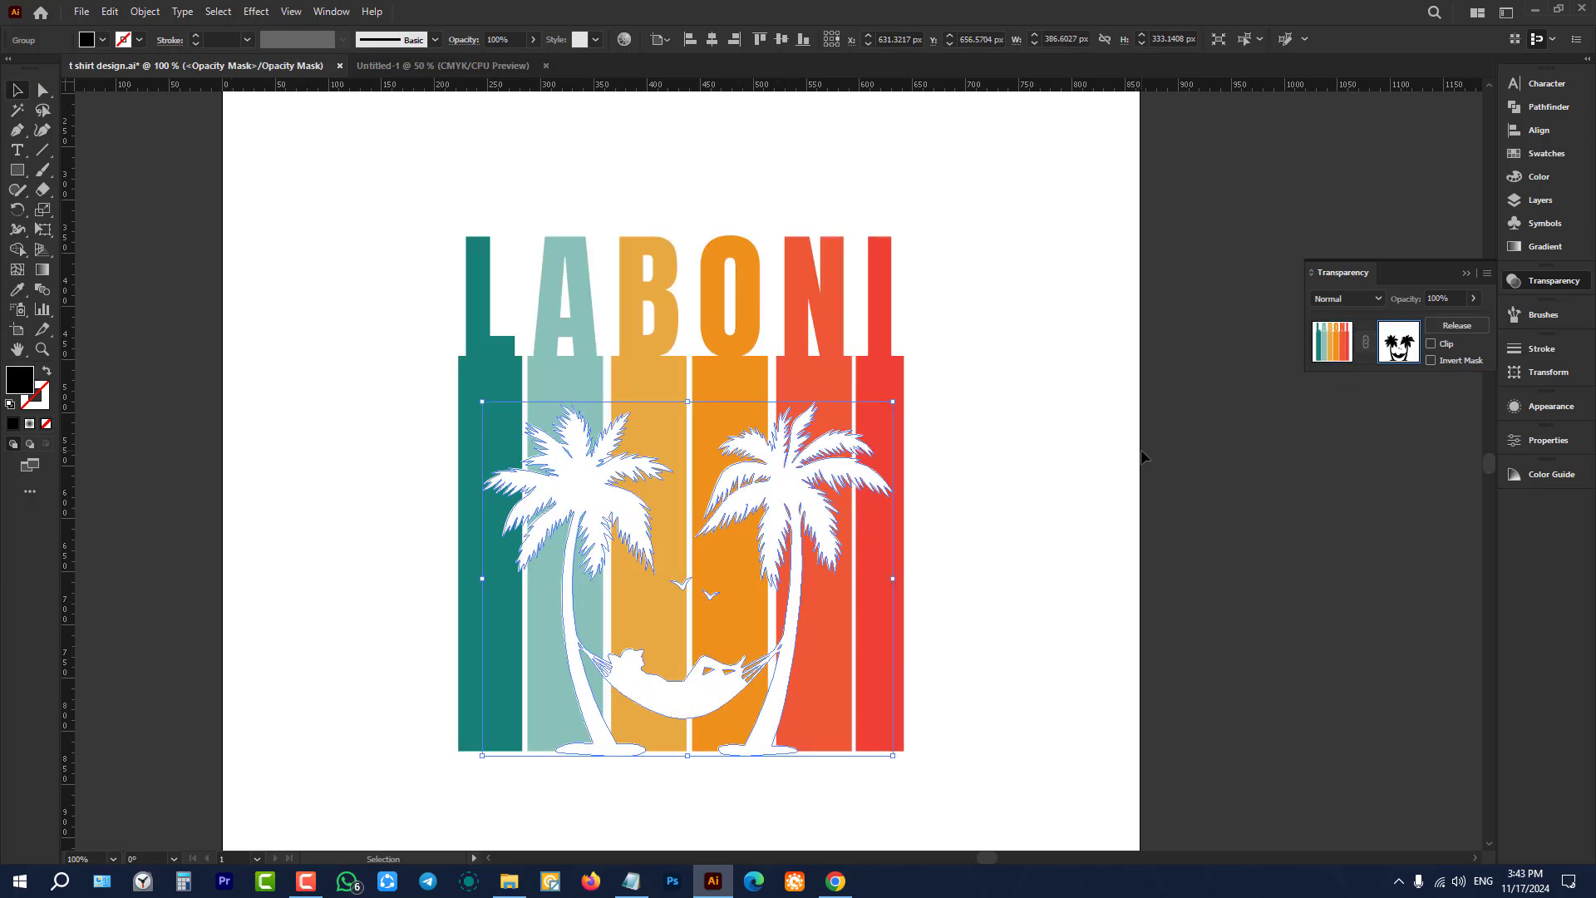
key(ctrl+f)
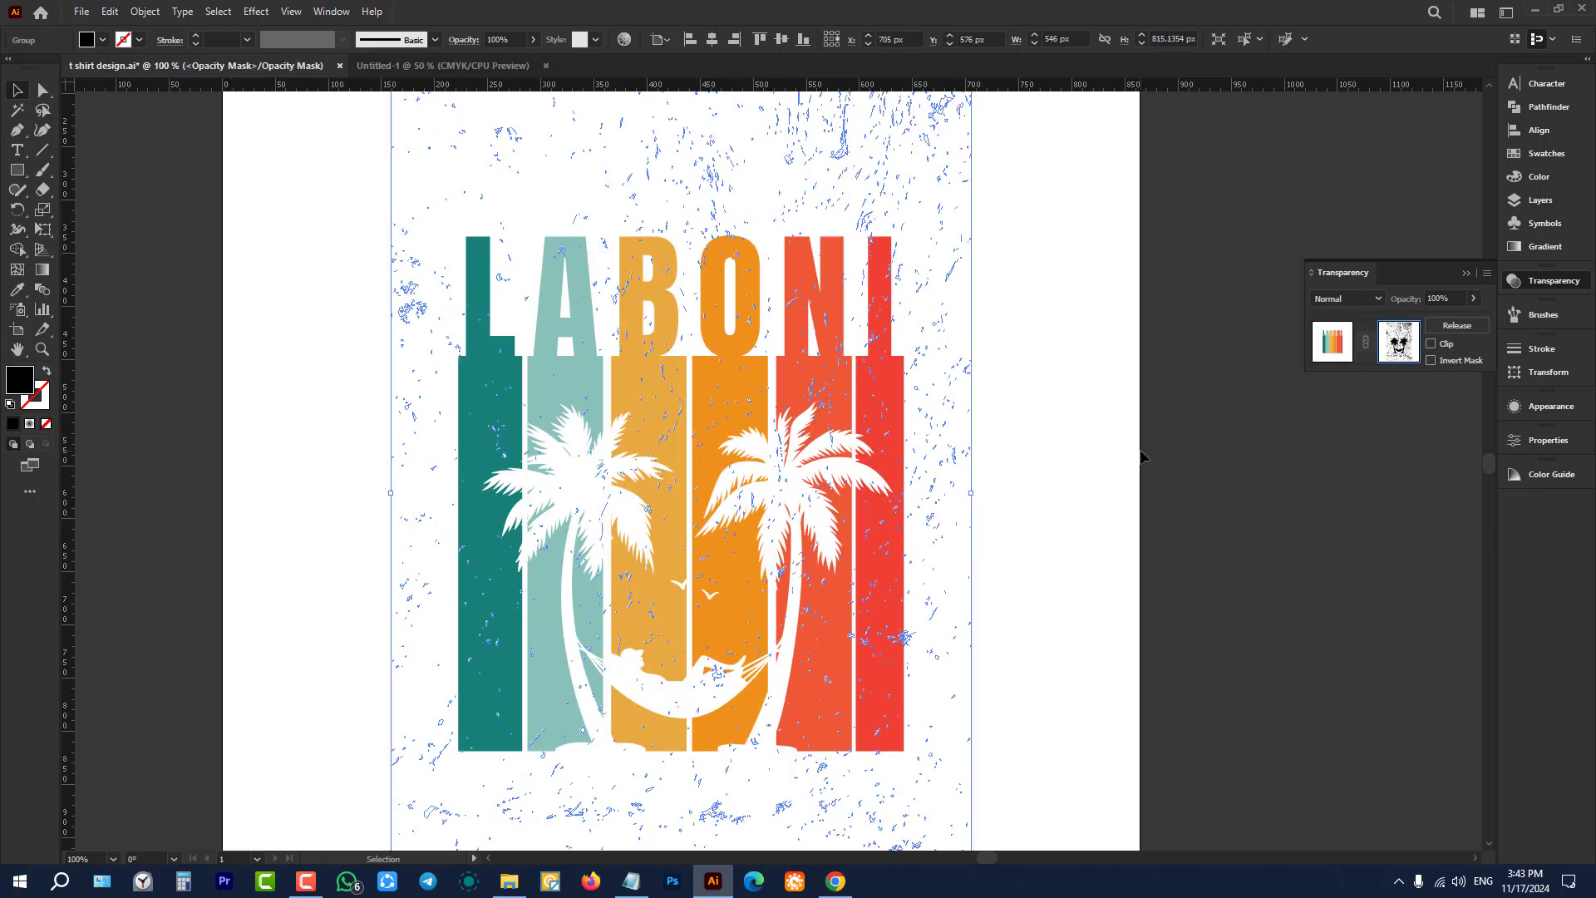
click(1333, 342)
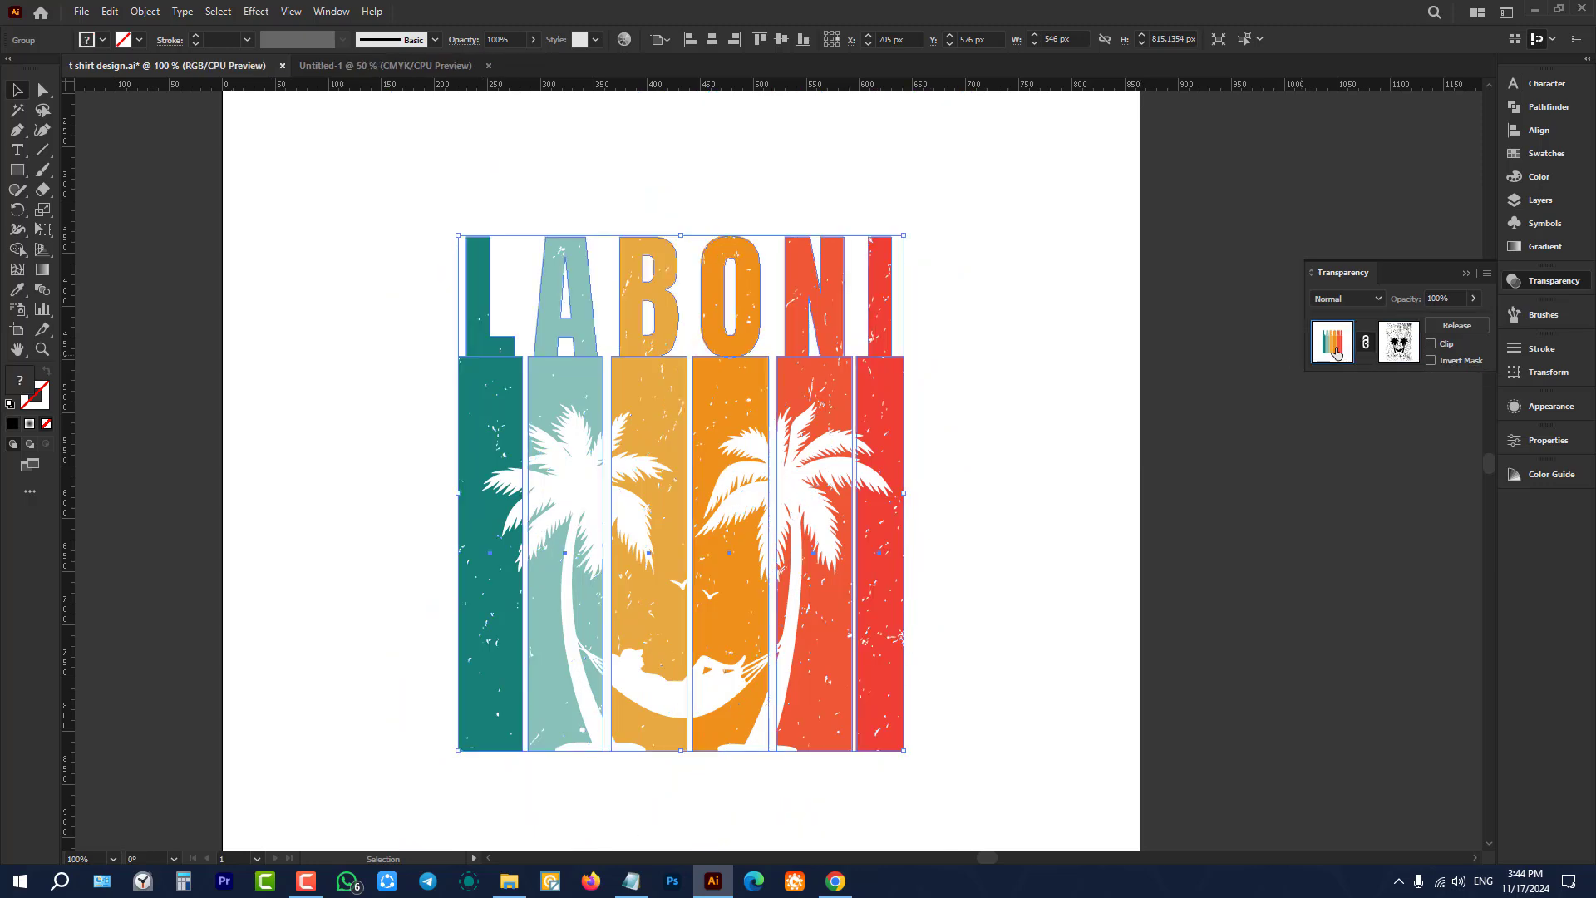
click(1123, 406)
scroll(716, 495, up, 1)
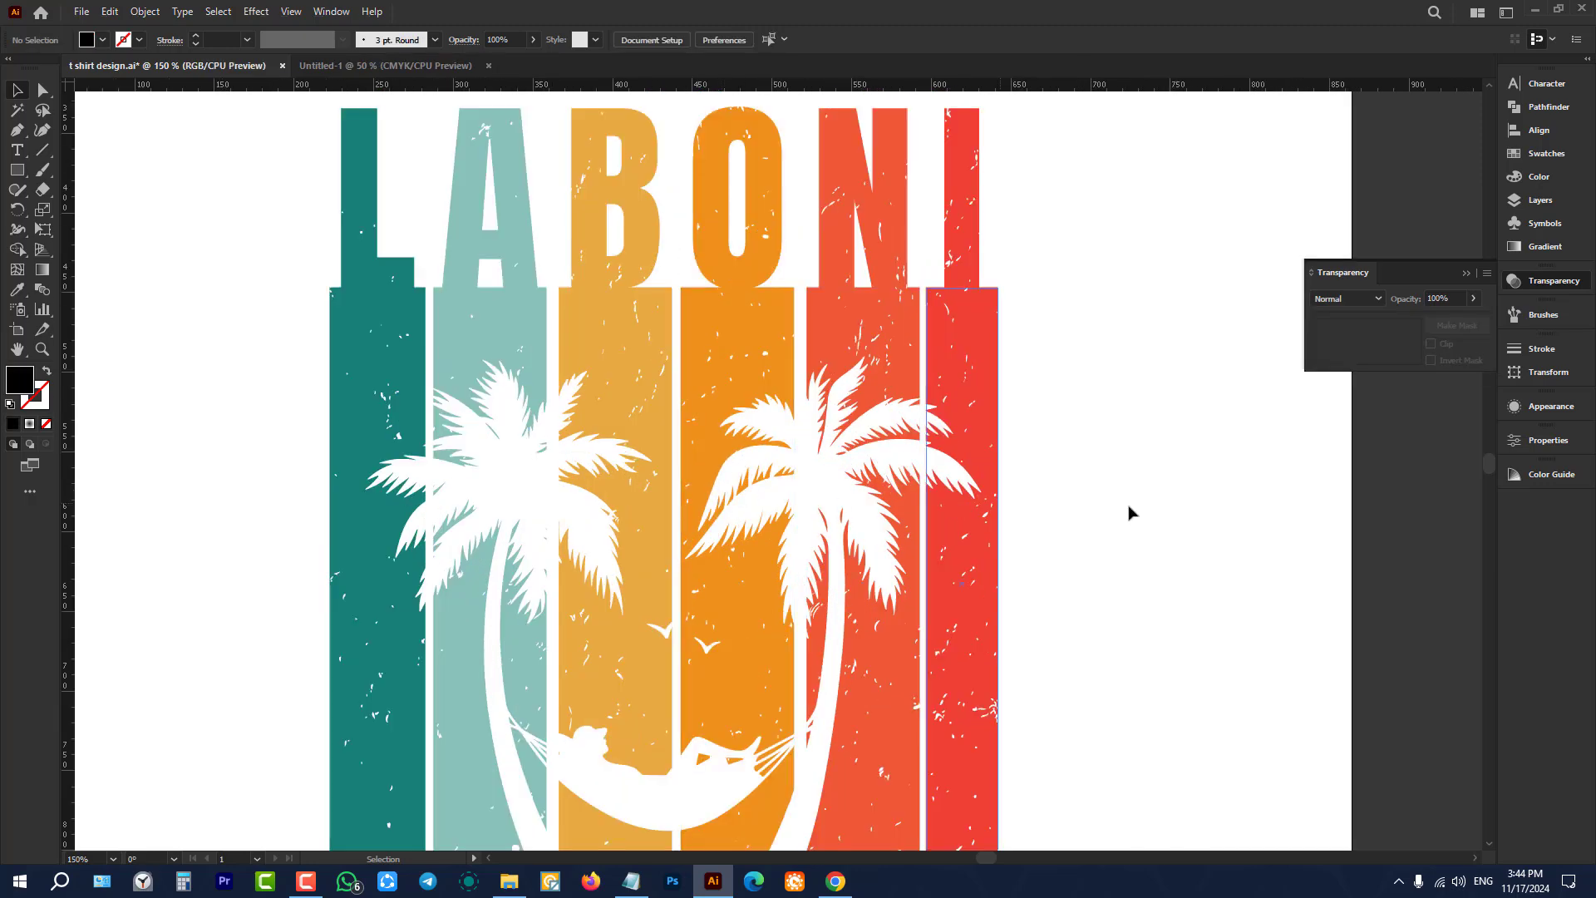
scroll(1105, 478, down, 1)
scroll(1044, 462, down, 1)
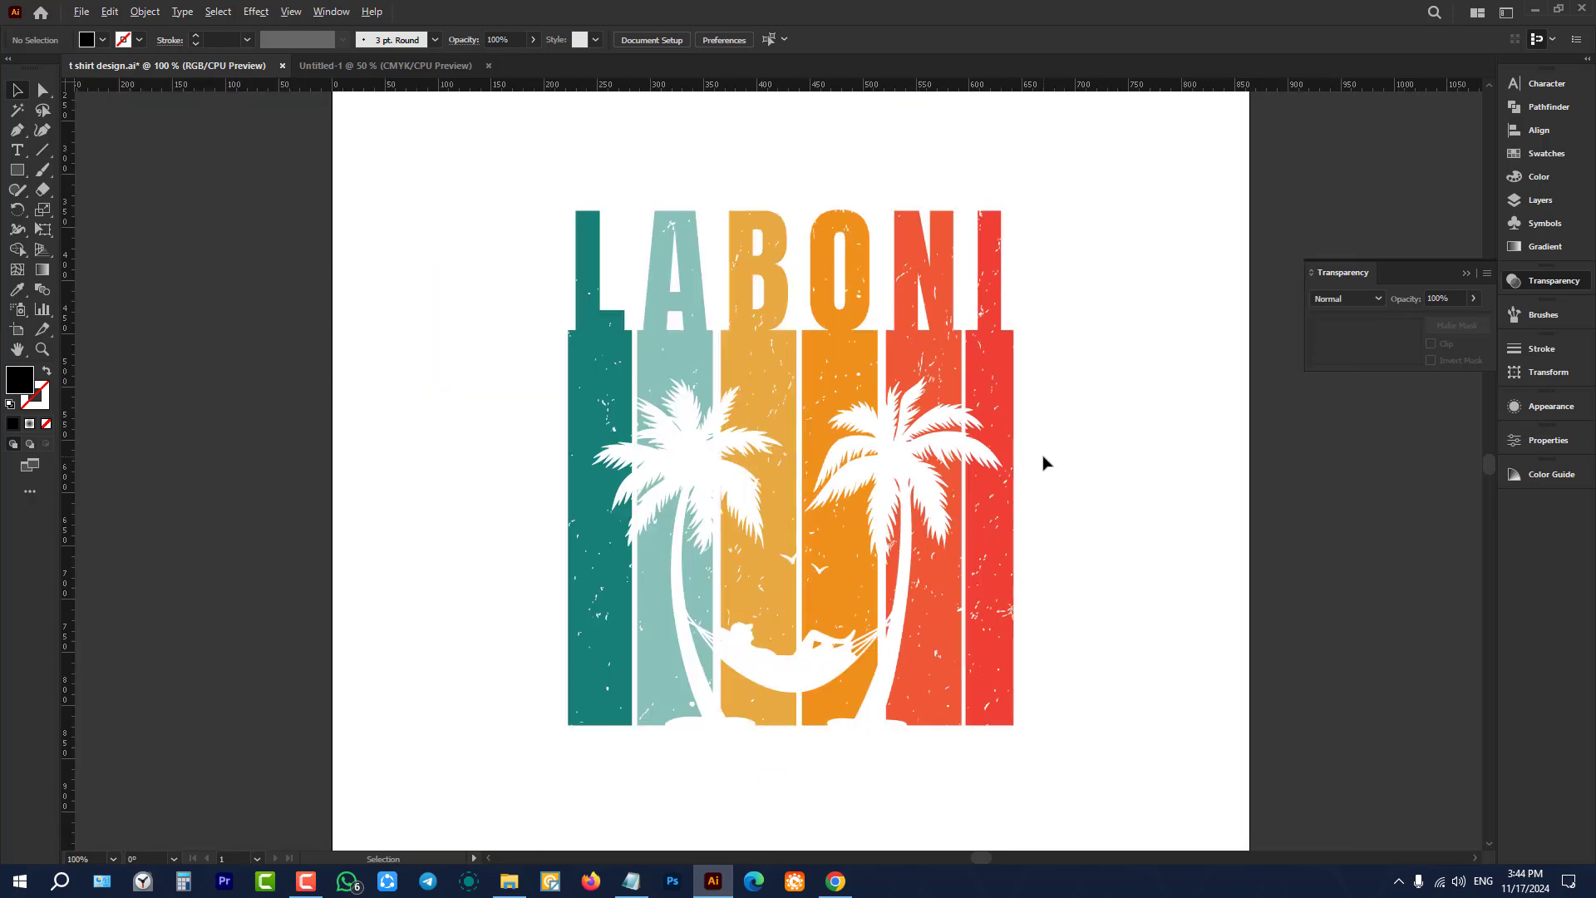
scroll(1075, 438, up, 1)
scroll(1076, 438, down, 1)
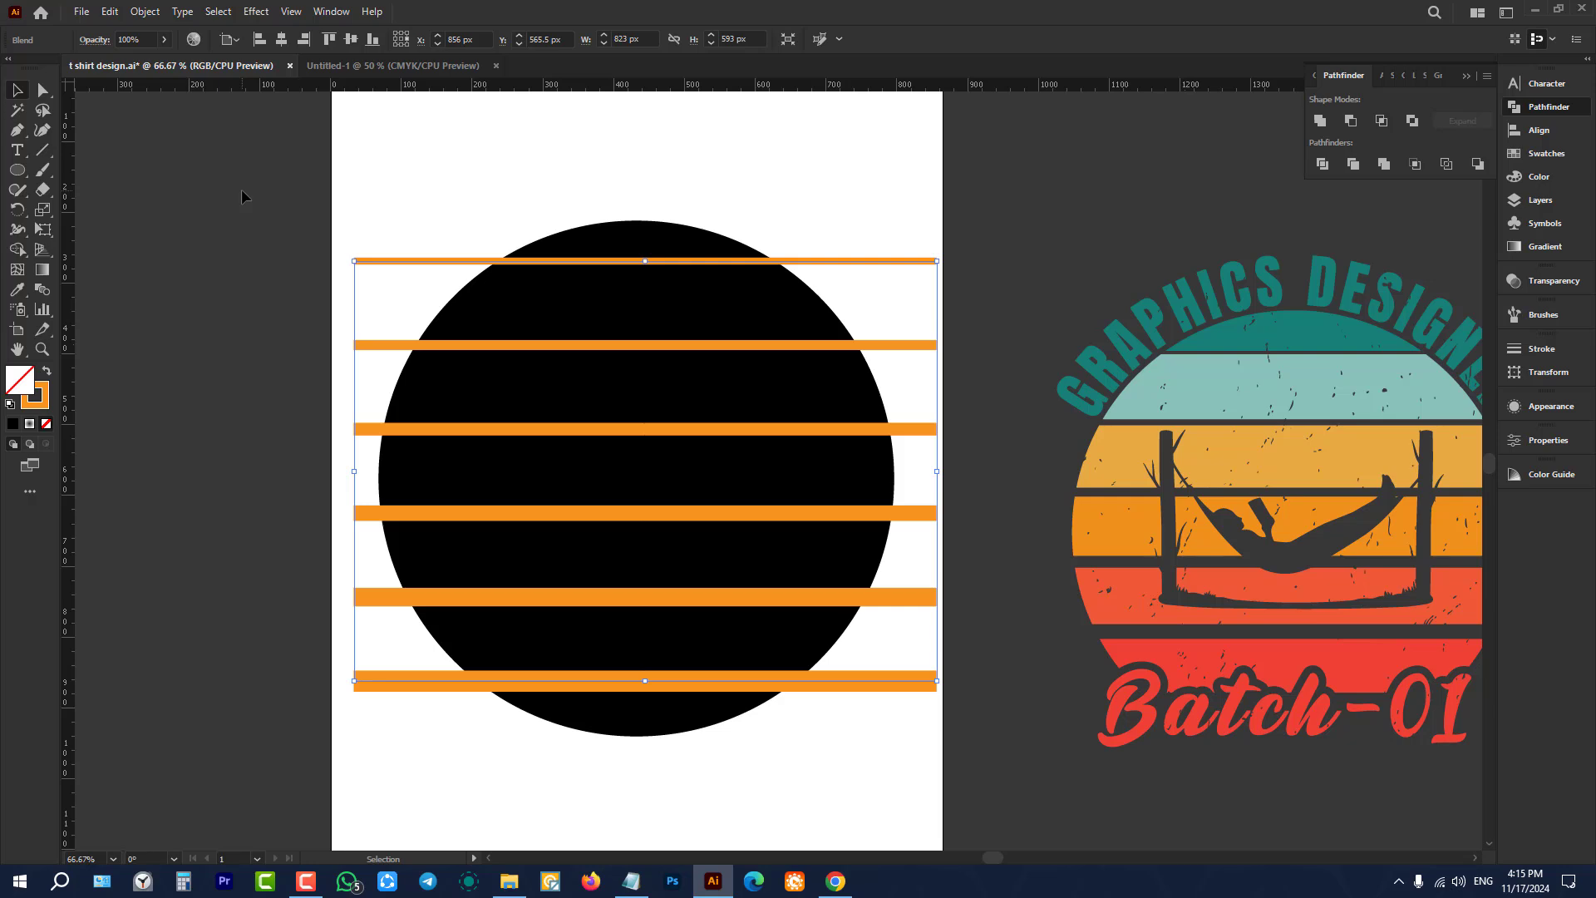
Step: Expand the orange line blend over the black circle into separate lines, and expand their strokes into filled bars
click(146, 17)
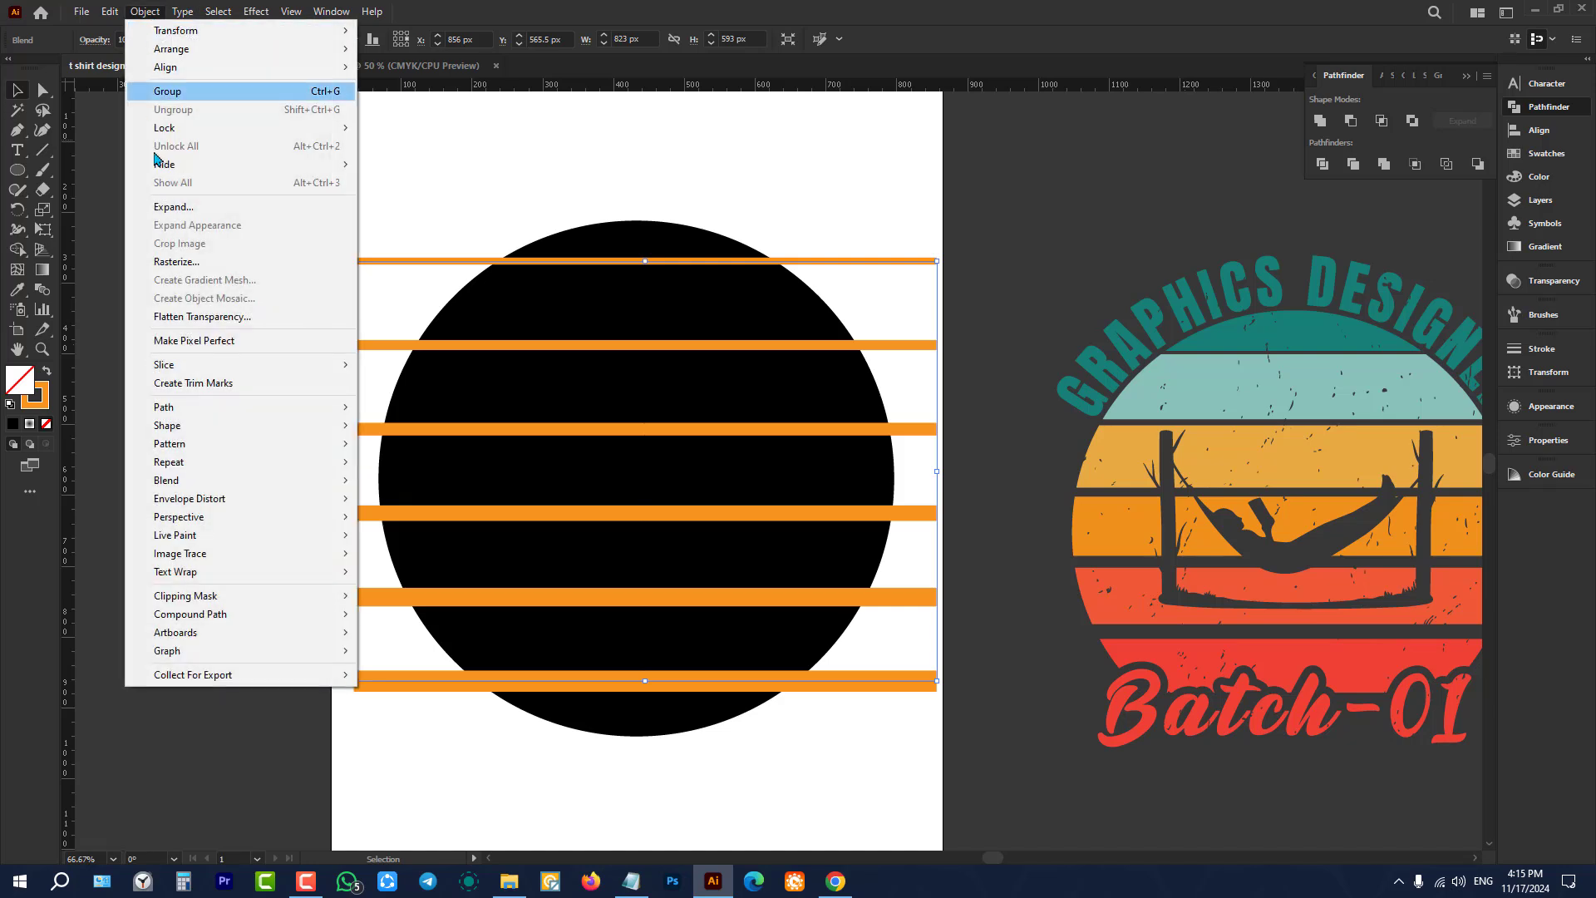
click(198, 207)
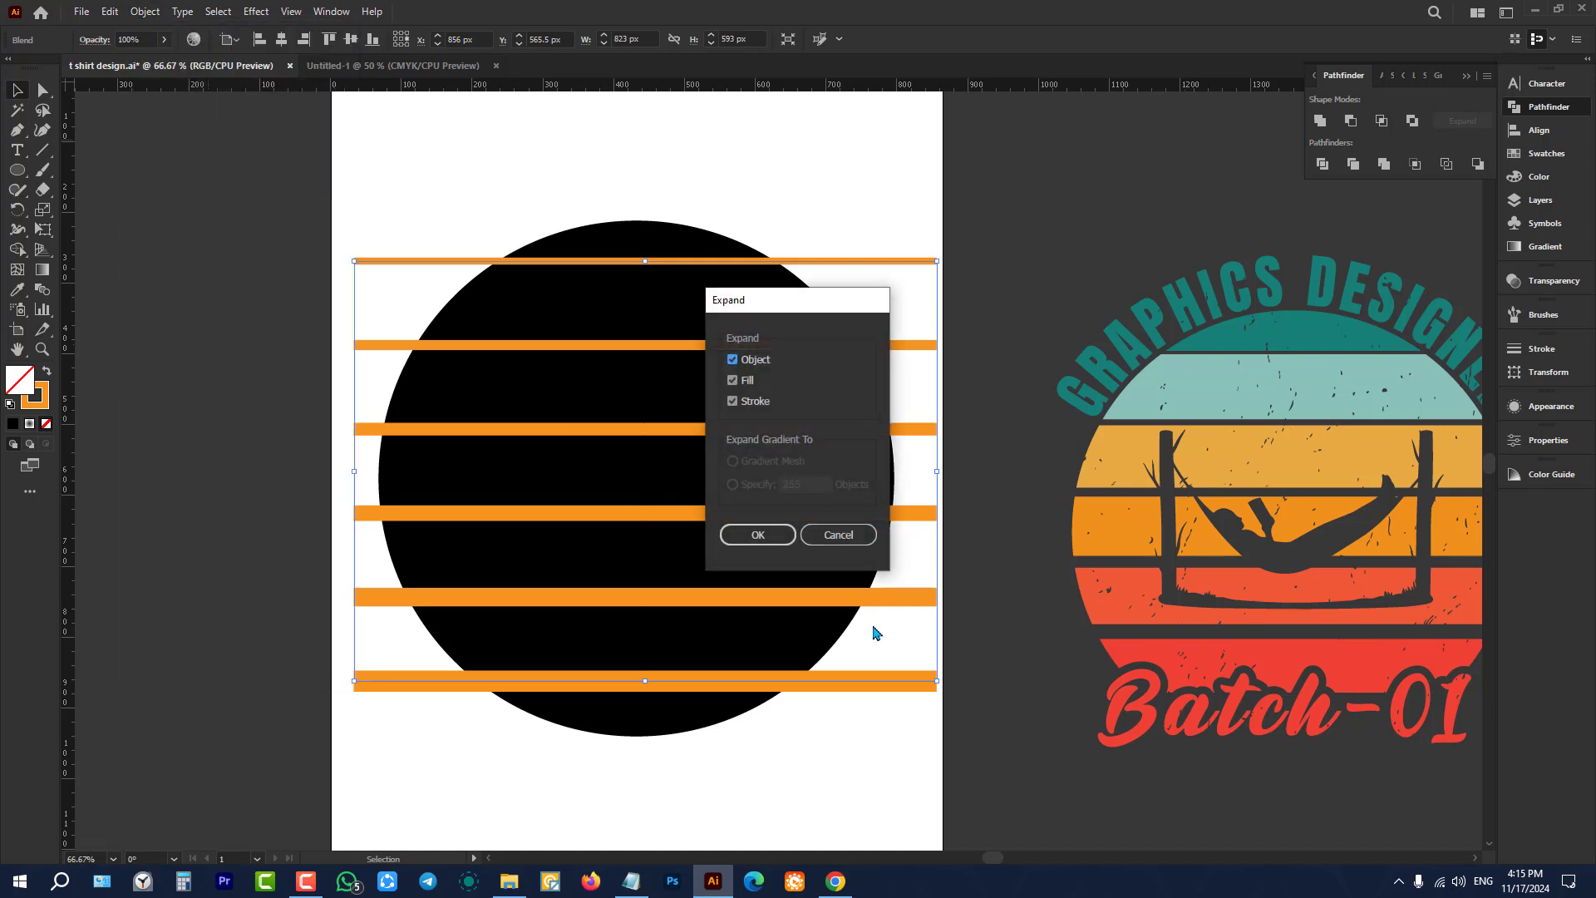
click(758, 534)
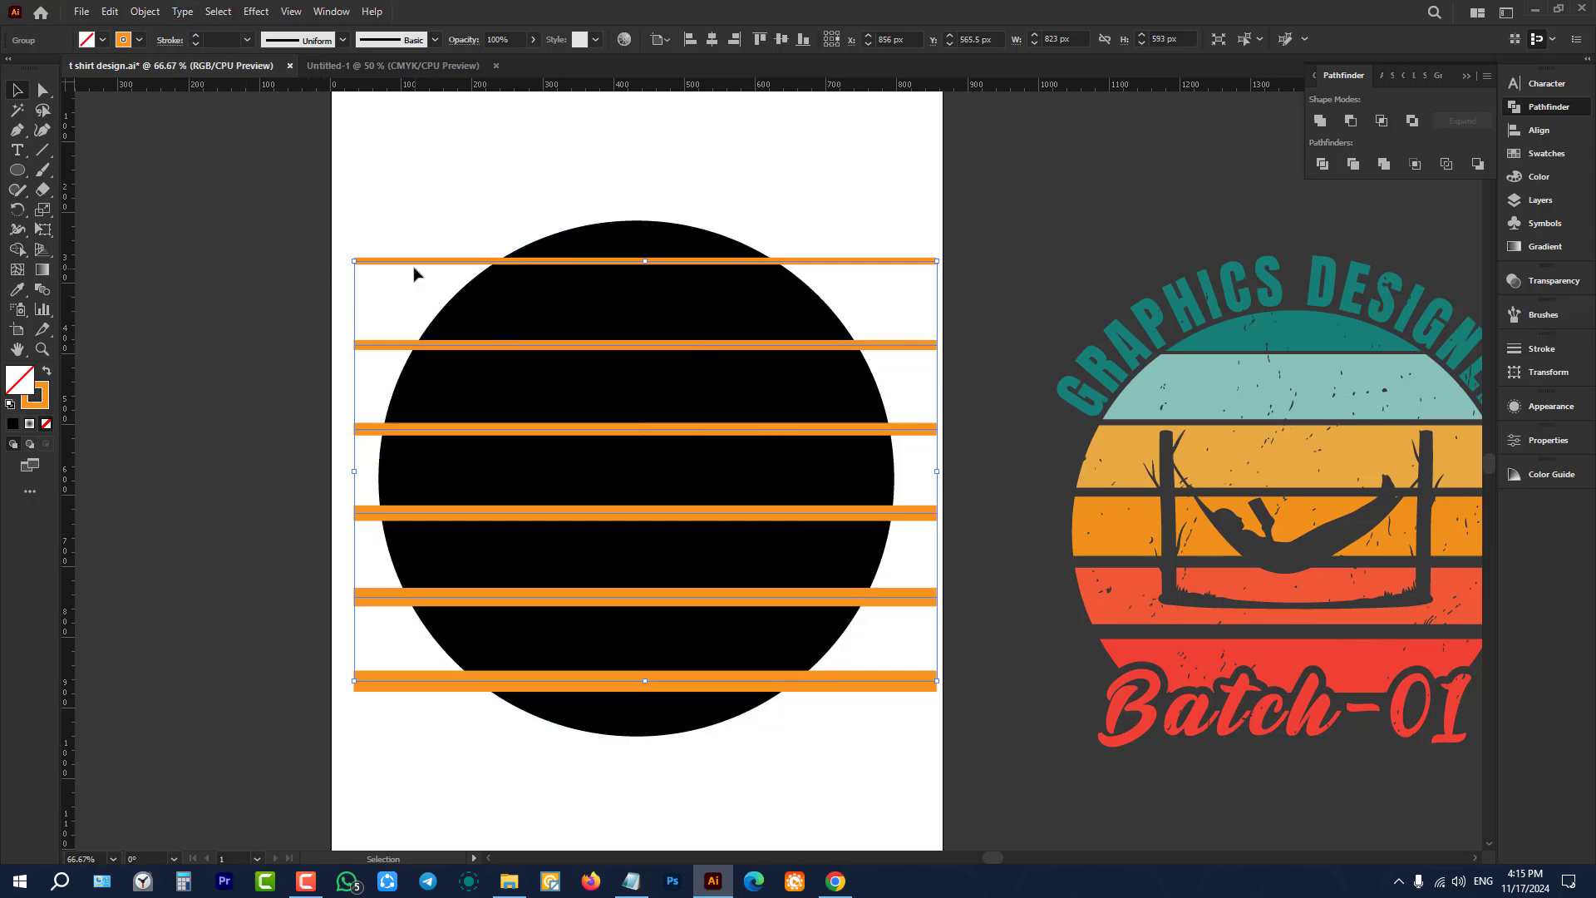
click(146, 11)
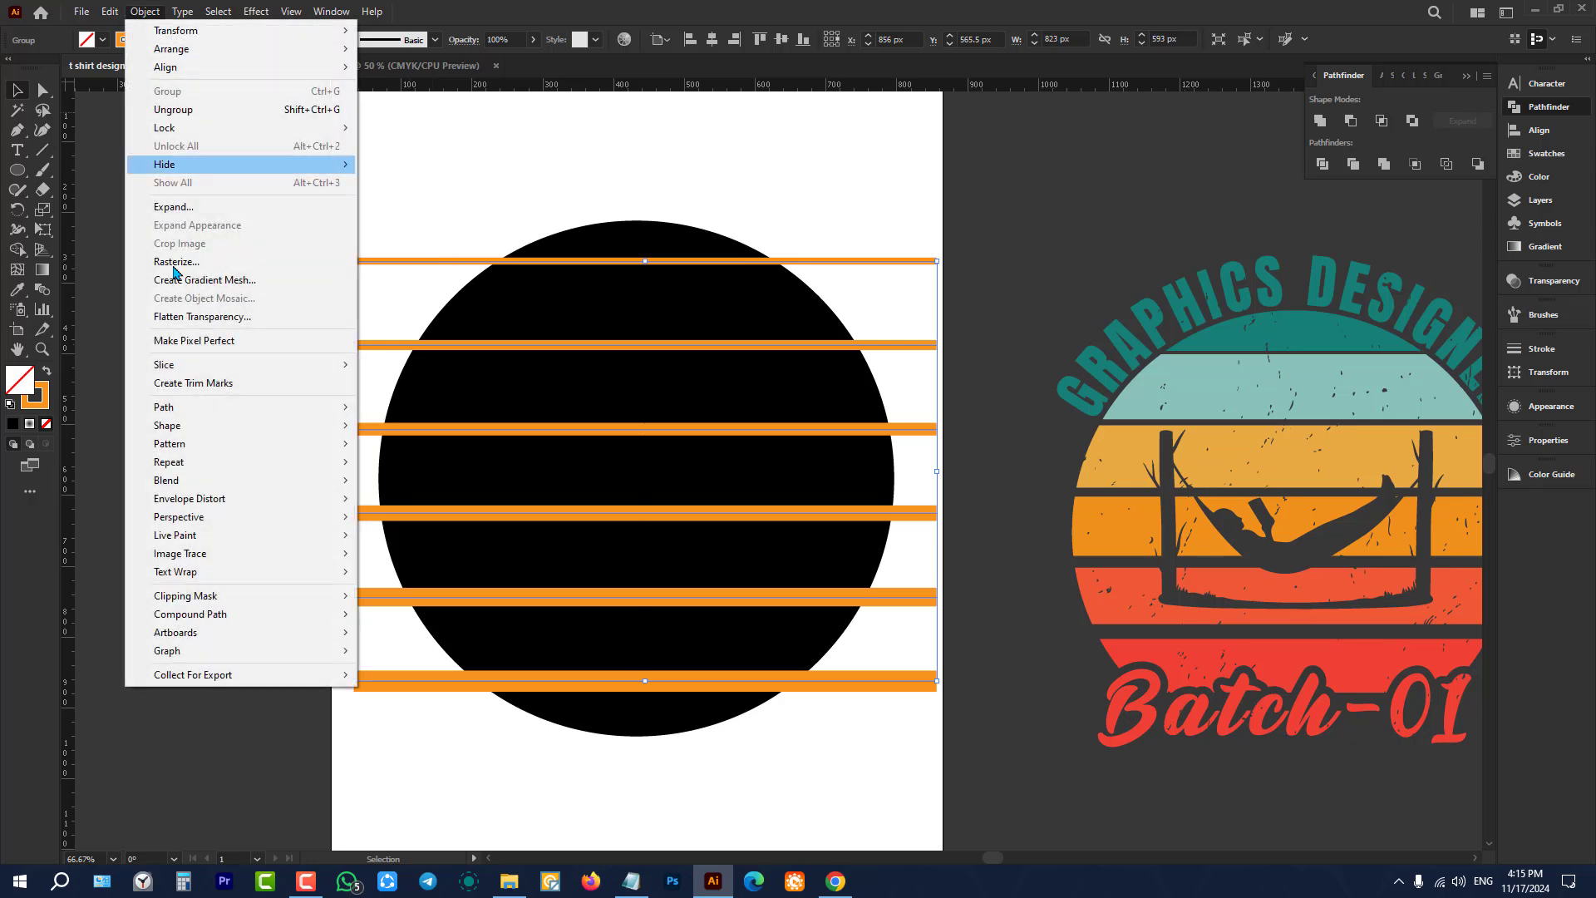
click(187, 218)
click(755, 538)
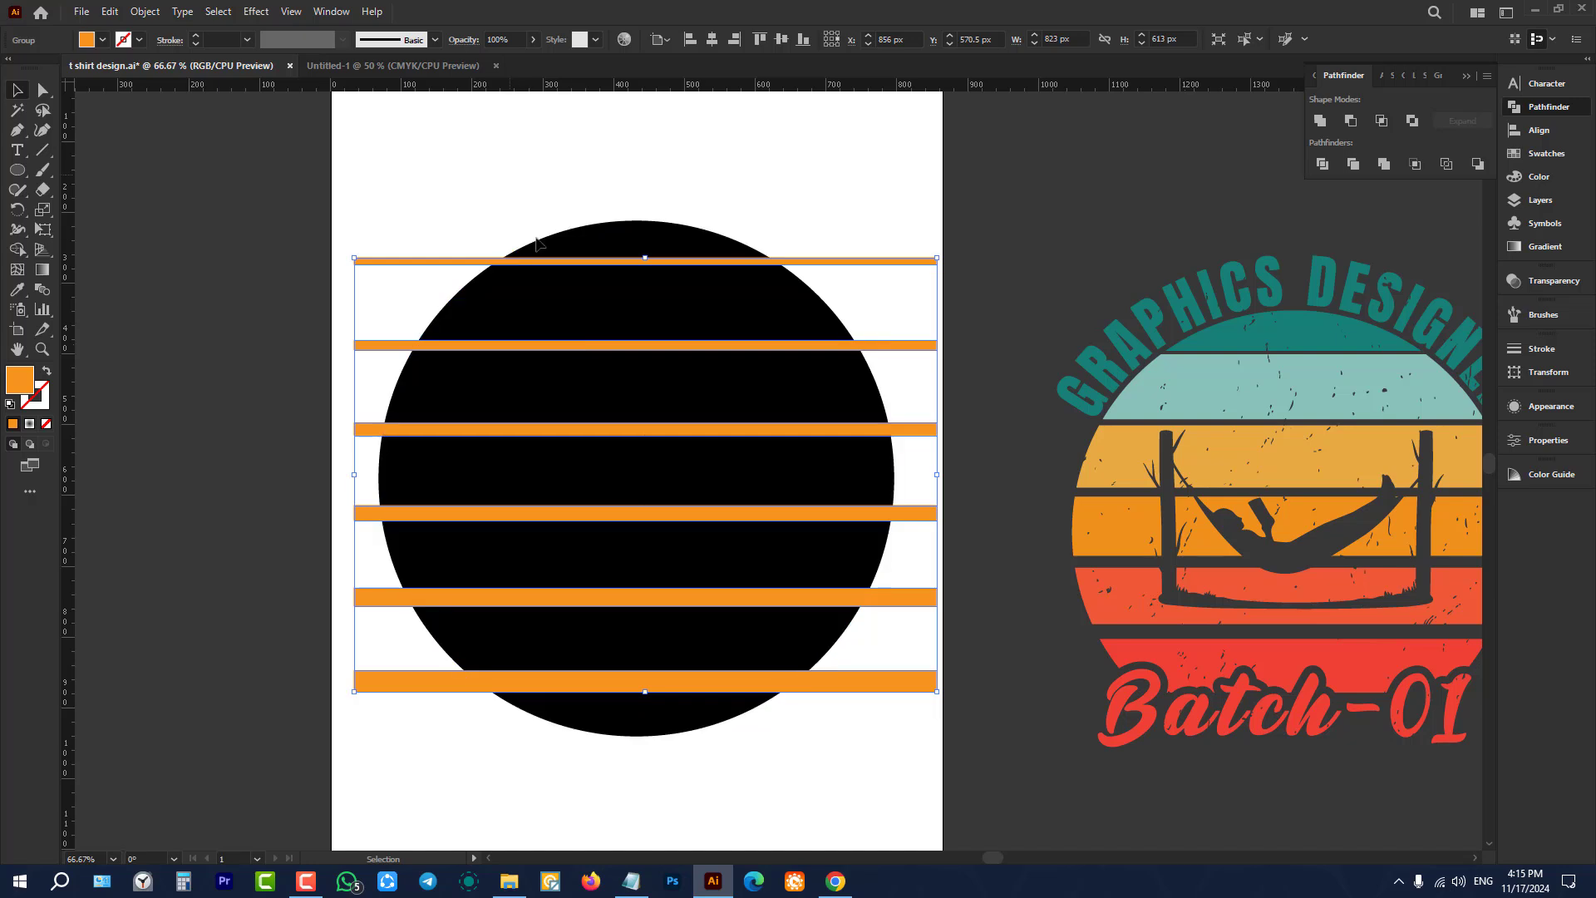
Step: Try to subtract the unexpanded orange lines from the black circle, and undo the subtraction
drag(508, 172, 722, 609)
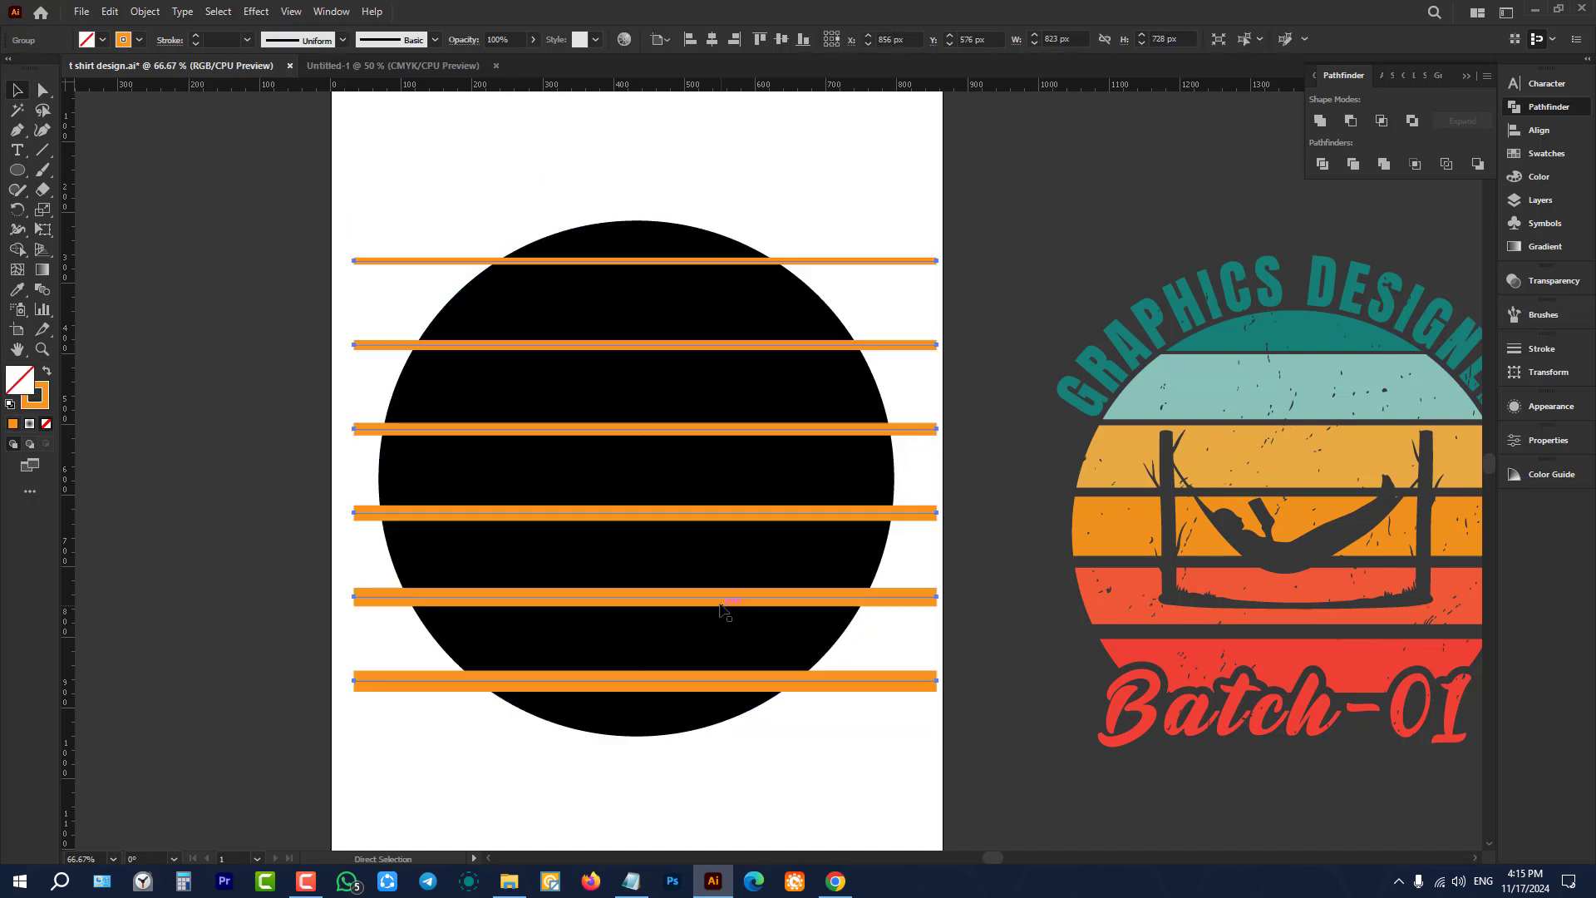
drag(552, 161, 937, 620)
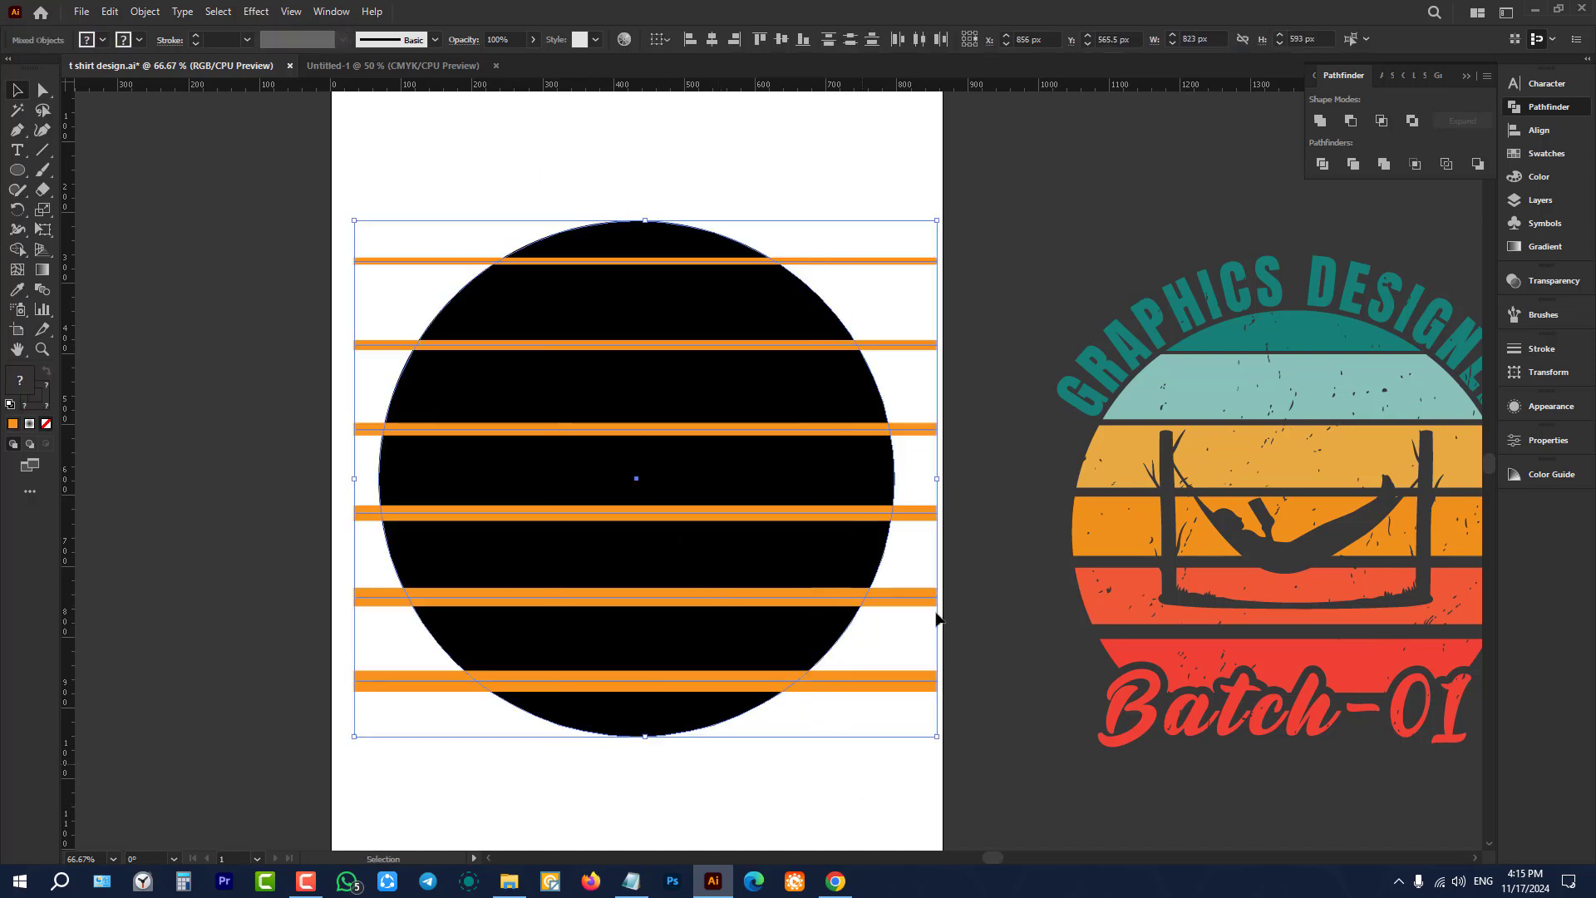
click(1351, 121)
click(931, 275)
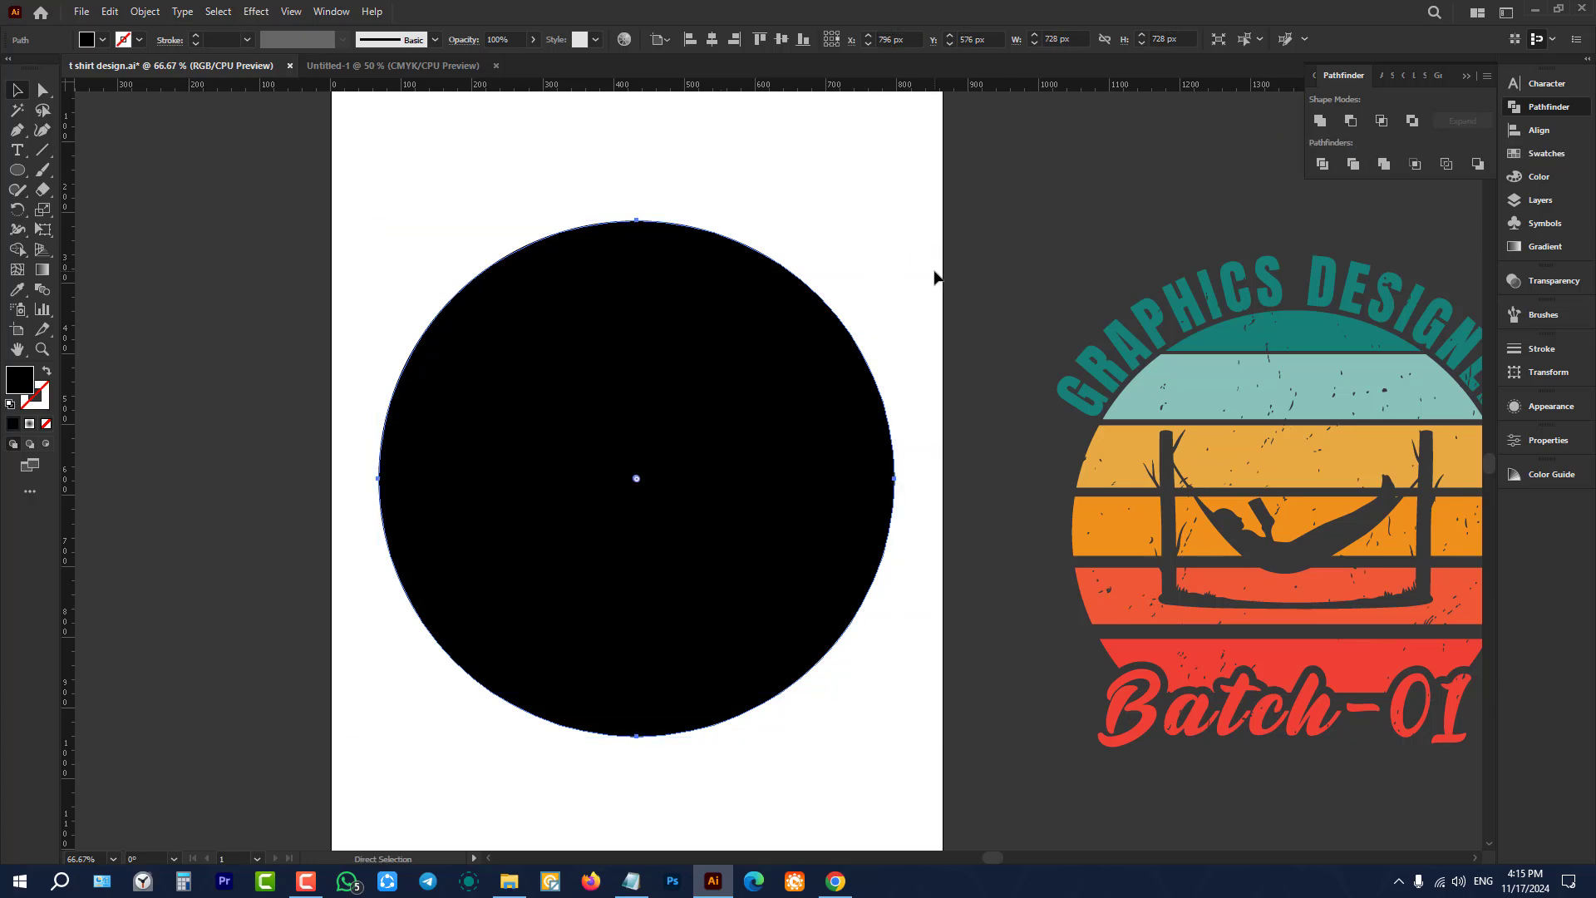
key(ctrl+z)
Step: Expand the fill and stroke of the orange line group so the lines become filled bars
click(809, 146)
click(361, 262)
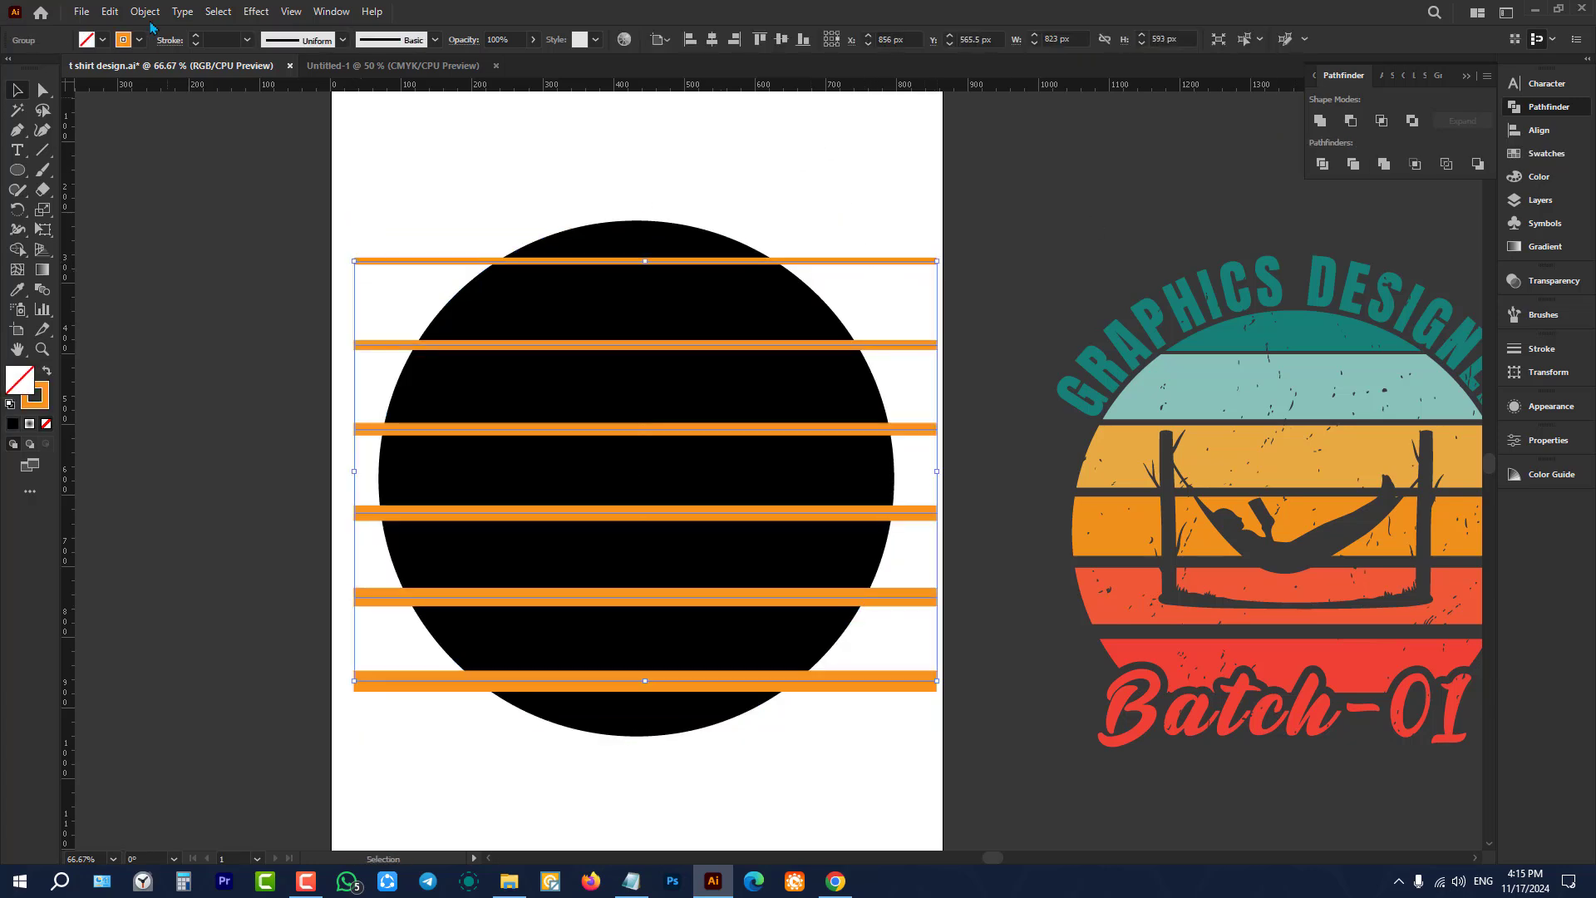
click(144, 11)
click(194, 214)
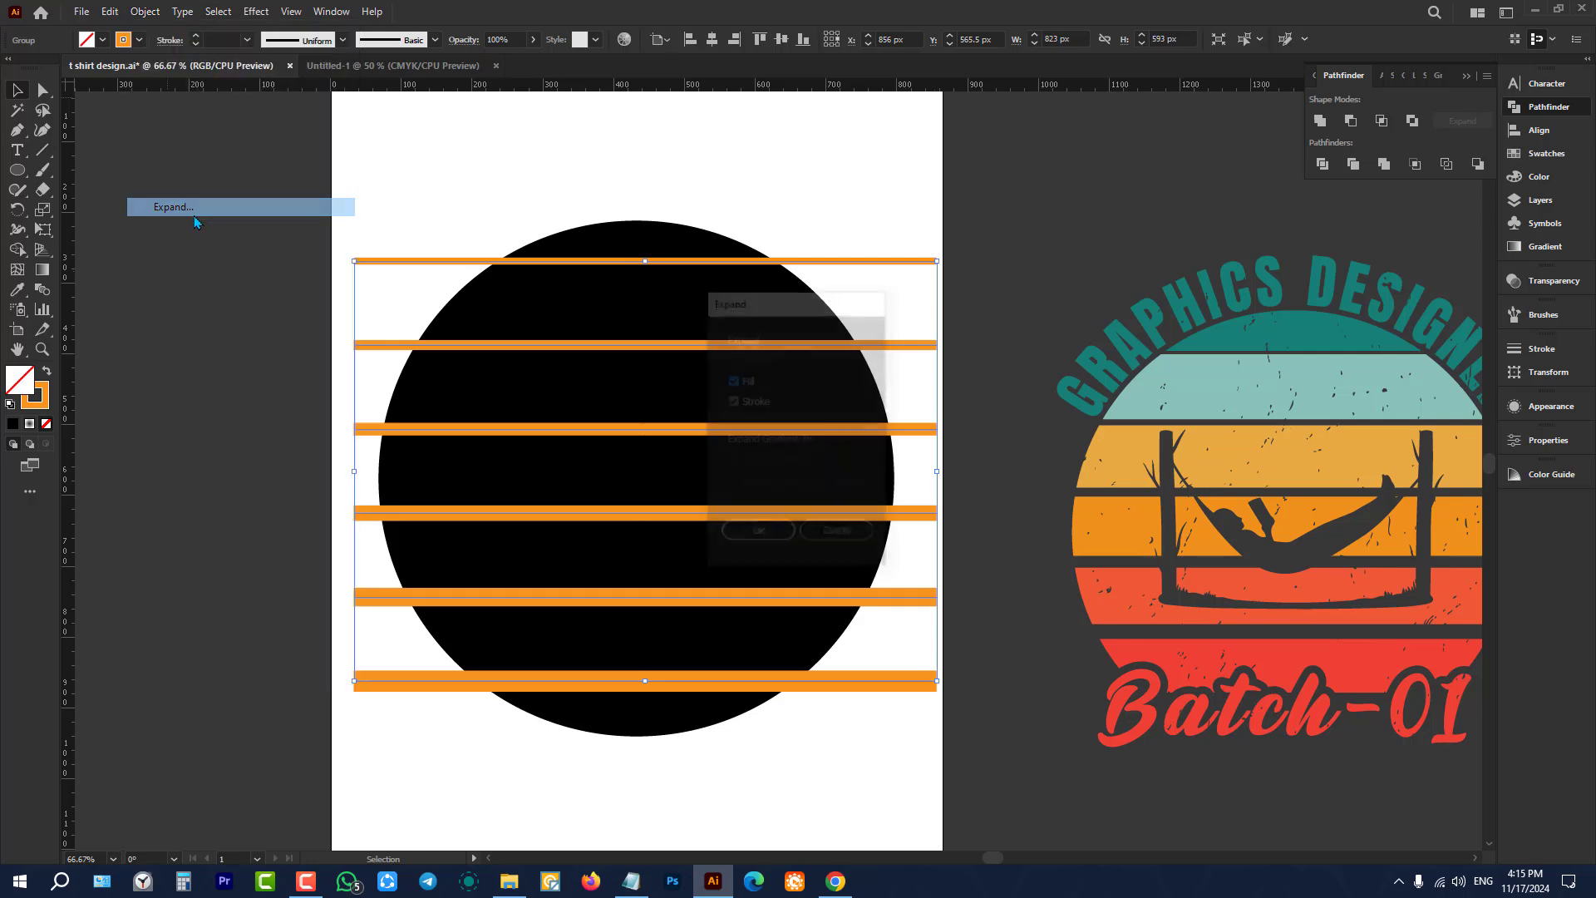
click(731, 532)
Step: Subtract the orange bars from the black circle with Minus Front to cut it into horizontal stripes
drag(662, 506, 773, 802)
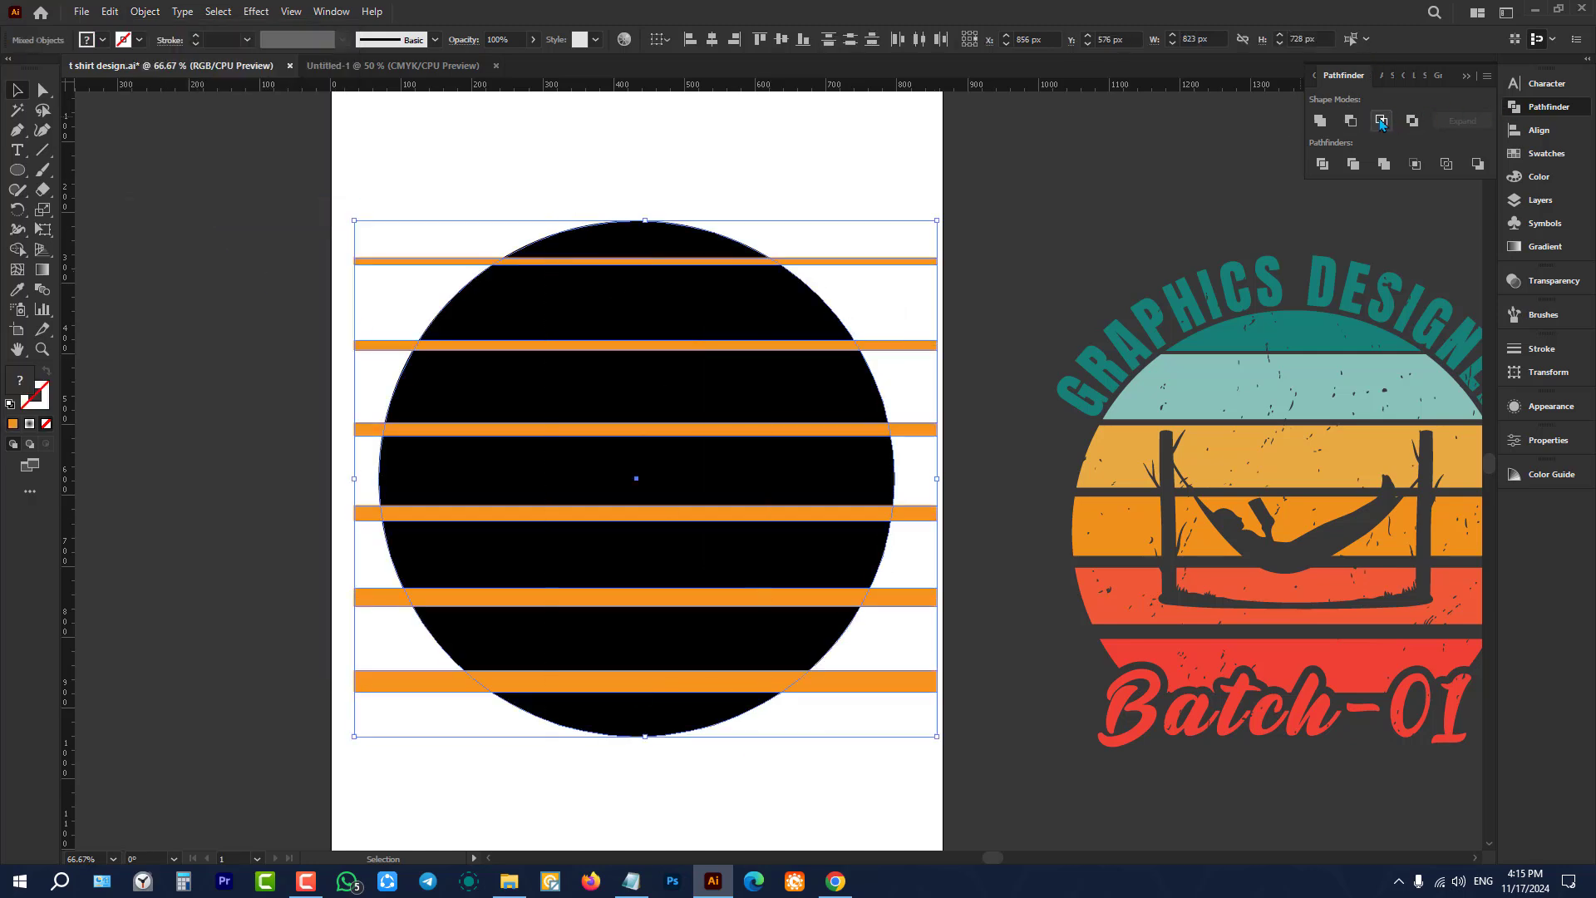
click(1351, 121)
click(480, 192)
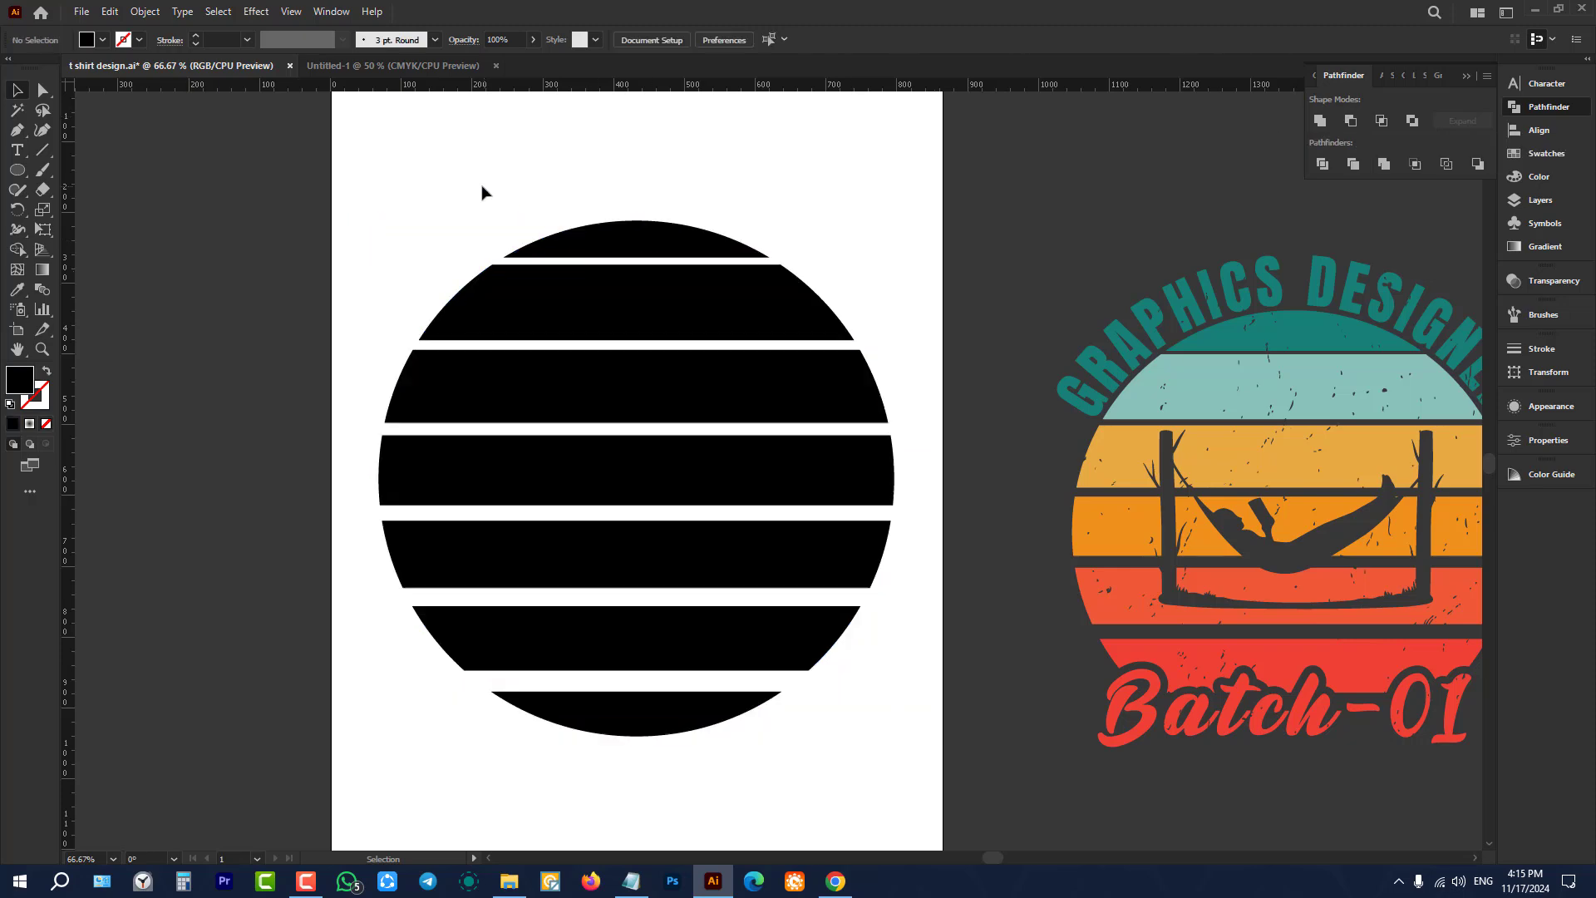
scroll(491, 420, down, 2)
click(507, 424)
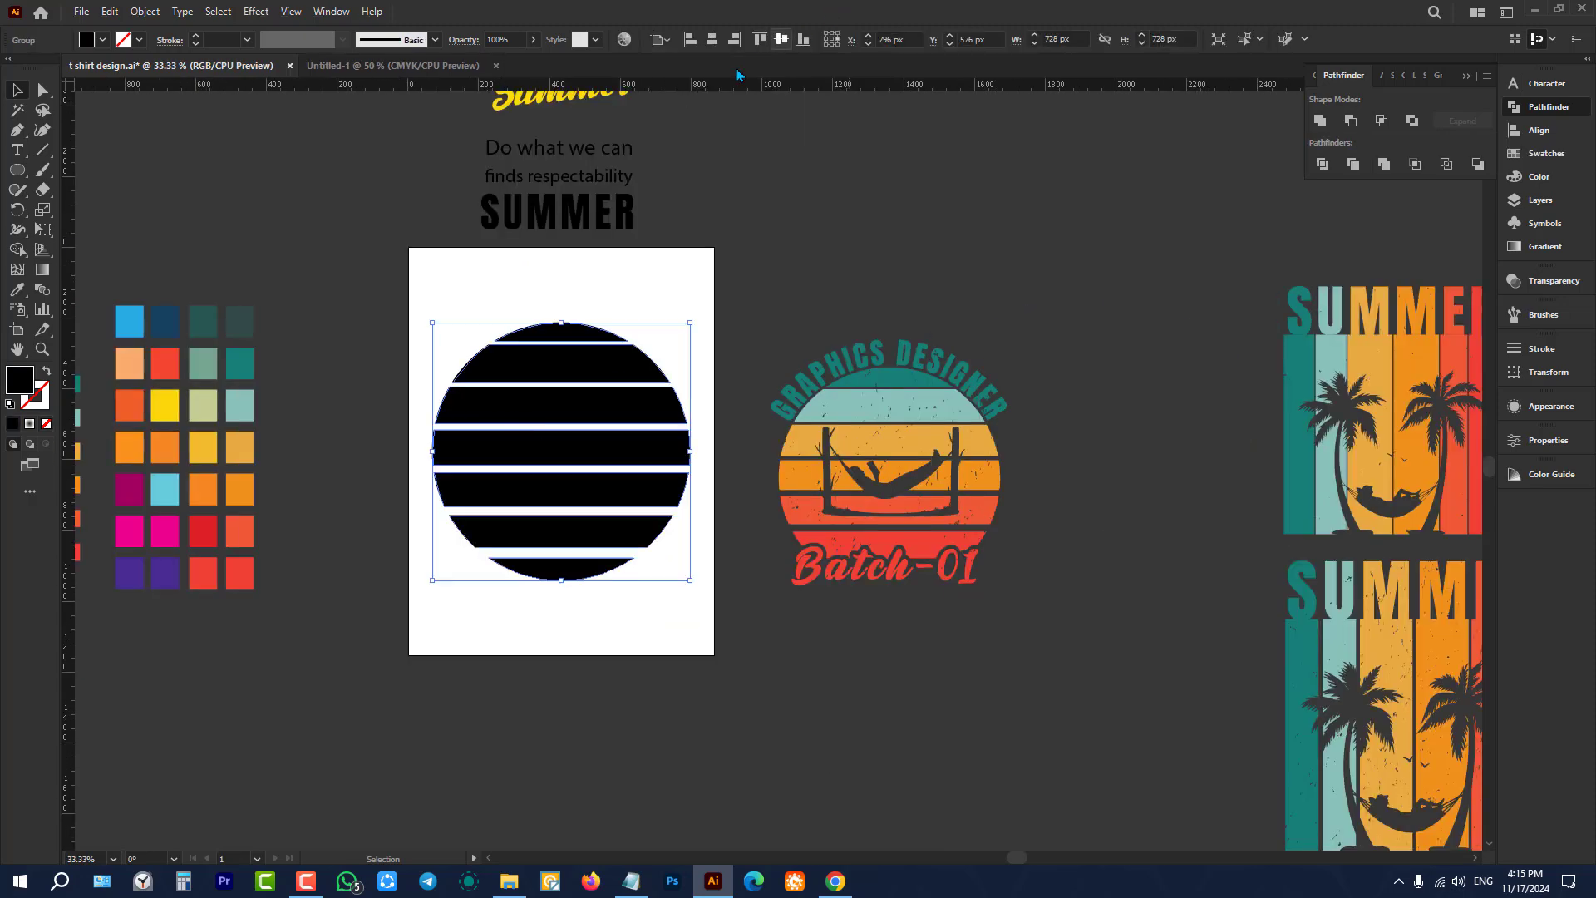
click(803, 237)
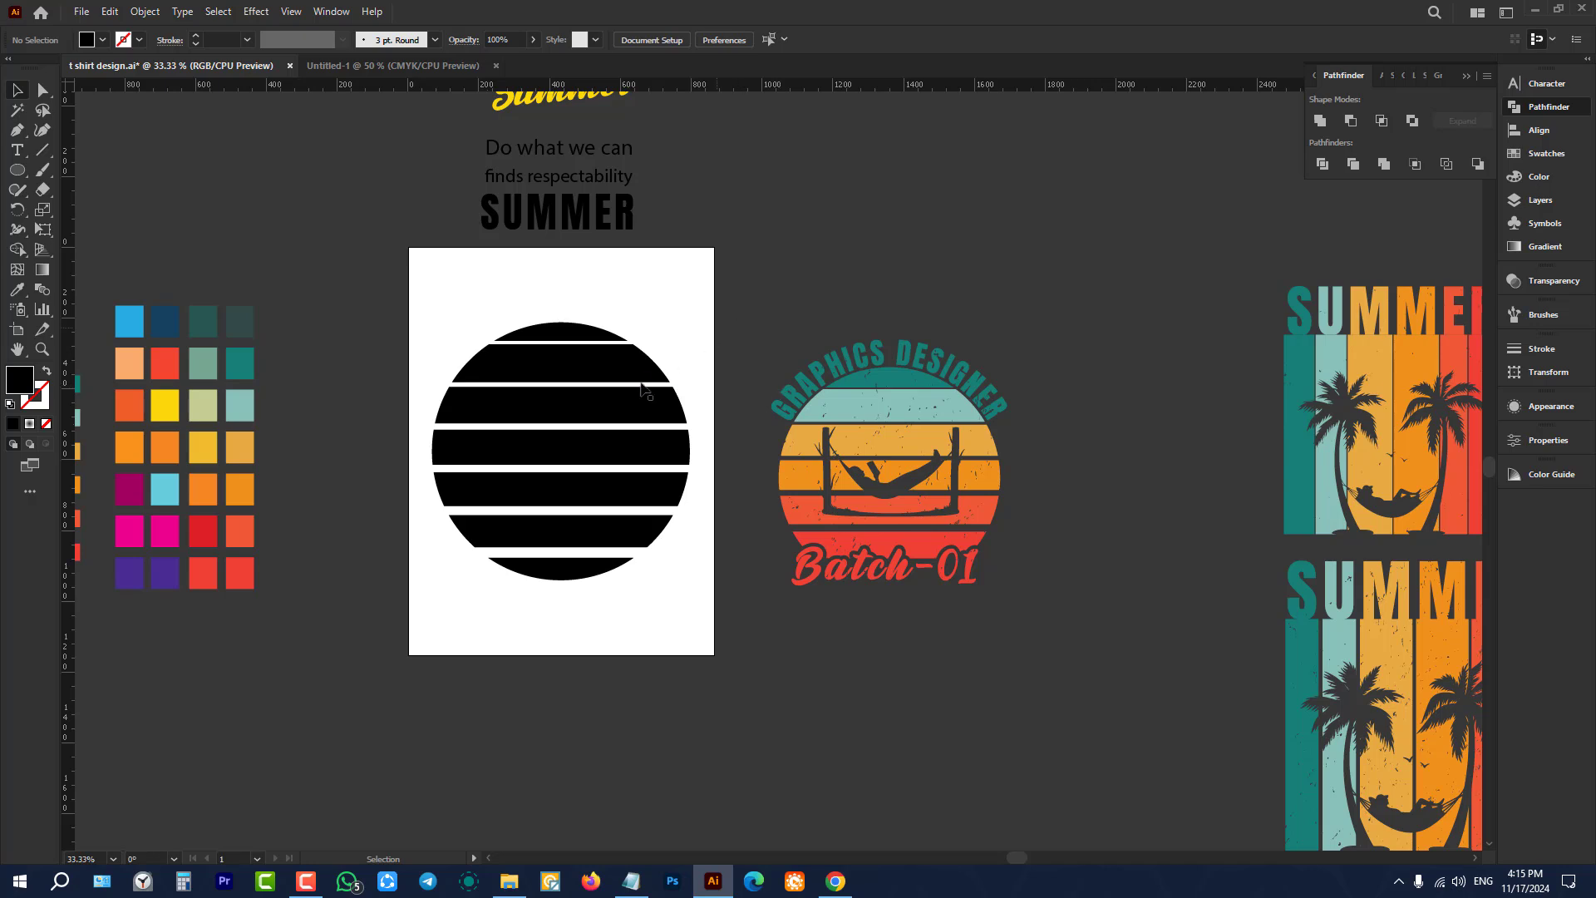
alt+scroll(612, 386, up, 2)
scroll(613, 386, down, 2)
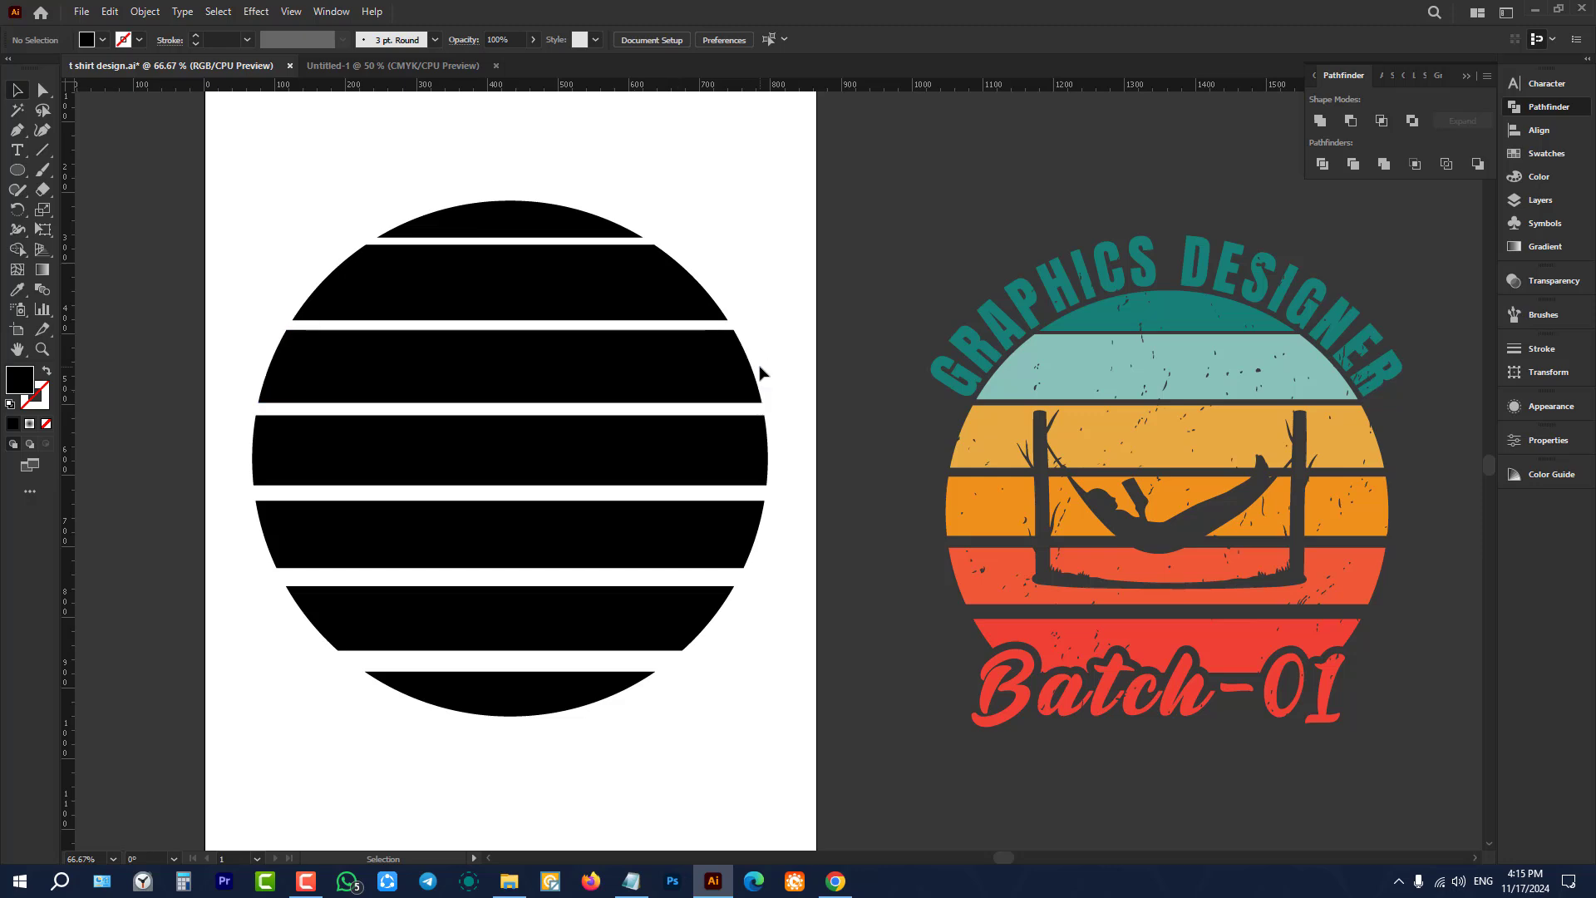
alt+scroll(625, 422, down, 3)
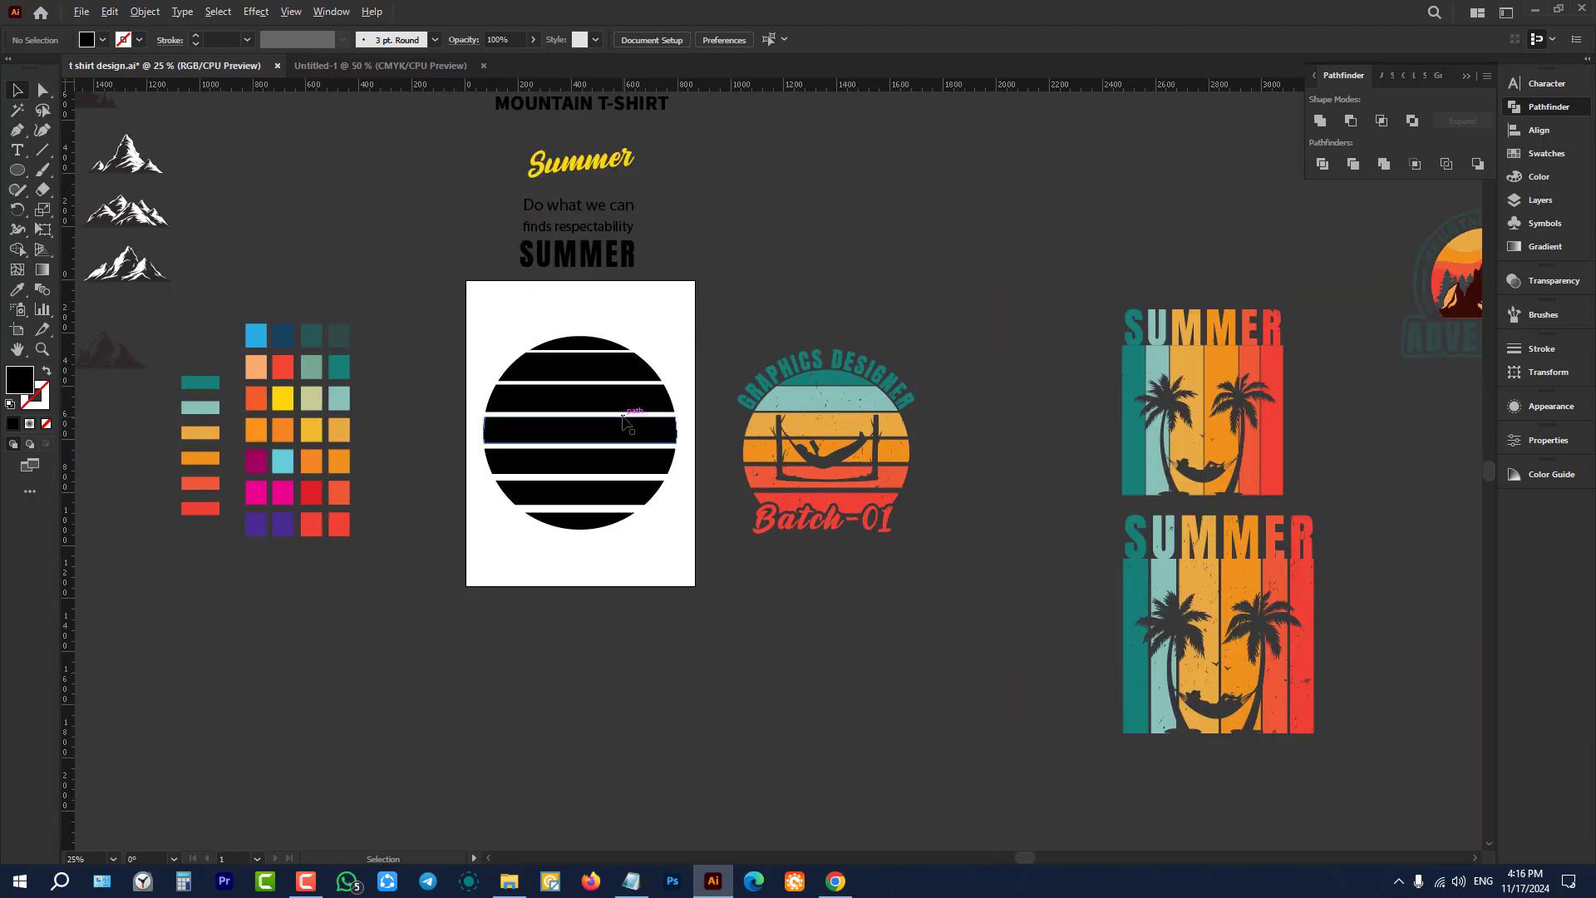
alt+scroll(644, 405, up, 2)
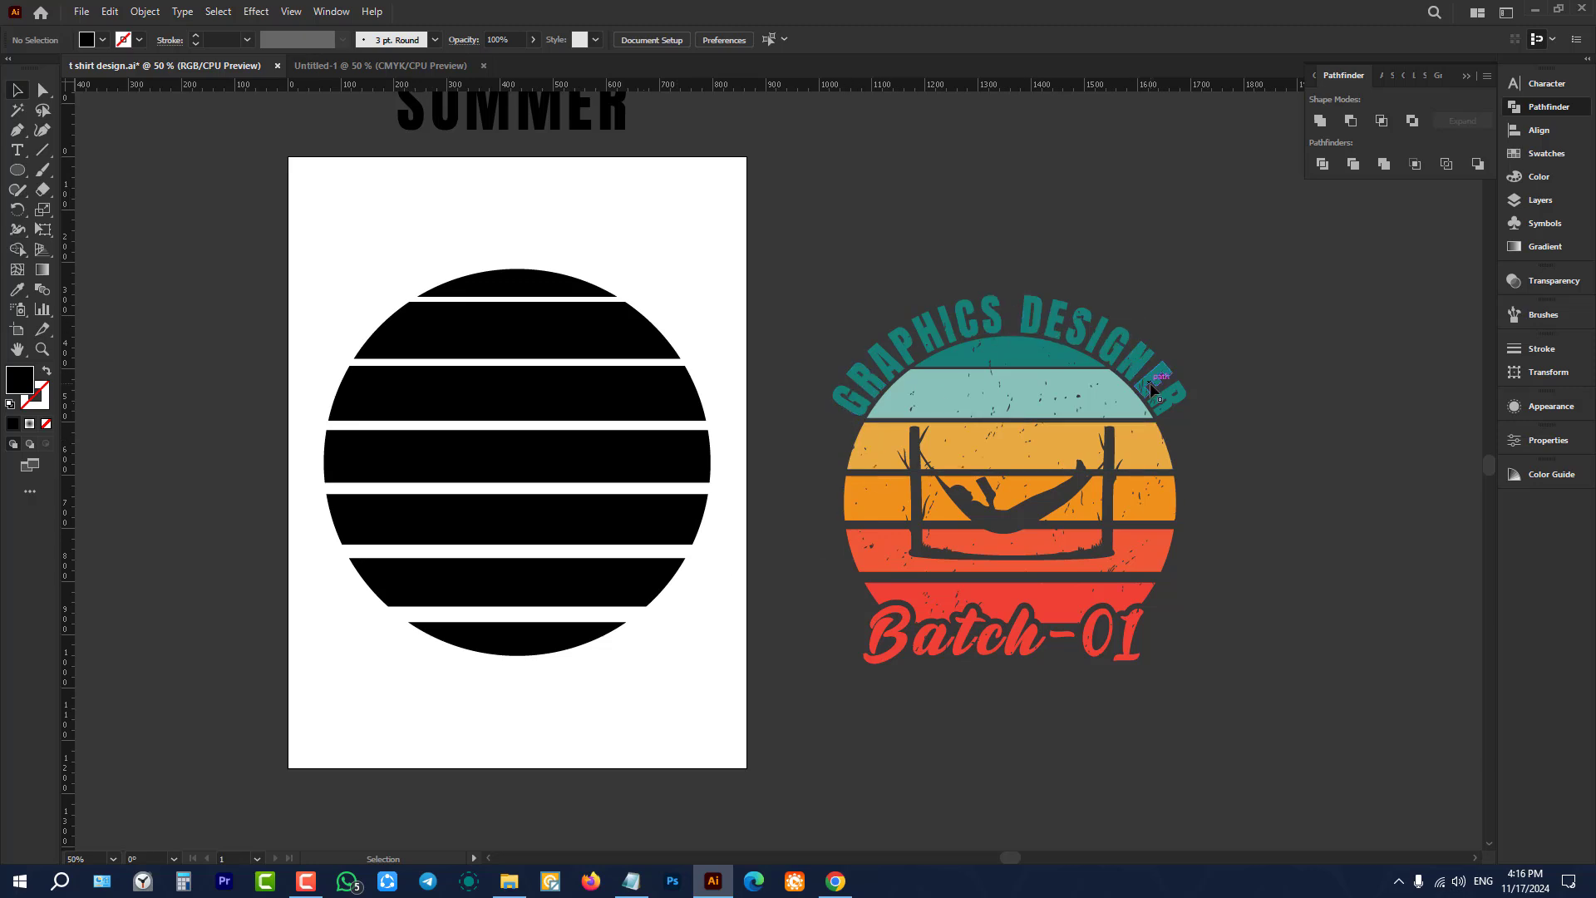
Step: Scale the striped circle down proportionally to about 655 by 655 px, keeping its bottom edge in place
click(563, 315)
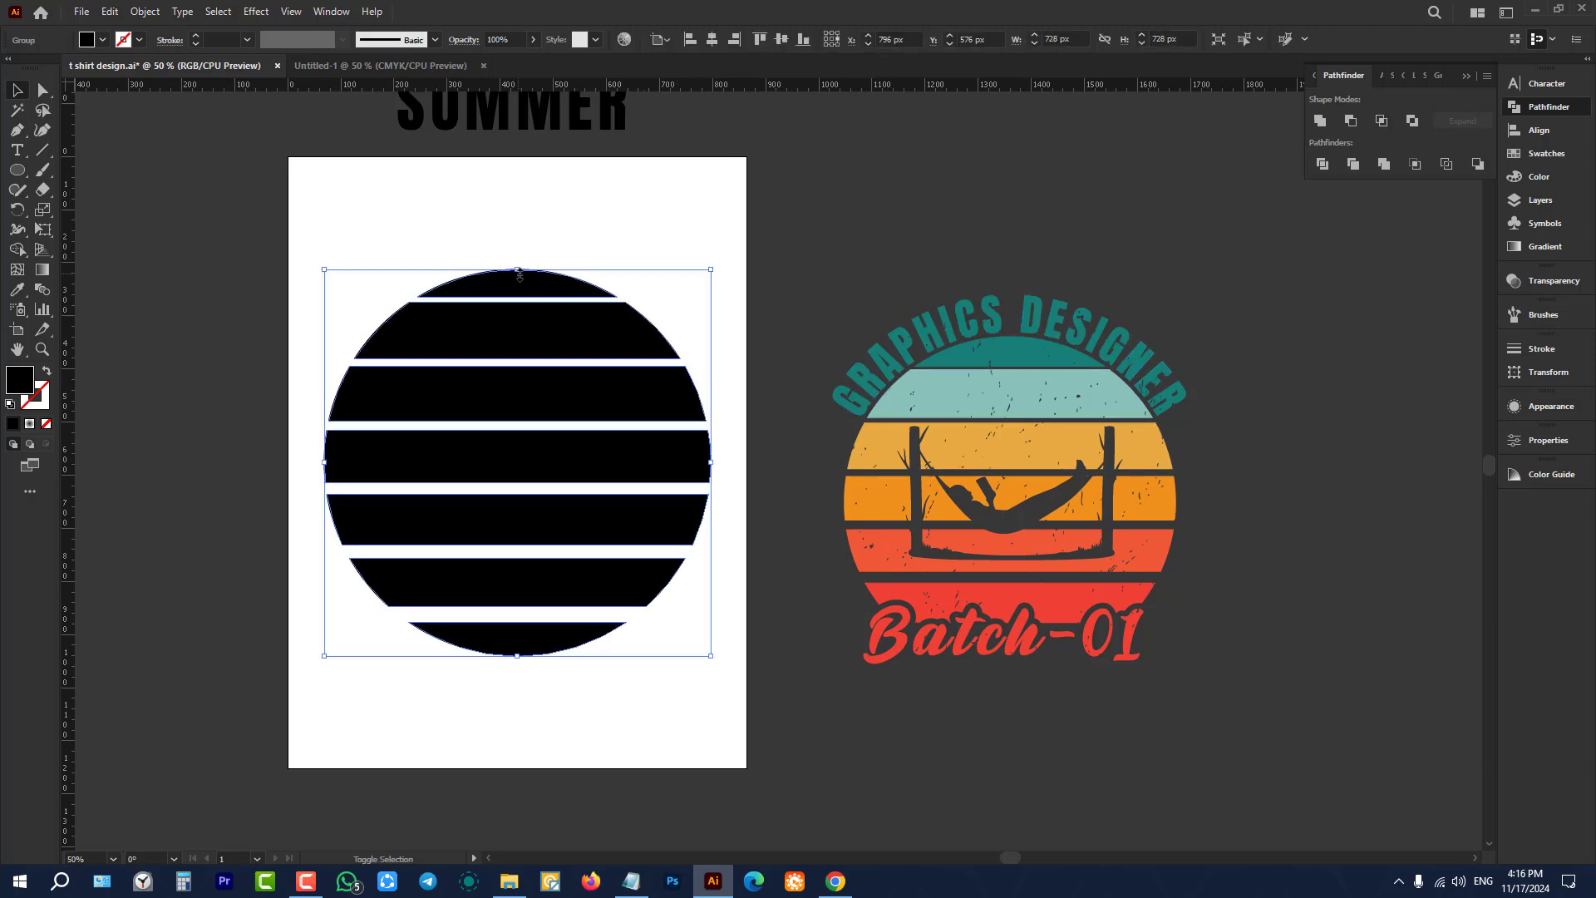
drag(517, 273, 517, 307)
click(513, 274)
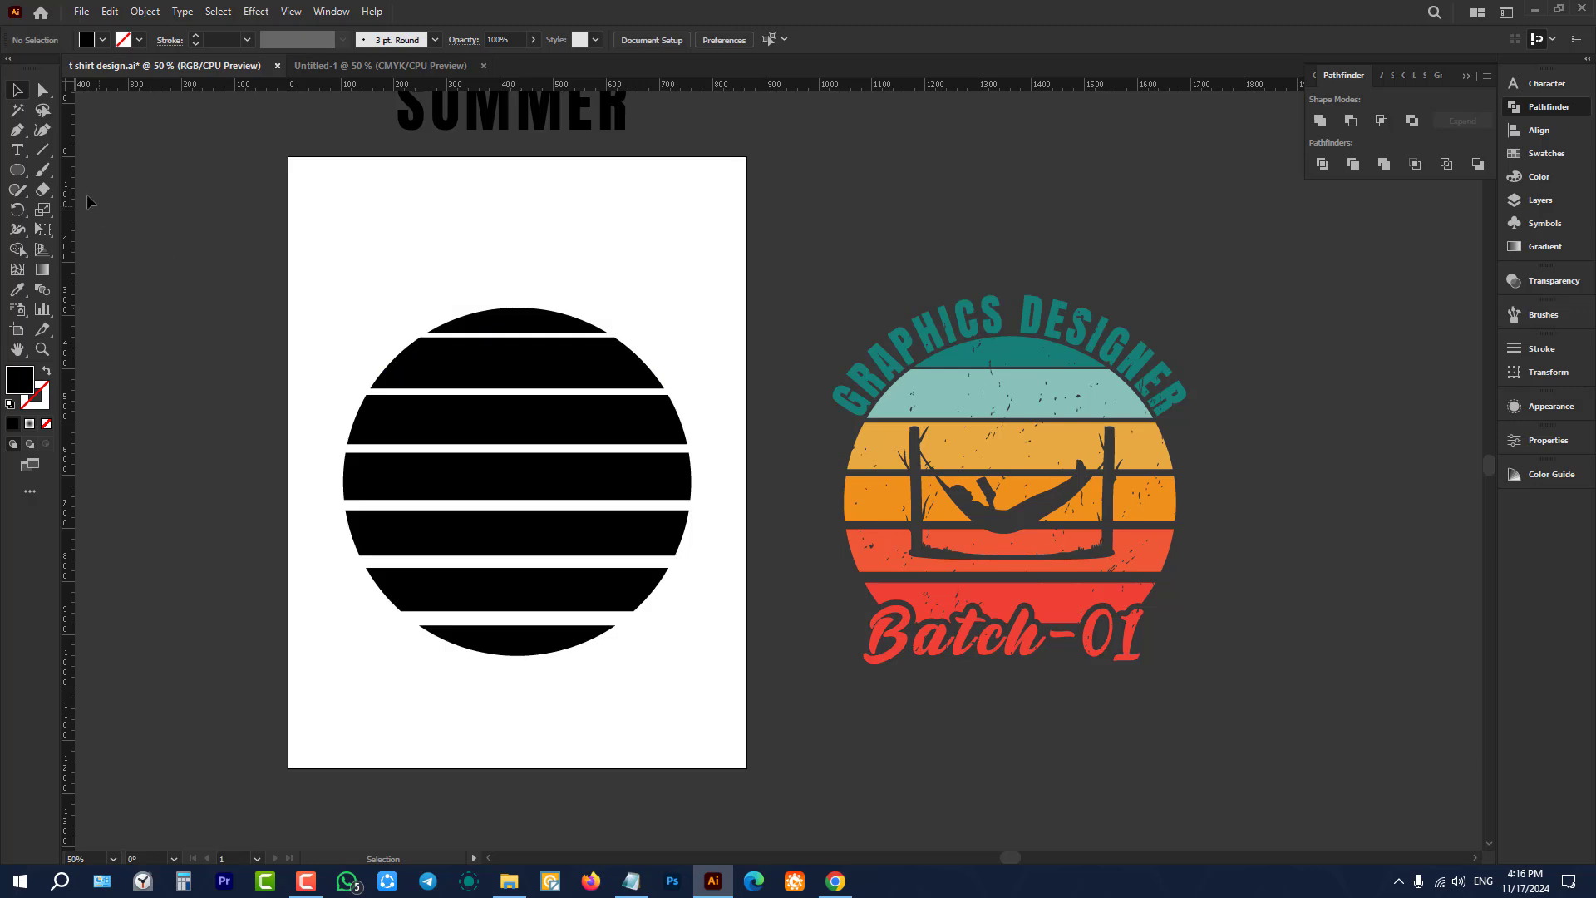
Step: Draw a circle about 704 px across over the striped circle and swap its fill and stroke to leave only a black outline
click(19, 170)
drag(315, 288, 688, 660)
click(16, 90)
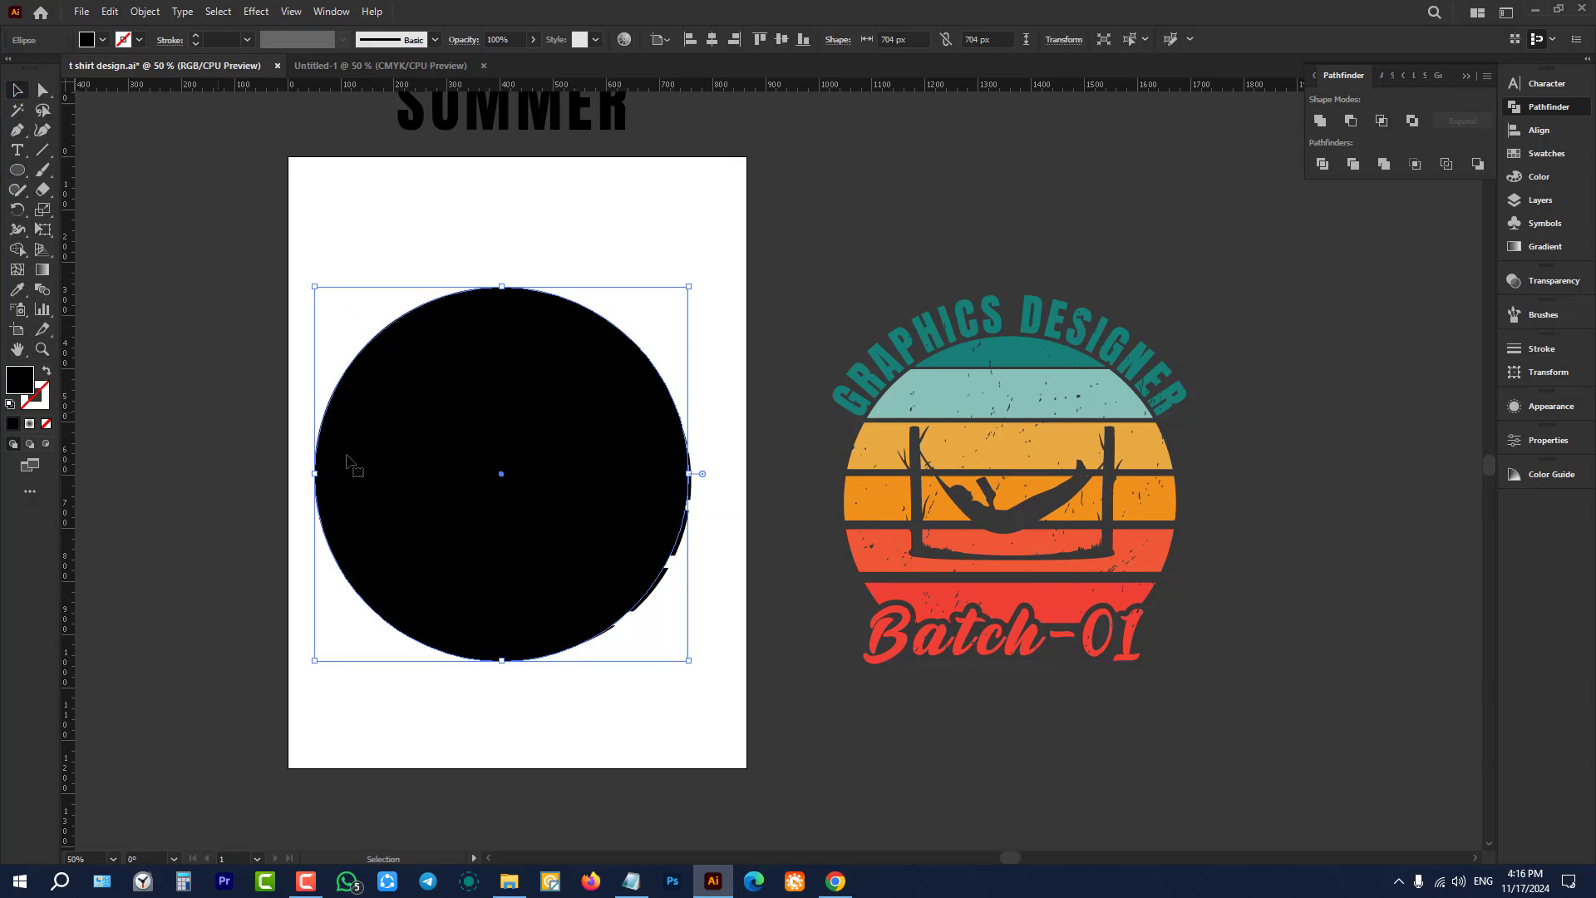
click(45, 372)
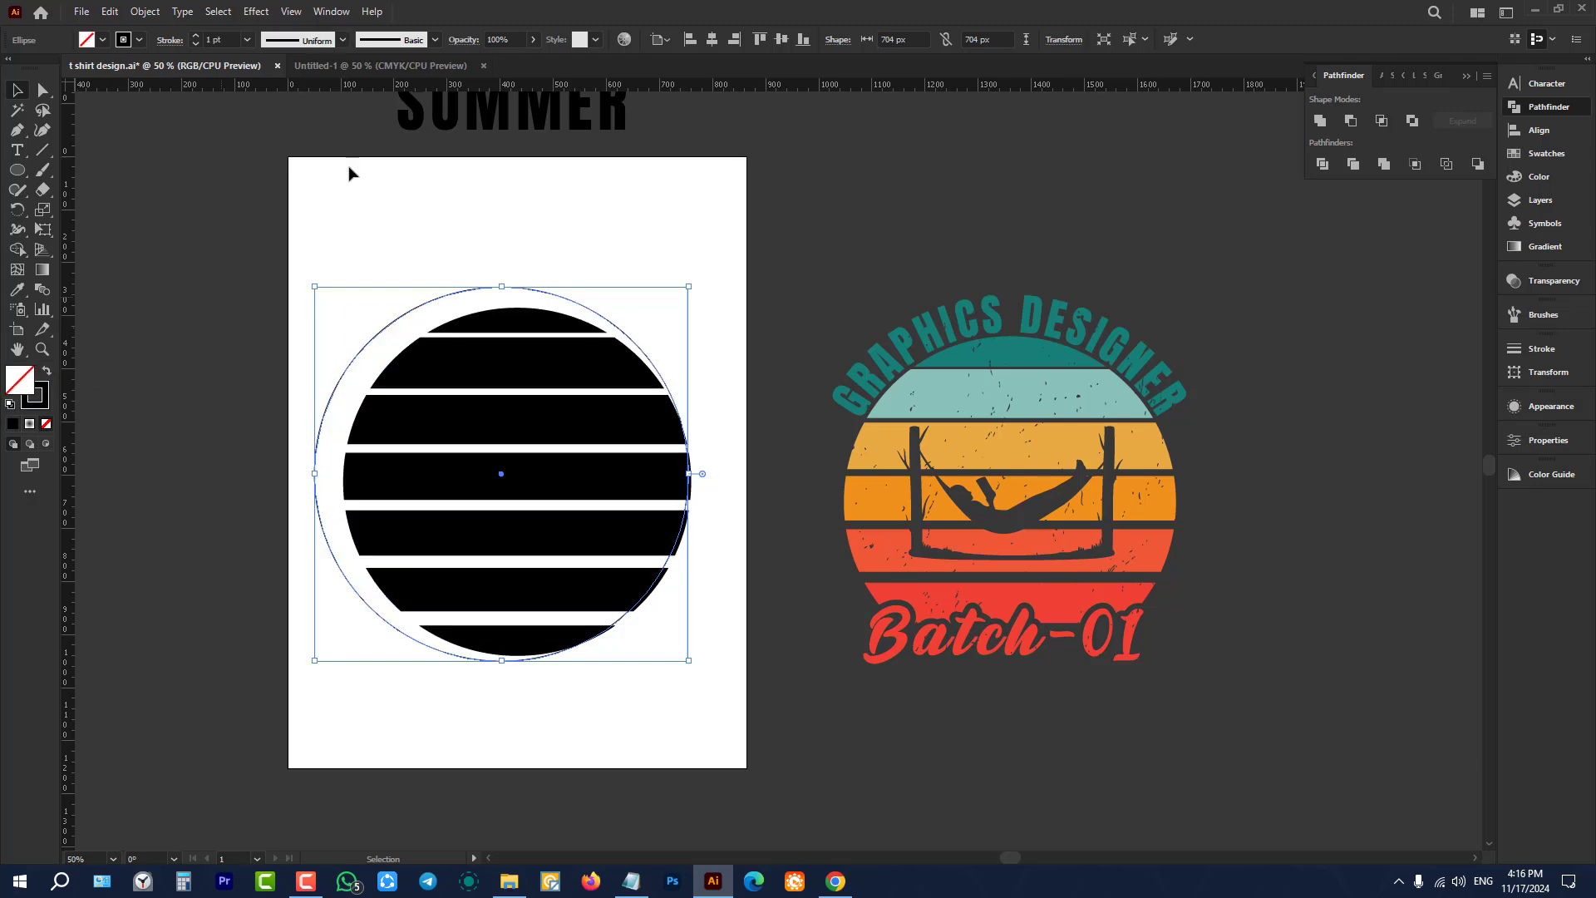
Step: Centre the outlined circle horizontally and vertically on the artboard, and centre the striped circle vertically to match
click(712, 39)
click(782, 39)
click(727, 314)
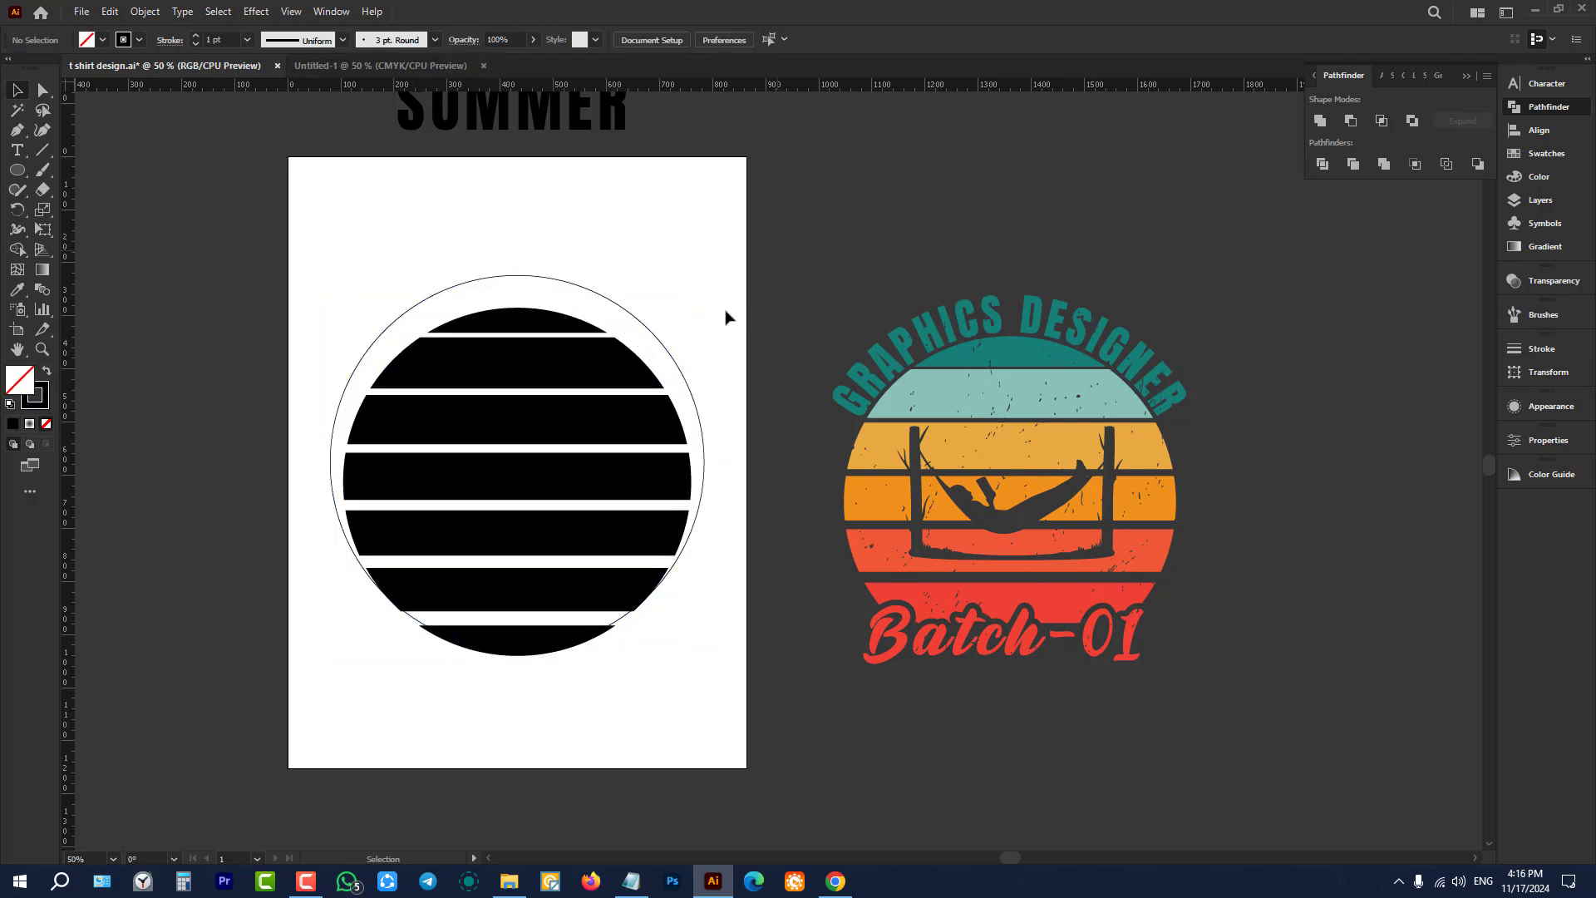
click(570, 369)
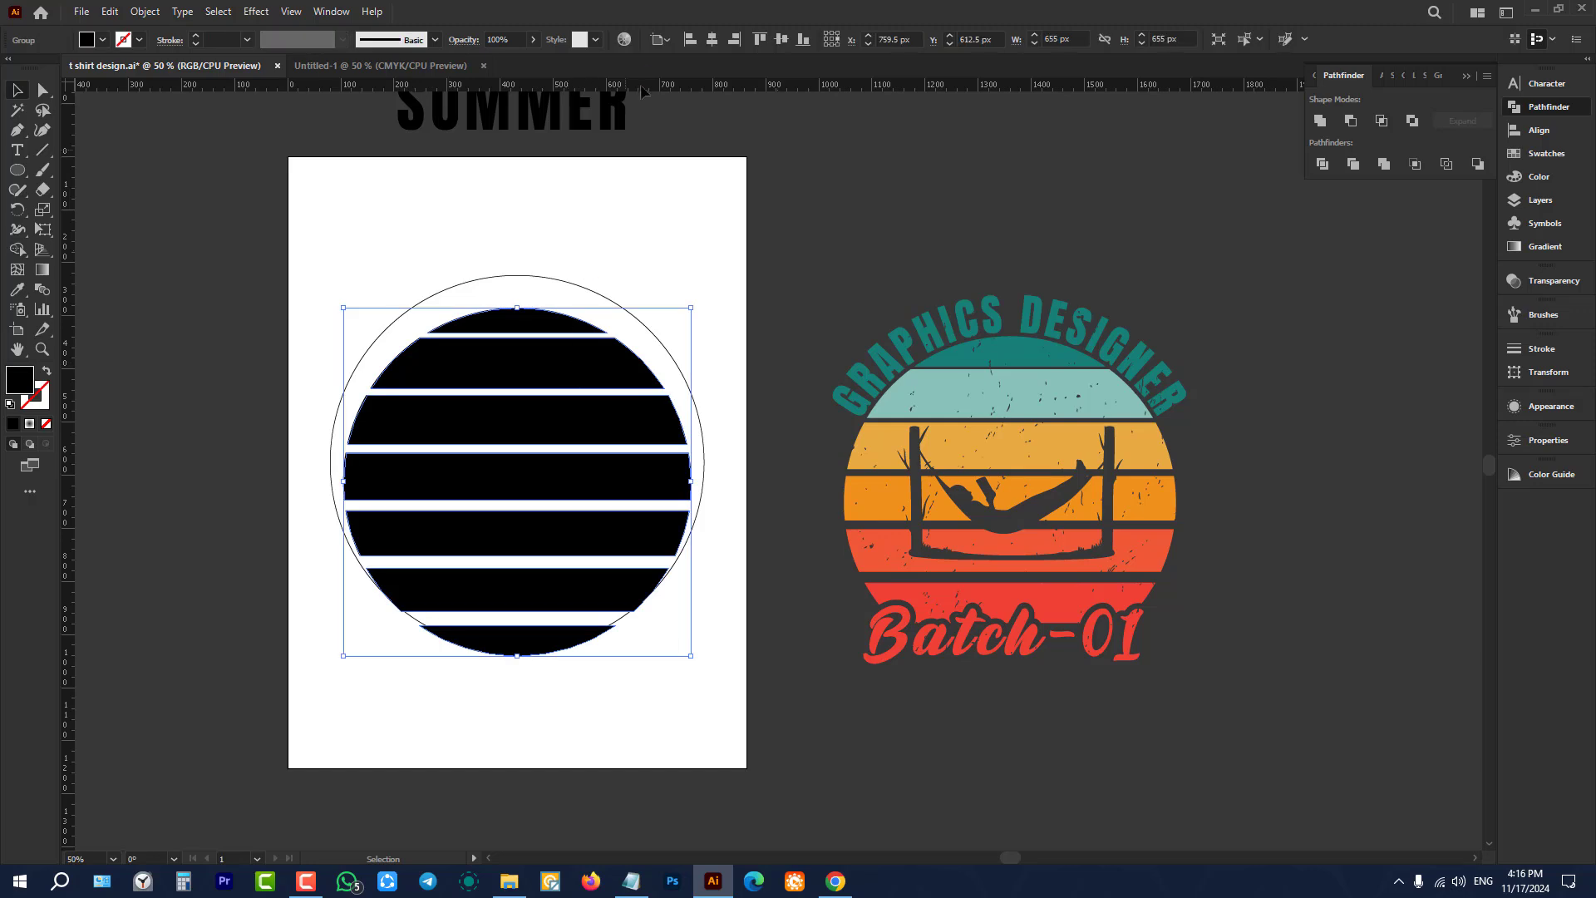
click(780, 40)
click(780, 246)
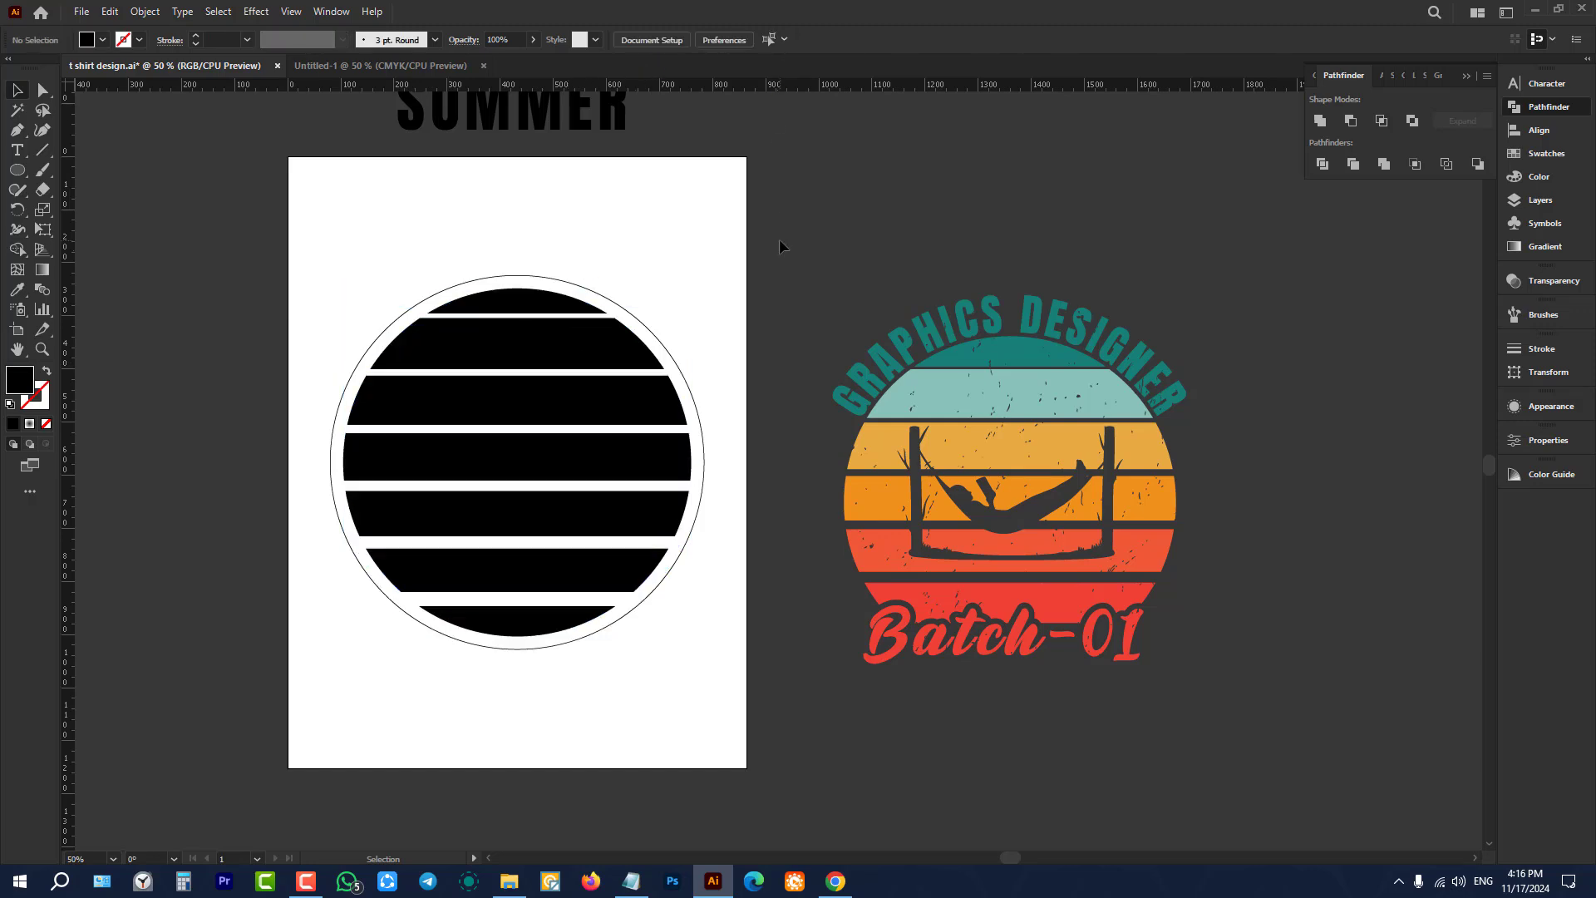
Step: Shrink the outlined circle from its centre to about 681 px so it sits closer around the stripes
click(665, 348)
key(ctrl+equal)
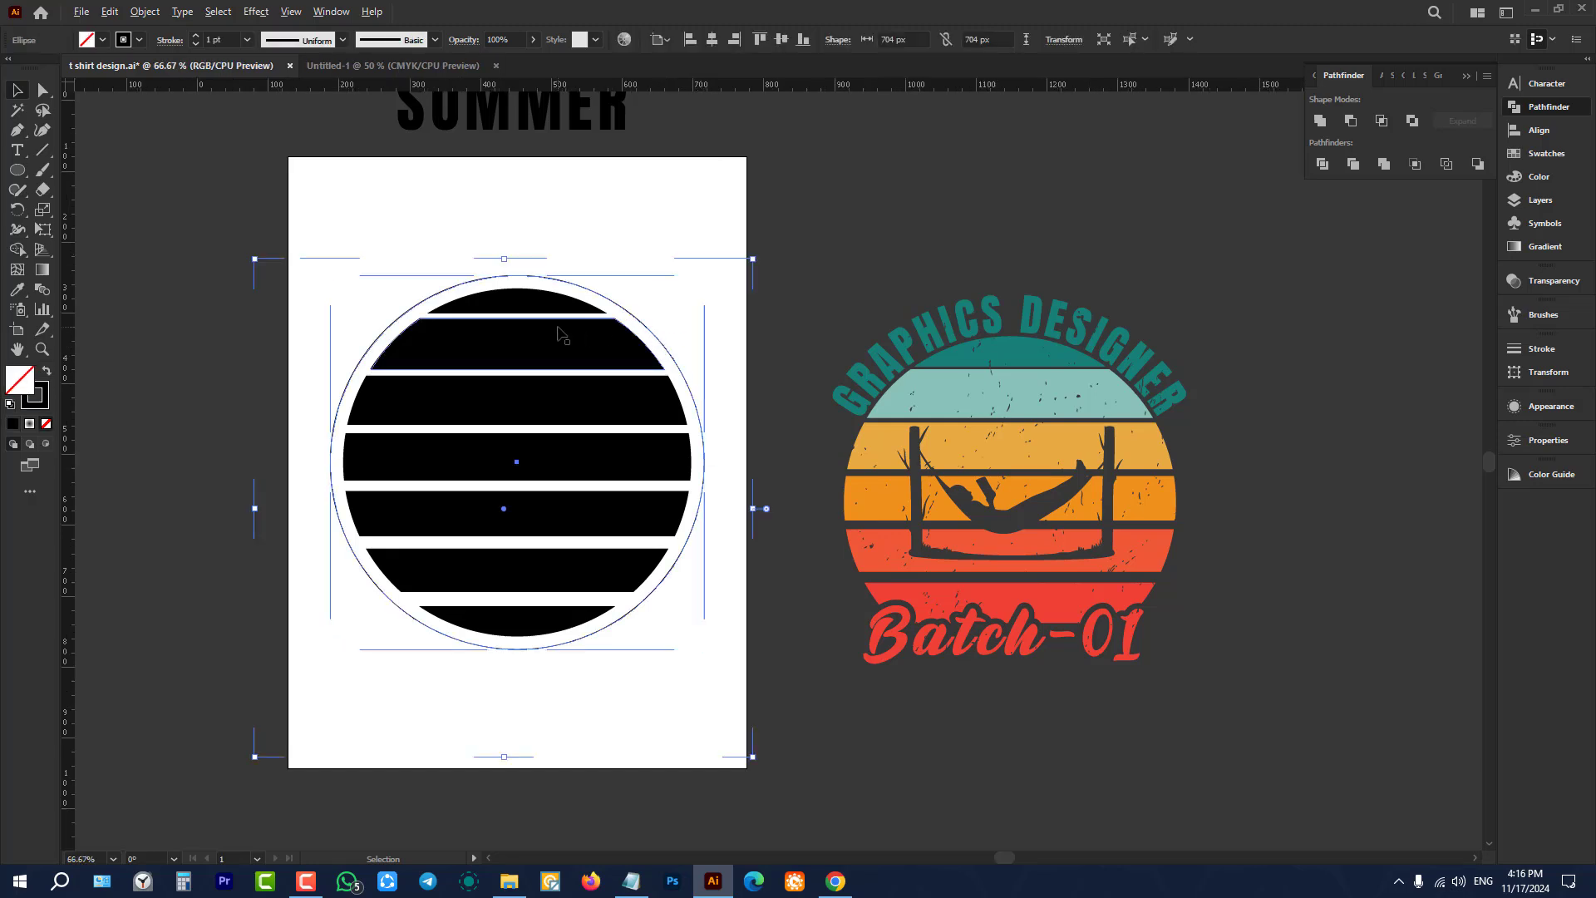
drag(752, 259, 745, 258)
click(638, 195)
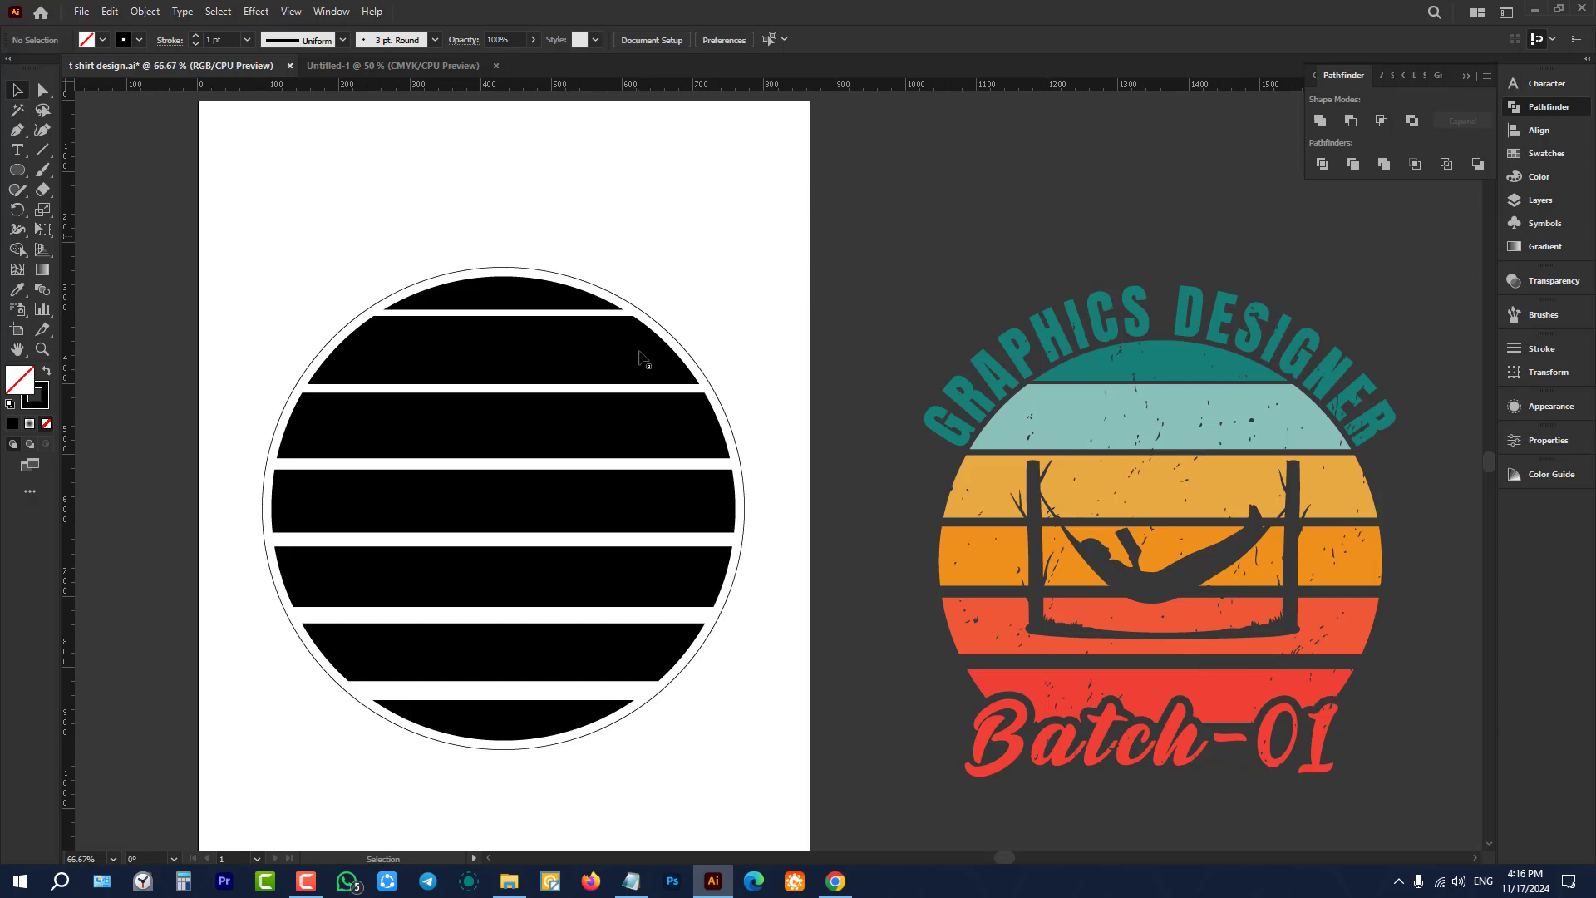
click(689, 354)
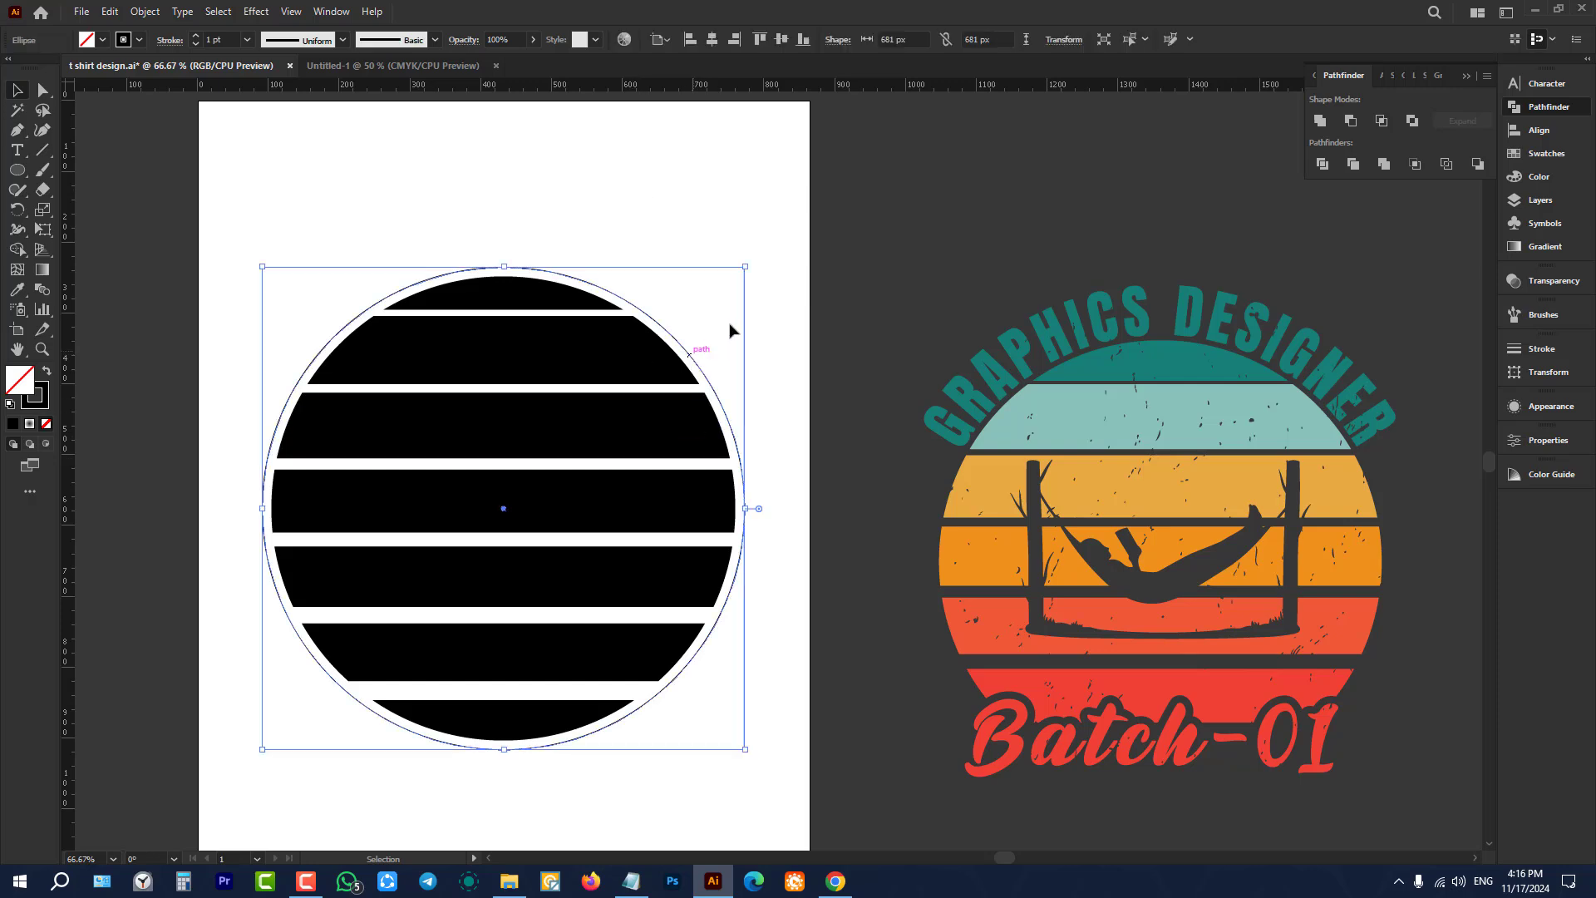
click(687, 221)
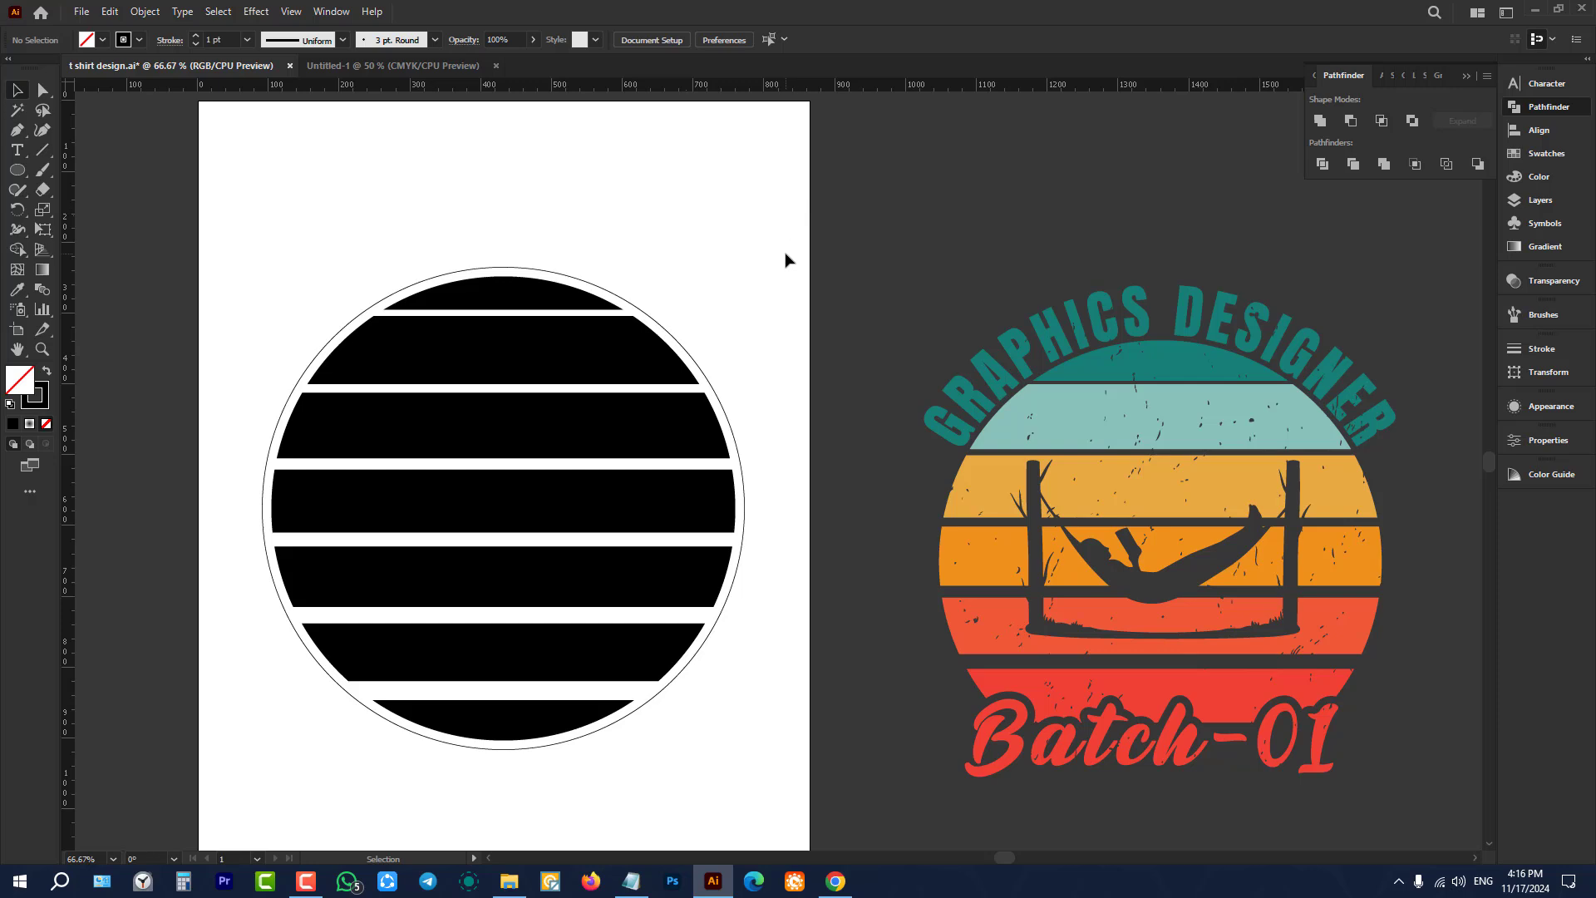
click(670, 331)
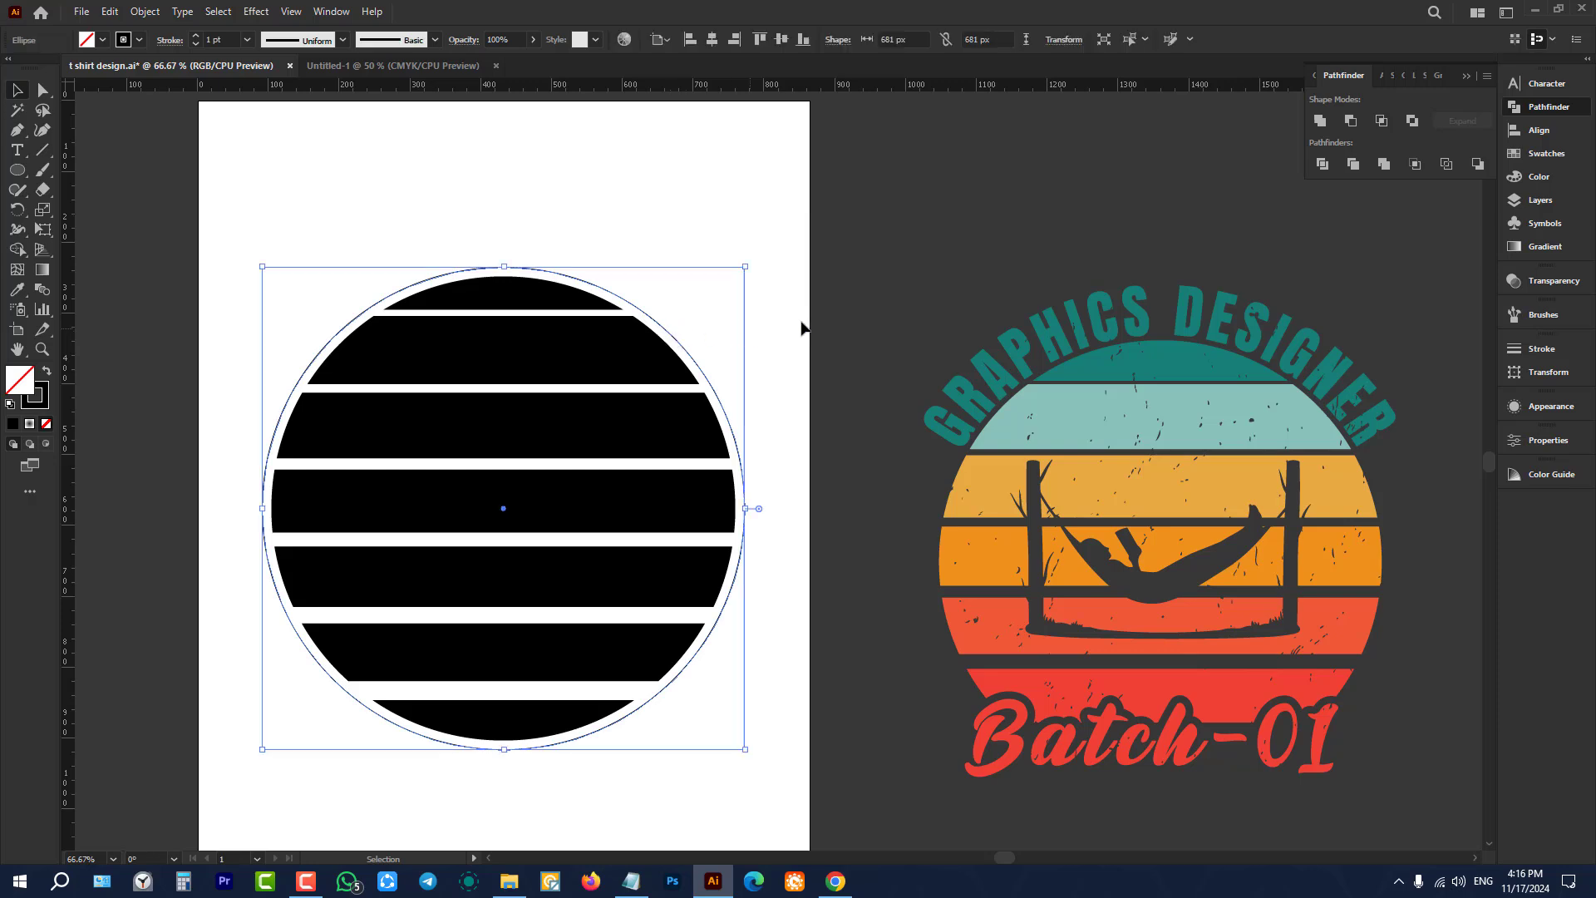
click(869, 286)
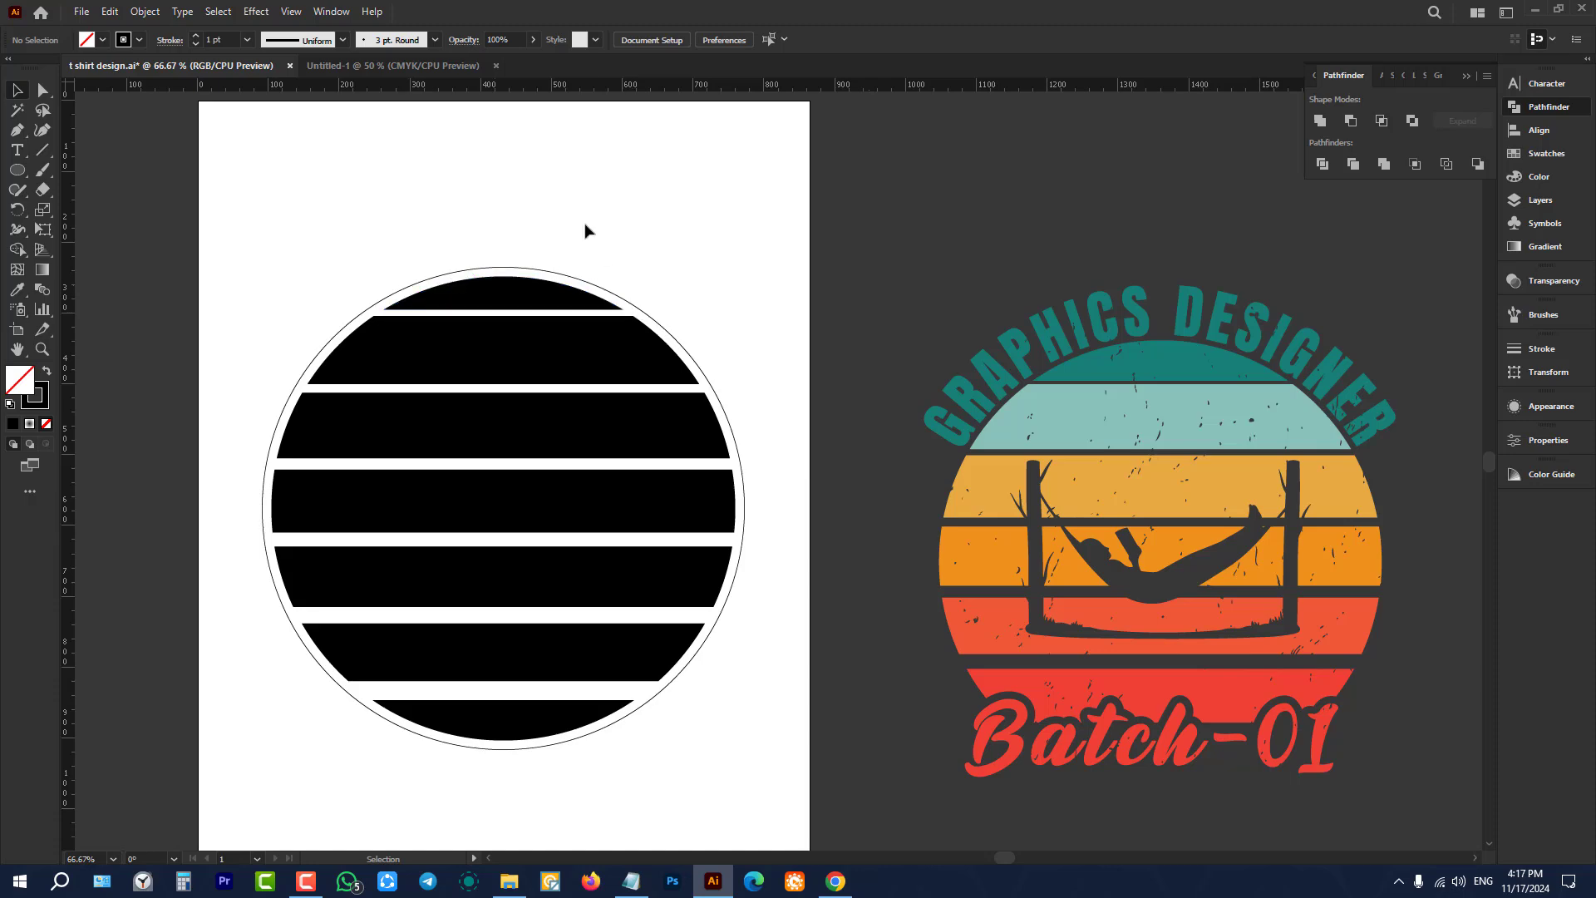
Step: Add the text "graphics designer" above the circle on the artboard and enlarge it to about 51 pt
scroll(271, 277, up, 2)
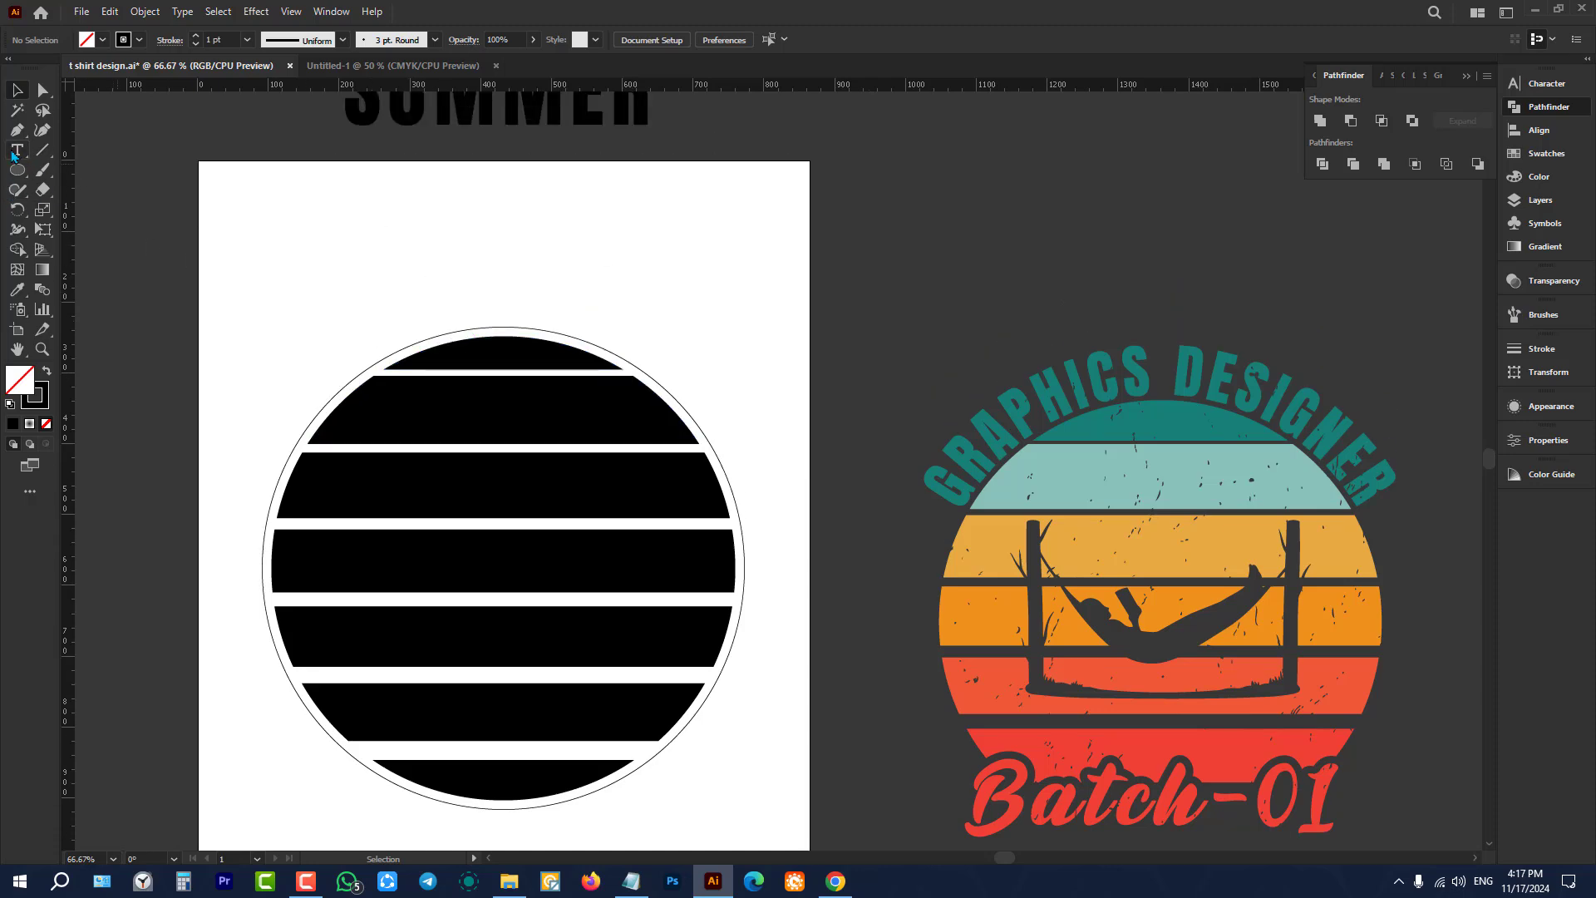
click(13, 155)
scroll(442, 285, up, 10)
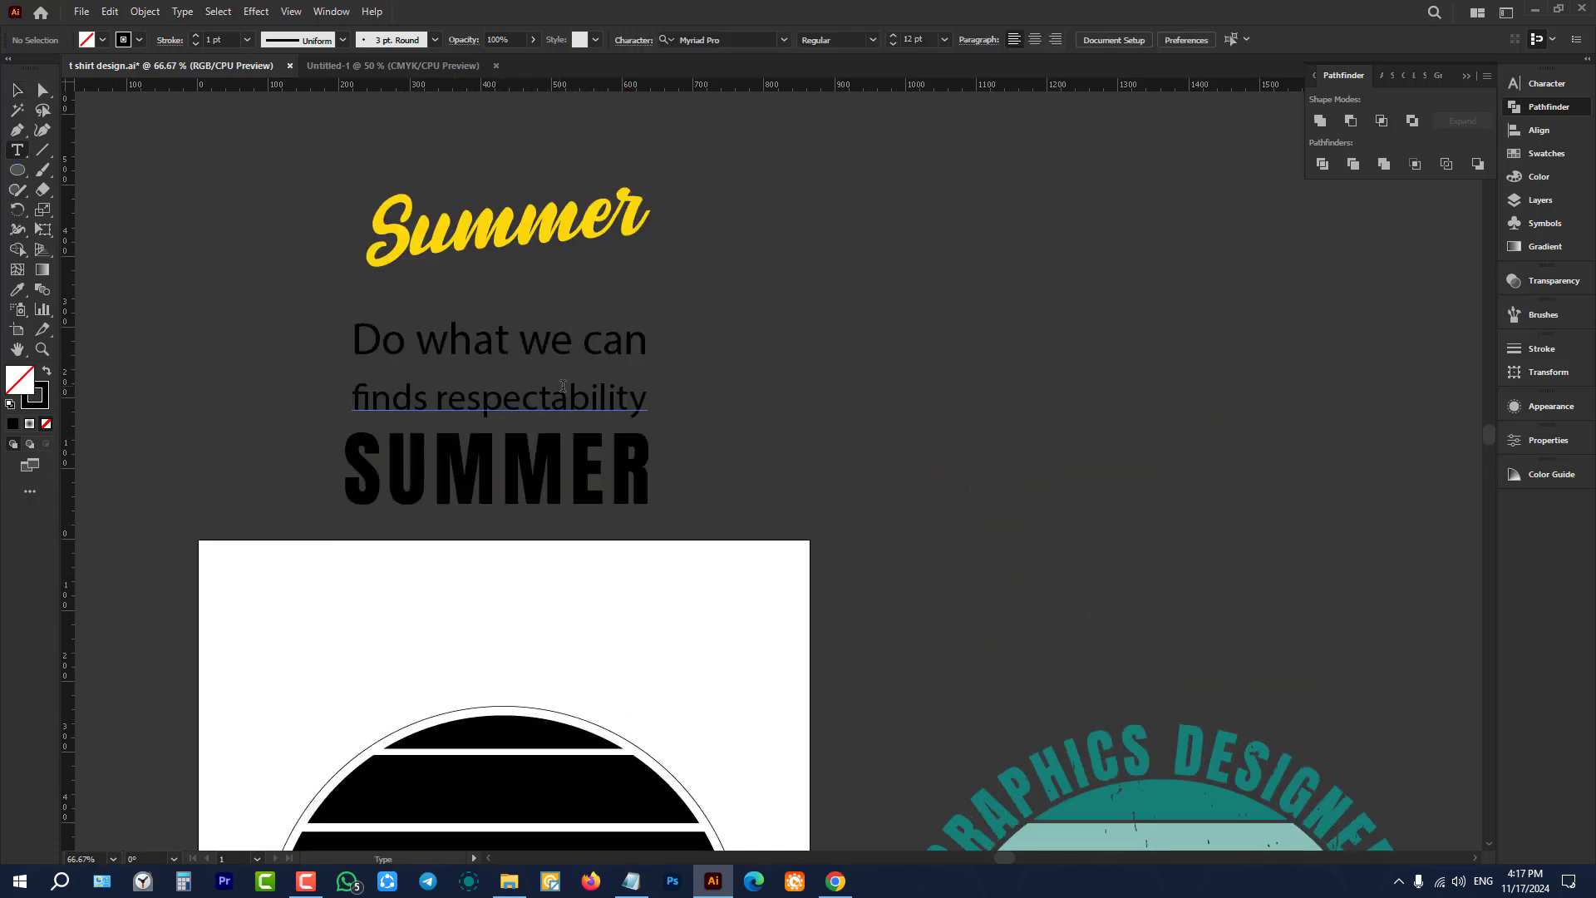
scroll(415, 488, down, 10)
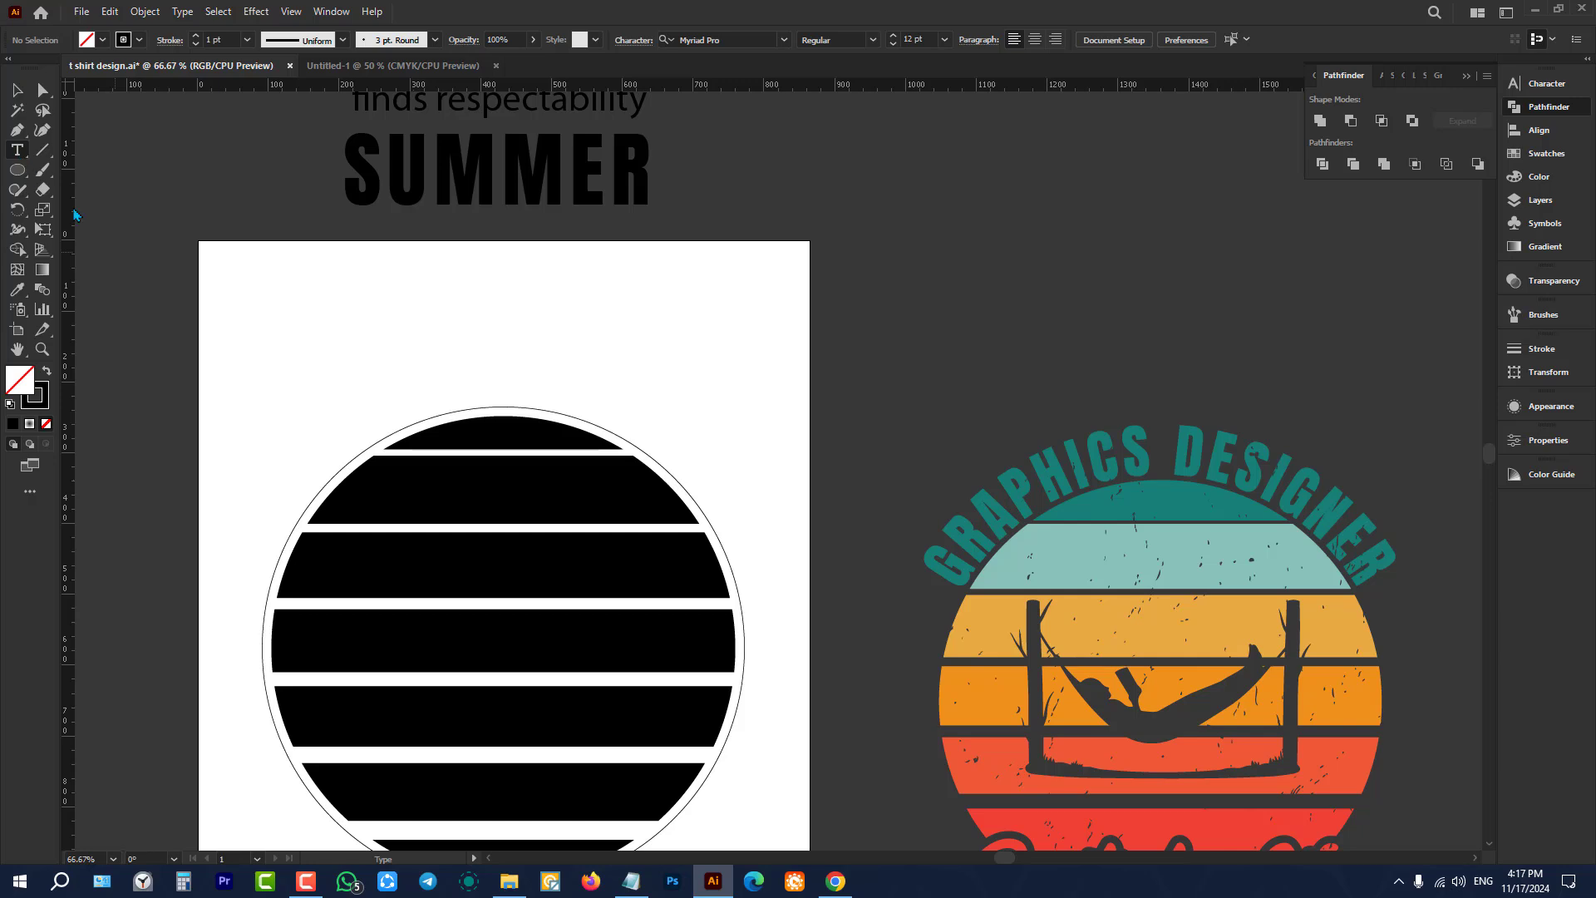
click(326, 373)
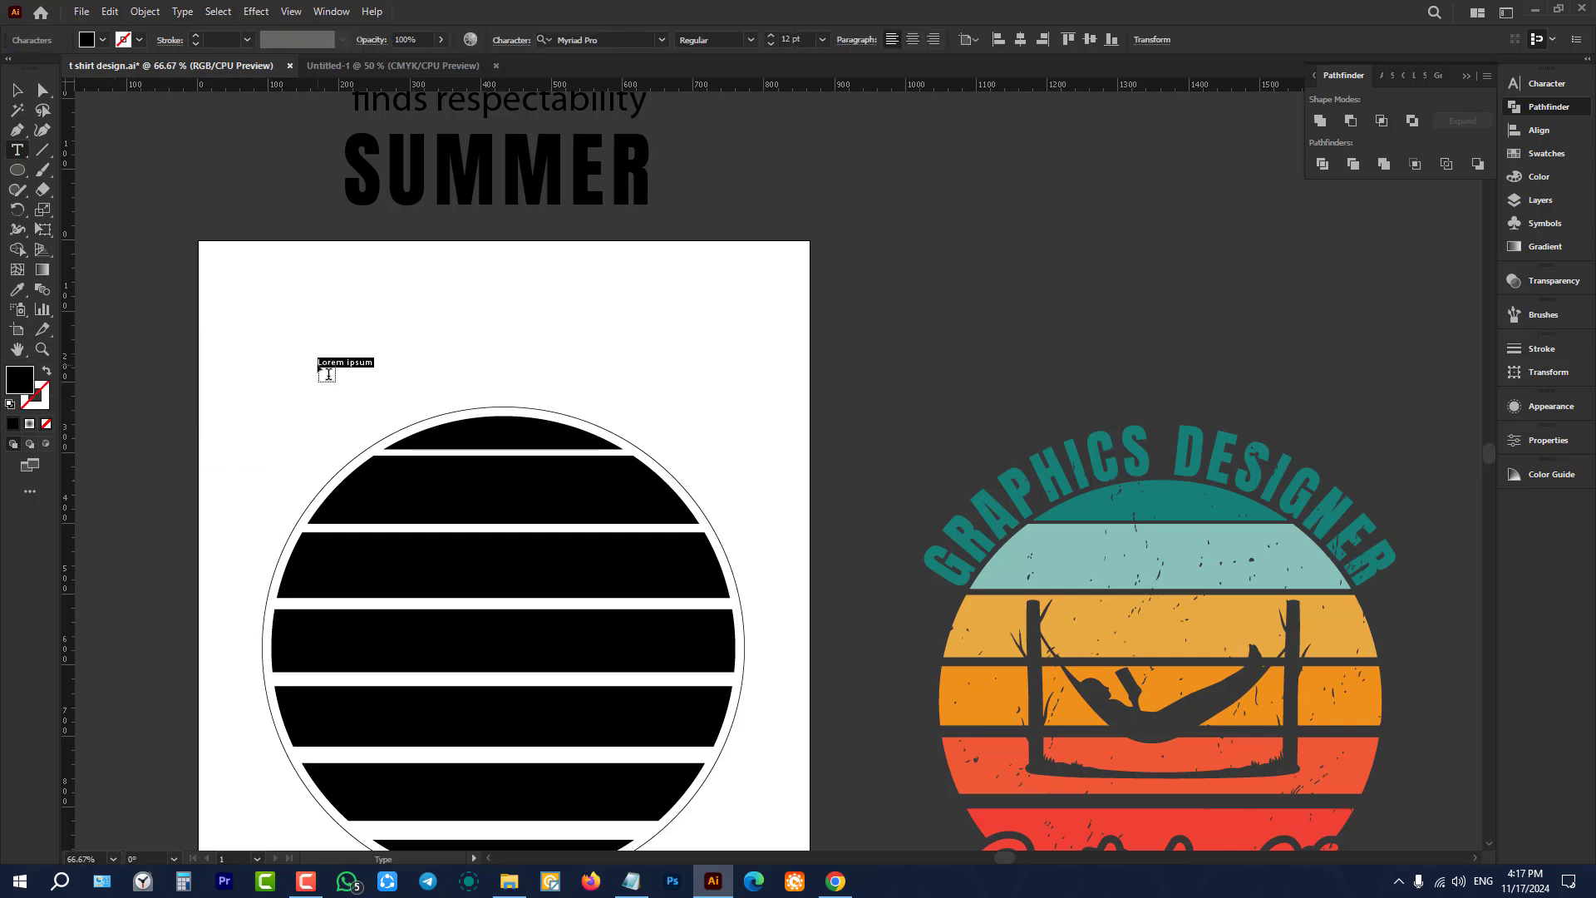
key(BackSpace)
click(15, 89)
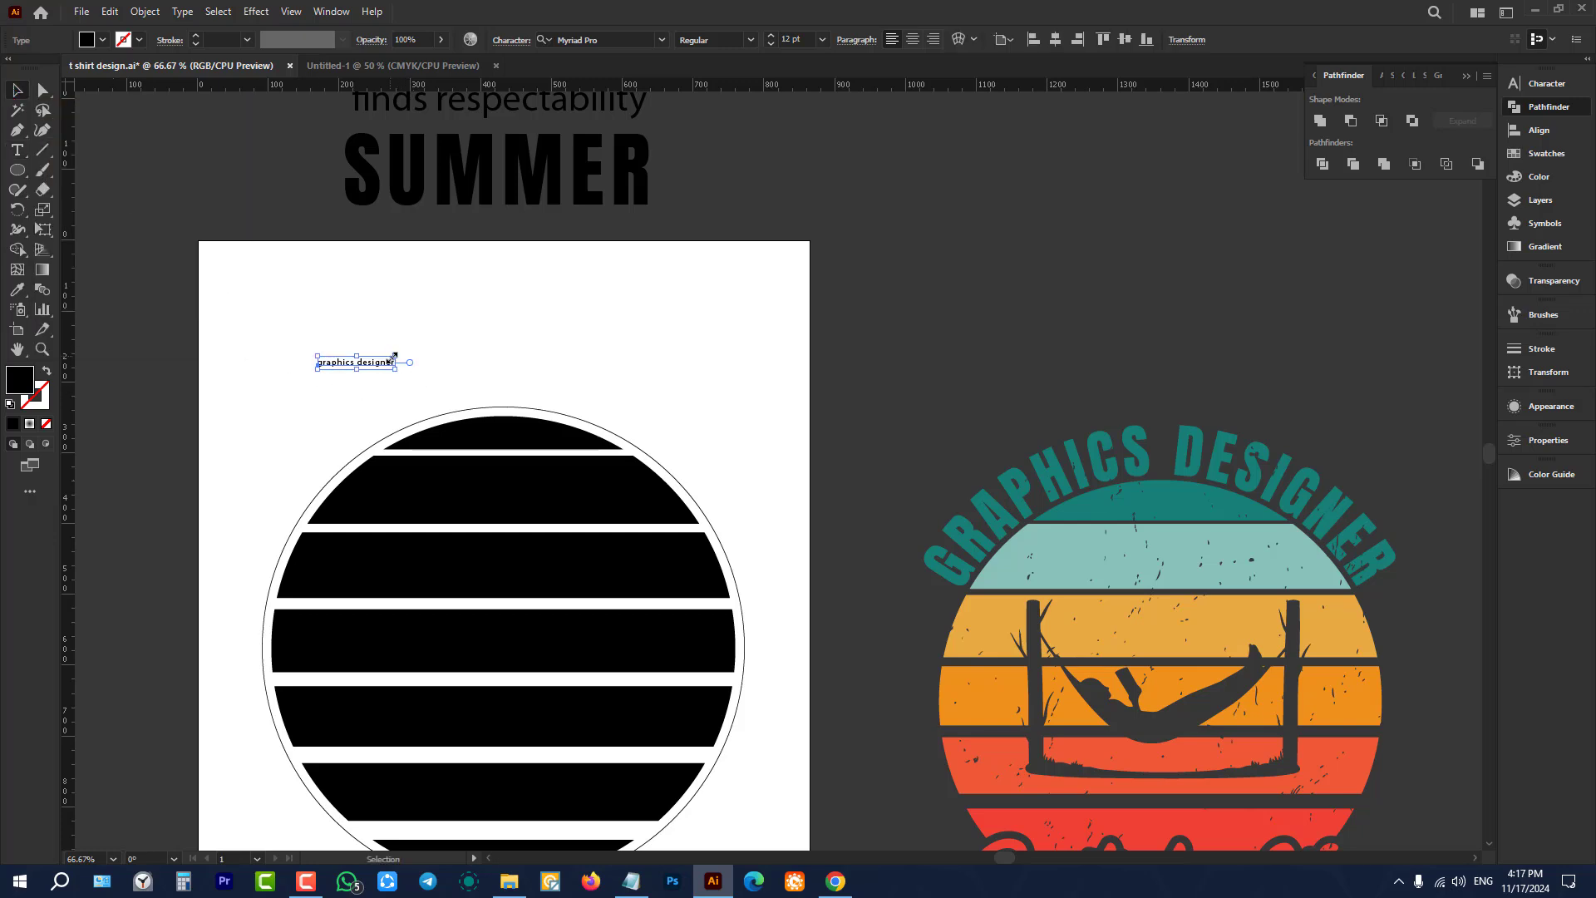
drag(395, 356, 649, 298)
Step: Copy the SUMMER lettering's Anton Regular style onto the graphics designer text with the Eyedropper, and move the text left over the artboard
scroll(659, 366, up, 2)
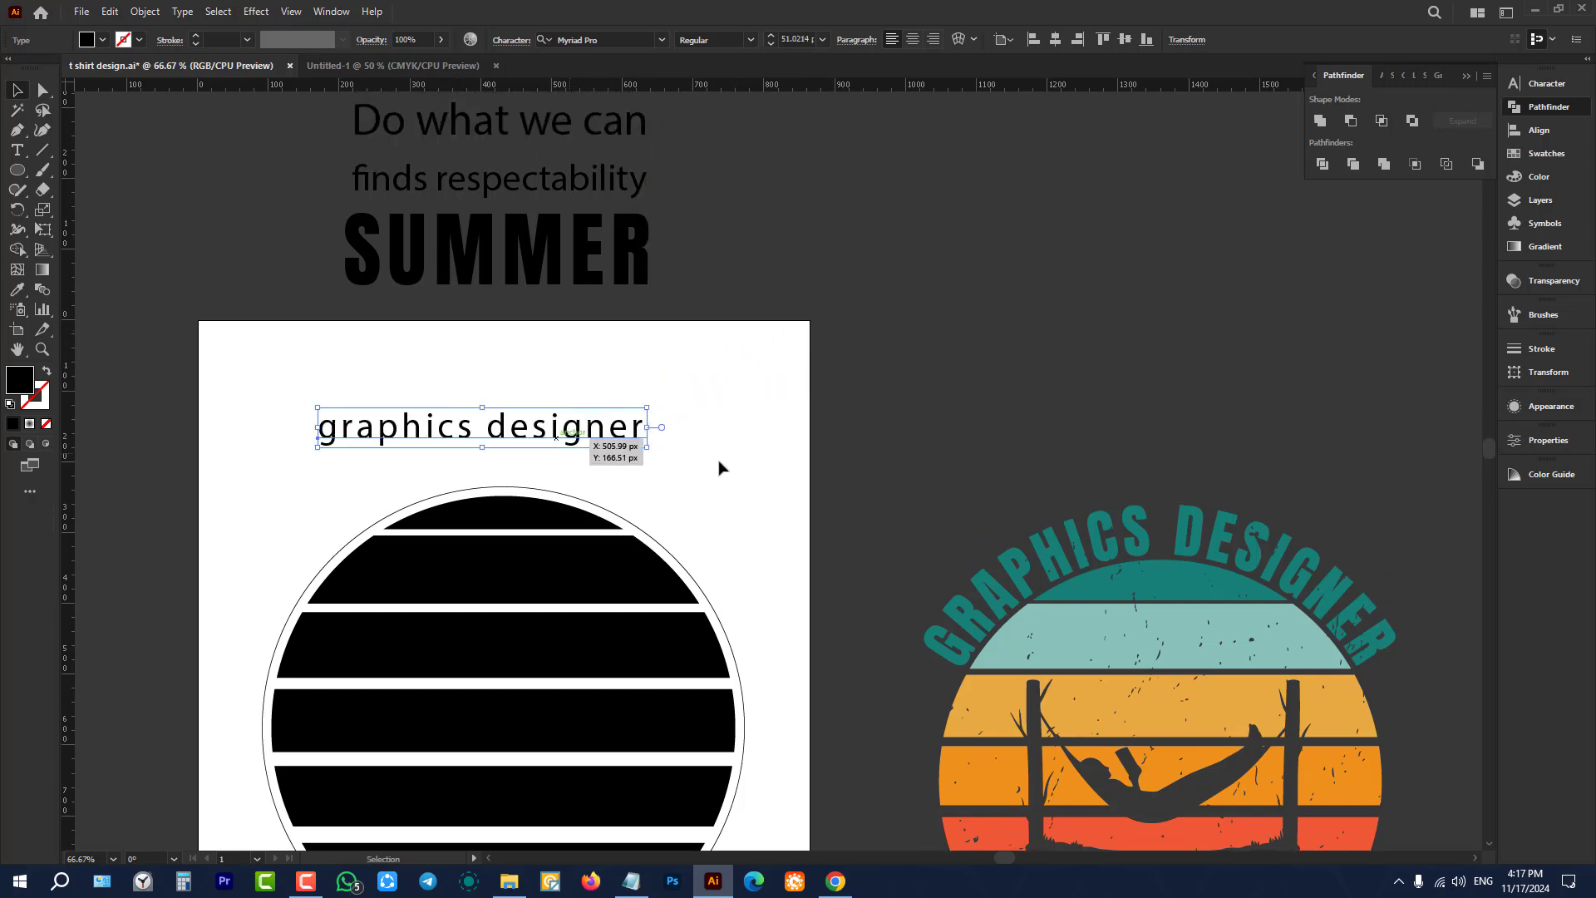
key(i)
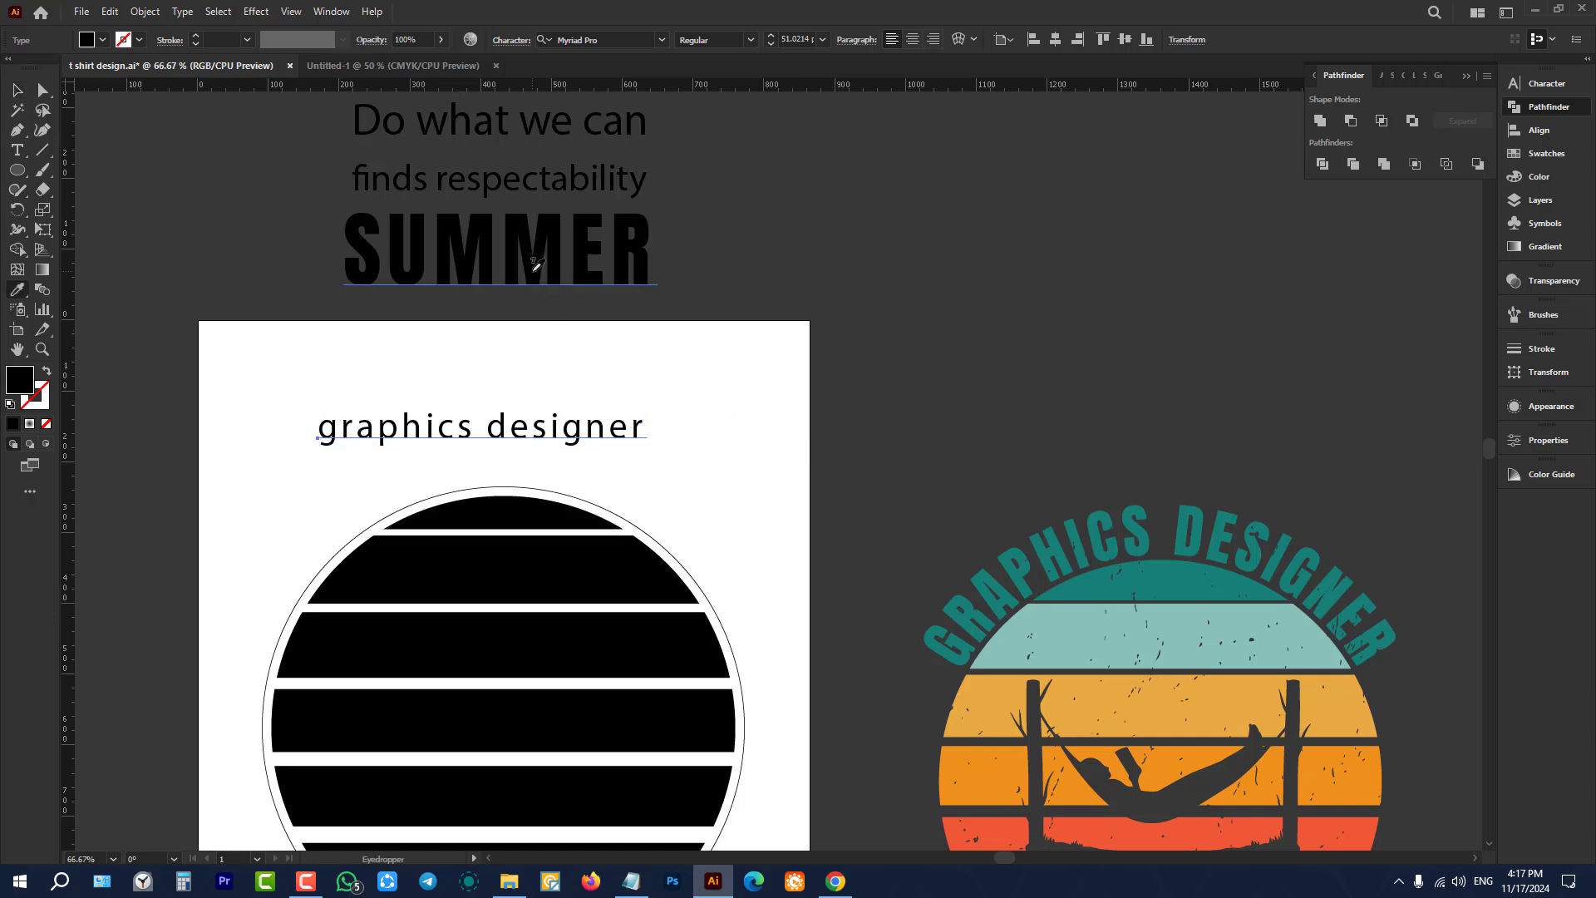
click(535, 267)
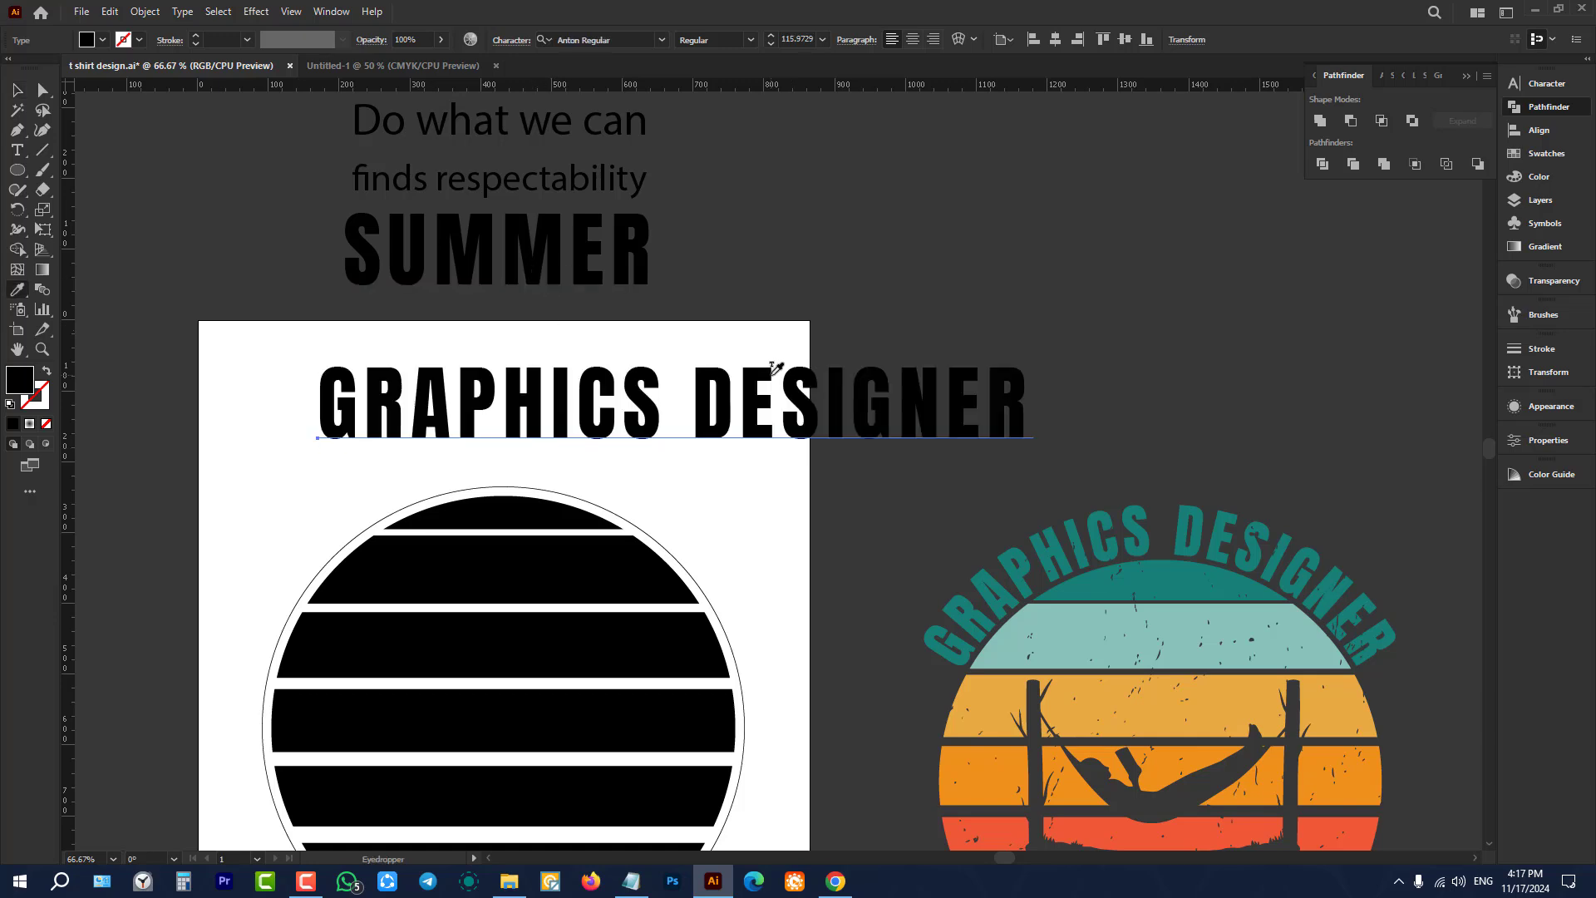
click(17, 89)
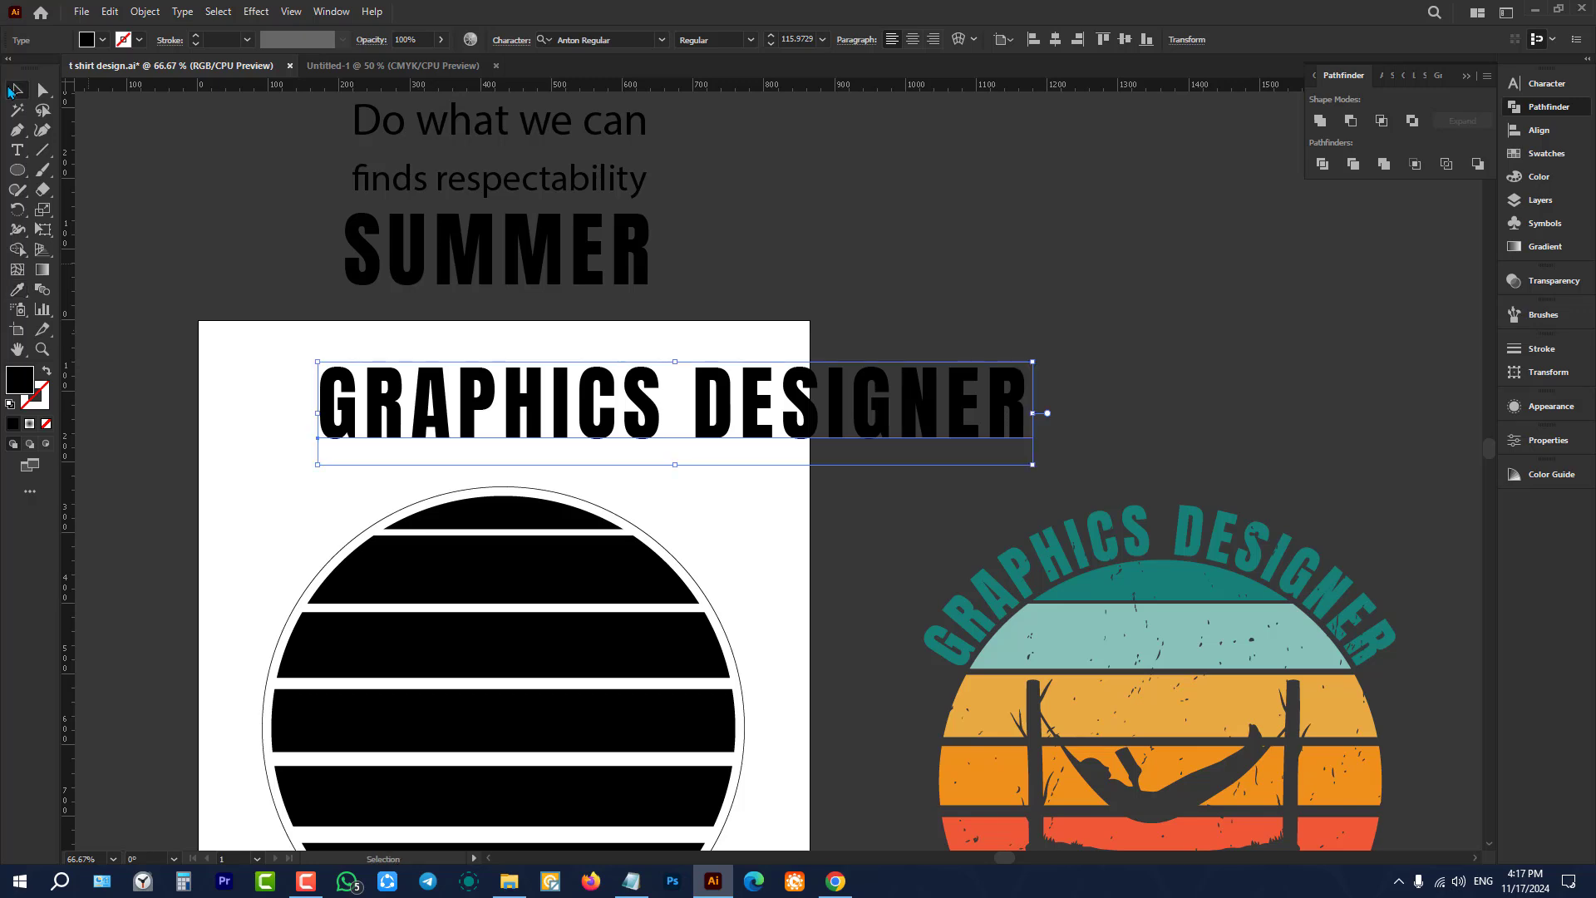
drag(692, 425, 566, 412)
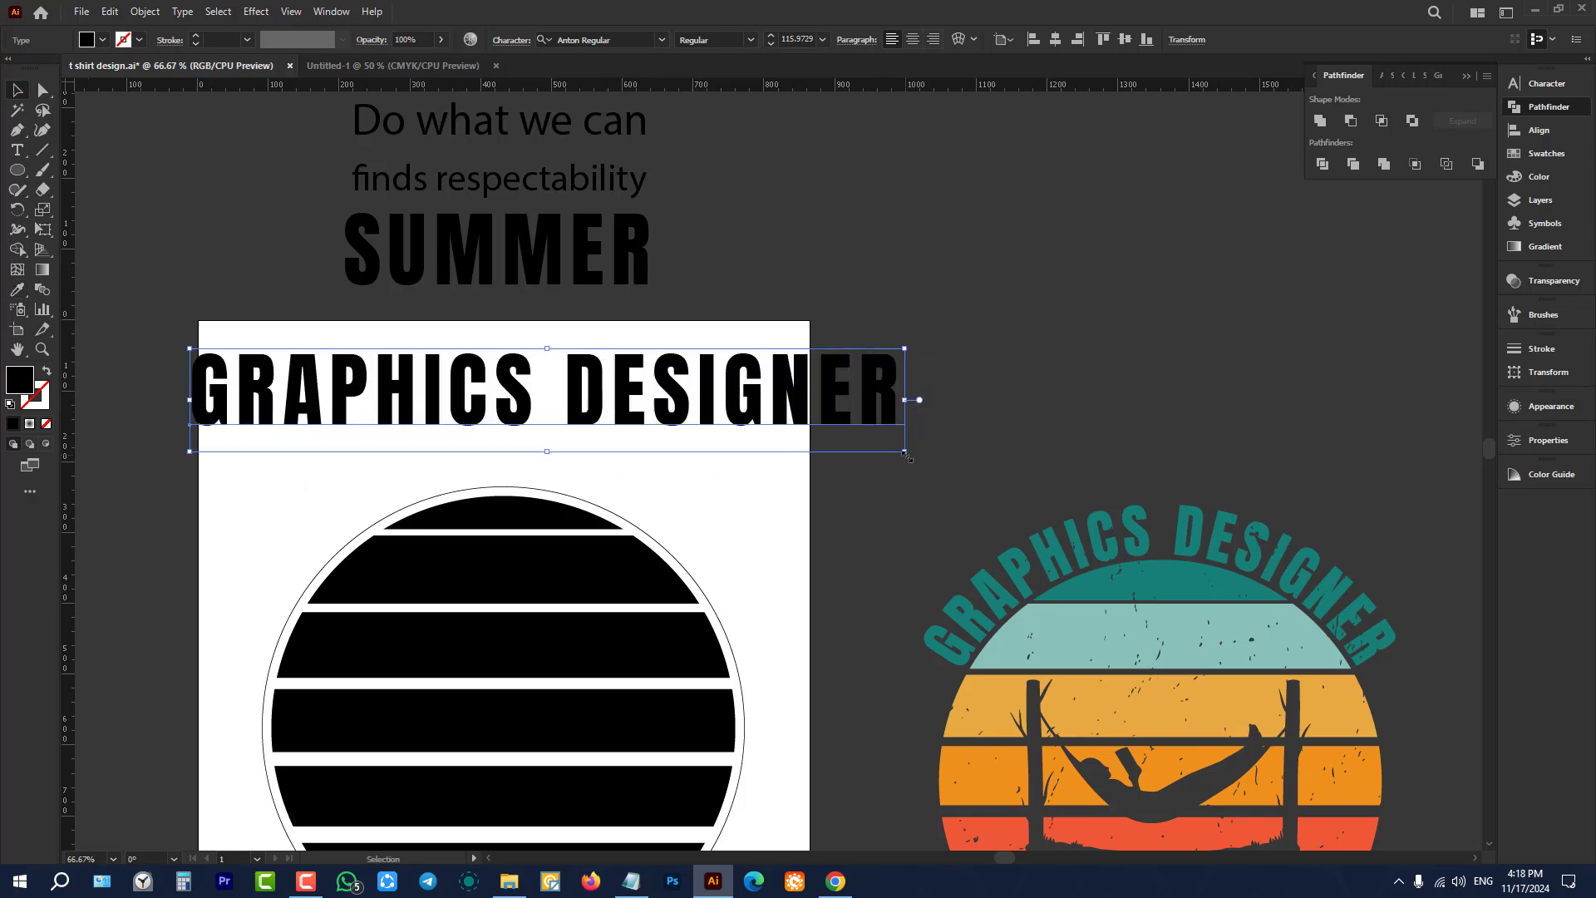
Step: Shrink the GRAPHICS DESIGNER text from its centre to about 71.7 pt and change its font to Arial Rounded MT Bold
drag(904, 453, 767, 455)
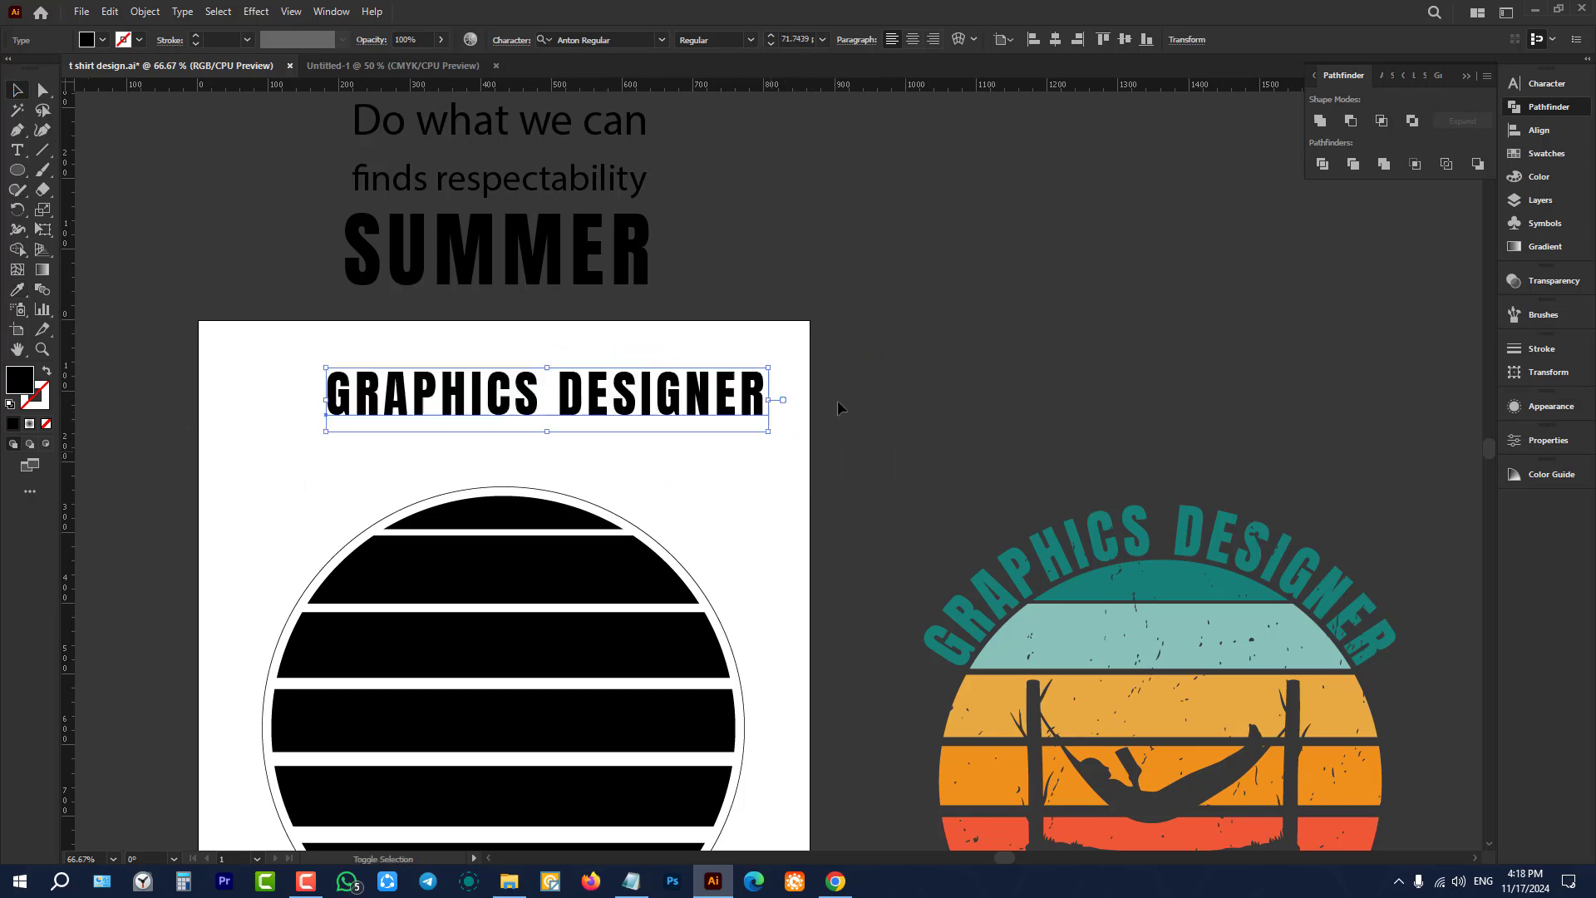
click(1538, 85)
click(1484, 100)
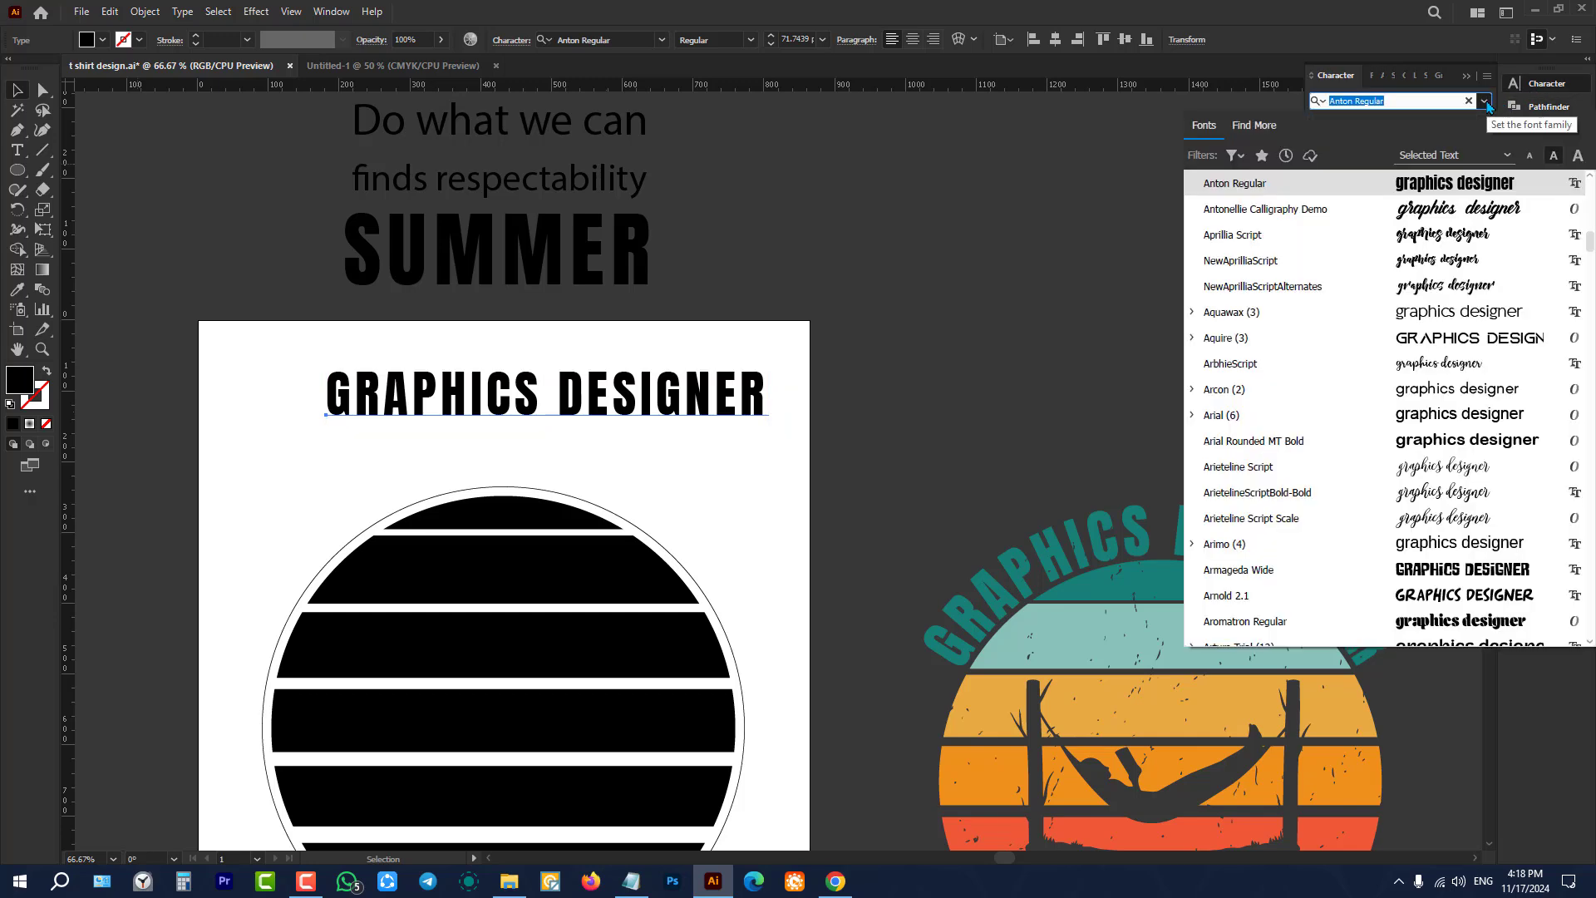
key(Down)
key(Down)
key(Down)
key(Down)
key(Down)
key(Down)
key(Down)
key(Down)
key(Down)
key(Down)
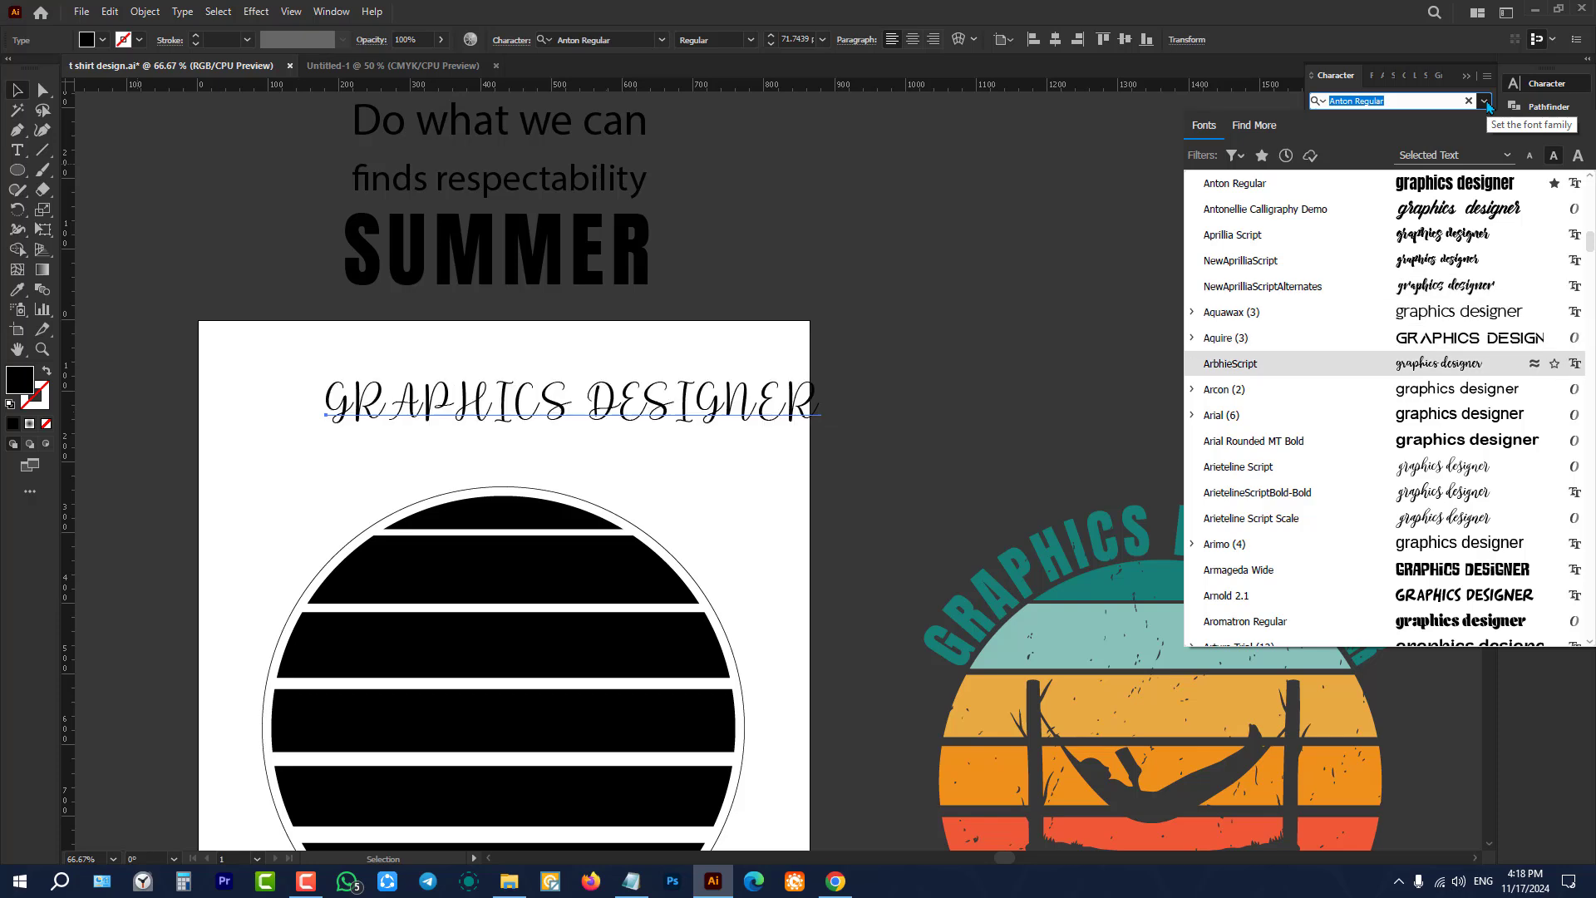
key(Down)
key(Down)
key(Down)
key(Up)
key(Up)
key(Up)
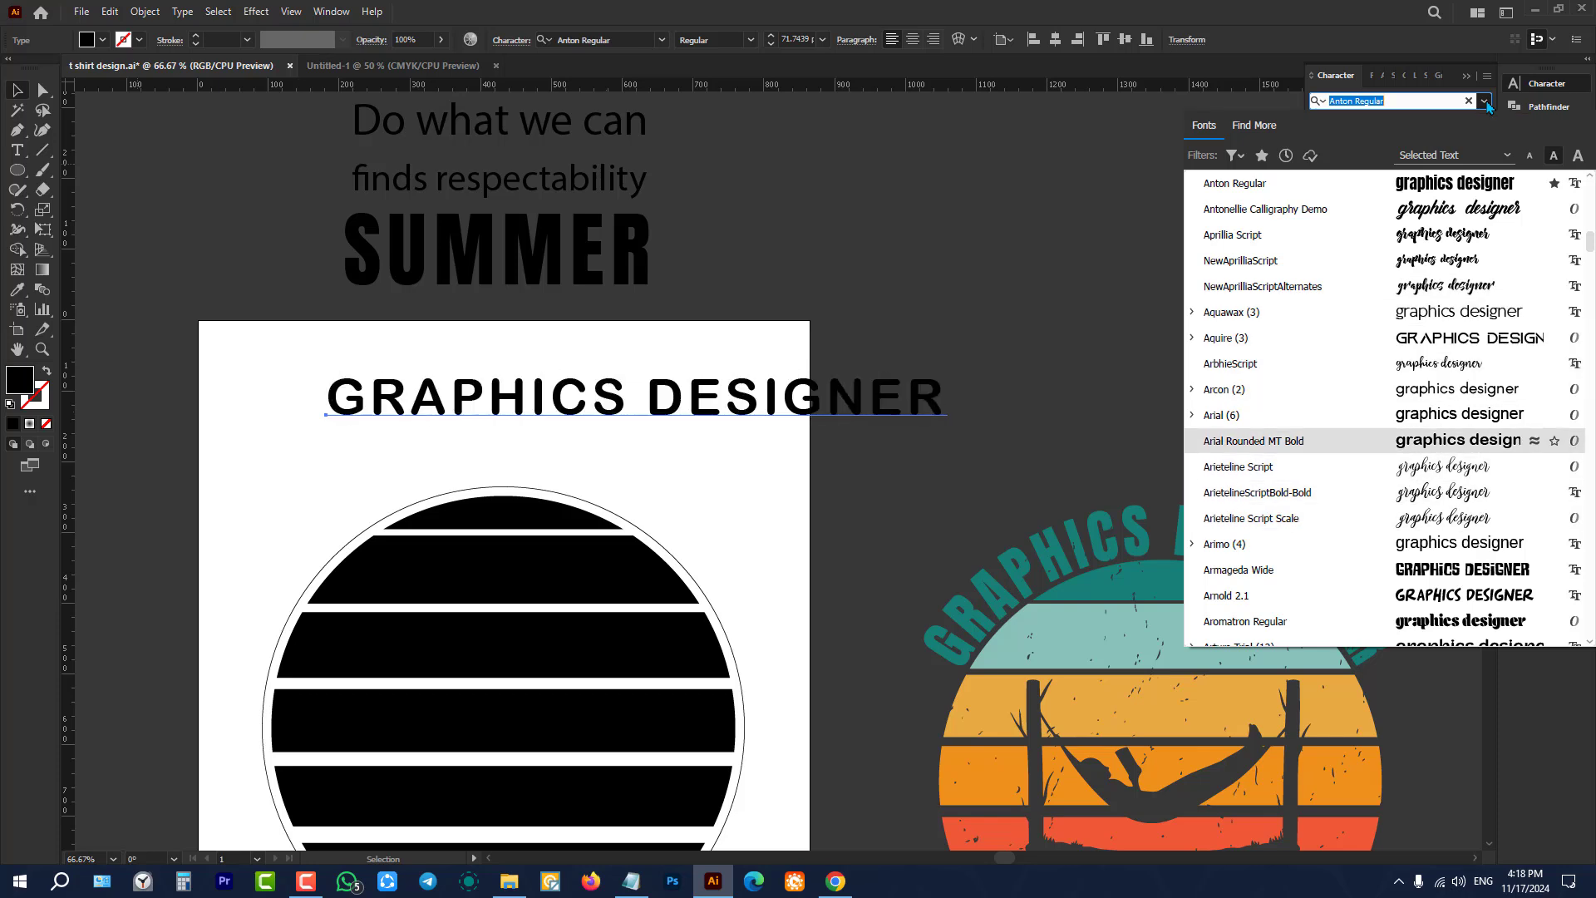
key(Return)
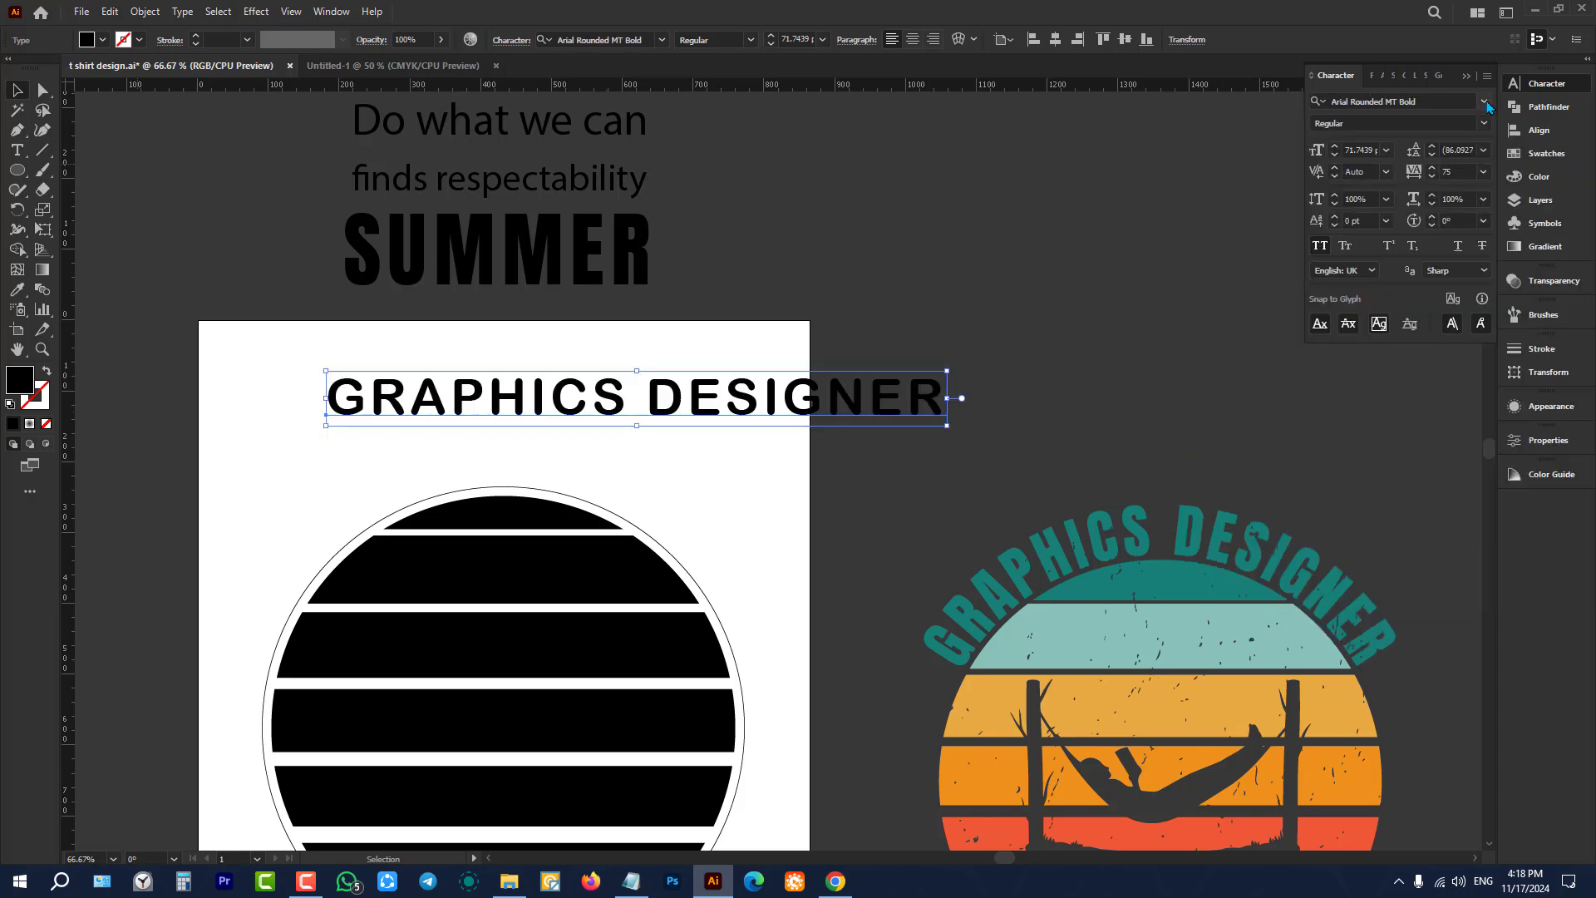
Step: Set the GRAPHICS DESIGNER text's tracking to 0 and move it up and left so it fits within the artboard's upper edge
click(1483, 172)
click(1487, 176)
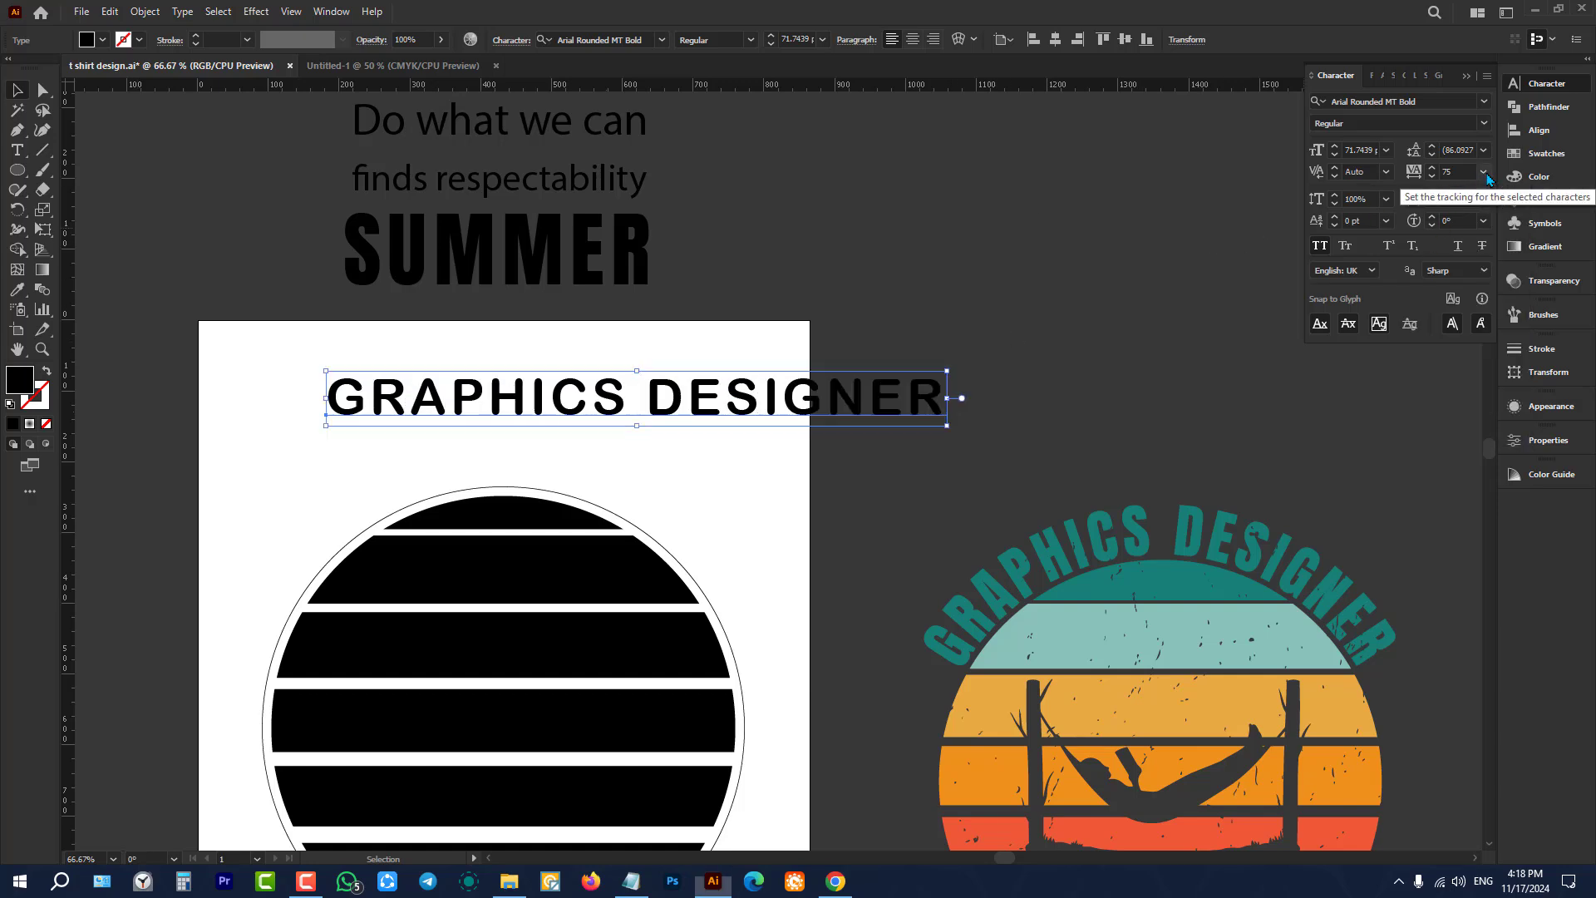
click(1485, 173)
click(1496, 302)
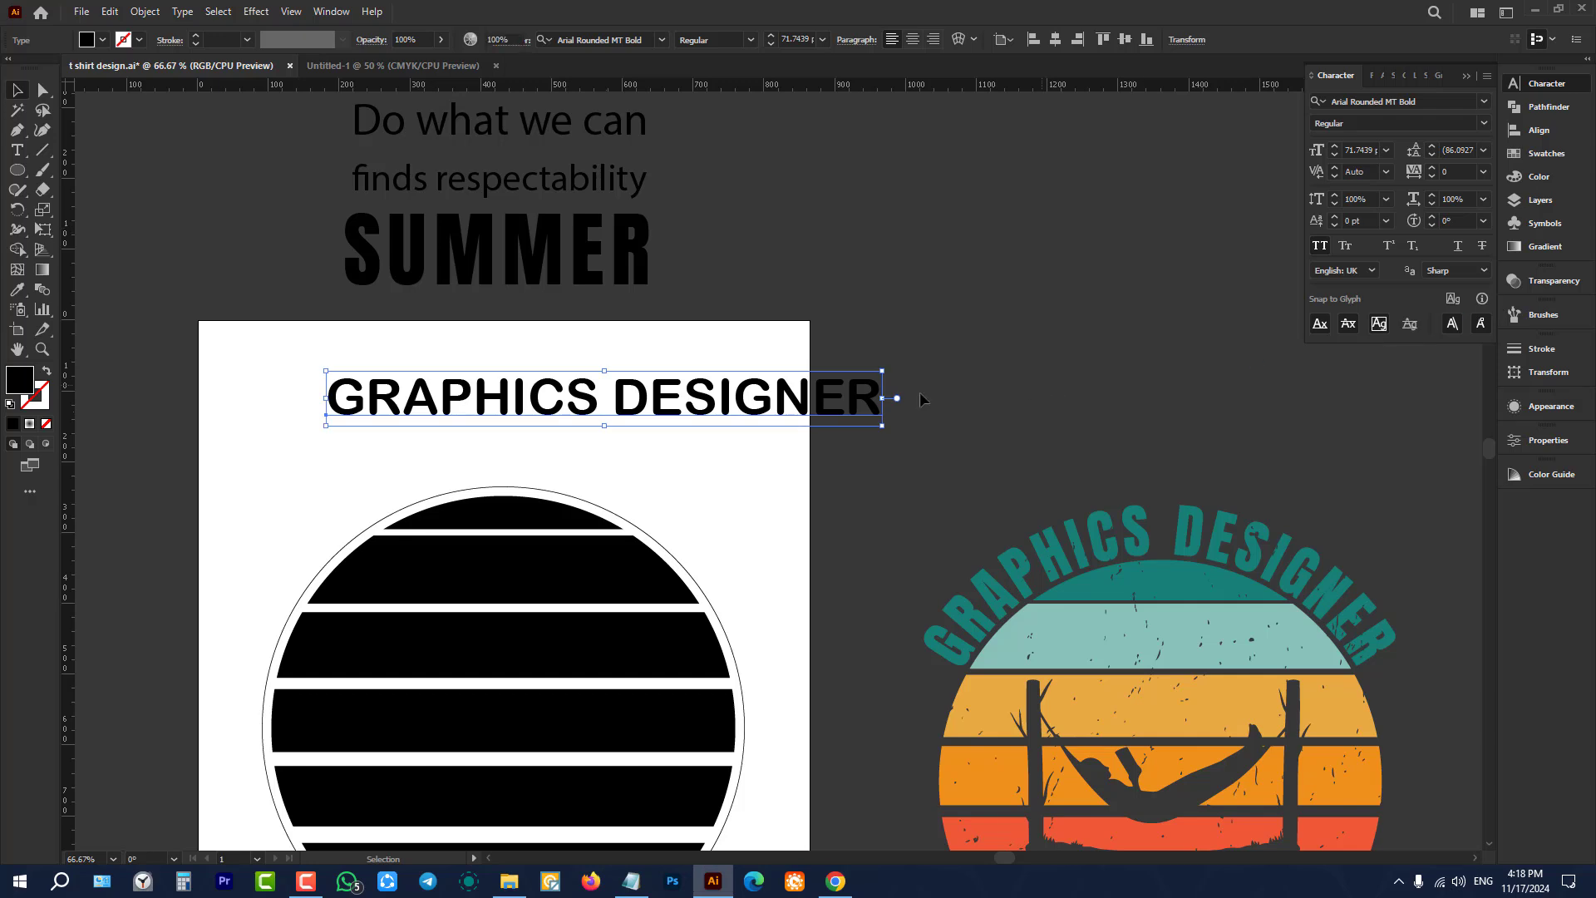
drag(878, 396, 806, 360)
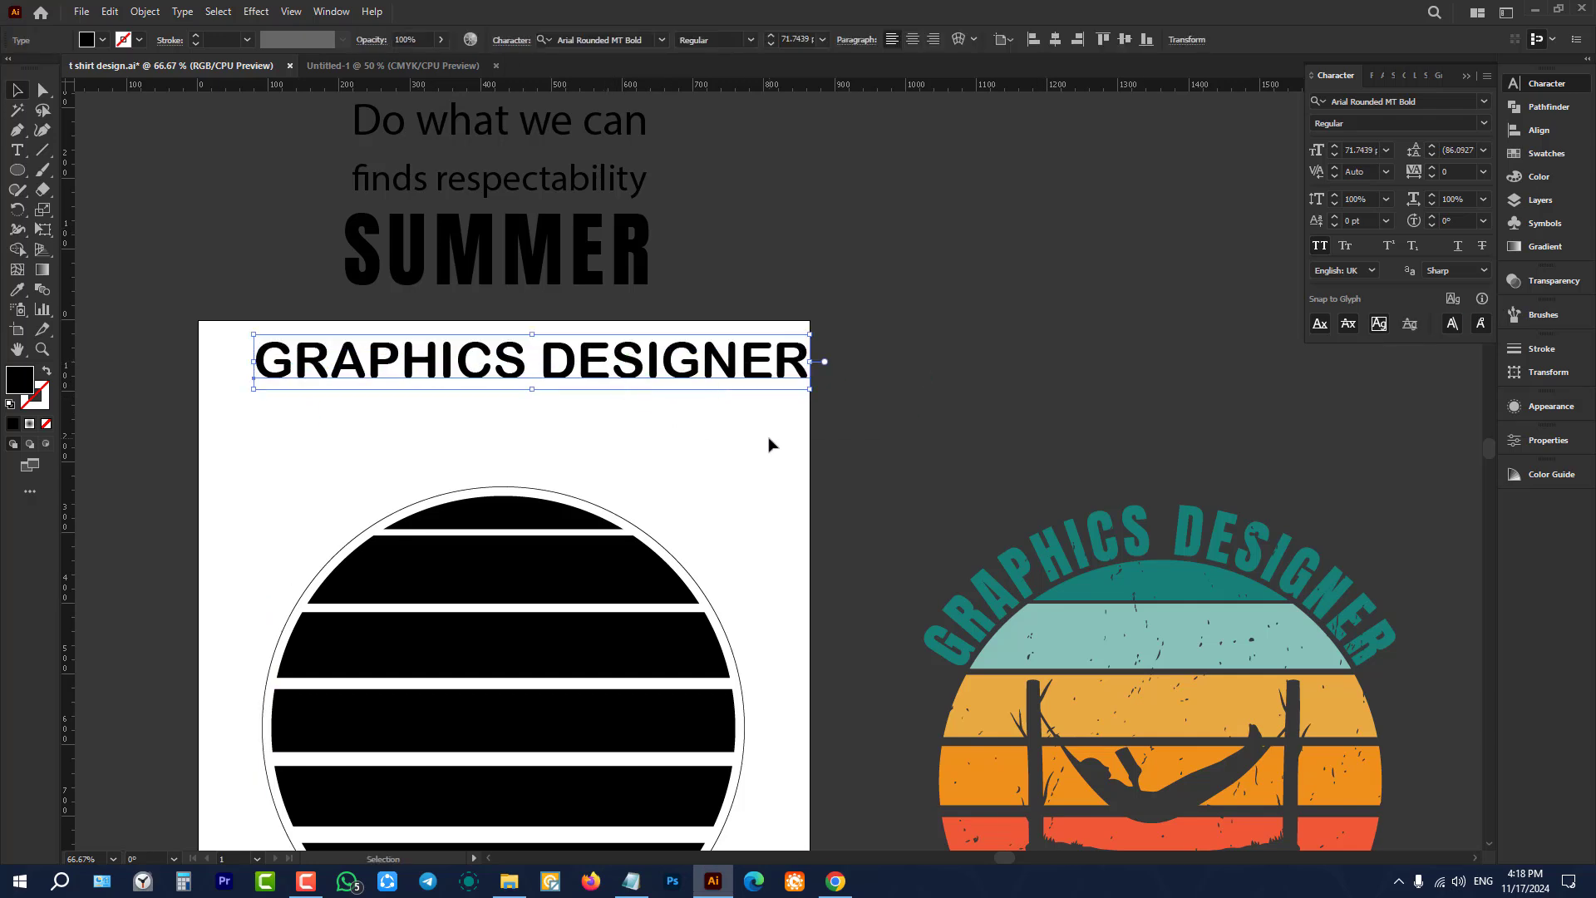
key(a)
key(v)
click(785, 420)
Step: Activate the Type on a Path tool for placing lettering along the outlined circle around the stripes
scroll(805, 408, down, 3)
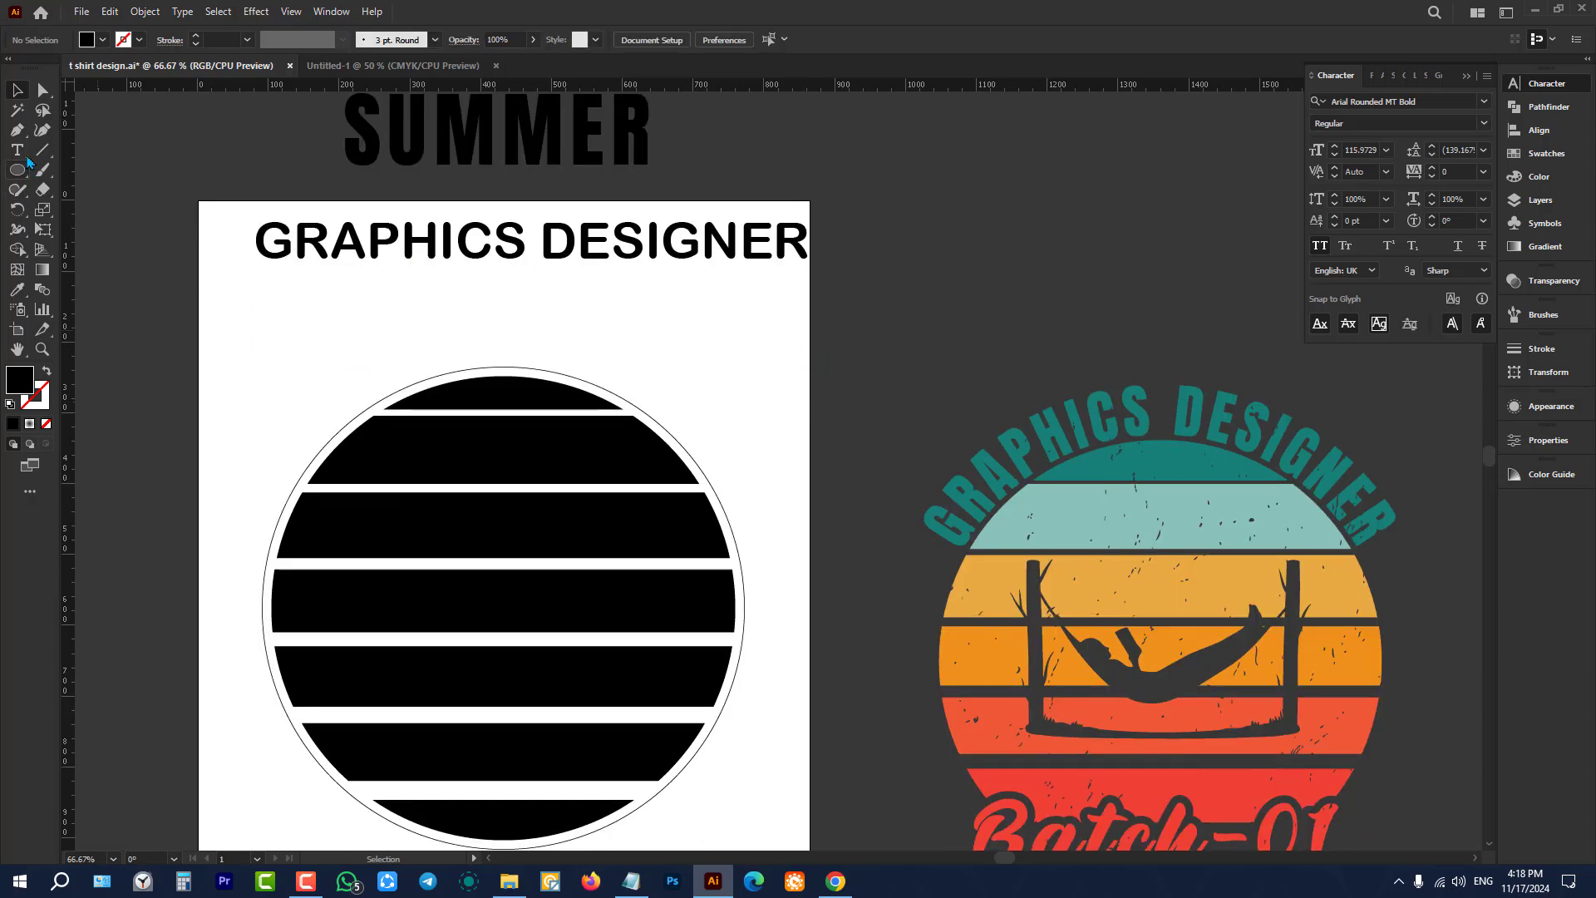
drag(20, 155, 95, 201)
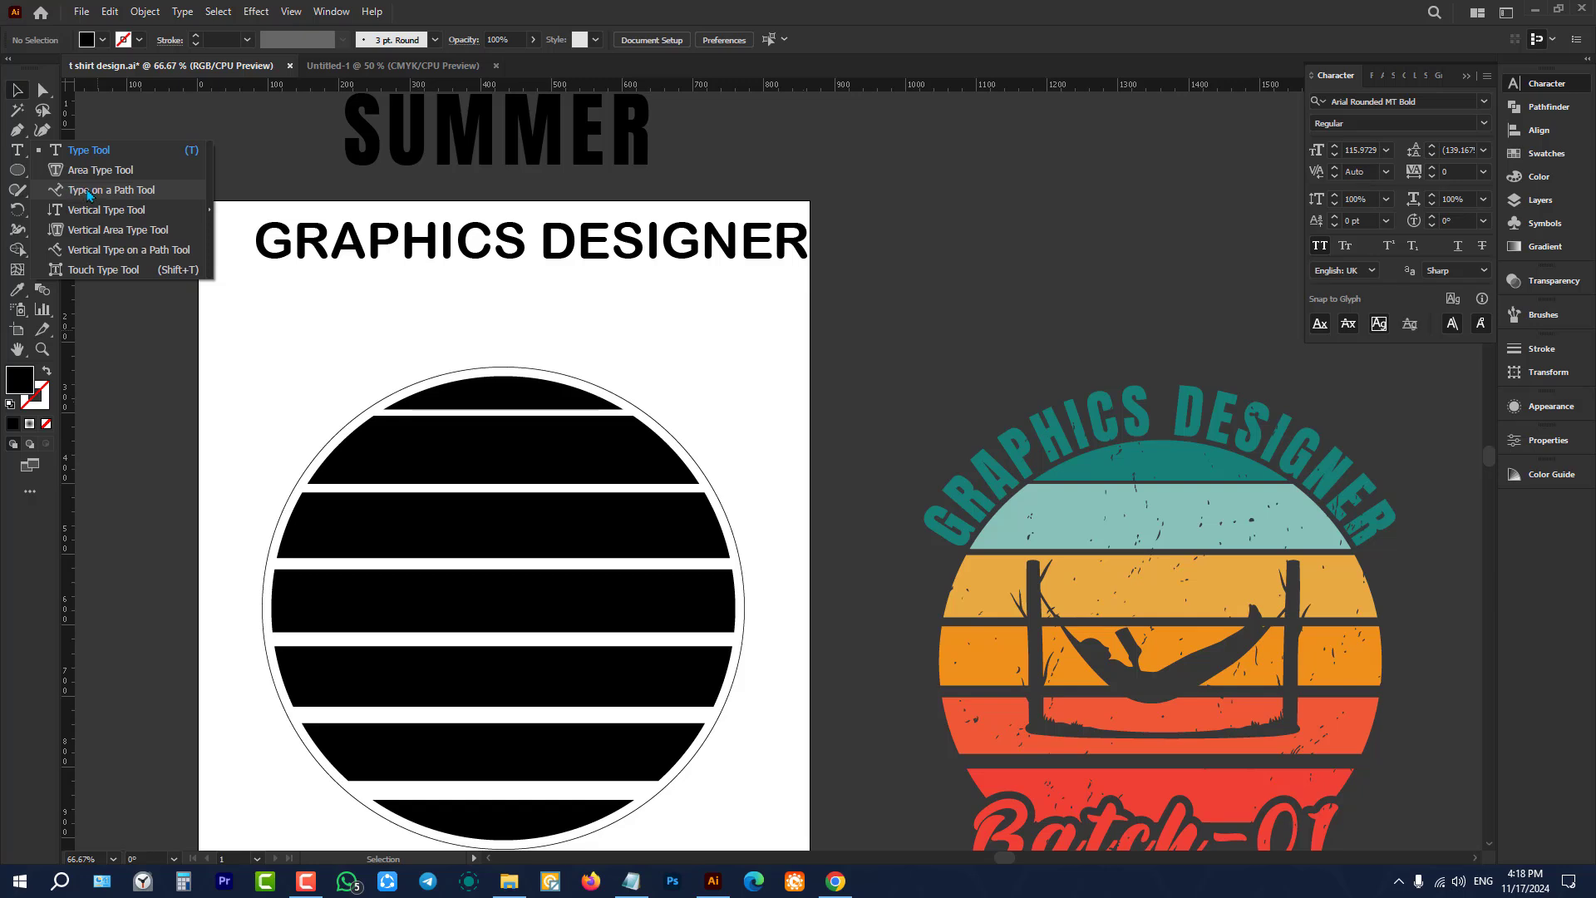
click(87, 194)
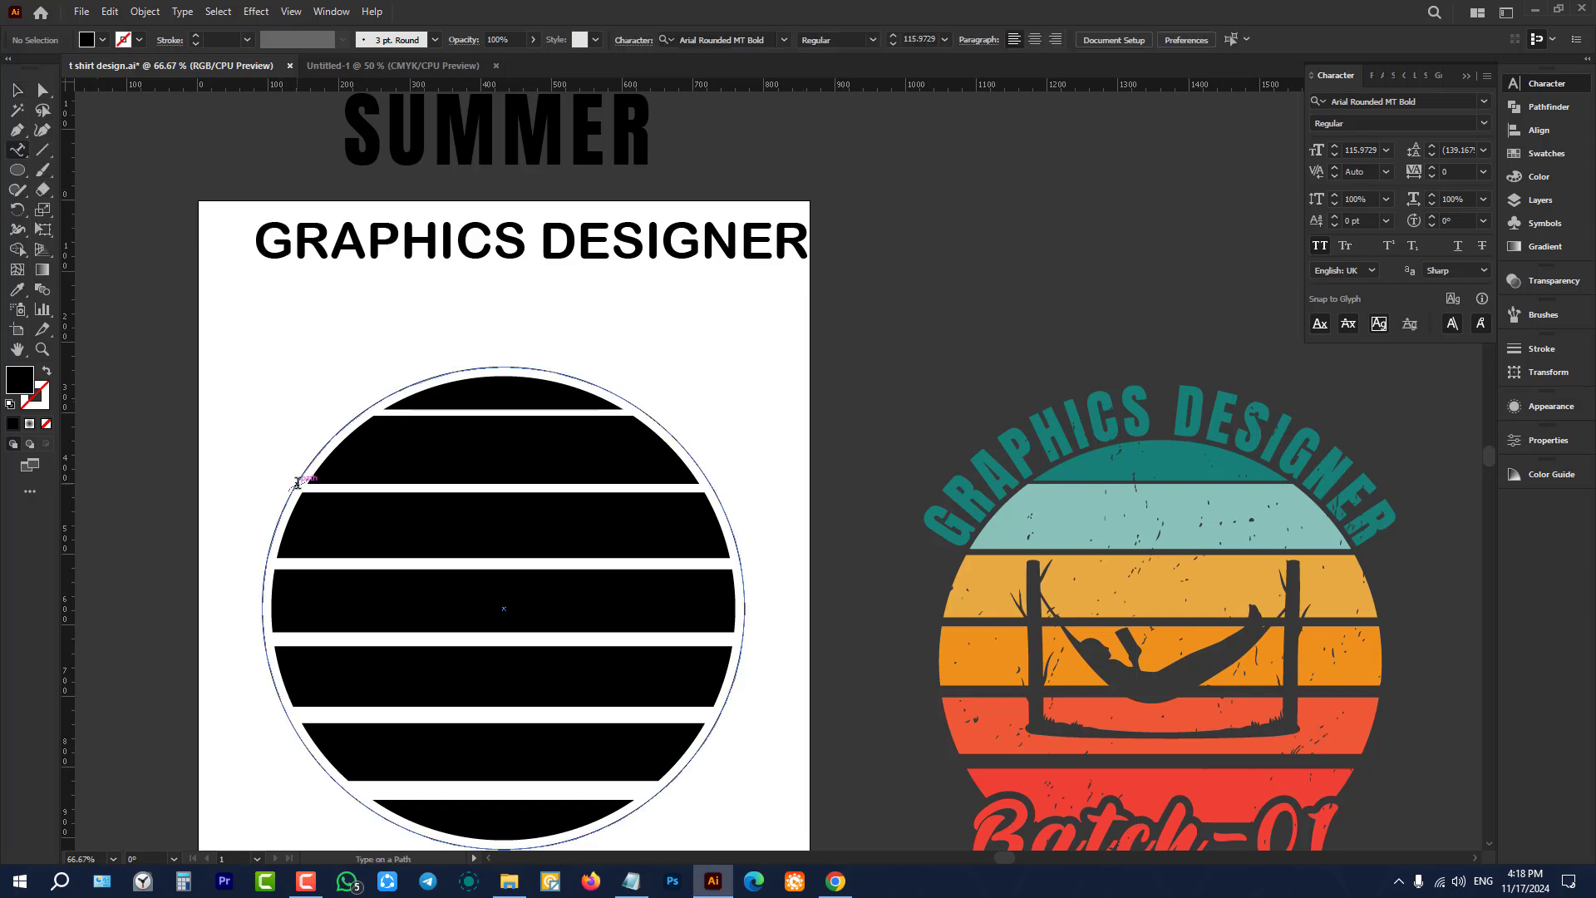
Step: Add the text GRAPHICS DESIGNER along the circular path around the black striped circle
click(298, 484)
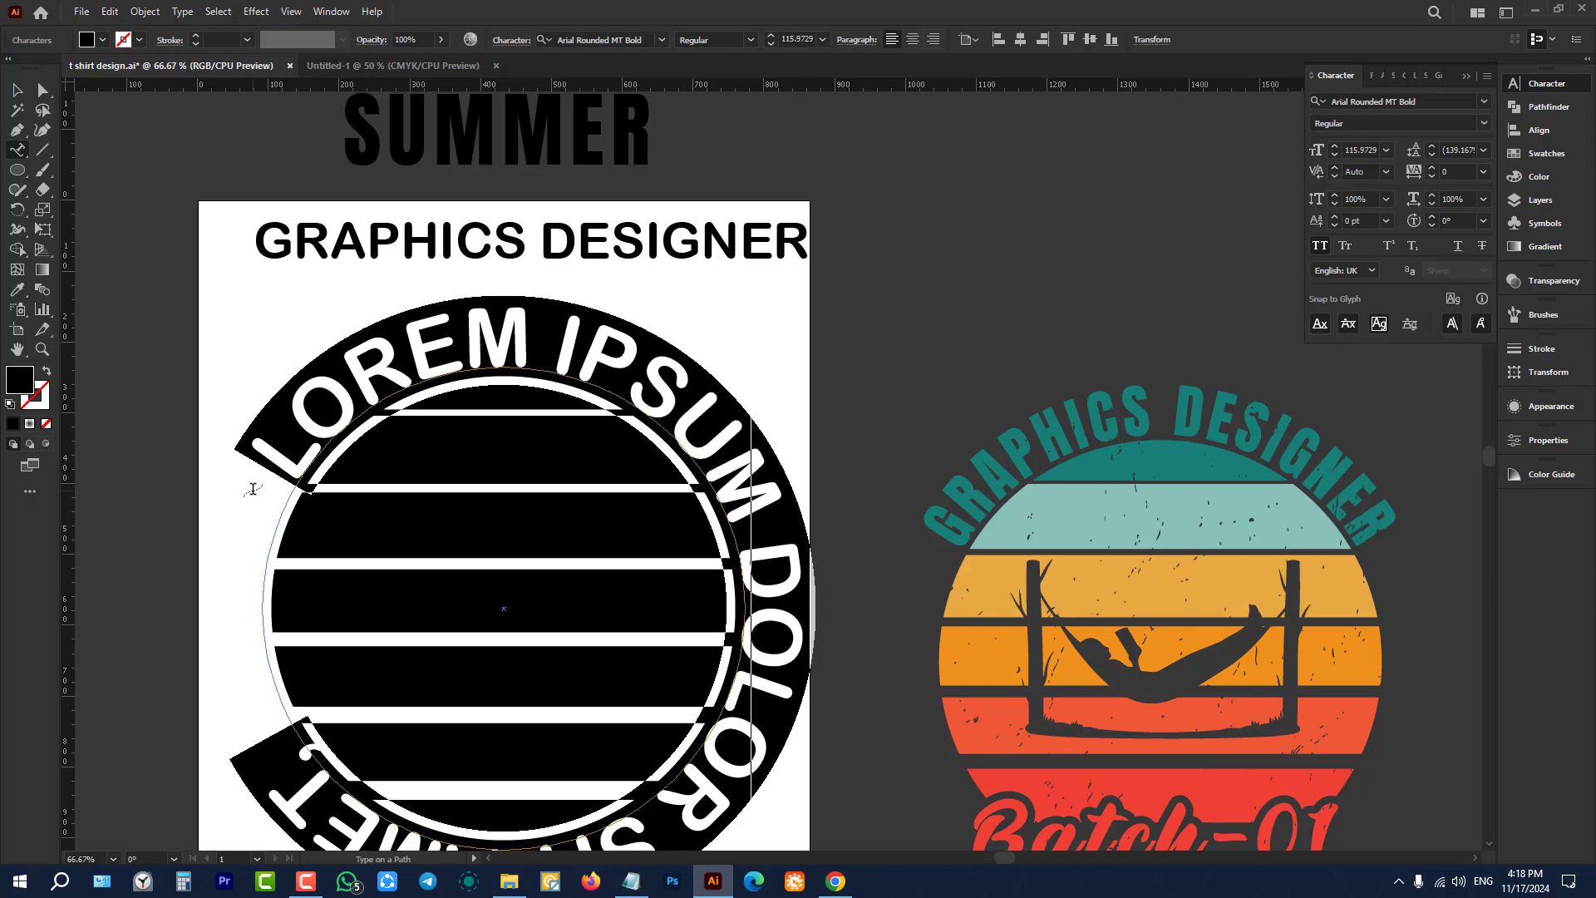
text(GRAPHICS DESIGNER)
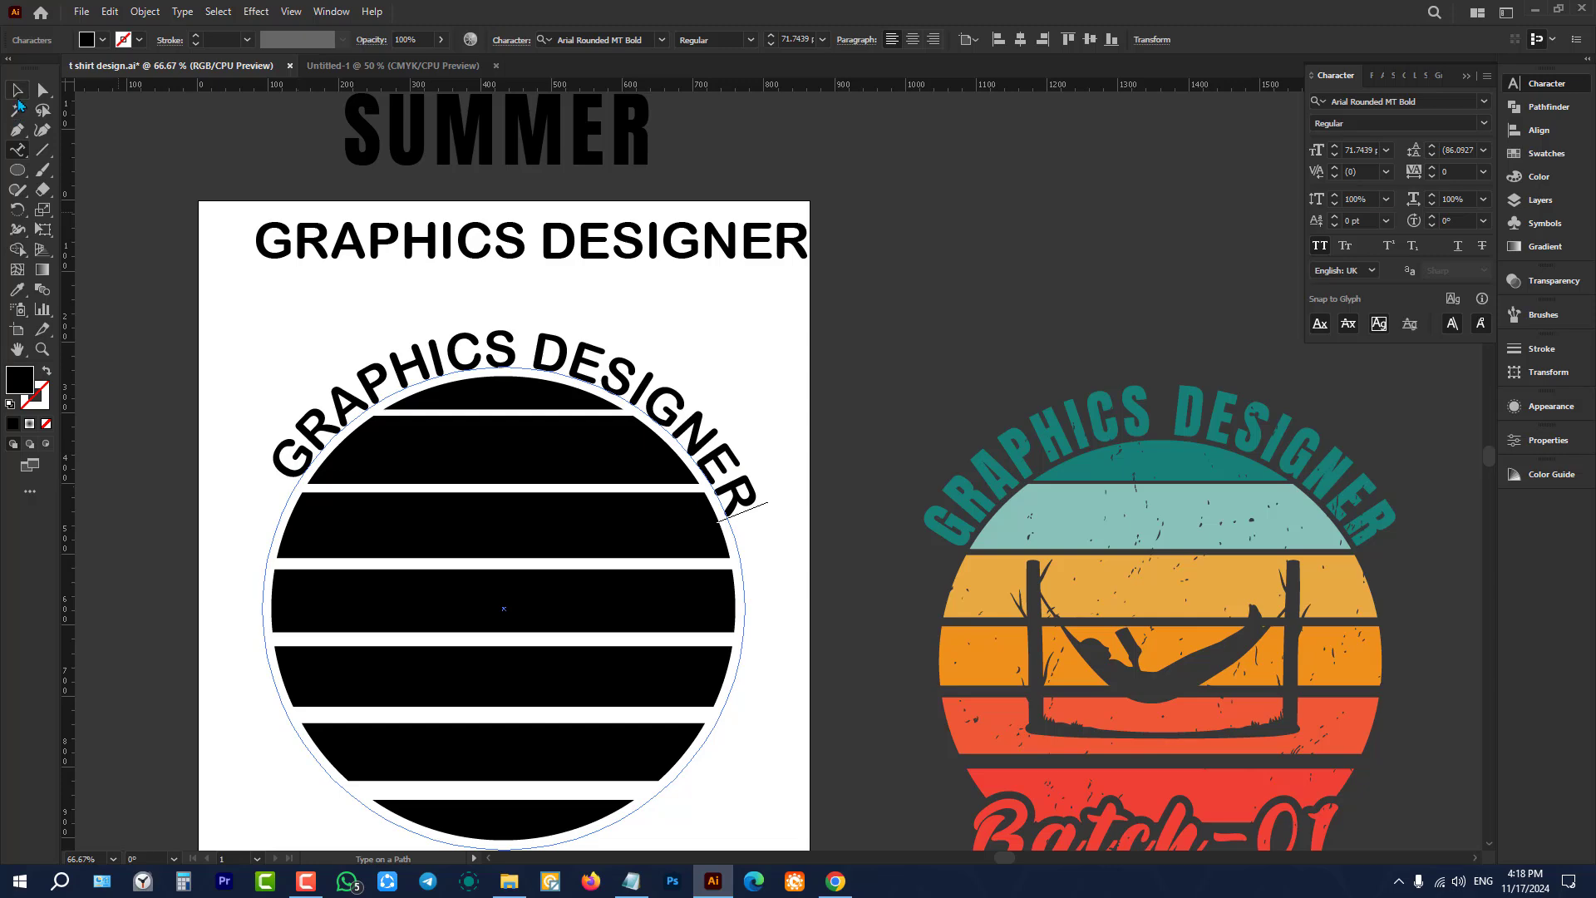
click(18, 90)
Step: Slide the curved GRAPHICS DESIGNER text along its path so it sits centred over the striped circle, and deselect it
scroll(391, 287, down, 1)
scroll(374, 282, up, 2)
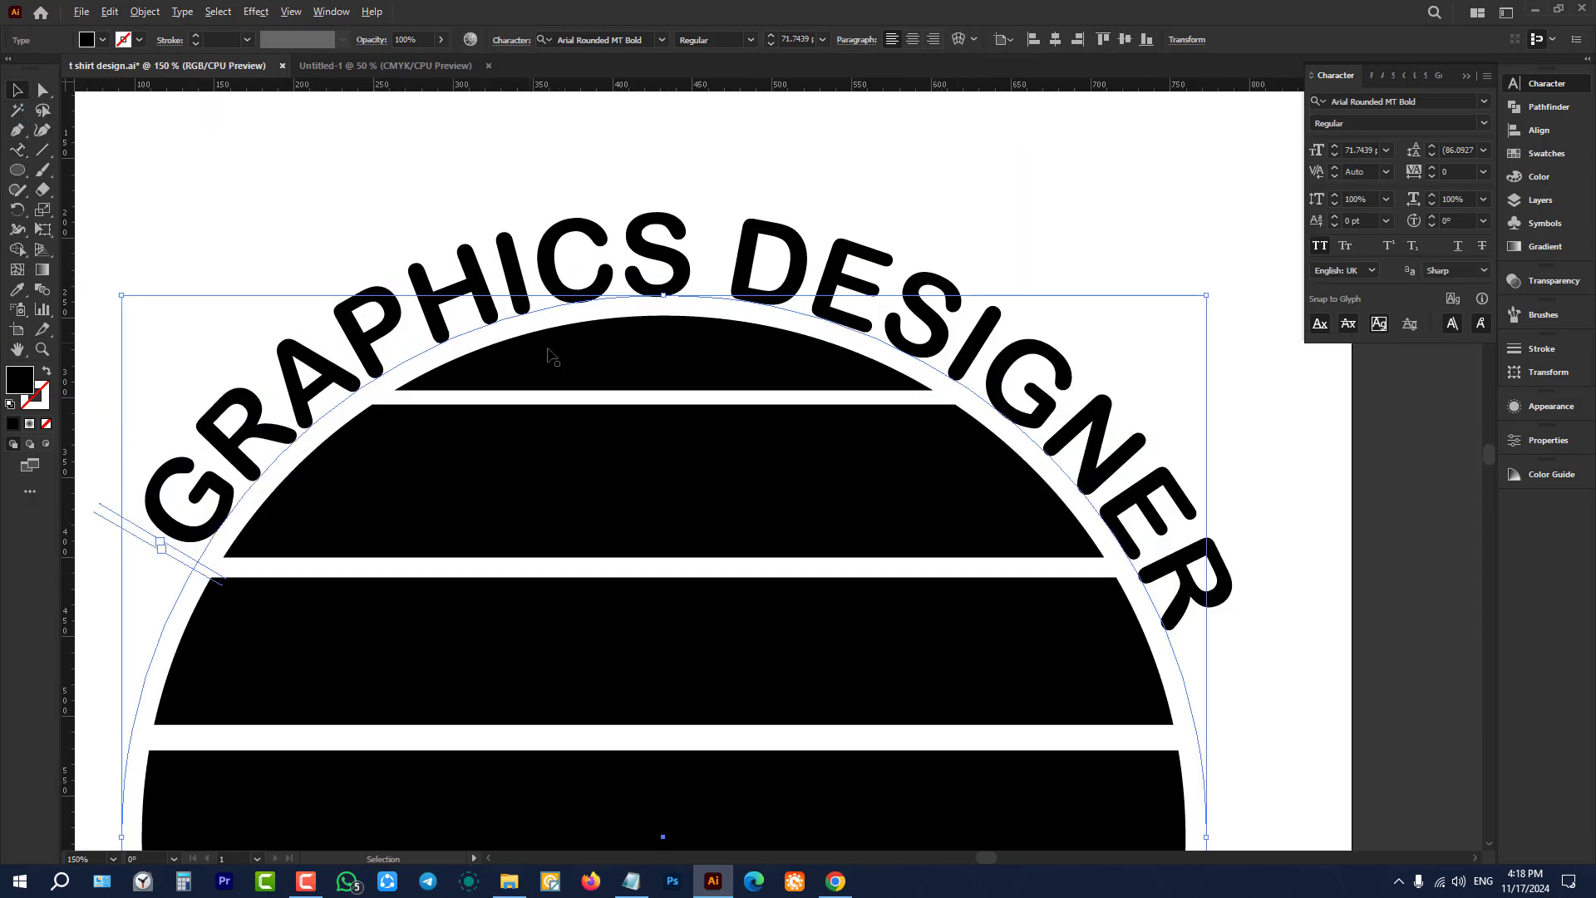
scroll(552, 356, down, 1)
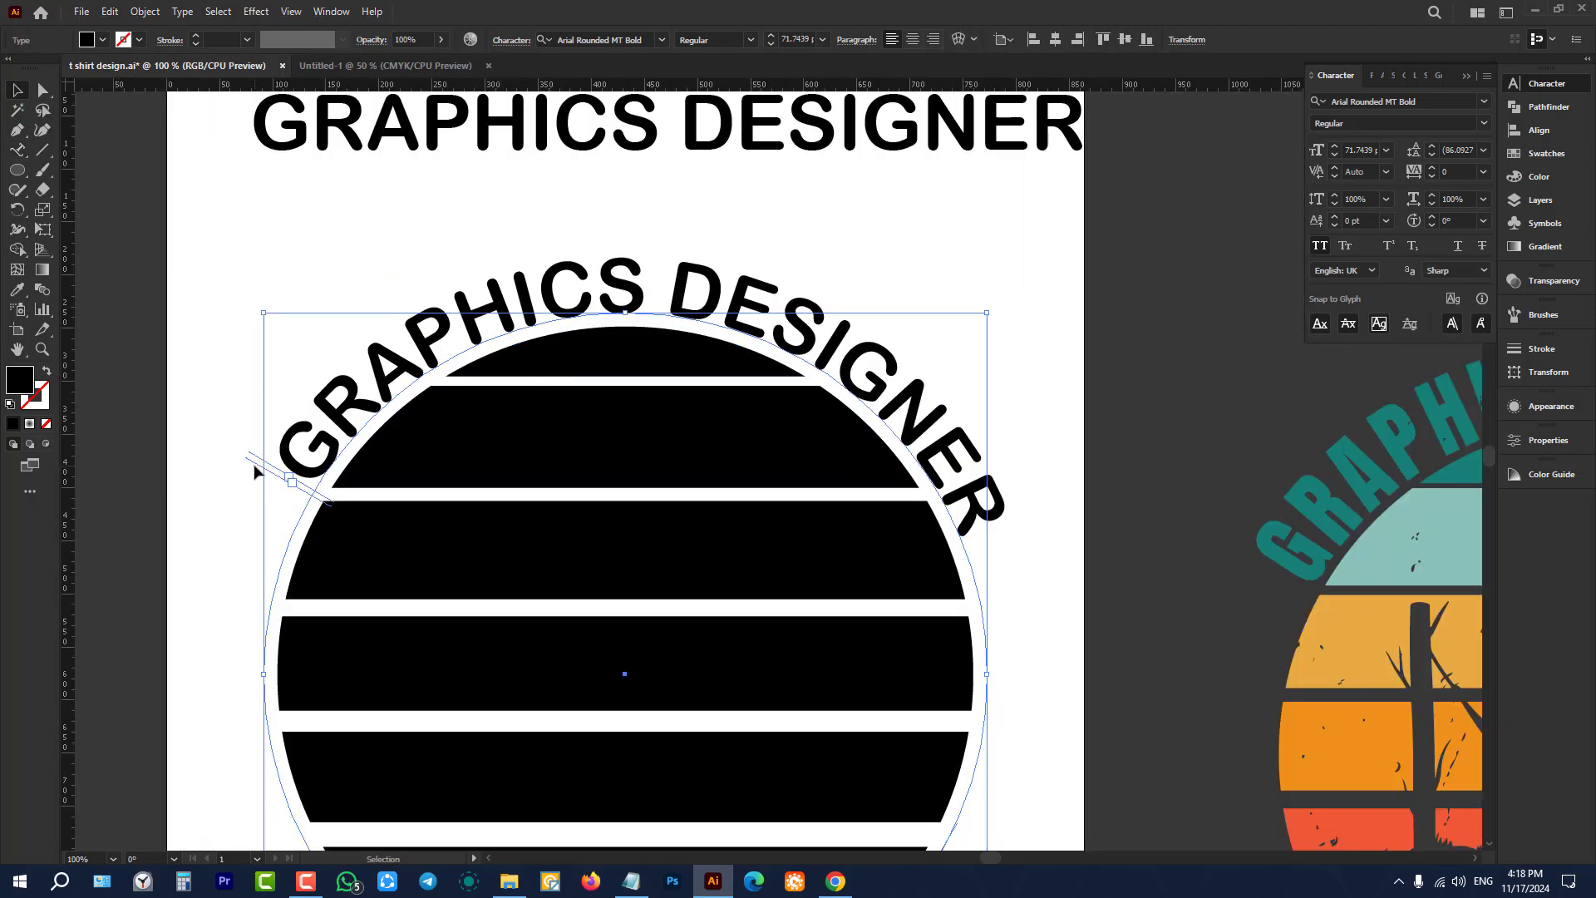
drag(260, 472, 275, 575)
drag(297, 488, 281, 507)
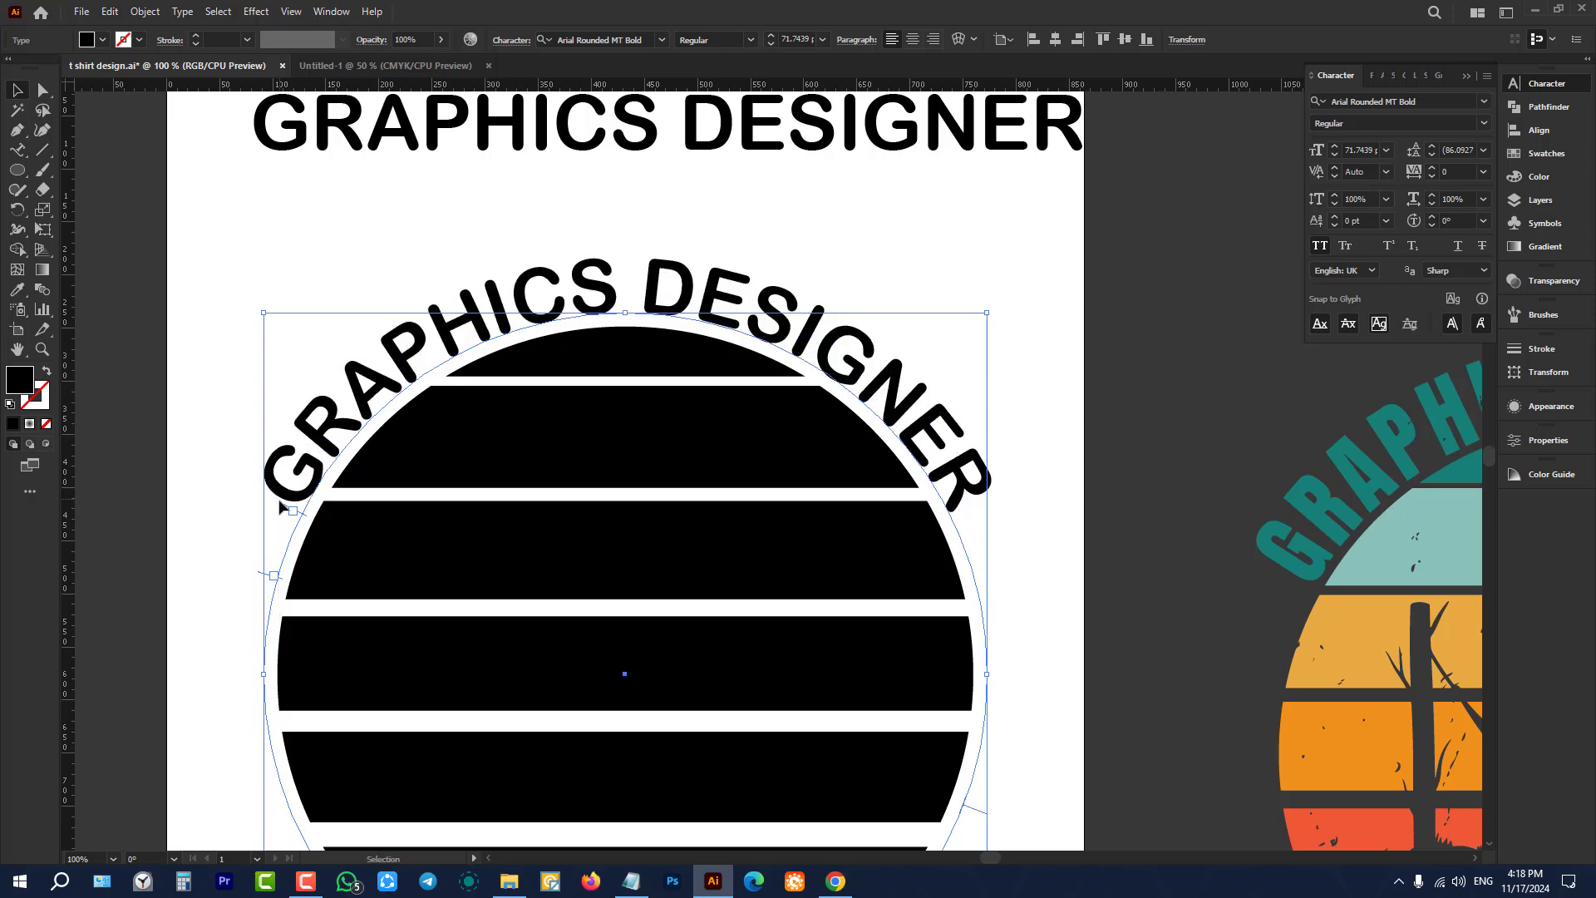
key(ctrl+minus)
key(ctrl+minus)
key(ctrl+minus)
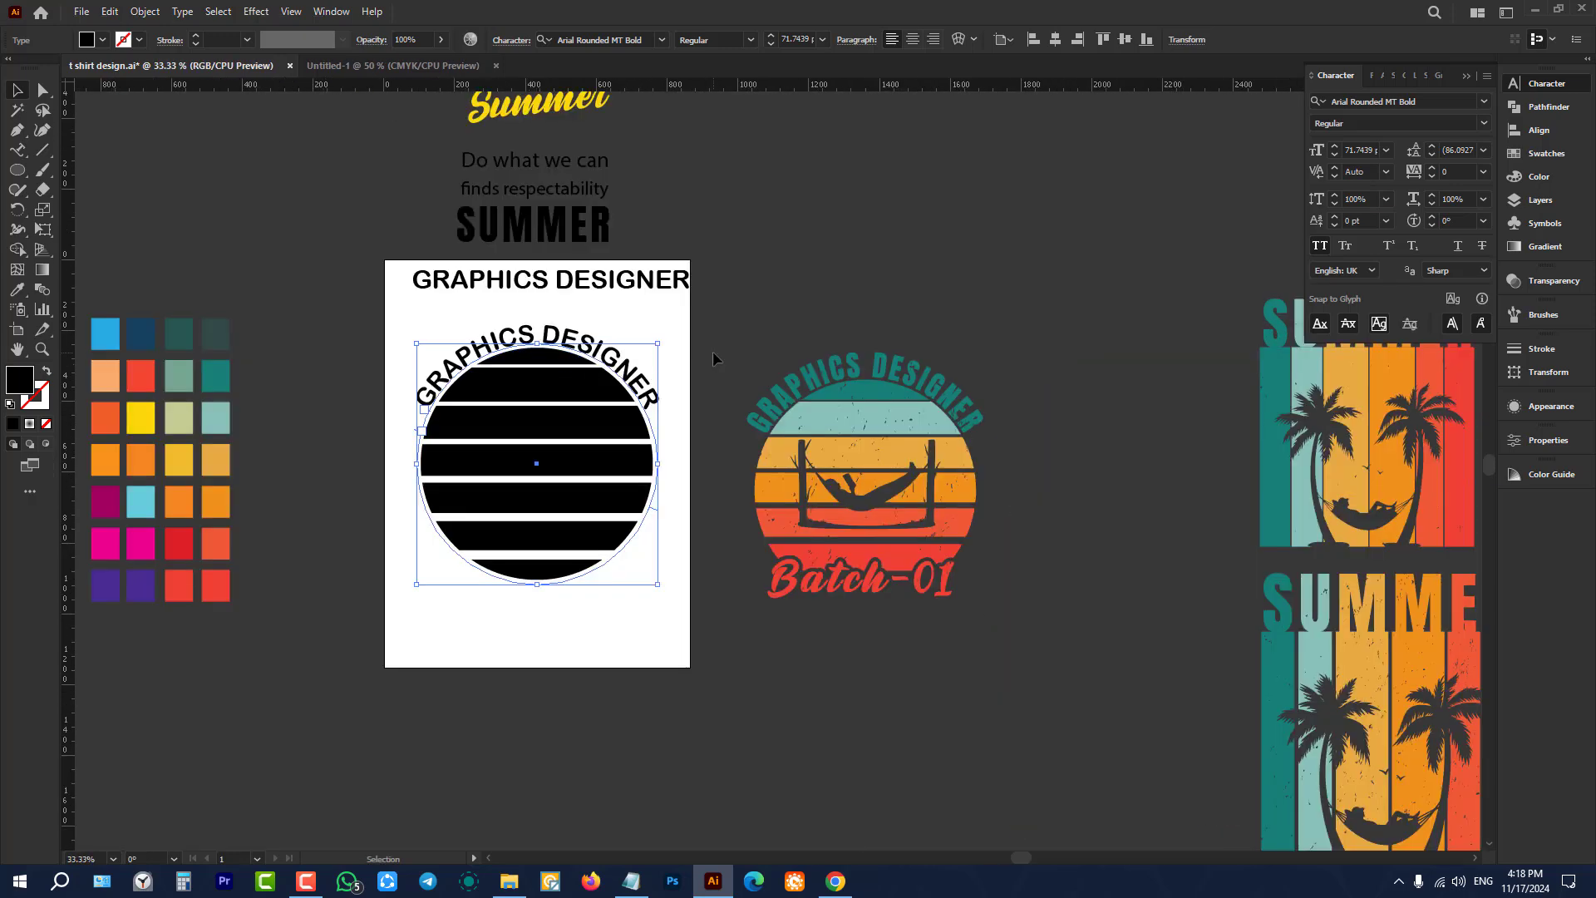
click(713, 358)
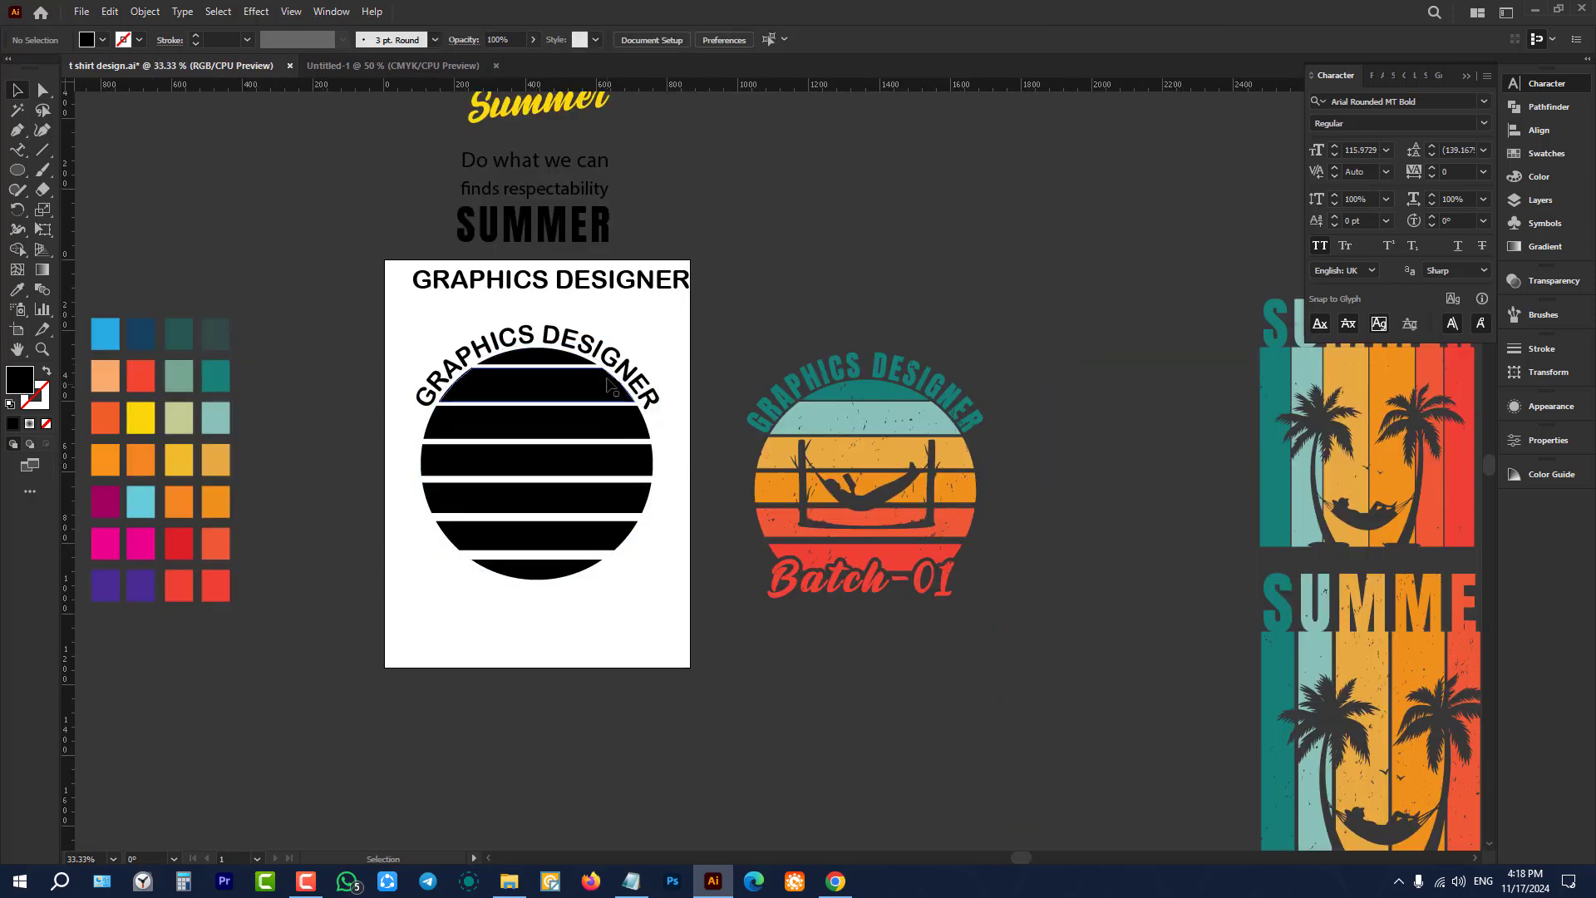
Step: Move the coloured Batch-01 reference design farther to the right of the artboard and deselect it
scroll(738, 455, down, 1)
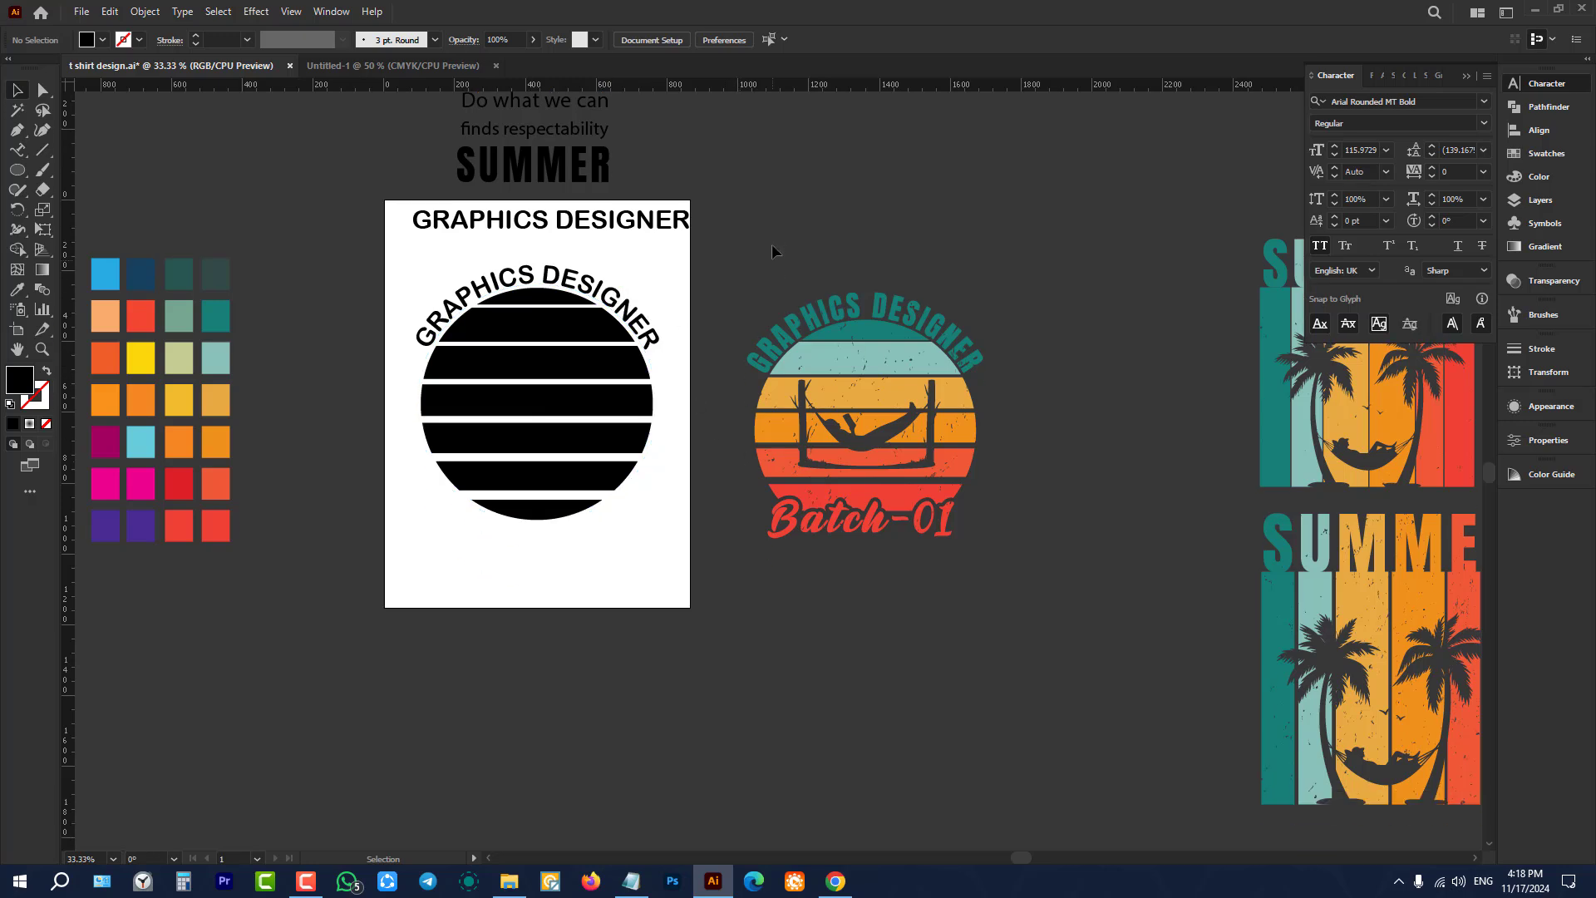
drag(828, 361, 937, 344)
click(745, 302)
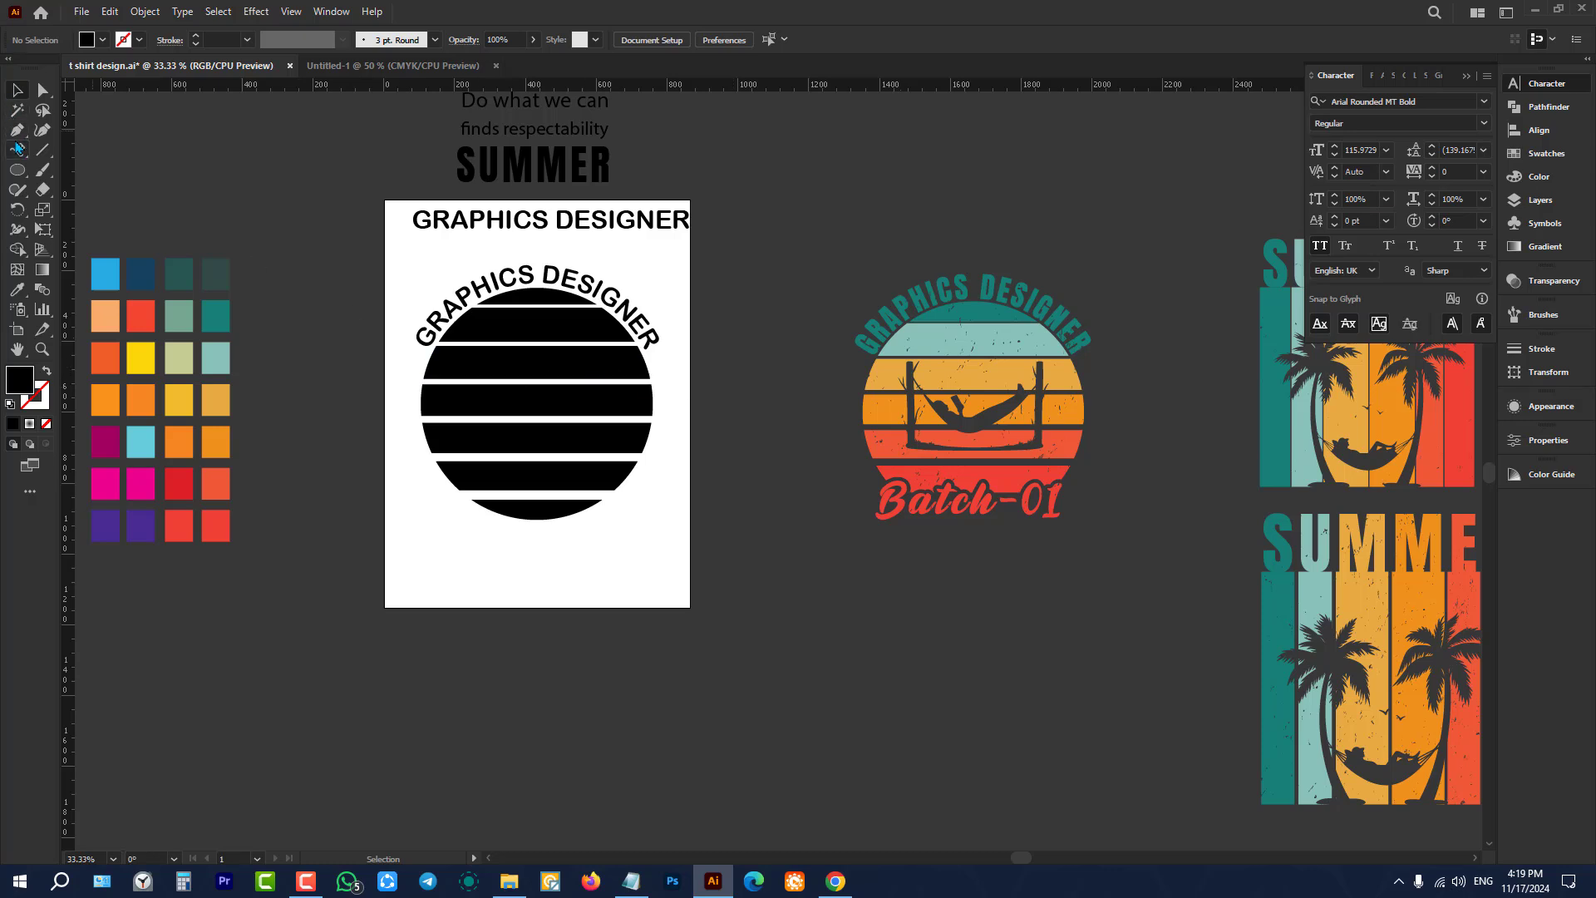
Step: Add a separate line of text reading BATCH-4 just below the striped circle
right_click(17, 150)
click(83, 150)
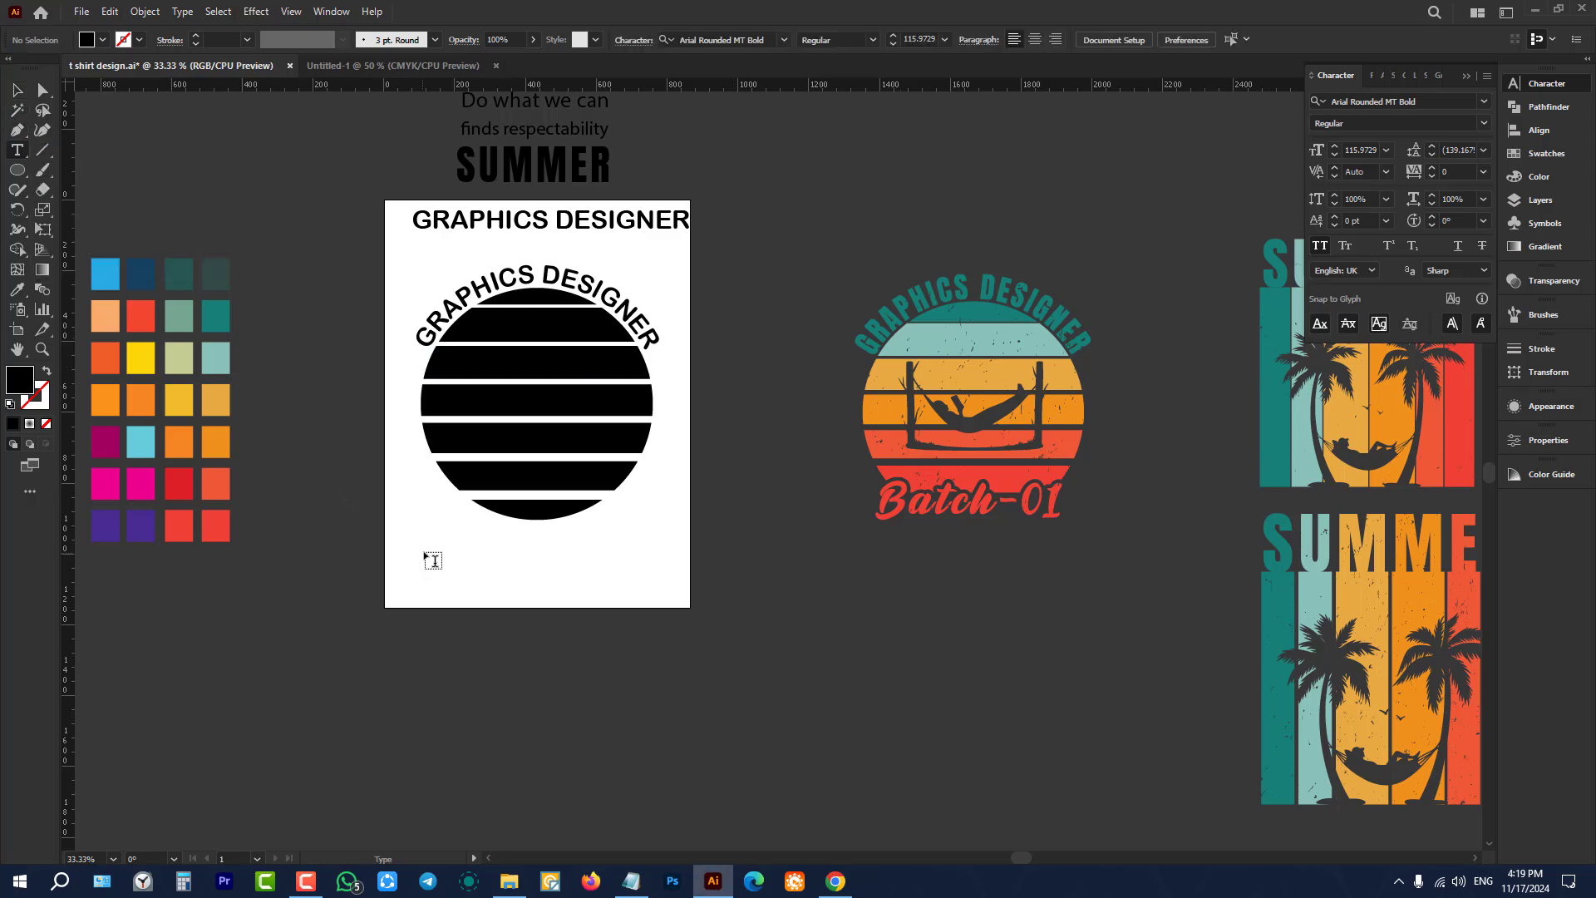
click(425, 558)
scroll(533, 530, up, 2)
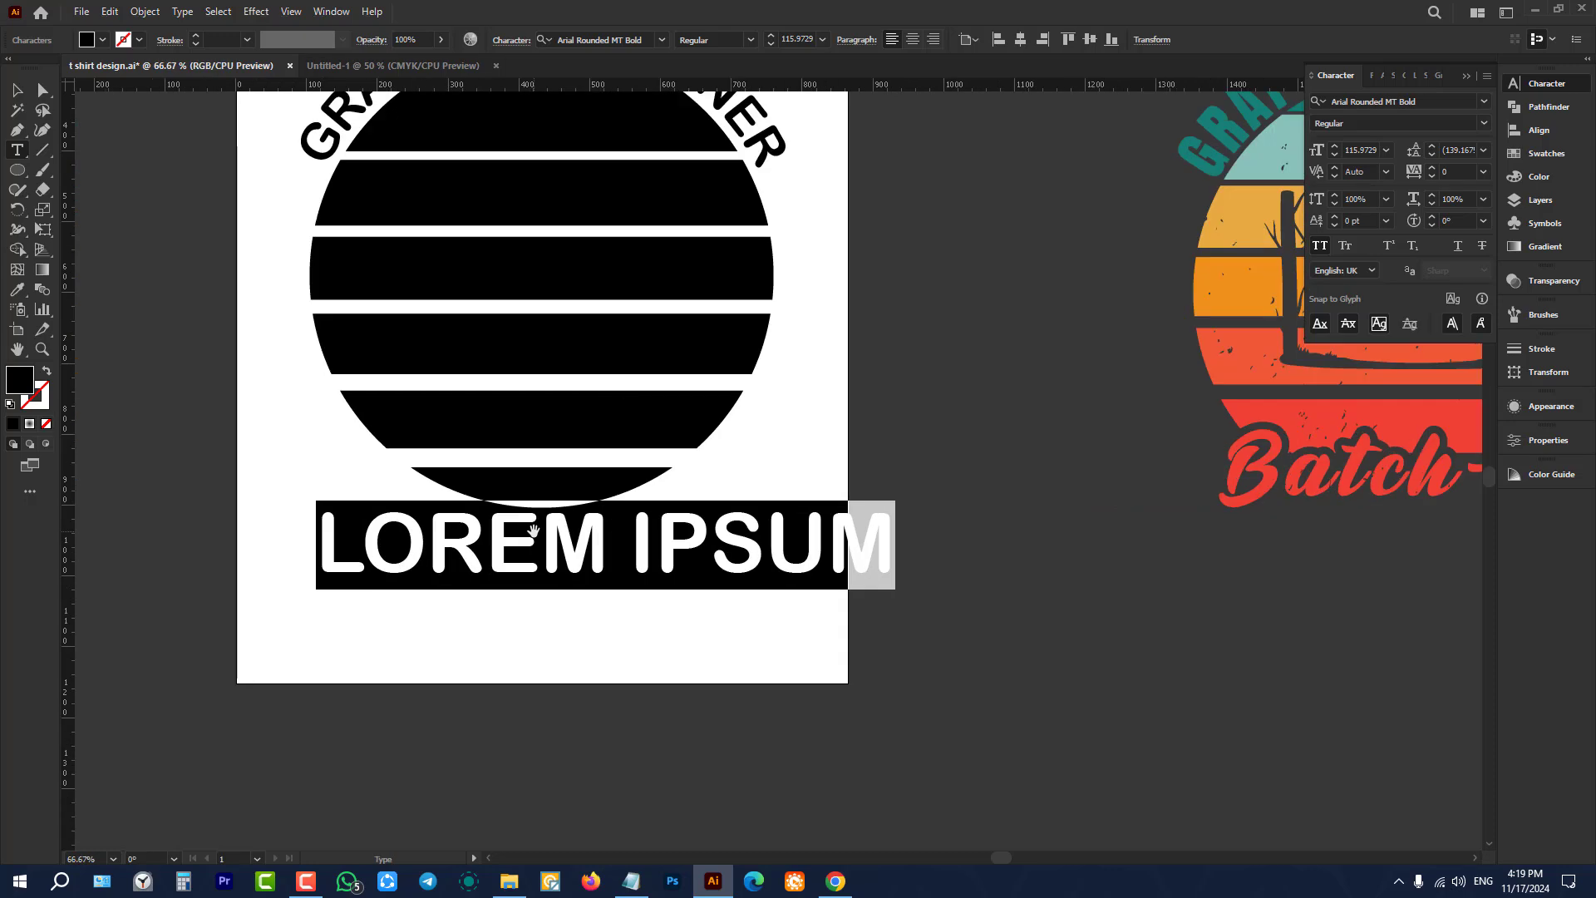
text(BATCH)
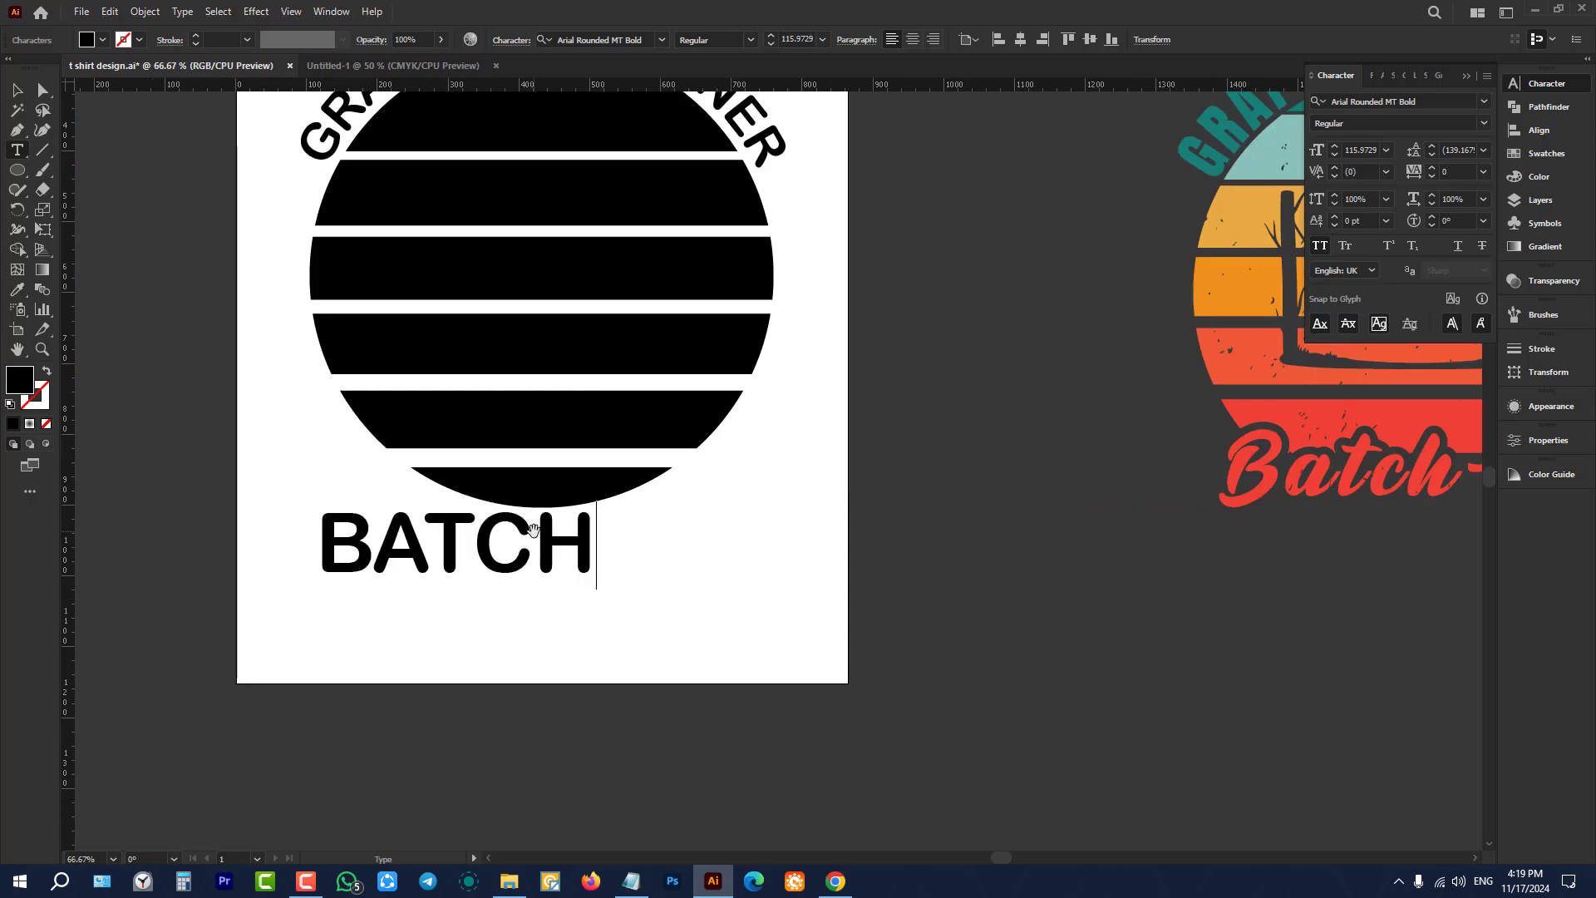
text(-4)
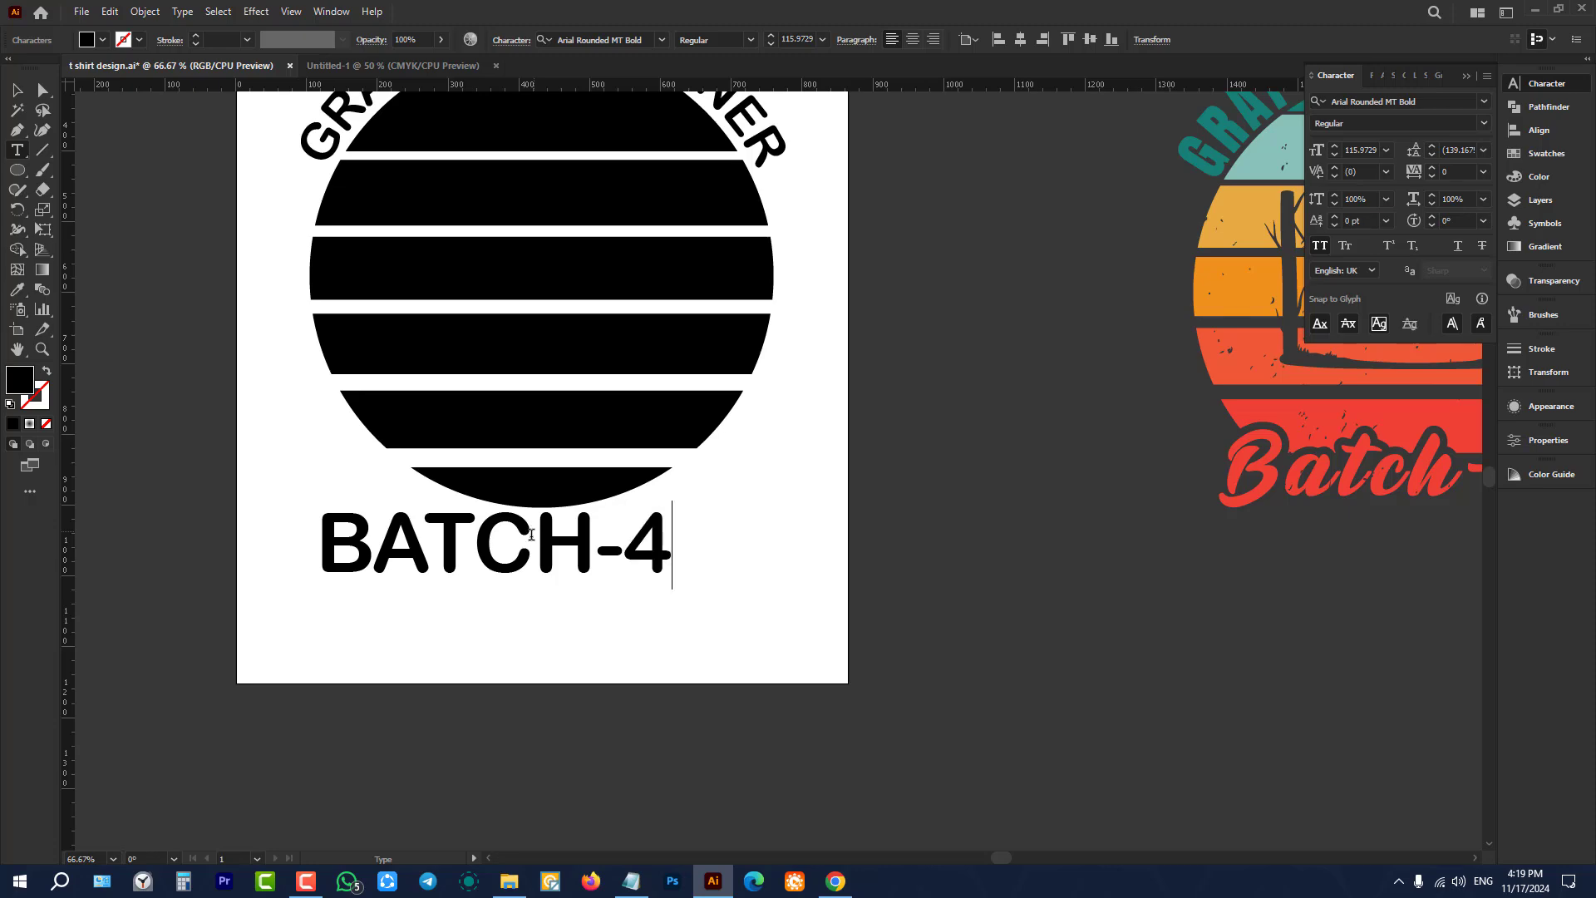
scroll(402, 521, down, 2)
key(Escape)
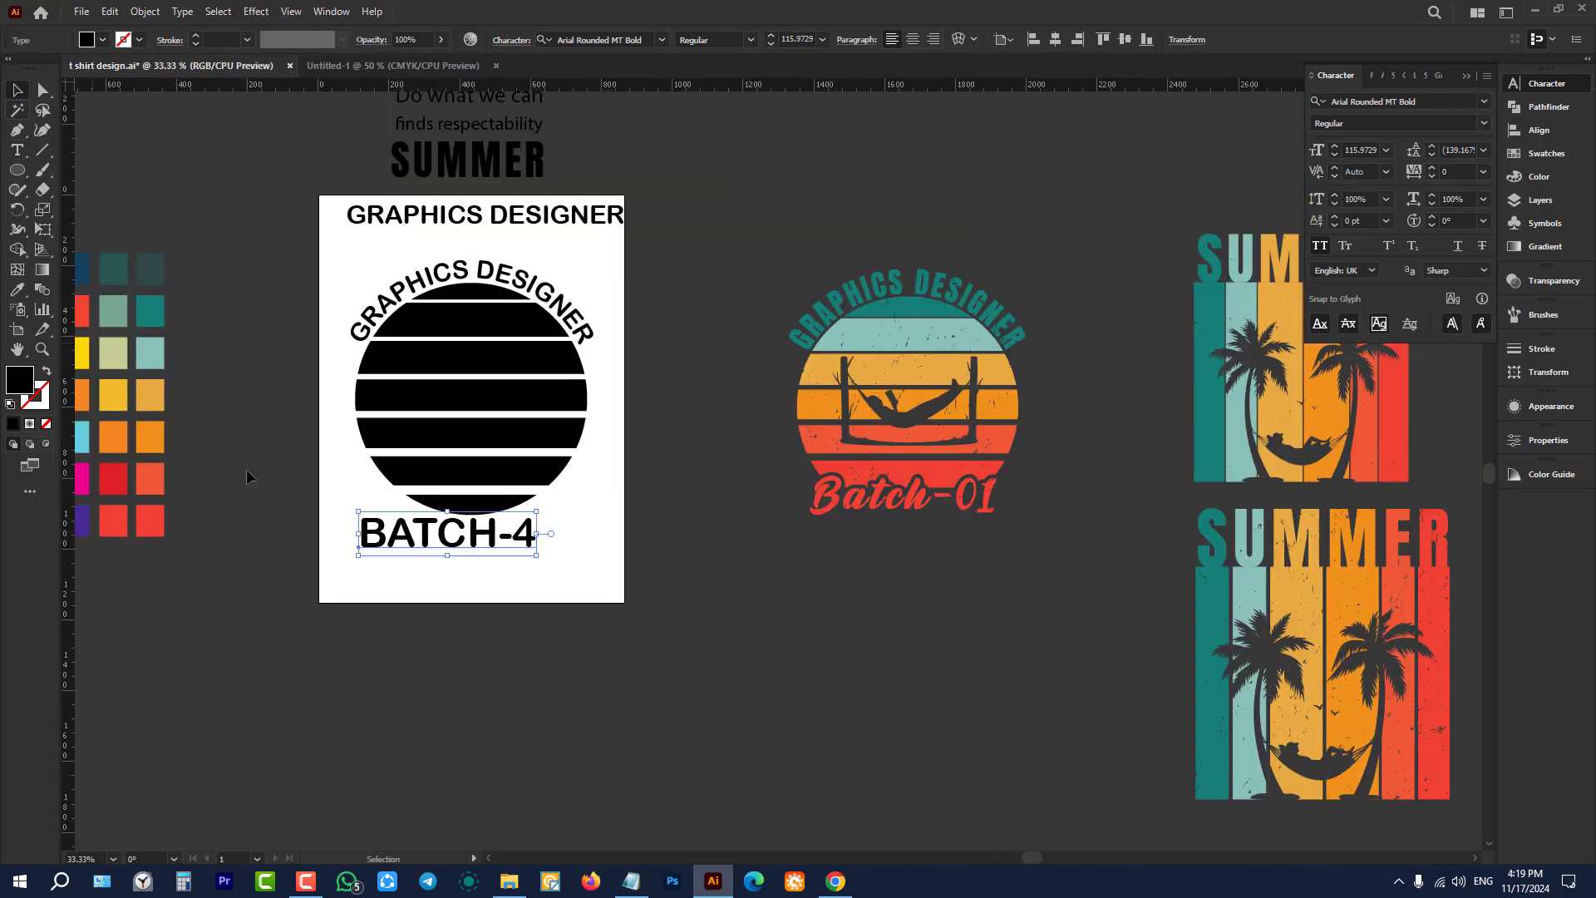
Step: Filter the fonts available for the BATCH-4 text to the Script classification
scroll(467, 625, up, 1)
scroll(495, 542, up, 1)
scroll(520, 542, up, 1)
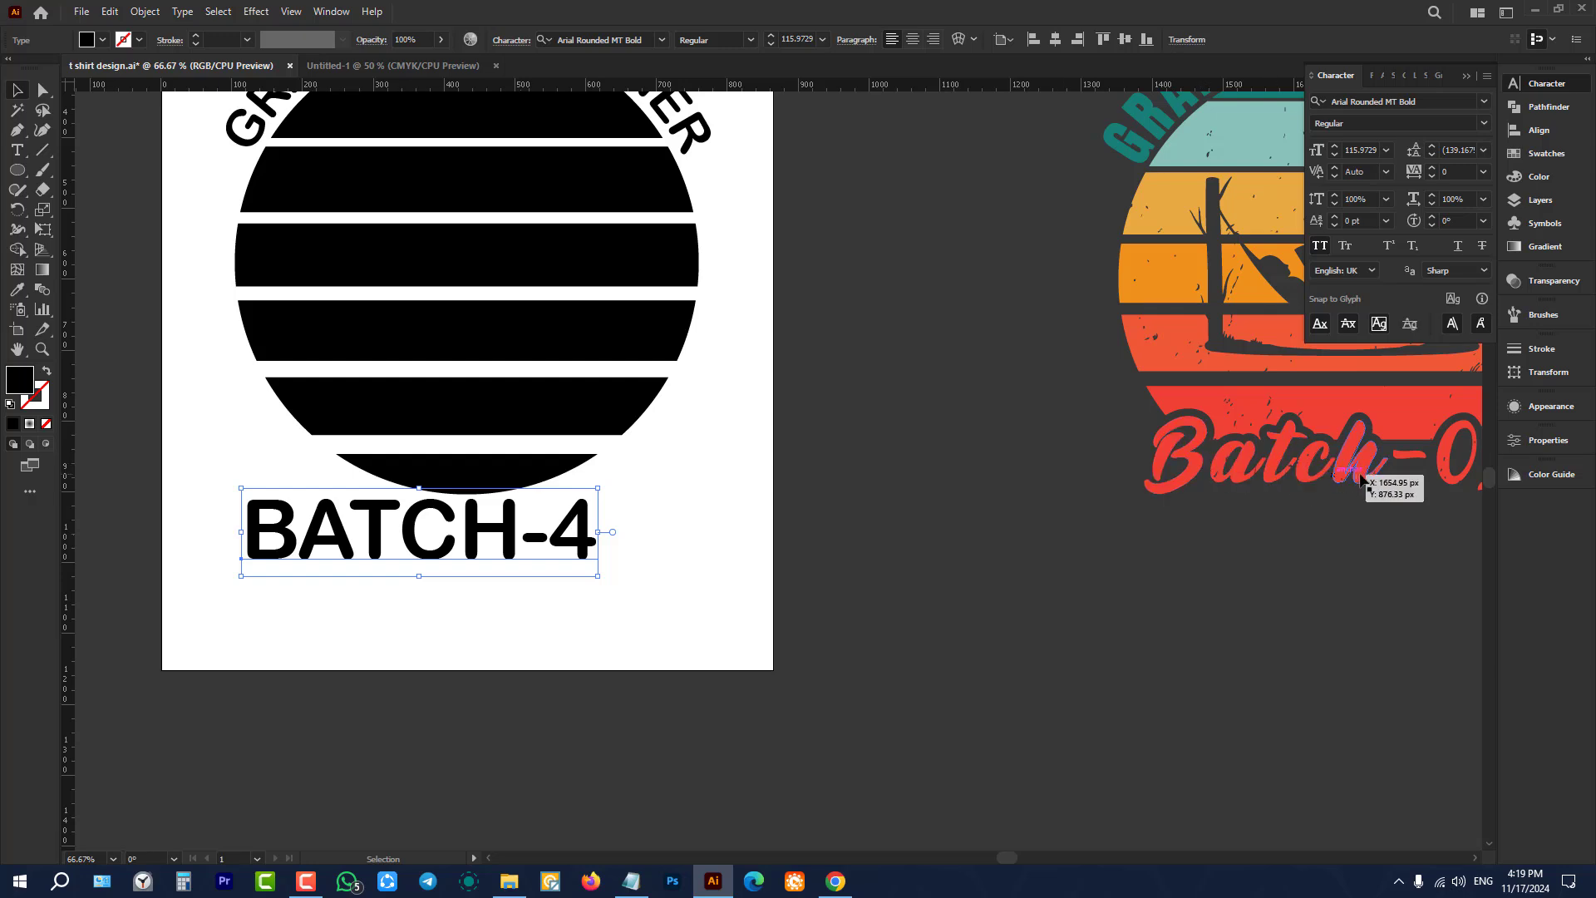
click(1485, 101)
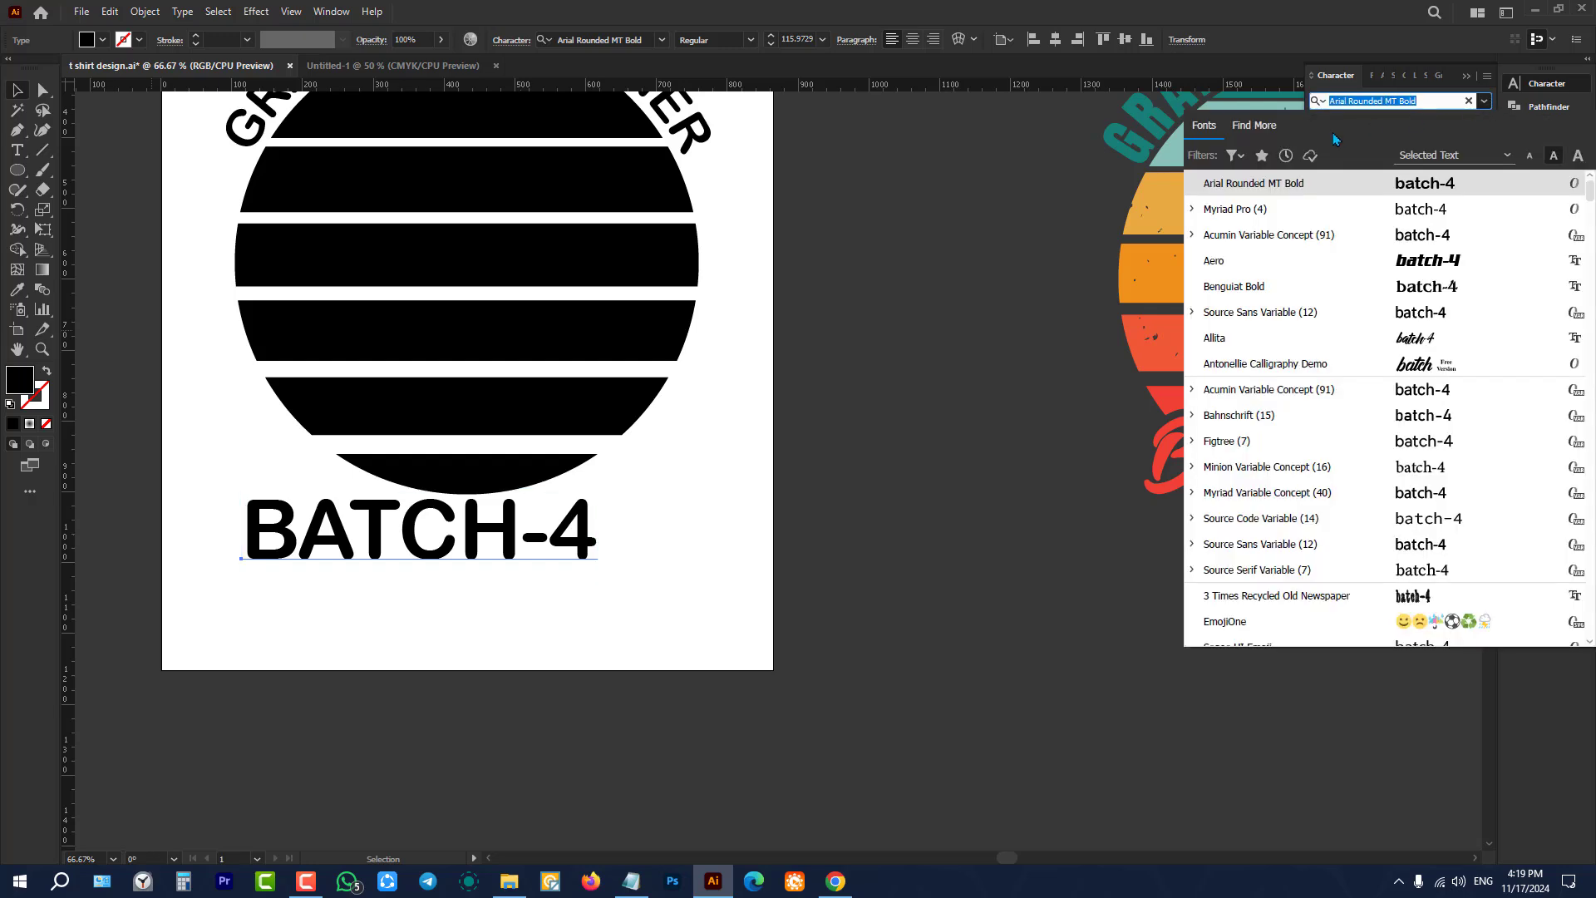
click(1235, 155)
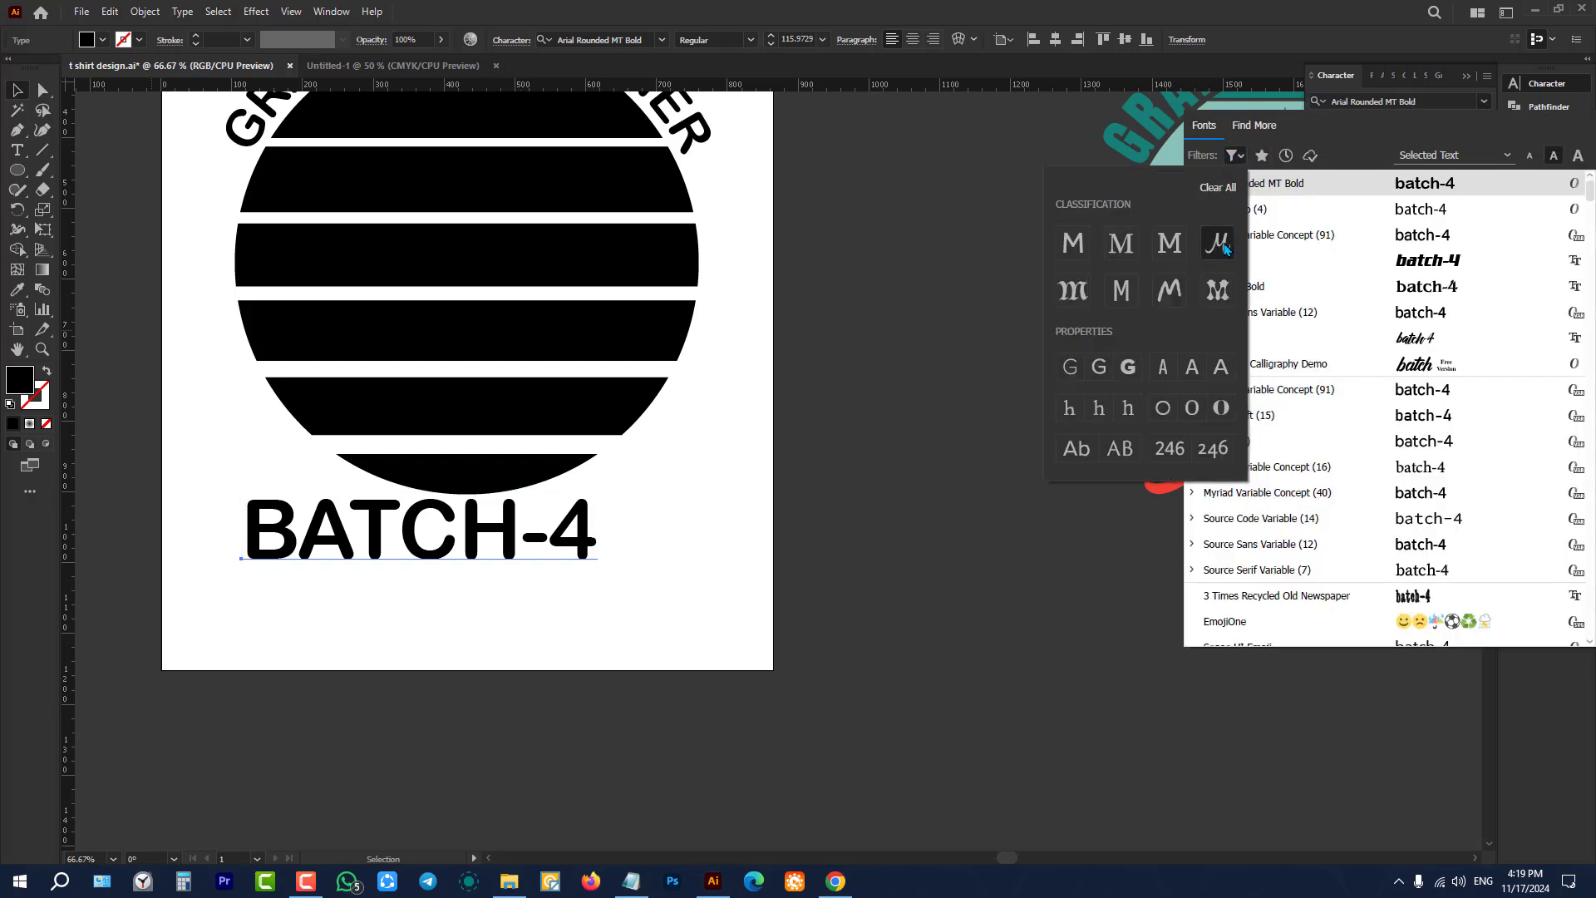
click(1219, 244)
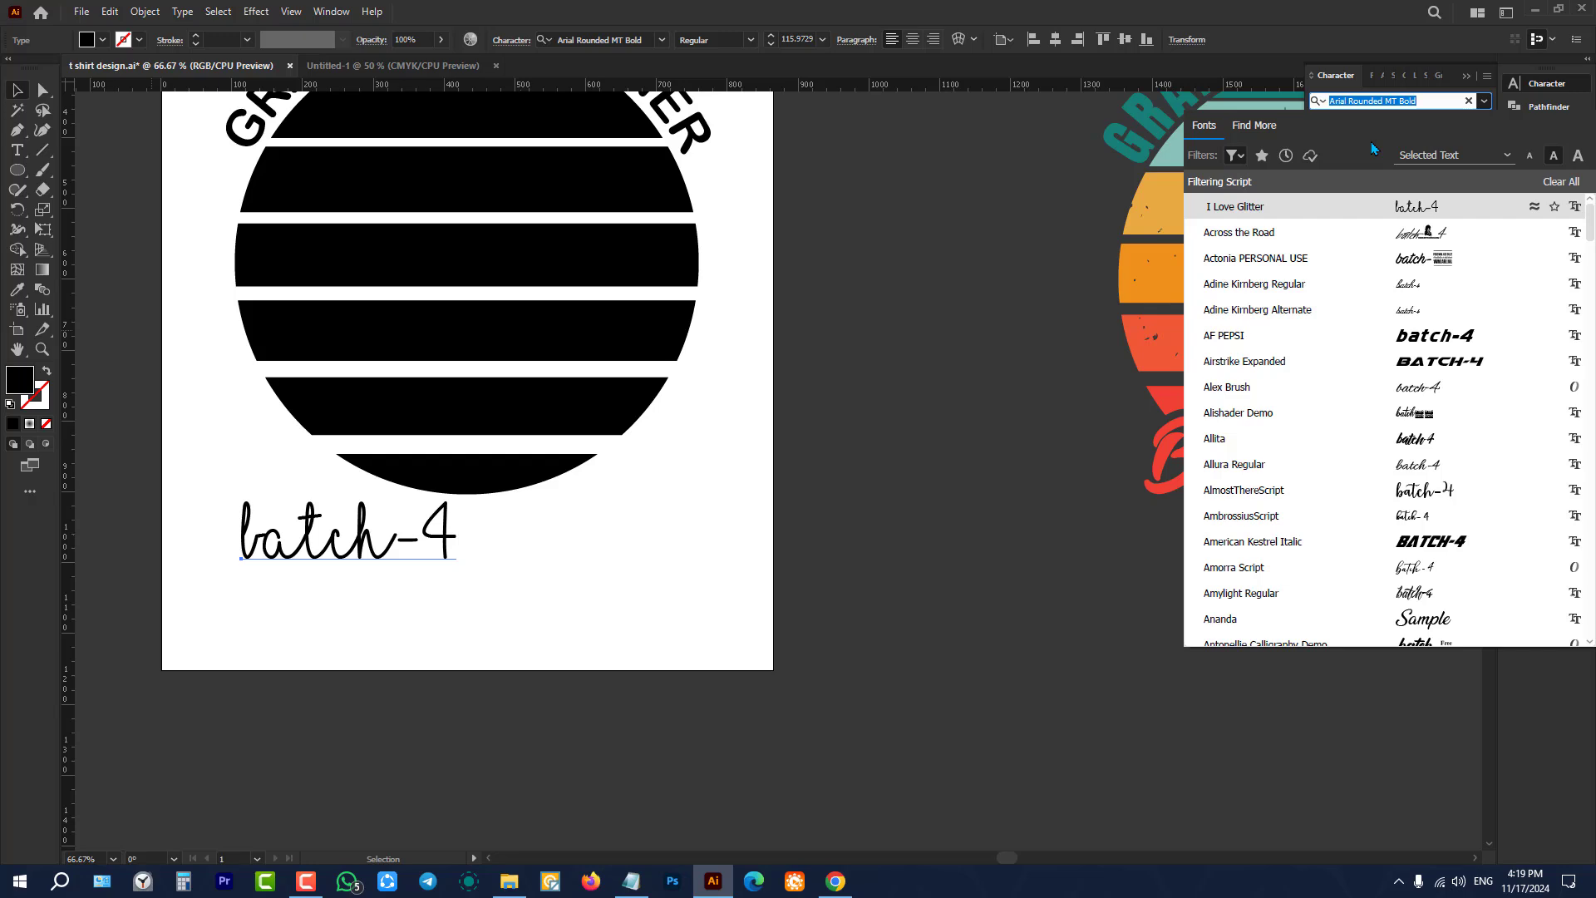
Step: Preview the script fonts on the BATCH-4 text and apply Antonellie Calligraphy Demo
key(Down)
key(Down)
key(Down)
key(Down)
key(Down)
key(Down)
key(Down)
key(Down)
key(Down)
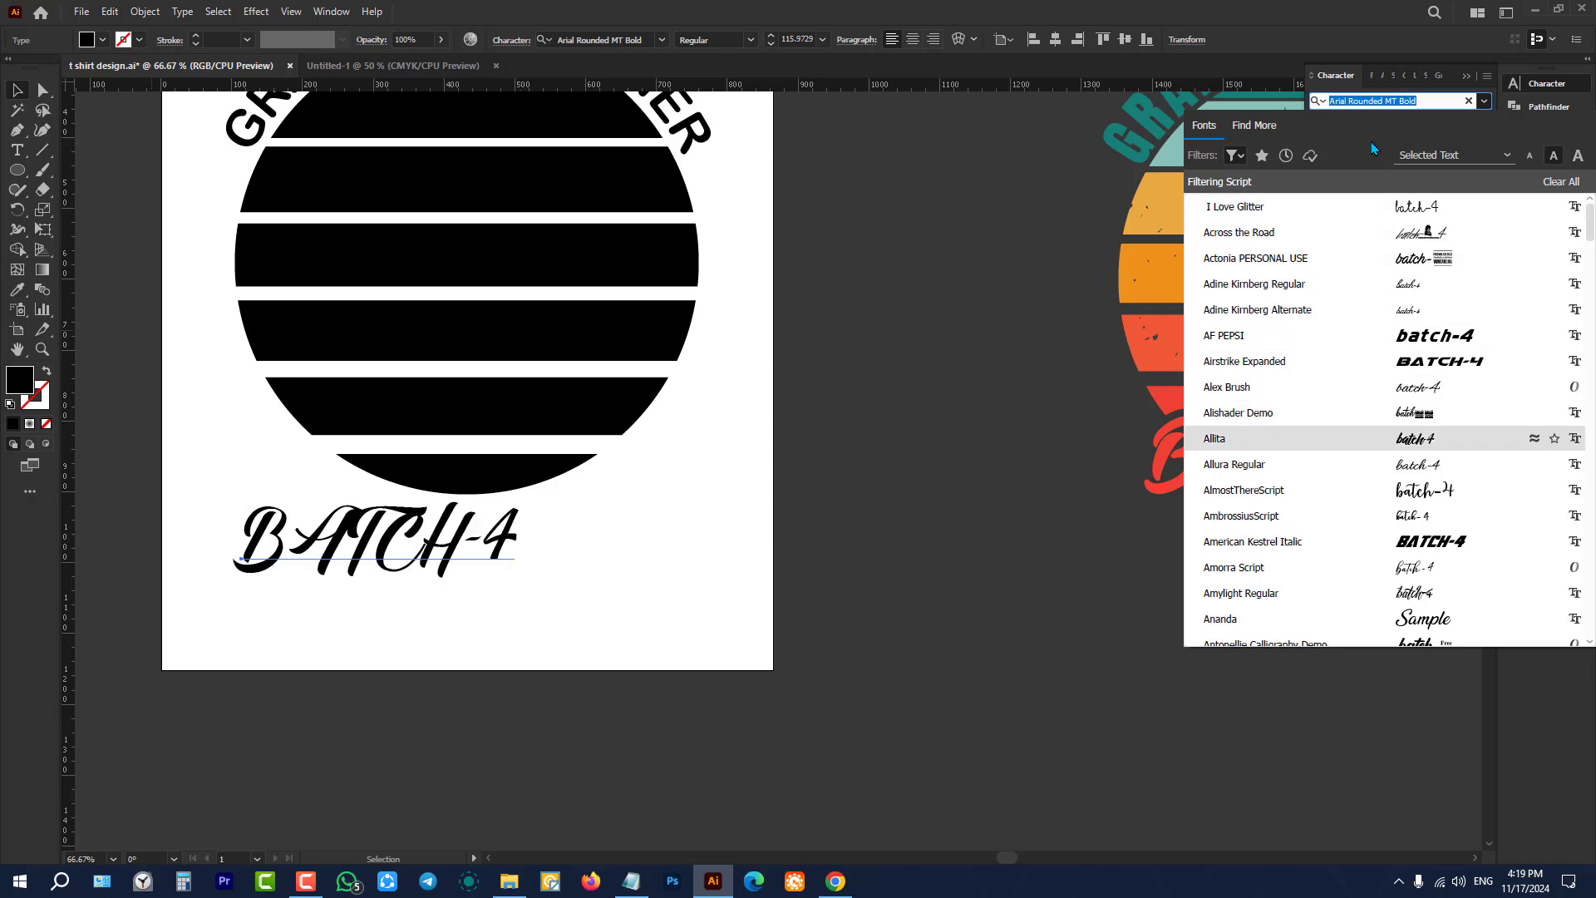
key(Down)
key(Down)
key(Down)
key(Down)
key(Down)
key(Down)
key(Down)
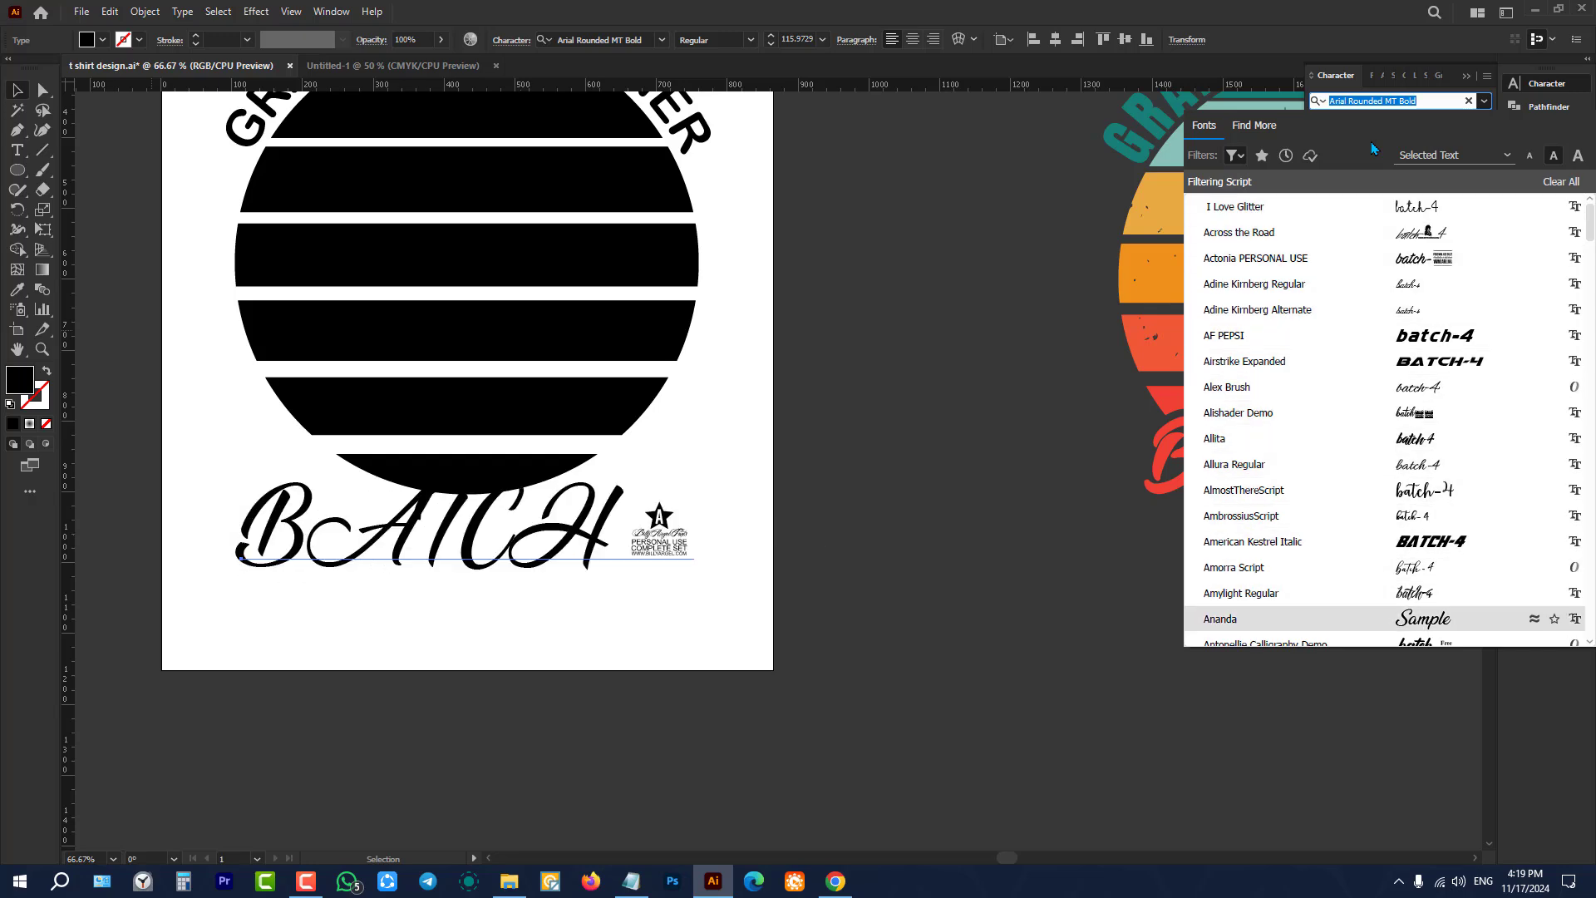
key(Down)
key(Down)
key(Down)
key(Down)
key(Up)
key(Up)
key(Up)
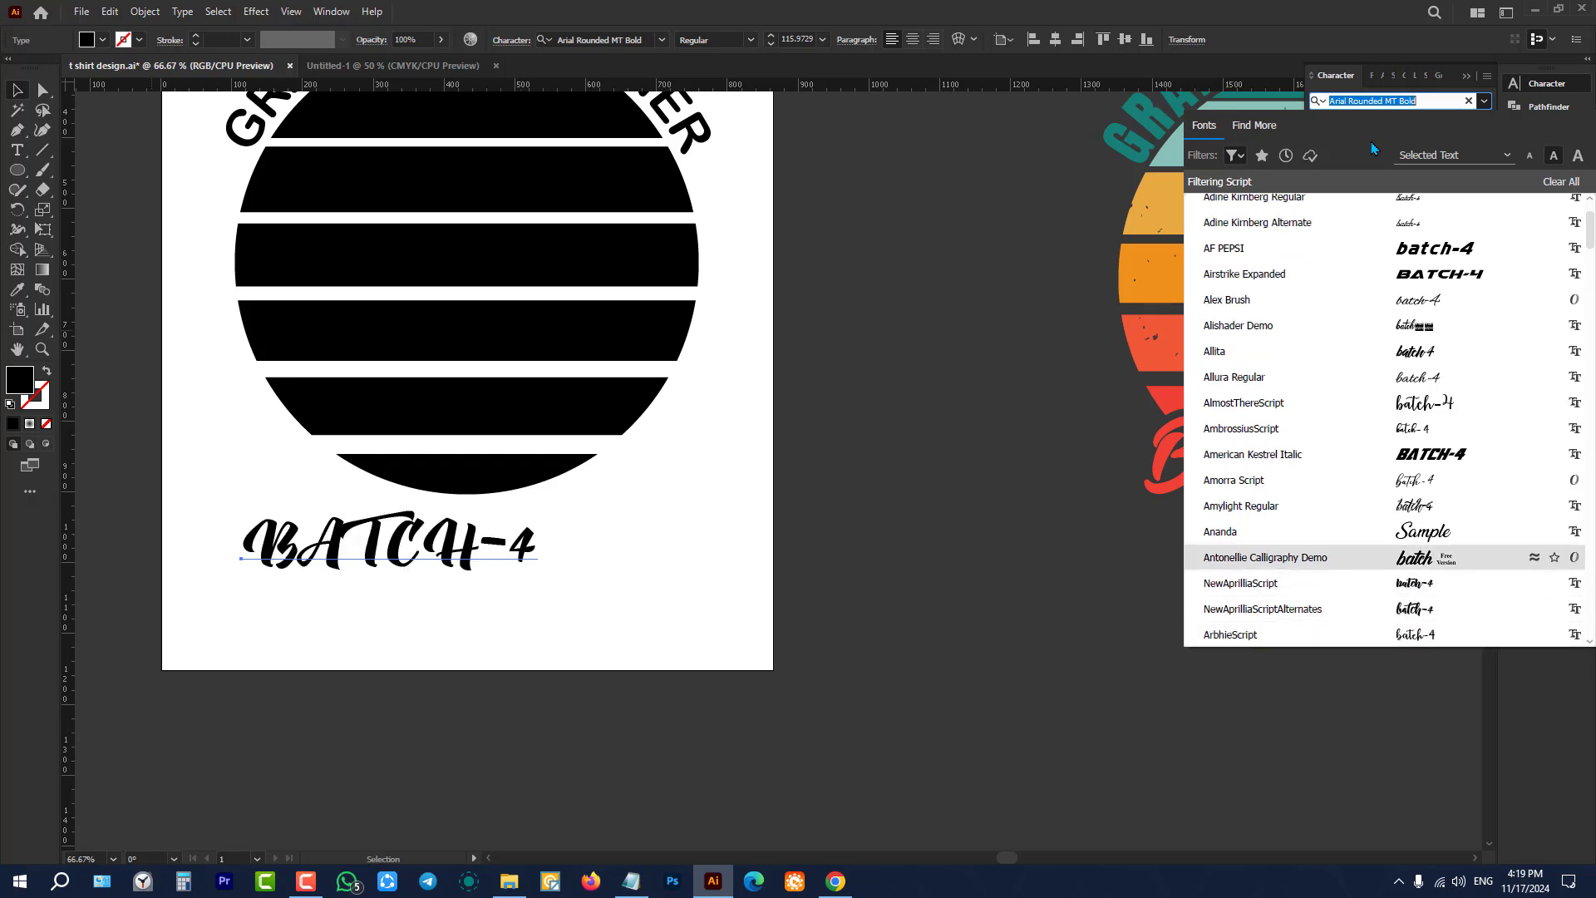
key(Return)
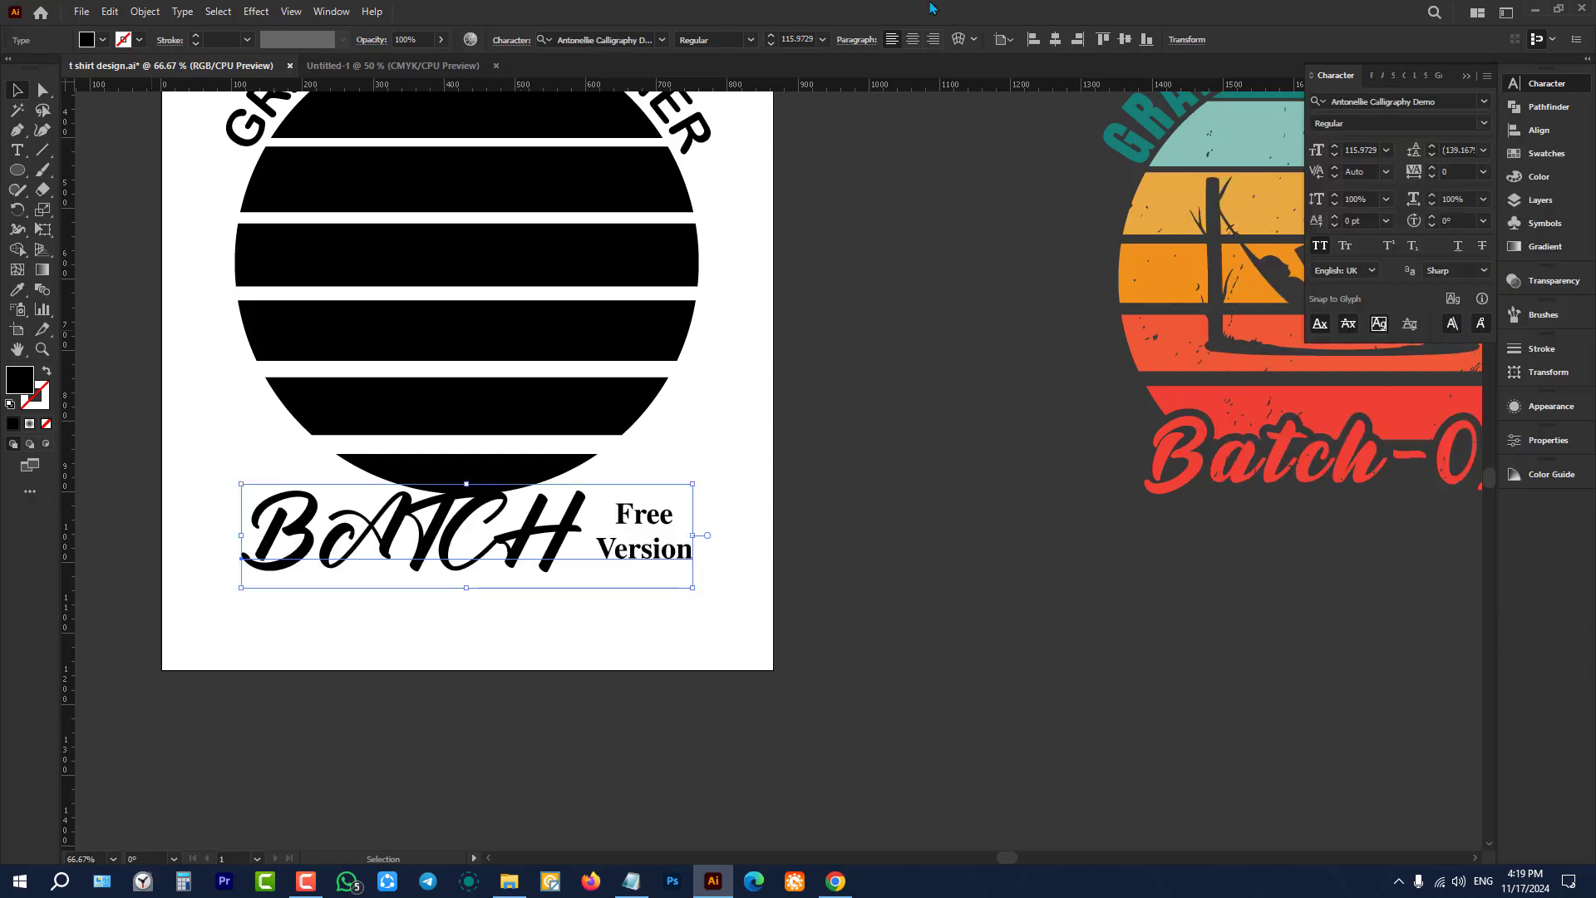
Step: Move the BATCH text about 37 px down and turn off All Caps for the letters after the B
drag(541, 535, 539, 562)
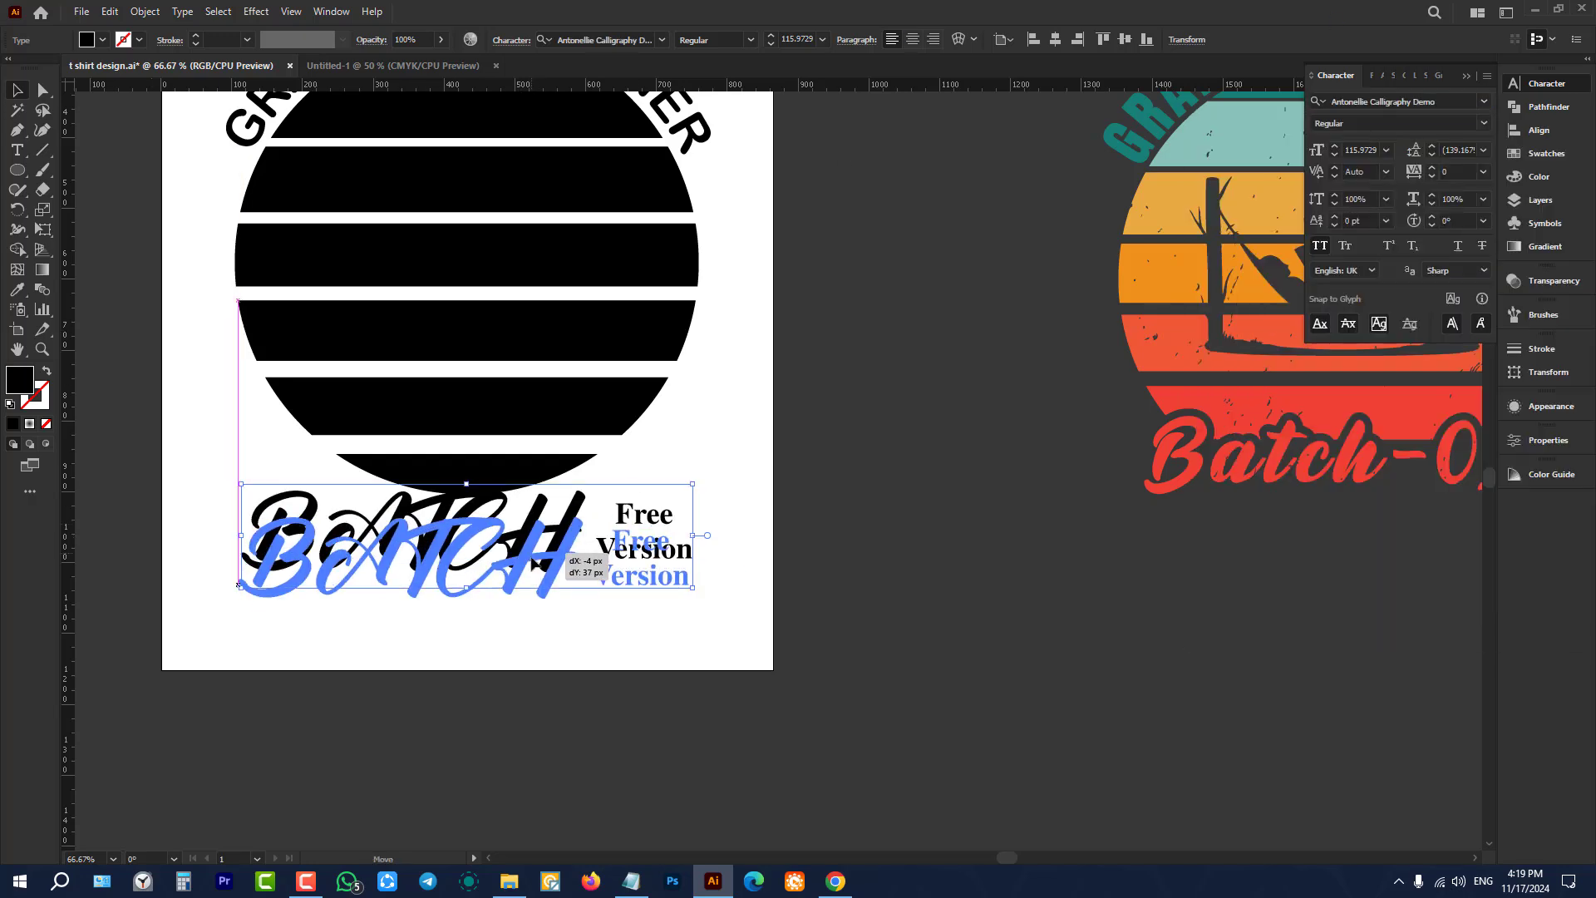
click(21, 153)
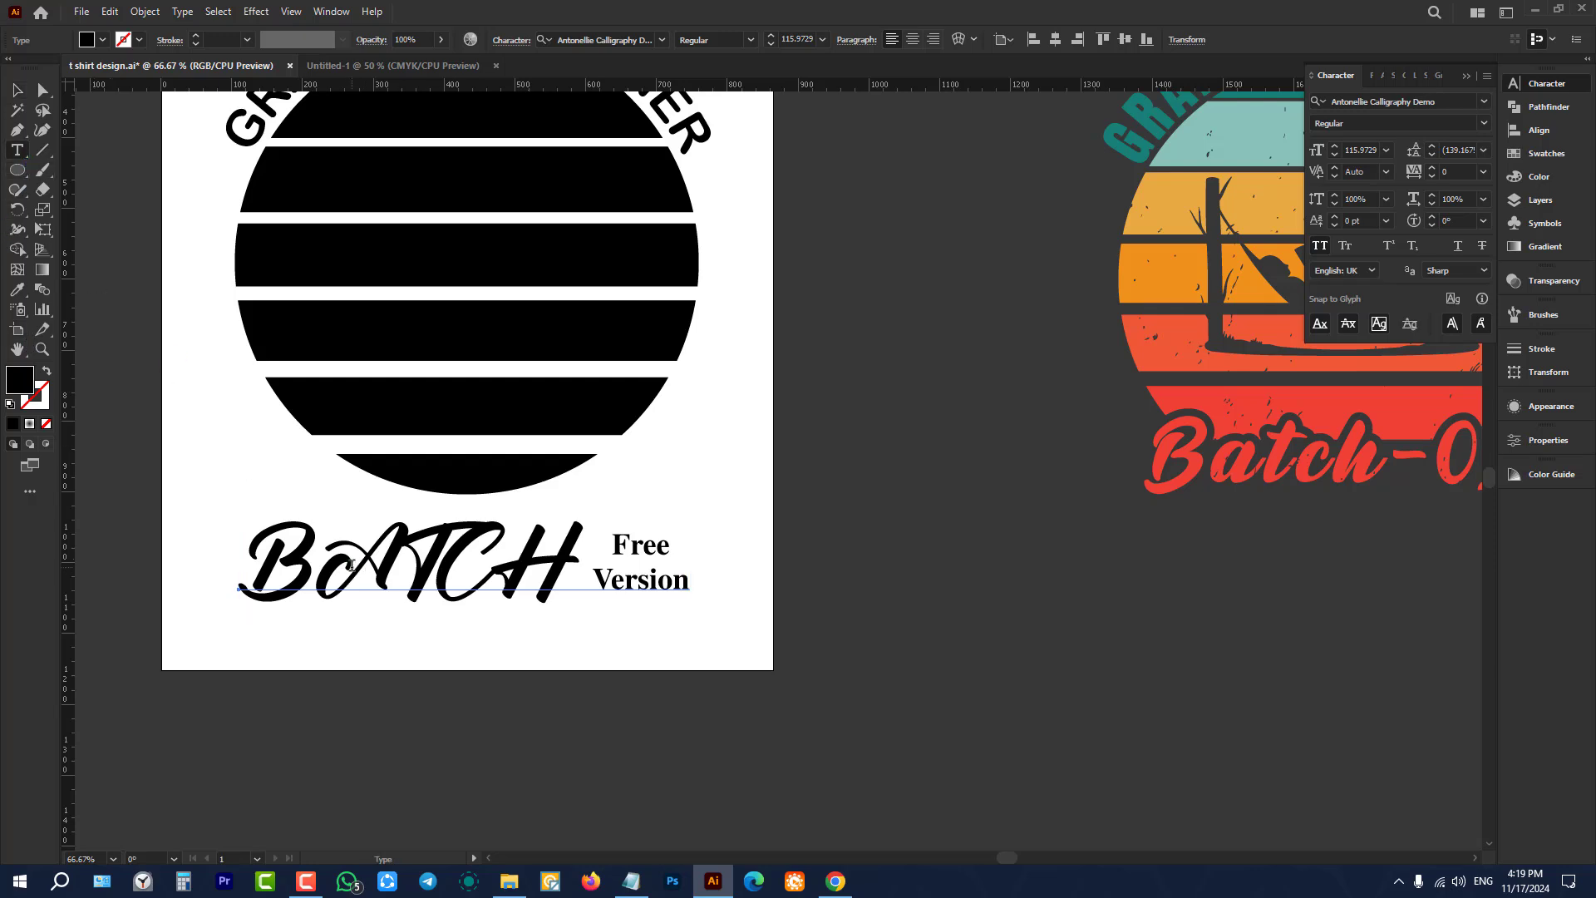
drag(349, 565, 541, 572)
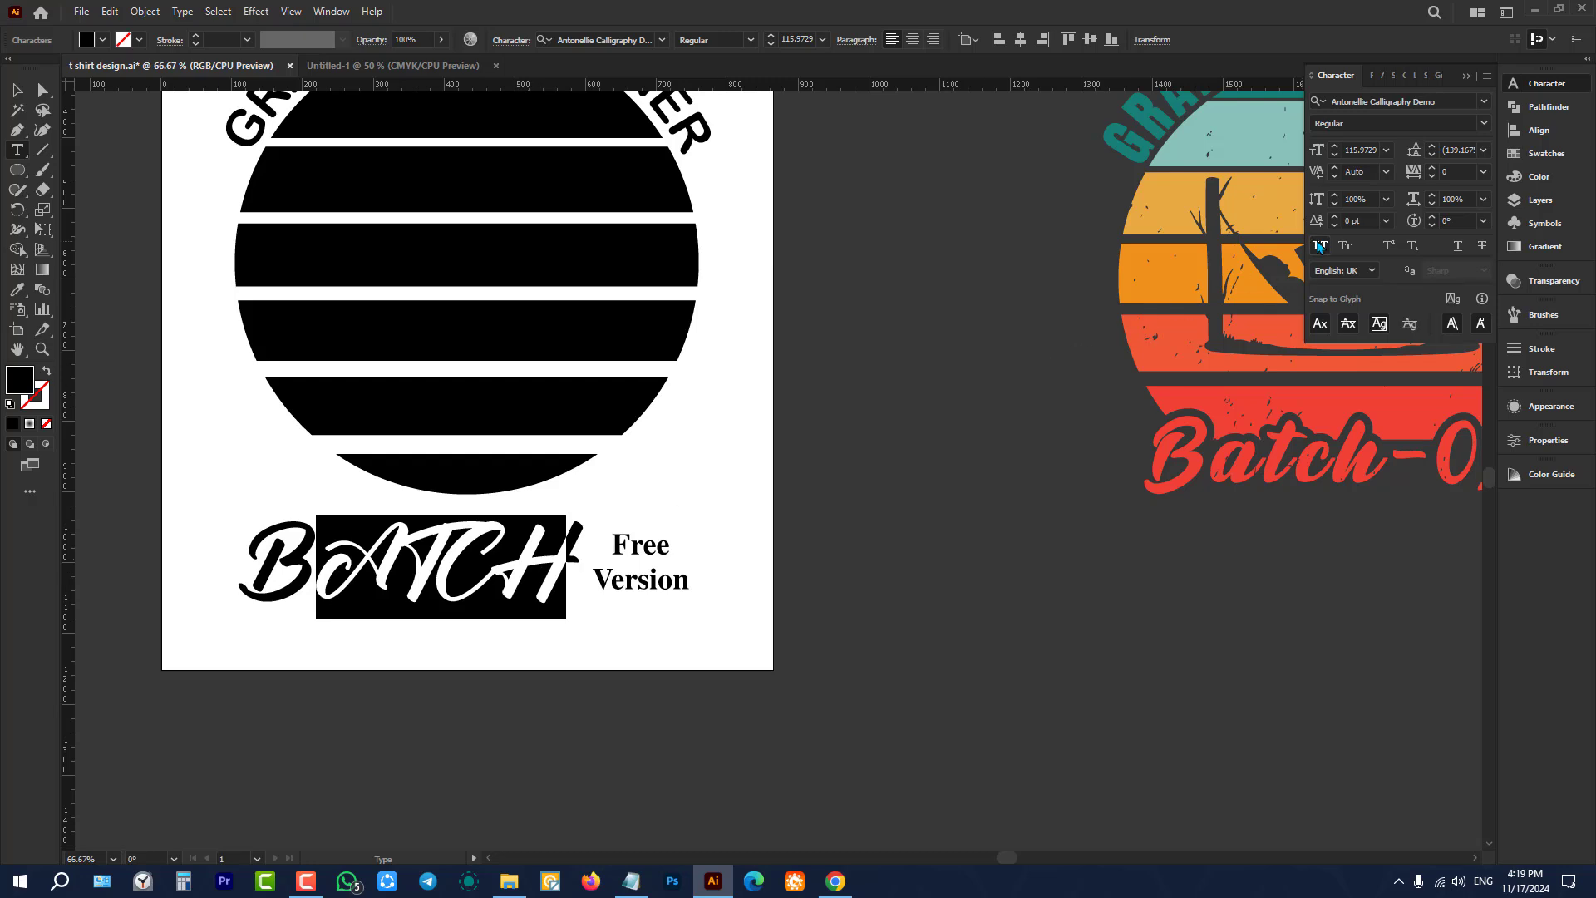
click(1319, 246)
click(17, 90)
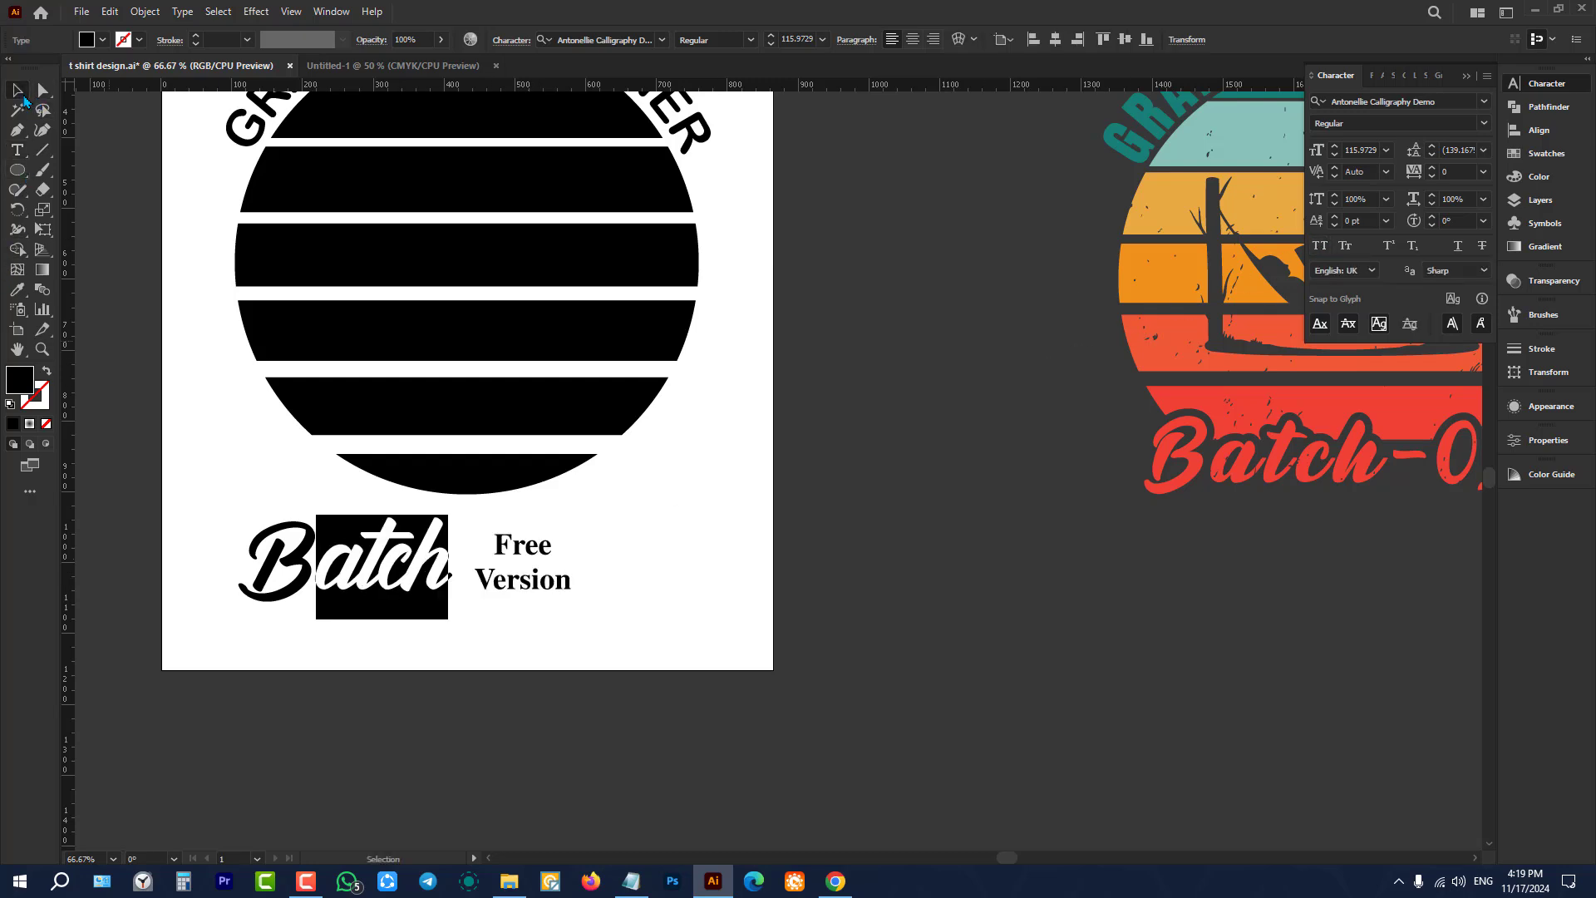
click(702, 641)
click(478, 569)
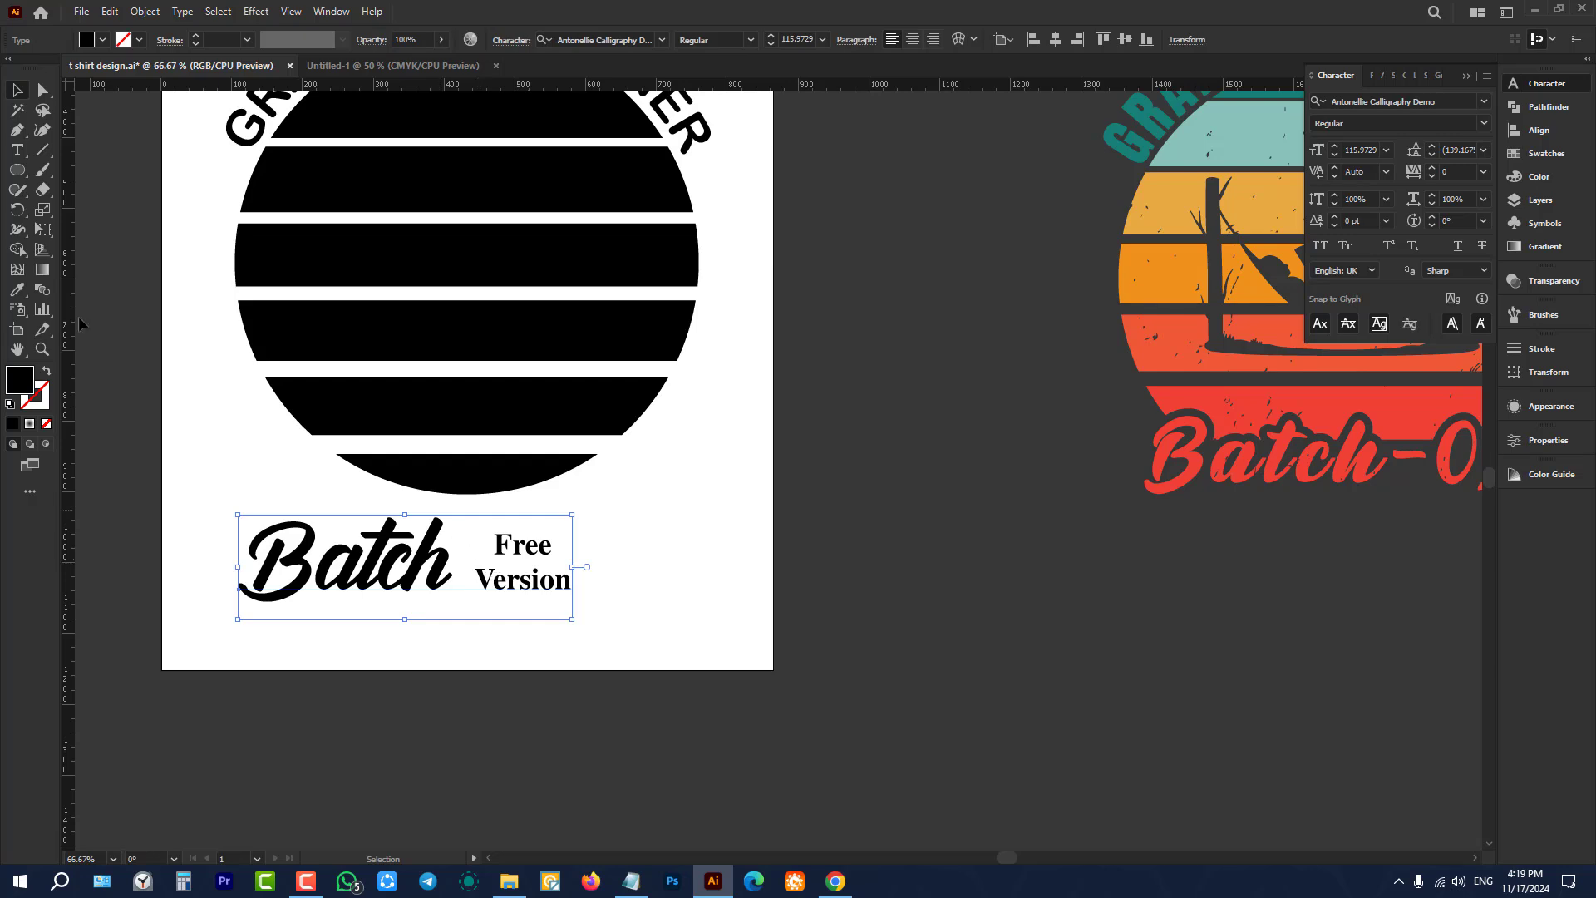
click(15, 150)
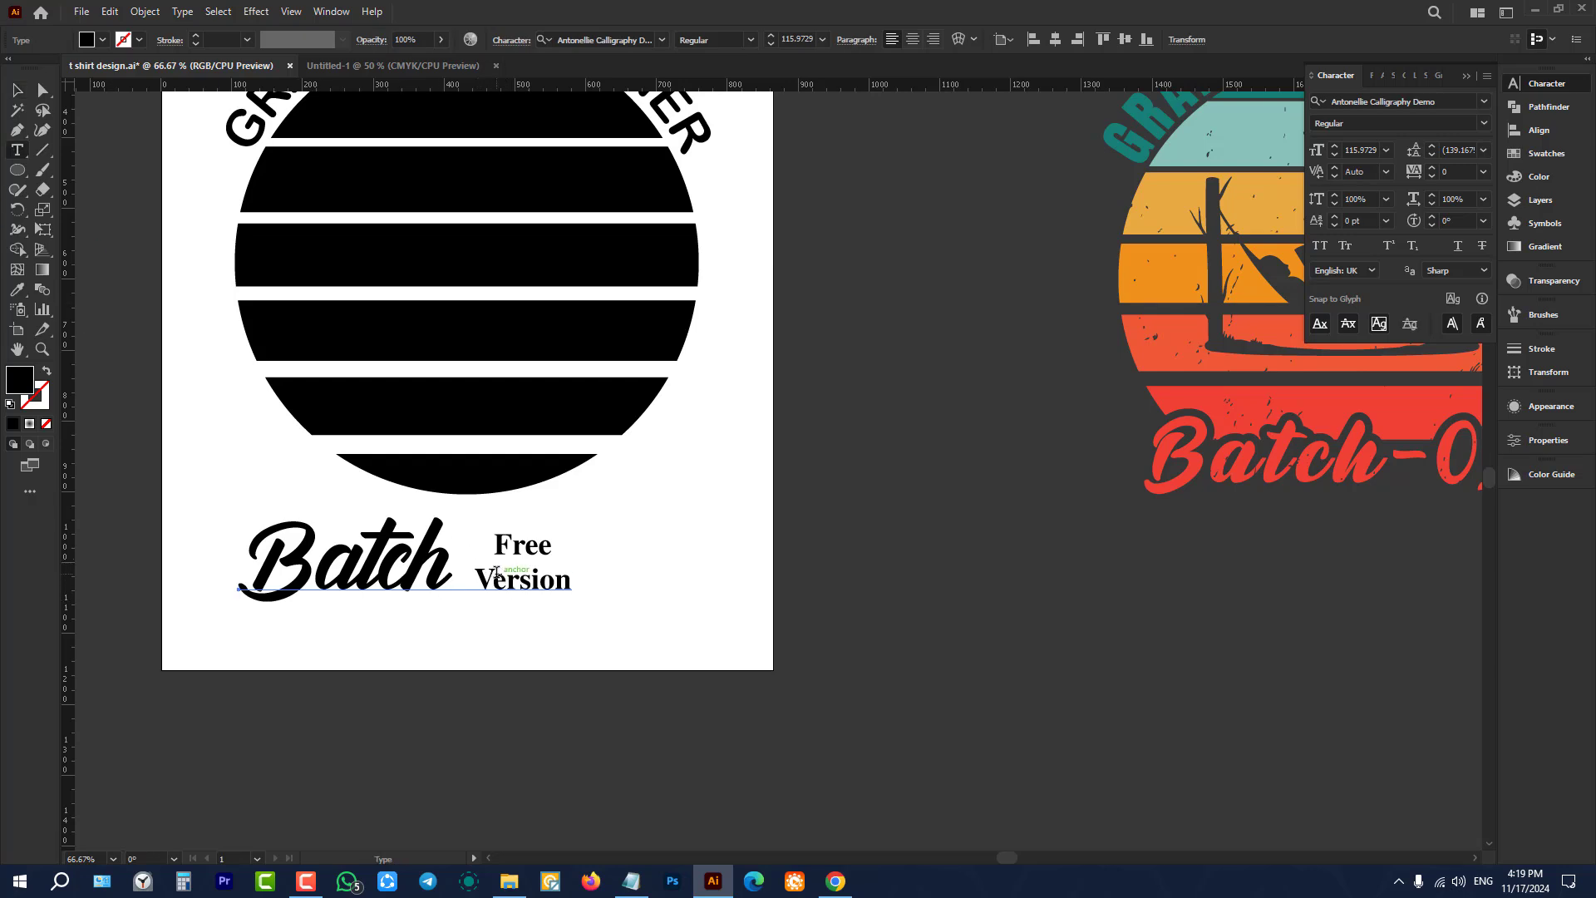
drag(494, 572, 637, 570)
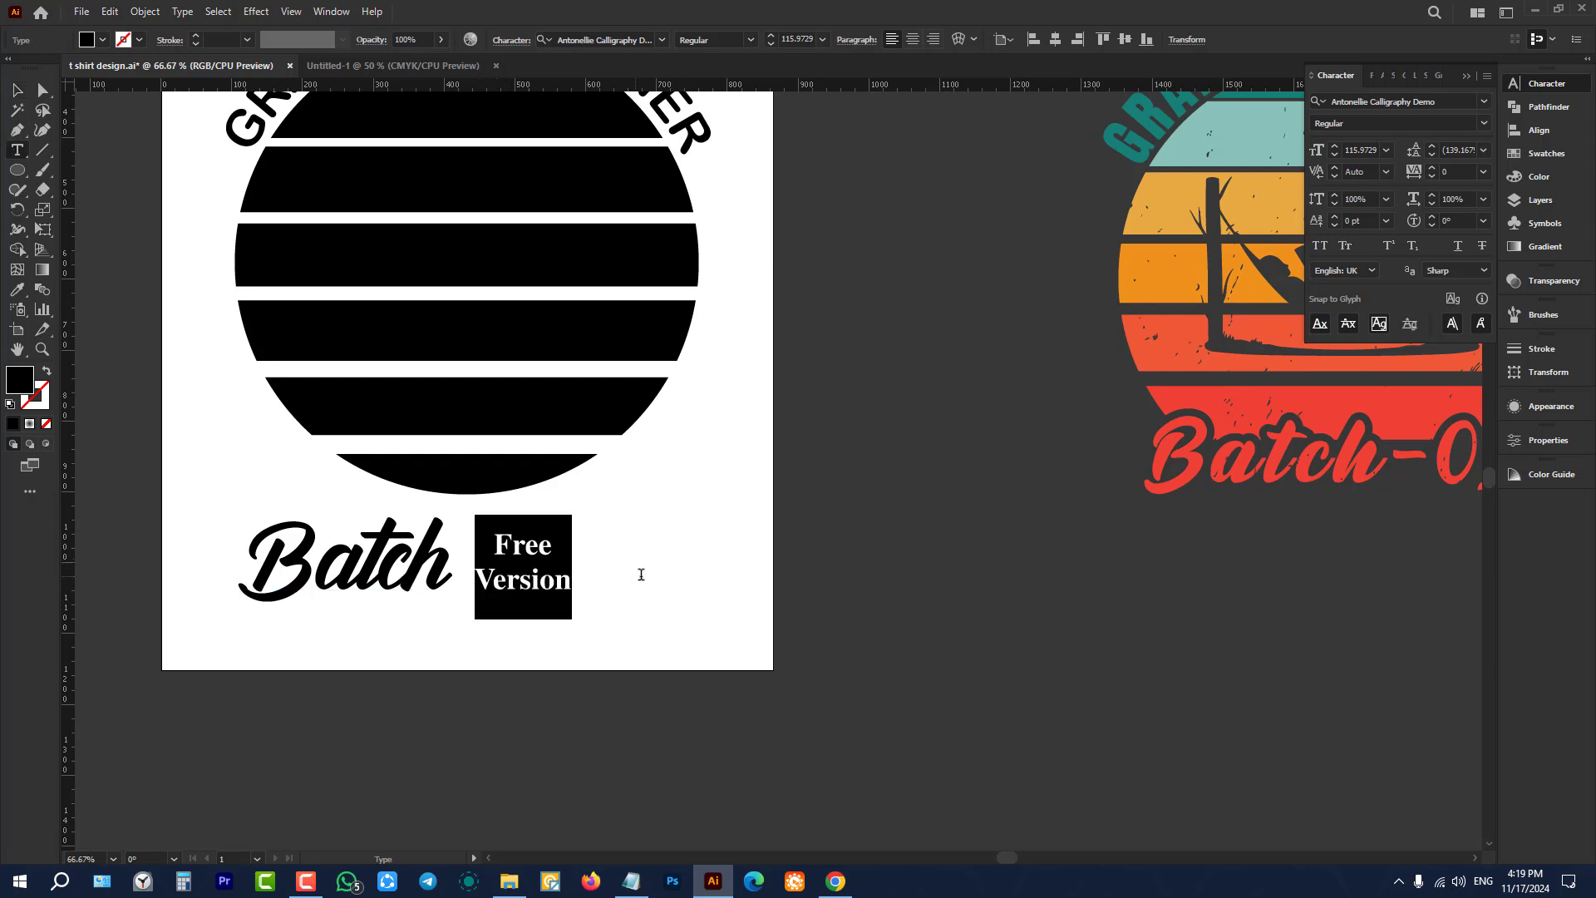
click(1484, 101)
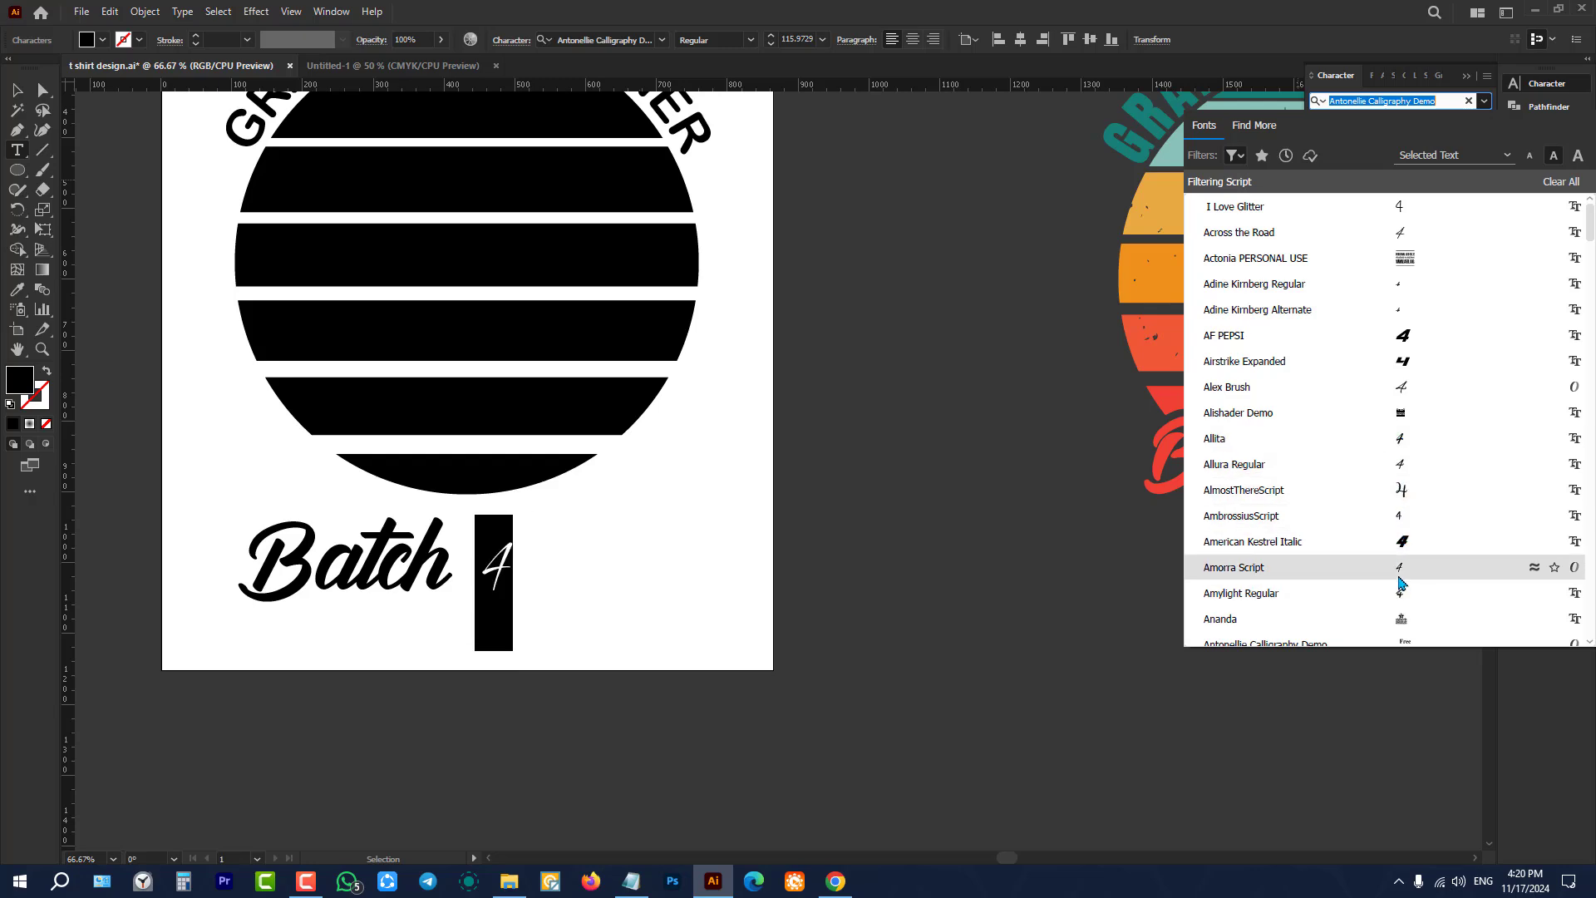
Step: Set the font of the trailing 4 in the Batch text to Battipaglia Personal Use Only, and place the text cursor before it
click(468, 538)
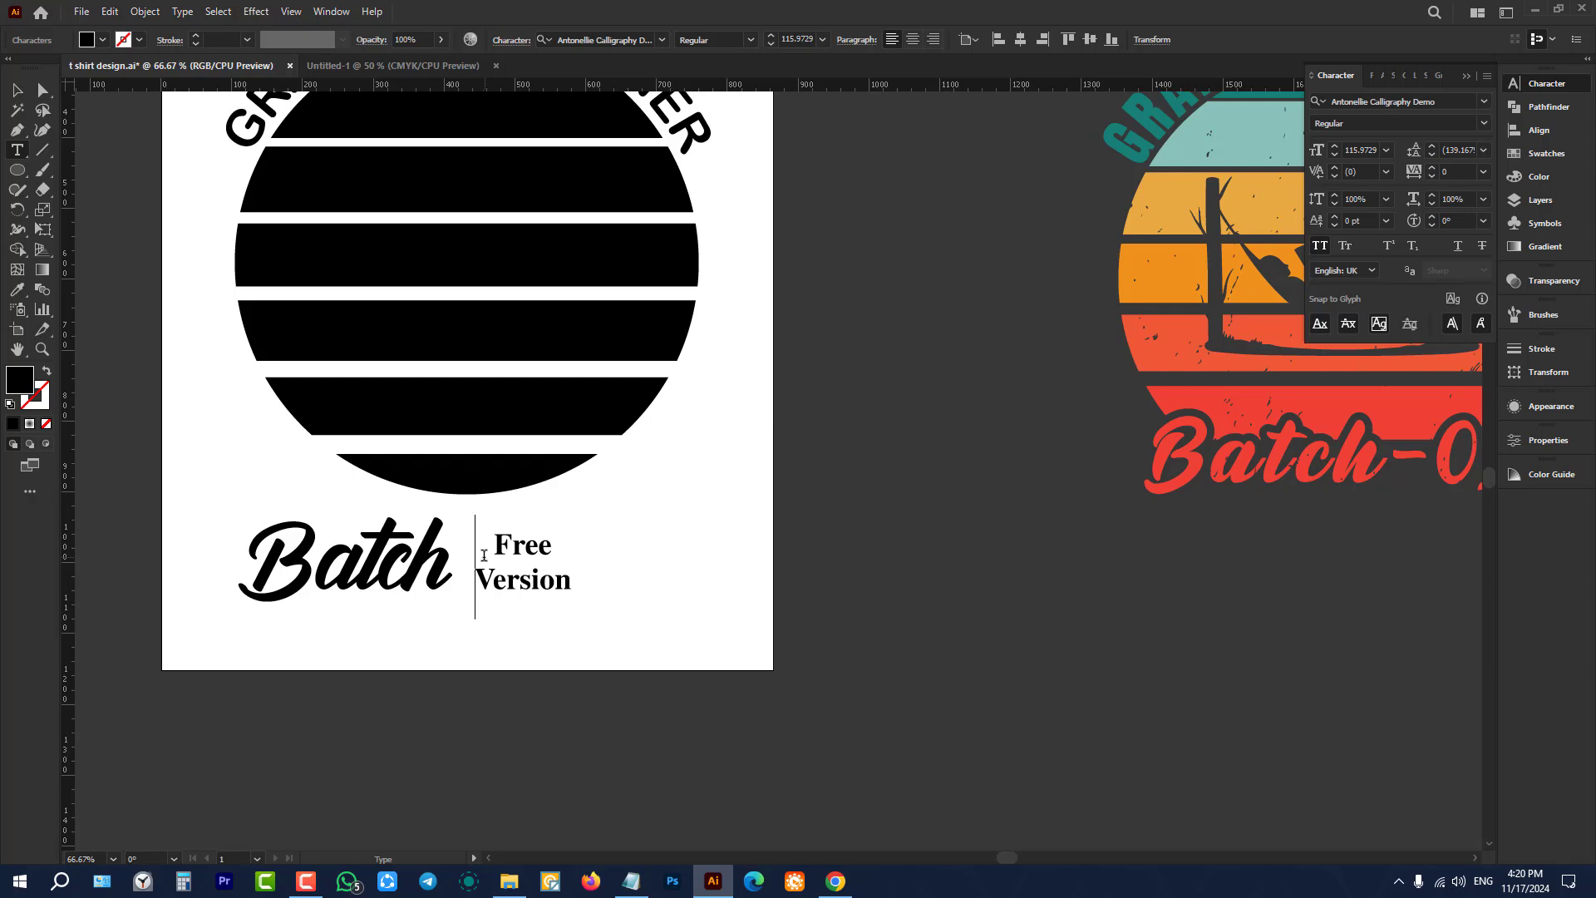
key(ctrl+a)
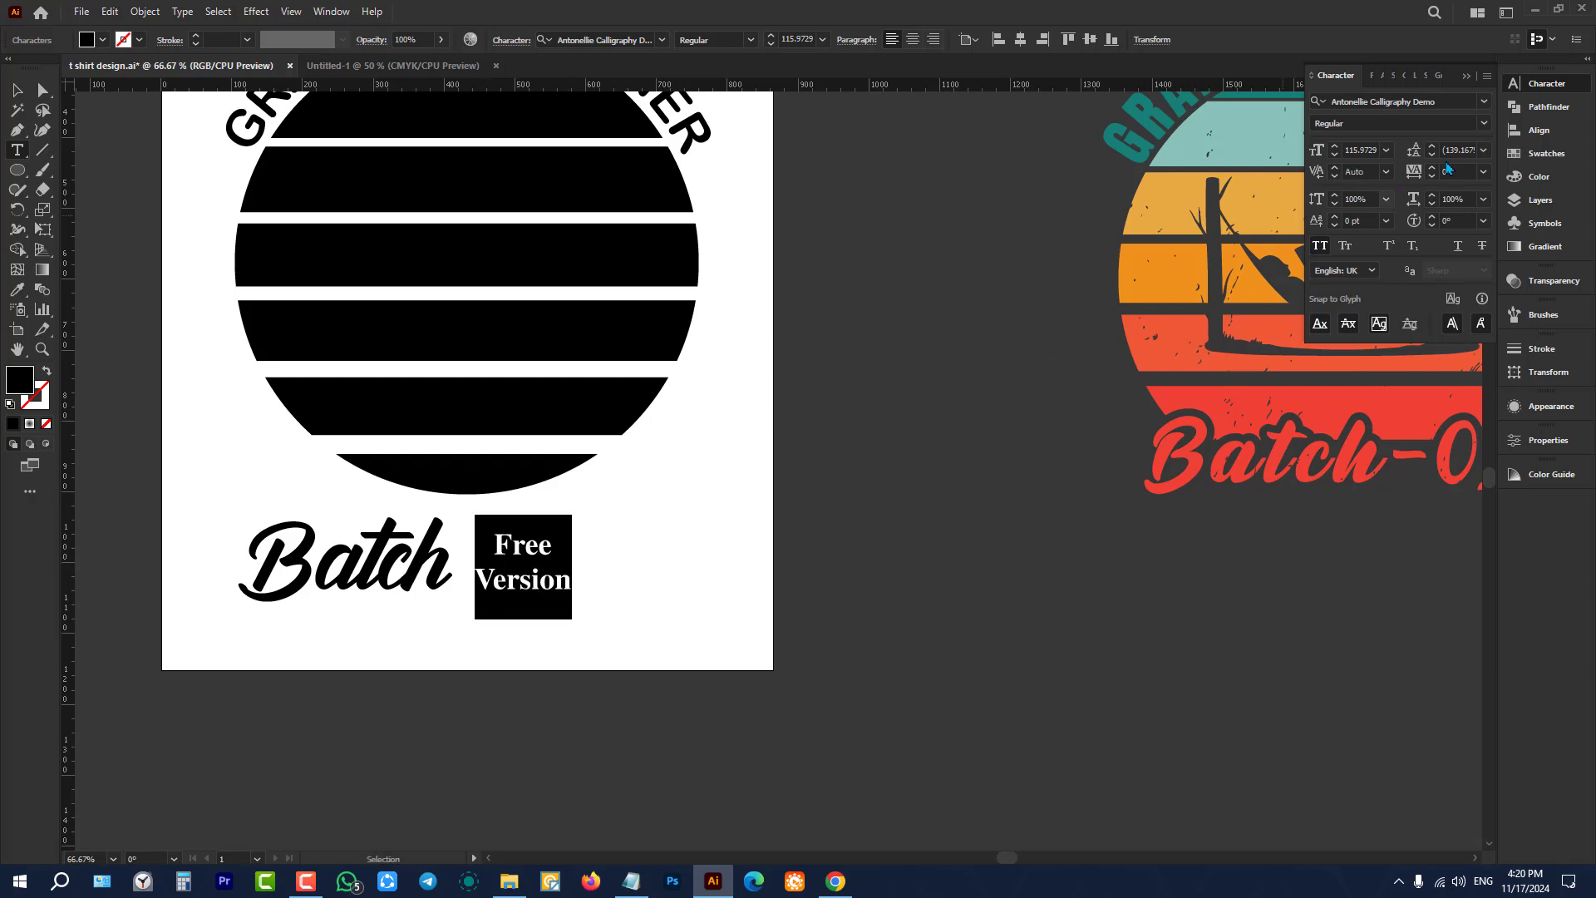
click(1483, 101)
scroll(1363, 515, down, 5)
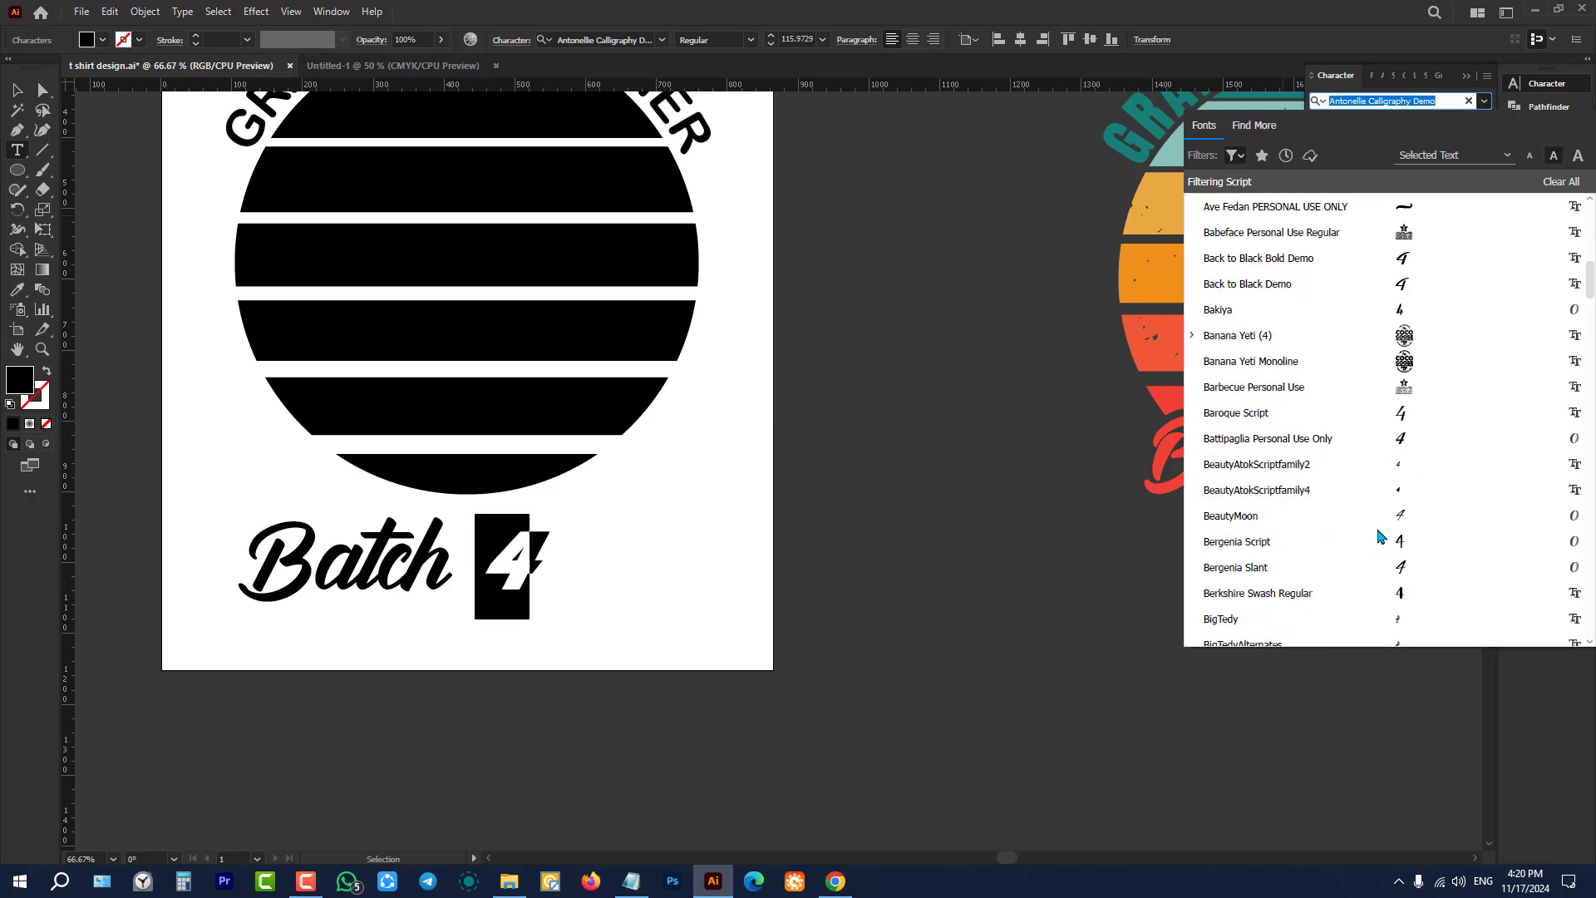
click(1385, 438)
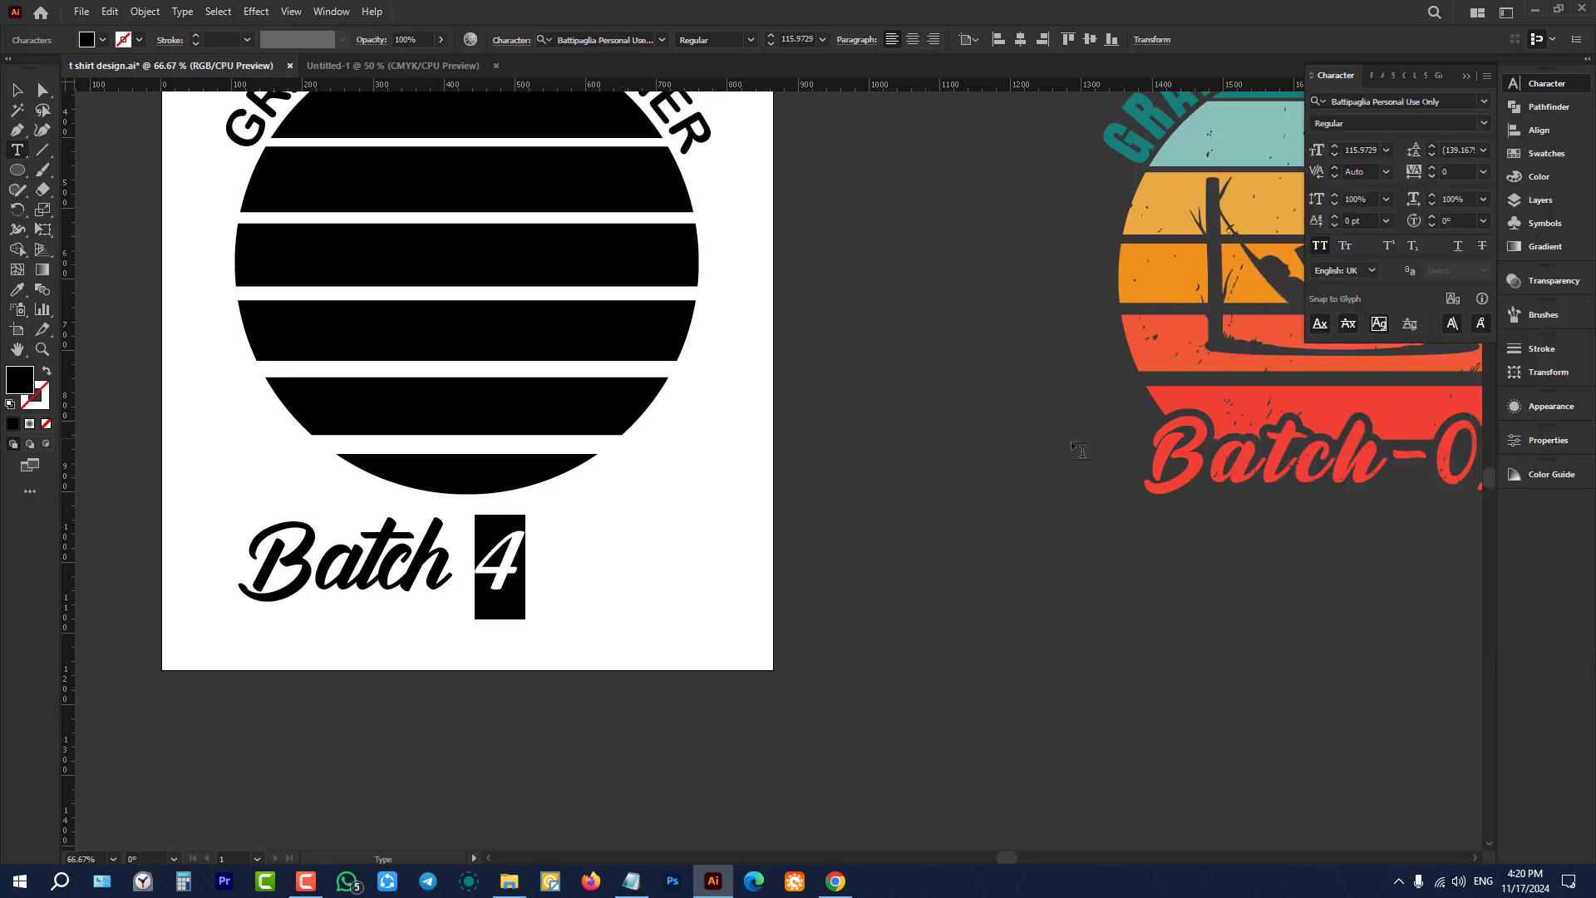
click(453, 558)
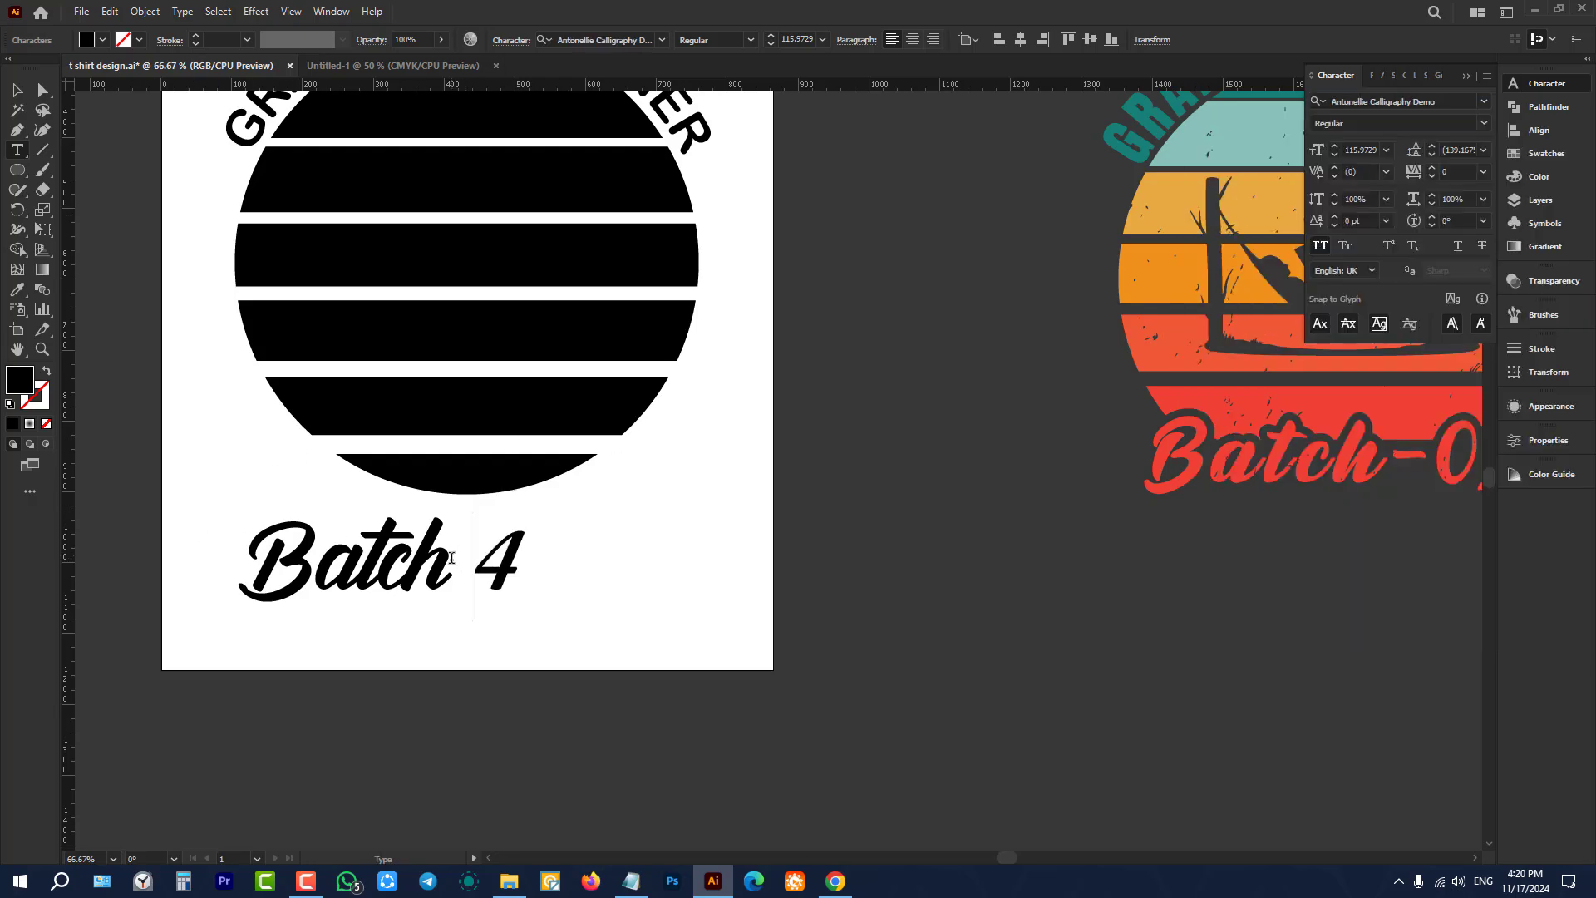
Step: Set the font of the hyphen in the Batch-4 text to Ave Fedan PERSONAL USE ONLY
drag(451, 558, 477, 559)
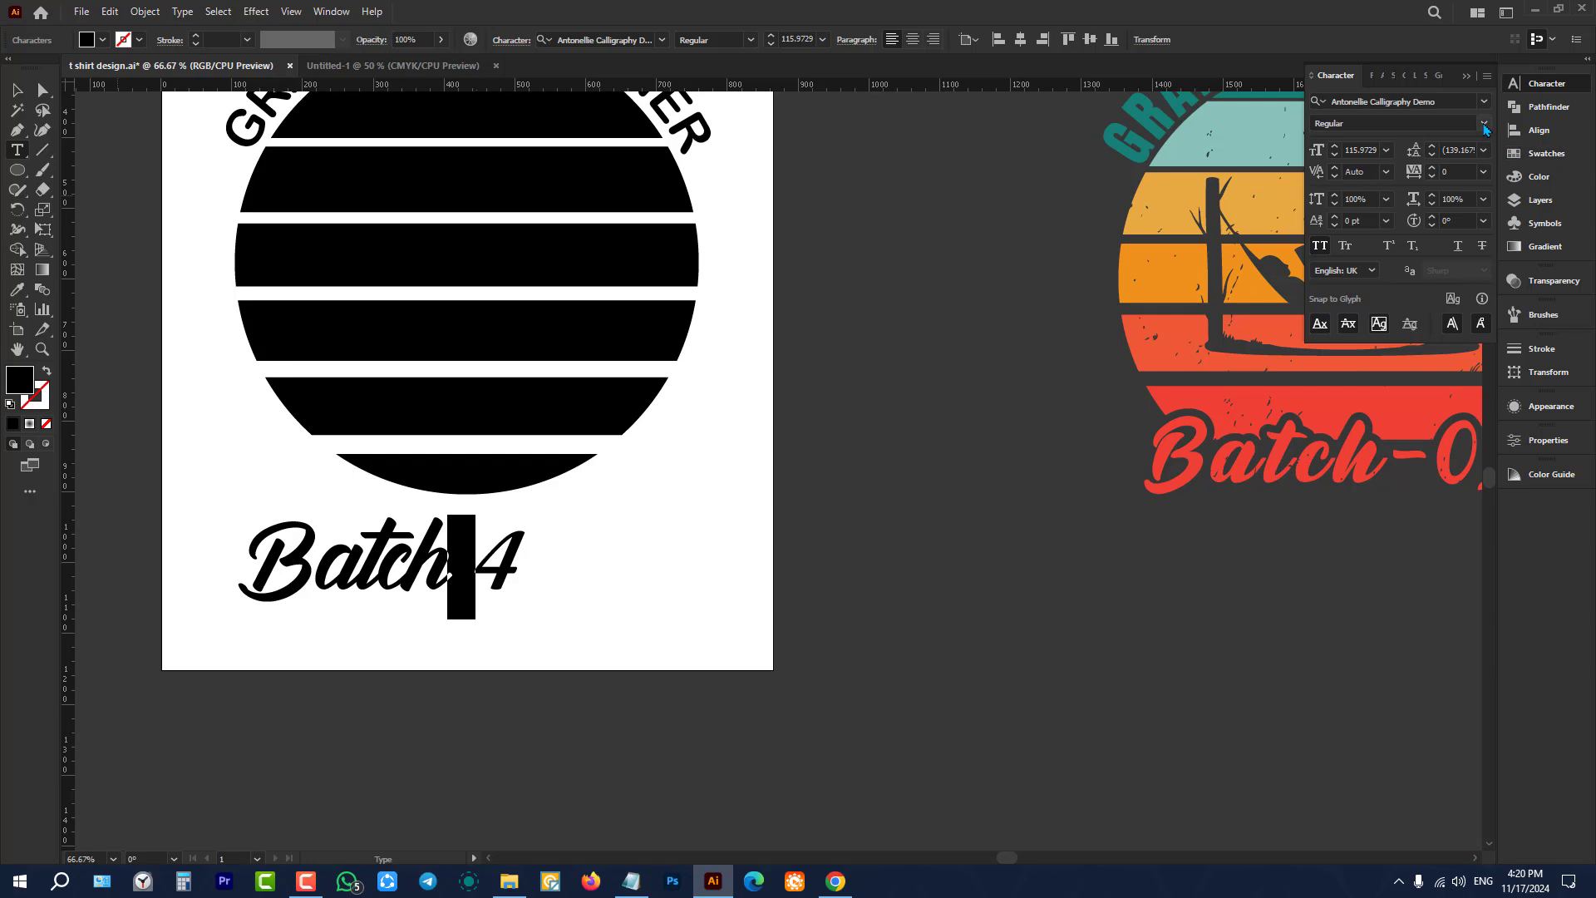
click(1484, 123)
click(1485, 103)
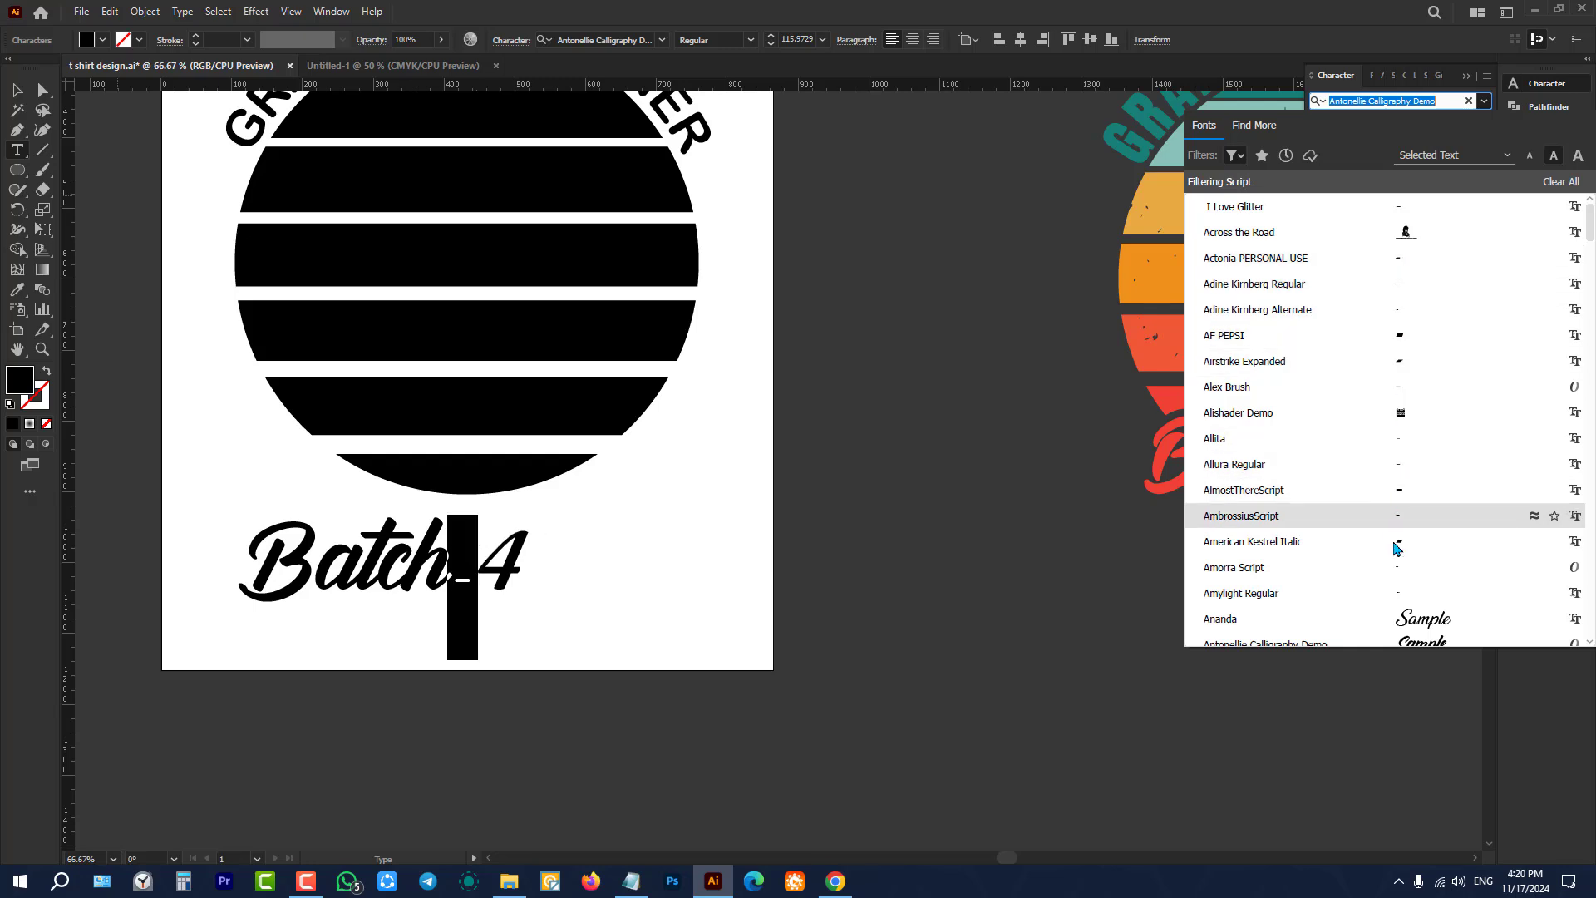
scroll(1403, 582, down, 5)
click(1404, 446)
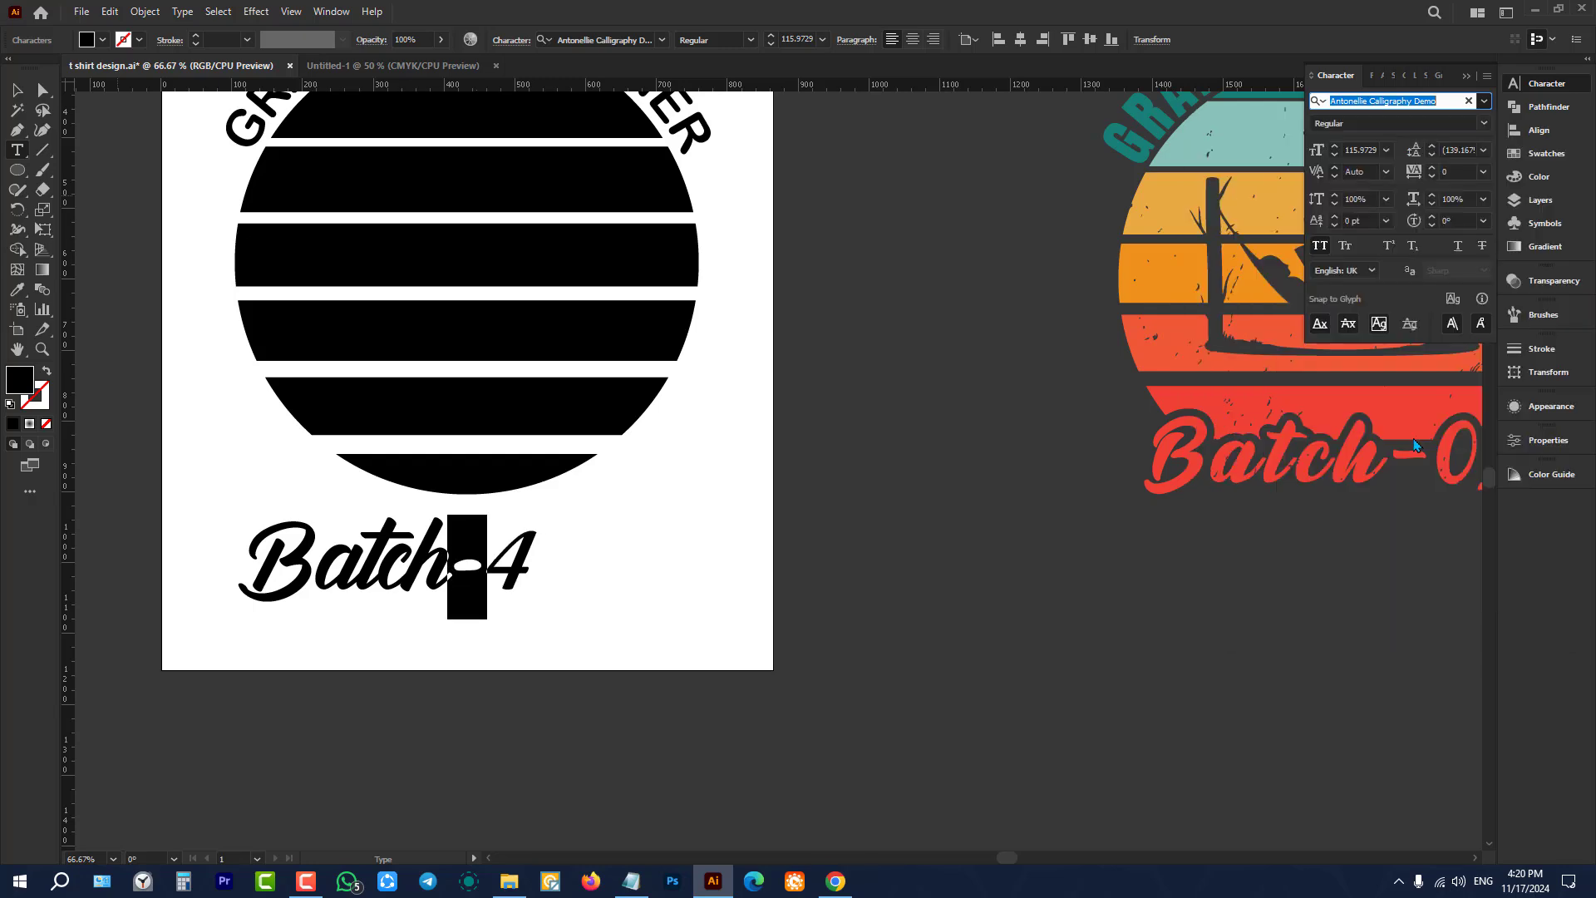
click(20, 89)
click(198, 483)
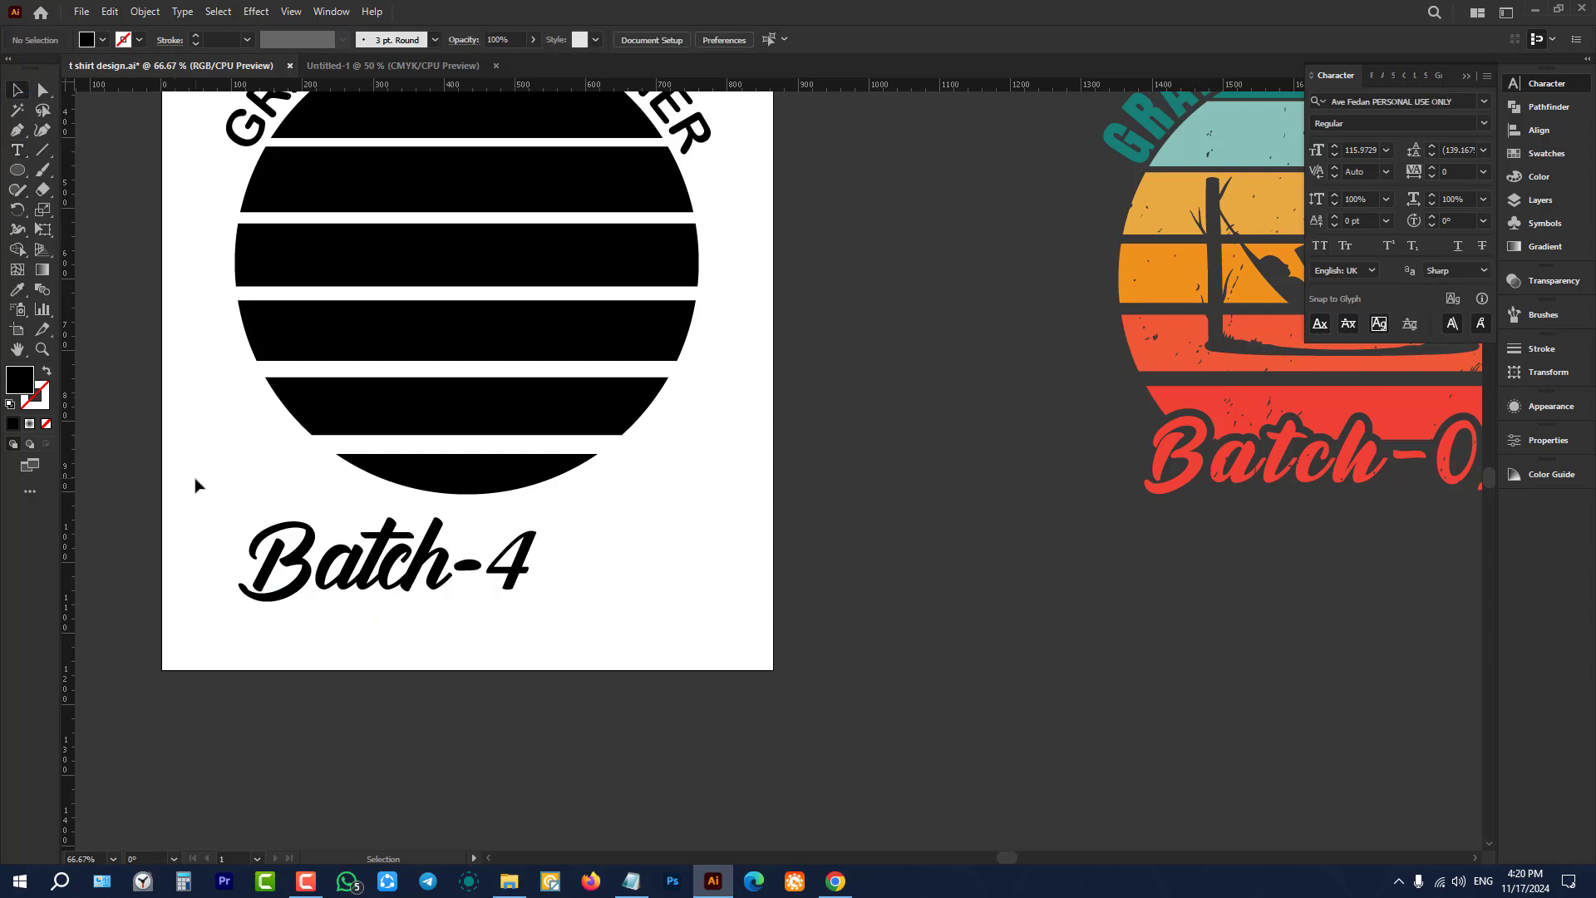
Step: Move the Batch-4 text down to the artboard's lower edge and delete the lowest segment of the striped circle
drag(398, 592, 459, 667)
click(722, 563)
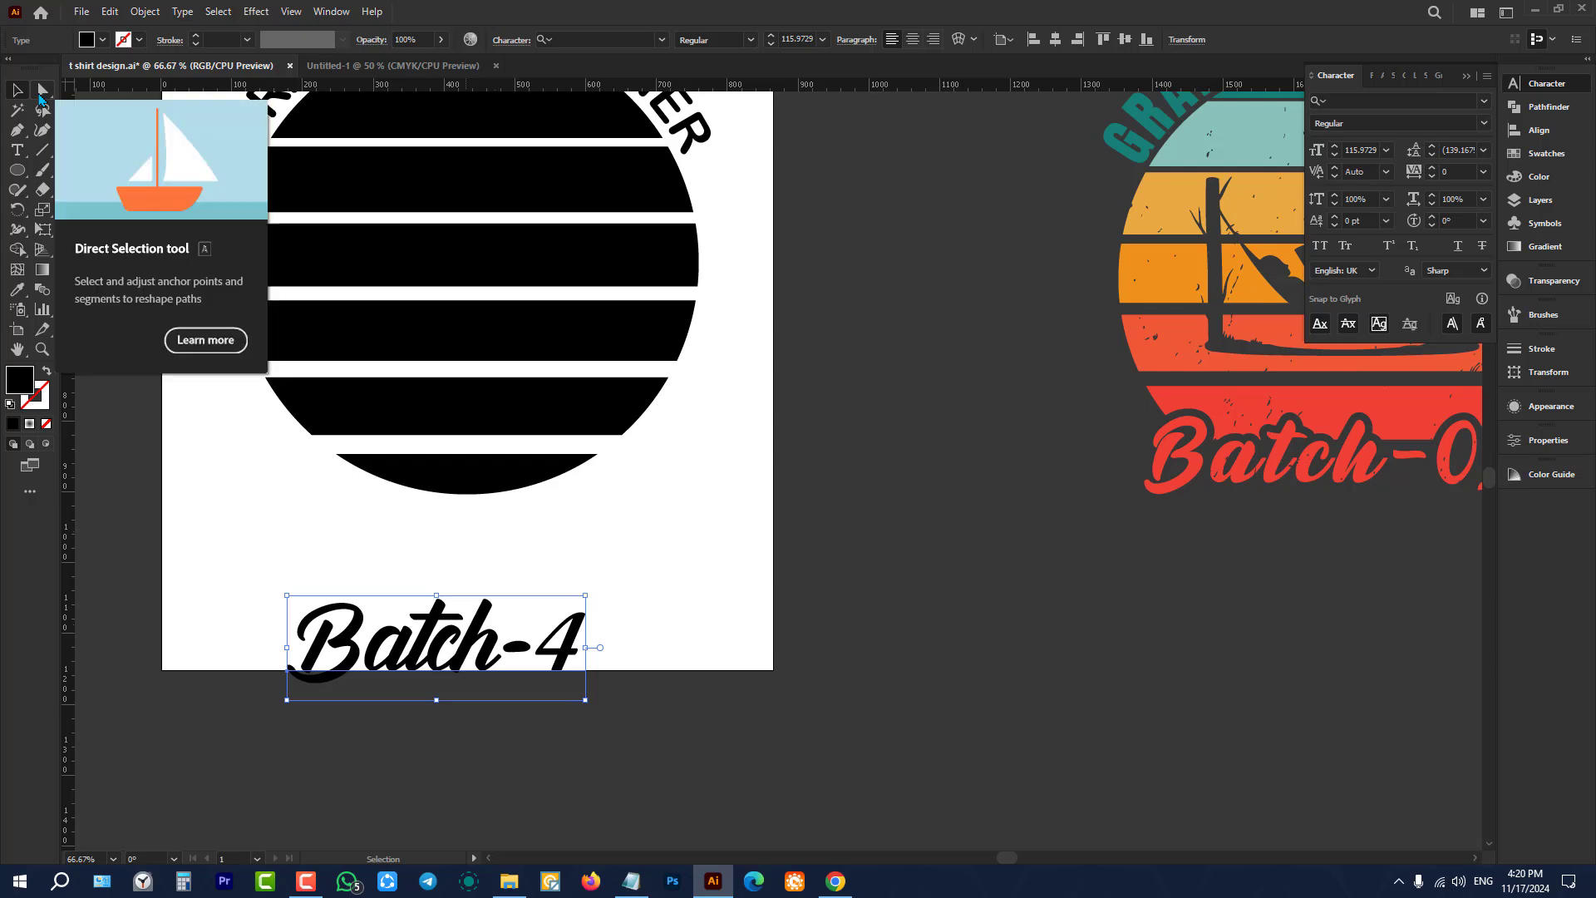
click(39, 95)
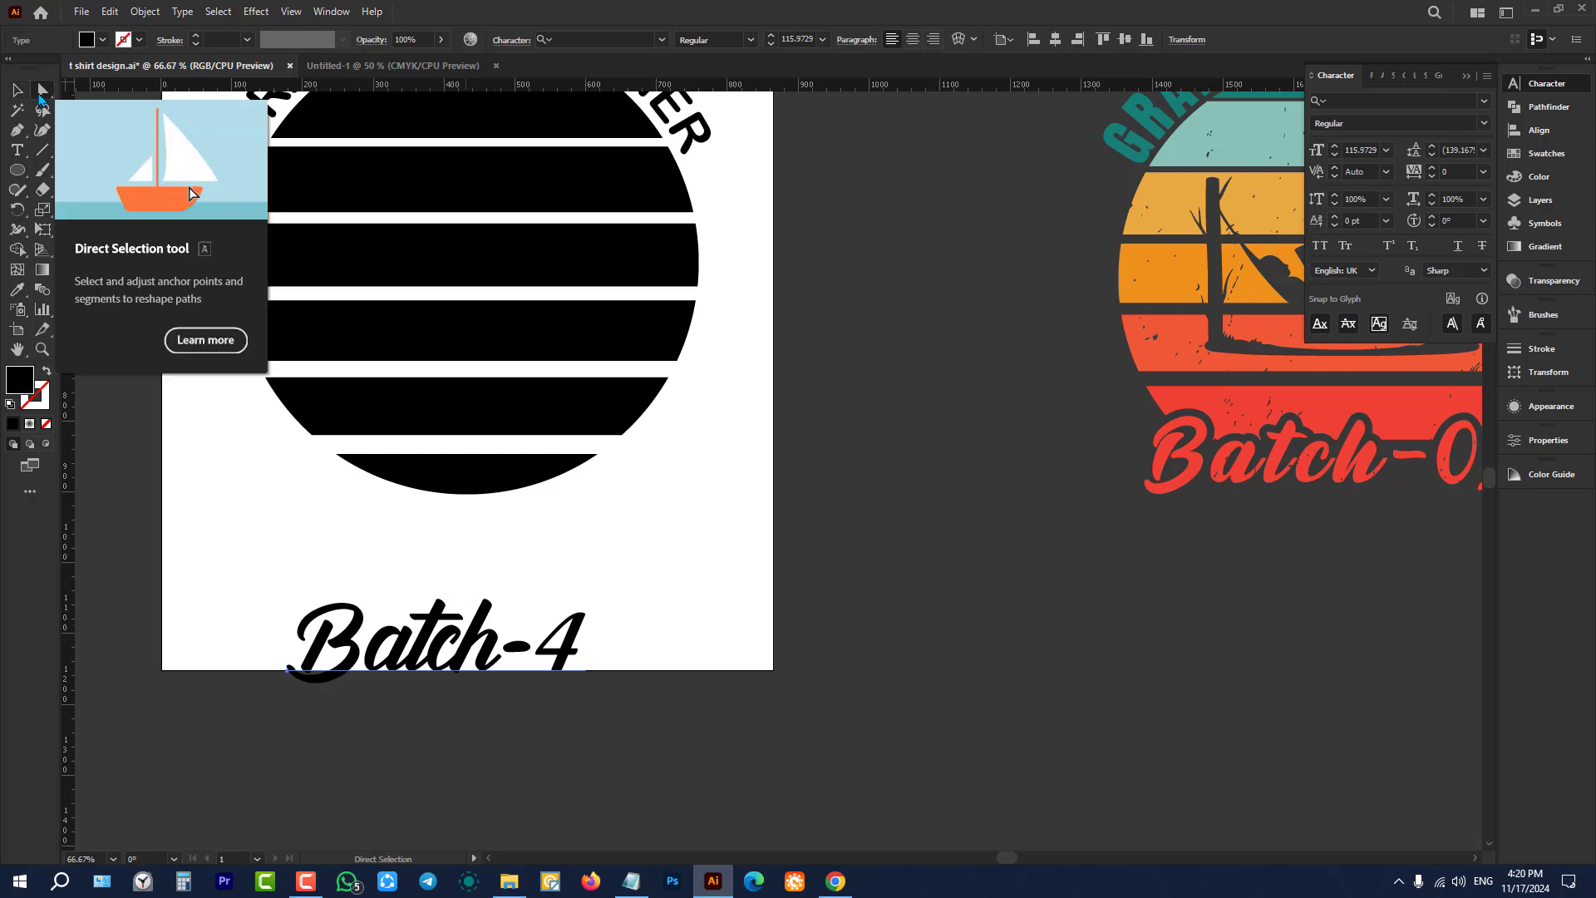
click(463, 476)
key(Delete)
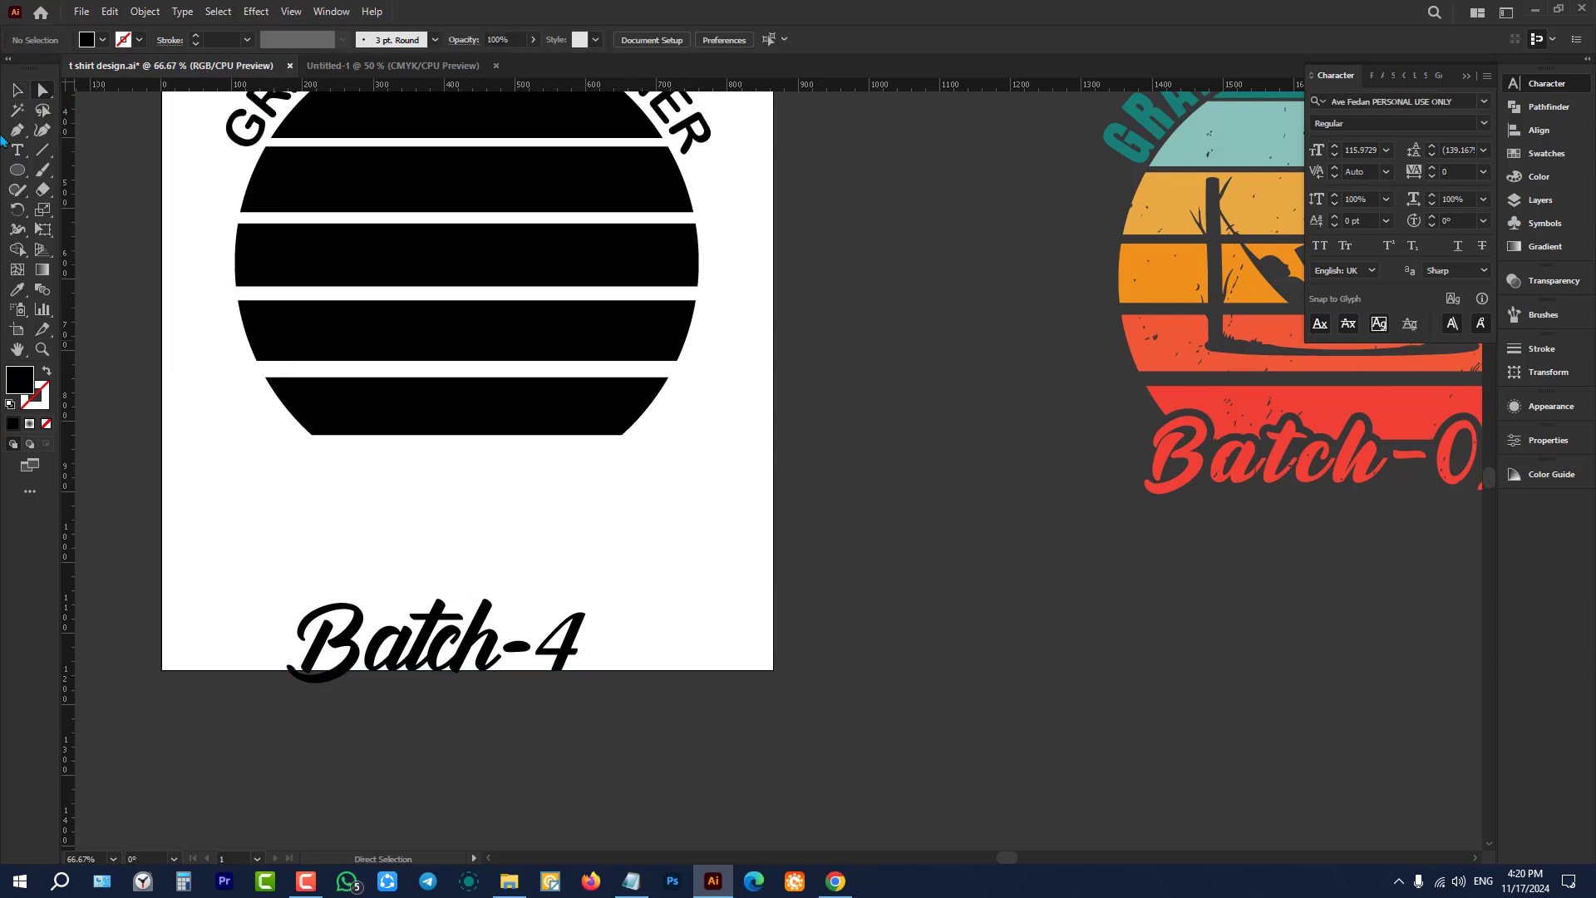
Step: Move the Batch-4 text back up to just below the striped circle
click(18, 90)
scroll(160, 450, up, 1)
scroll(160, 449, up, 1)
drag(453, 665, 516, 540)
Step: Convert the curved GRAPHICS DESIGNER text around the circle to outlines
scroll(478, 291, up, 5)
click(479, 251)
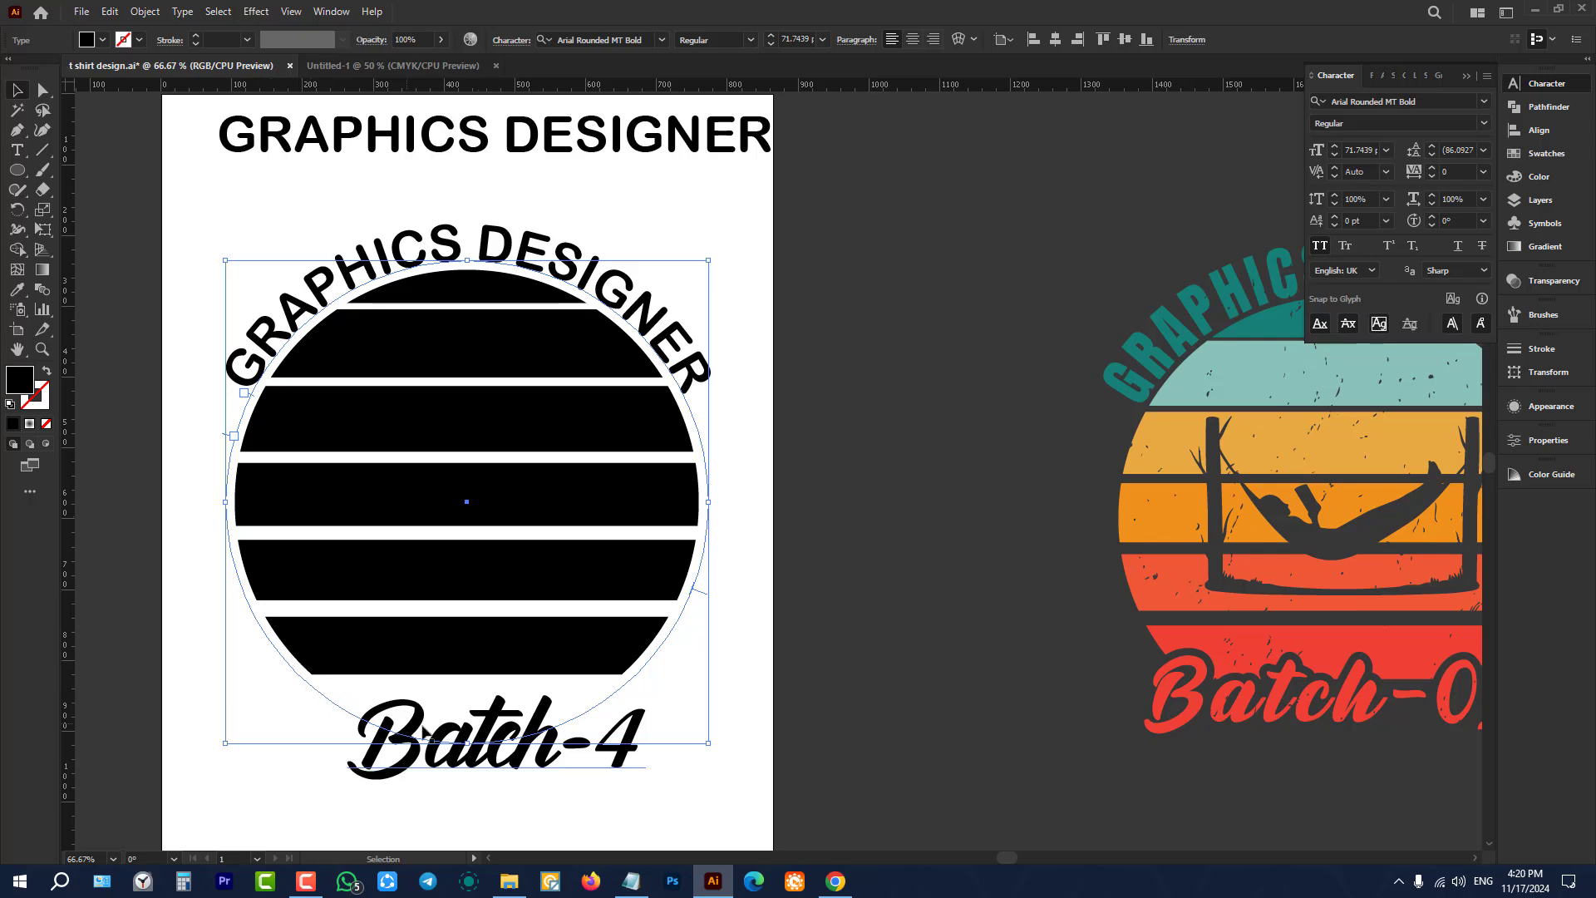
right_click(487, 259)
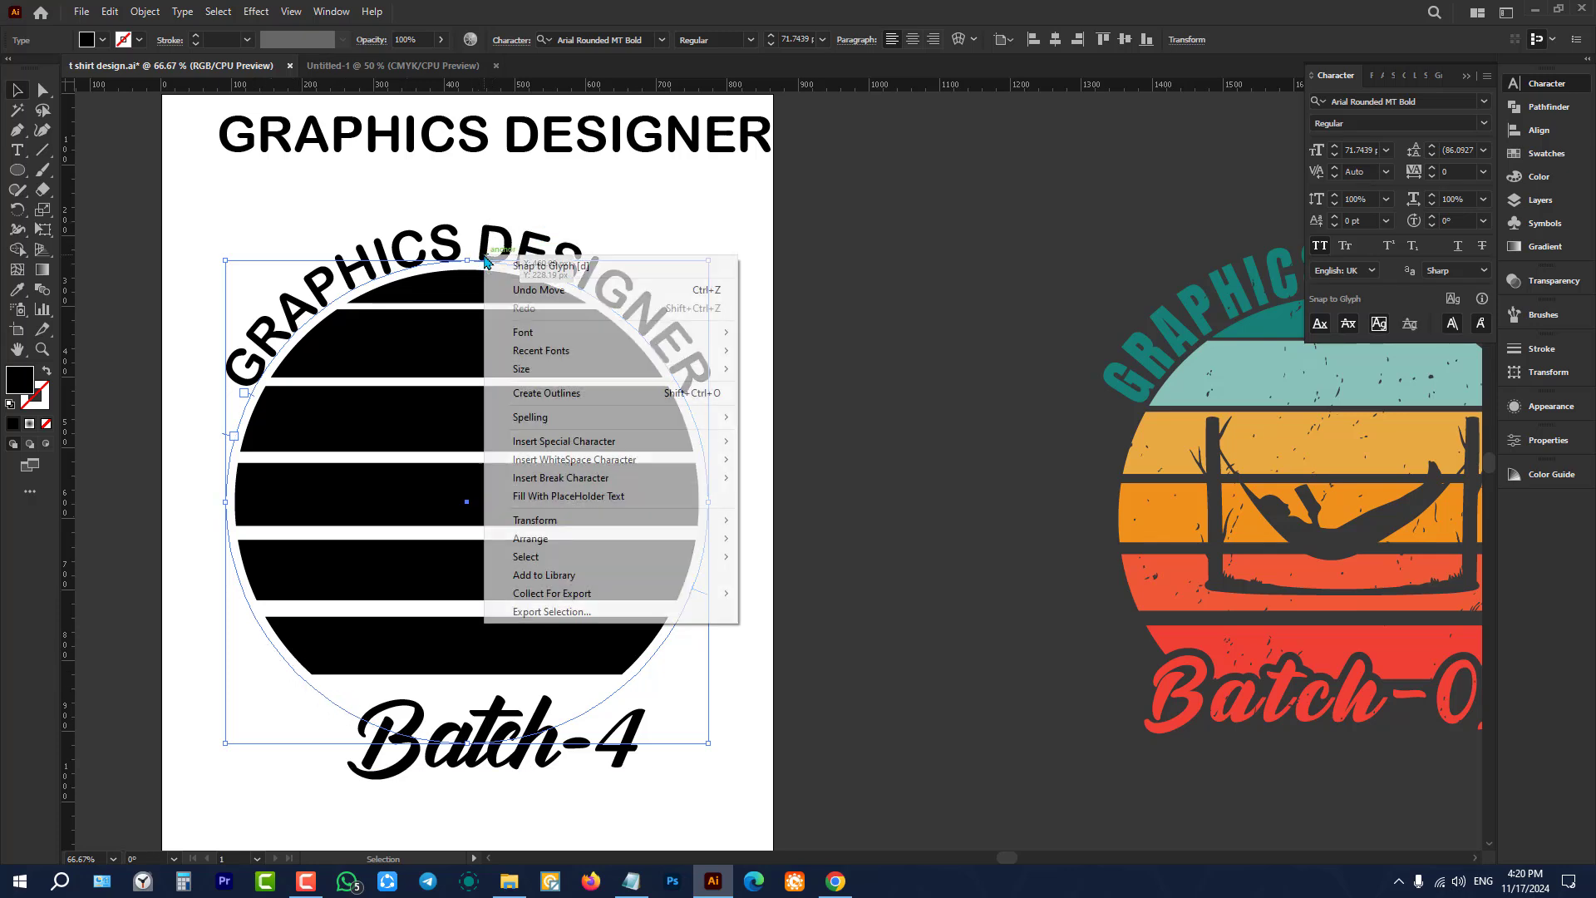
click(557, 395)
click(935, 289)
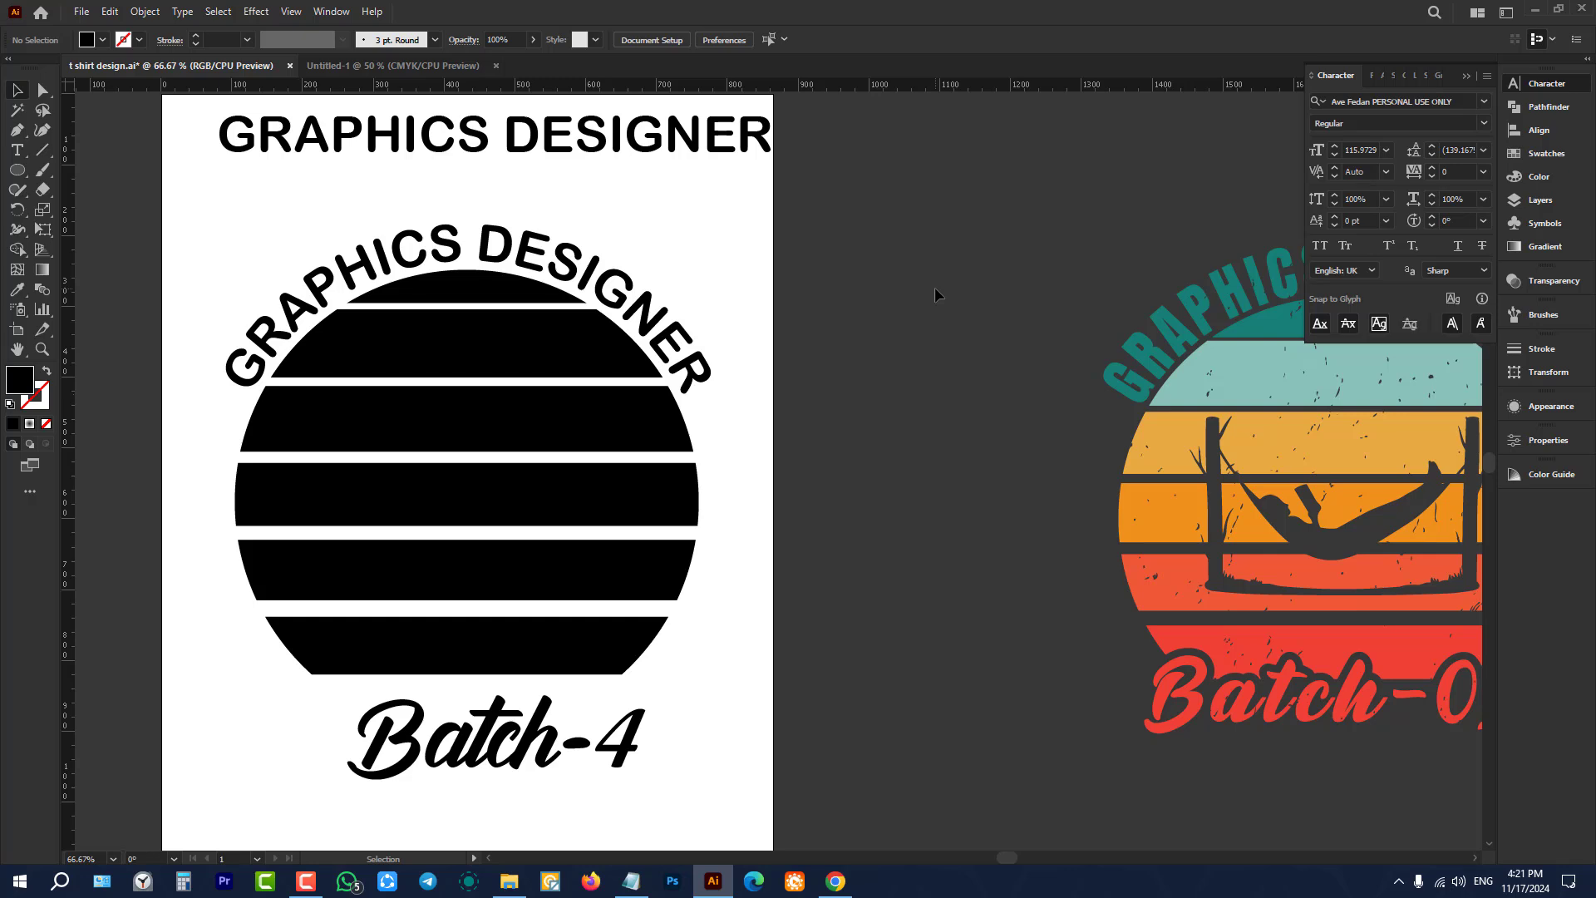
Step: Centre the Batch-4 text beneath the striped circle and fill it with red
scroll(759, 509, down, 3)
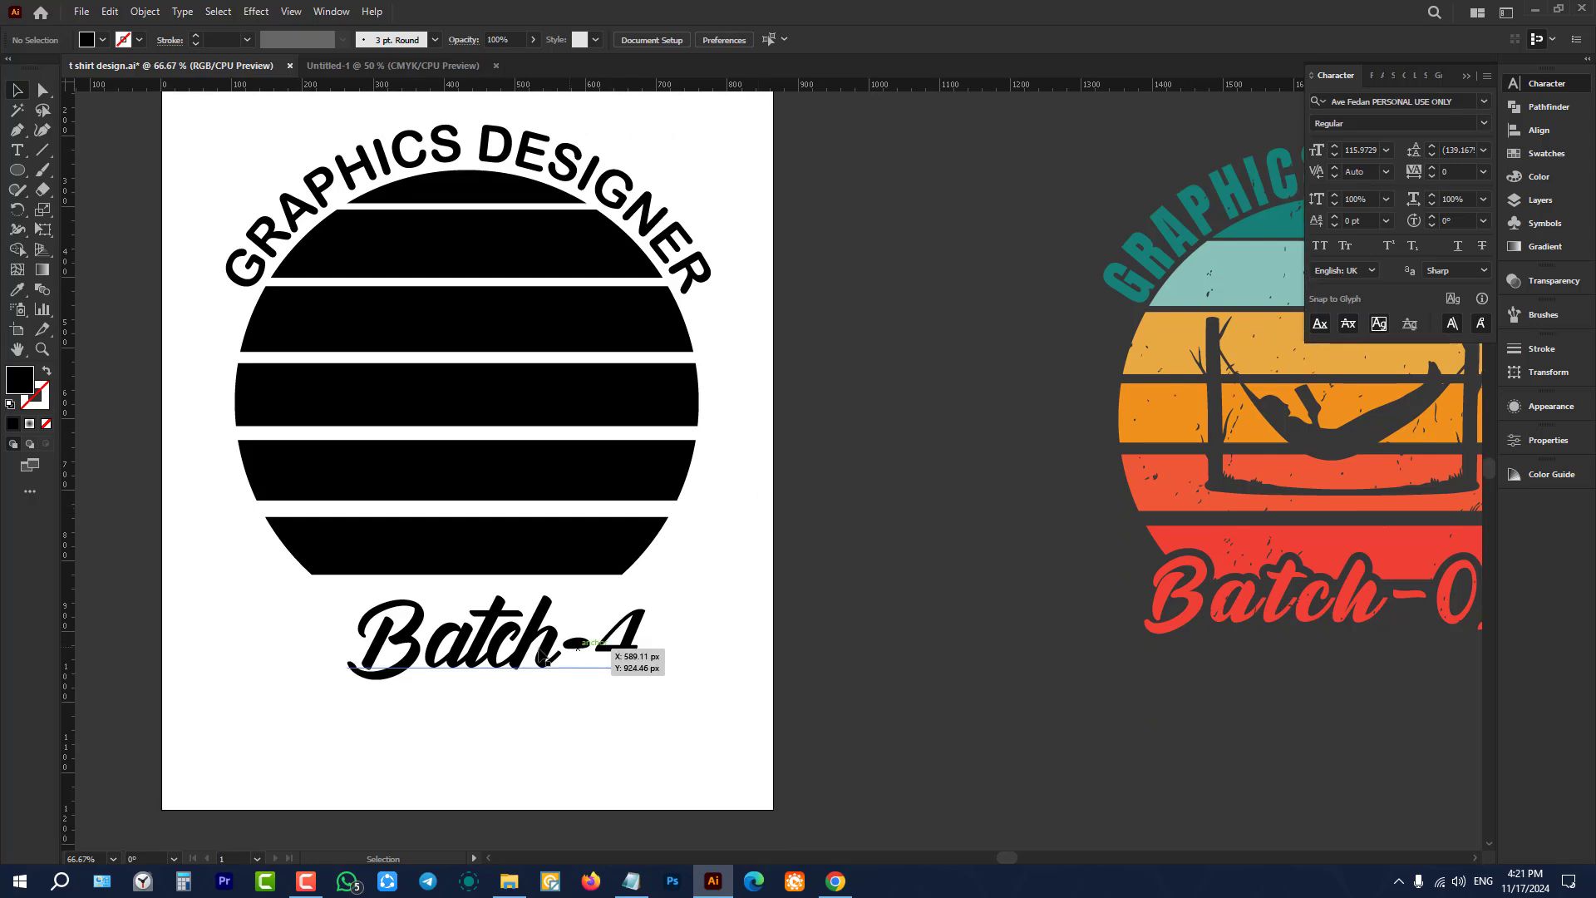
drag(519, 657, 464, 627)
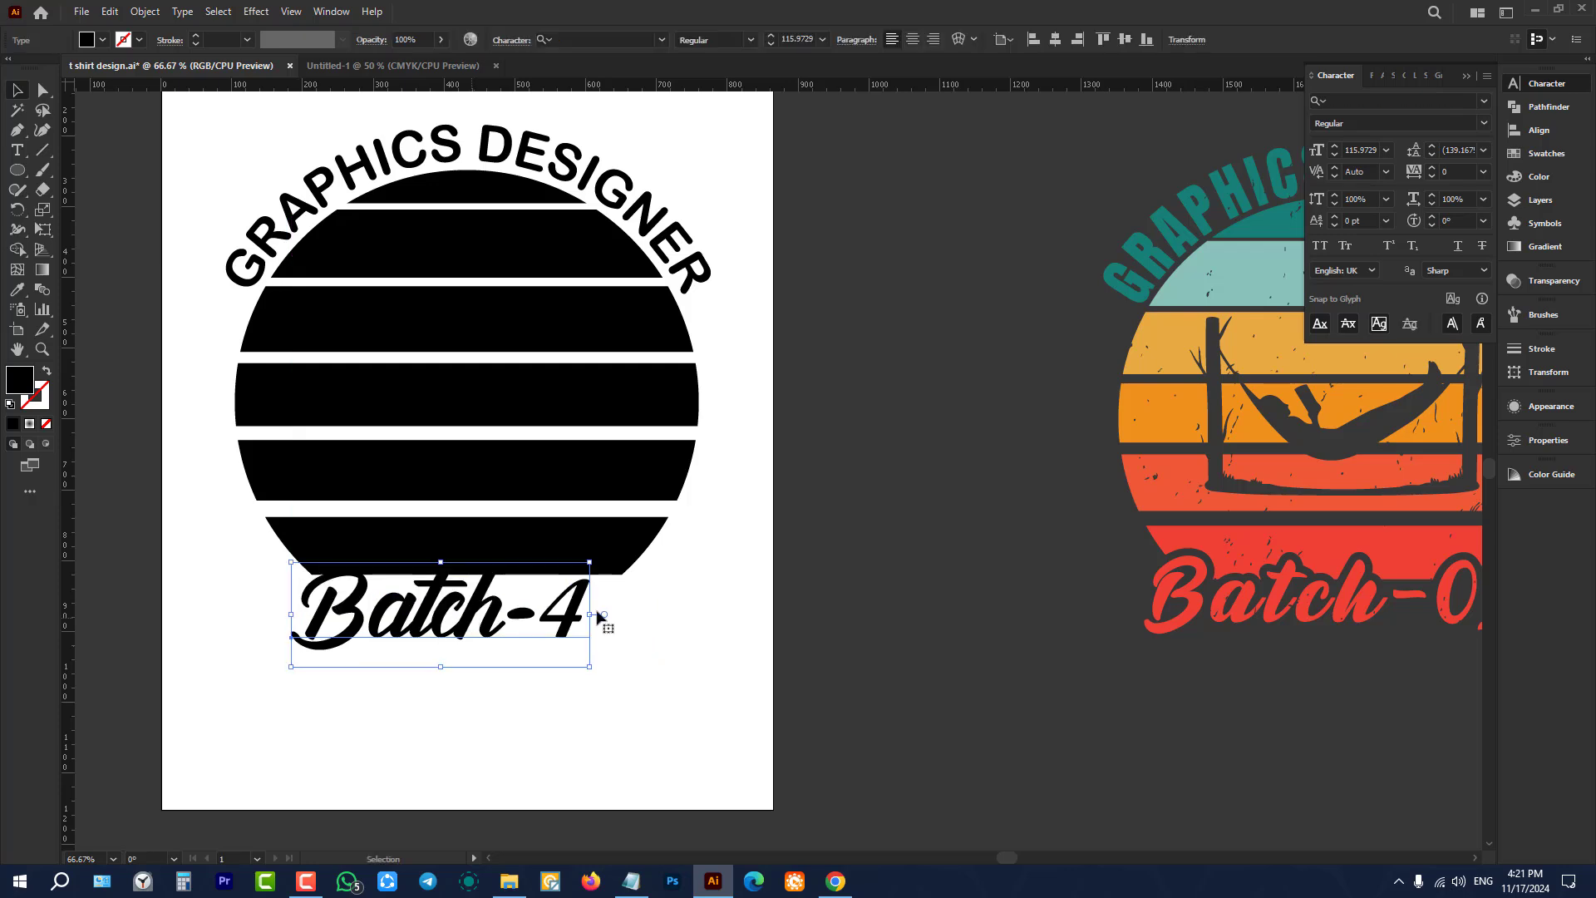
drag(558, 613, 587, 640)
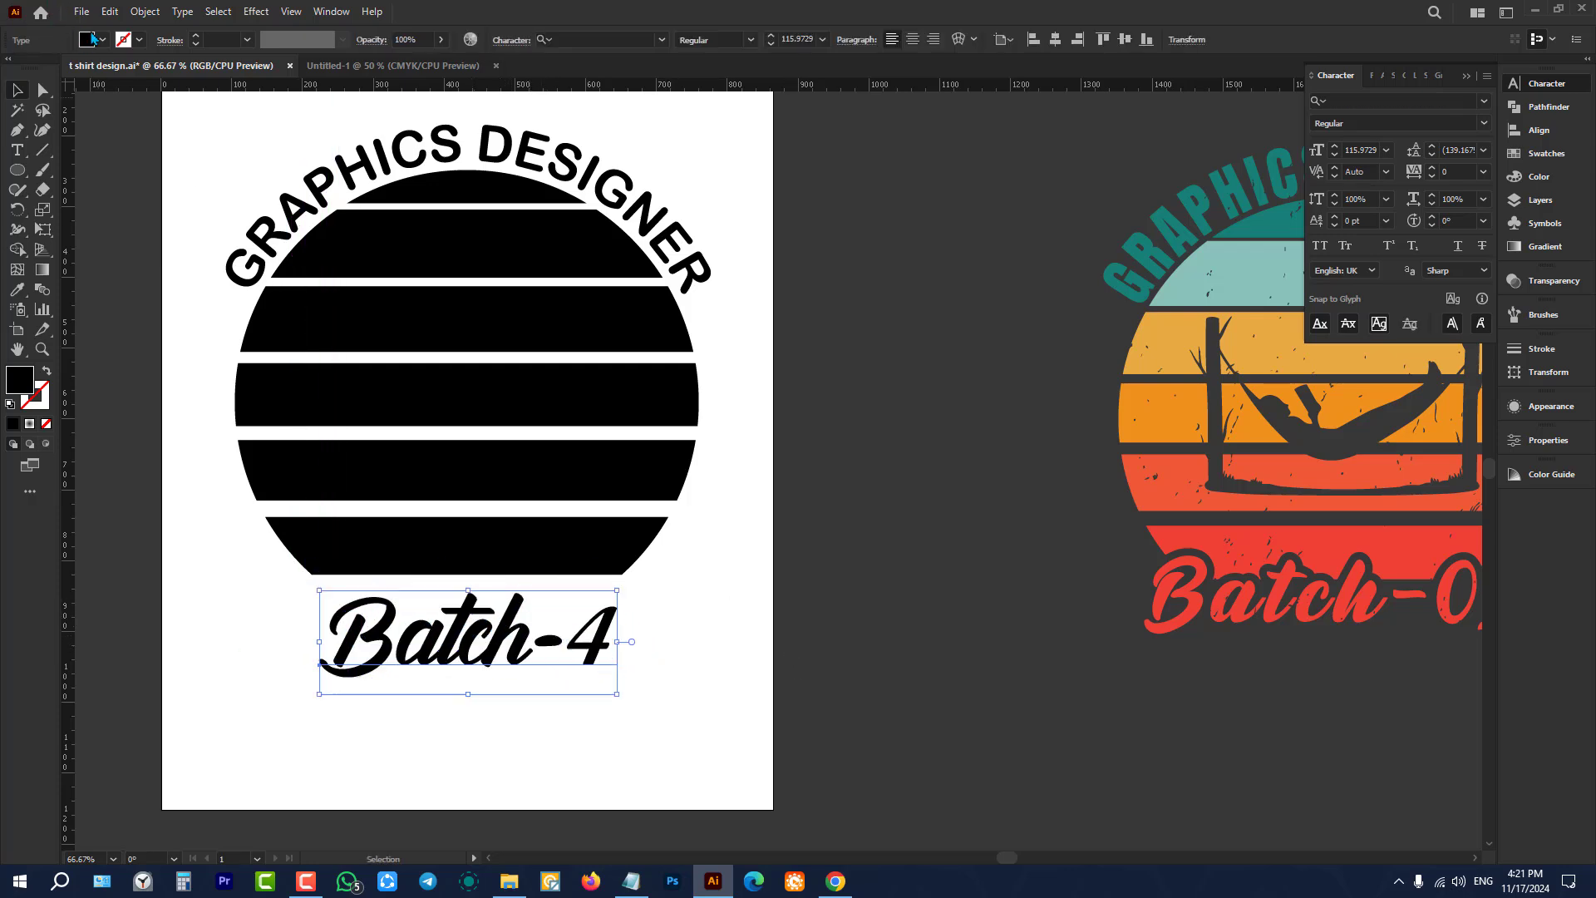
click(93, 38)
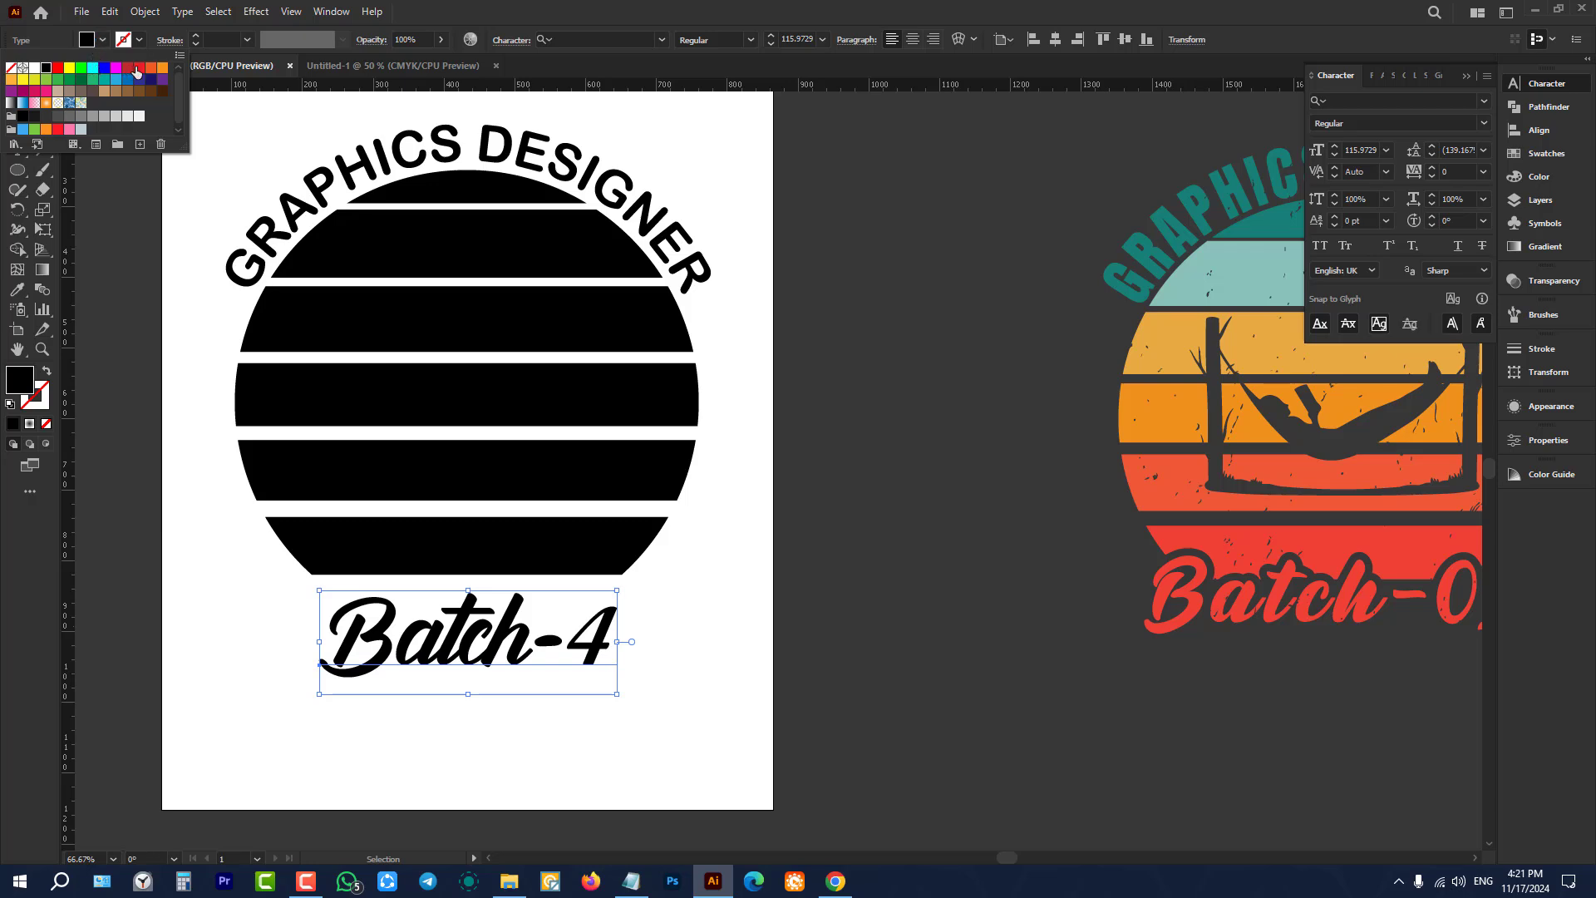
click(138, 71)
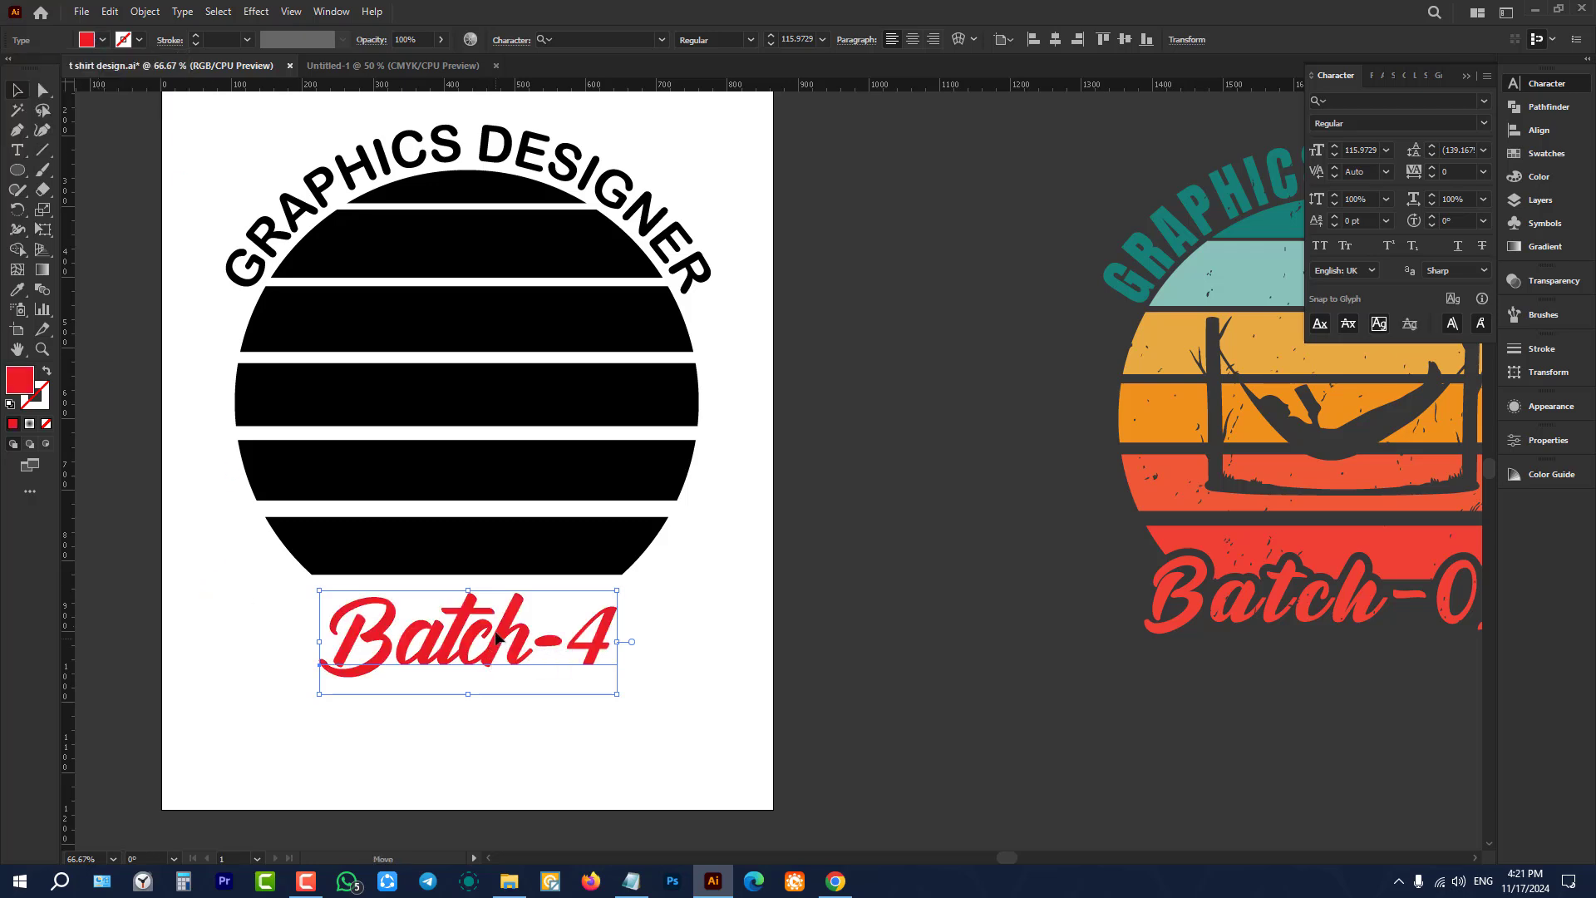
Step: Move the Batch-4 text up over the circle's lowest stripe and enlarge it to a font size of about 167 pt
drag(496, 637, 483, 582)
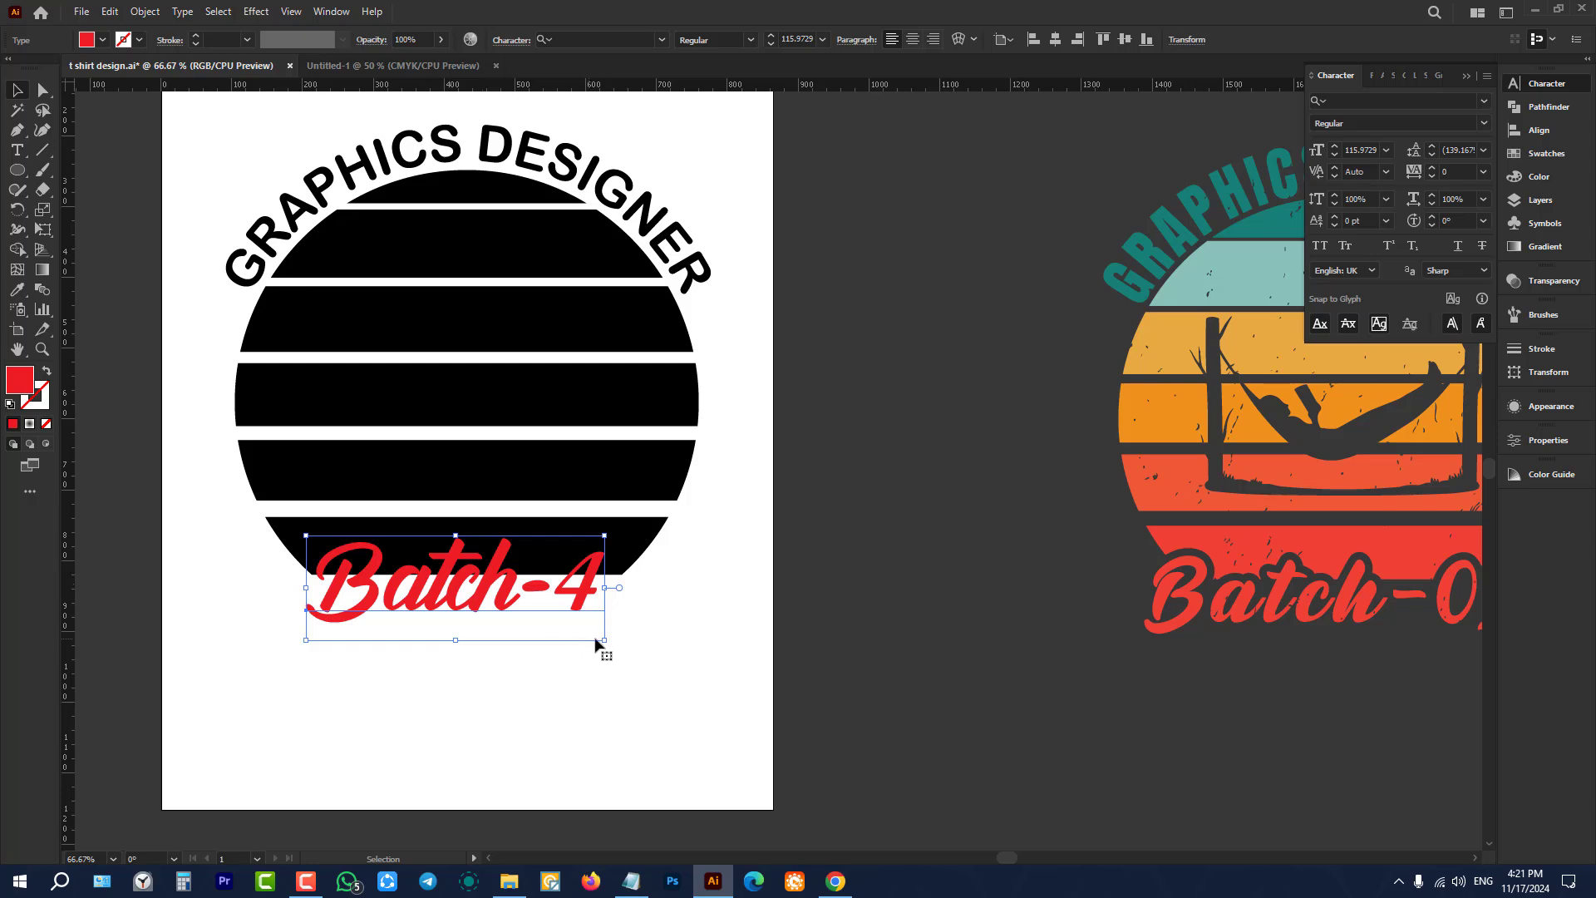
drag(604, 640, 544, 623)
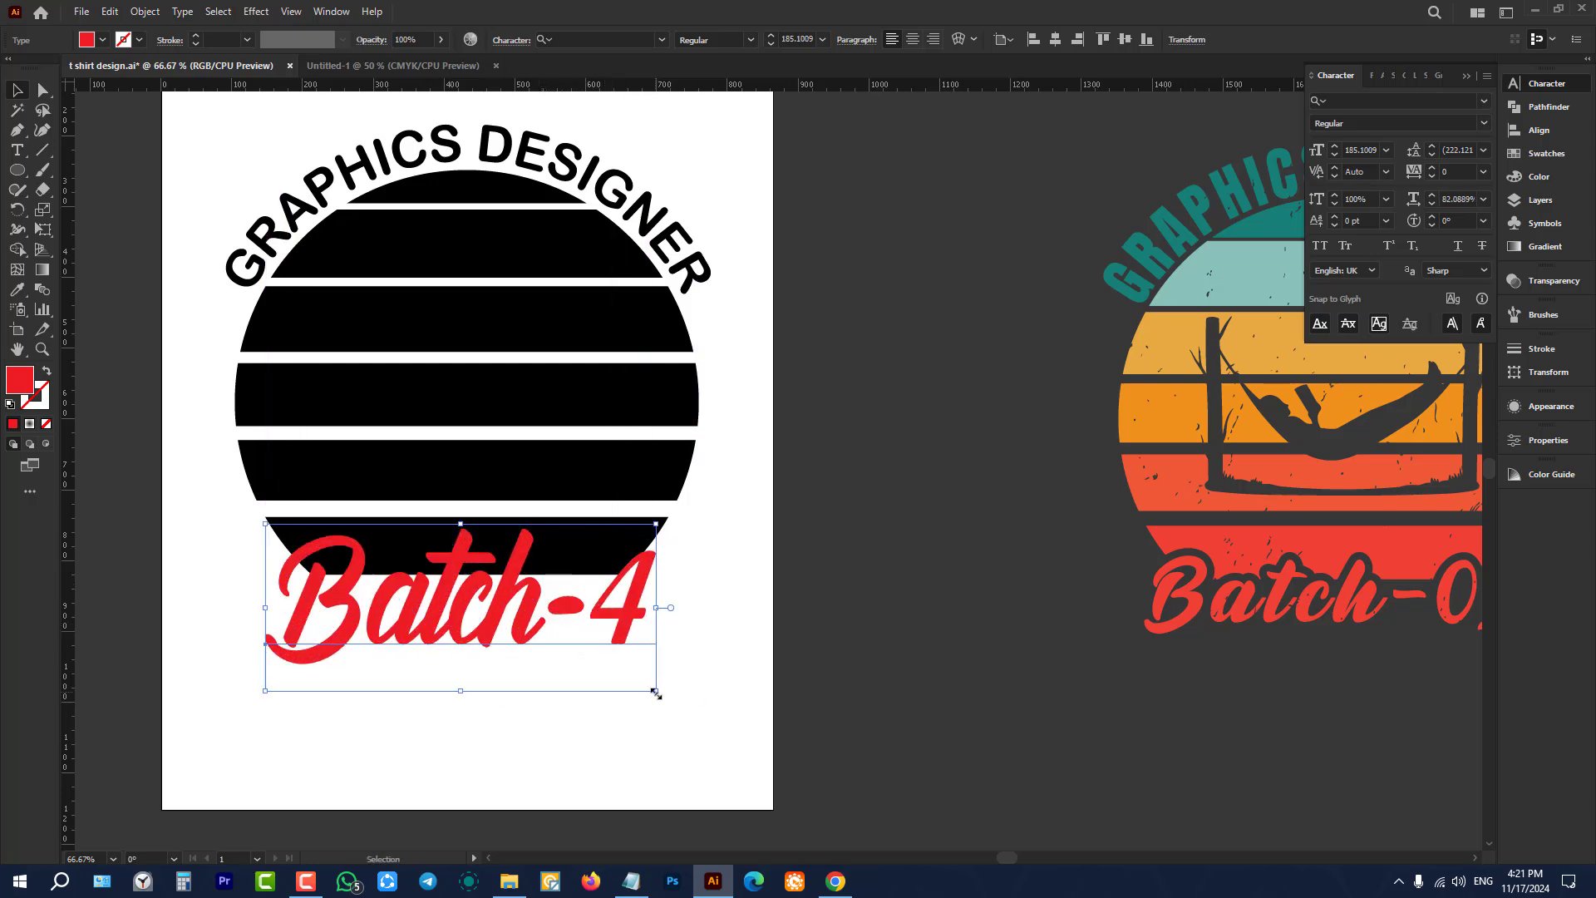
mouse_move(656, 693)
mouse_down()
mouse_move(641, 687)
mouse_move(673, 683)
mouse_up()
drag(570, 645, 570, 637)
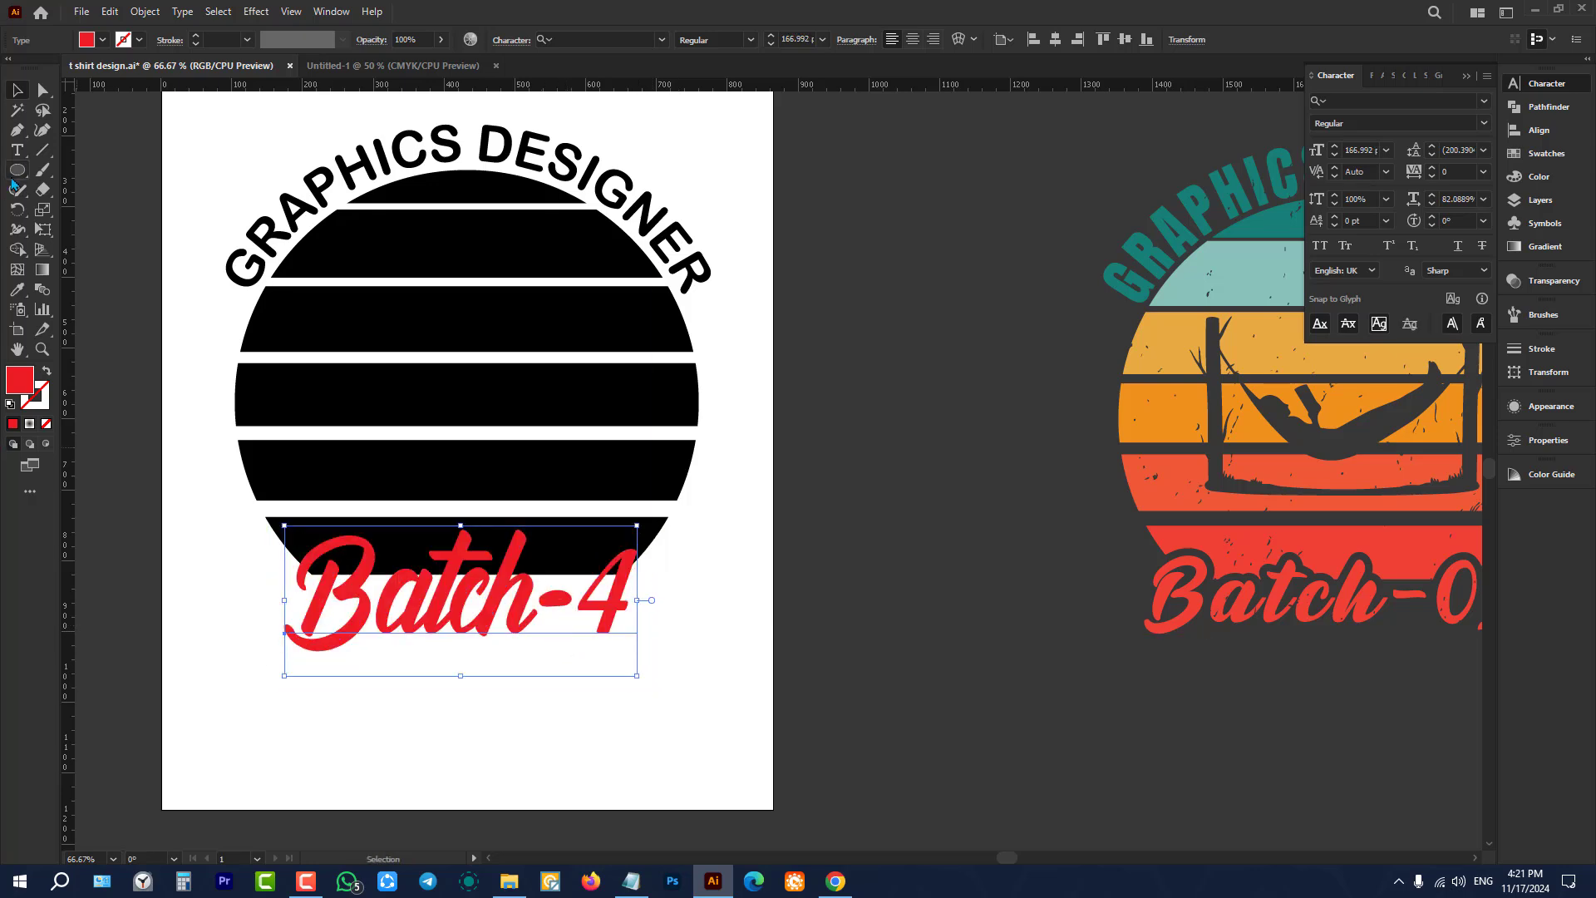
Step: Set the font size of the 4 in the Batch-4 text to 198 pt
click(18, 151)
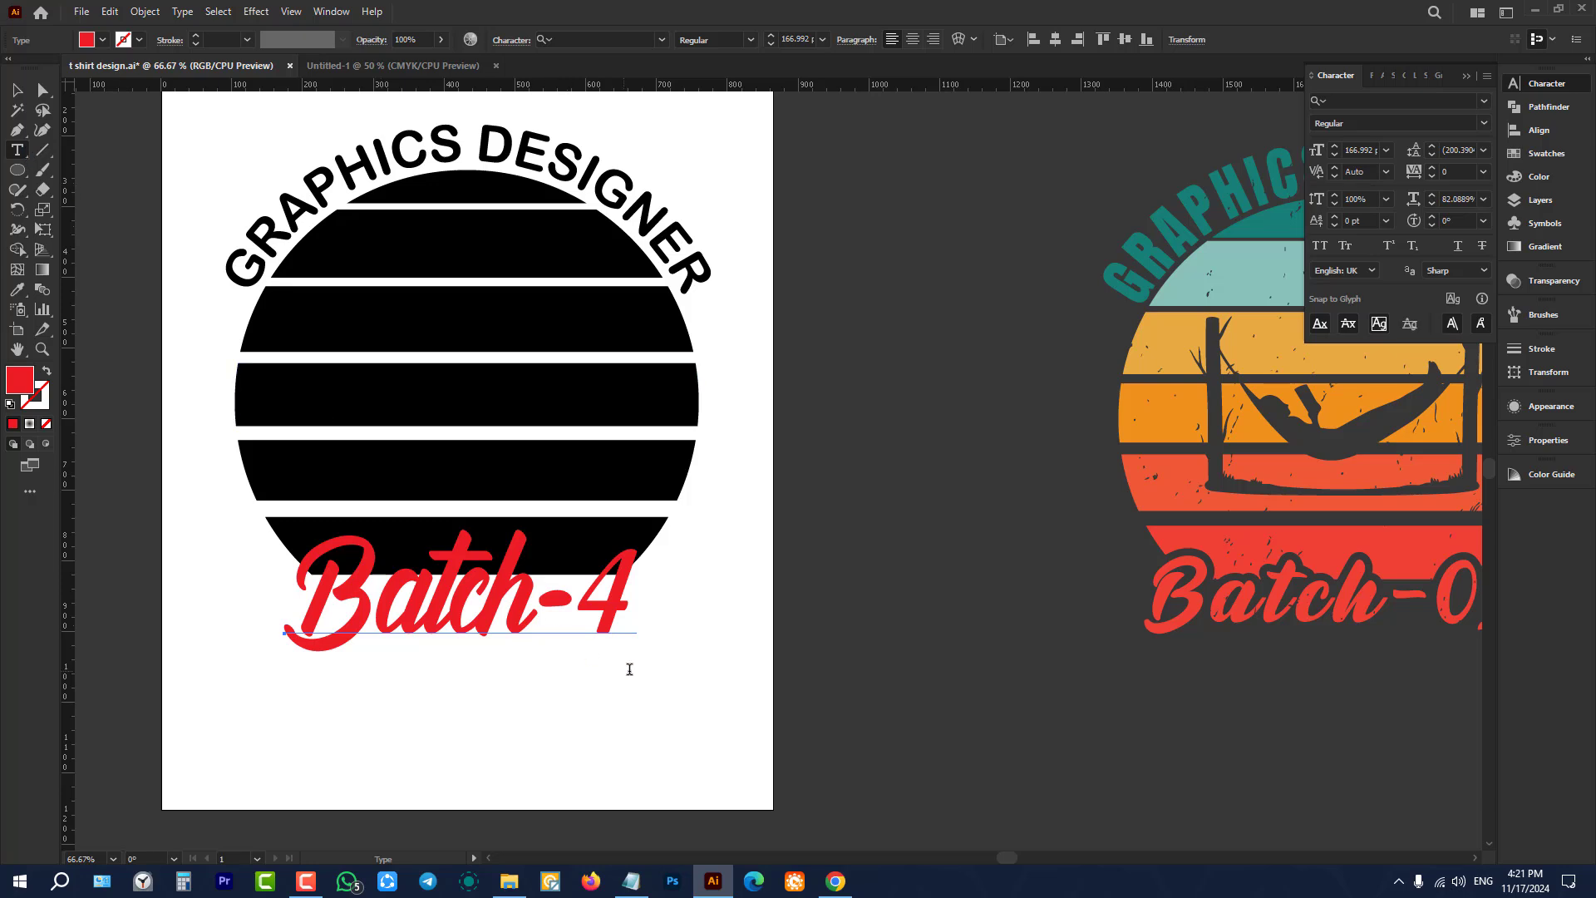
double_click(587, 602)
click(1366, 150)
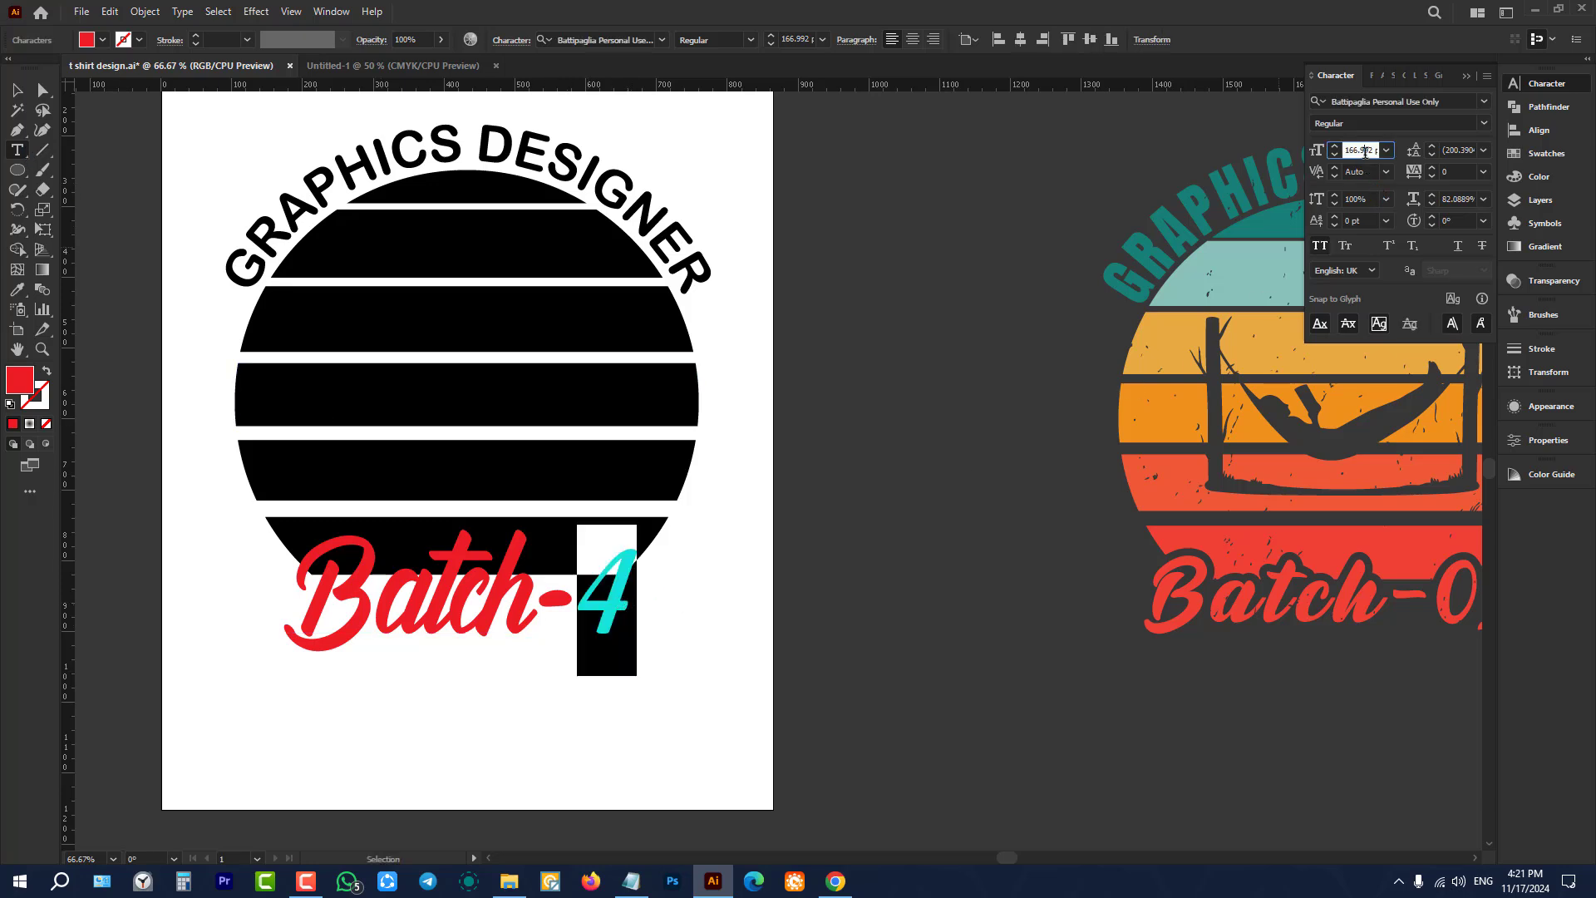
scroll(1367, 151, up, 15)
scroll(1369, 150, up, 17)
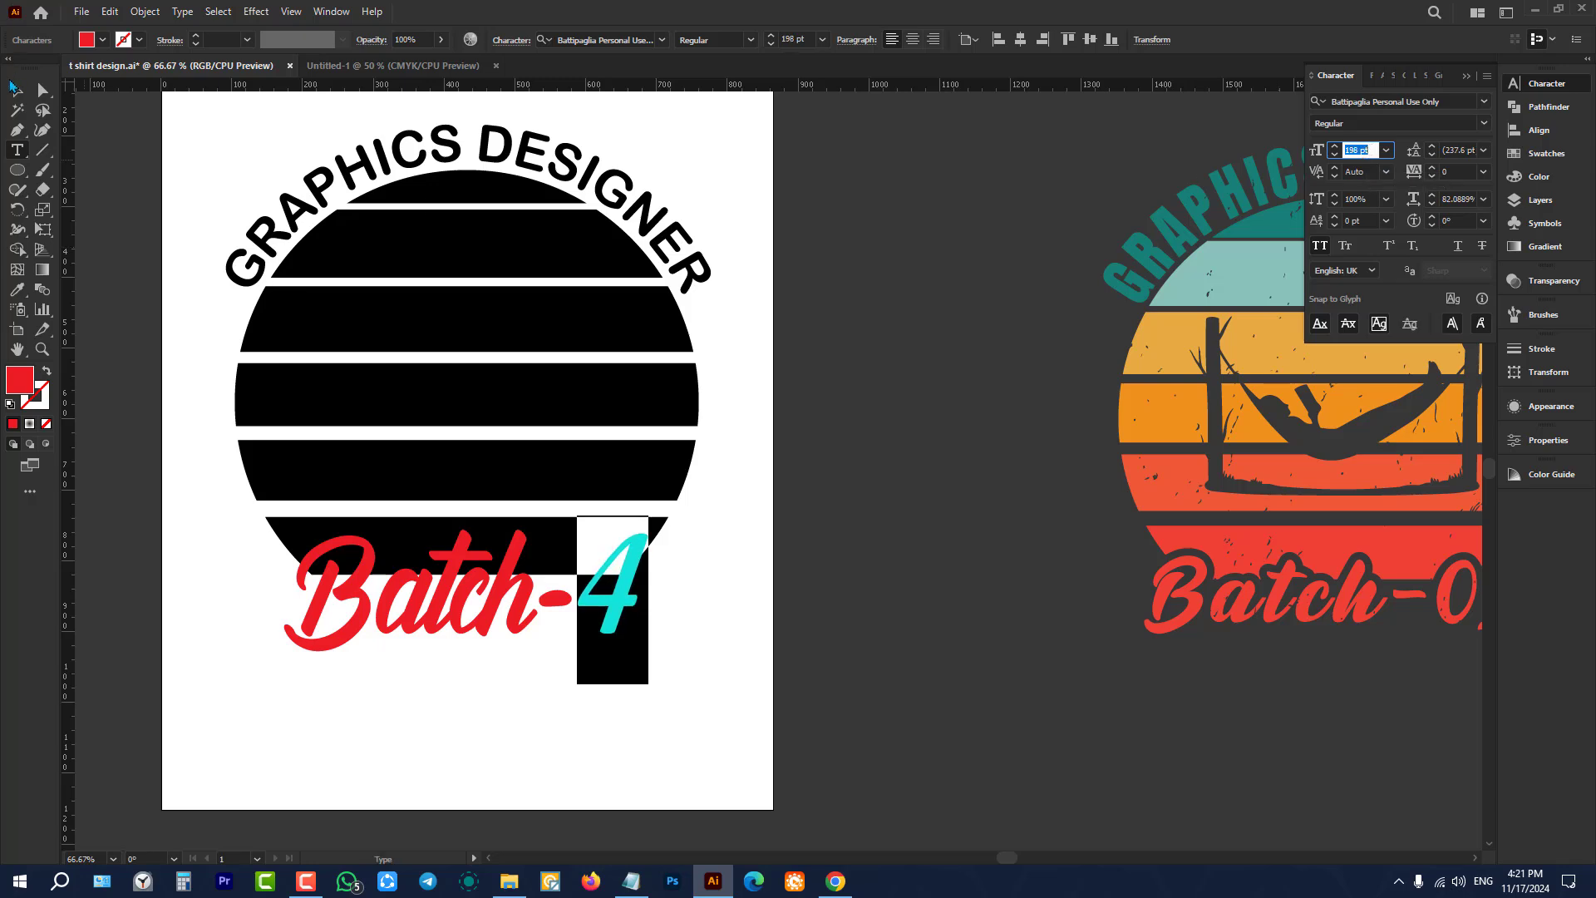
click(13, 86)
click(182, 466)
Step: Set the baseline shift of the hyphen in the Batch-4 text to 9 pt
scroll(472, 574, down, 2)
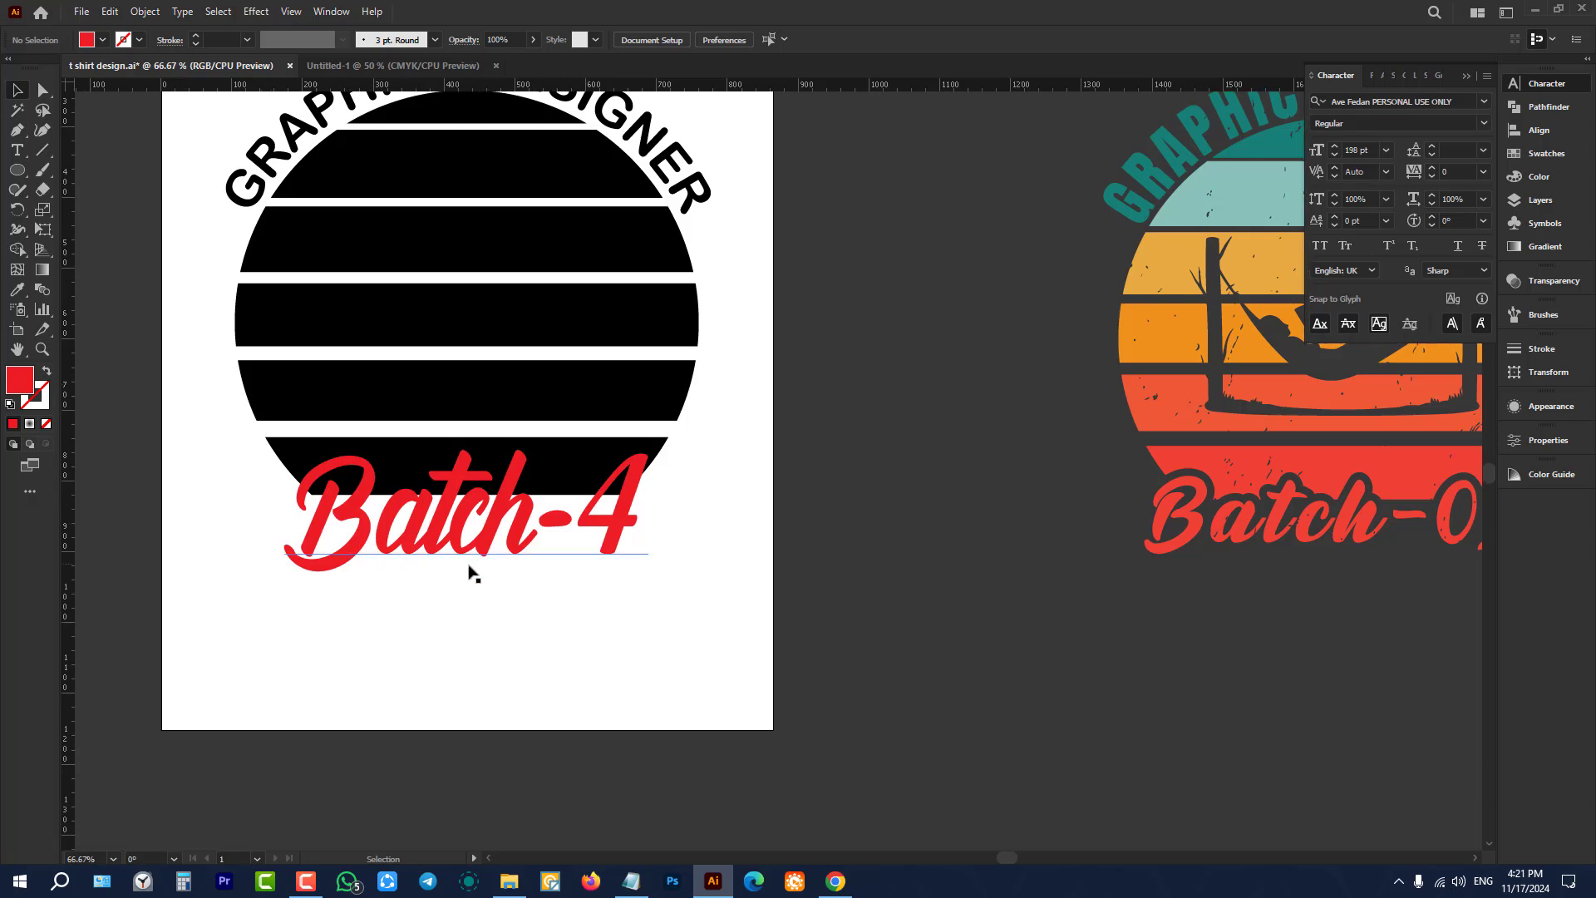
scroll(472, 574, up, 1)
click(17, 151)
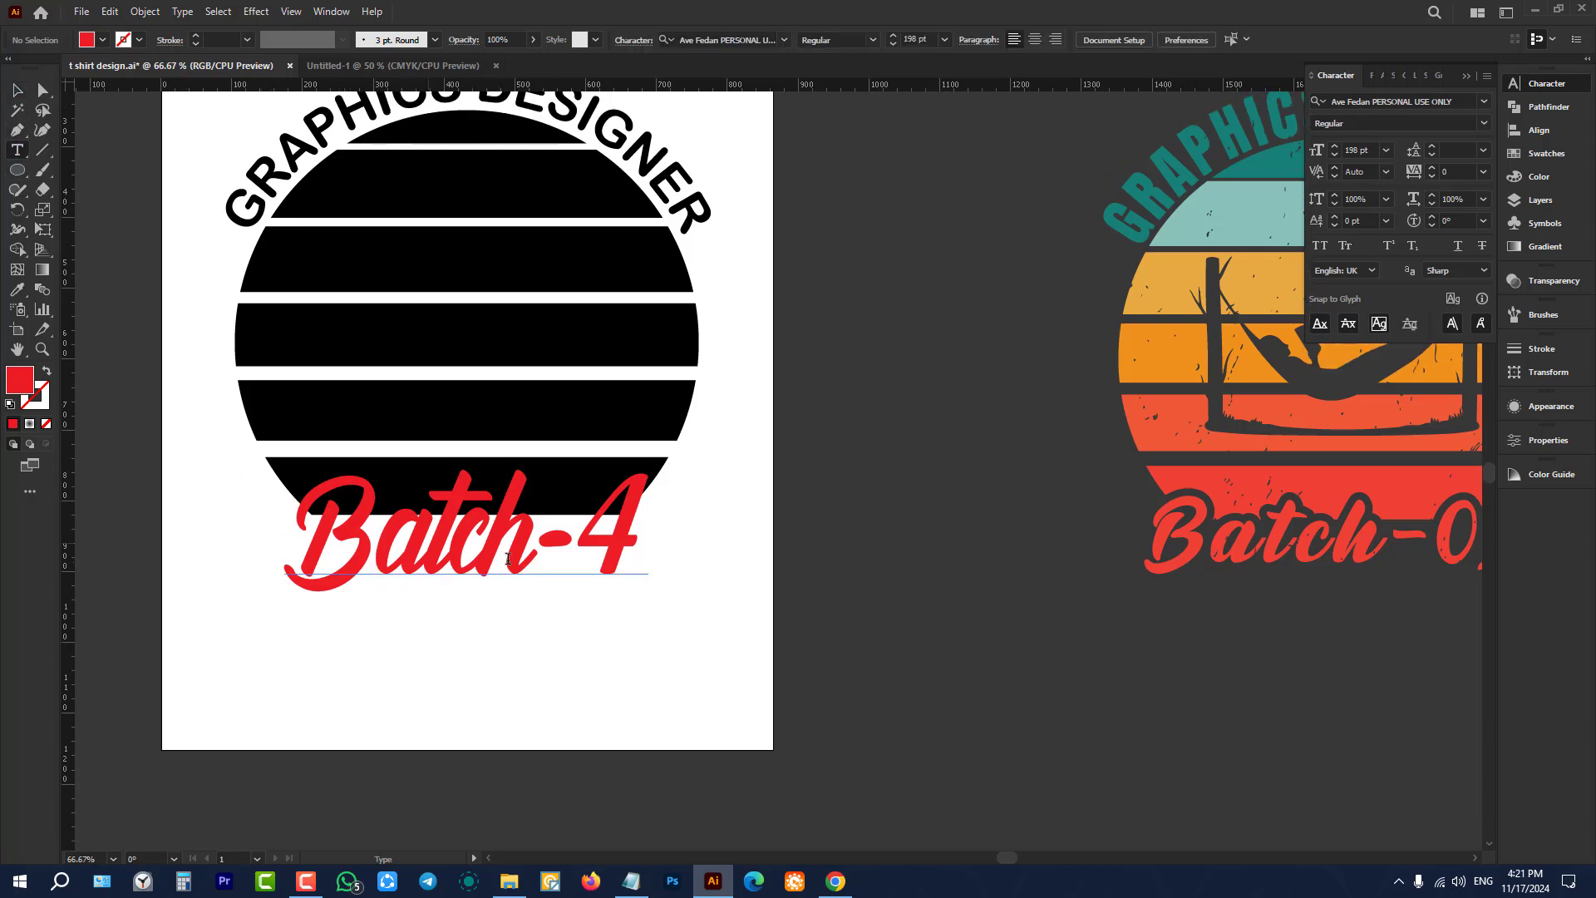
scroll(546, 521, up, 3)
double_click(515, 478)
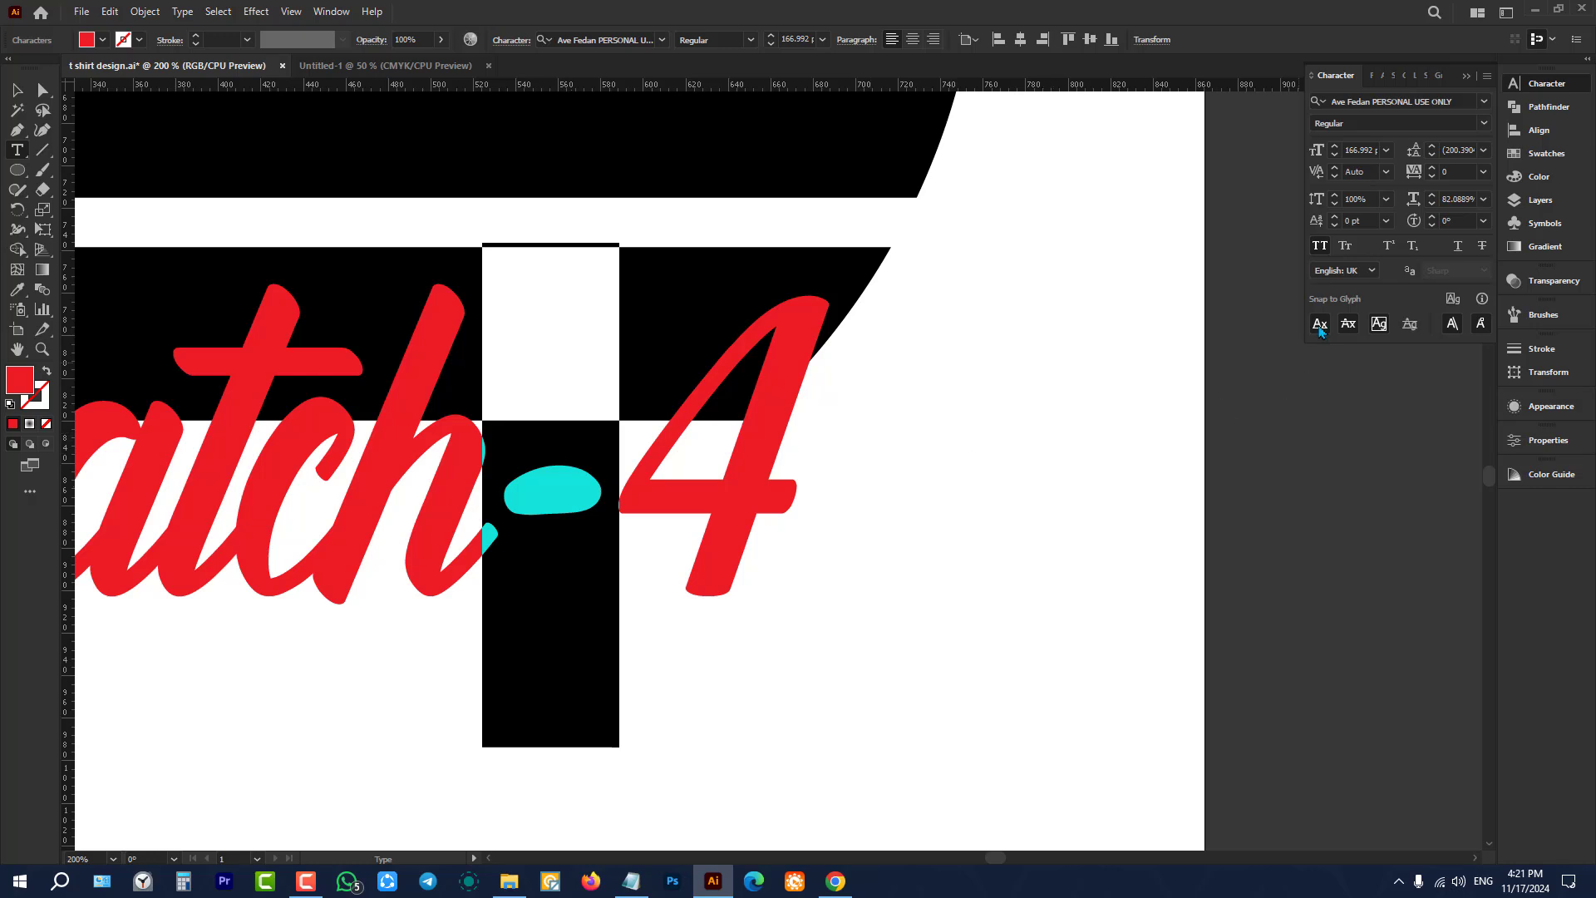
drag(537, 496, 594, 489)
click(1365, 220)
scroll(1366, 220, up, 6)
scroll(1365, 220, up, 3)
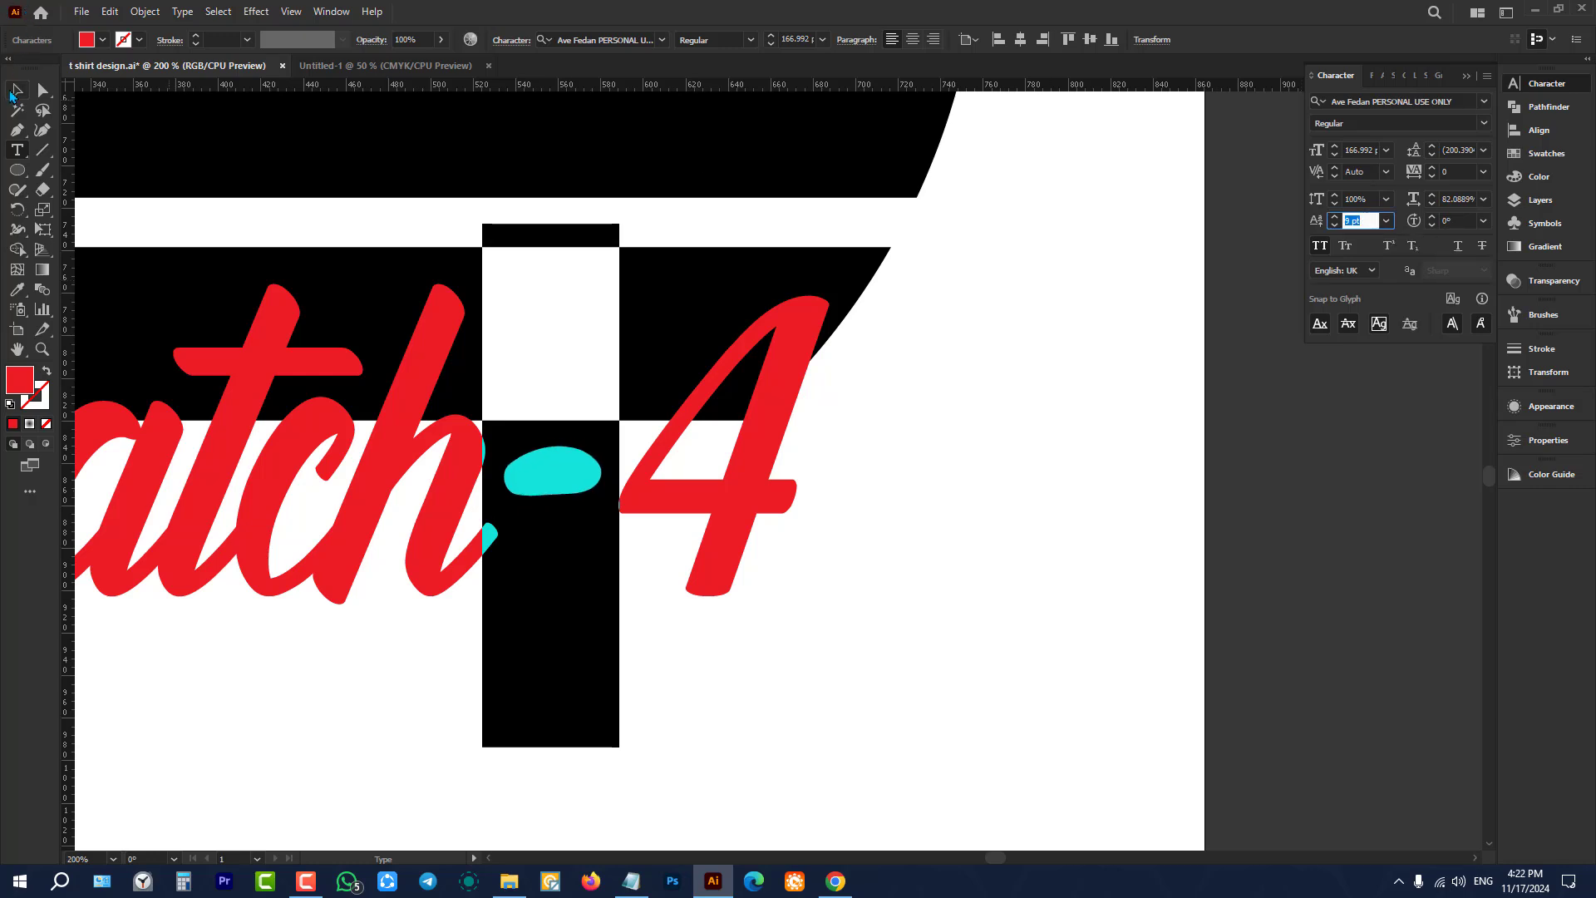
click(12, 94)
click(862, 532)
scroll(862, 533, down, 3)
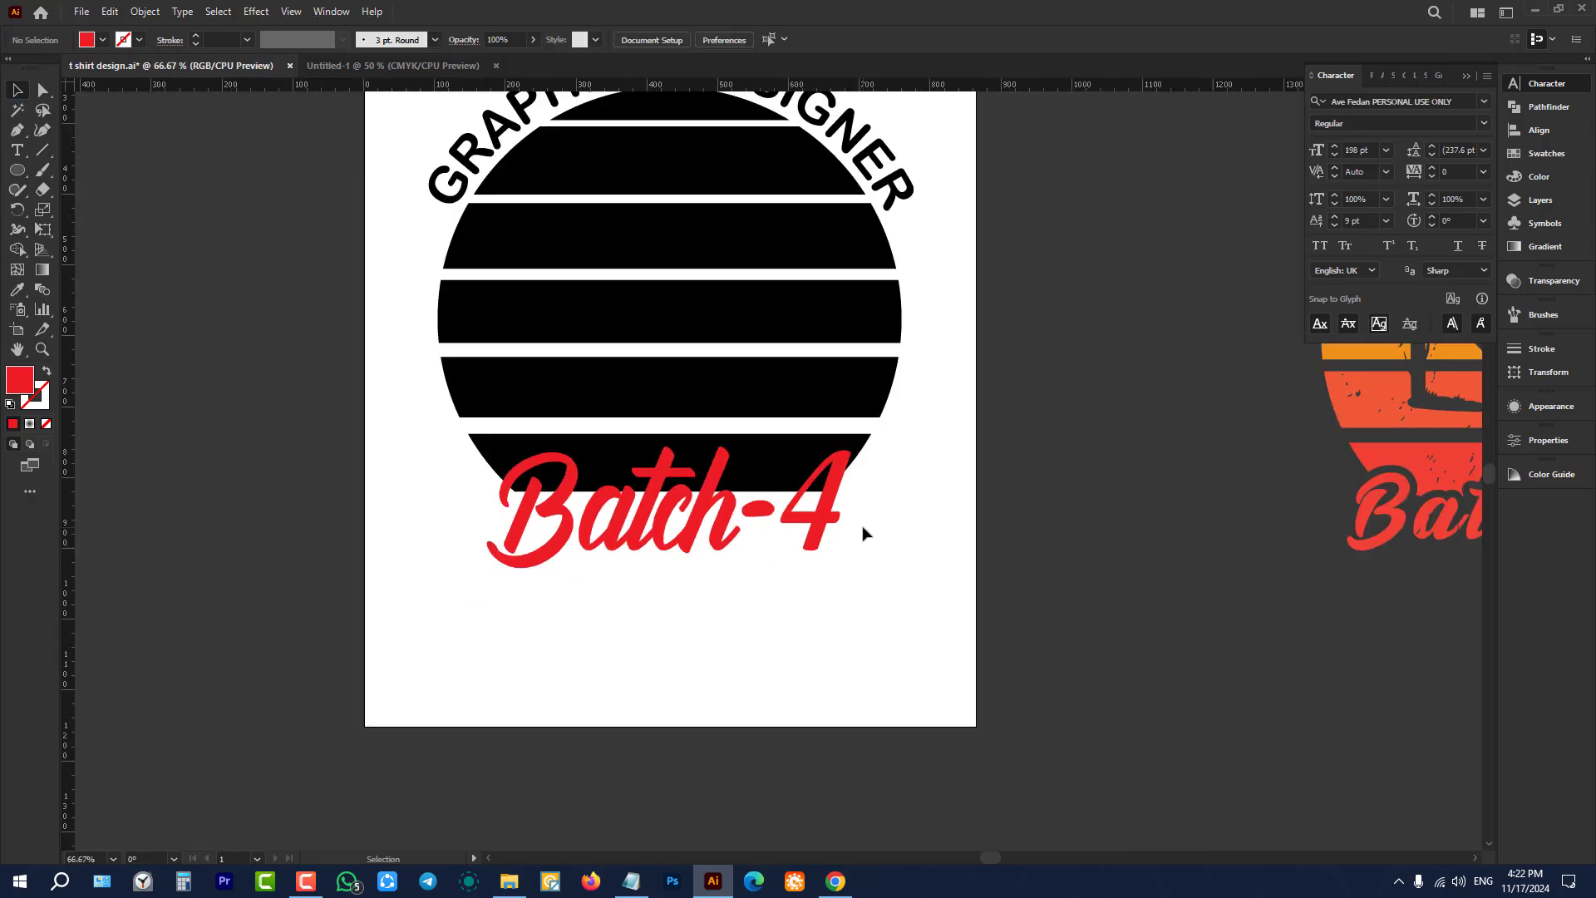
Step: Move the Batch-4 text slightly down over the circle's lowest stripe
scroll(864, 507, up, 1)
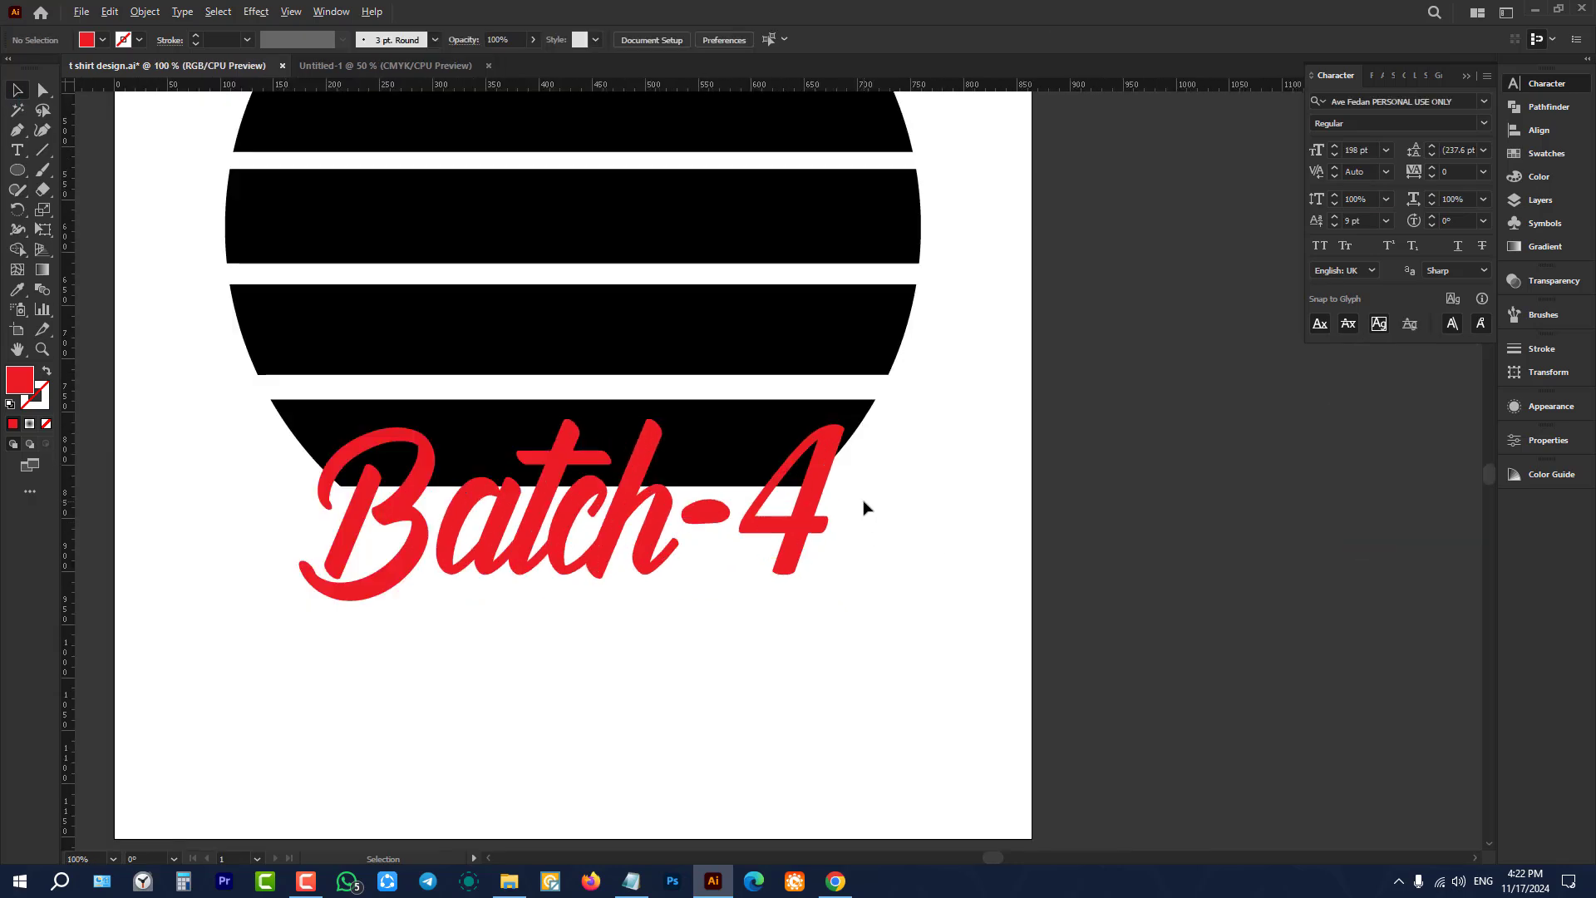
click(585, 498)
drag(601, 525, 600, 541)
click(930, 559)
scroll(834, 608, down, 4)
scroll(837, 612, up, 3)
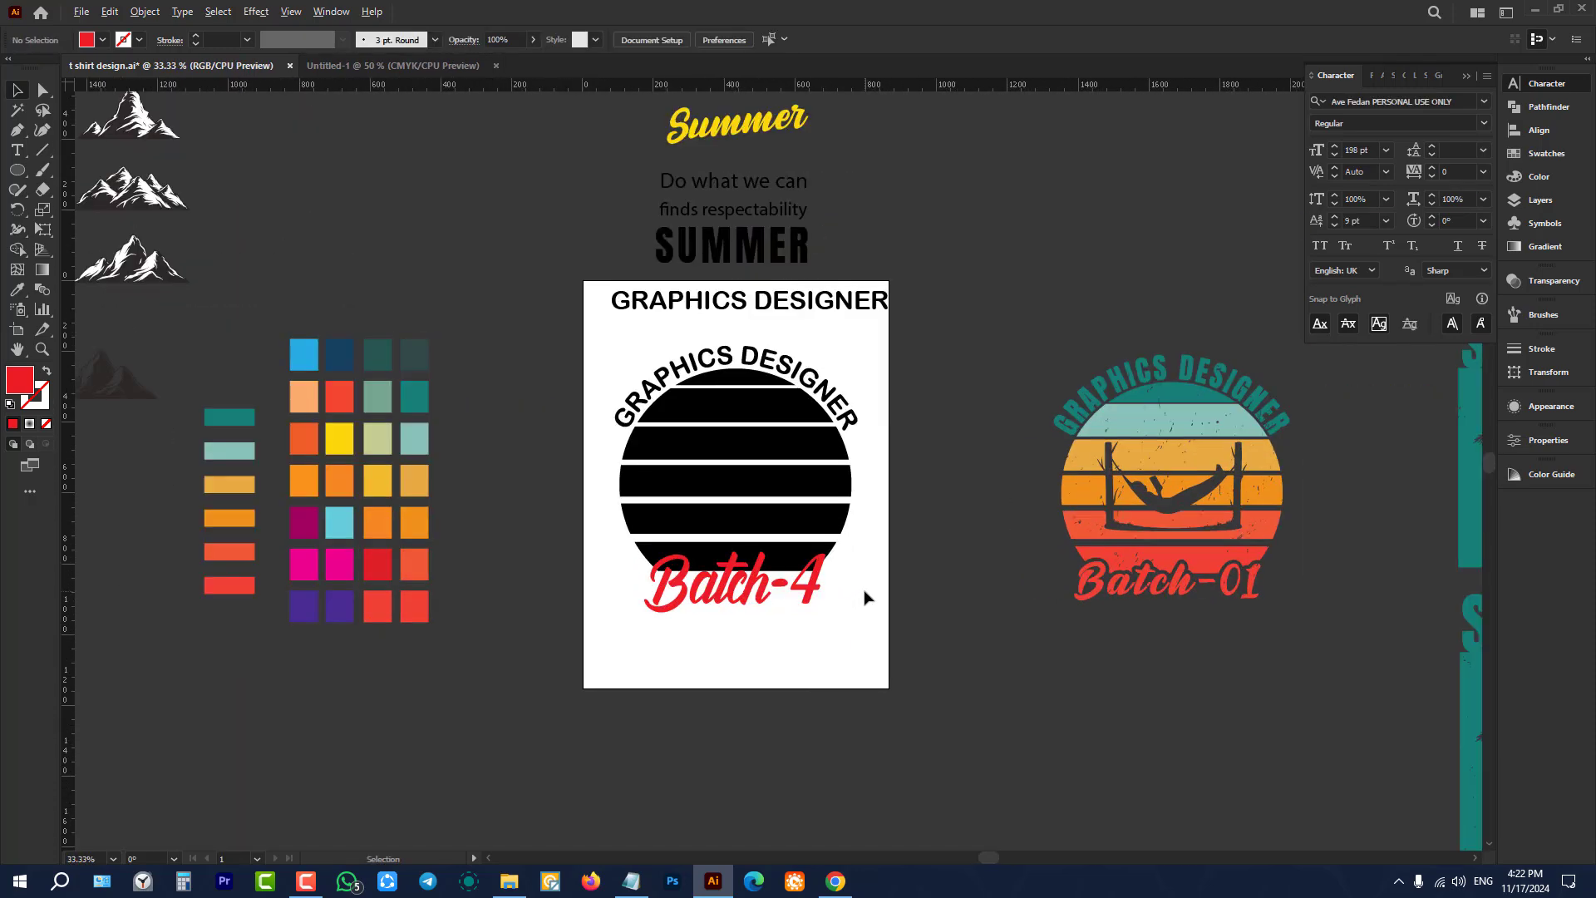
Step: Convert the red Batch-4 text to outlines
click(670, 606)
scroll(675, 598, up, 1)
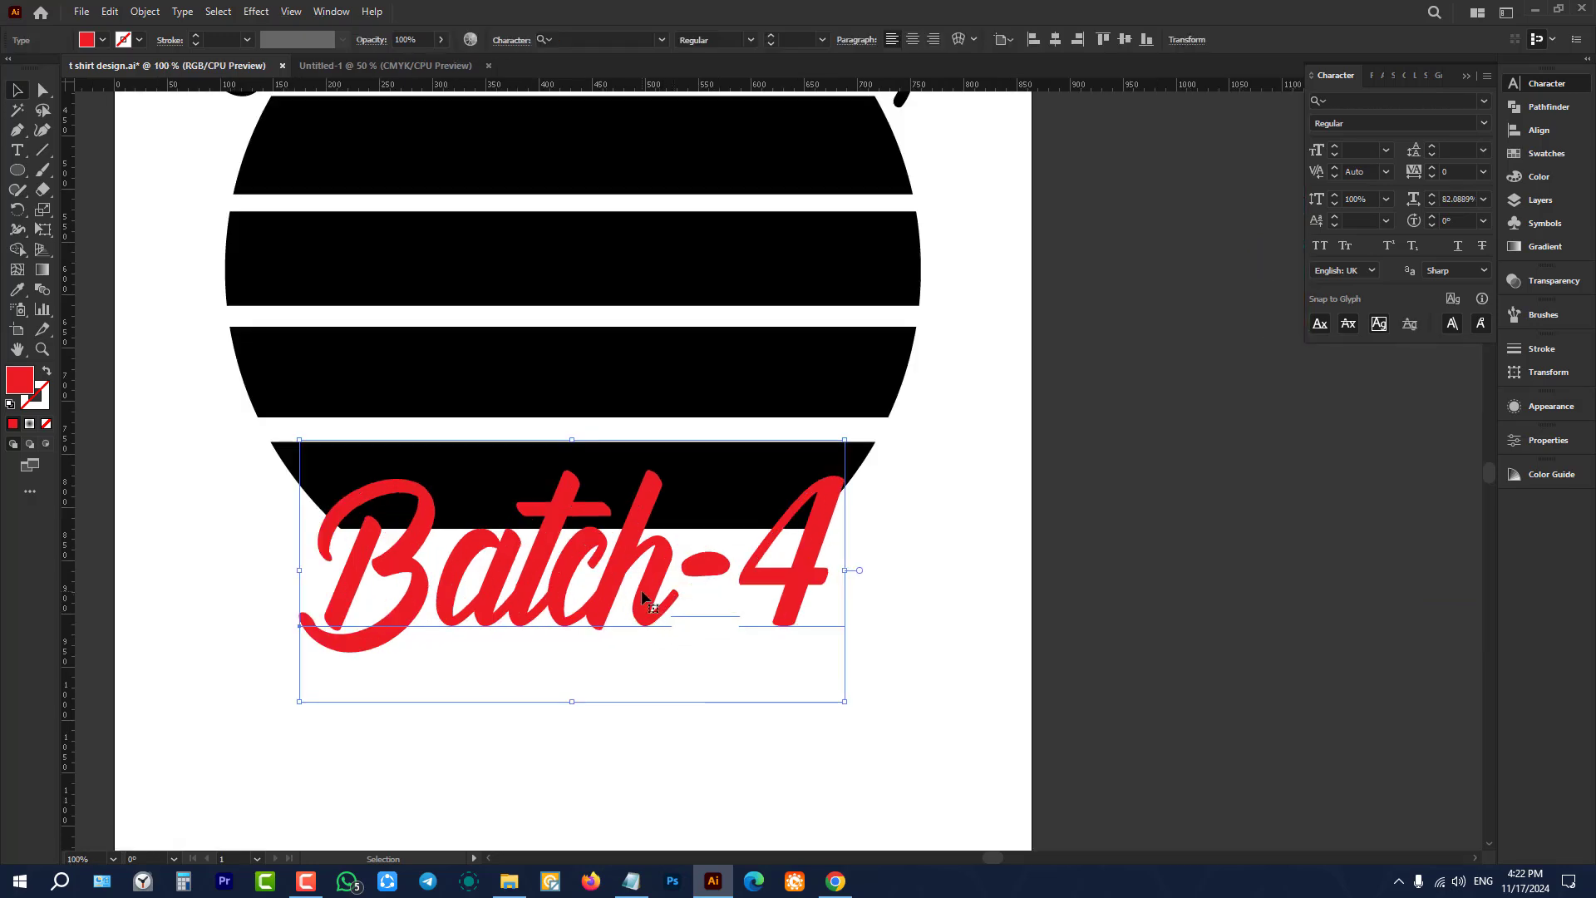
right_click(642, 595)
click(742, 362)
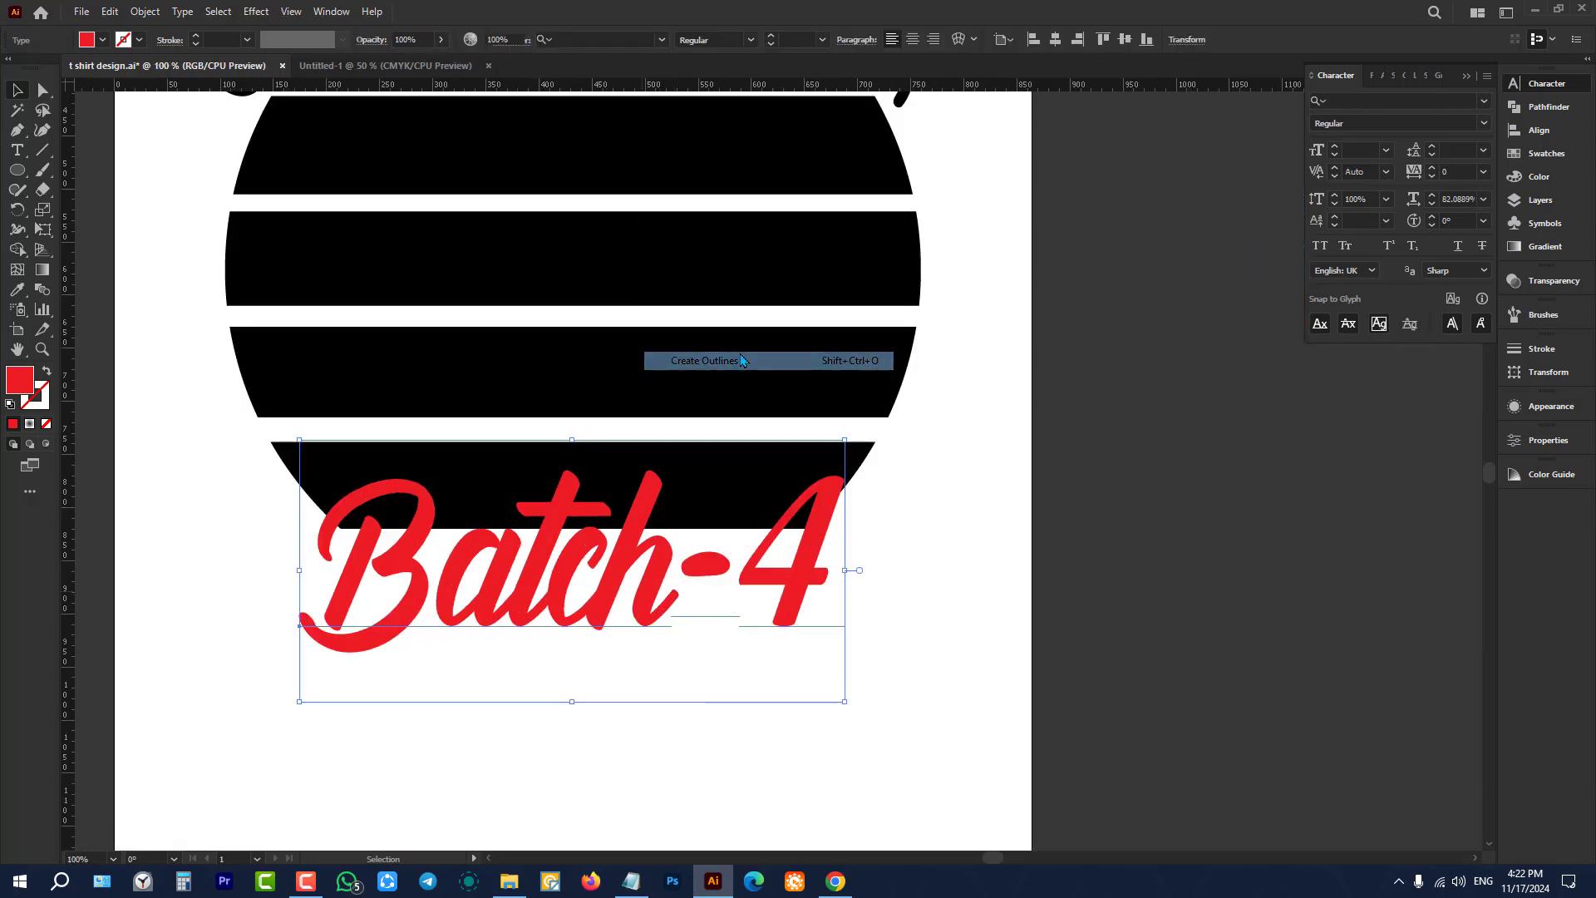
click(953, 532)
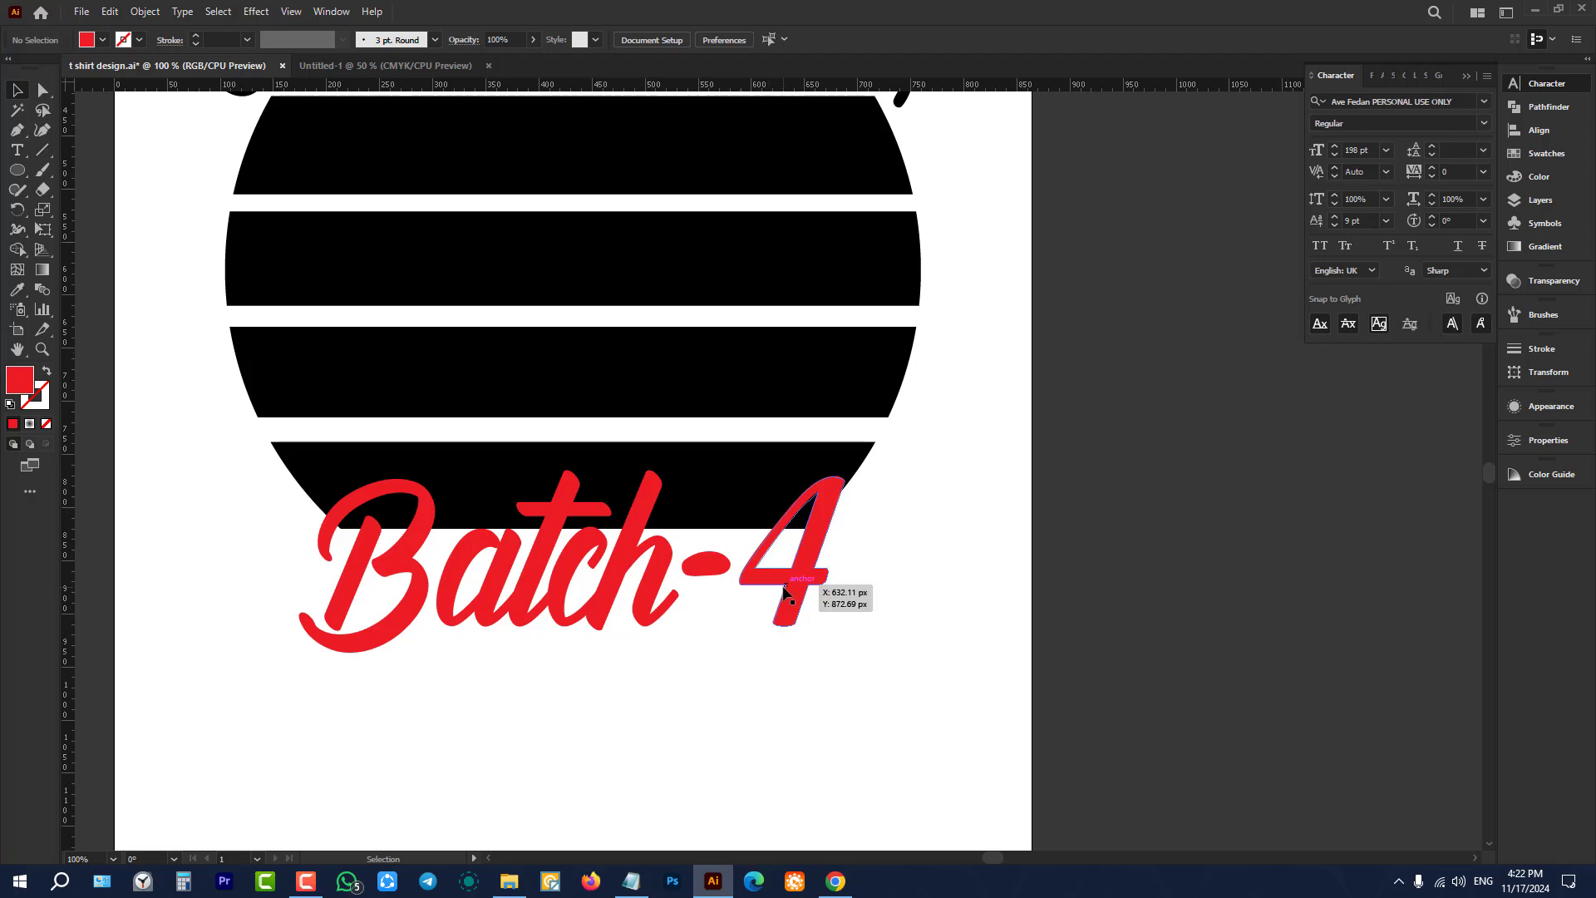
Step: Try placing a copy of the outlined Batch-4 group below the original, and undo the copy
click(777, 597)
click(150, 12)
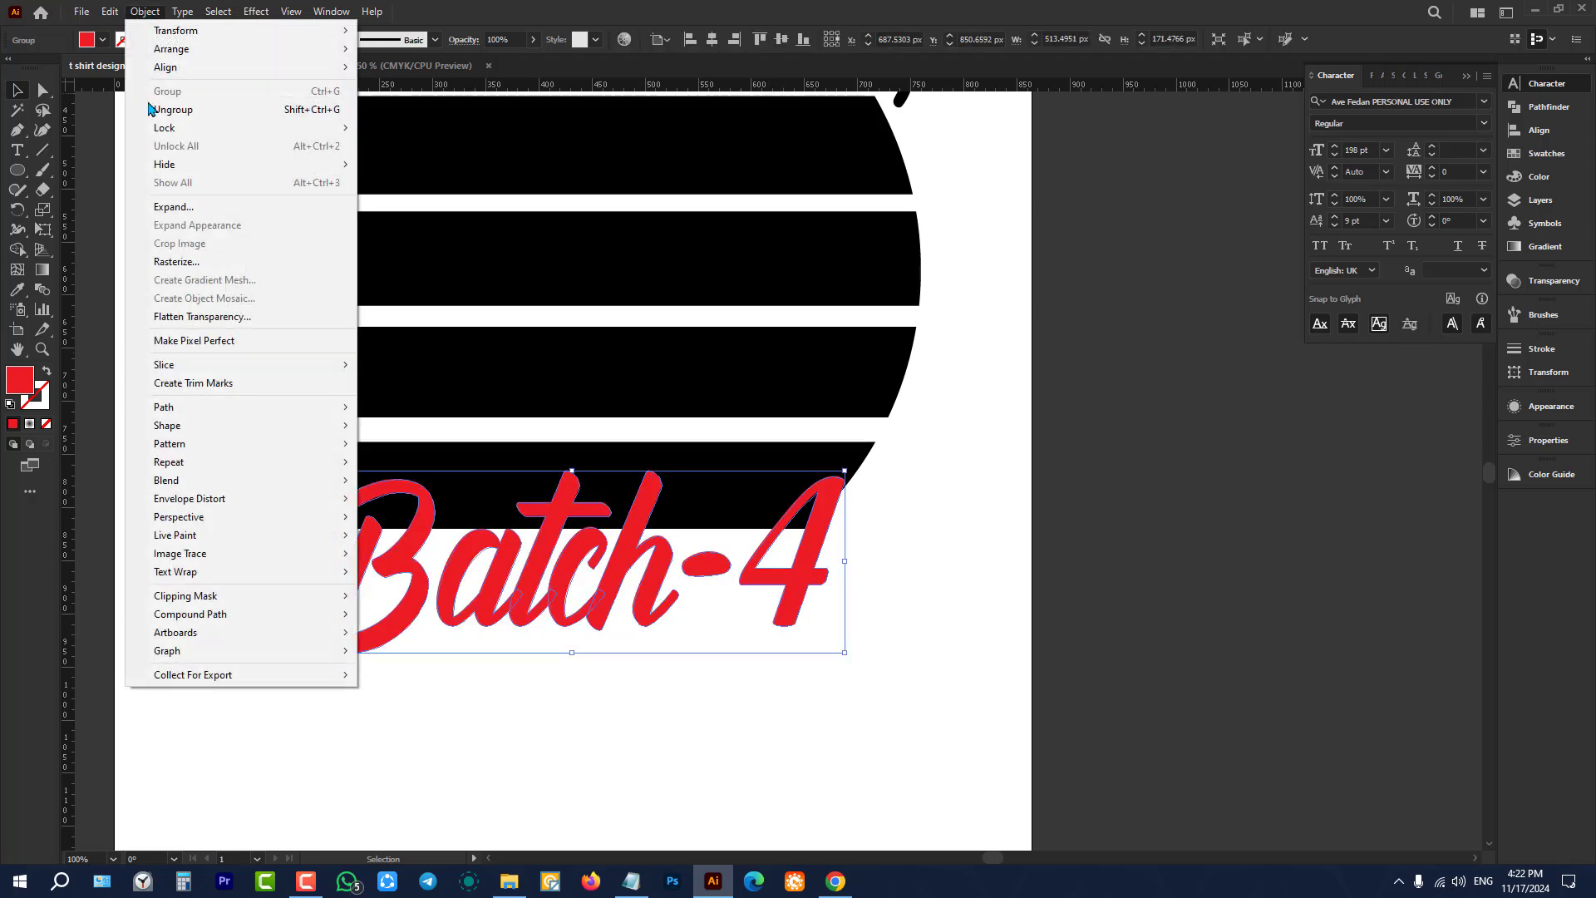
click(1093, 717)
click(817, 587)
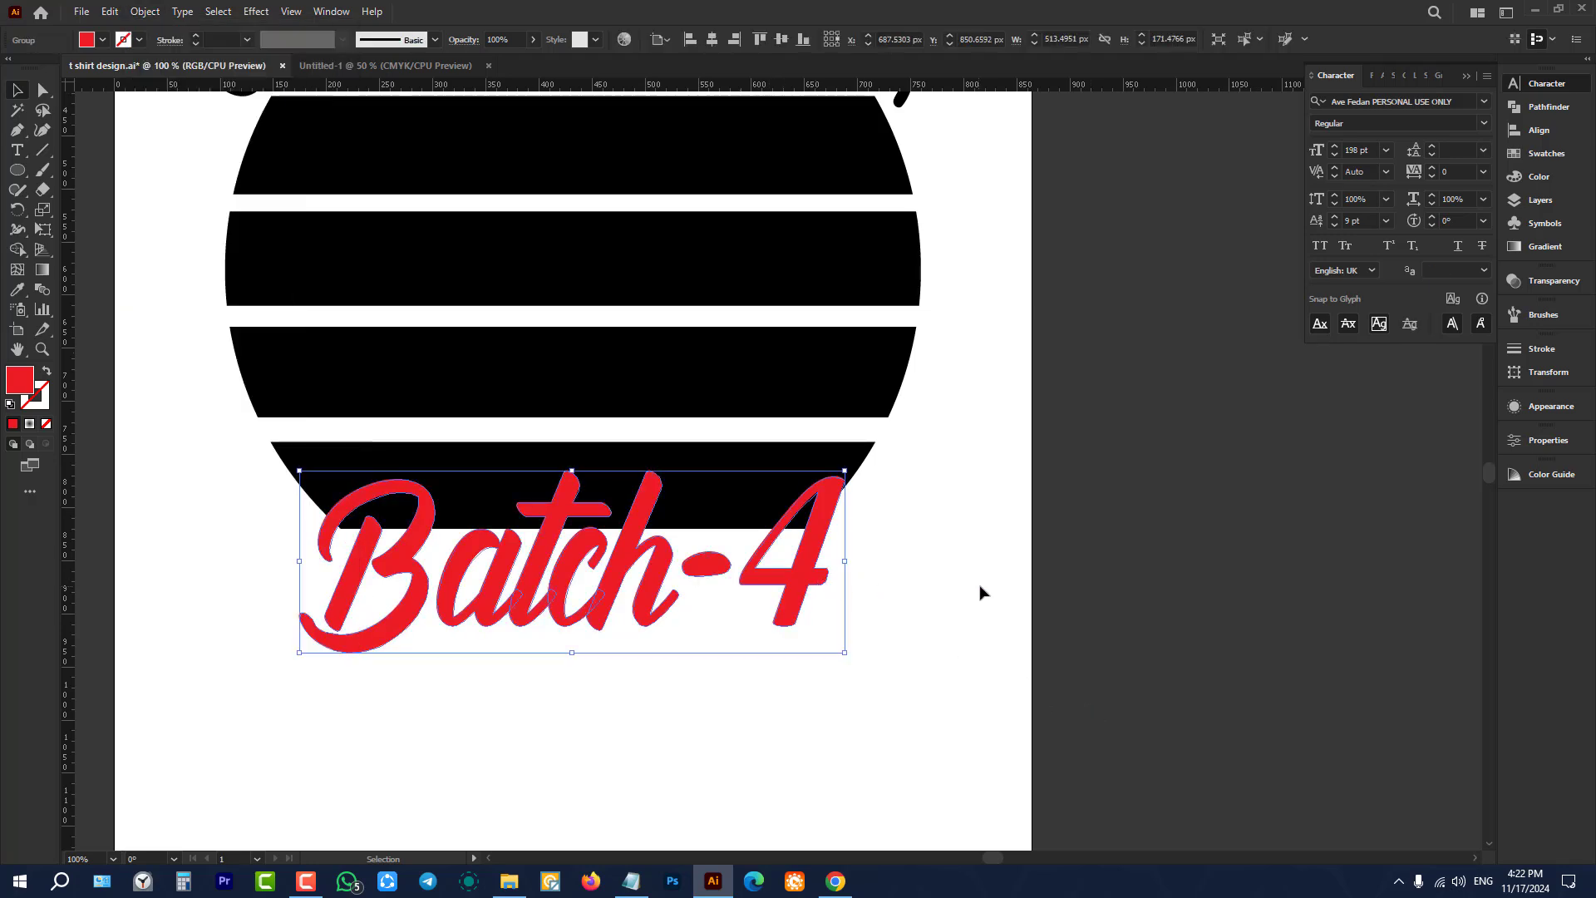
key(a)
key(v)
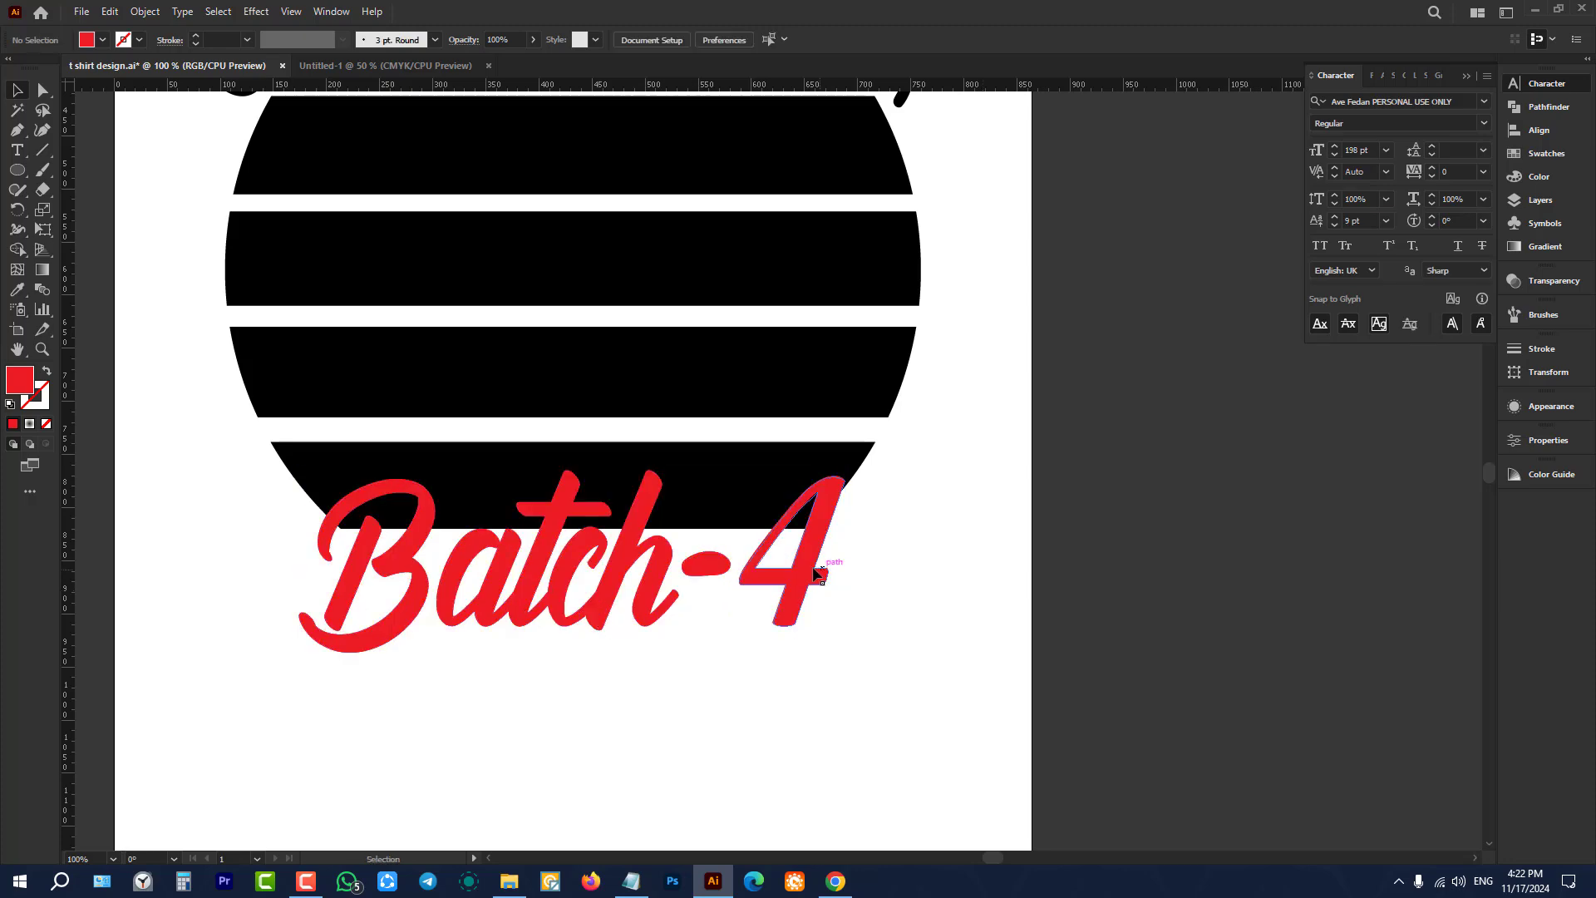
alt+drag(818, 573, 800, 679)
key(ctrl+z)
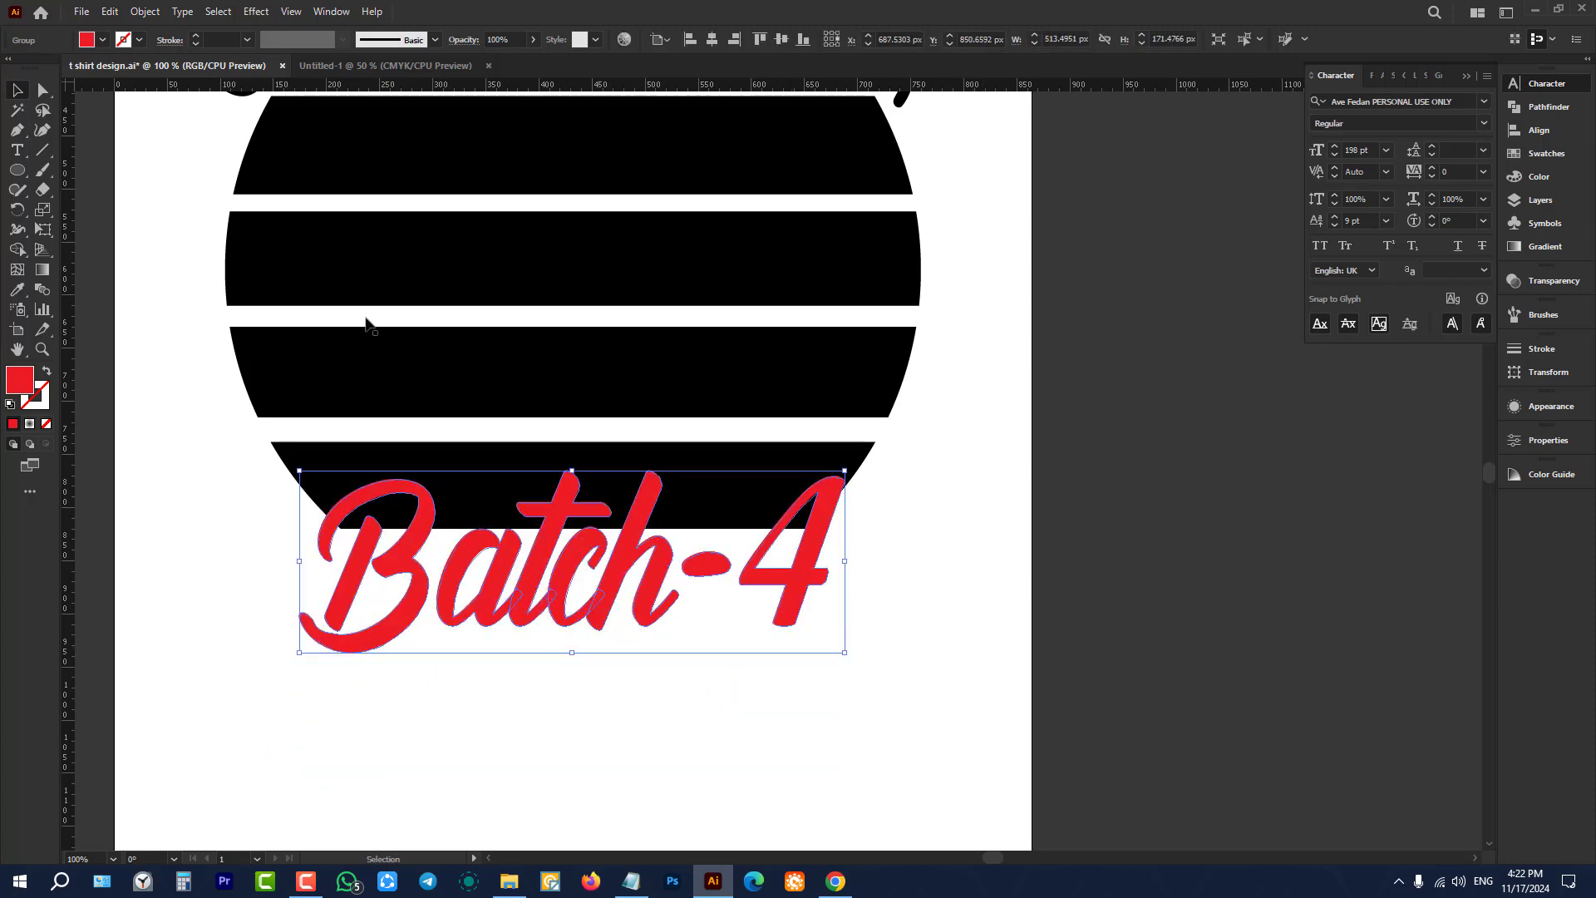
Step: Offset the outlined Batch-4 paths outward by 14 px with miter joins
click(155, 11)
mouse_move(185, 408)
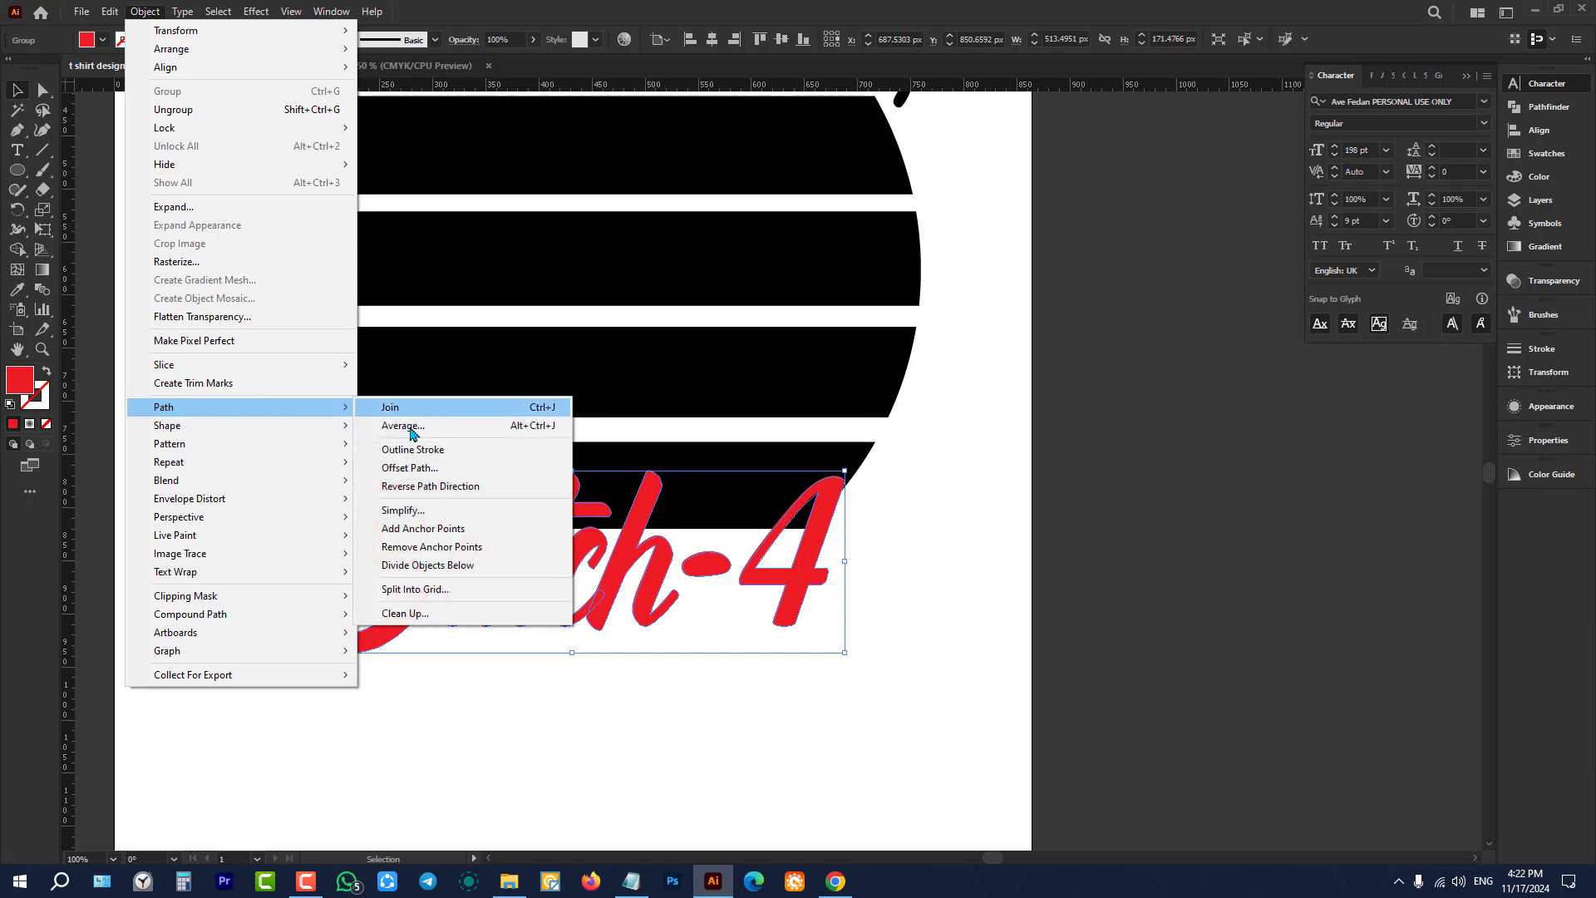
click(428, 465)
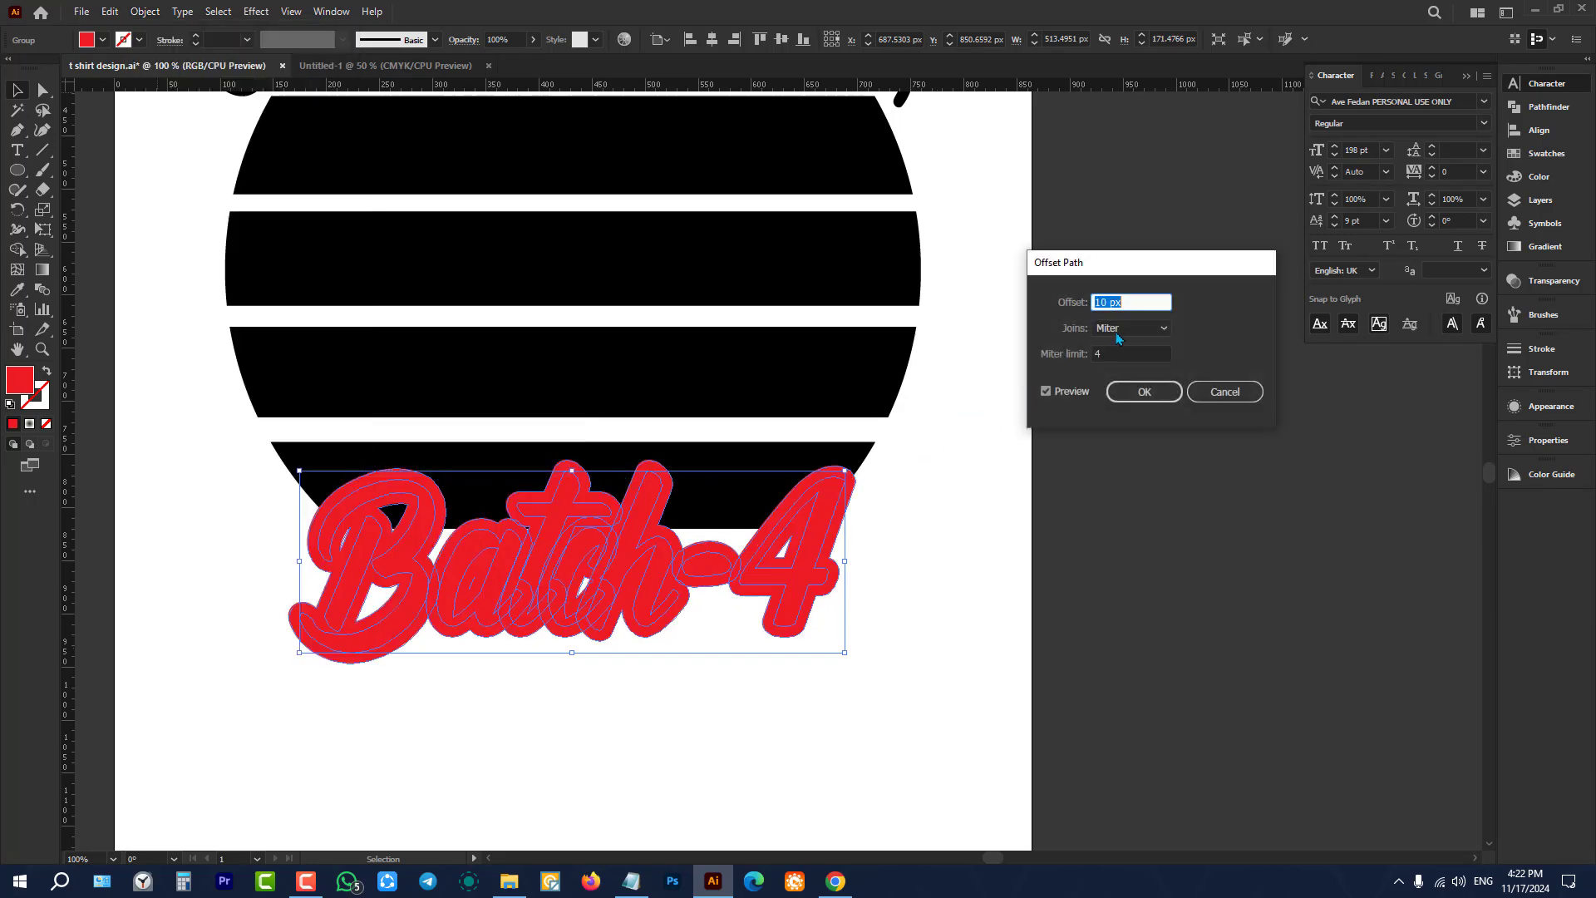
key(Up)
key(Up)
key(Up)
key(Up)
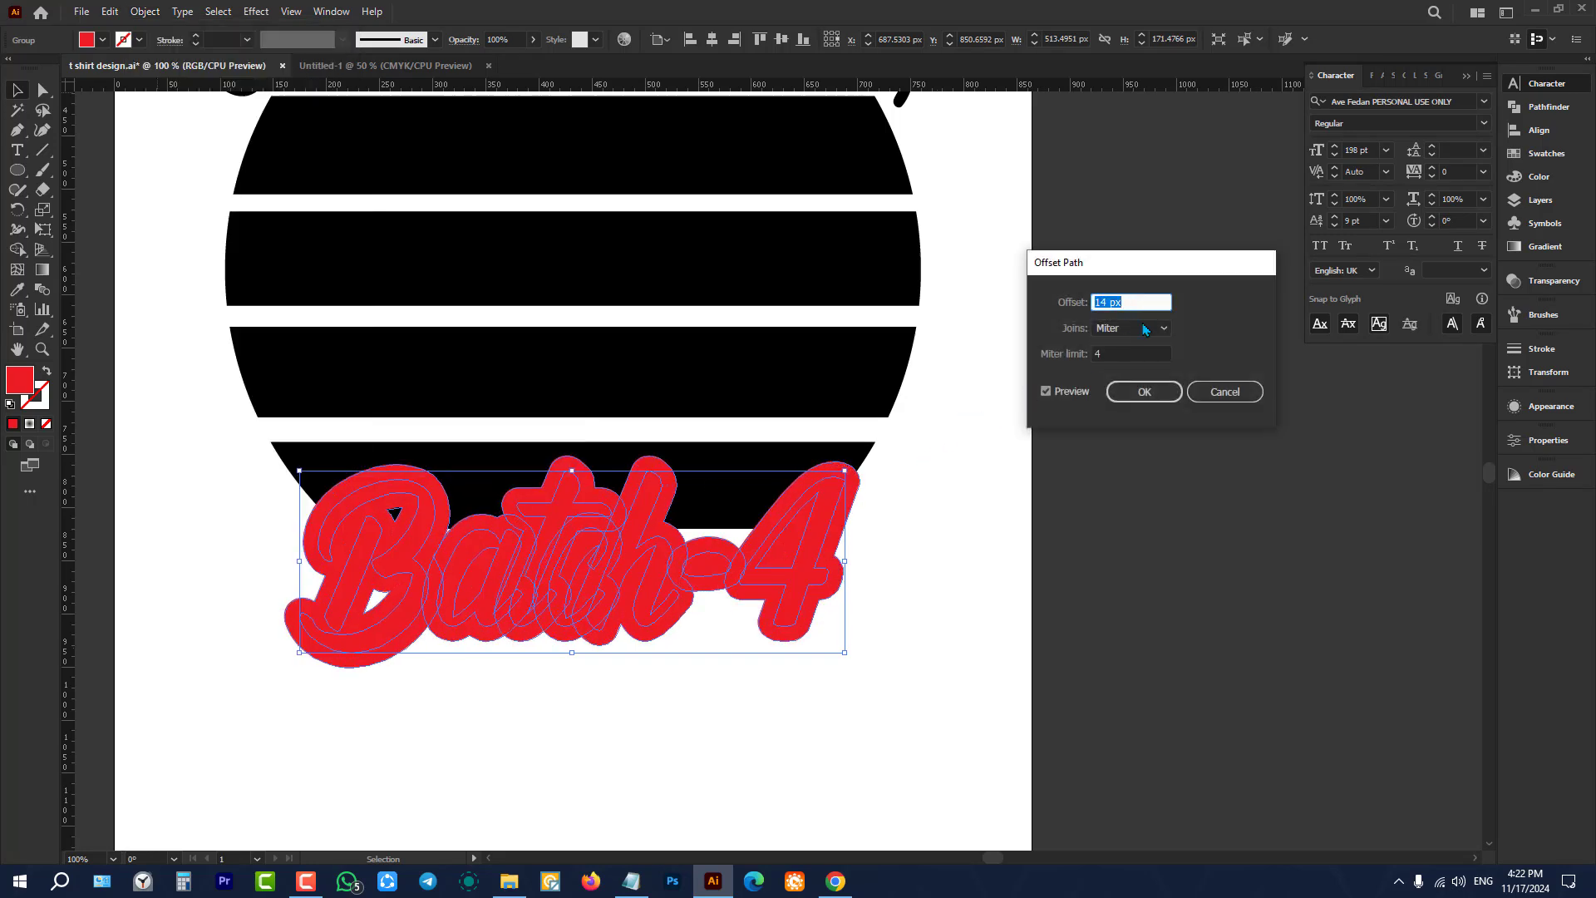
click(1143, 391)
click(1140, 389)
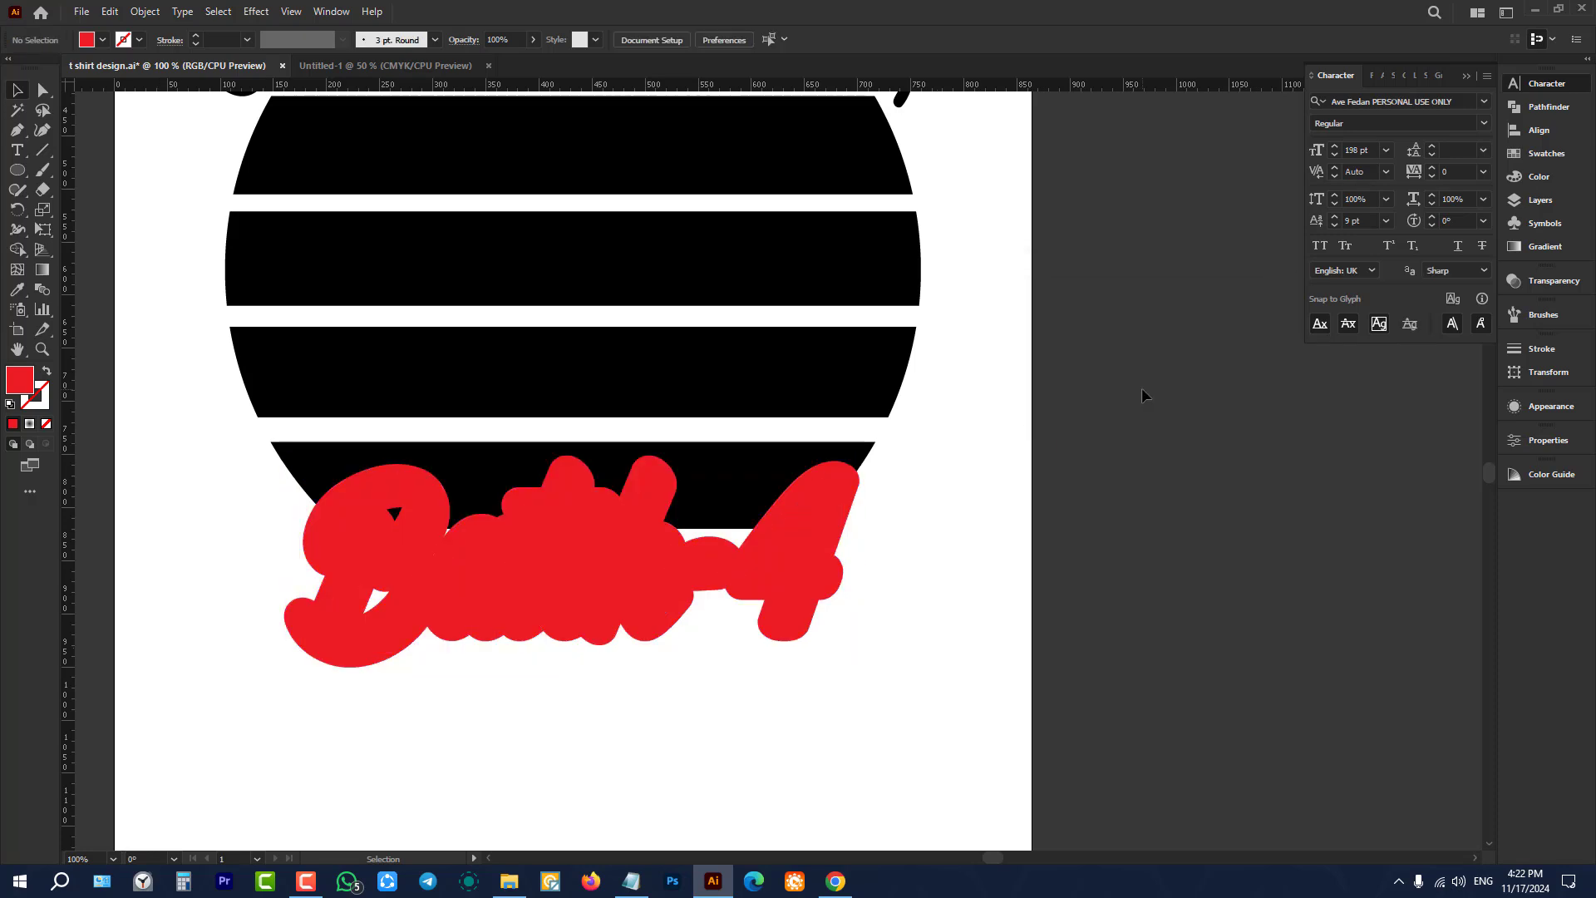
Step: Unite the offset Batch-4 group into a single solid shape with Pathfinder
click(798, 522)
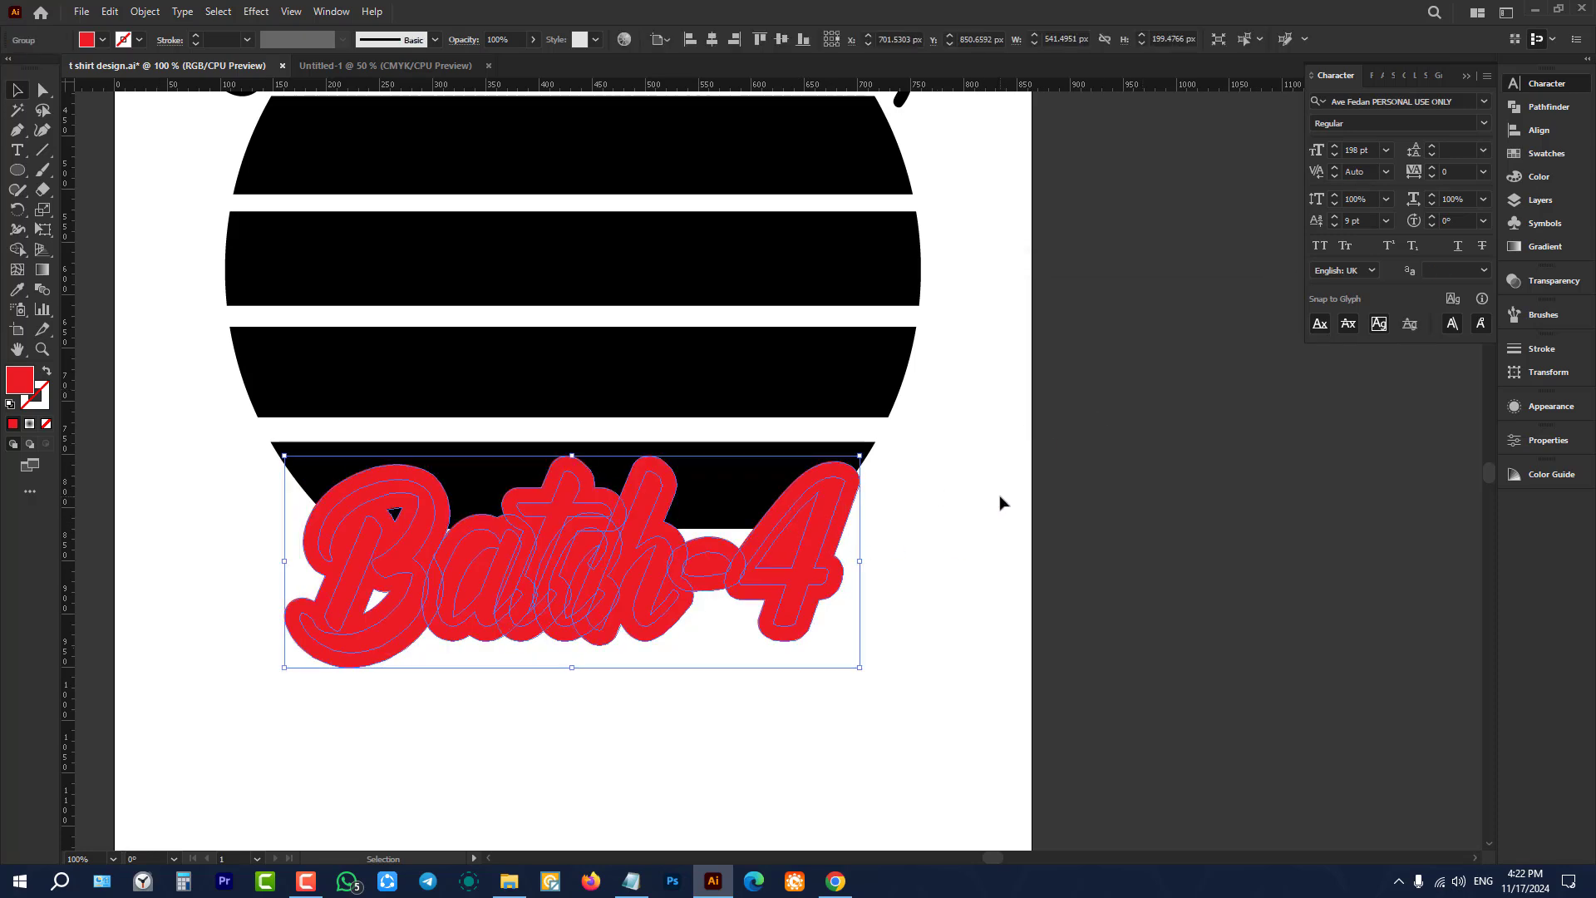
click(1548, 106)
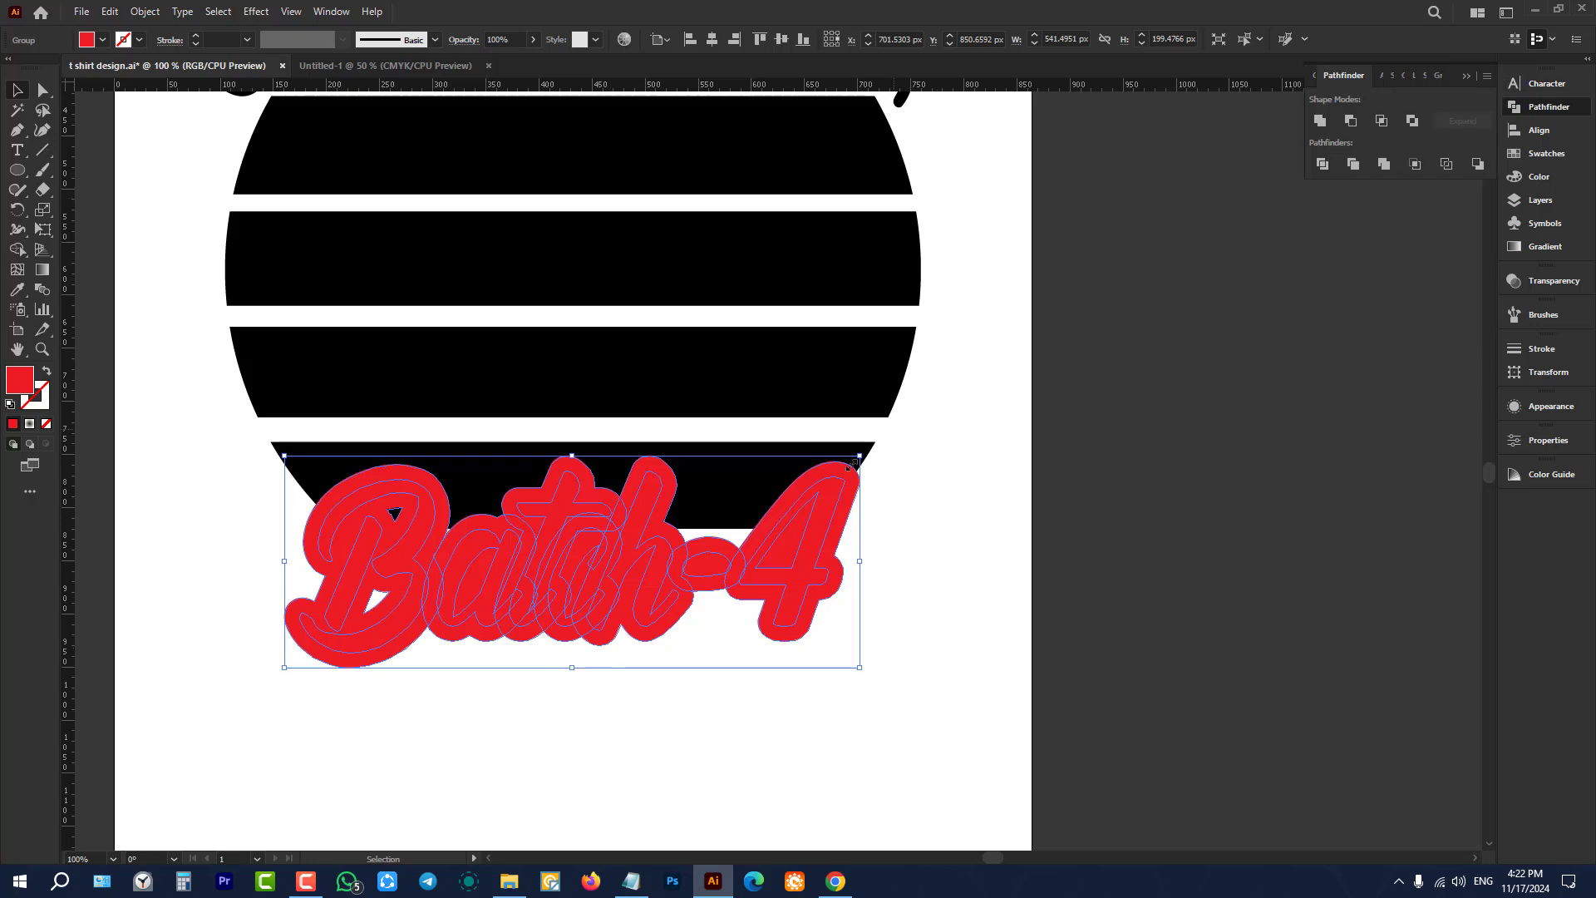
click(1319, 121)
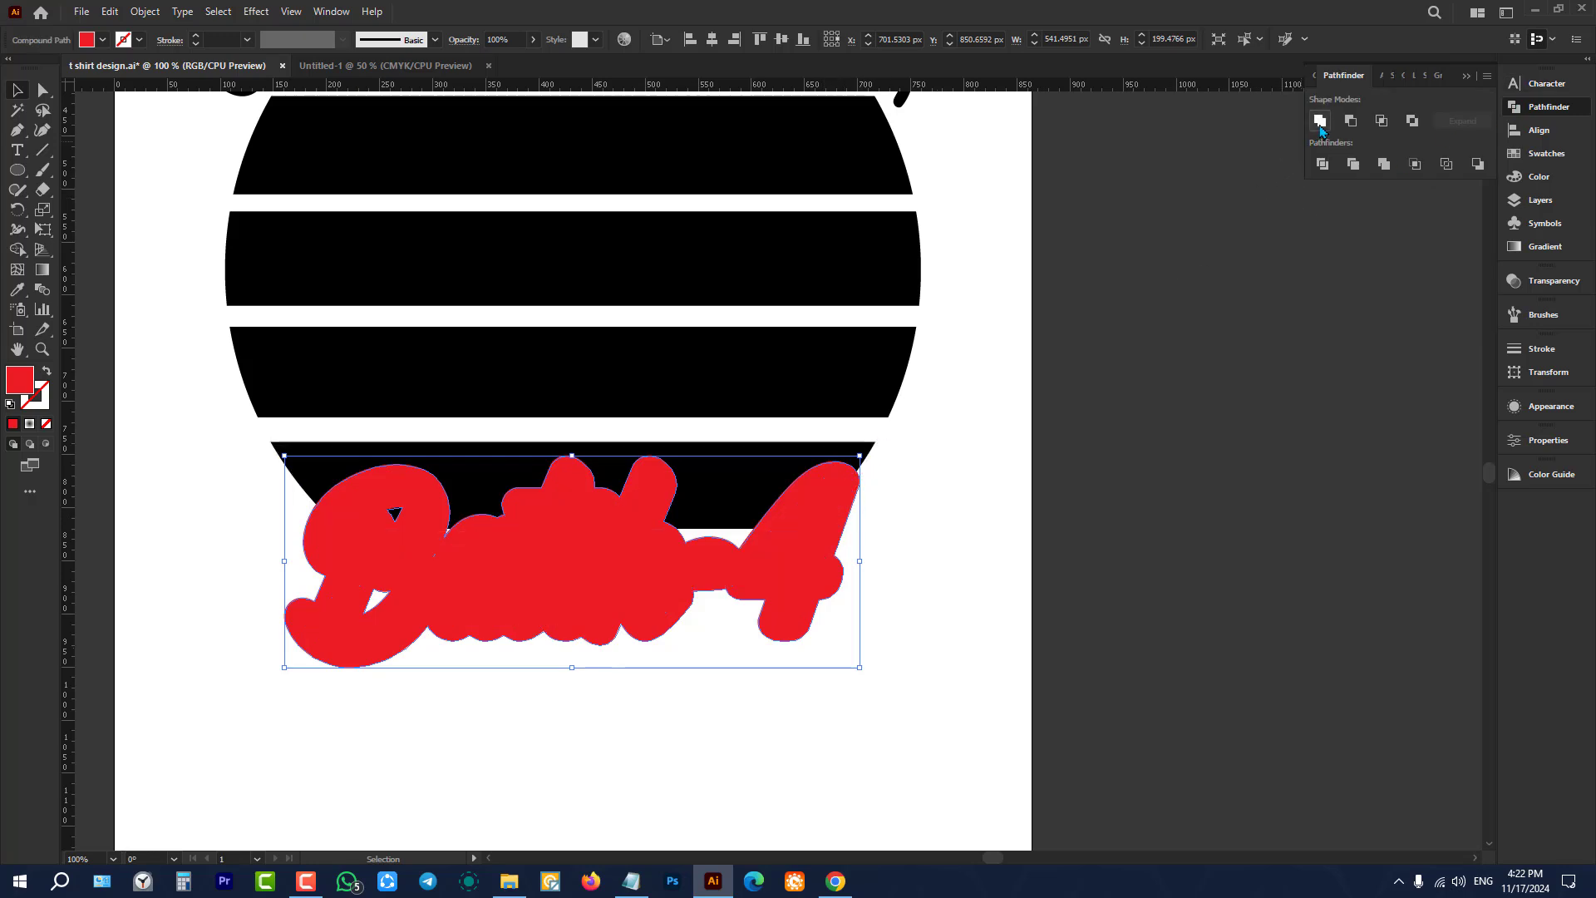
Step: Use Shape Builder to delete the united Batch-4 backing from the striped circle, leaving a lettering-shaped gap in the lowest stripe
shift+click(744, 476)
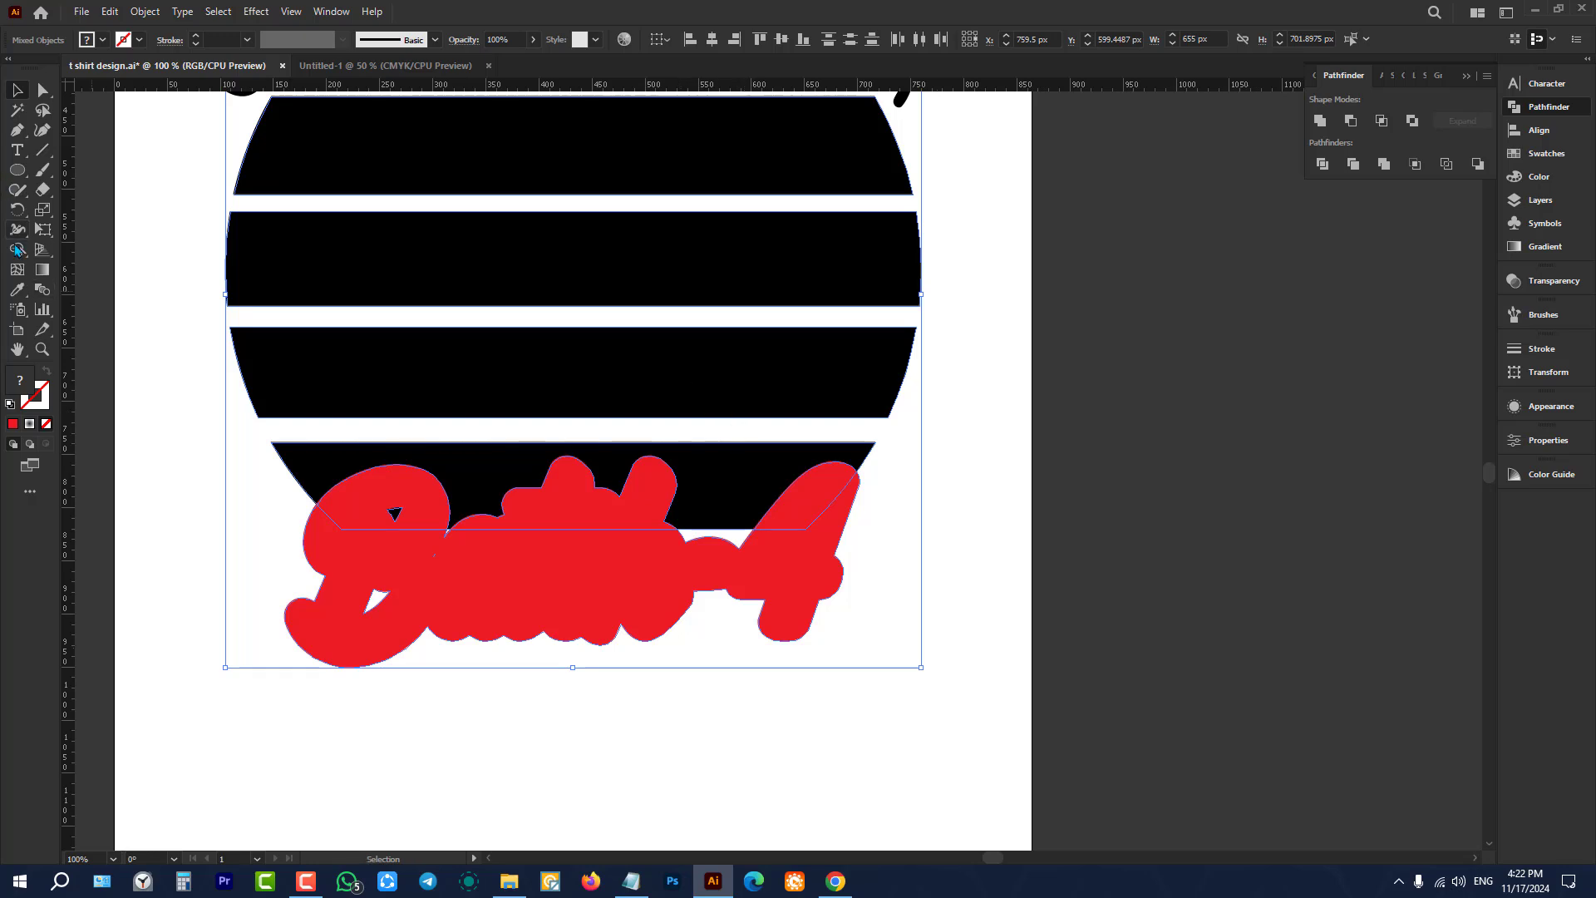
click(1351, 121)
key(ctrl+z)
click(15, 253)
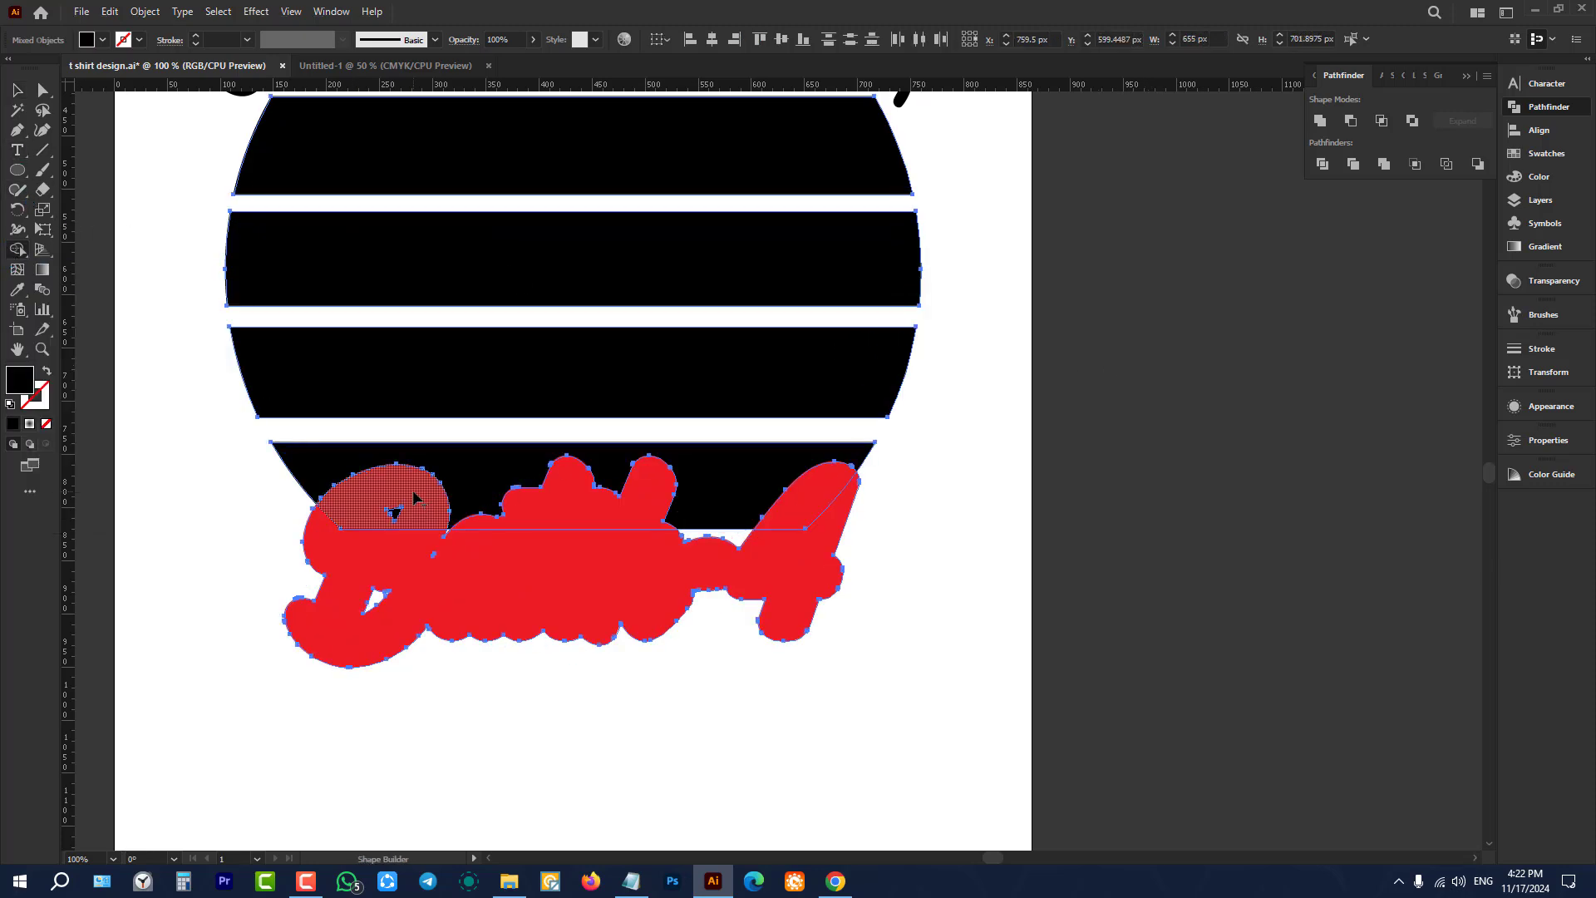
mouse_move(414, 498)
mouse_down()
mouse_move(418, 595)
mouse_move(491, 597)
mouse_move(605, 501)
mouse_up()
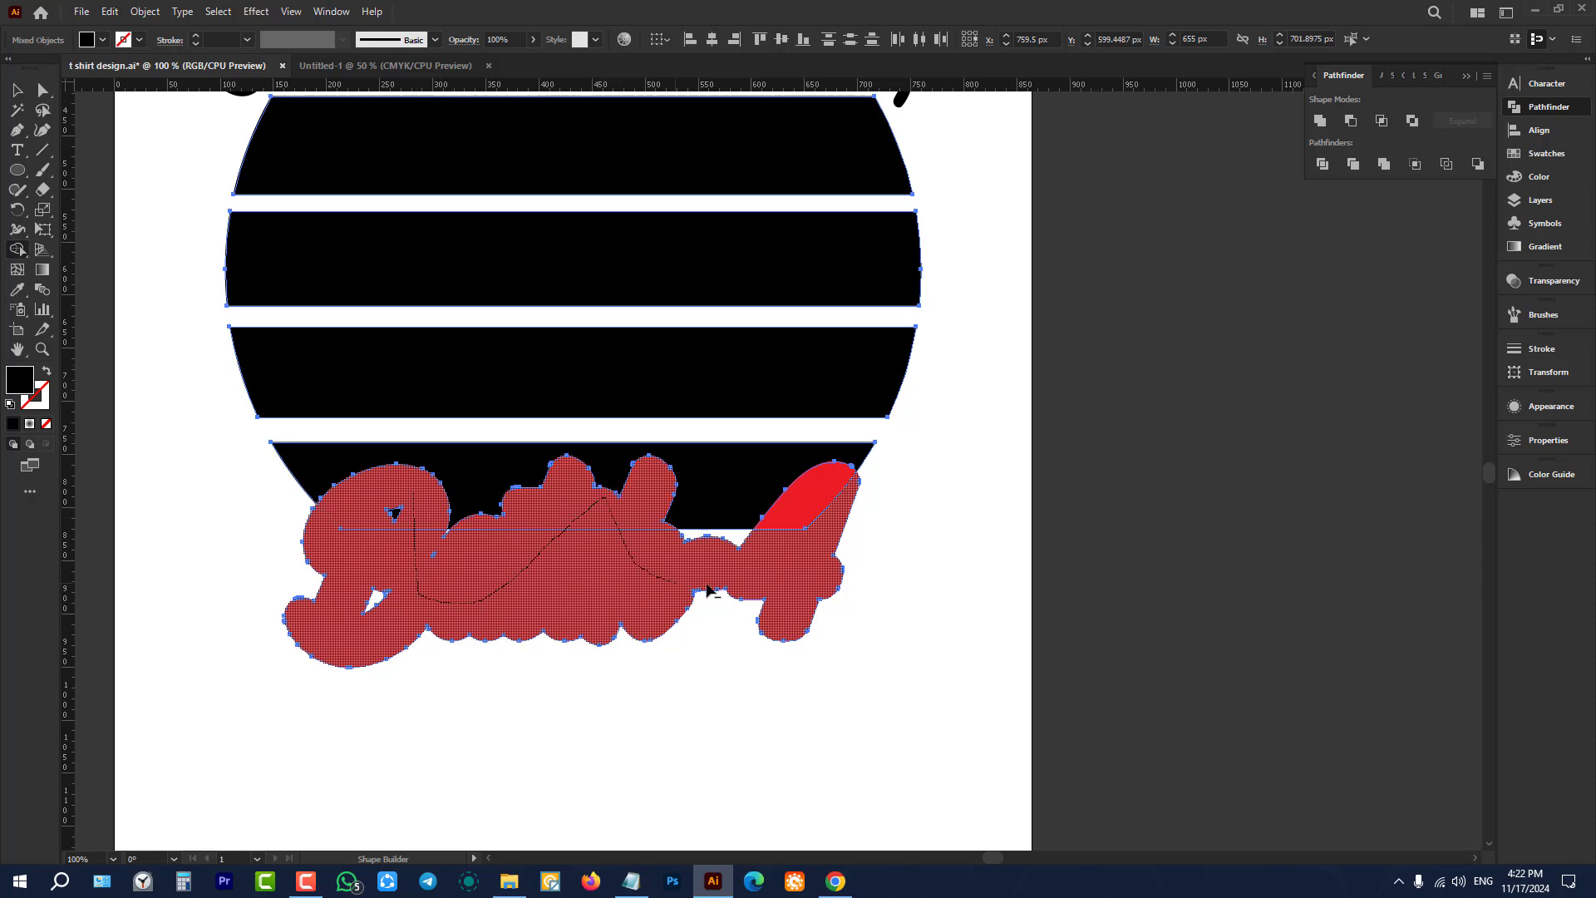
mouse_move(707, 591)
mouse_down()
mouse_move(798, 548)
mouse_move(824, 498)
mouse_move(890, 536)
mouse_up()
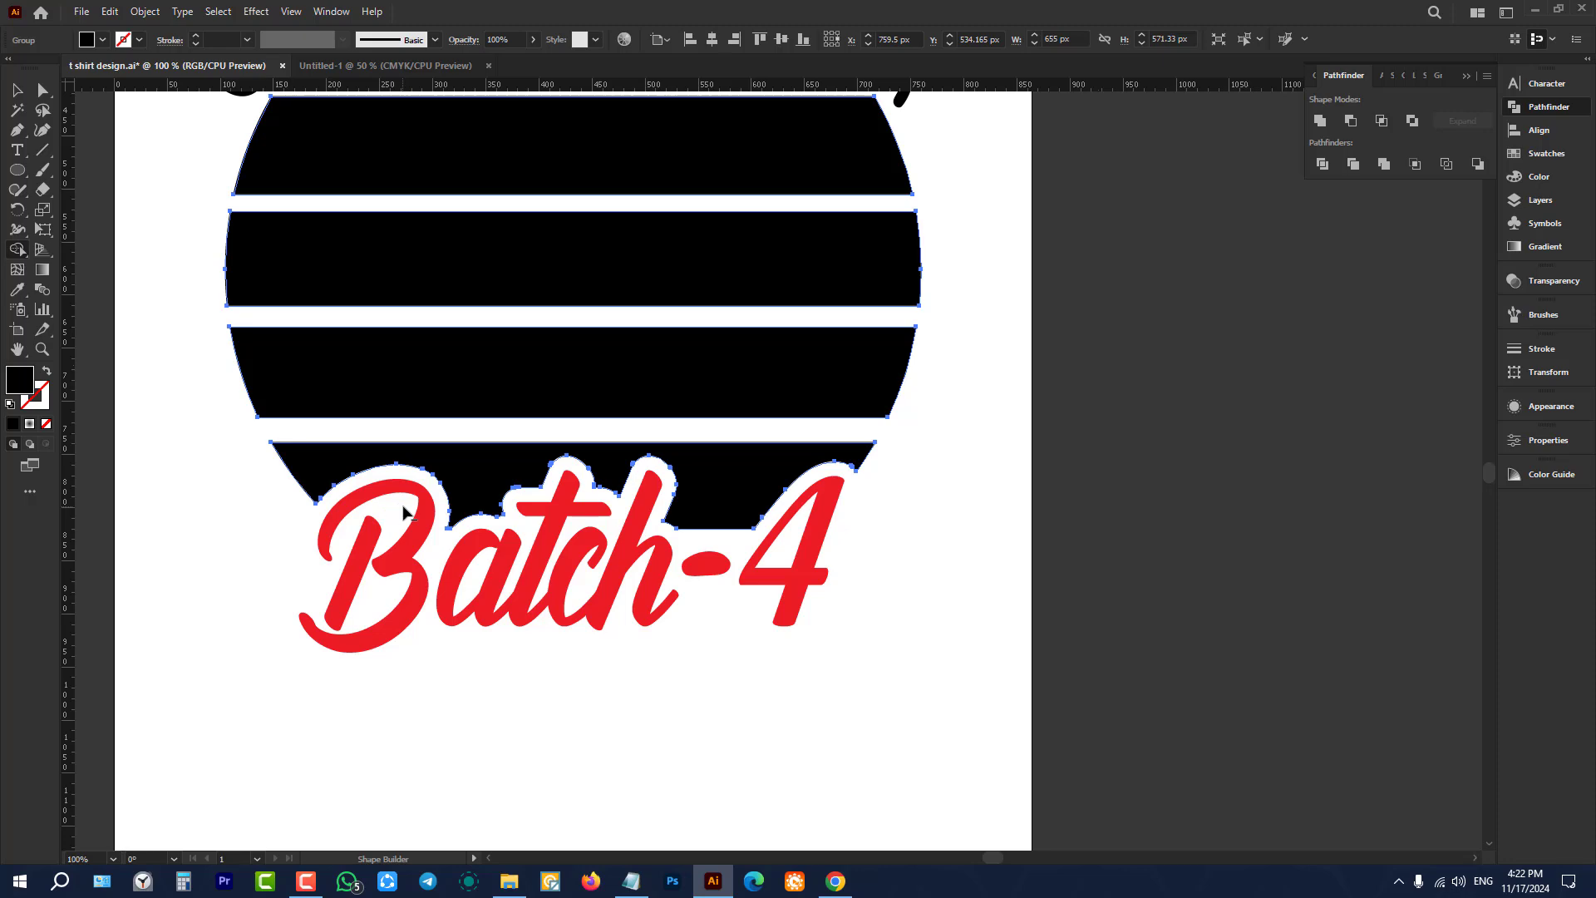
click(23, 102)
click(588, 694)
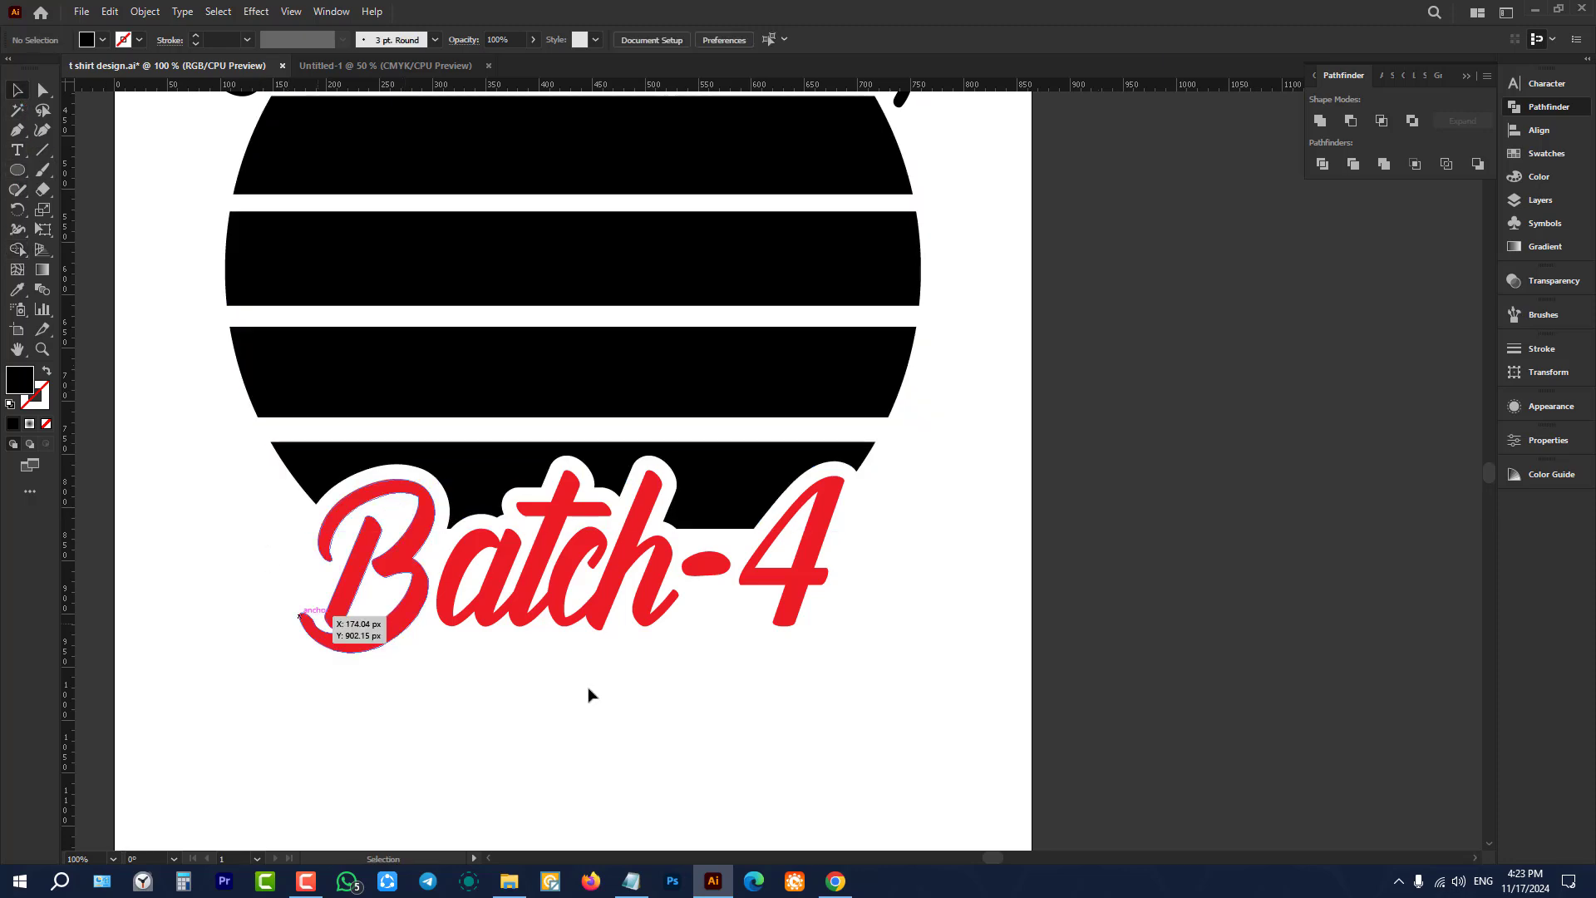
Step: Ungroup the striped circle into separate stripes
scroll(826, 688, down, 3)
scroll(906, 573, up, 2)
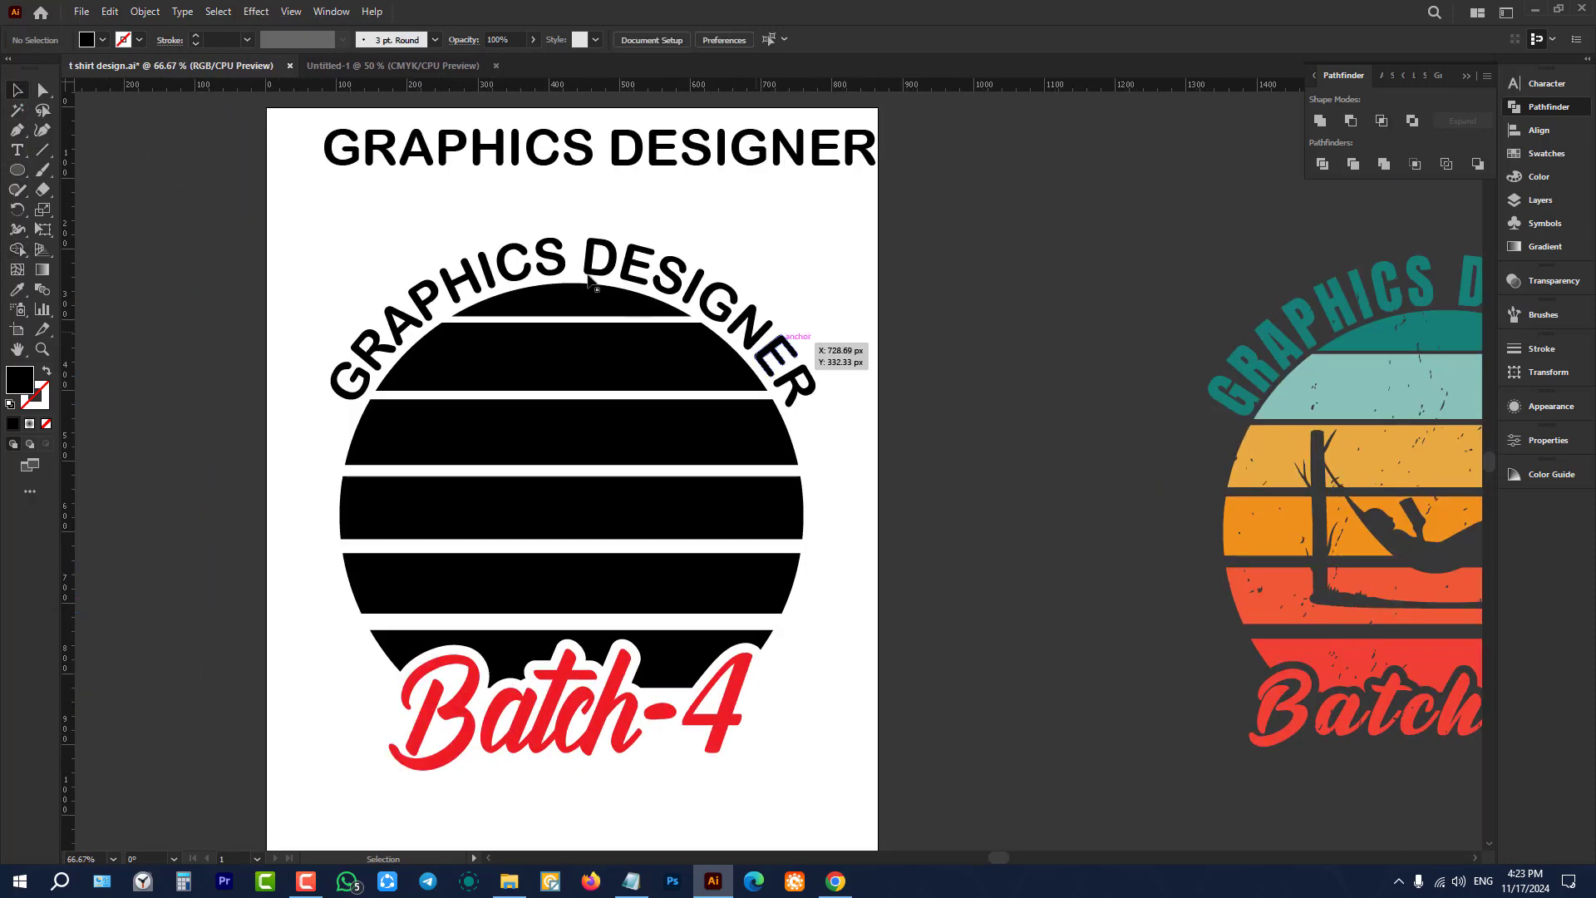
click(613, 335)
right_click(883, 512)
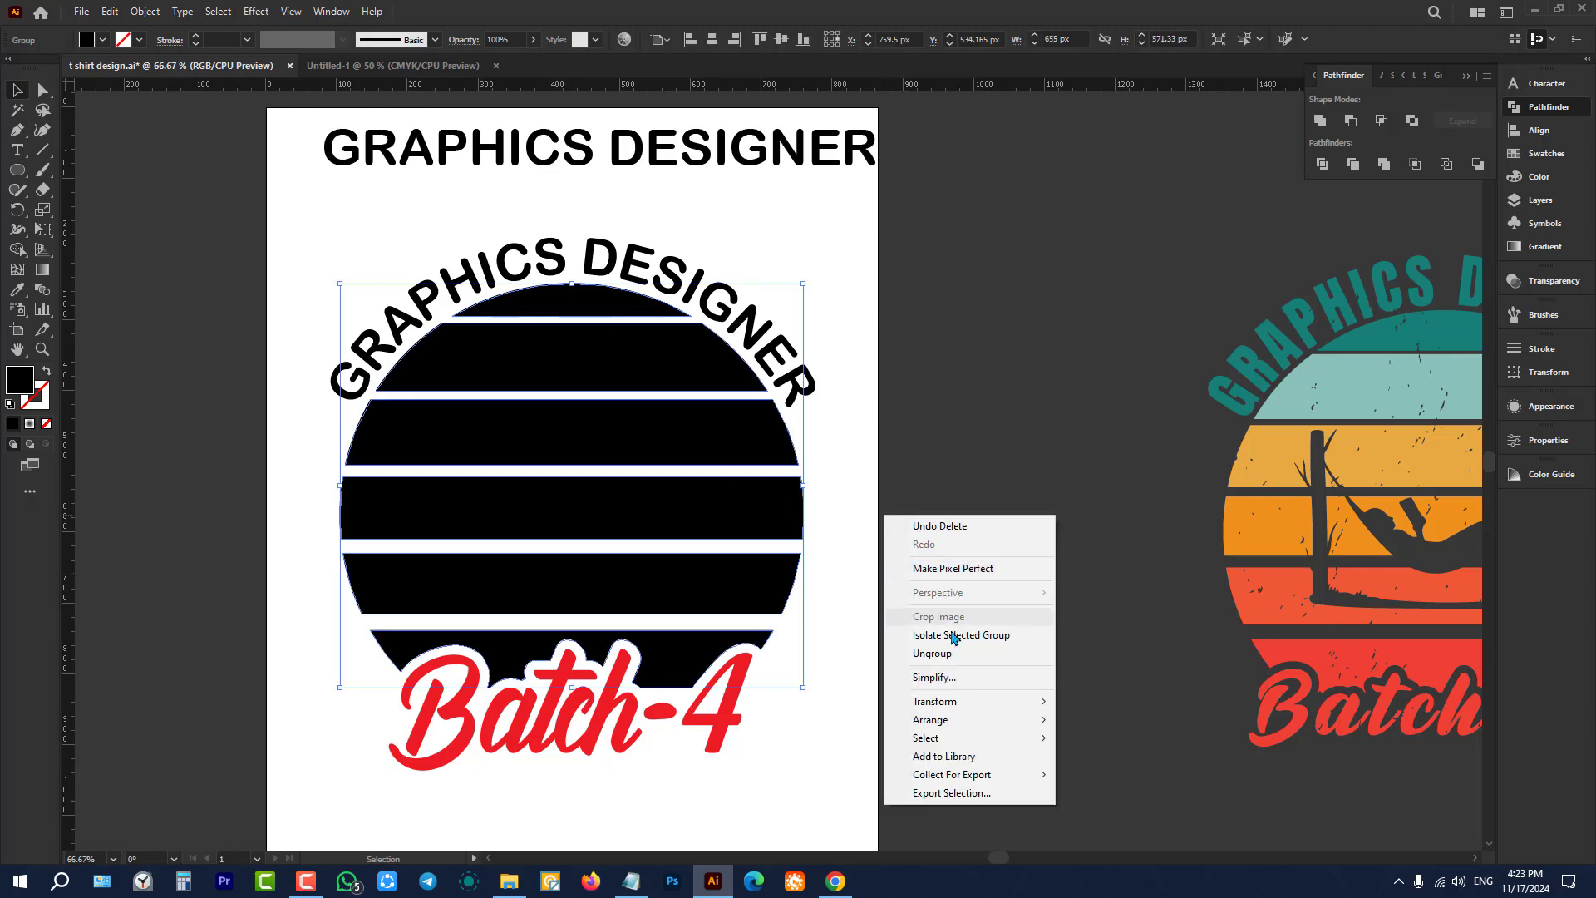
click(959, 654)
click(945, 632)
Step: Fill the curved GRAPHICS DESIGNER text with the dark teal sampled from the Batch-01 reference design
scroll(646, 541, down, 2)
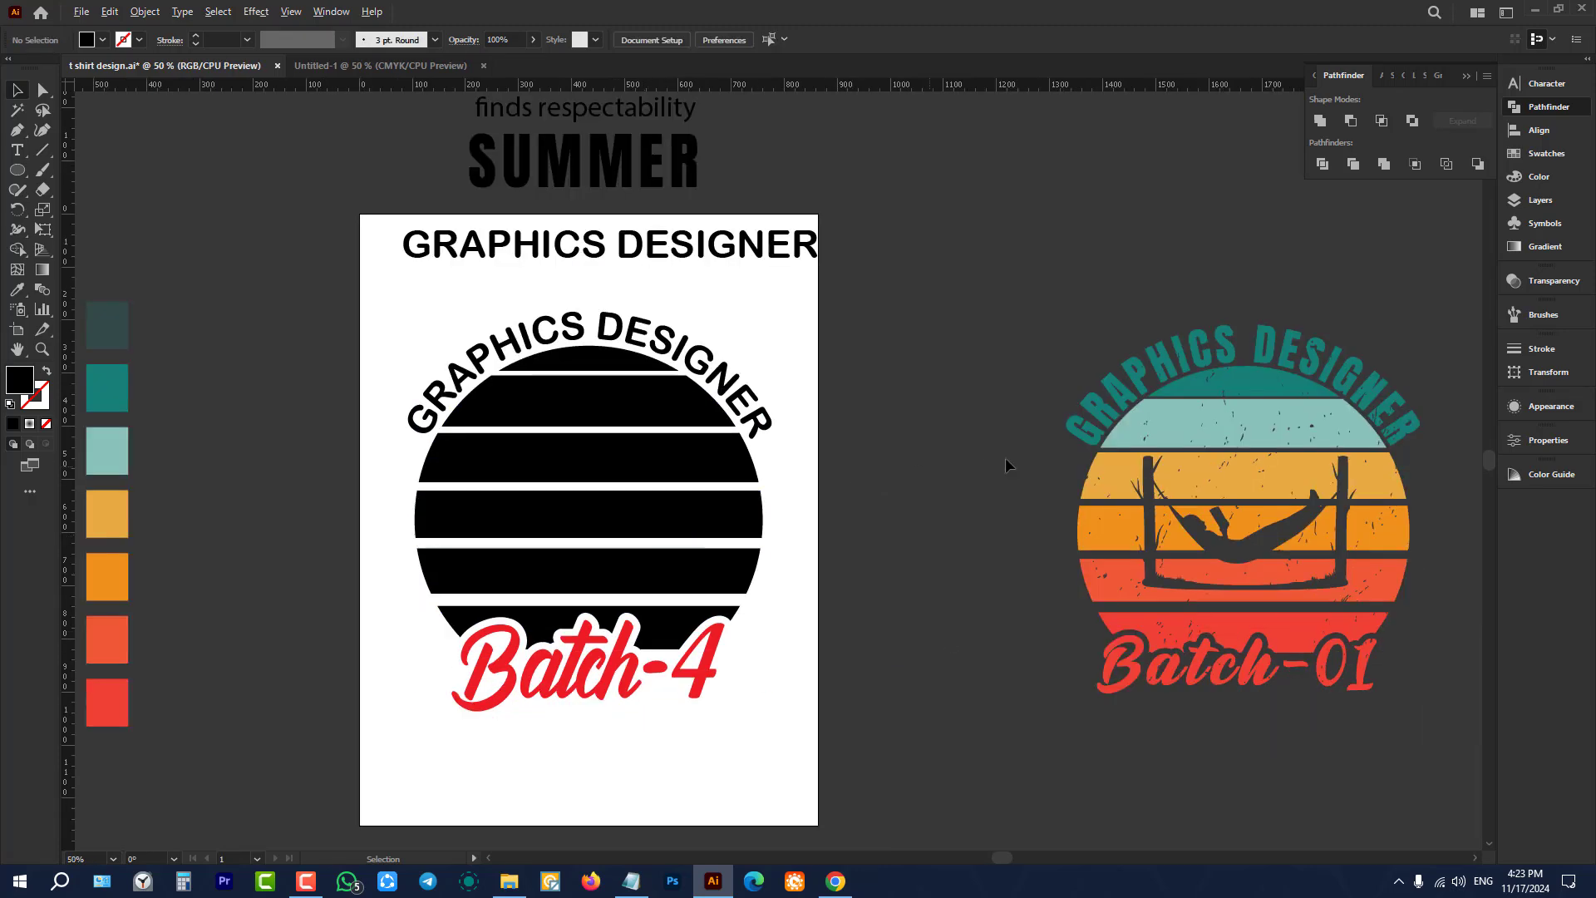
scroll(1005, 457, up, 1)
click(650, 372)
scroll(648, 370, down, 1)
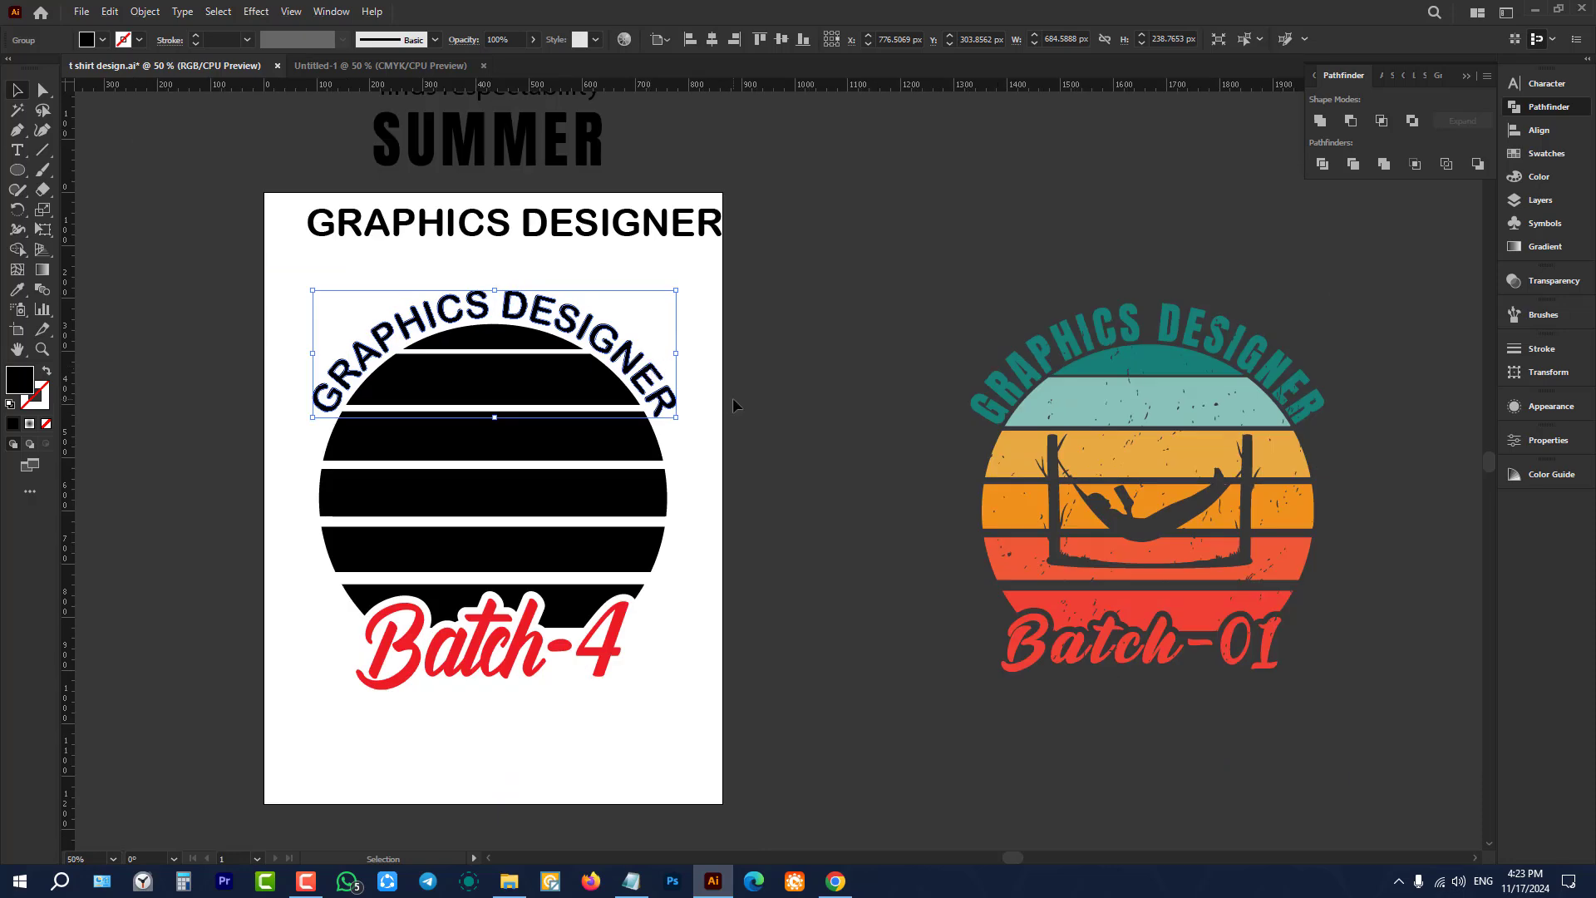
key(i)
click(1031, 332)
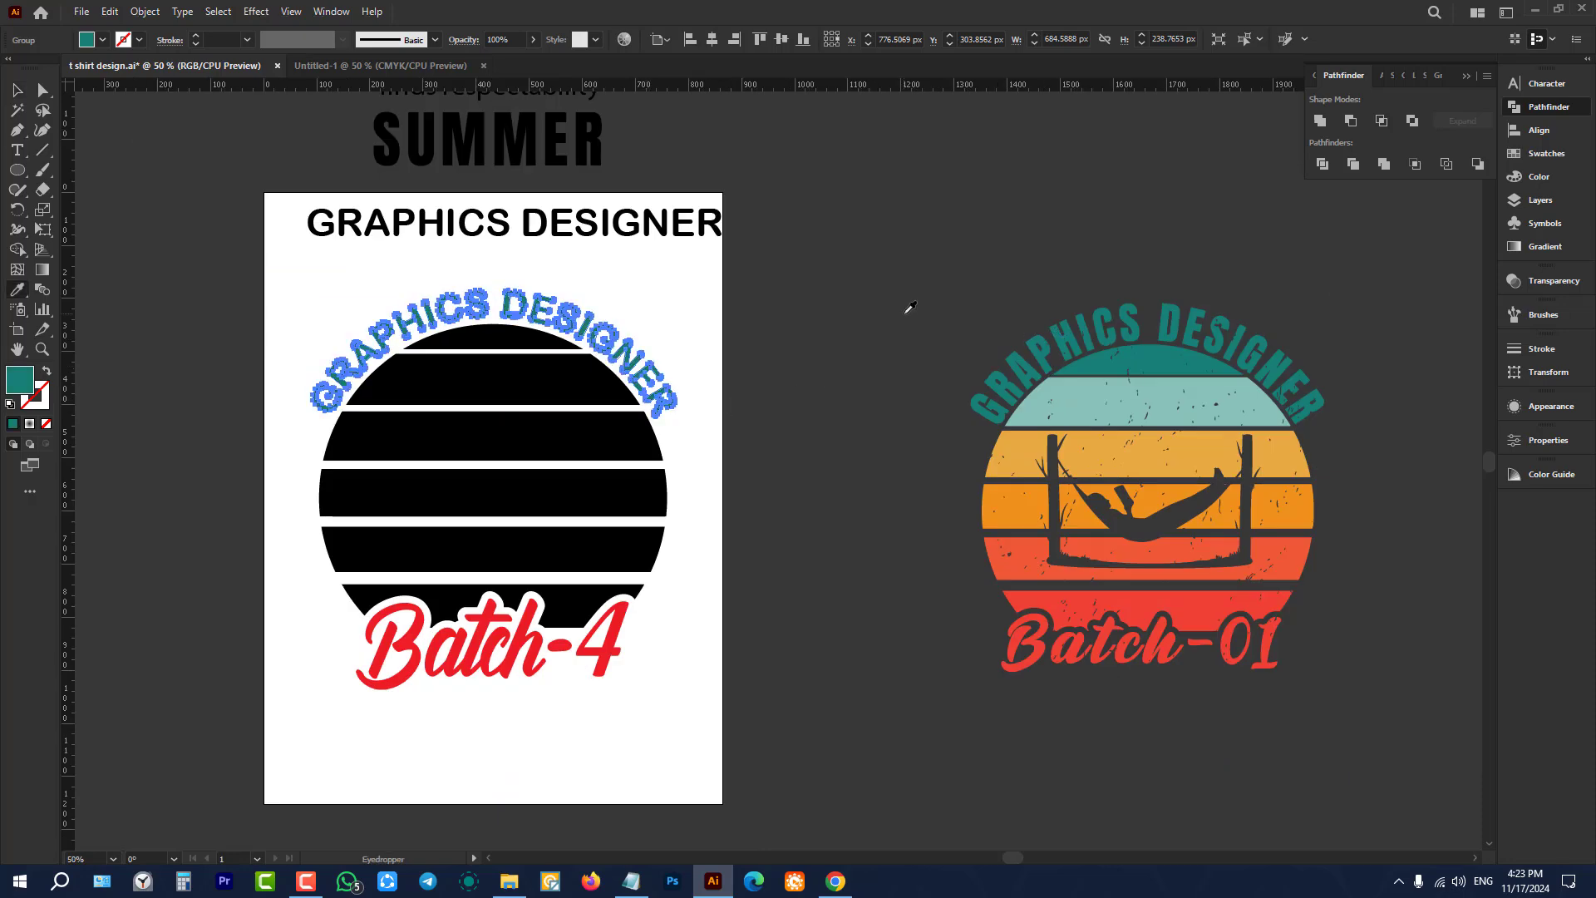
Step: Fill the circle's top stripe with dark teal and the second stripe with light teal, sampled from the reference design
ctrl+click(494, 343)
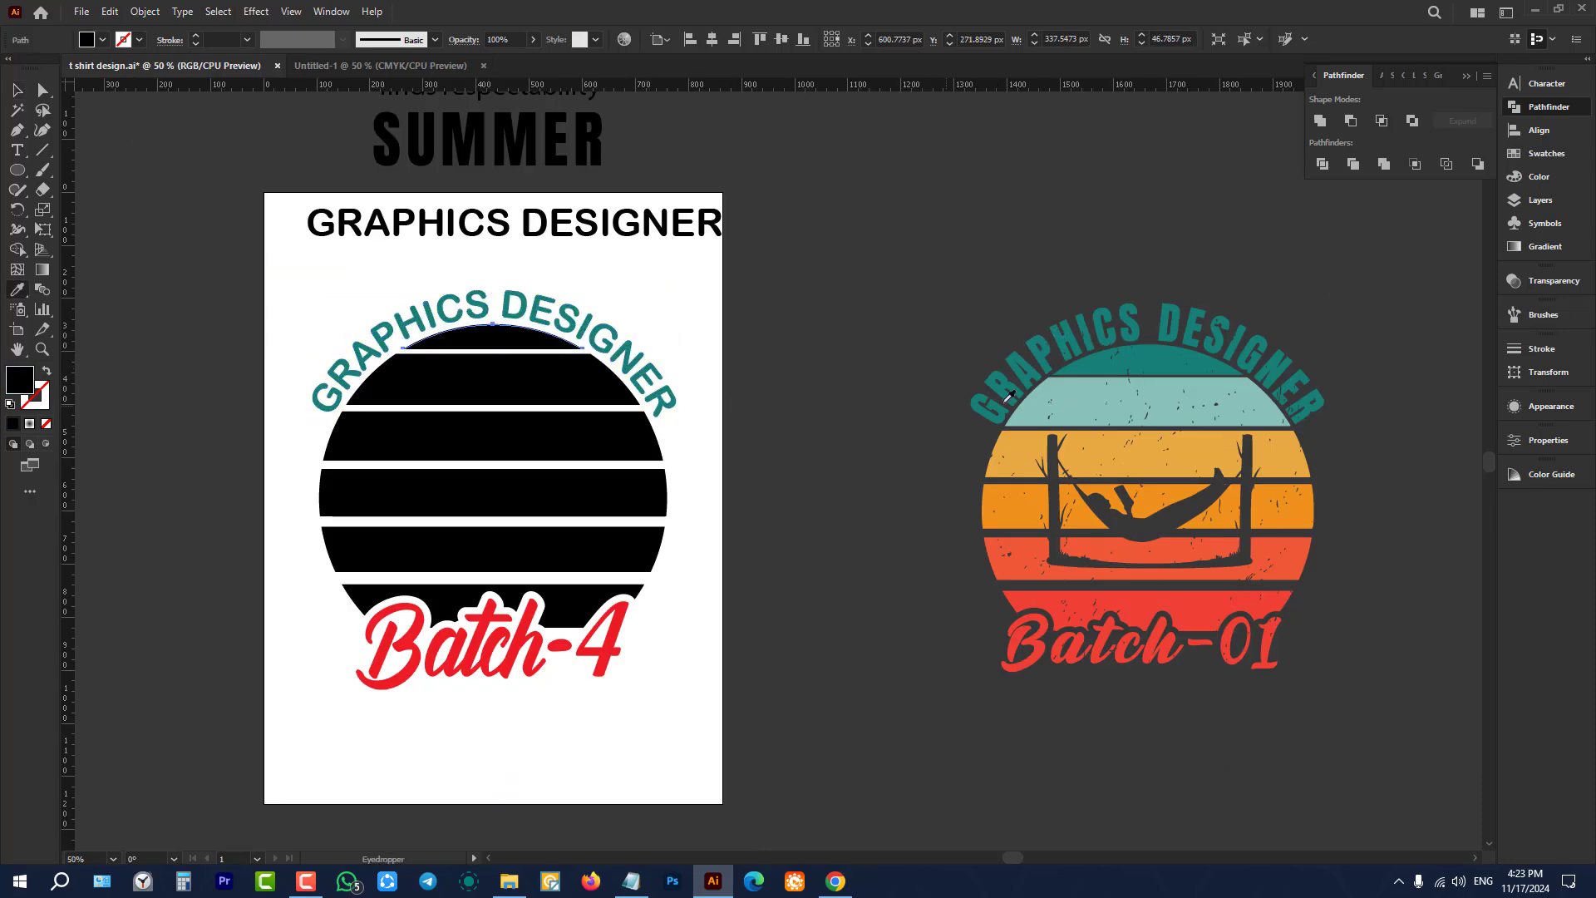
click(1152, 360)
ctrl+click(553, 370)
click(1095, 399)
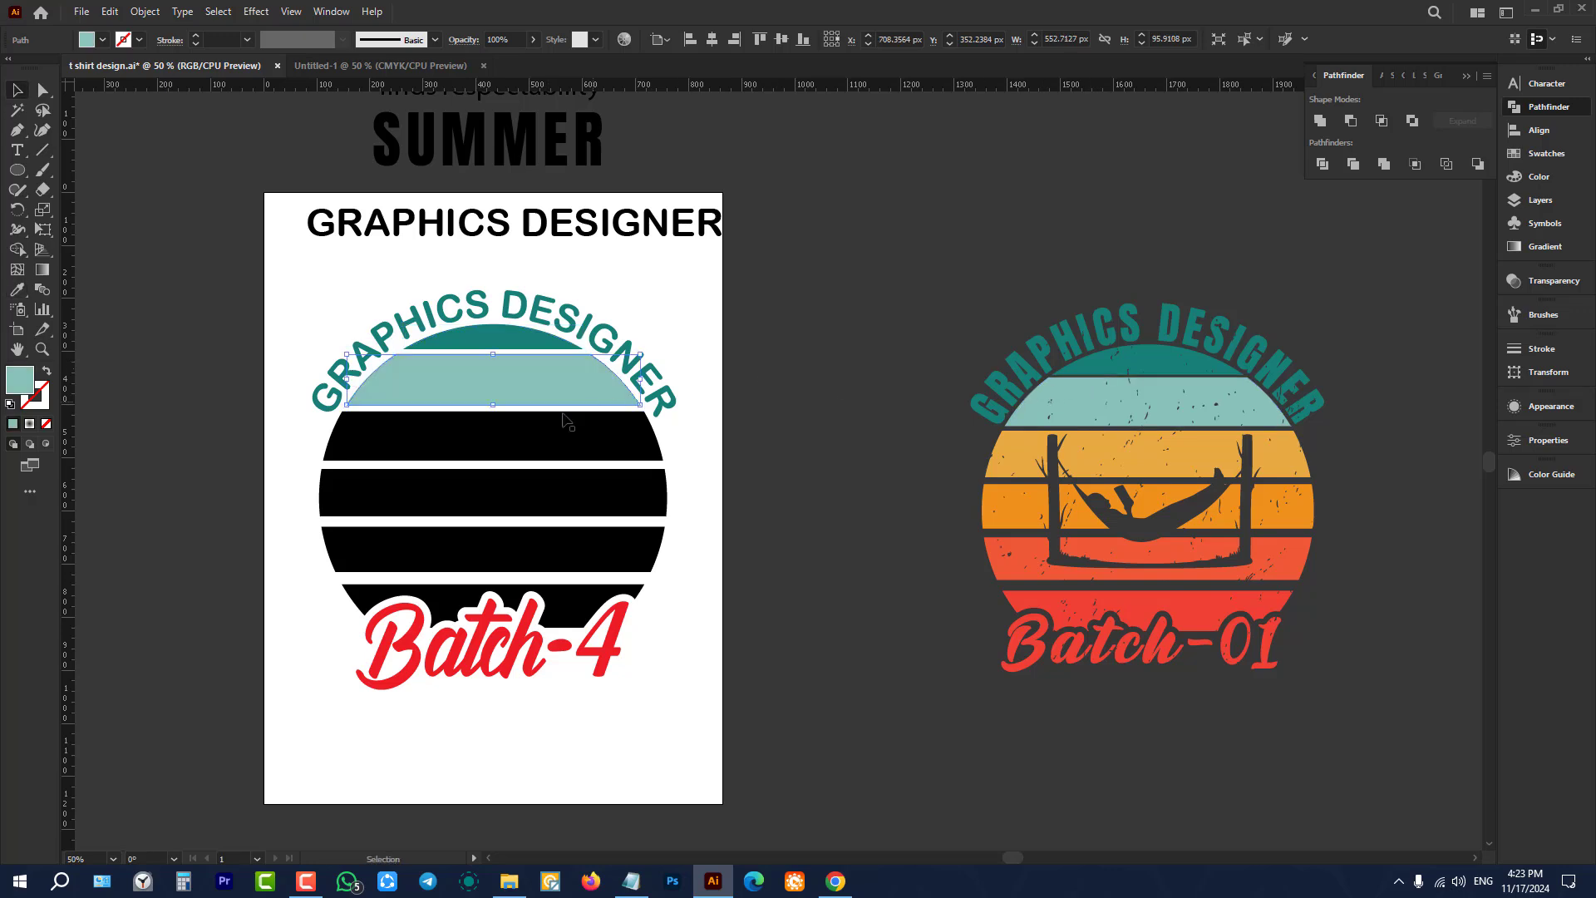
click(528, 428)
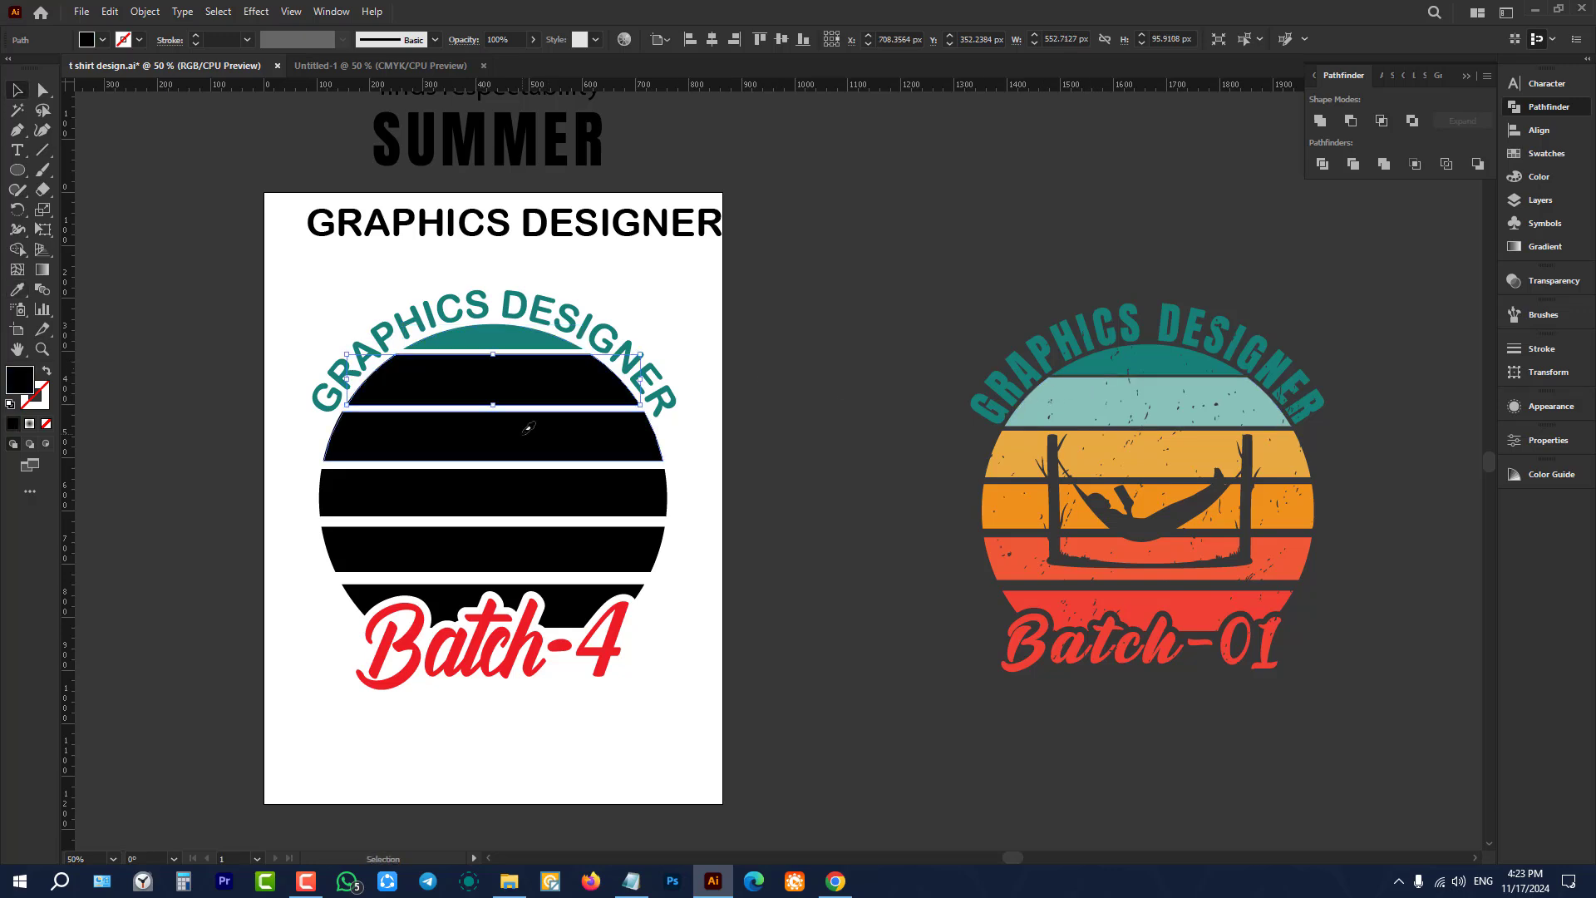
click(1146, 366)
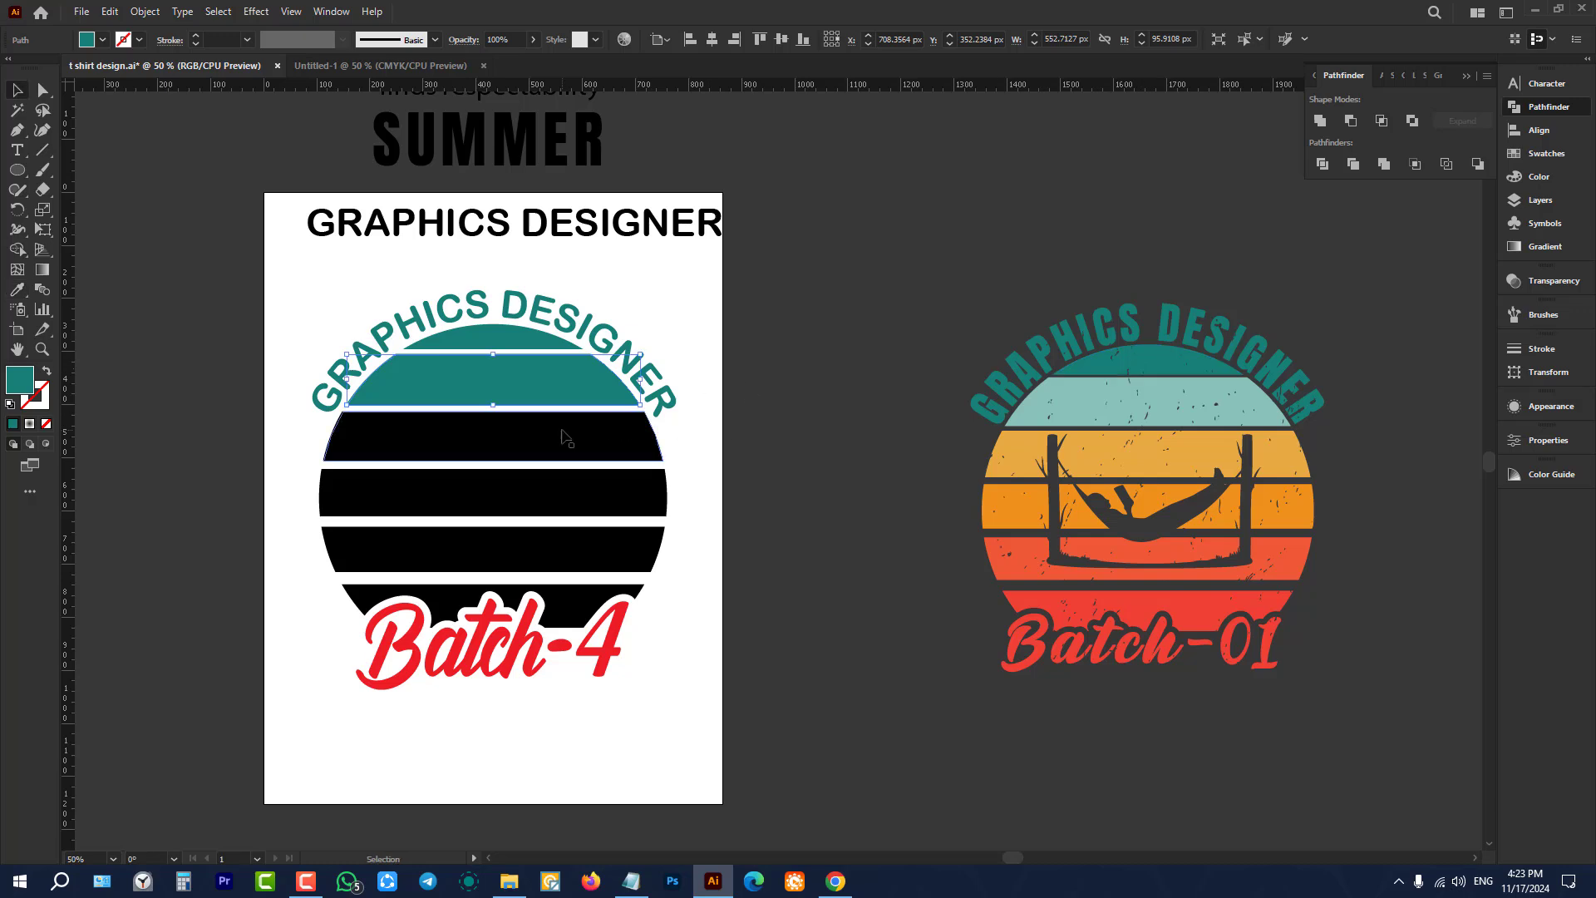
click(1068, 394)
Step: Fill the third, fourth and fifth stripes with the reference design's yellow-orange, orange and orange-red
ctrl+click(613, 436)
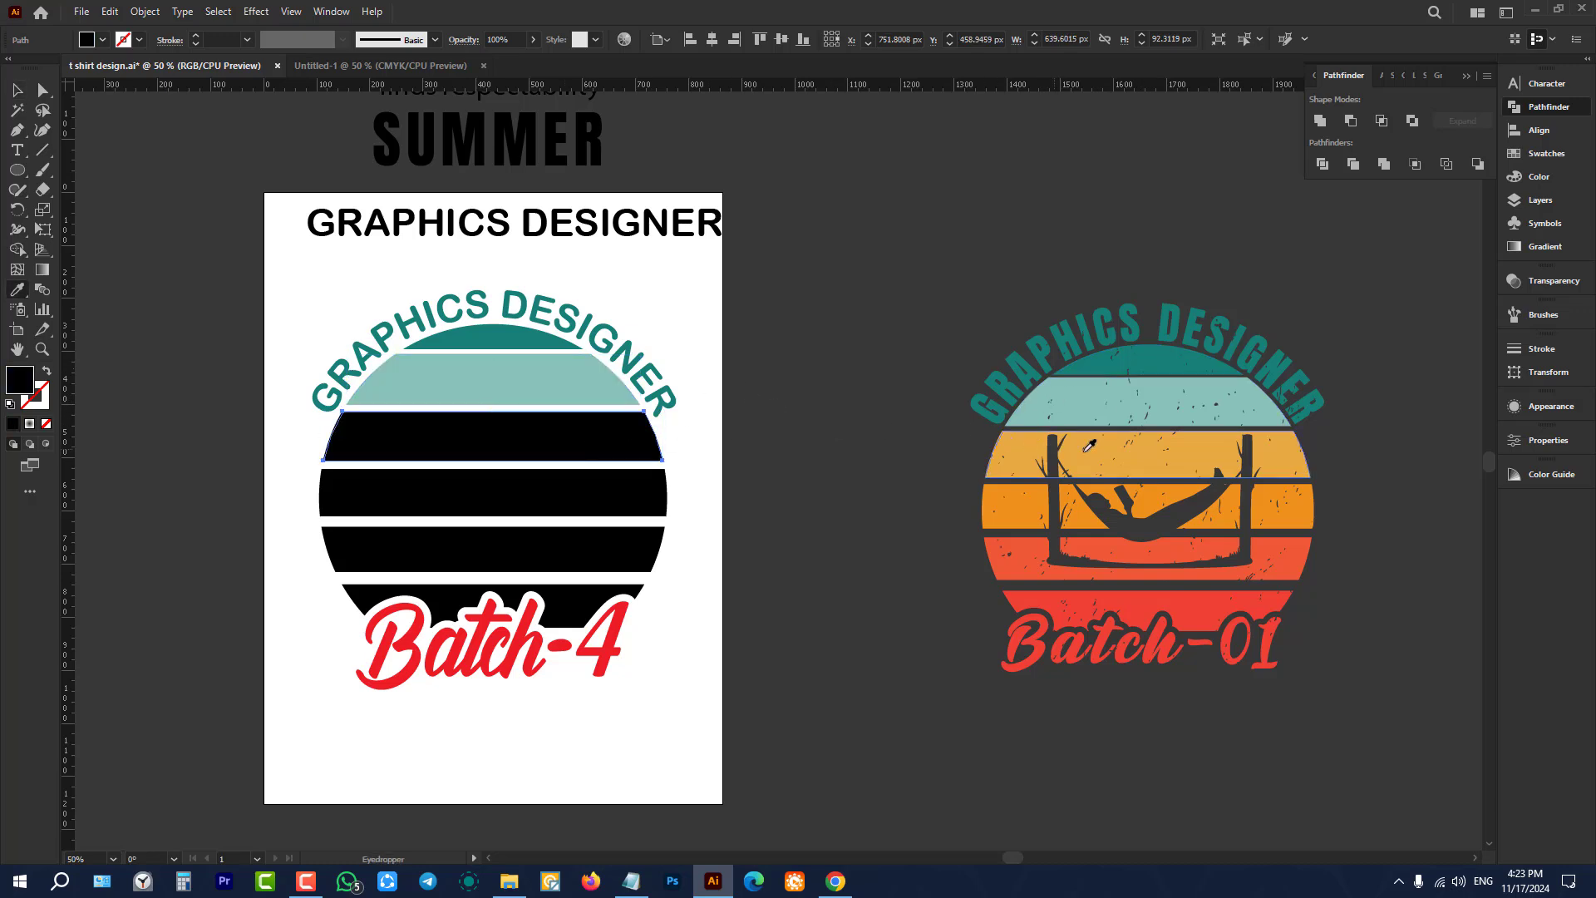
click(992, 457)
ctrl+click(608, 499)
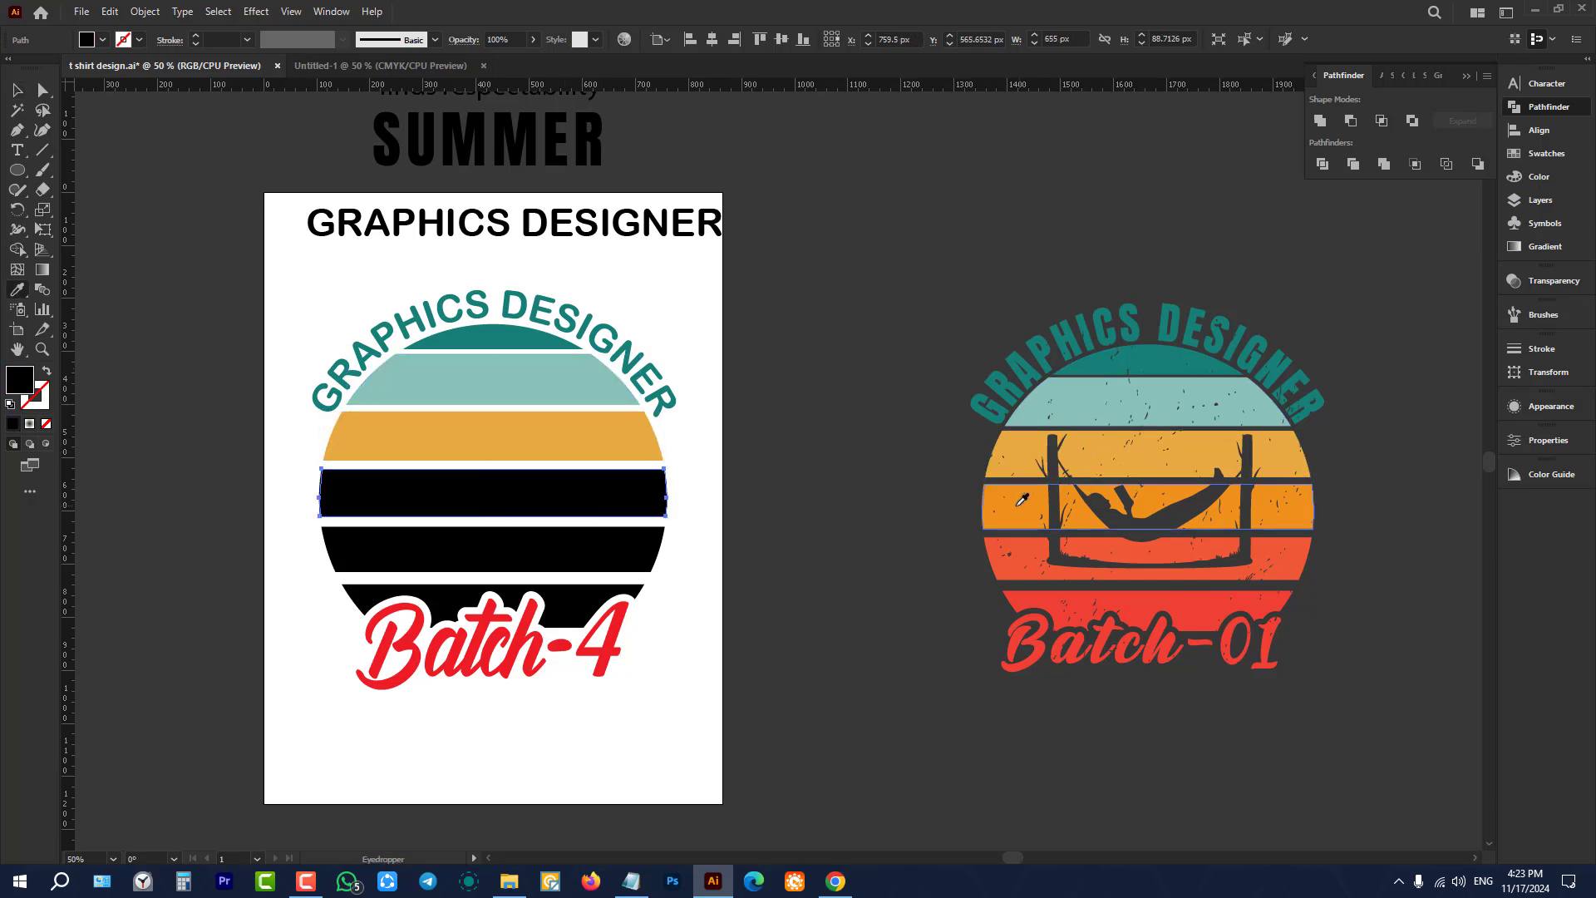
click(1022, 503)
ctrl+click(590, 553)
click(1155, 555)
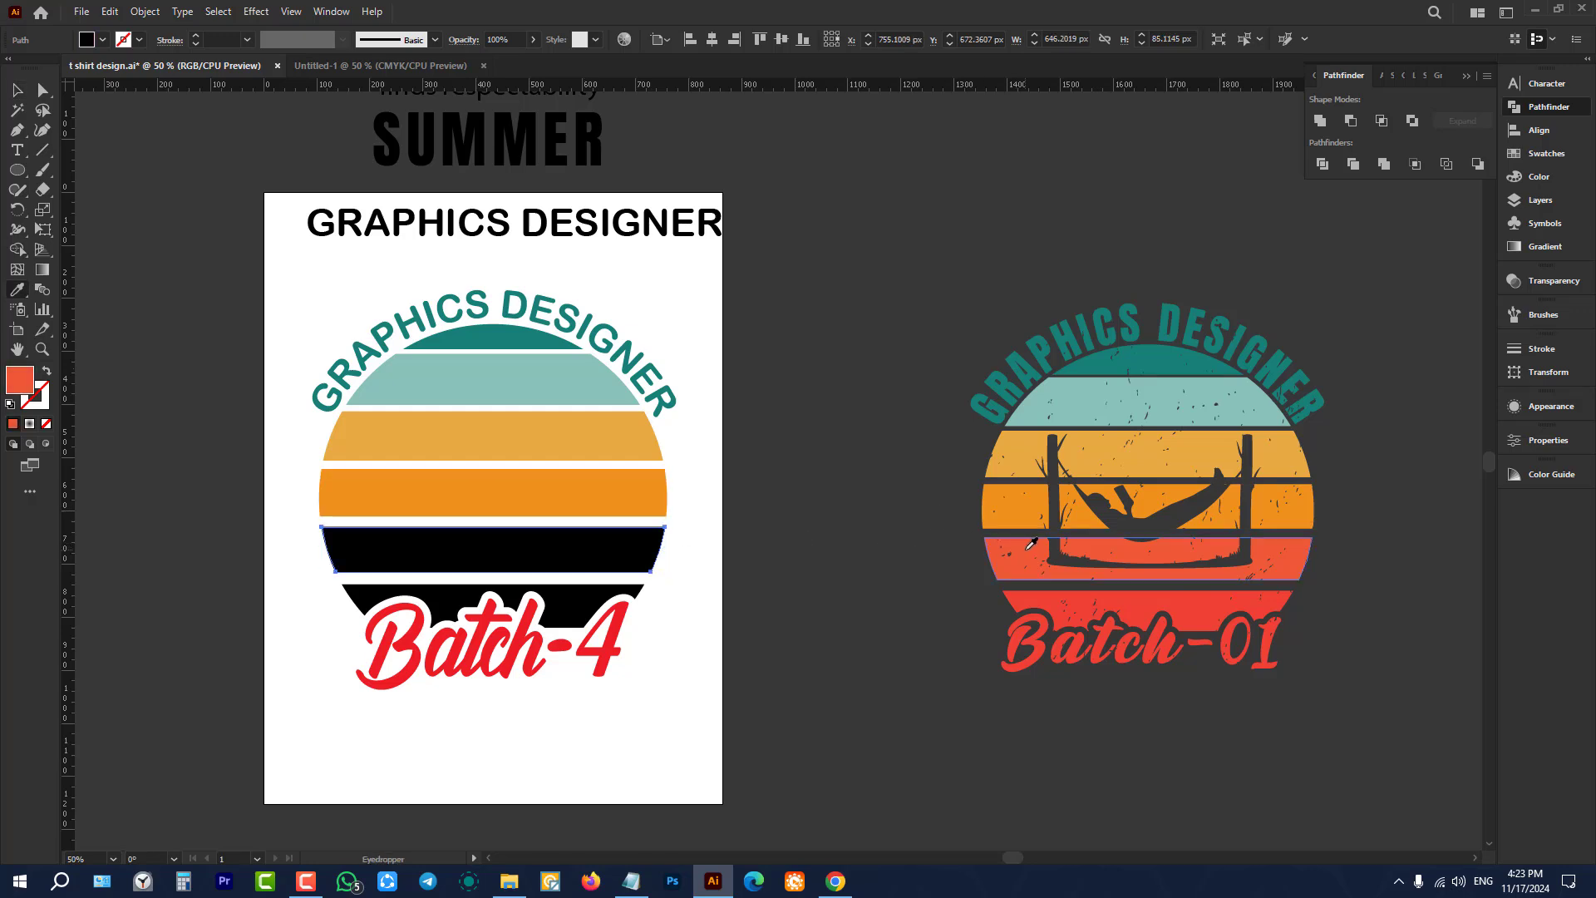
Step: Fill the lowest stripe with the reference design's red and give the Batch-4 text the same red
ctrl+click(584, 587)
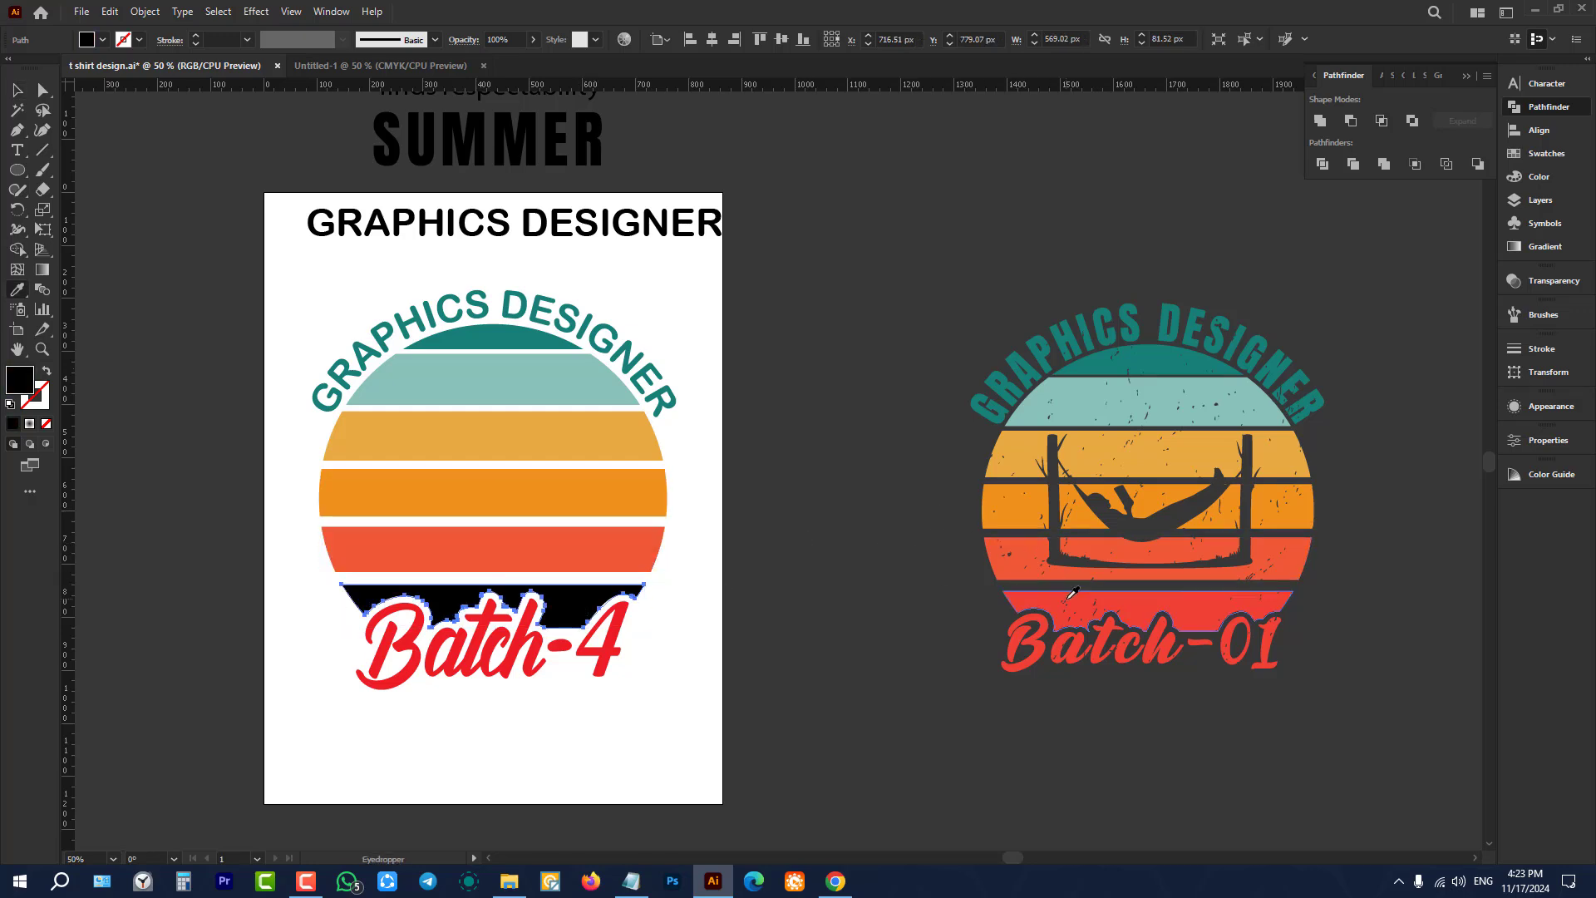
click(1197, 603)
ctrl+click(598, 623)
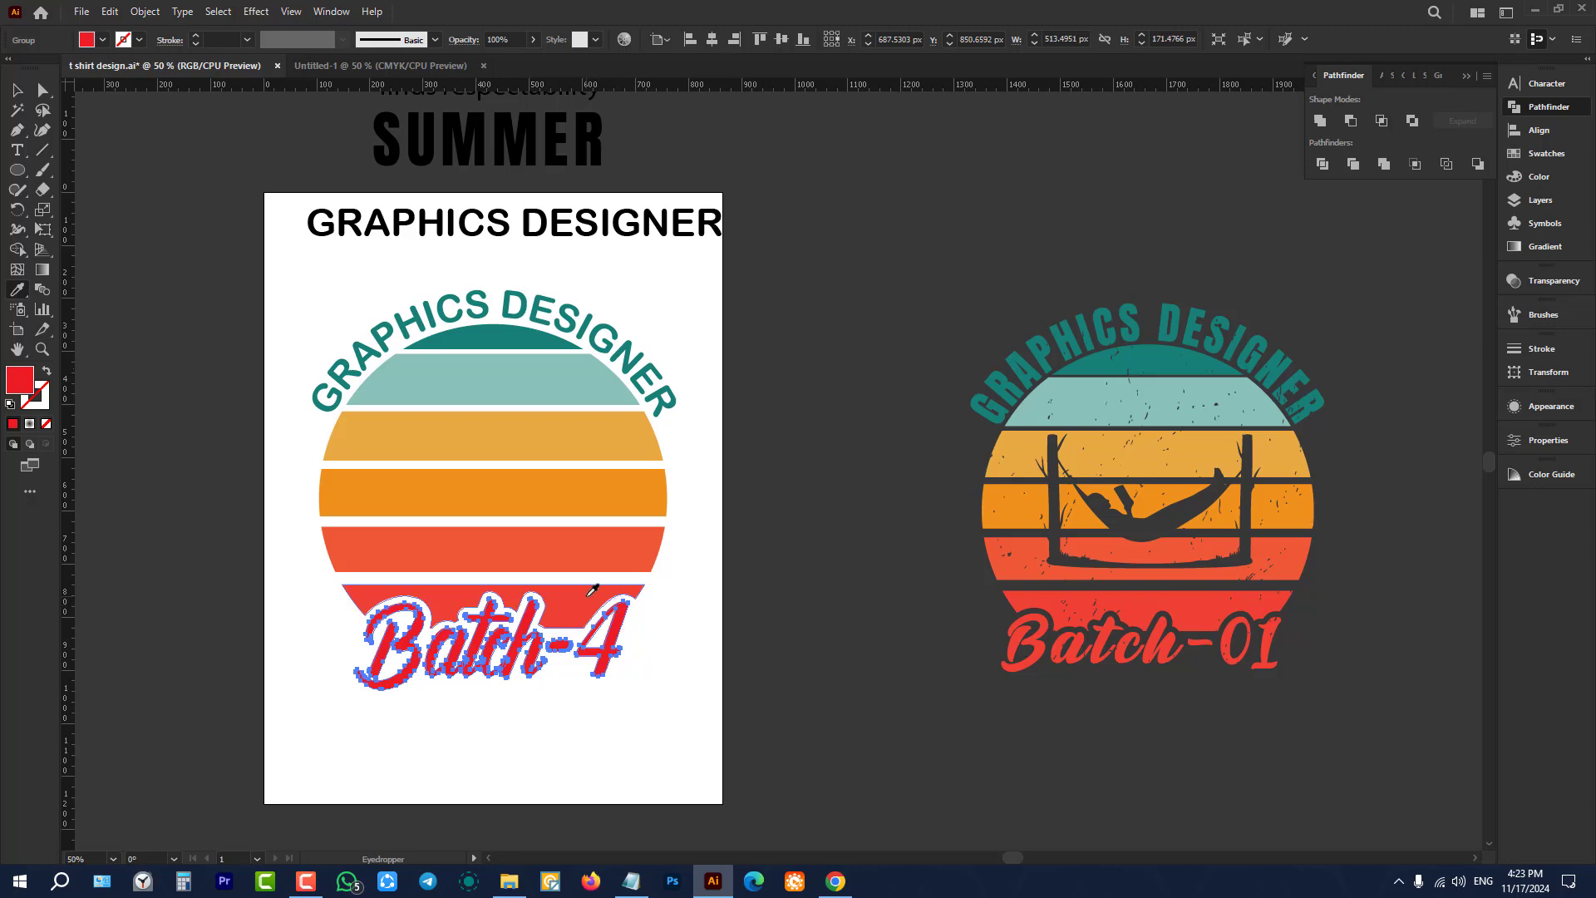
click(808, 589)
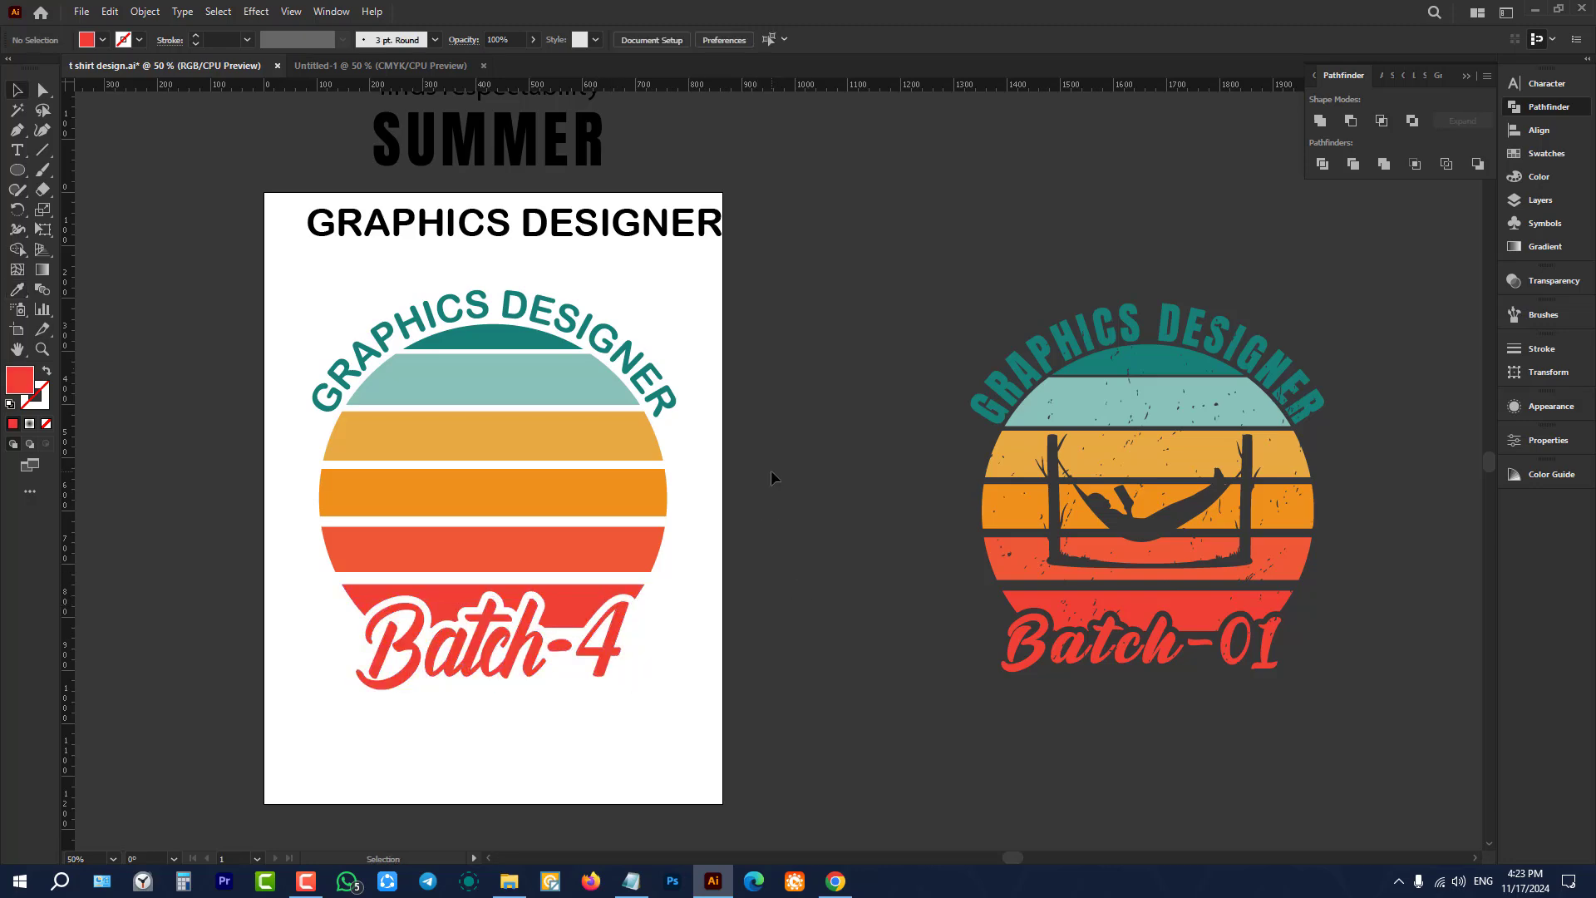
Step: Place a copy of the silhouette of a person reading in a hammock between two posts over the middle of the striped circle
scroll(770, 471, down, 4)
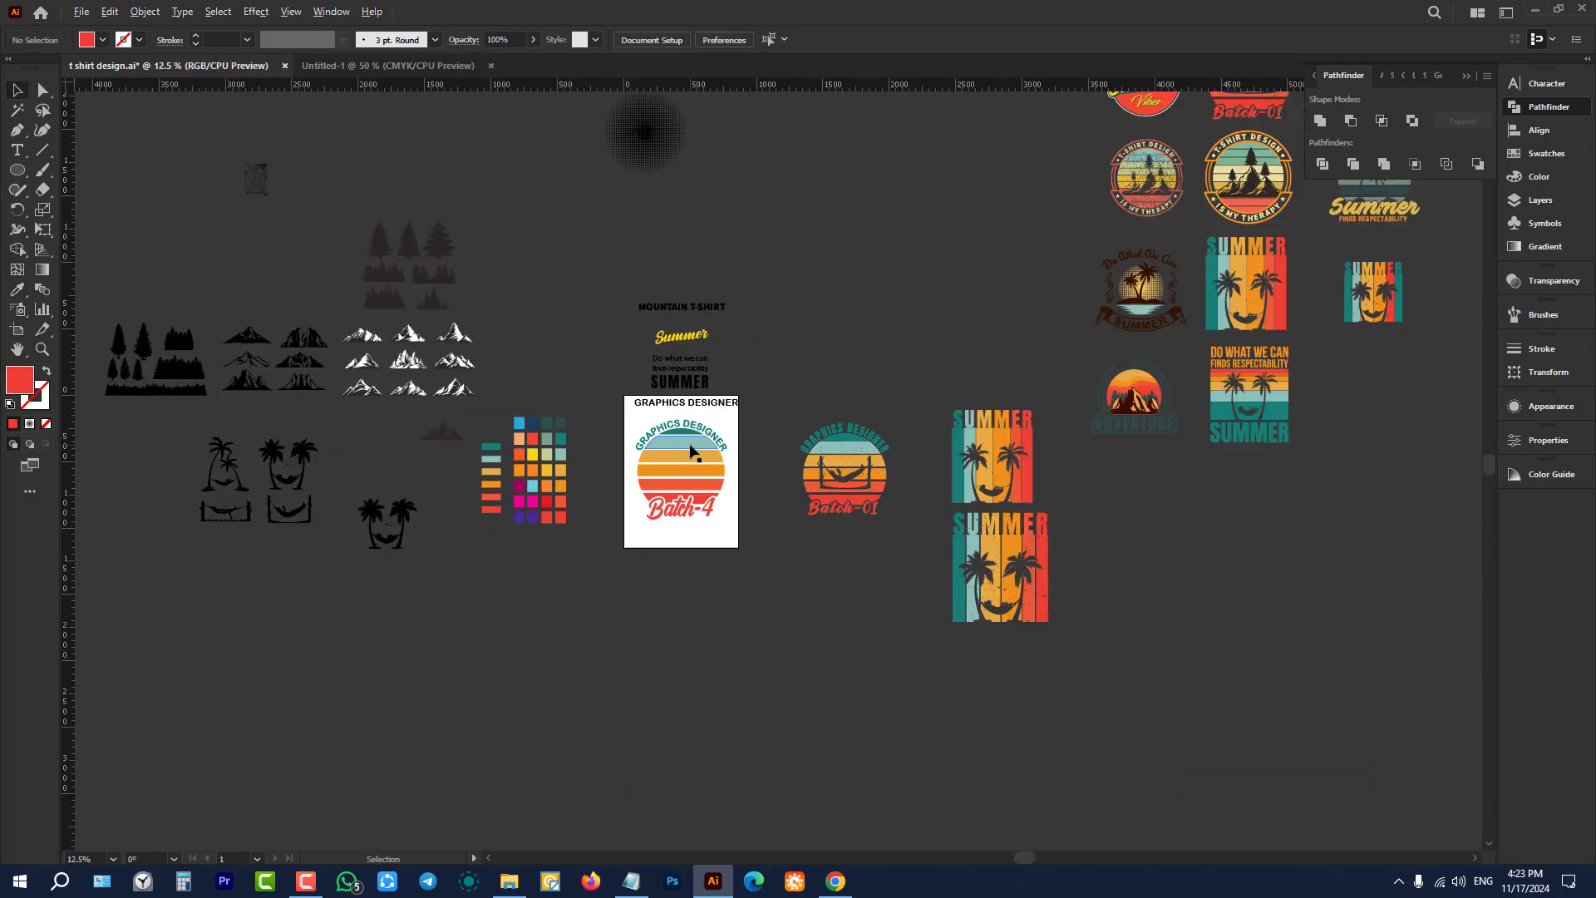
scroll(288, 518, up, 4)
click(263, 510)
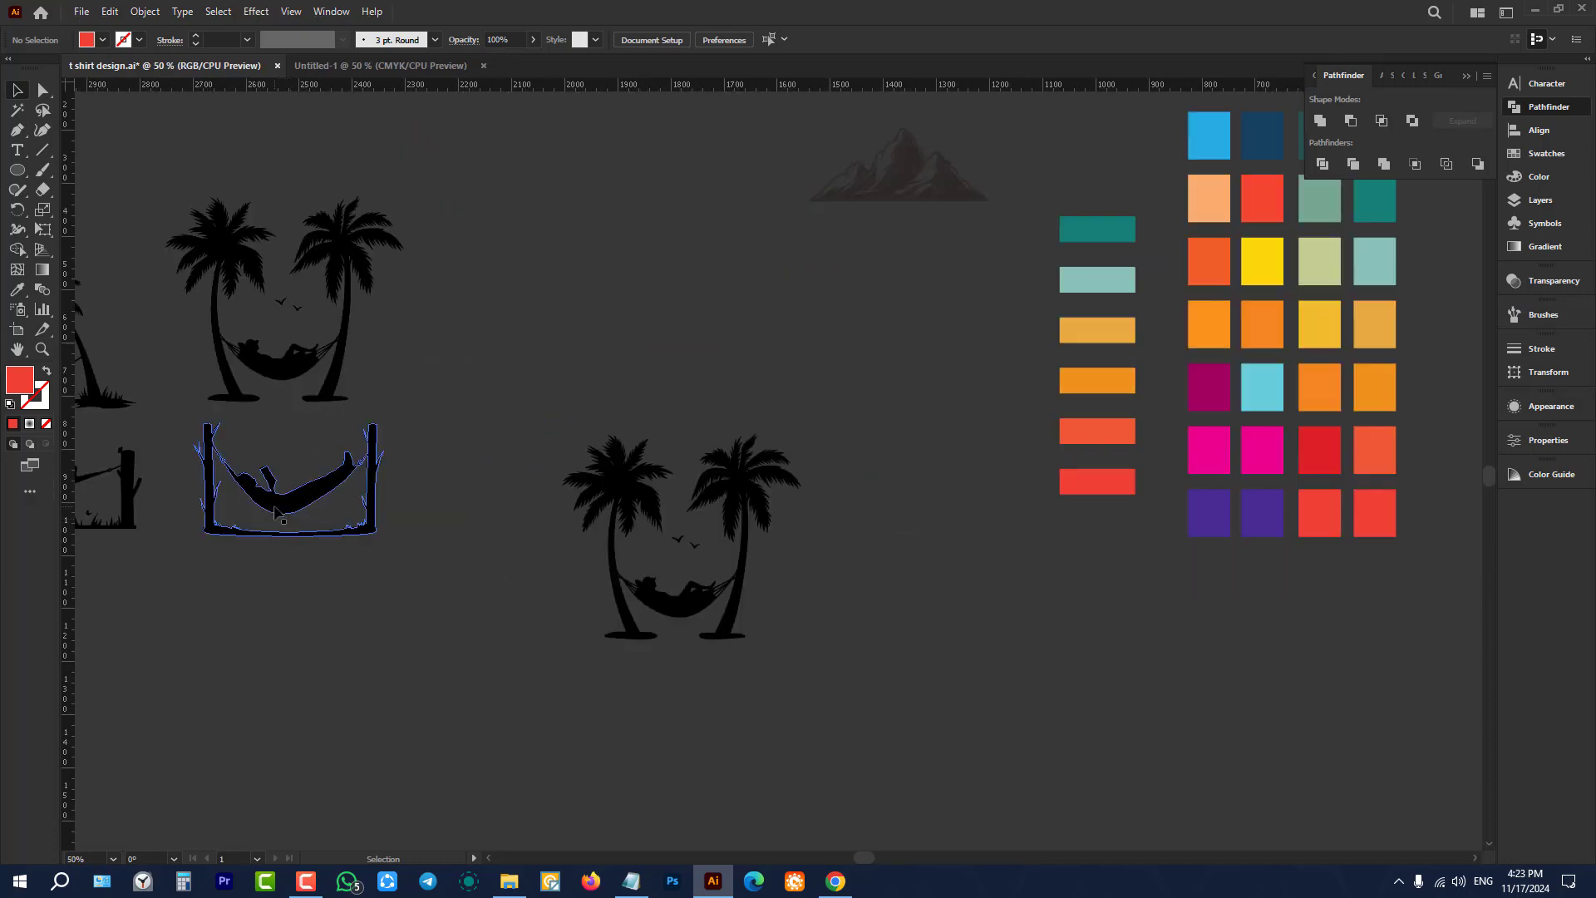
scroll(263, 510, down, 2)
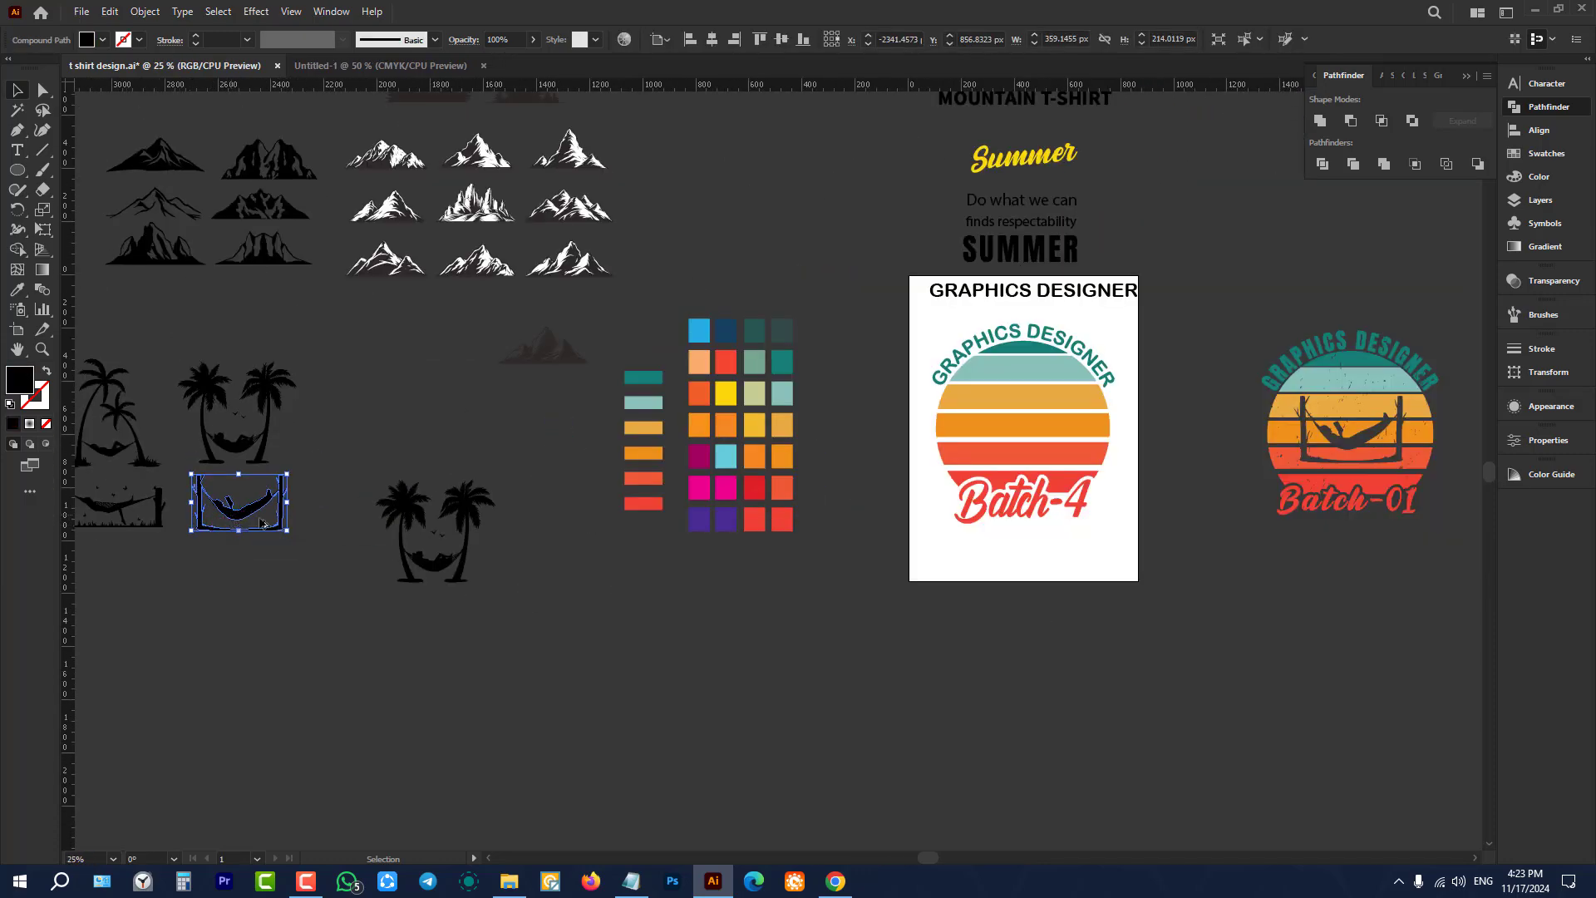
drag(260, 522, 1073, 442)
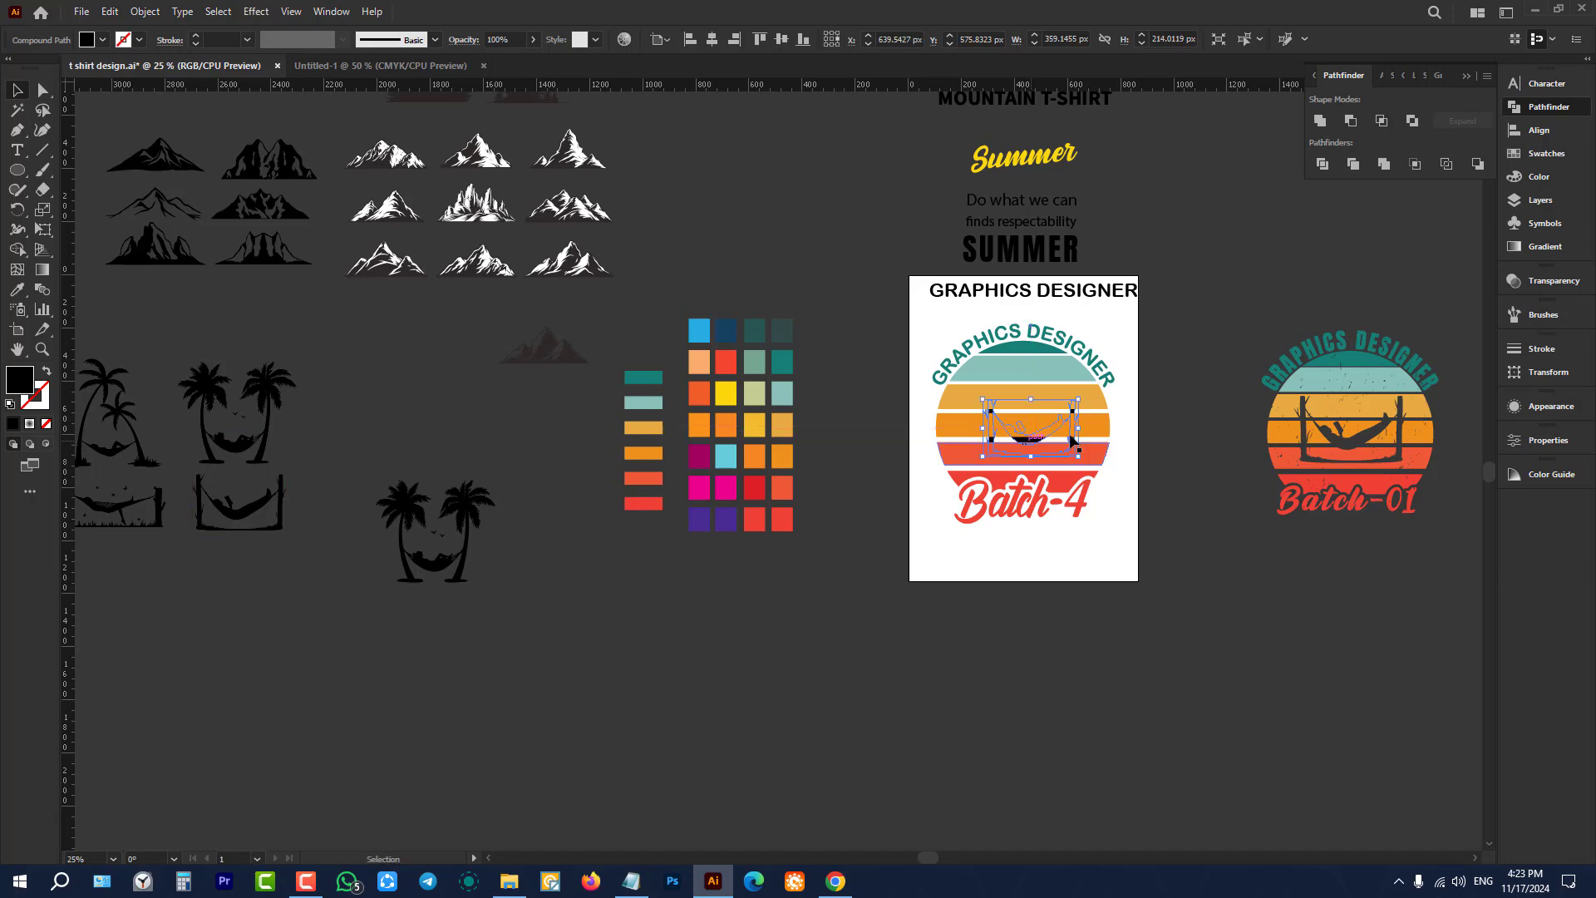
Step: Enlarge the hammock silhouette proportionally to about 480 × 286 px, up to the second stripe's lower edge, and centre it horizontally
key(ctrl+equal)
key(ctrl+equal)
key(ctrl+equal)
key(a)
key(v)
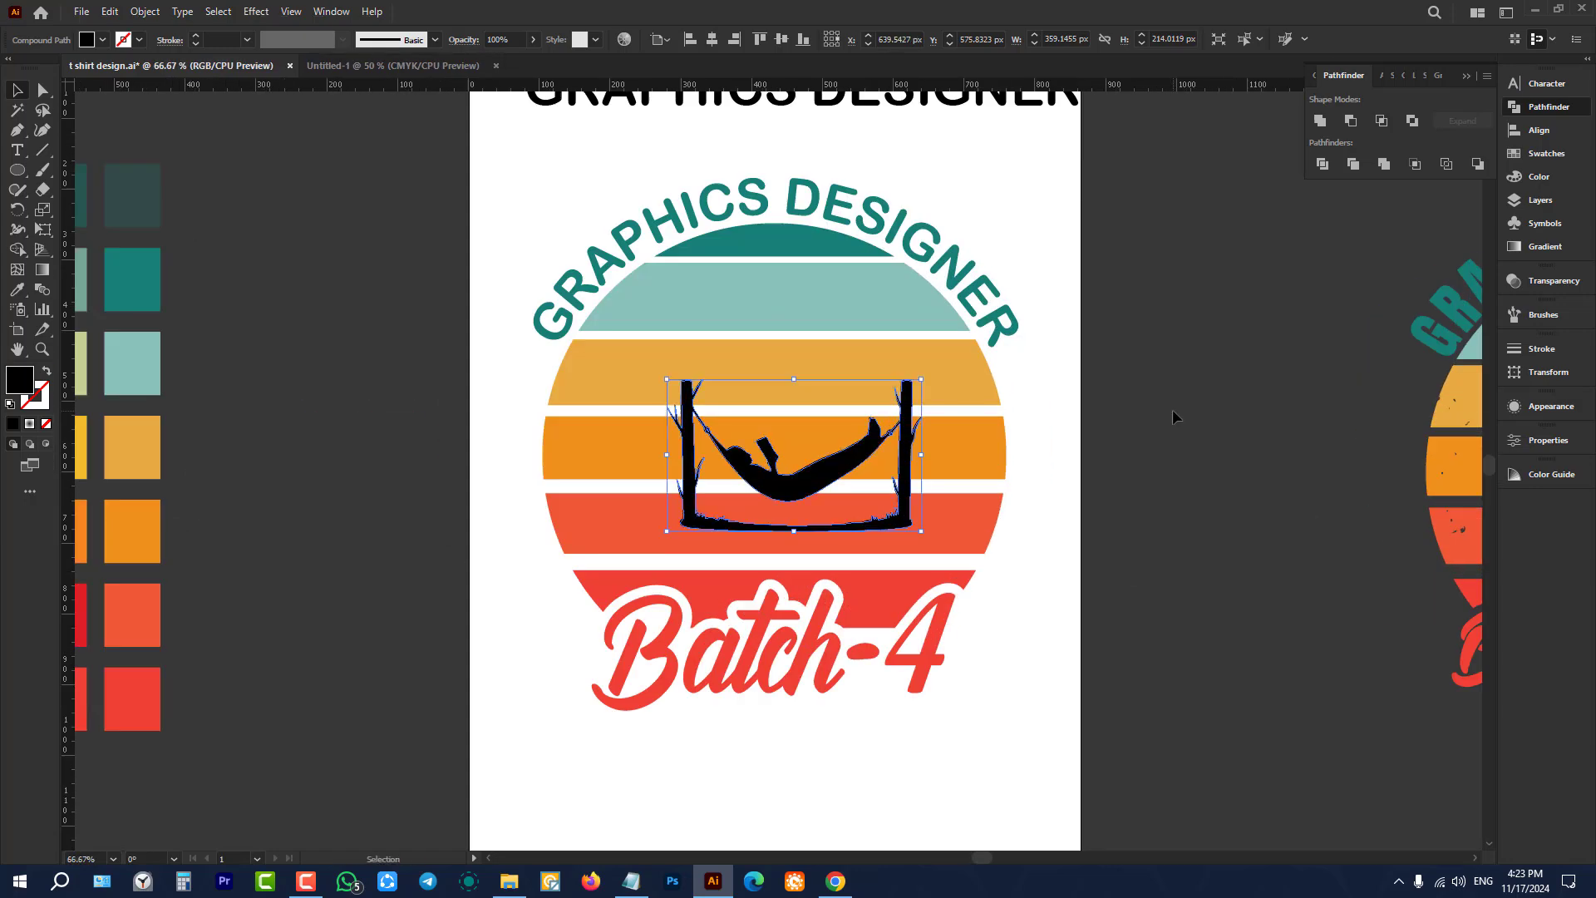
scroll(1140, 371, up, 1)
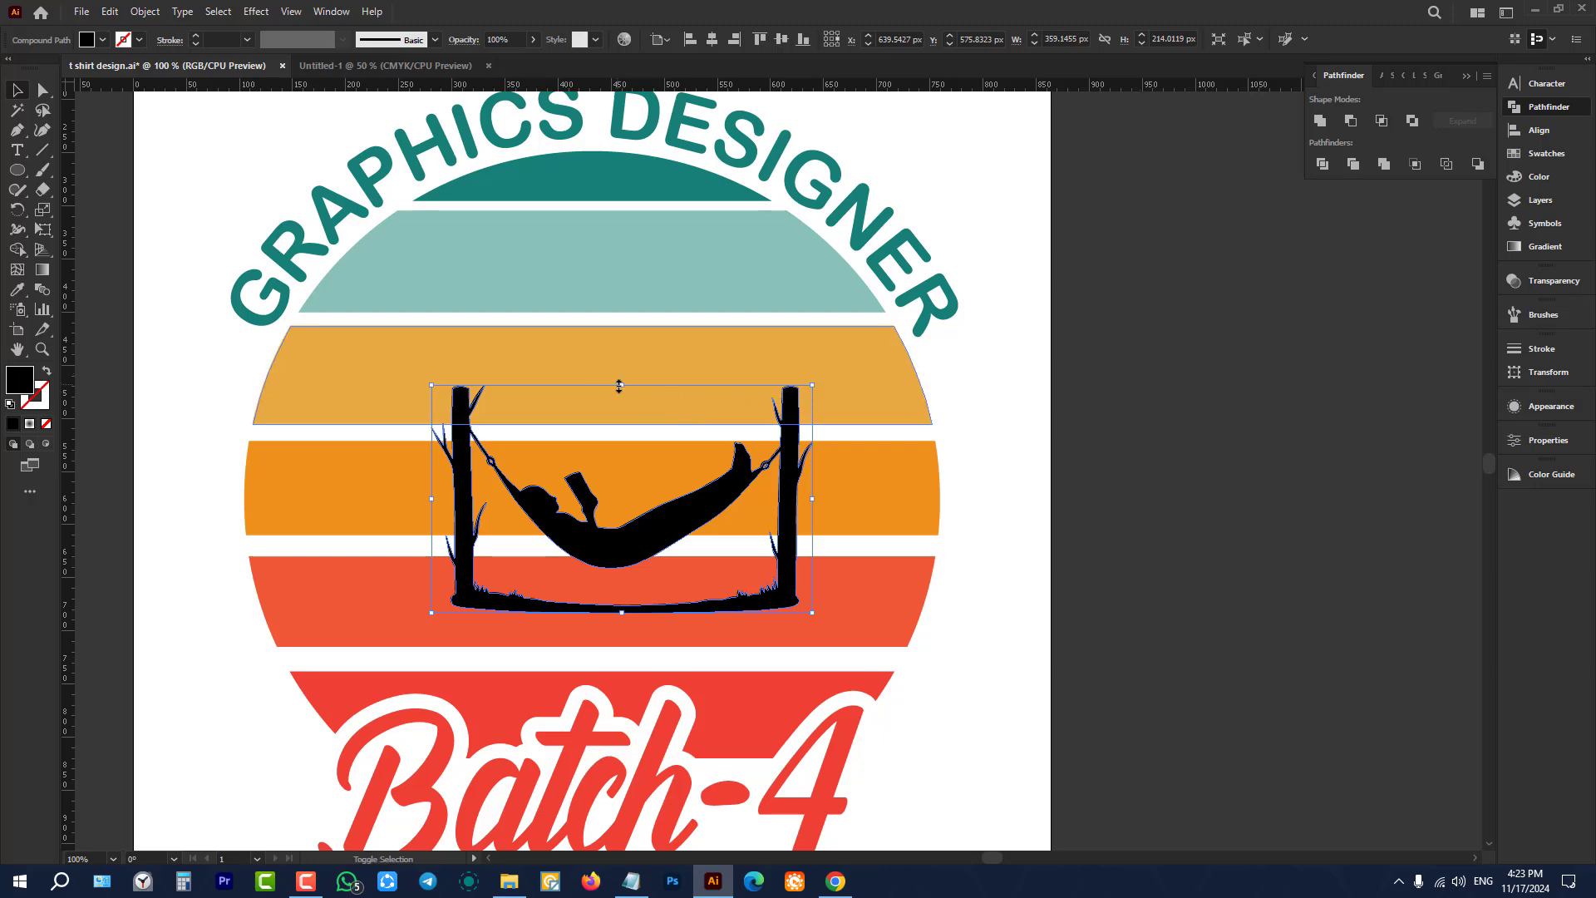
drag(618, 385, 620, 309)
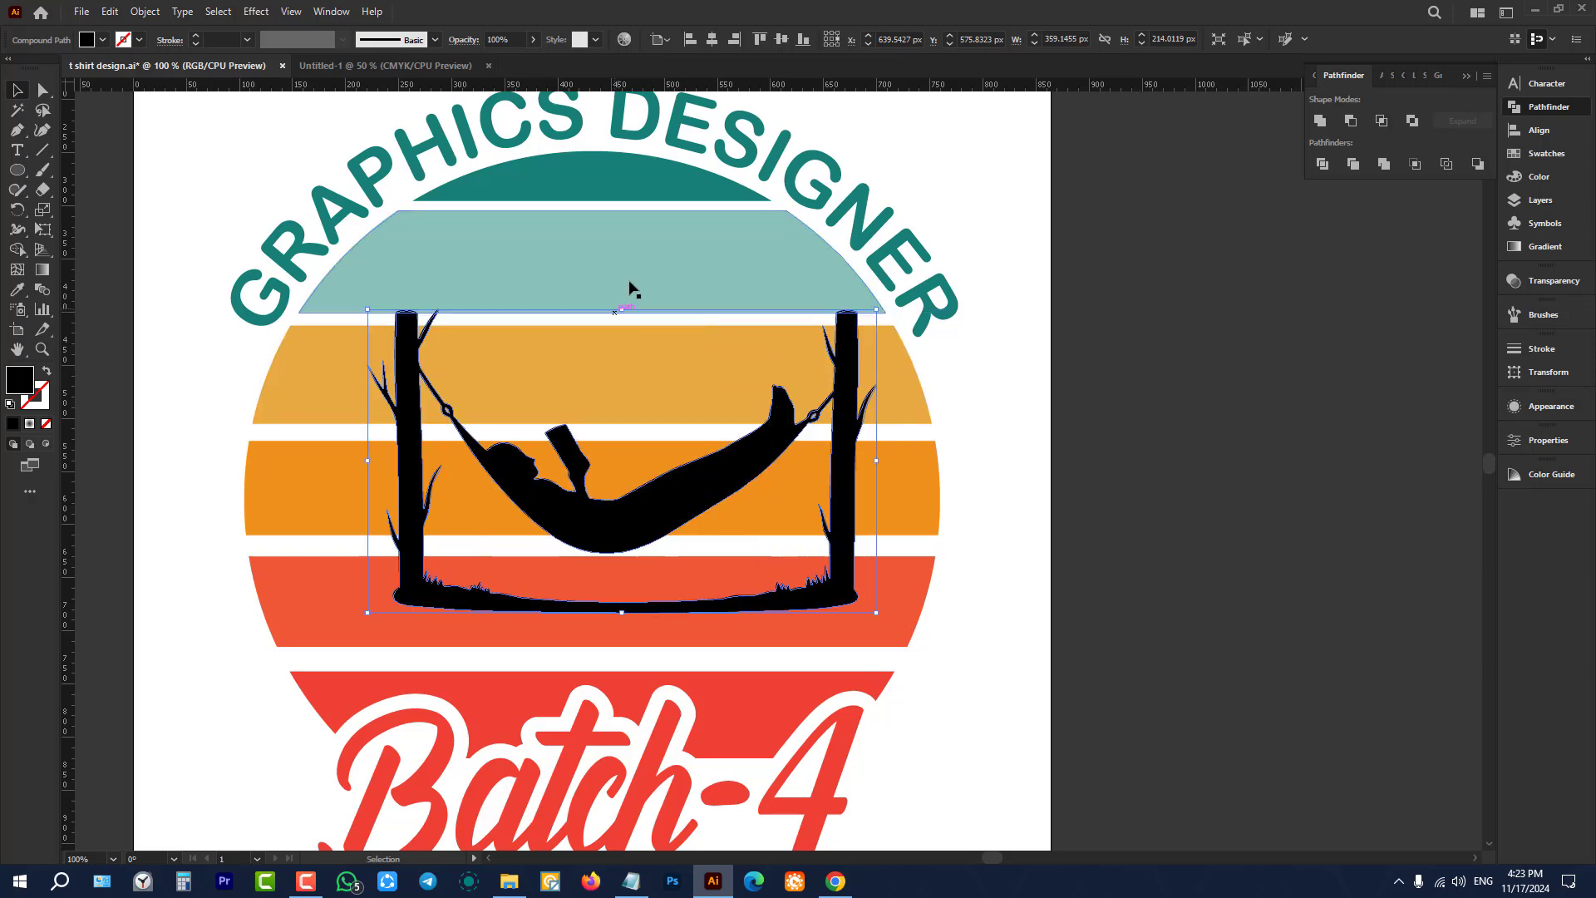
click(713, 45)
scroll(791, 374, down, 2)
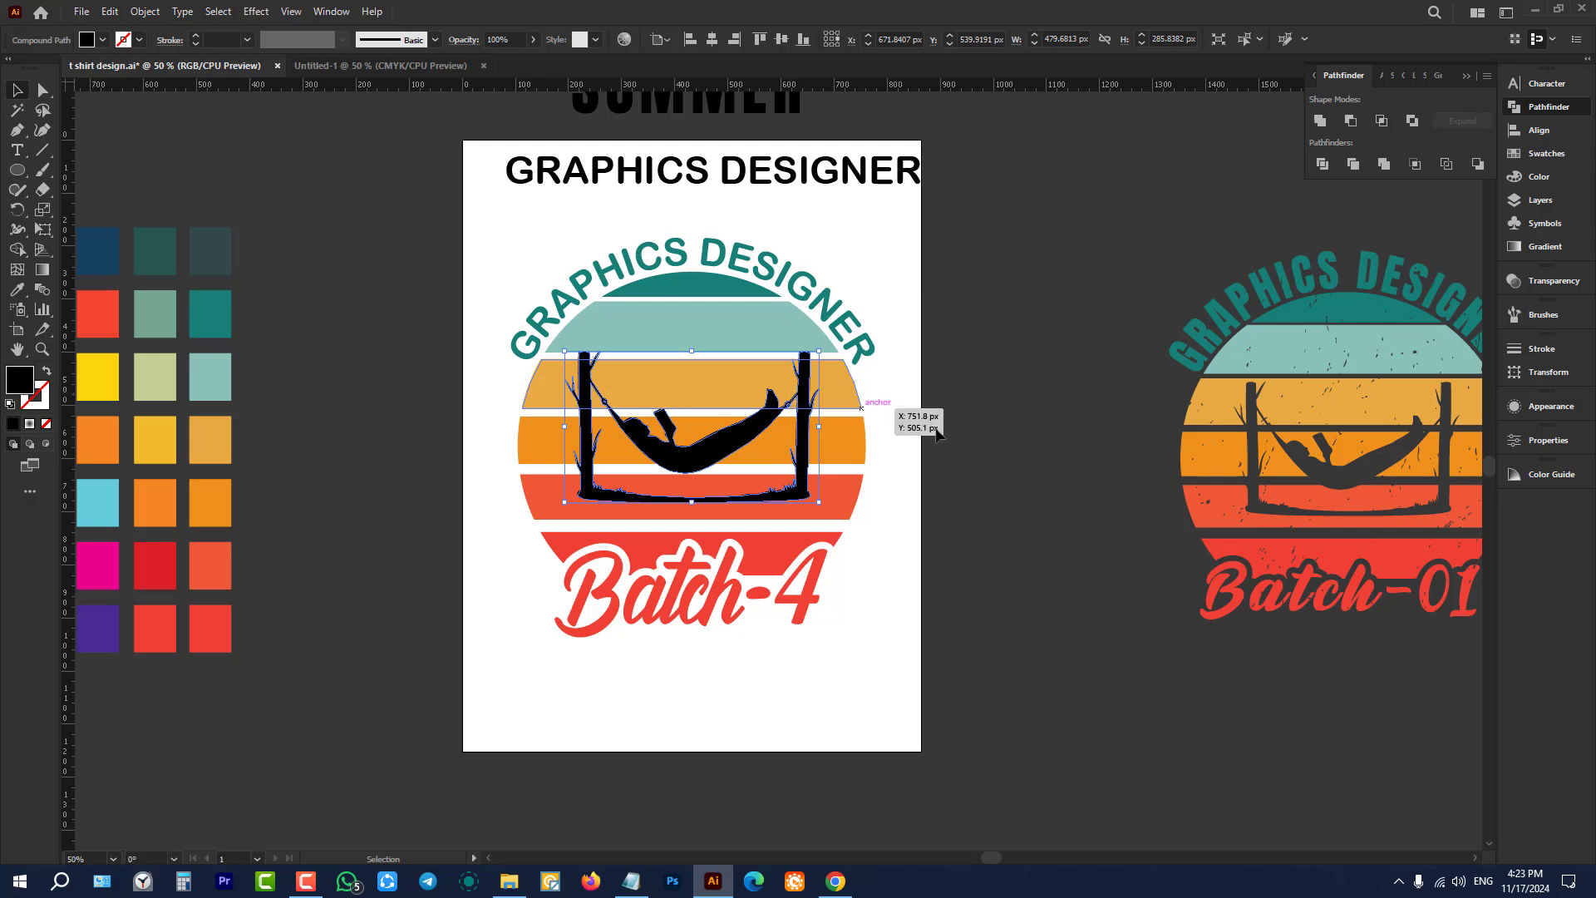
Step: Lower the hammock silhouette to start just below the third stripe's upper edge and enlarge it proportionally to about 500 × 298 px
key(Down)
key(Down)
key(Down)
key(Down)
key(Down)
key(Down)
key(Down)
key(Down)
key(Down)
key(Down)
key(Down)
key(Down)
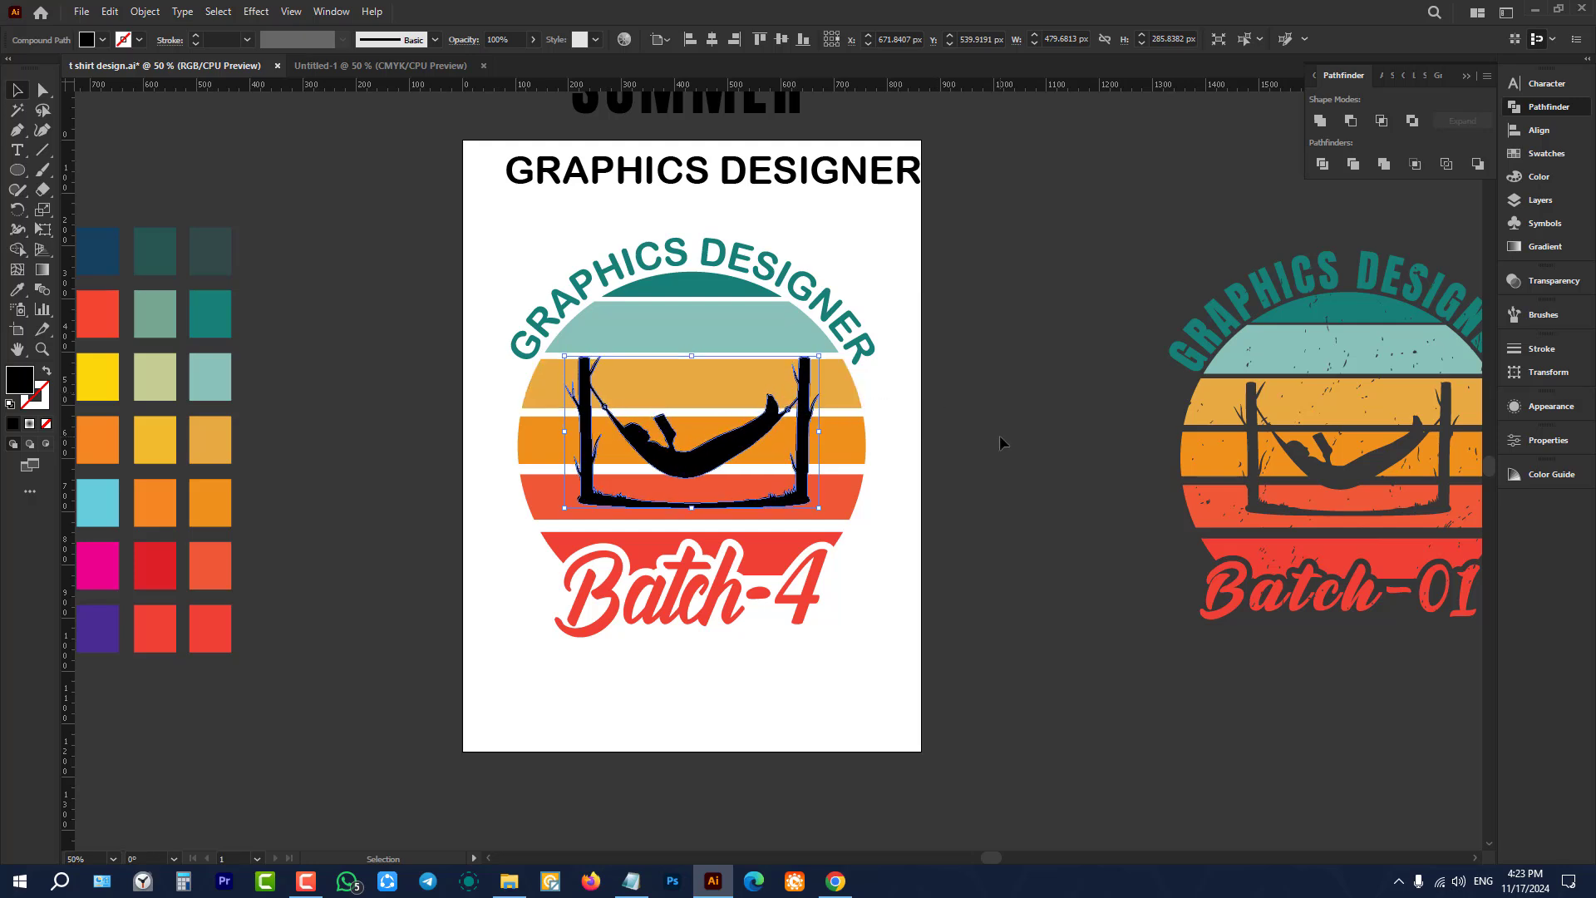
key(Down)
key(Down)
key(Down)
key(Down)
key(Down)
key(Down)
key(Down)
key(Down)
key(Down)
key(Down)
key(Down)
key(Down)
key(Down)
key(Down)
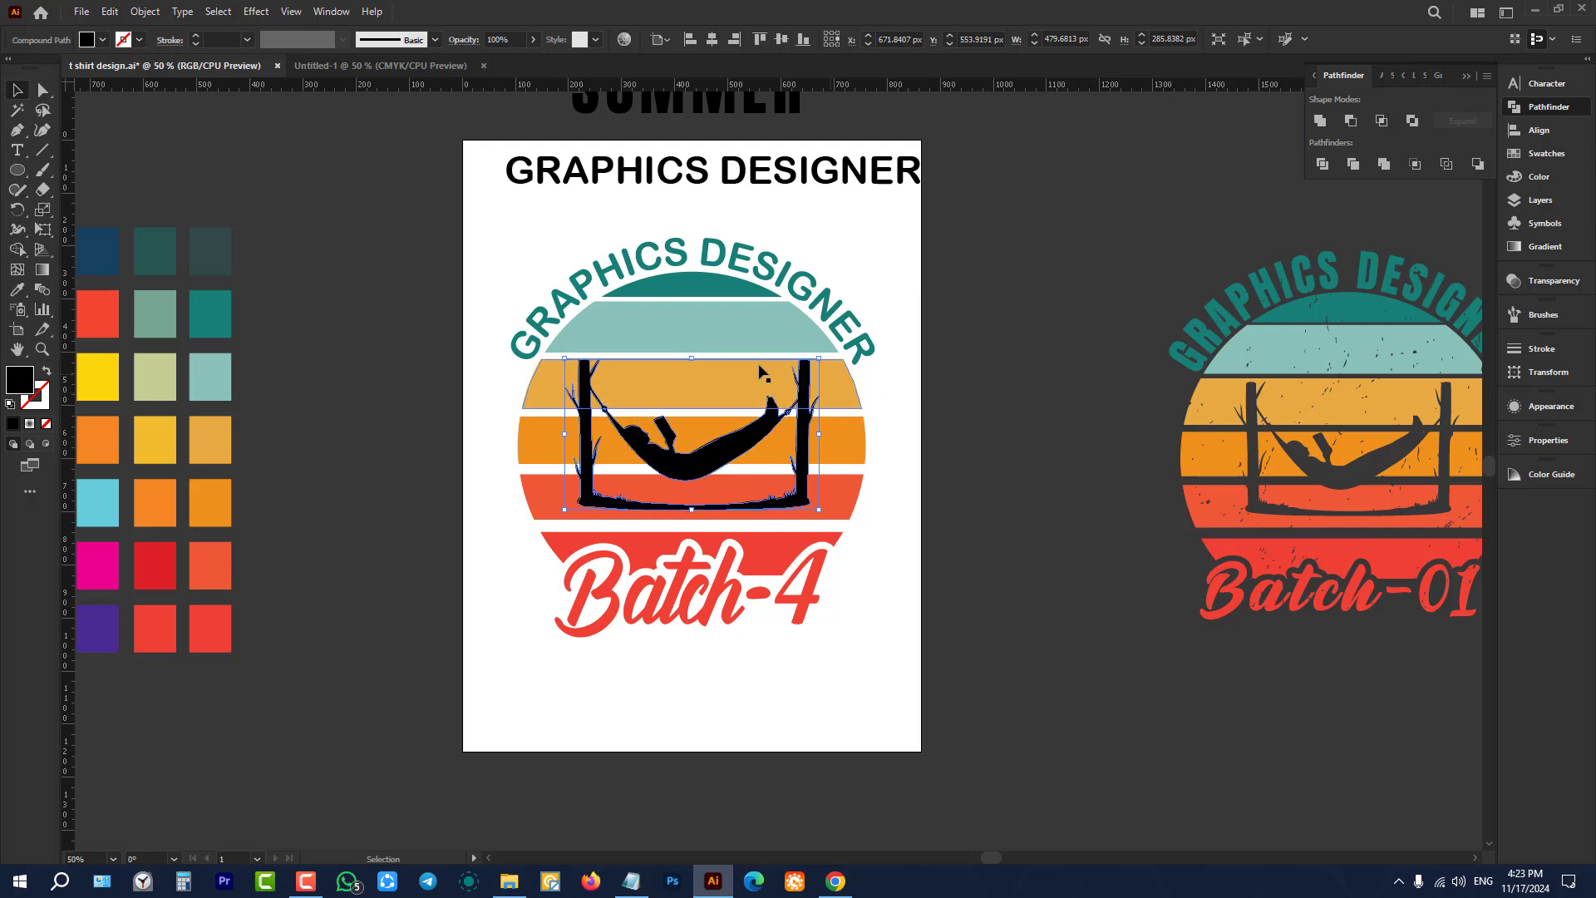
scroll(729, 361, up, 1)
key(Down)
key(Down)
key(Down)
key(Down)
key(Down)
key(Down)
key(Down)
key(Down)
key(Down)
key(Down)
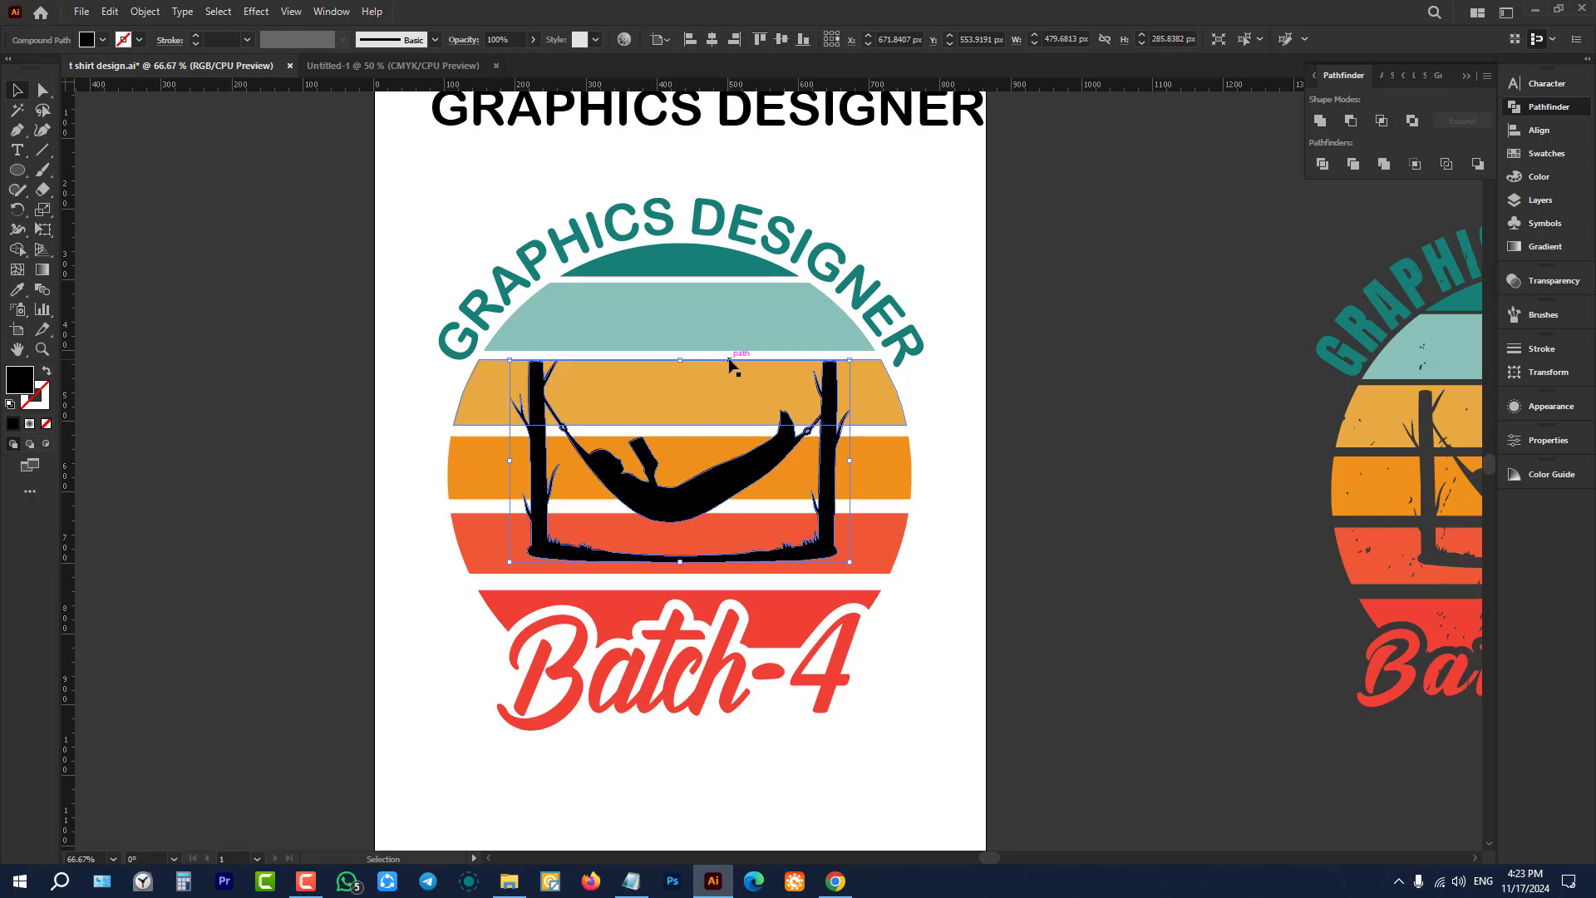
key(Down)
key(Down)
key(Down)
key(Down)
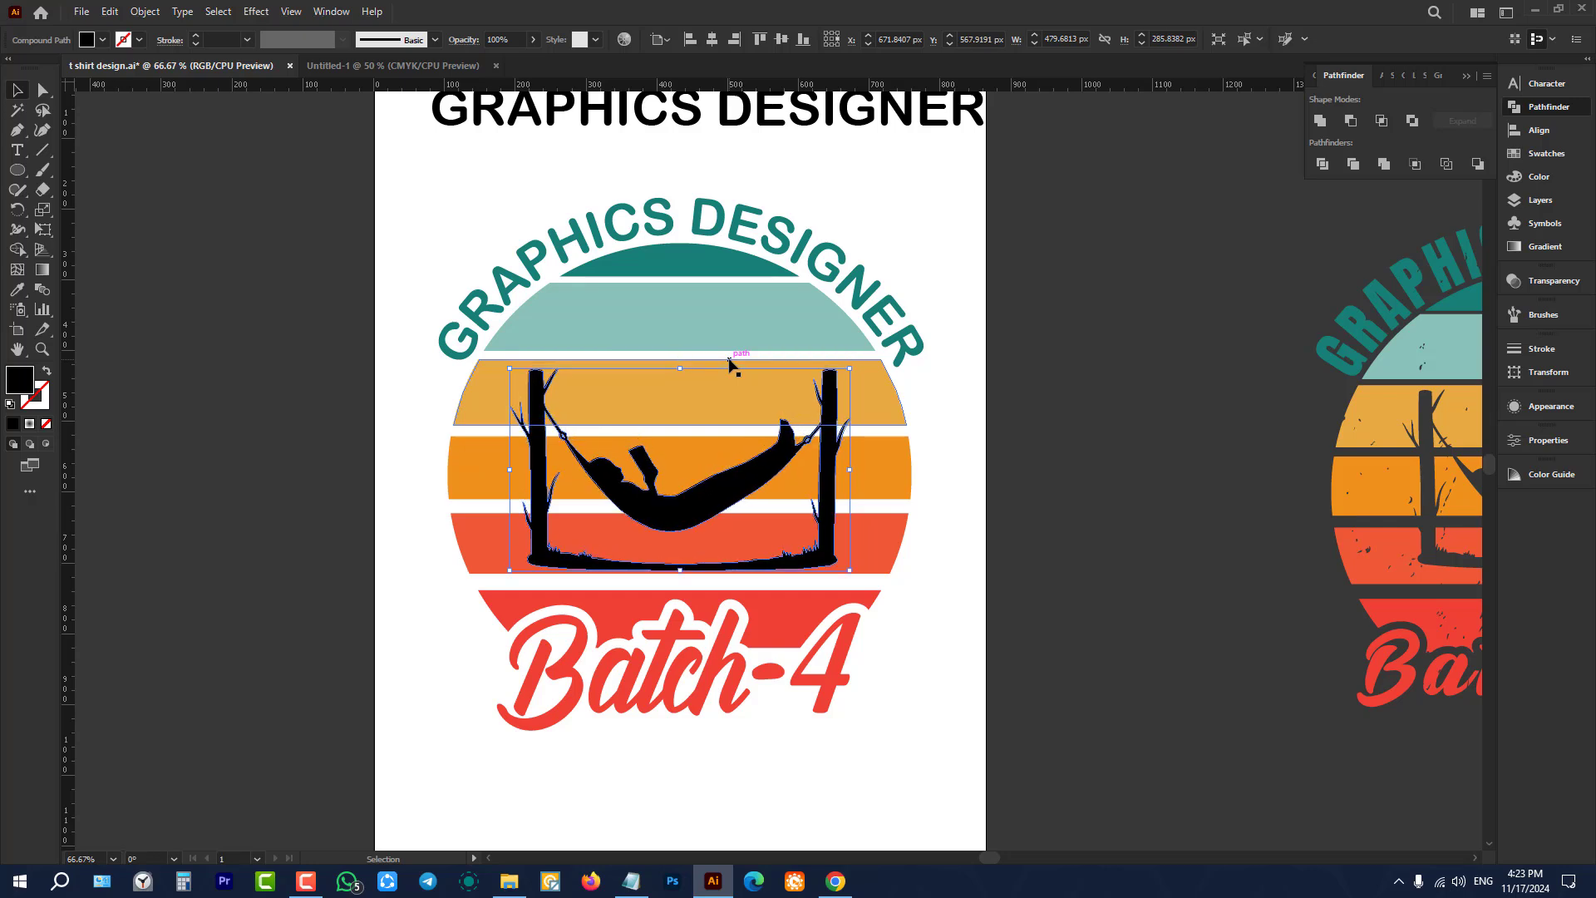
key(Down)
key(Down)
key(Down)
key(Down)
key(Down)
key(Down)
key(Down)
key(Down)
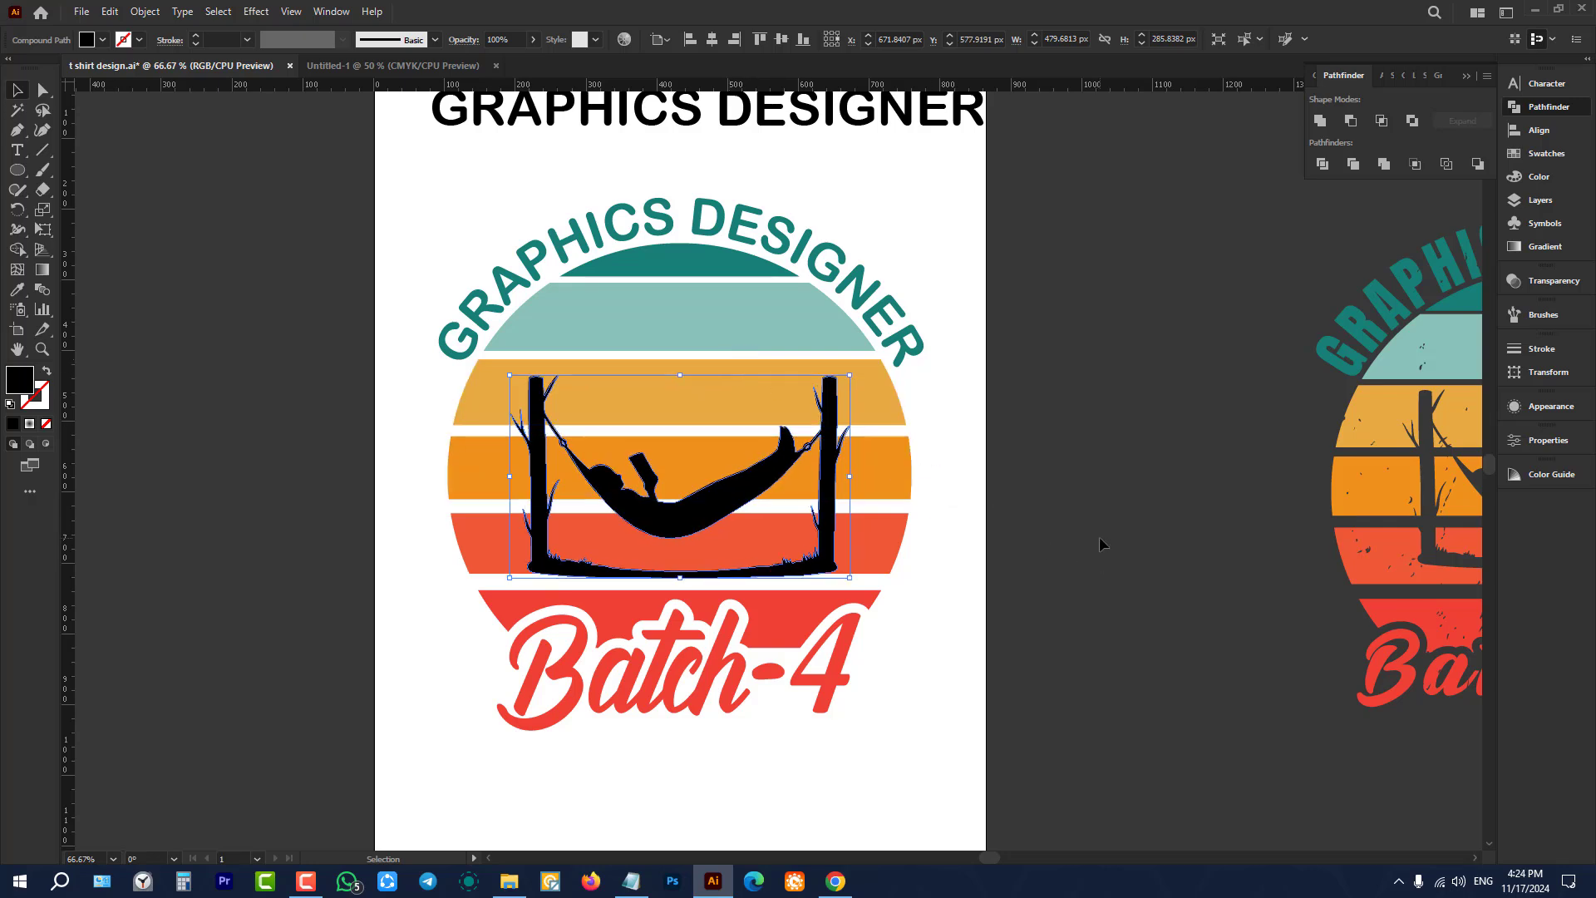
drag(683, 379, 683, 367)
click(1025, 416)
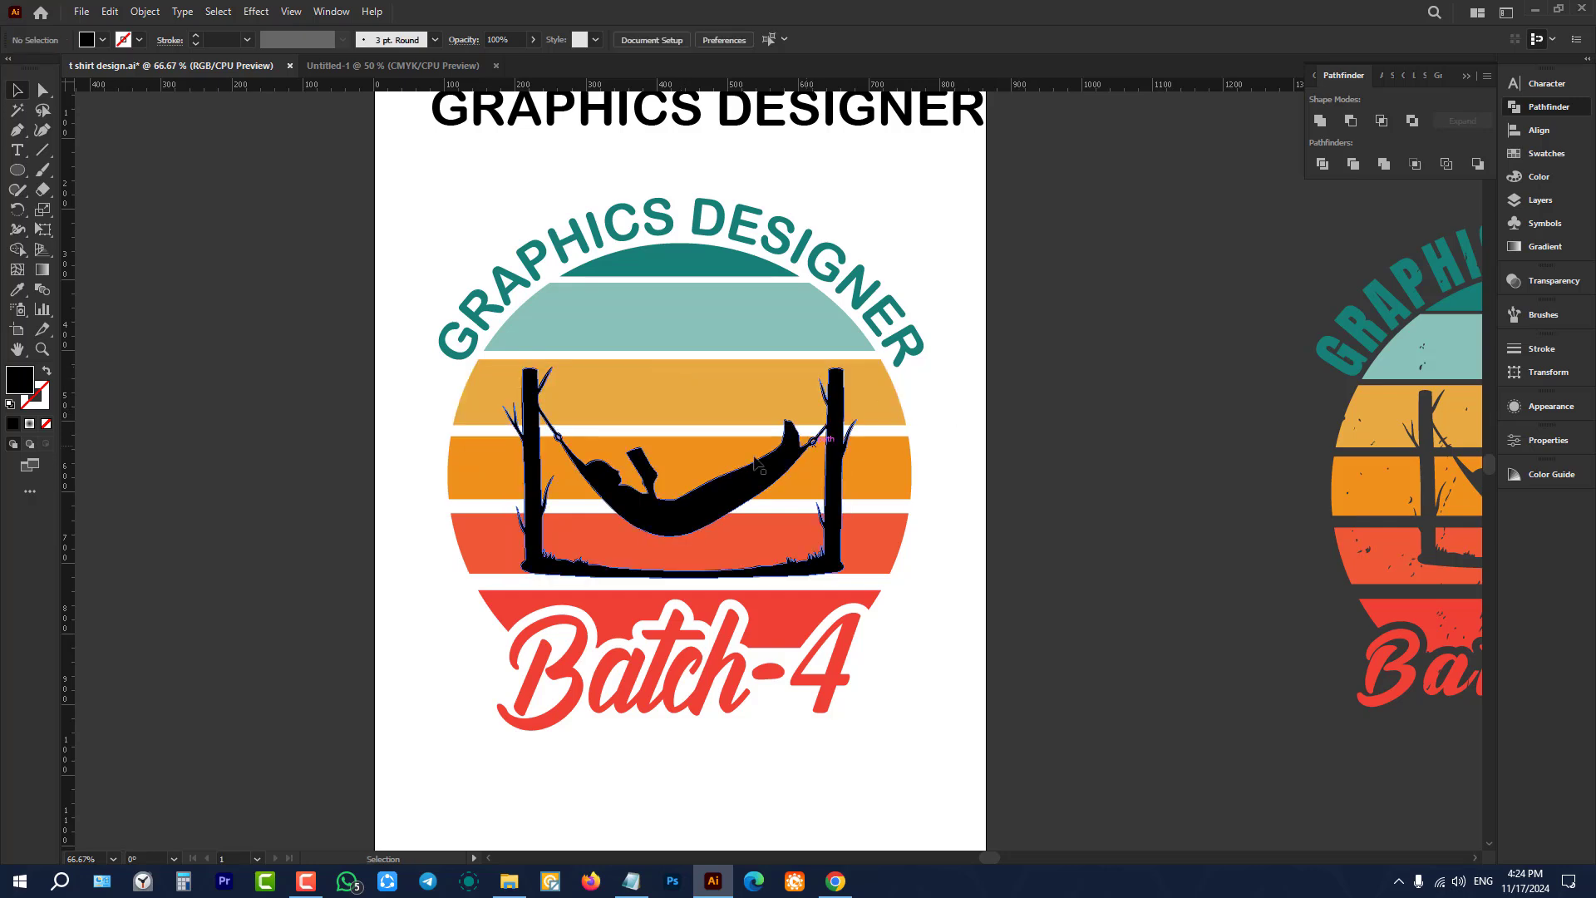
Step: Cut the hammock silhouette from the artwork and group the curved text, all the stripes and the Batch-4 text
click(806, 475)
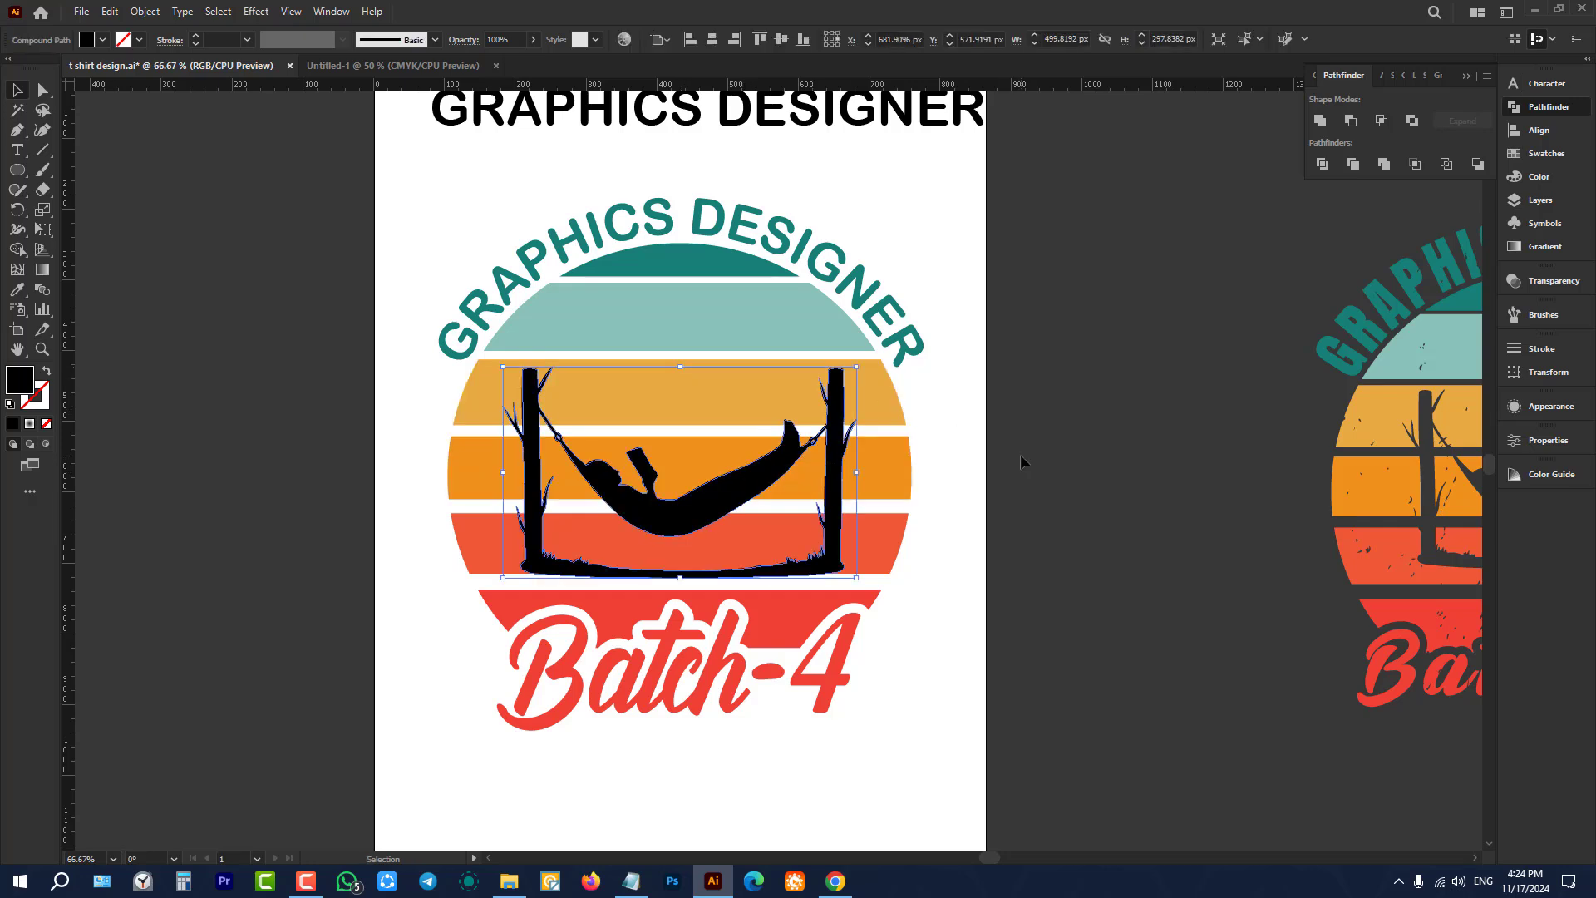
key(Delete)
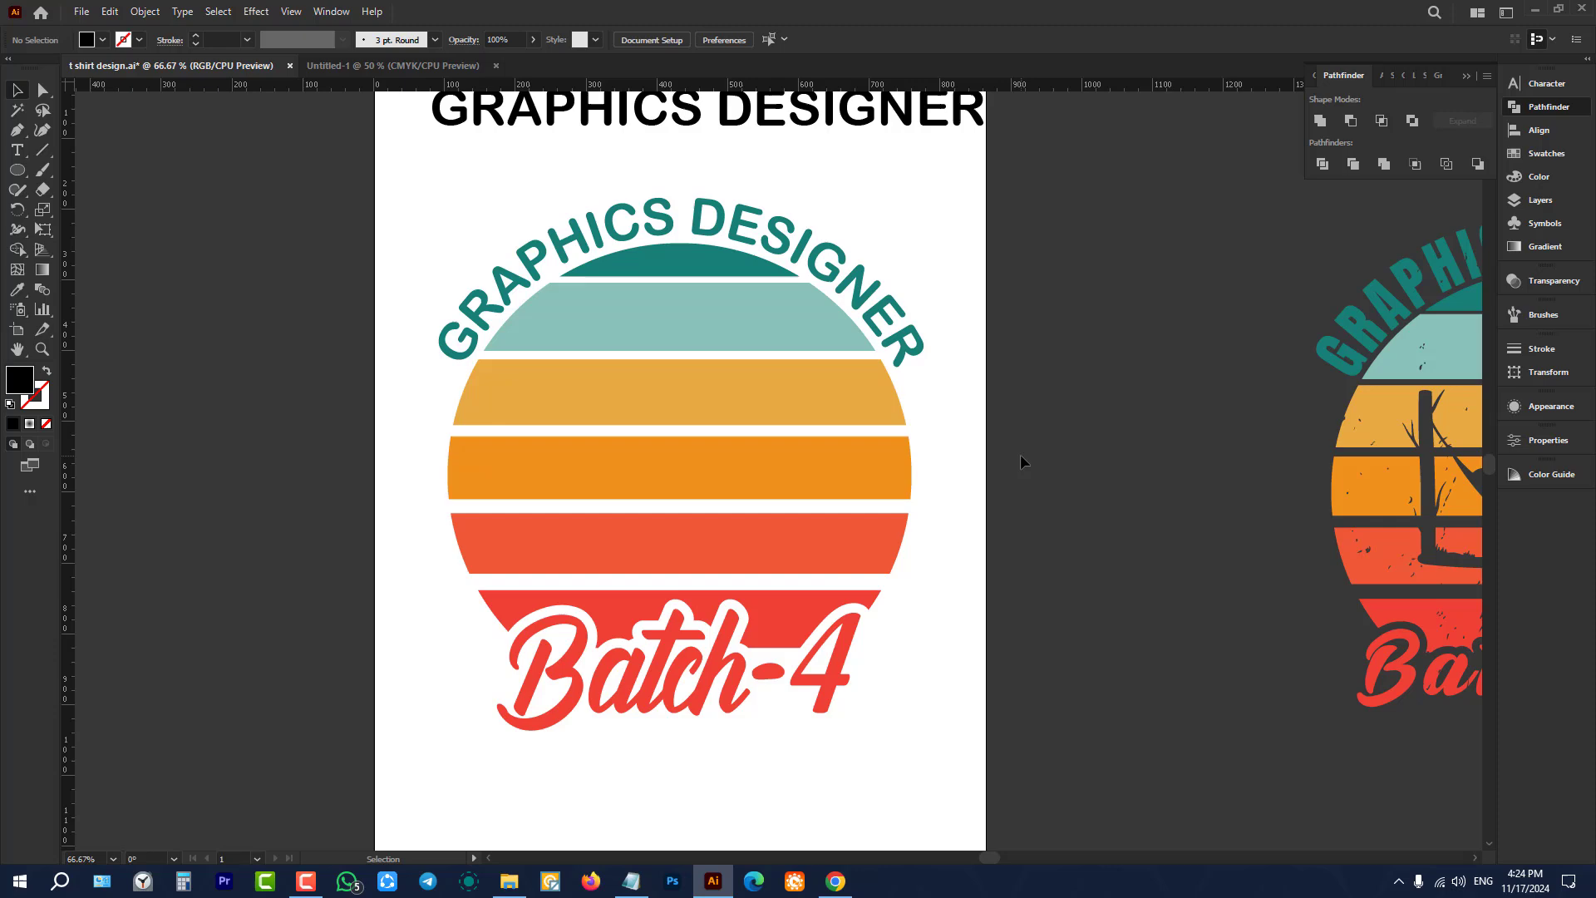
click(709, 402)
scroll(659, 391, down, 2)
drag(546, 298, 825, 686)
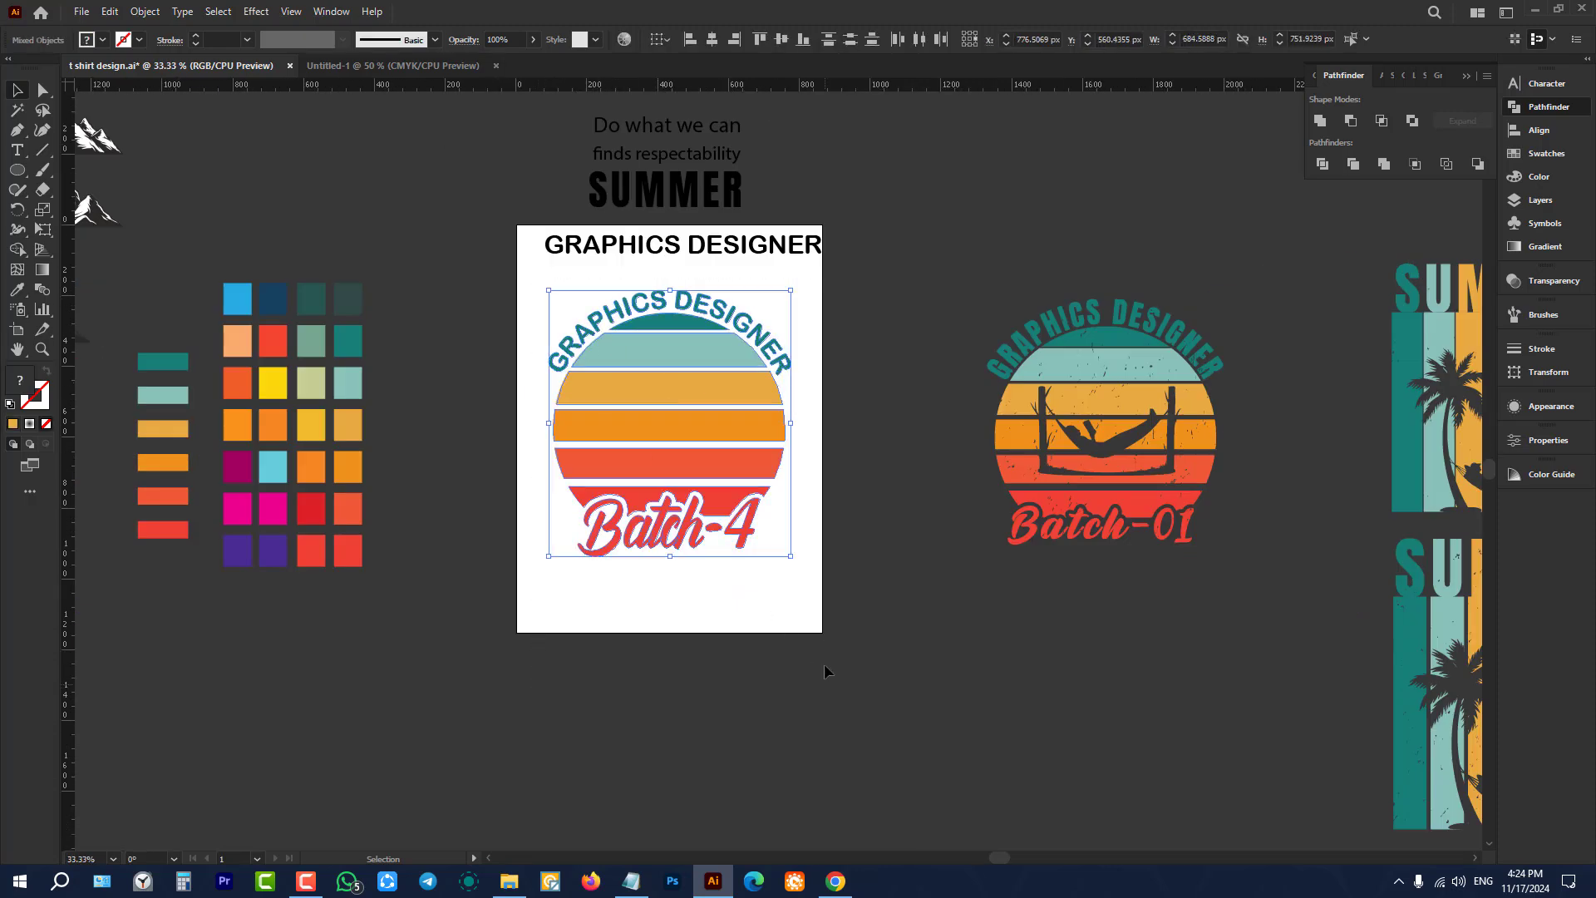
click(870, 529)
Step: Move the spare straight GRAPHICS DESIGNER text off the artboard
scroll(865, 507, up, 2)
drag(758, 318, 989, 154)
click(880, 313)
Step: Add an opacity mask to the grouped design, paste the cut hammock silhouette in place inside it, and return to normal artwork editing
scroll(651, 458, up, 2)
click(648, 455)
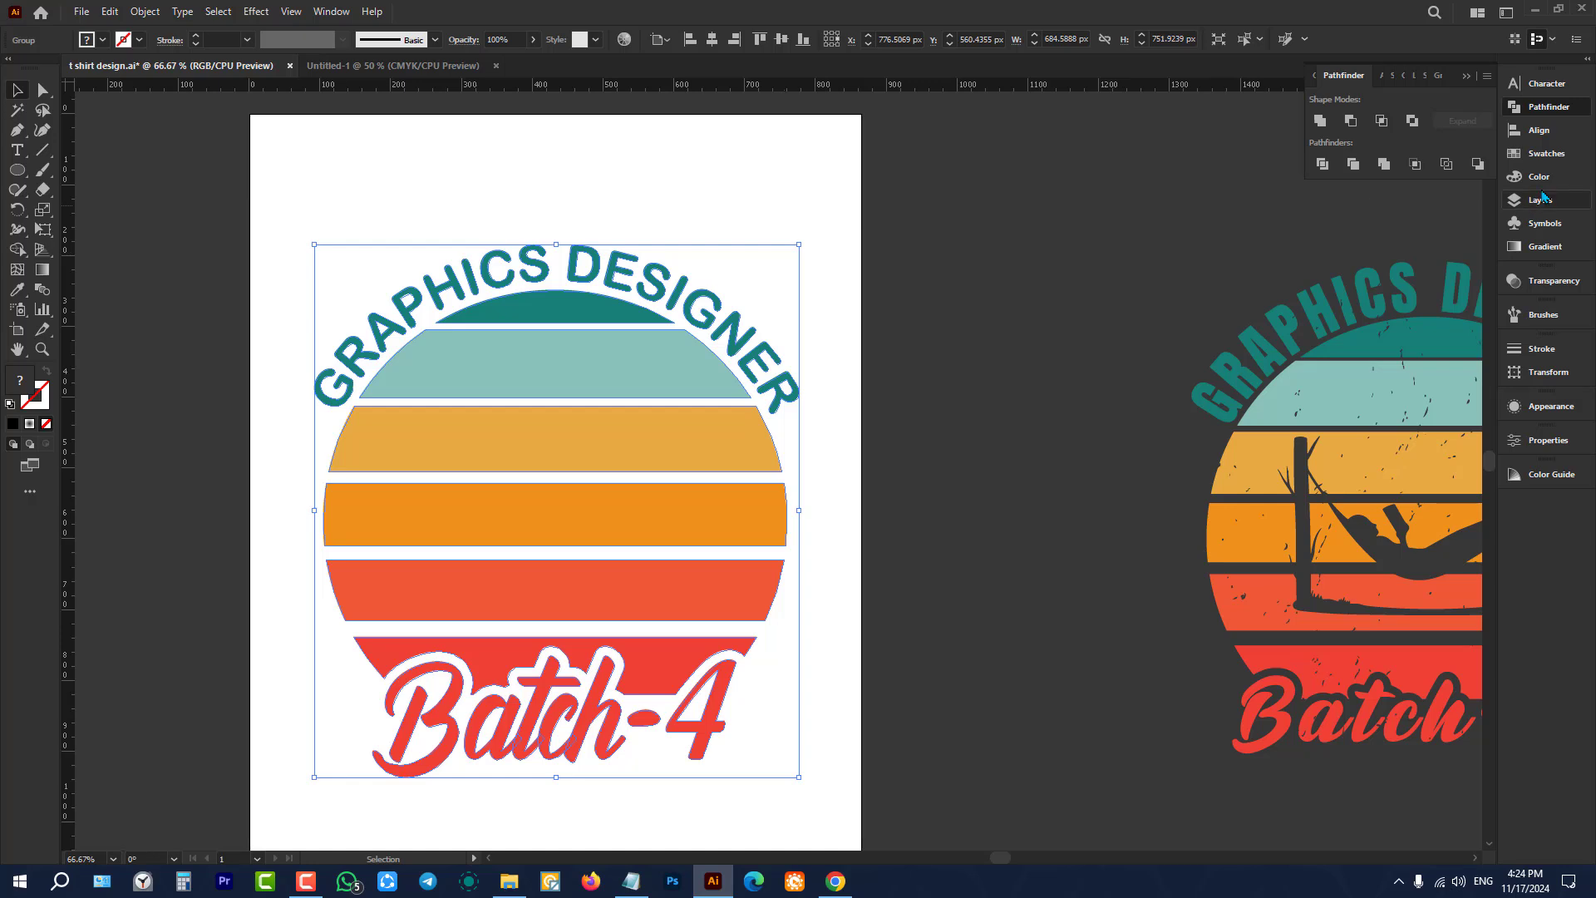
click(1549, 282)
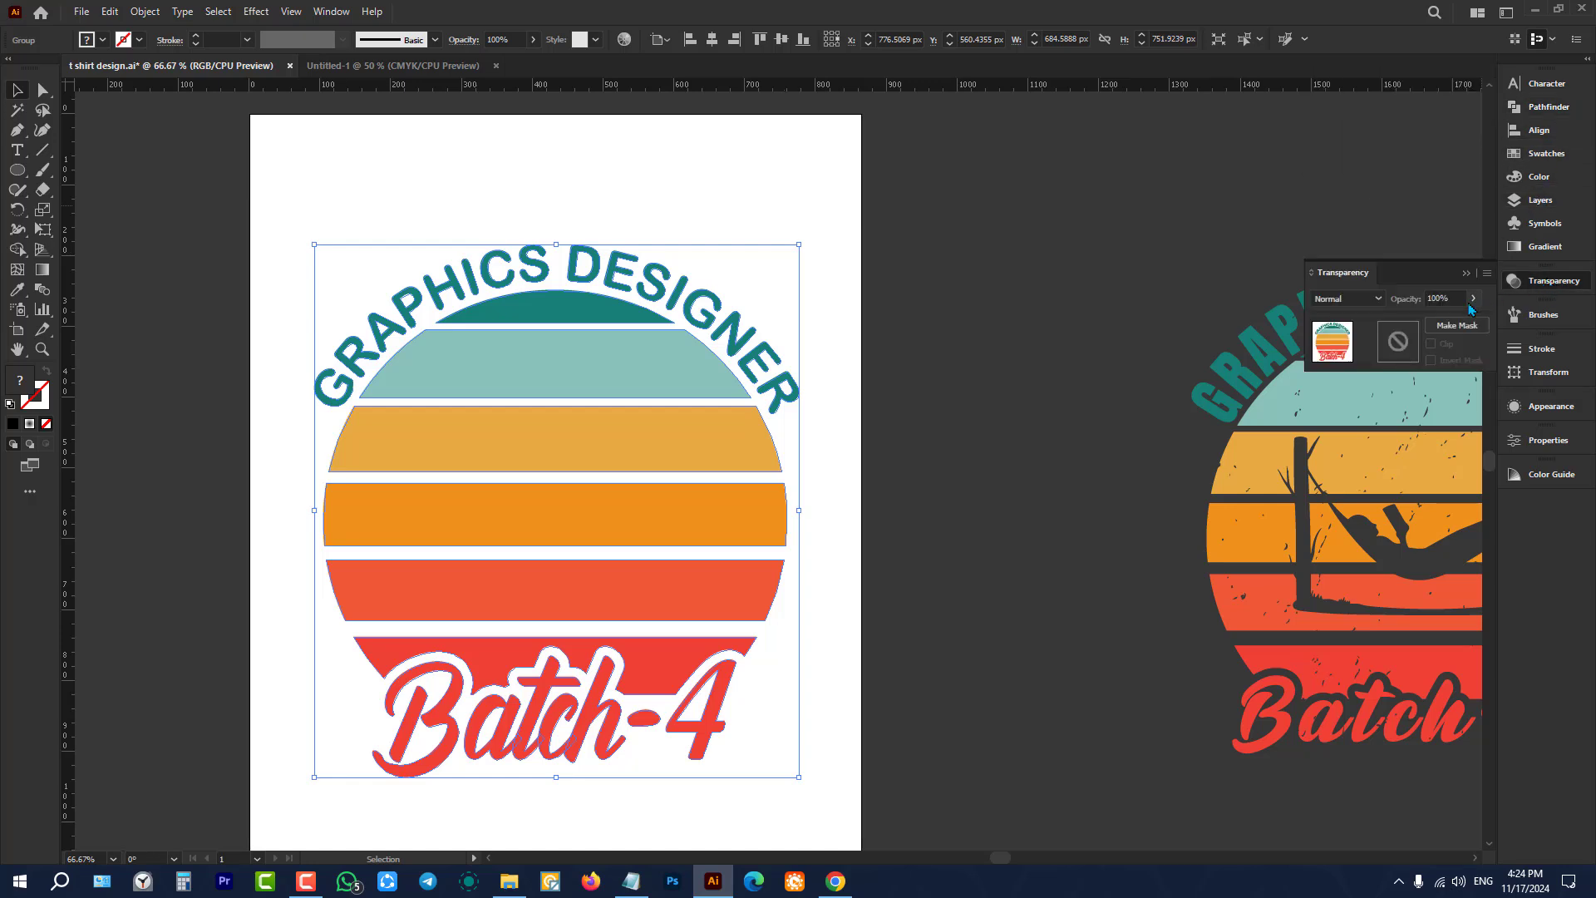
click(1472, 325)
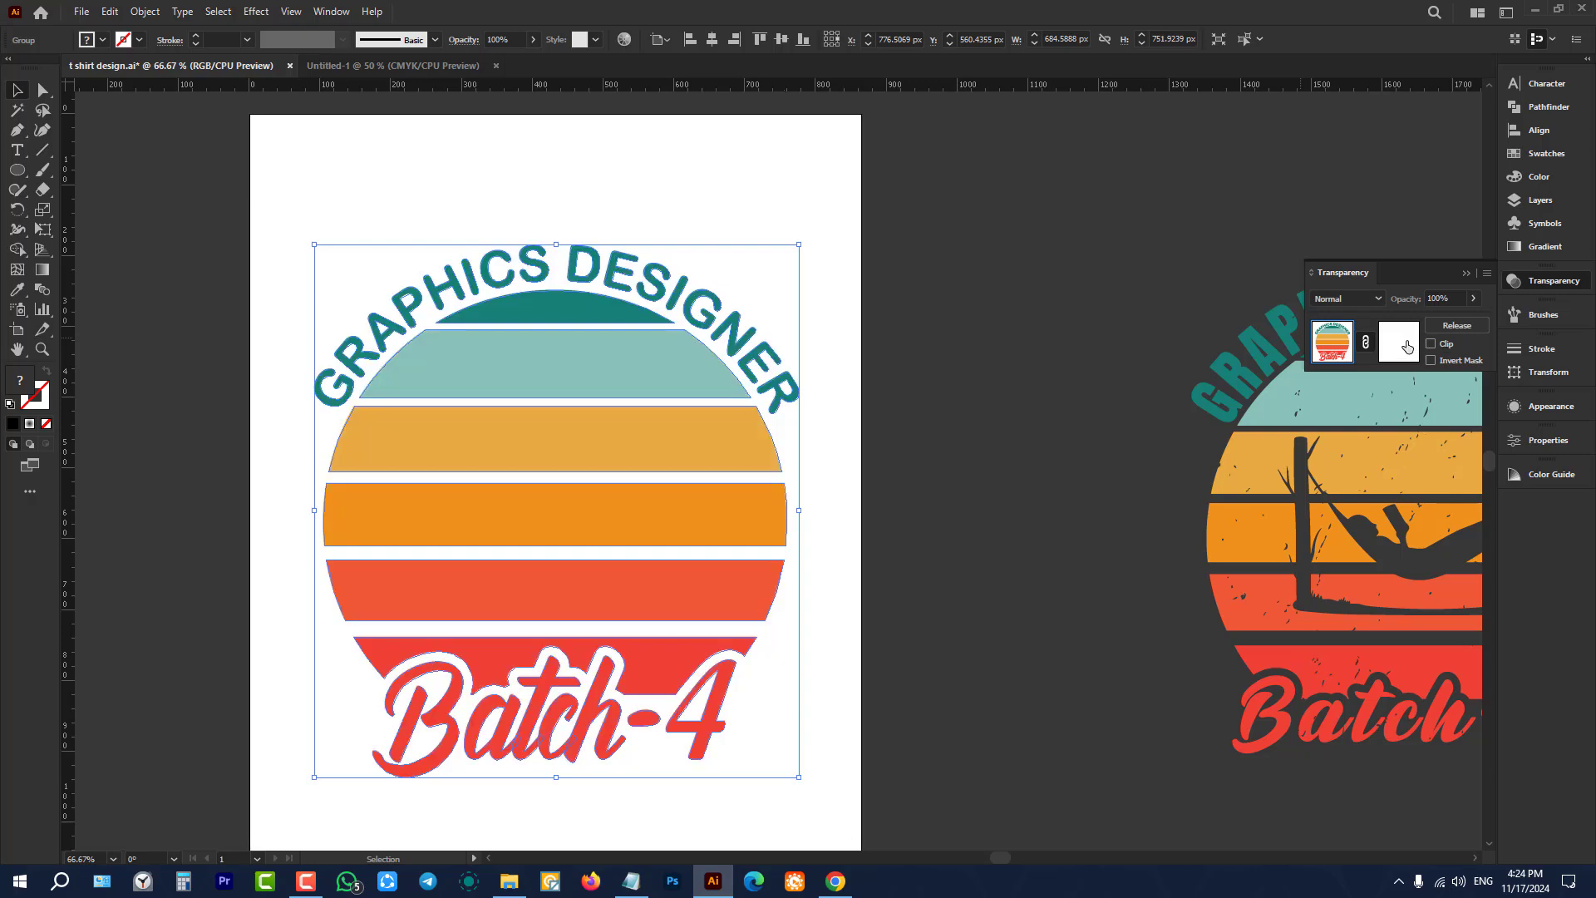
click(1406, 346)
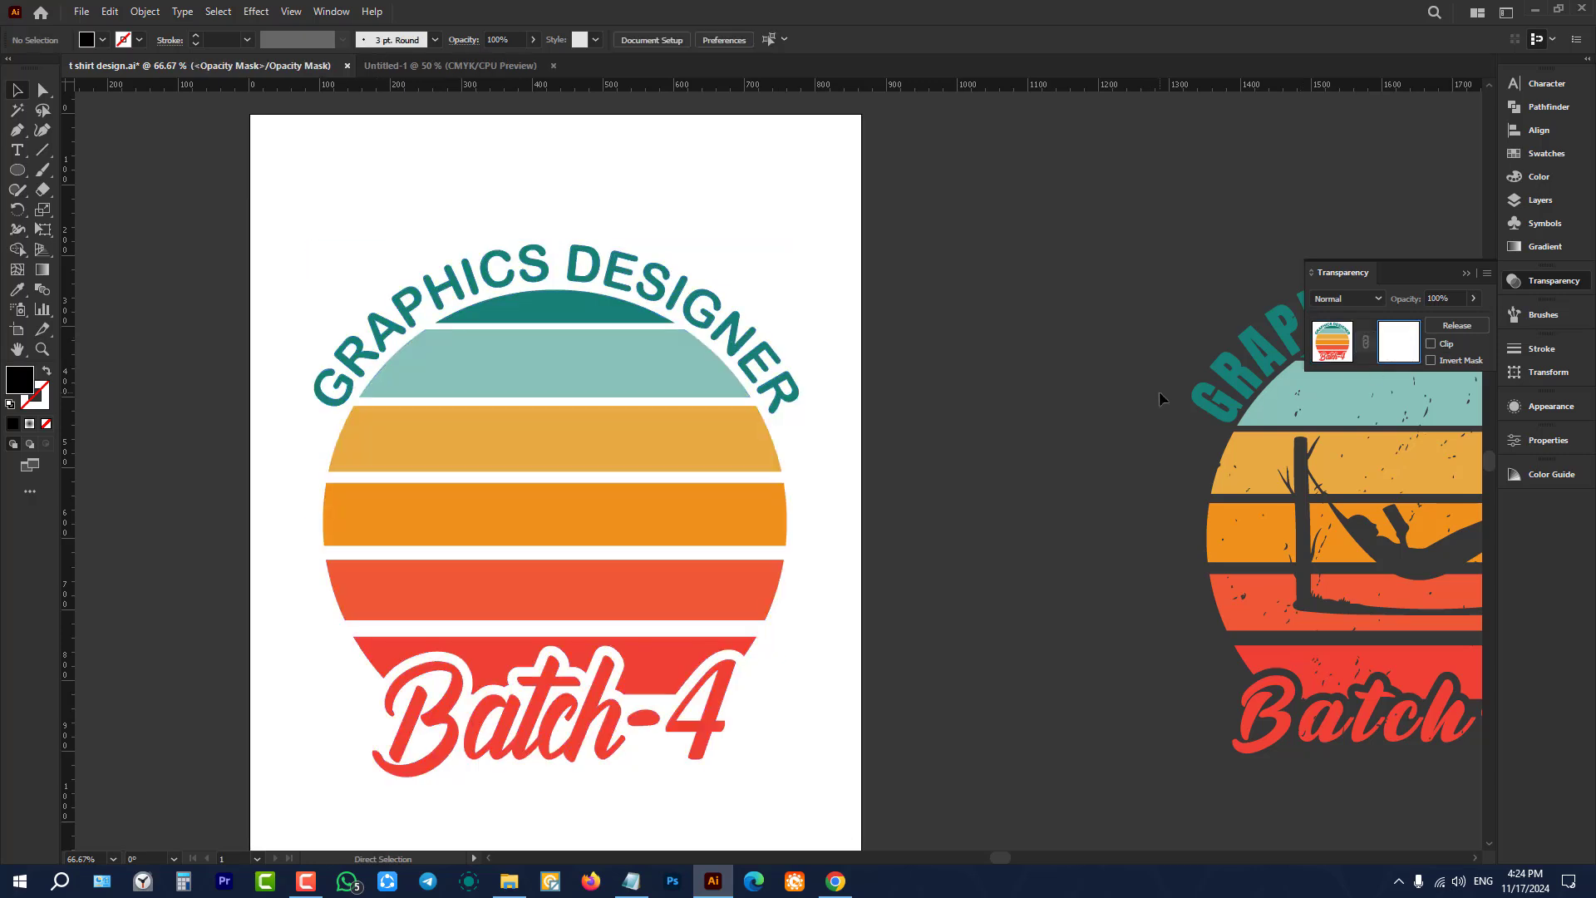
key(ctrl+f)
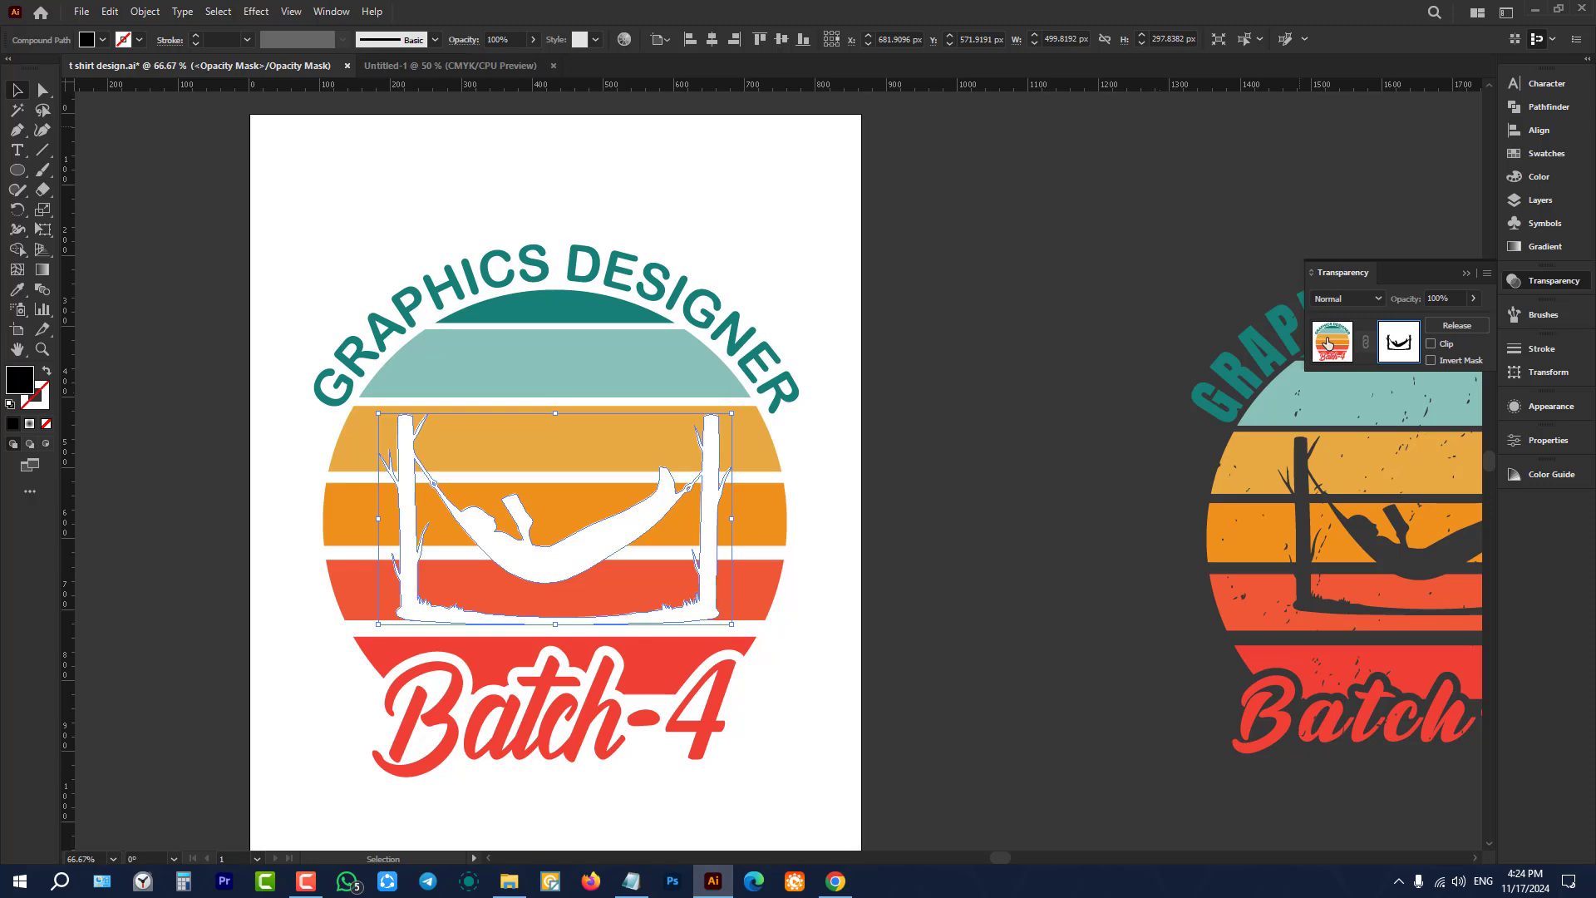
click(1327, 343)
click(1031, 290)
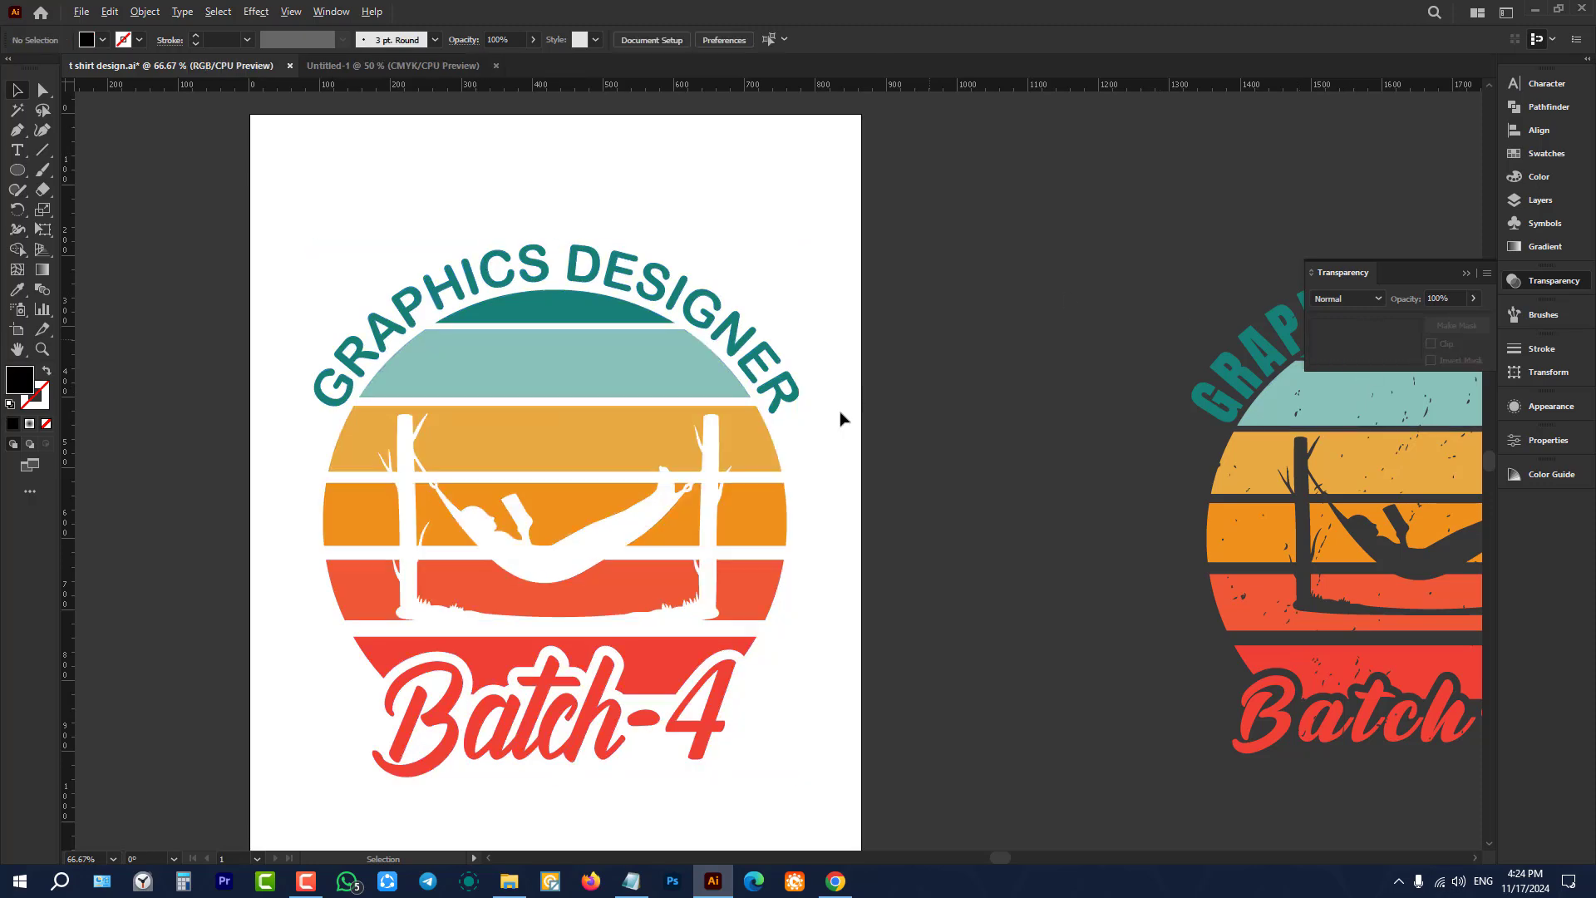
Step: Place the black grunge speckle texture over the upper-left part of the design on the artboard
scroll(841, 420, down, 4)
scroll(841, 420, up, 1)
scroll(1114, 436, up, 3)
scroll(1012, 457, down, 4)
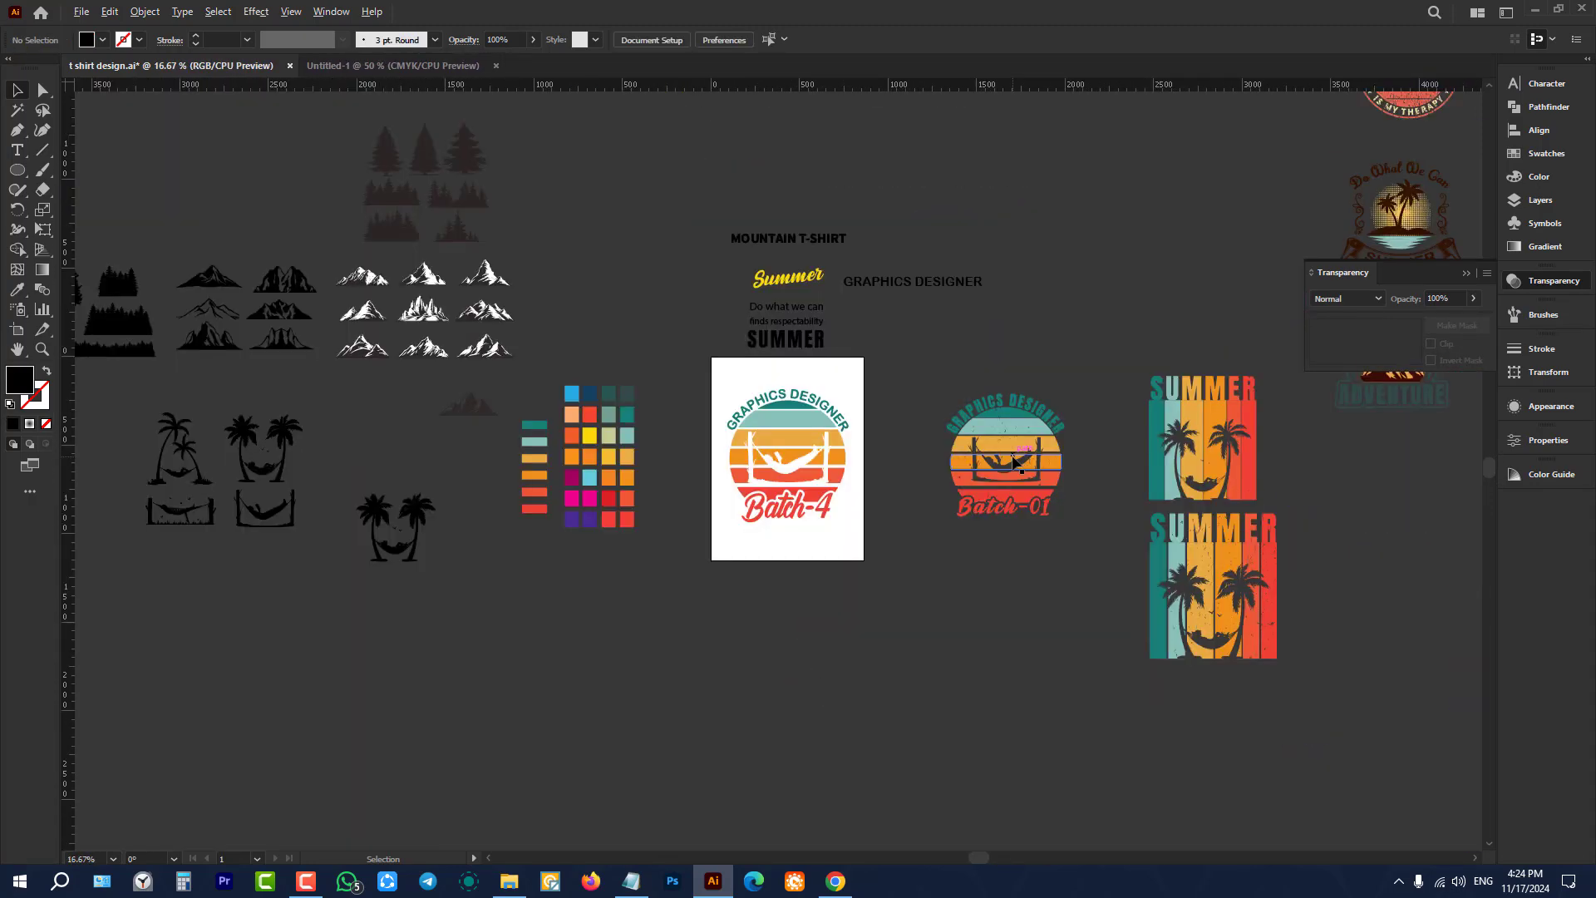
scroll(812, 449, down, 2)
drag(522, 265, 780, 430)
scroll(878, 451, up, 3)
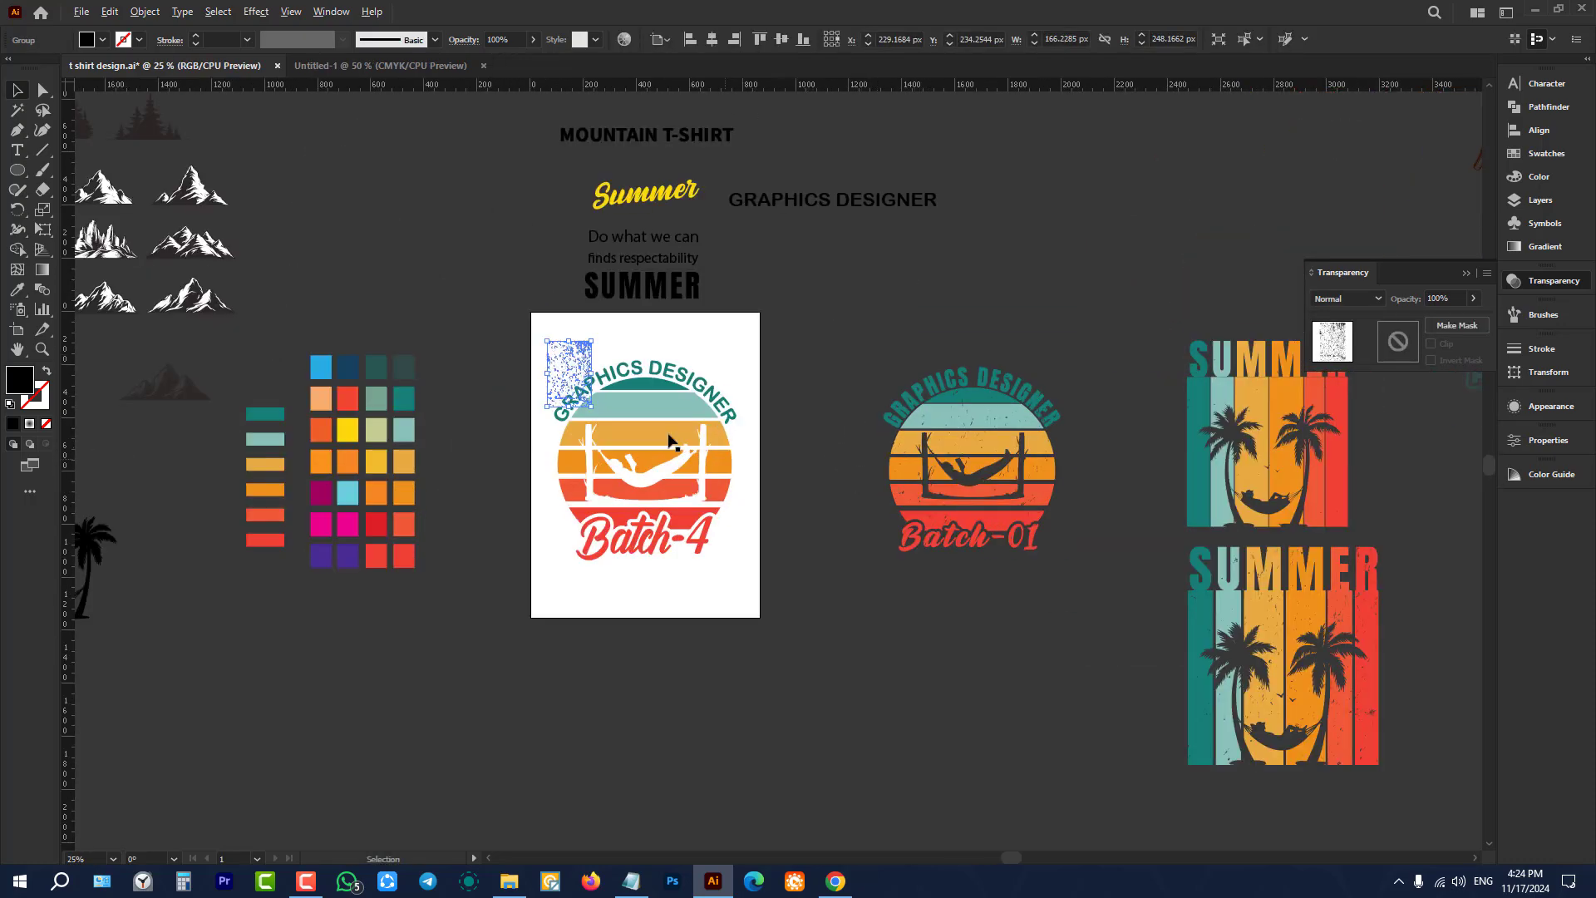
Step: Enlarge the grunge texture proportionally to about 737 × 1100 px and centre it on the artboard
scroll(666, 431, up, 2)
drag(517, 391, 919, 725)
scroll(815, 494, down, 1)
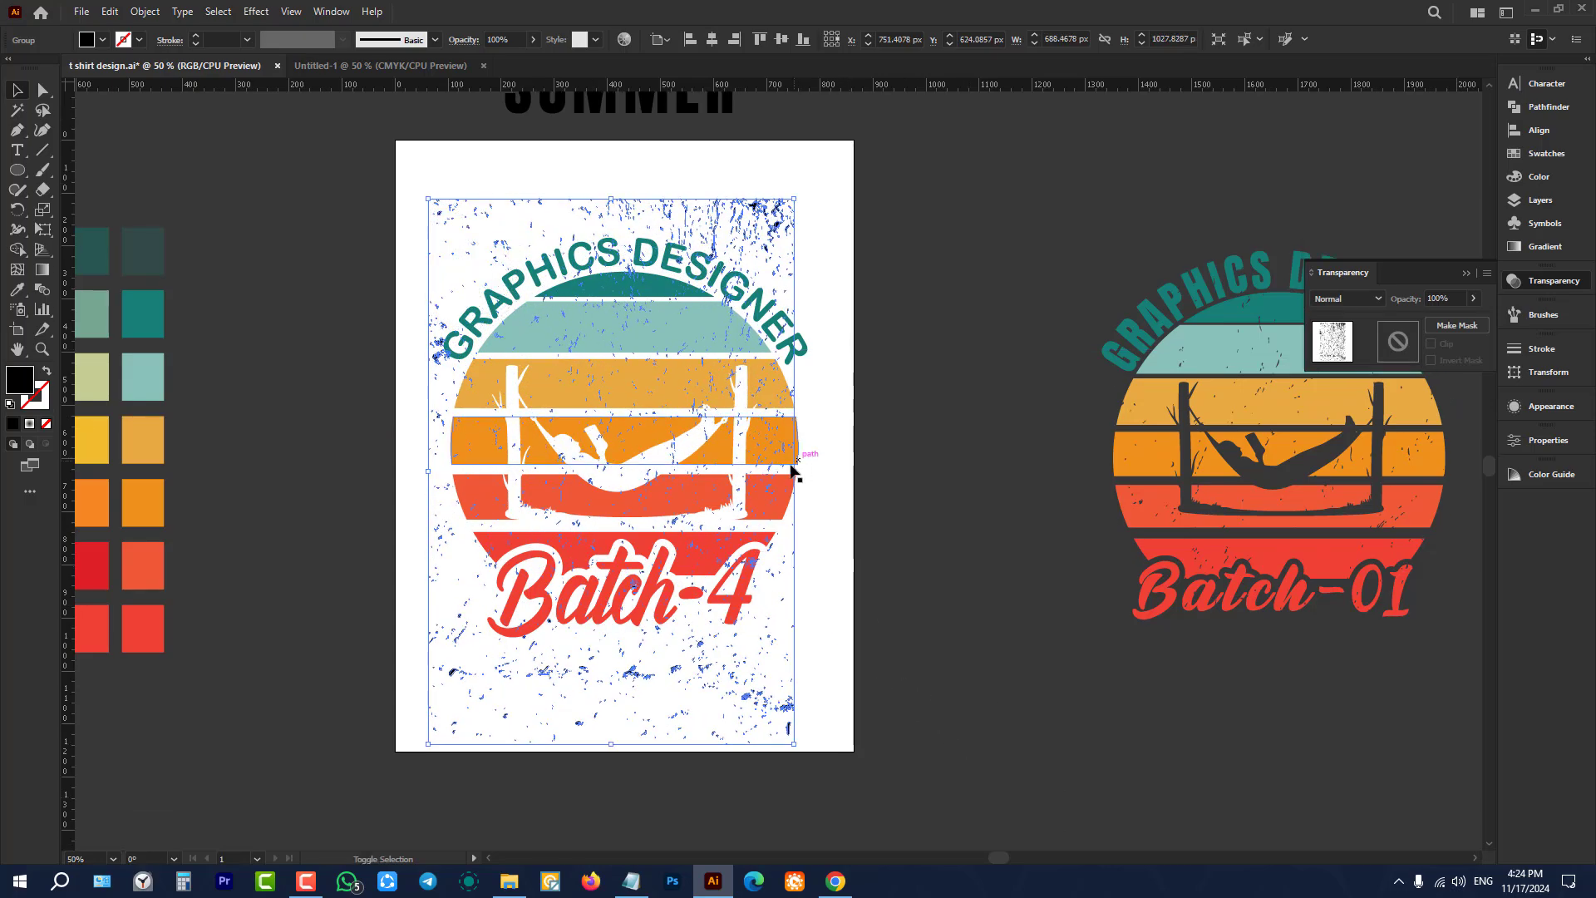
drag(794, 470, 820, 485)
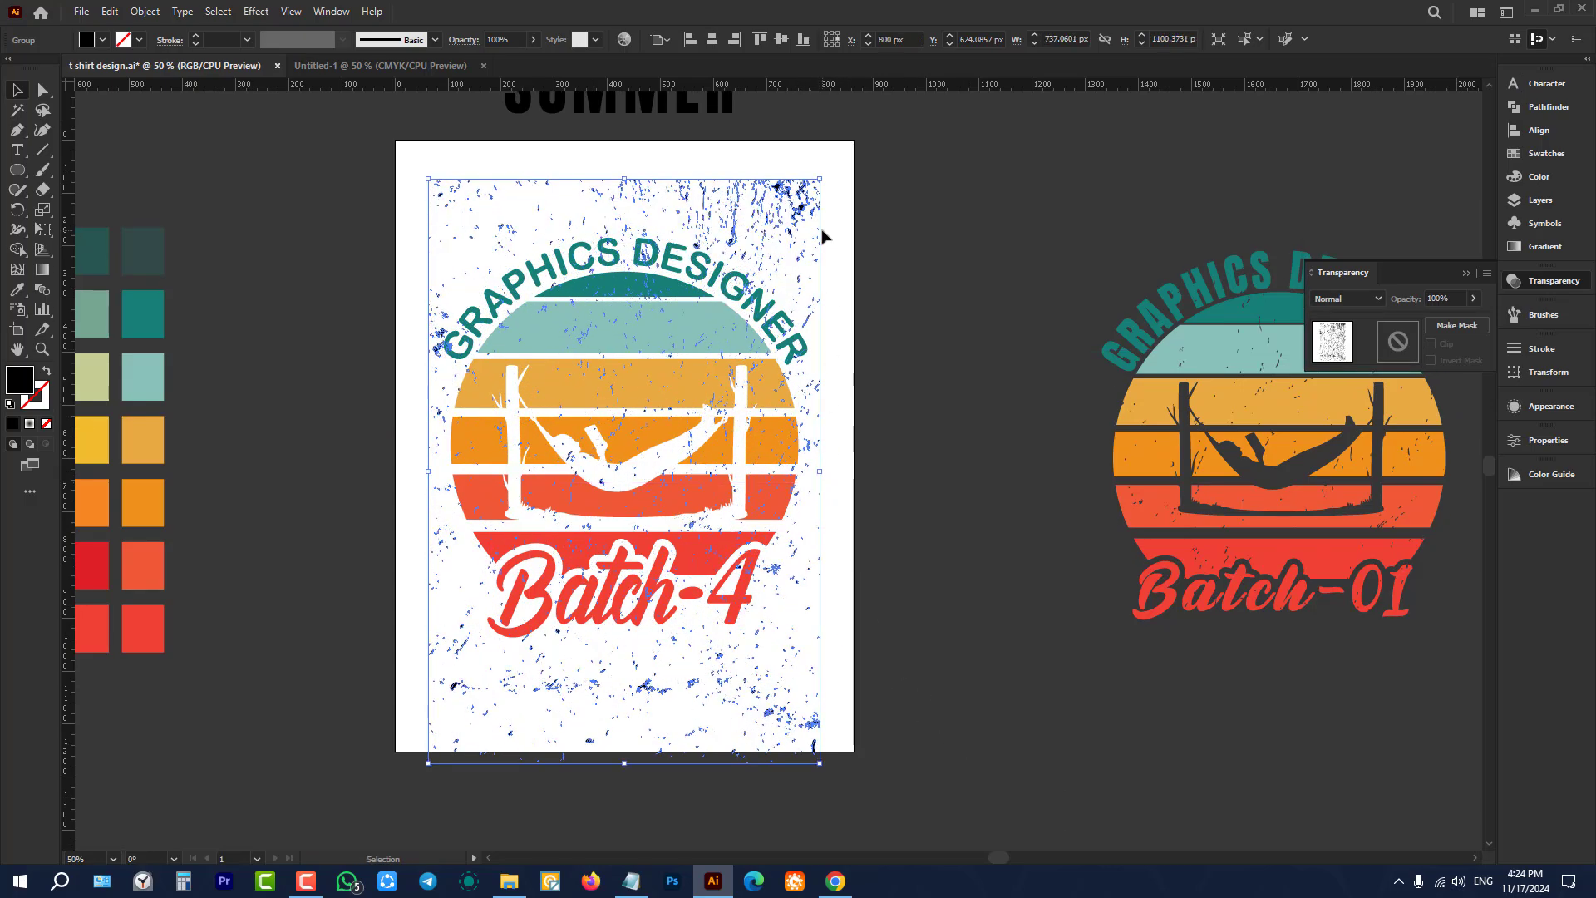
click(781, 39)
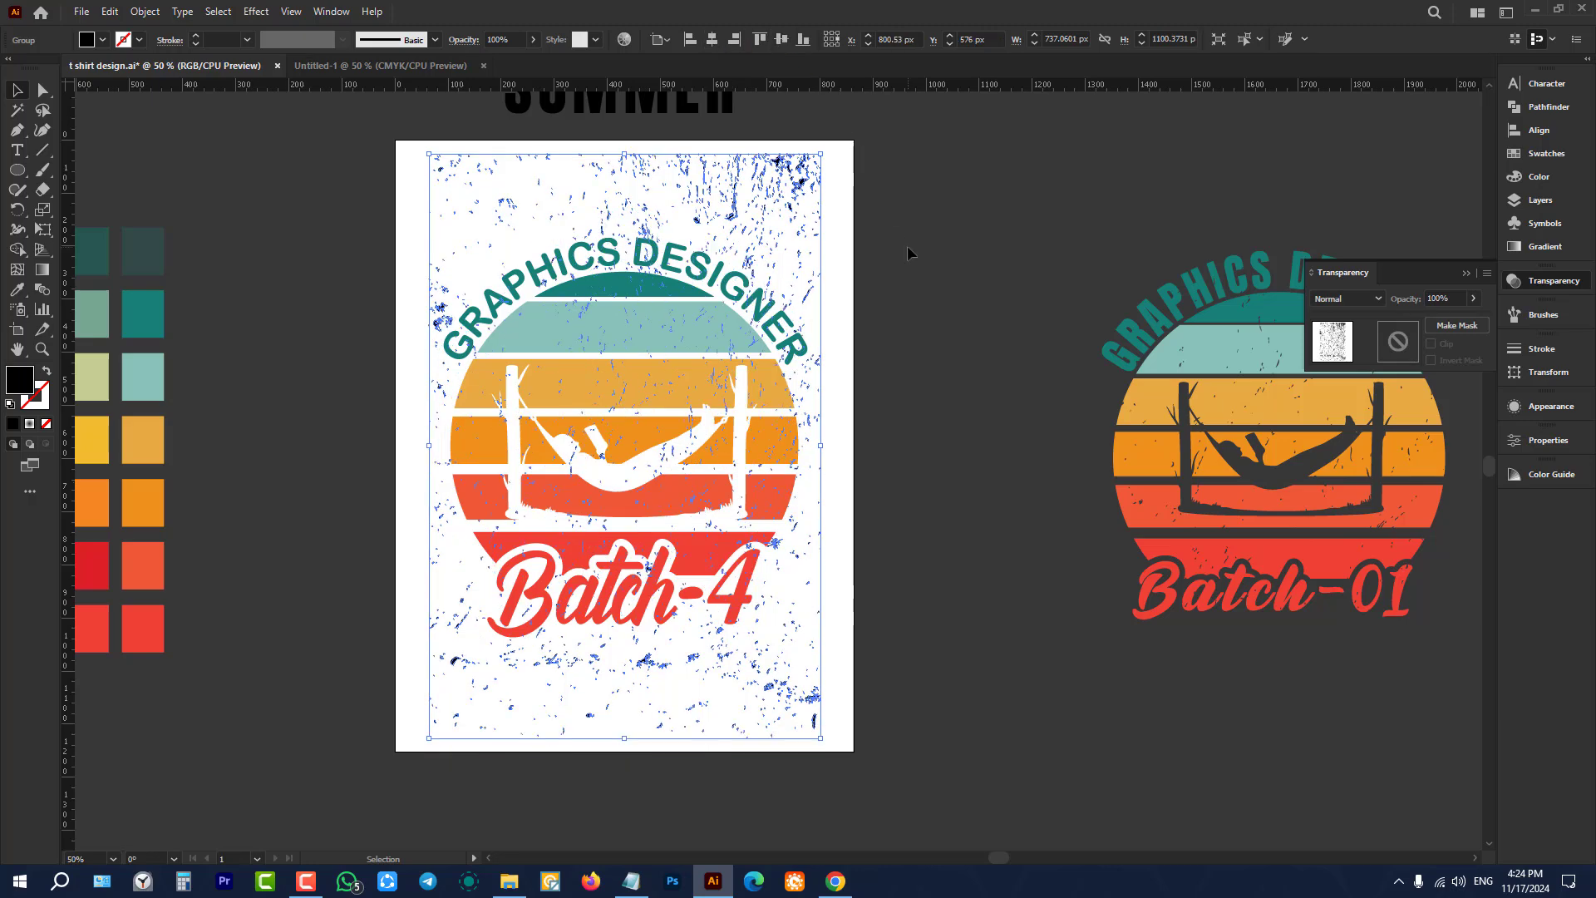
Step: Cut the grunge texture and paste it in place into the grouped design's opacity mask alongside the hammock silhouette
click(906, 246)
click(651, 333)
key(ctrl+c)
key(ctrl+x)
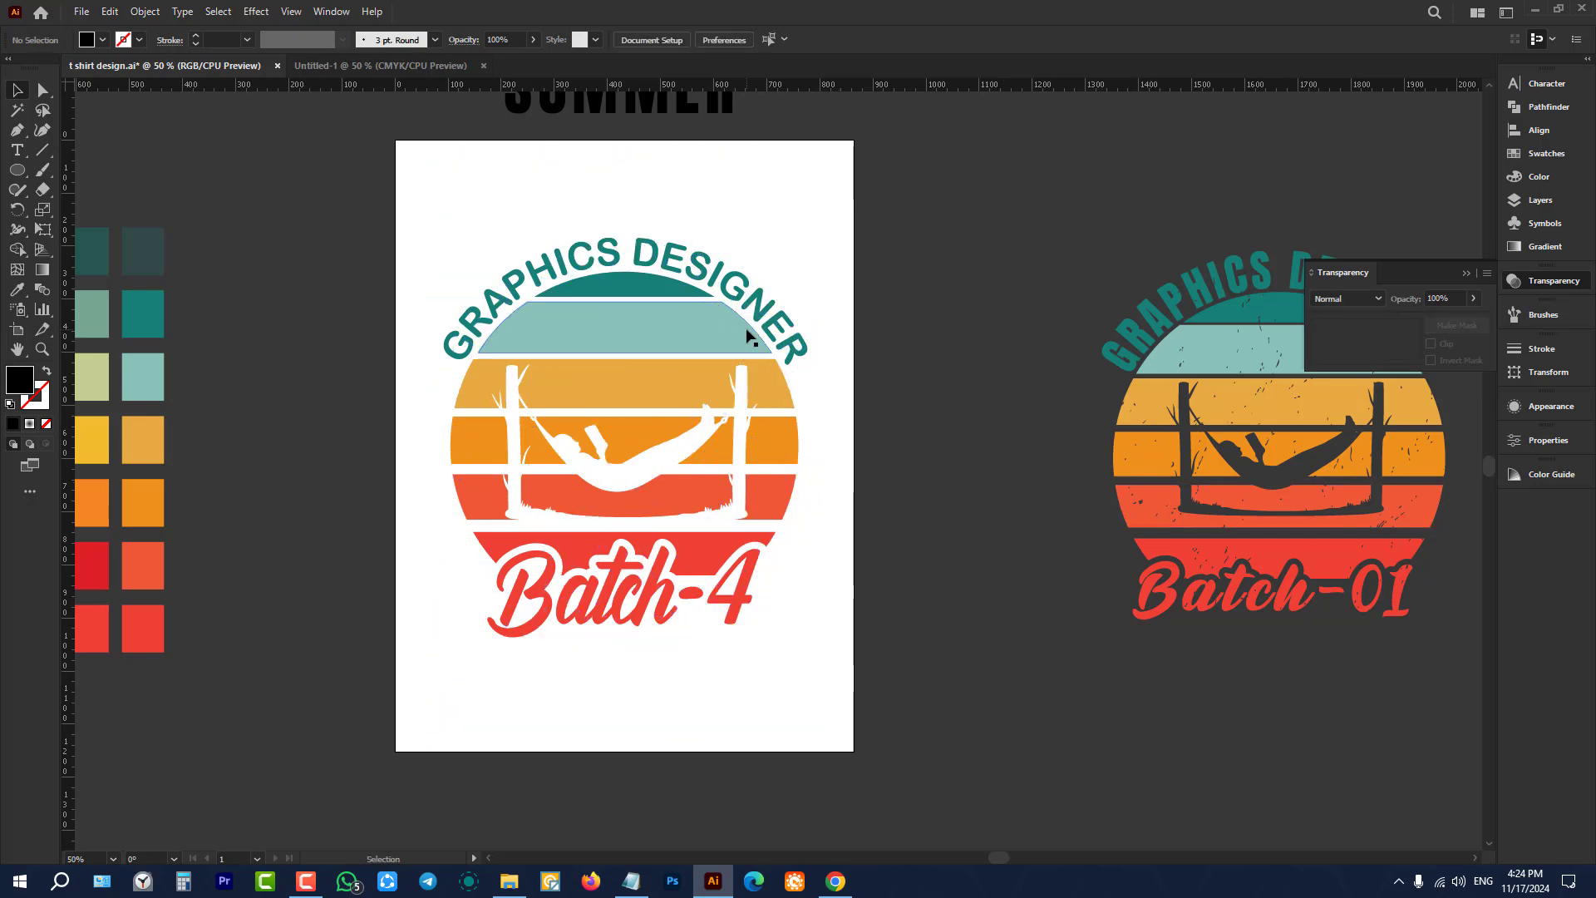
click(566, 379)
click(1403, 345)
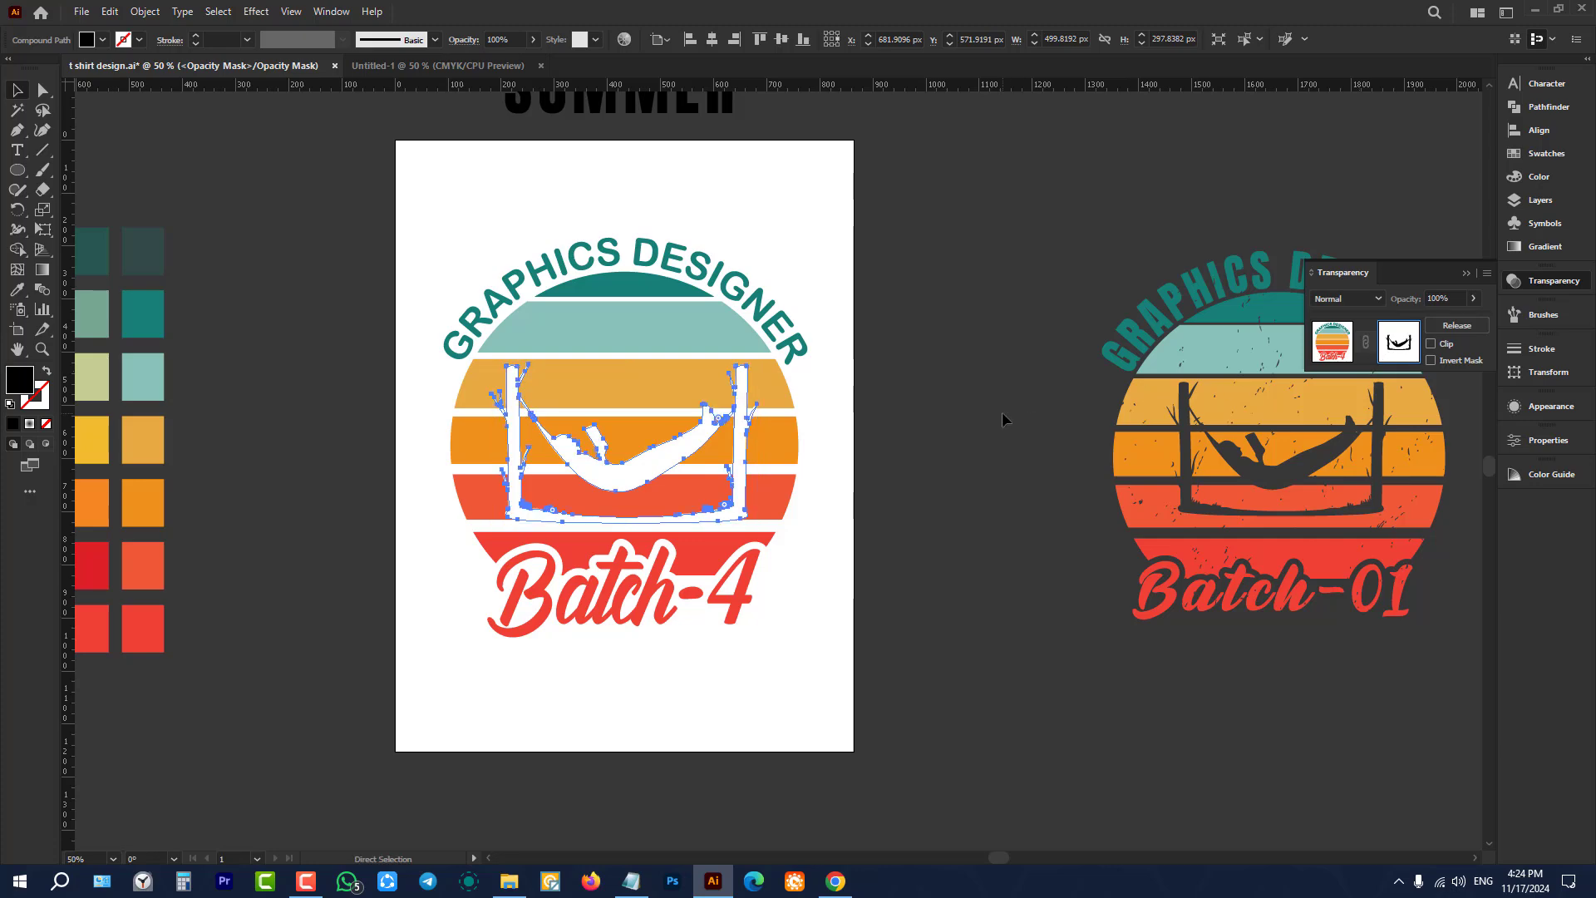
key(ctrl+f)
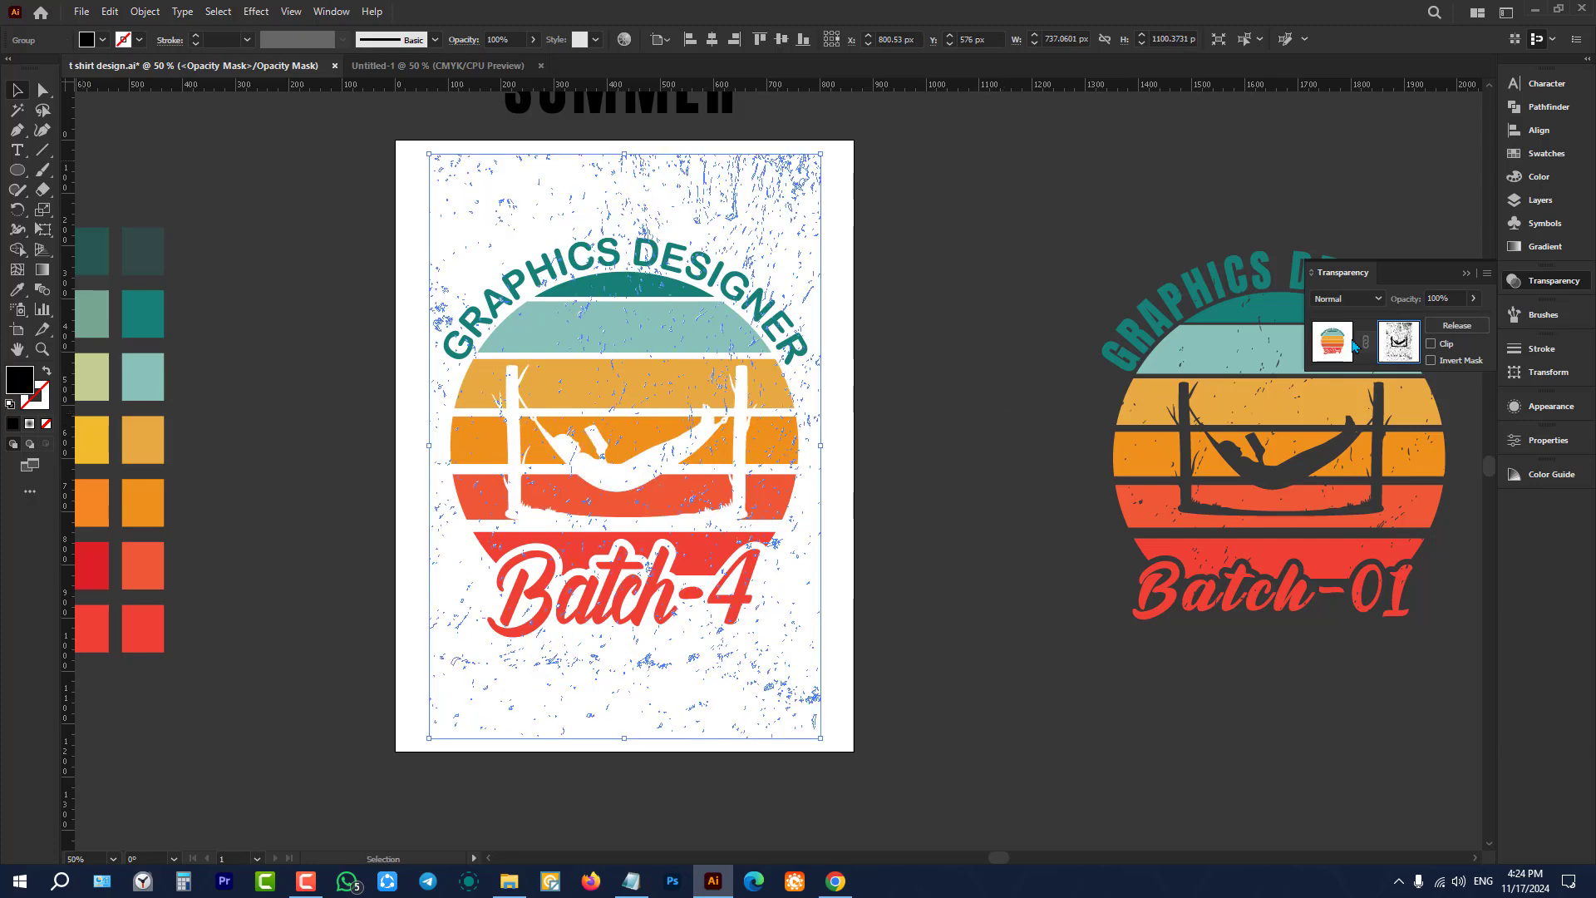
click(1340, 343)
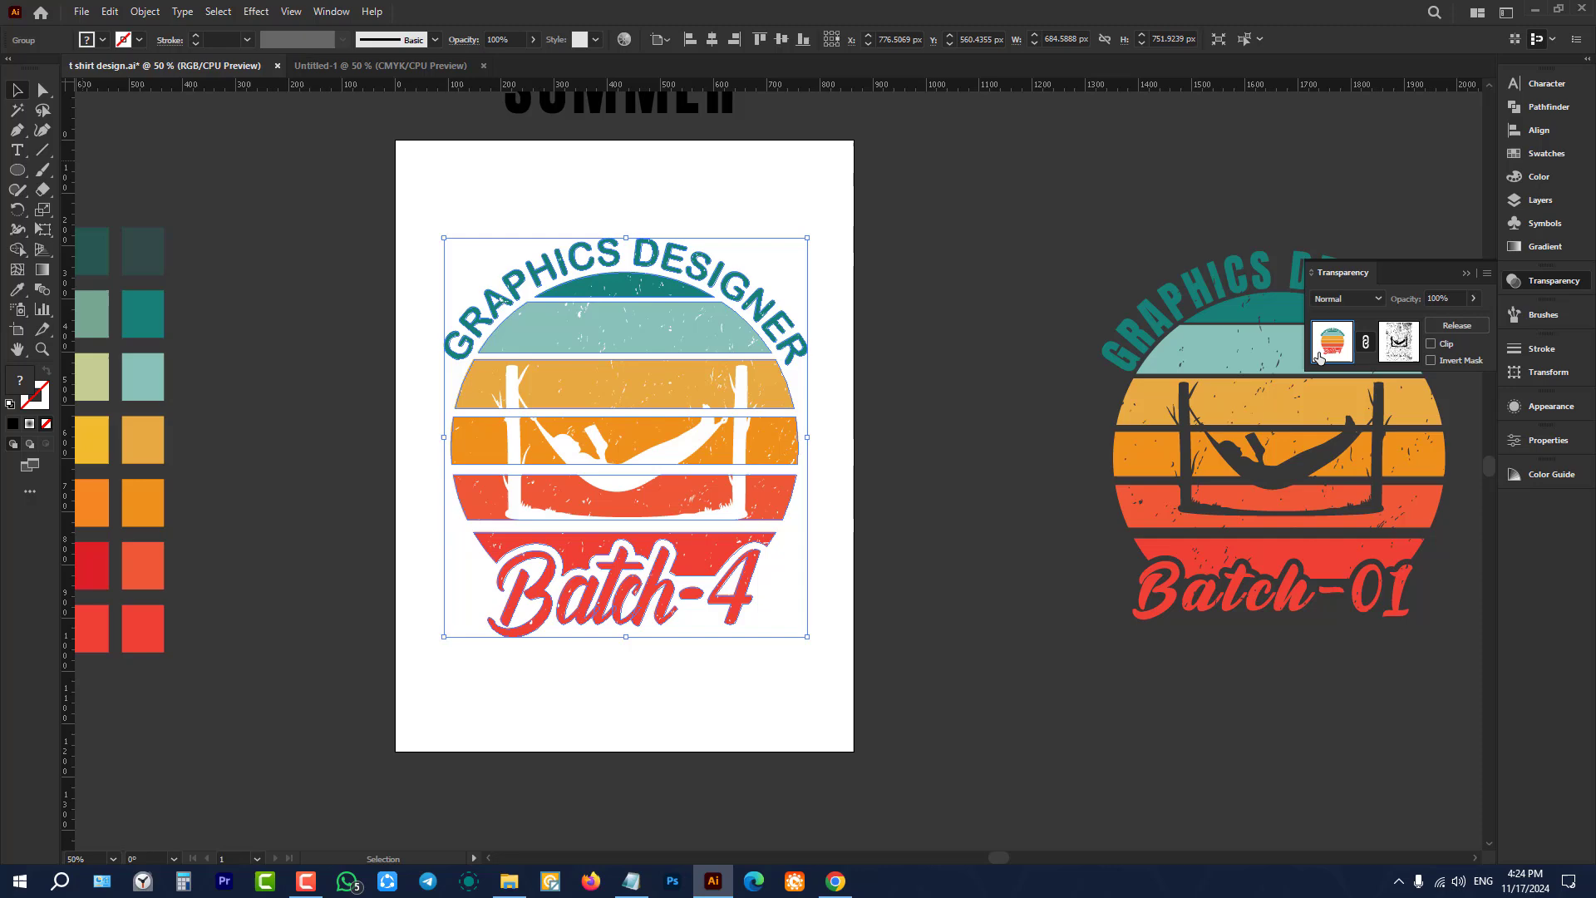
click(991, 317)
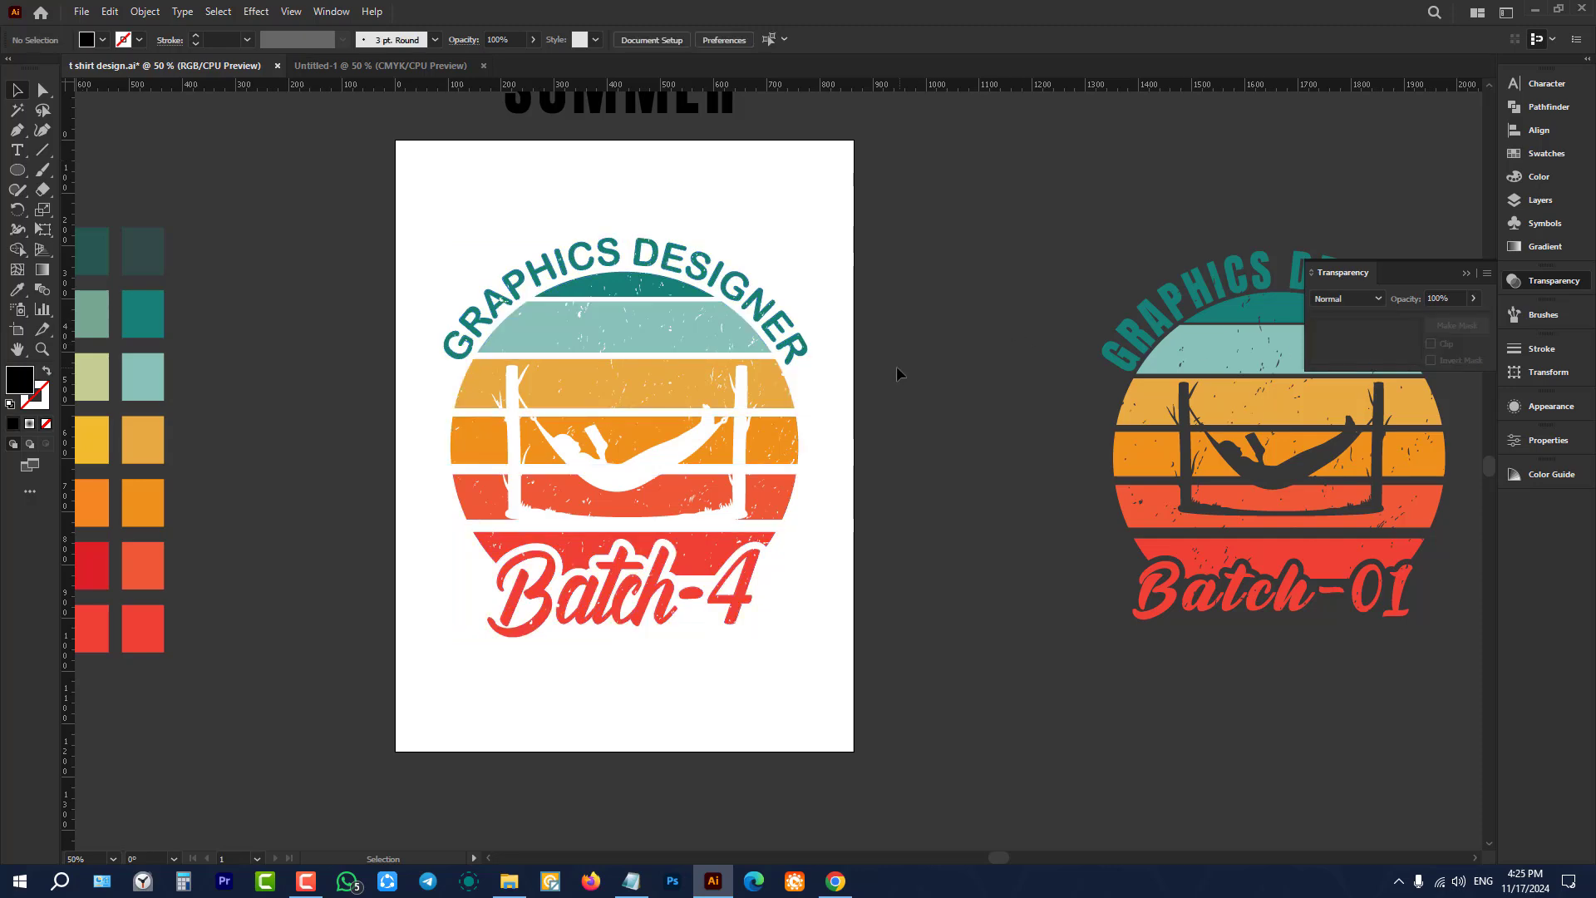
key(ctrl+equal)
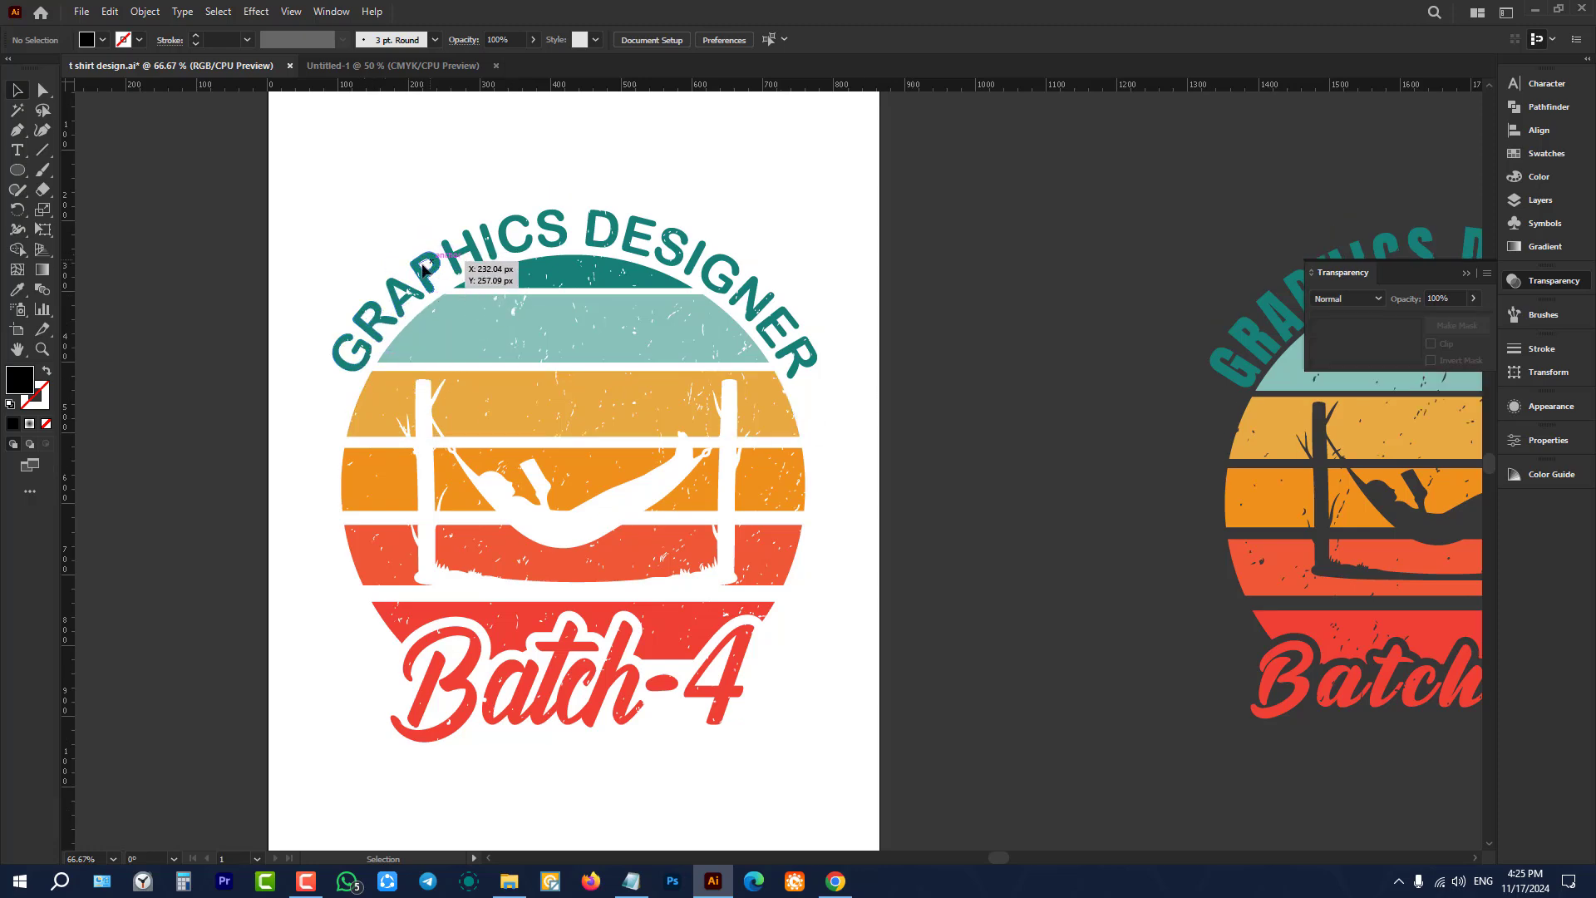
scroll(302, 278, up, 1)
scroll(302, 279, down, 1)
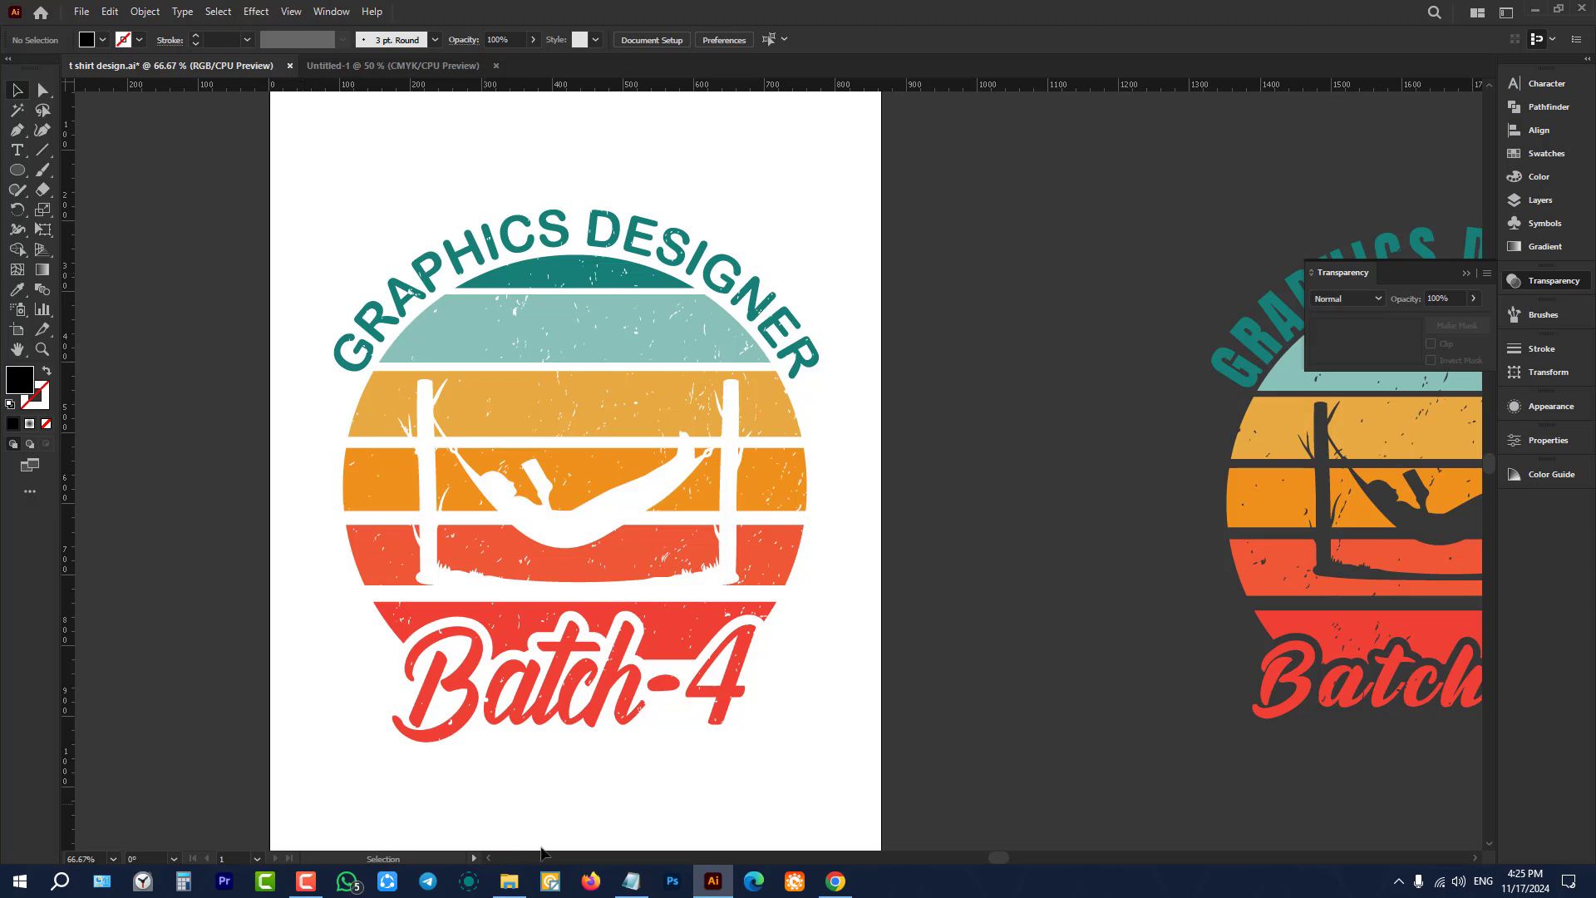
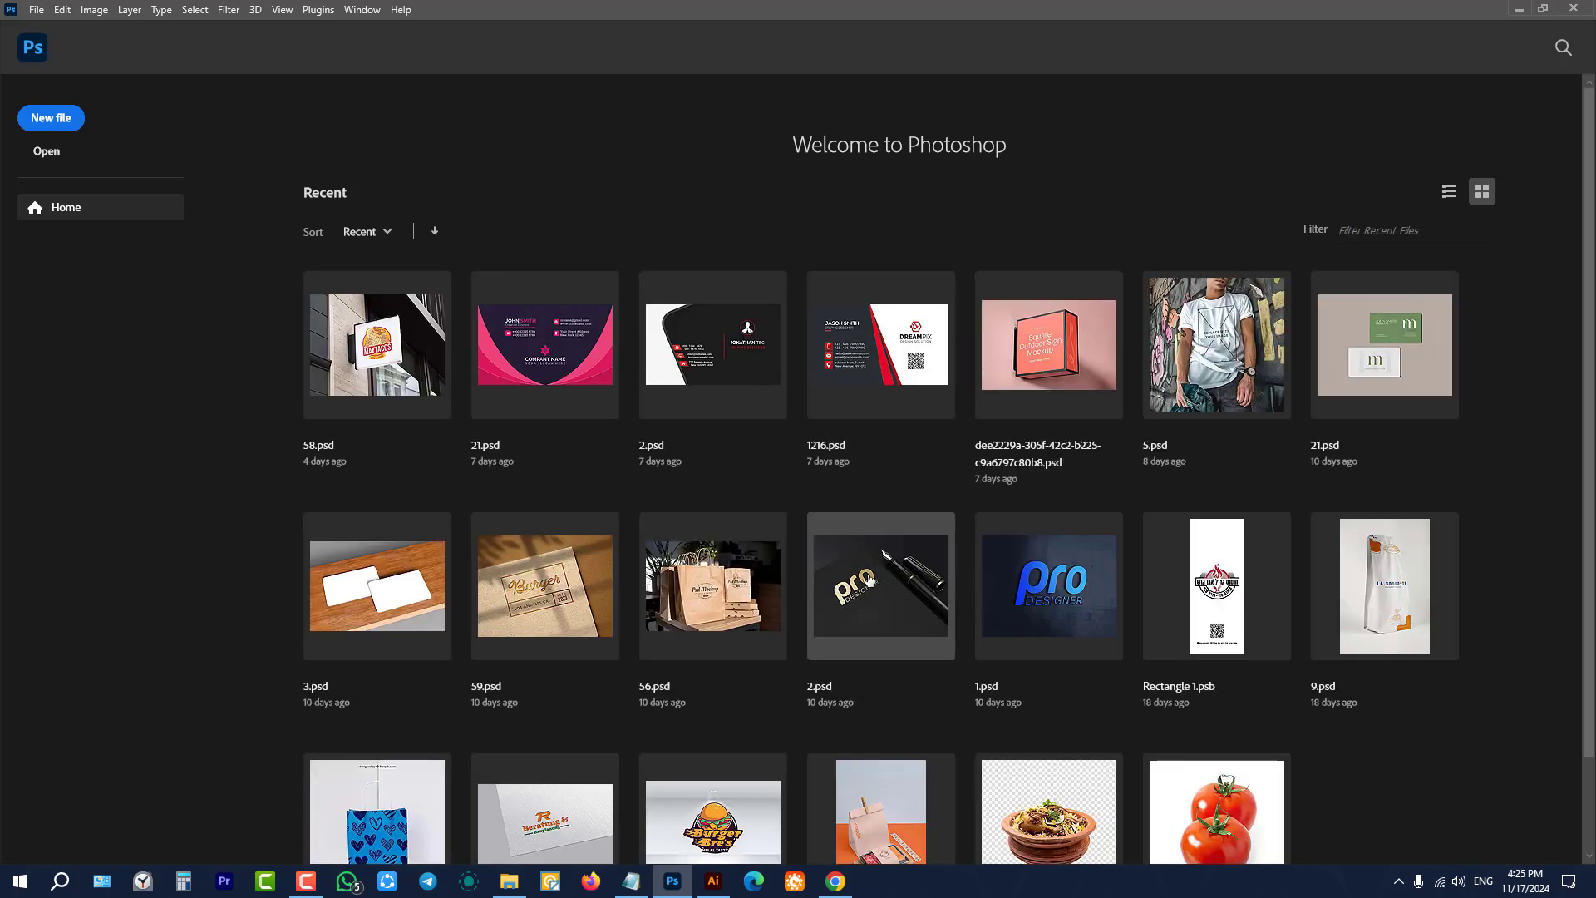
Step: Open the T-shirt mockup 5.psd in Photoshop, edit its Double Click Layer Image smart object, and hide the Layer 1 placeholder
click(1225, 326)
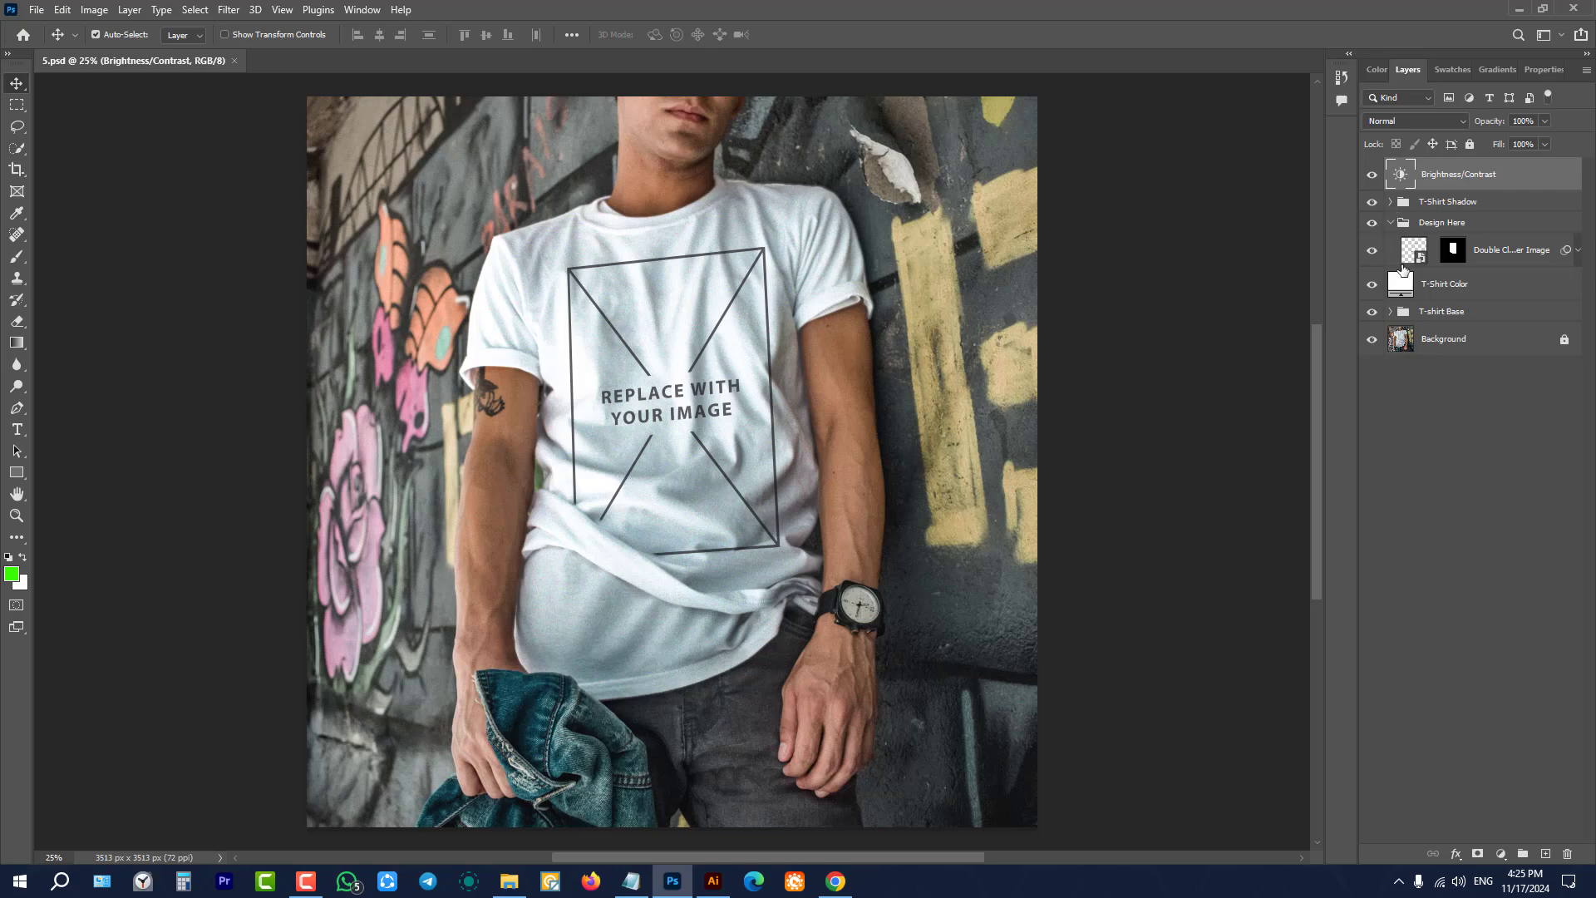
double_click(1413, 251)
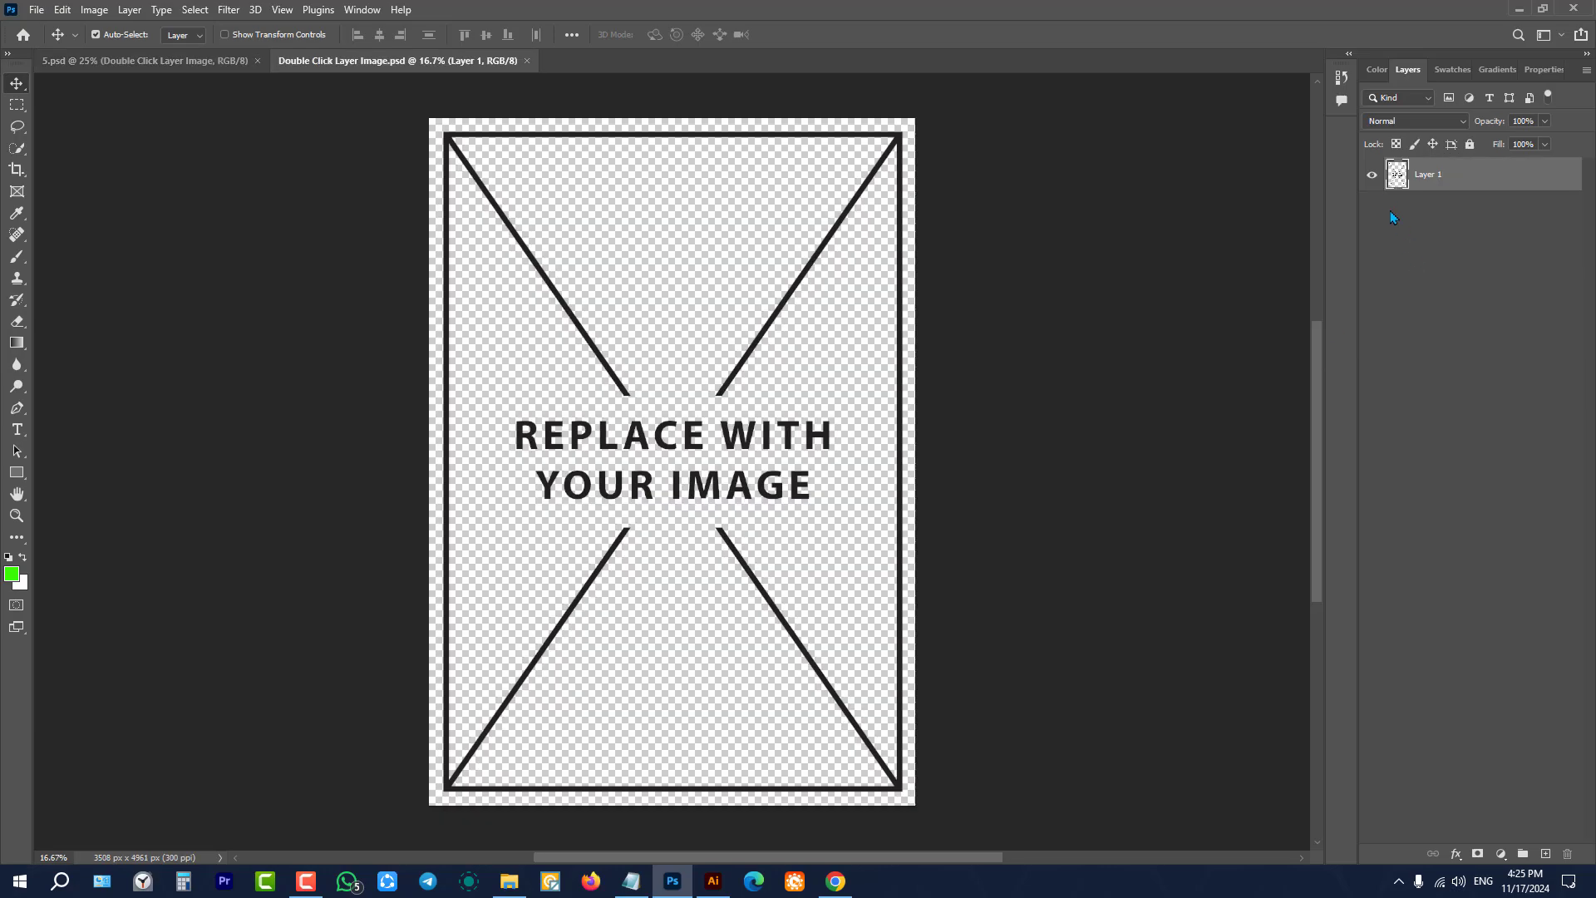
click(1375, 178)
Step: Bring the finished design over from Illustrator into the Double Click Layer Image document and place it as a centred Vector Smart Object
click(712, 882)
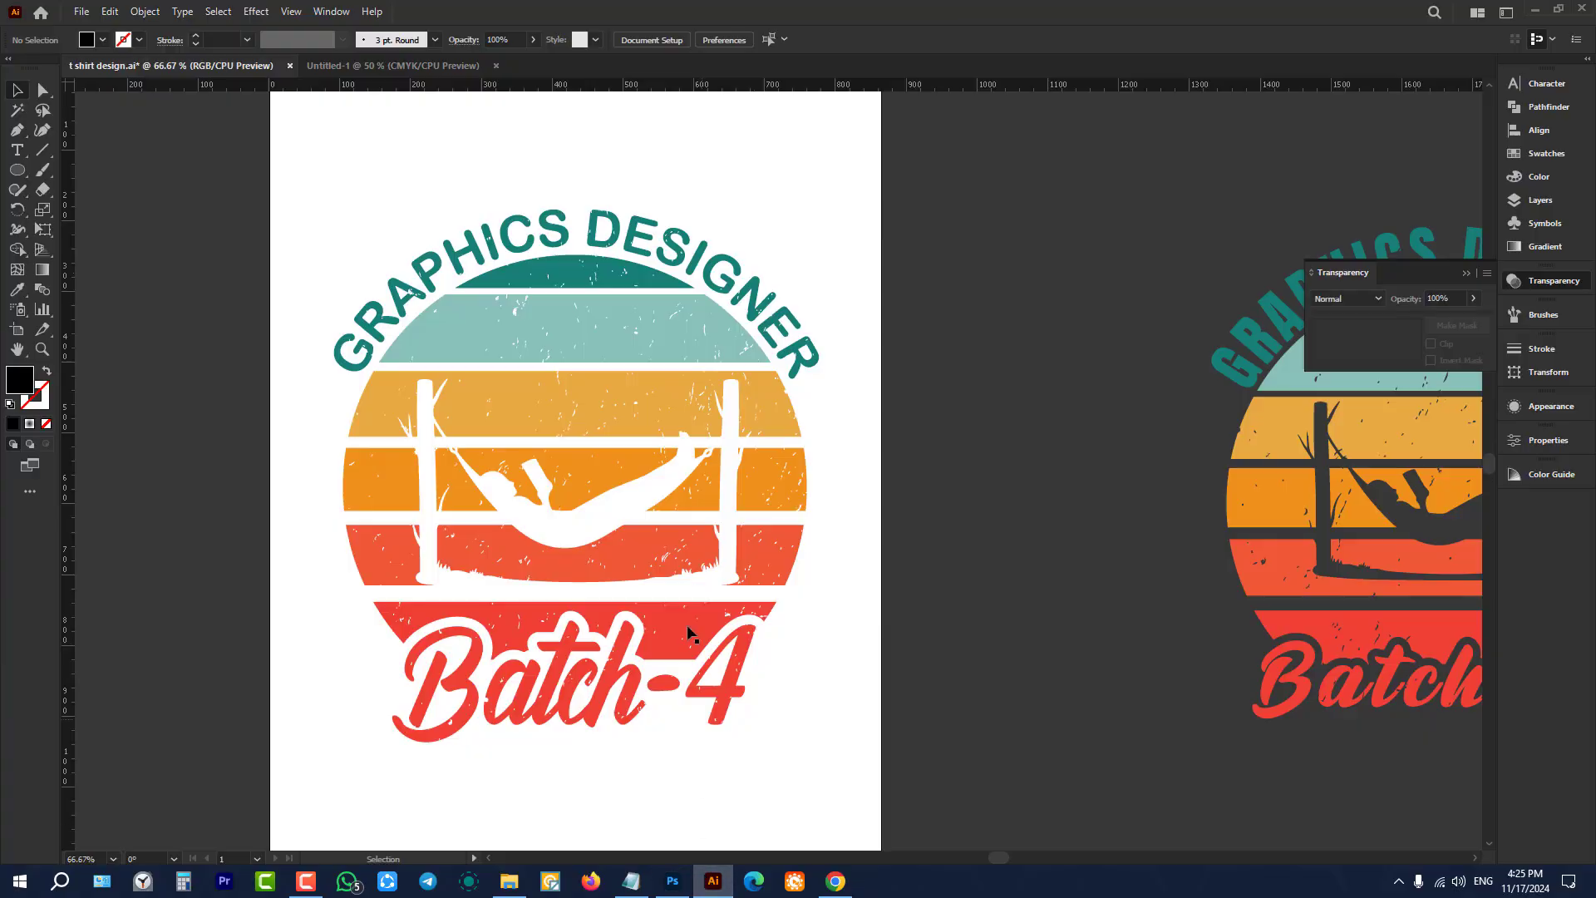
click(626, 387)
drag(626, 388, 678, 462)
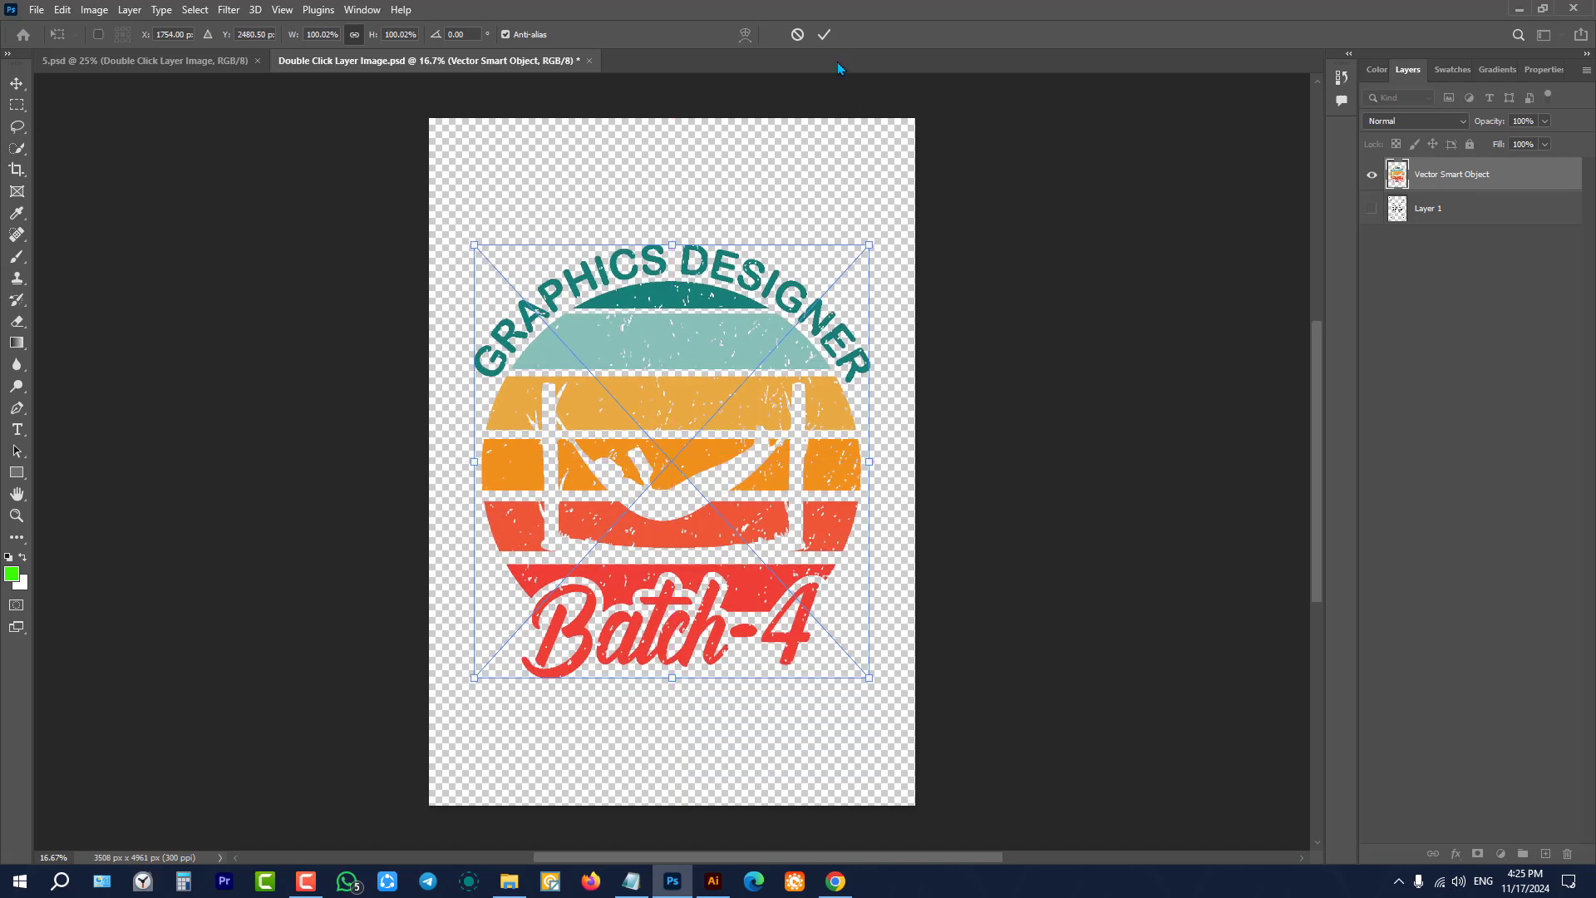
click(823, 34)
Step: Save the smart object's contents and return to the 5.psd mockup to view the design on the shirt
key(ctrl+s)
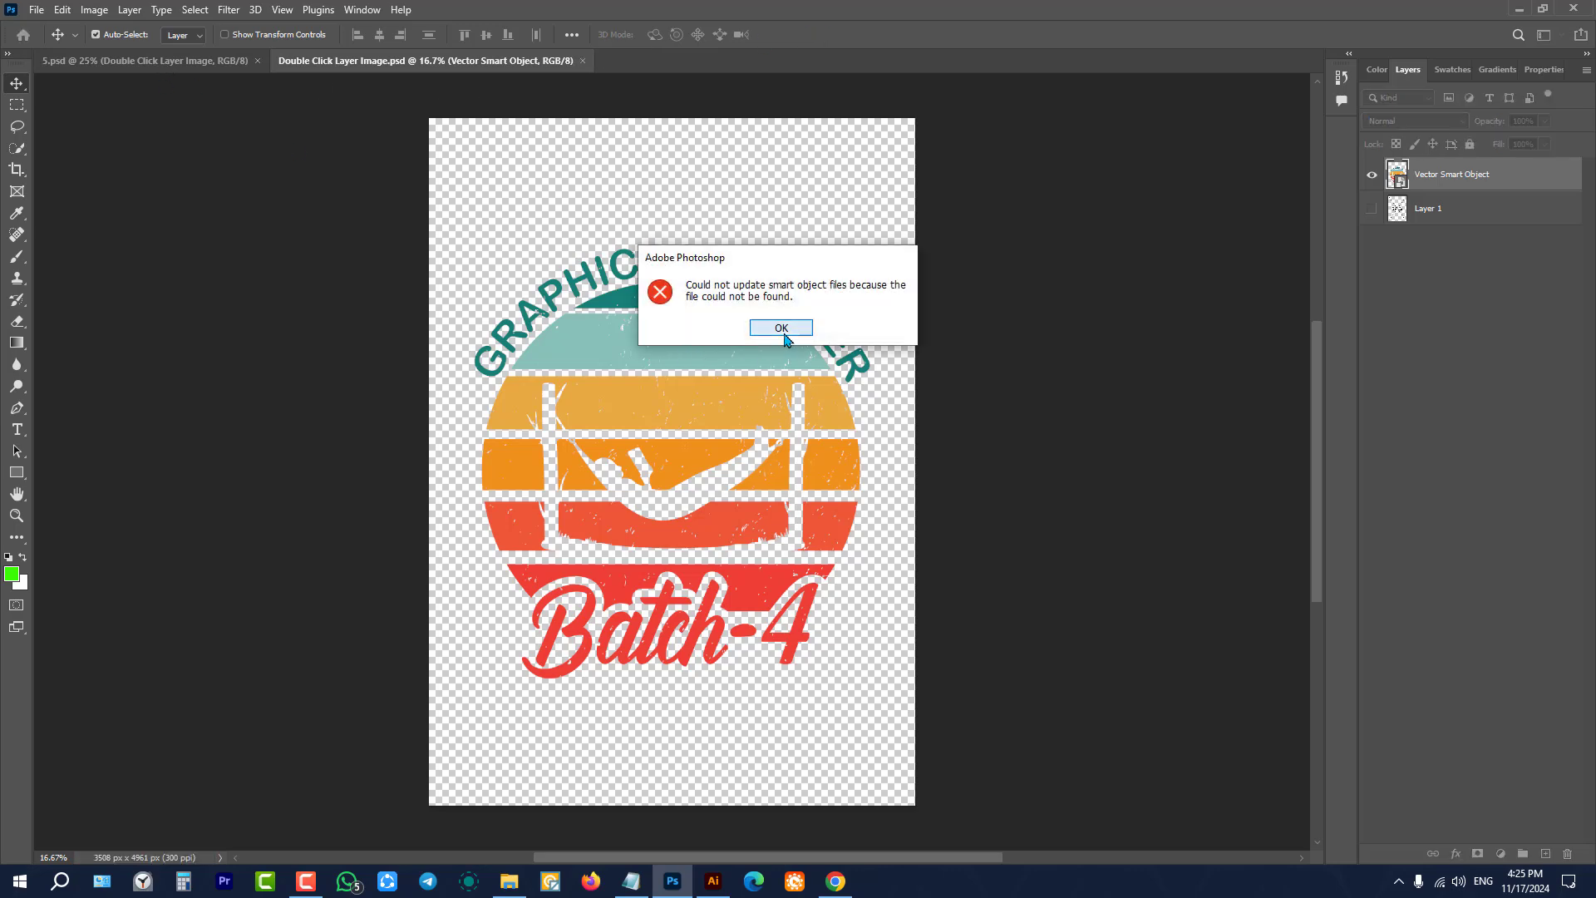
click(782, 328)
click(152, 60)
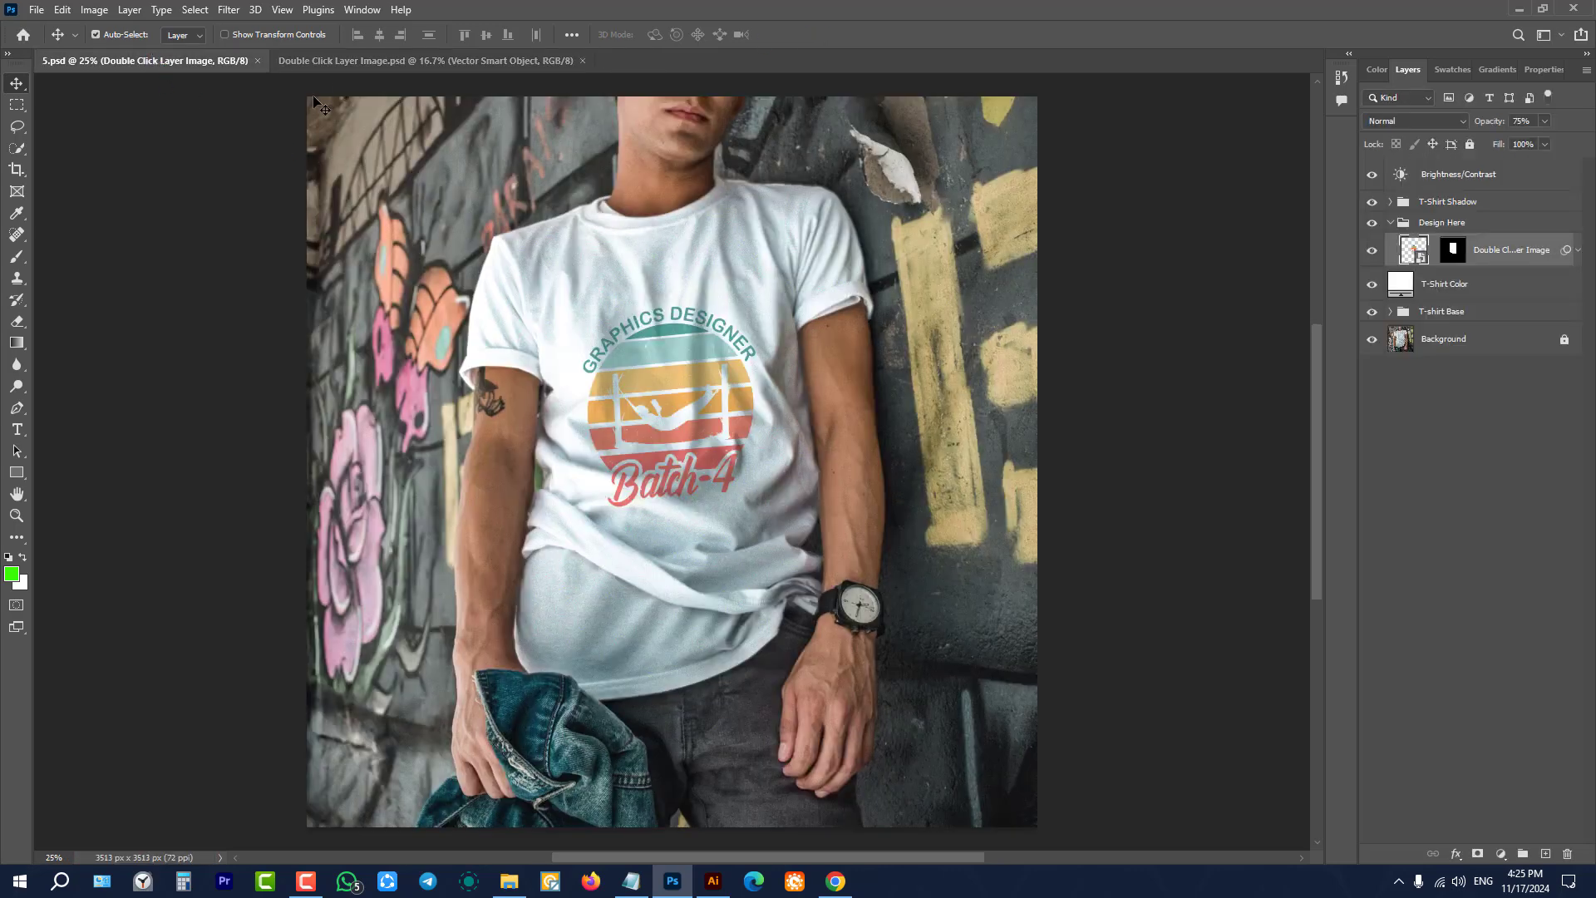
Step: Enlarge the Vector Smart Object proportionally to about 121% in the Double Click Layer Image document
click(393, 67)
key(ctrl+t)
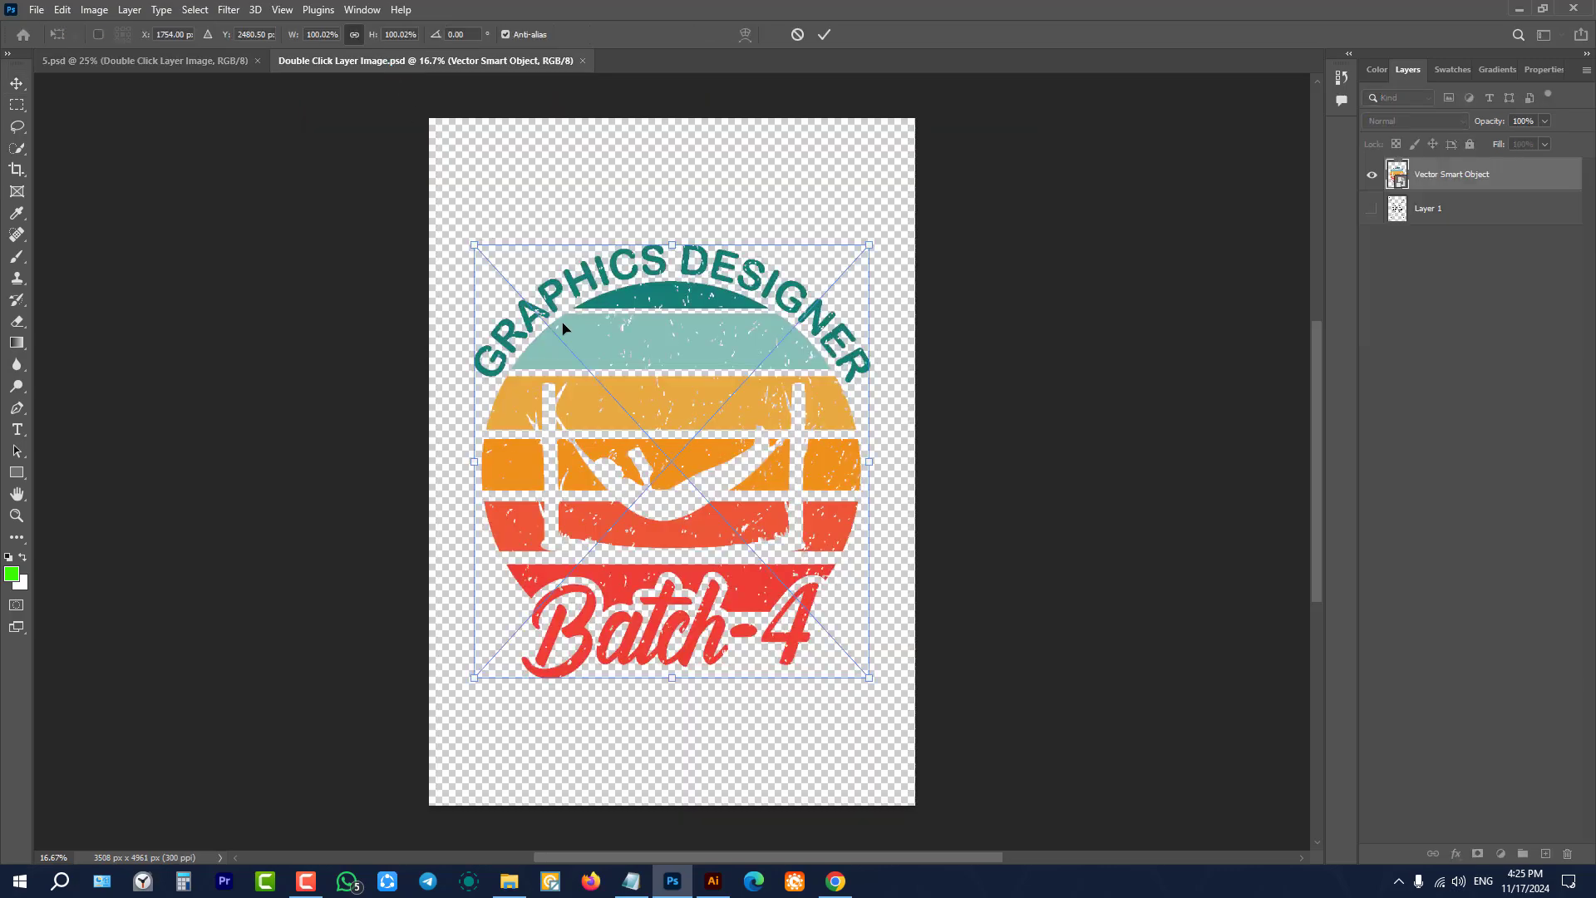
drag(677, 240, 677, 200)
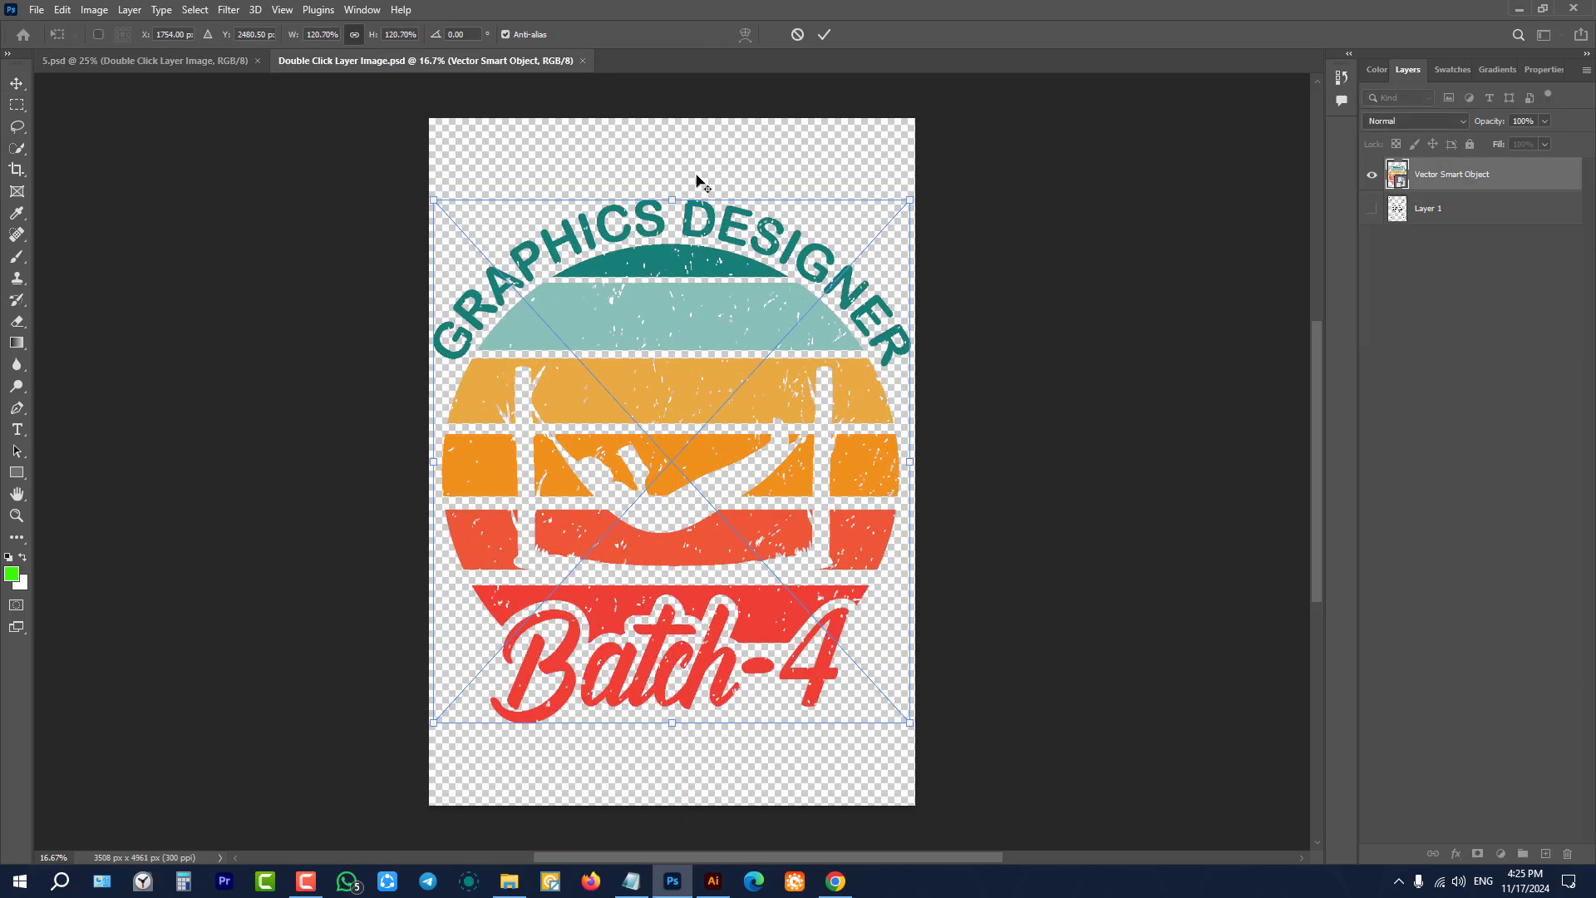
click(824, 34)
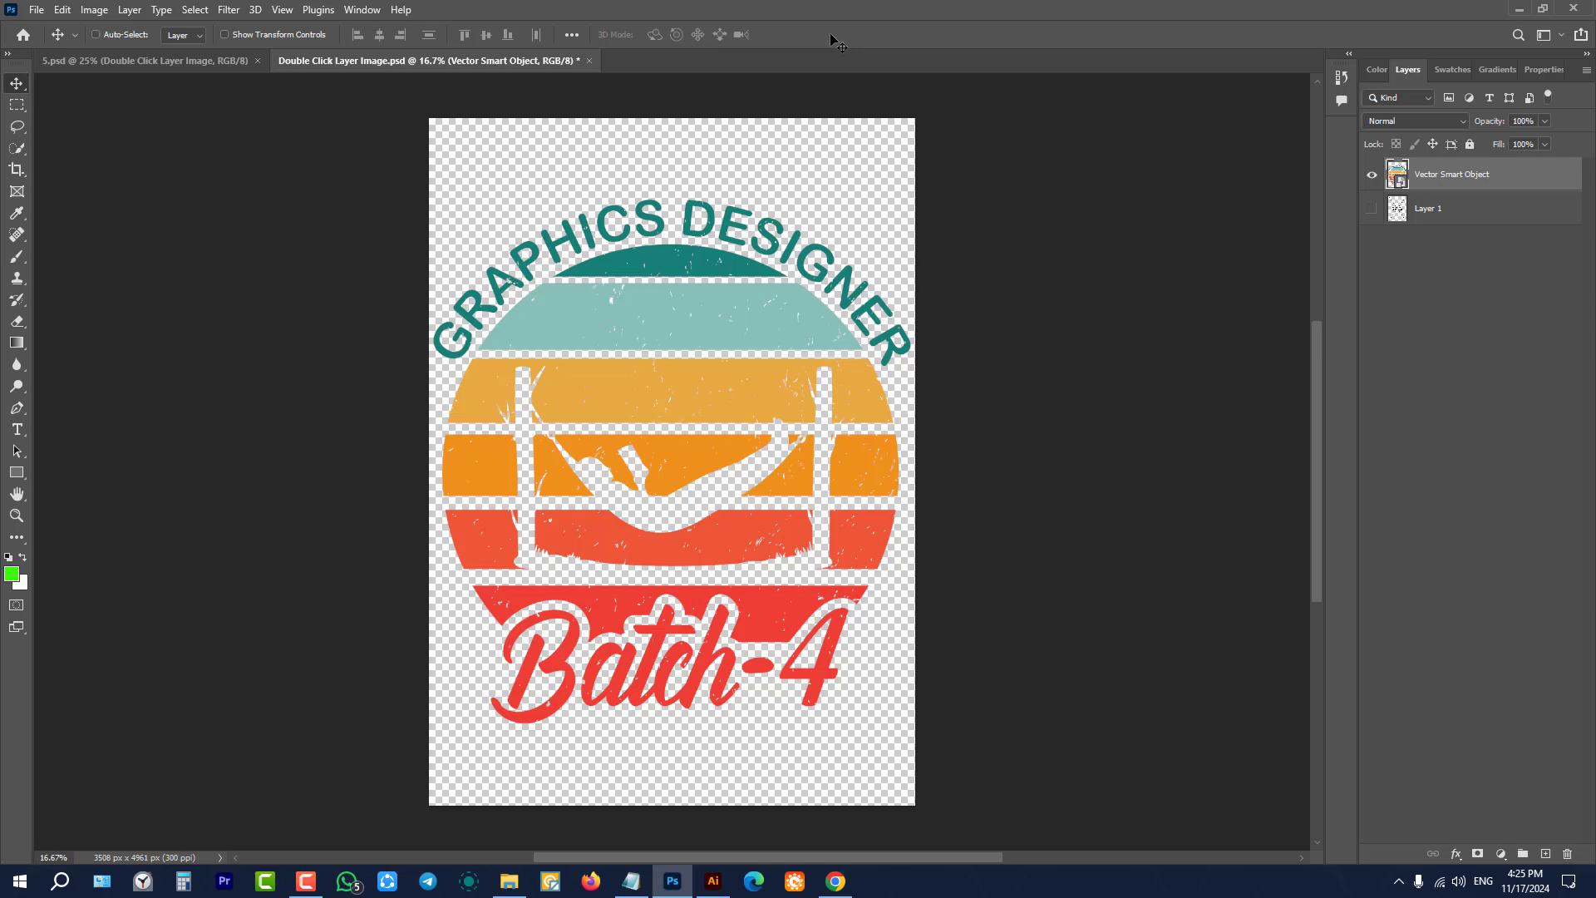
Step: Save the smart object's contents and return to the 5.psd mockup to examine the enlarged design on the shirt
key(ctrl+s)
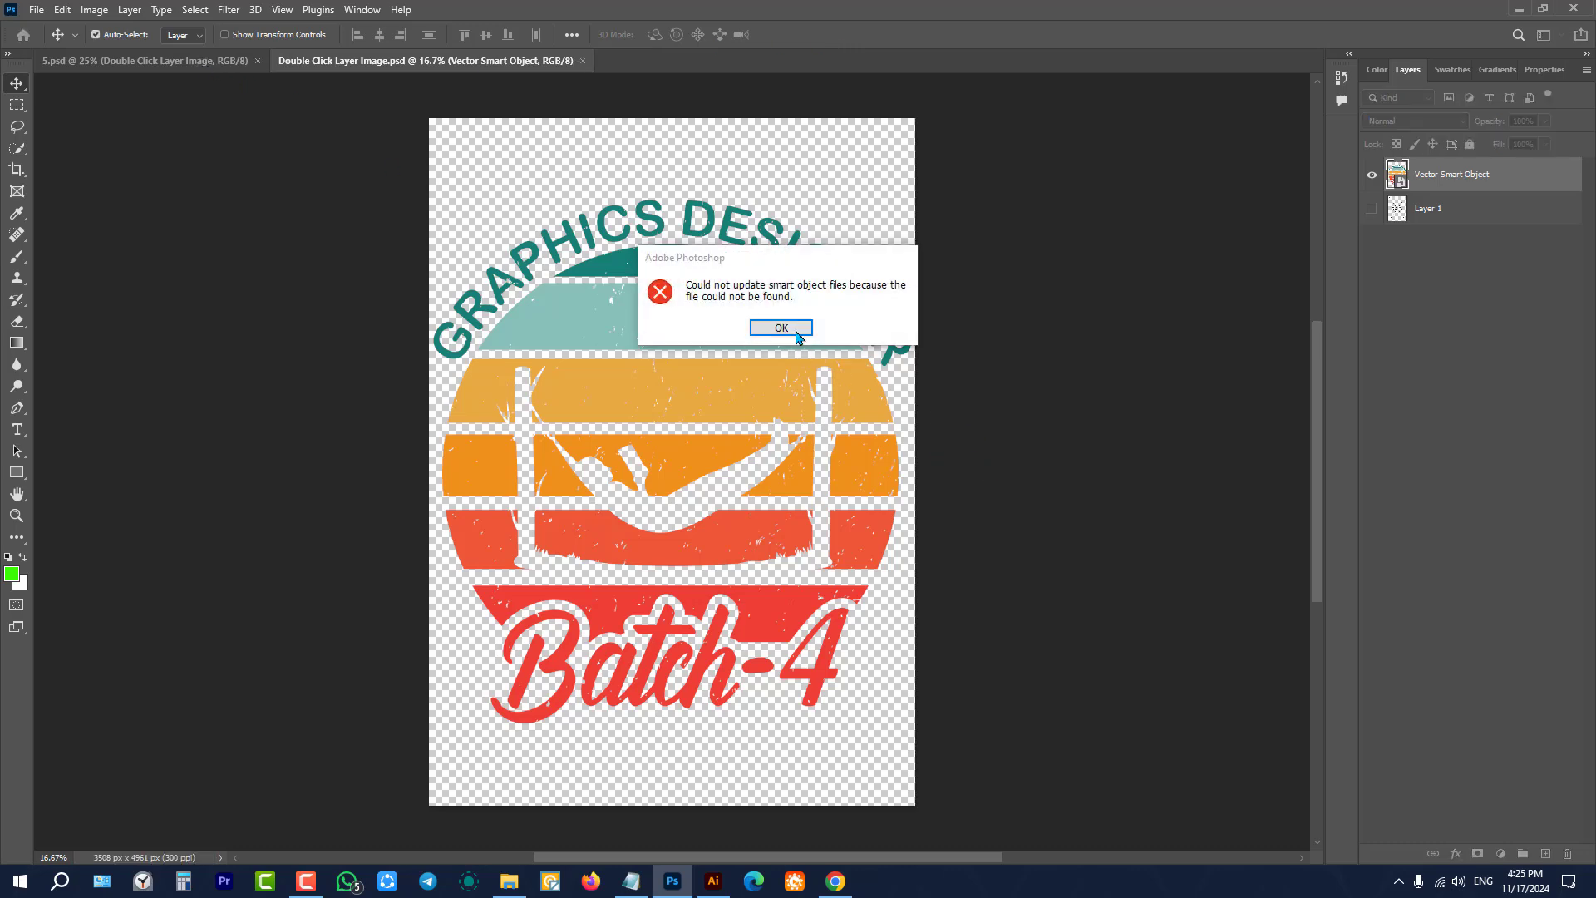
click(794, 332)
click(227, 66)
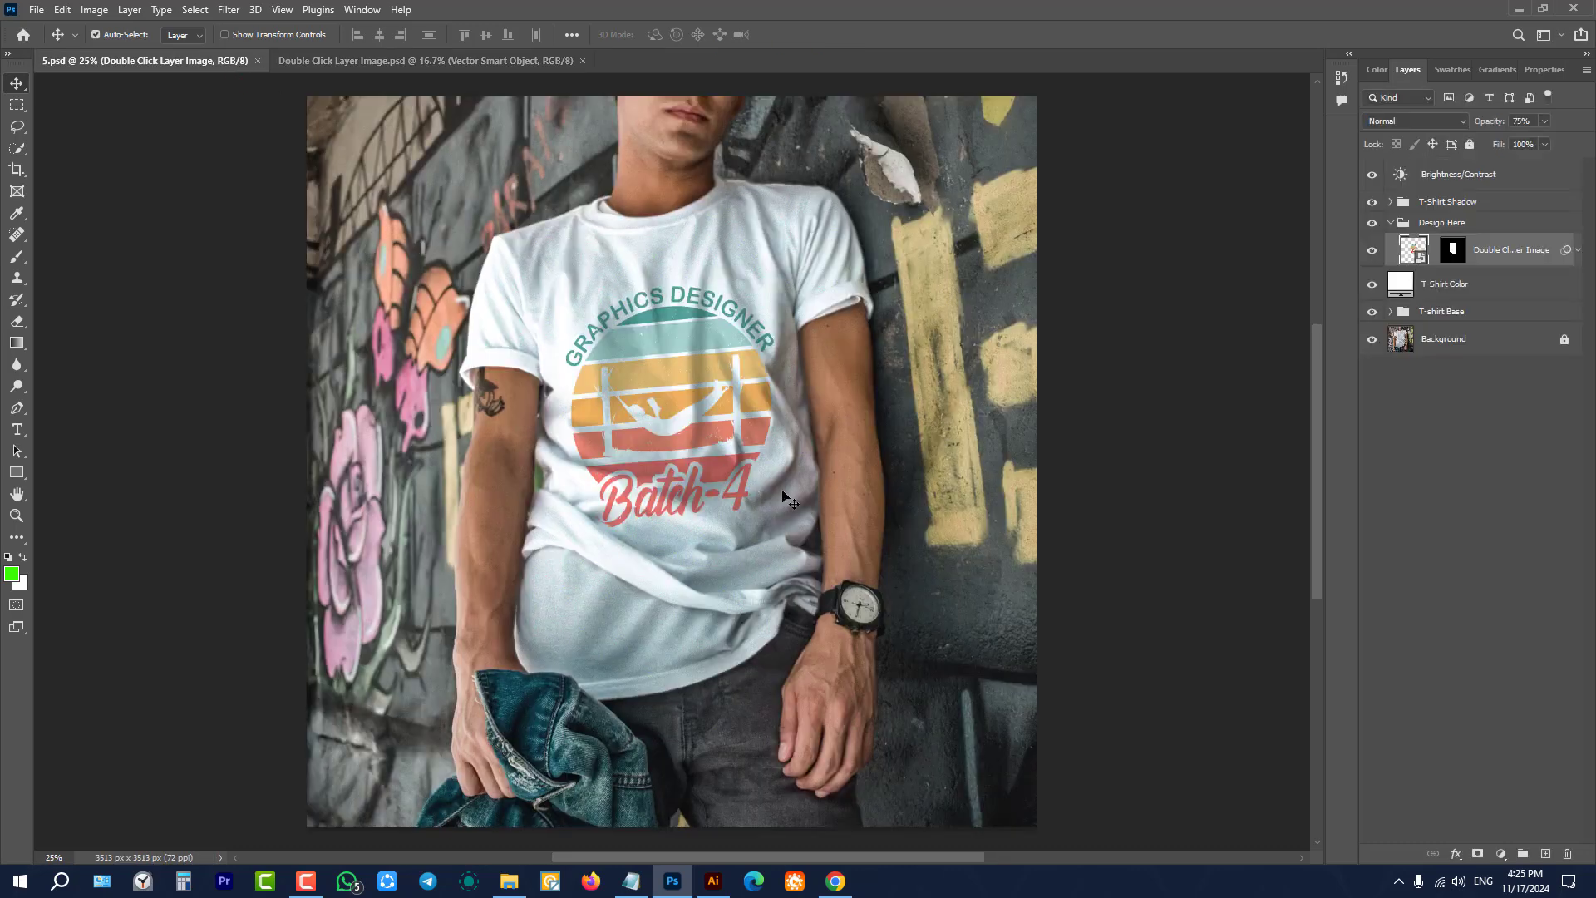
scroll(785, 497, down, 1)
scroll(751, 396, up, 1)
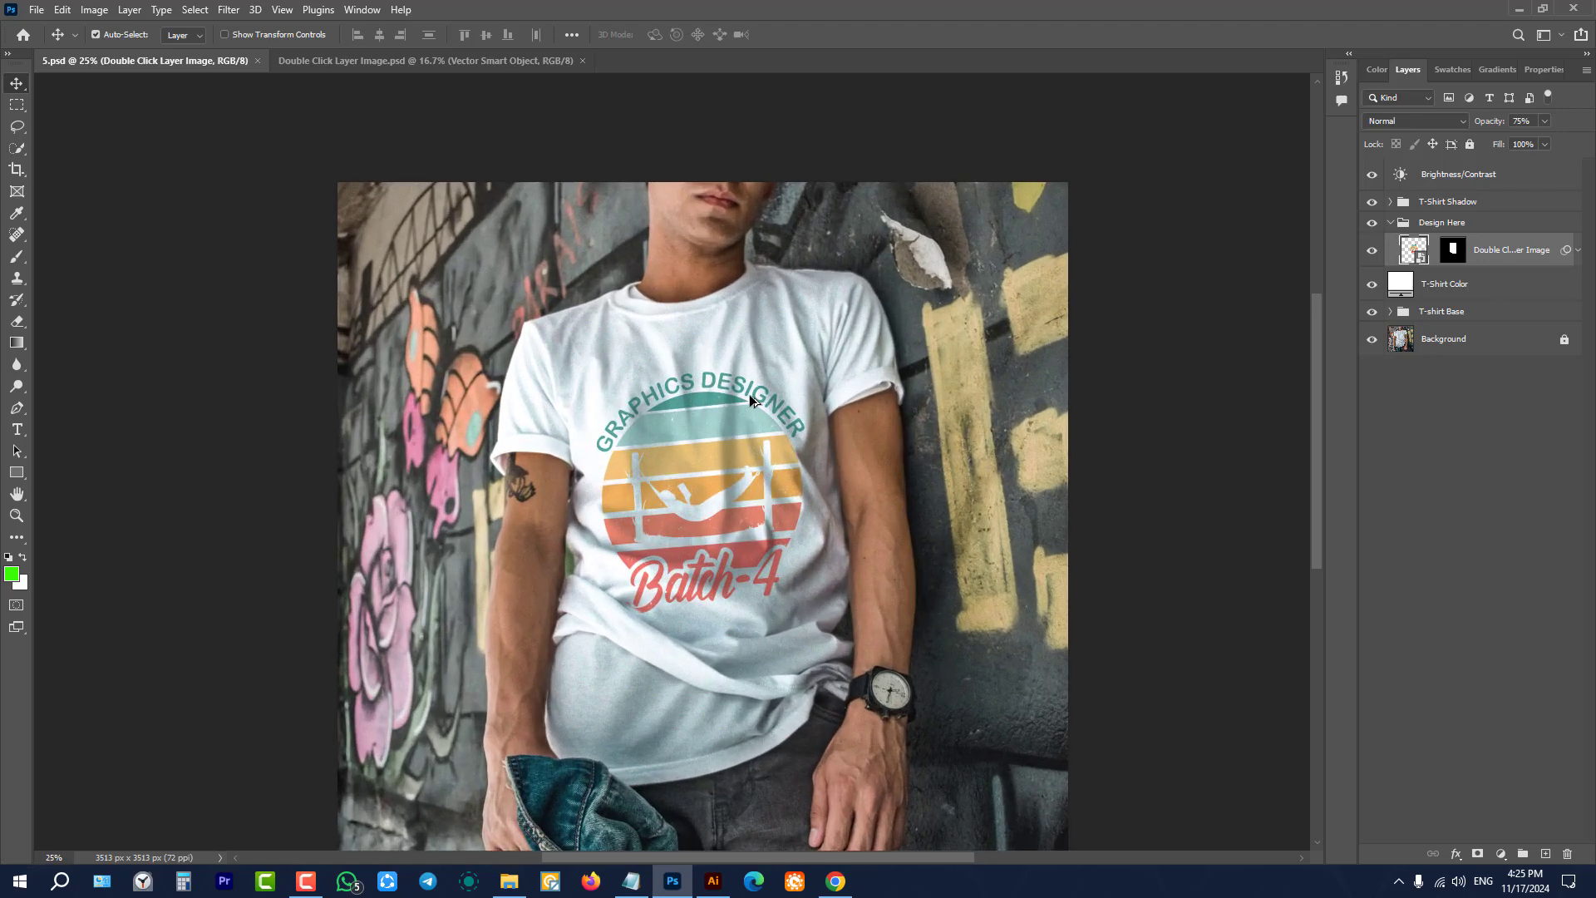
scroll(730, 466, up, 1)
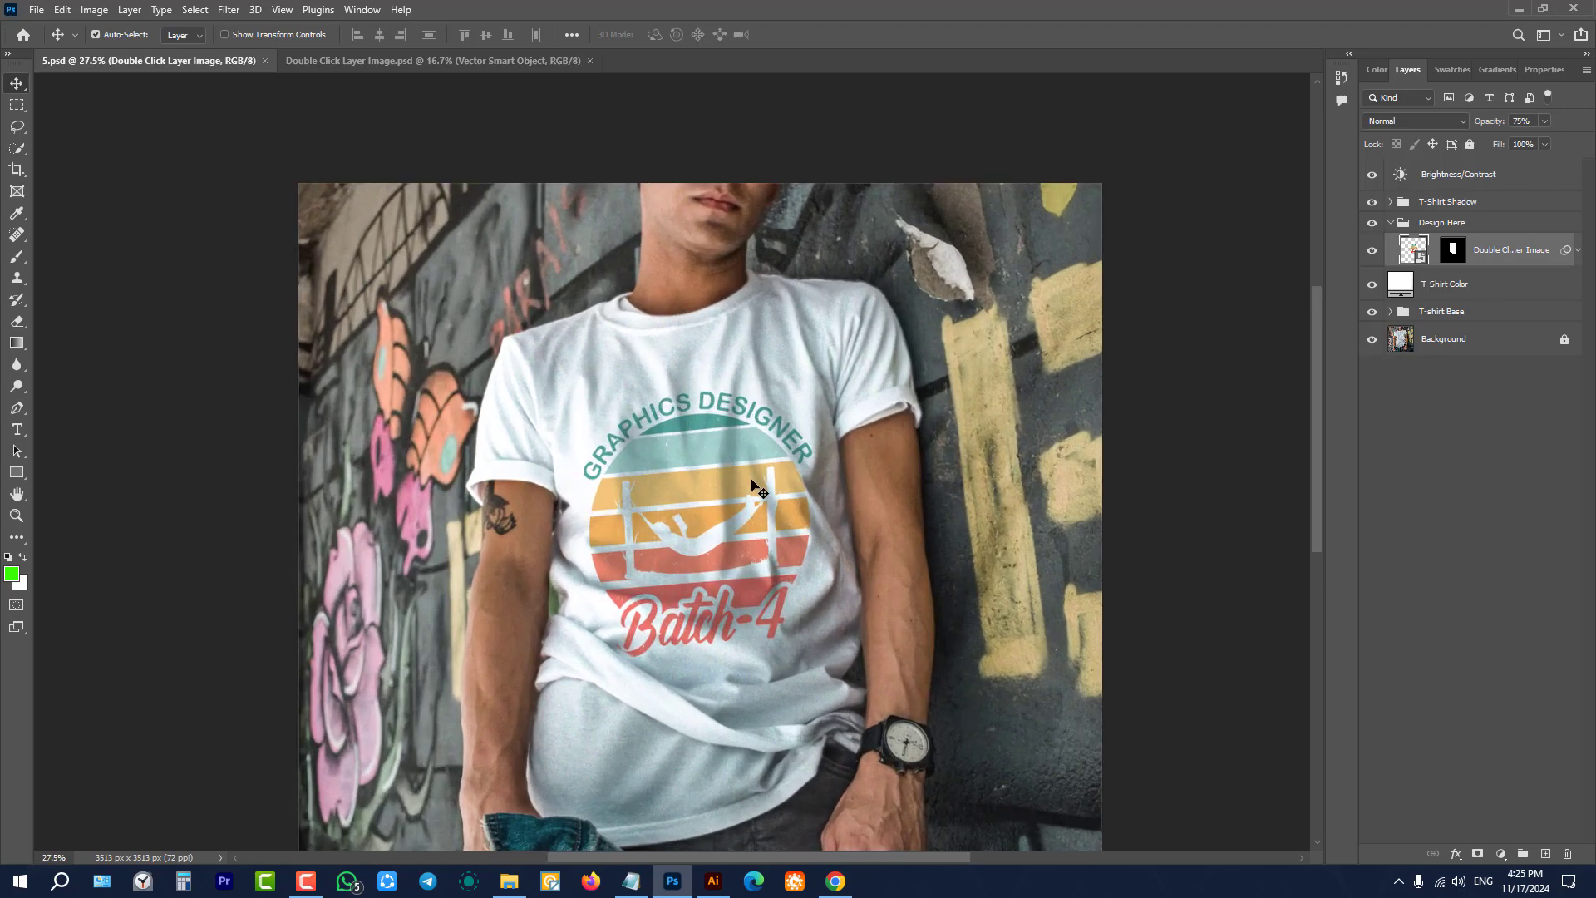
scroll(750, 478, up, 1)
scroll(992, 422, down, 3)
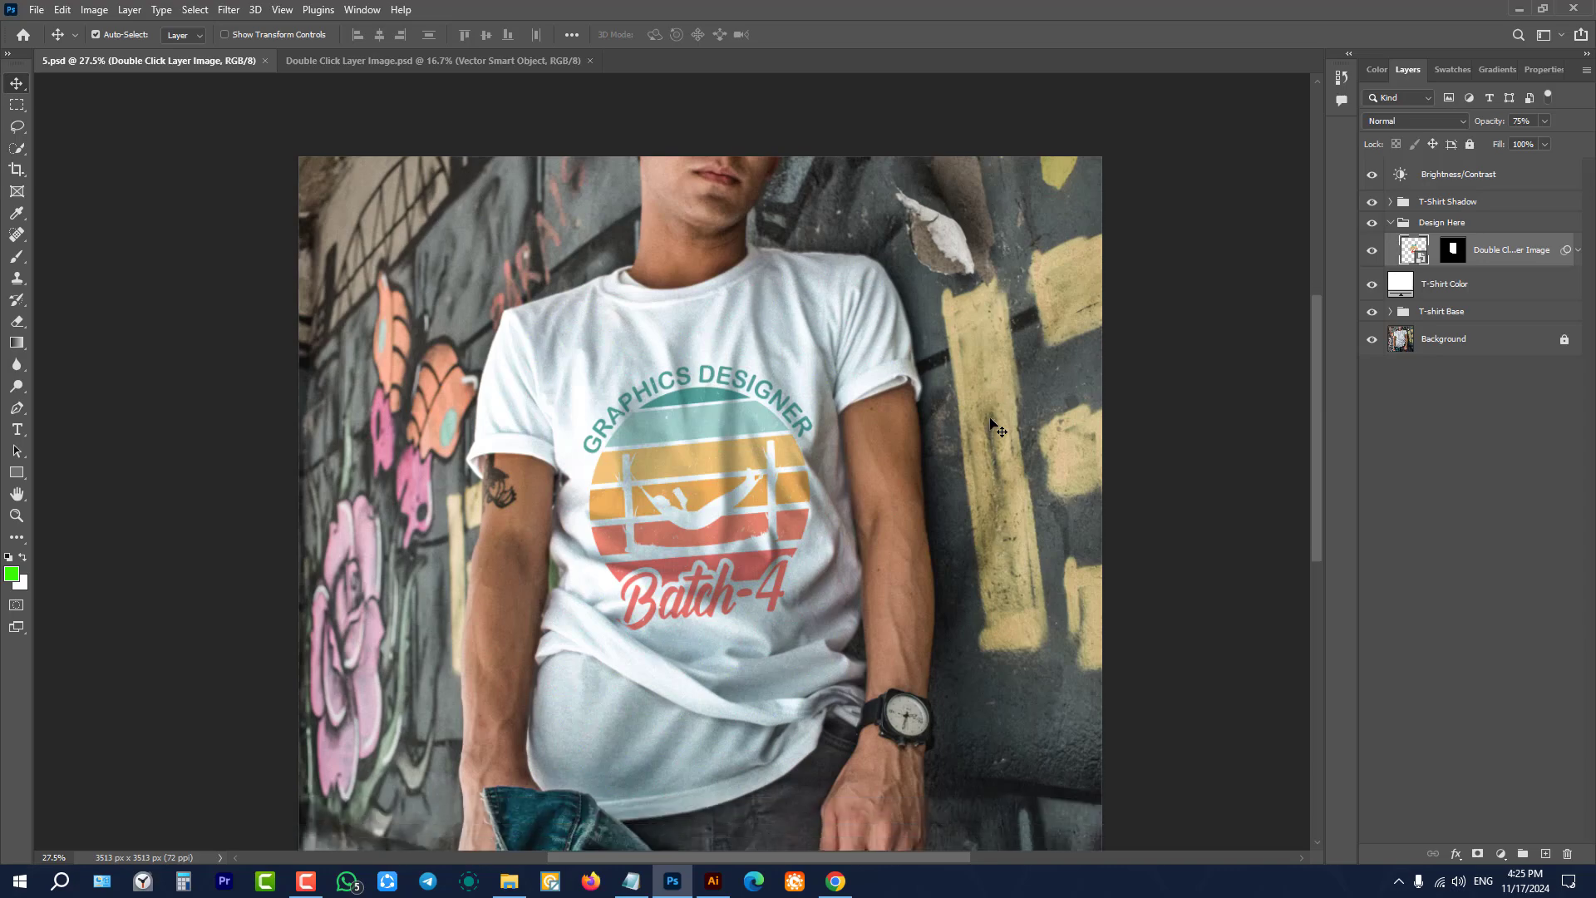
Step: Switch to the t shirt design.ai document in Illustrator and delete the Batch-4 design from the artboard
click(1518, 10)
click(852, 402)
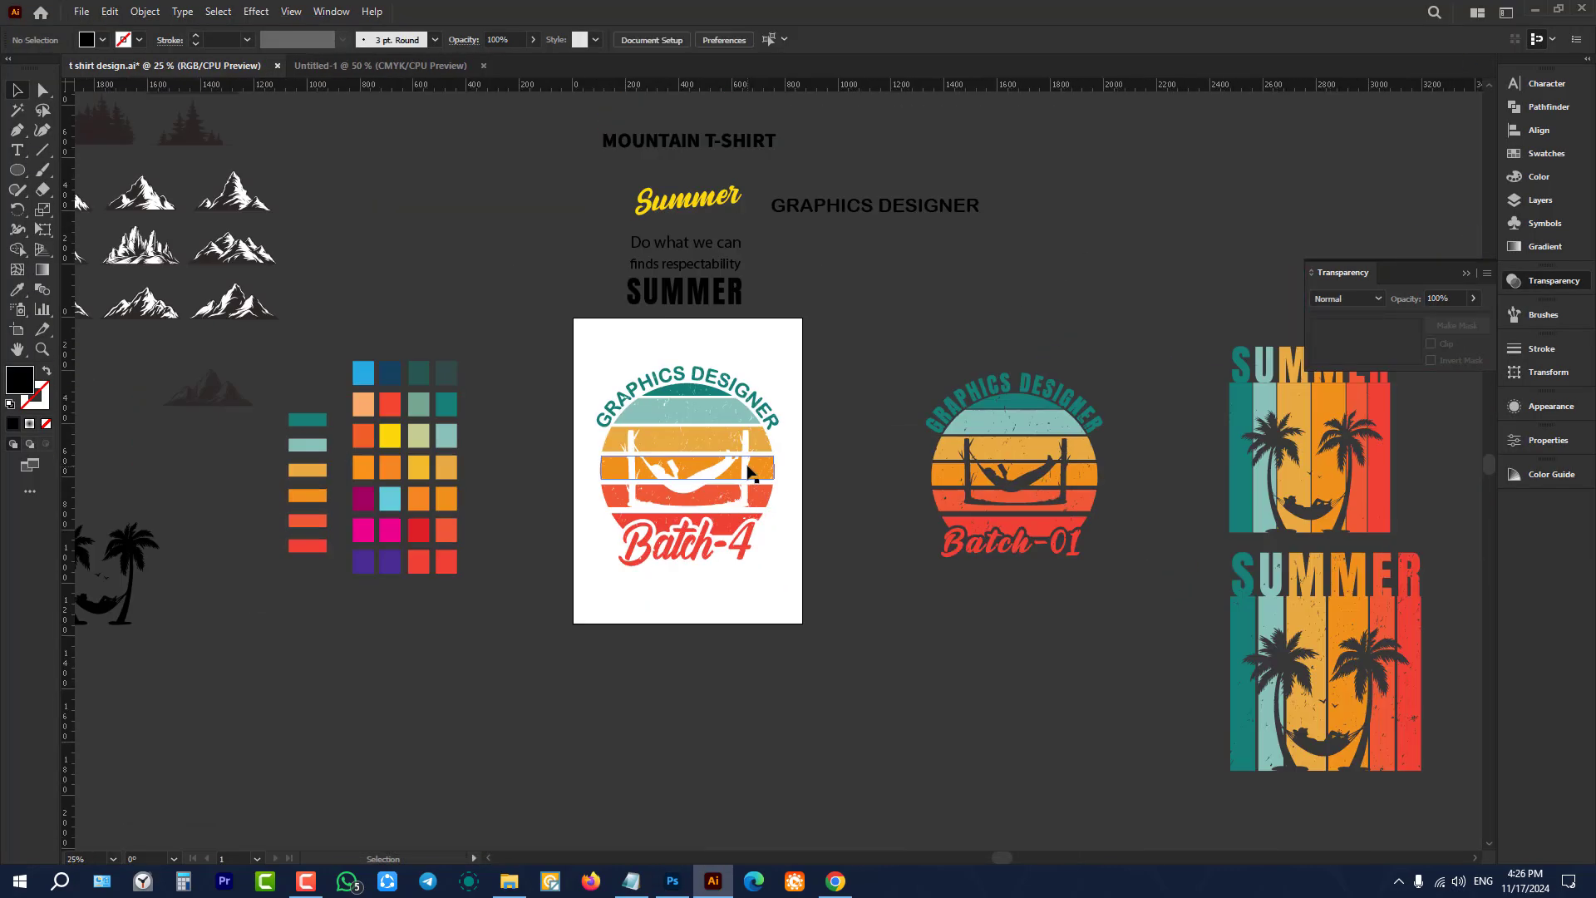
click(749, 472)
key(Delete)
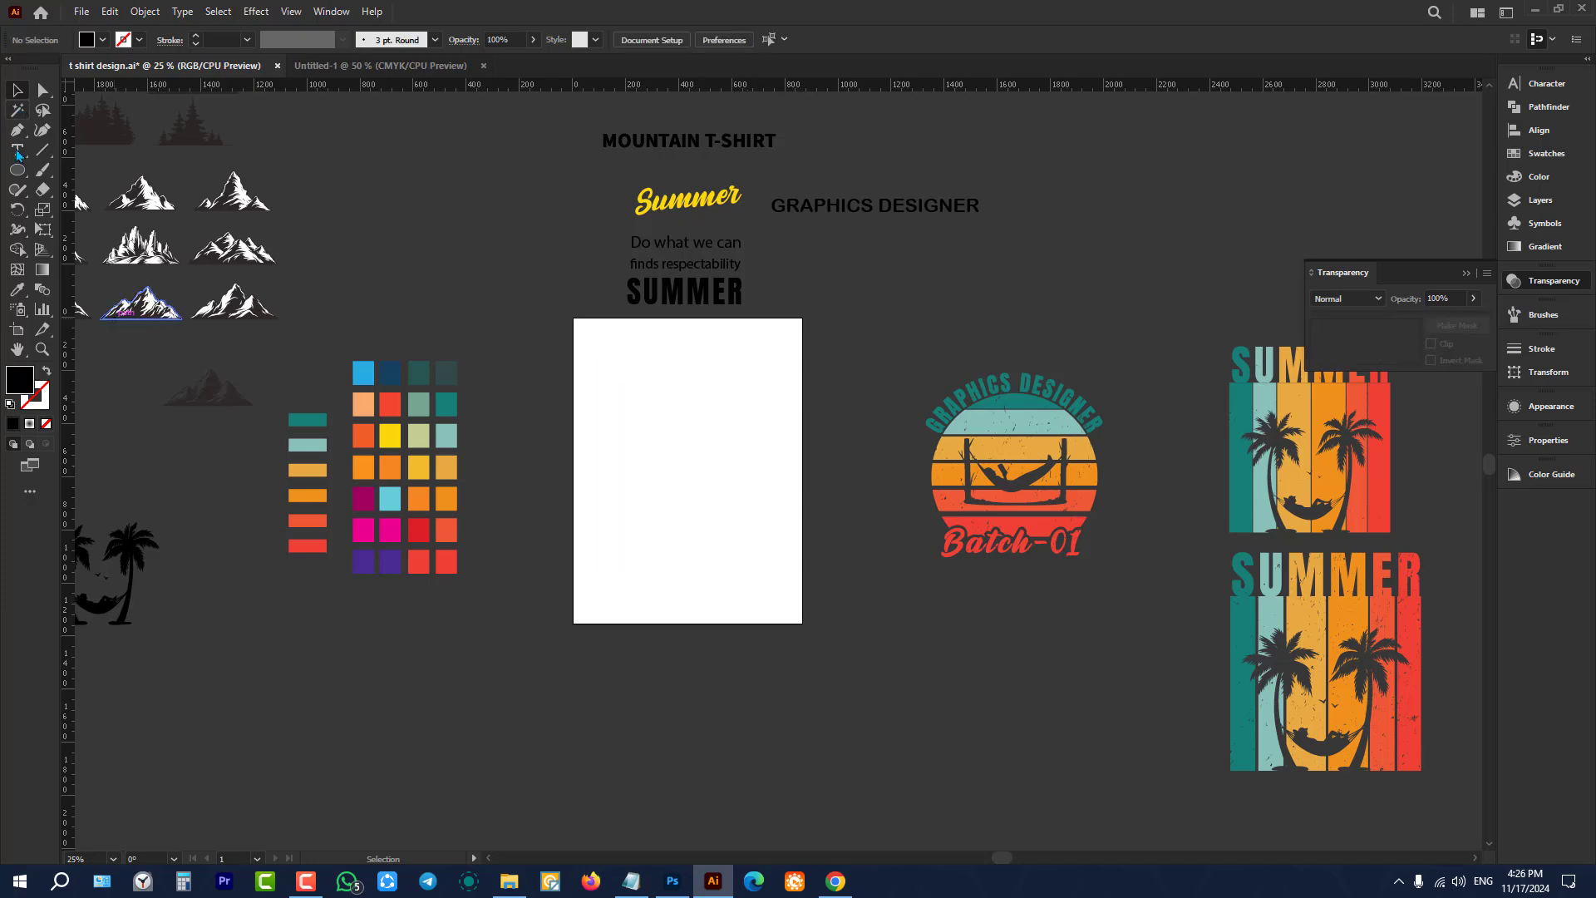
Step: Draw a black circle about 664 px in diameter and centre it horizontally and vertically on the artboard
click(17, 170)
scroll(682, 405, up, 2)
drag(527, 389, 839, 737)
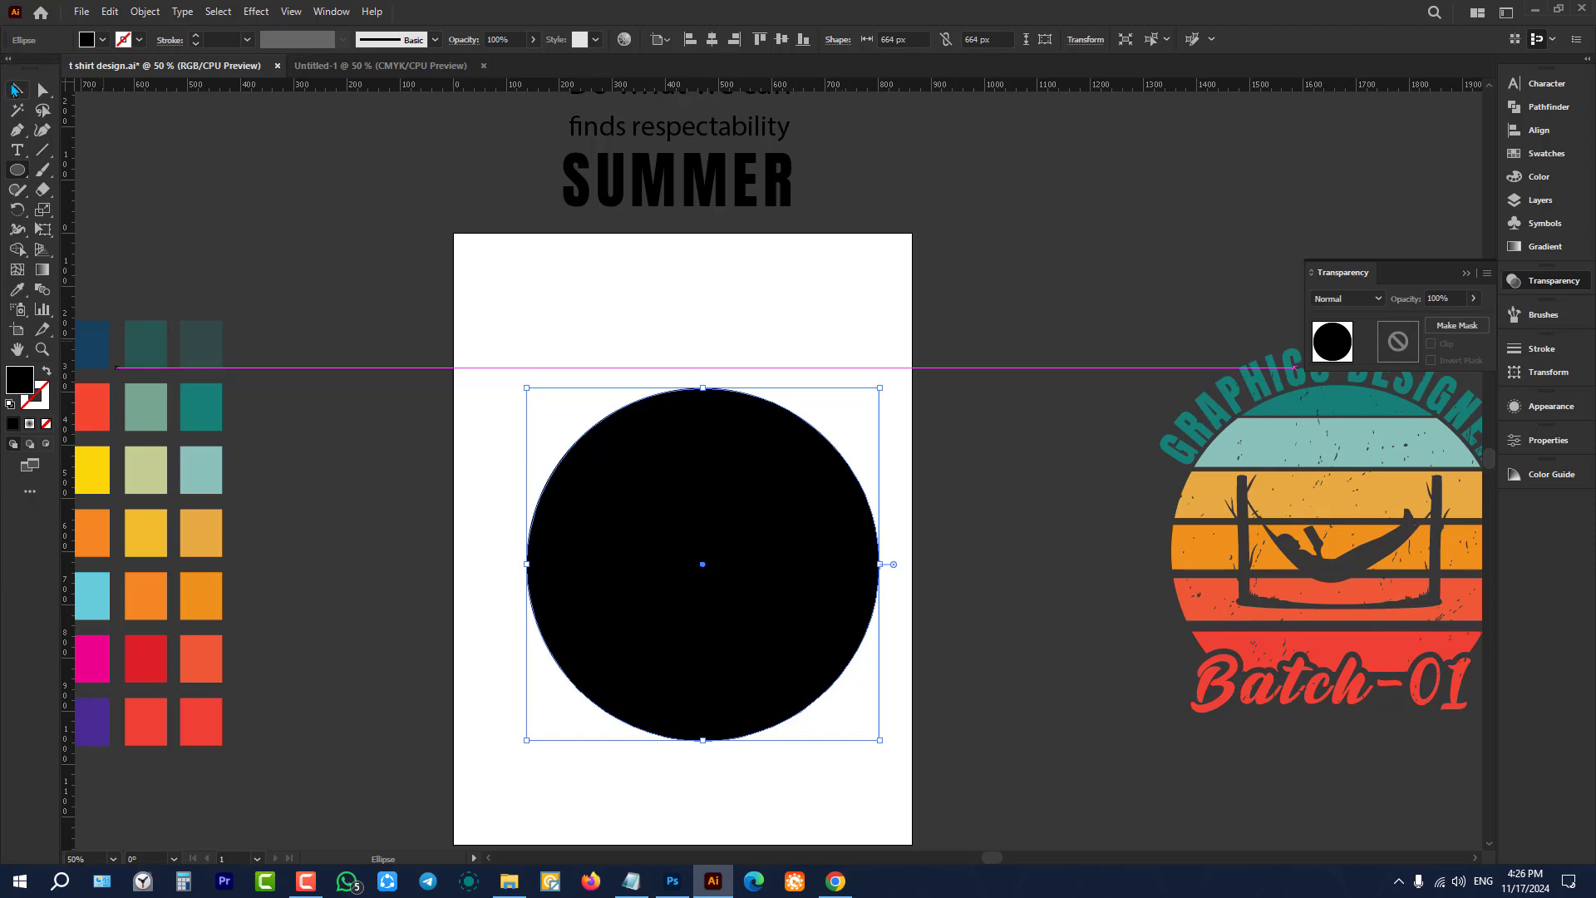
click(17, 89)
click(711, 39)
click(781, 39)
click(867, 433)
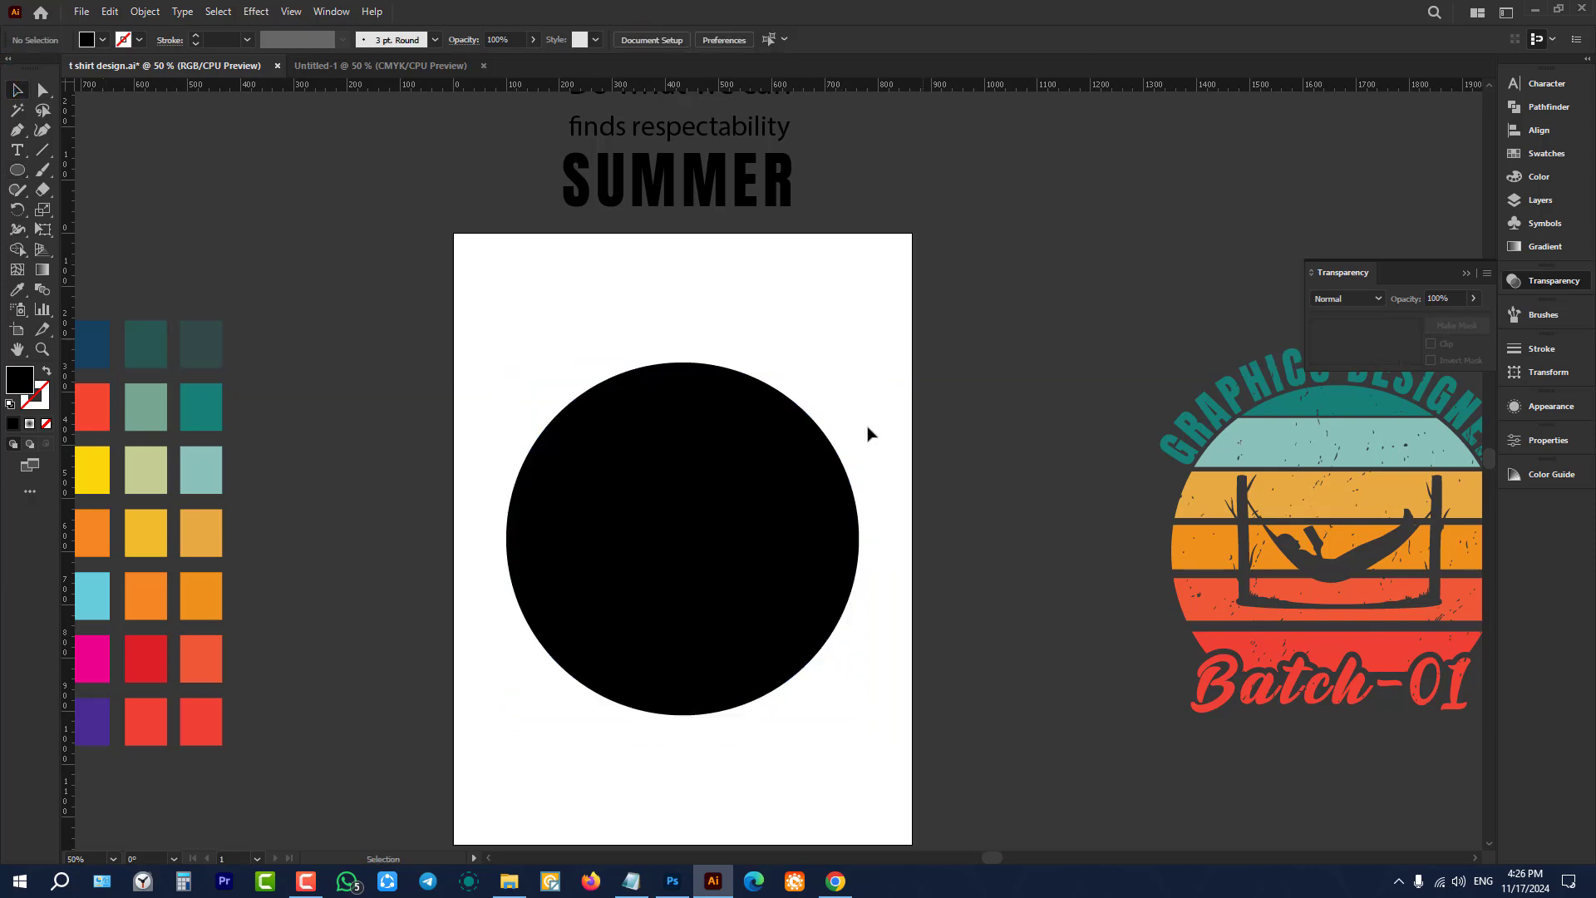
Step: Draw a horizontal line about 743 px long across the circle's upper part and give it a 10 pt stroke
scroll(792, 476, up, 1)
click(42, 152)
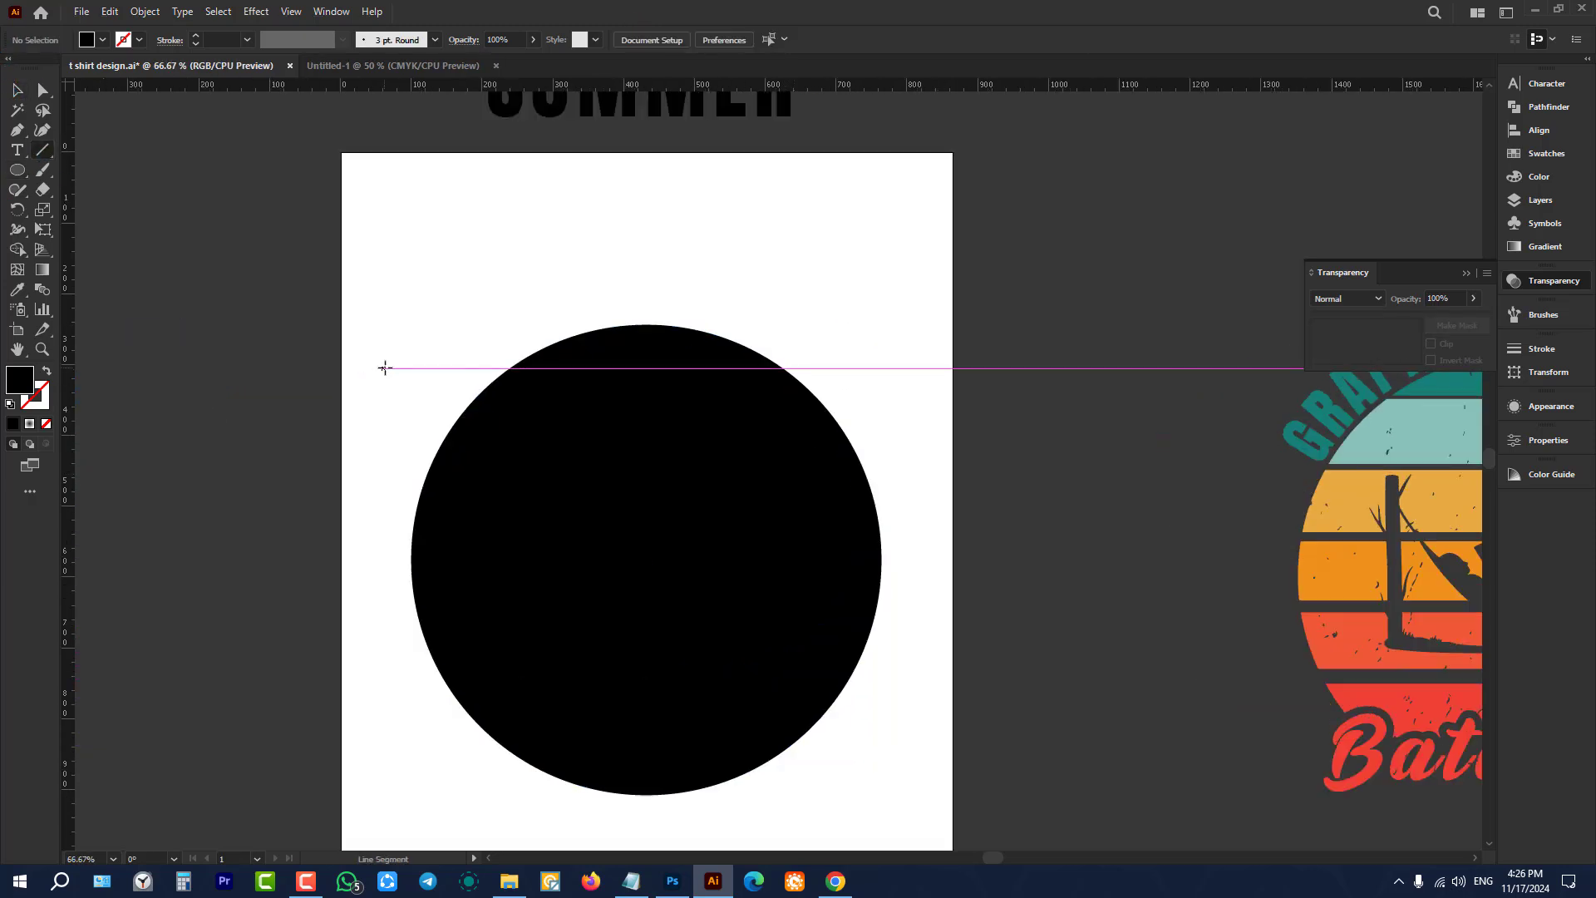
drag(386, 368, 912, 392)
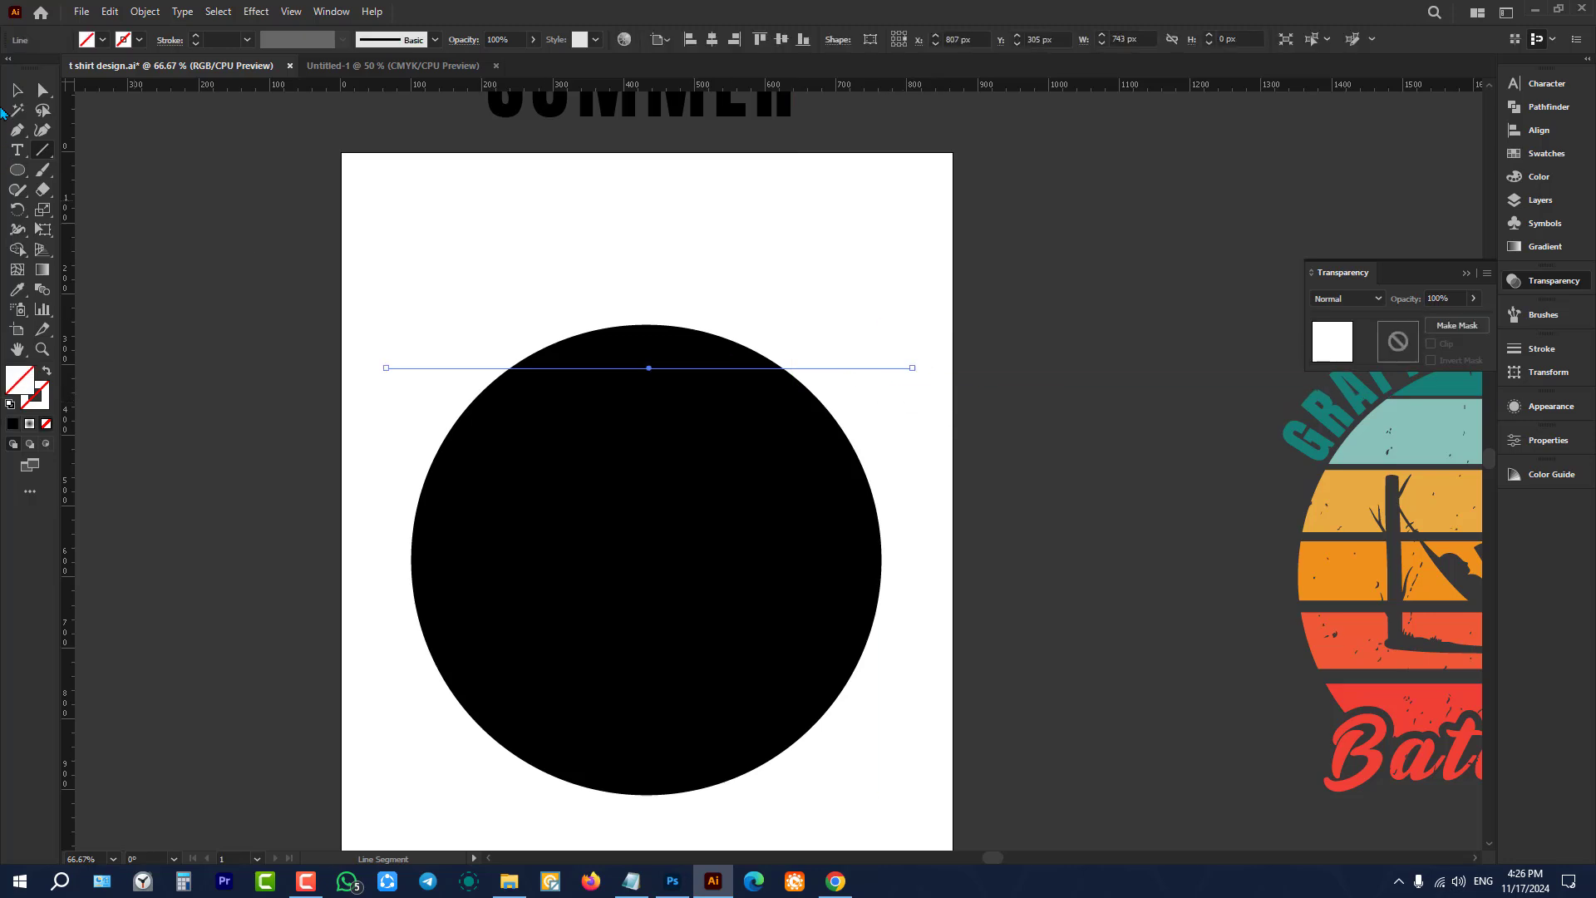
key(v)
click(218, 40)
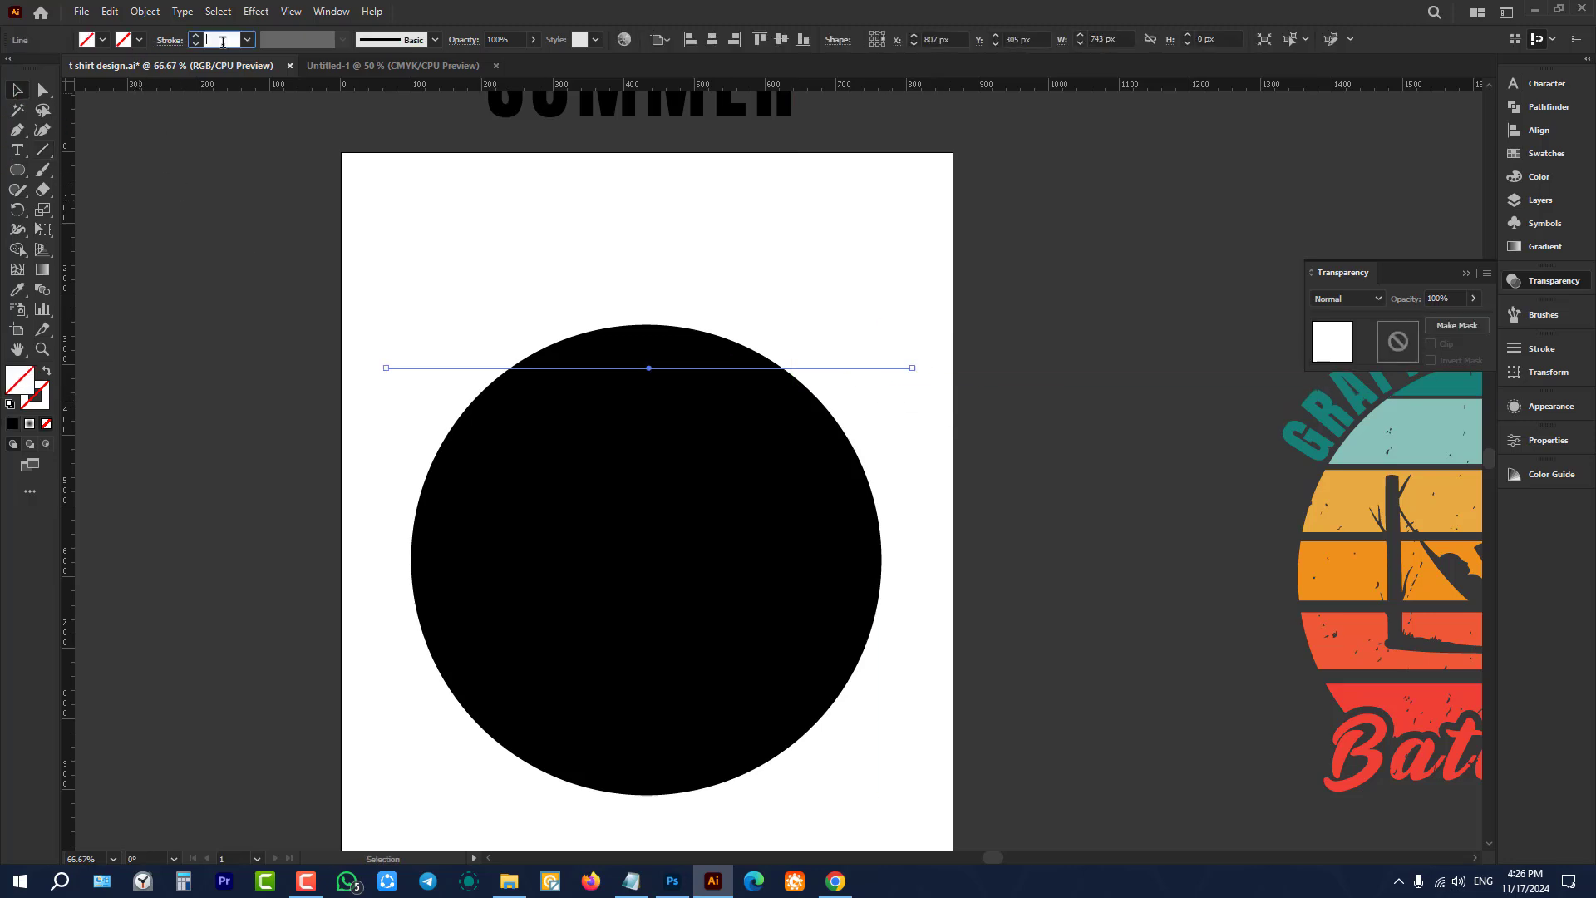
text(5)
key(Return)
text(10)
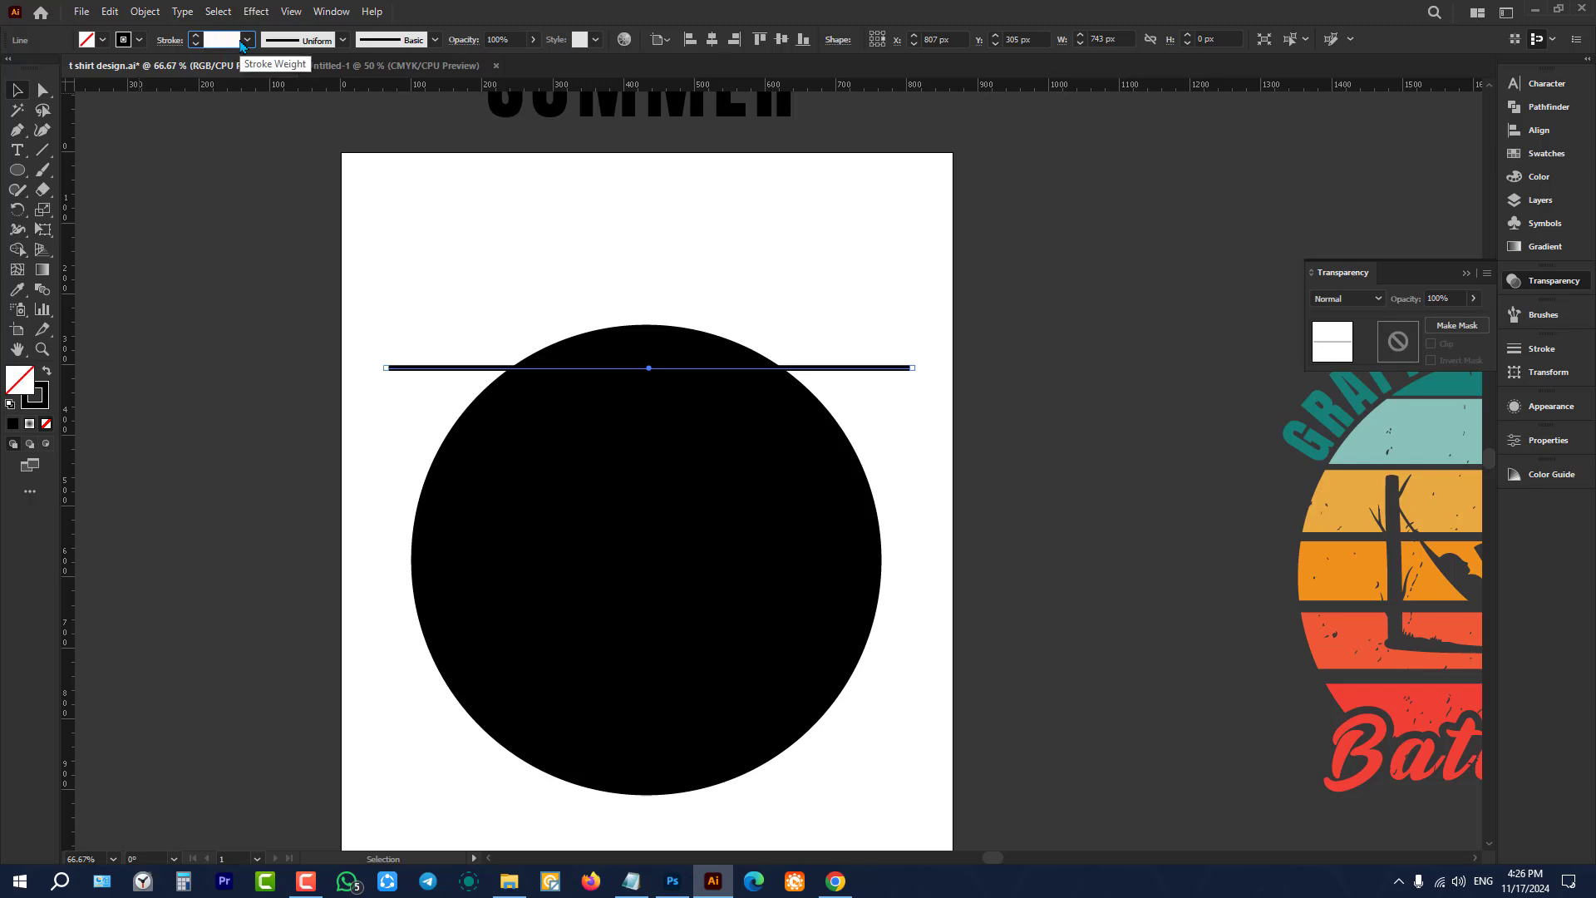
key(Return)
Step: Colour the line's stroke orange, copy it straight down to the circle's lower part, and lower the original line slightly
click(368, 324)
drag(368, 324, 394, 389)
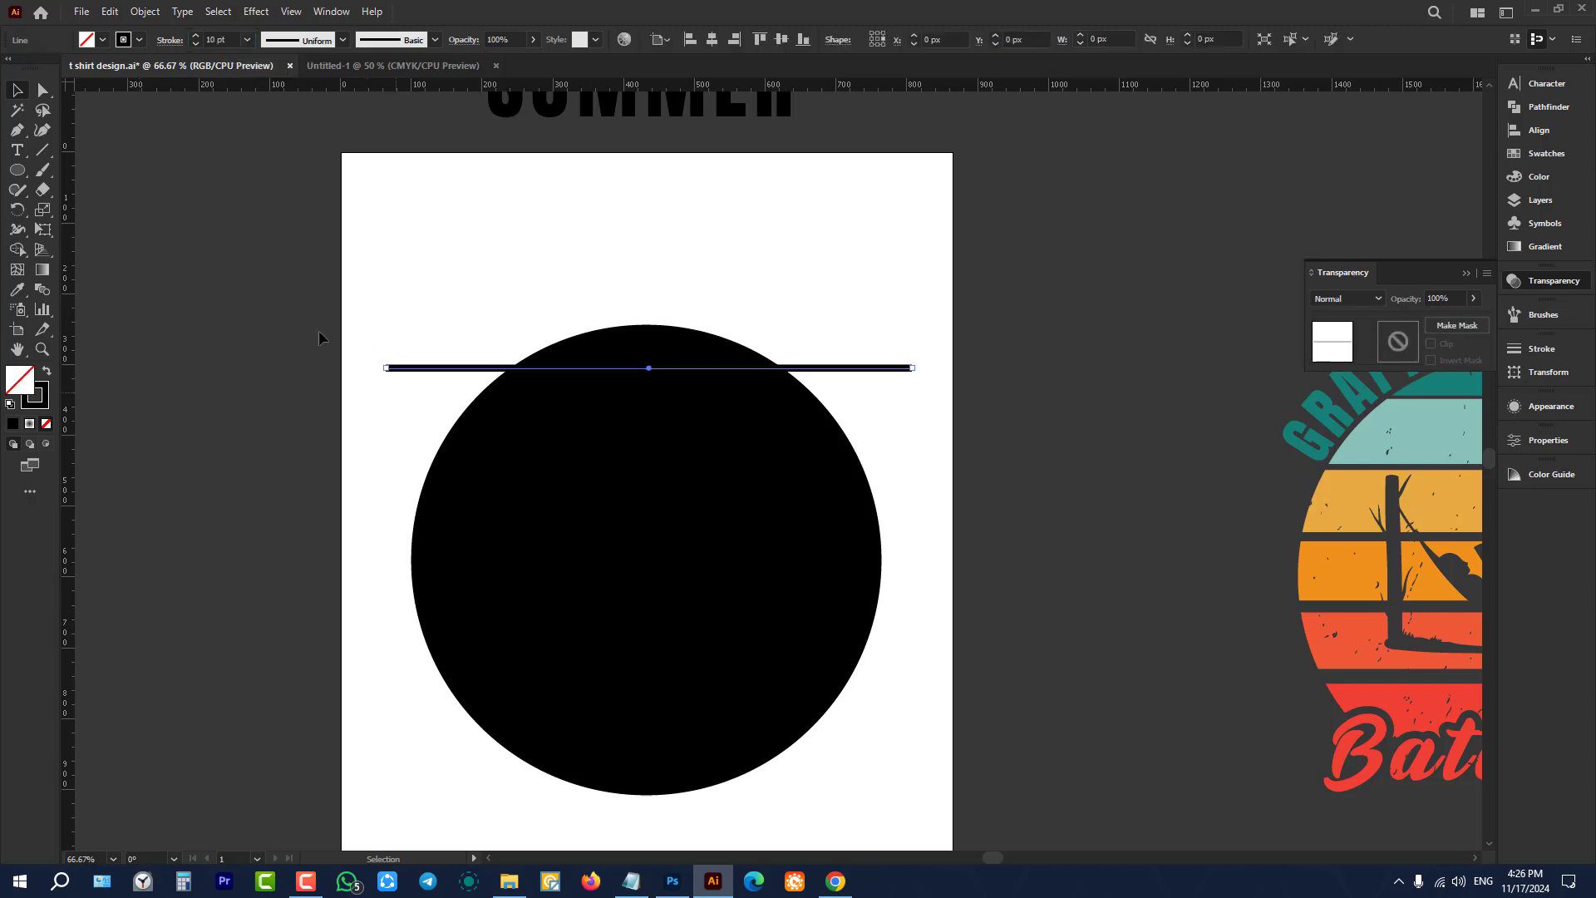
click(139, 40)
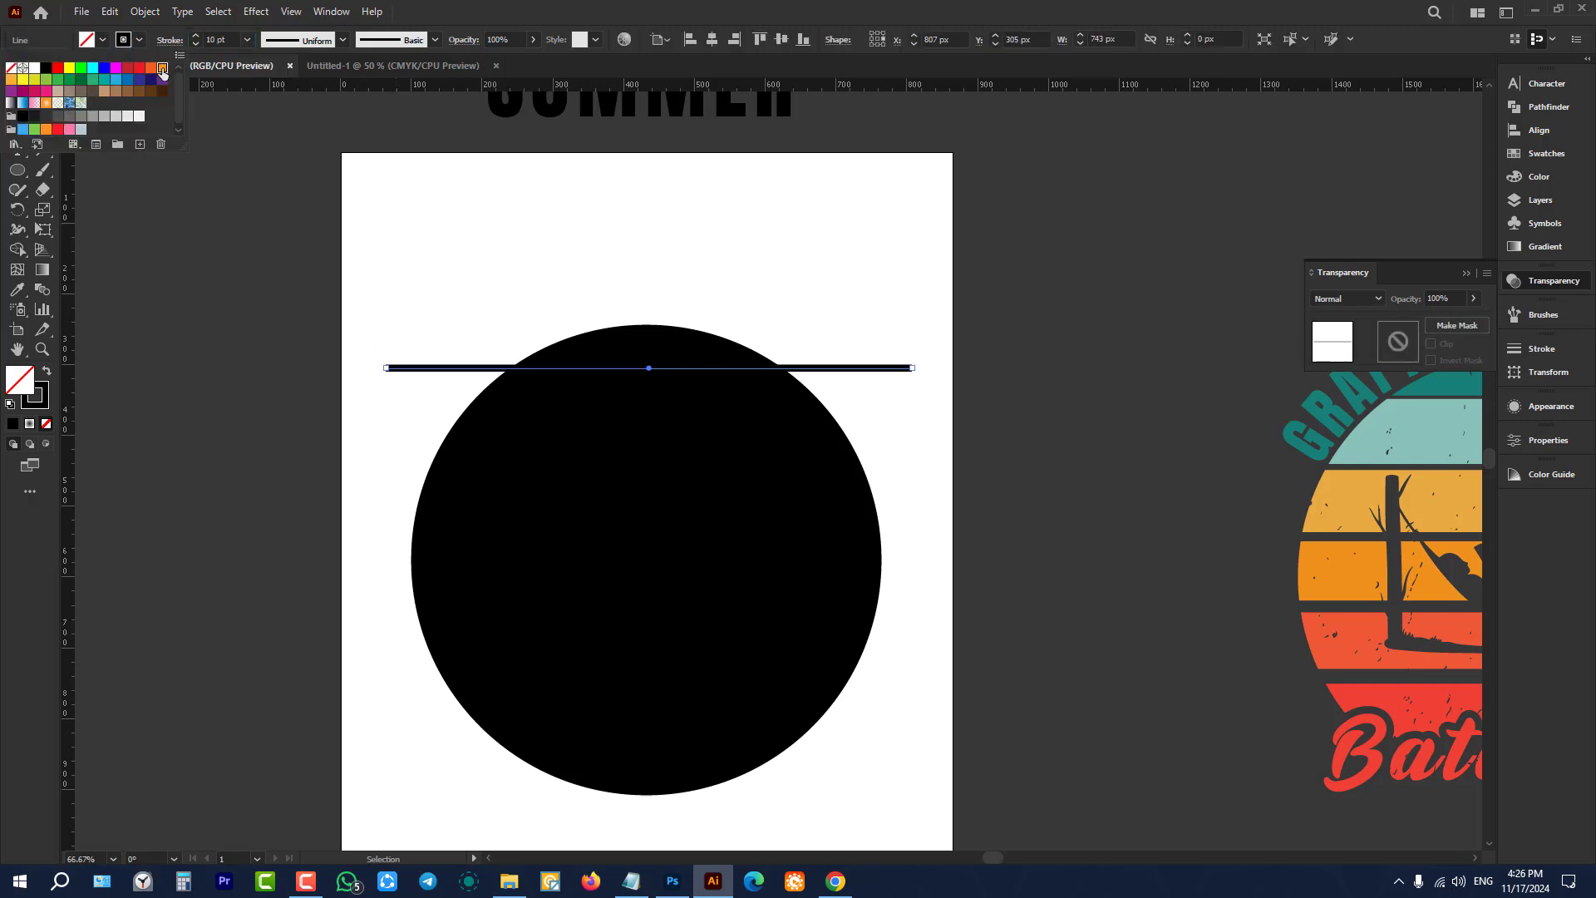
click(158, 73)
drag(421, 369, 417, 753)
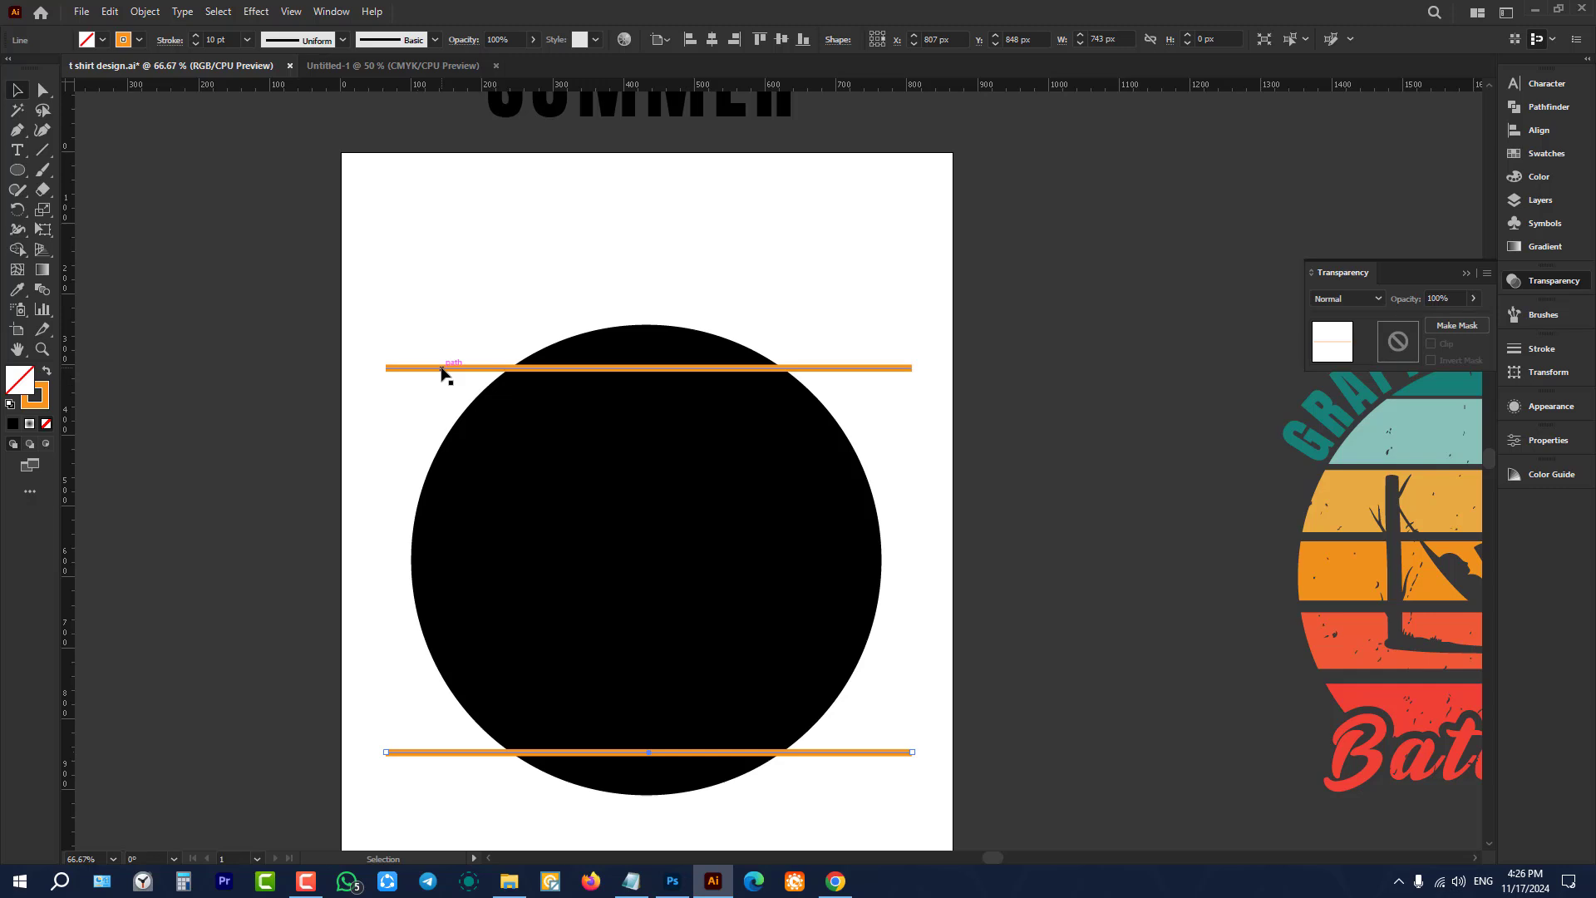
drag(442, 371, 441, 381)
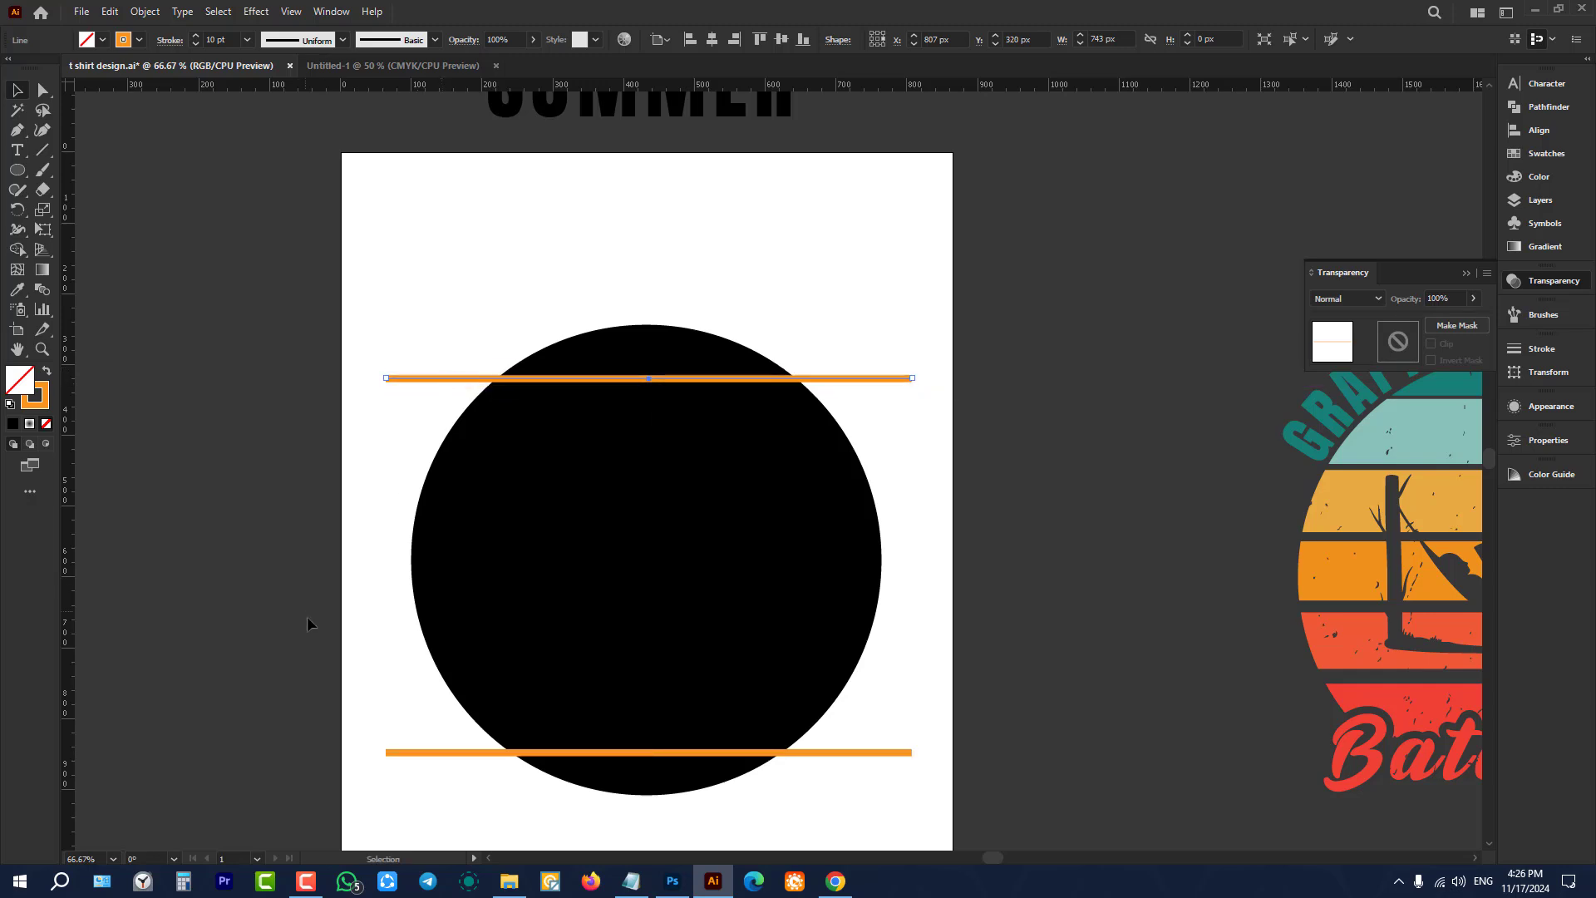
Step: Set the lower orange line's stroke weight to 30 pt
click(435, 751)
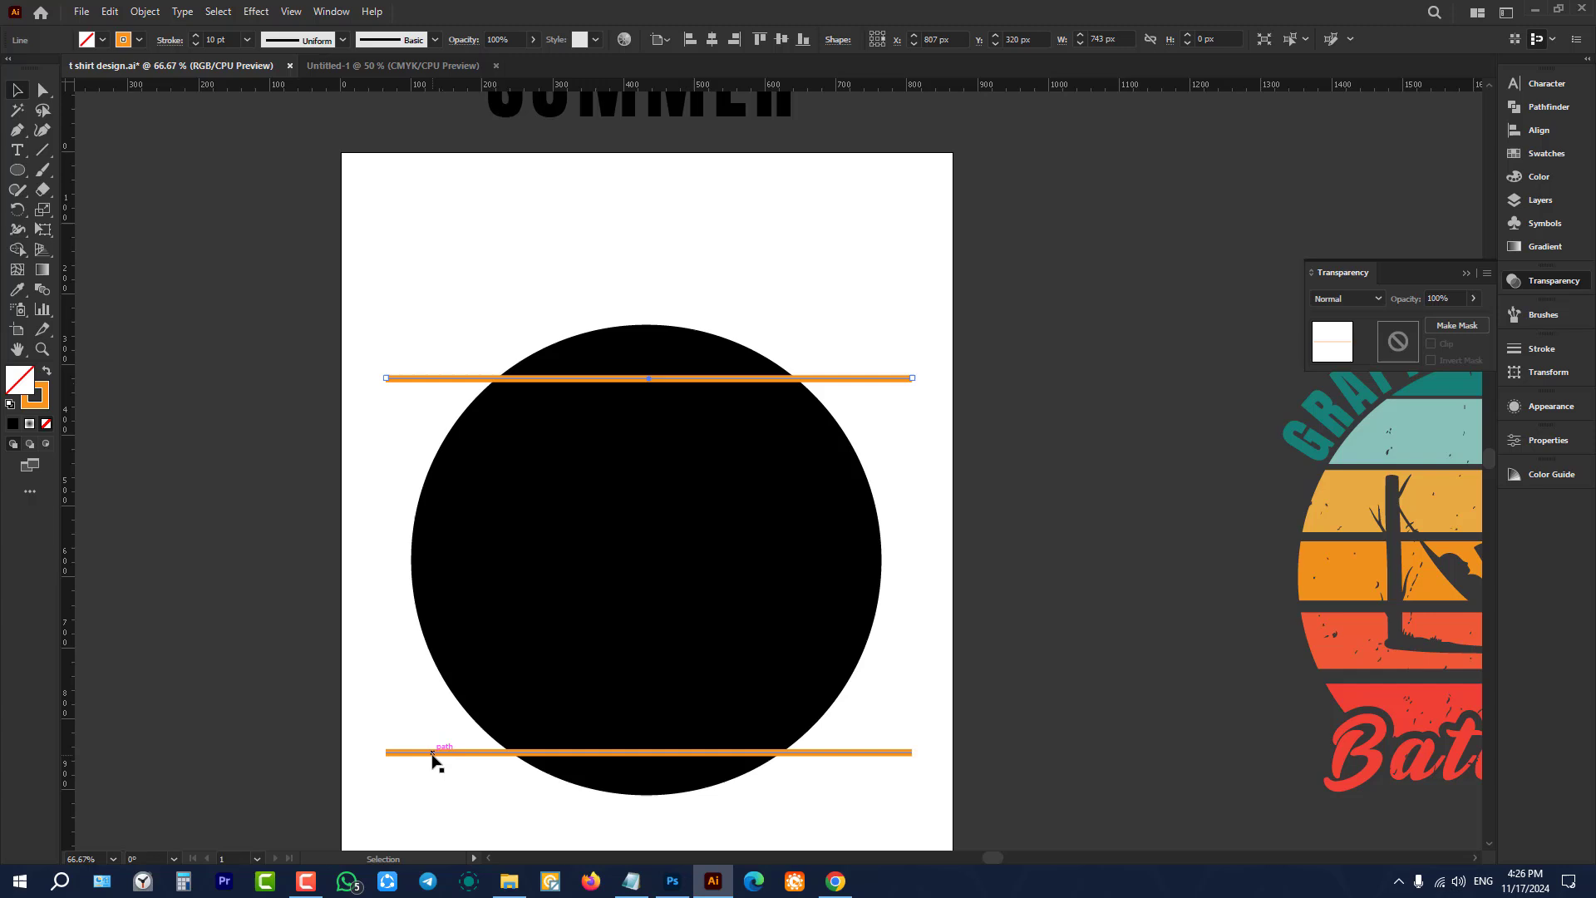
click(247, 40)
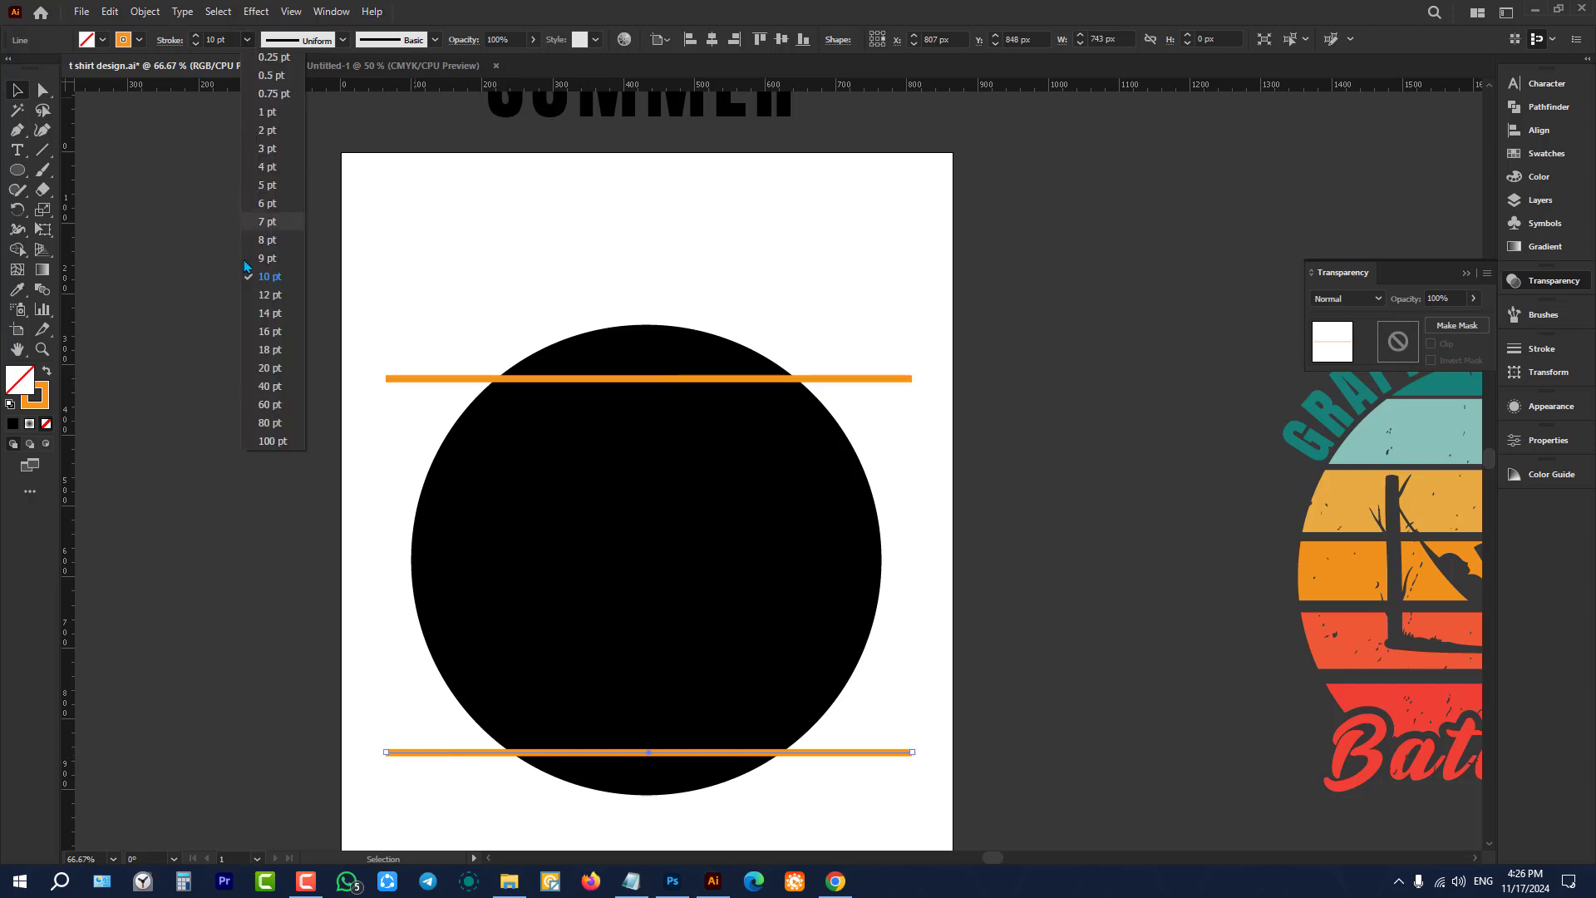
click(270, 386)
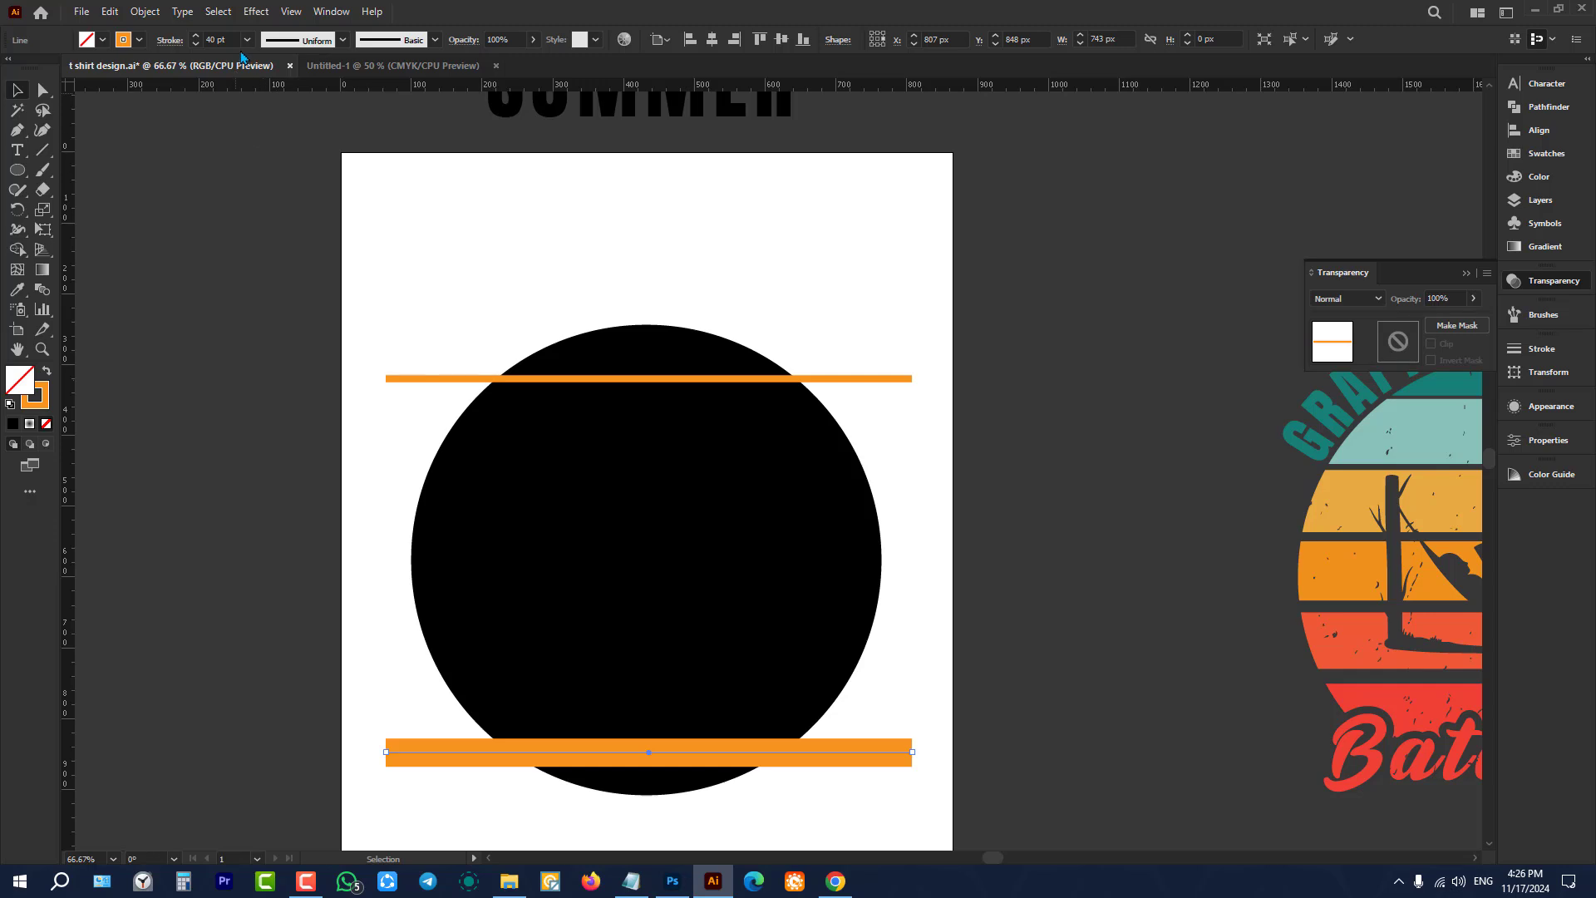
scroll(235, 41, down, 10)
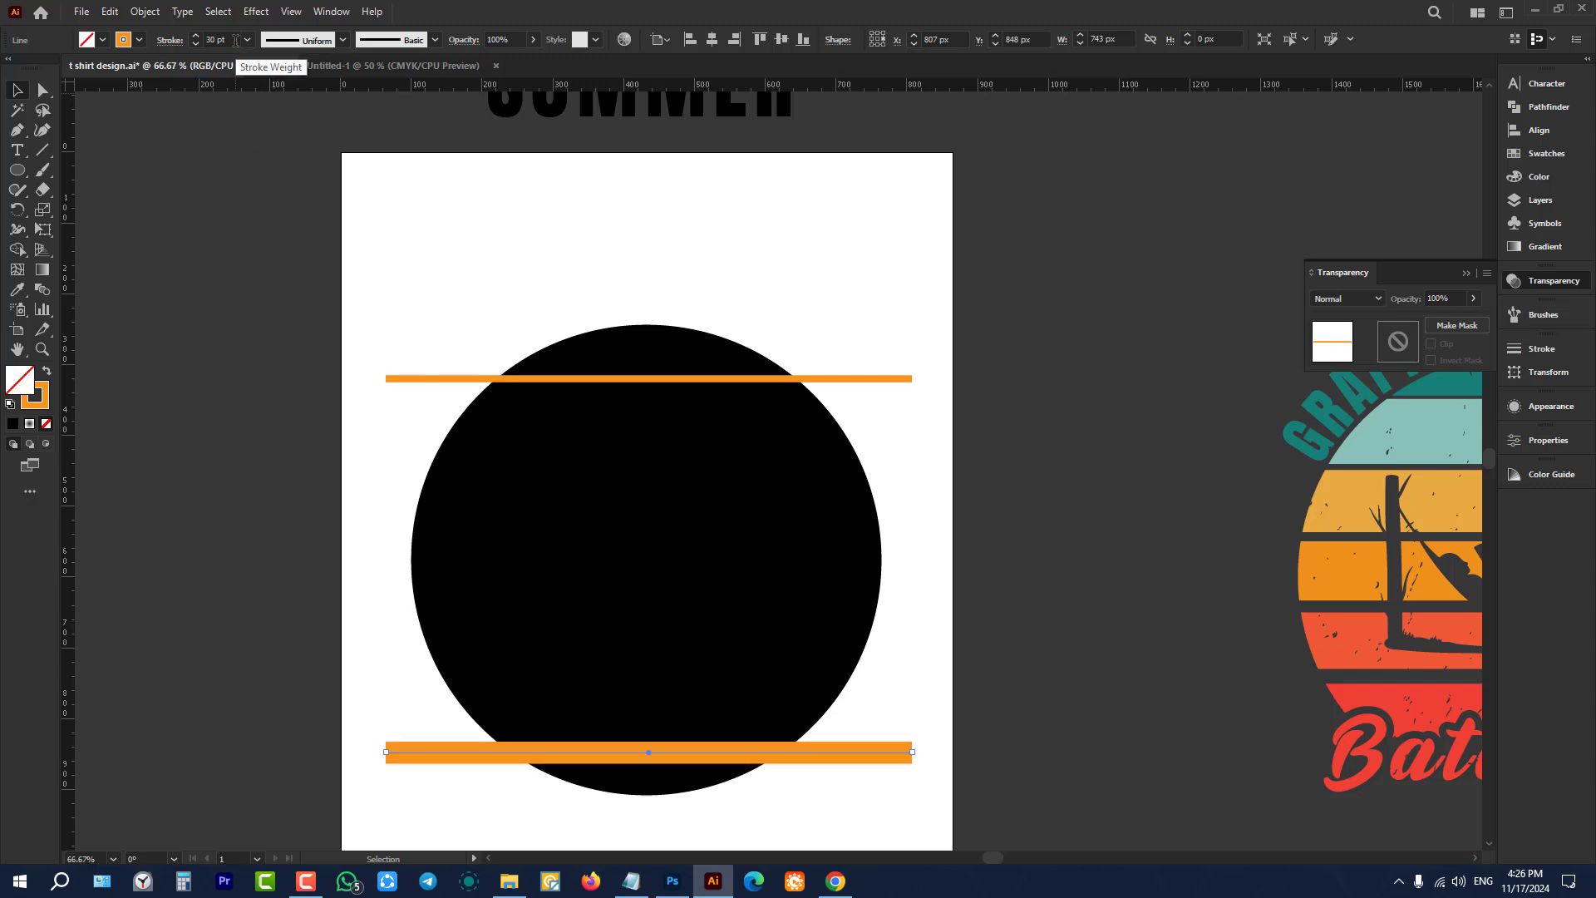
click(236, 266)
Step: Blend the thin upper line with the thick lower line across the circle
scroll(236, 266, down, 2)
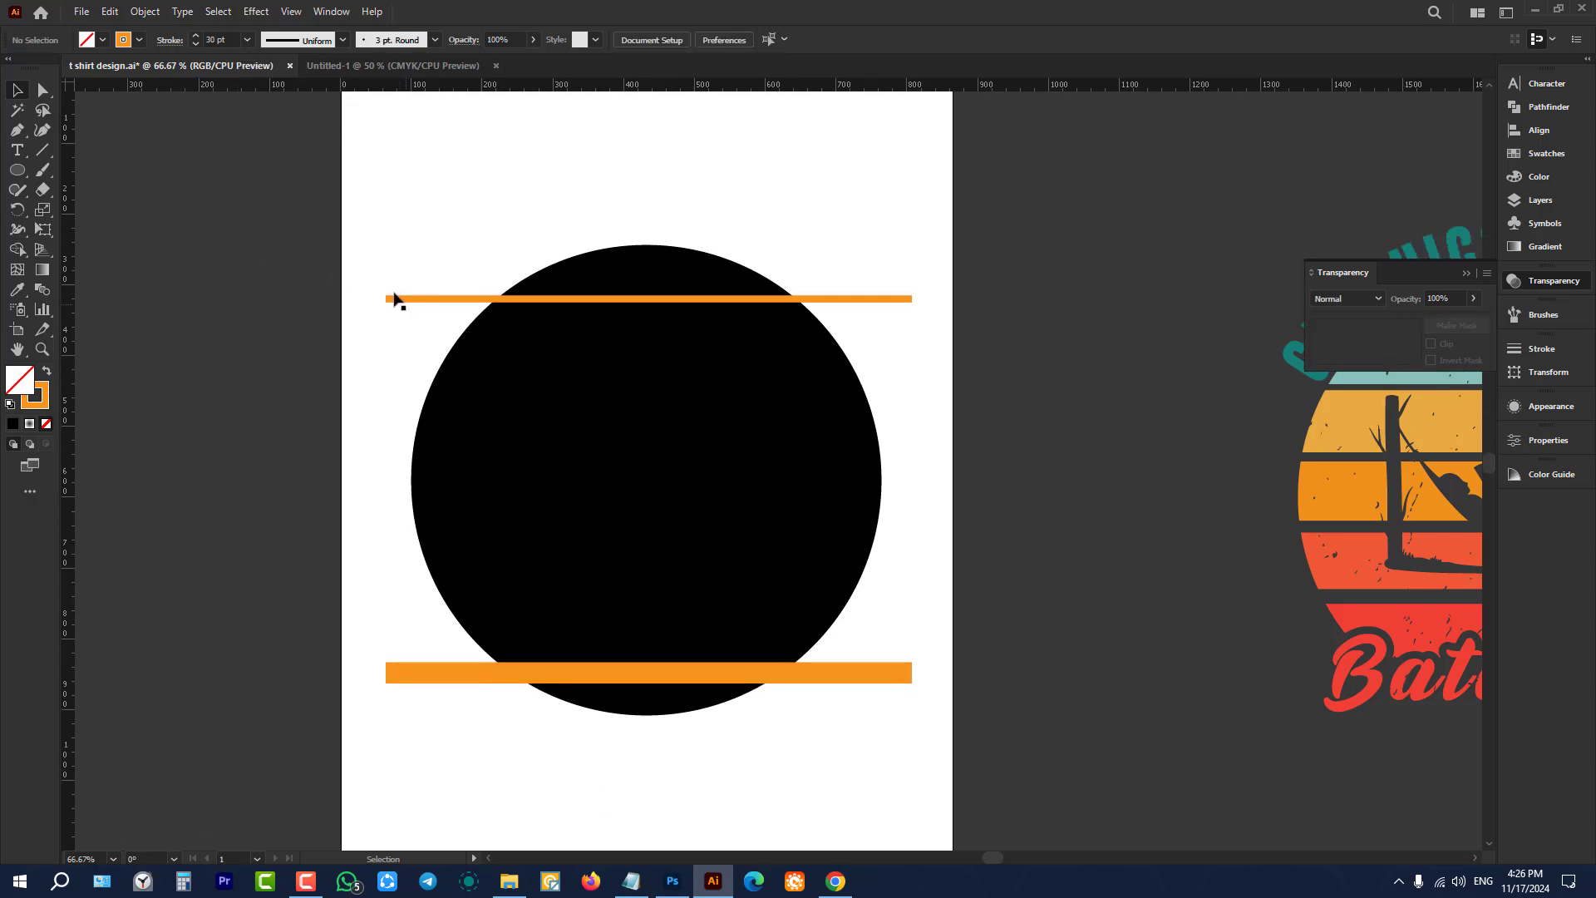
drag(370, 238, 397, 731)
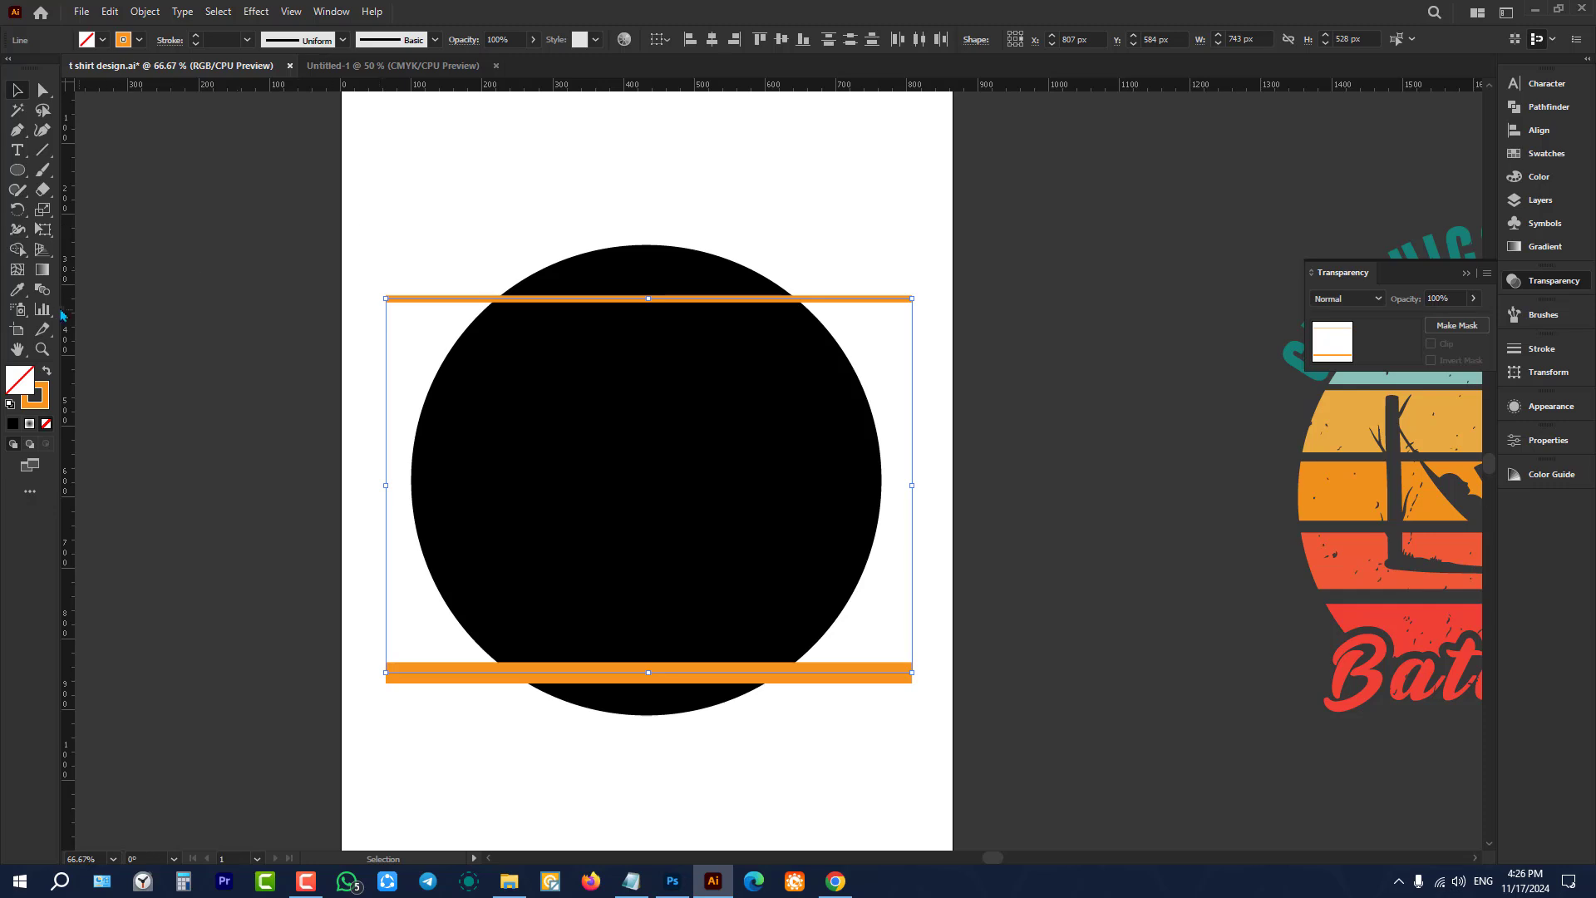
click(44, 292)
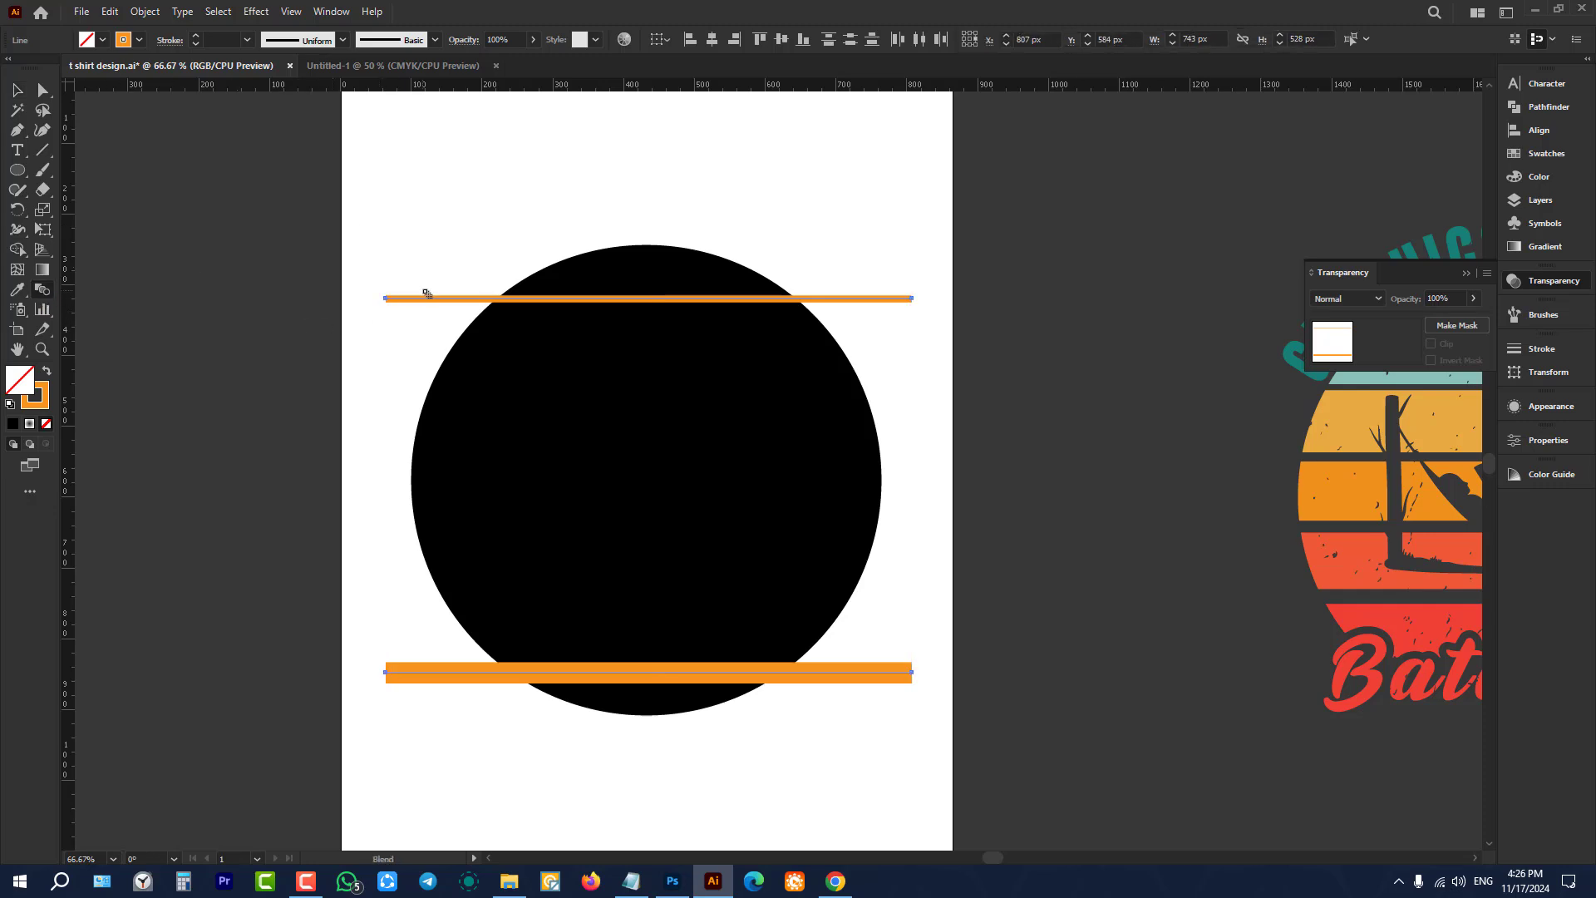
click(463, 675)
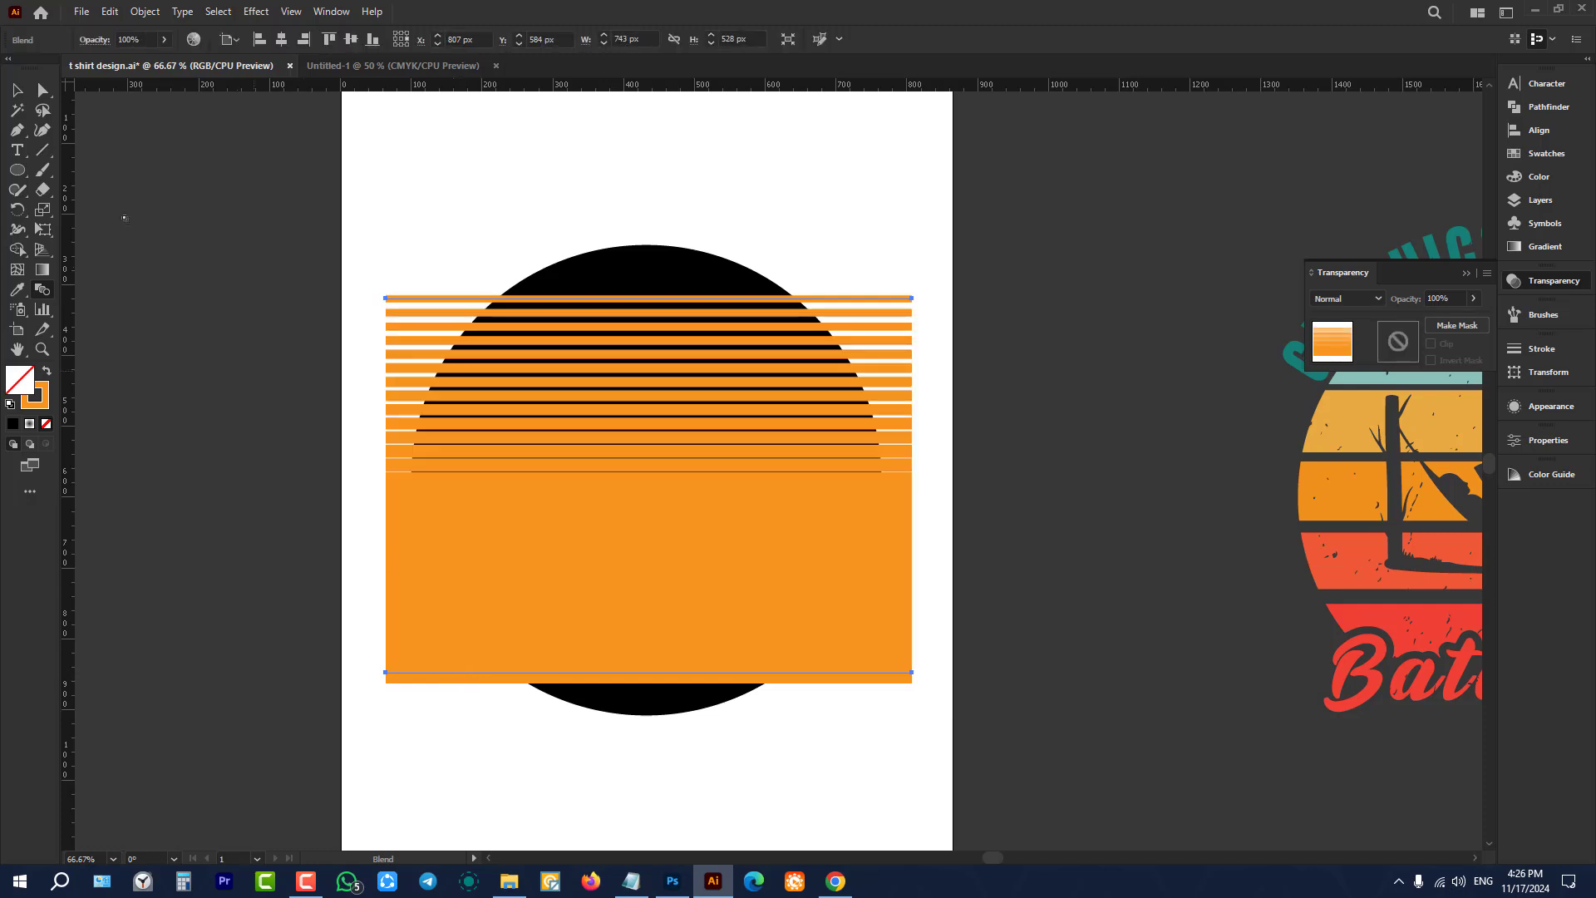
Step: Set the blend's spacing to Specified Steps with 3 intermediate lines
double_click(44, 291)
click(1176, 266)
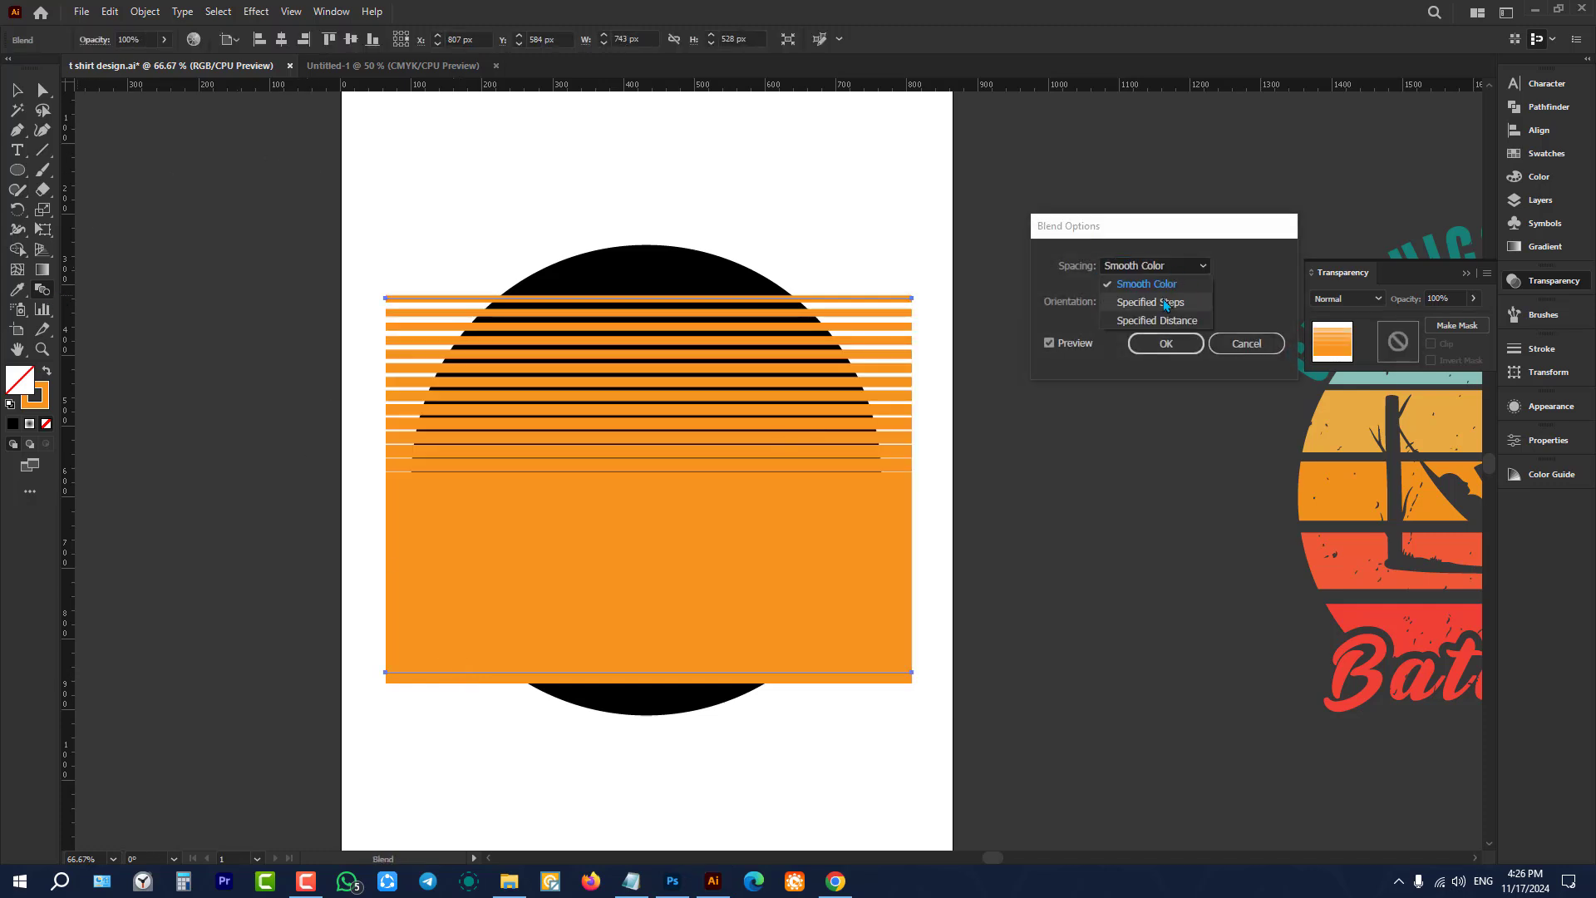
click(1134, 286)
key(Down)
key(Down)
key(Down)
key(Down)
key(Down)
key(Down)
key(Down)
key(Down)
key(Down)
key(Down)
key(Down)
key(Down)
key(Down)
key(Down)
key(Down)
key(Down)
key(Down)
key(Down)
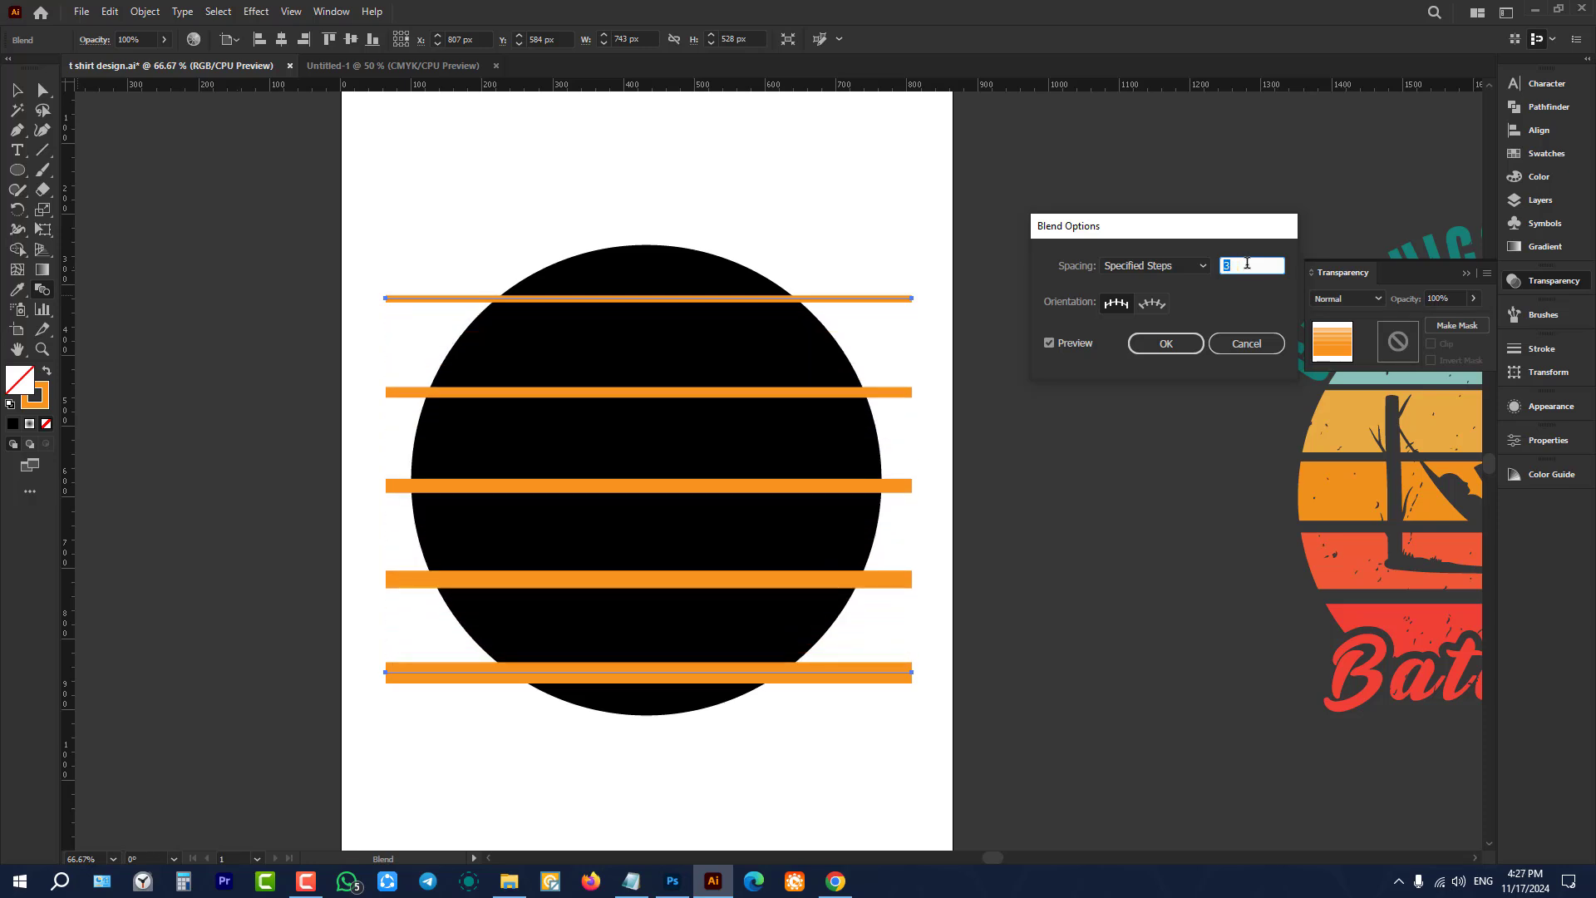
click(1172, 344)
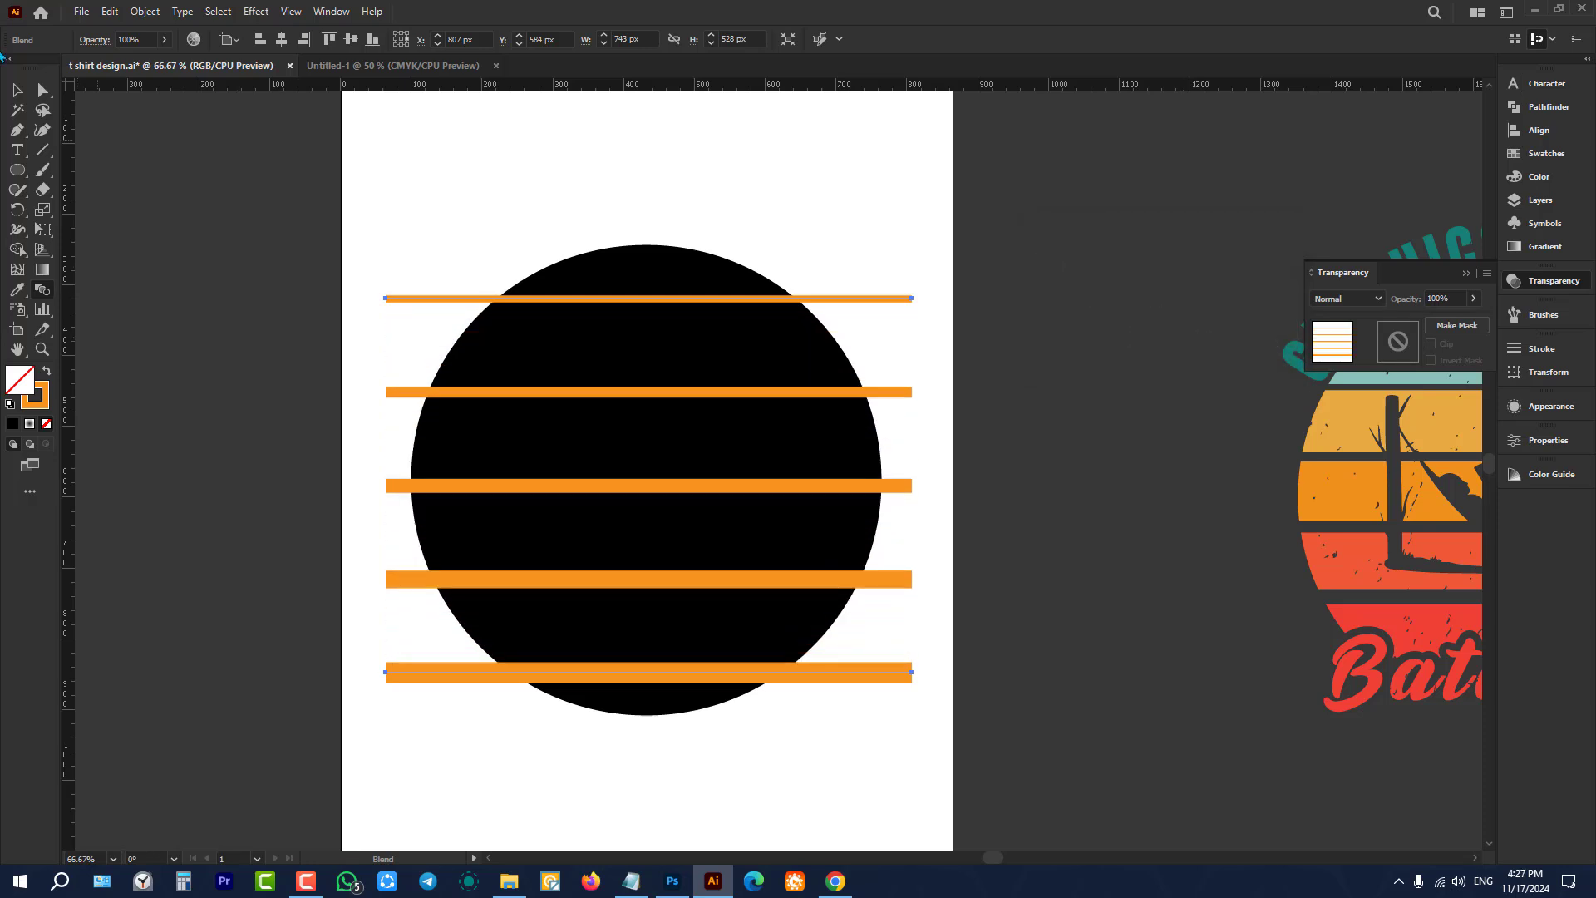
Step: Expand the blend into separate lines, and expand their strokes into filled shapes
click(145, 11)
click(179, 204)
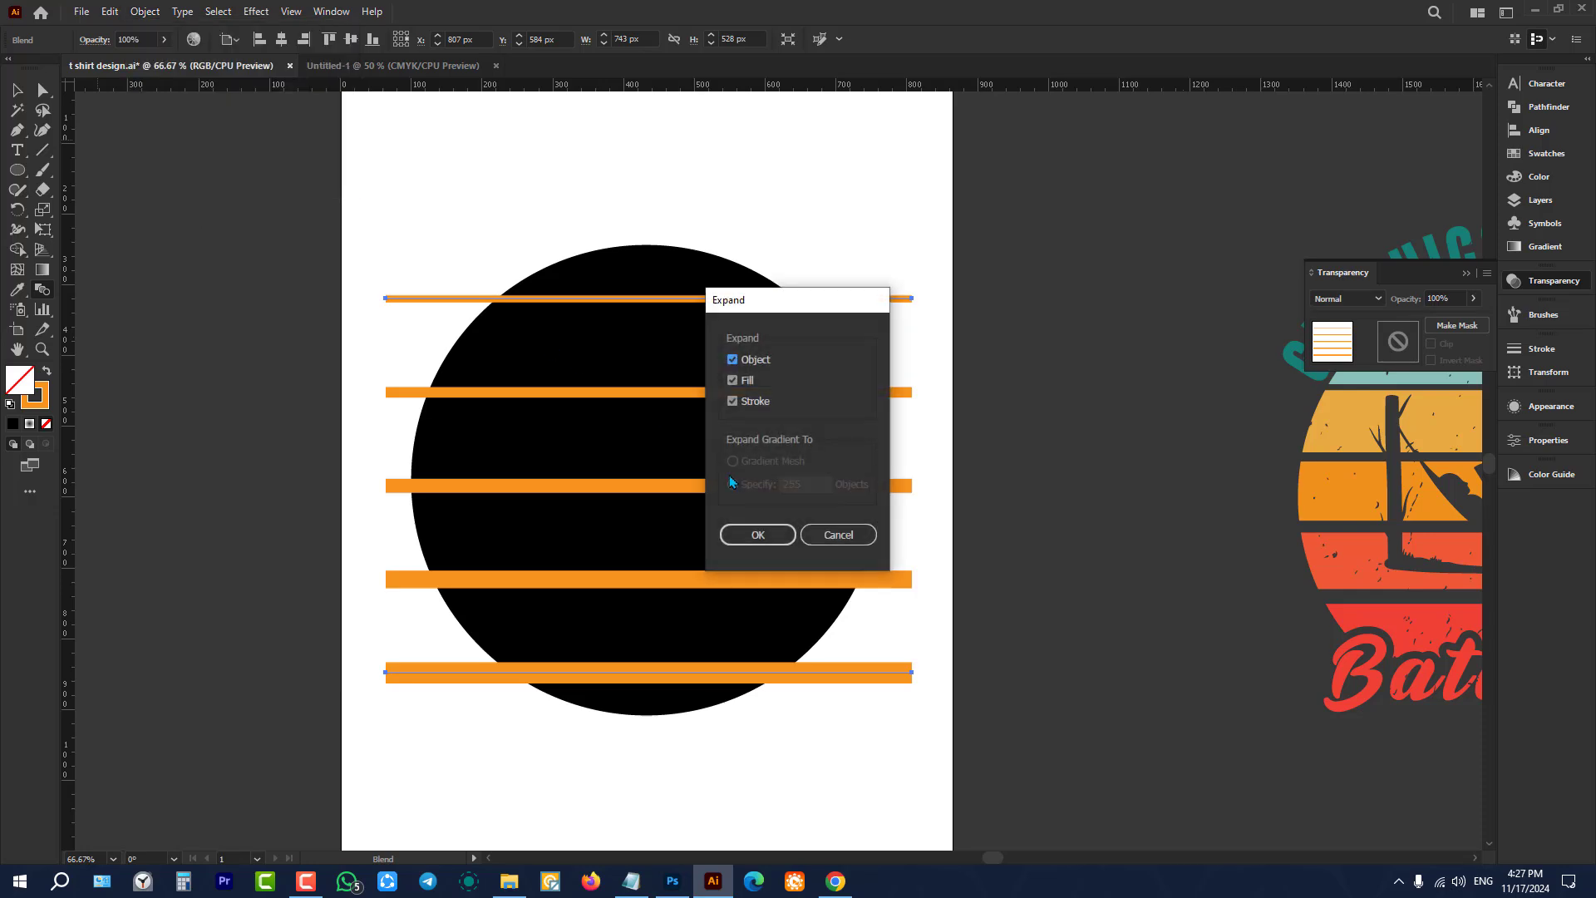
click(757, 534)
click(145, 10)
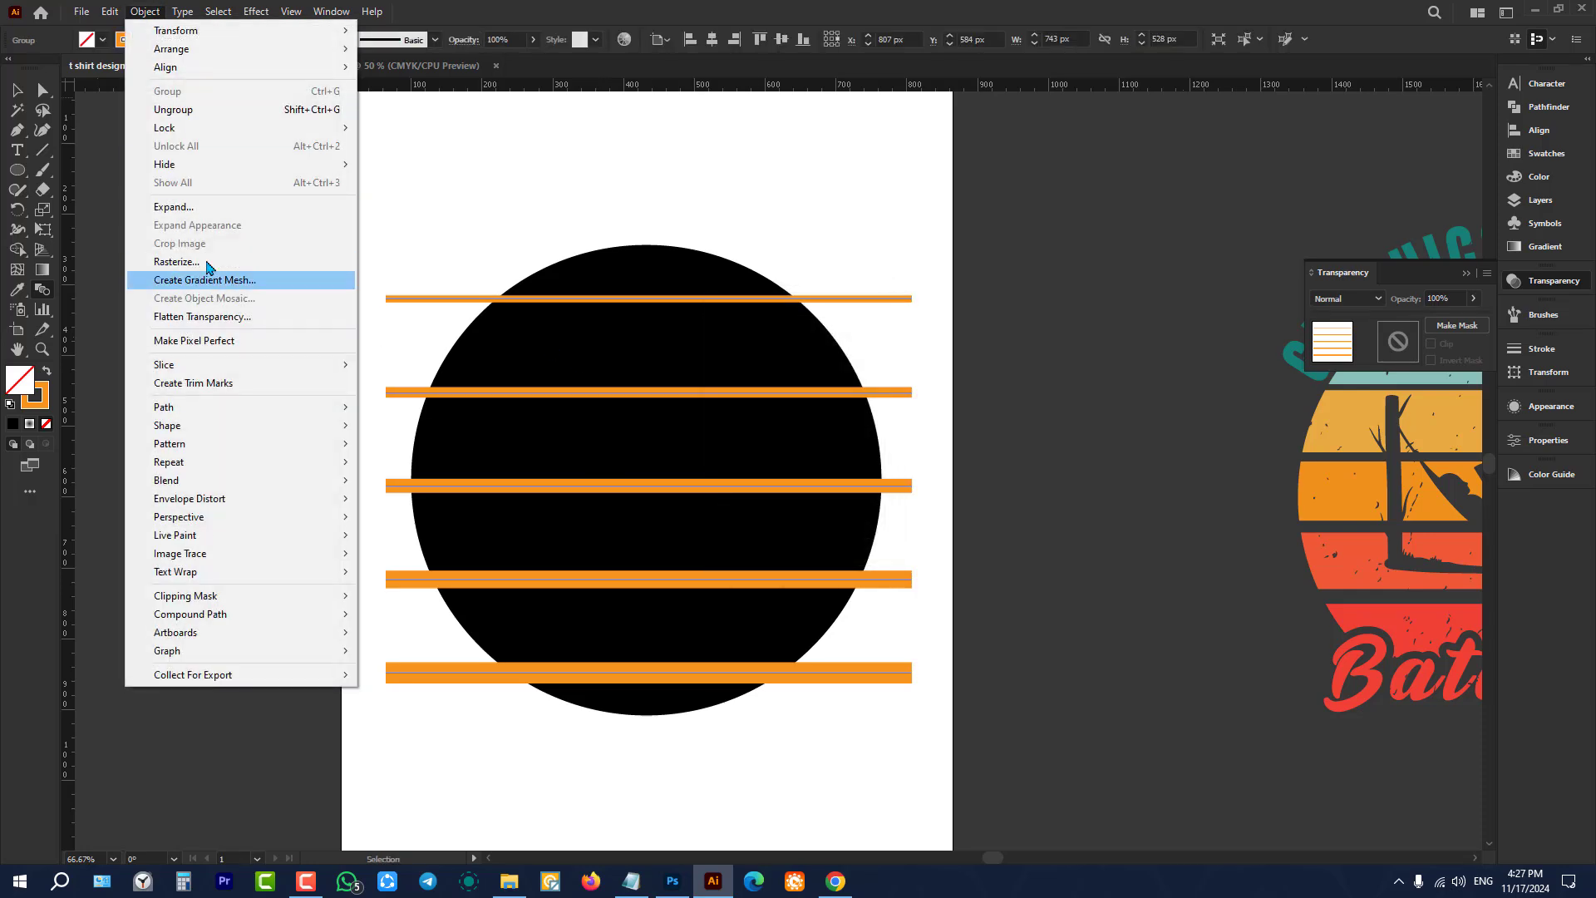
click(179, 206)
click(757, 535)
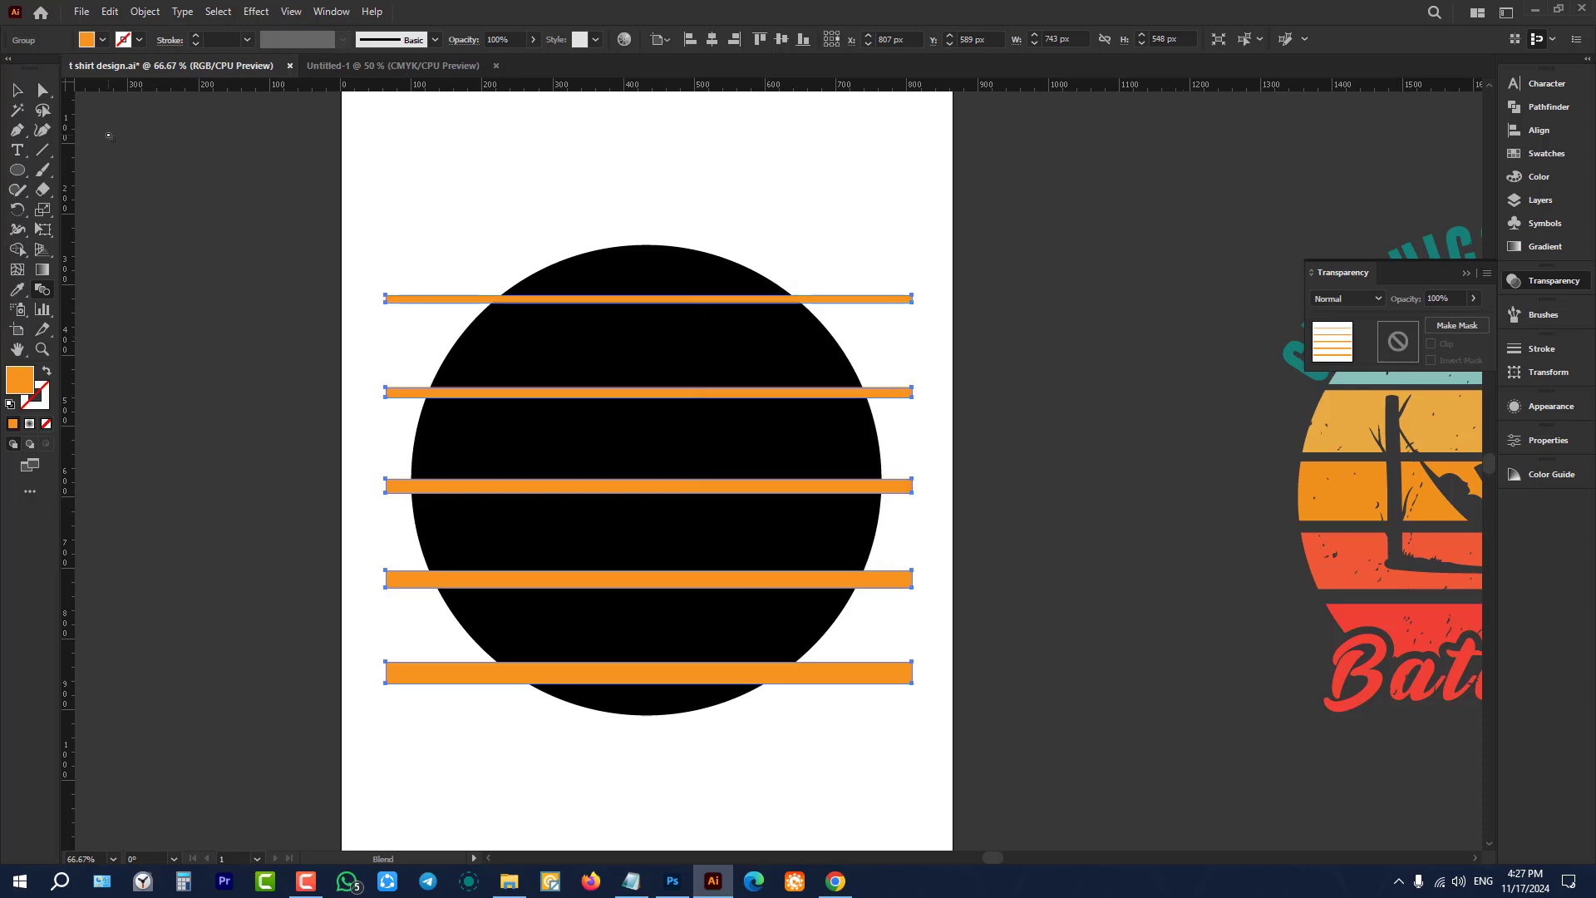
Step: Subtract the orange bars from the black circle with Minus Front to leave separate stripes
click(17, 92)
click(338, 261)
click(430, 298)
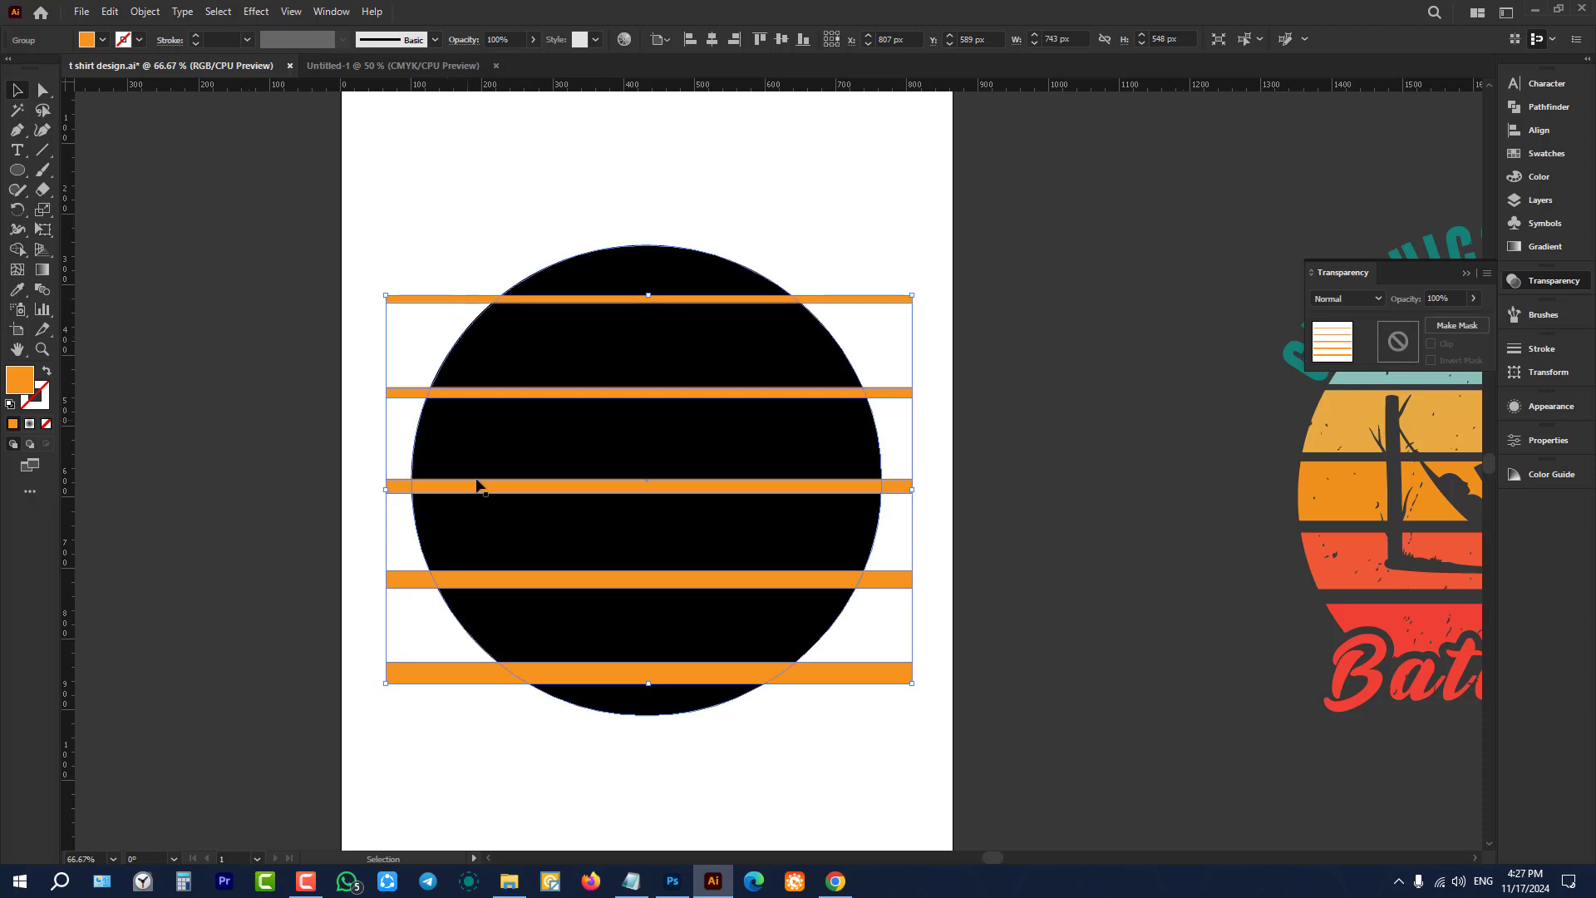
click(310, 342)
drag(588, 455, 861, 374)
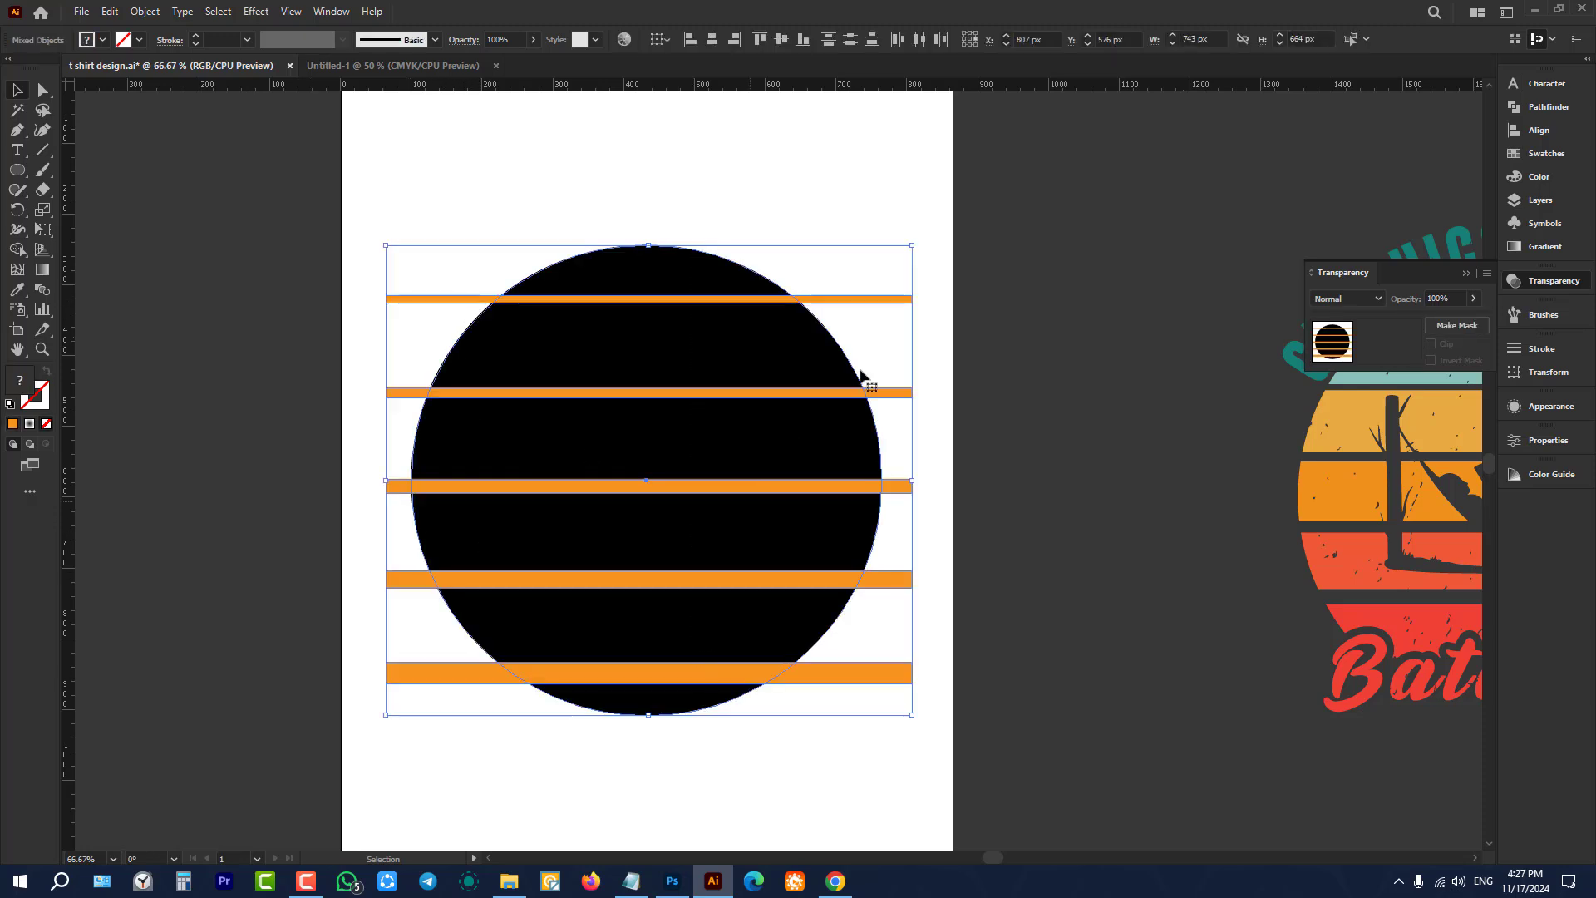
click(1549, 106)
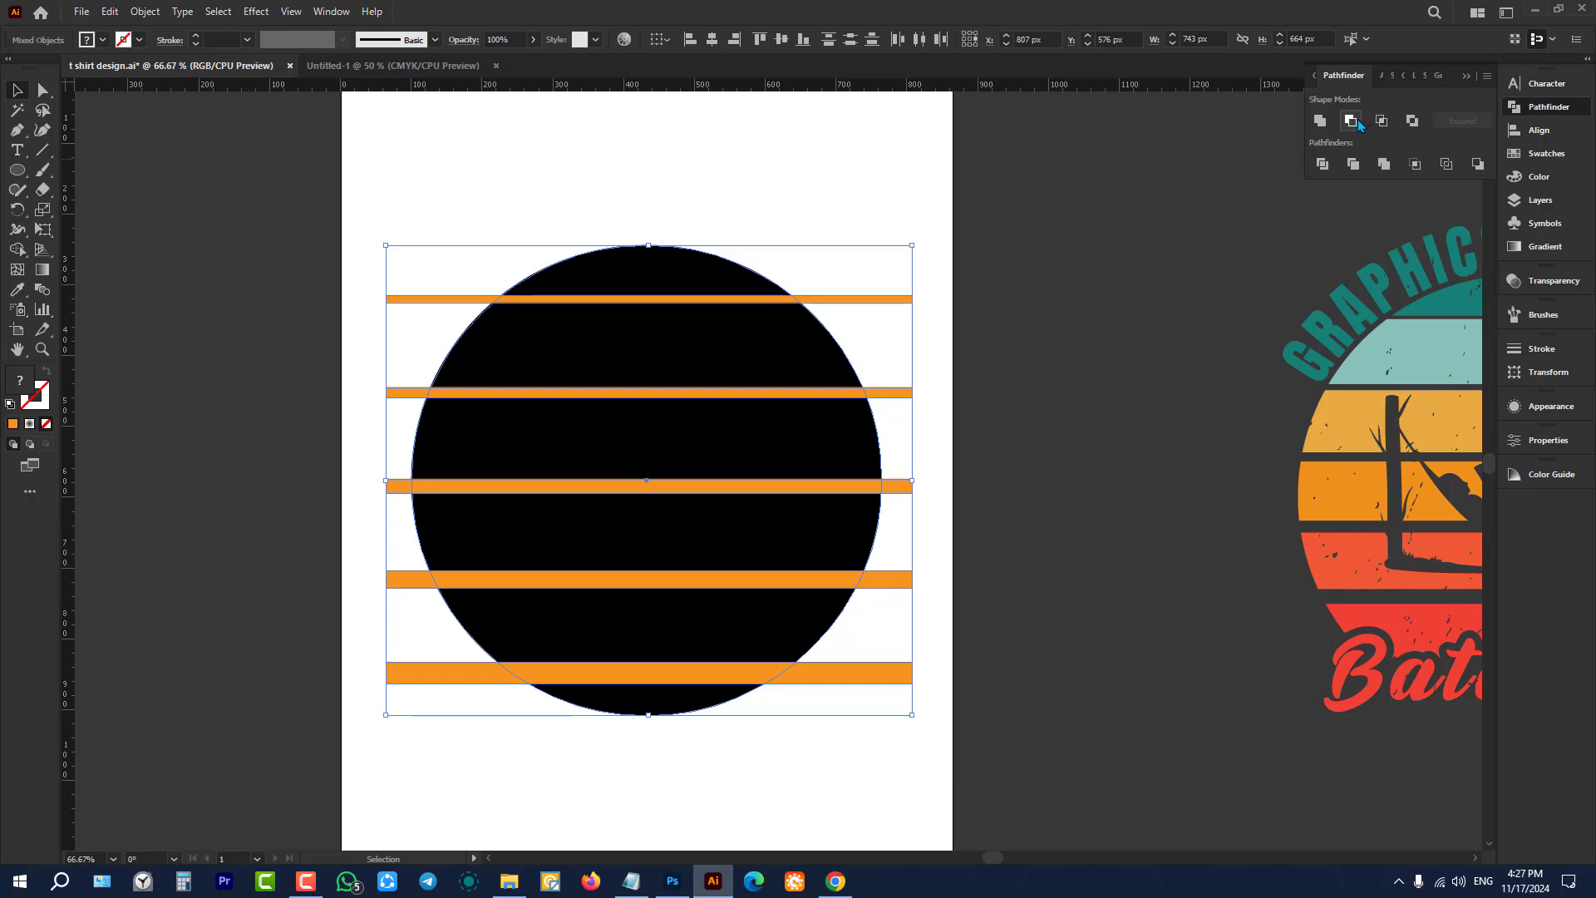
click(1350, 120)
click(1022, 349)
click(685, 292)
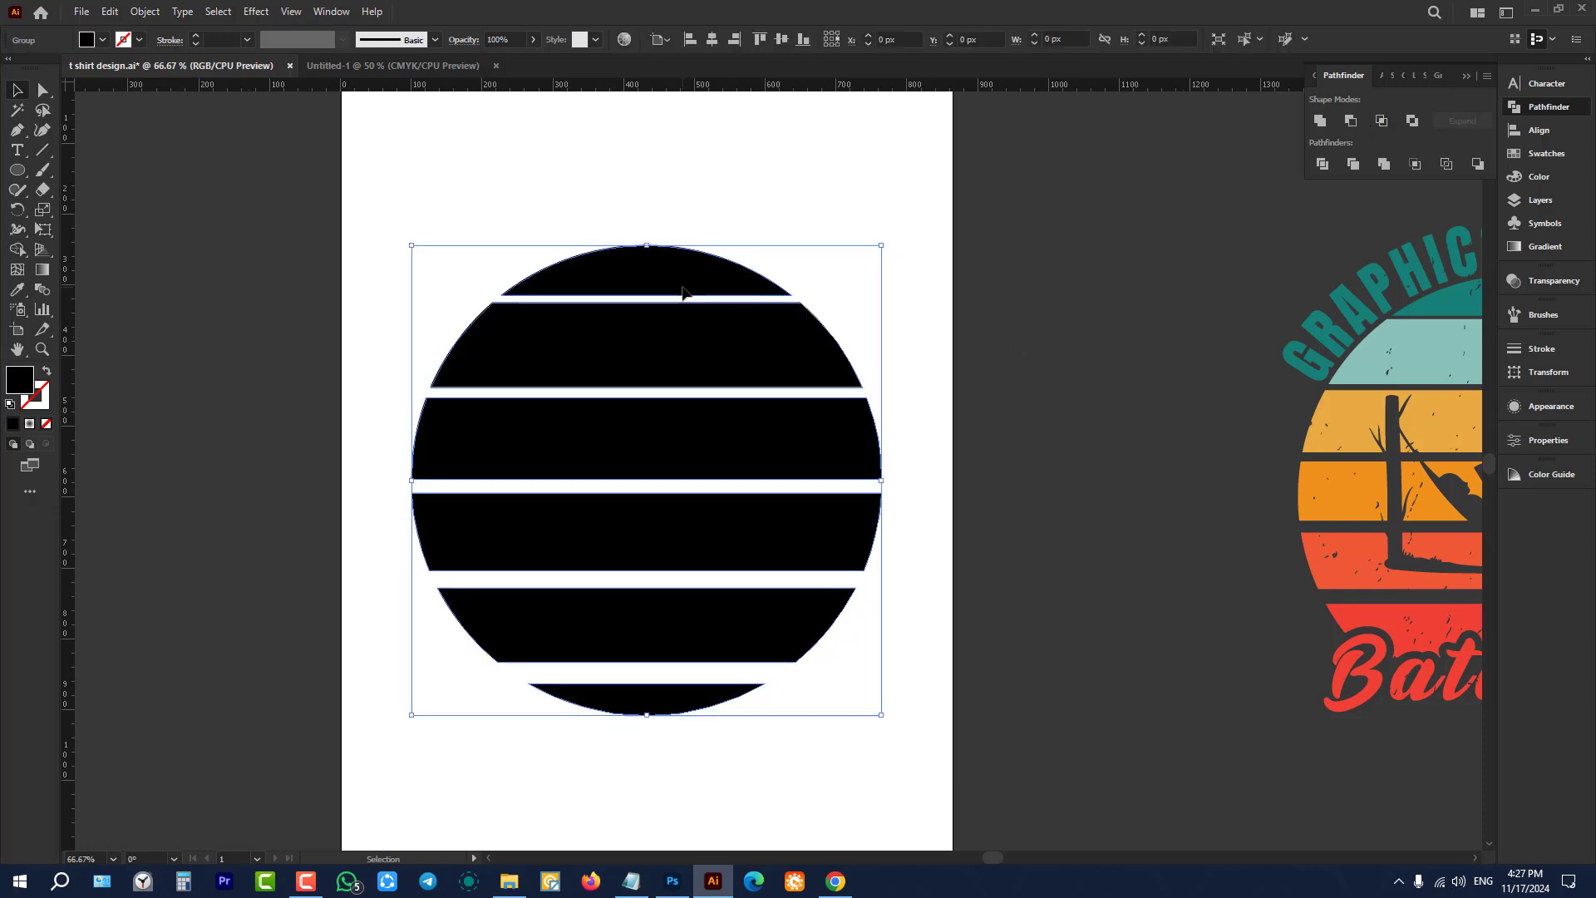
Step: Draw a circle about 808 px across around the striped circle, with a thin black outline and no fill
click(232, 206)
click(16, 168)
drag(359, 187, 931, 747)
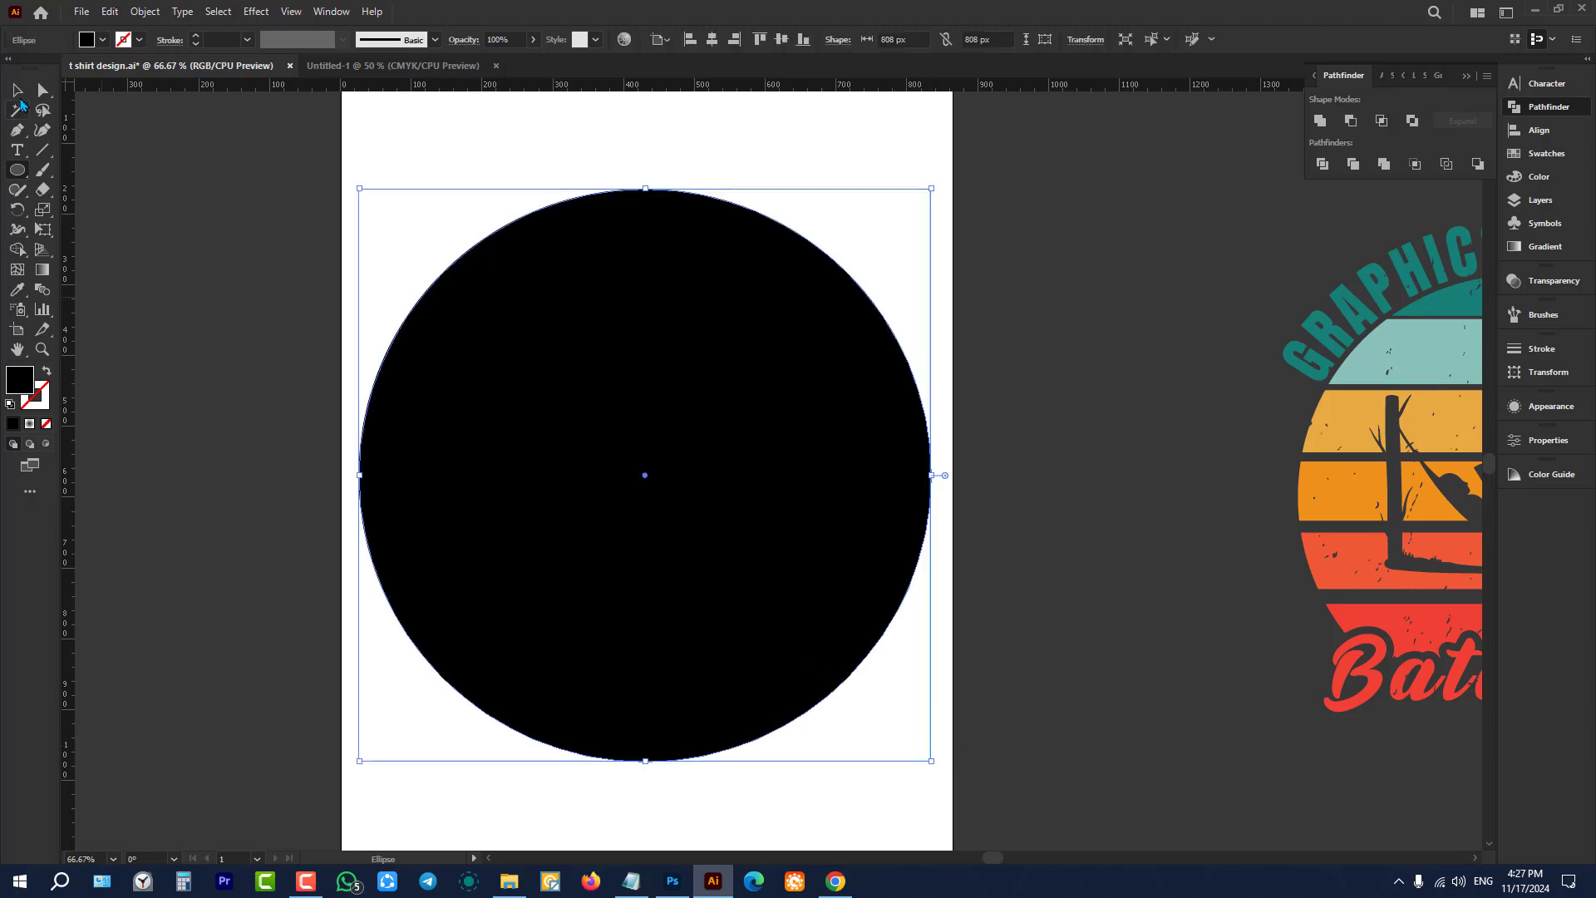
click(17, 90)
click(48, 371)
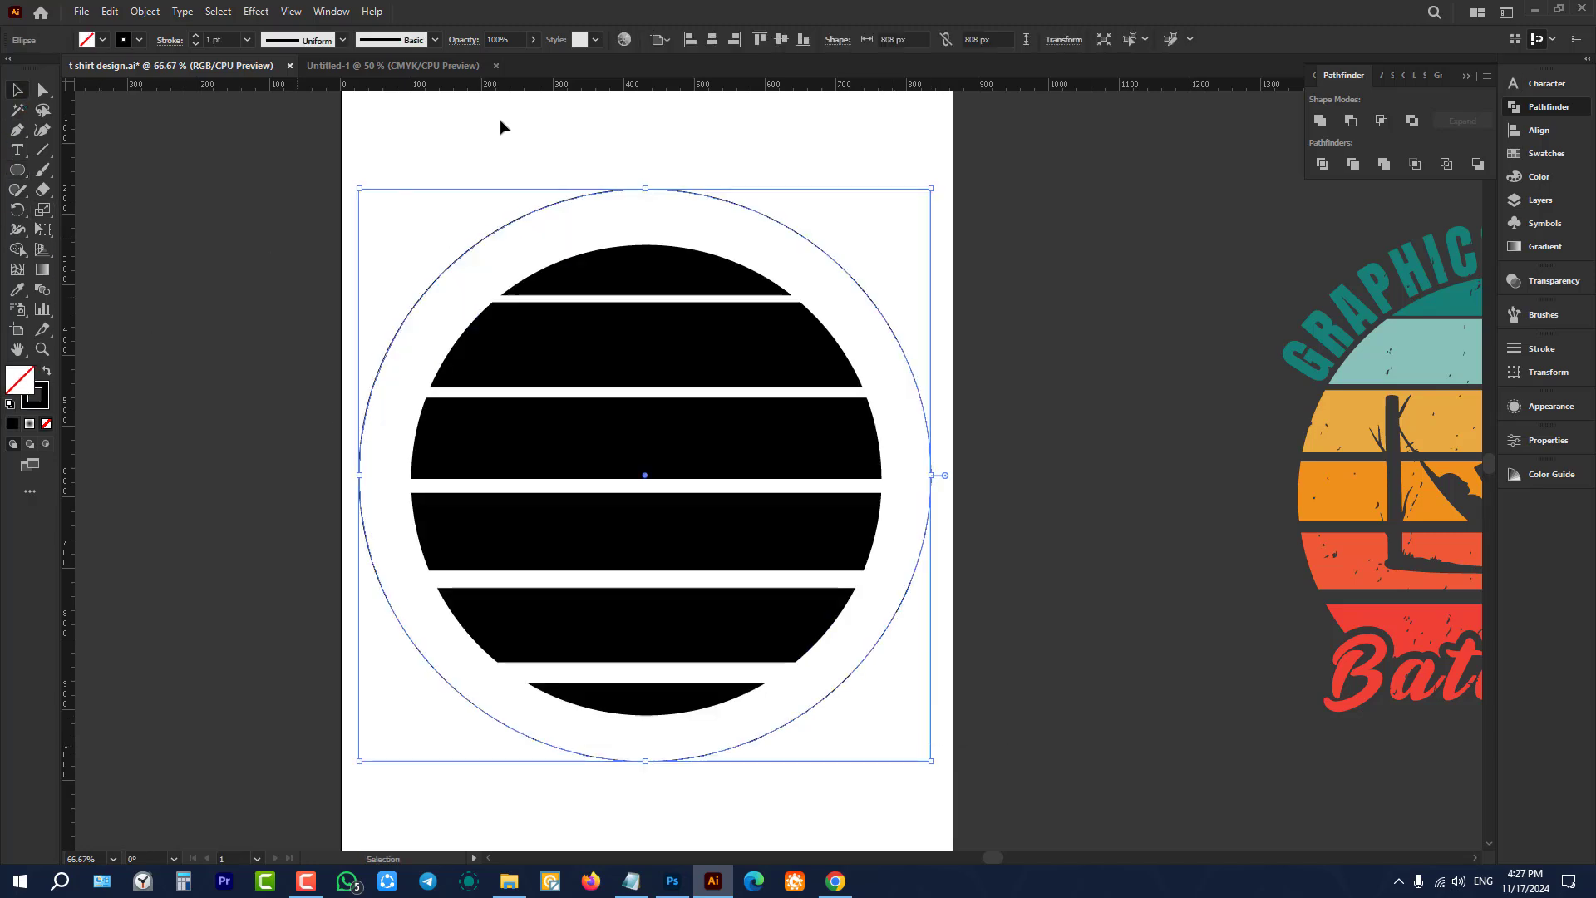
Step: Centre the outlined circle horizontally and vertically on the artboard and shrink it to about 695 px across, just outside the stripes
click(713, 39)
click(781, 39)
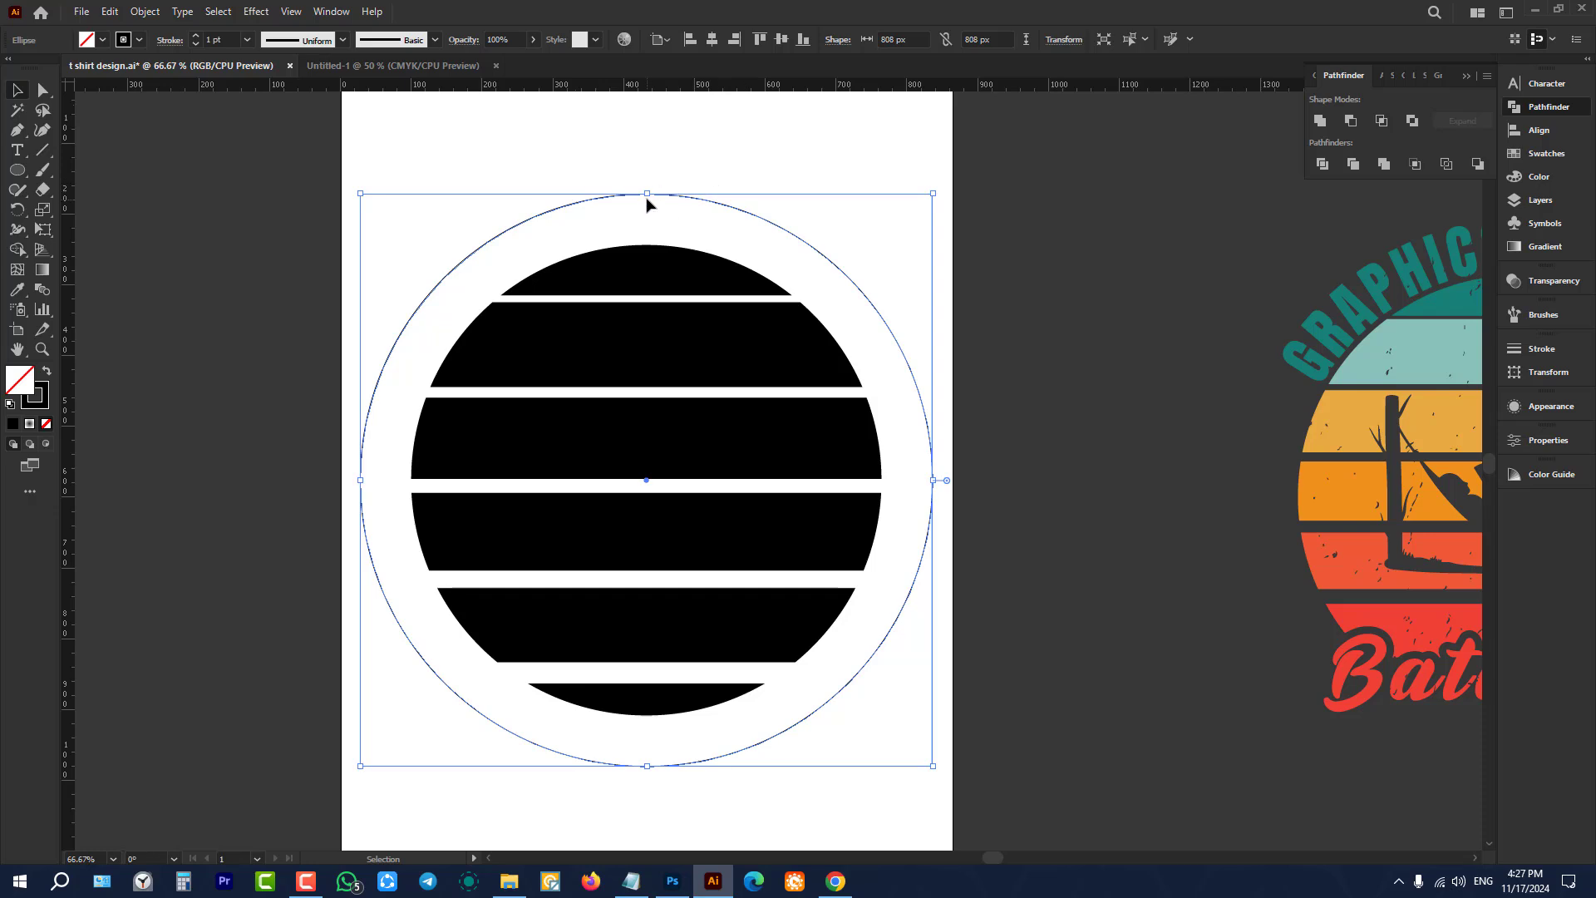
drag(649, 192, 643, 234)
click(483, 159)
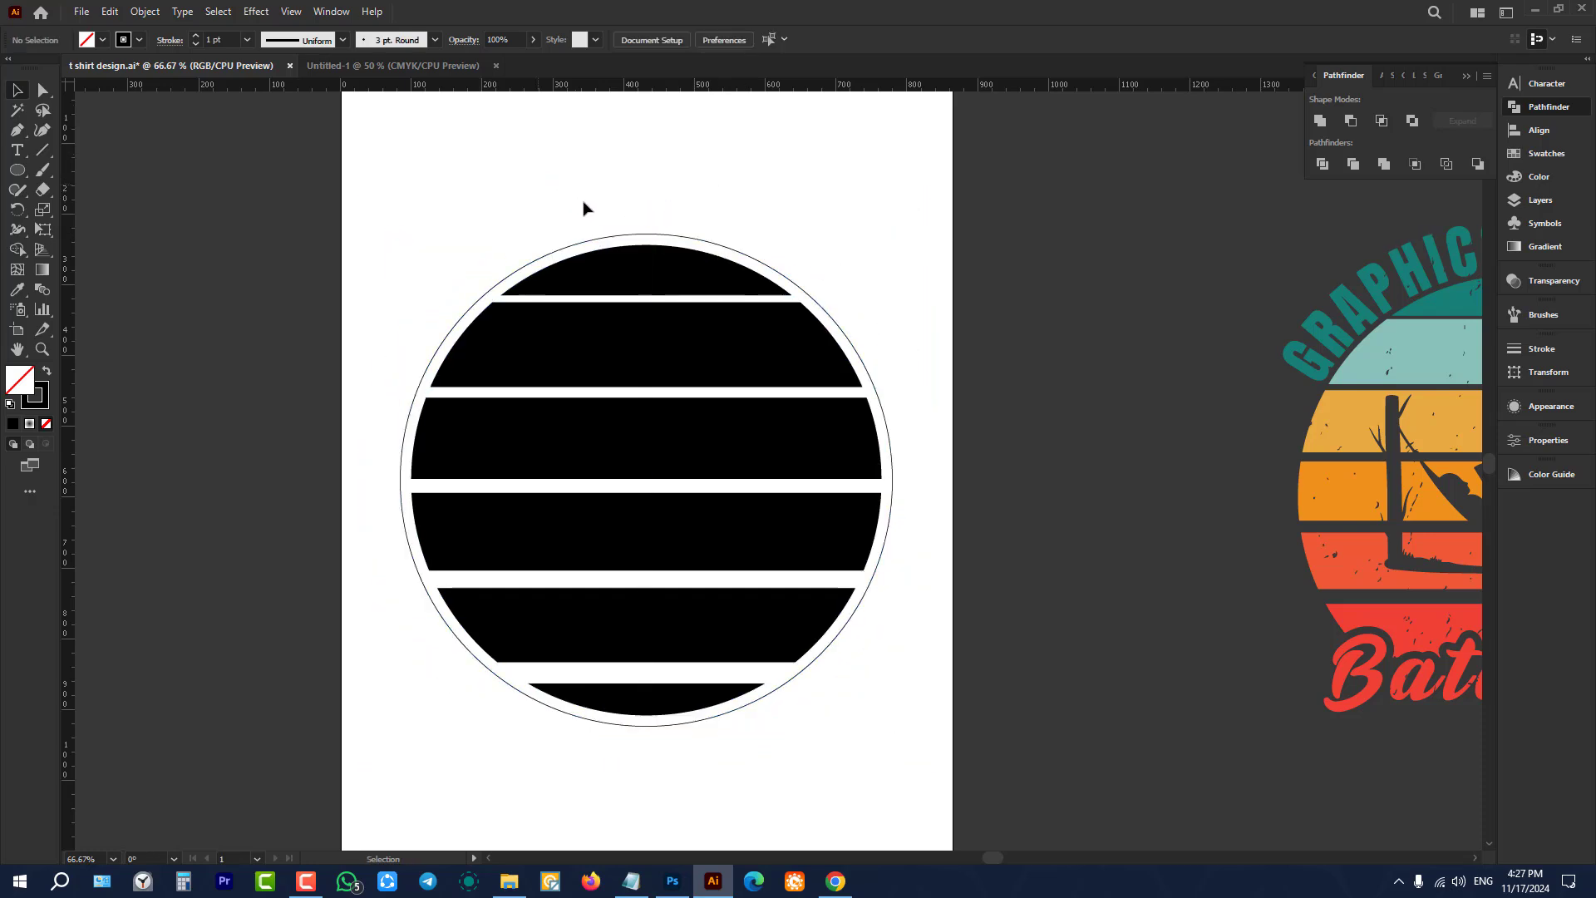
click(645, 236)
click(450, 166)
click(536, 260)
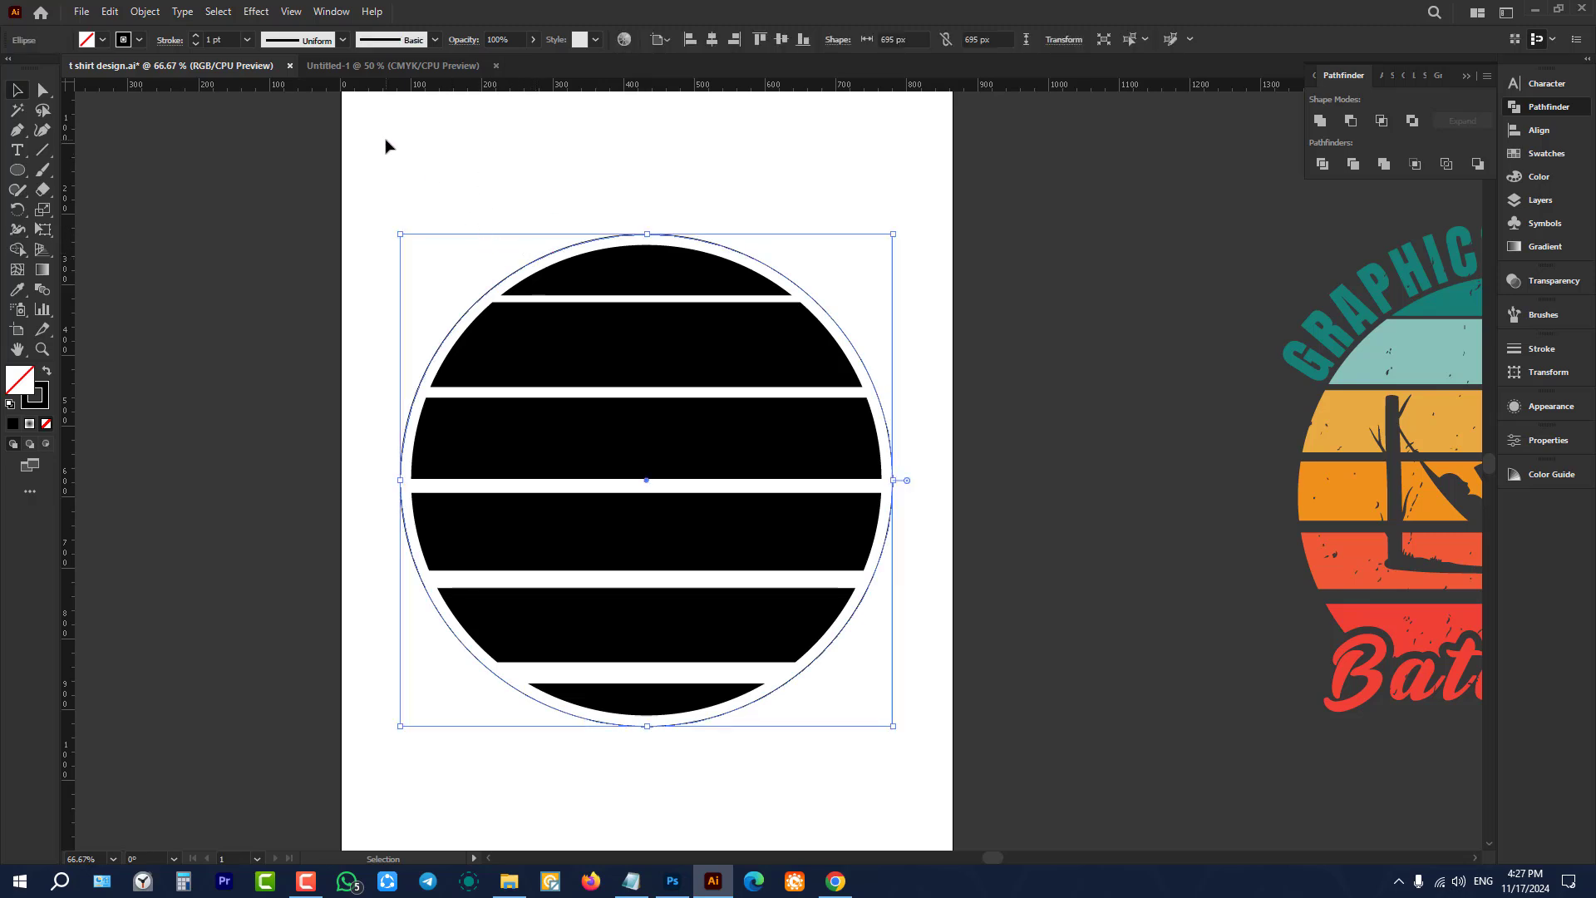
click(396, 207)
Step: Put the copied text "graphics designer" along the outlined circle as type on a path
scroll(397, 207, up, 1)
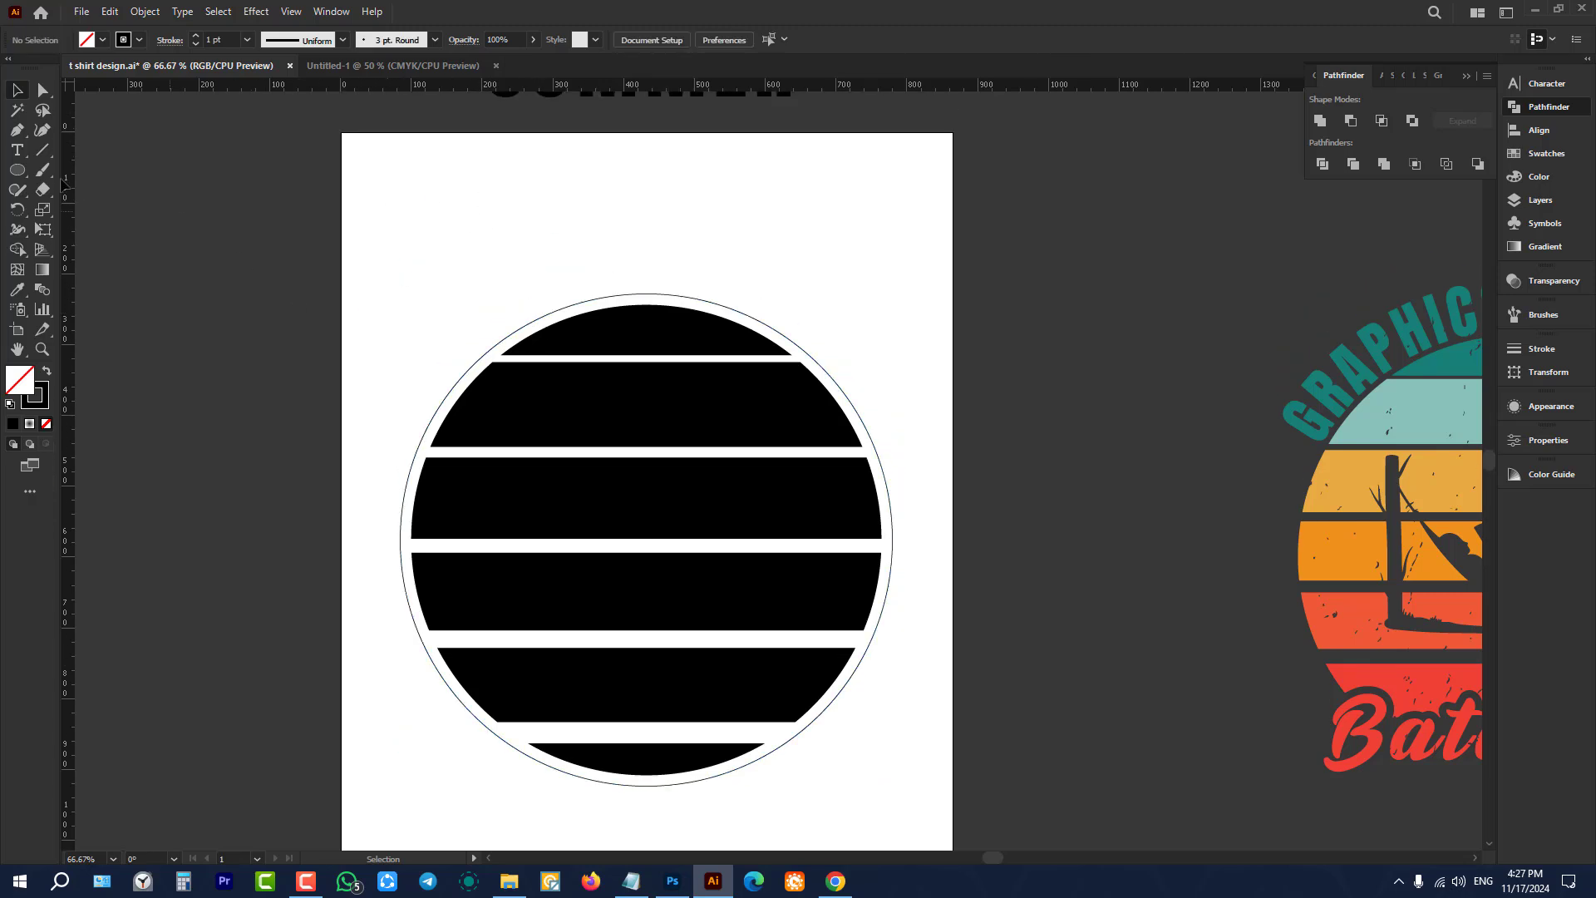
click(9, 150)
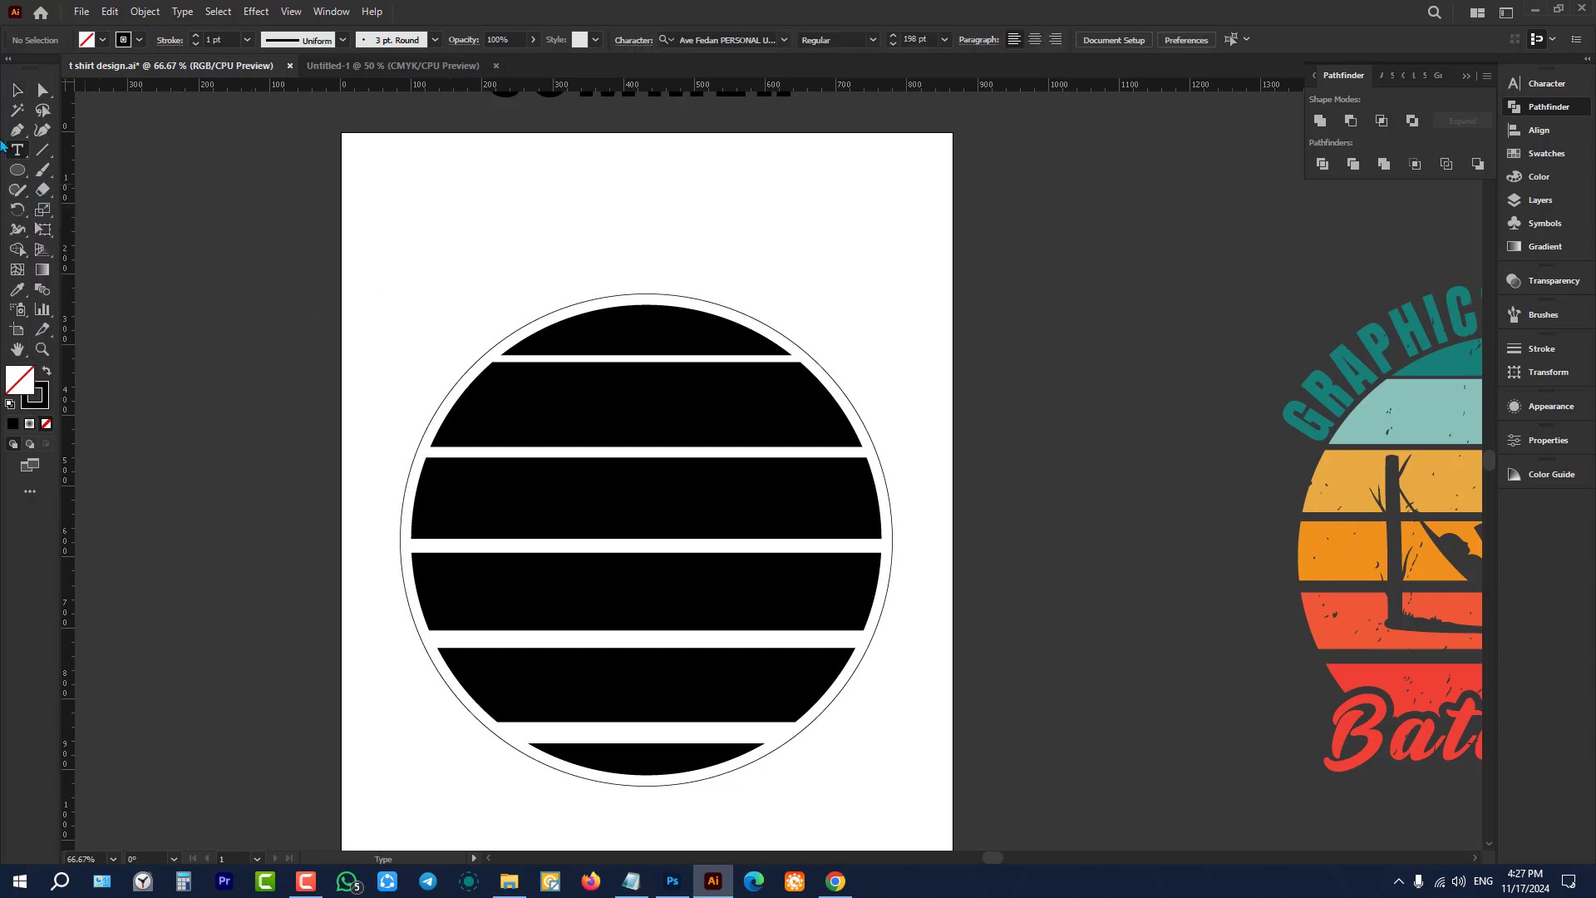
drag(12, 150, 93, 190)
click(432, 414)
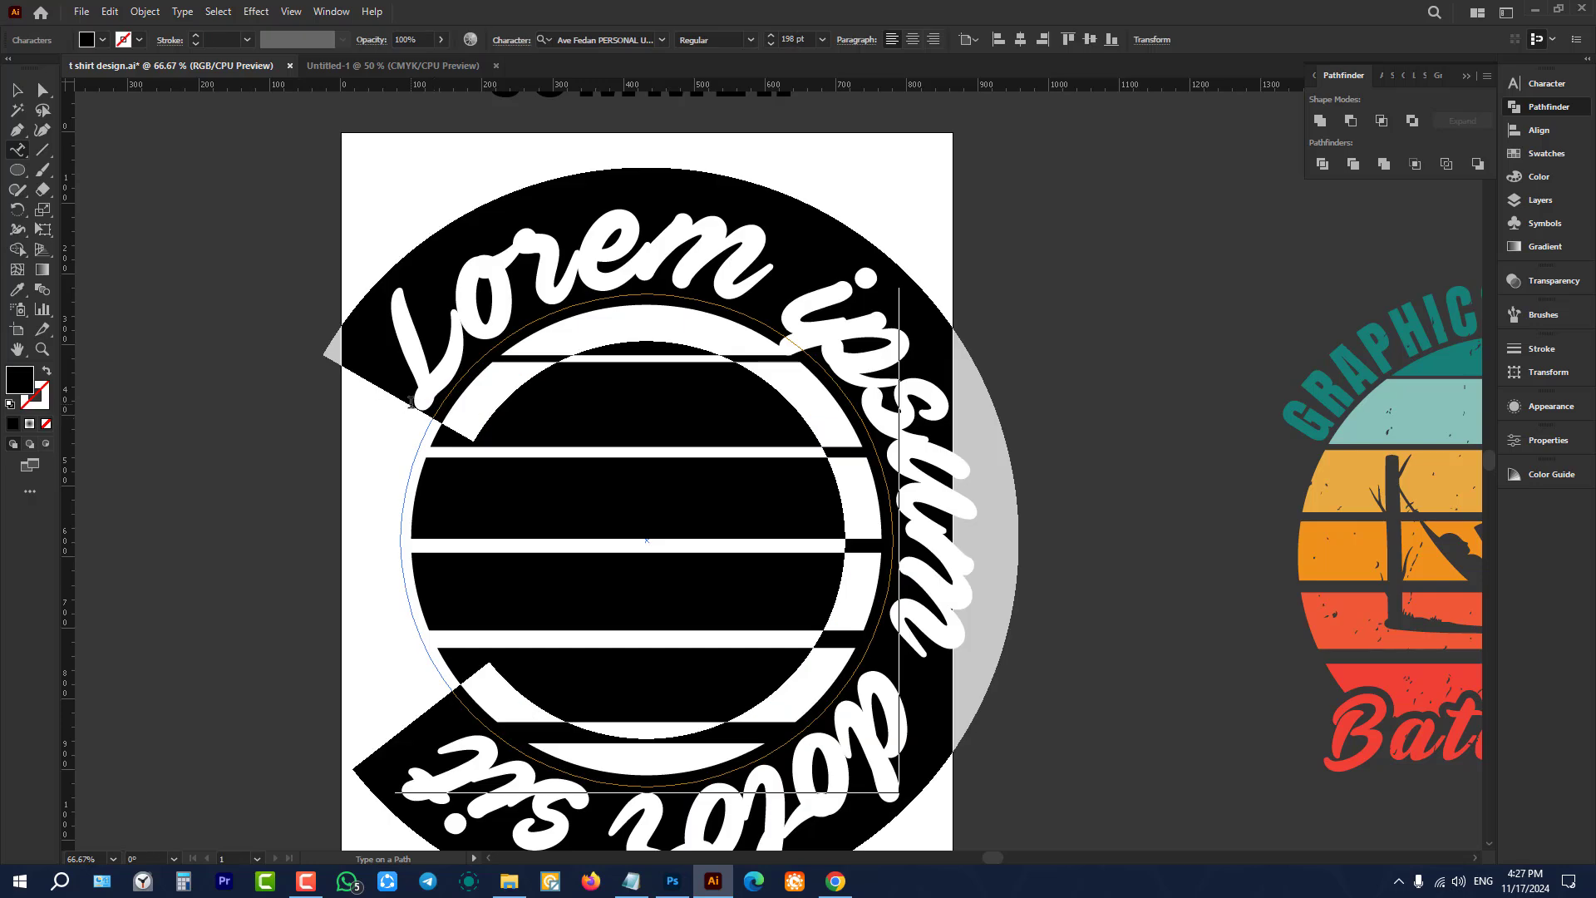
key(super+v)
scroll(1438, 732, down, 2)
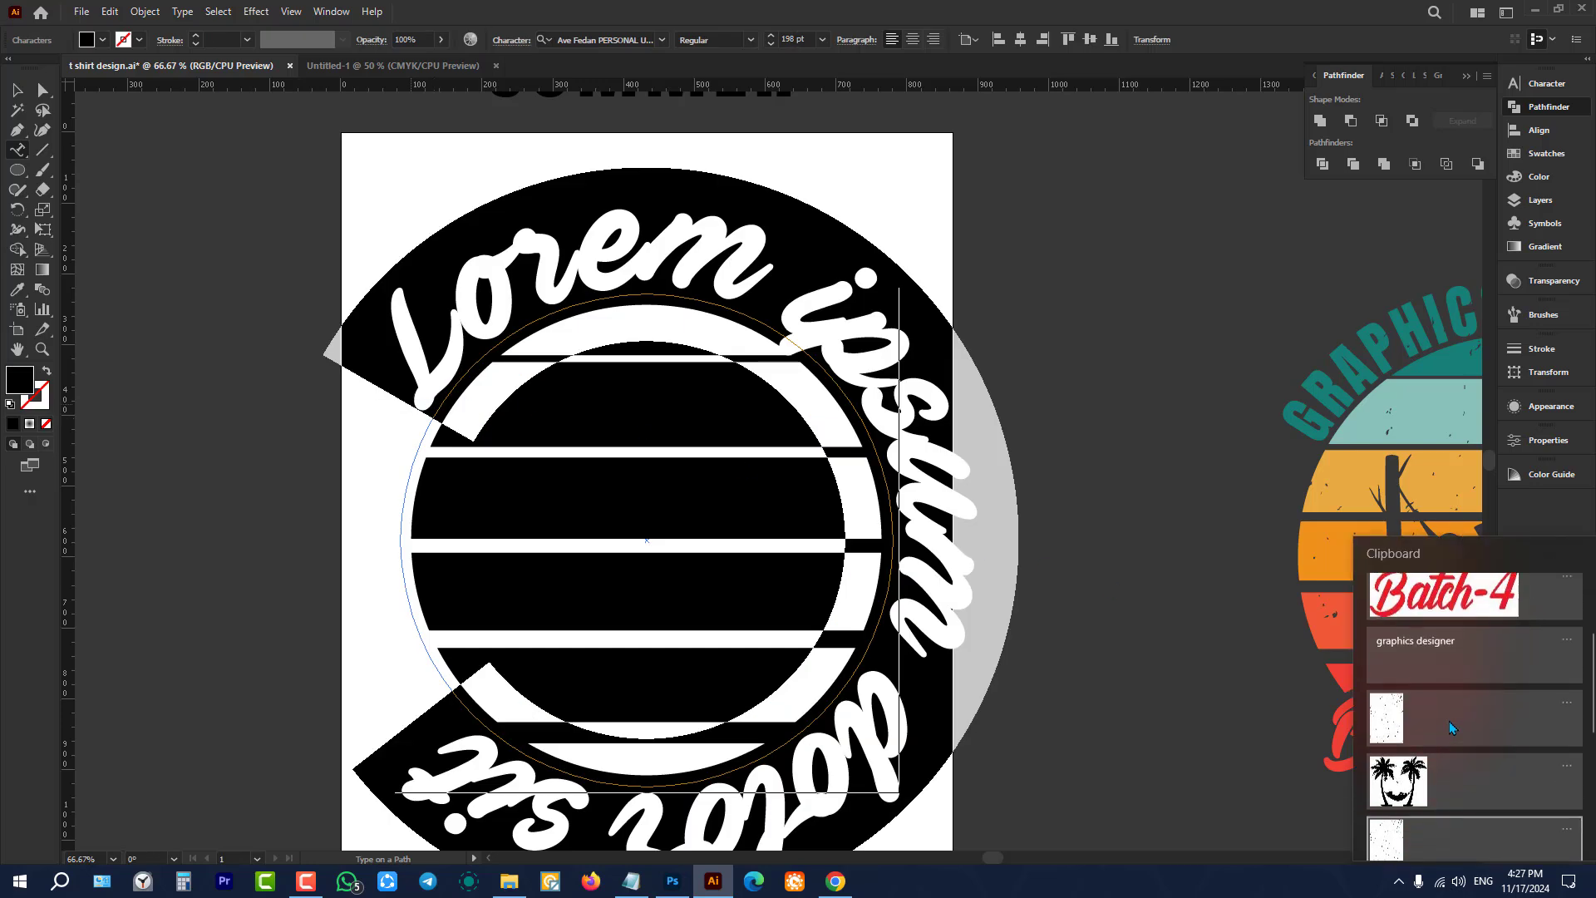
click(1469, 655)
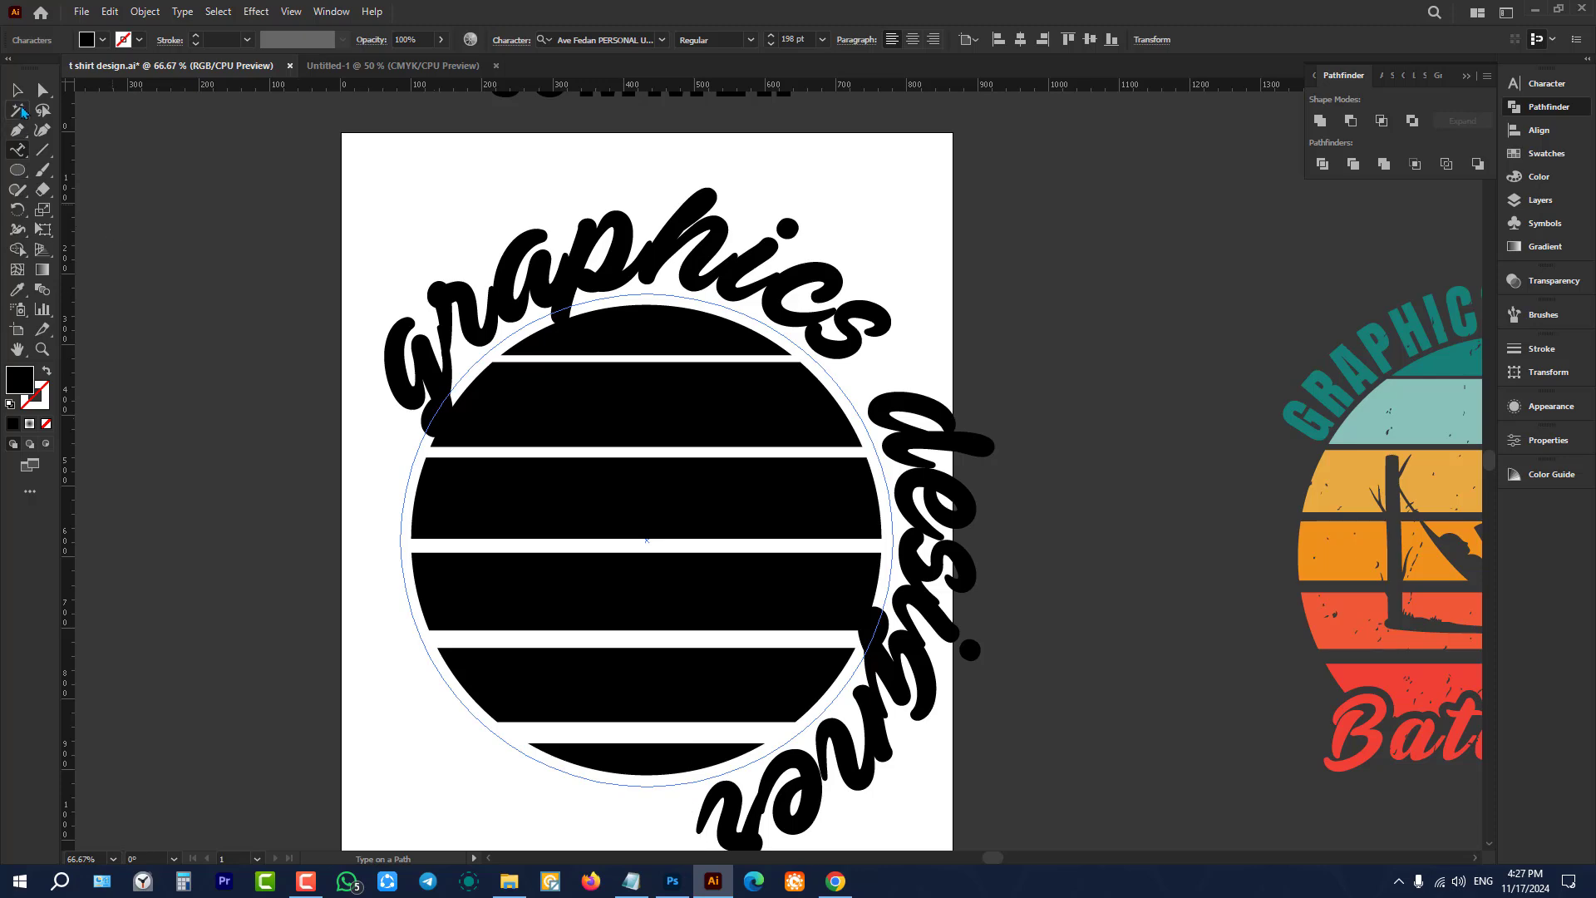
Step: Copy the formatting of the straight "GRAPHICS DESIGNER" sample above the artboard onto the curved text
click(17, 90)
scroll(507, 522, down, 2)
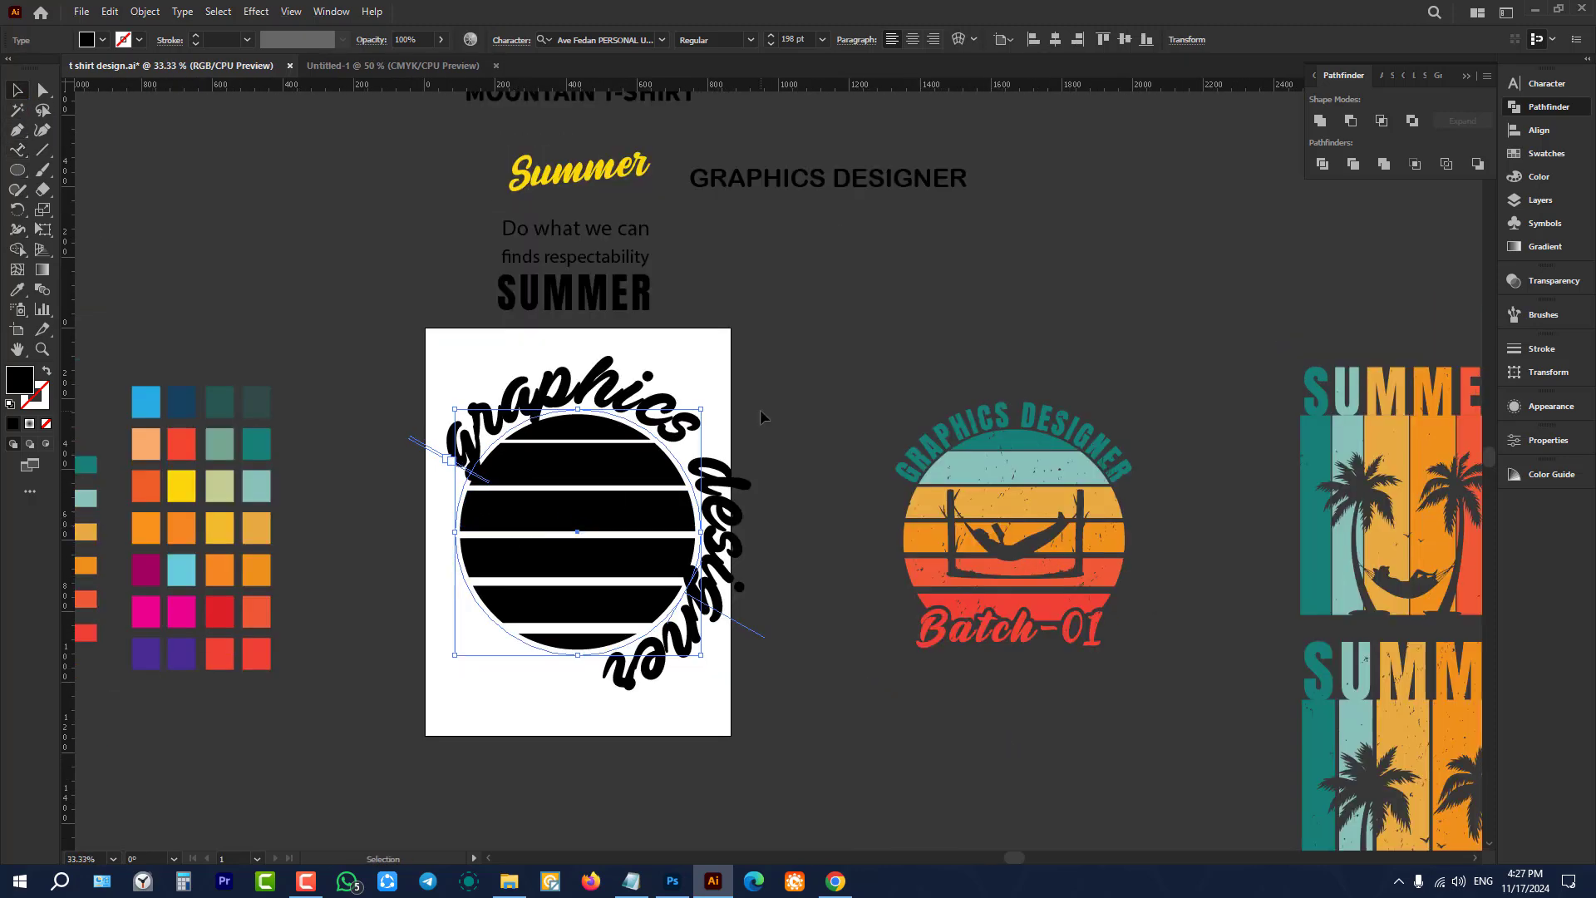
key(i)
click(822, 175)
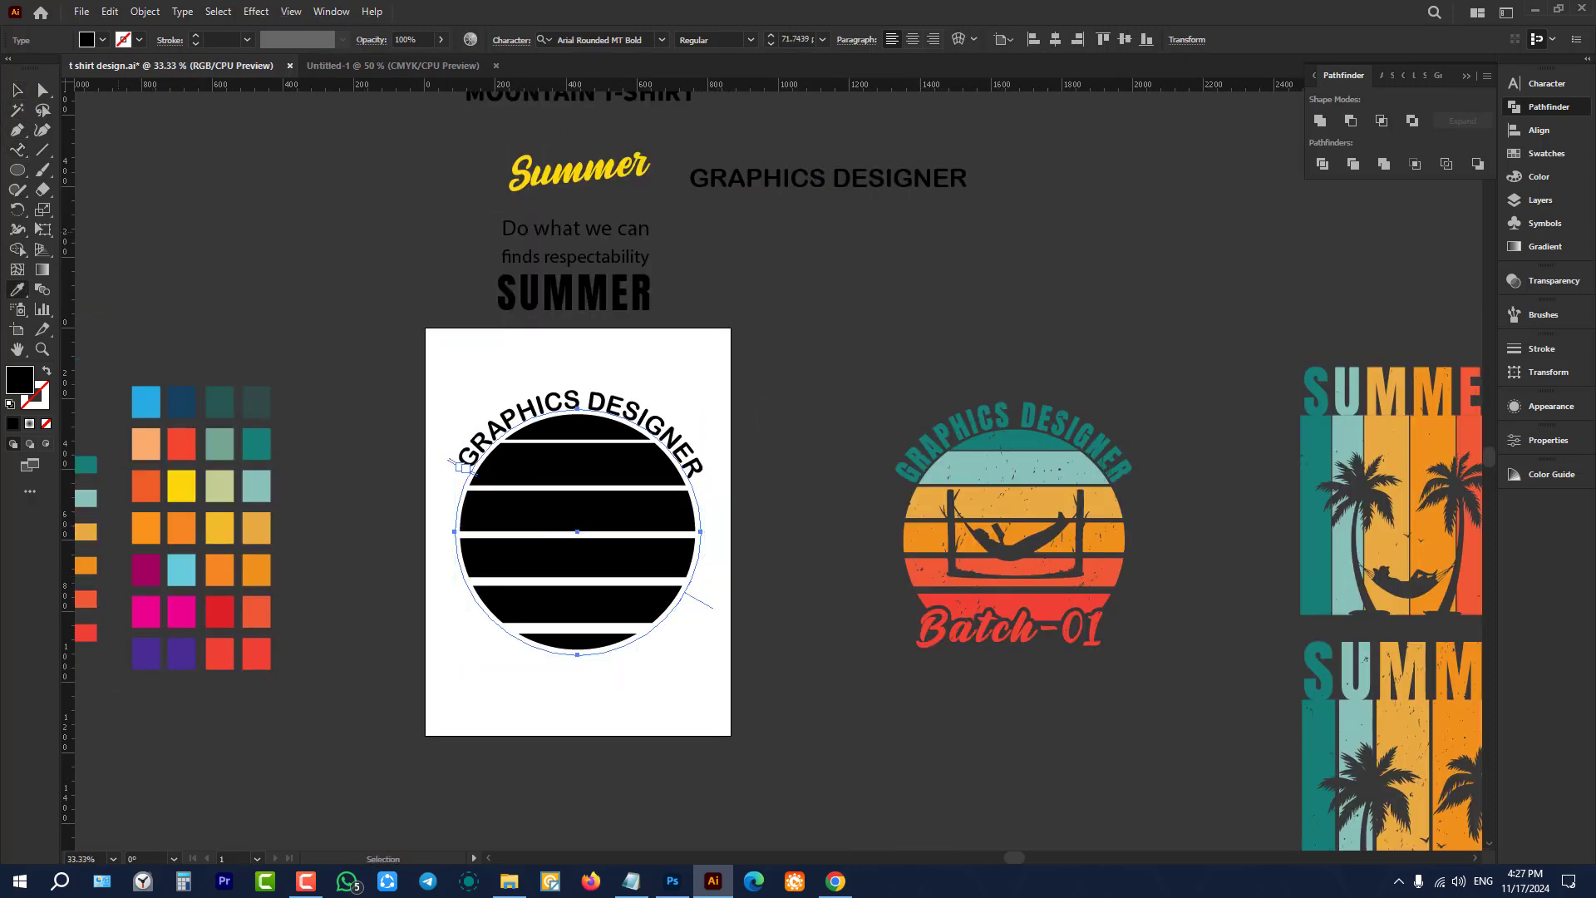
Step: Shift the curved text along its path until it sits symmetrically over the top of the striped circle
click(18, 89)
scroll(515, 443, up, 3)
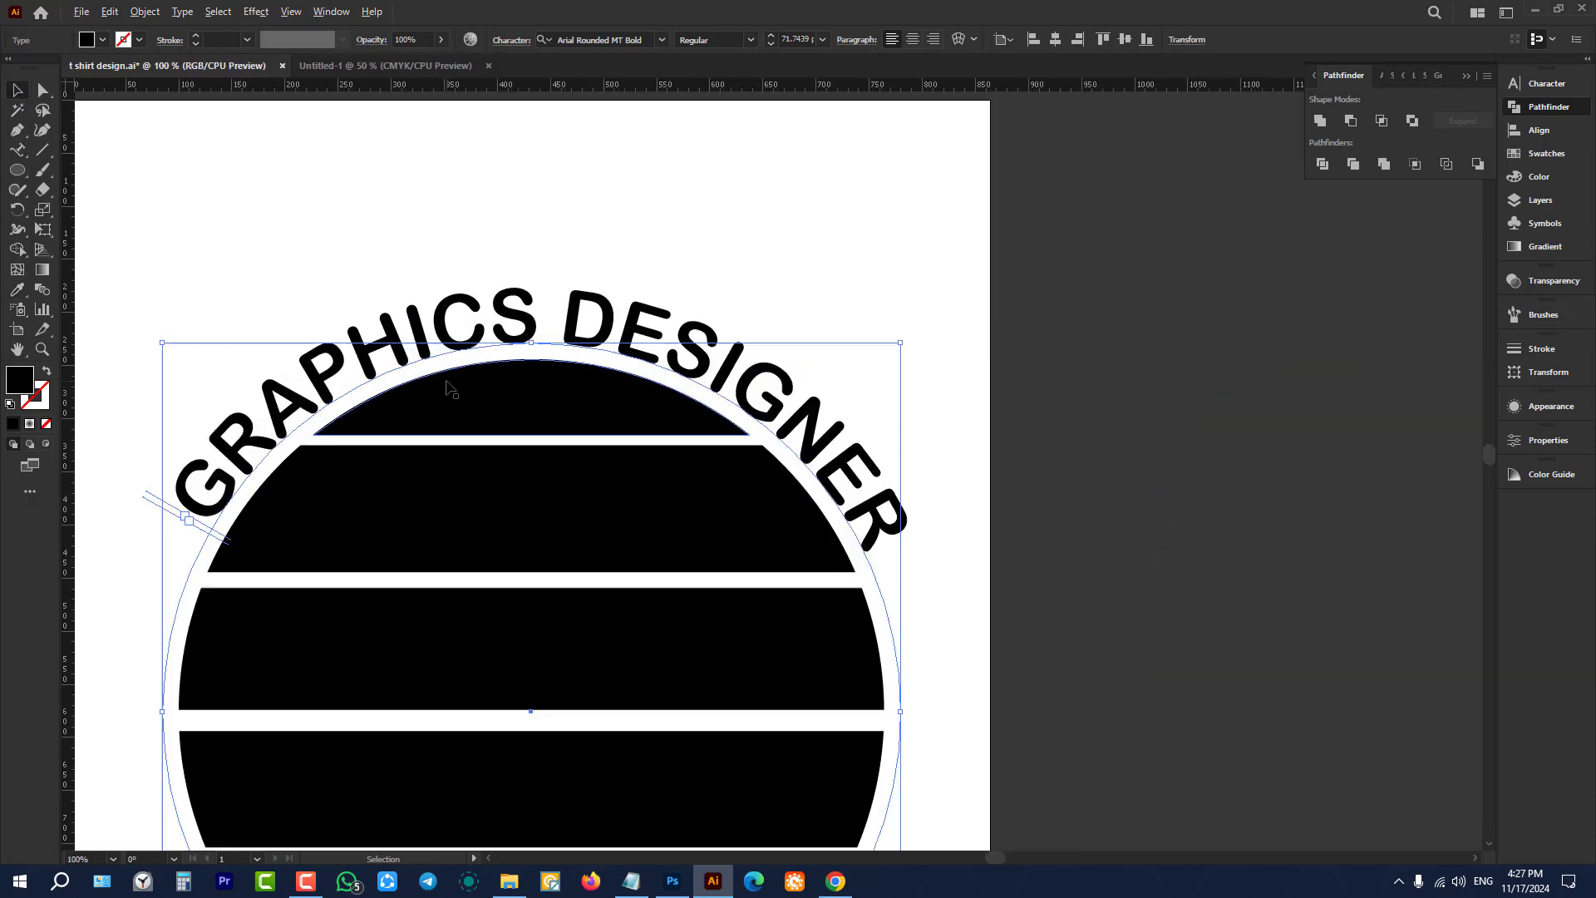
drag(164, 514, 117, 480)
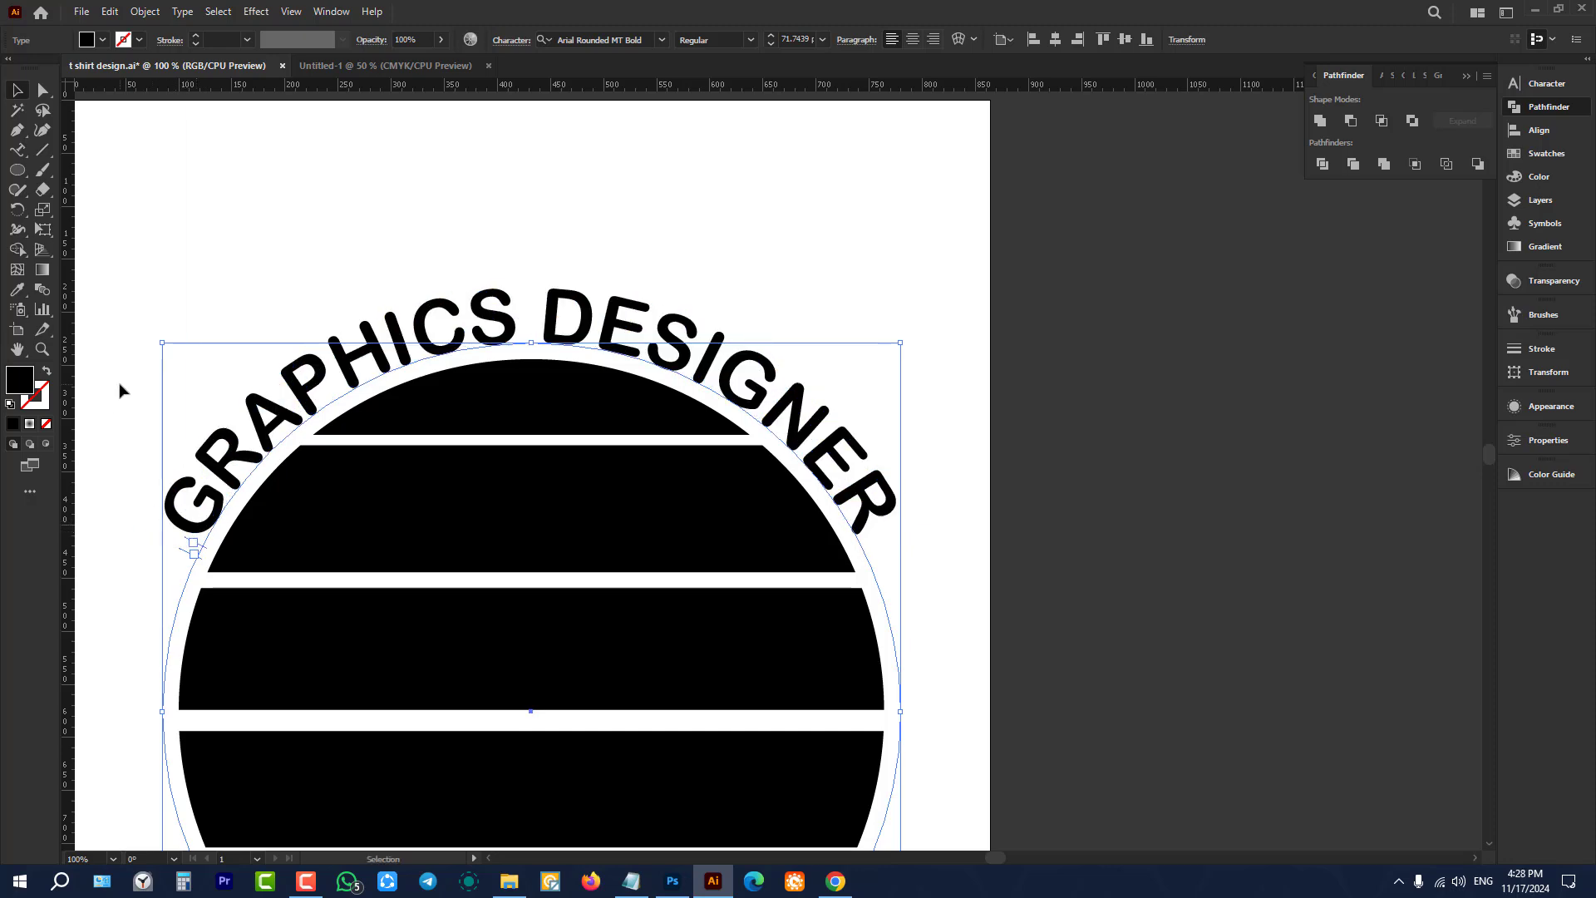
click(120, 391)
scroll(1055, 317, down, 4)
scroll(1056, 324, up, 3)
scroll(1055, 325, down, 2)
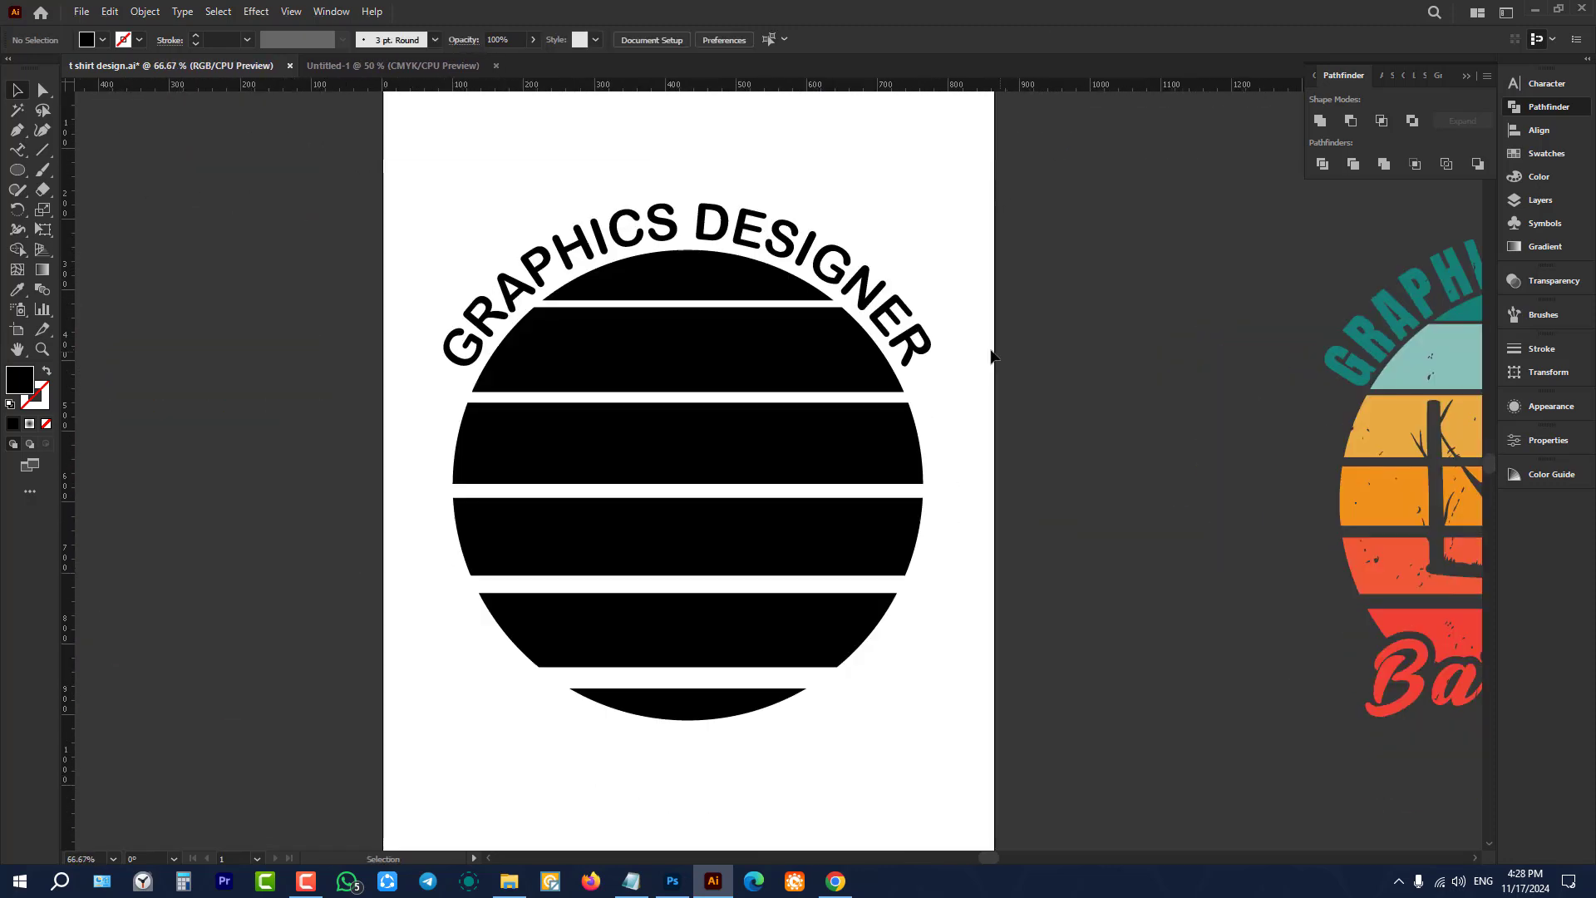
Step: Convert the curved "GRAPHICS DESIGNER" text to outlines
right_click(874, 292)
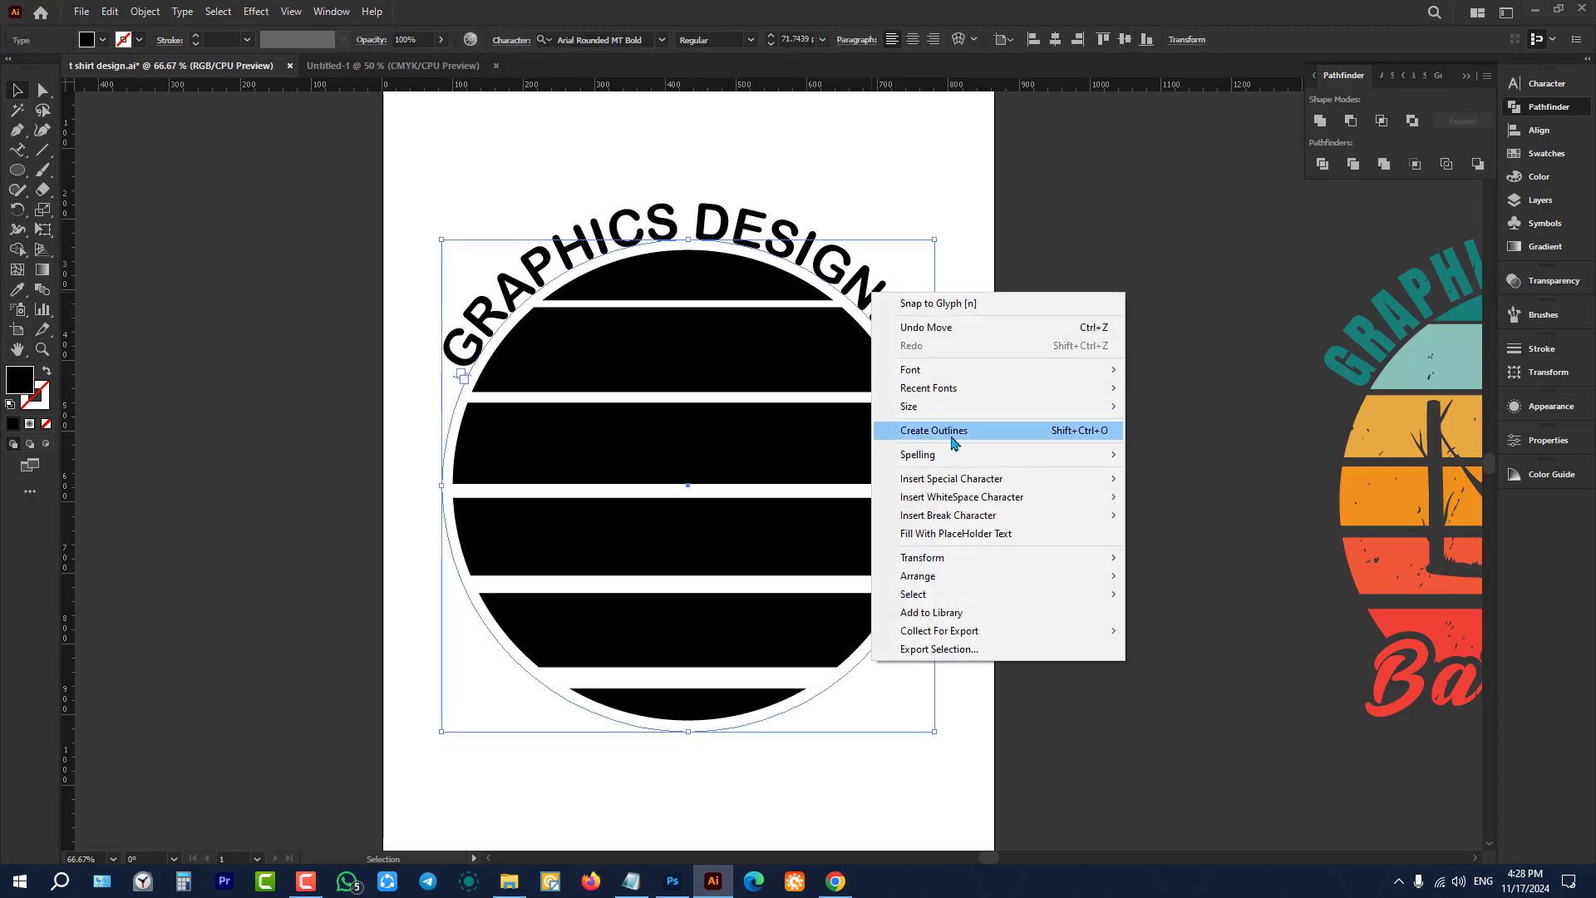
click(954, 442)
click(638, 335)
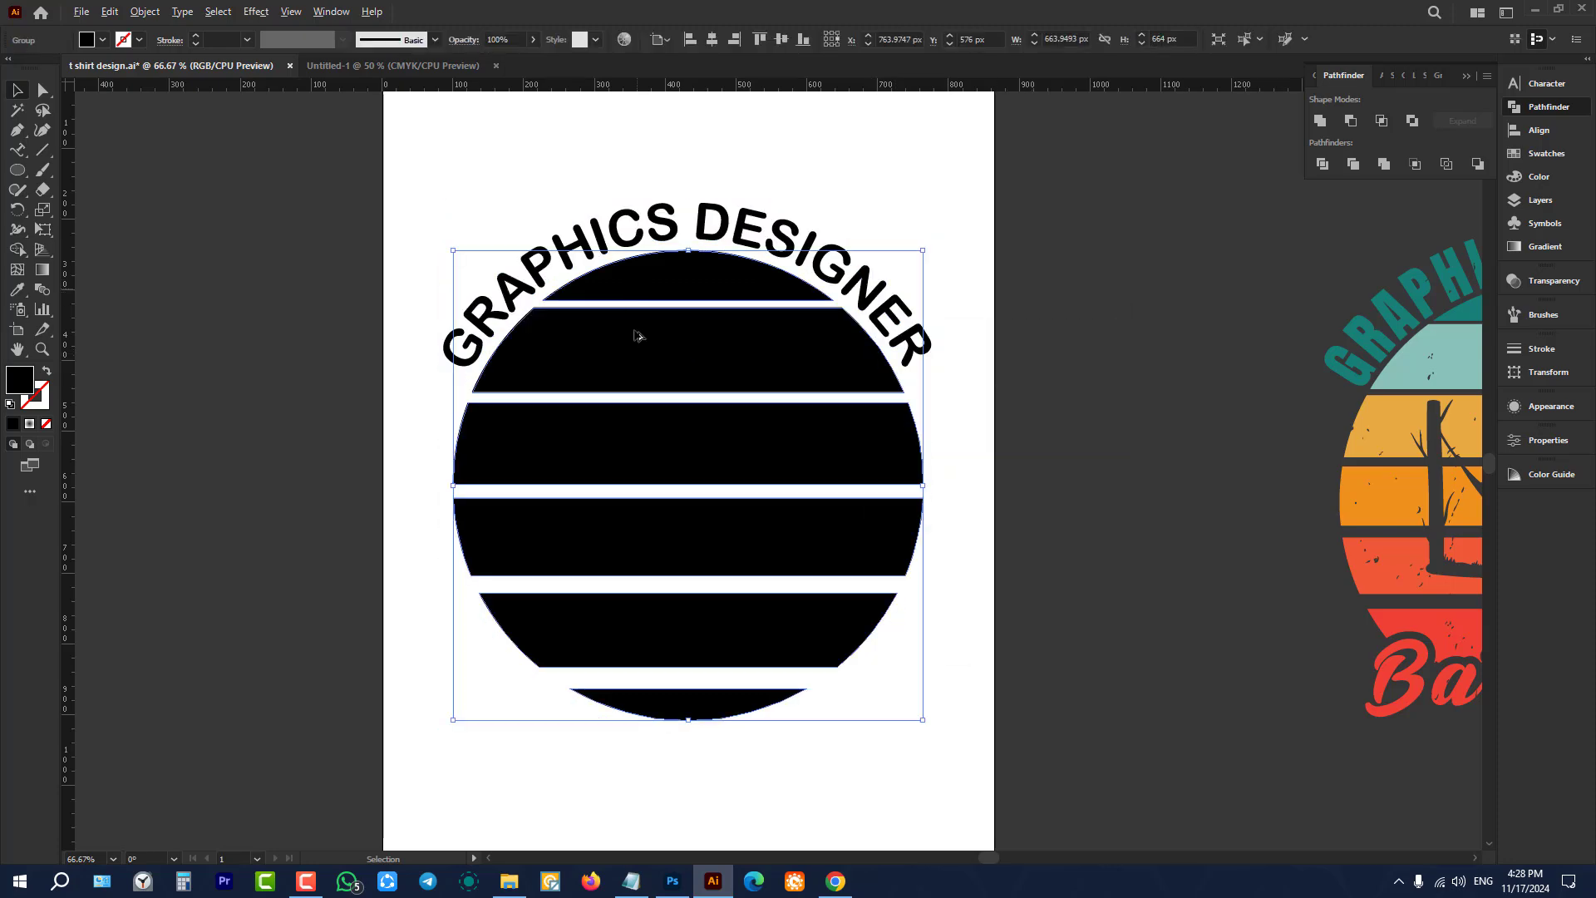
scroll(638, 335, down, 3)
scroll(775, 351, up, 2)
click(803, 389)
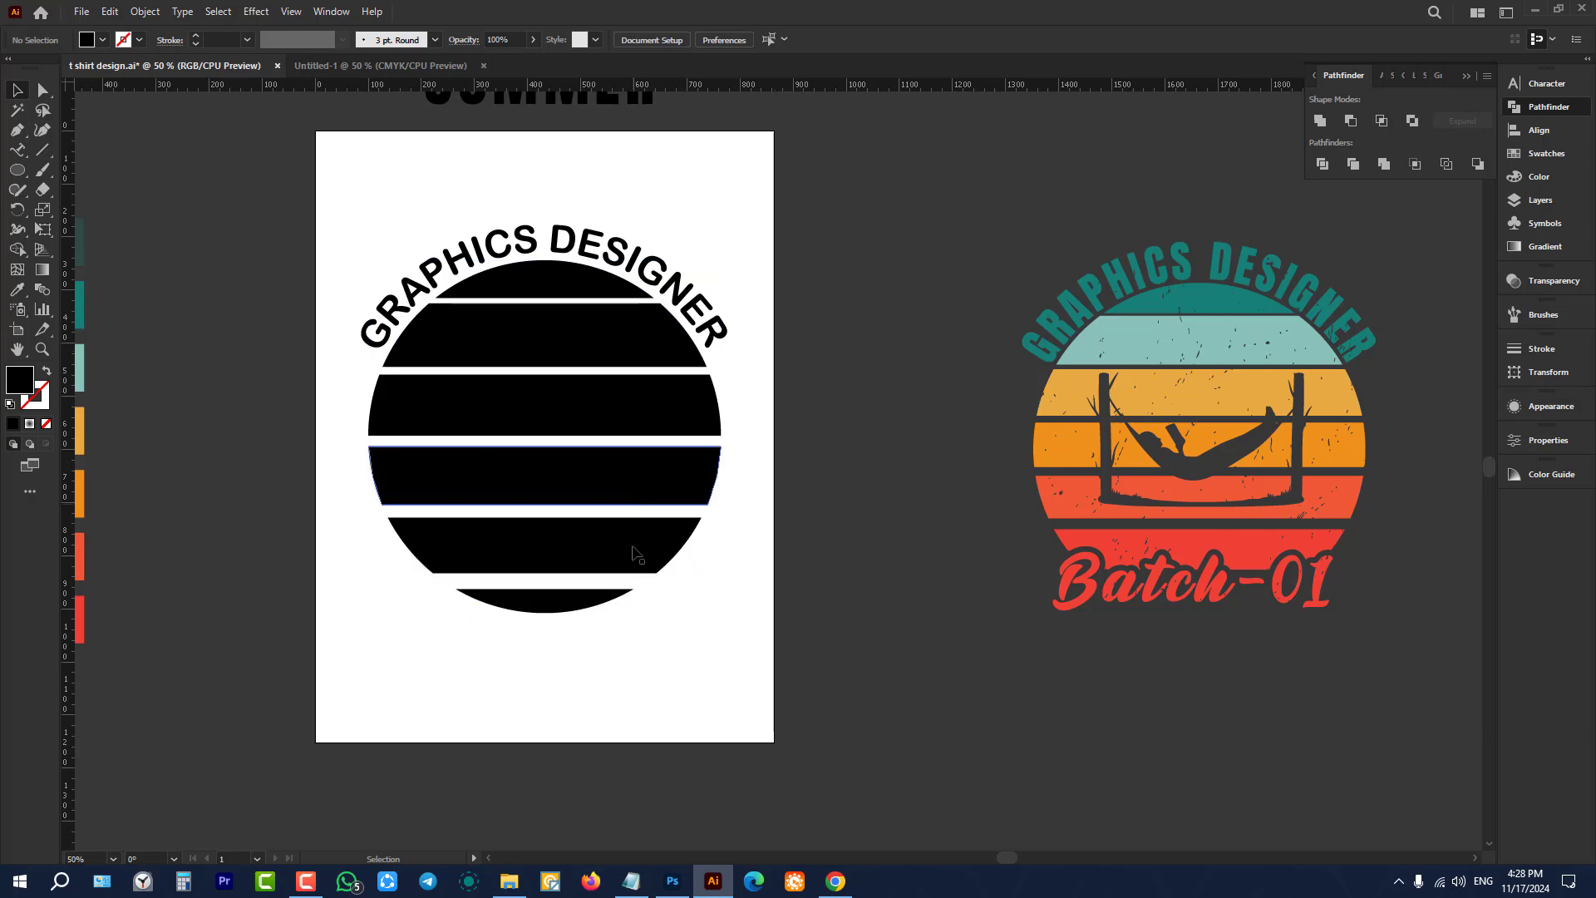
Step: Ungroup the circle's stripes and delete the bottommost segment
click(45, 98)
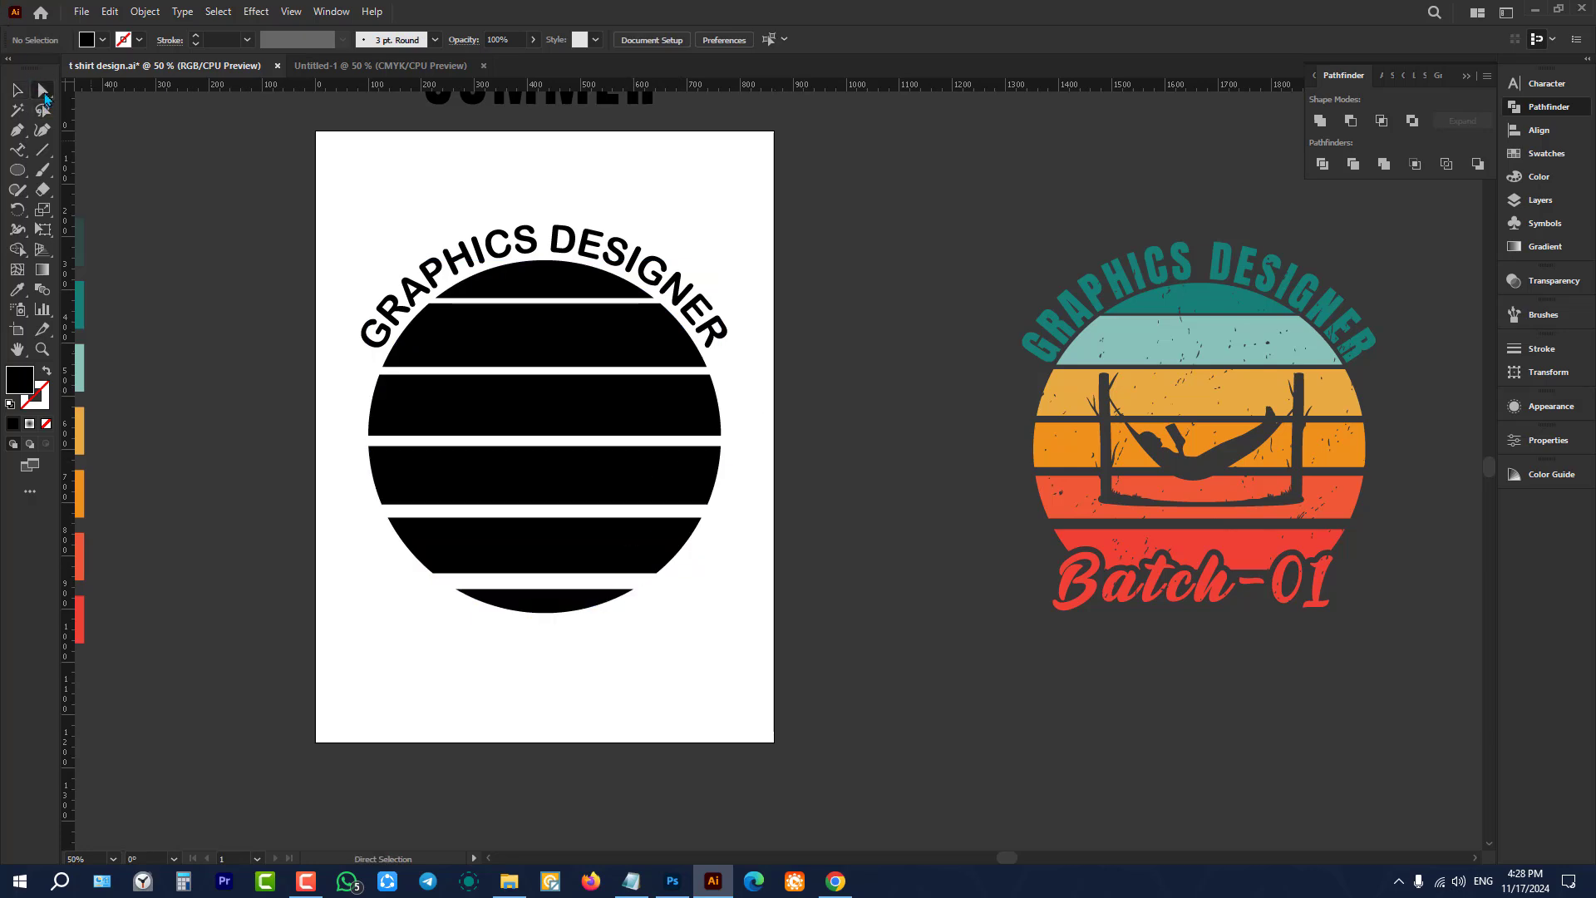
click(17, 90)
click(648, 526)
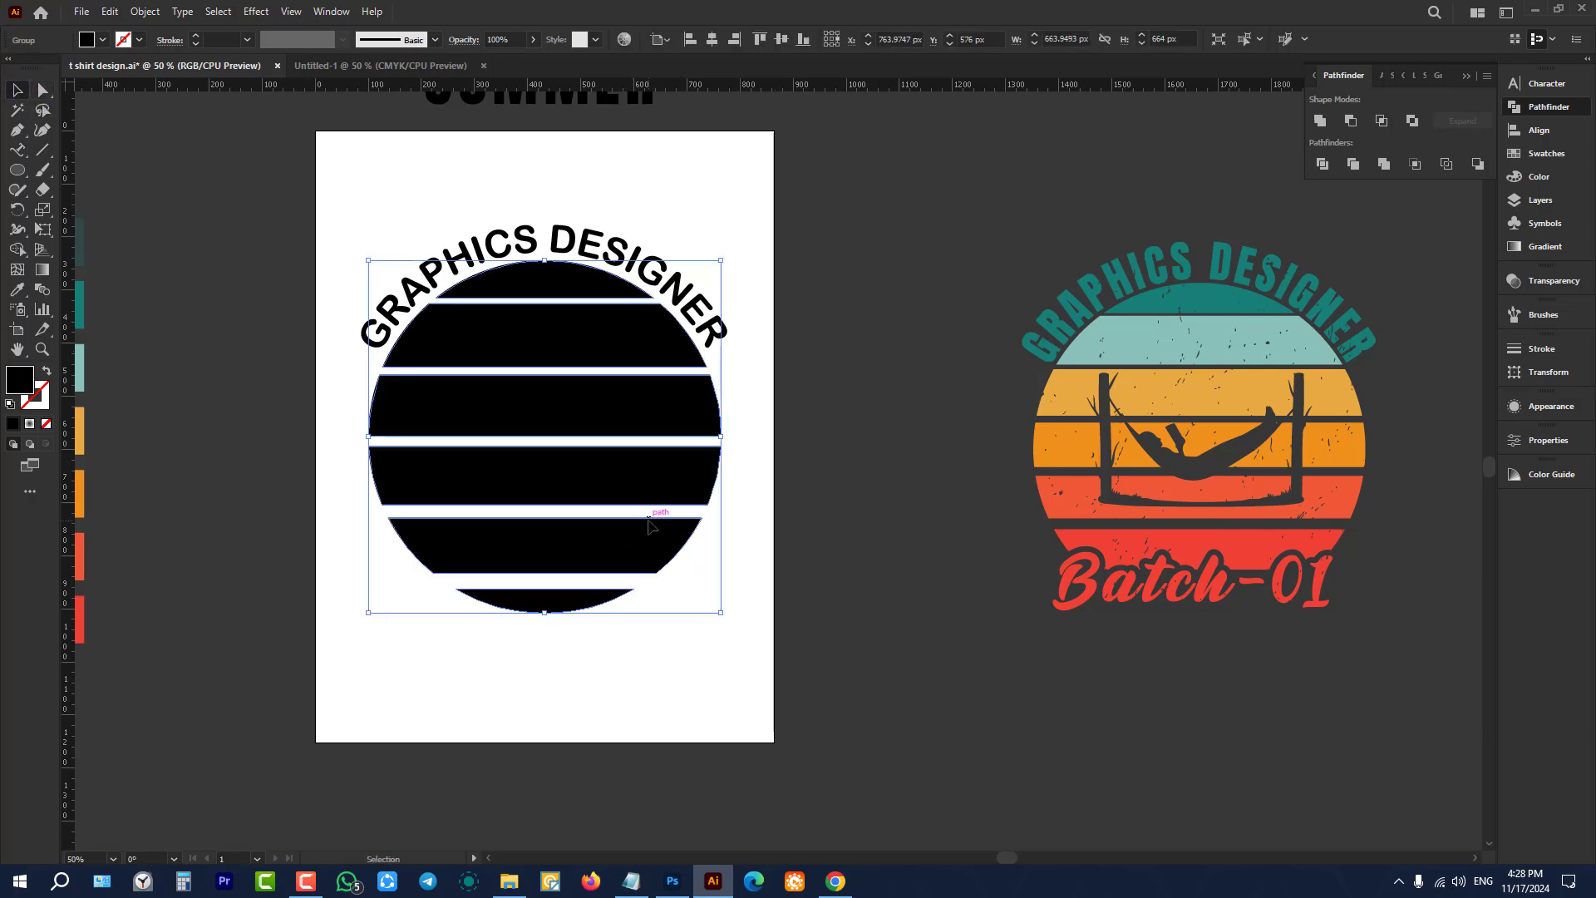
right_click(649, 521)
click(728, 662)
click(730, 666)
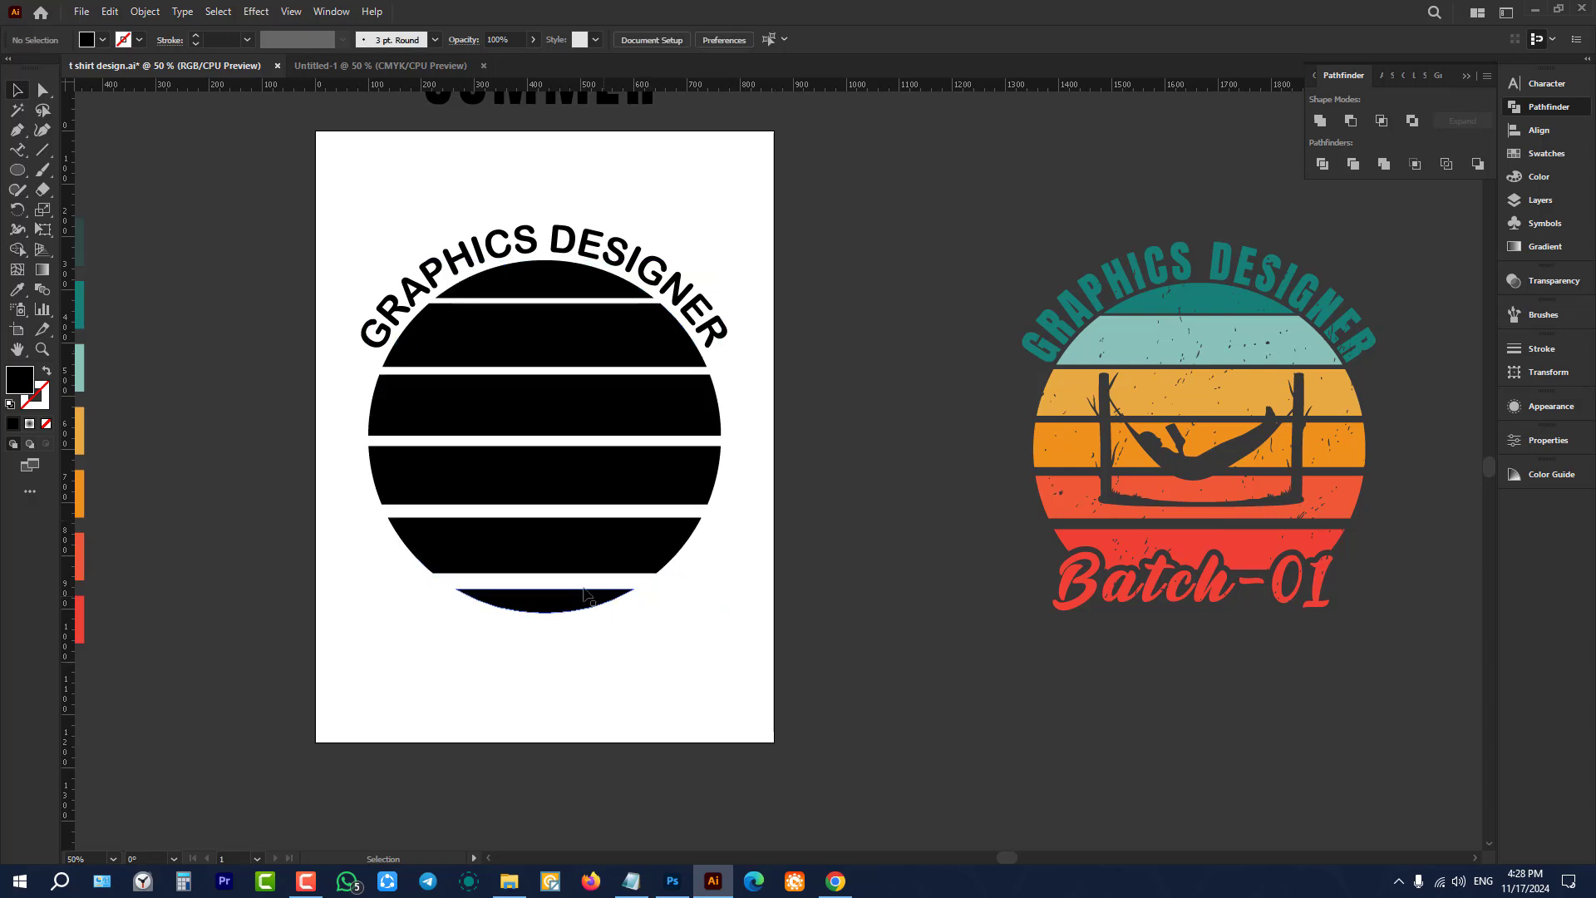
click(582, 596)
key(Delete)
Step: Fill the curved text and the top stripe with the dark teal of the finished Batch-01 design
scroll(727, 634, up, 2)
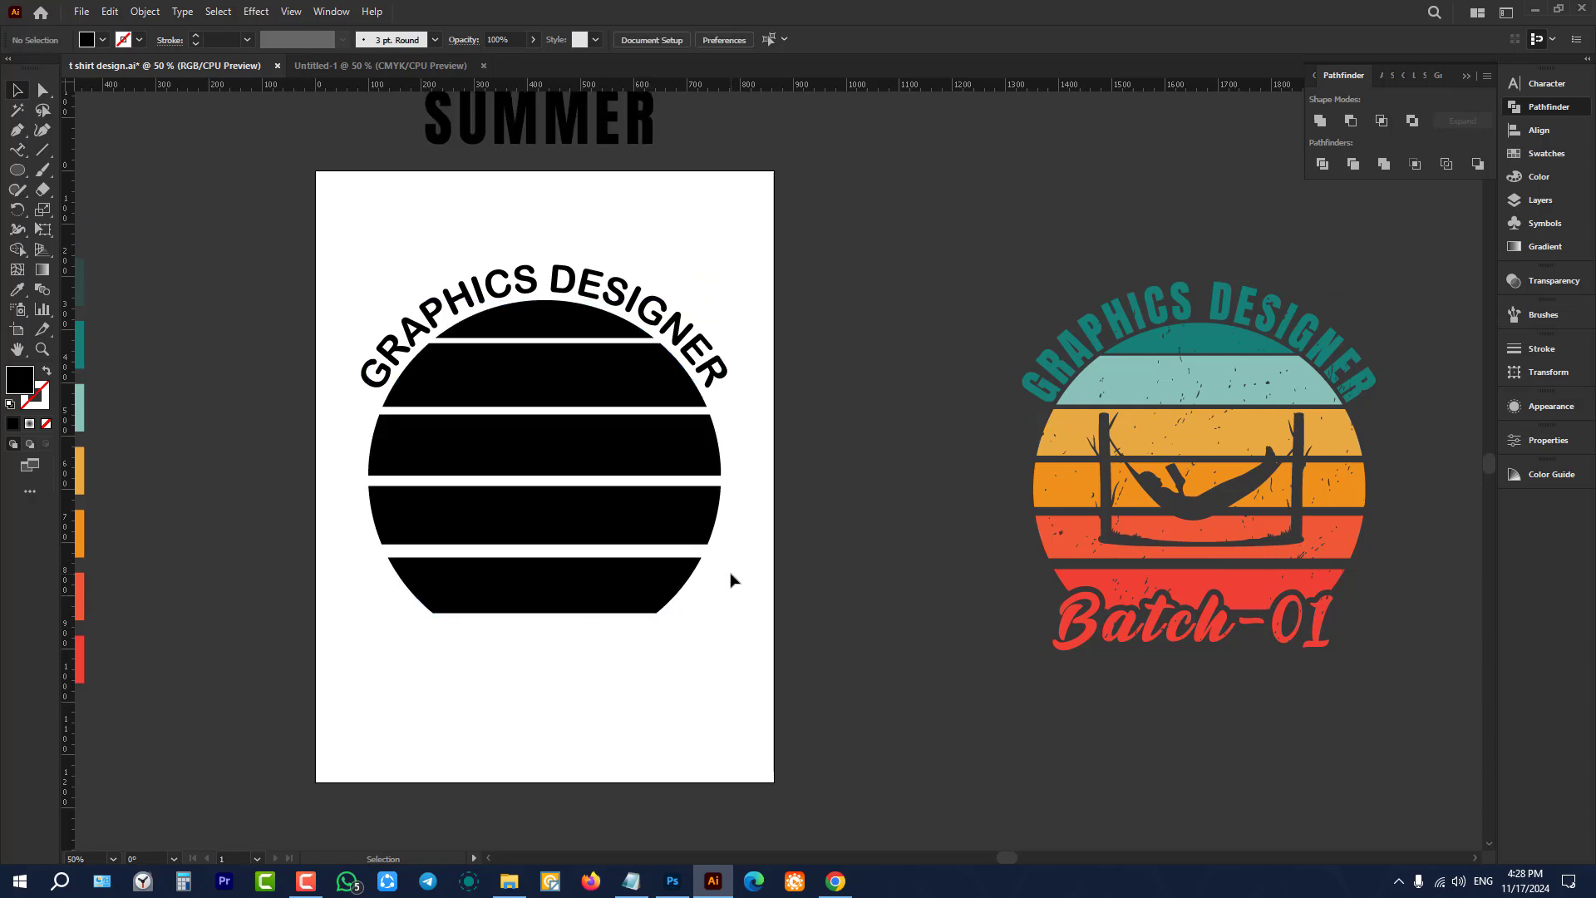
drag(663, 265, 542, 320)
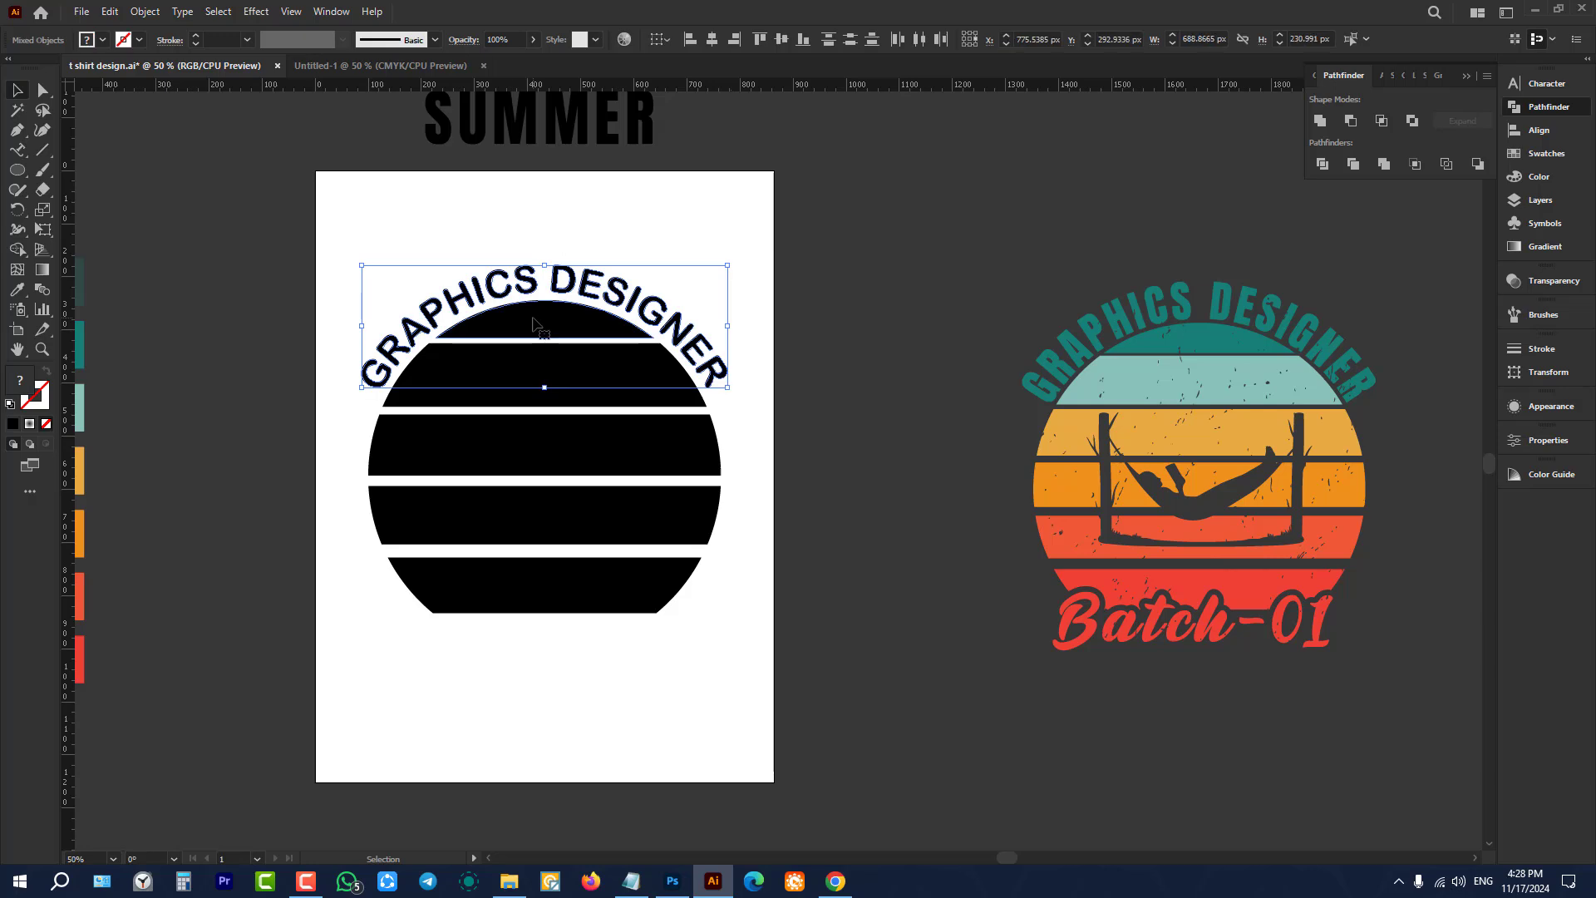
key(shift+ctrl+o)
key(i)
click(1192, 334)
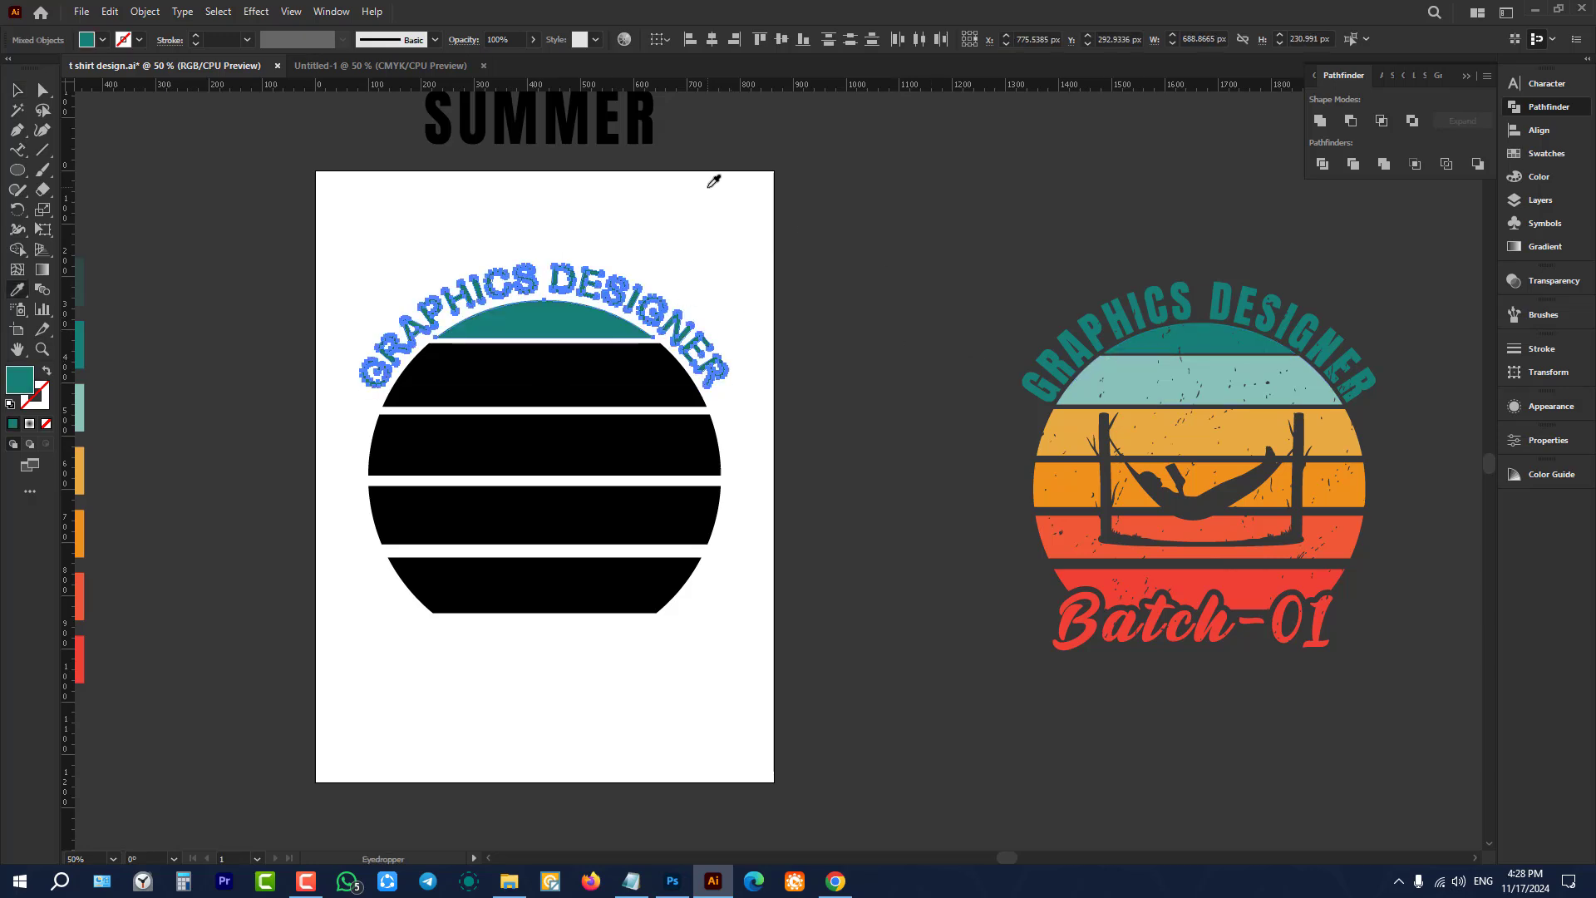
Step: Fill the remaining four stripes from top to bottom with light teal, light orange, orange and red sampled from the Batch-01 design
ctrl+click(541, 378)
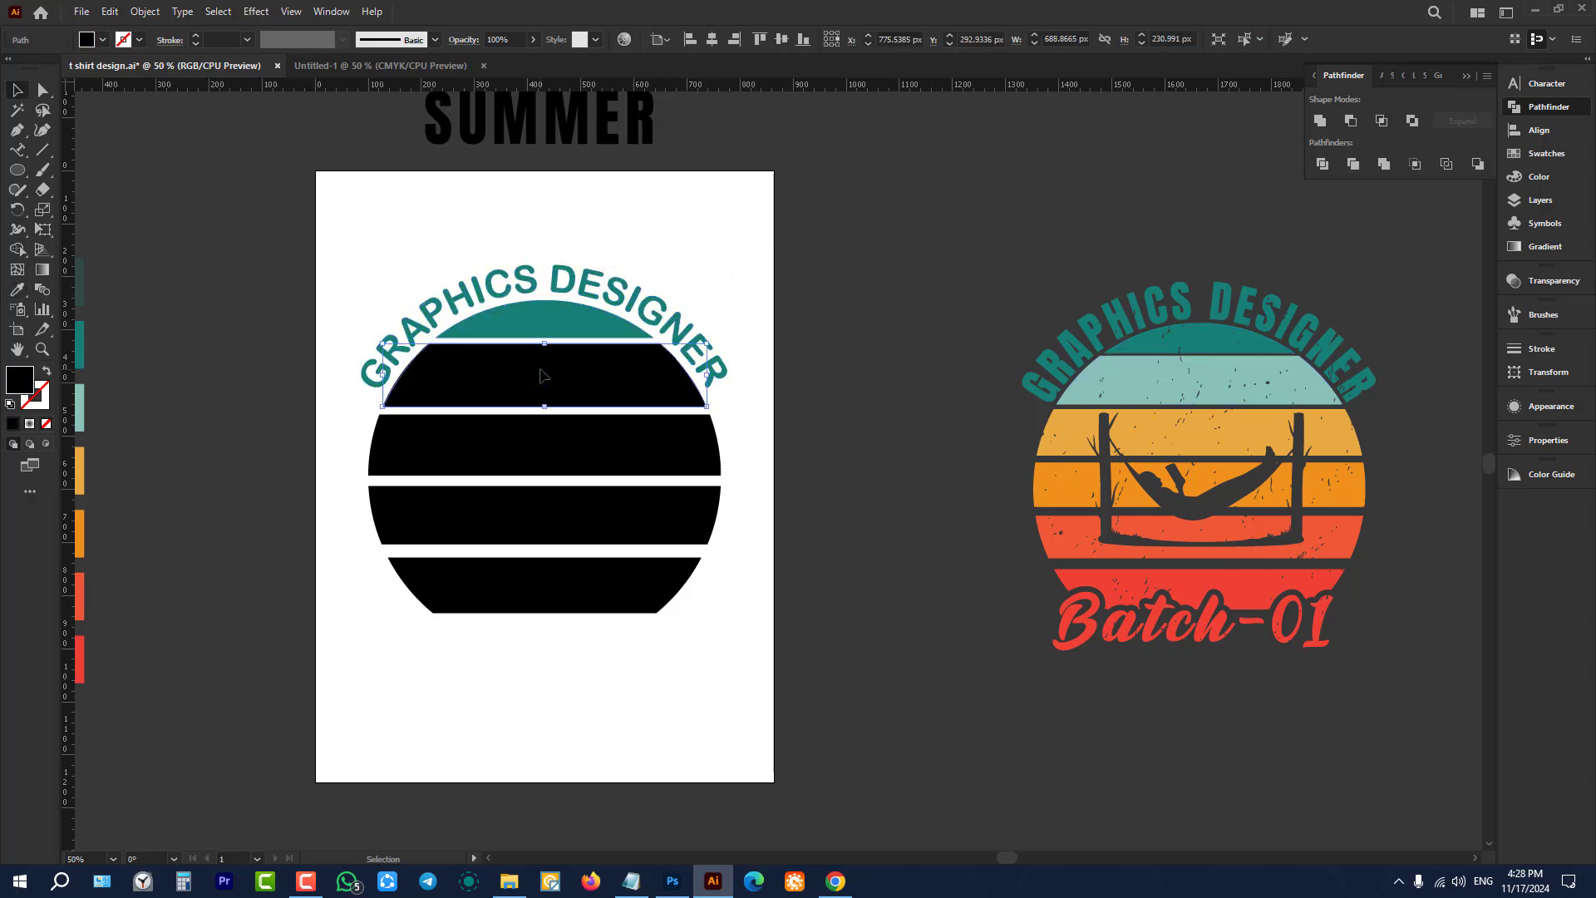
click(1158, 404)
ctrl+click(619, 469)
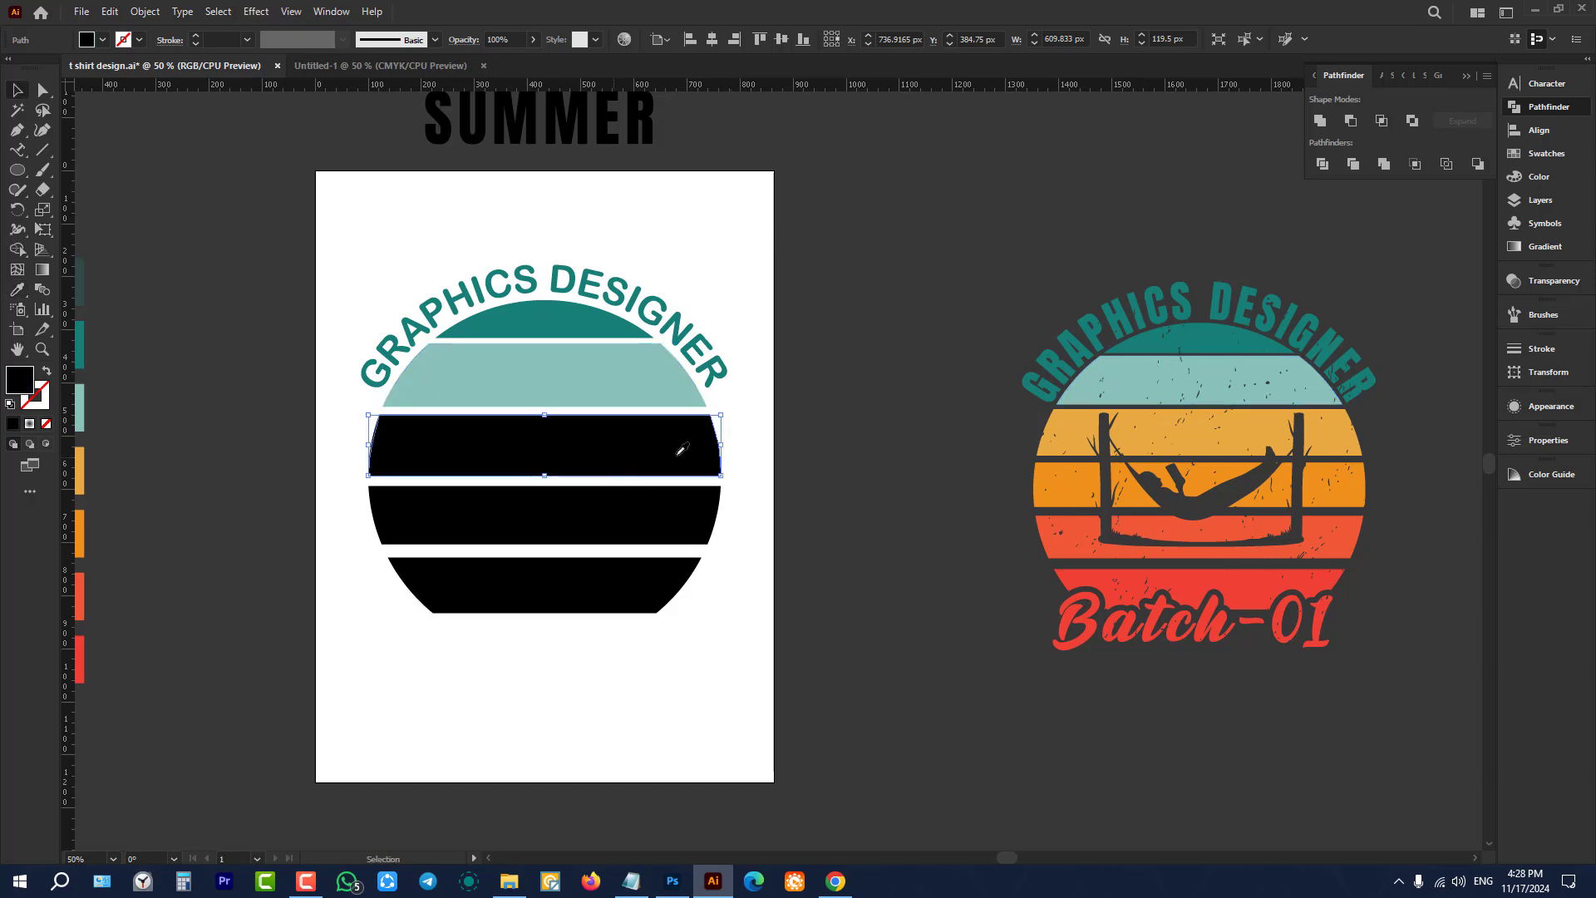
click(1081, 433)
ctrl+click(582, 517)
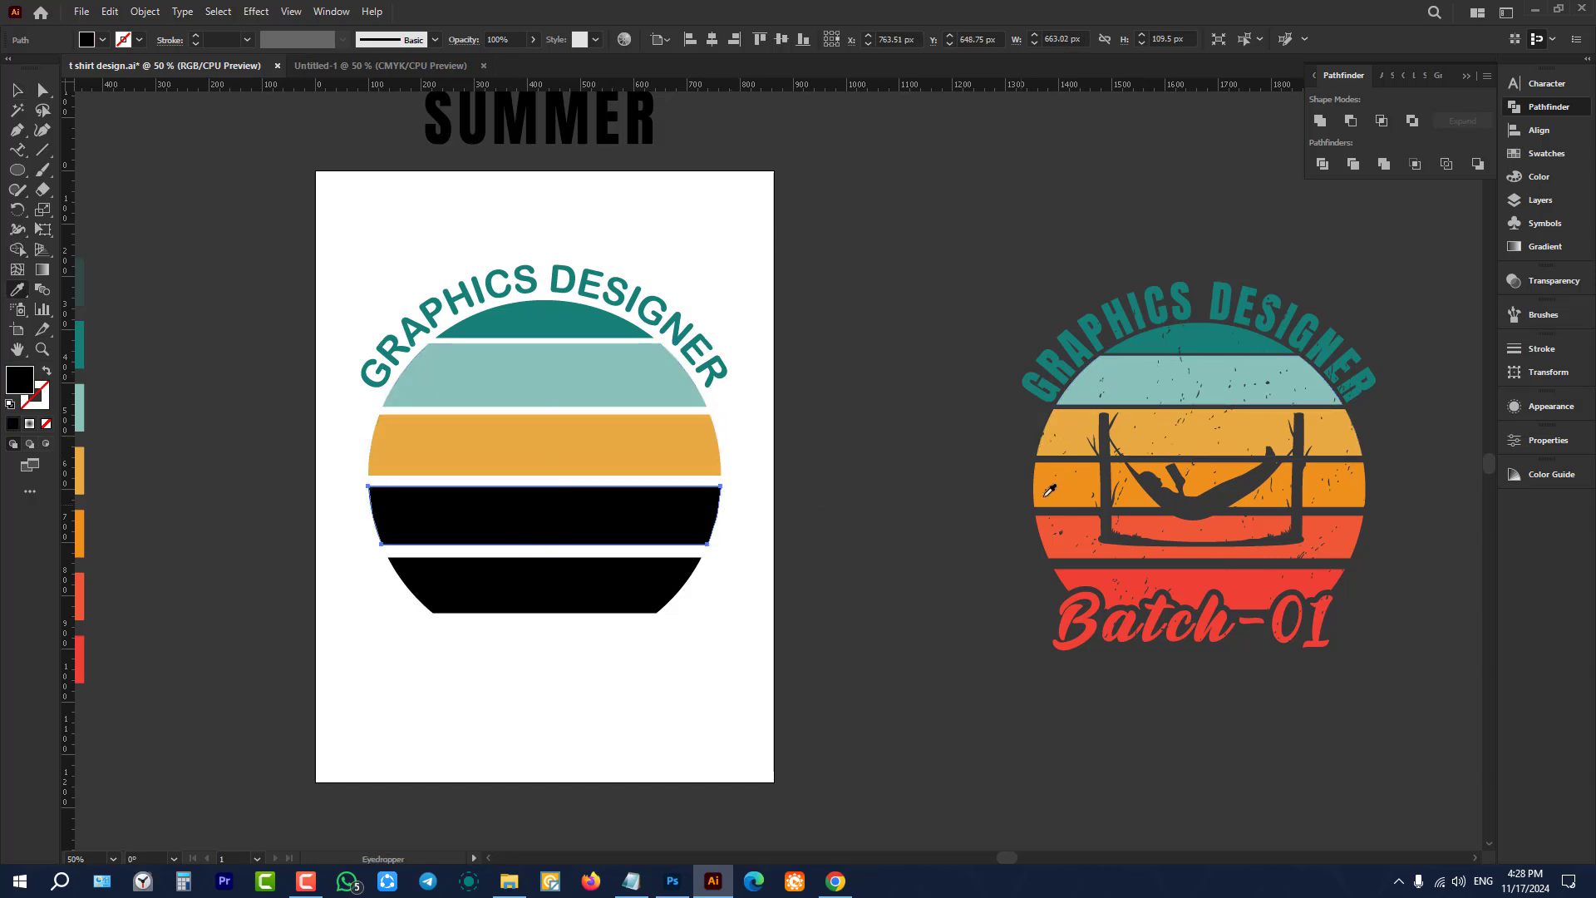
click(1052, 491)
ctrl+click(616, 591)
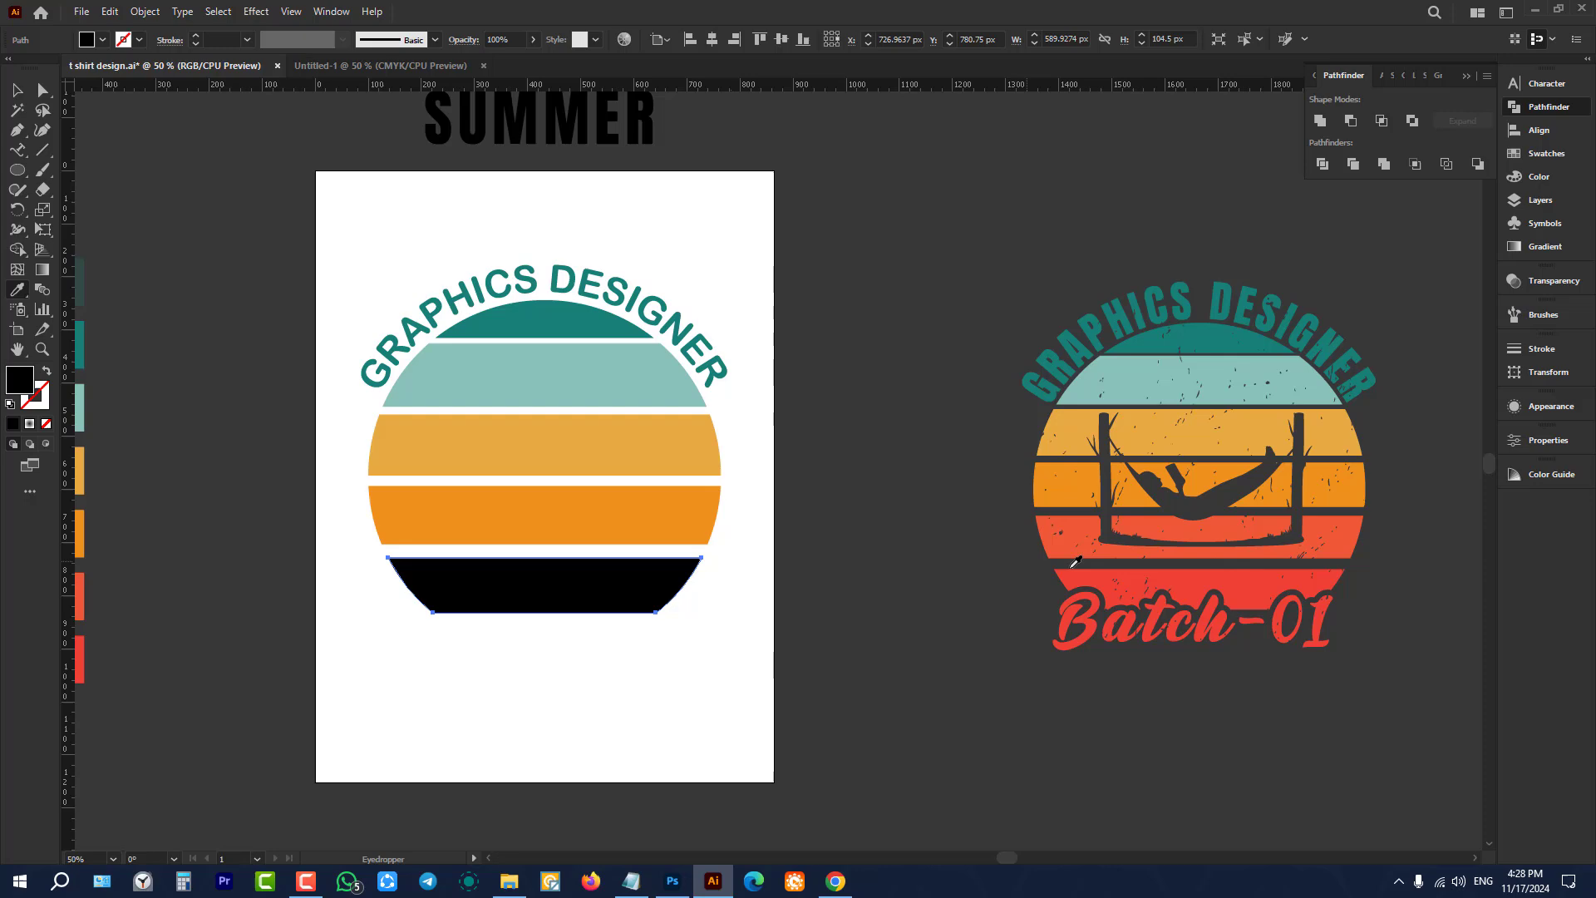
click(1130, 578)
key(v)
click(790, 611)
scroll(835, 542, up, 1)
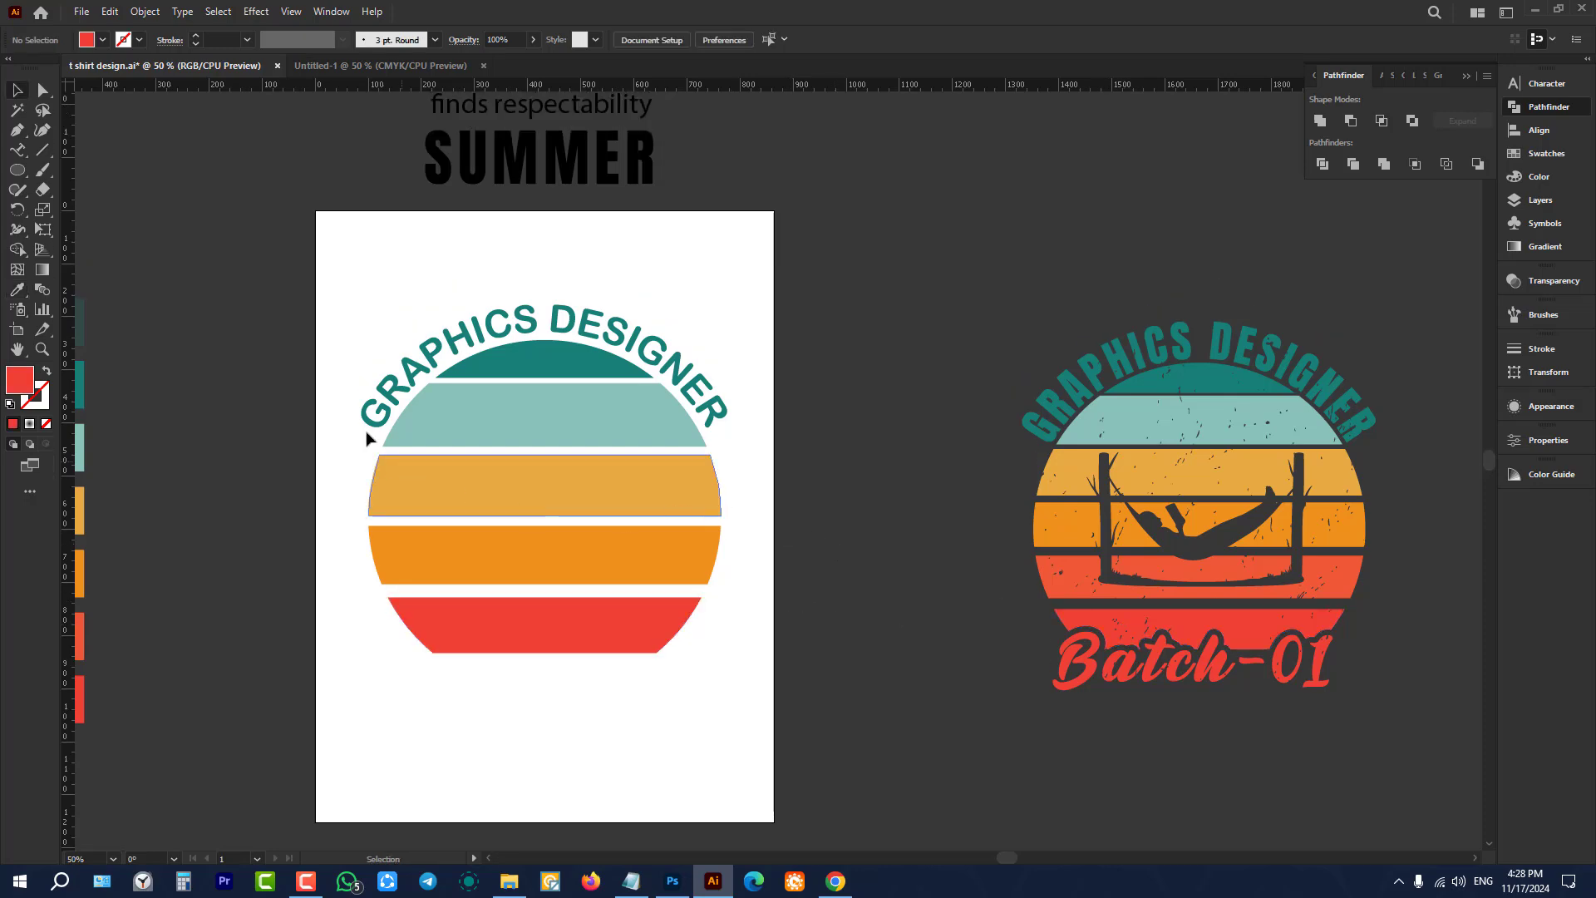
scroll(329, 388, up, 1)
scroll(566, 349, down, 2)
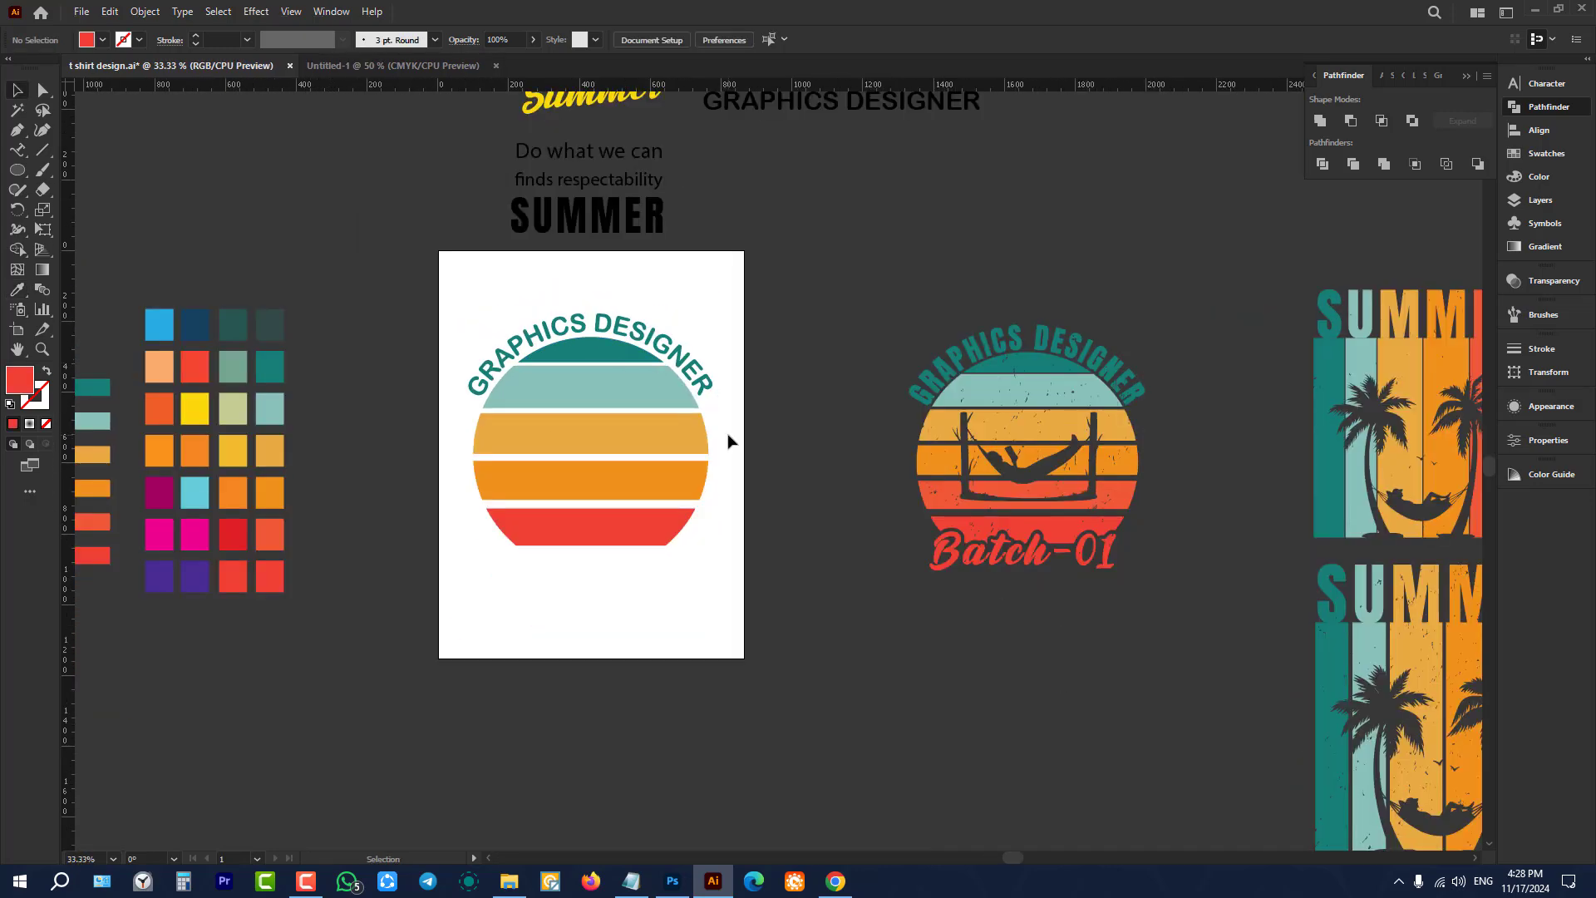
click(17, 150)
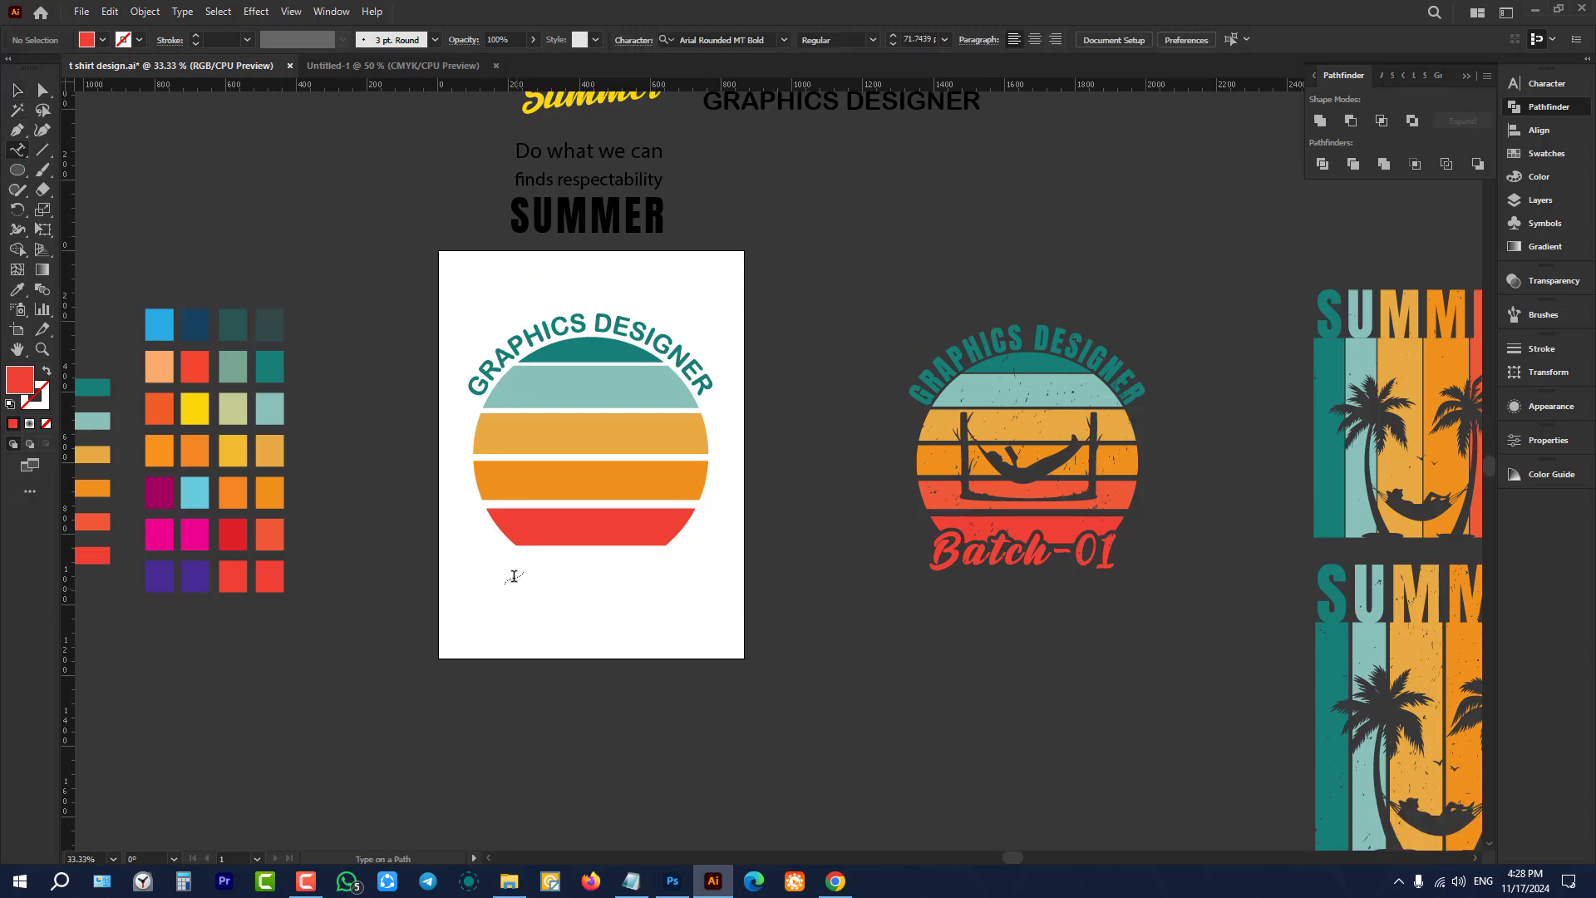
click(15, 88)
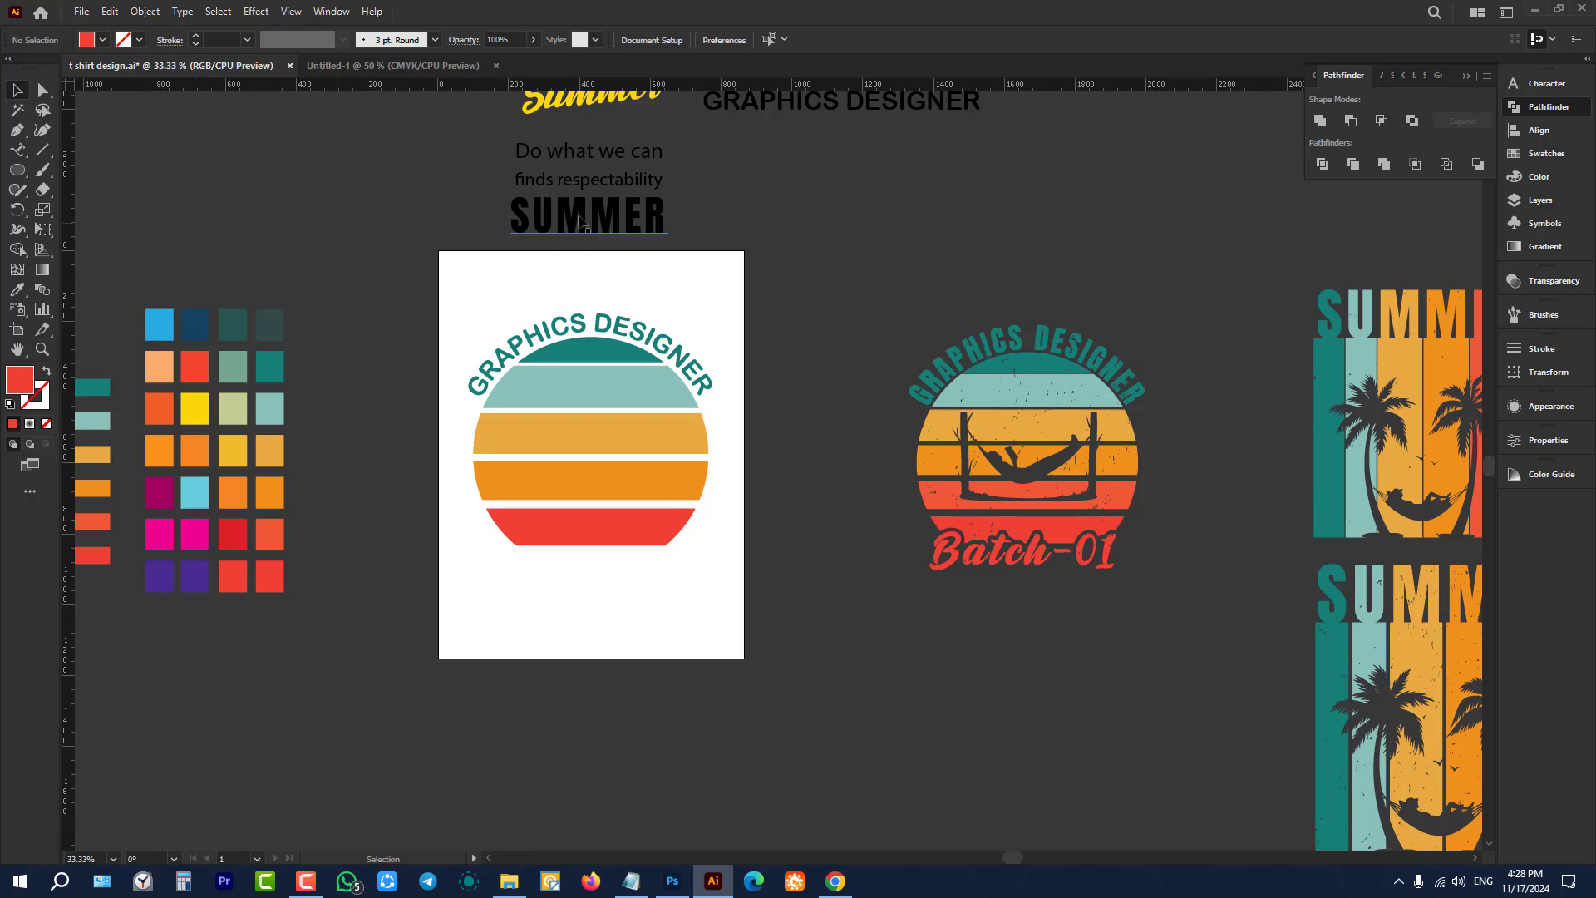
scroll(592, 170, up, 1)
drag(592, 170, 584, 670)
key(ctrl+z)
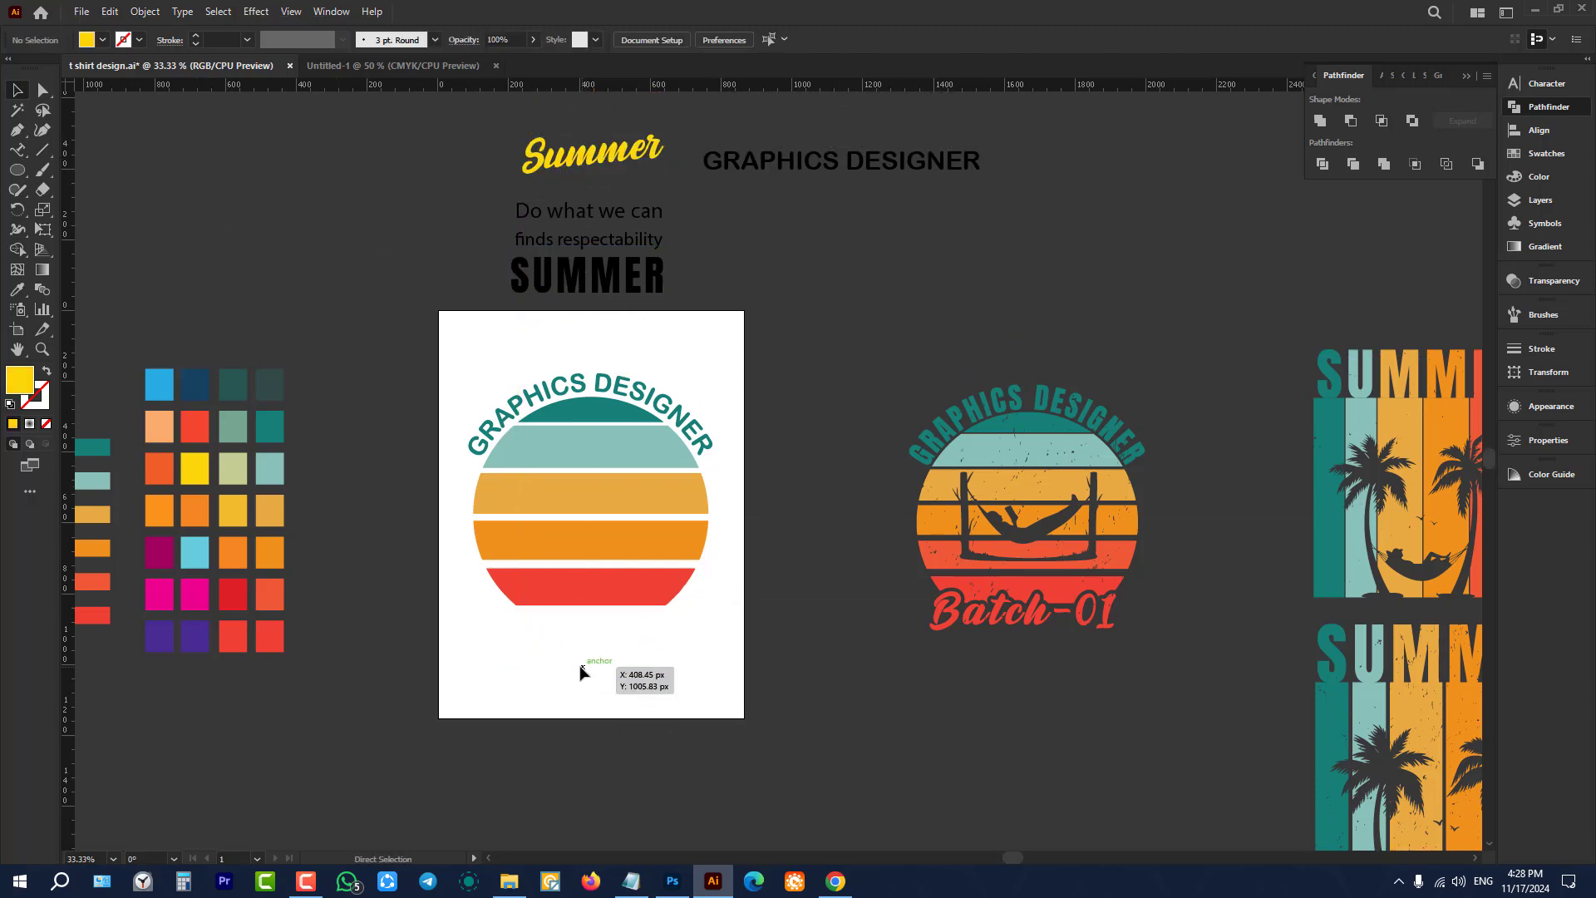
Step: Add the yellow script text "Summer" in Brigest Script below the striped circle
click(12, 152)
click(88, 150)
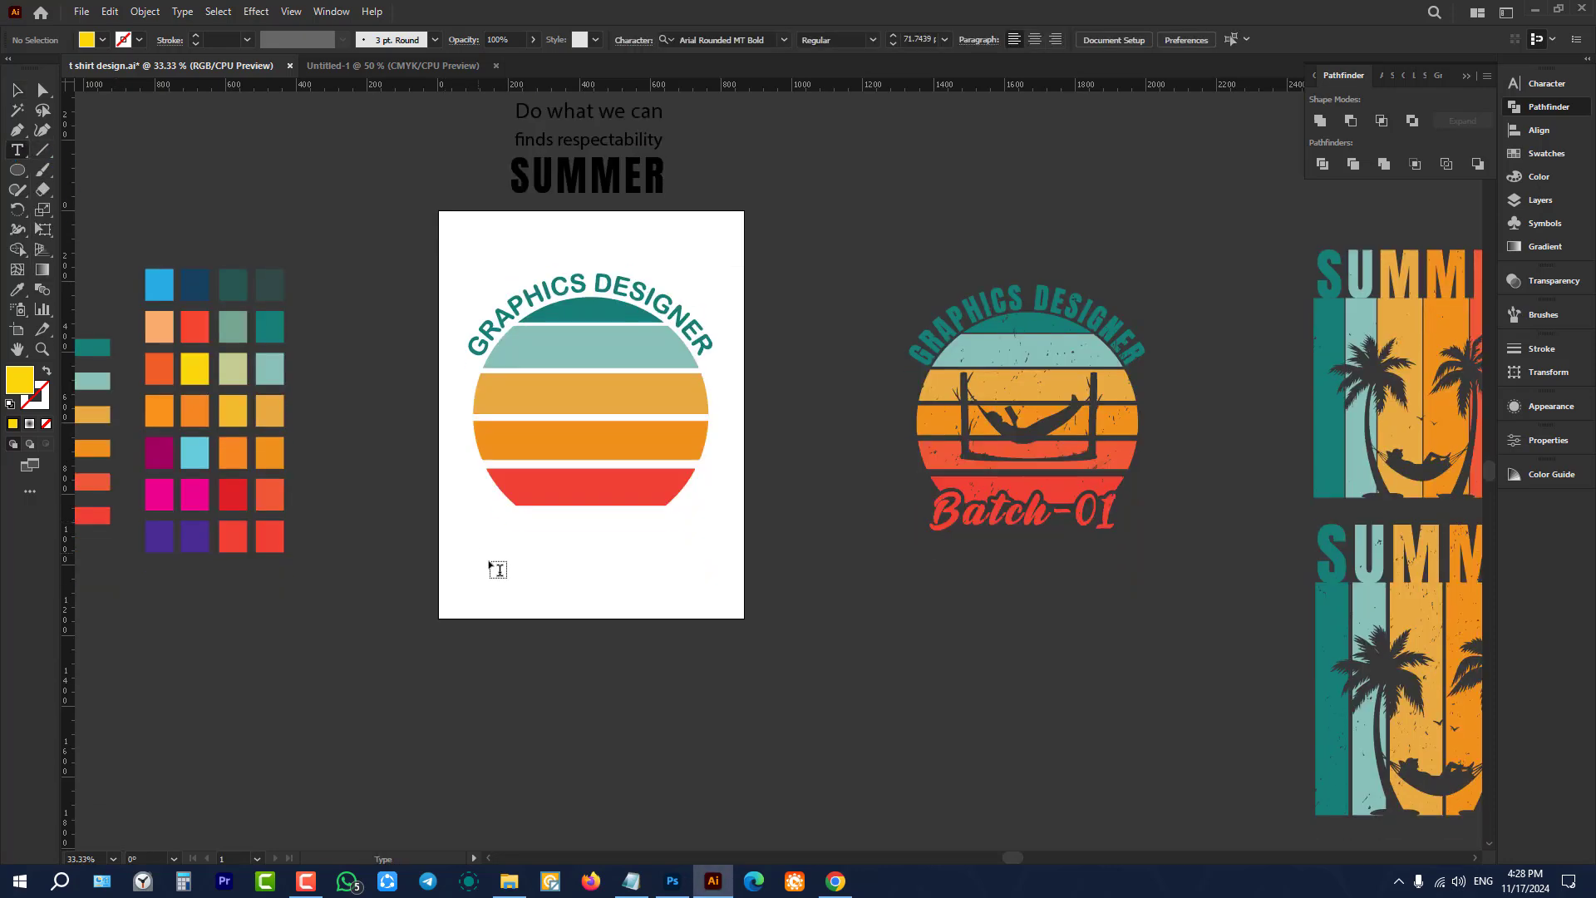
scroll(499, 570, up, 2)
click(519, 544)
text(Summer)
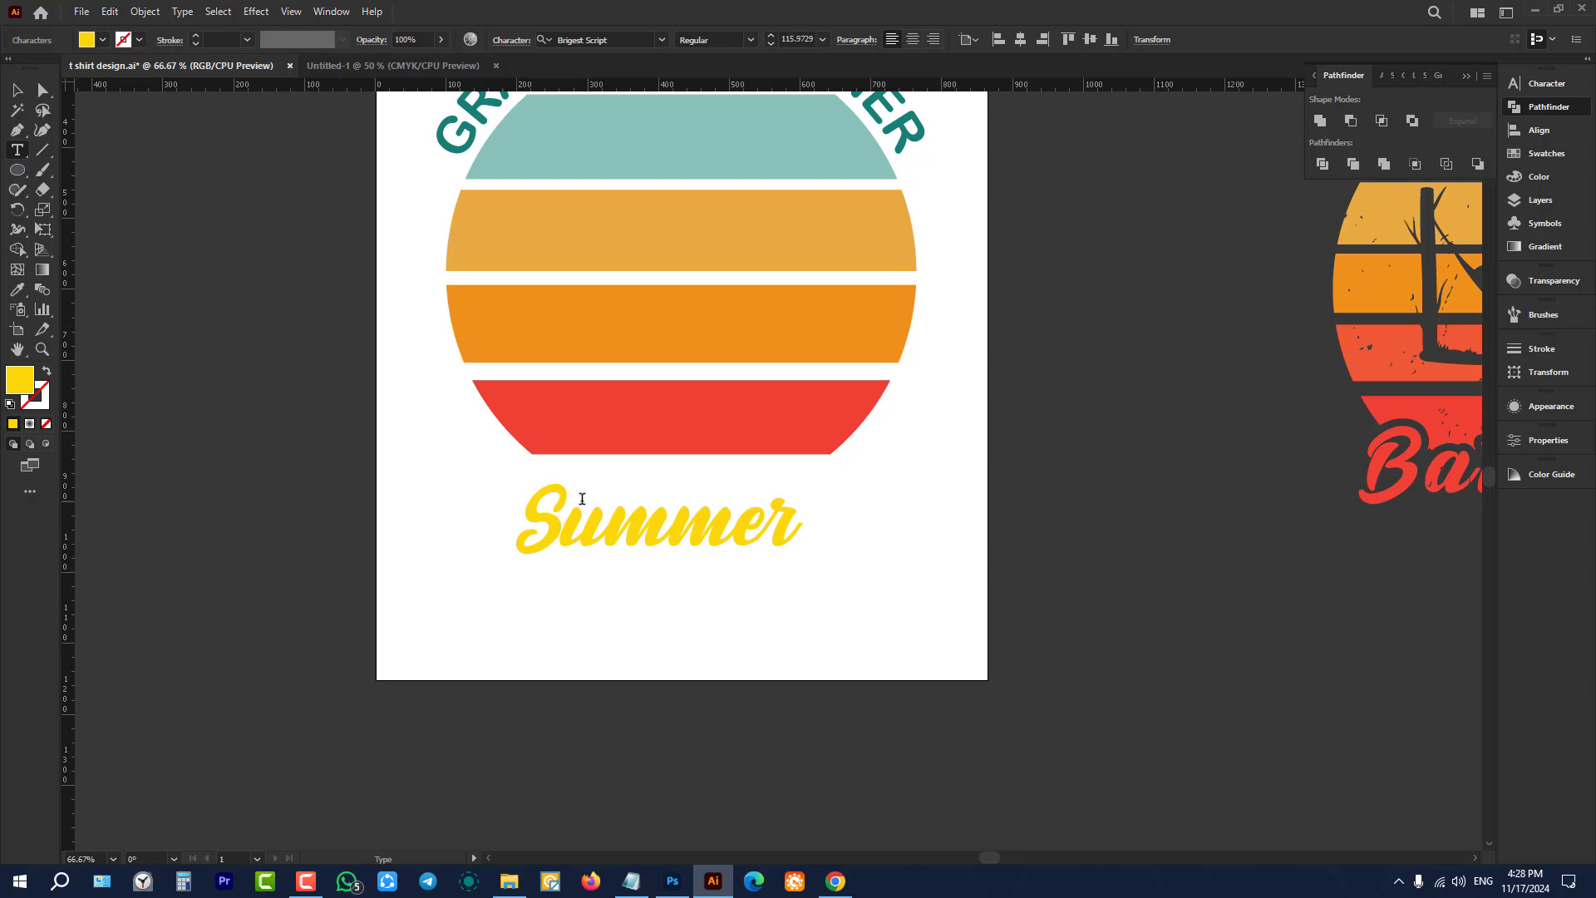
Step: Replace the "Summer" text below the circle with "Batch-4"
double_click(688, 522)
key(ctrl+c)
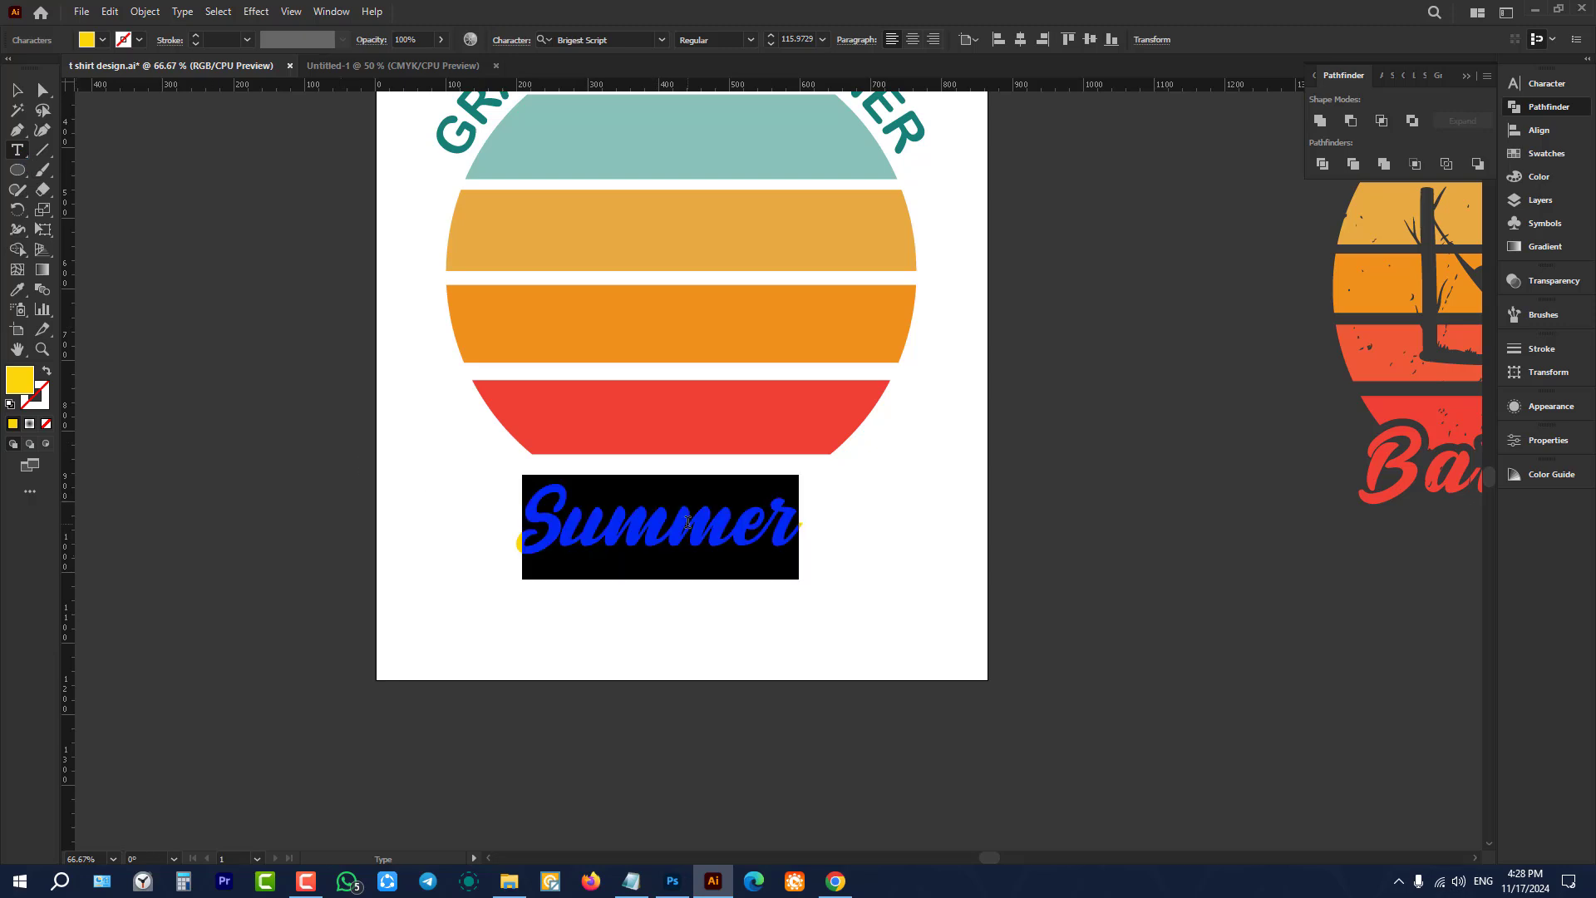
text(Batch)
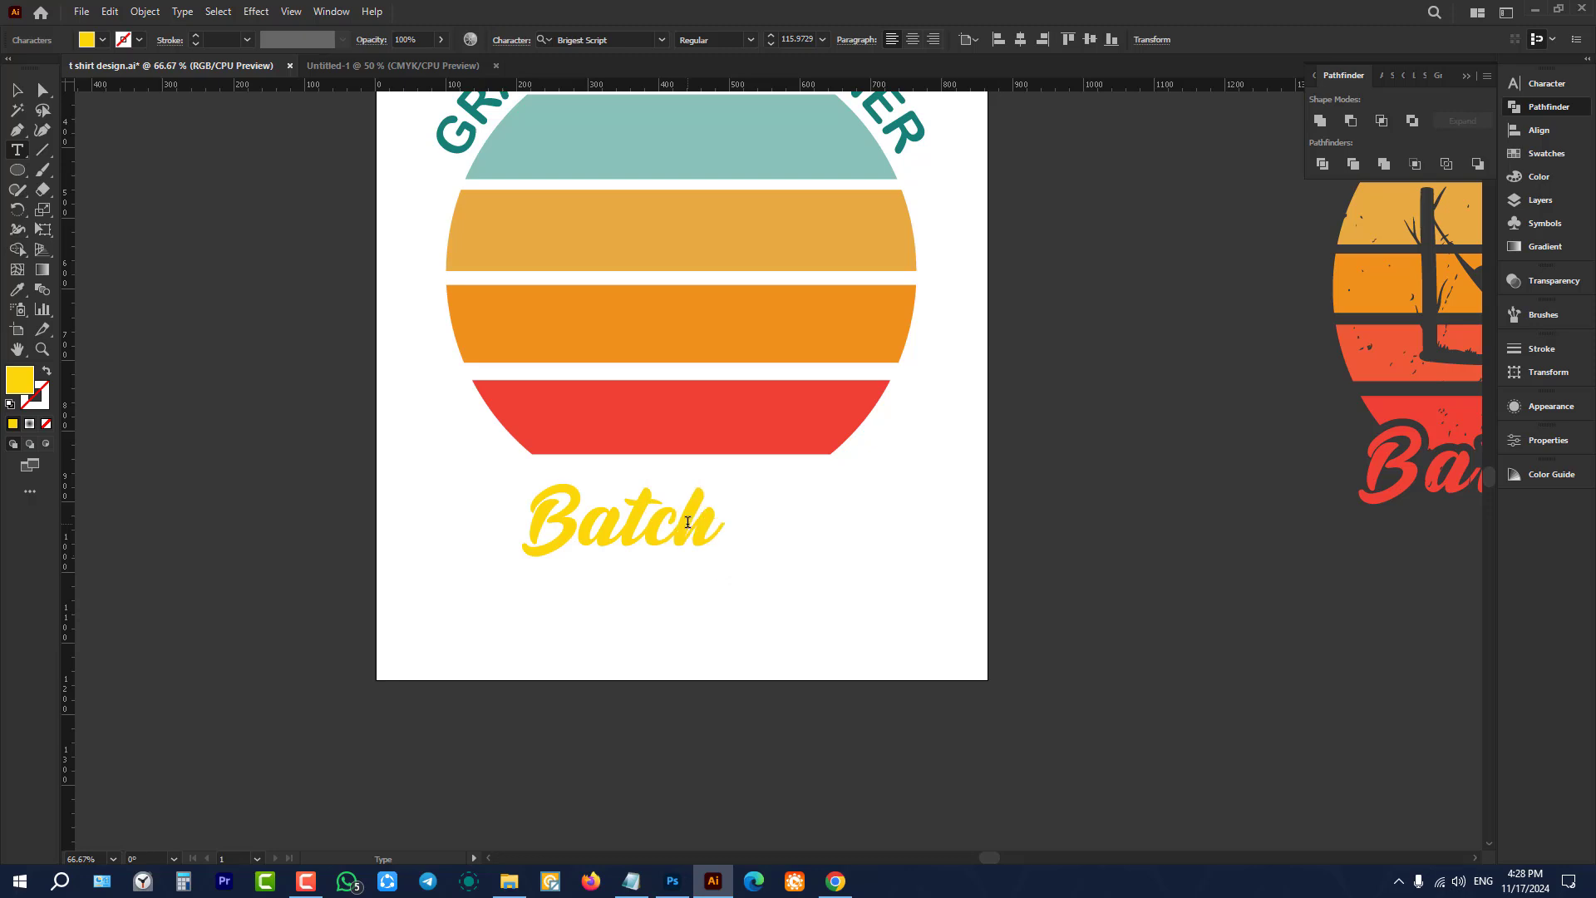
text(-4)
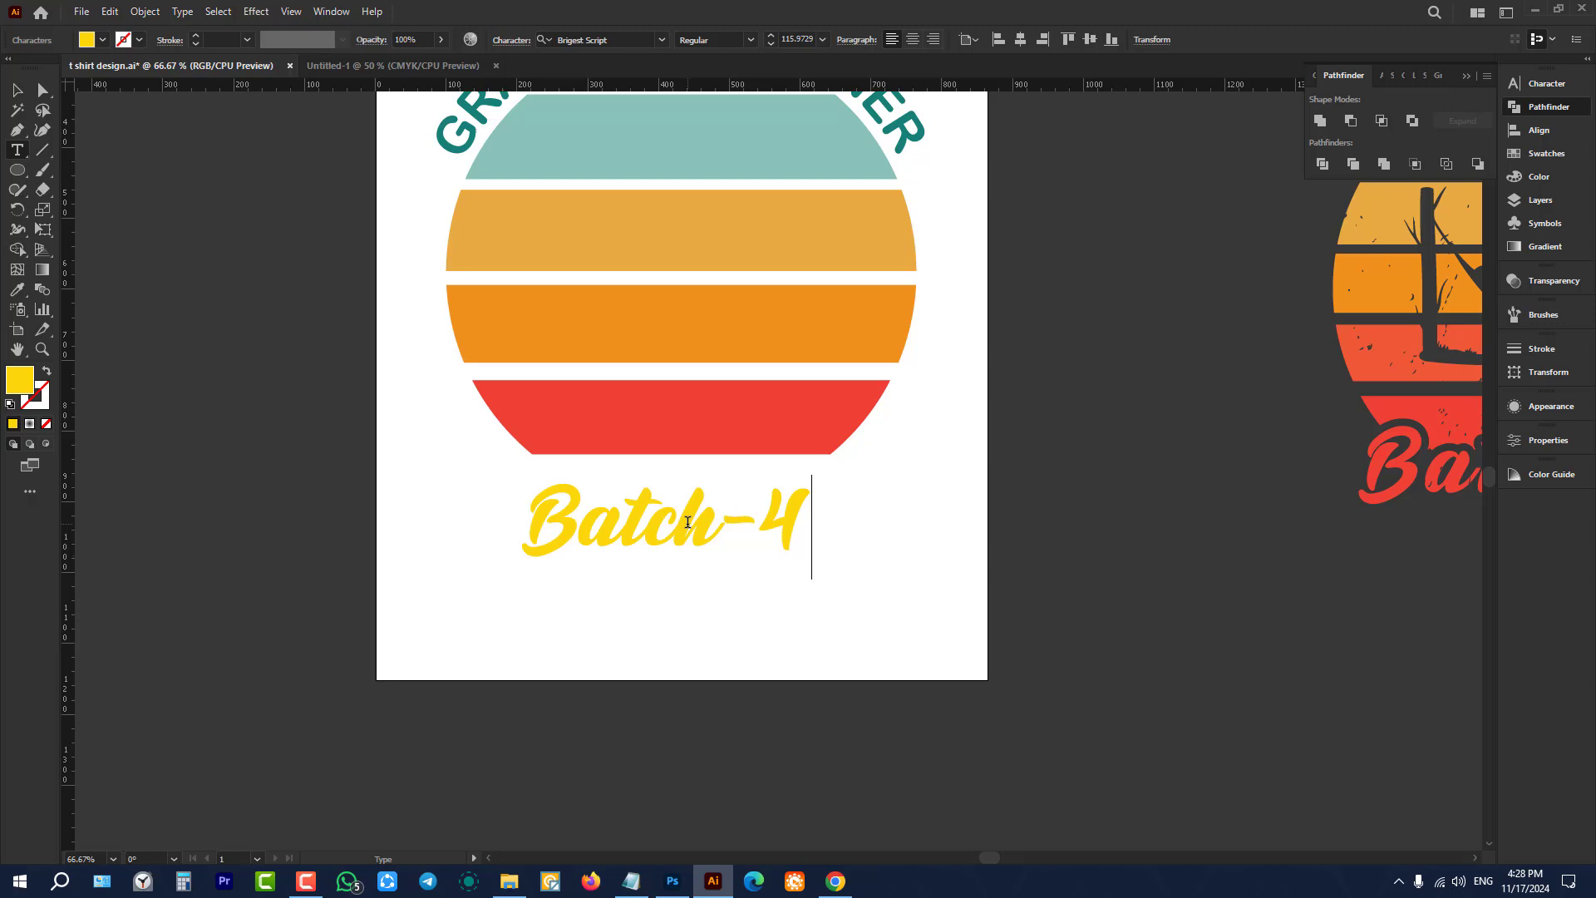
key(Escape)
click(510, 549)
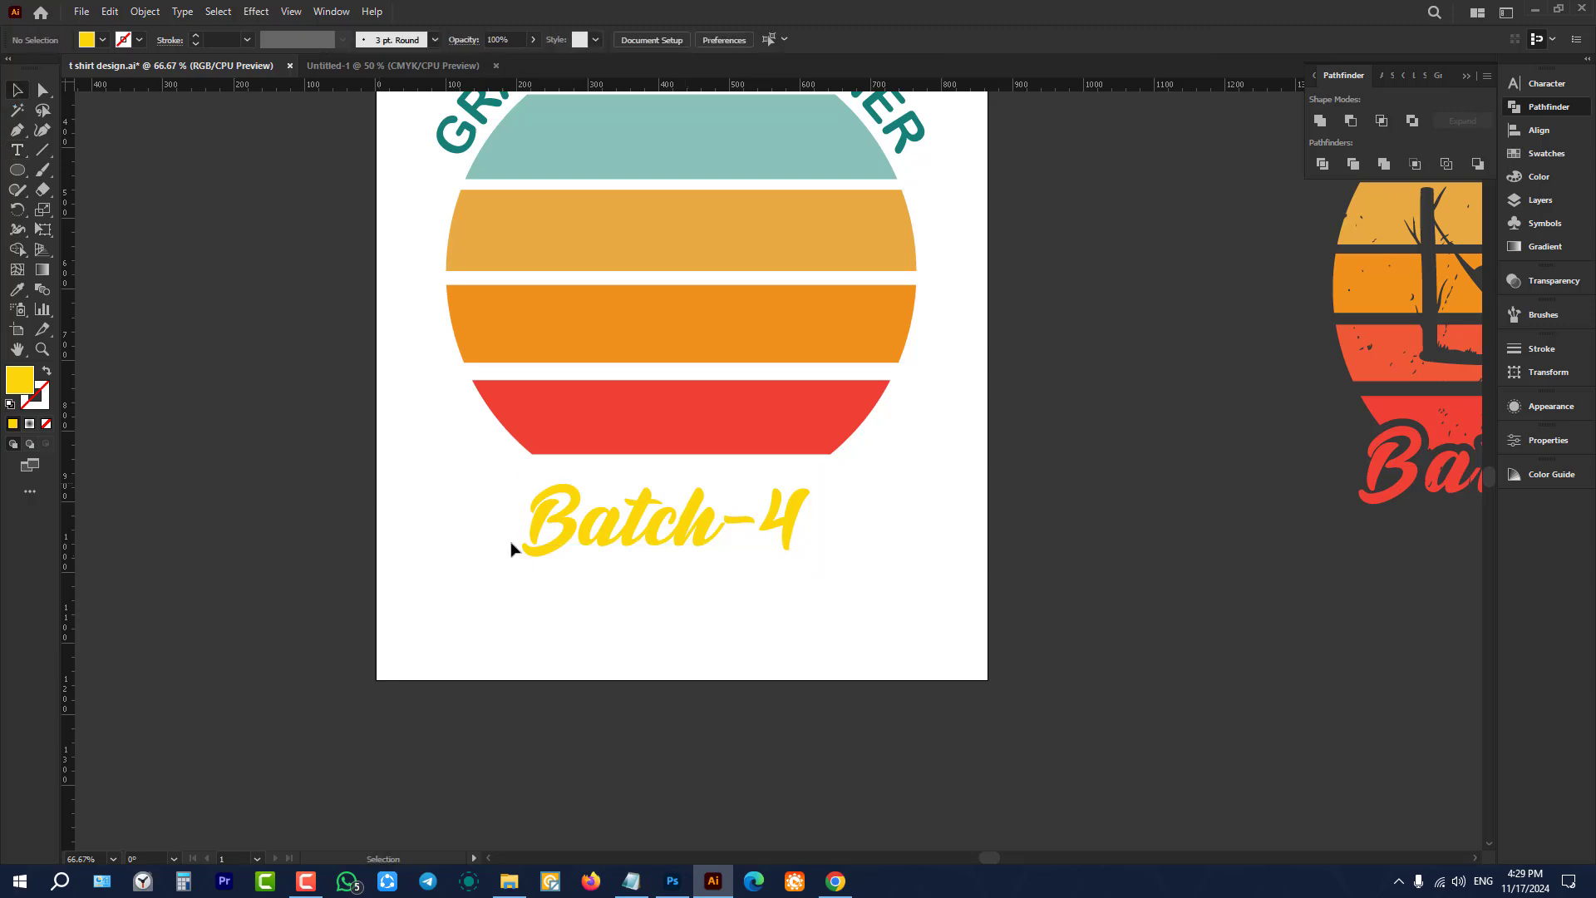
Step: Delete the yellow "Batch-4" text below the striped circle
click(698, 528)
scroll(938, 538, up, 3)
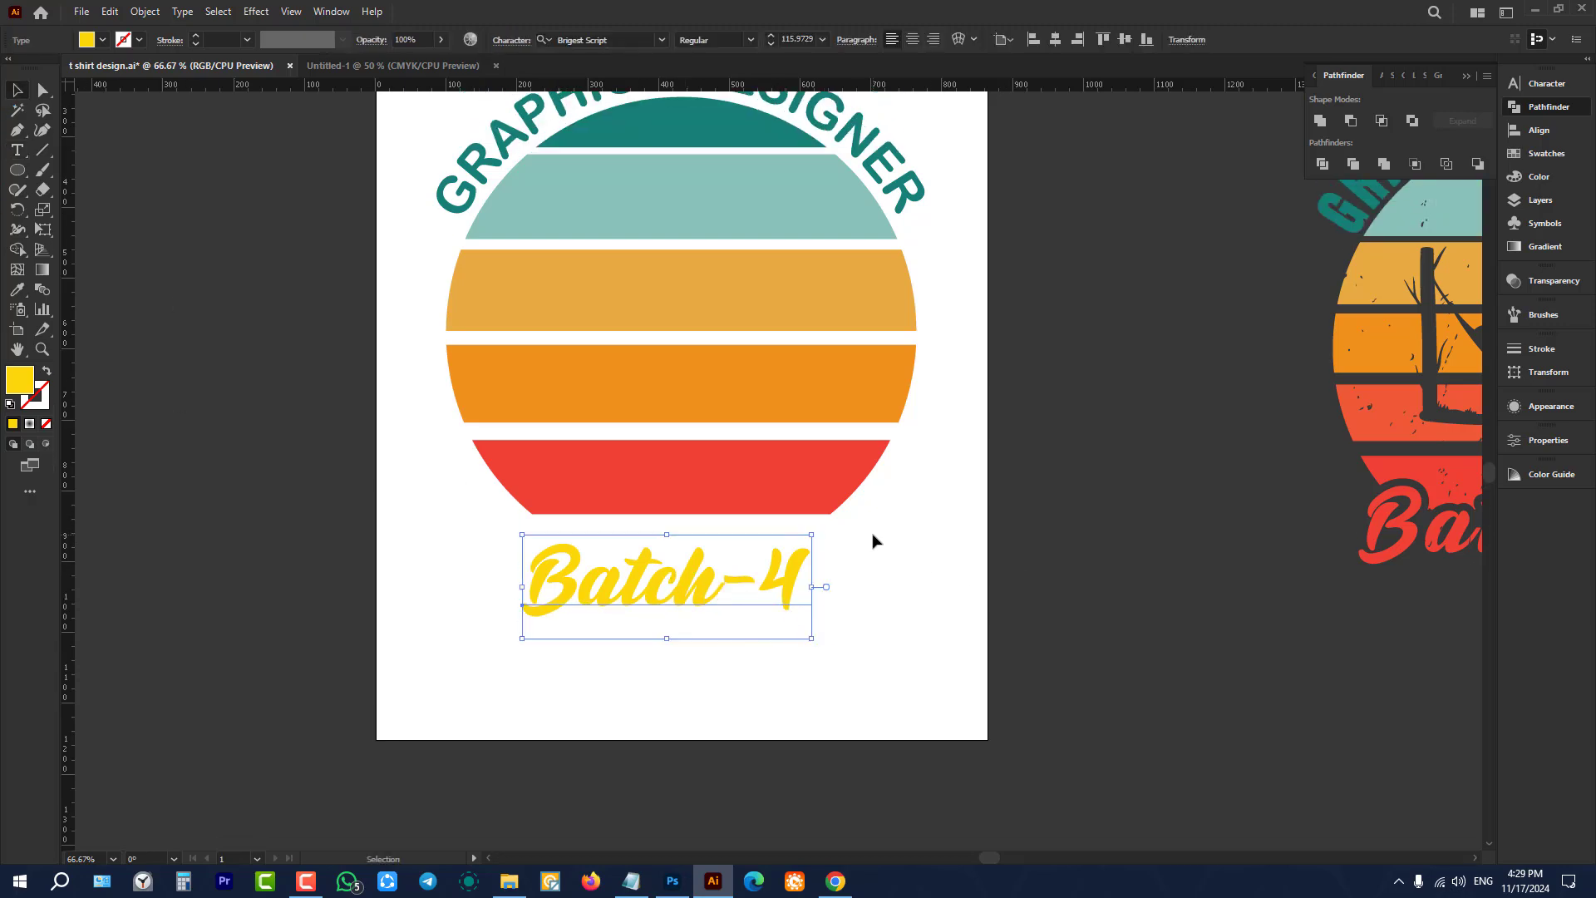
click(881, 622)
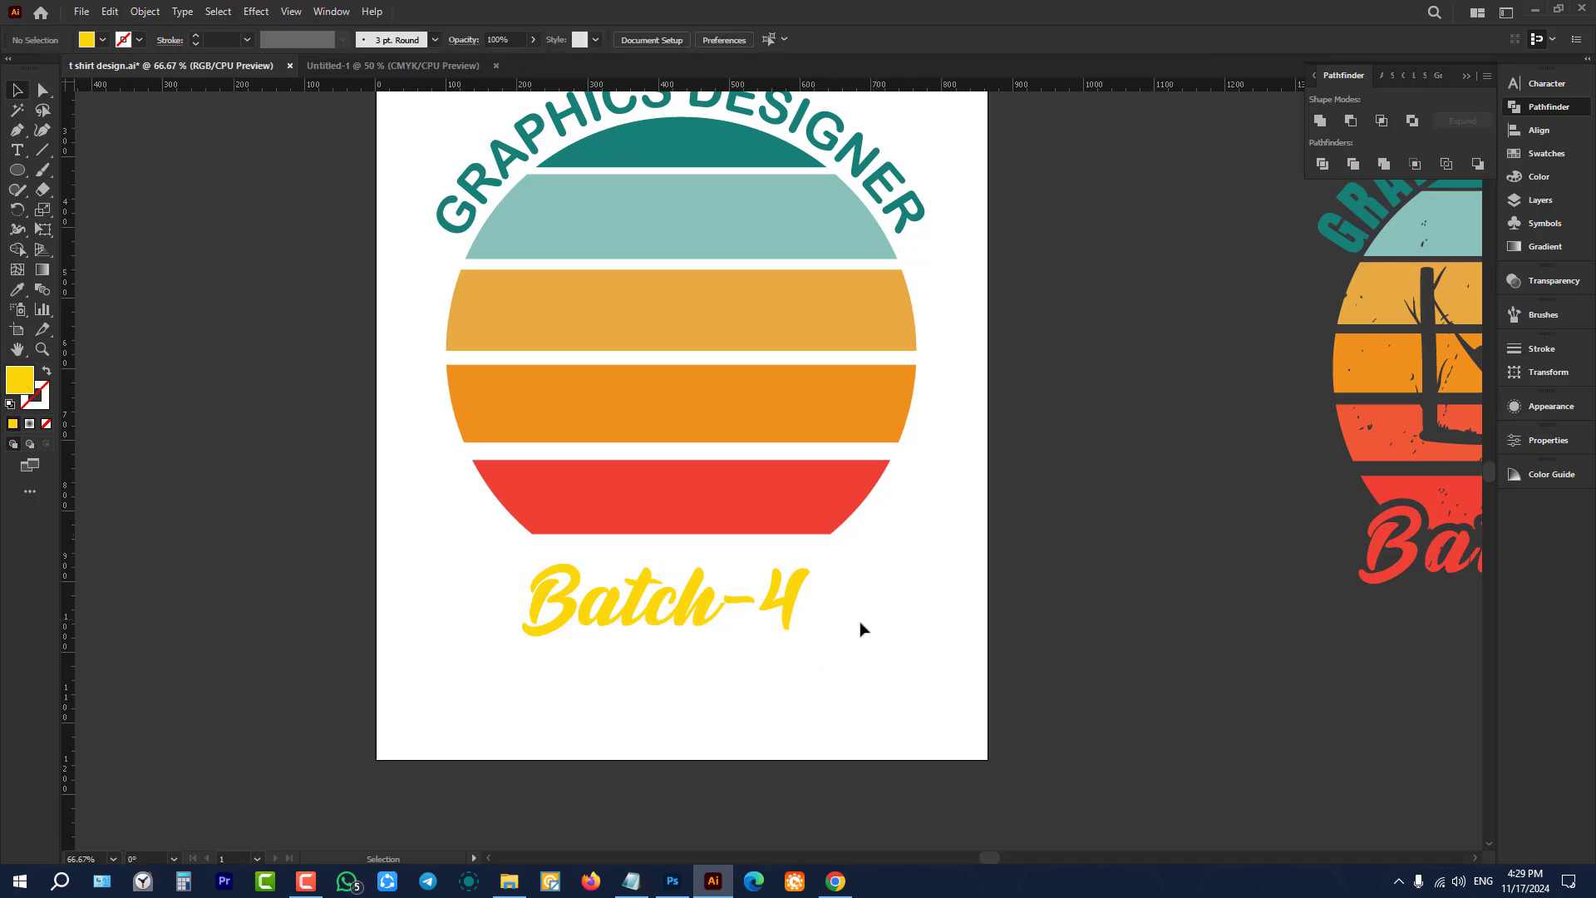
scroll(859, 628, down, 5)
scroll(745, 704, up, 1)
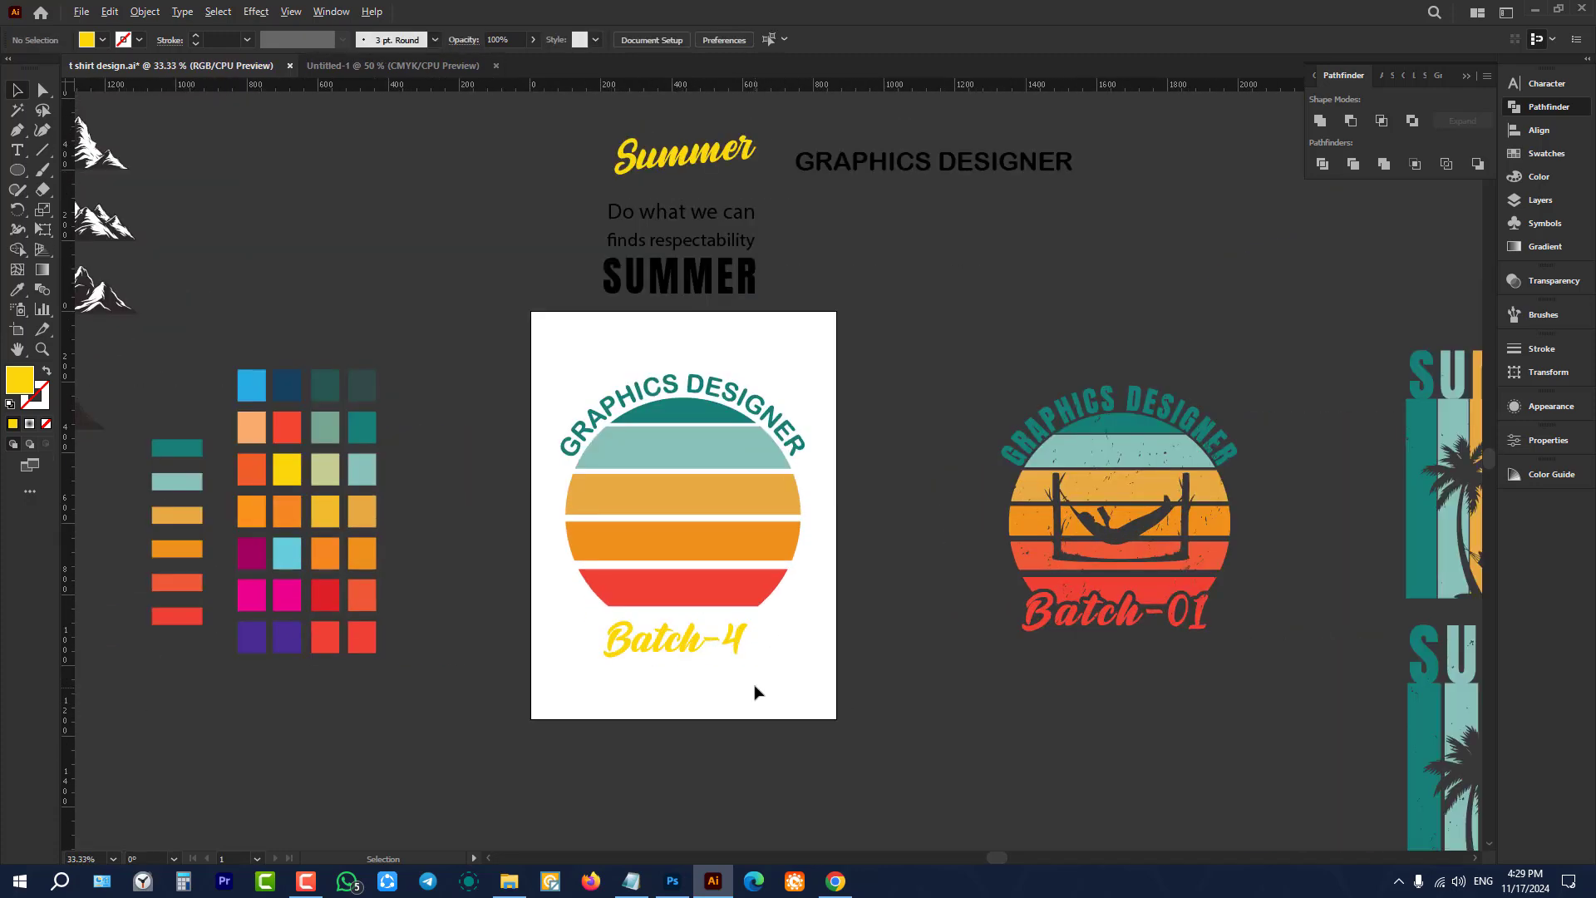
click(687, 641)
key(Delete)
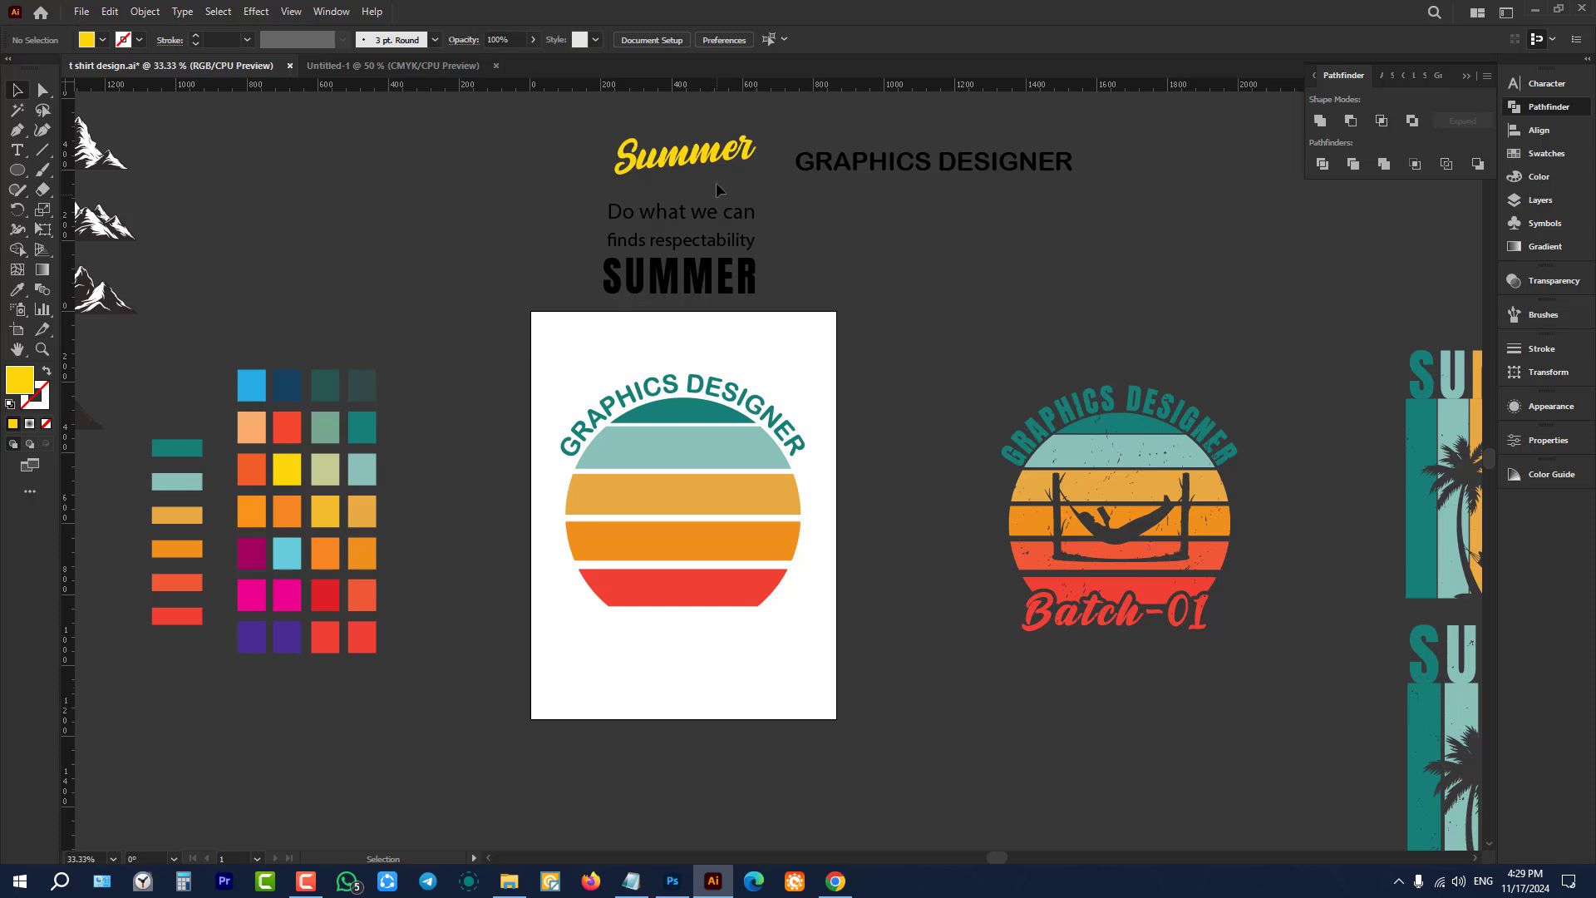
Step: Paste a copy of the yellow "Summer" script text from above the artboard as new text below the striped circle
scroll(716, 182, up, 2)
click(753, 246)
click(906, 296)
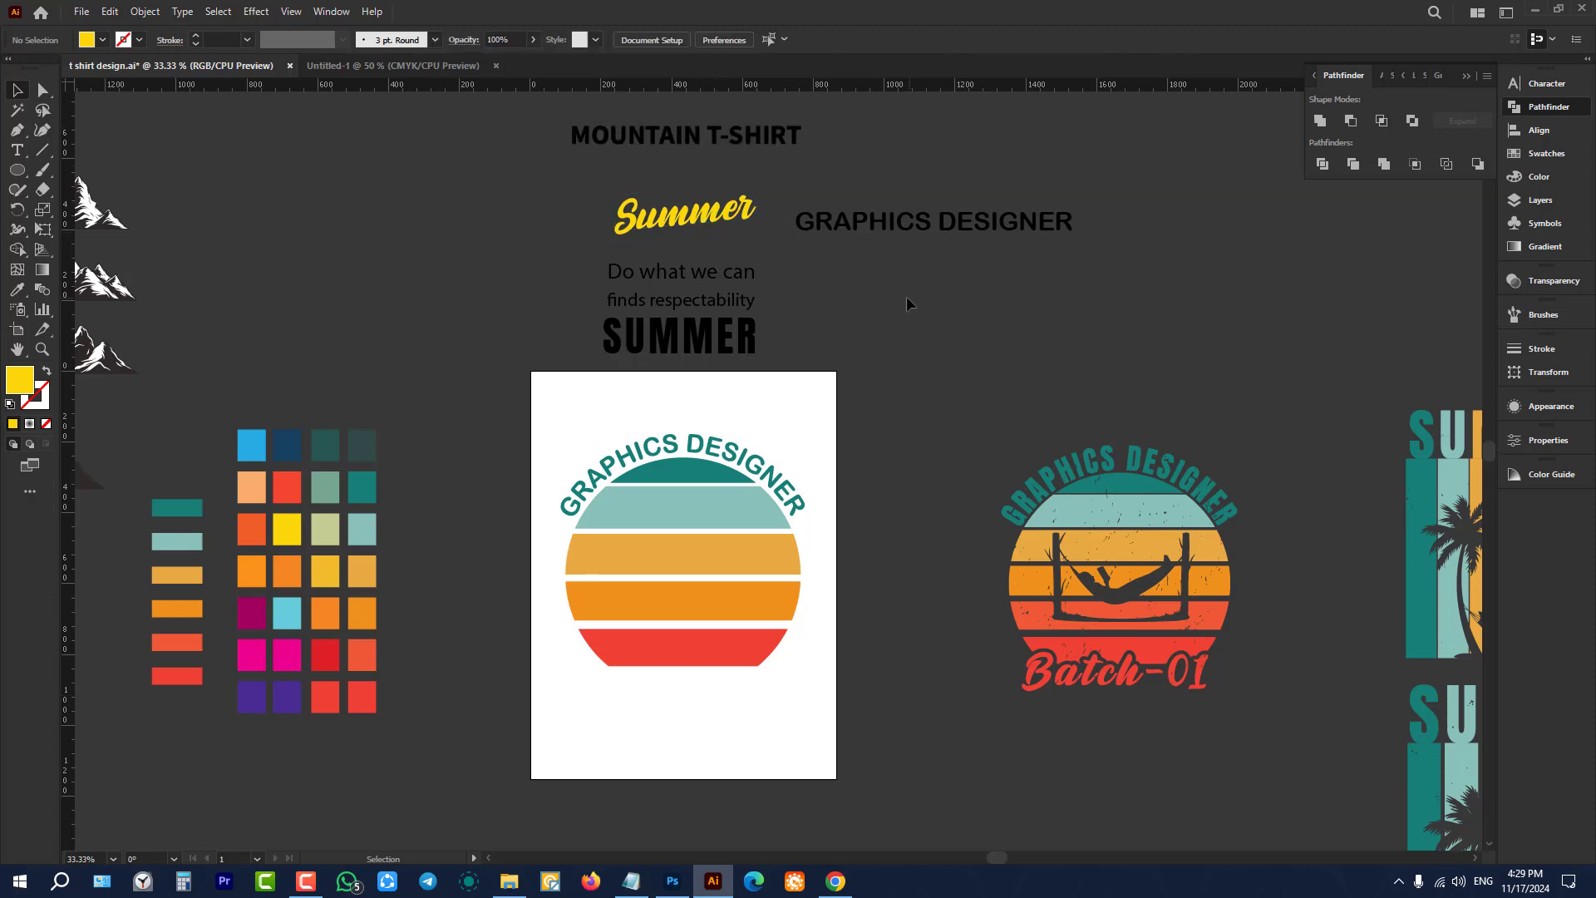
click(729, 237)
click(823, 269)
click(748, 208)
key(a)
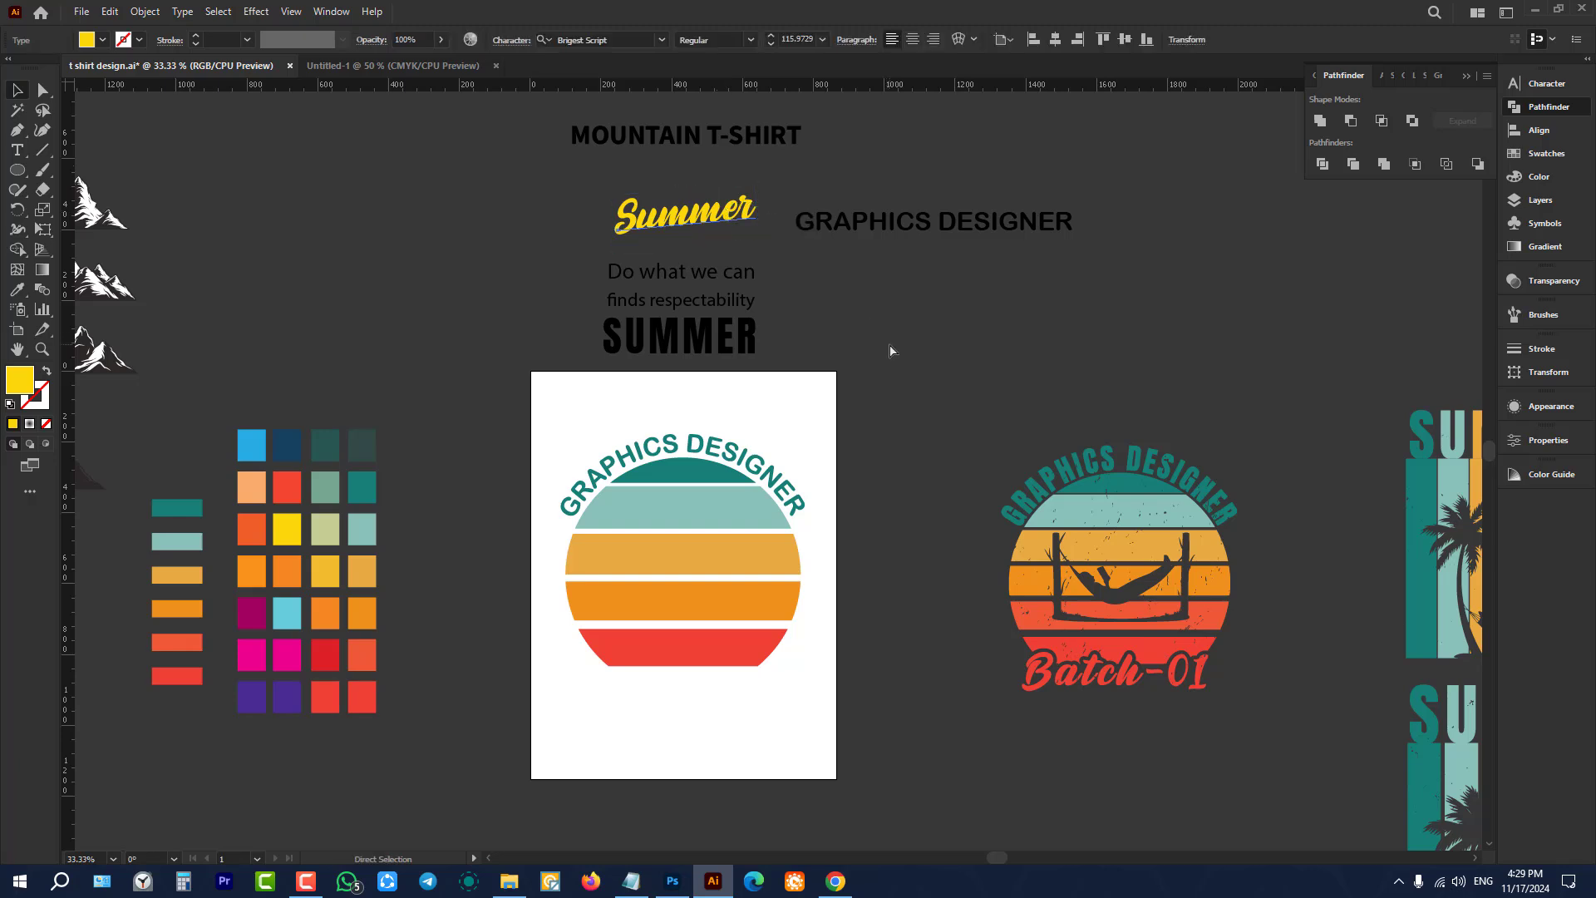
key(v)
scroll(891, 342, down, 2)
click(15, 152)
scroll(591, 581, down, 2)
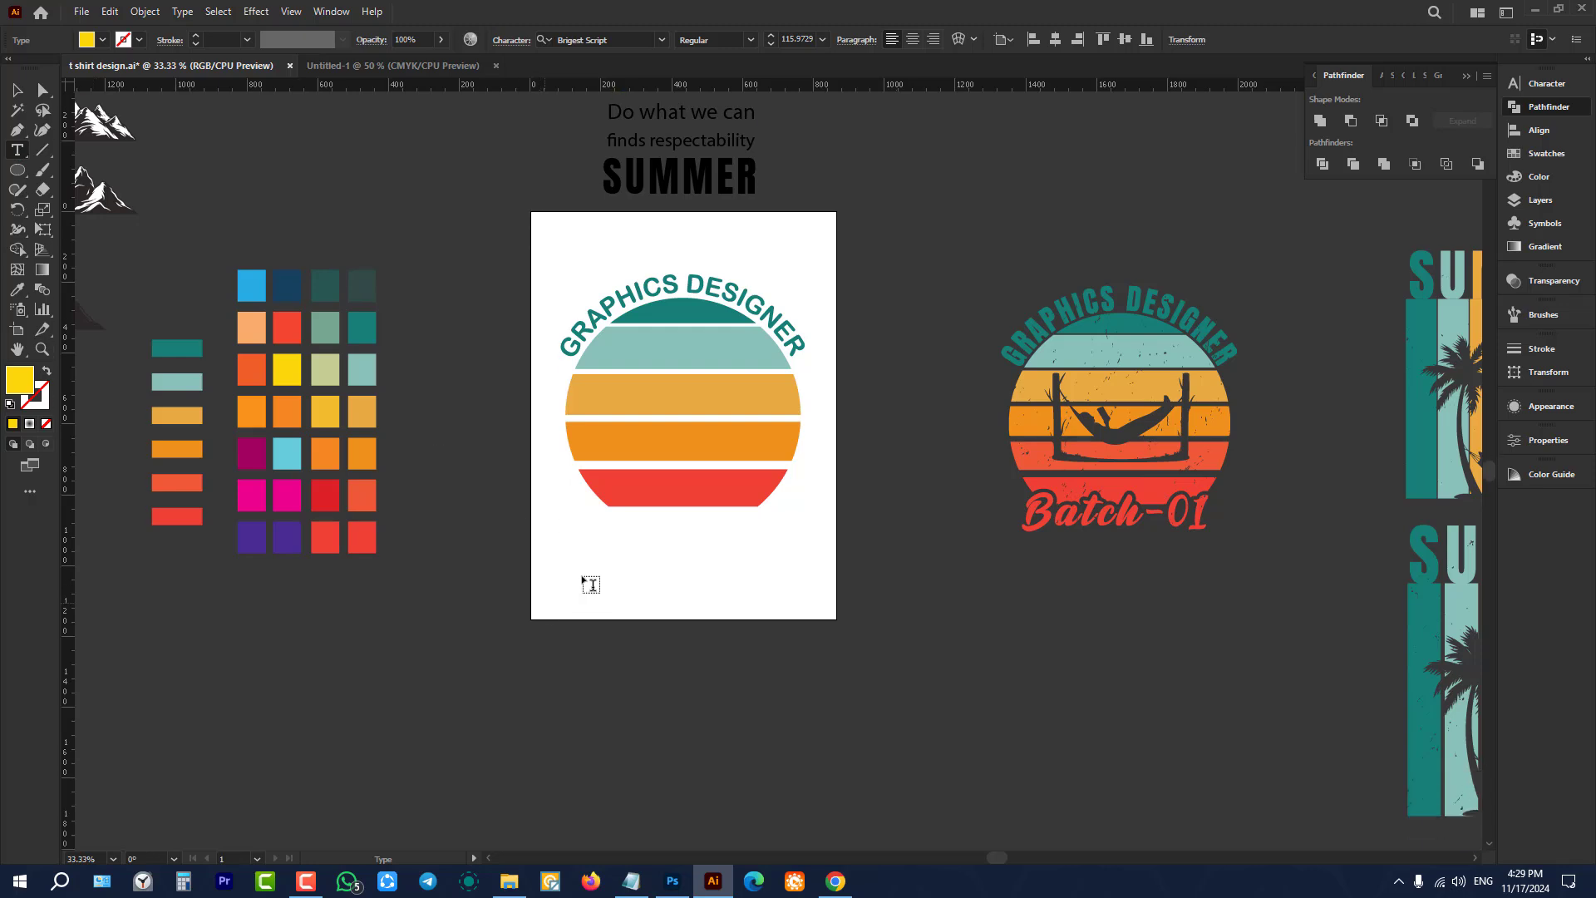
click(621, 565)
key(Escape)
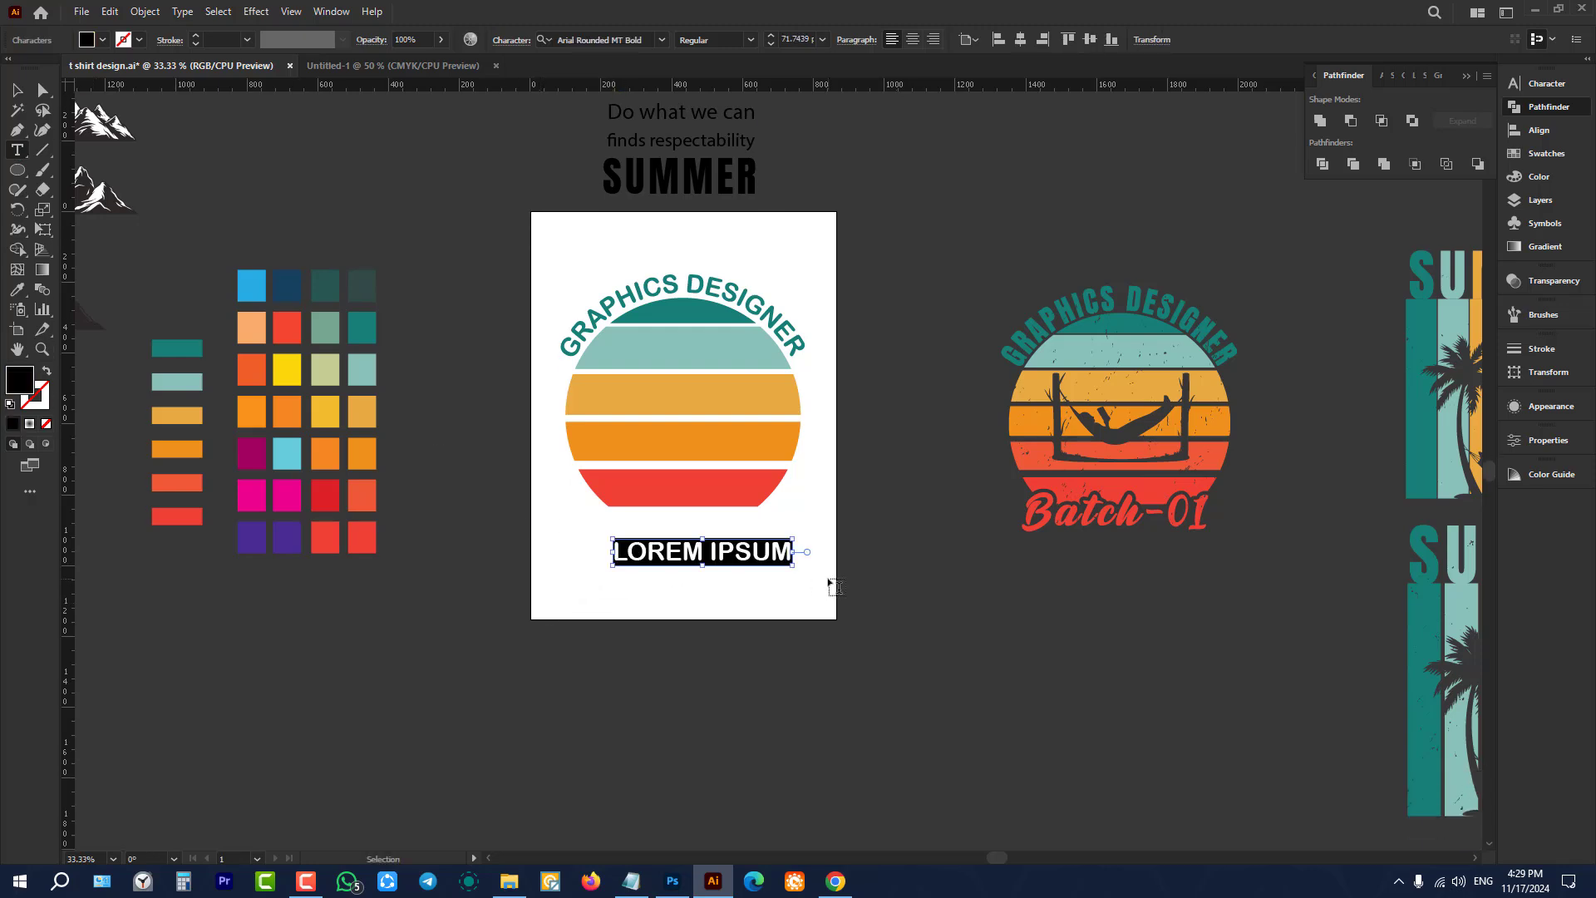
key(ctrl+v)
key(ctrl+equal)
key(ctrl+equal)
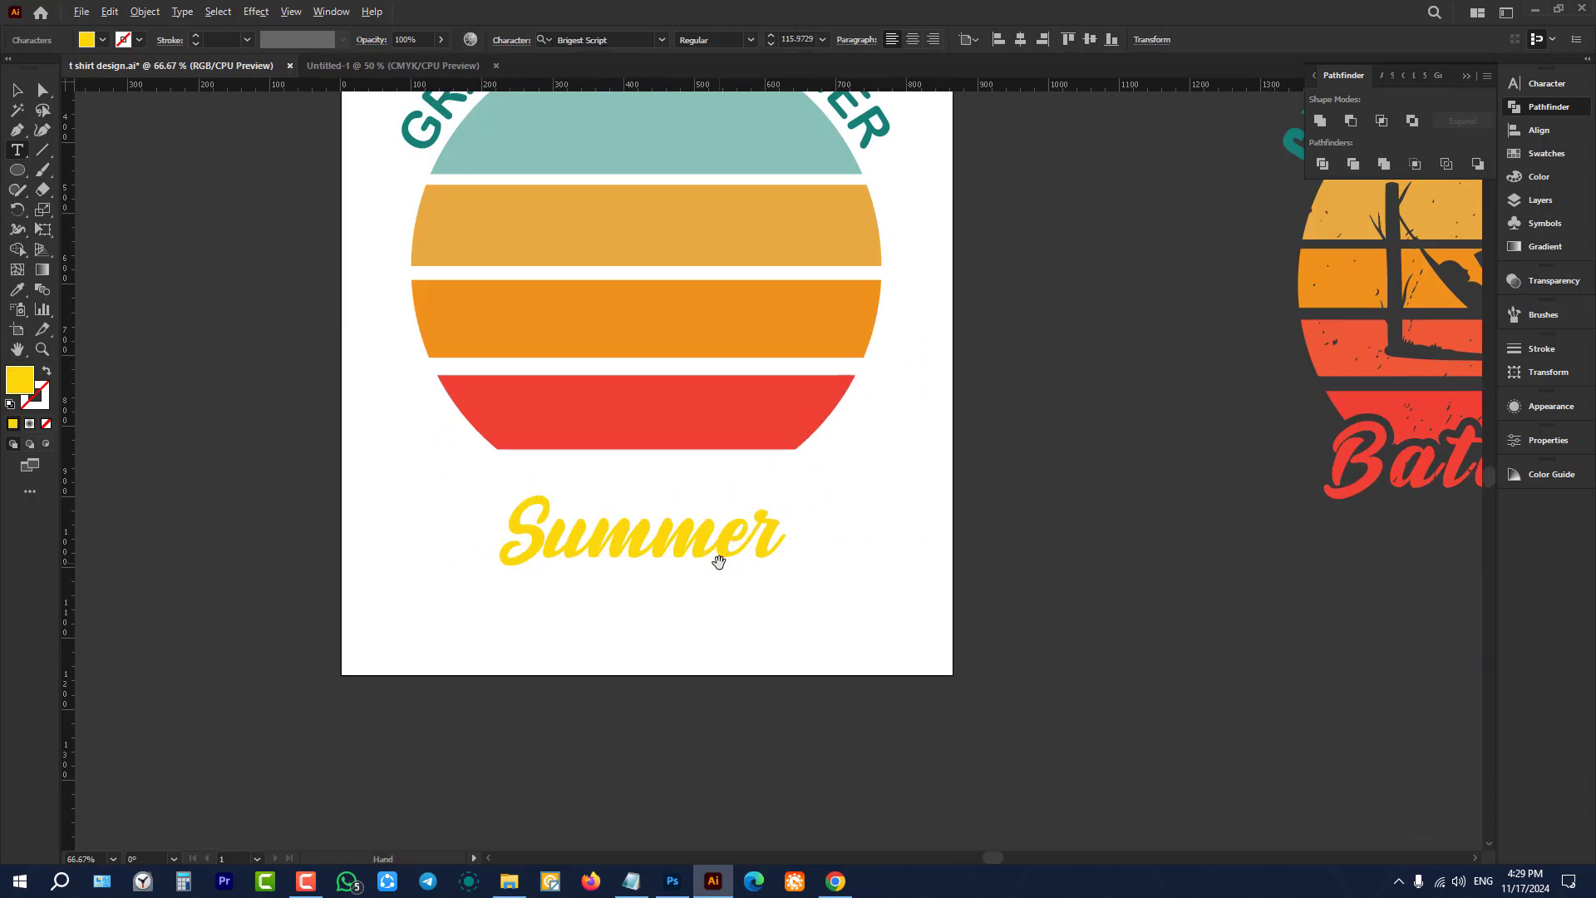
key(ctrl+equal)
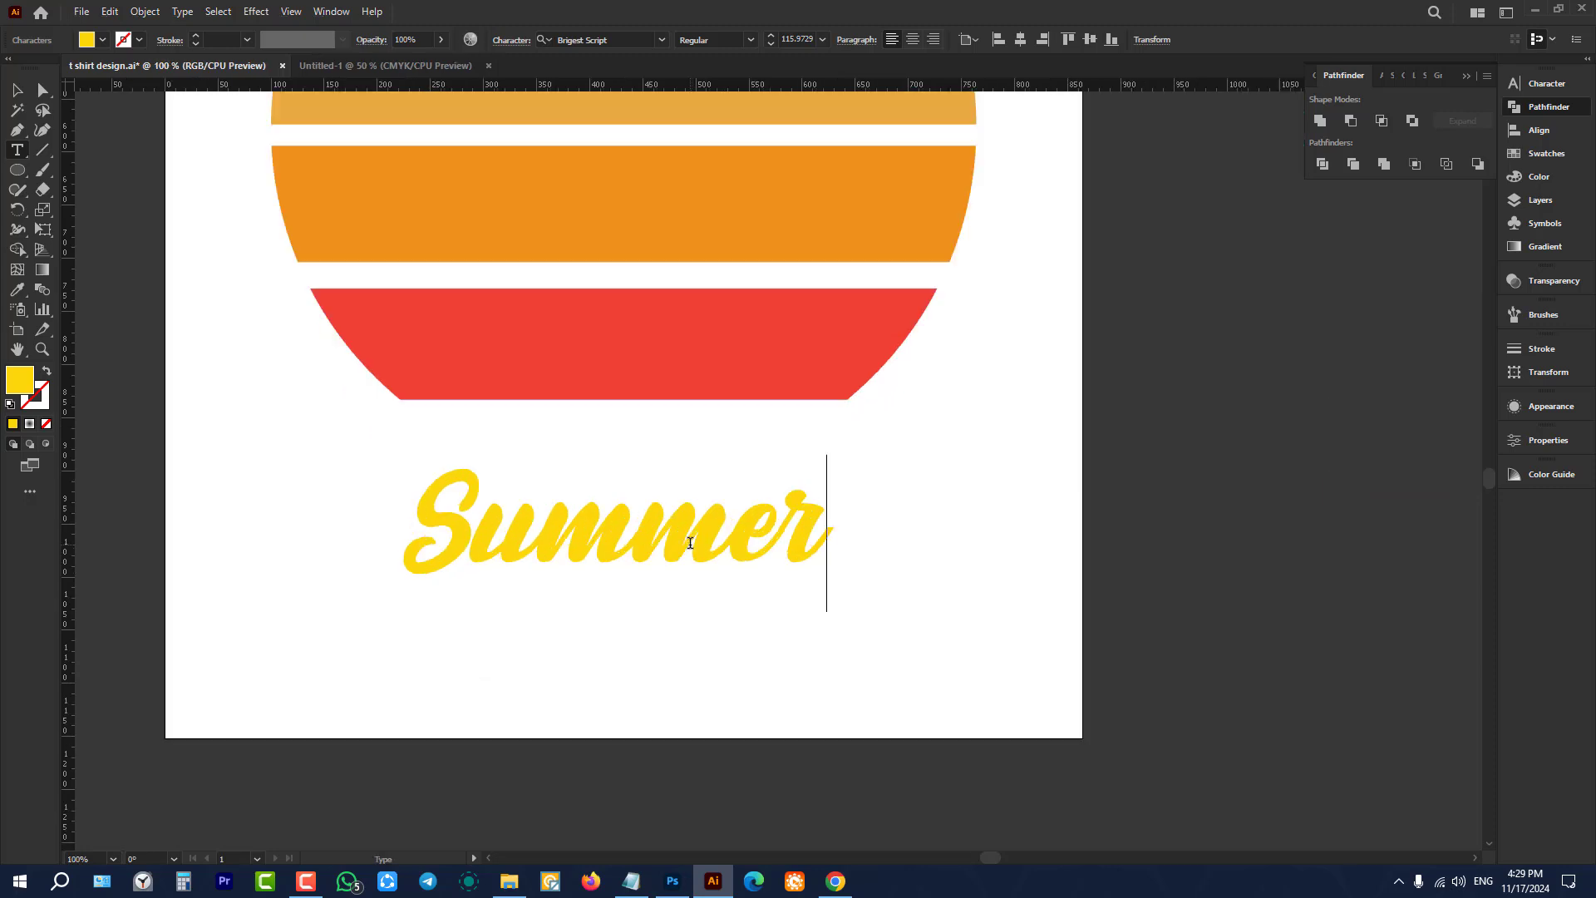
Step: Change the pasted "Summer" text to "Batch-4"
key(ctrl+a)
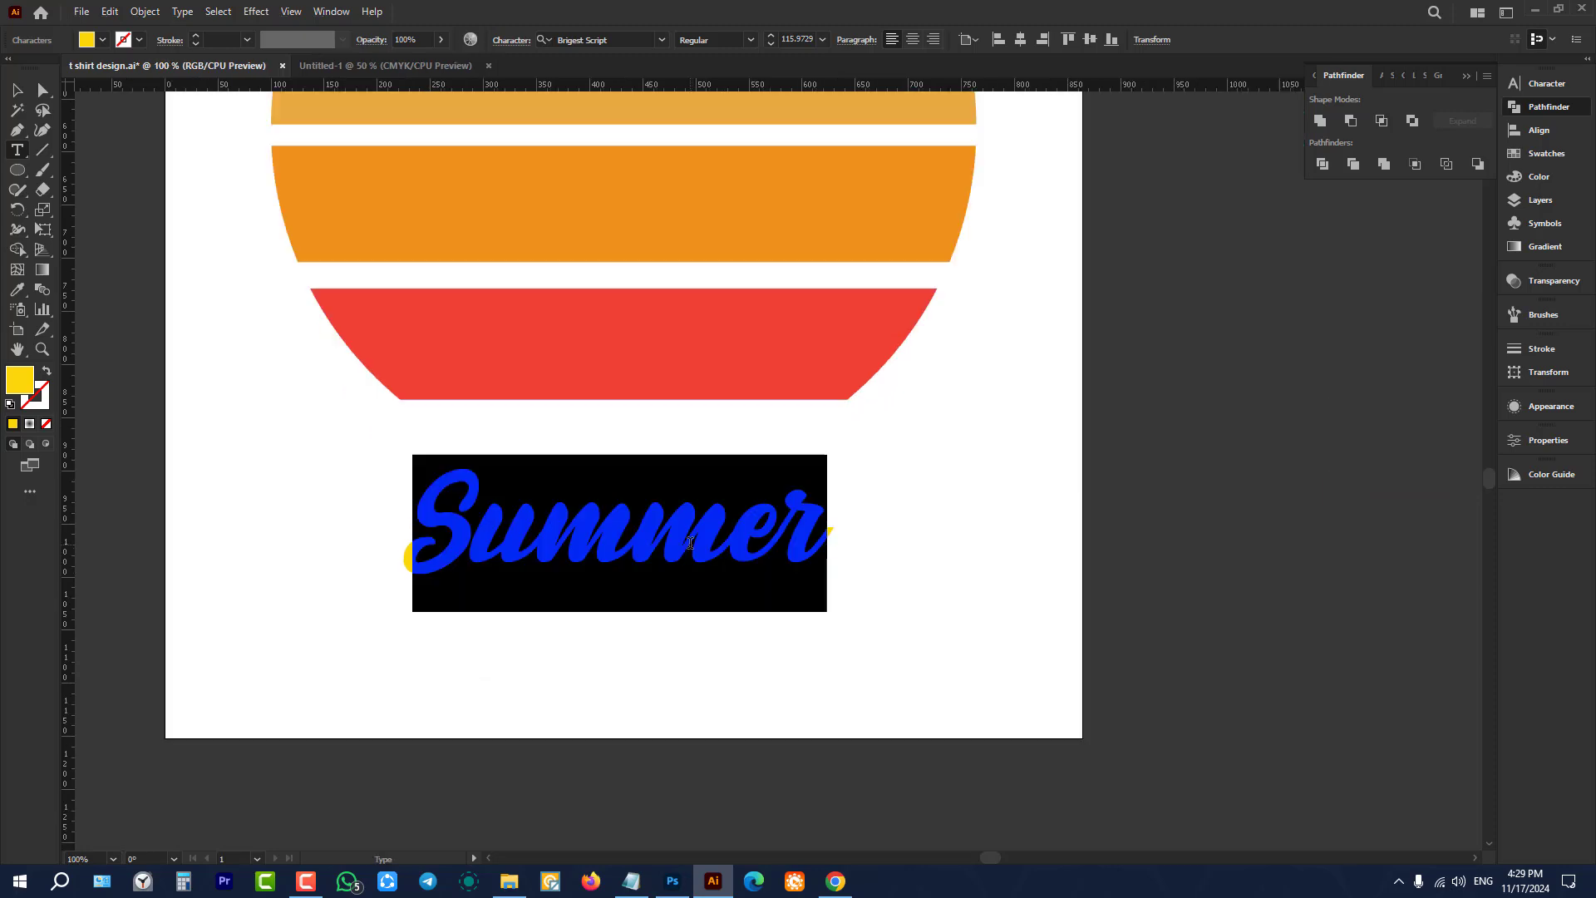
text(B)
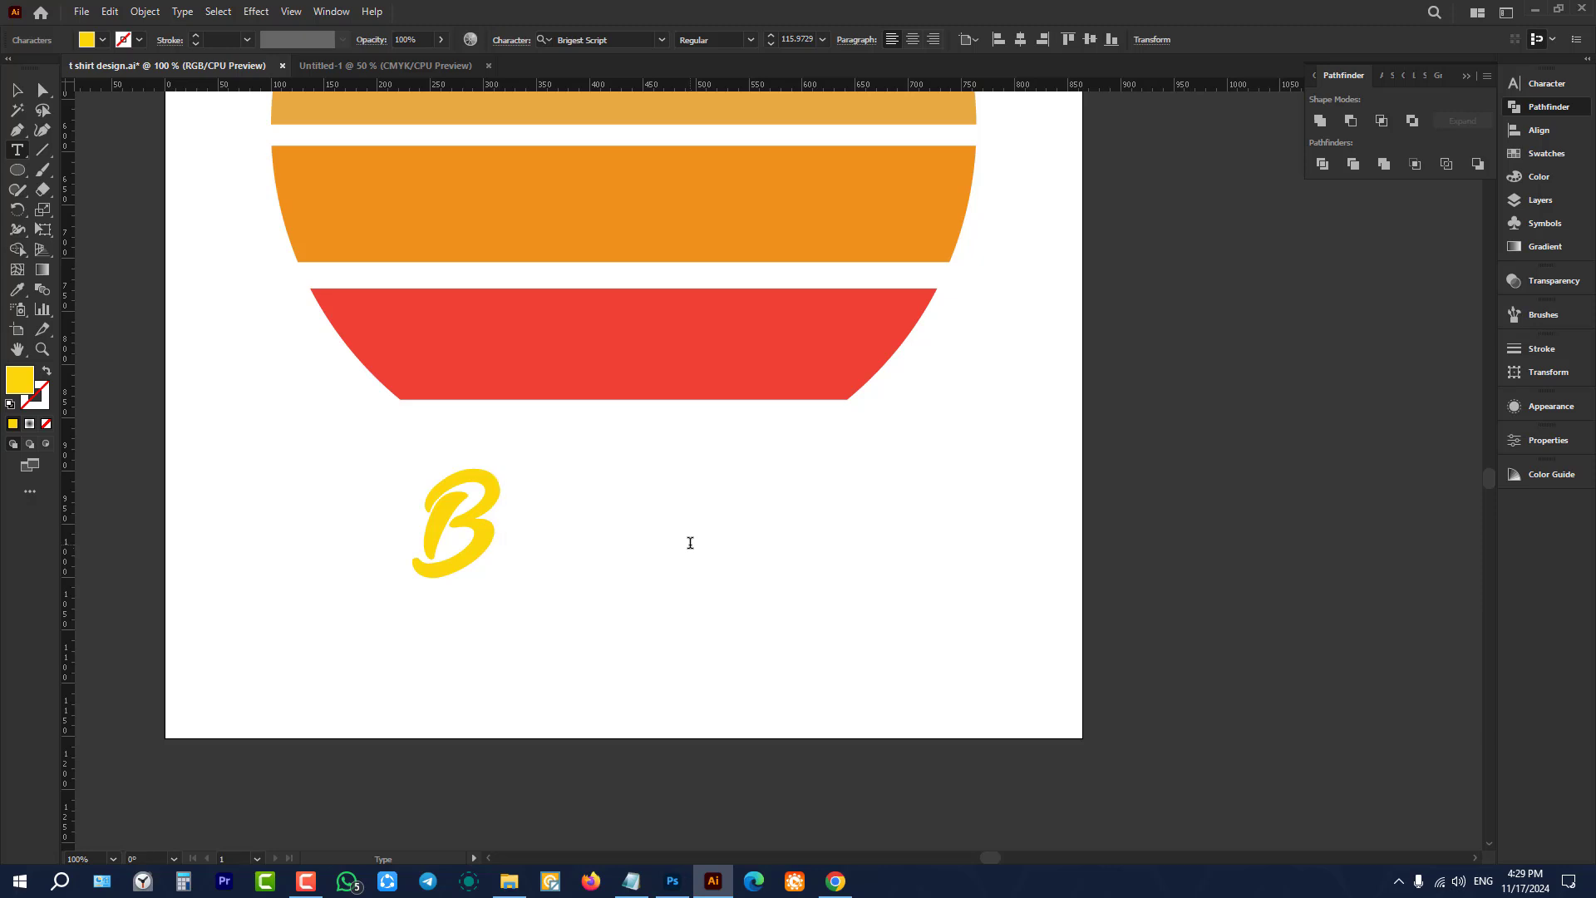
text(atc)
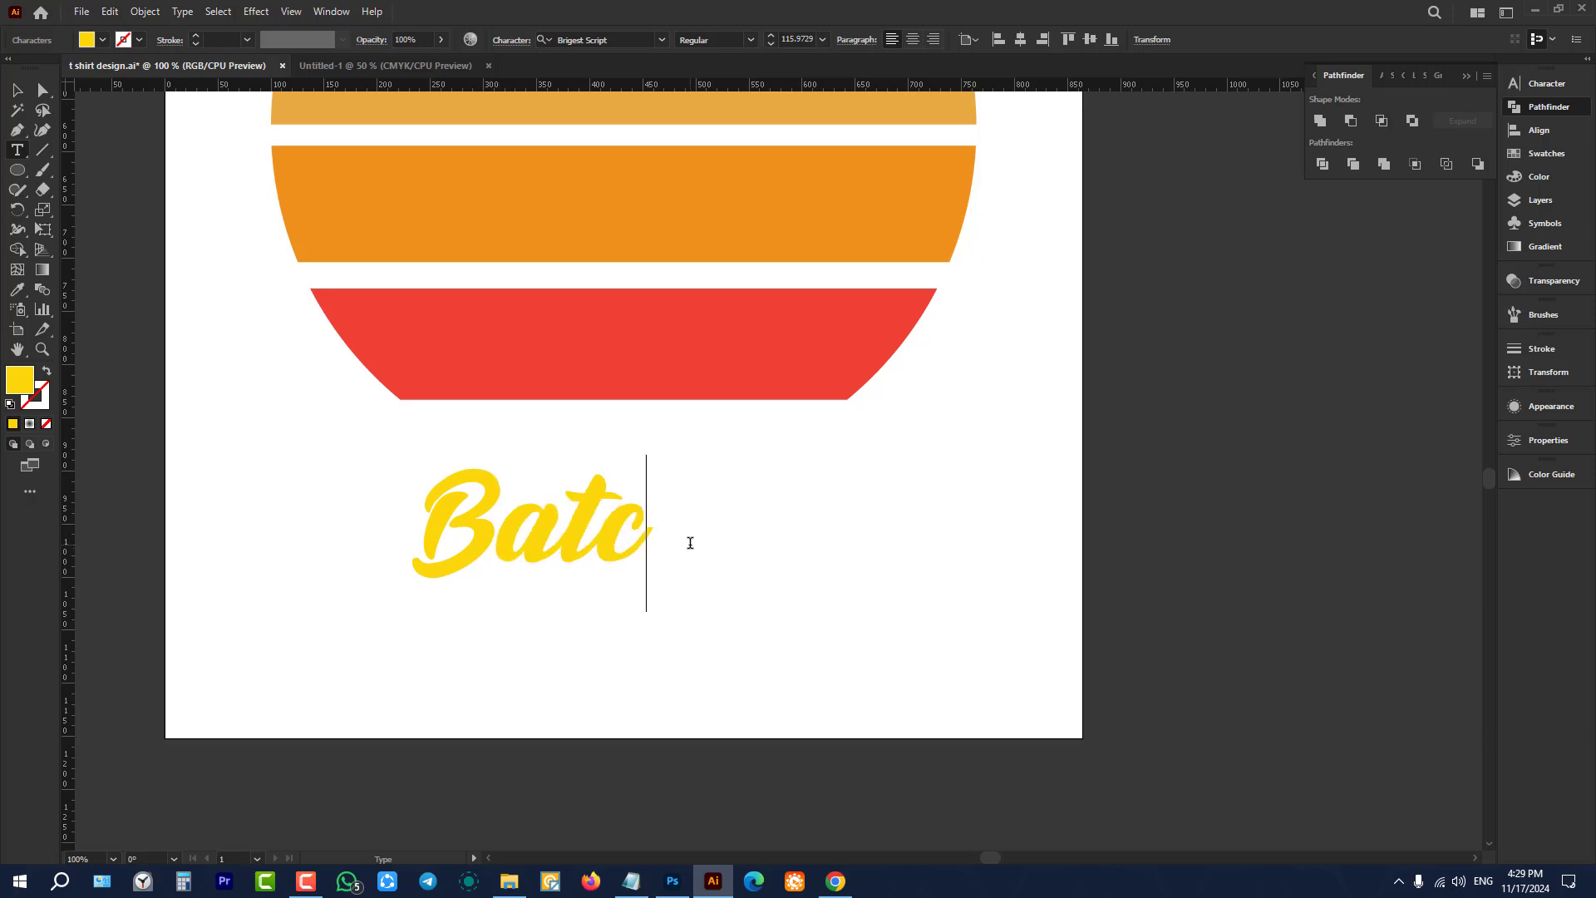
text(h-)
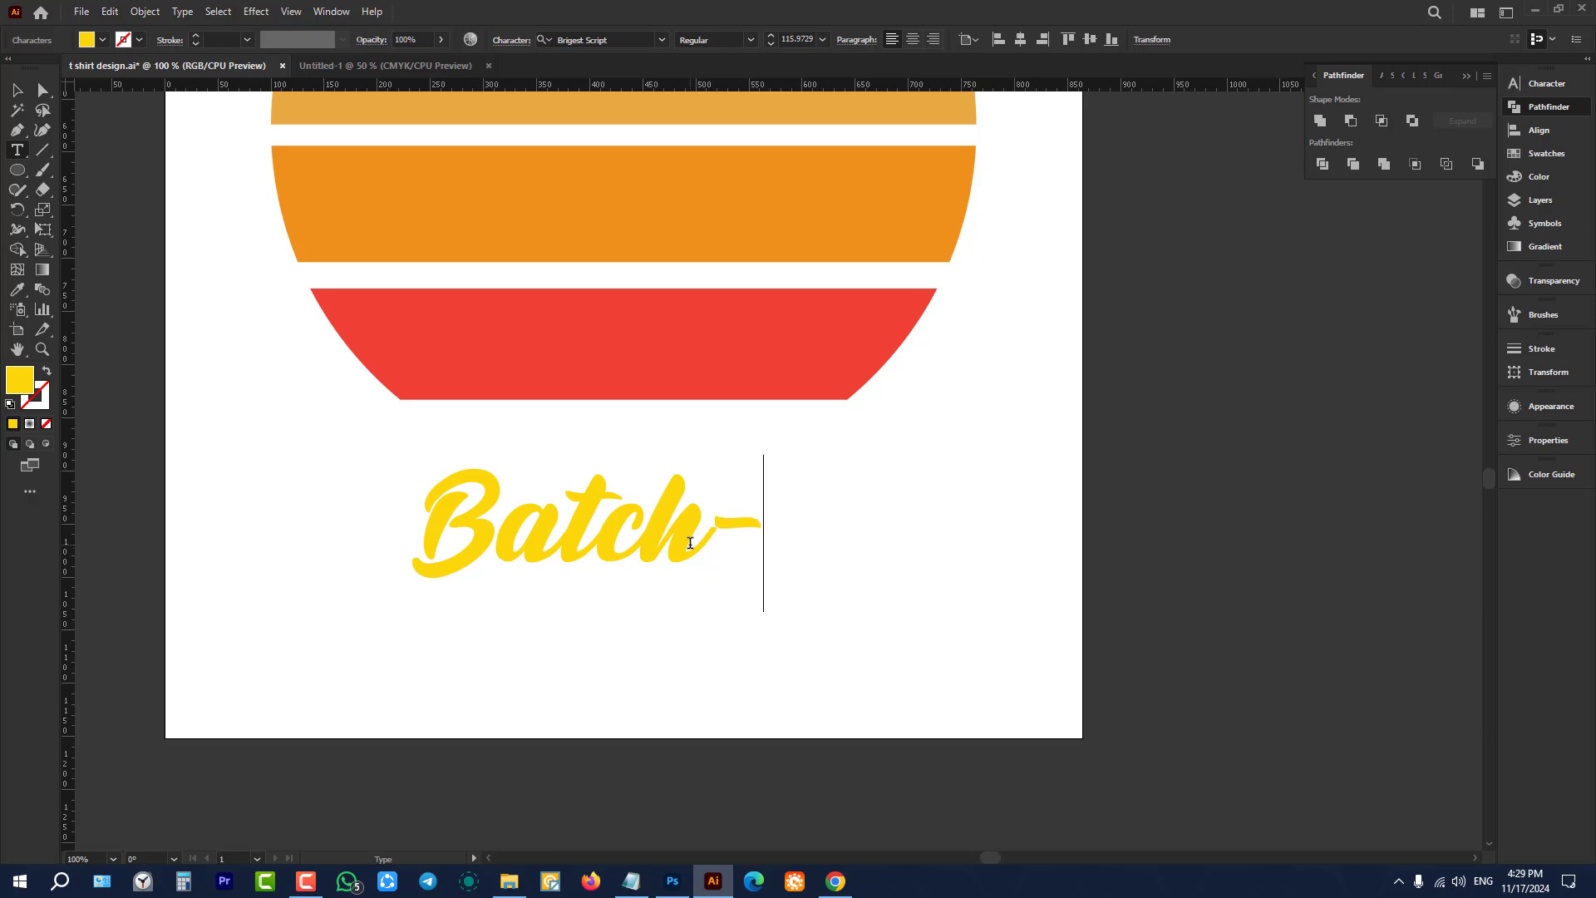
text(4)
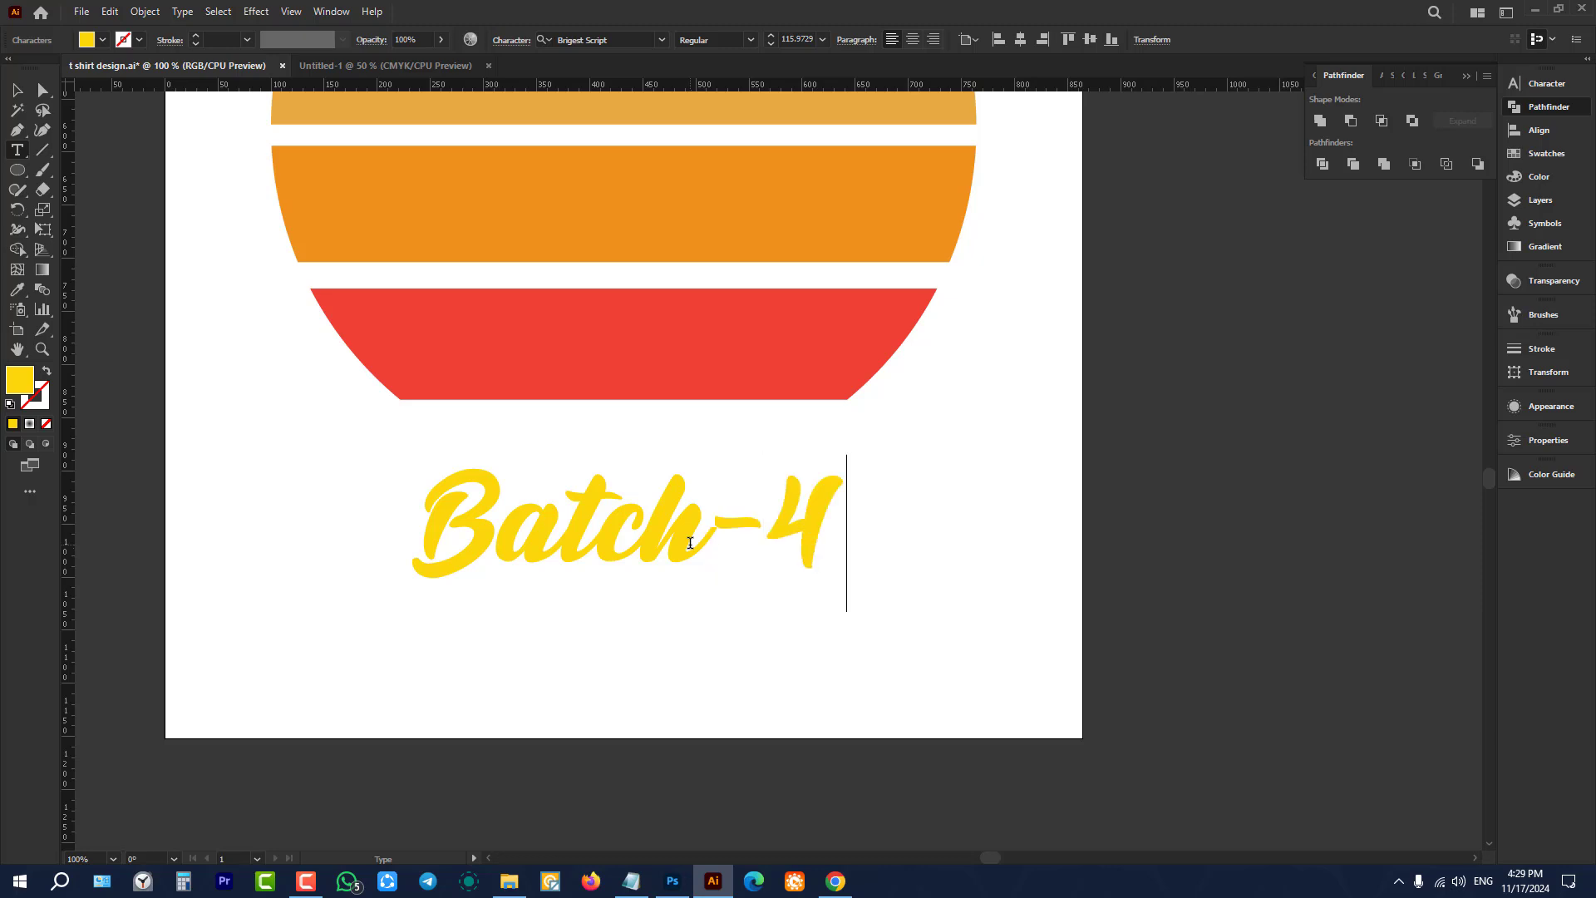
key(Escape)
click(15, 87)
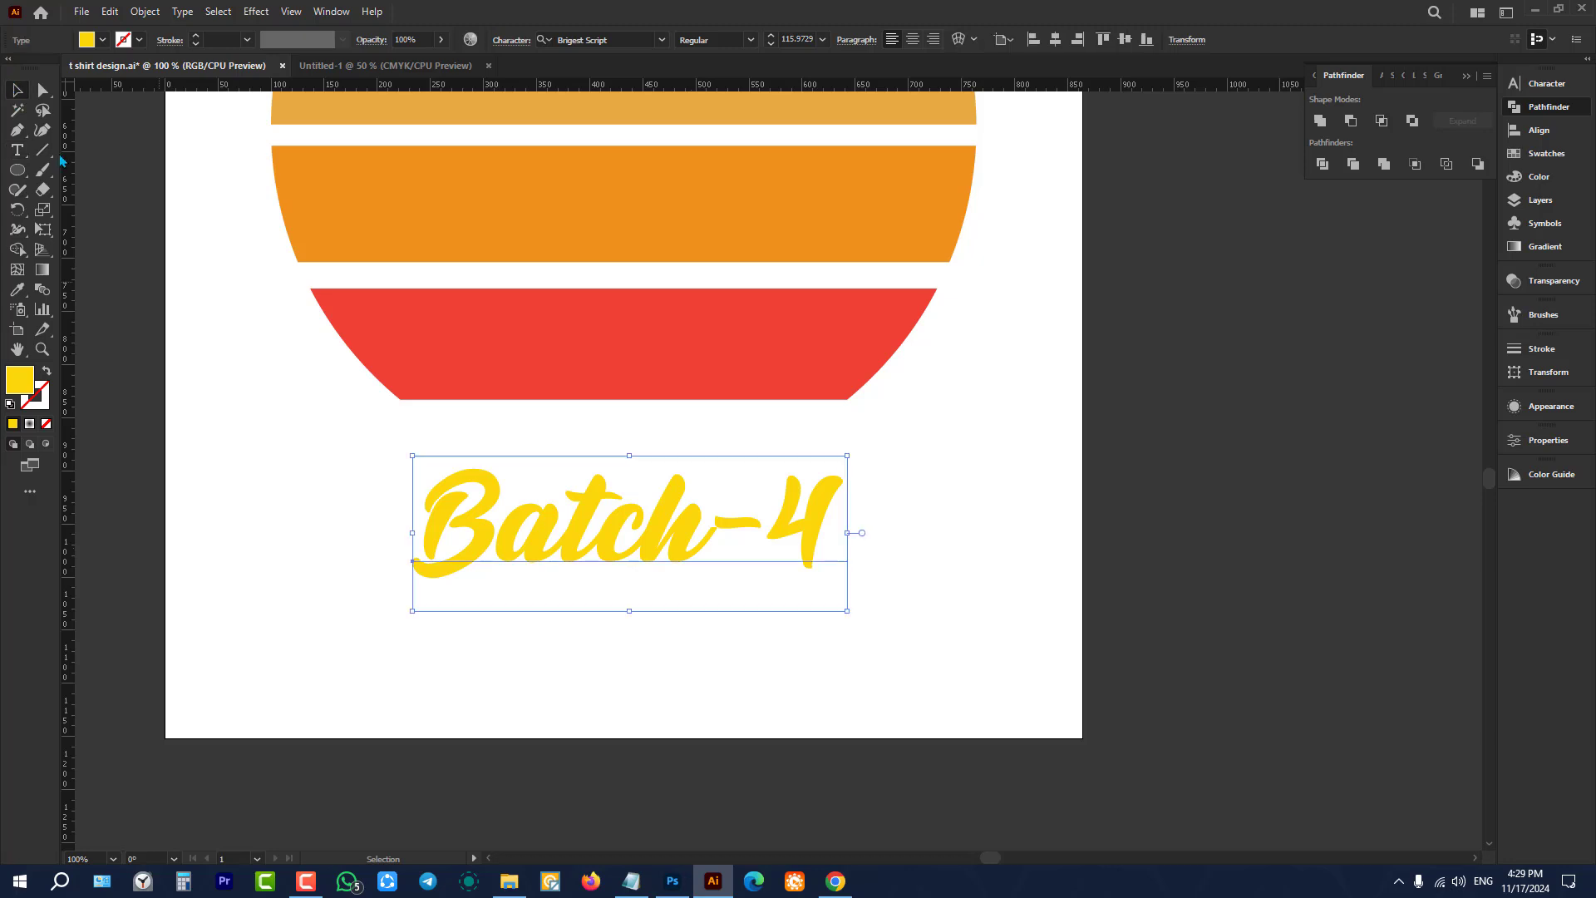
Step: Move the "Batch-4" text up over the red stripe's lower edge and enlarge it to about 163 pt
drag(718, 555, 662, 497)
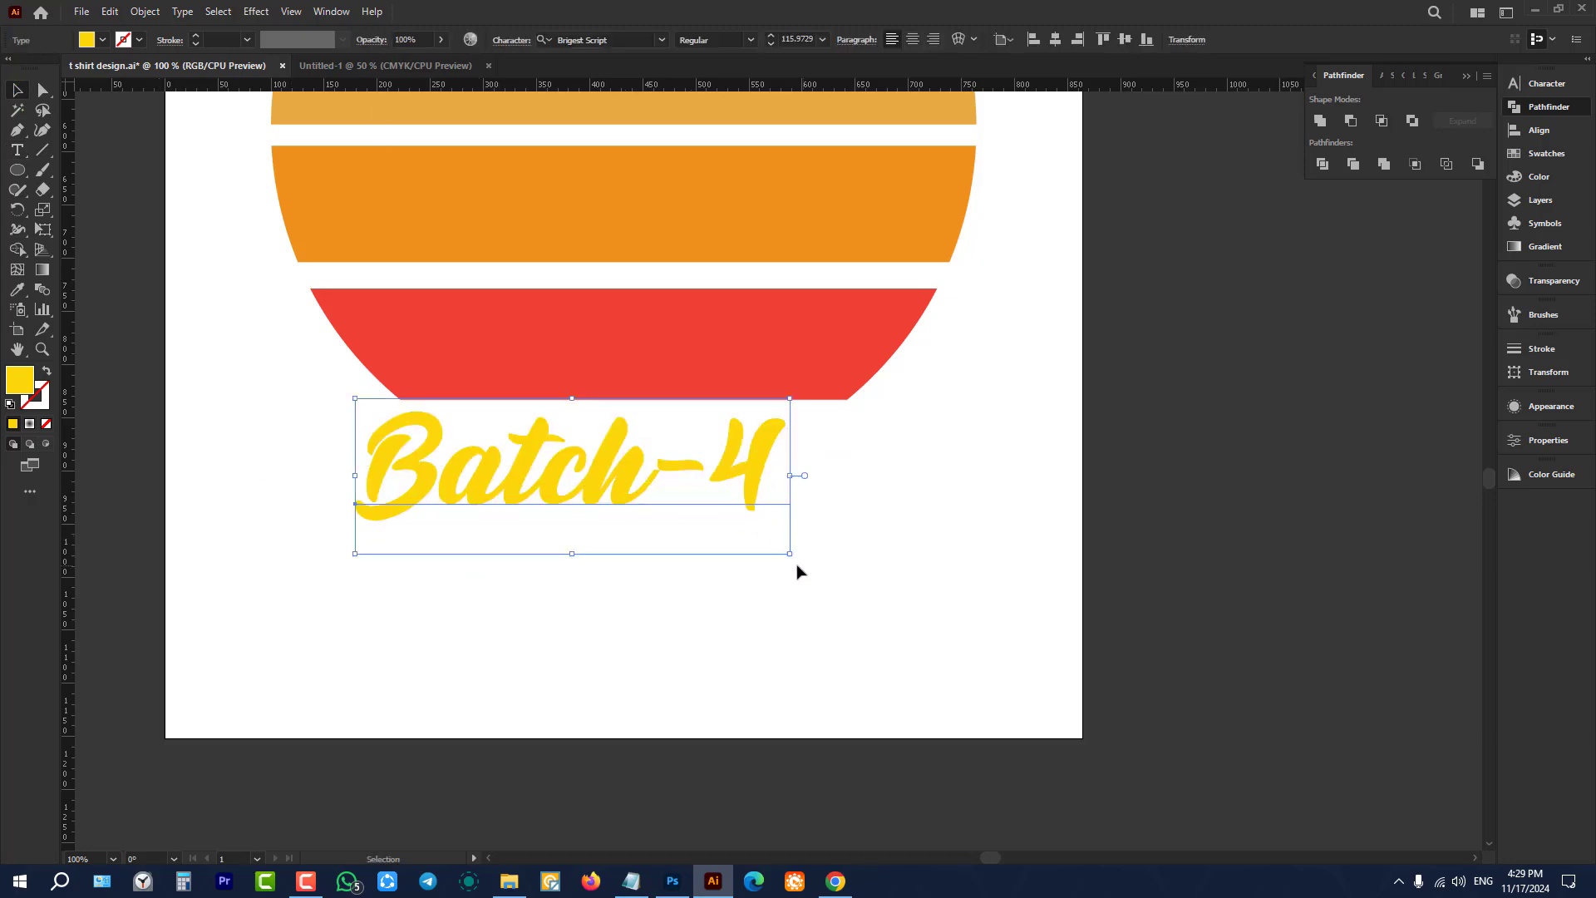
drag(791, 552, 790, 472)
scroll(895, 610, up, 2)
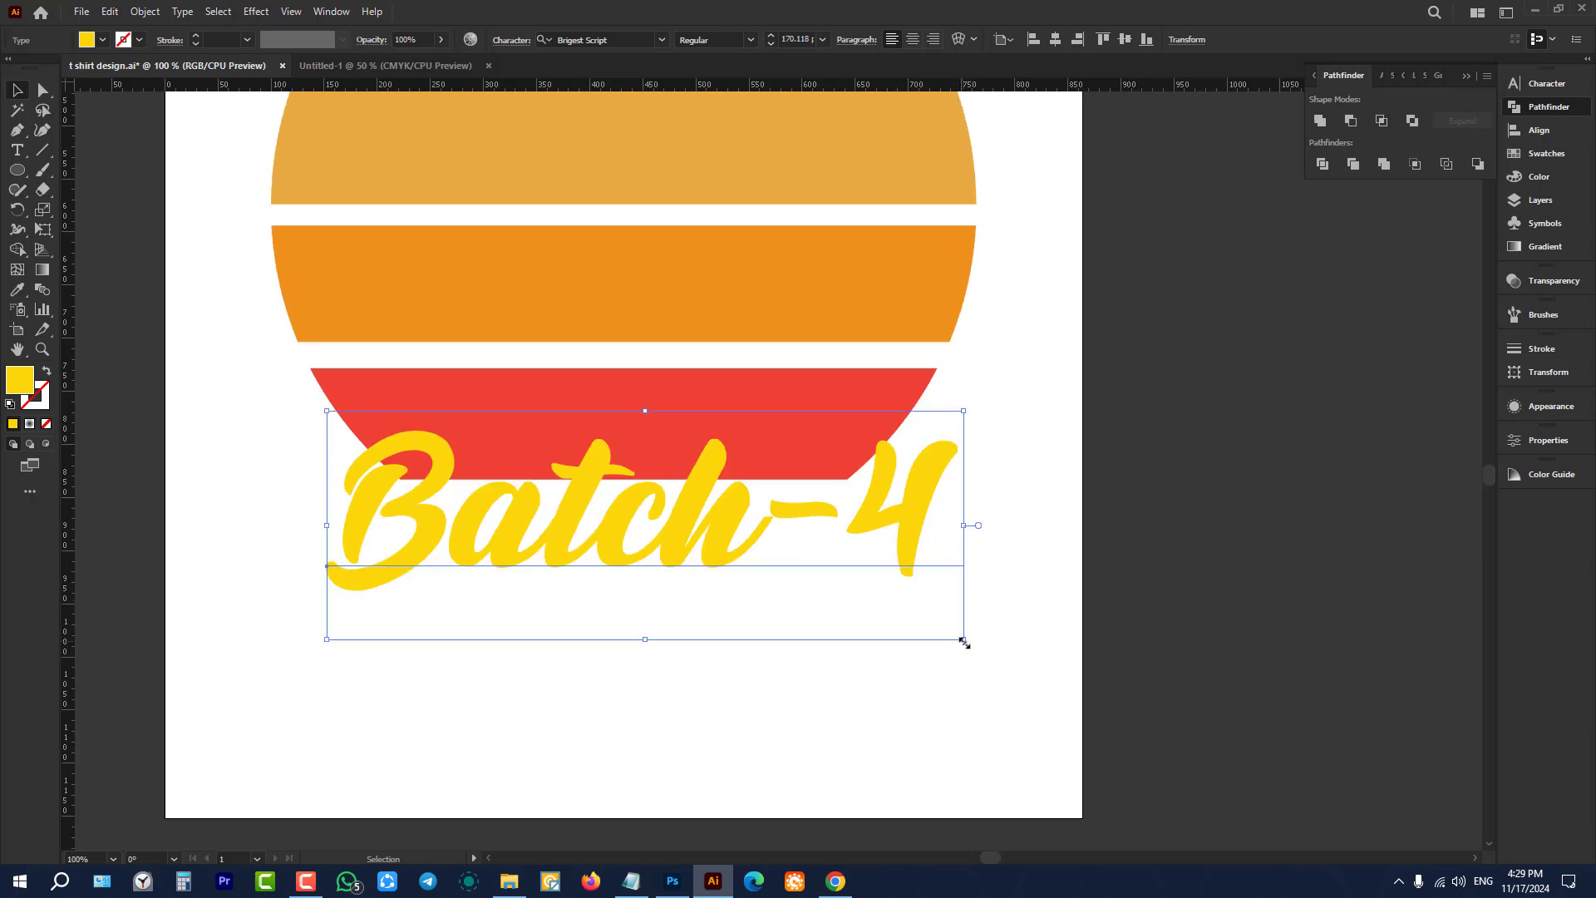
drag(964, 642, 938, 638)
Step: Shift the "Batch-4" text slightly higher onto the red stripe and reduce it to about 156 pt
scroll(753, 644, down, 4)
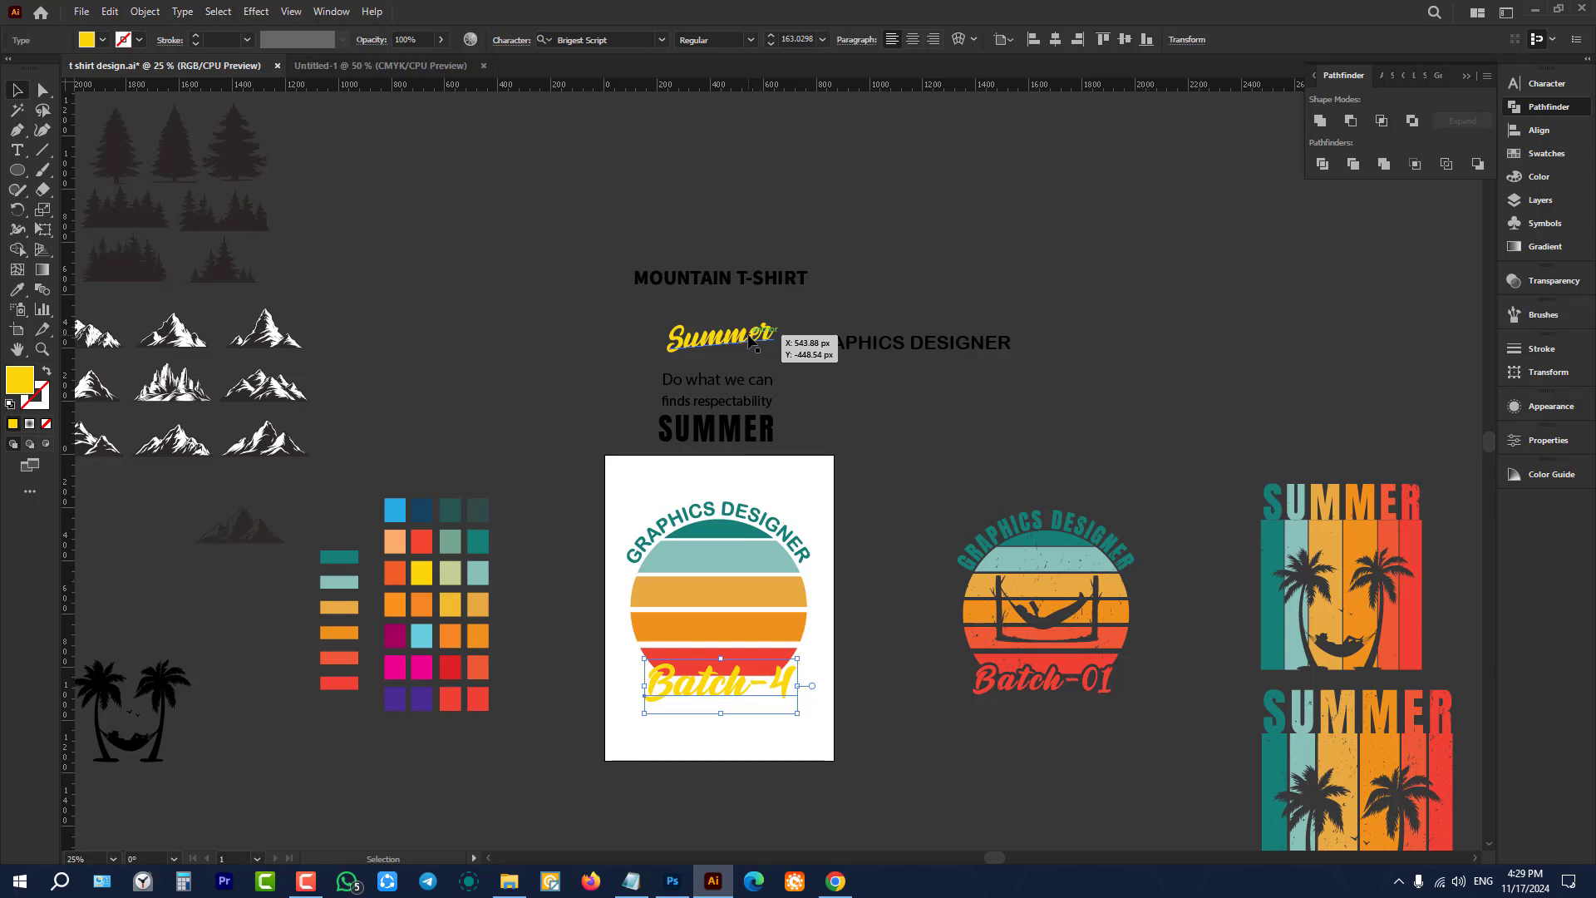
scroll(864, 508, down, 3)
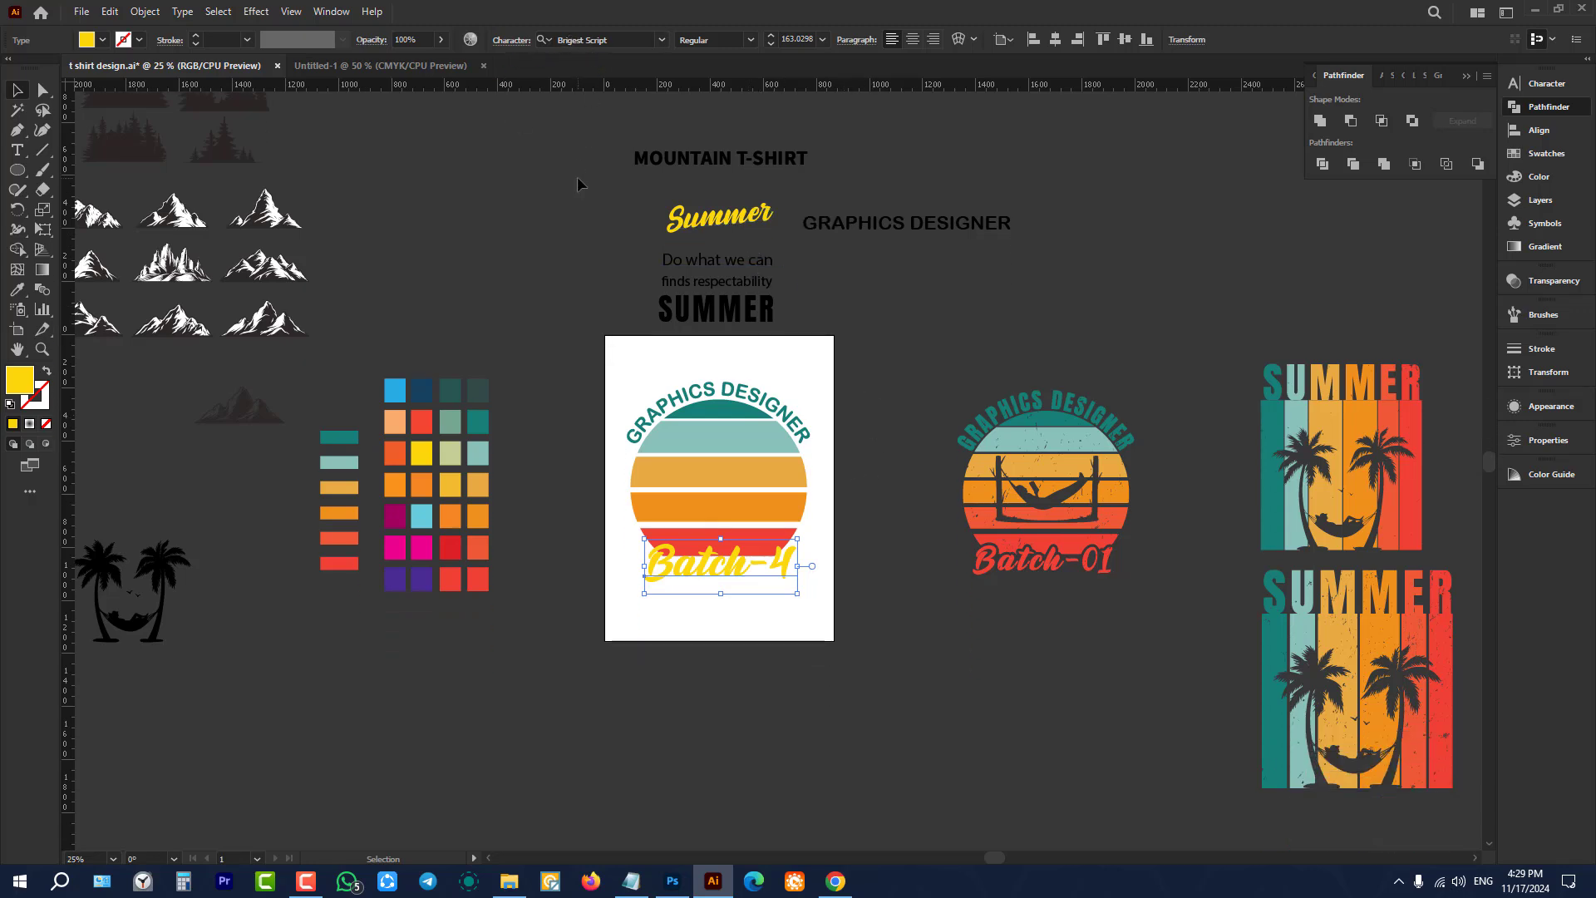
scroll(577, 176, down, 1)
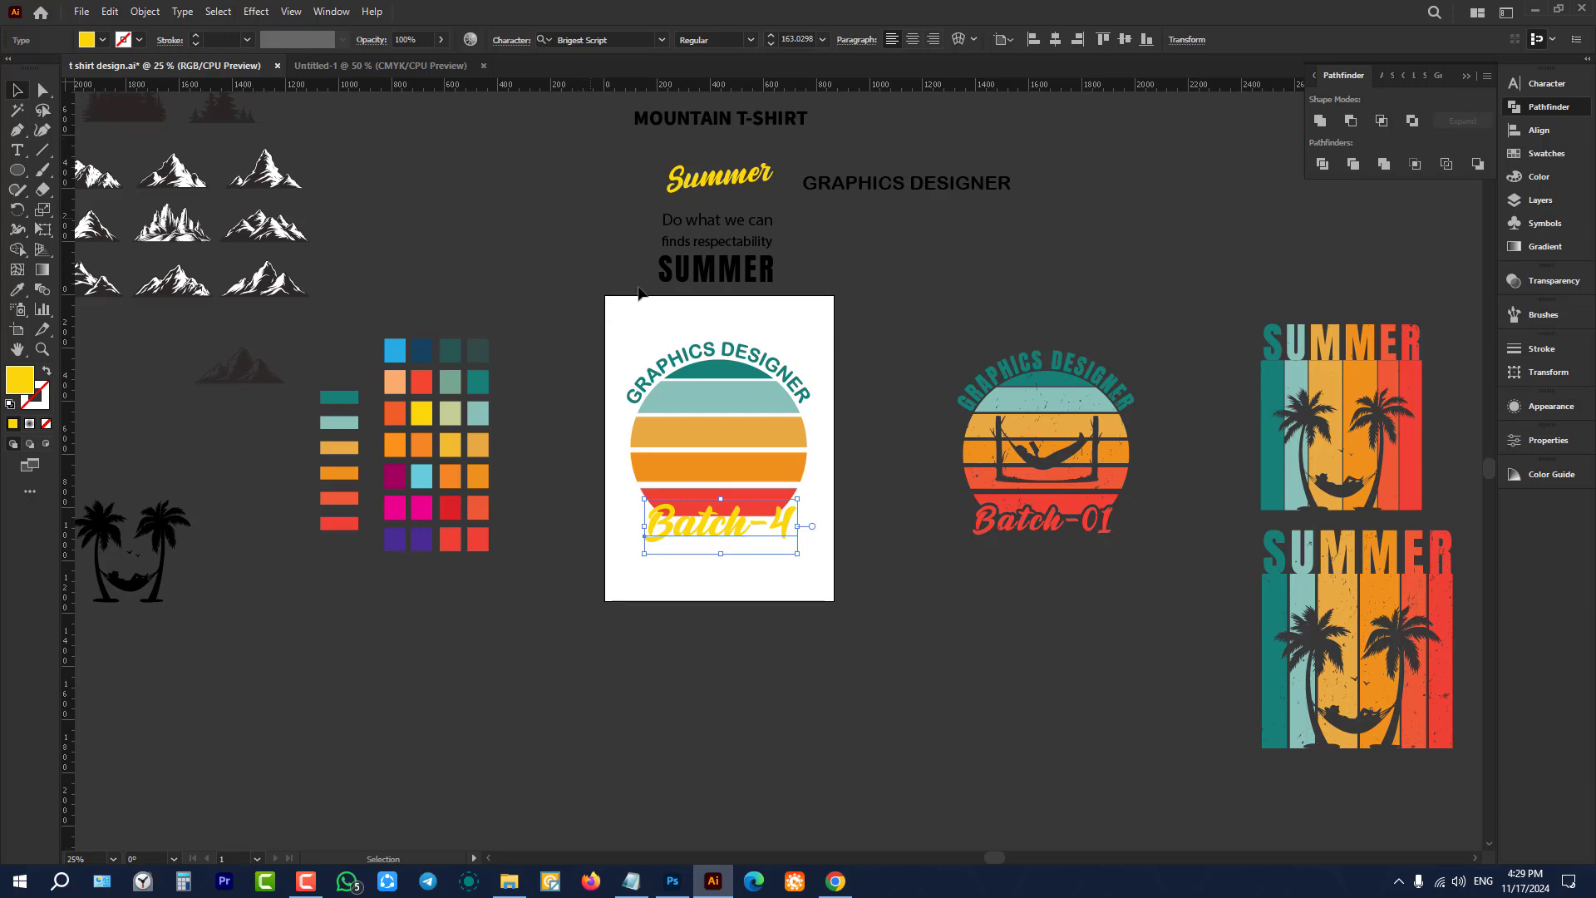
scroll(856, 554, up, 4)
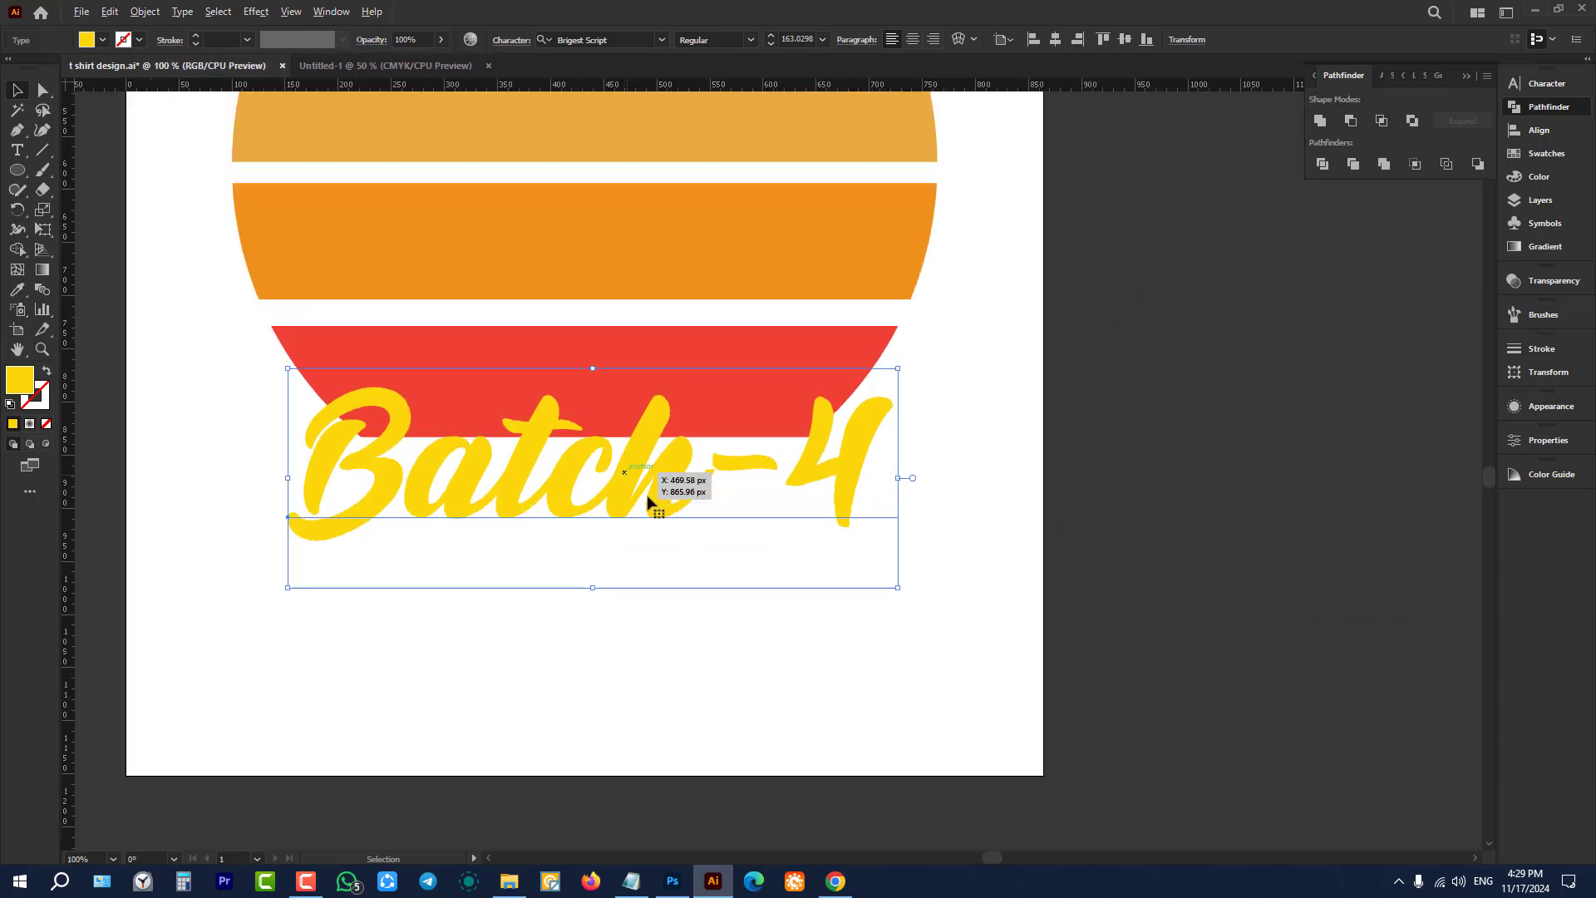
drag(647, 497, 643, 481)
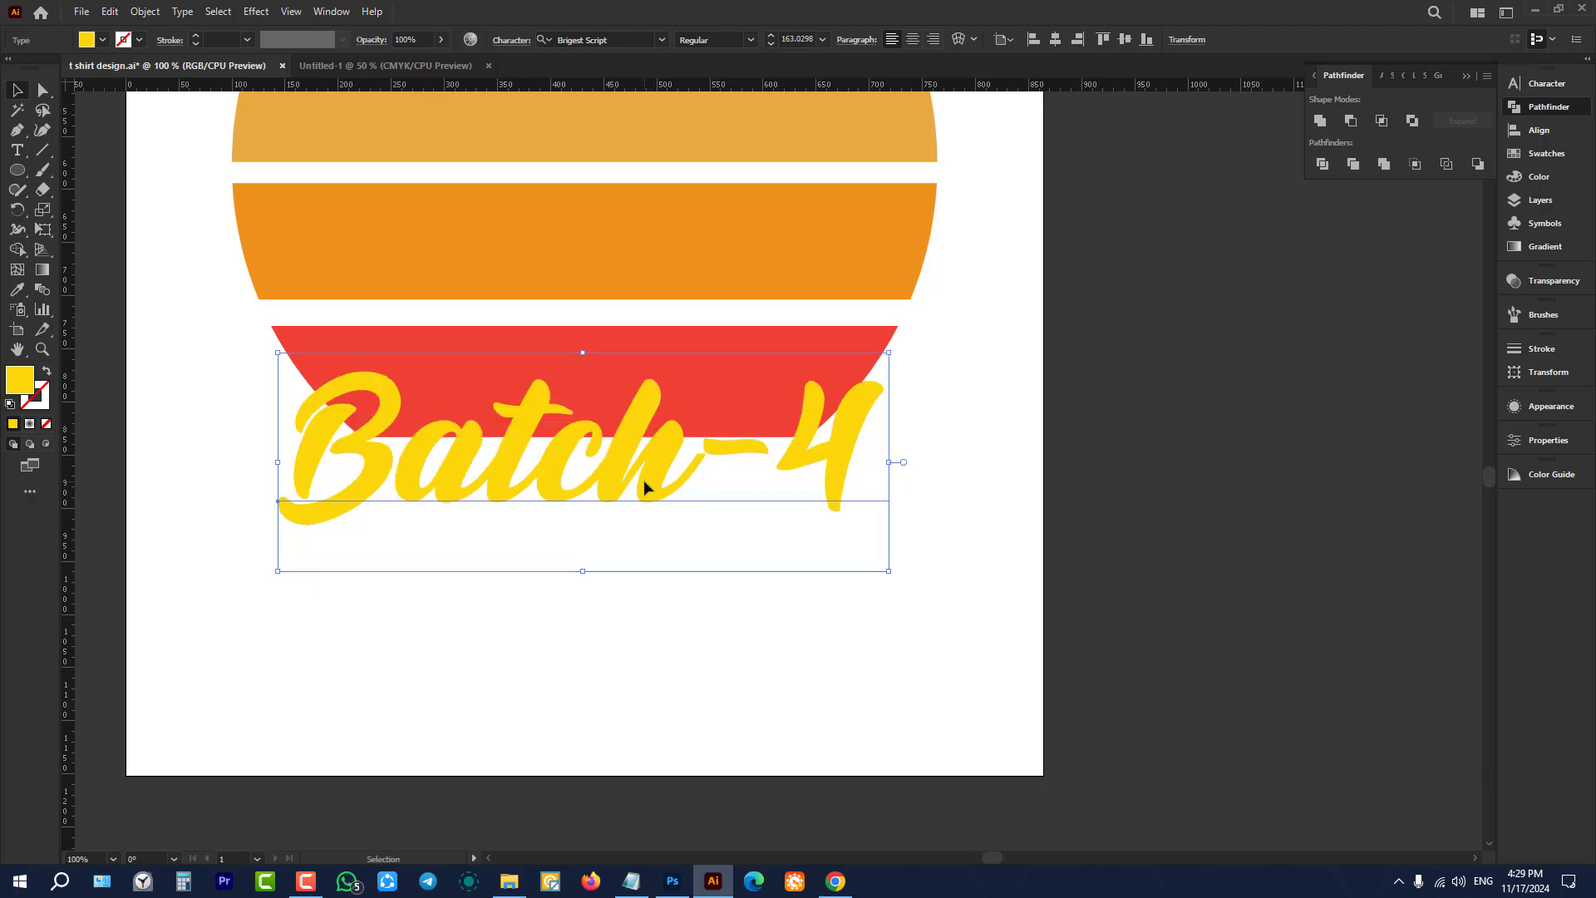
drag(888, 572, 860, 592)
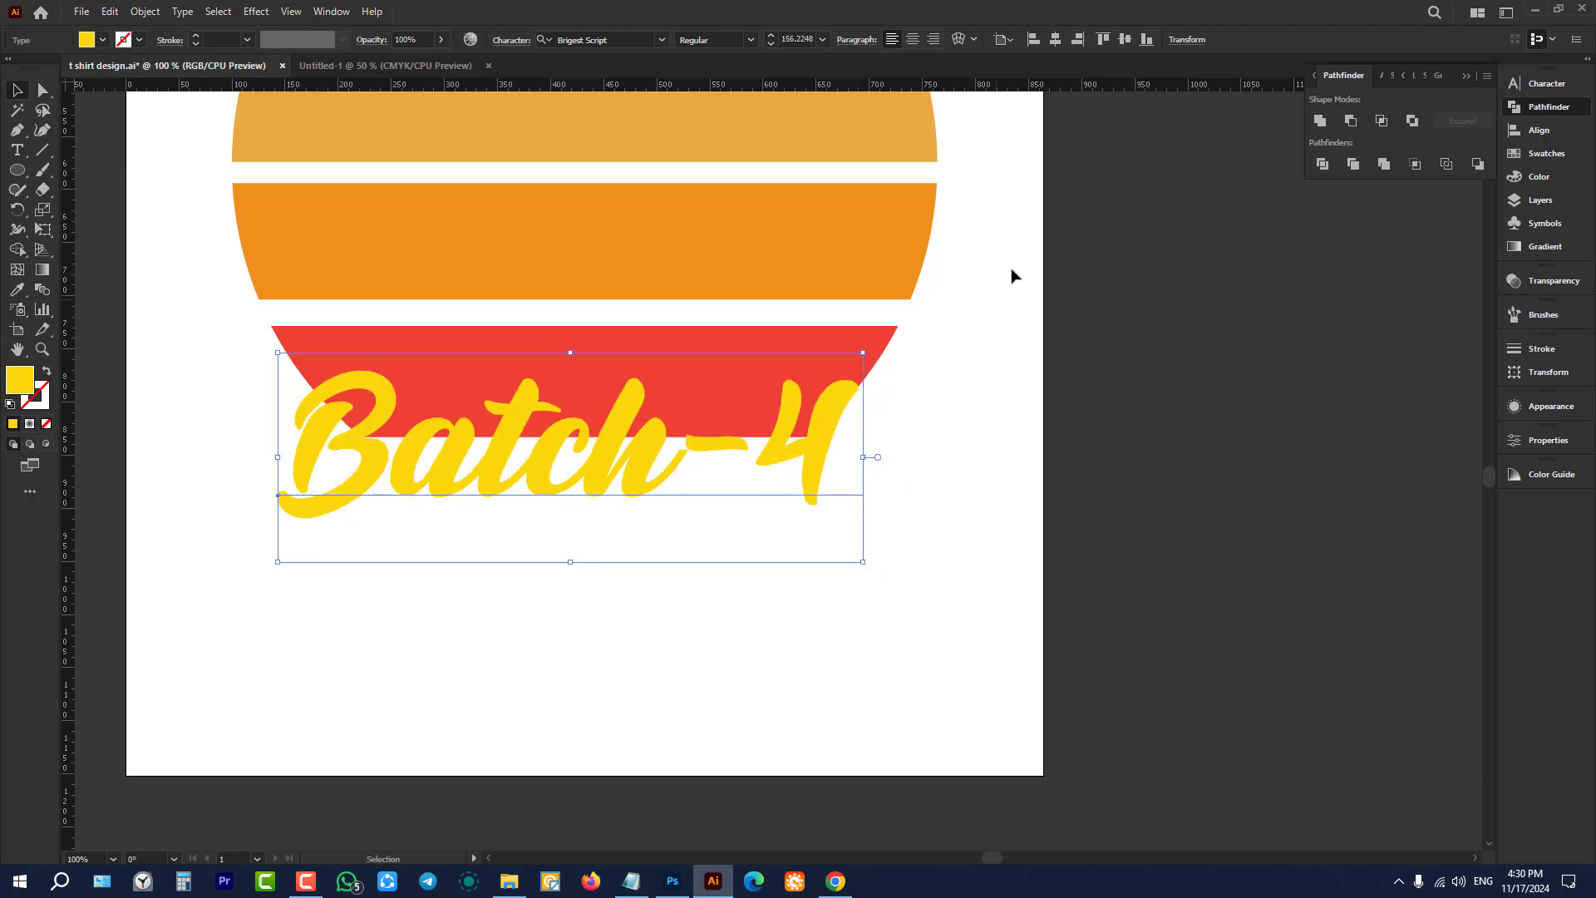
Step: Centre the "Batch-4" text horizontally on the artboard and nudge it slightly to the left
click(1054, 39)
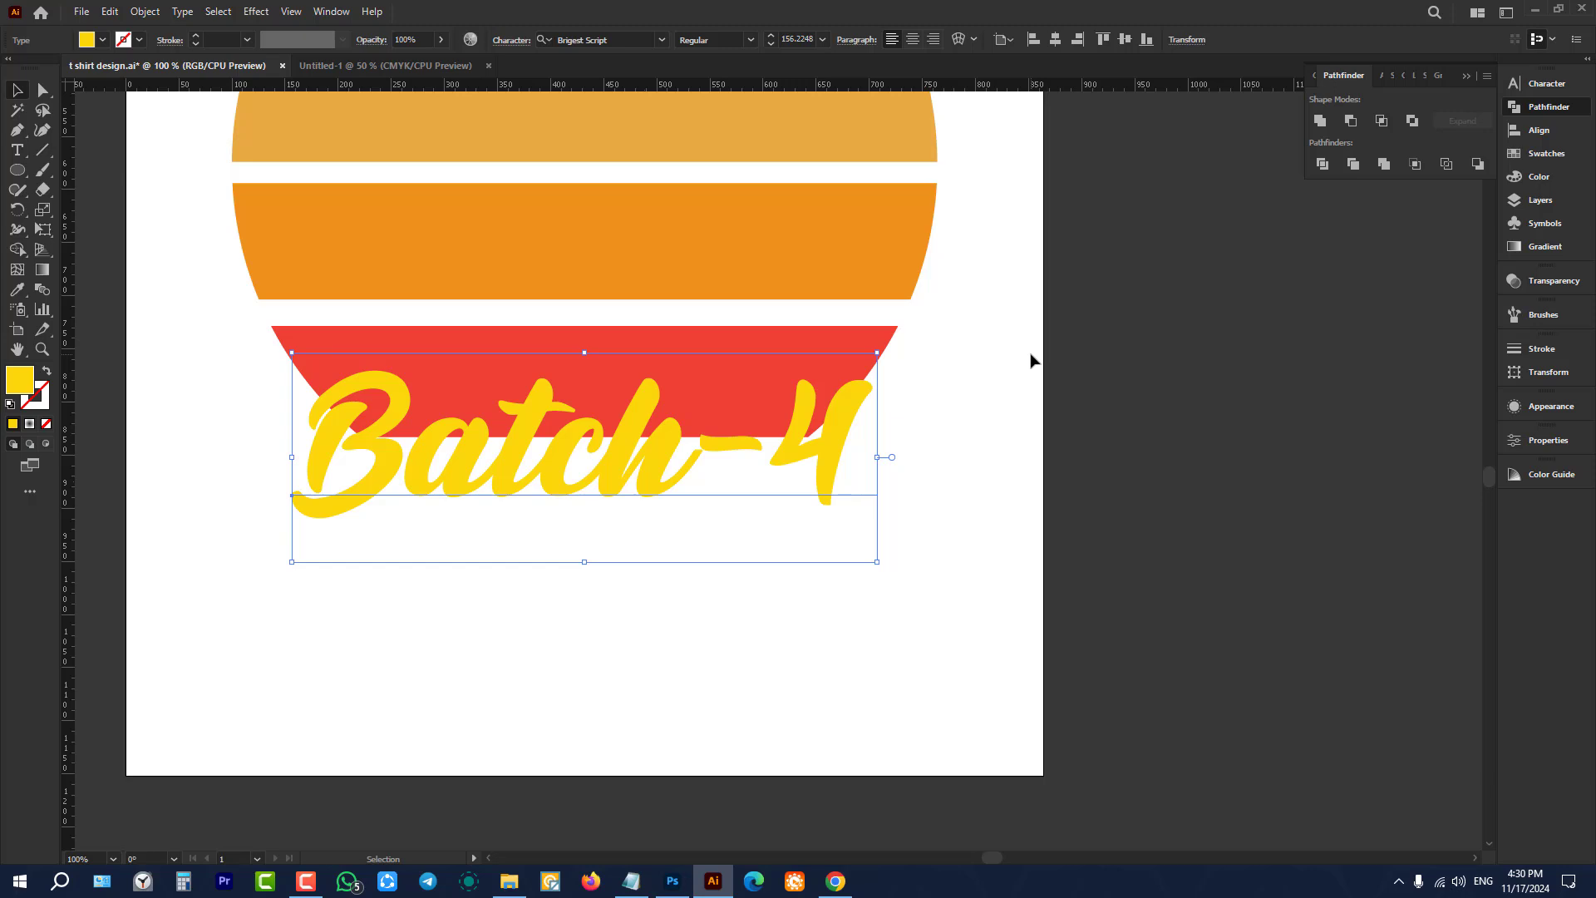
key(Left)
key(Left)
key(Left)
key(Left)
click(1030, 360)
click(802, 451)
scroll(880, 460, up, 1)
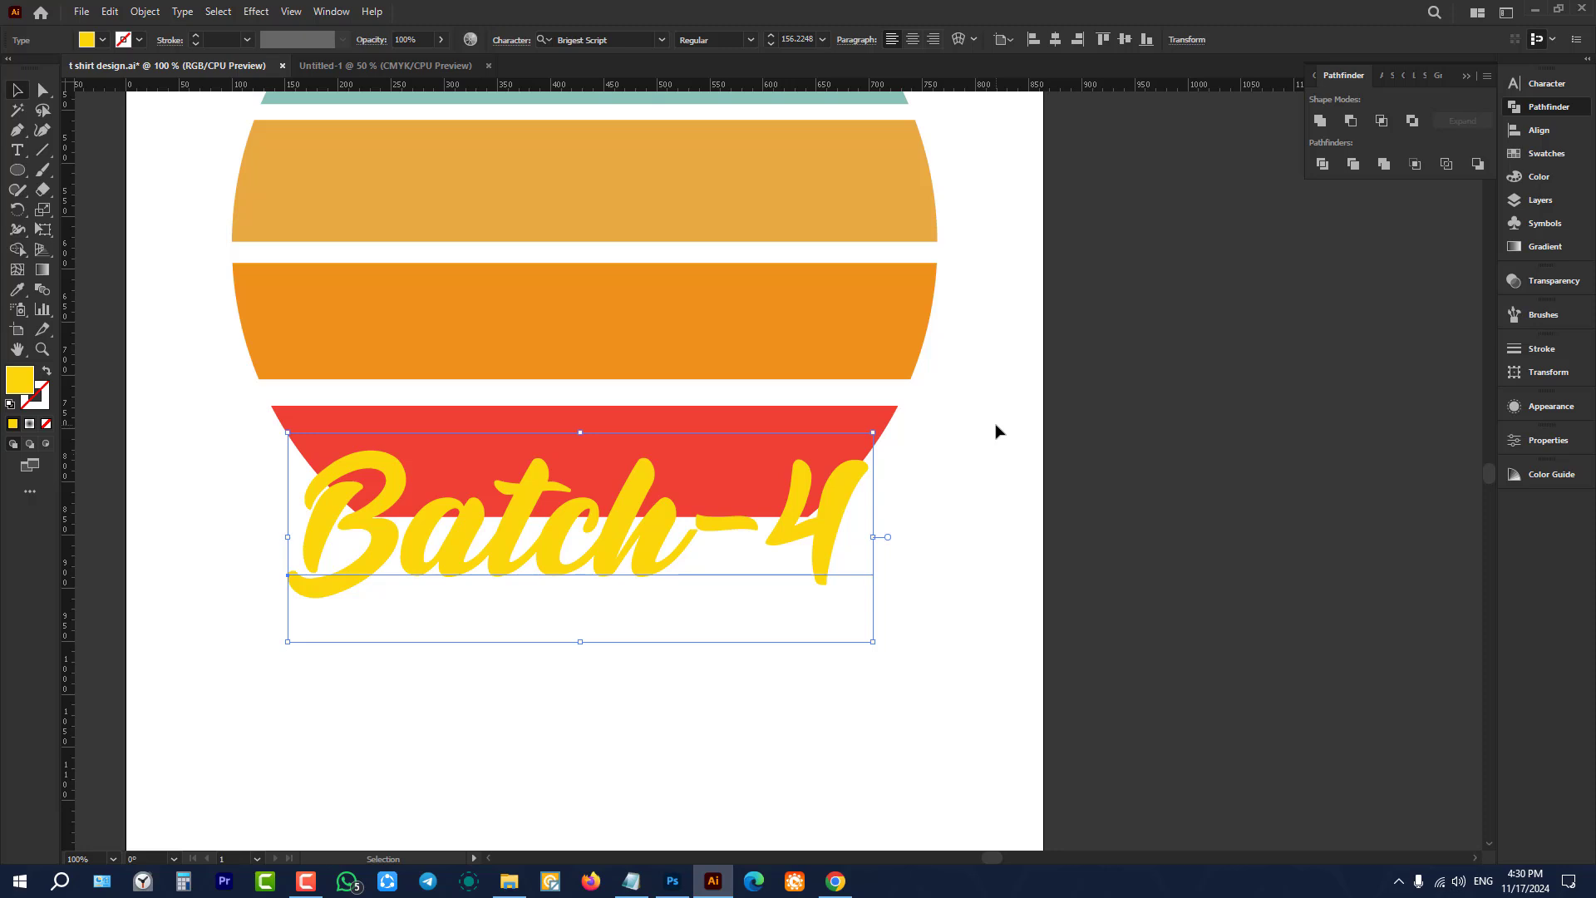
click(993, 499)
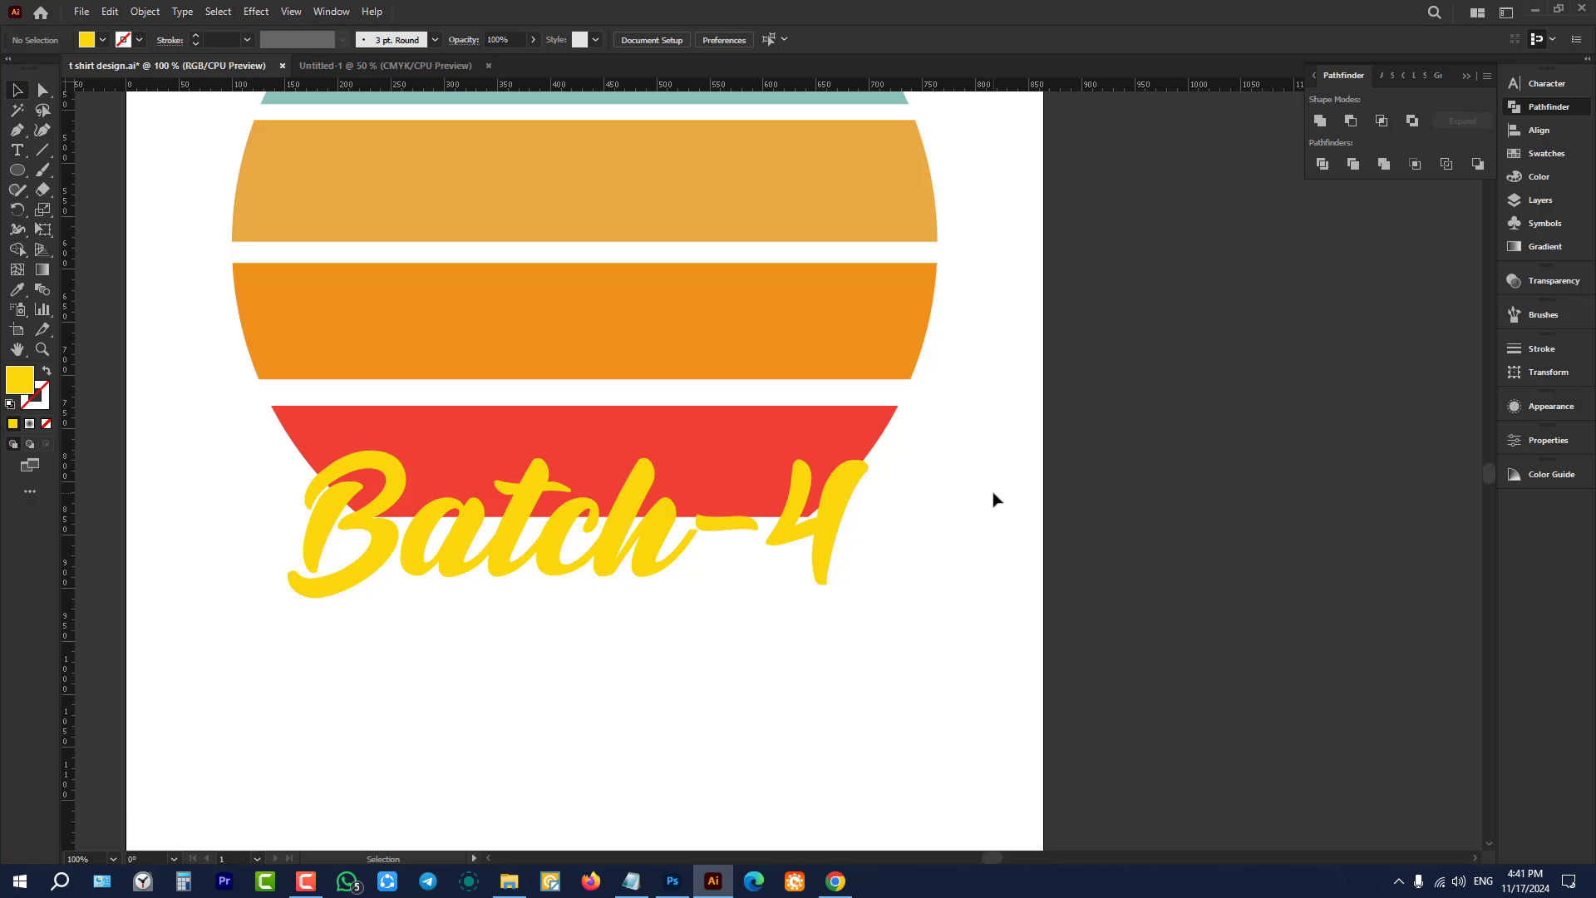
Step: Convert the "Batch-4" text to outlines and move it up about 21 px onto the red stripe
click(802, 491)
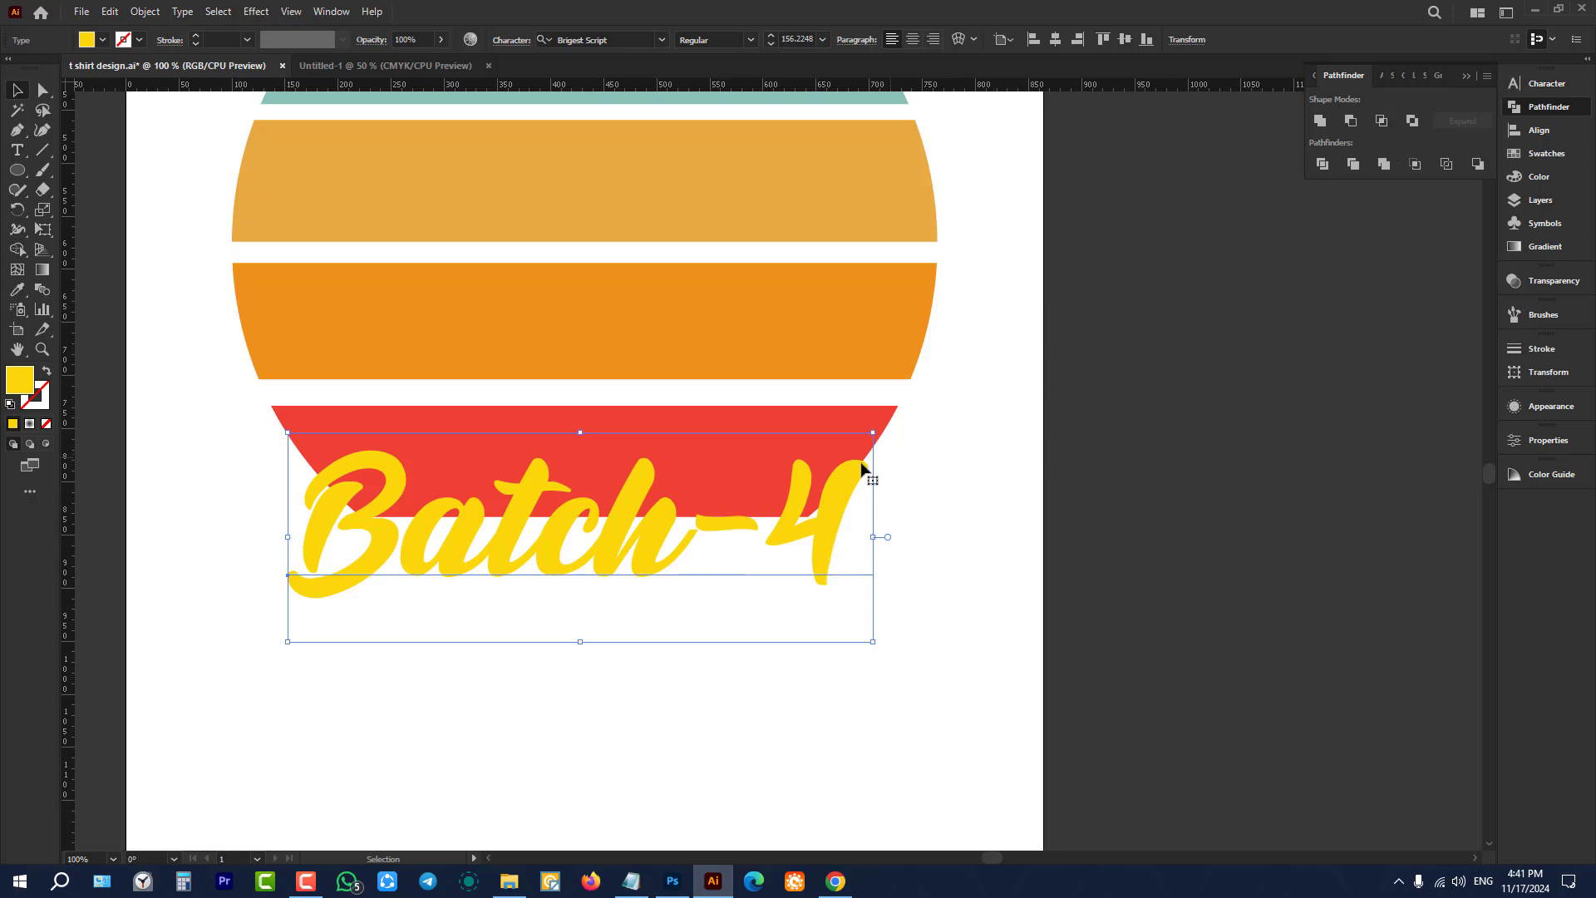
right_click(735, 549)
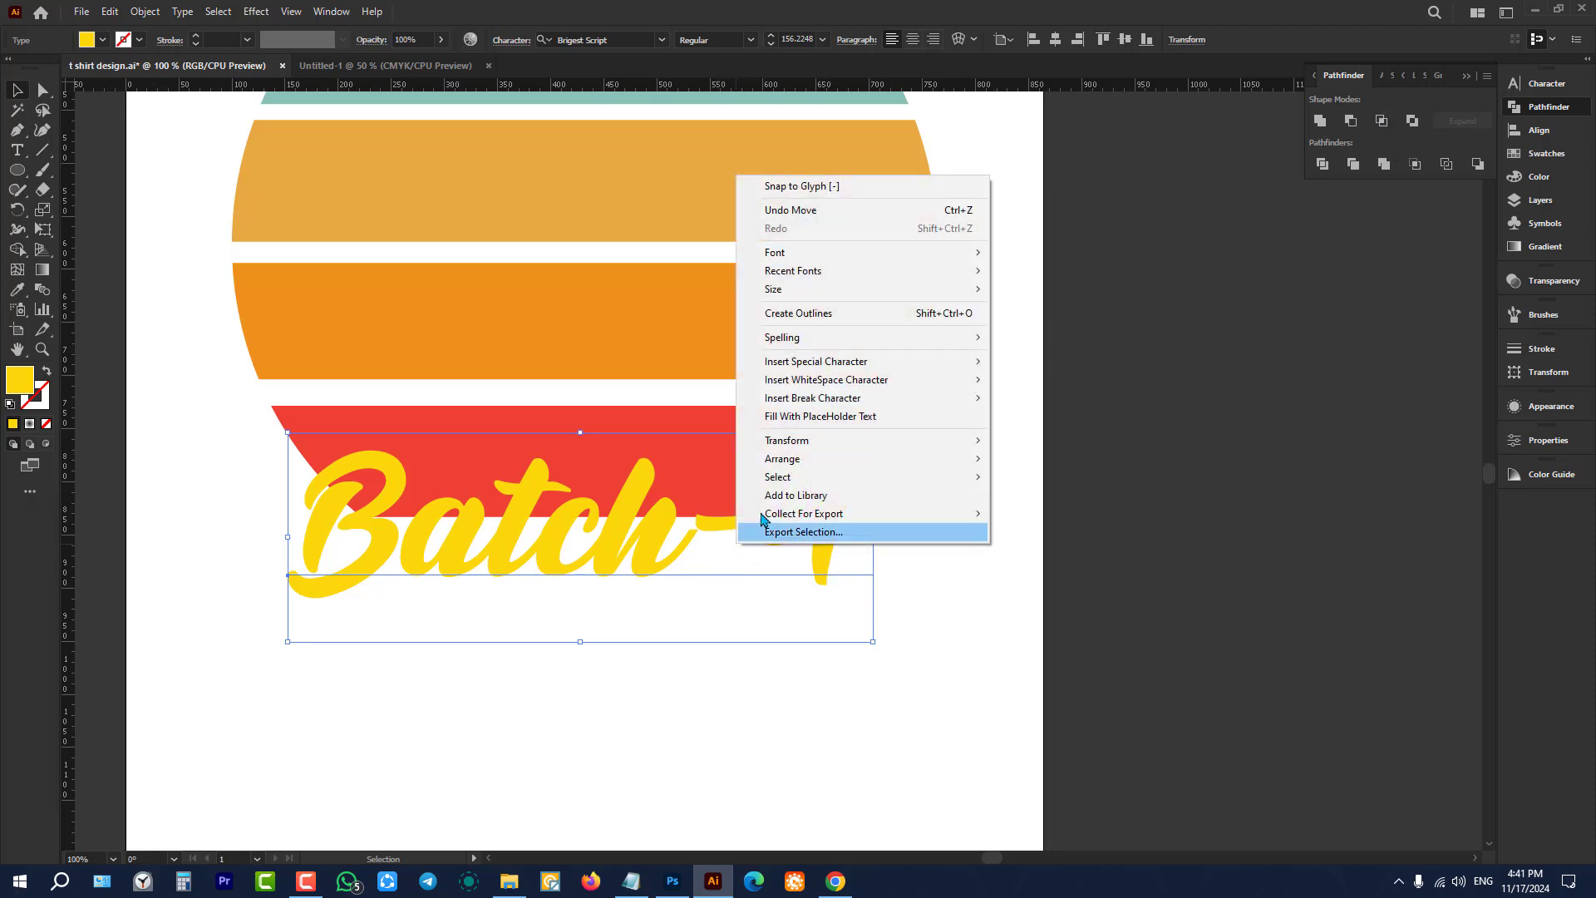
click(823, 314)
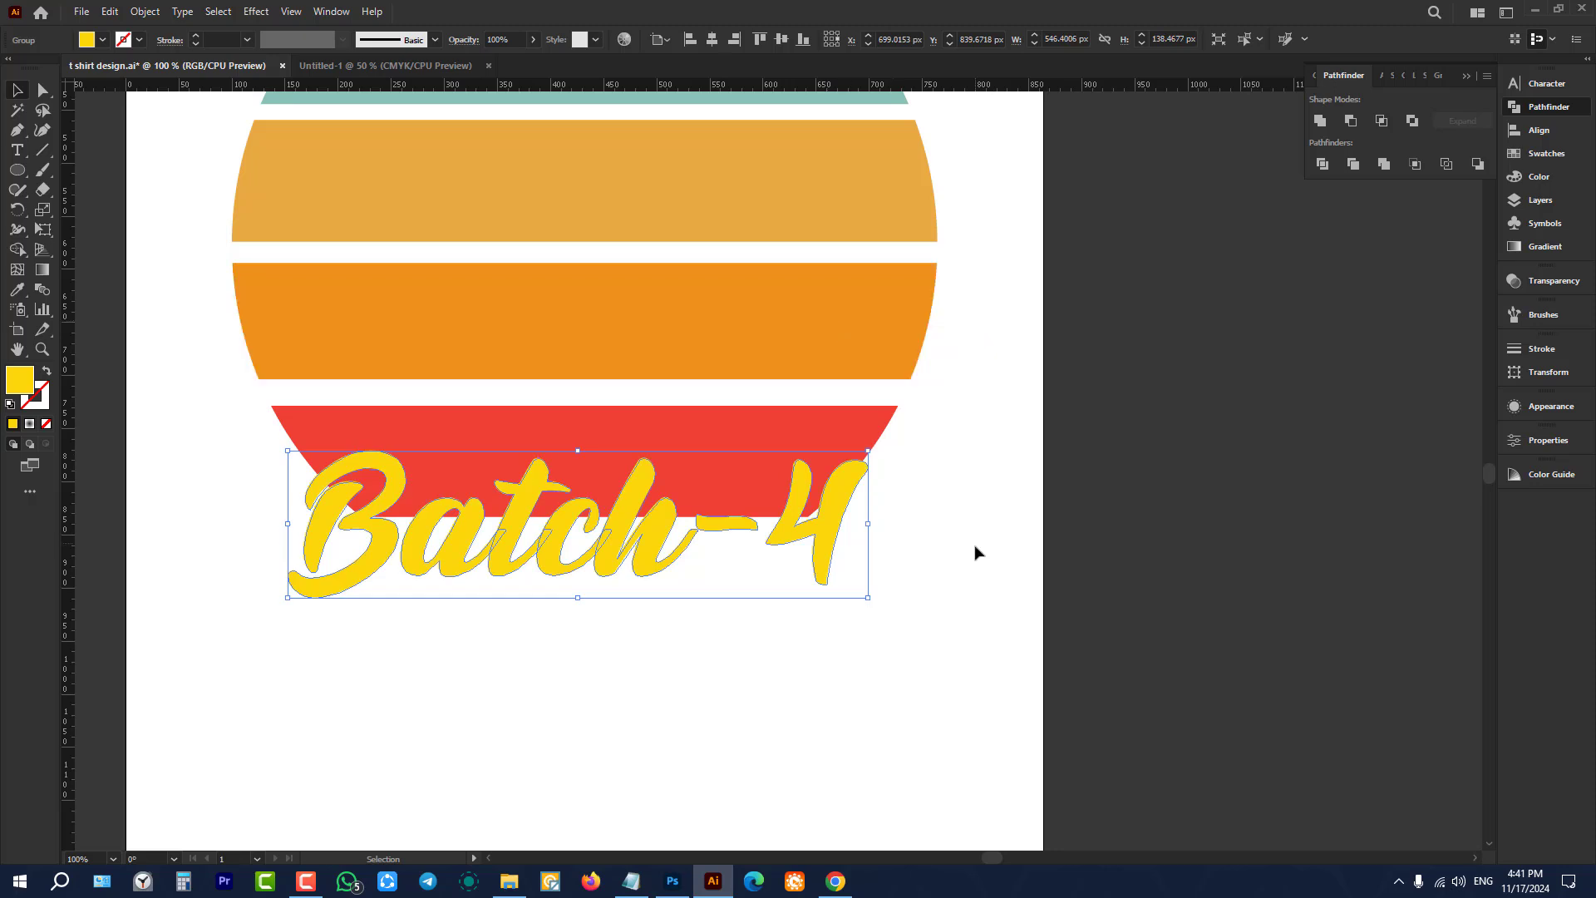
click(865, 545)
drag(826, 527, 826, 505)
click(971, 508)
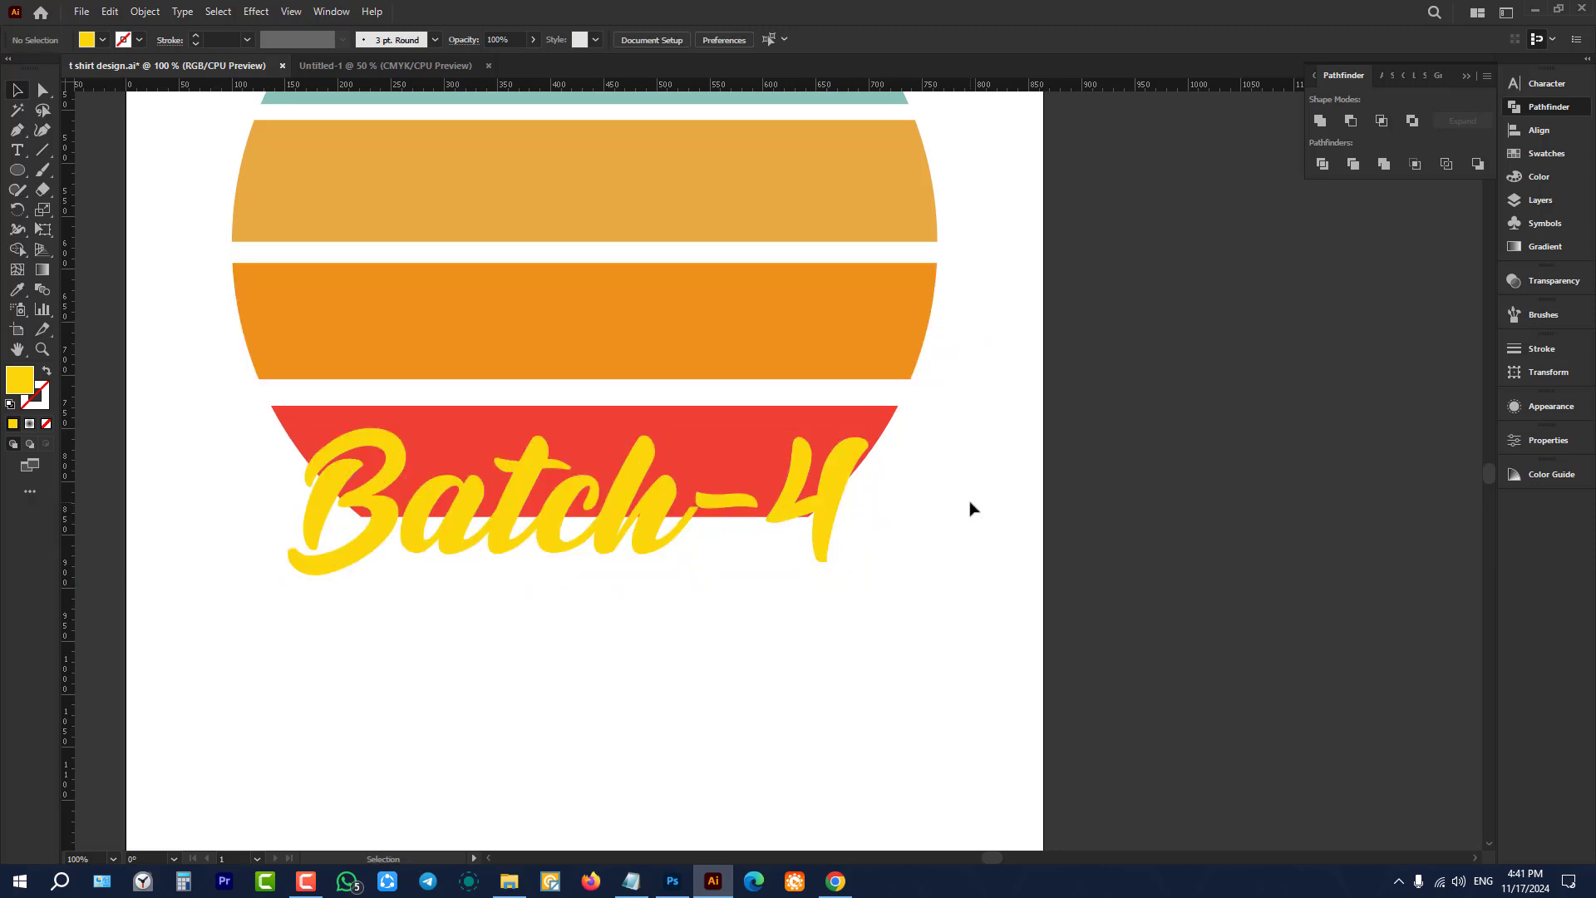
click(844, 482)
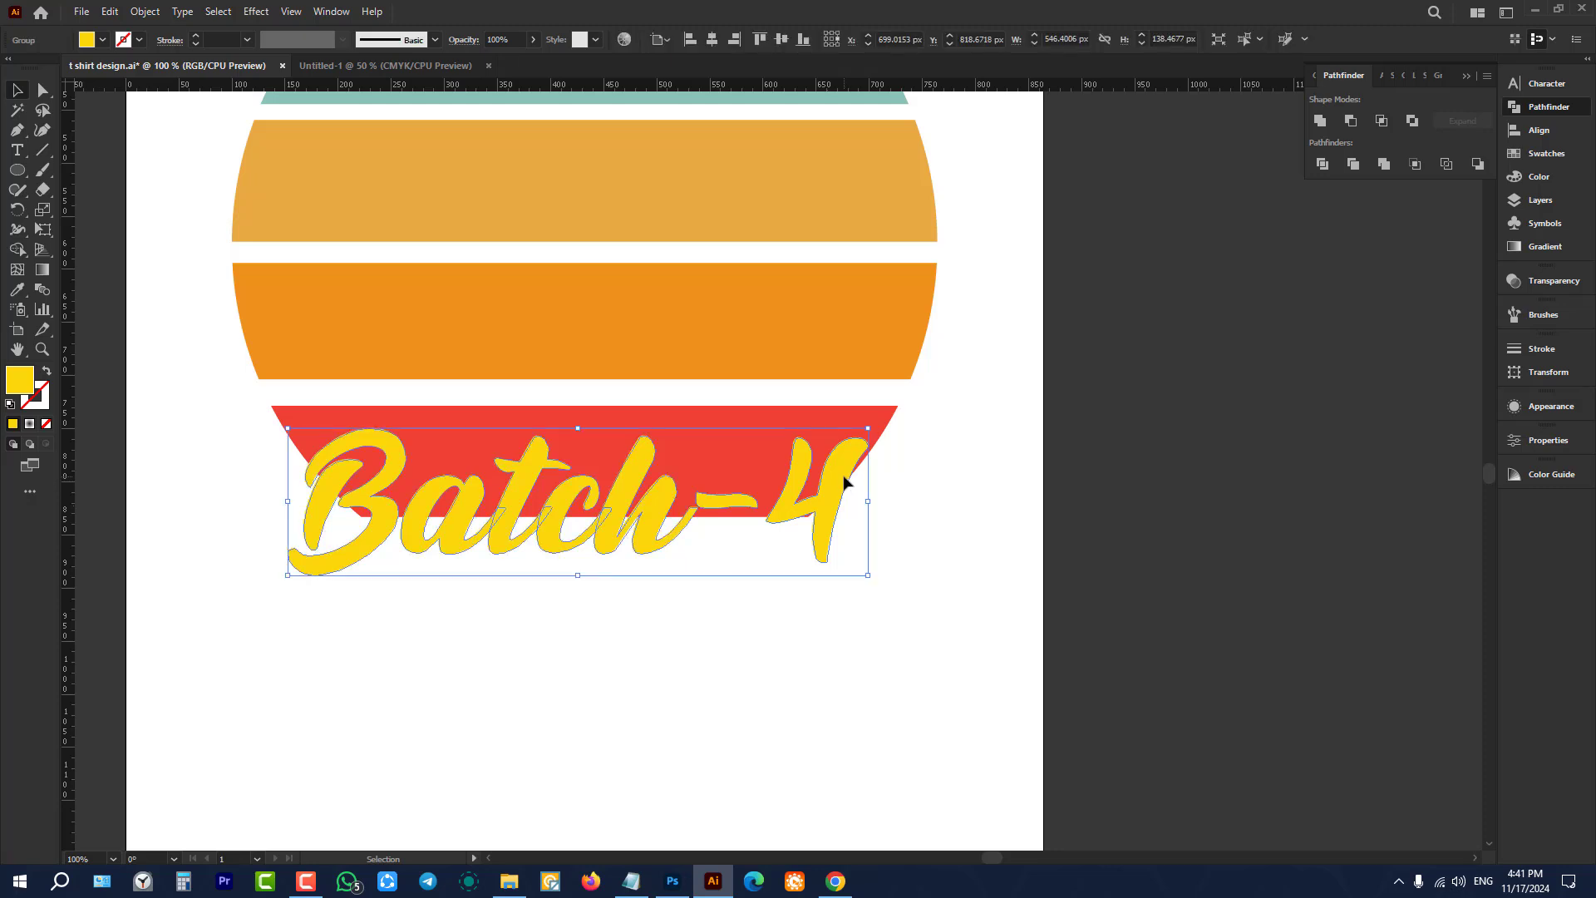
key(a)
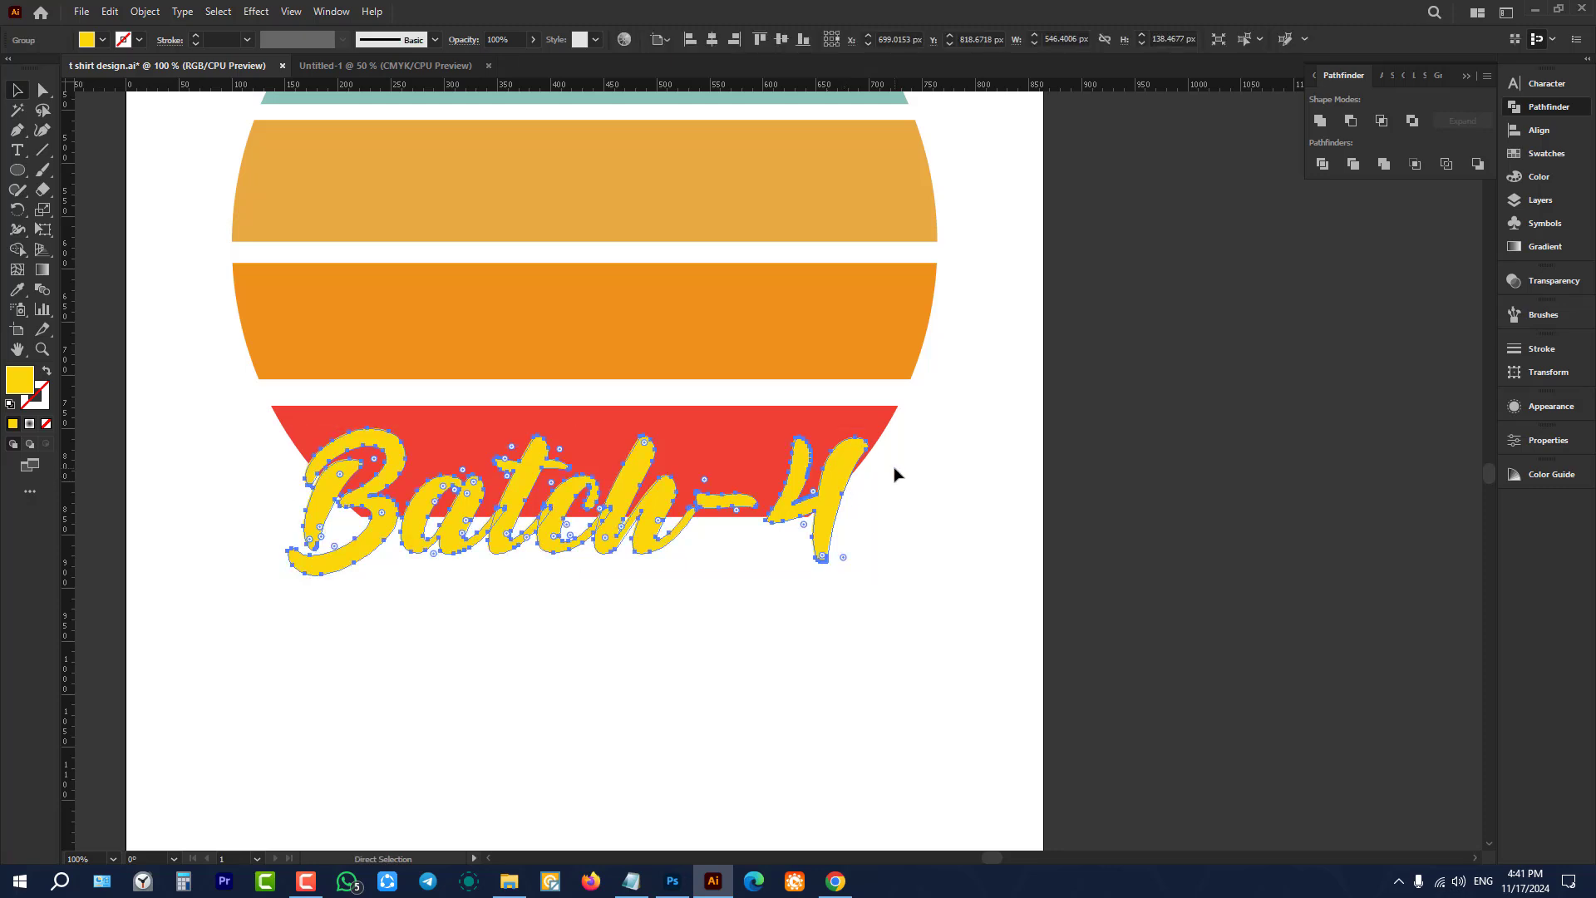
key(v)
click(895, 472)
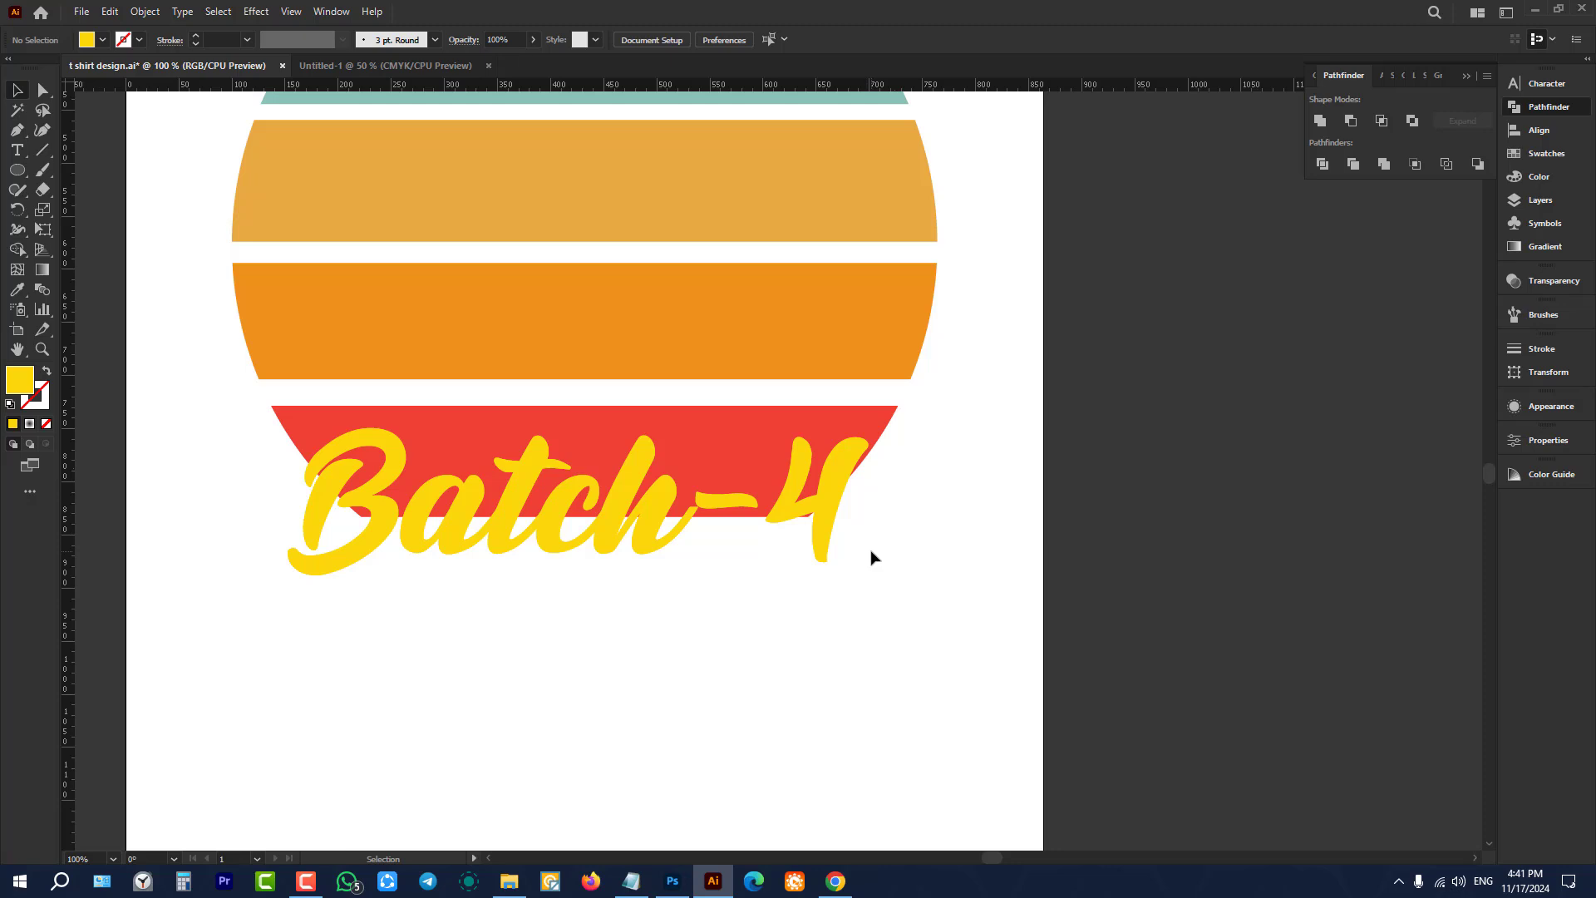
click(840, 480)
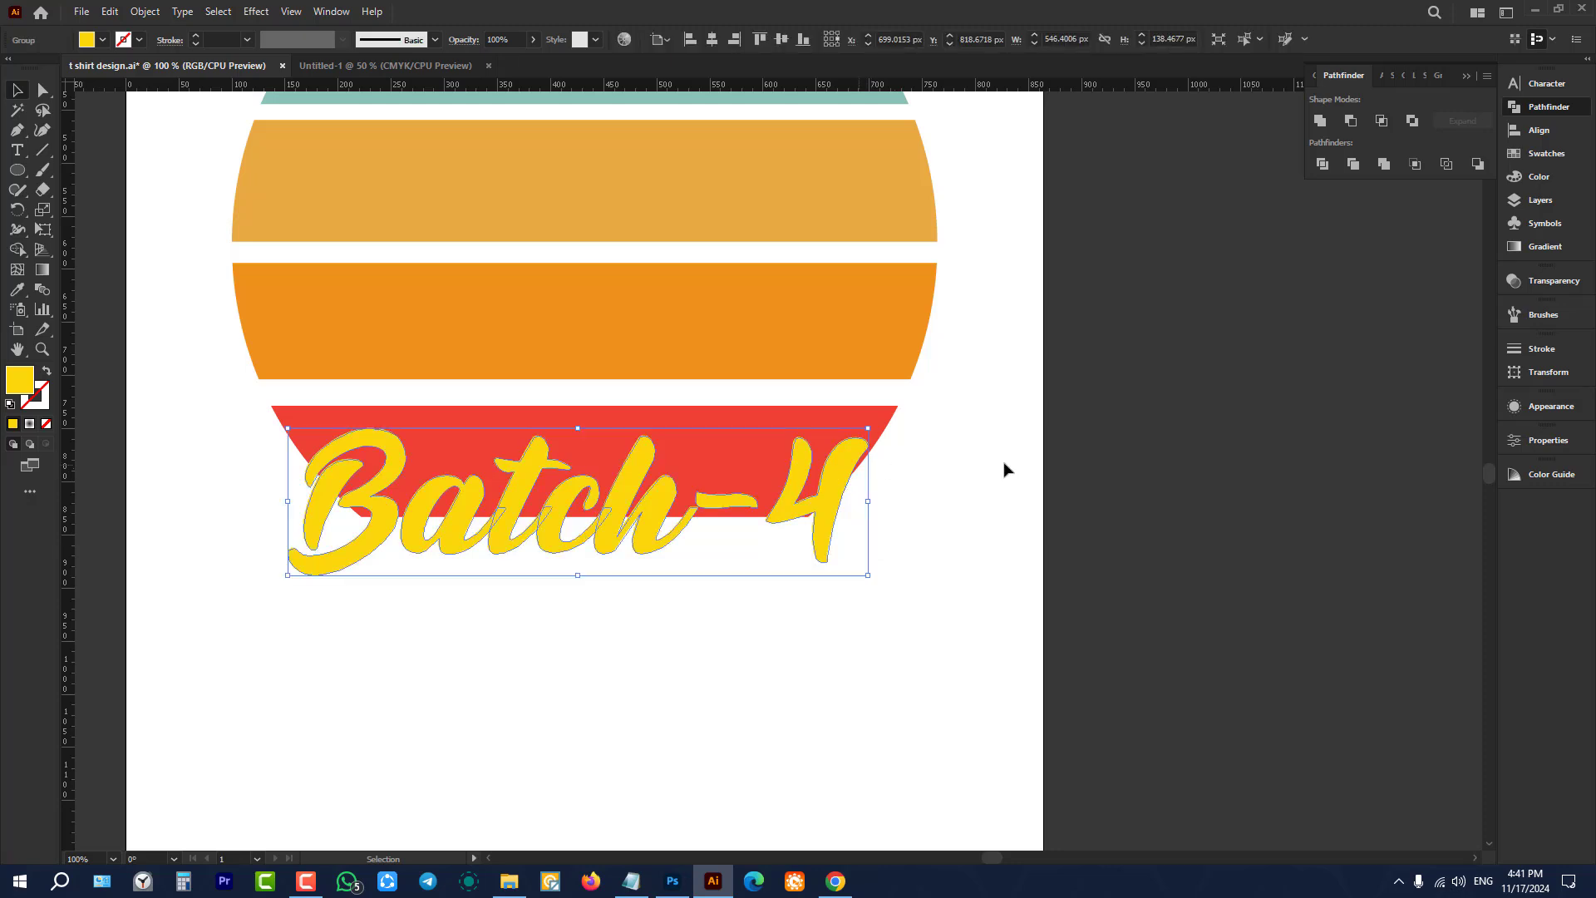
click(1121, 463)
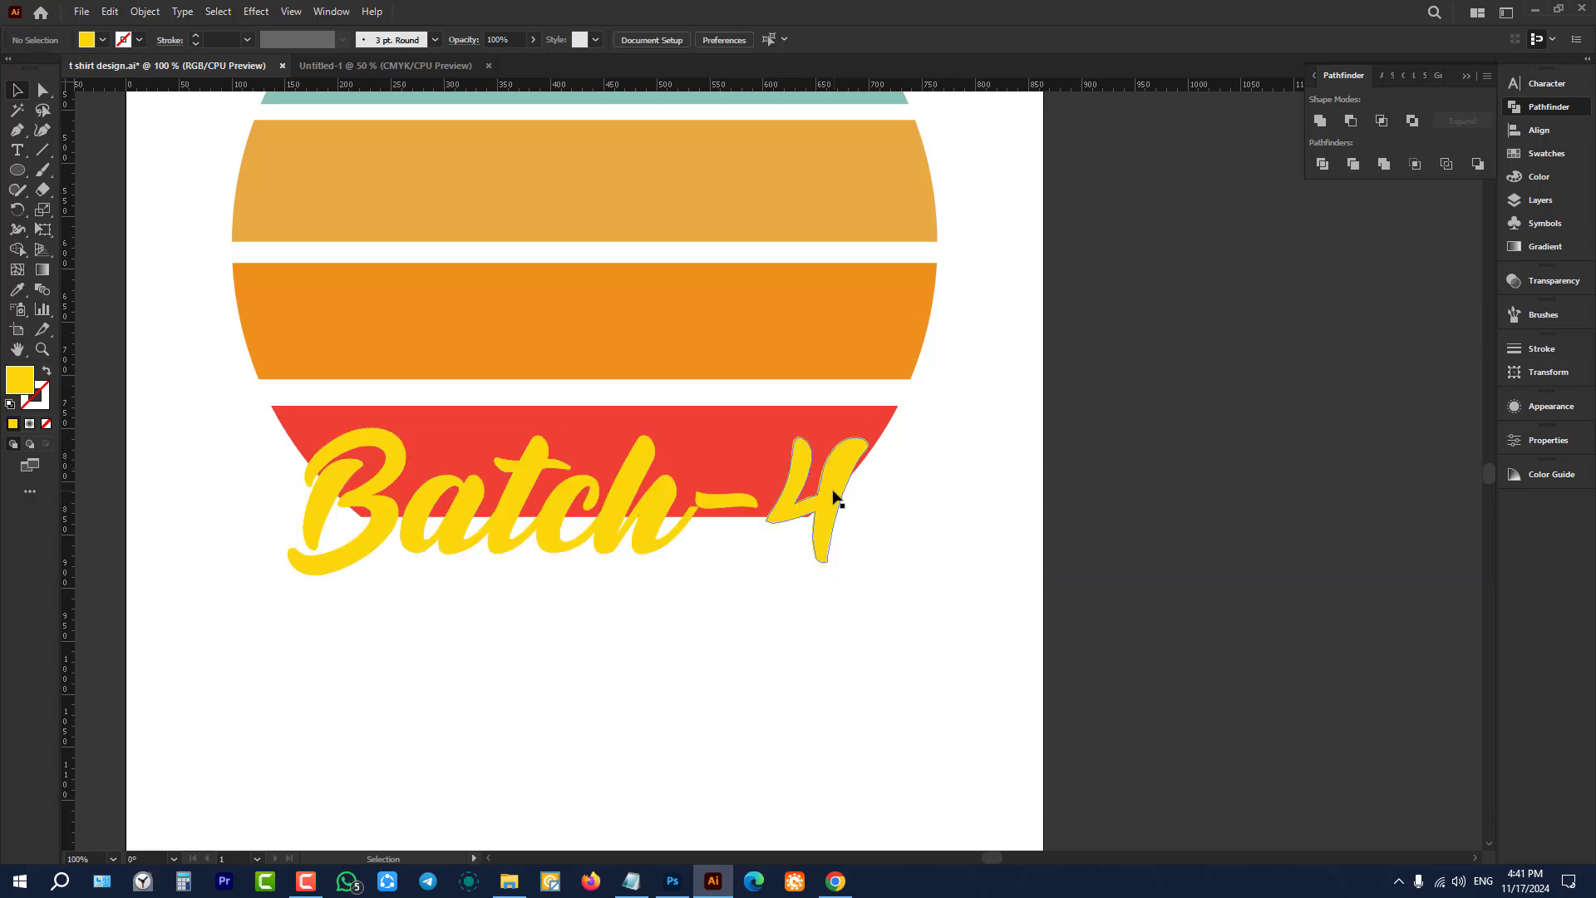
drag(833, 491, 816, 625)
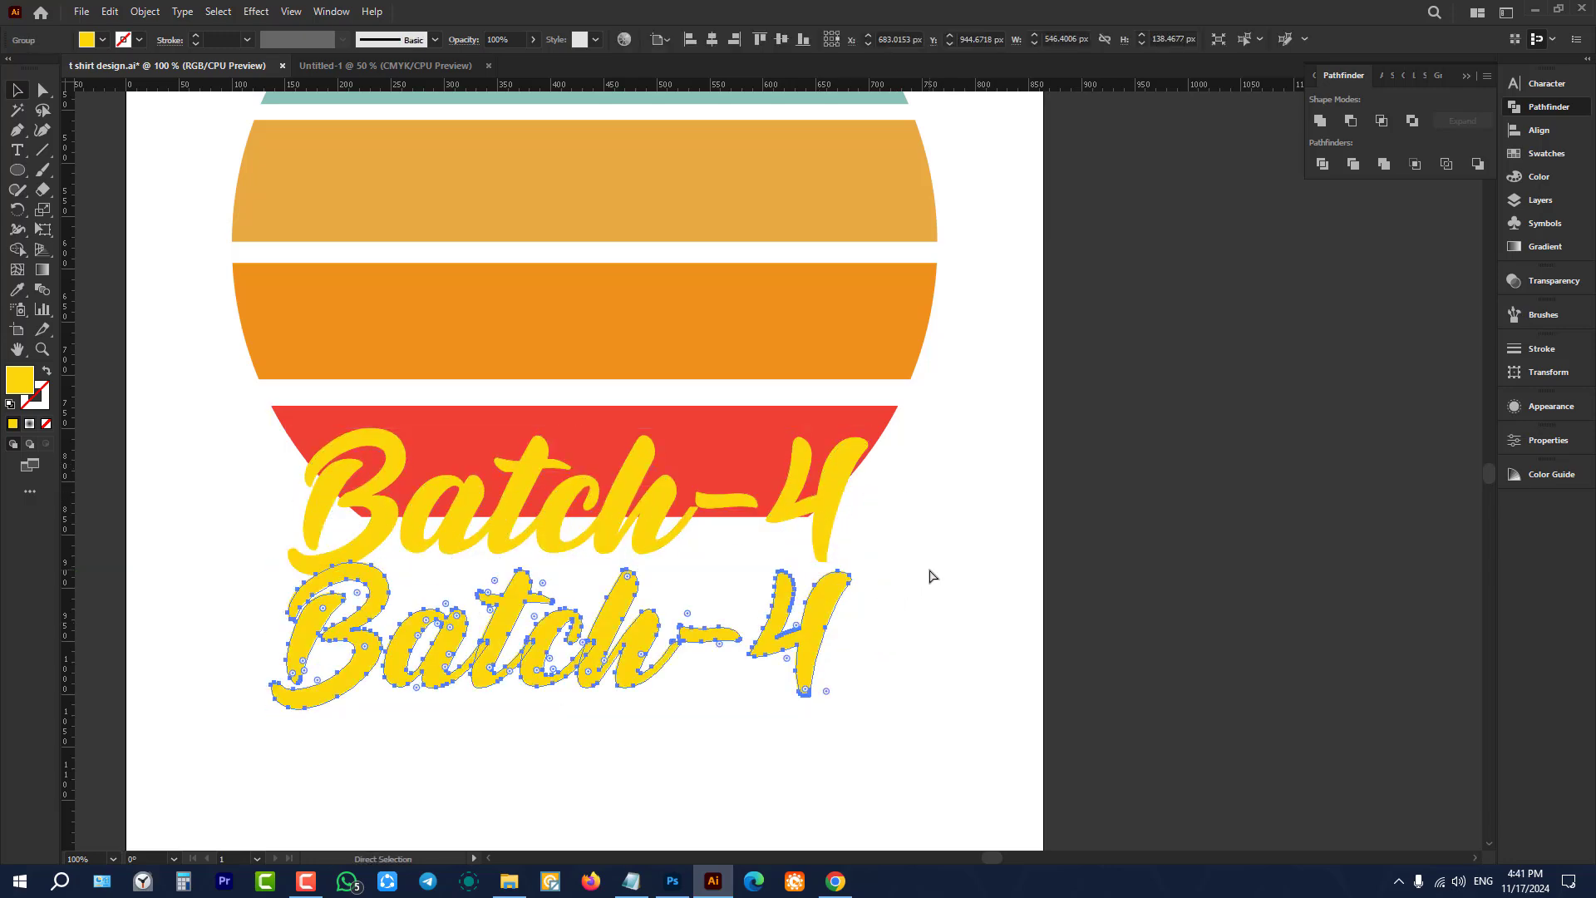
key(ctrl+z)
click(182, 462)
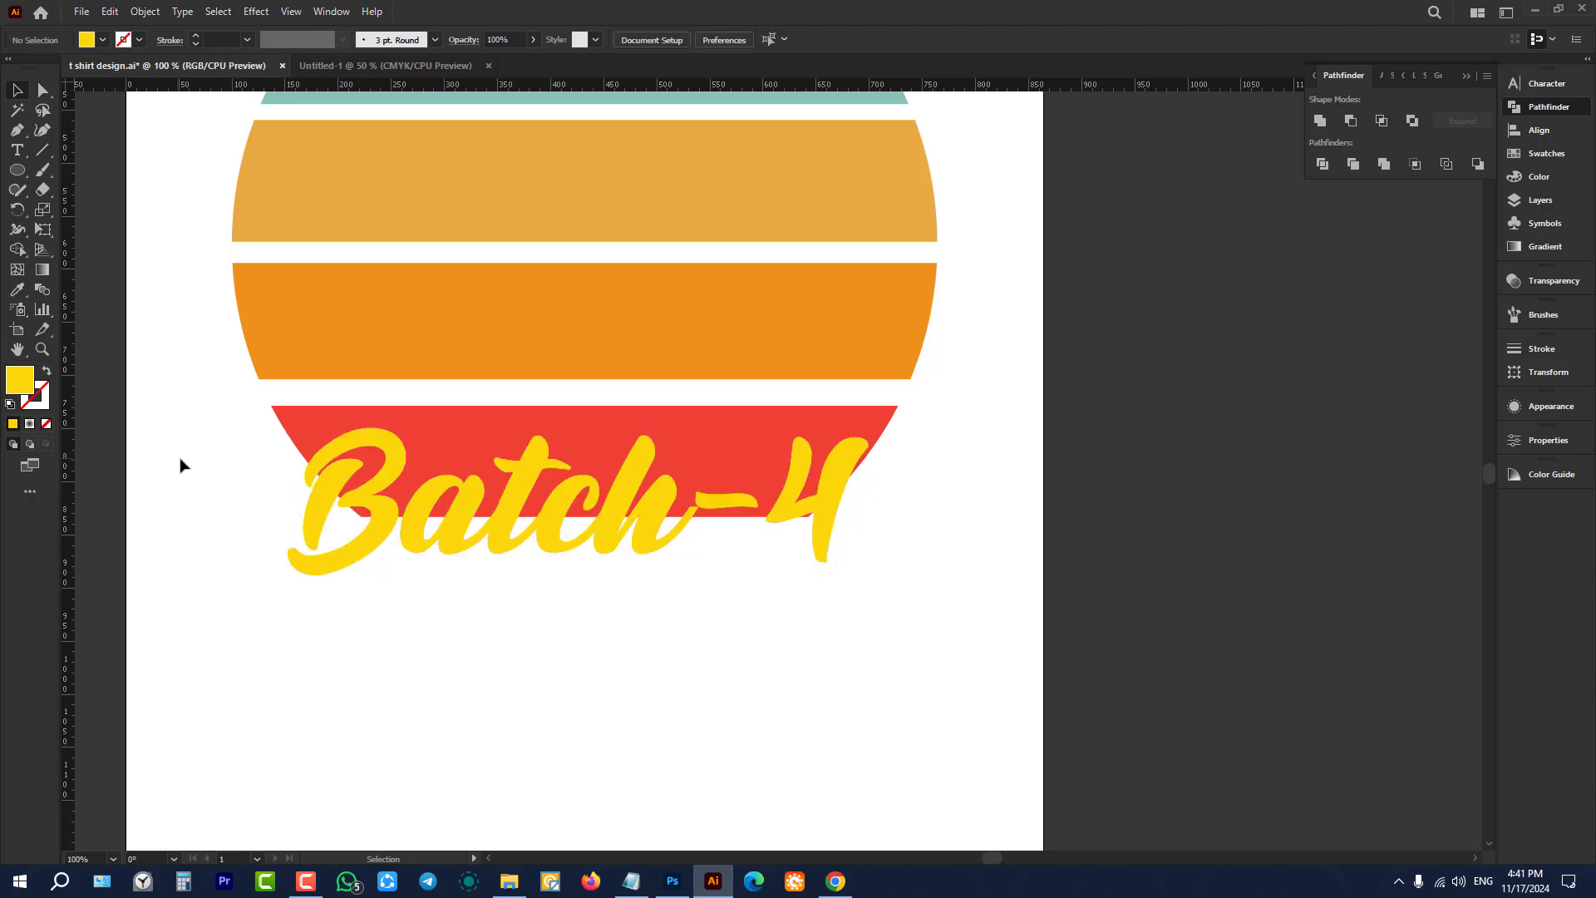
Step: Offset the path of the outlined "Batch-4" lettering by 16 px with Miter joins and a miter limit of 4
click(422, 532)
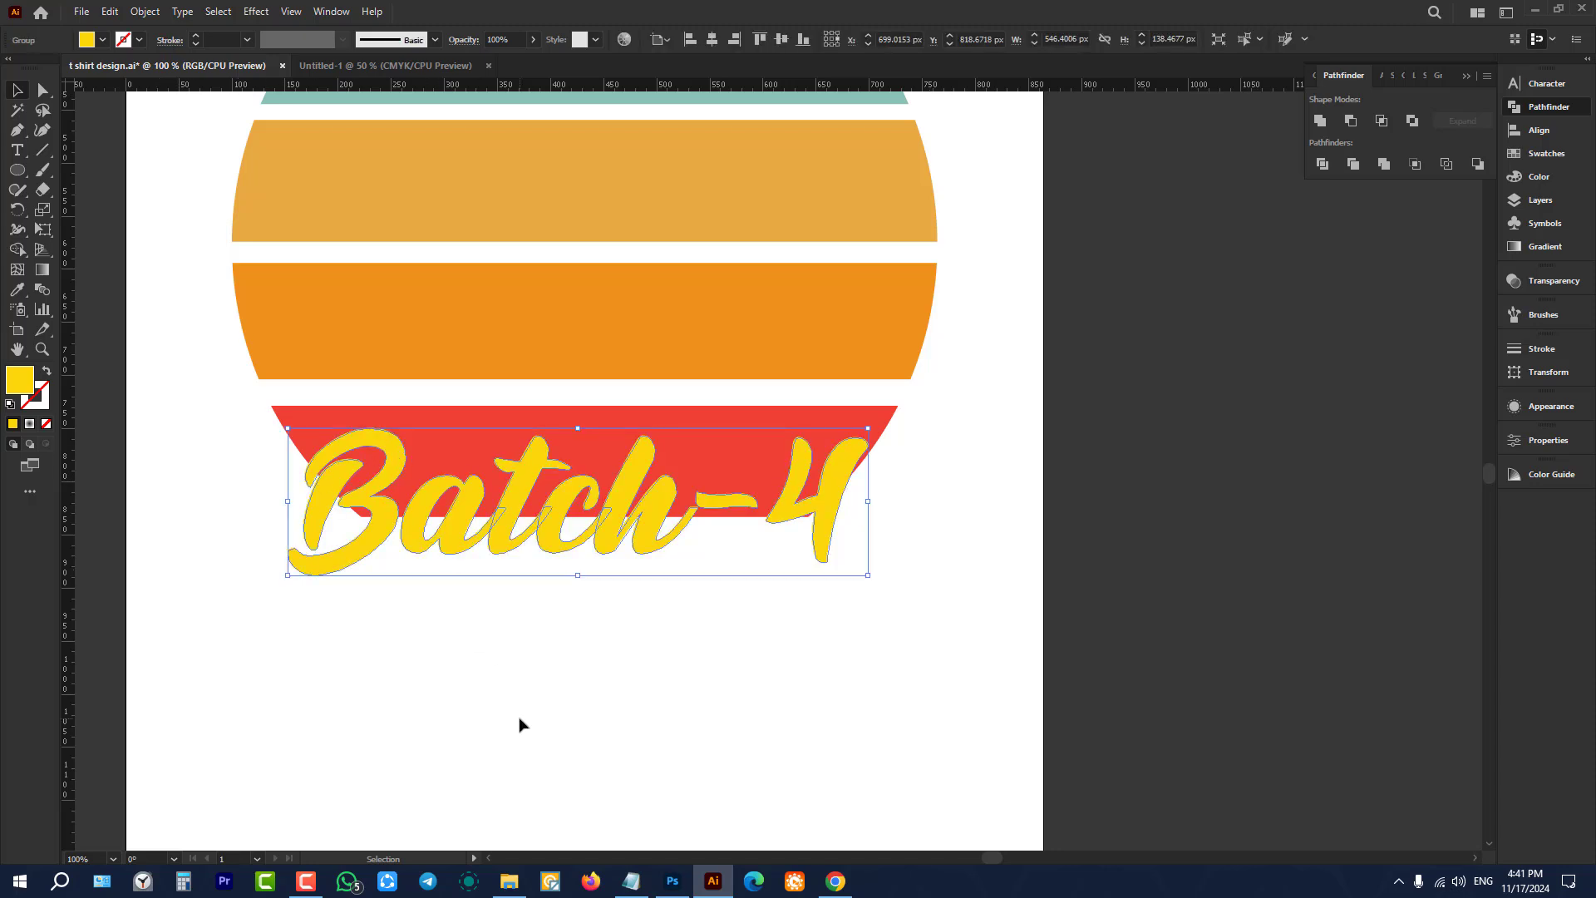
click(144, 11)
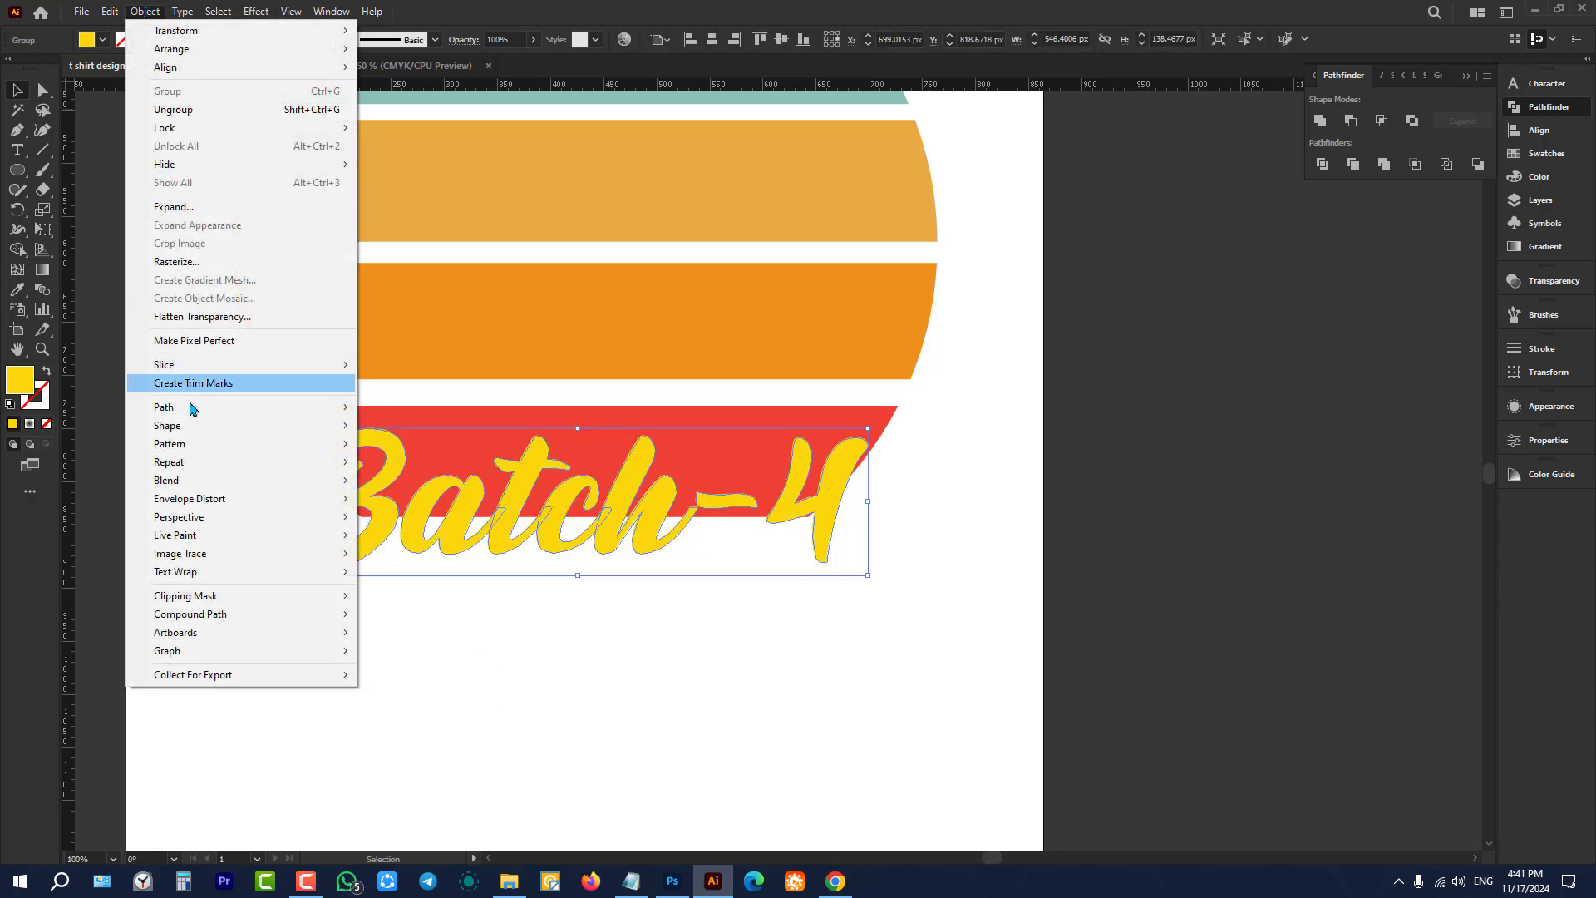
mouse_move(191, 412)
click(424, 470)
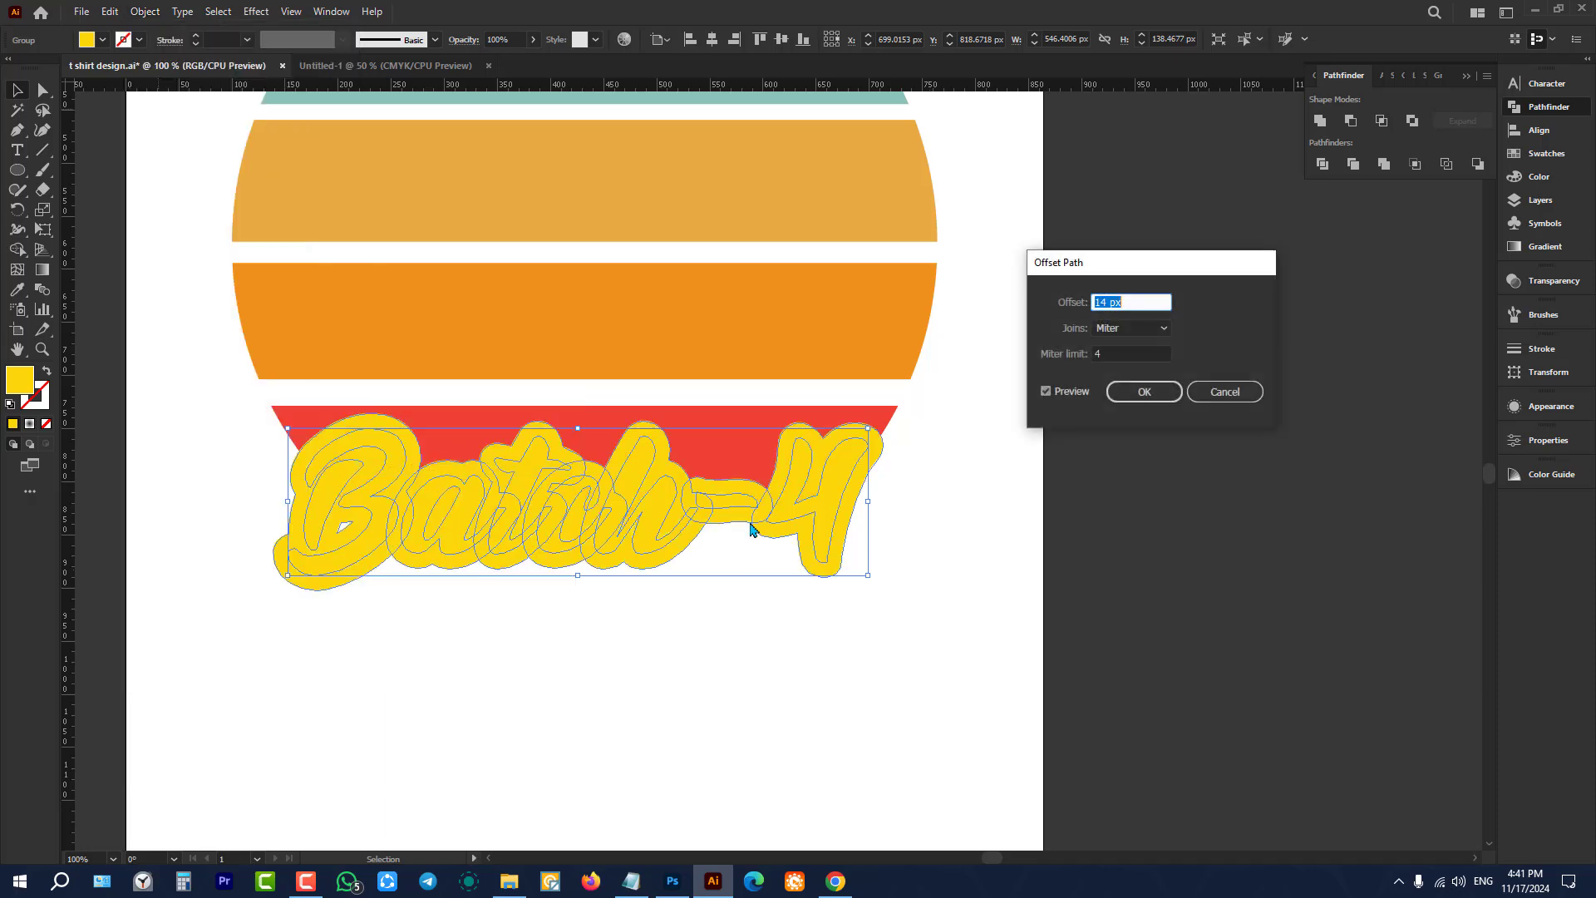
key(Up)
key(Up)
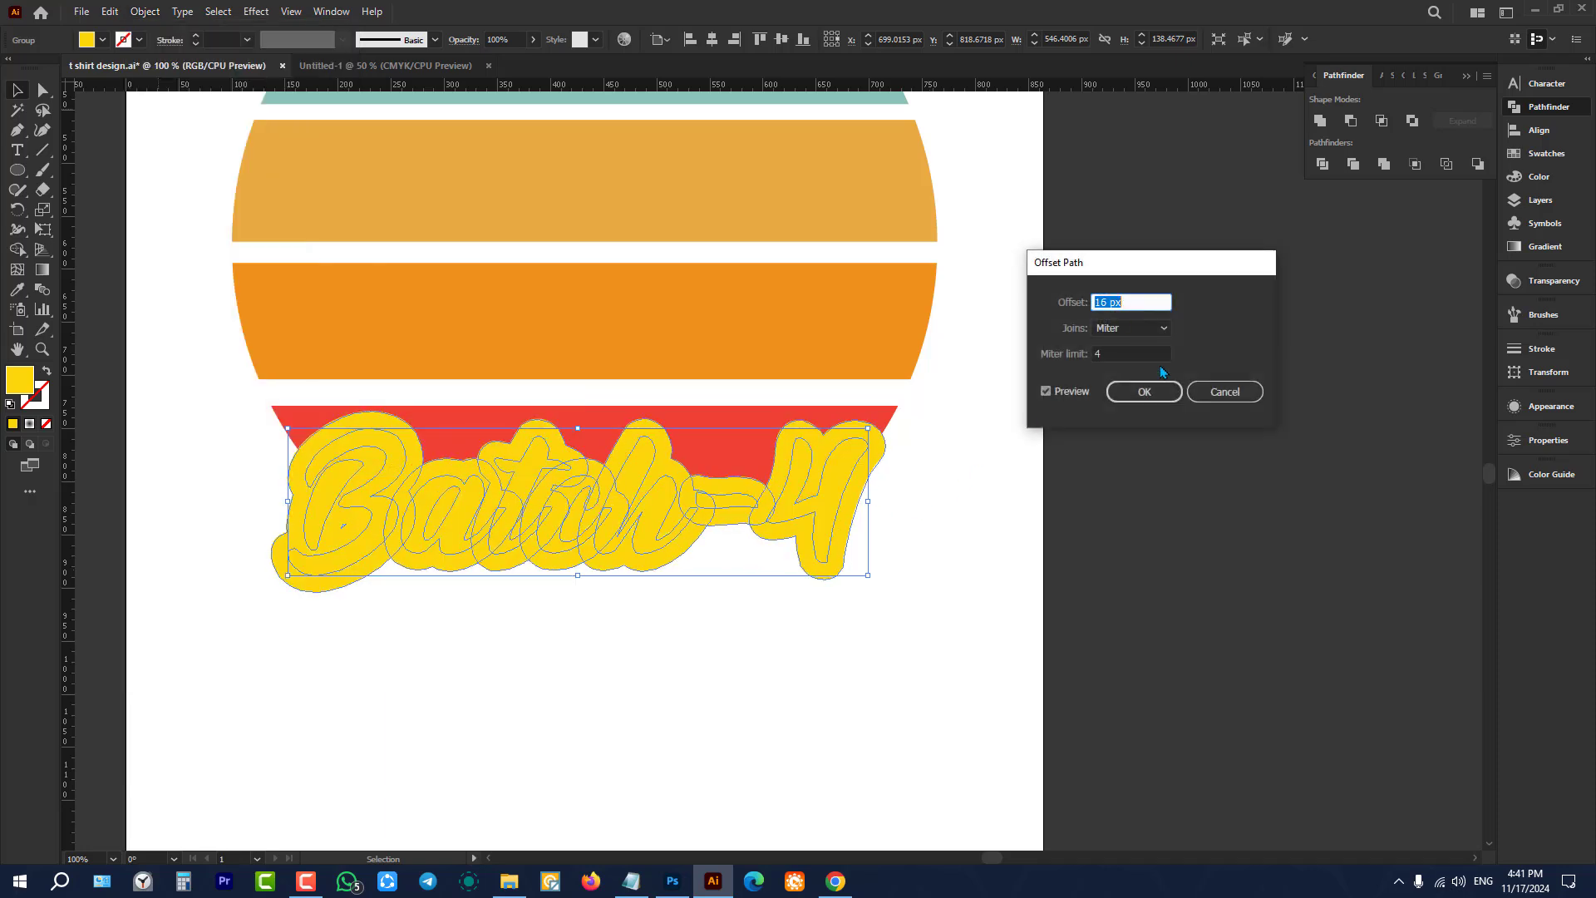
click(1157, 391)
click(1138, 425)
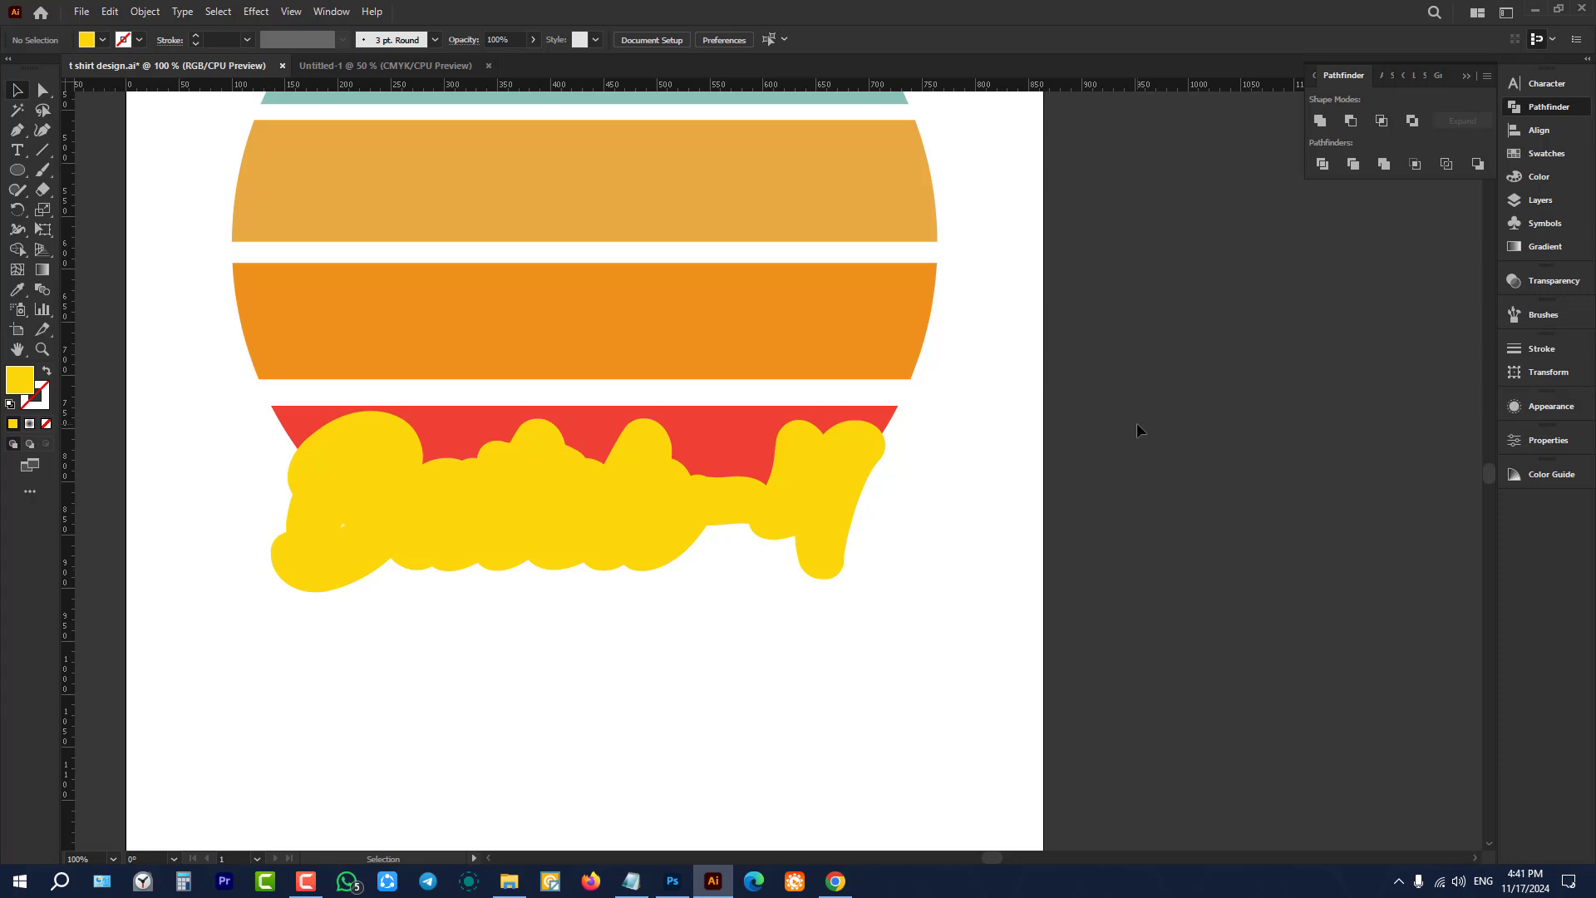
Step: Unite the overlapping offset shapes around the "Batch-4" lettering into a single shape
click(840, 471)
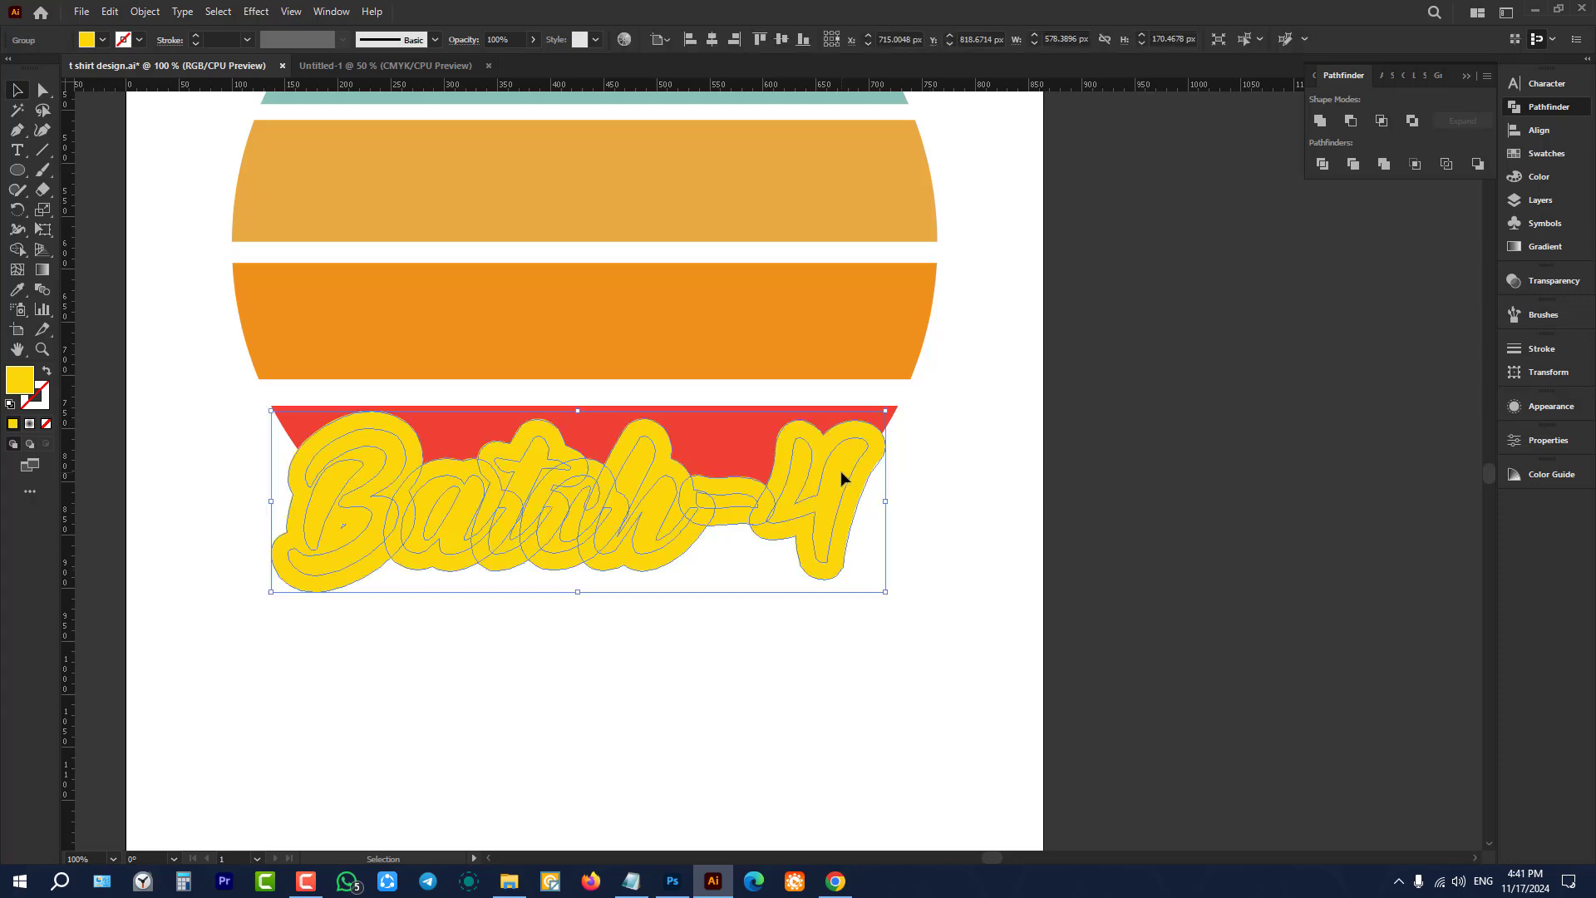
scroll(876, 463, up, 3)
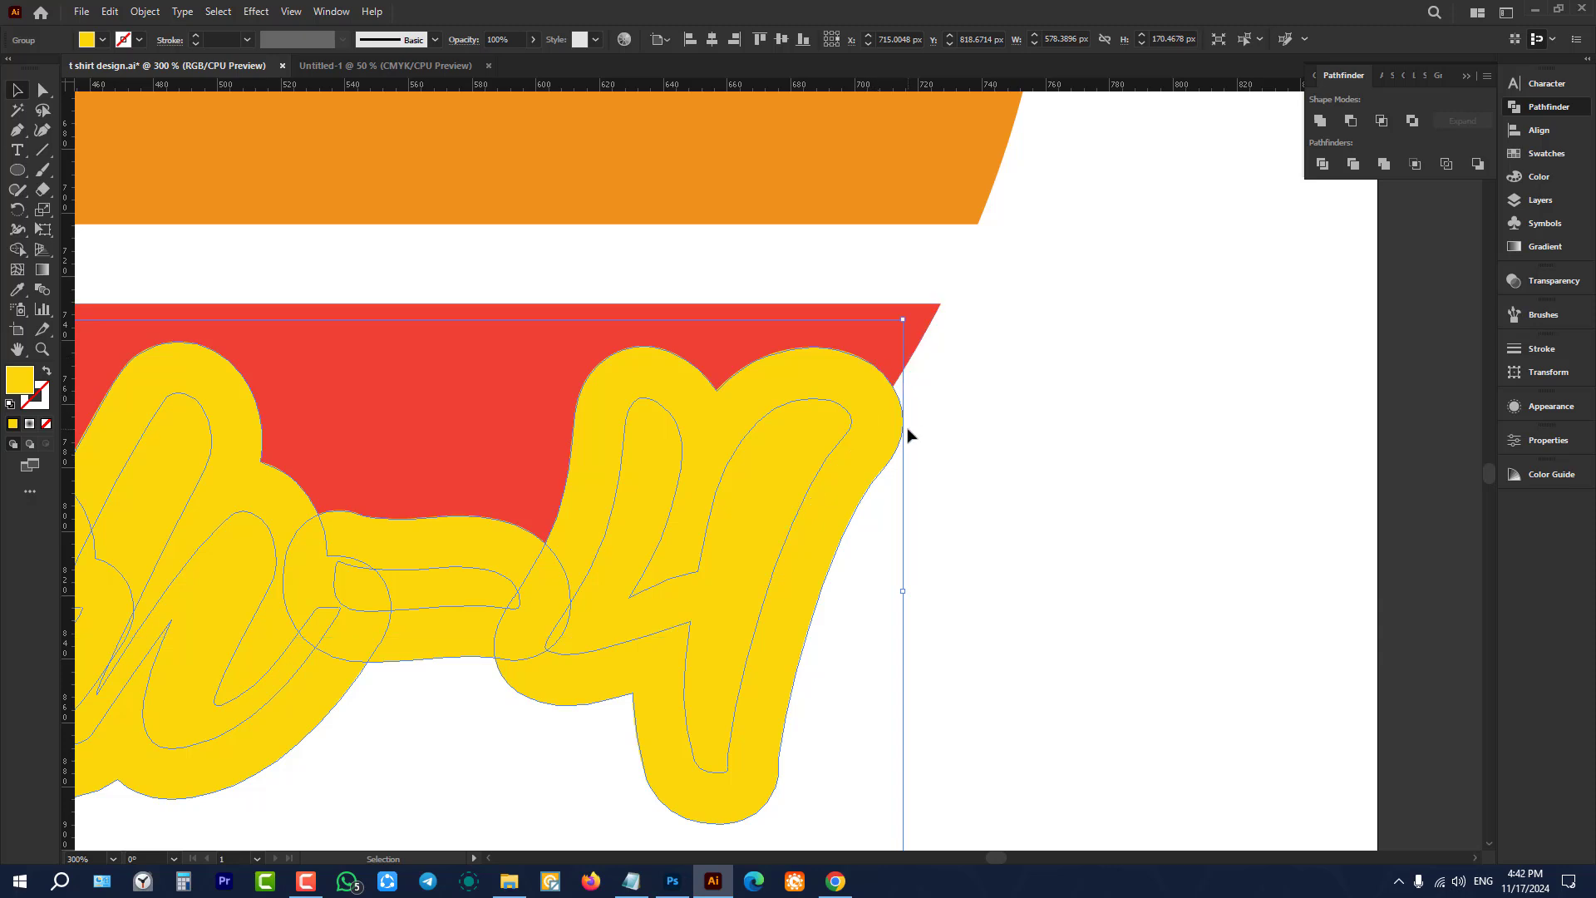
click(1325, 126)
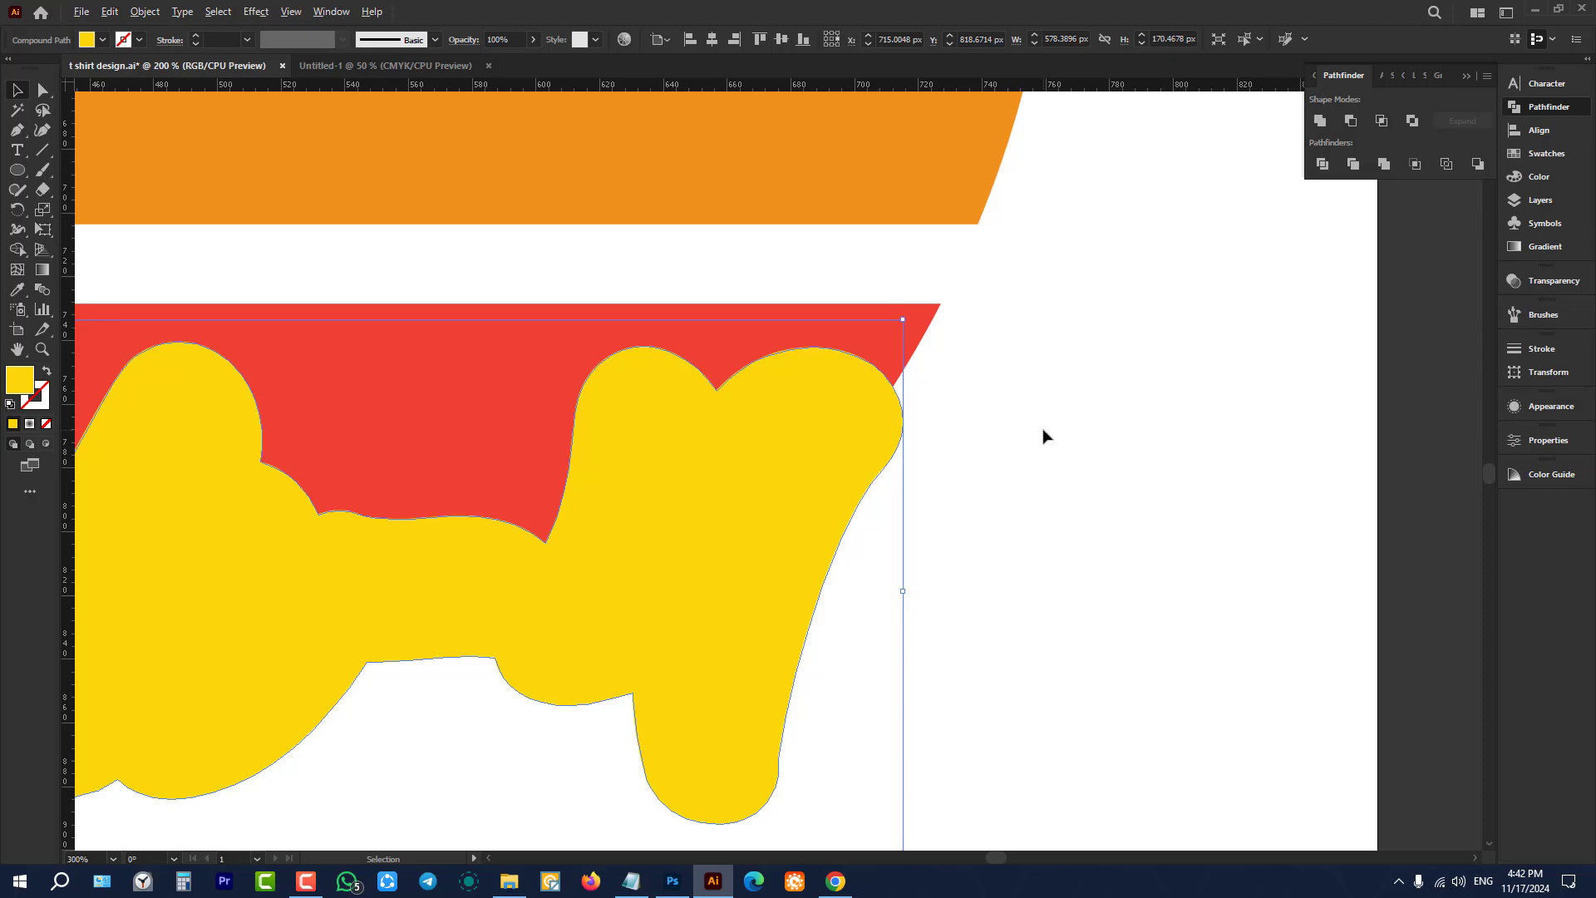
alt+scroll(1045, 435, down, 2)
scroll(915, 404, up, 2)
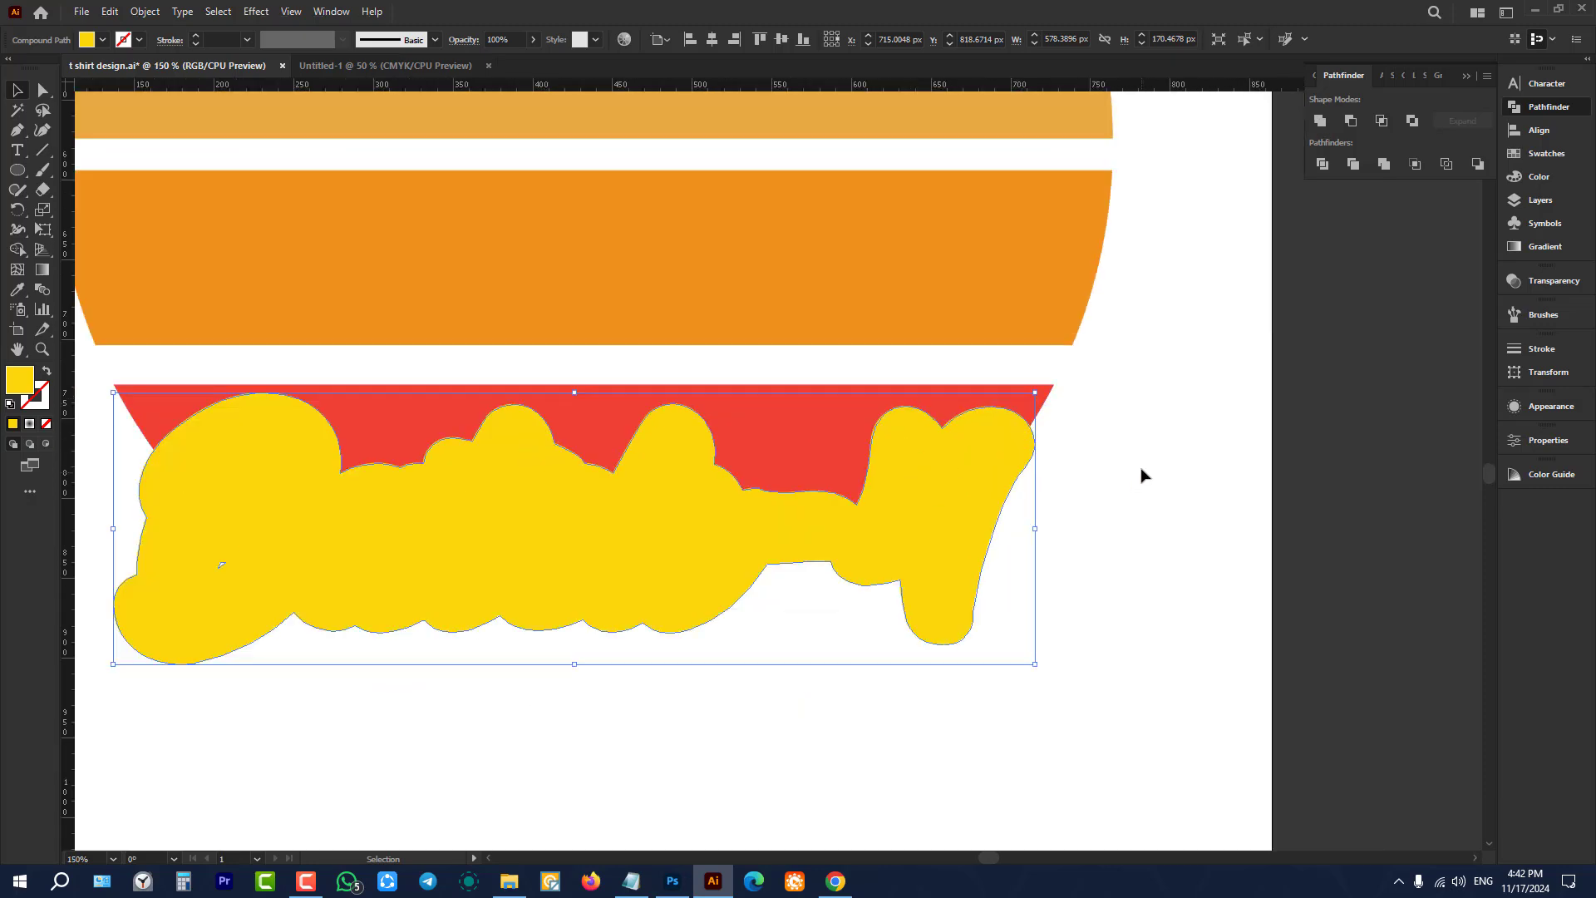
Step: Examine the merged offset shape together with the original "Batch-4" lettering
click(1168, 431)
click(1013, 462)
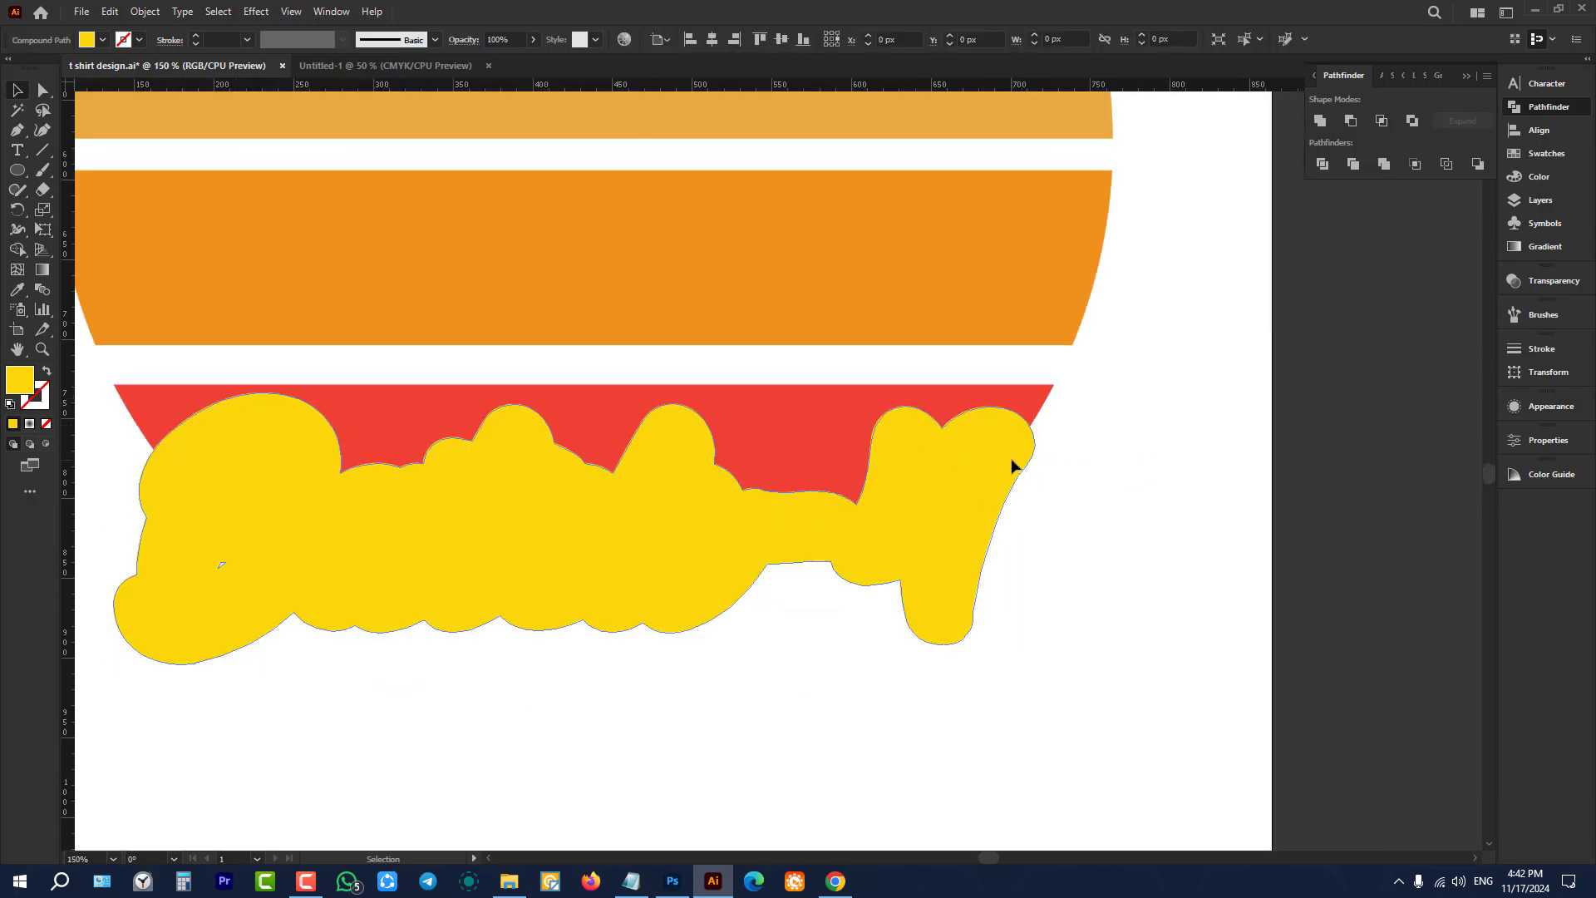
click(1125, 427)
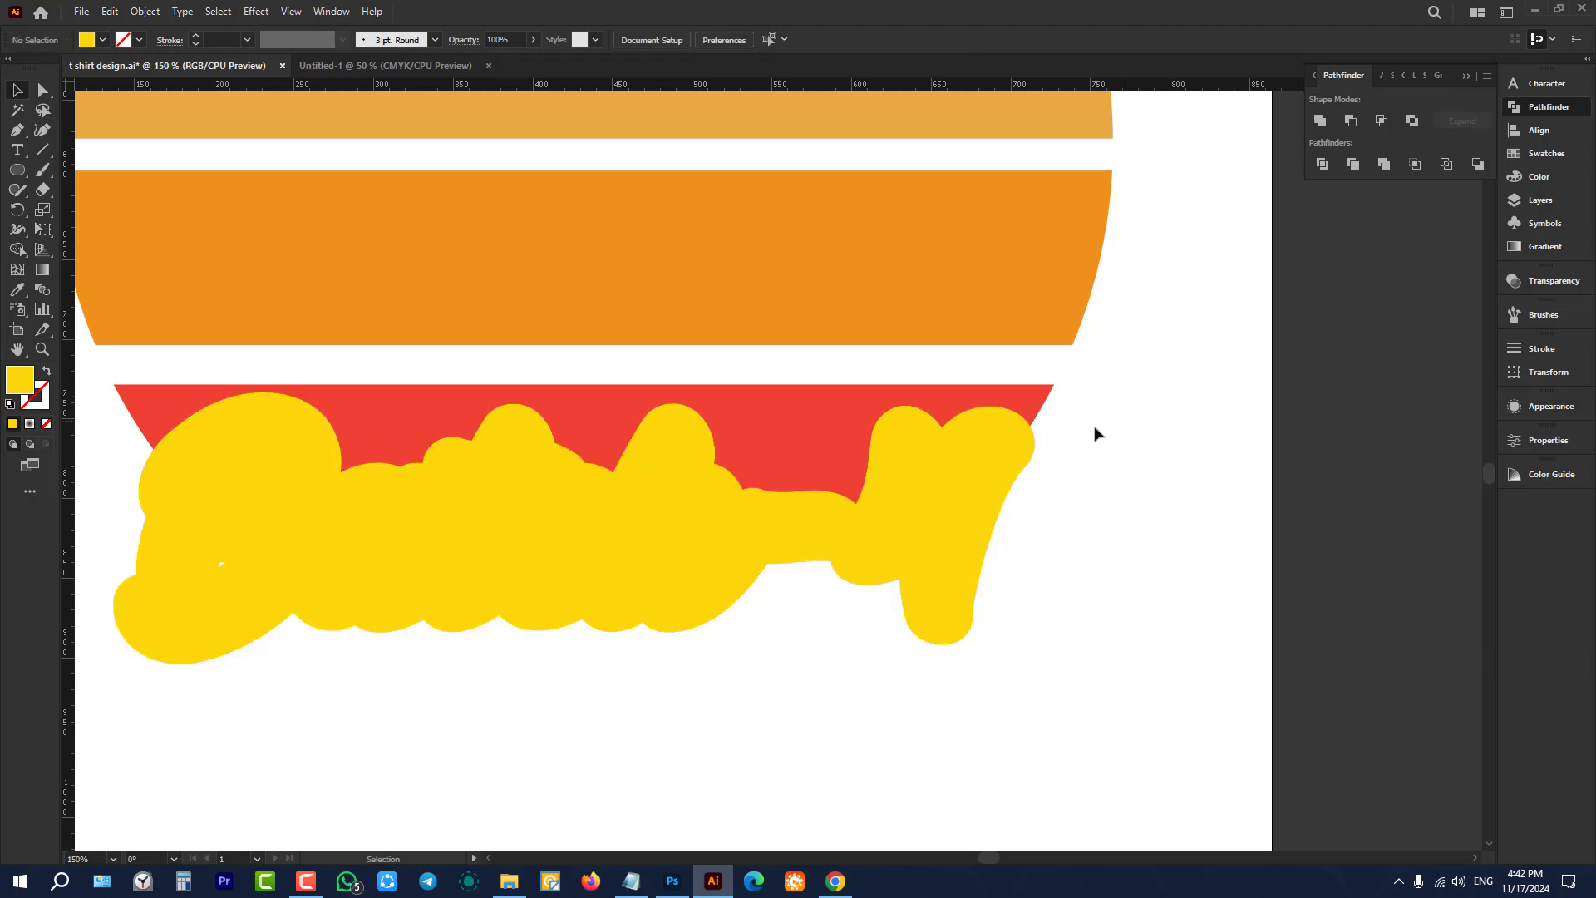
click(985, 454)
drag(1124, 491, 982, 548)
drag(987, 673, 898, 590)
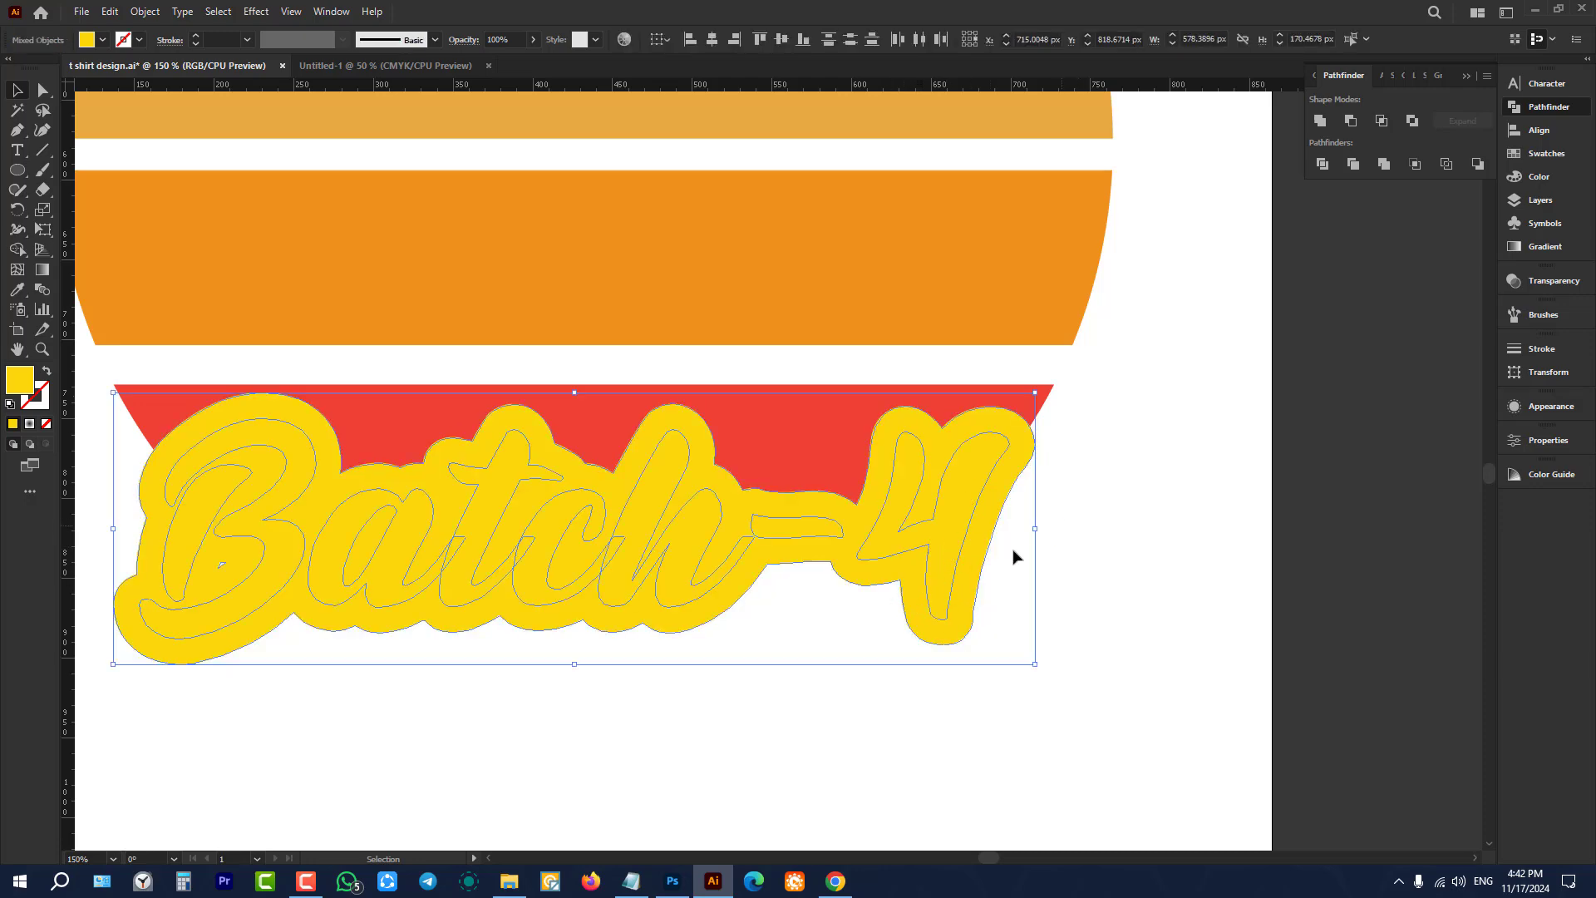
scroll(964, 552, up, 4)
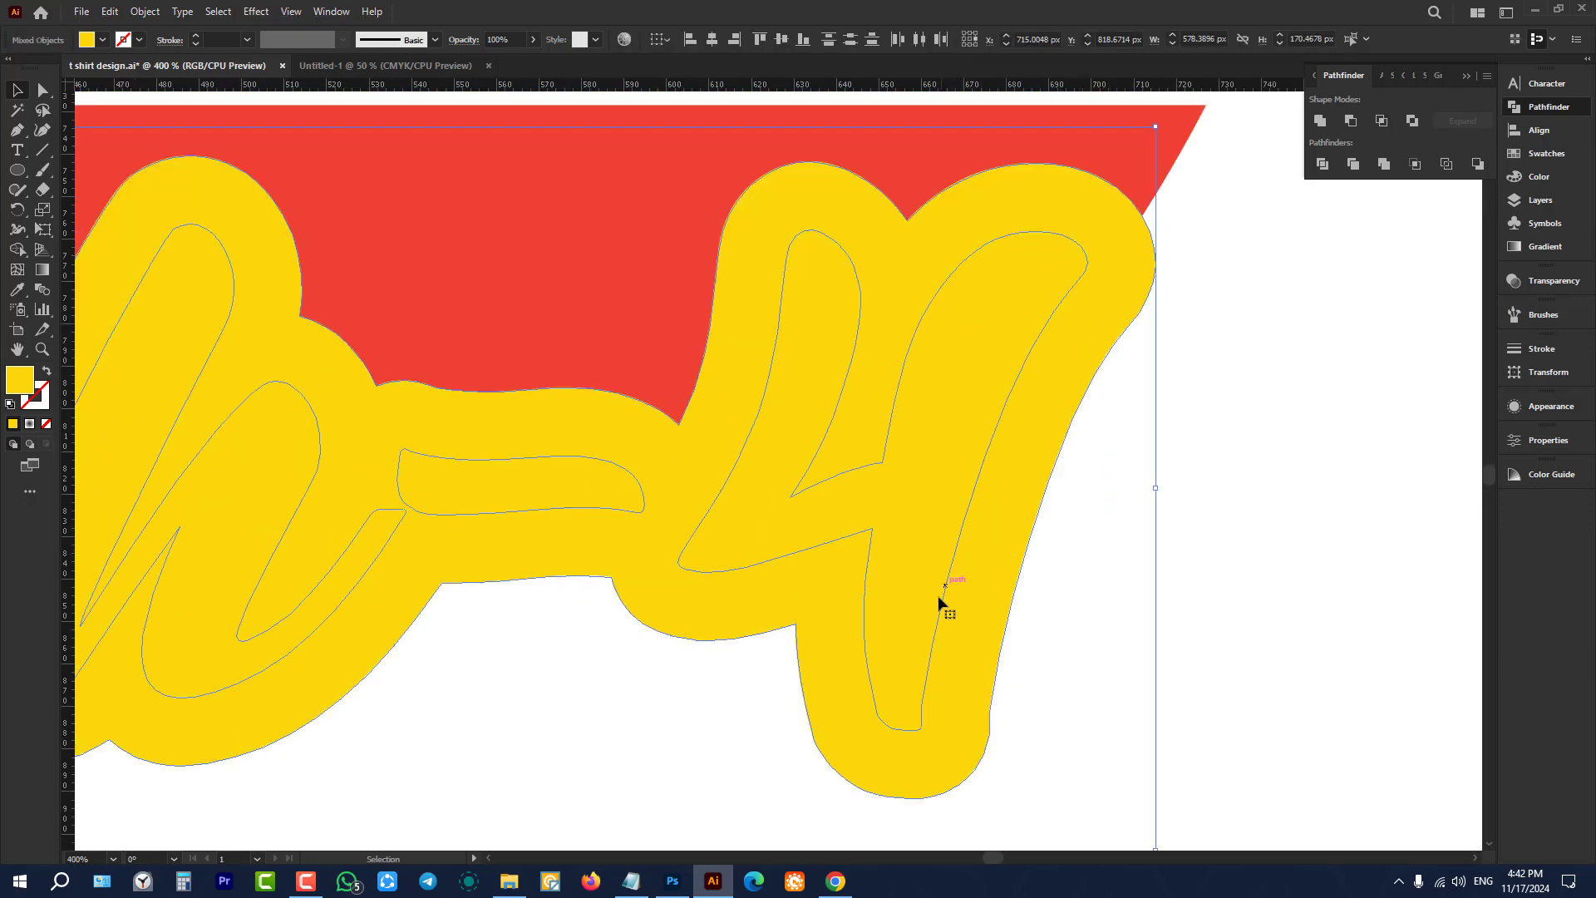
key(Delete)
Step: Subtract the merged offset shape from the red stripe with Minus Front to leave a gap around the "Batch-4" lettering
click(996, 533)
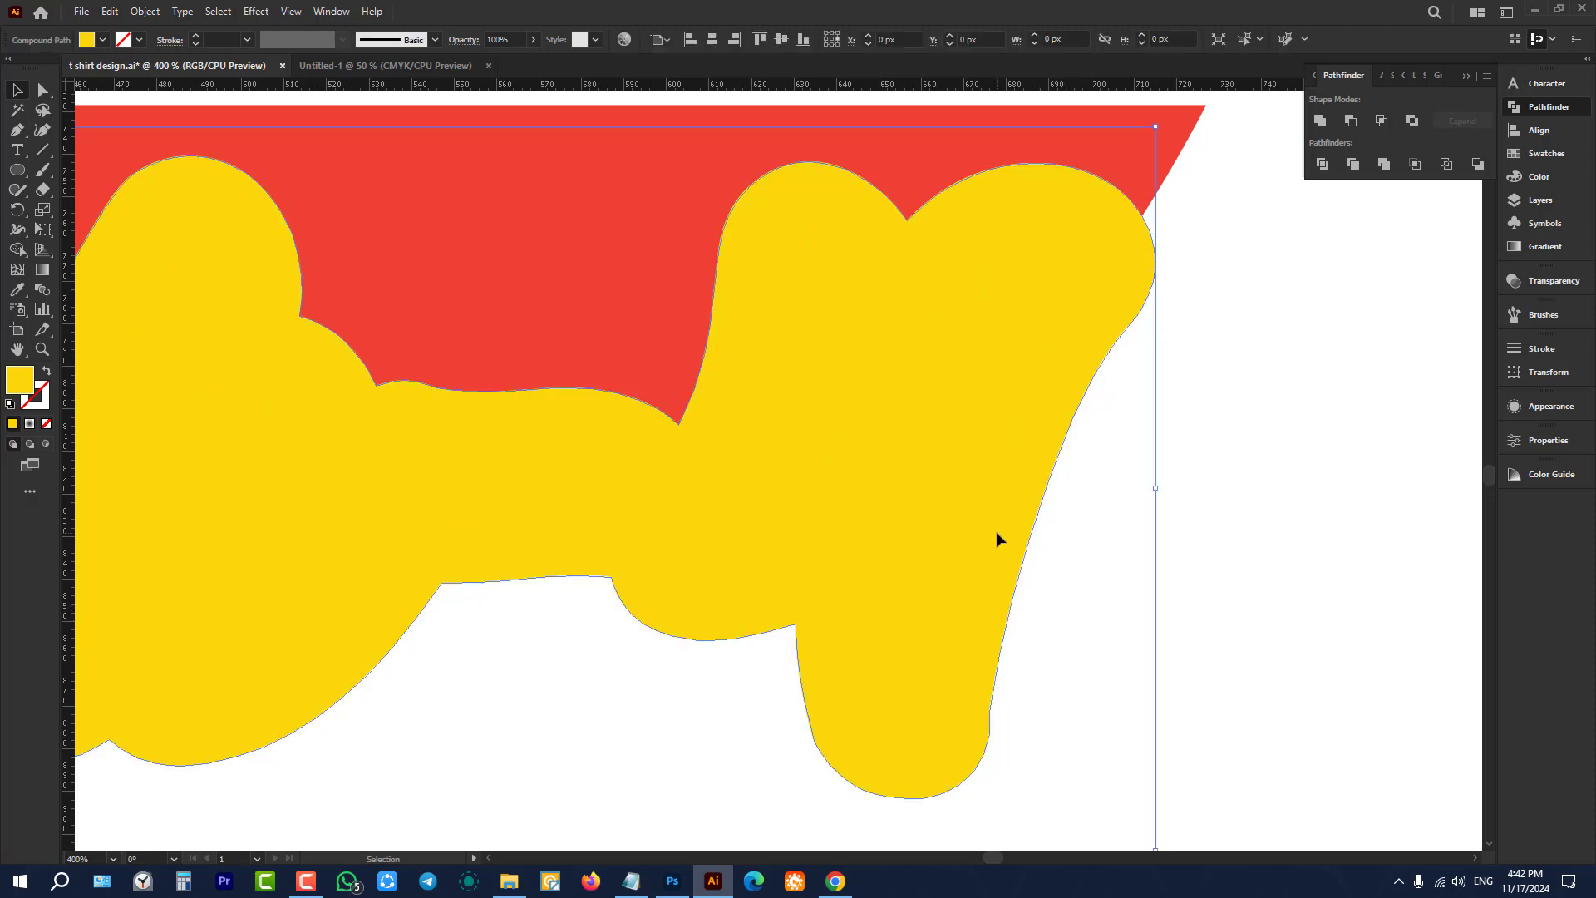
scroll(997, 533, down, 2)
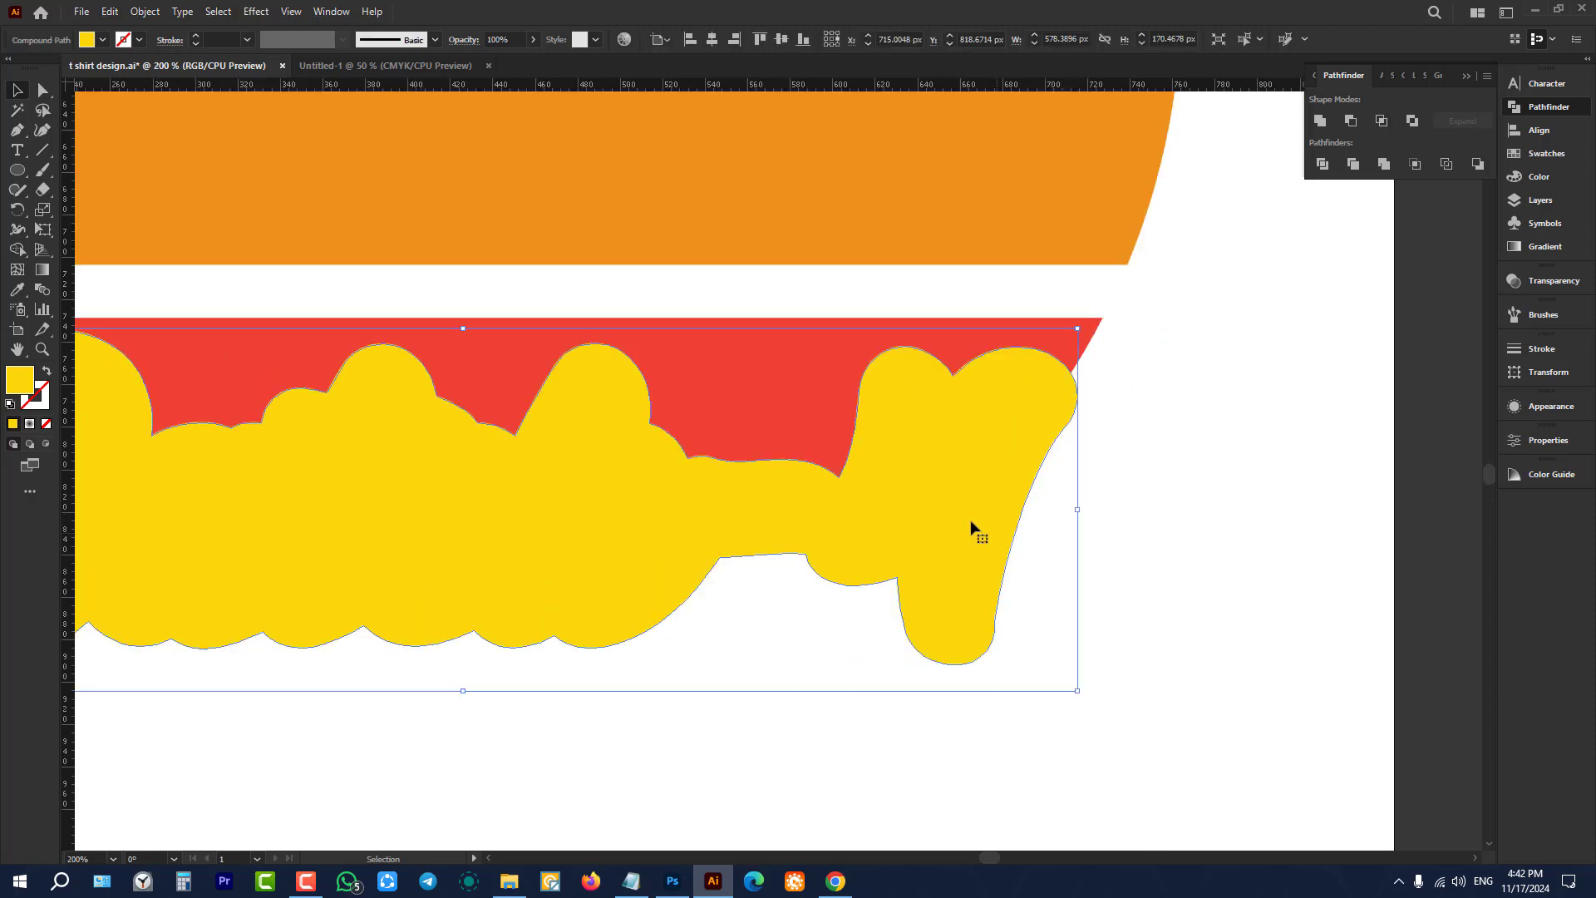
shift+click(795, 371)
scroll(794, 378, down, 2)
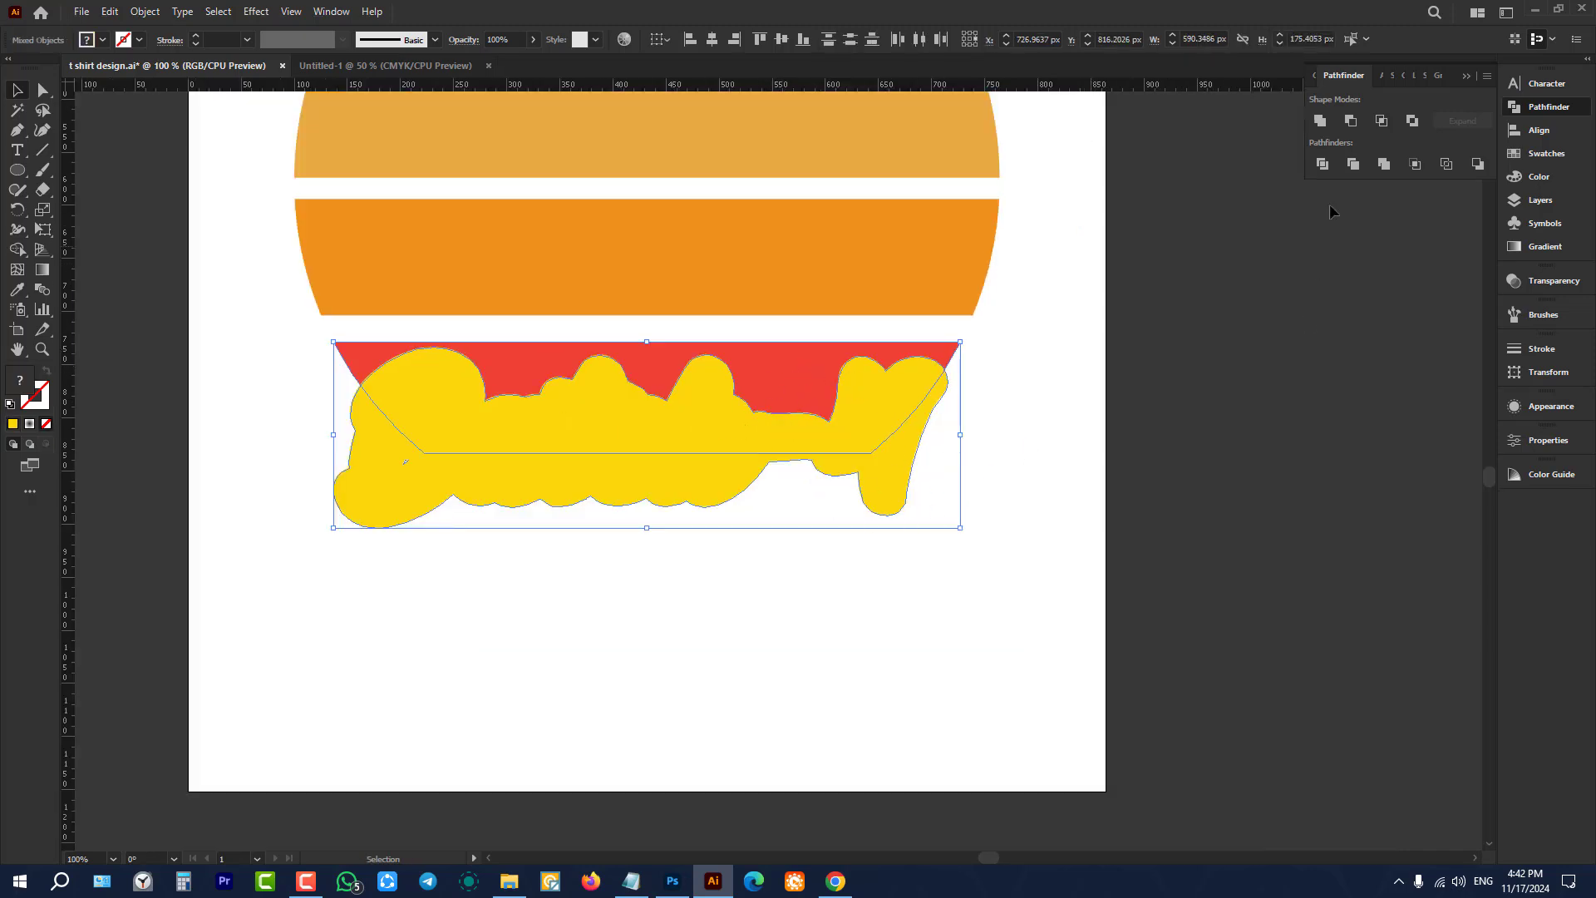
click(1350, 121)
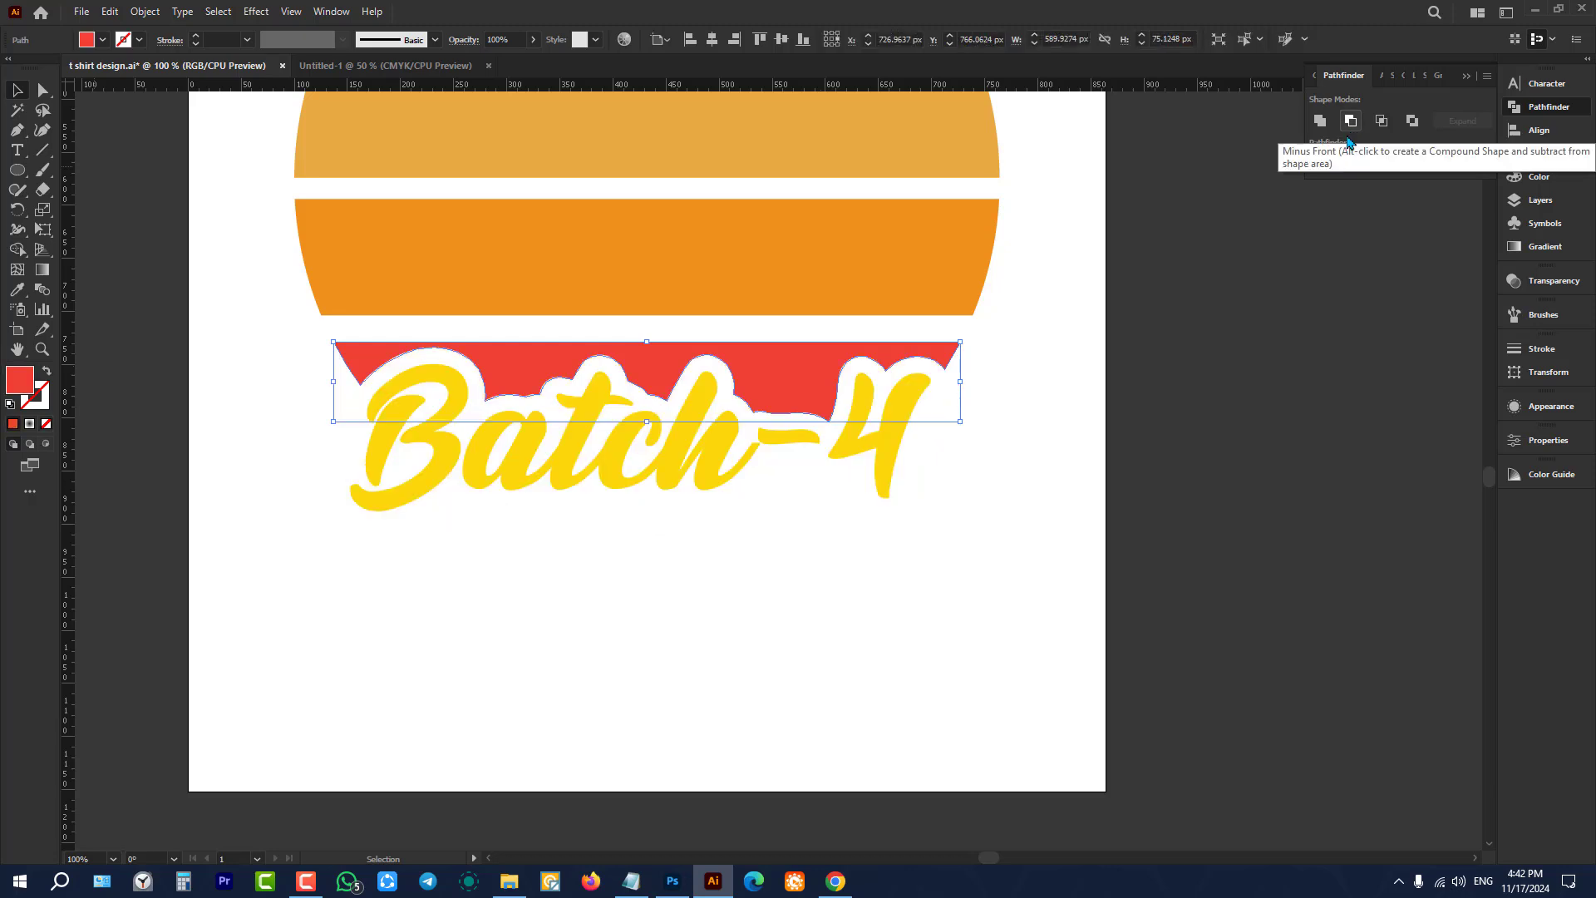
click(1106, 434)
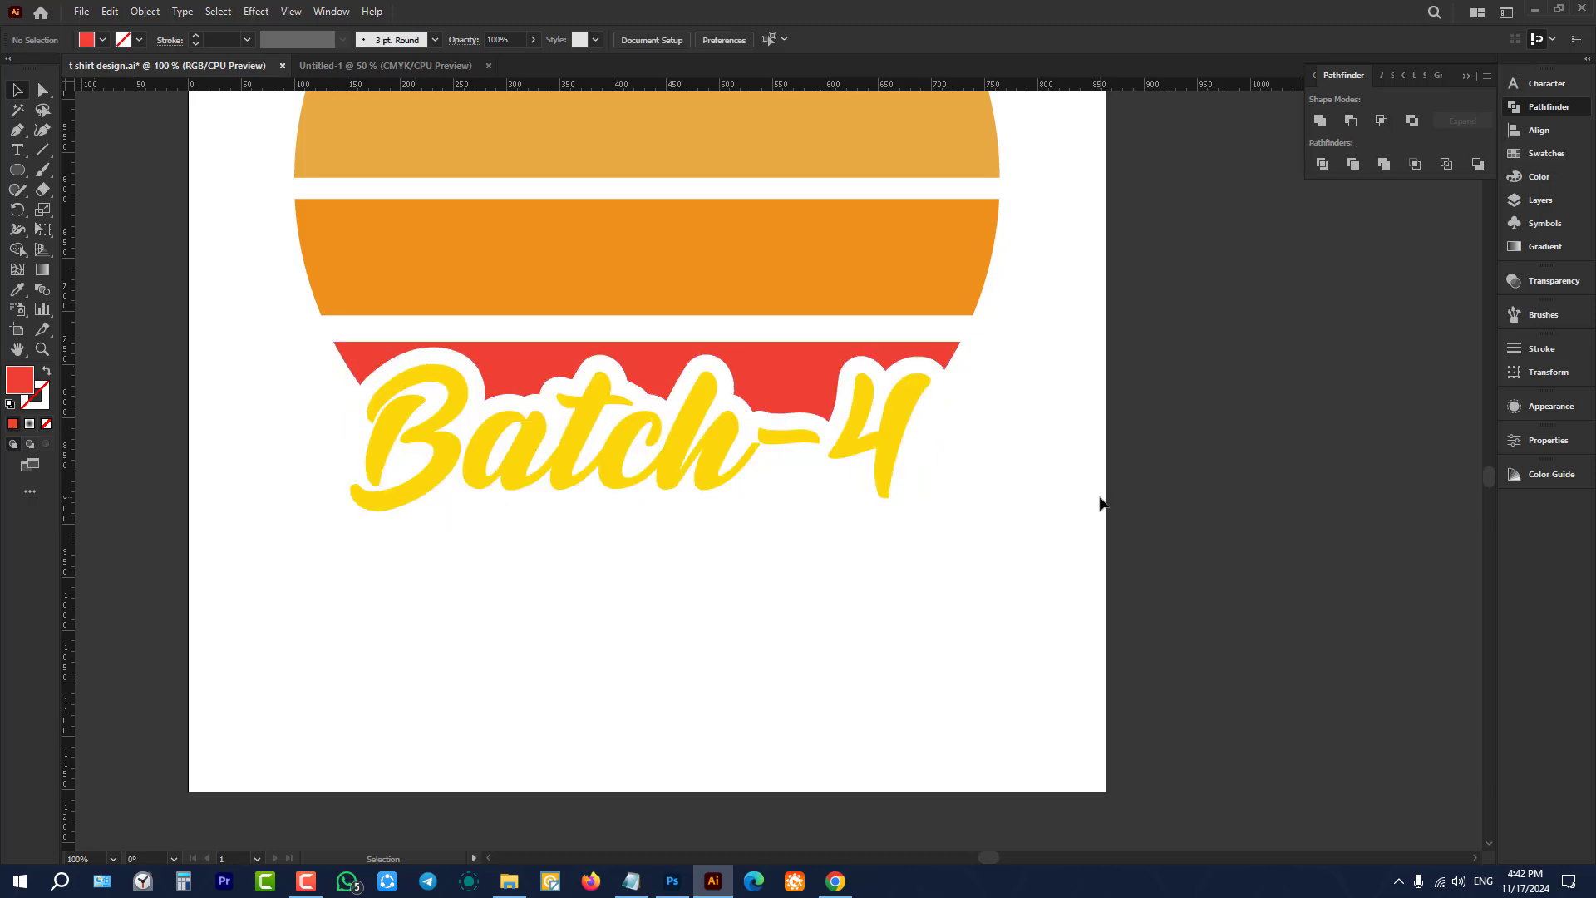
Step: Recolour the yellow "Batch-4" lettering with the red sampled from the stripe behind it
scroll(1040, 484, down, 3)
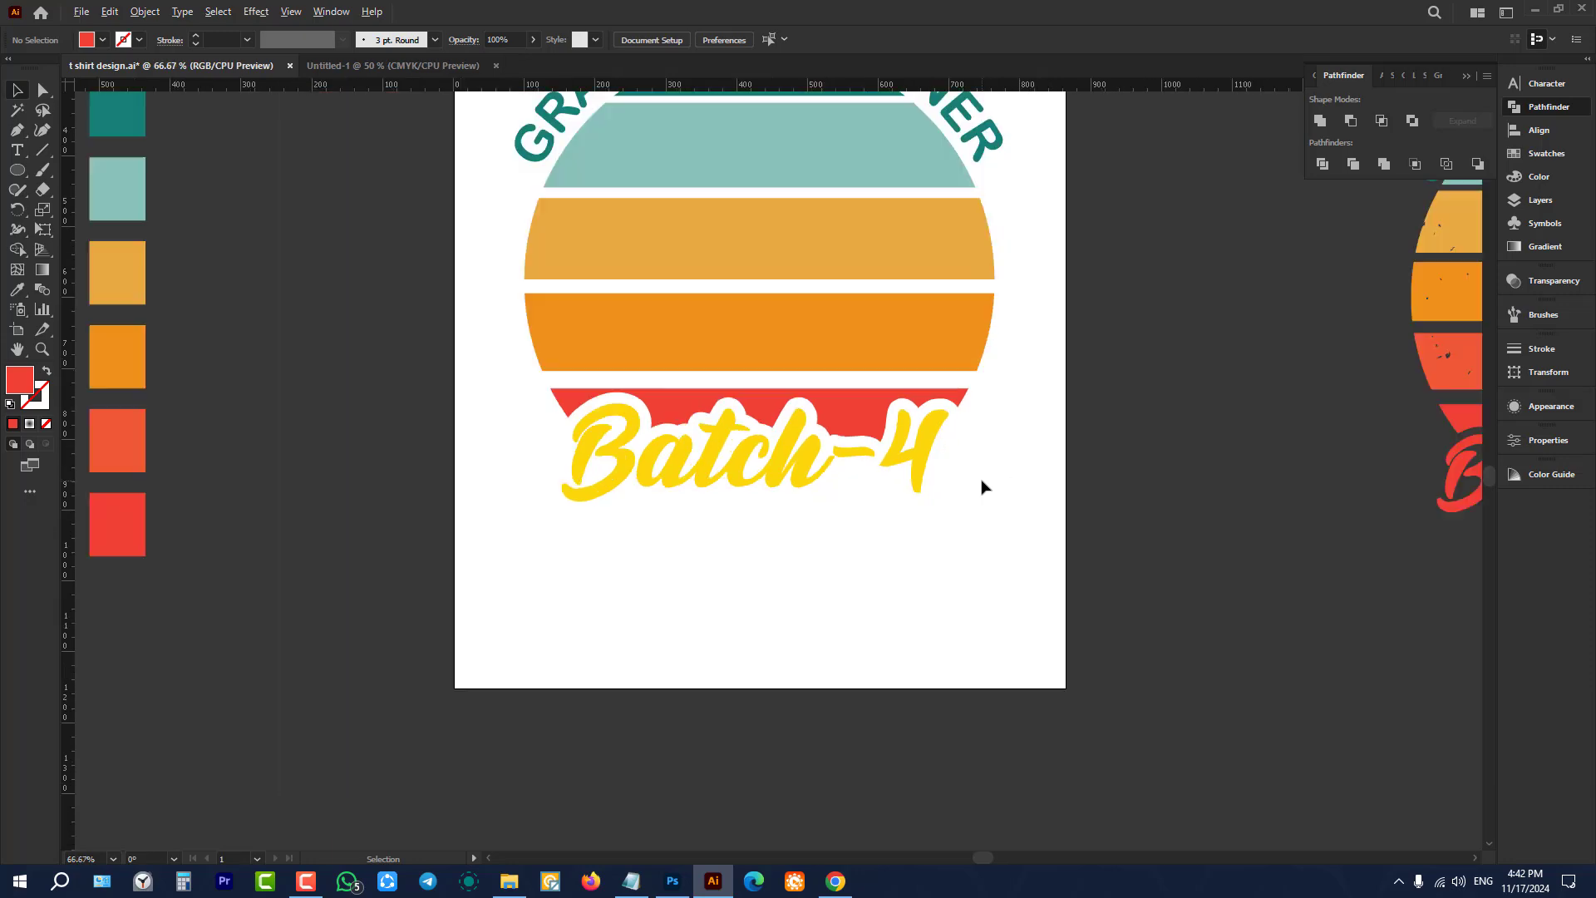
scroll(997, 463, up, 2)
scroll(998, 457, up, 1)
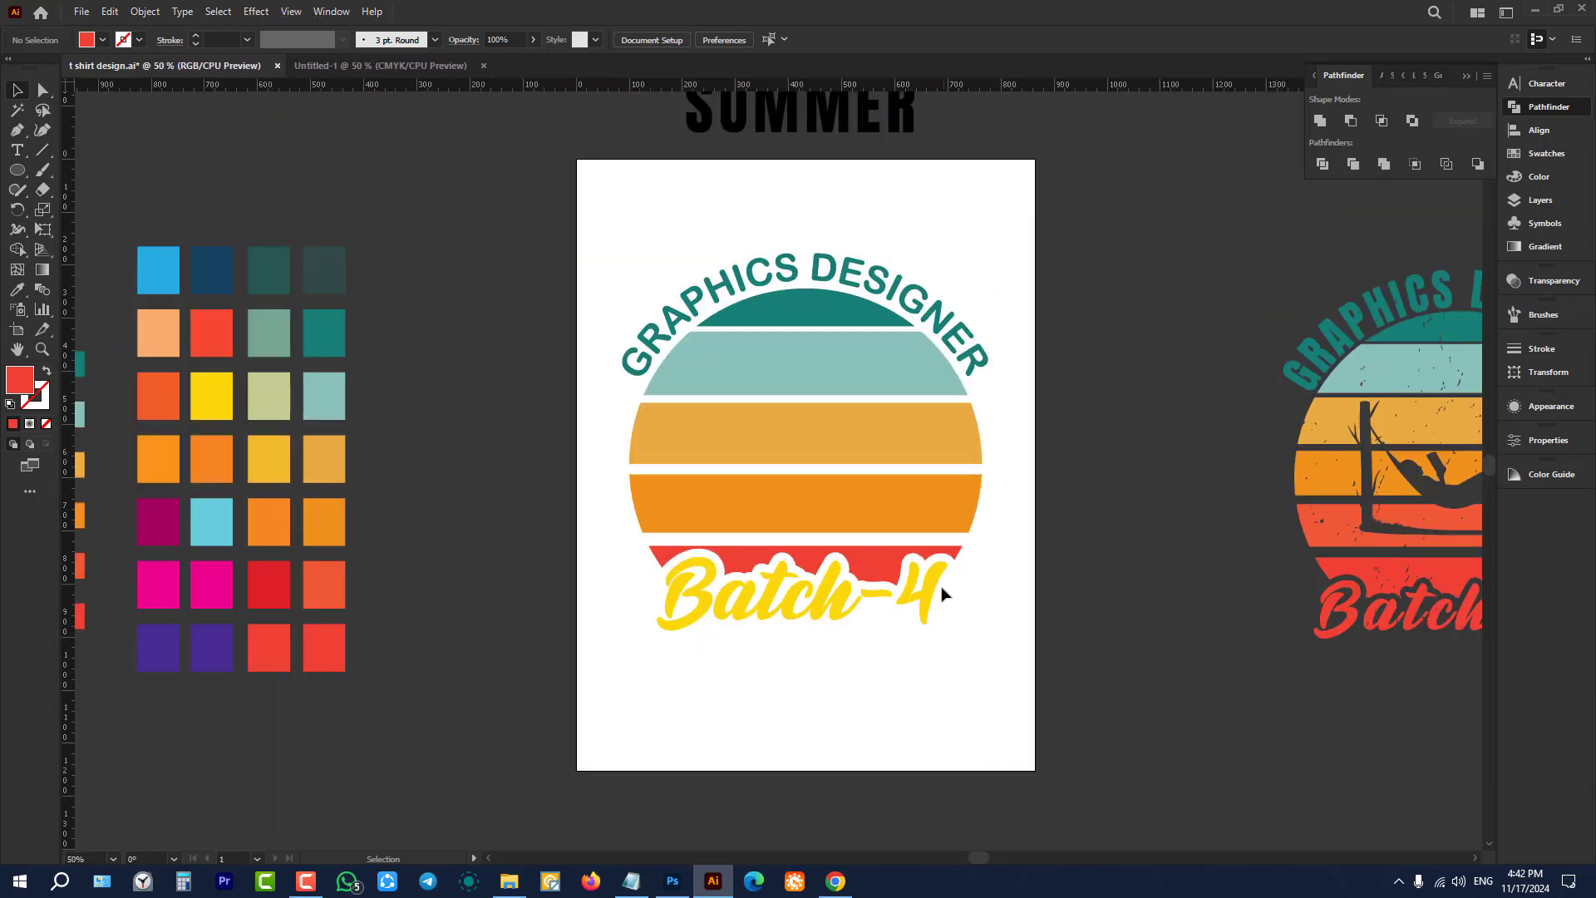
click(942, 593)
key(i)
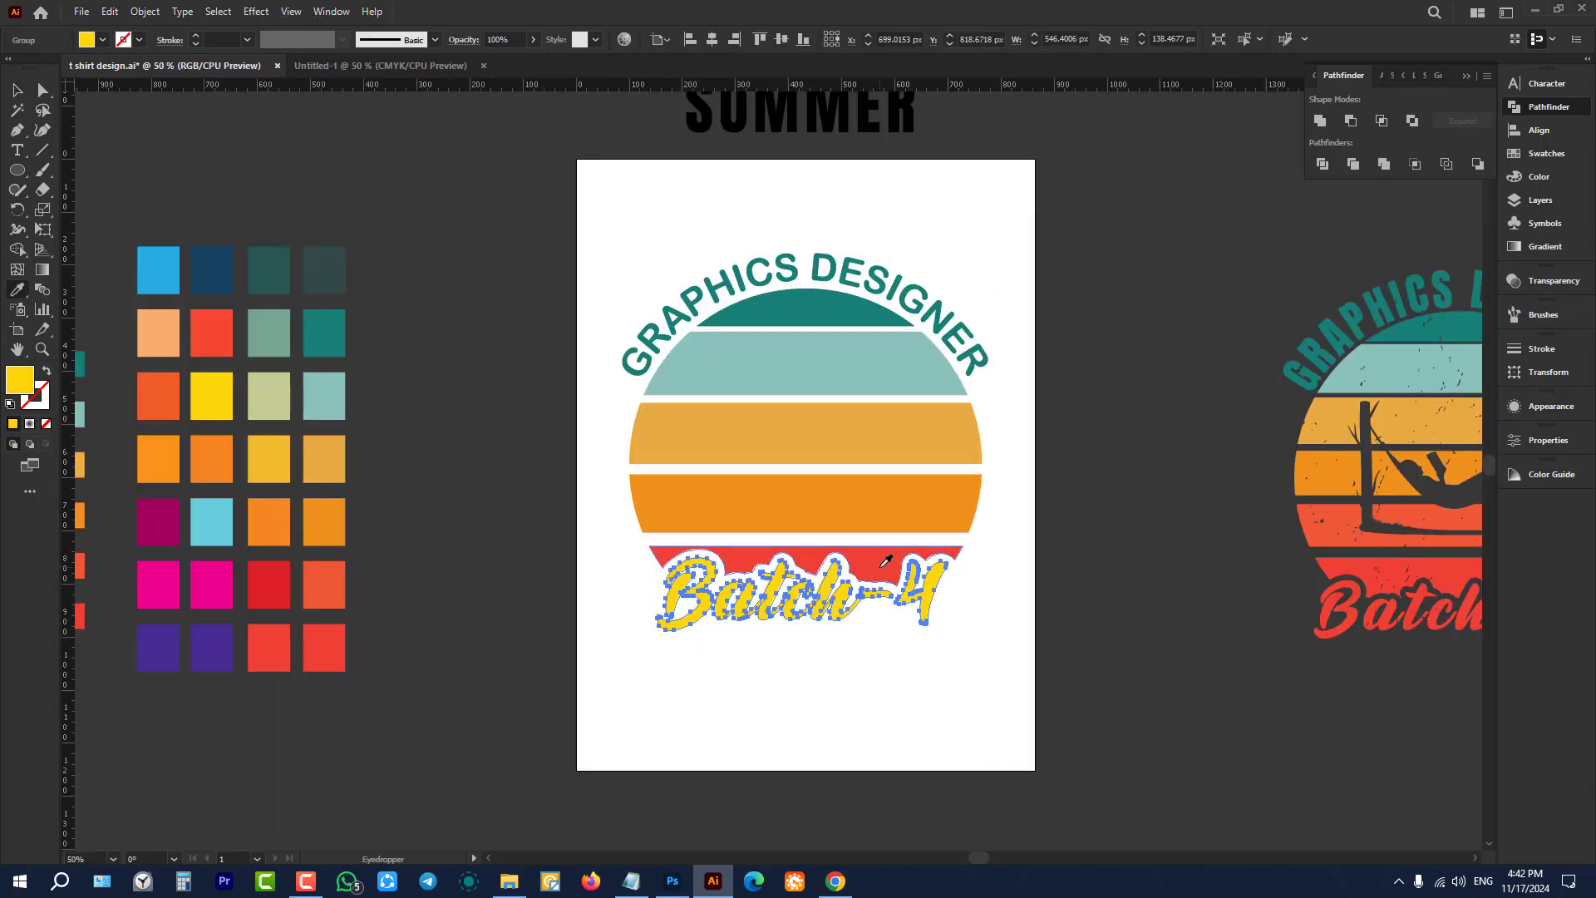
click(886, 562)
key(v)
click(1048, 520)
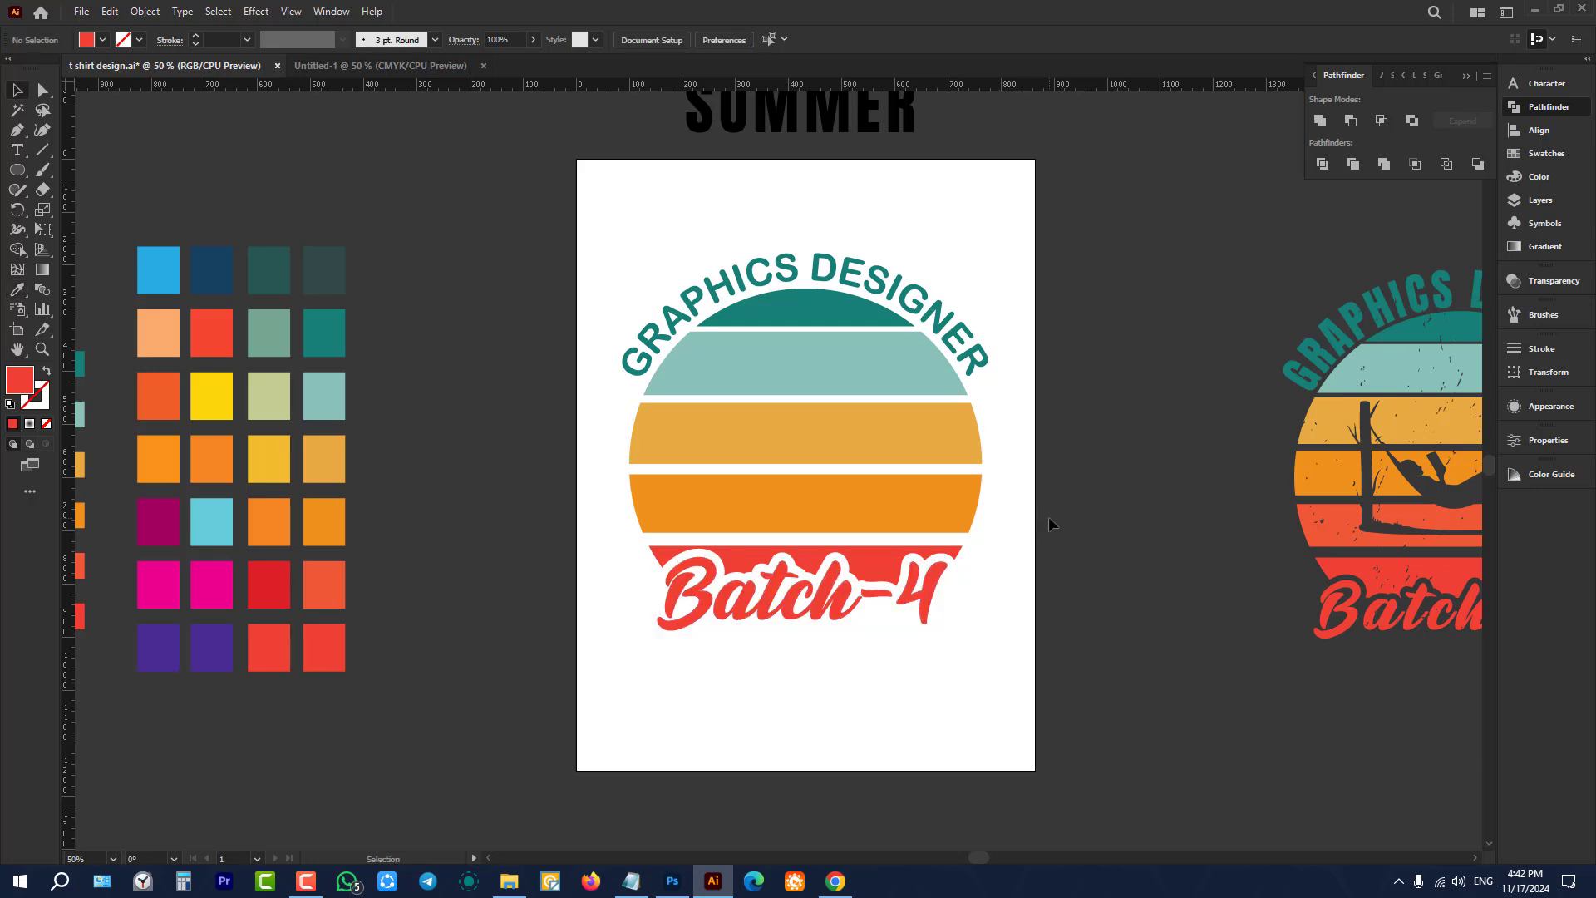
Step: Place a copy of the black hammock-between-two-trees silhouette over the middle stripes of the circle, following the "Batch-01" reference design
scroll(1070, 420, up, 1)
scroll(656, 468, down, 3)
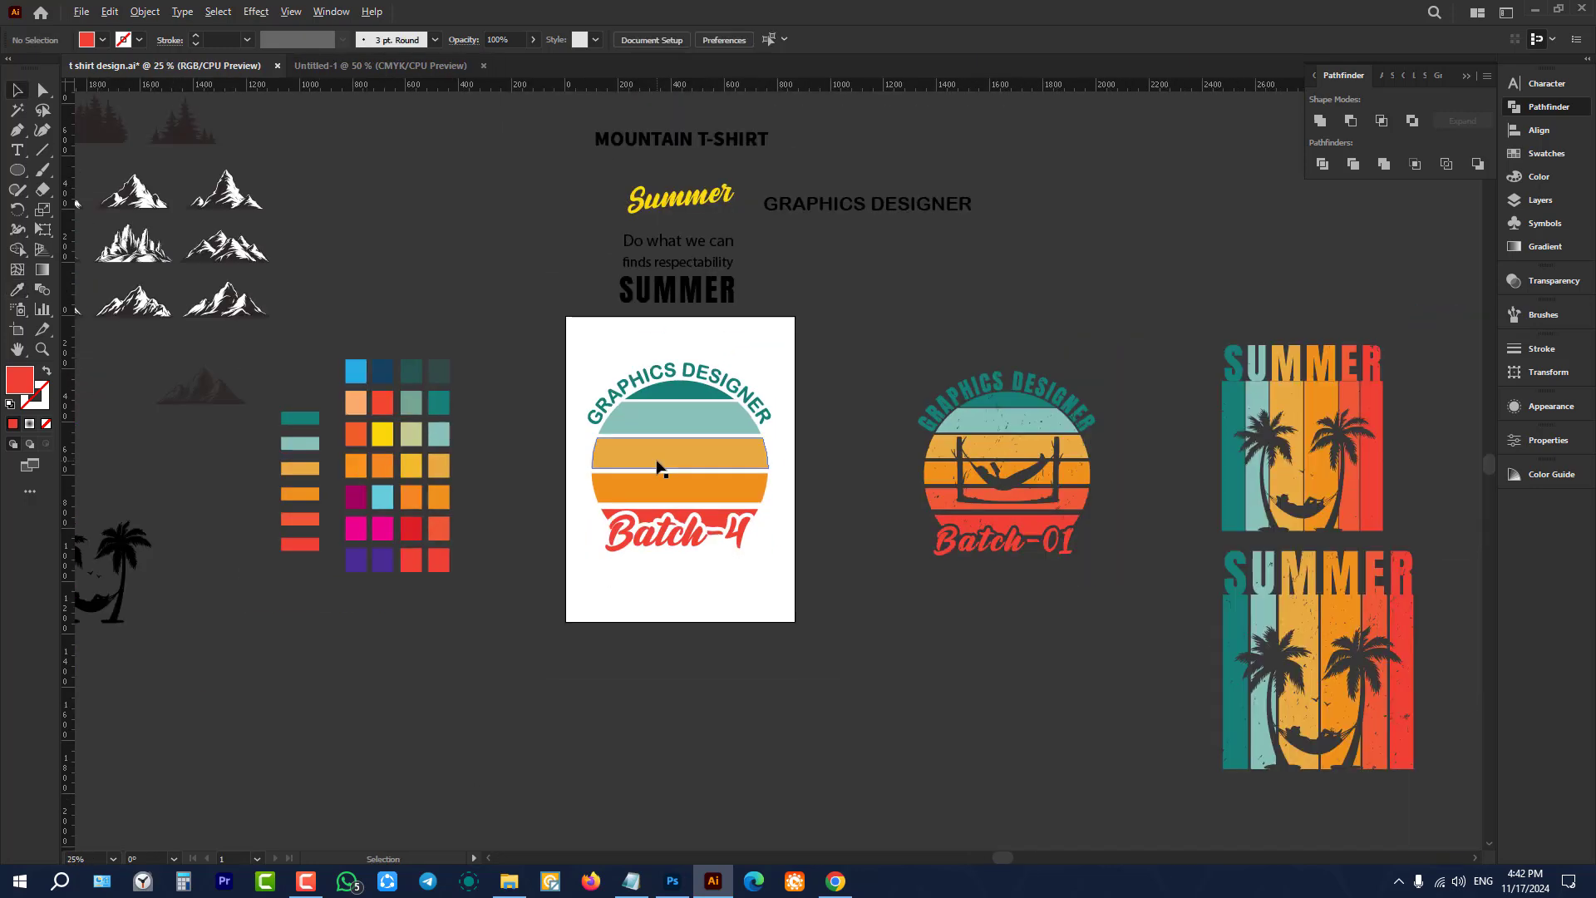
scroll(1006, 478, up, 3)
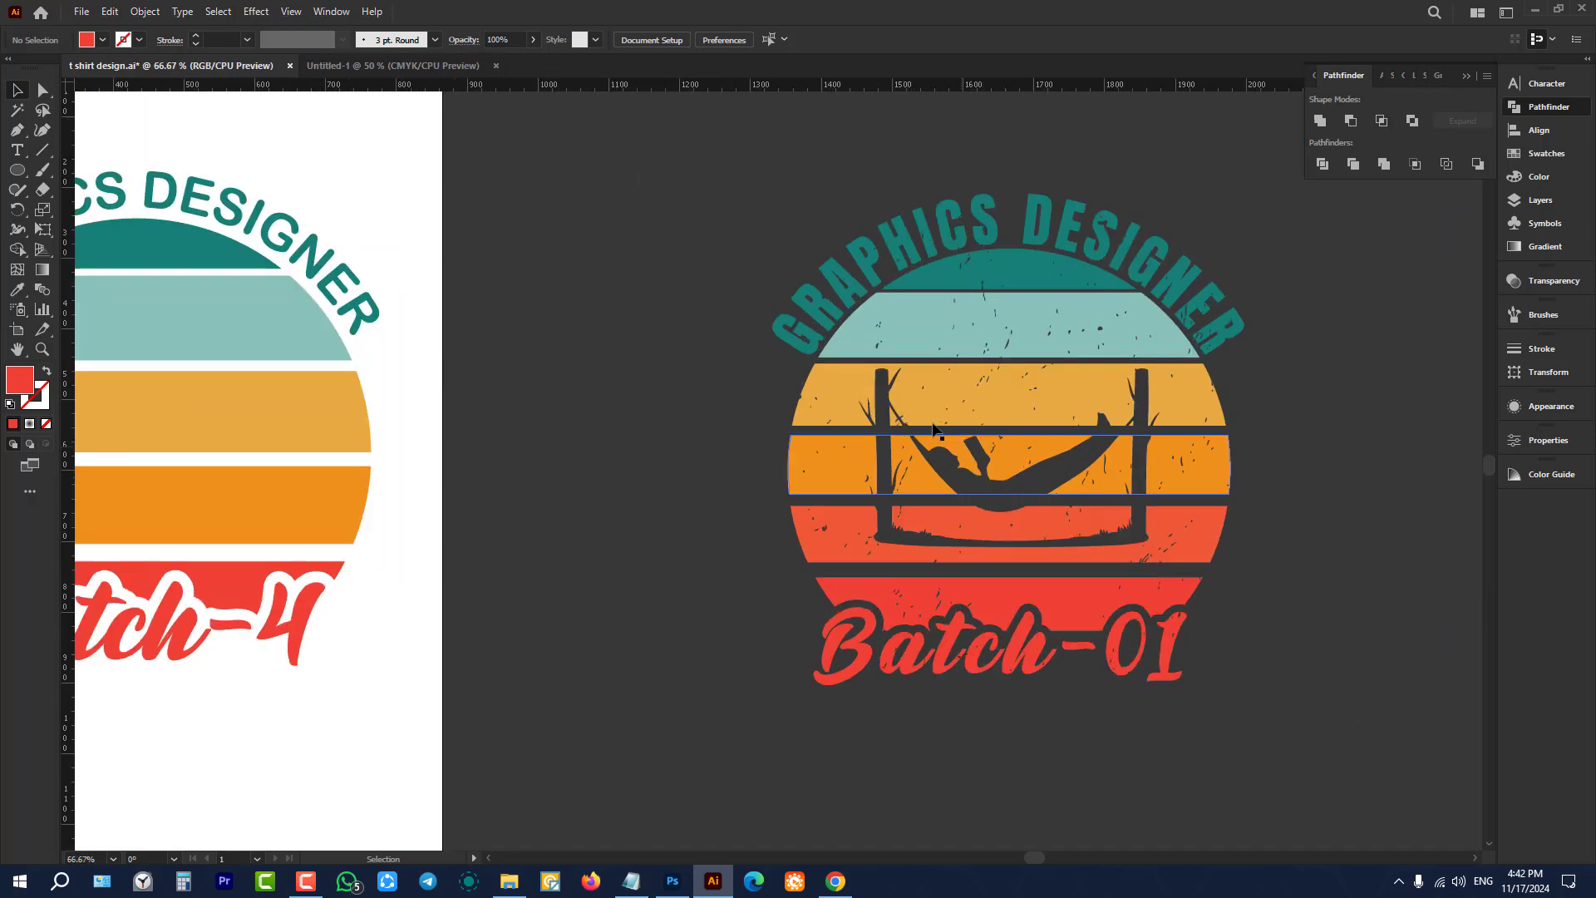
scroll(1054, 497, down, 5)
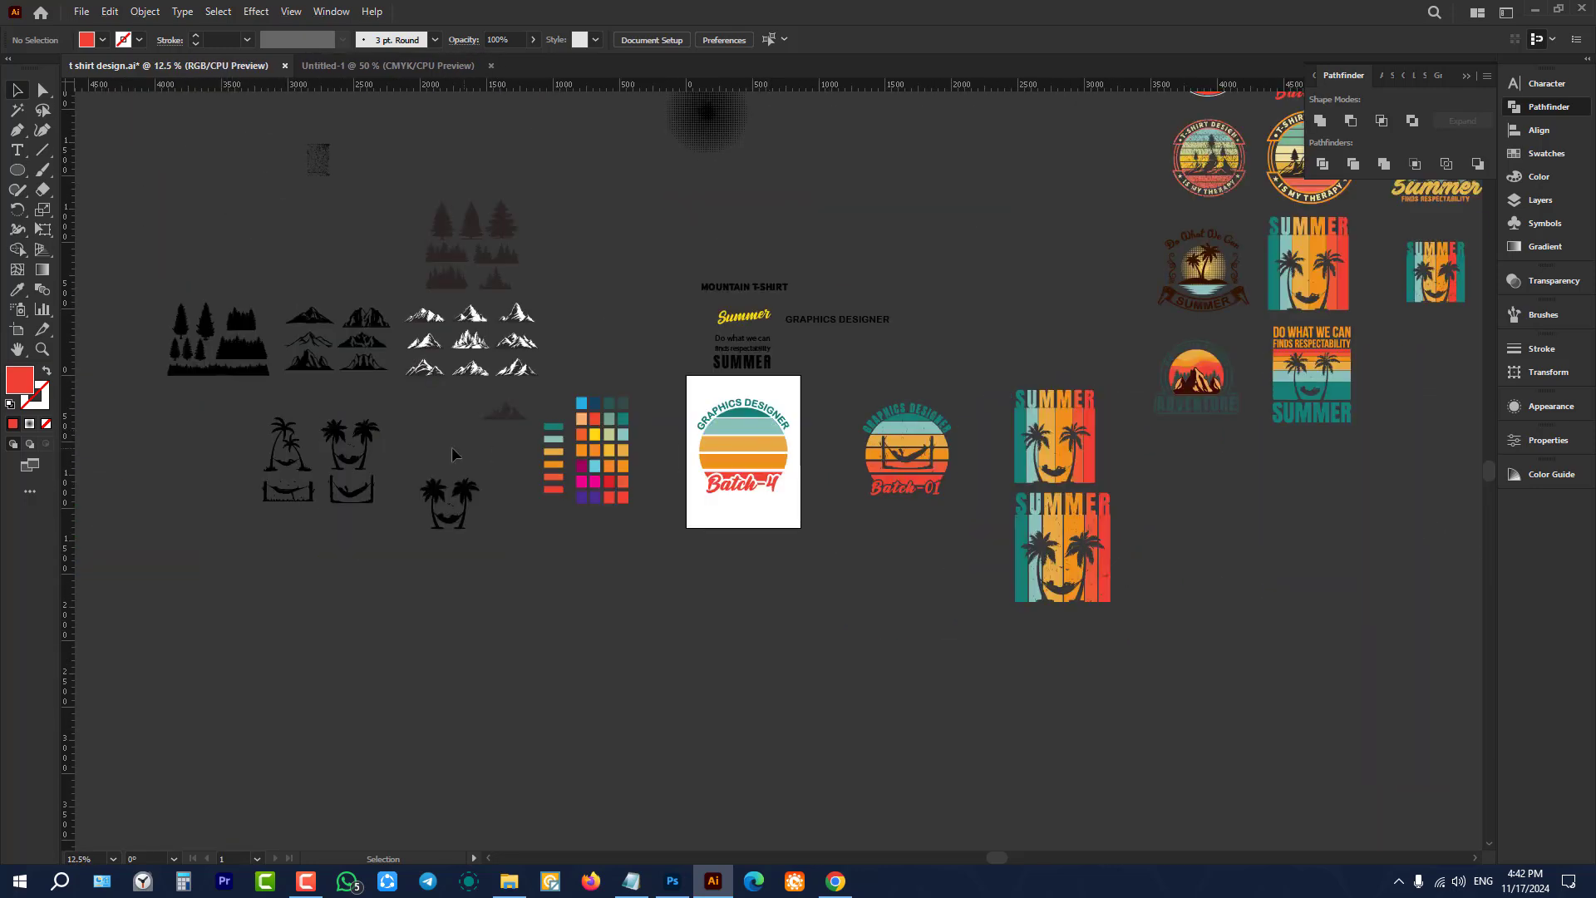
drag(361, 492, 753, 442)
scroll(753, 442, up, 4)
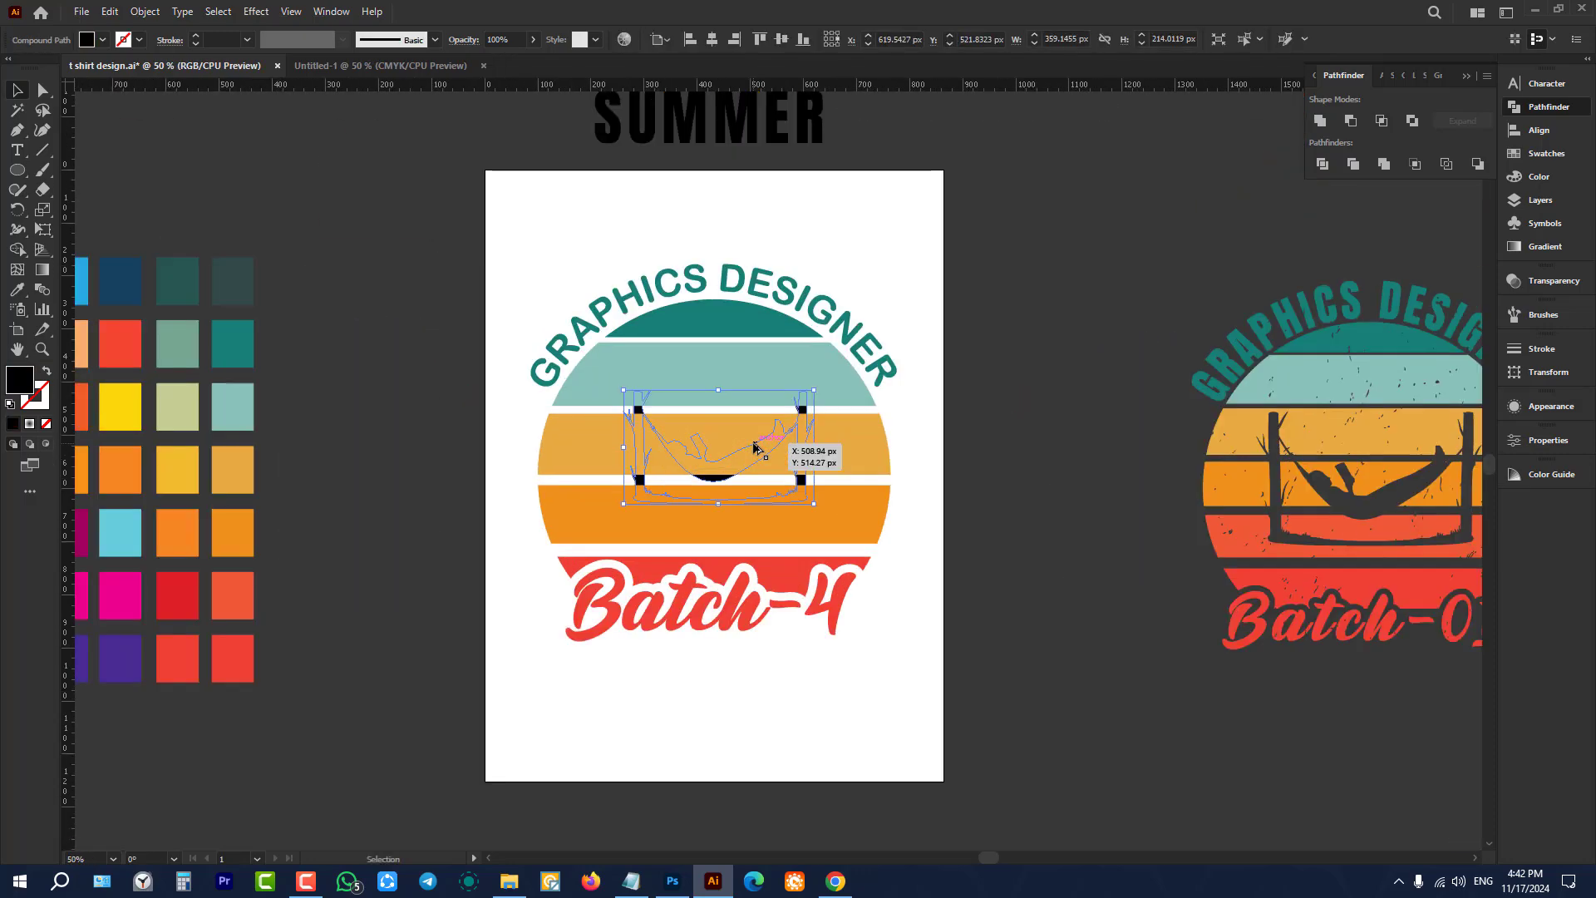
scroll(754, 445, up, 1)
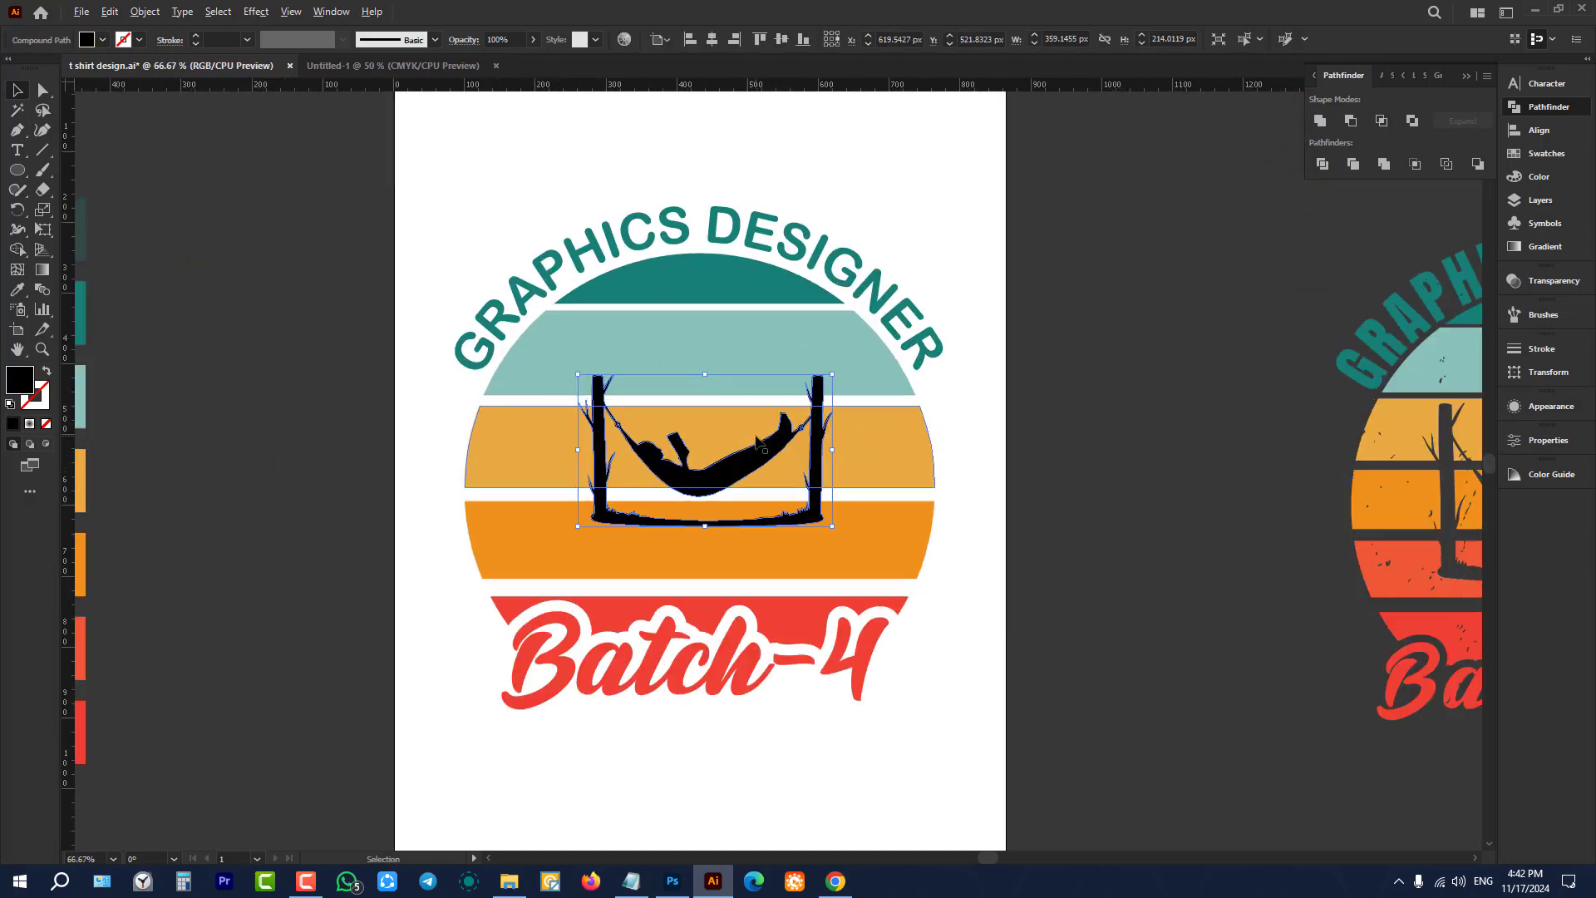
Step: Enlarge the hammock silhouette to about 489 × 292 px over the middle stripes and centre it horizontally on the artboard
scroll(703, 348, up, 1)
drag(705, 373, 703, 349)
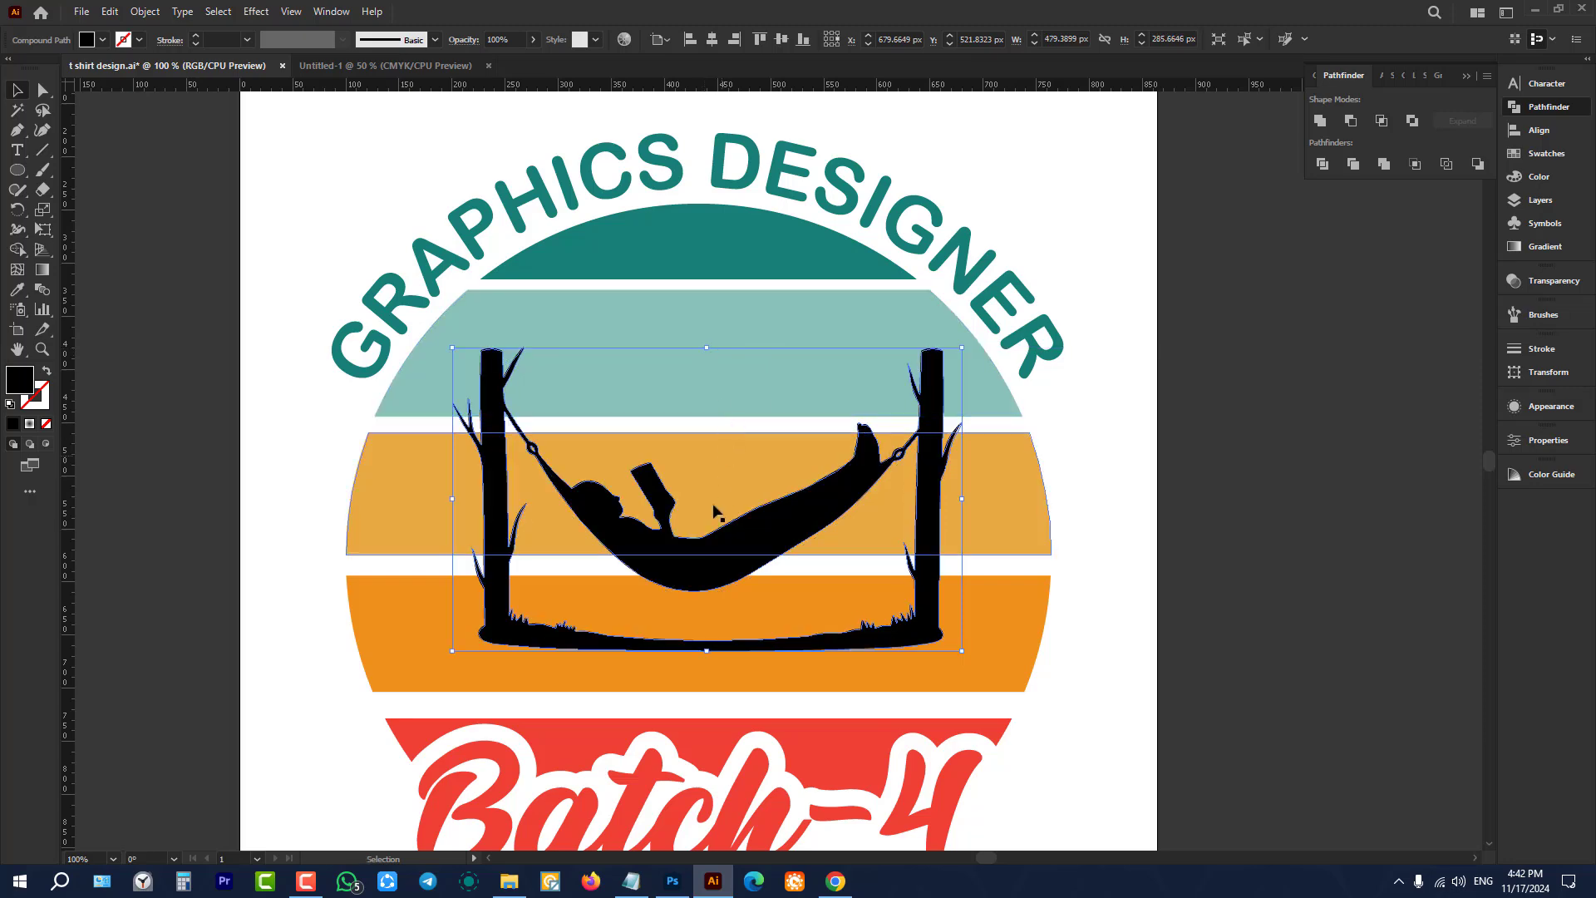
drag(710, 555, 711, 591)
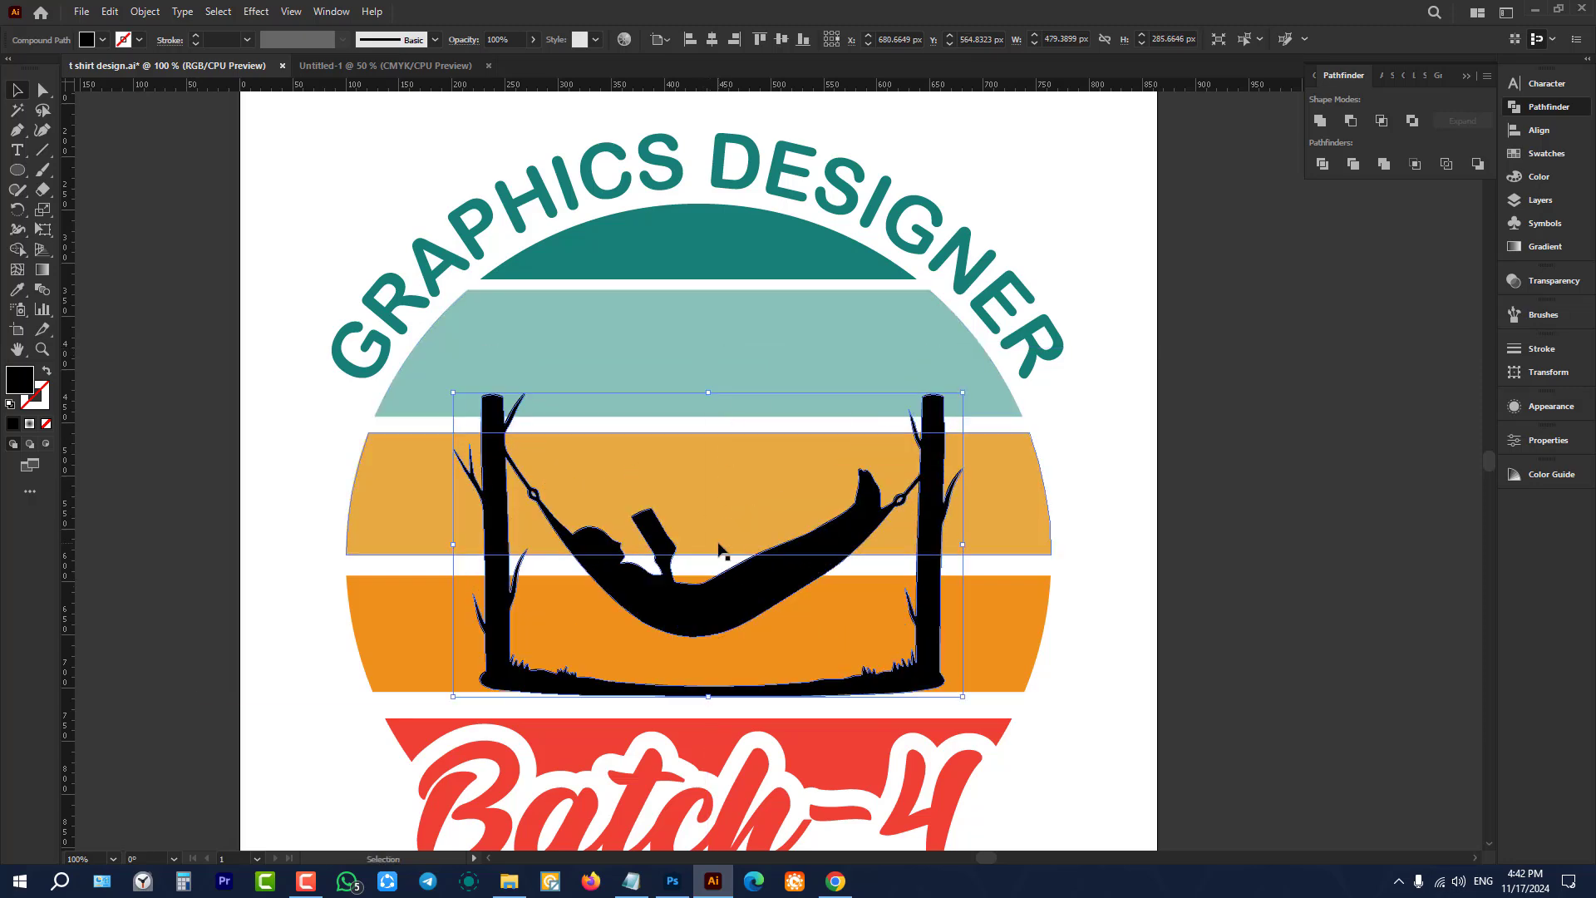
drag(708, 391, 709, 385)
click(712, 39)
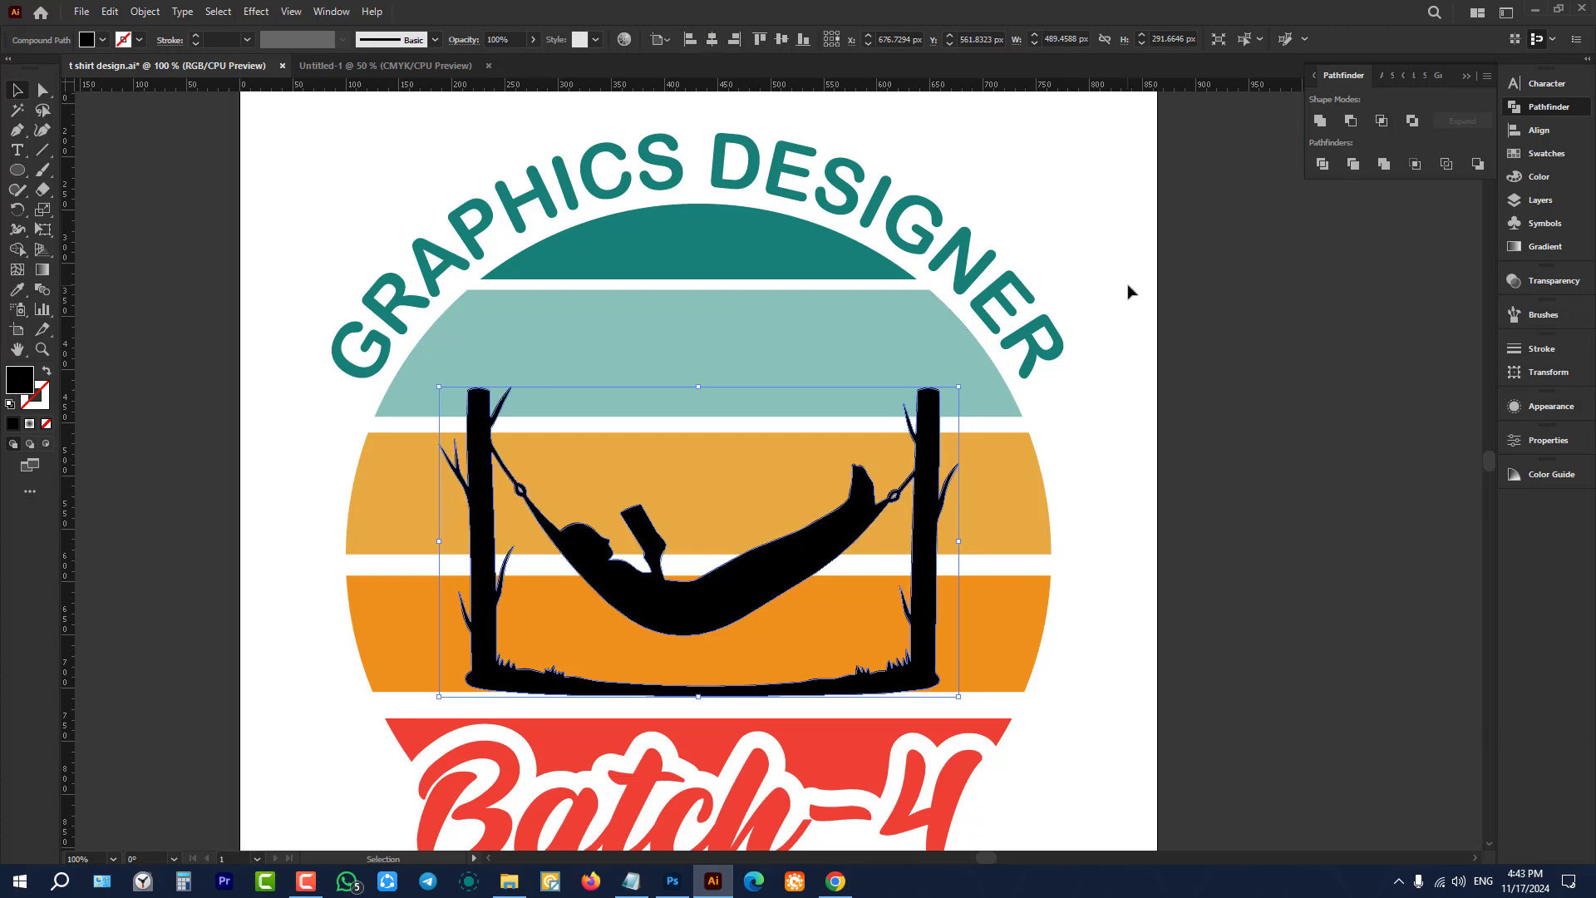
Step: Cut the hammock silhouette to the clipboard and group the curved text, stripes and "Batch-4" lettering
key(a)
key(ctrl+x)
scroll(845, 356, down, 2)
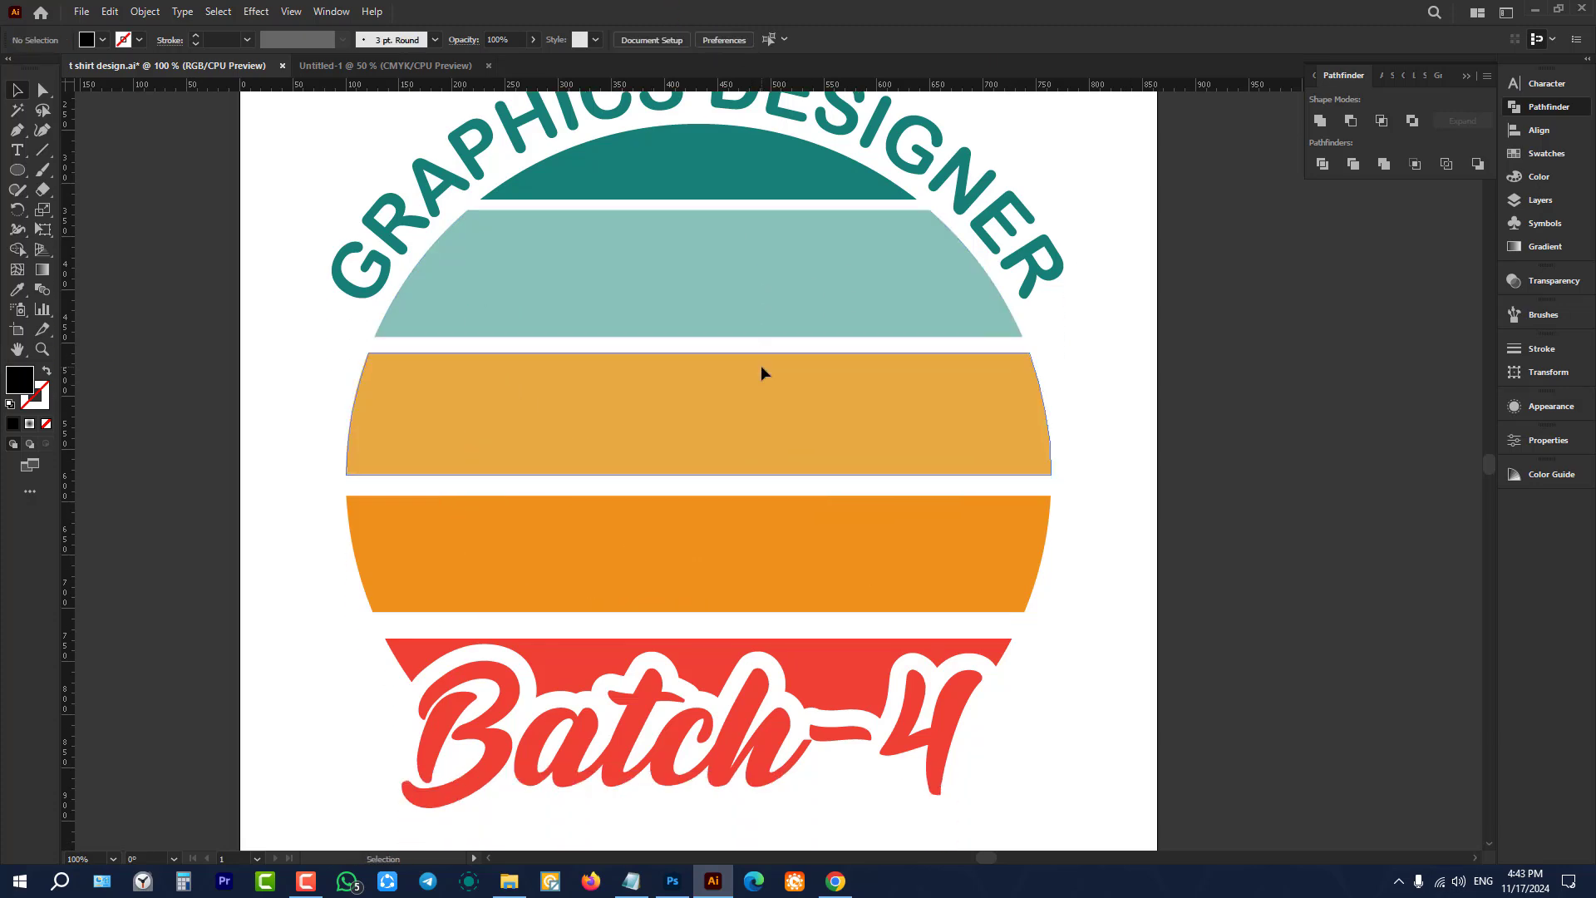
scroll(645, 400, down, 2)
scroll(815, 312, up, 1)
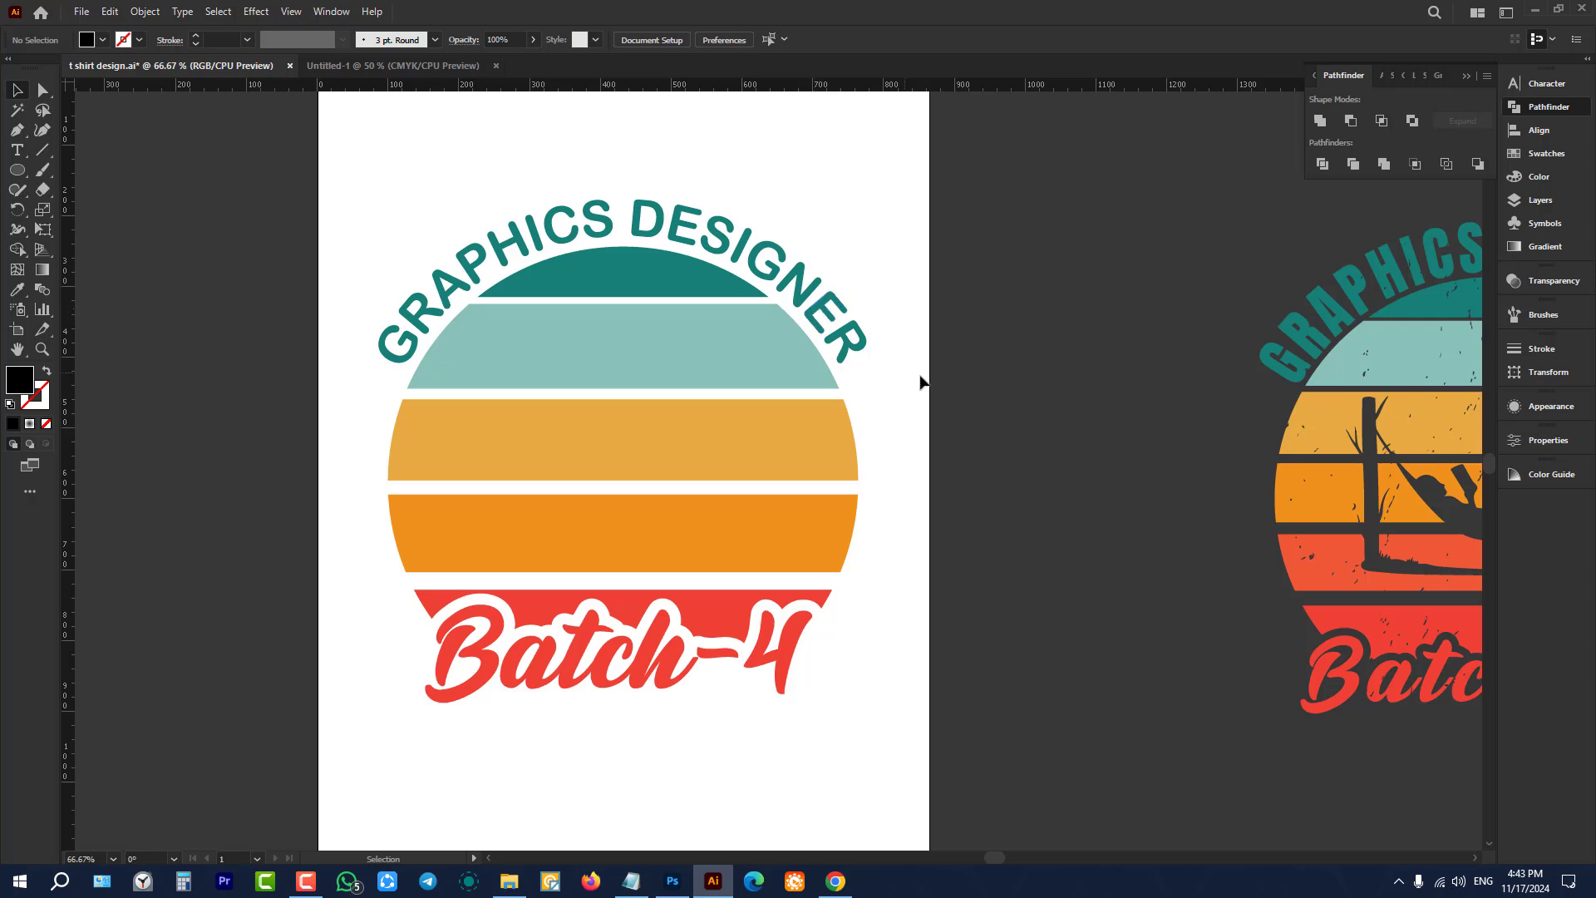
click(694, 459)
drag(376, 151, 862, 770)
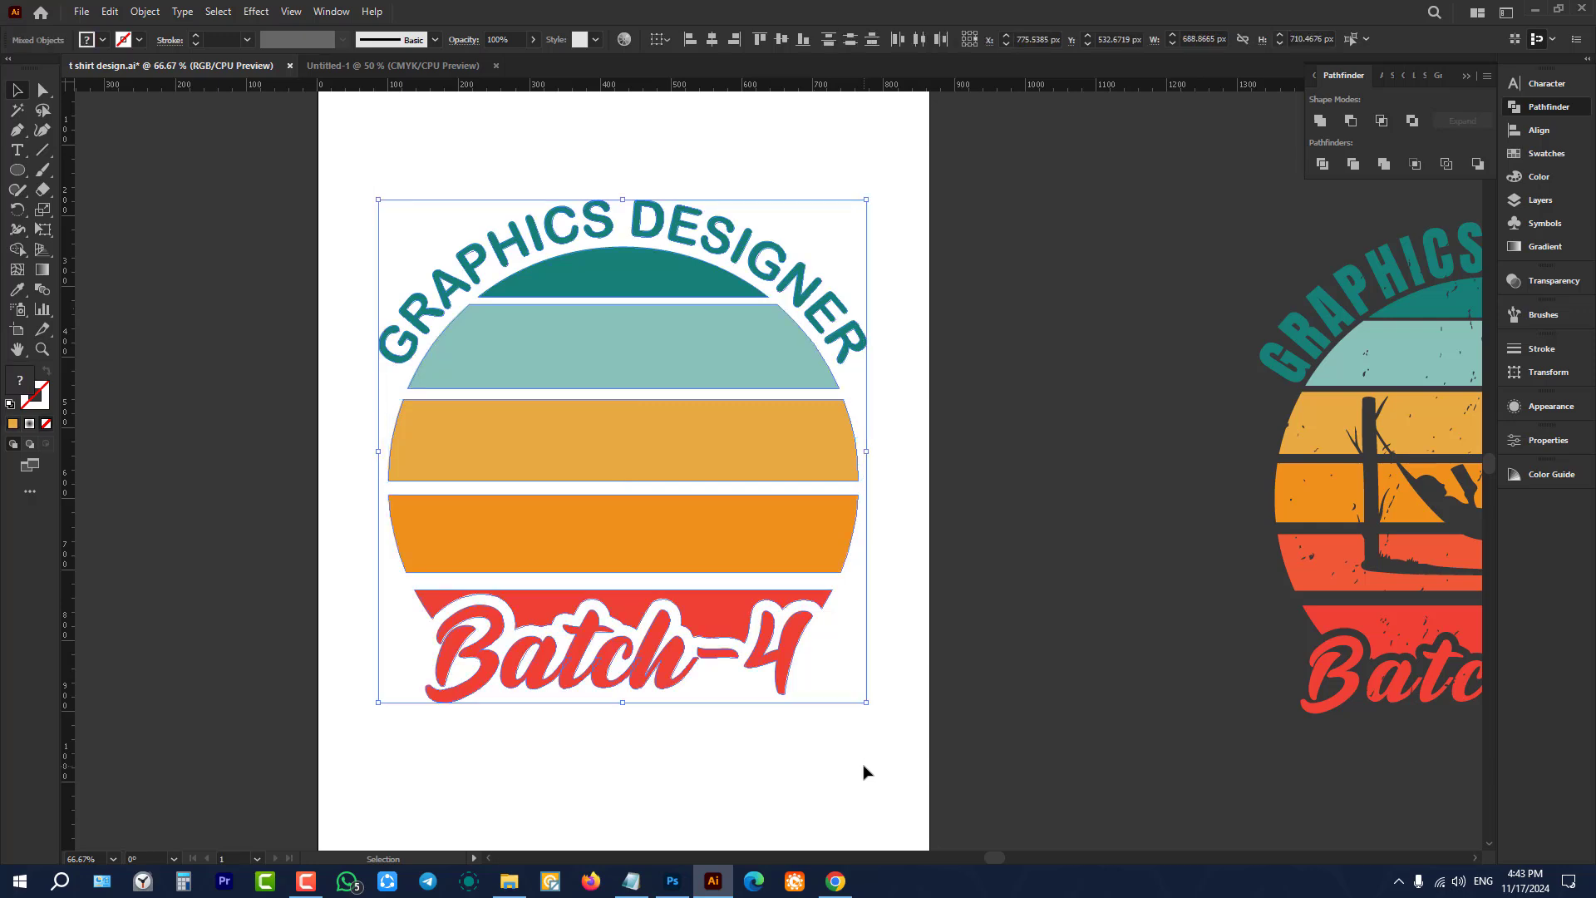
click(914, 720)
click(752, 427)
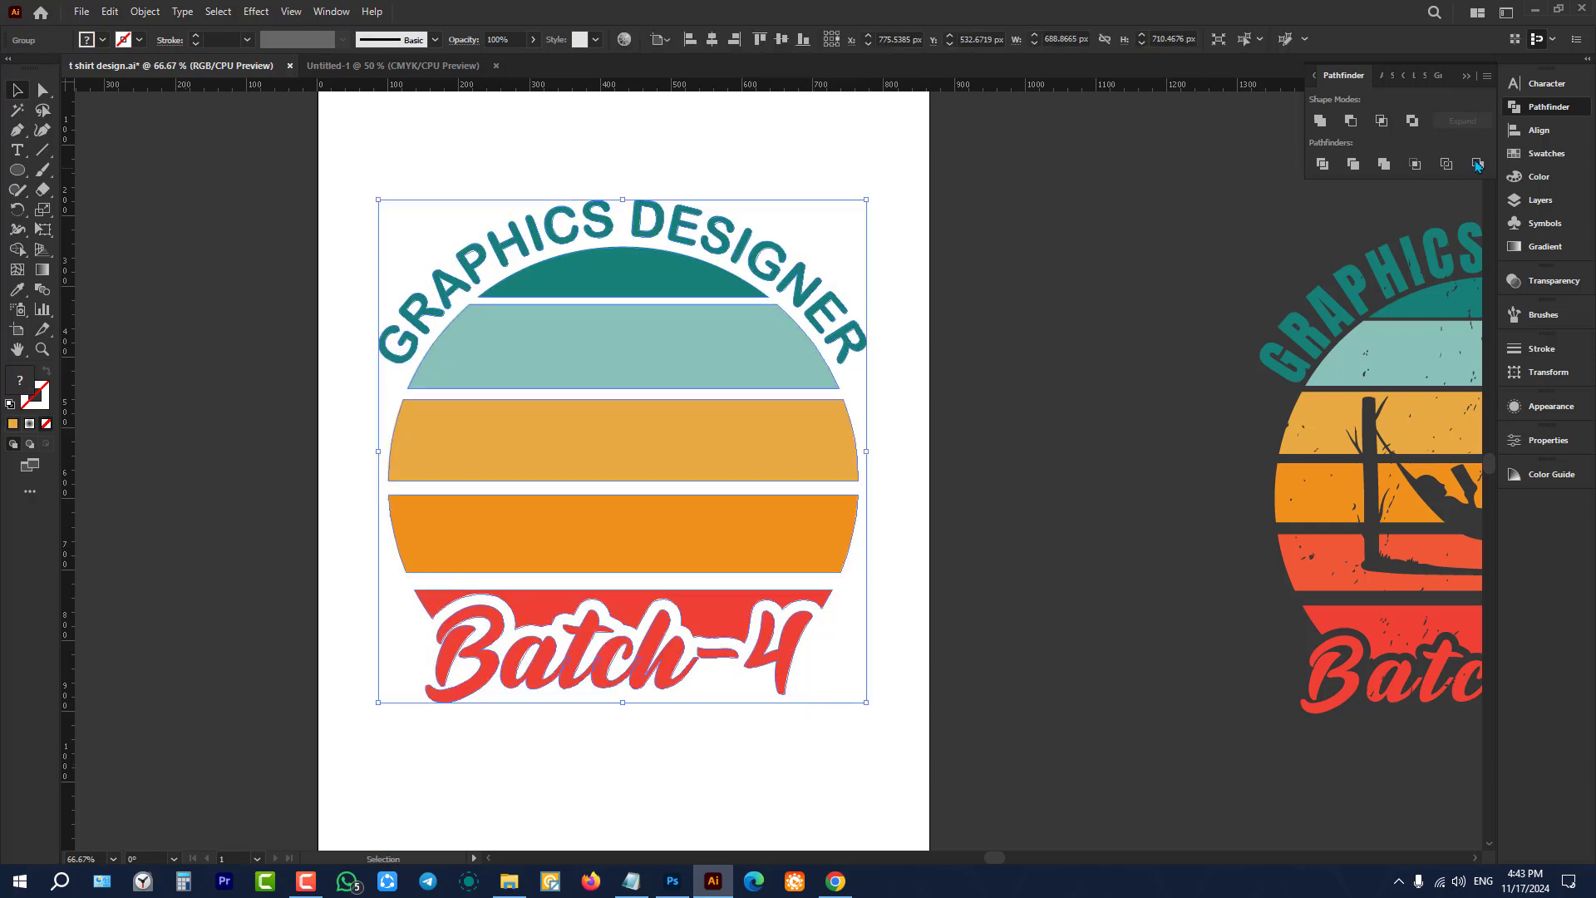
Step: Make an opacity mask with Clip off on the grouped design and paste the hammock silhouette in place inside the mask
click(1550, 291)
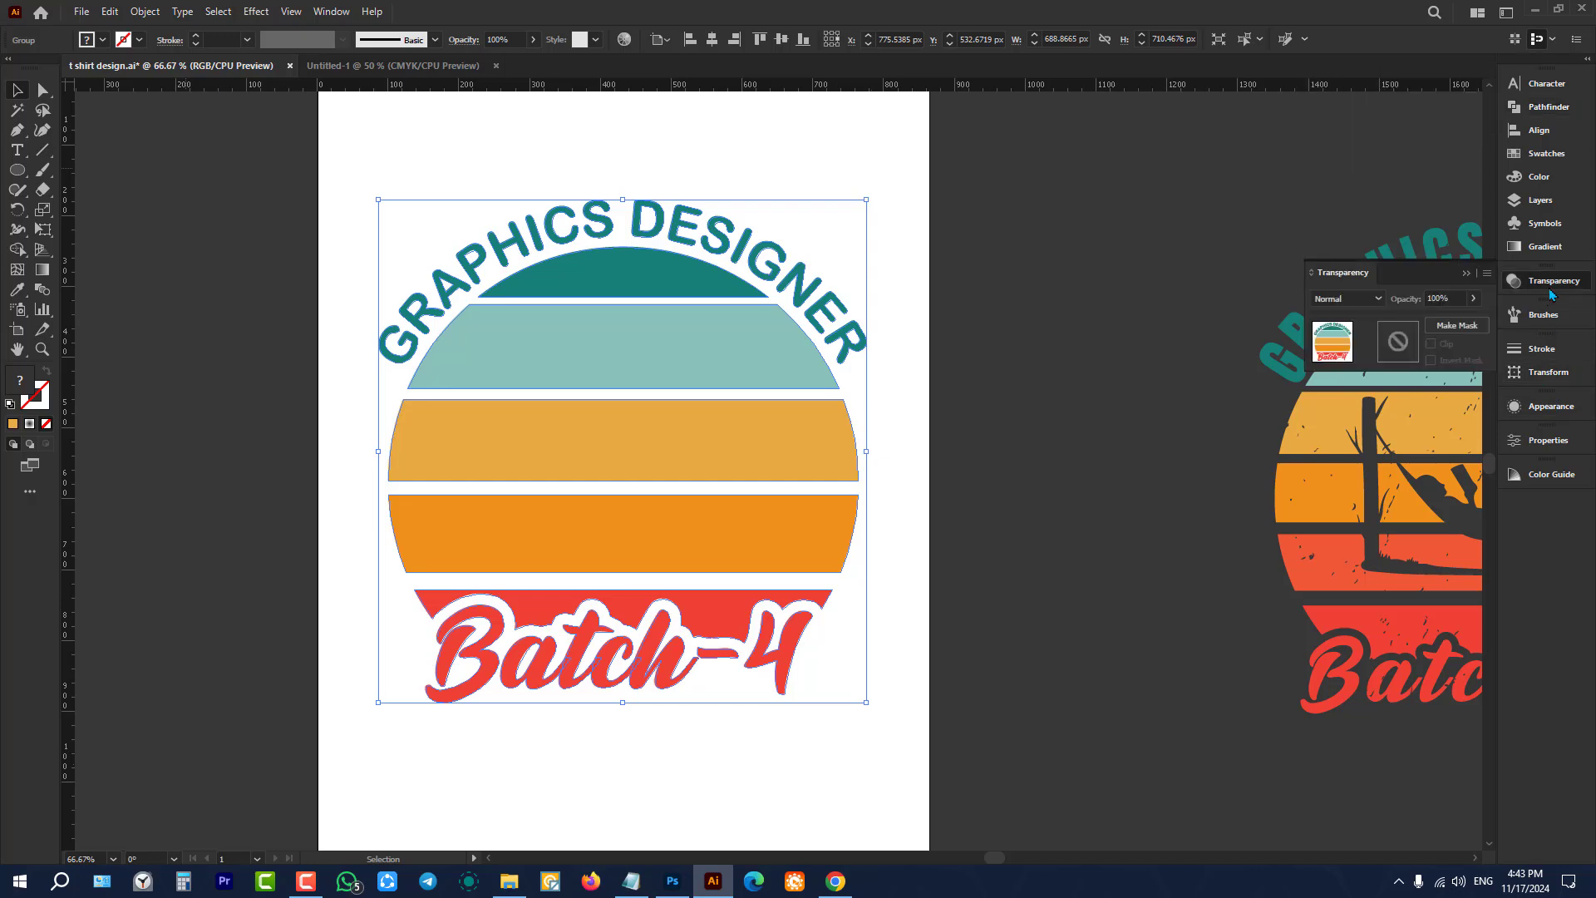
click(1450, 325)
click(1408, 341)
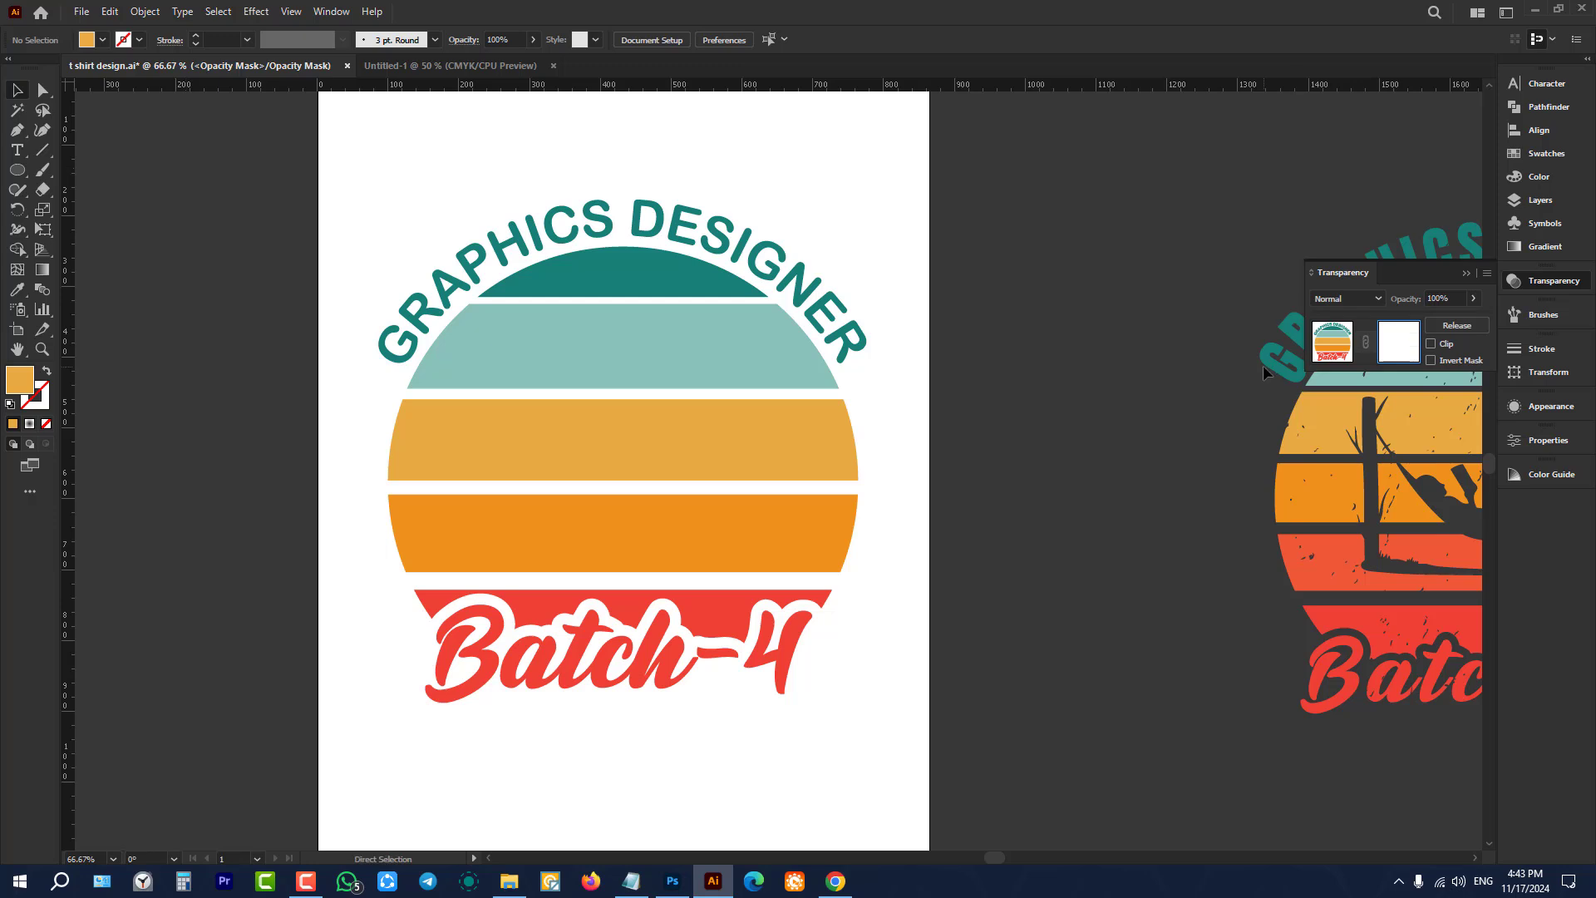
key(ctrl+f)
click(1228, 333)
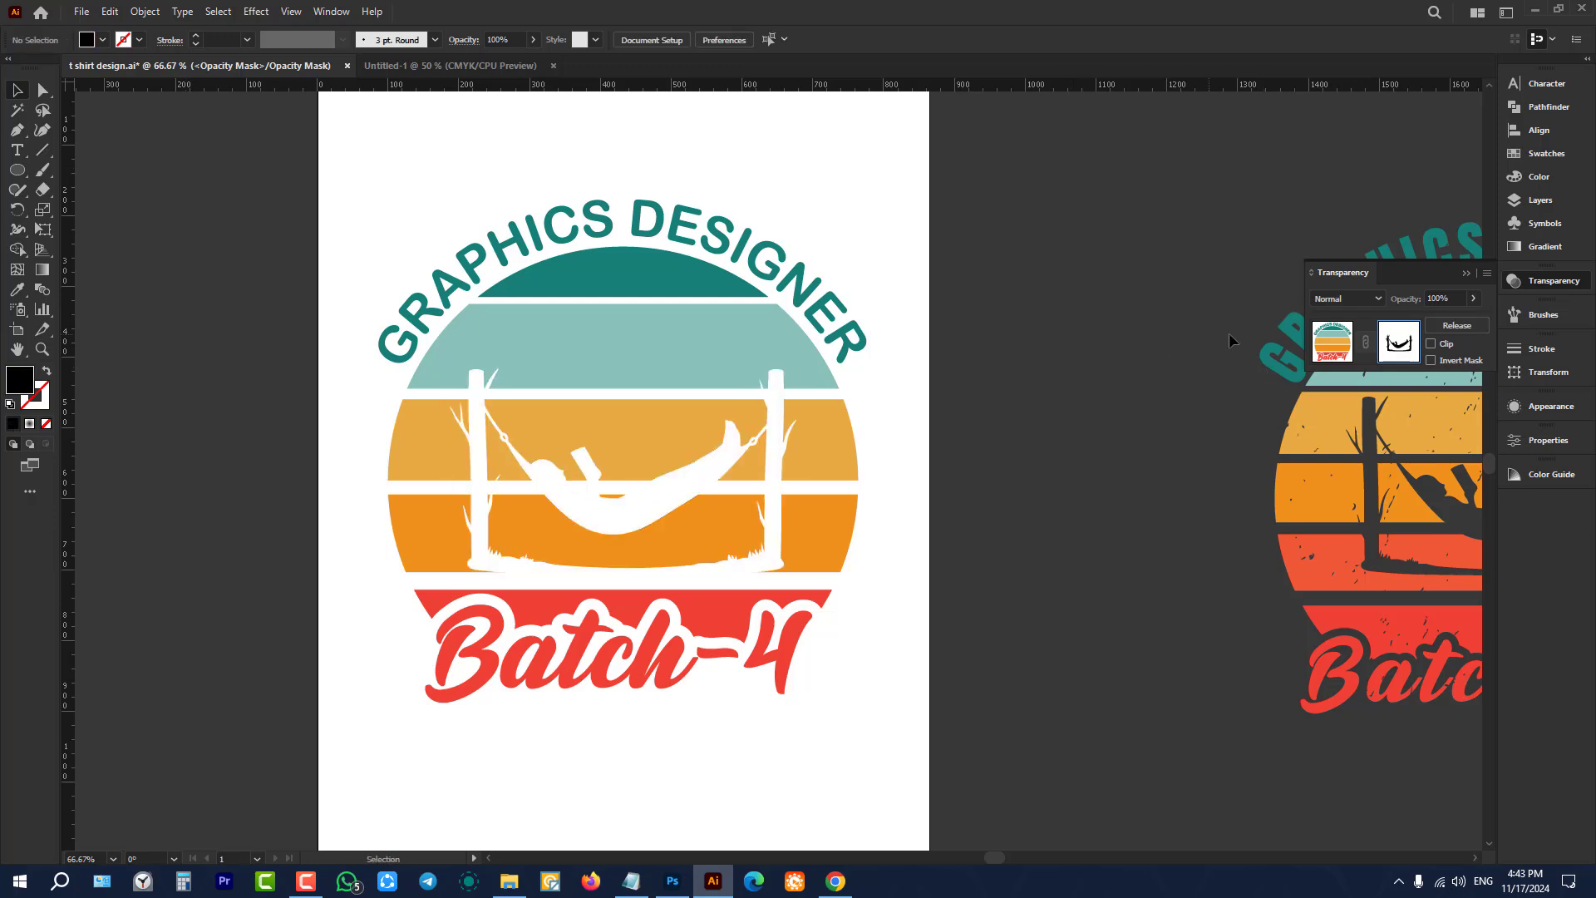
click(1333, 342)
click(1038, 372)
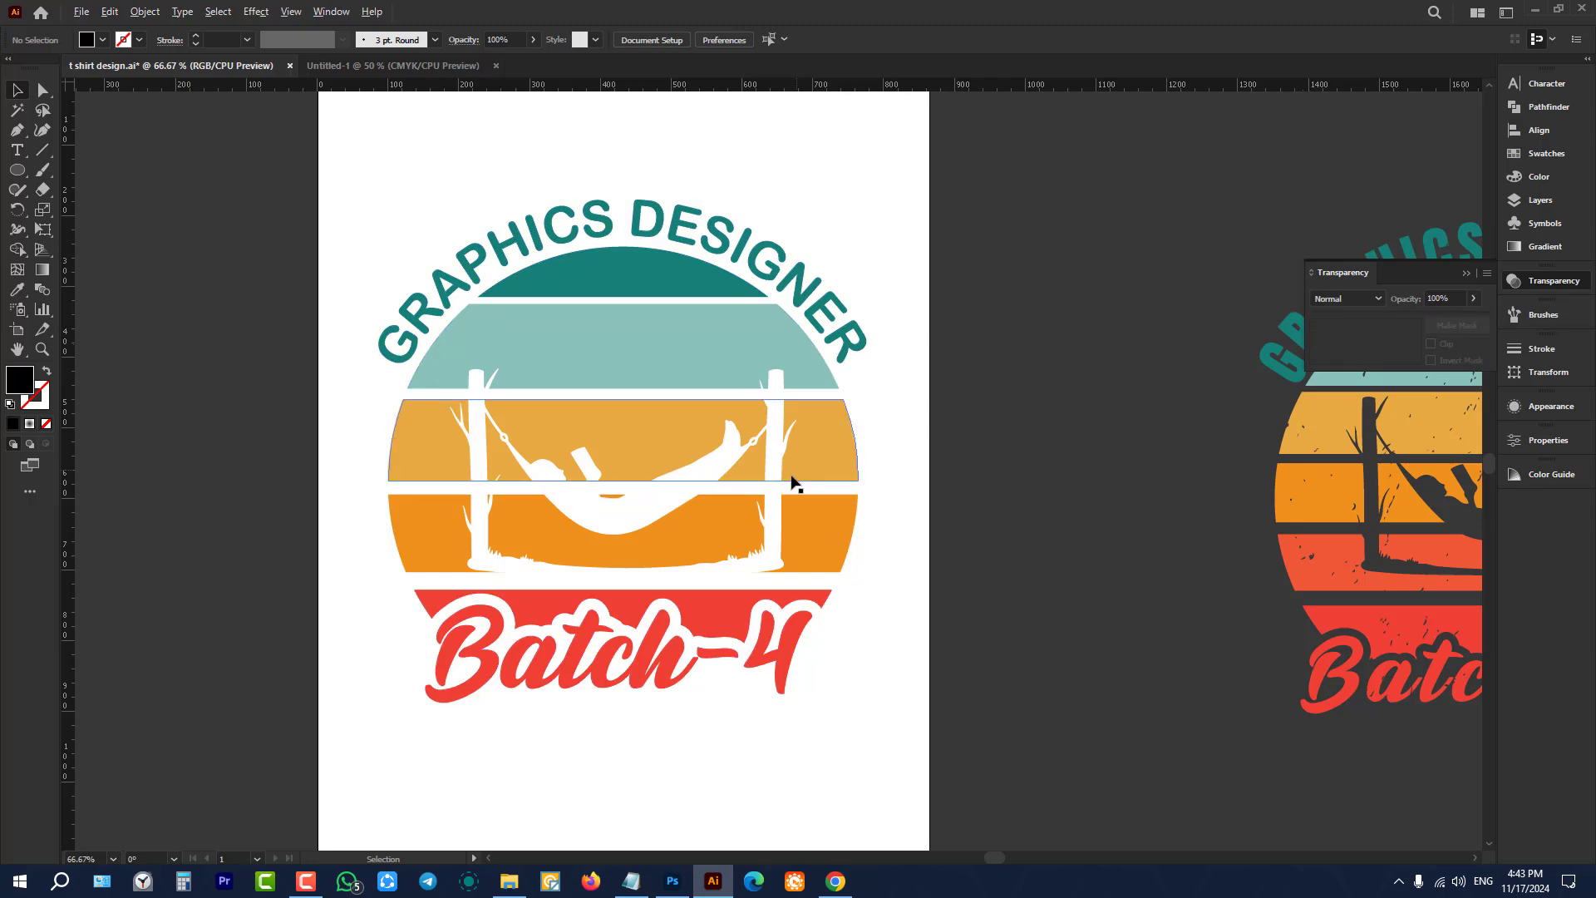
Step: Place a copy of the black grunge texture on the artboard and enlarge it to about 664 × 992 px over the design
alt+scroll(794, 482, down, 5)
drag(345, 202, 728, 438)
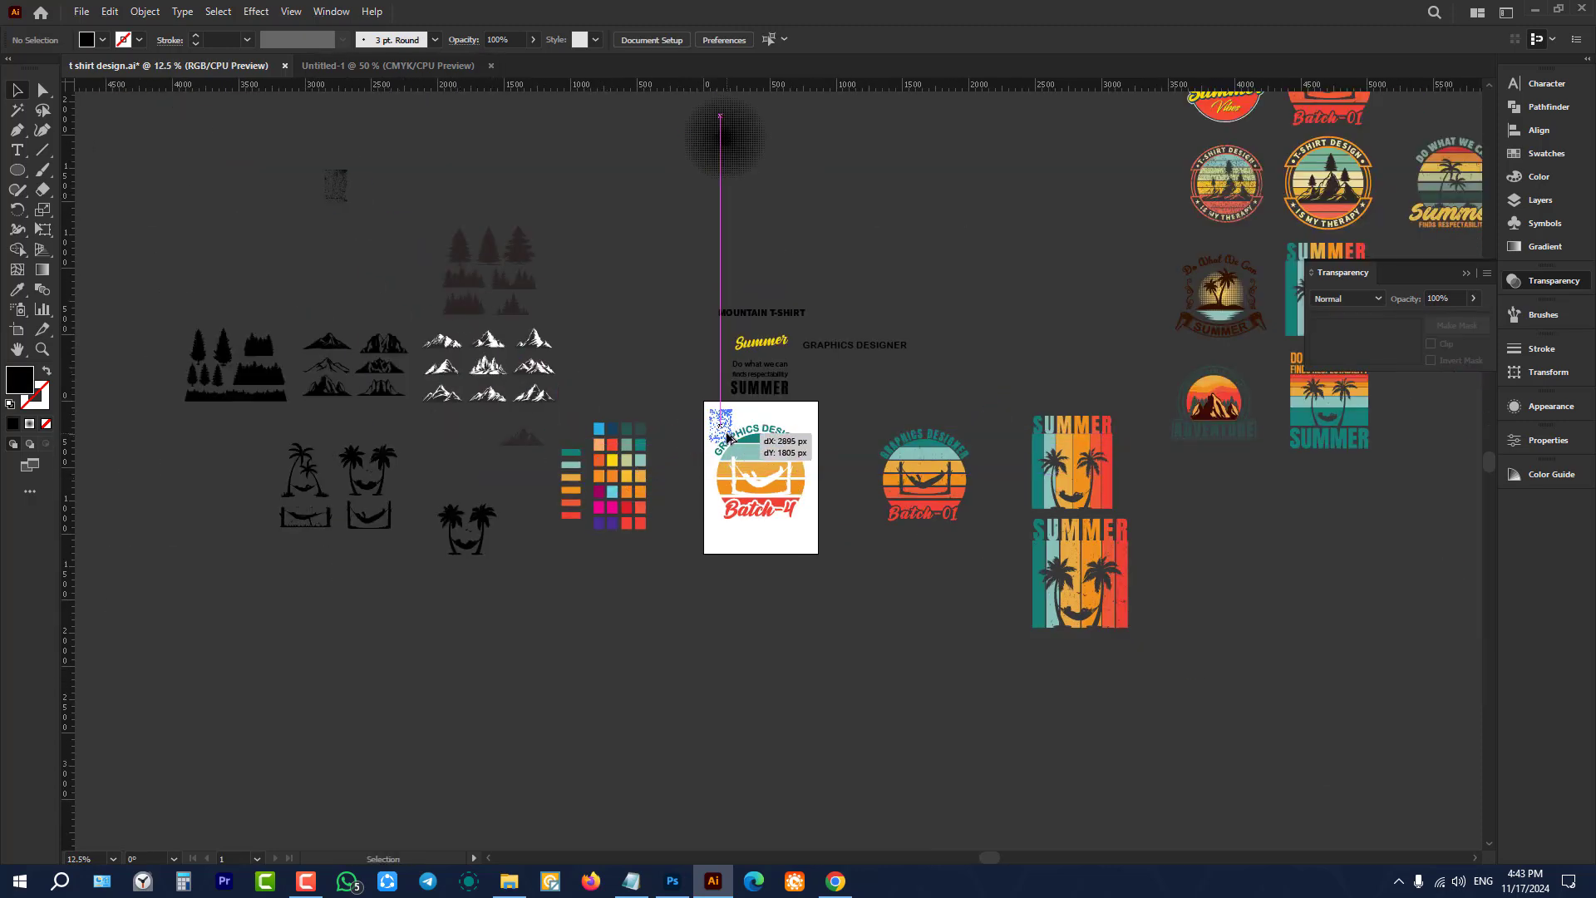
scroll(800, 458, up, 4)
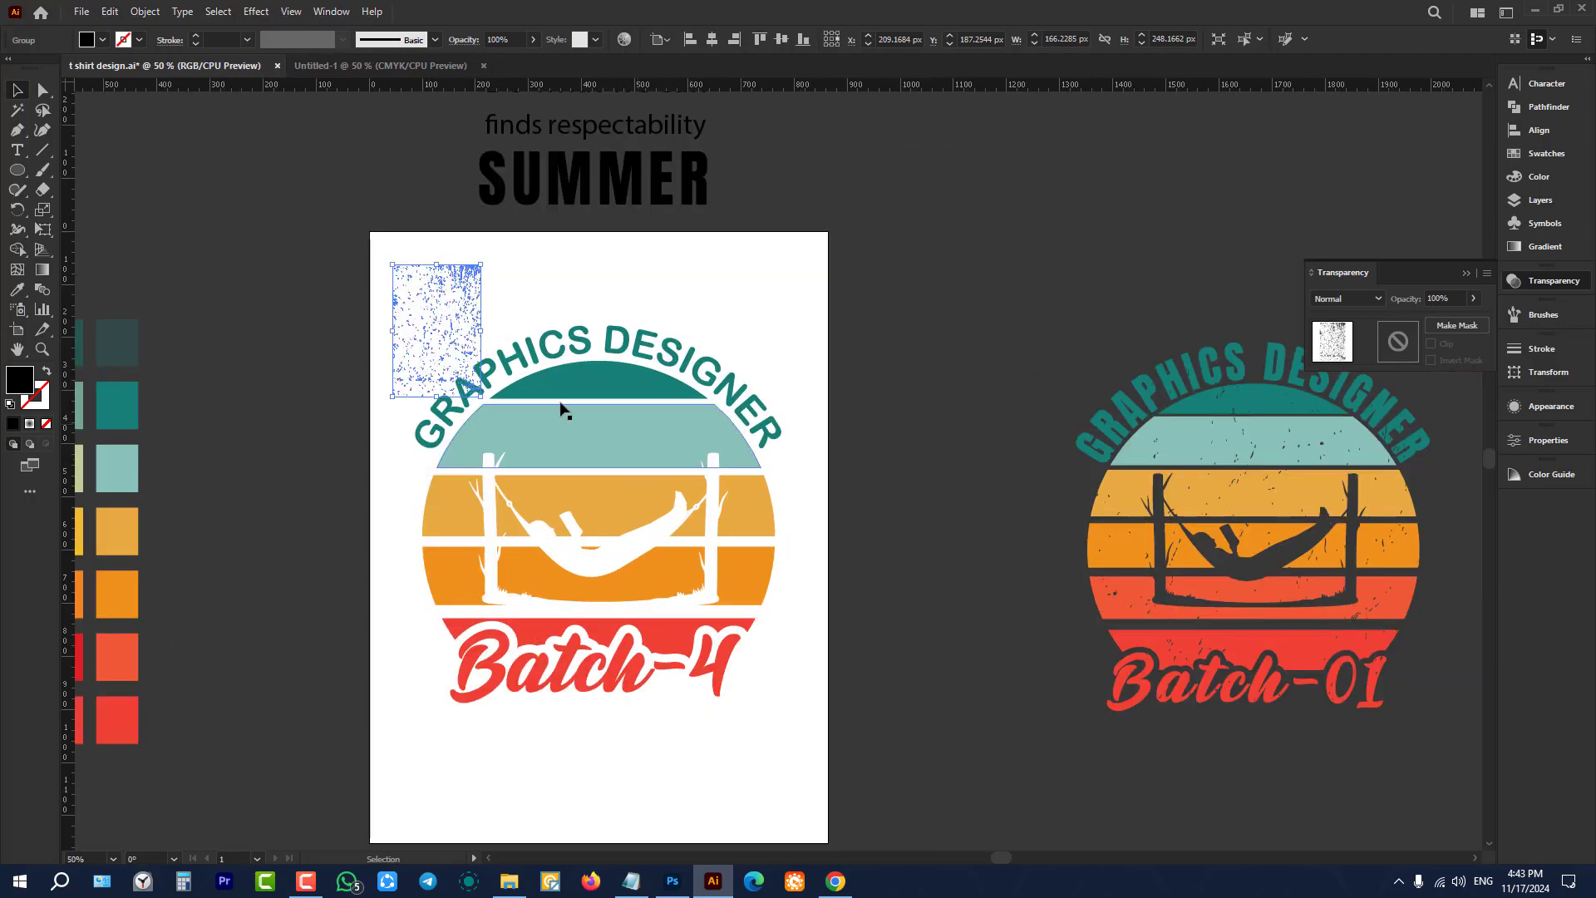
drag(481, 397, 506, 424)
drag(563, 502, 870, 791)
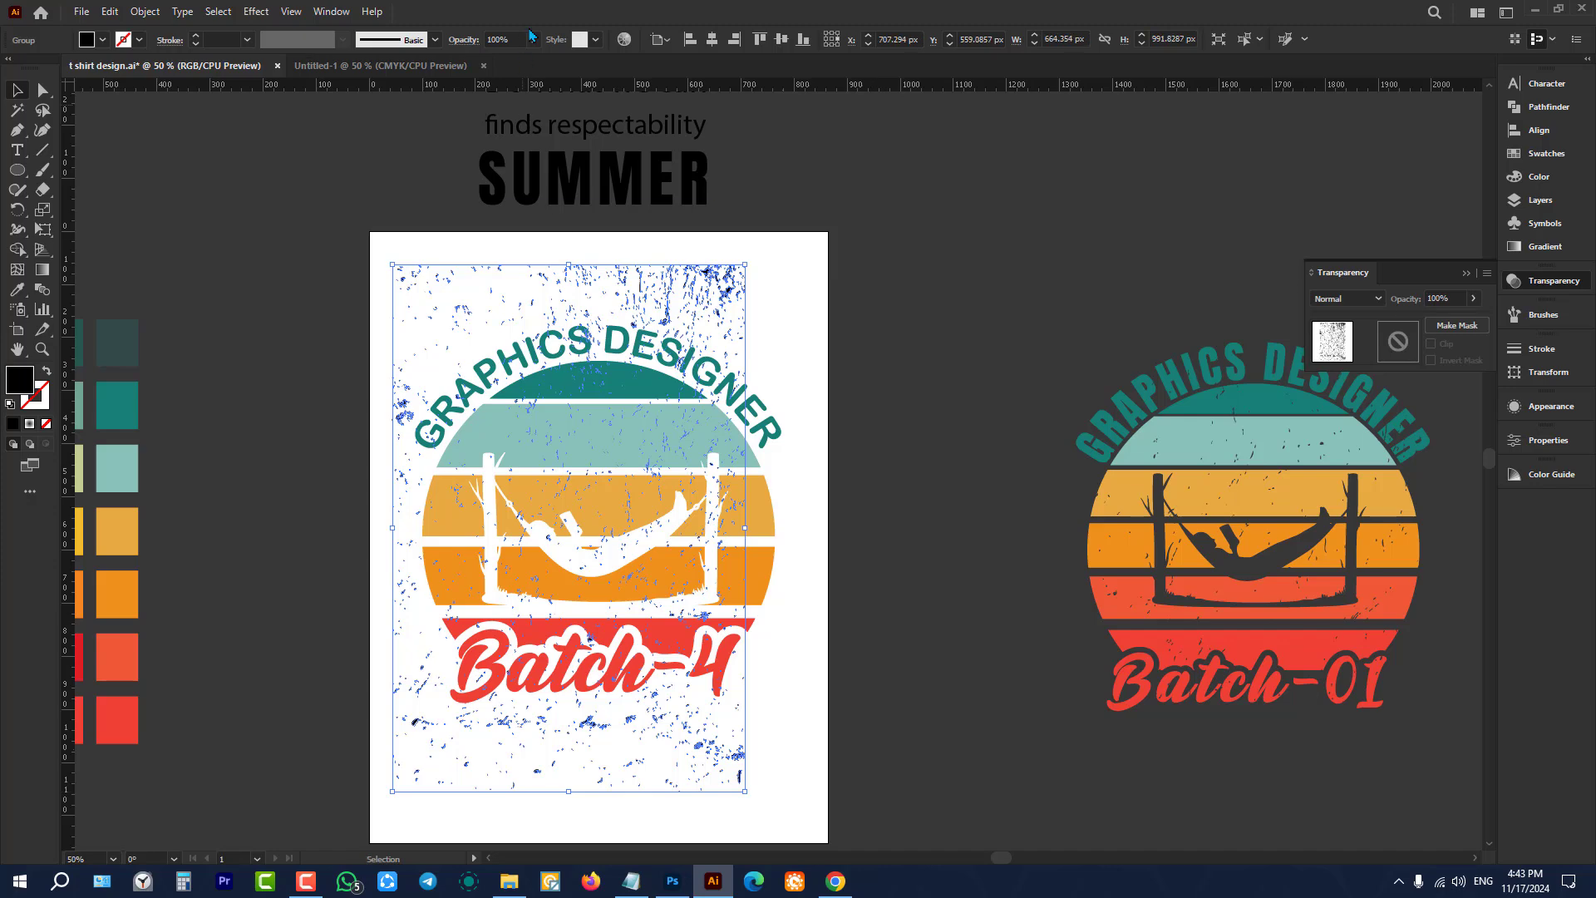
Step: Centre the grunge texture horizontally and vertically on the artboard and scale it up to about 750 × 1120 px
click(711, 39)
click(781, 40)
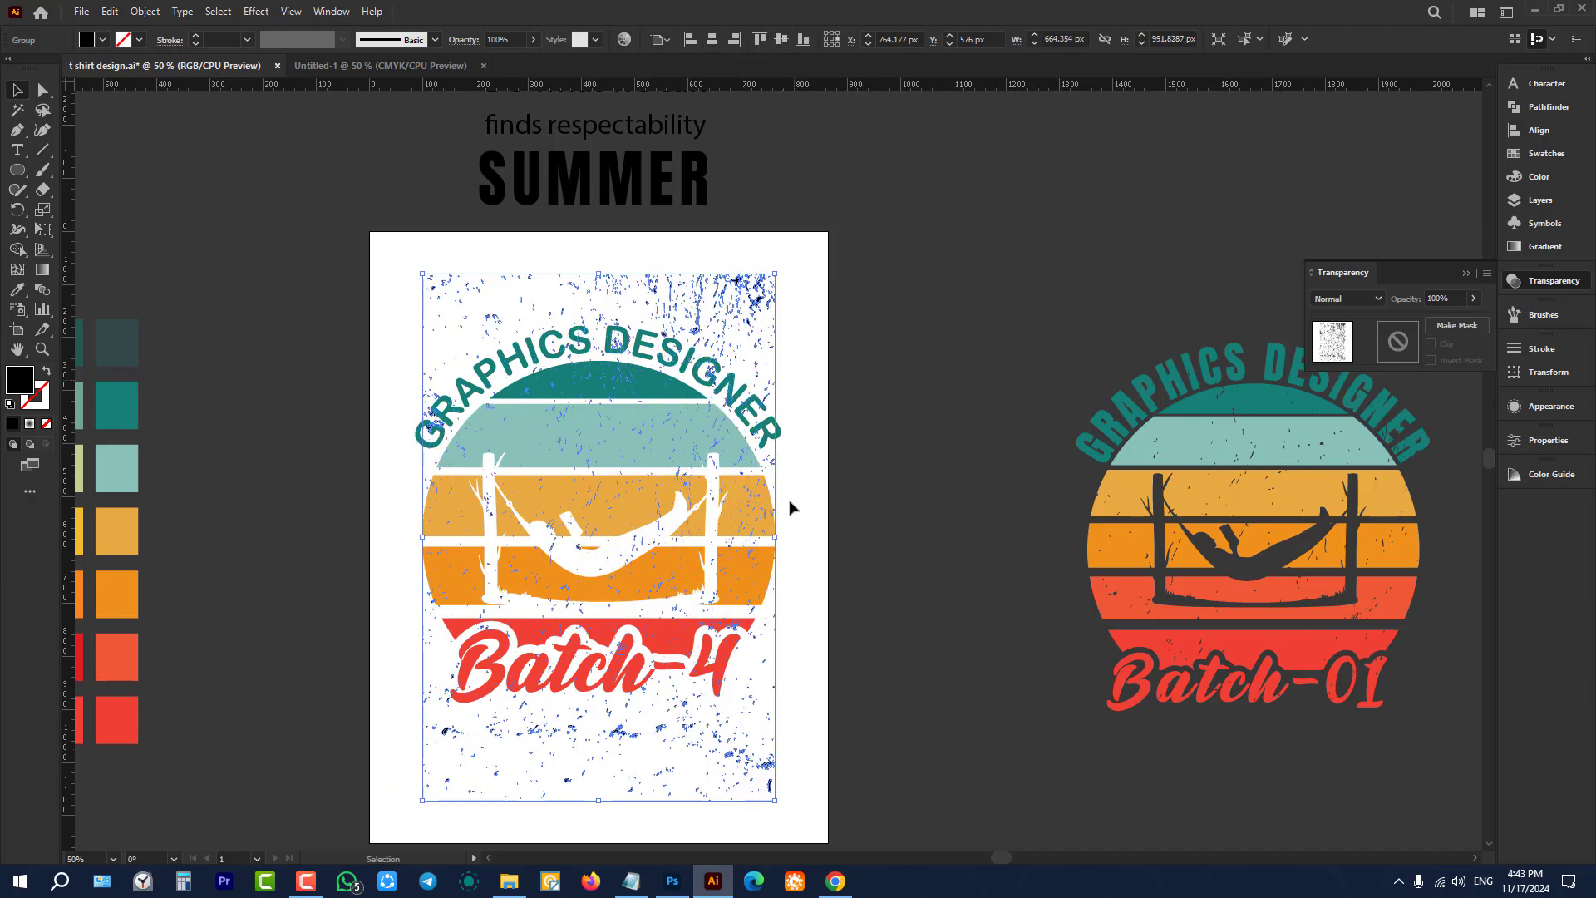
drag(774, 535, 802, 555)
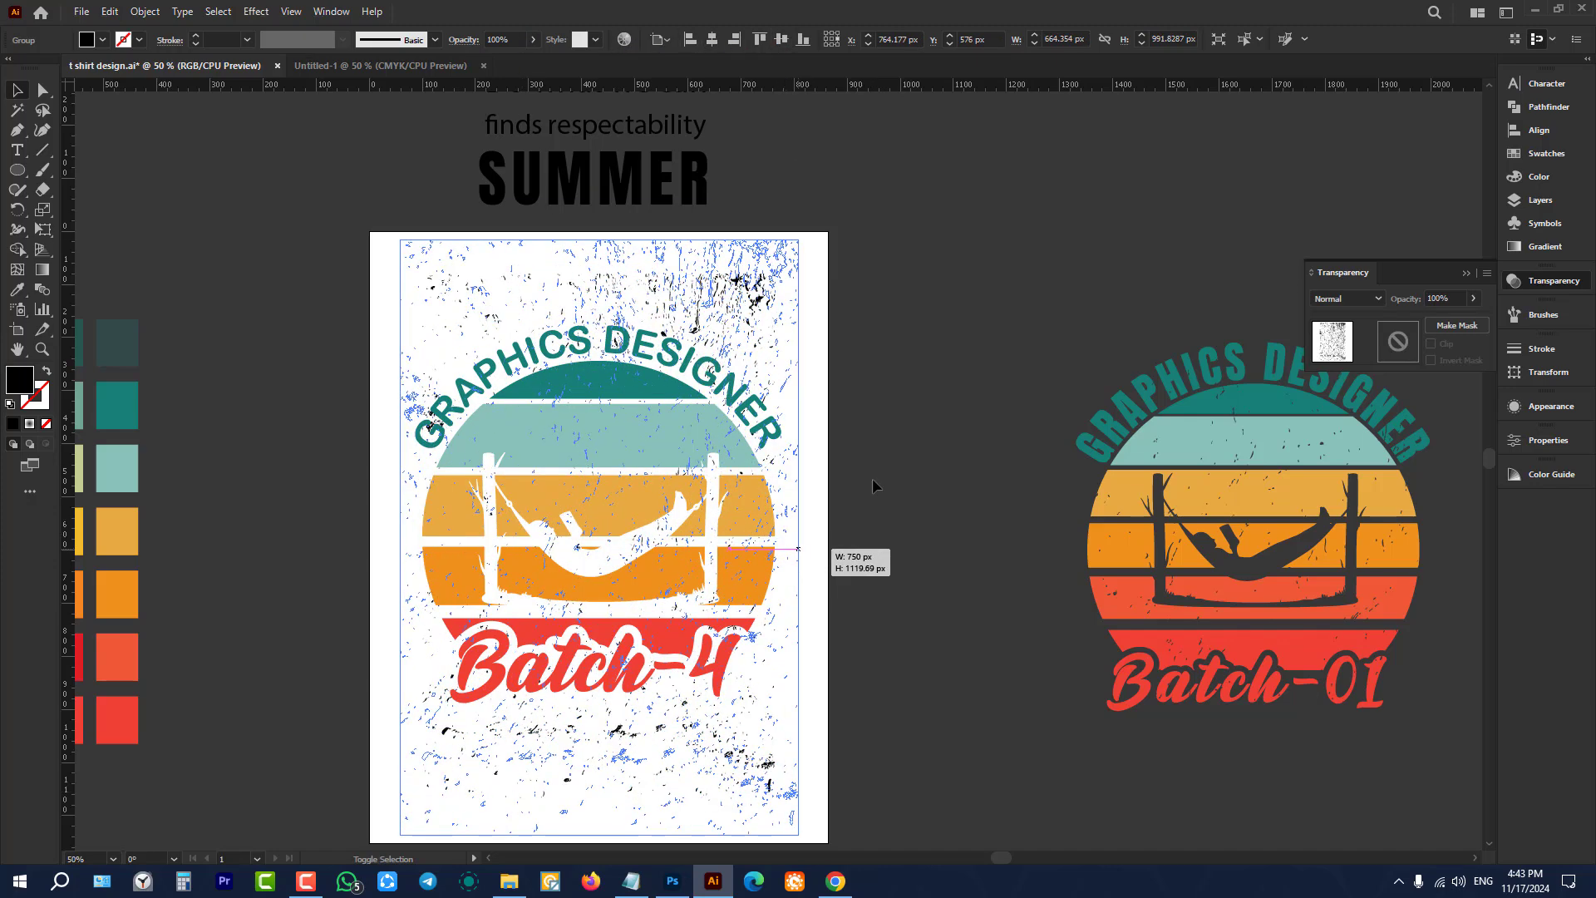
click(903, 416)
scroll(903, 416, down, 2)
Step: Cut the grunge texture and paste it in place into the grouped design's opacity mask for a distressed look
click(786, 207)
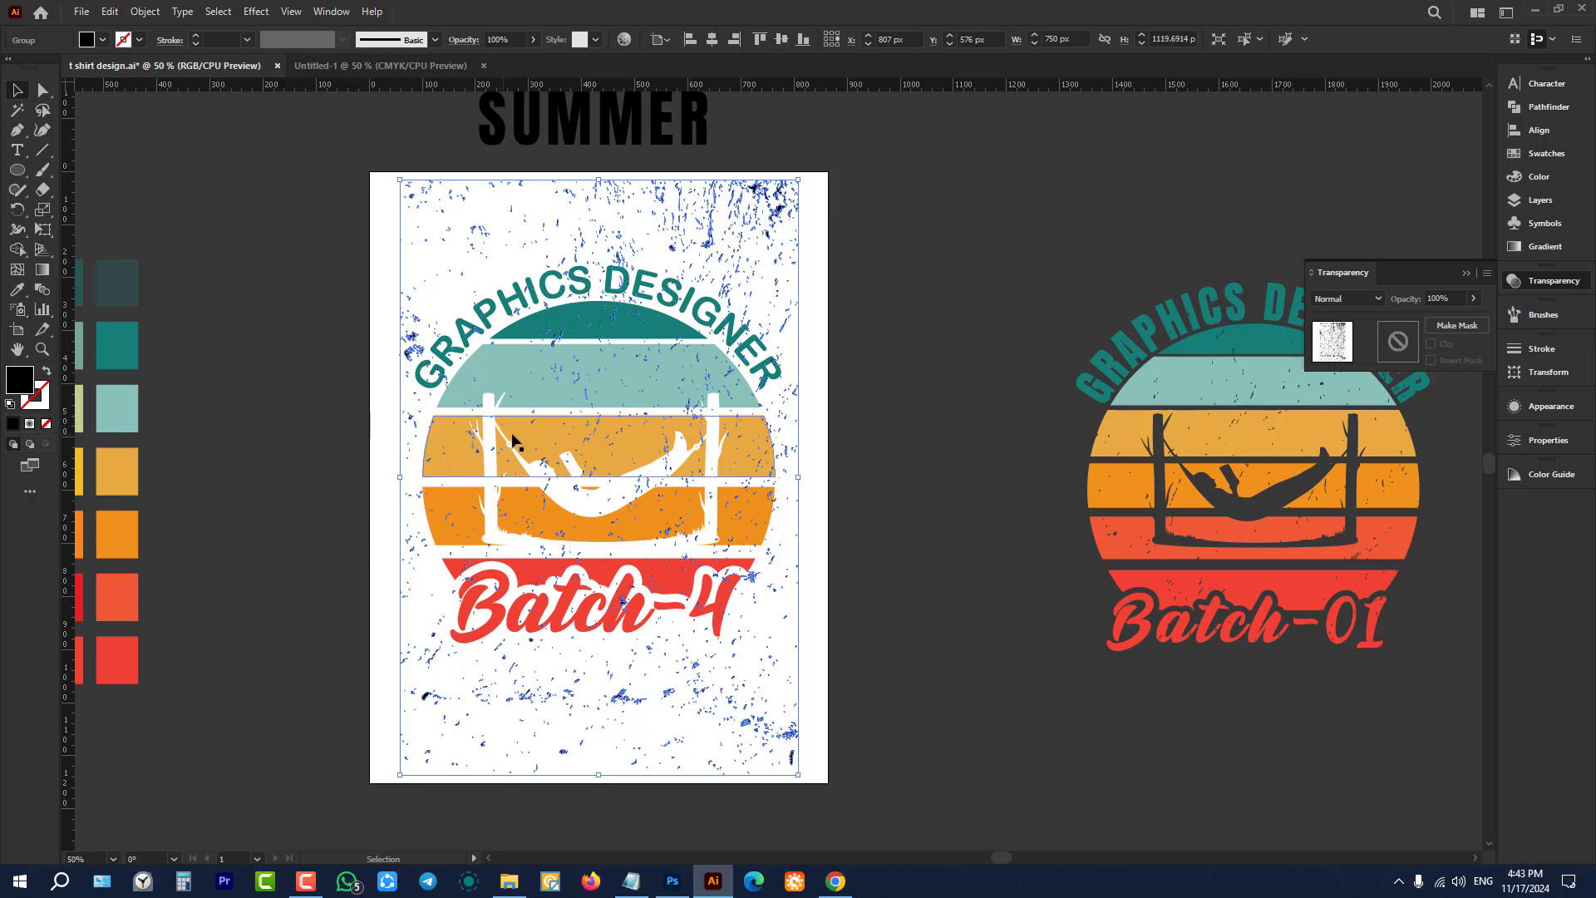
key(ctrl+x)
click(659, 398)
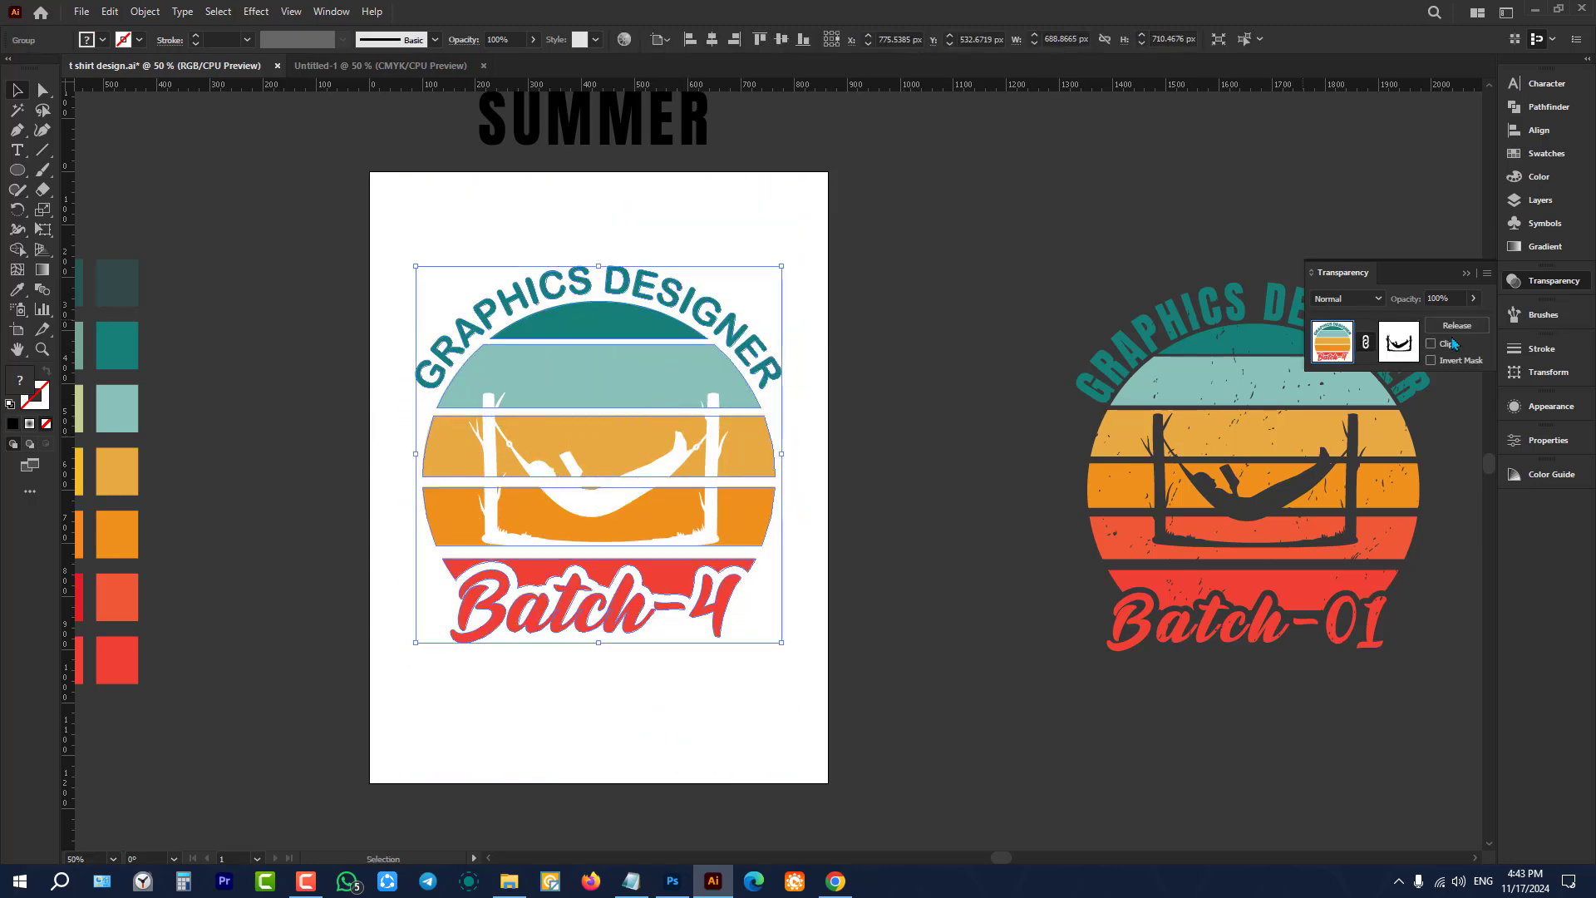
click(1412, 341)
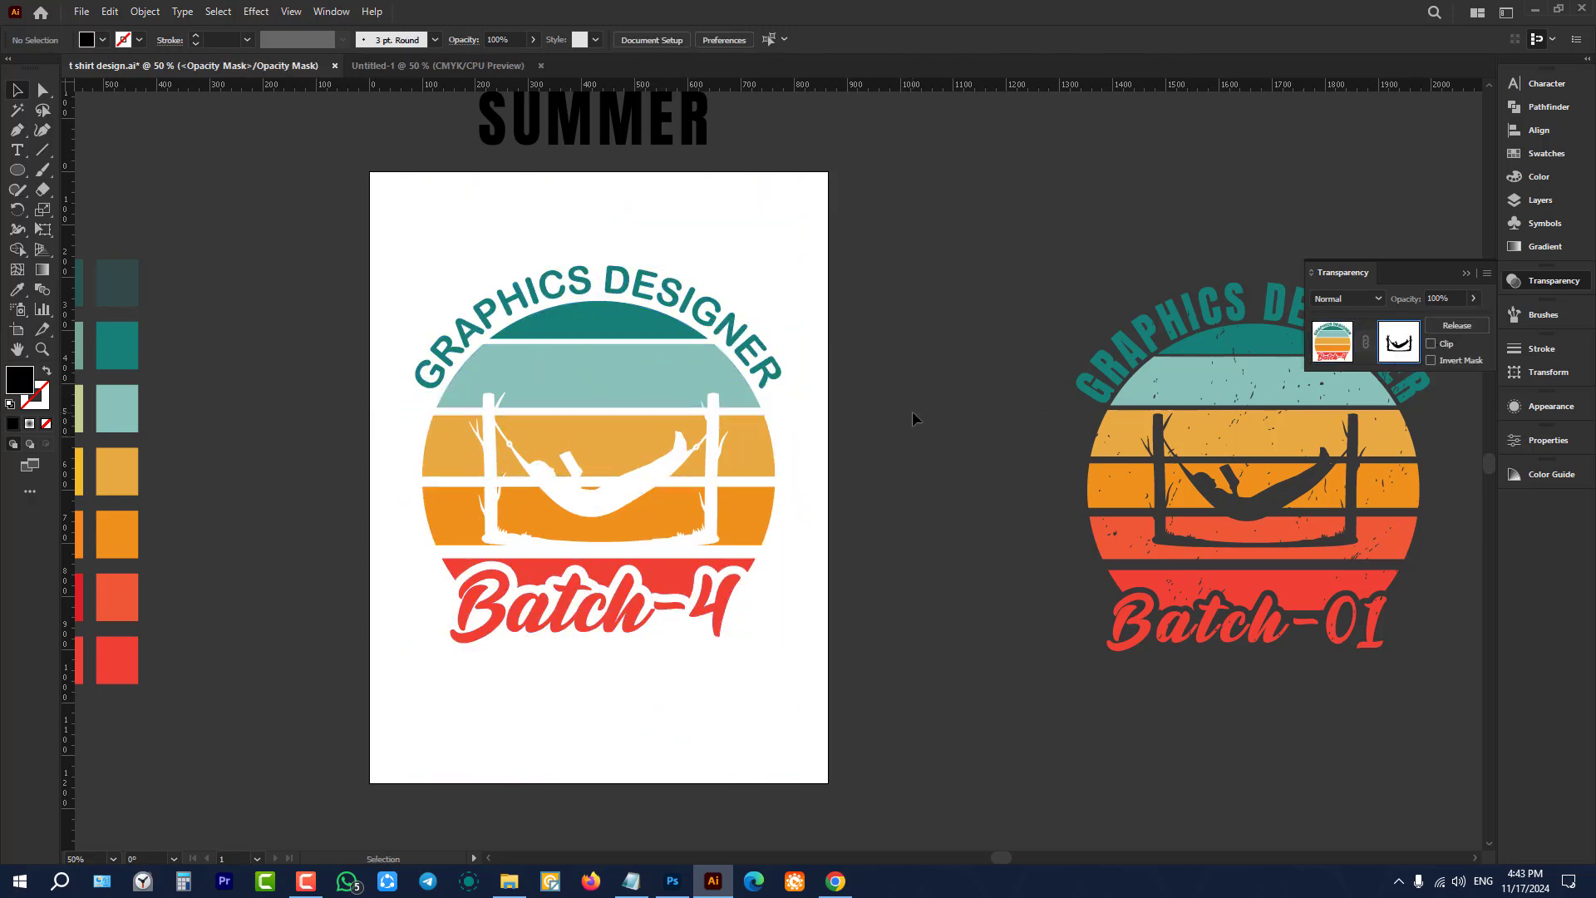
key(a)
key(ctrl+f)
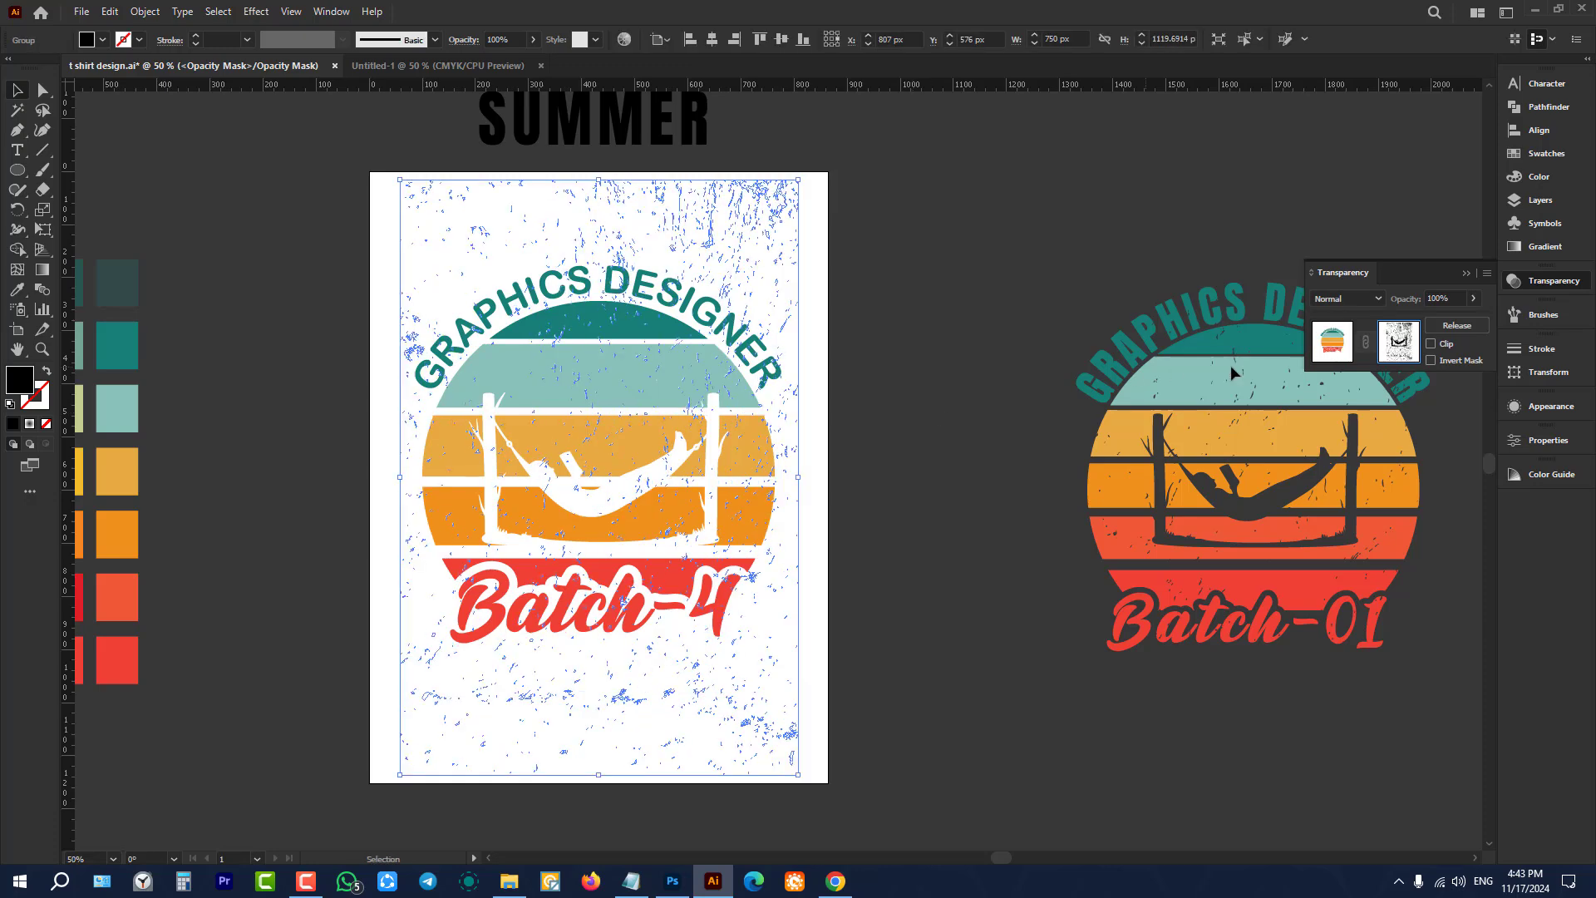
click(1333, 345)
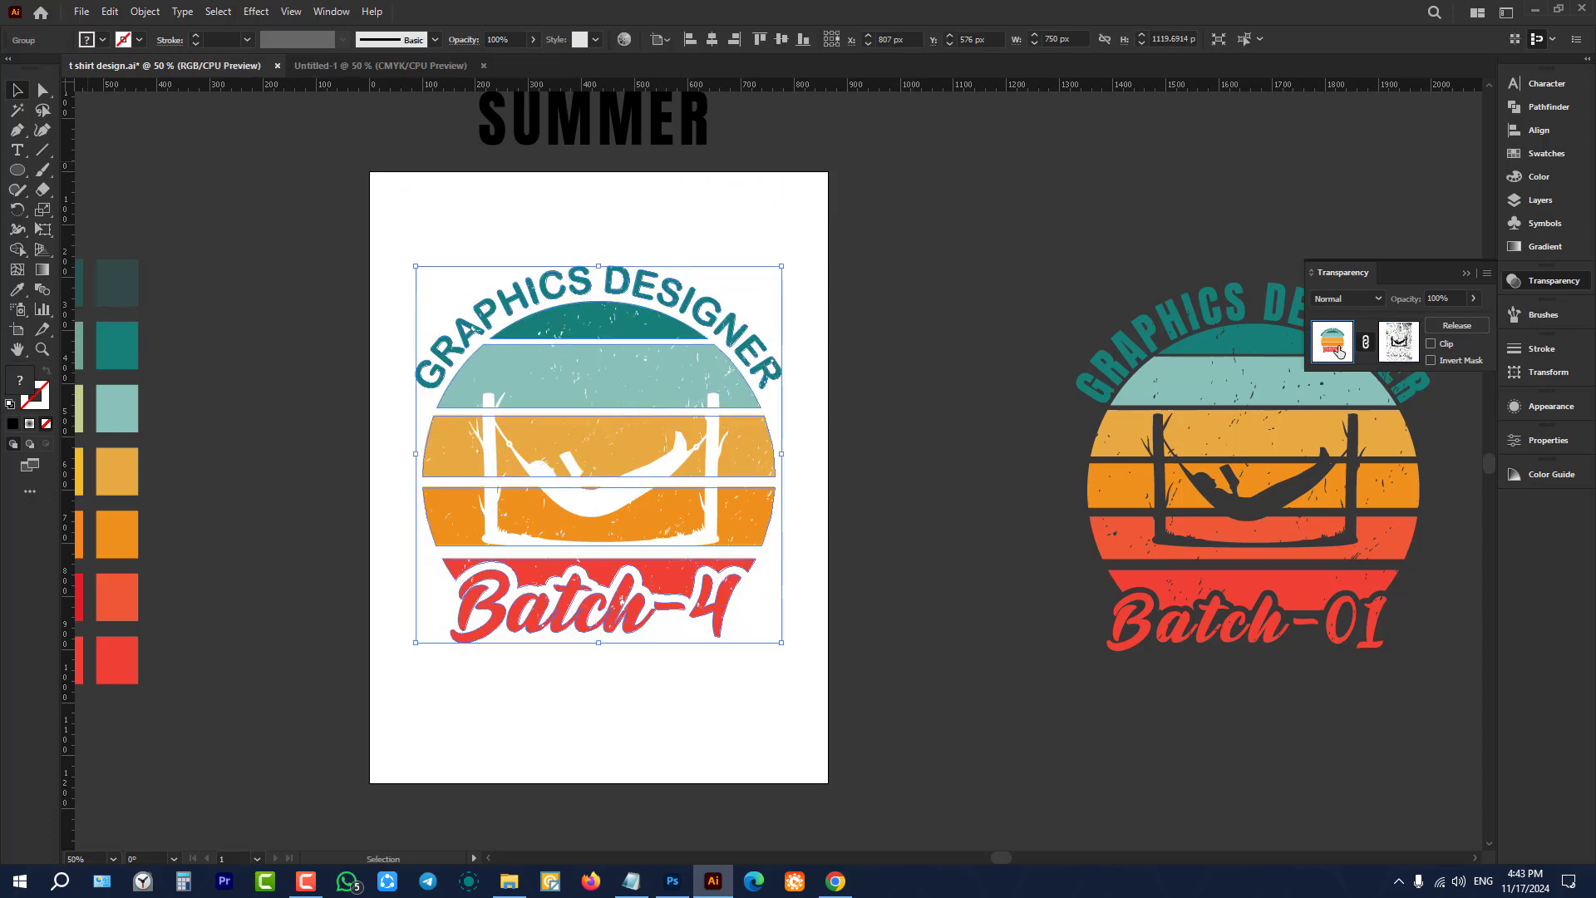
click(863, 299)
scroll(552, 457, up, 4)
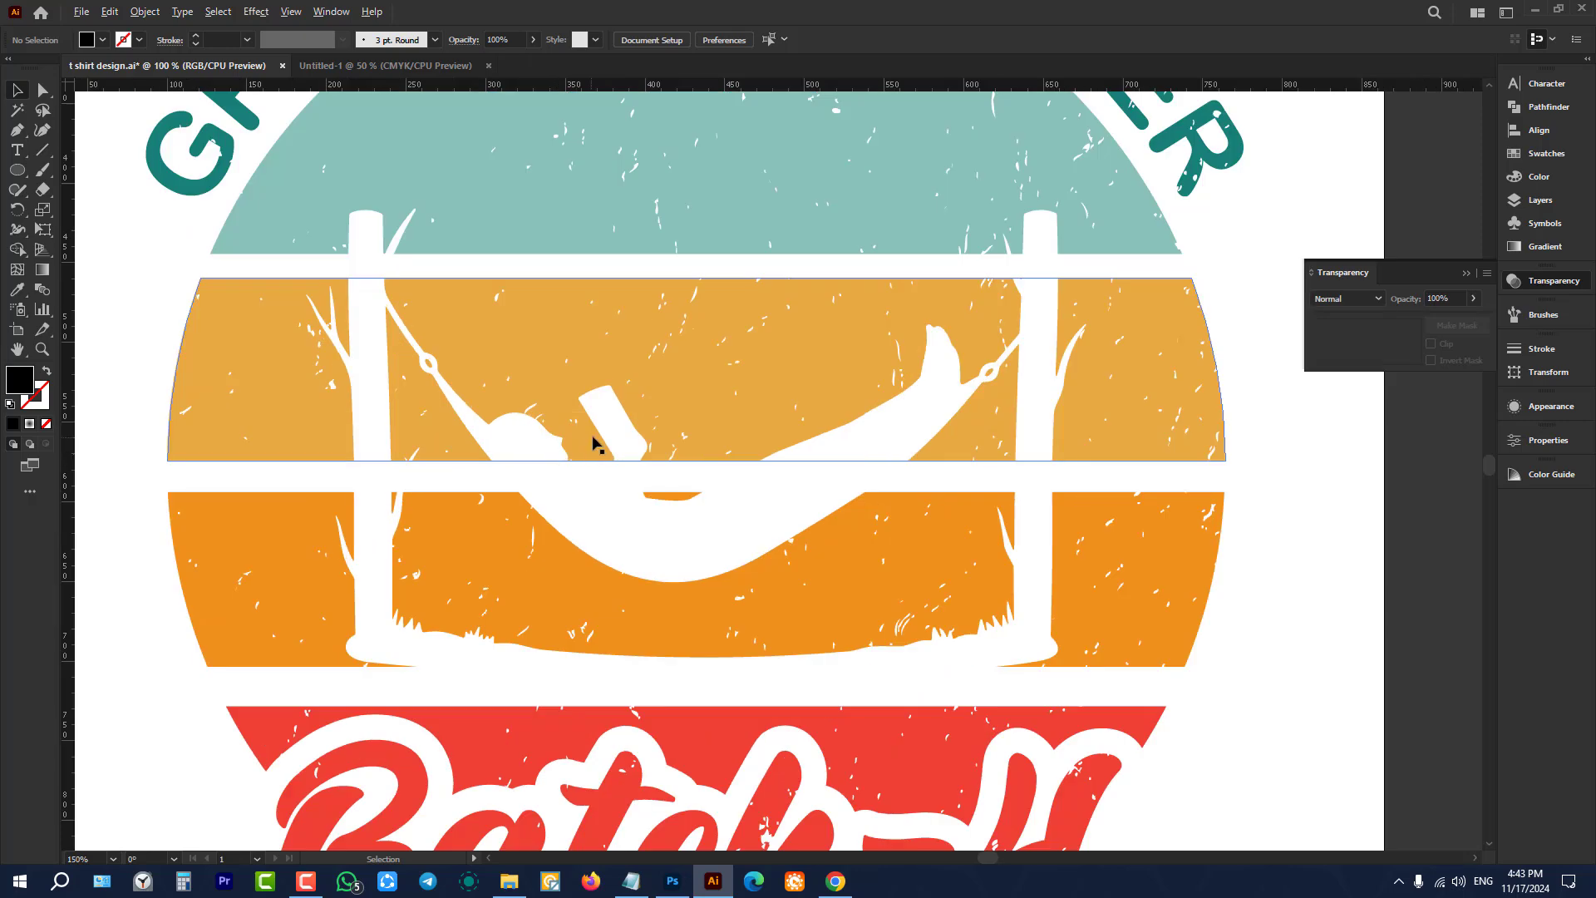
scroll(595, 441, down, 4)
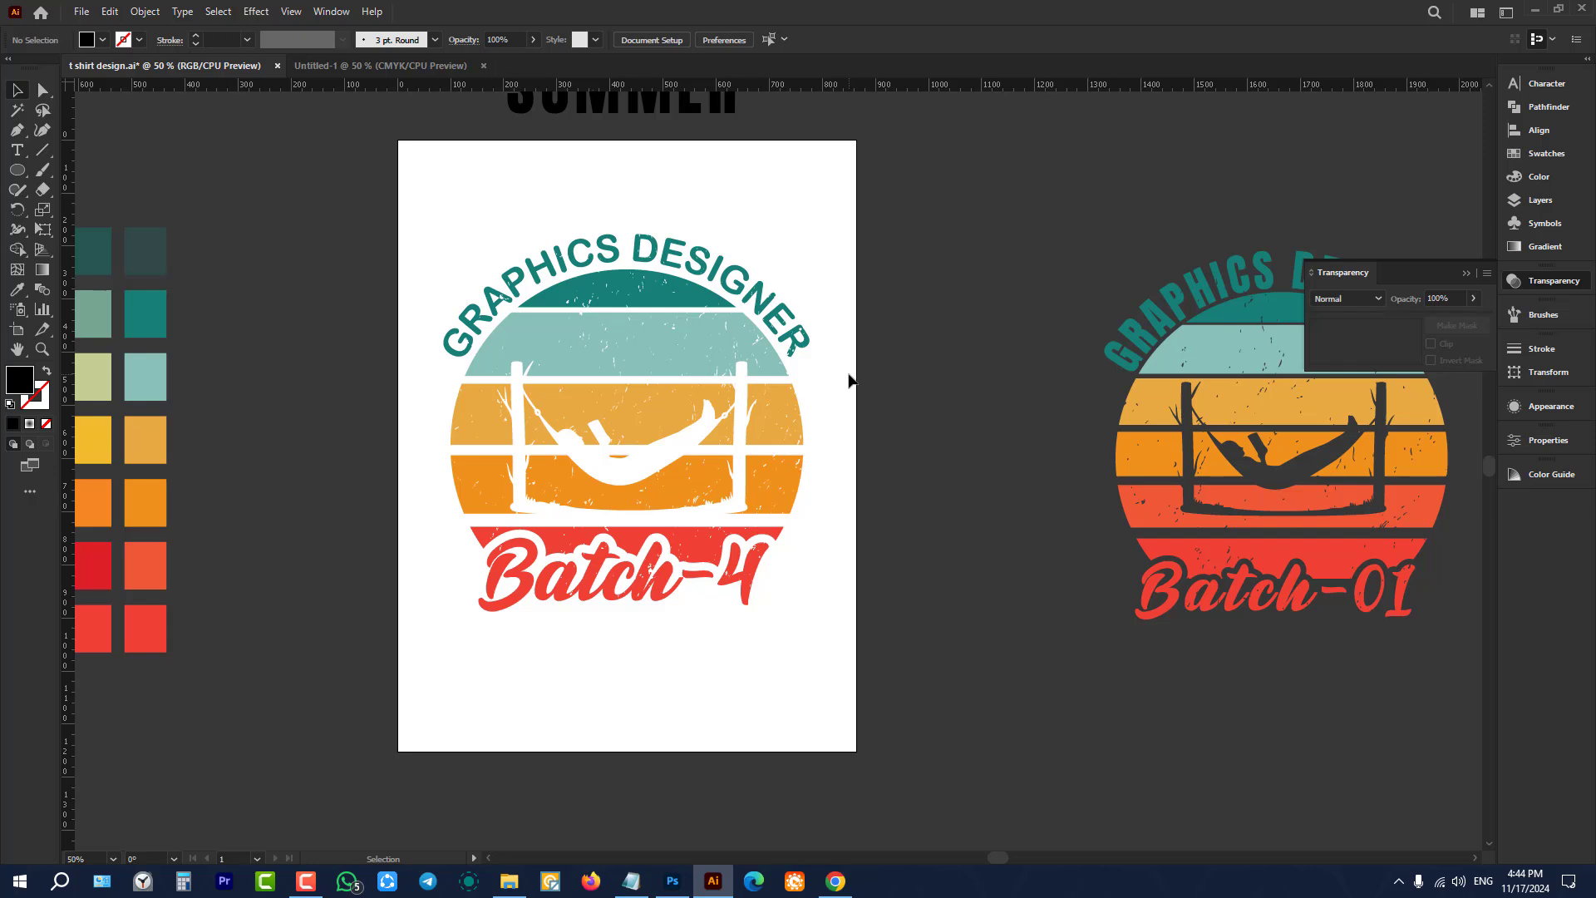
Step: Put away the transparency settings and close the Untitled-1 document
click(1466, 273)
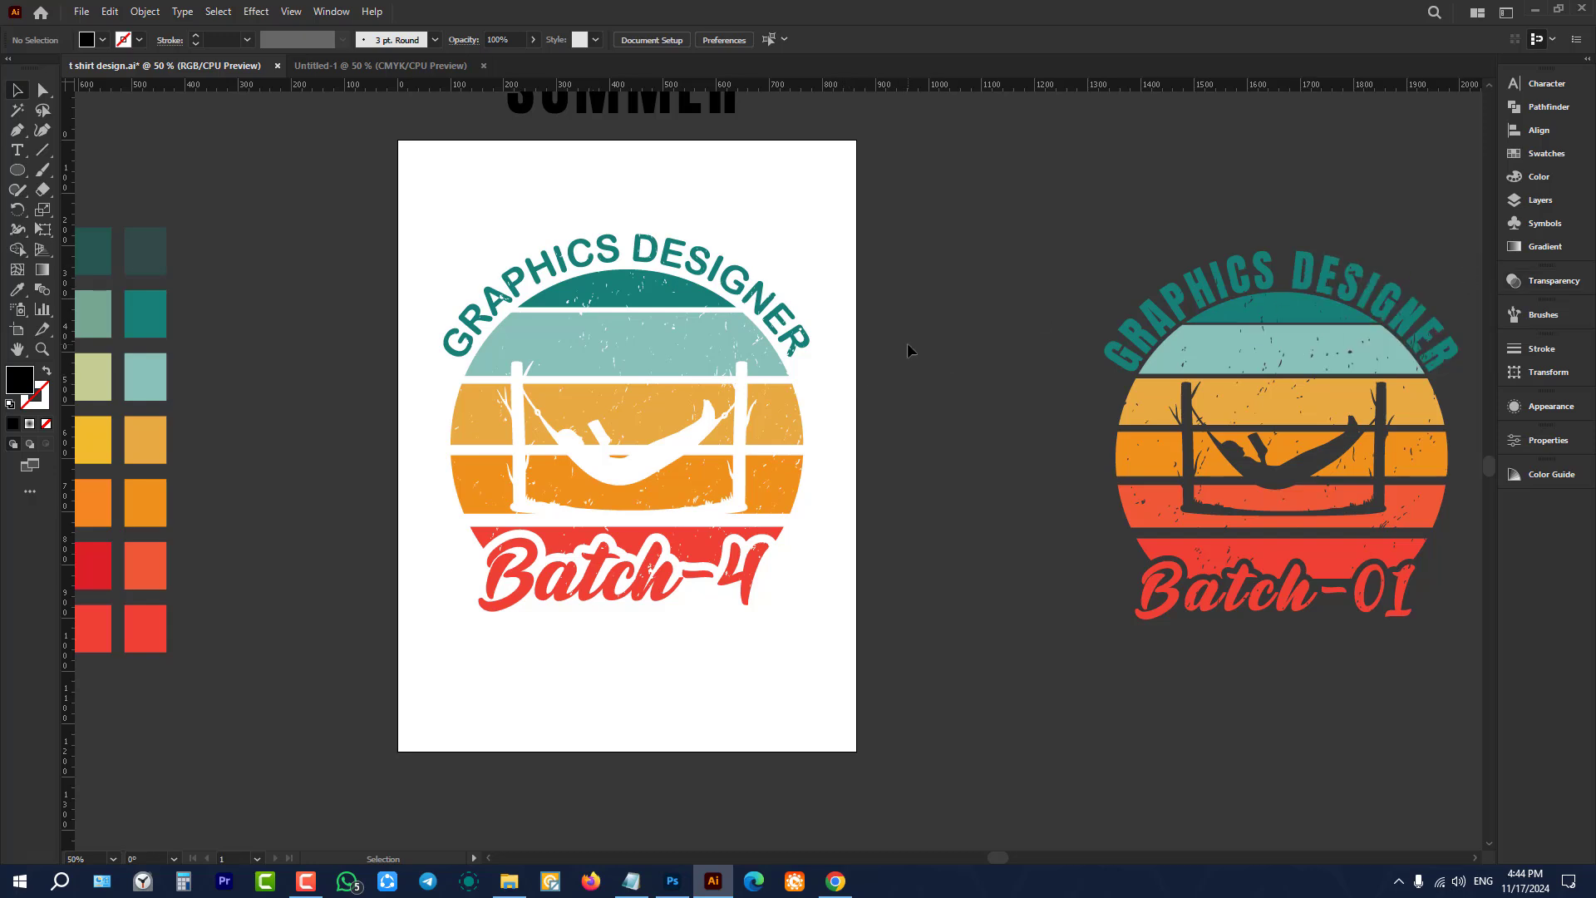
click(483, 66)
scroll(408, 180, up, 6)
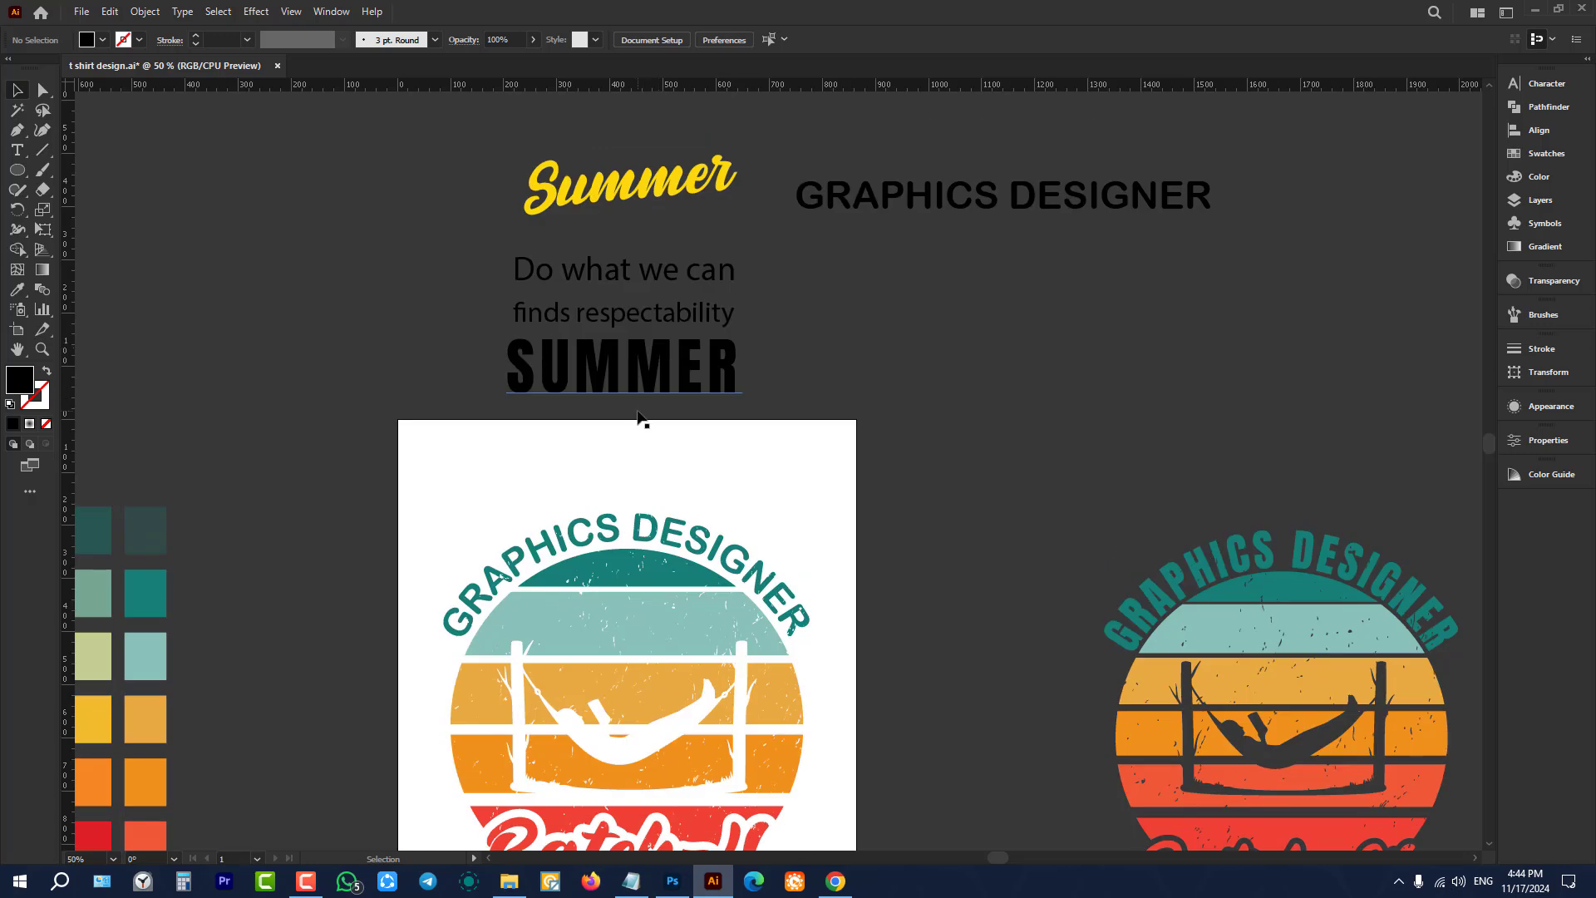
scroll(638, 415, up, 1)
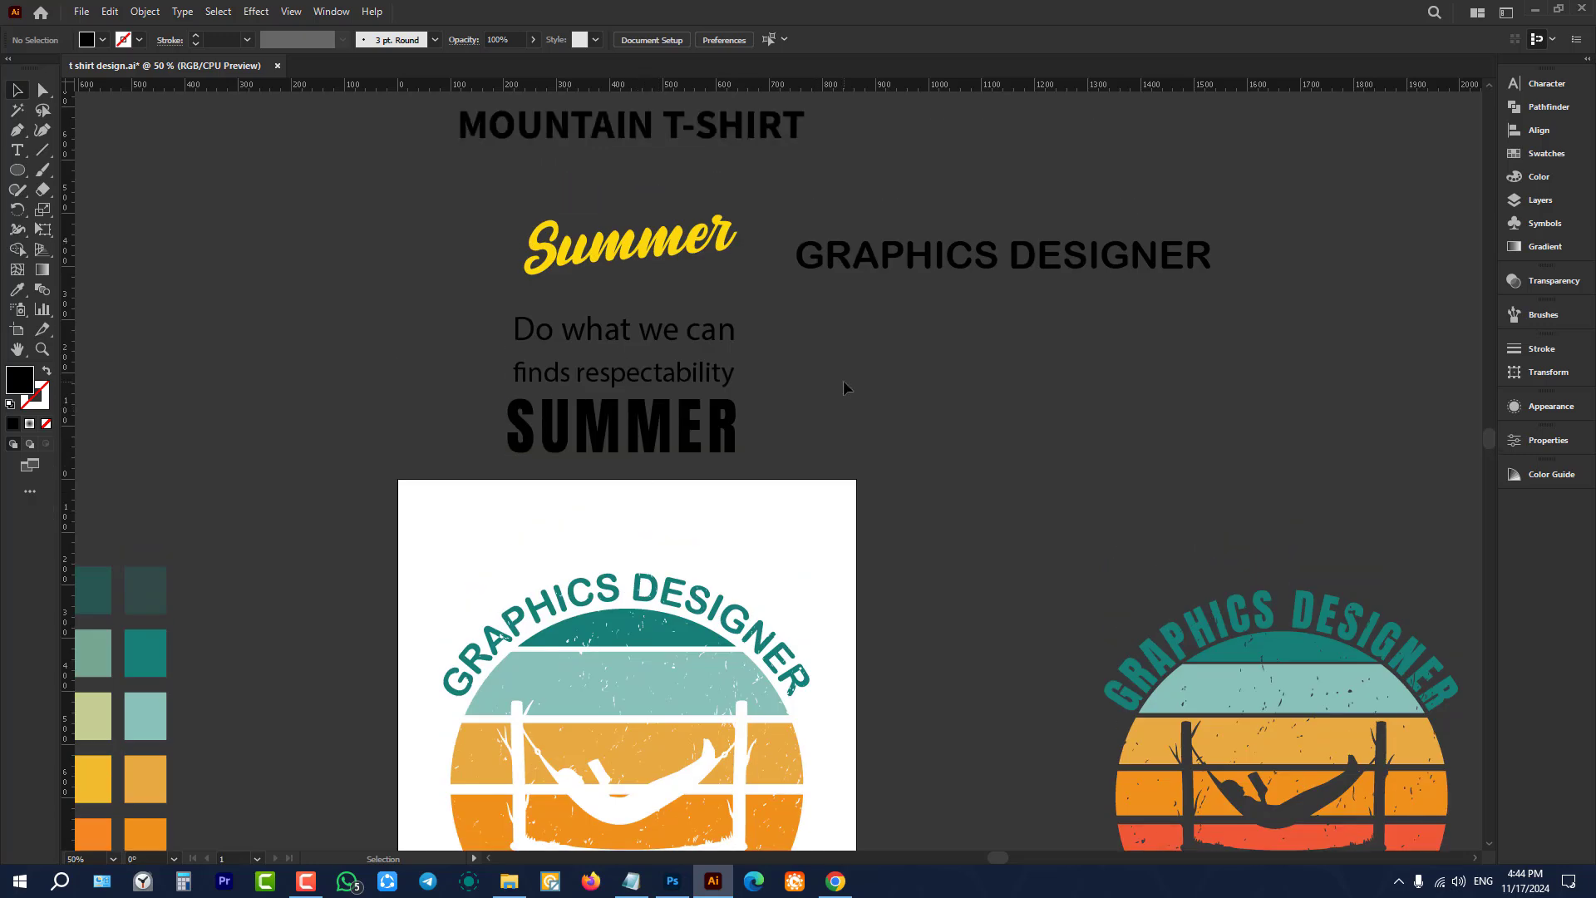
Step: Examine the finished T-shirt designs laid out beside the artboard, from the Adventure badge up to the Summer Vibes and T-Shirt Design badges
scroll(843, 379, down, 6)
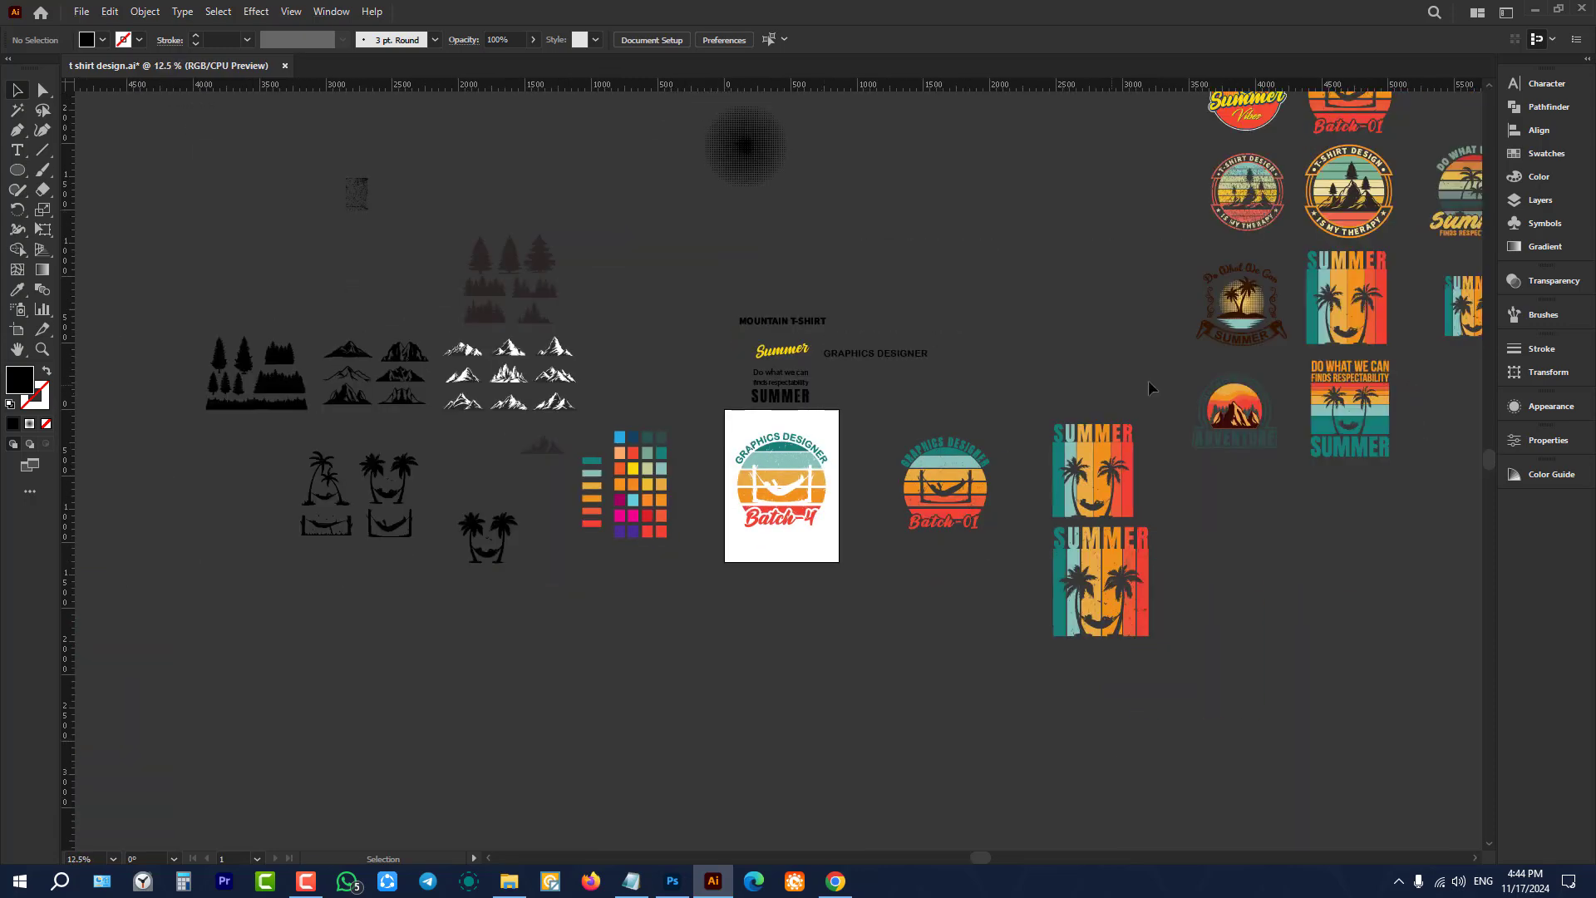
scroll(1112, 361, up, 3)
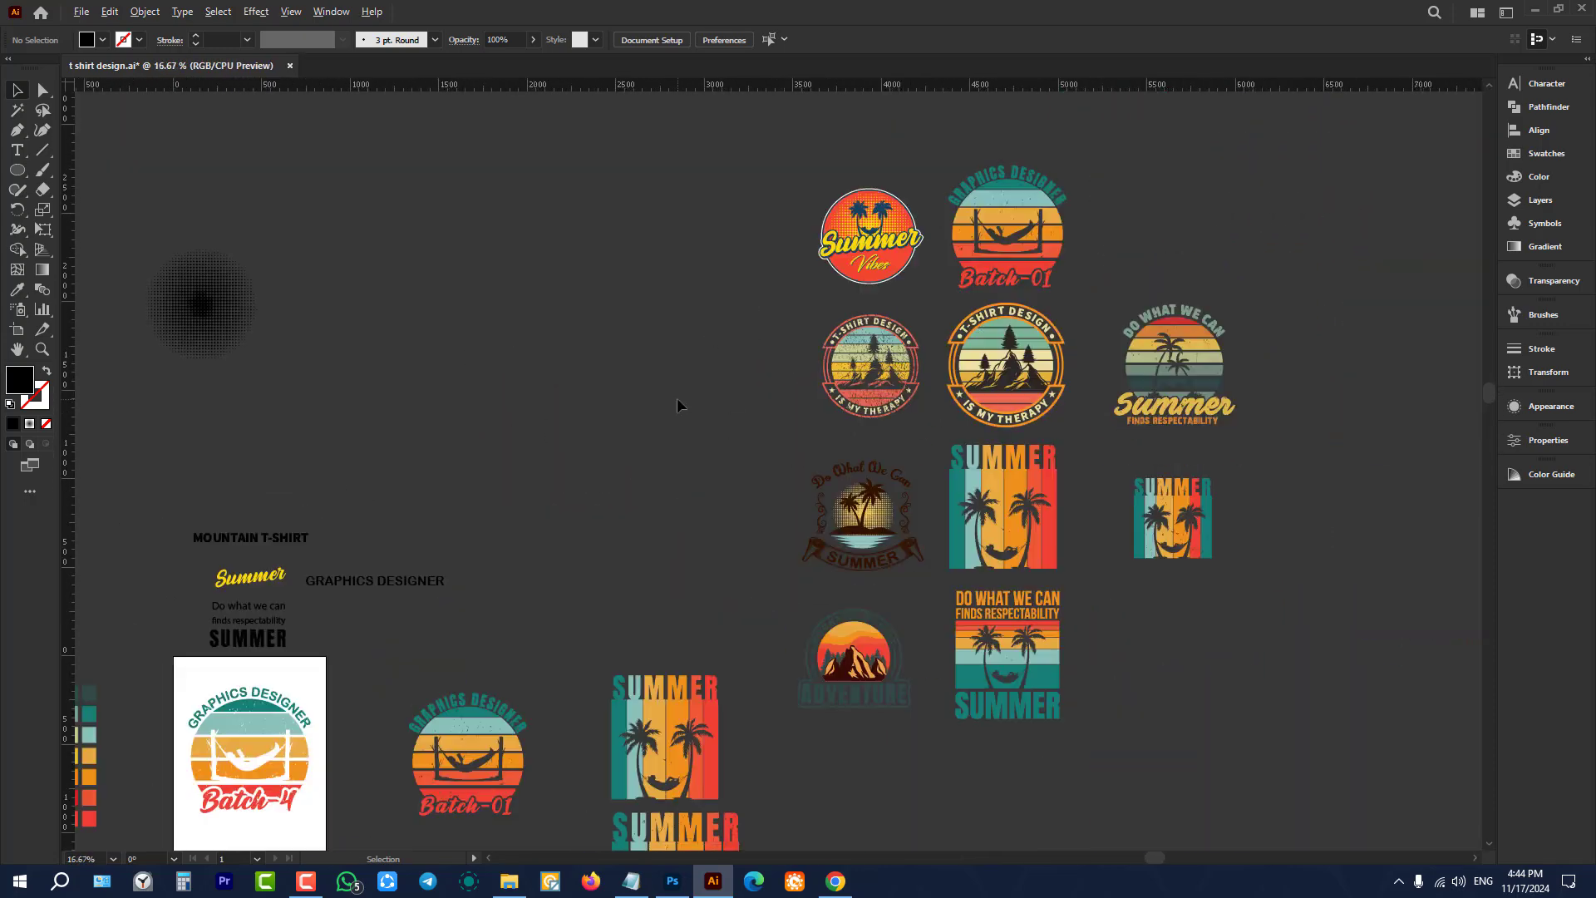
scroll(911, 675, up, 5)
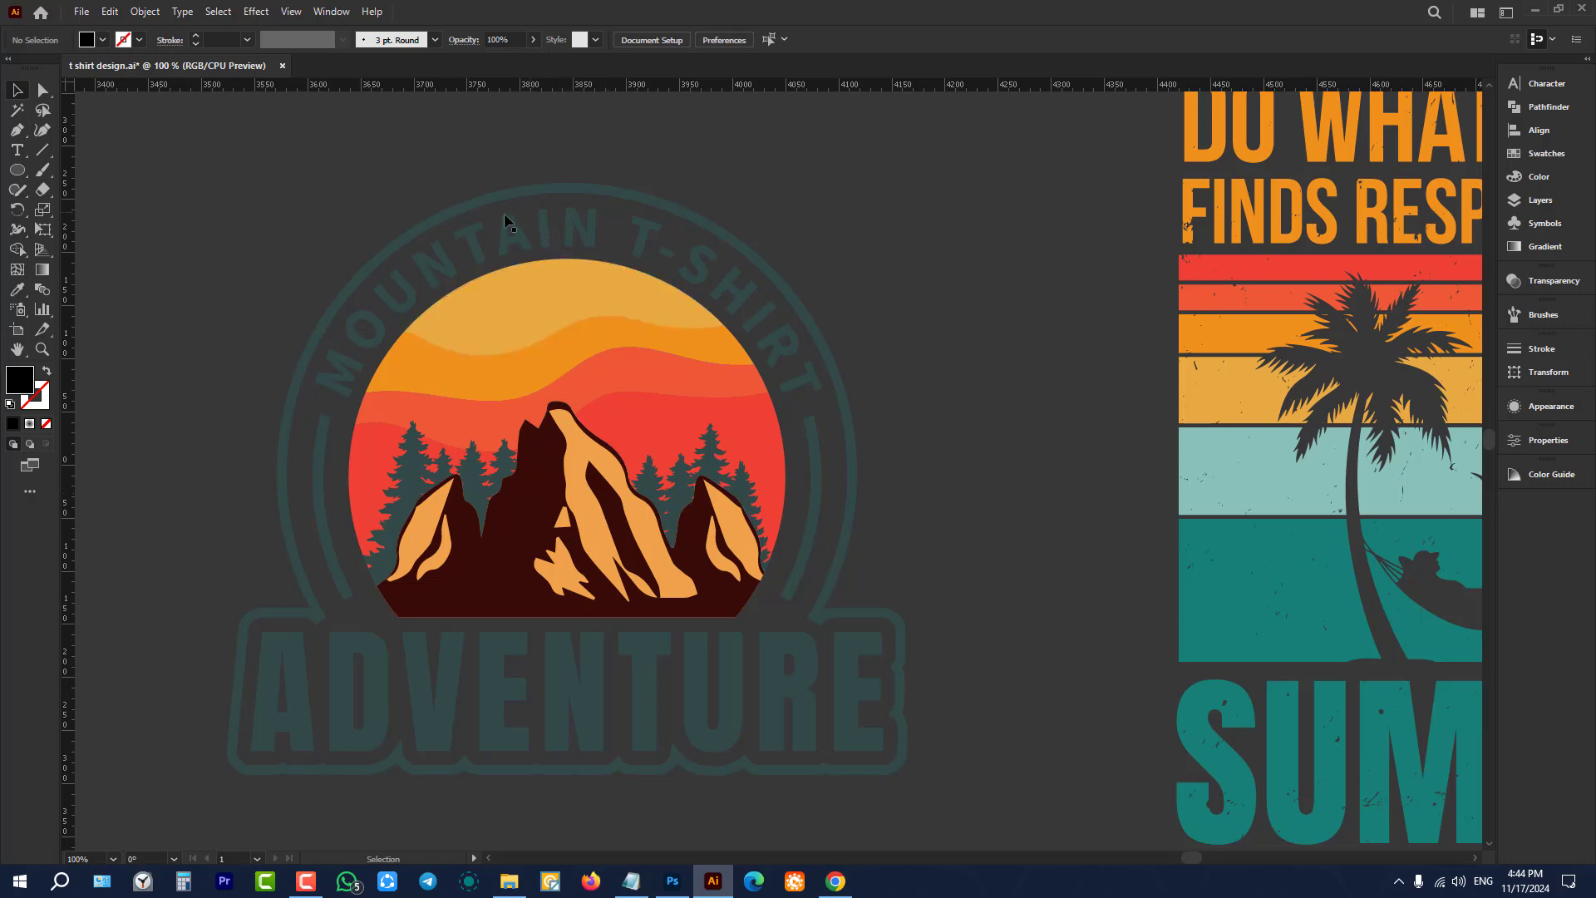
scroll(631, 366, up, 2)
scroll(779, 550, down, 4)
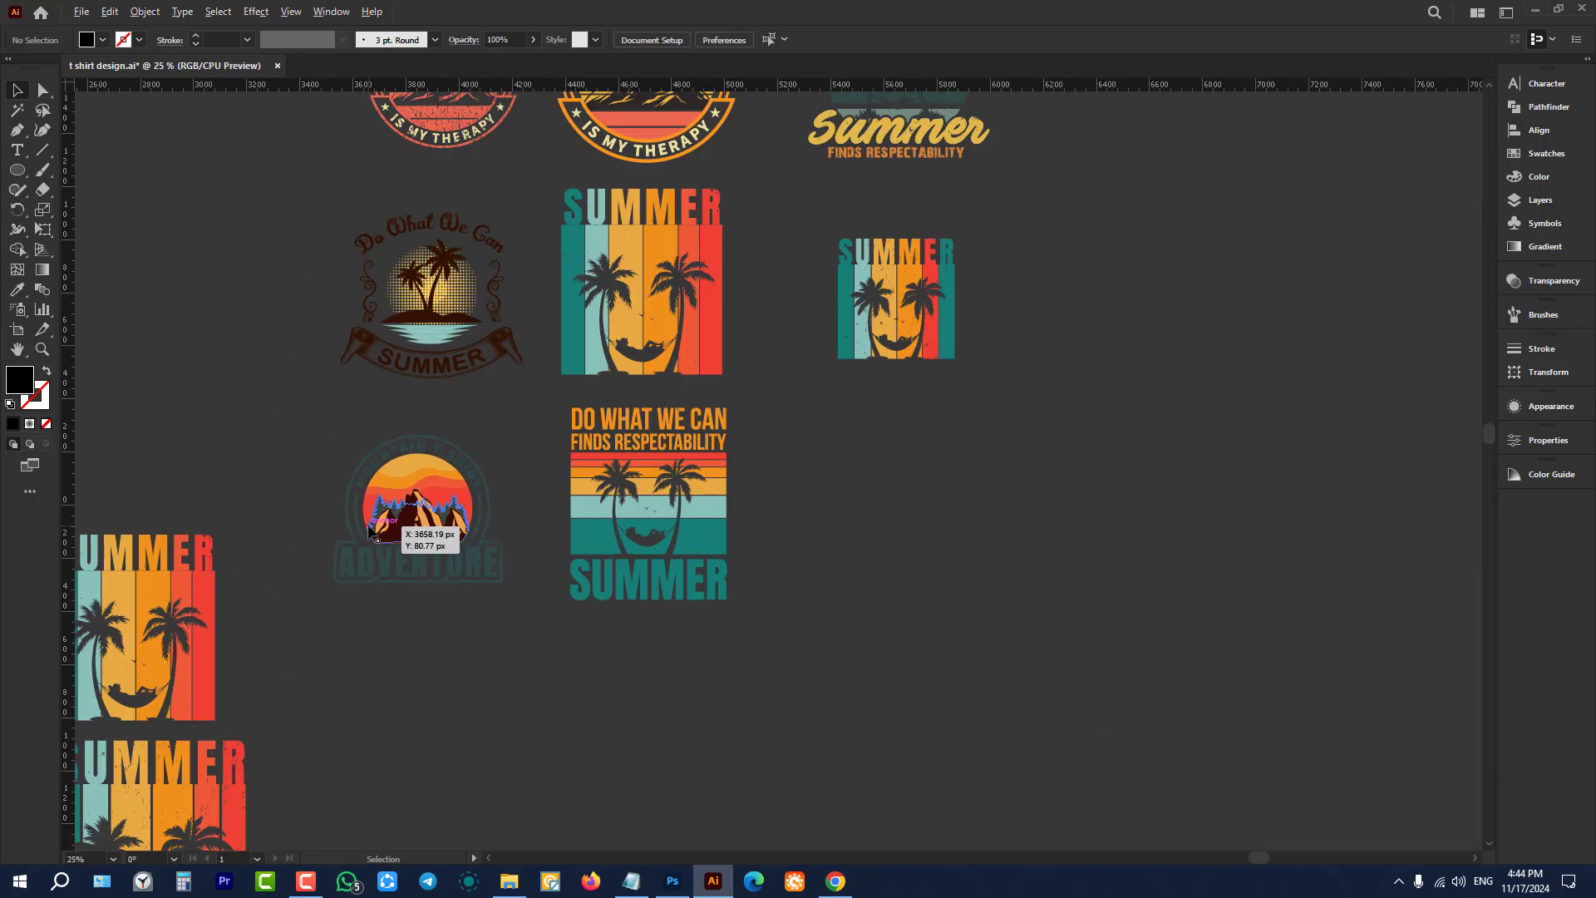
scroll(786, 545, up, 5)
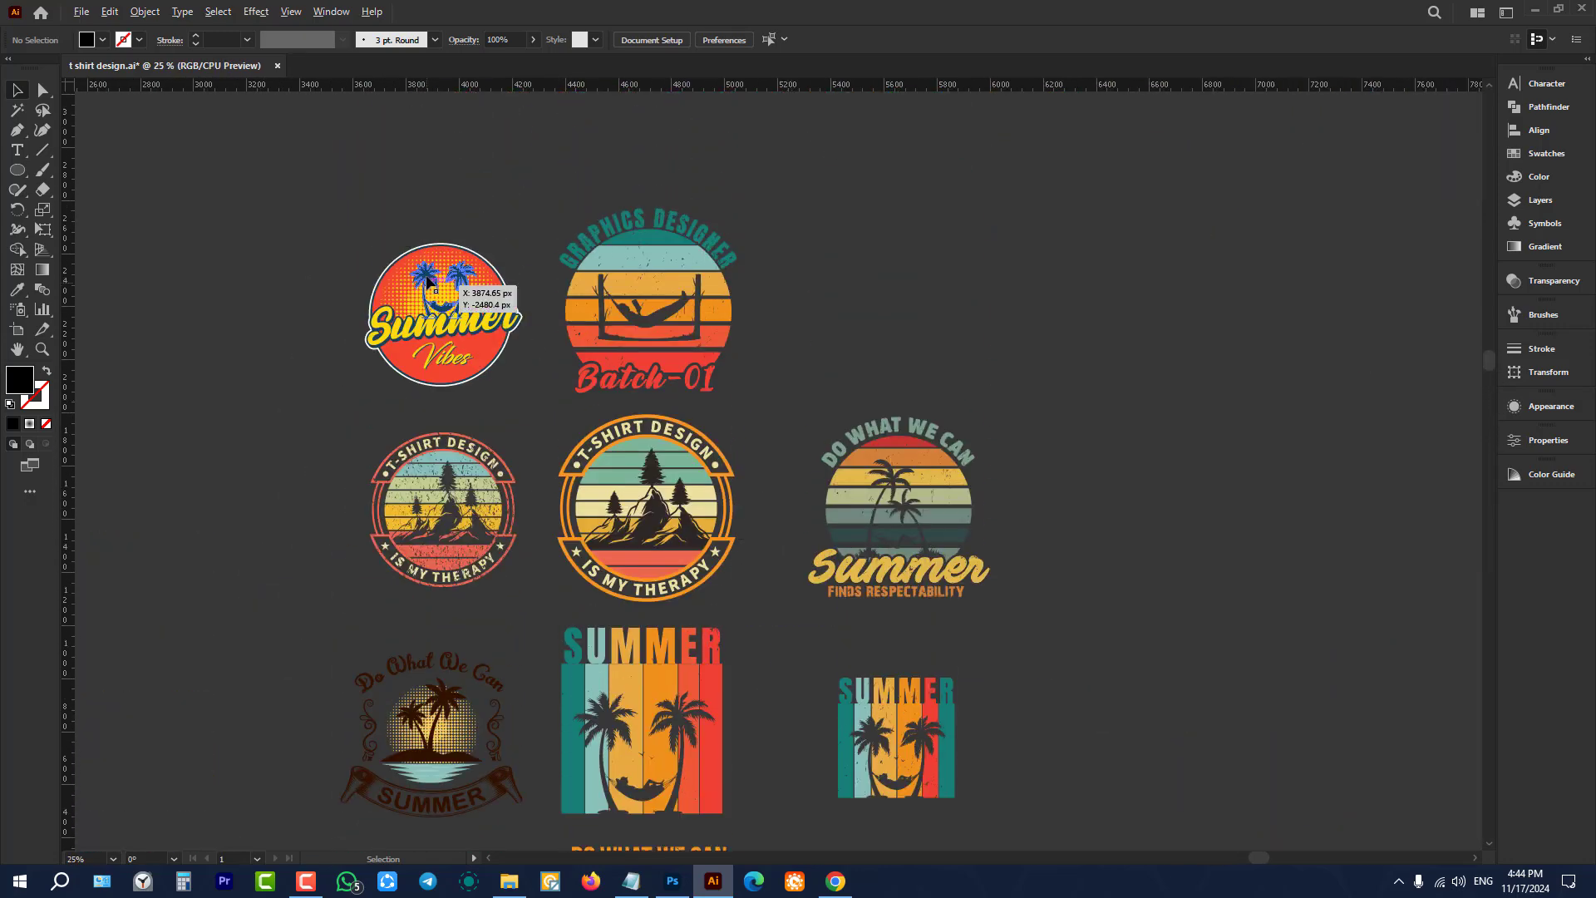
scroll(428, 278, up, 4)
scroll(429, 279, down, 4)
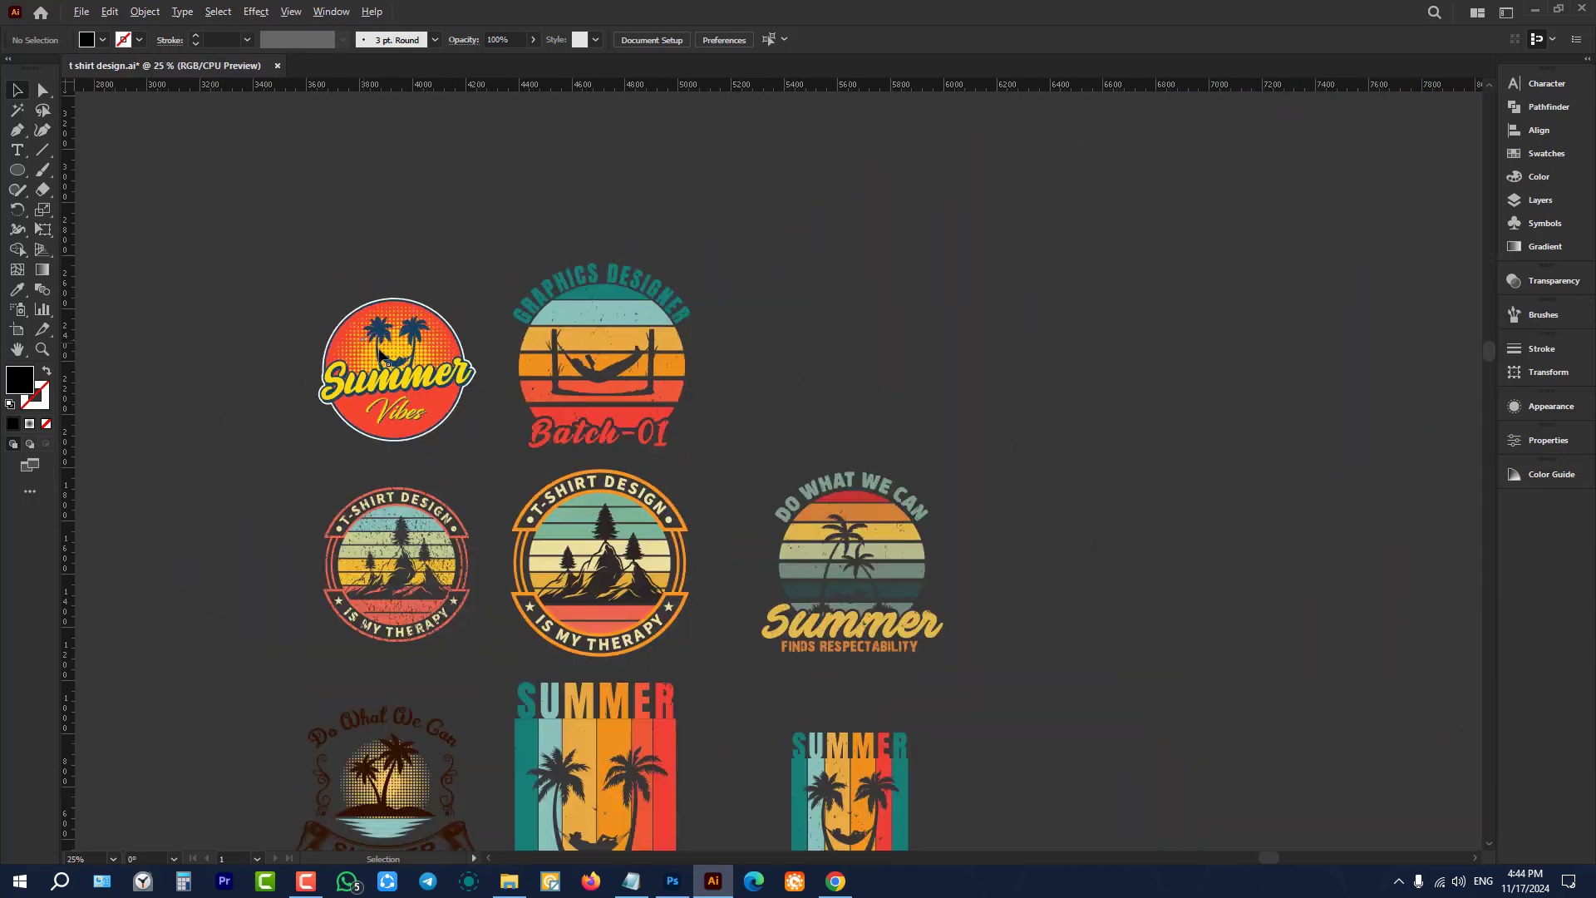
scroll(652, 372, down, 1)
scroll(715, 387, down, 2)
scroll(898, 291, up, 2)
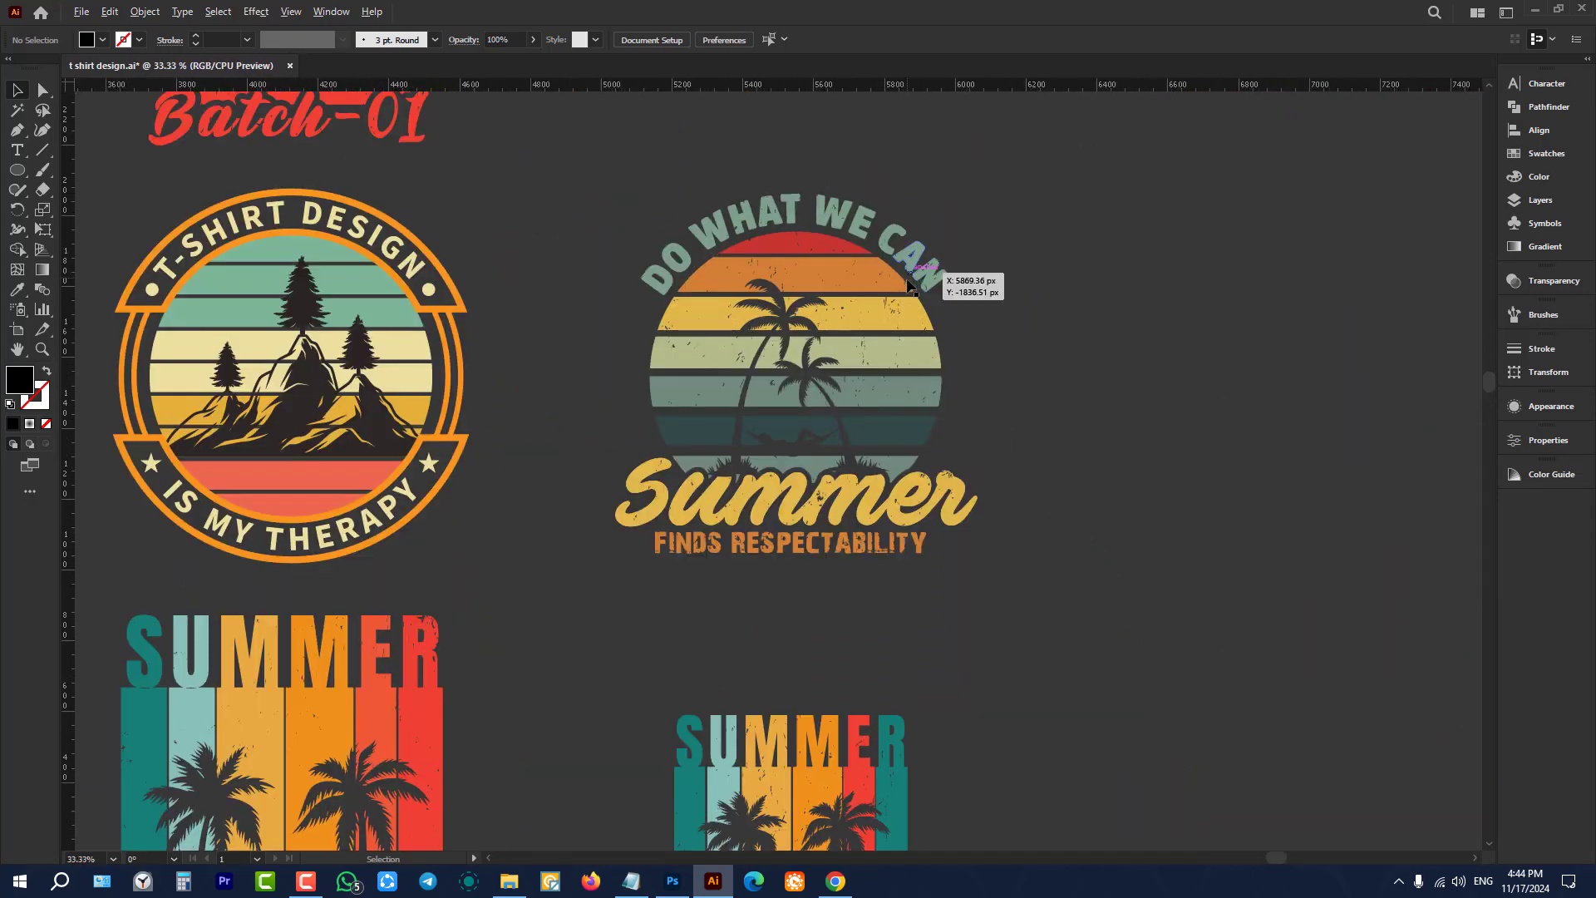
scroll(892, 293, down, 2)
scroll(386, 305, up, 3)
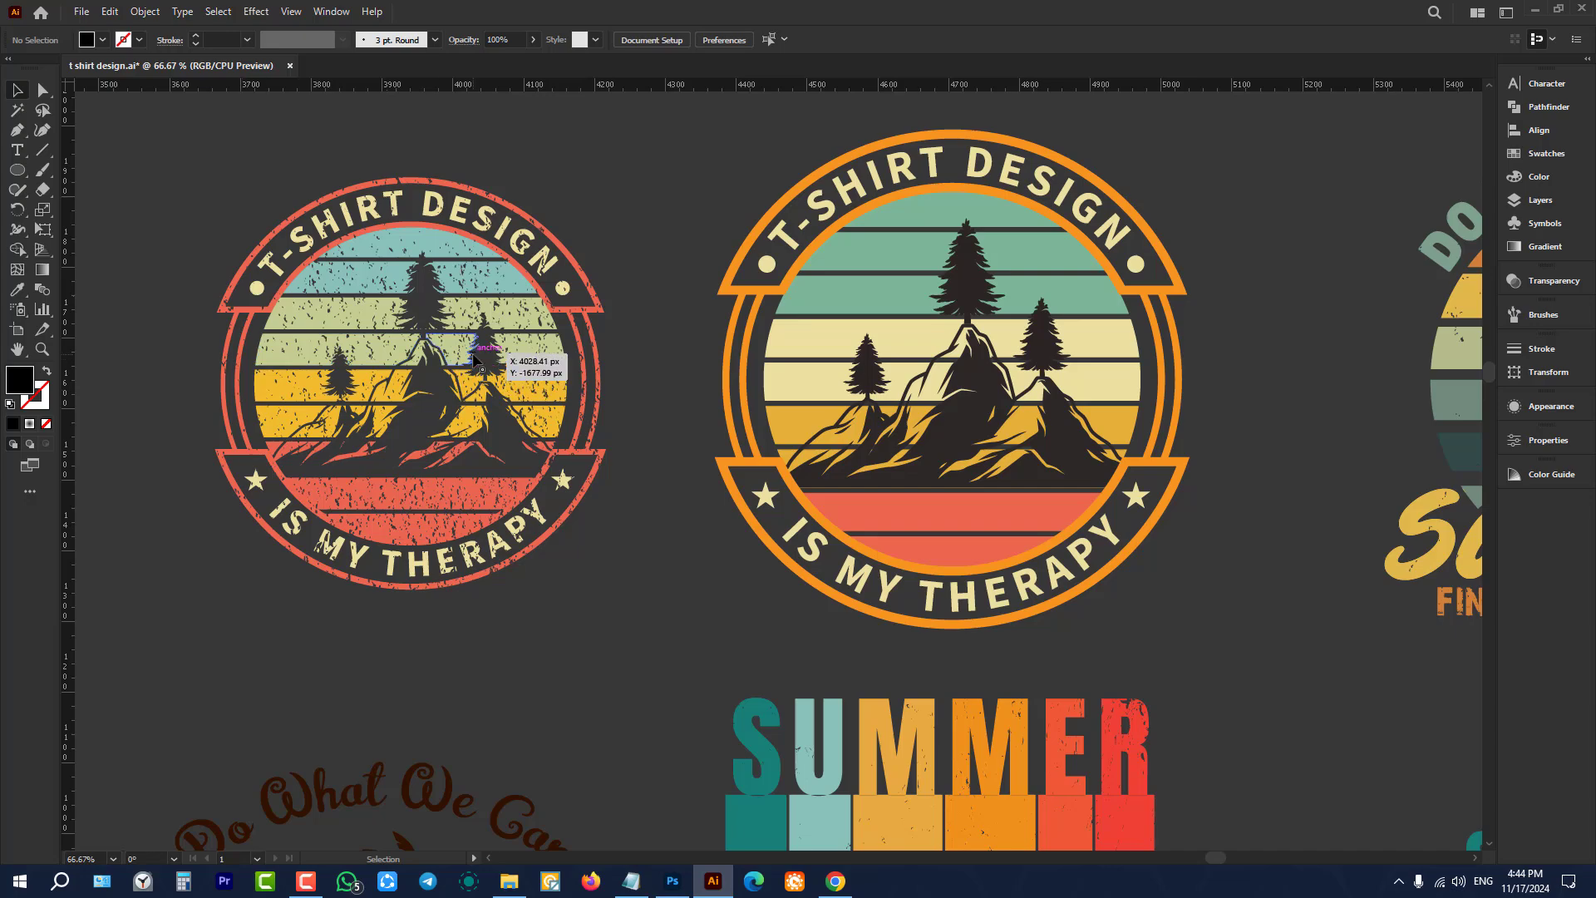
scroll(810, 320, down, 3)
scroll(828, 320, down, 3)
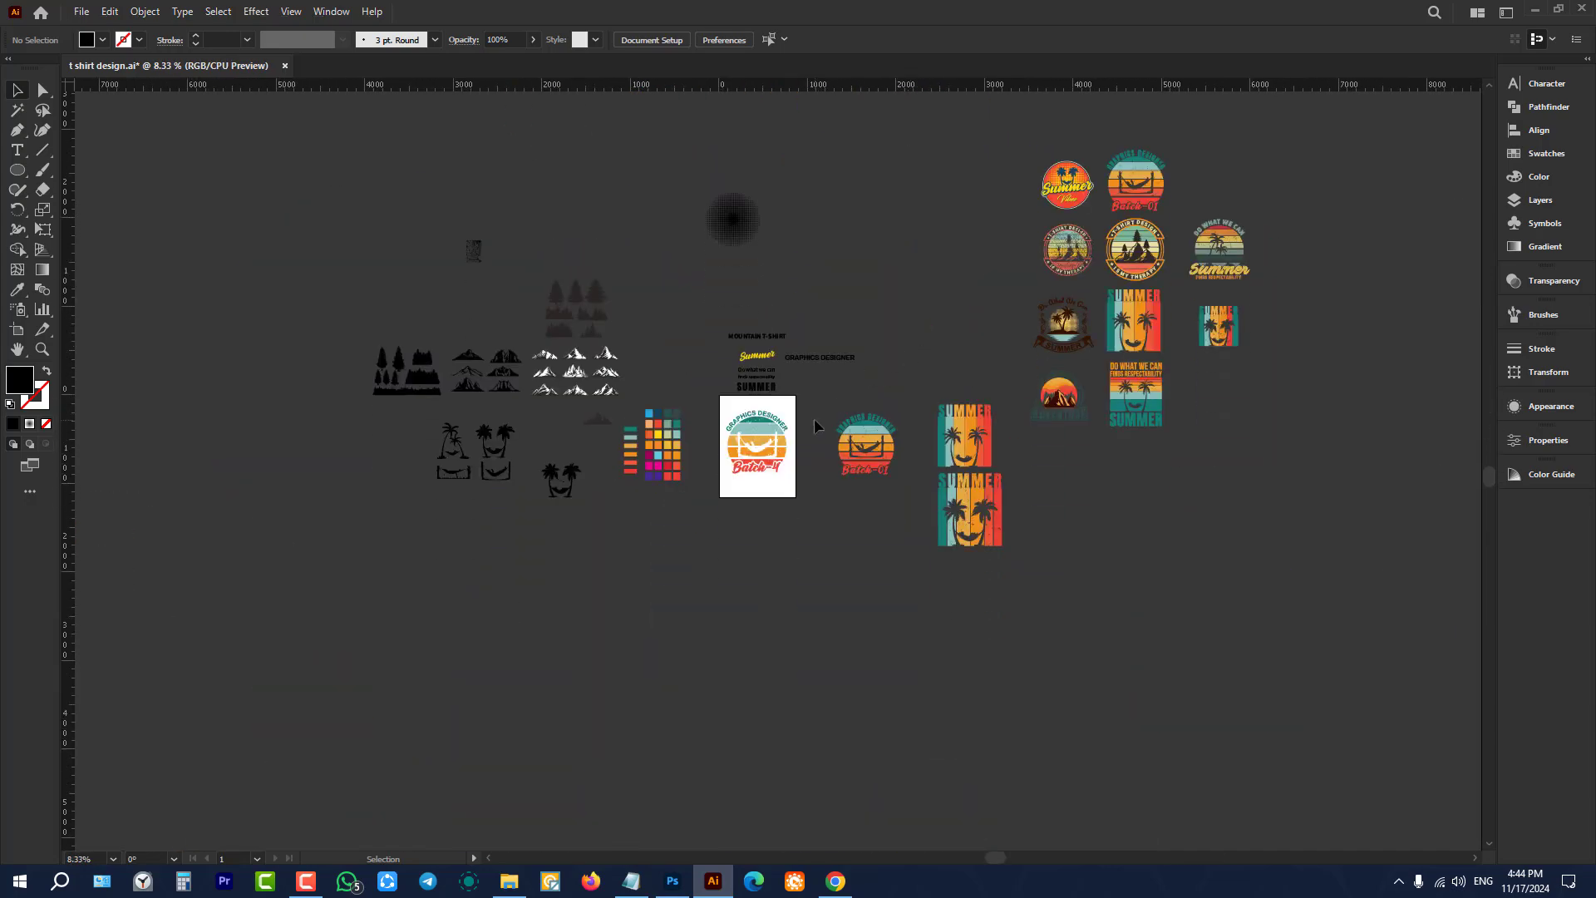
Step: Inspect the distressed Batch-4 design on the artboard and compare it with the Batch-01 version beside it
scroll(814, 419, up, 4)
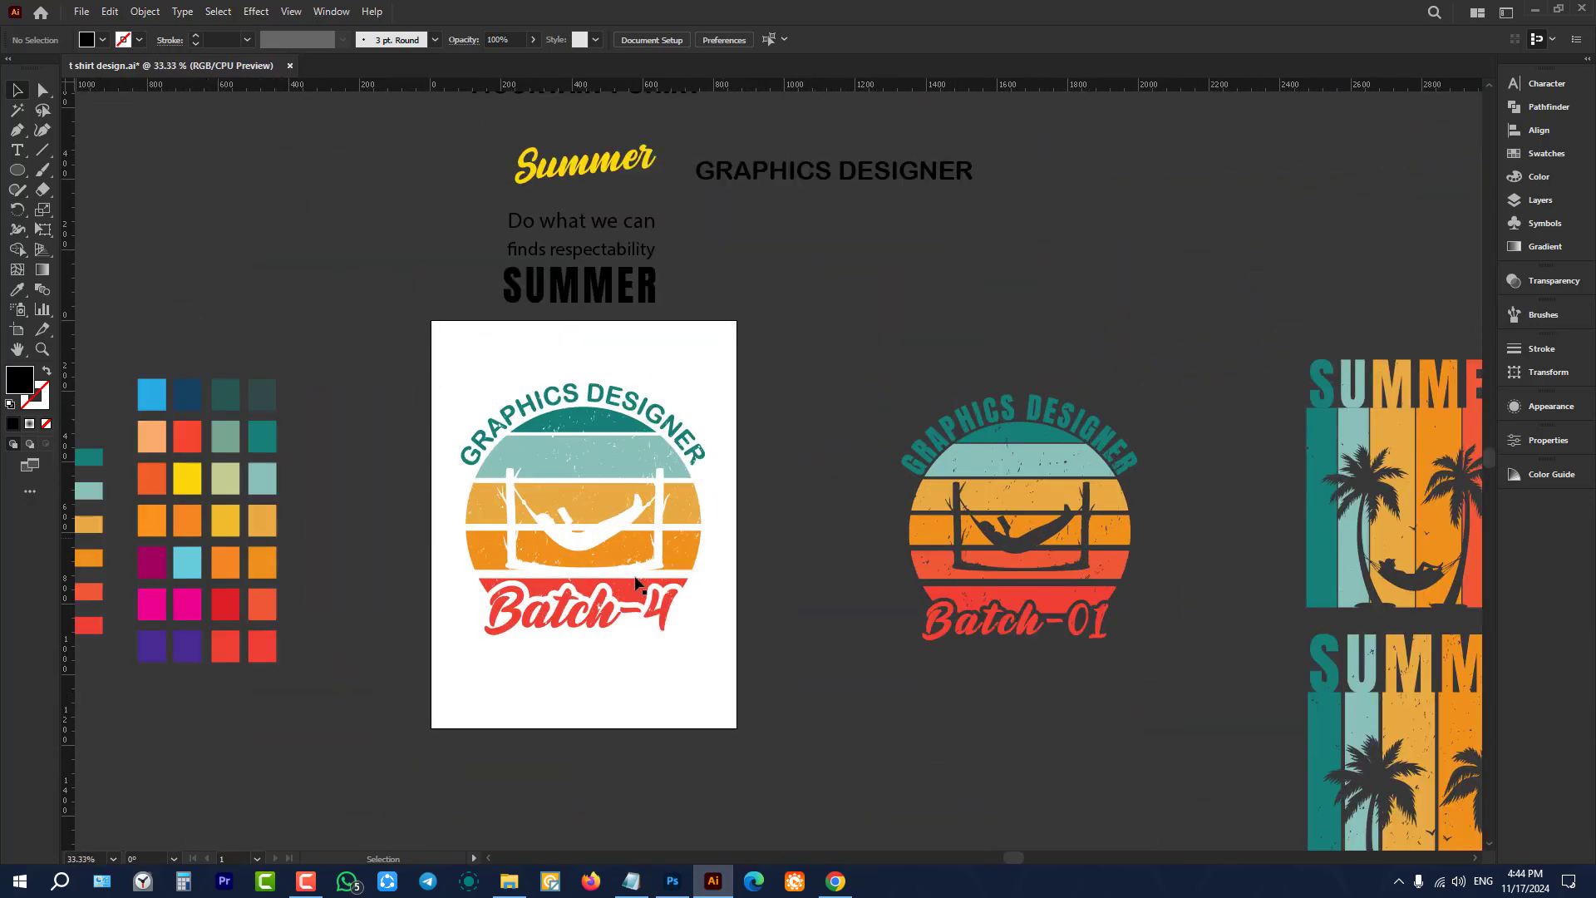
scroll(586, 549, up, 2)
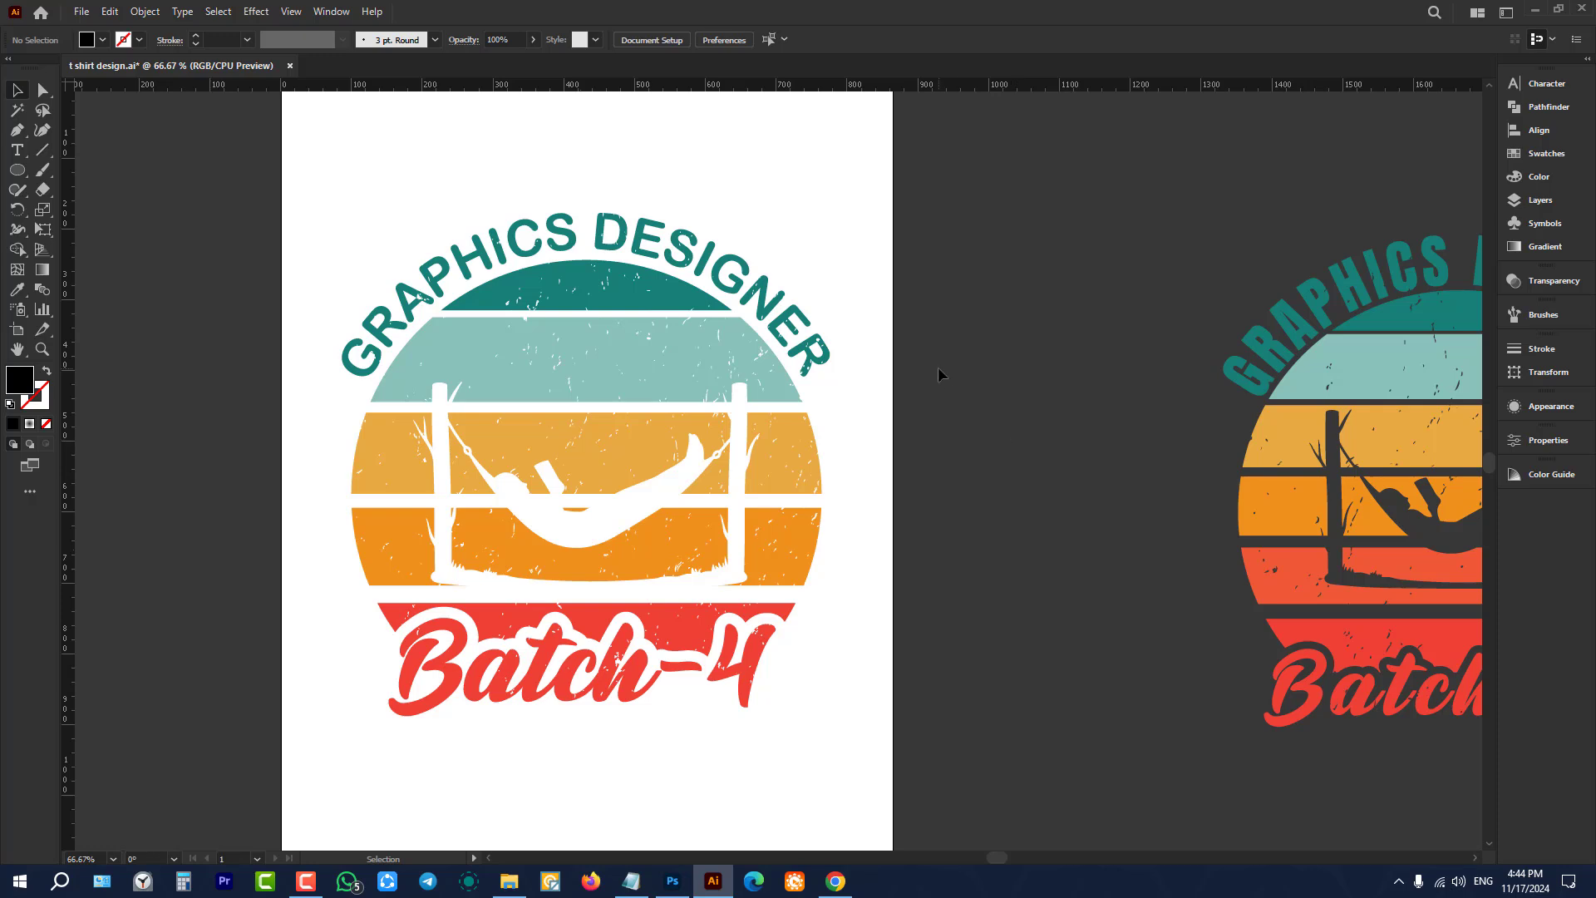
click(736, 285)
click(941, 277)
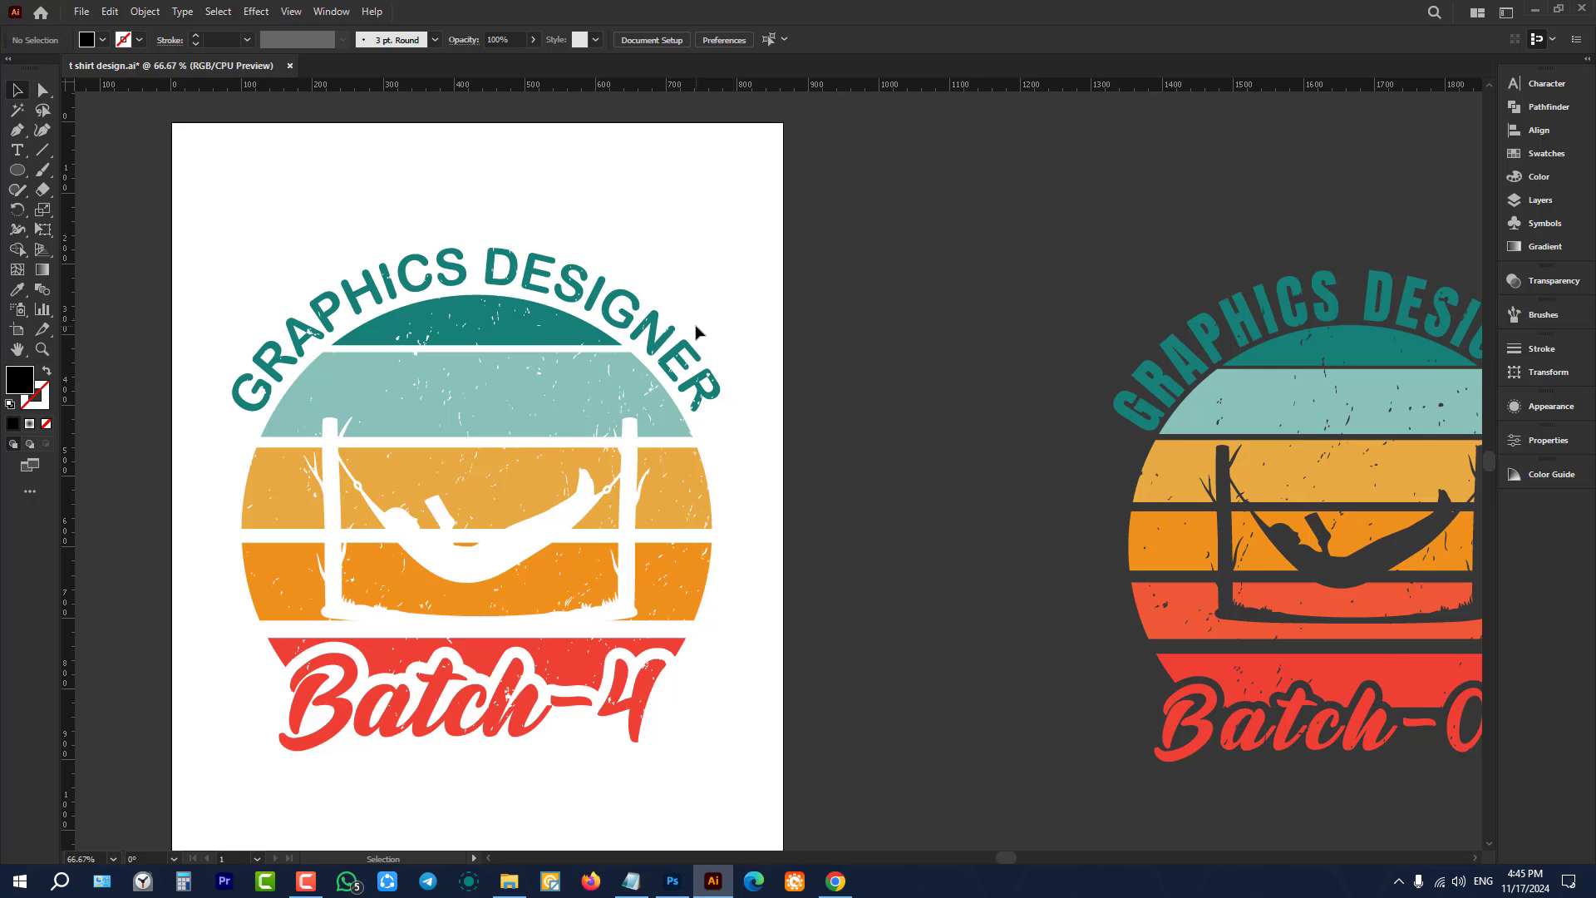
scroll(697, 332, down, 3)
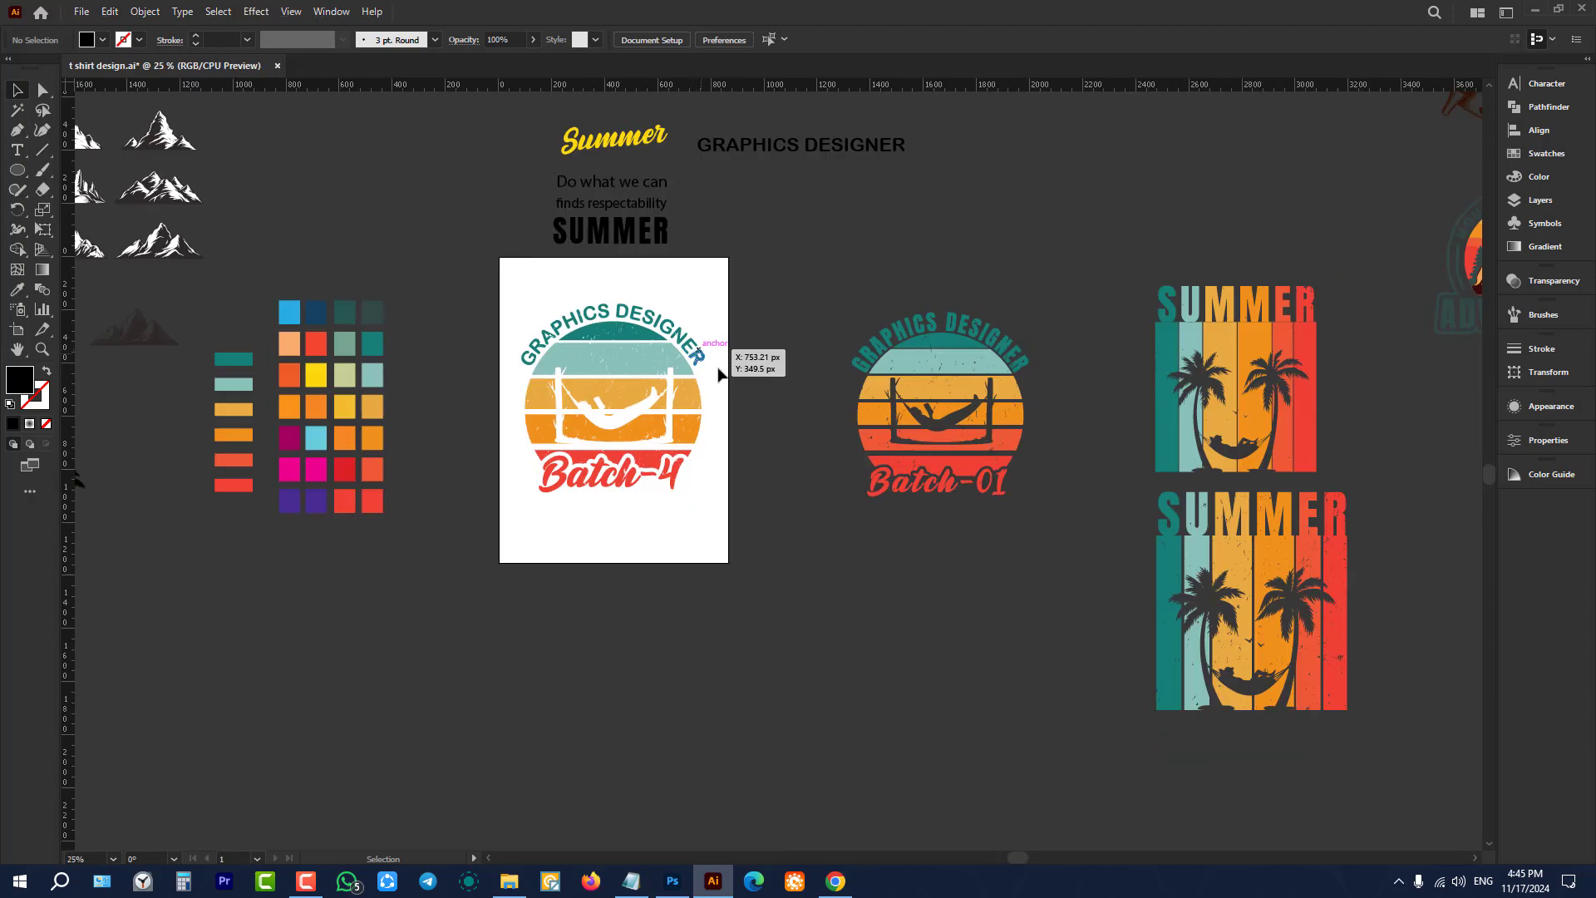
scroll(737, 376, up, 2)
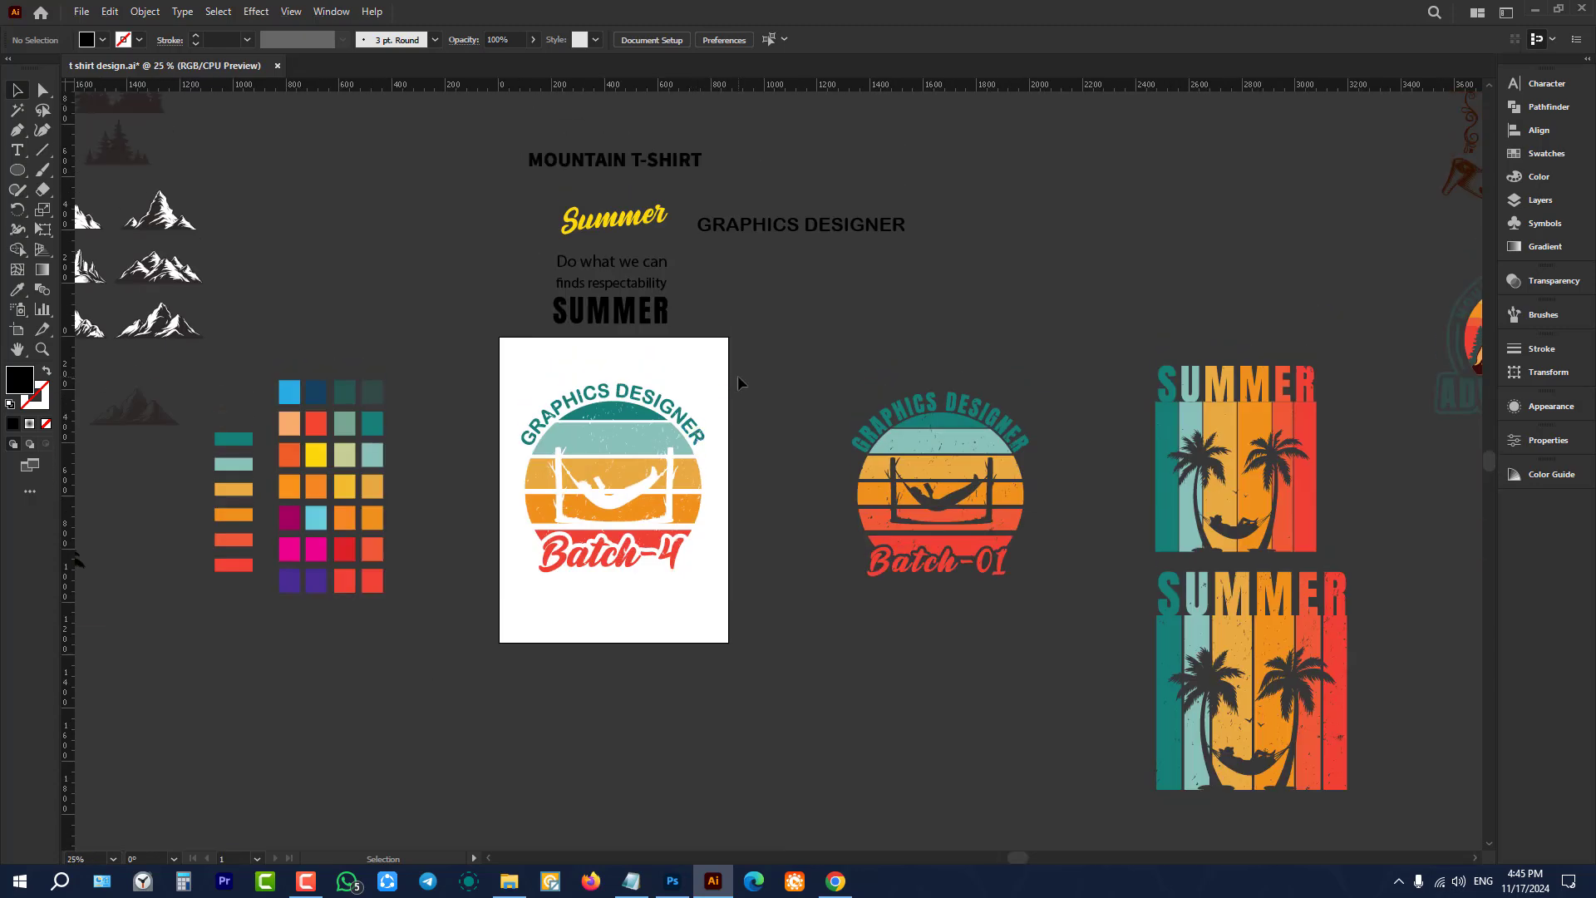
scroll(737, 376, up, 2)
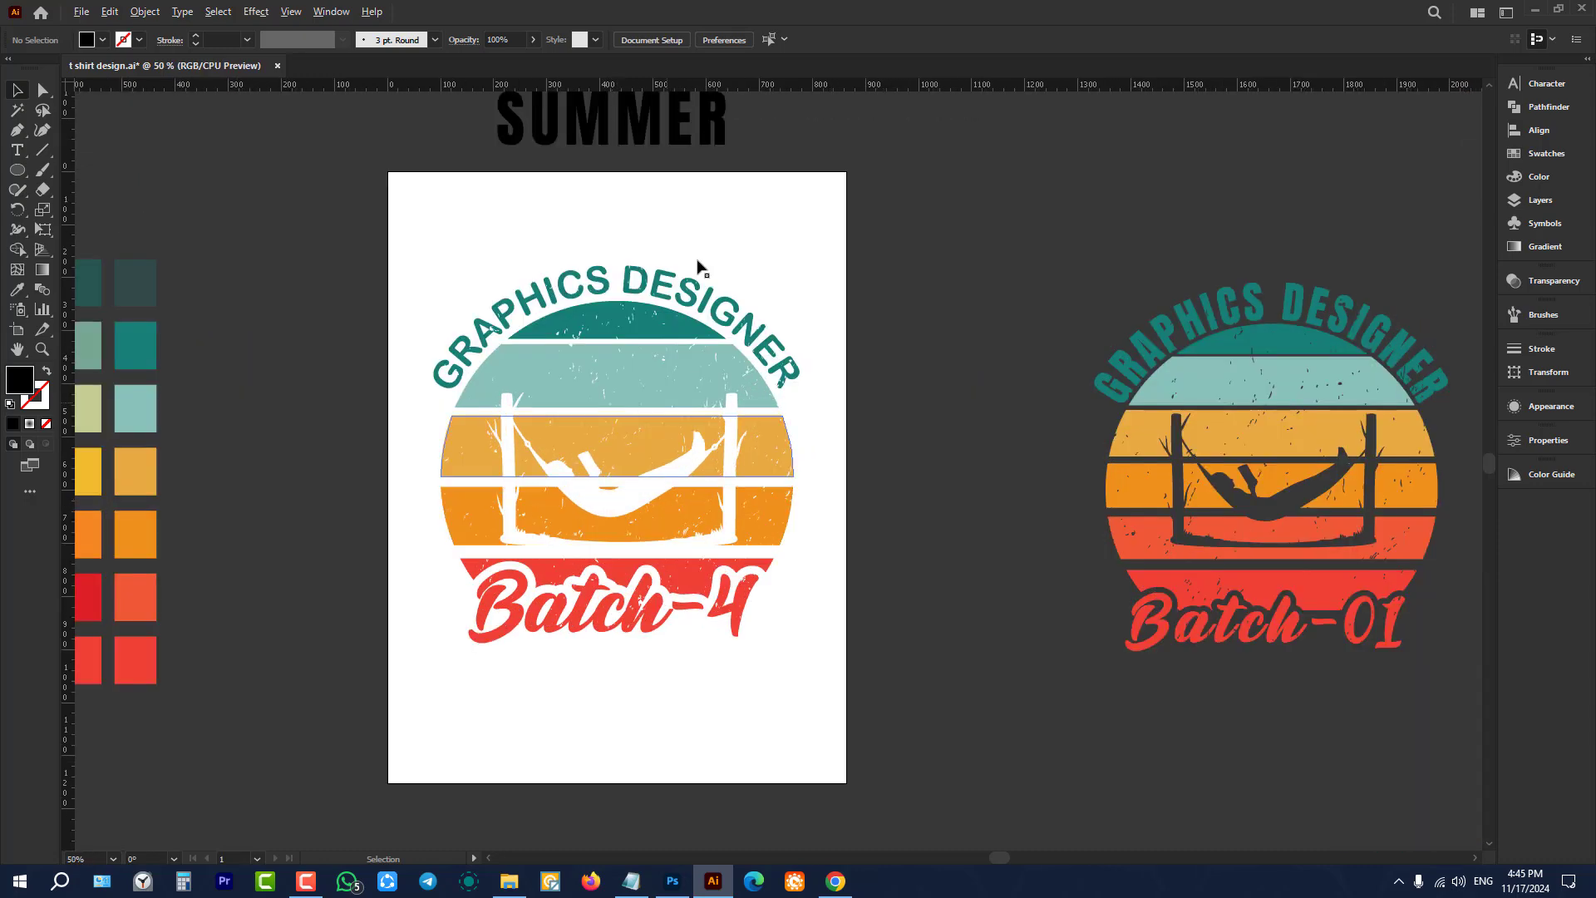
scroll(721, 396, up, 3)
scroll(720, 396, down, 3)
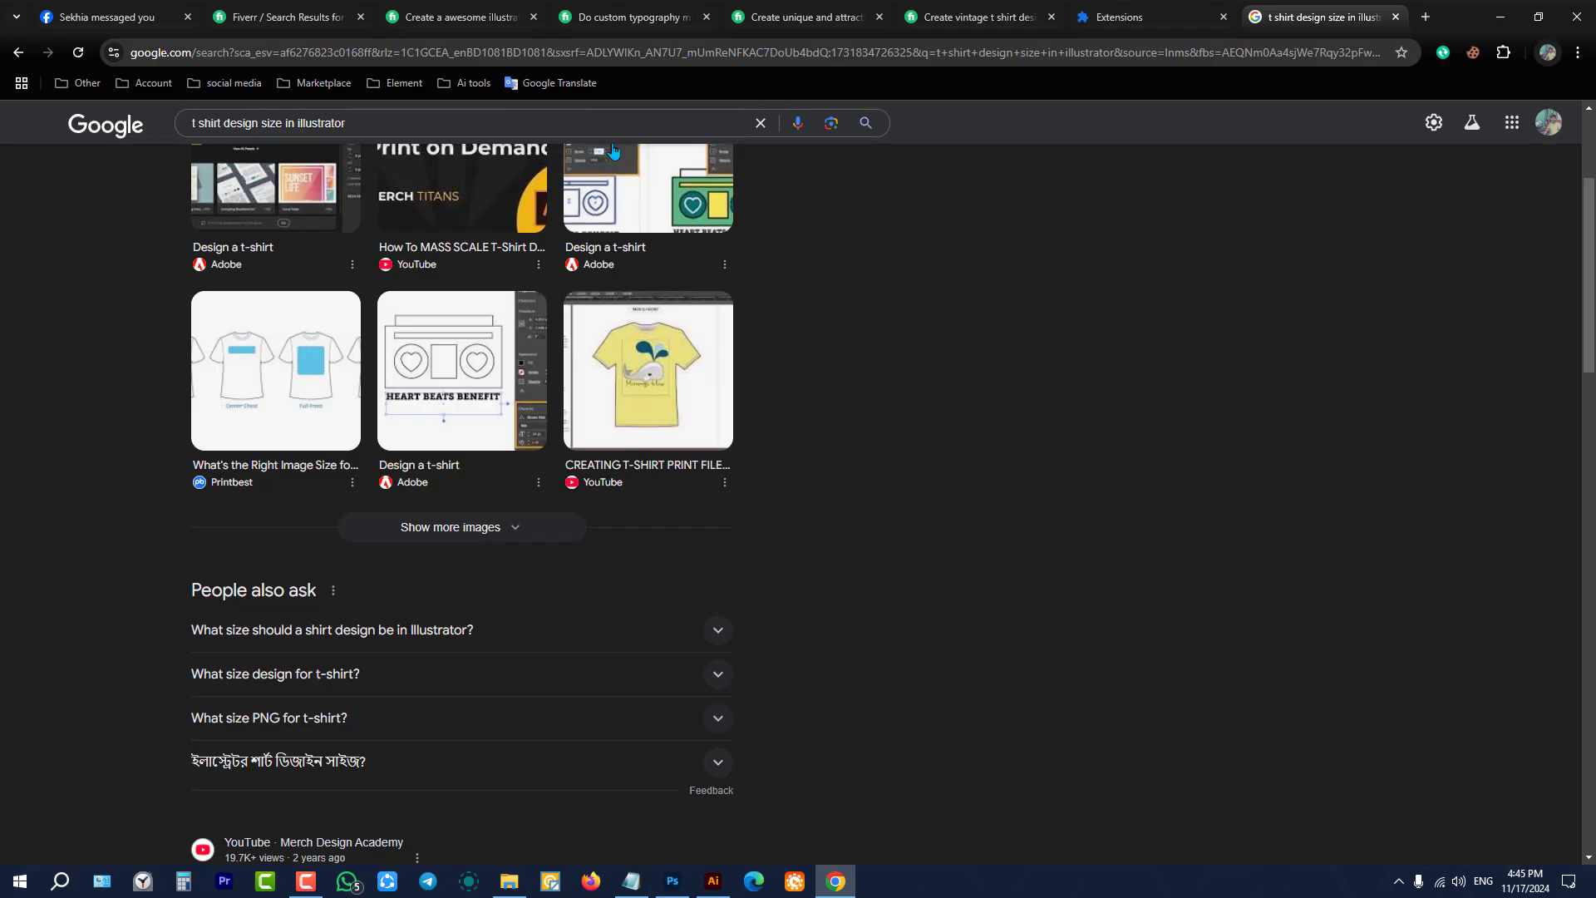
Step: Switch to Chrome and look through the Fiverr search results for T-shirt design gigs
click(428, 10)
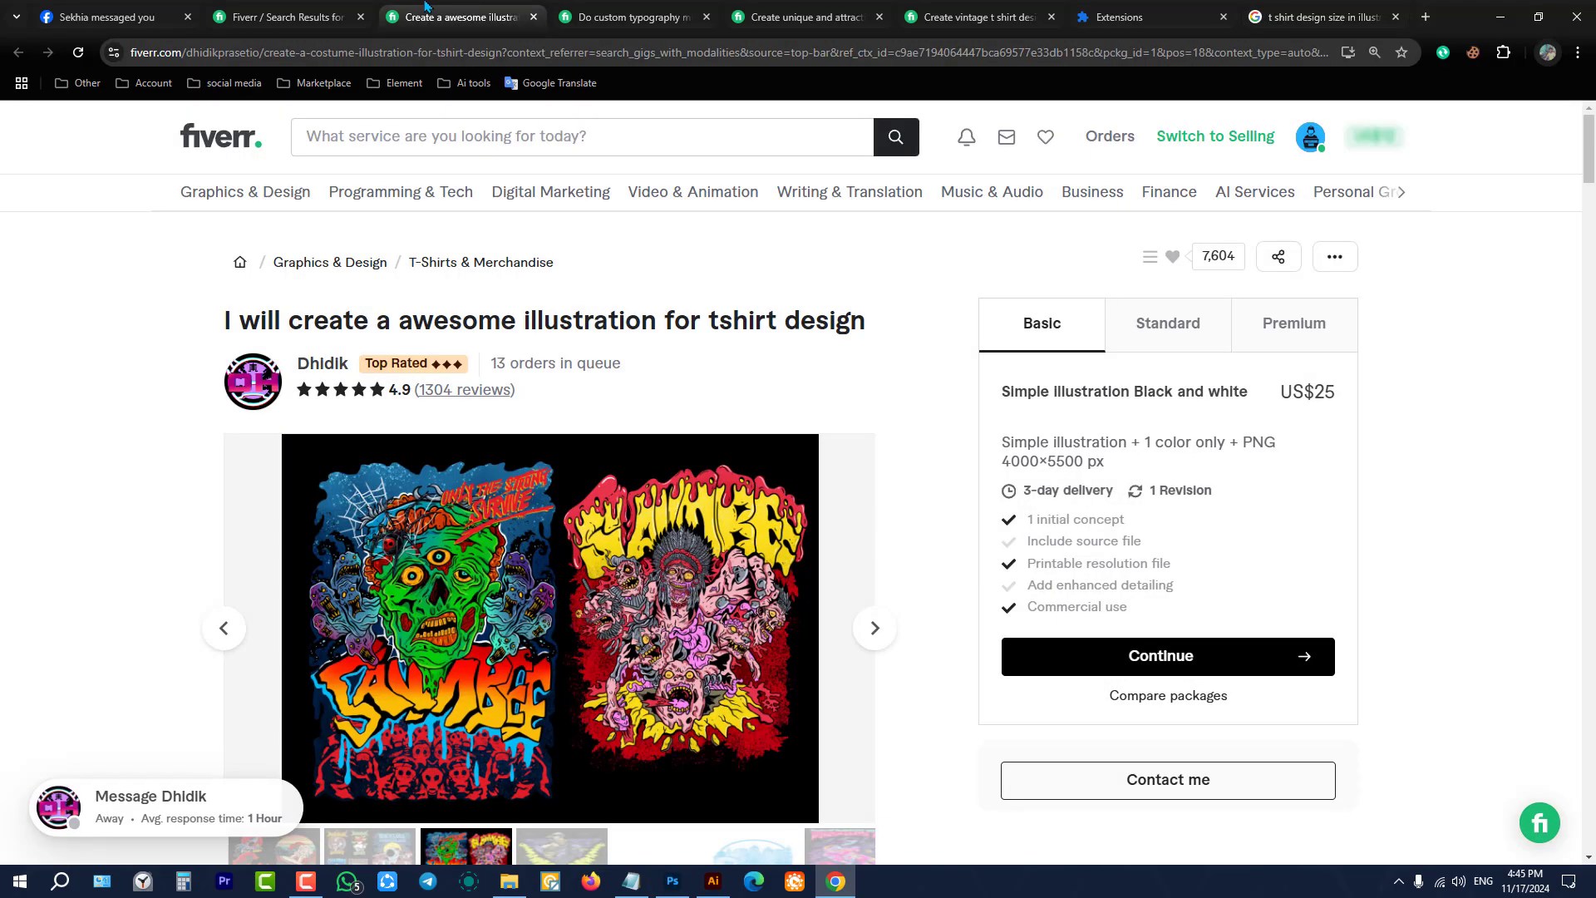
click(319, 7)
scroll(488, 299, up, 15)
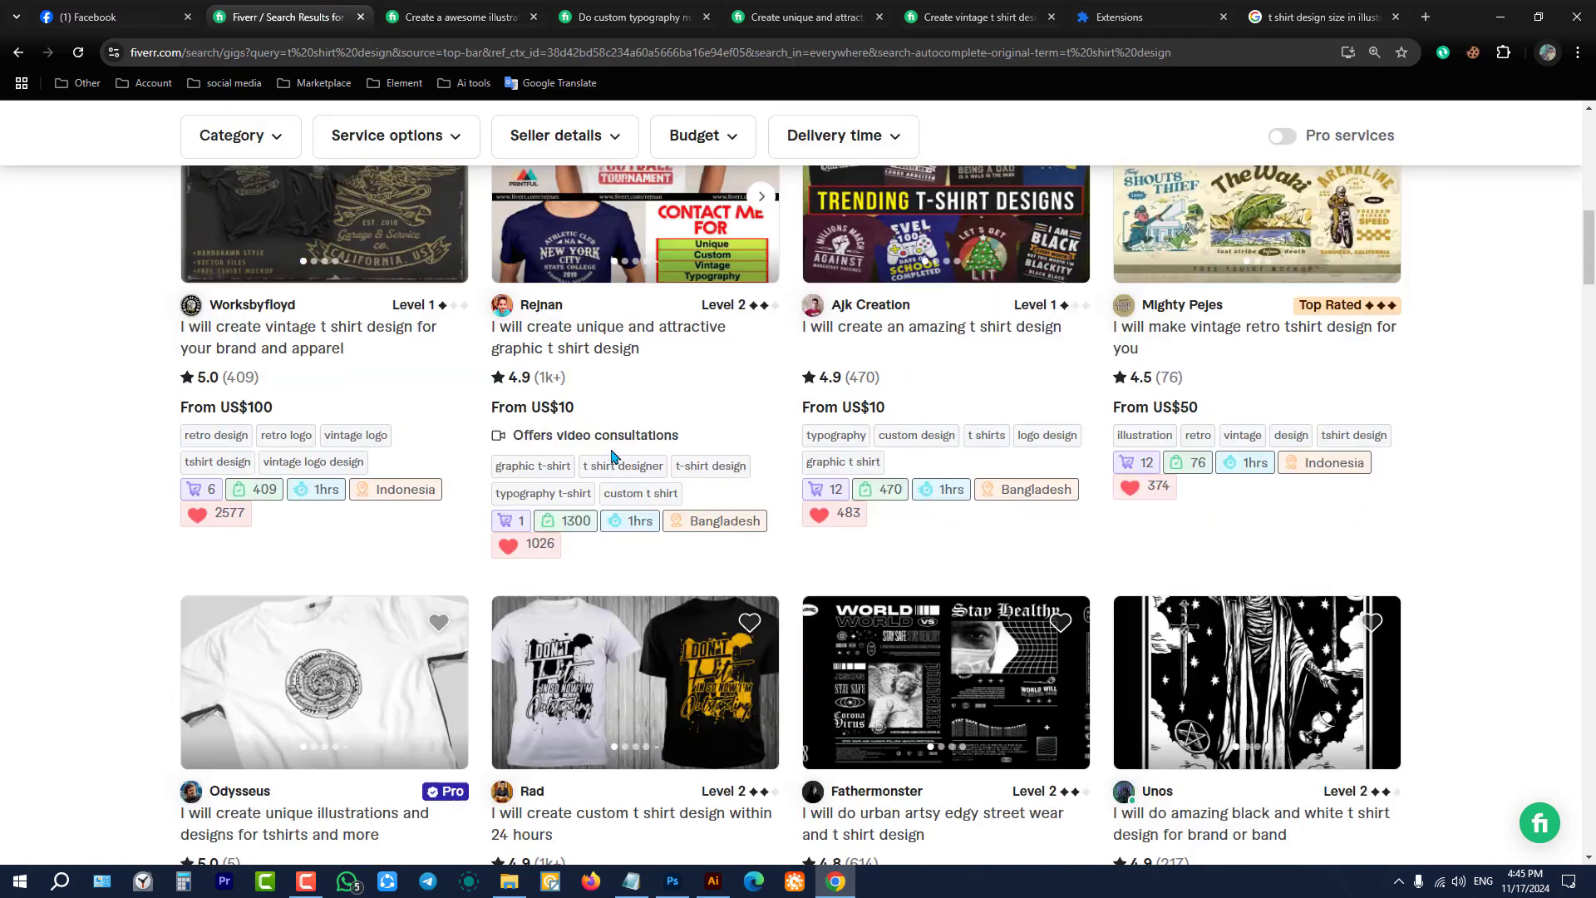
scroll(610, 455, down, 5)
scroll(929, 478, up, 3)
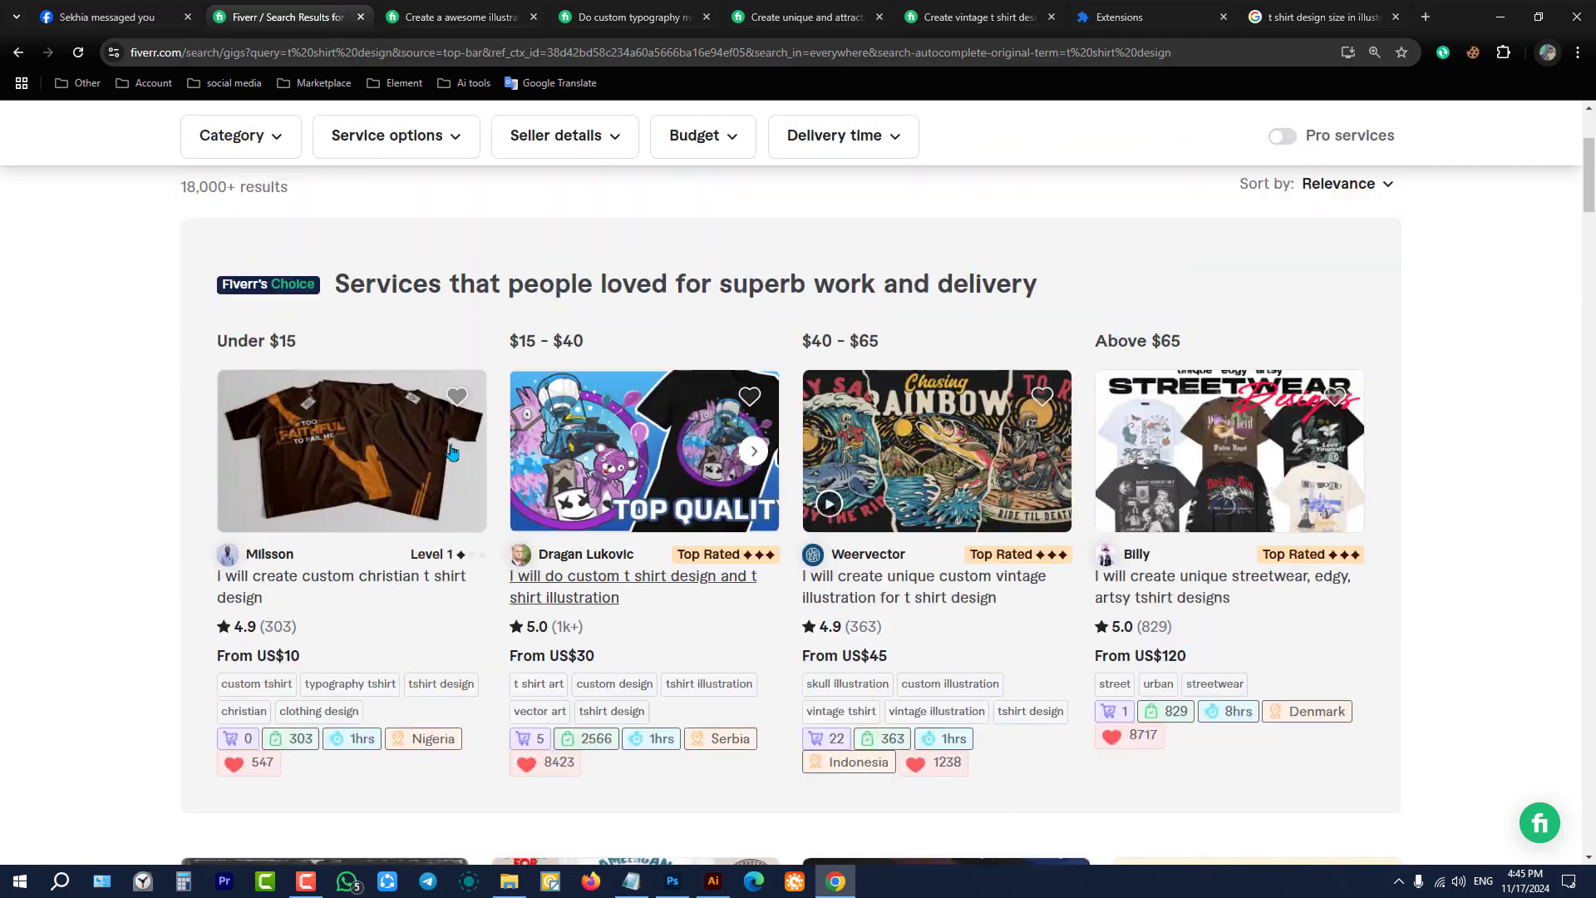
scroll(929, 478, down, 3)
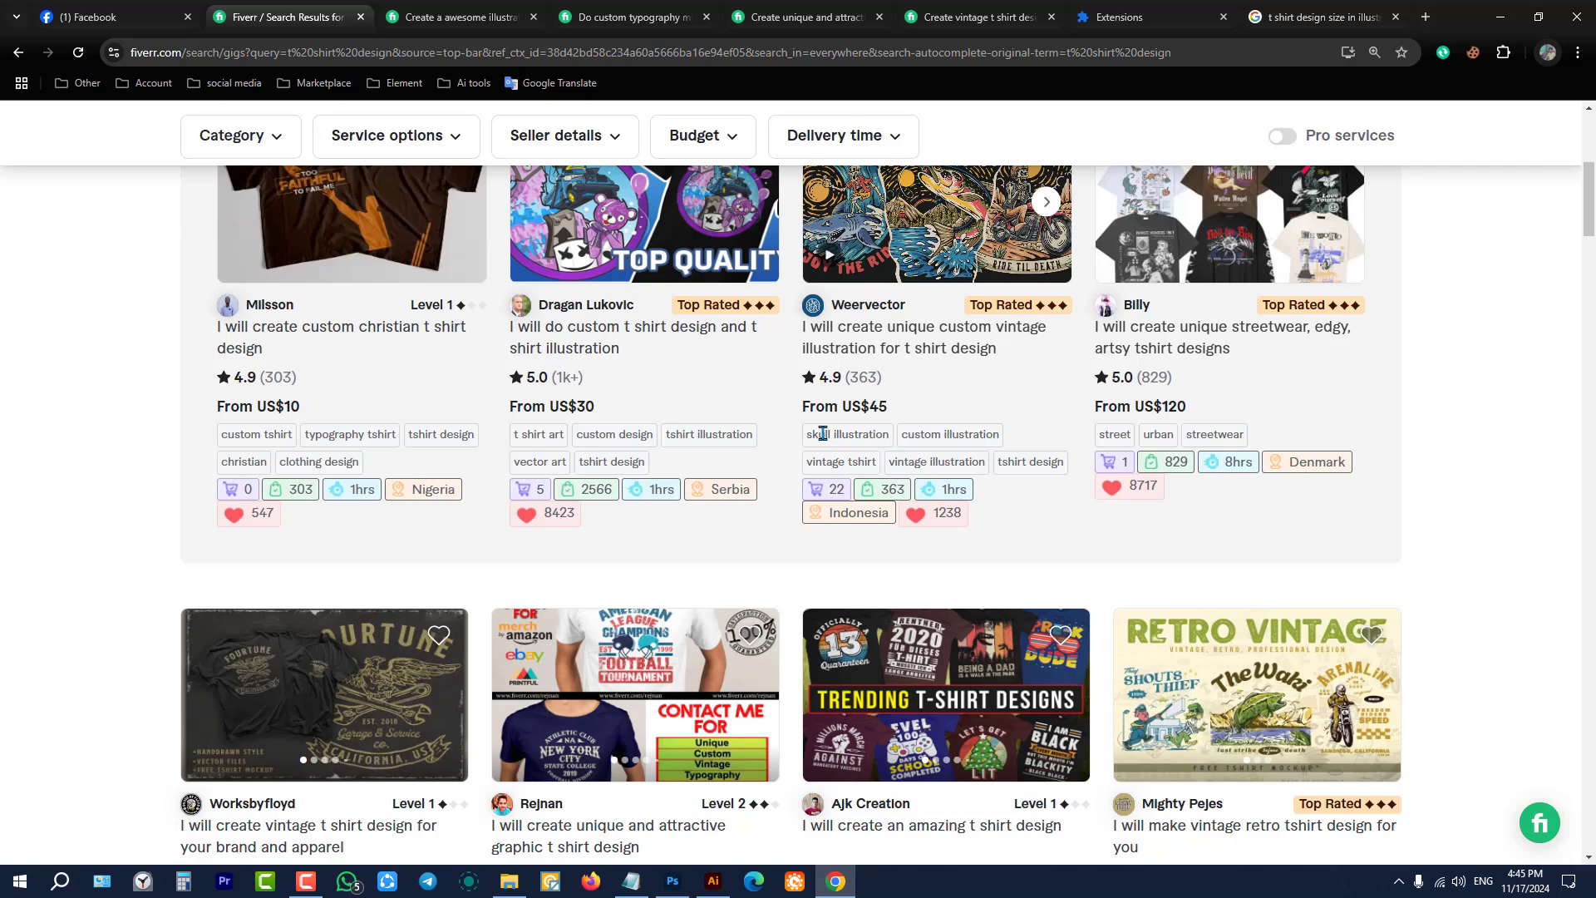
scroll(822, 433, up, 2)
scroll(831, 436, down, 6)
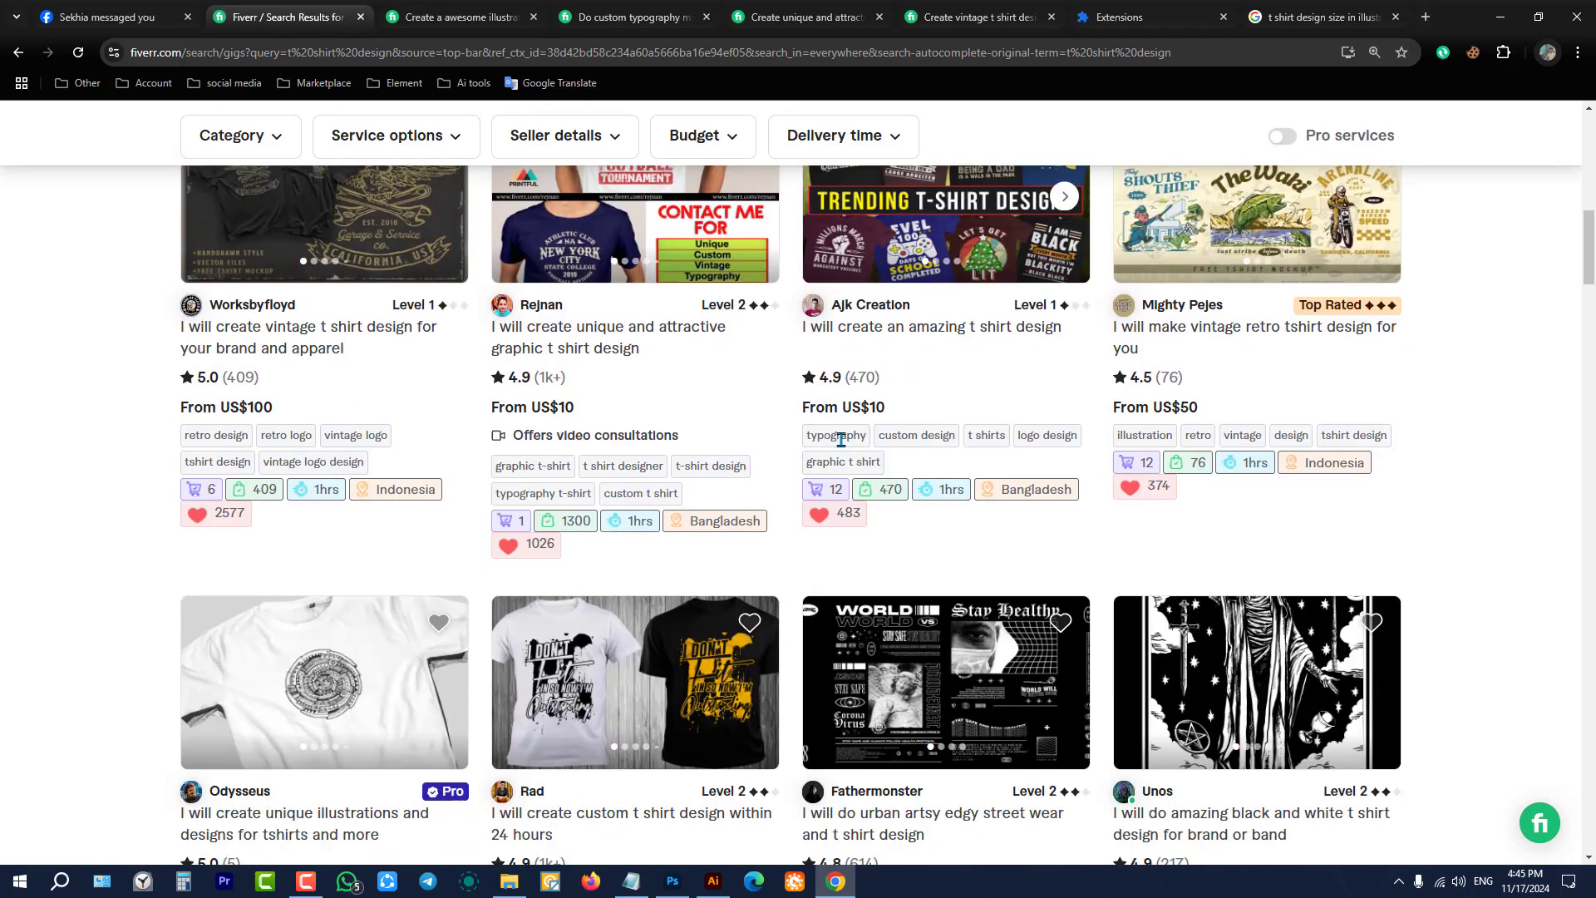
scroll(841, 439, up, 3)
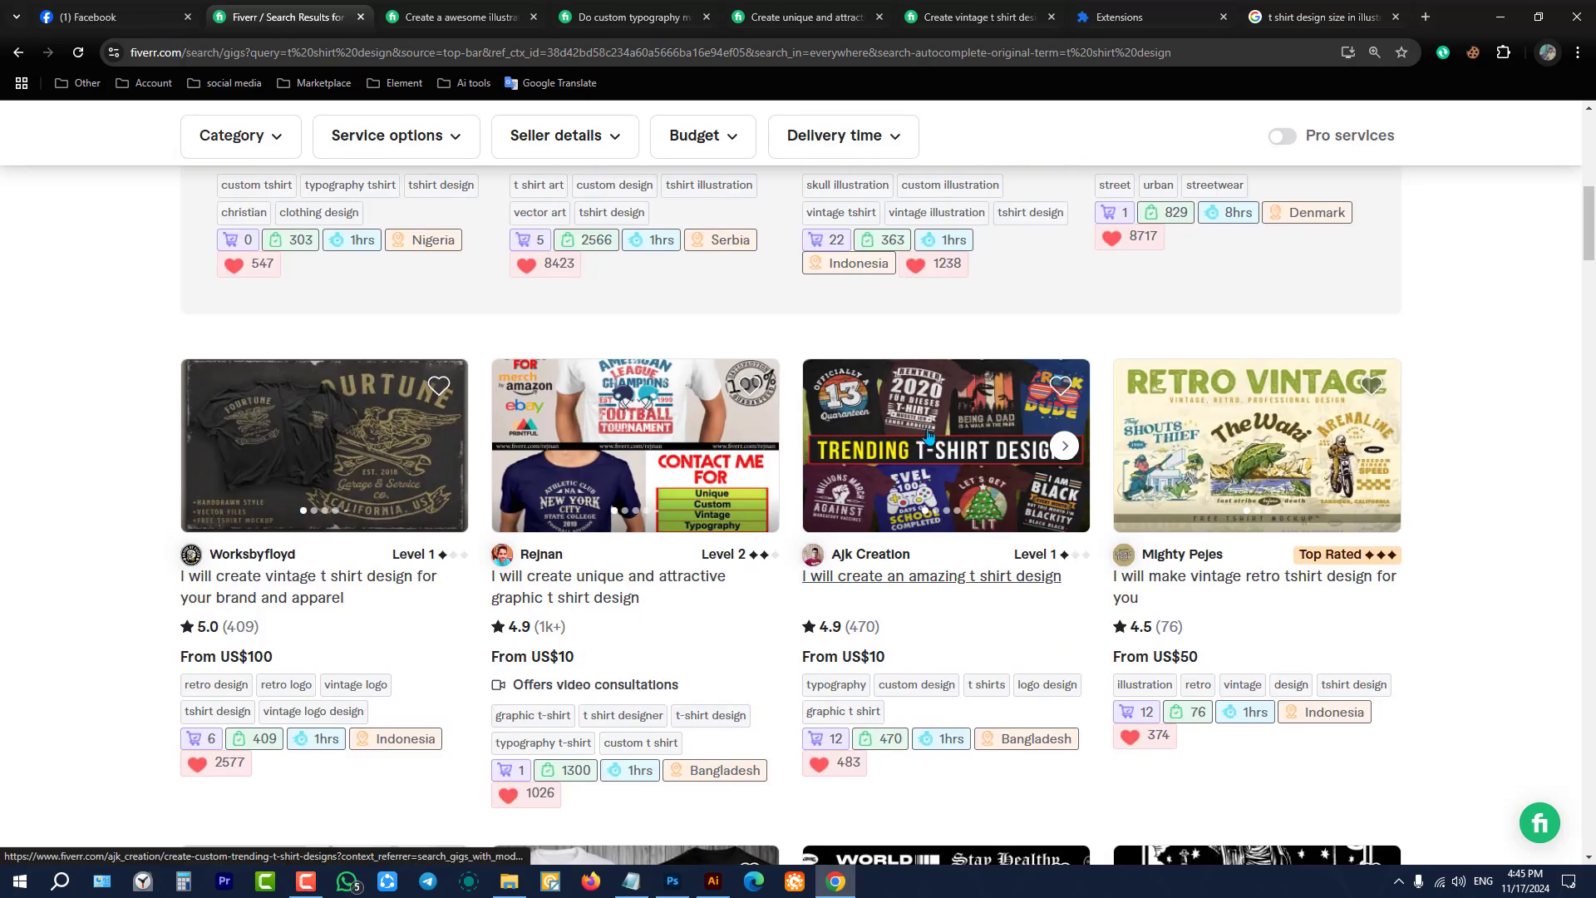
Step: Open the "I will create an amazing t shirt design" gig and compare its Standard and Premium packages
click(928, 435)
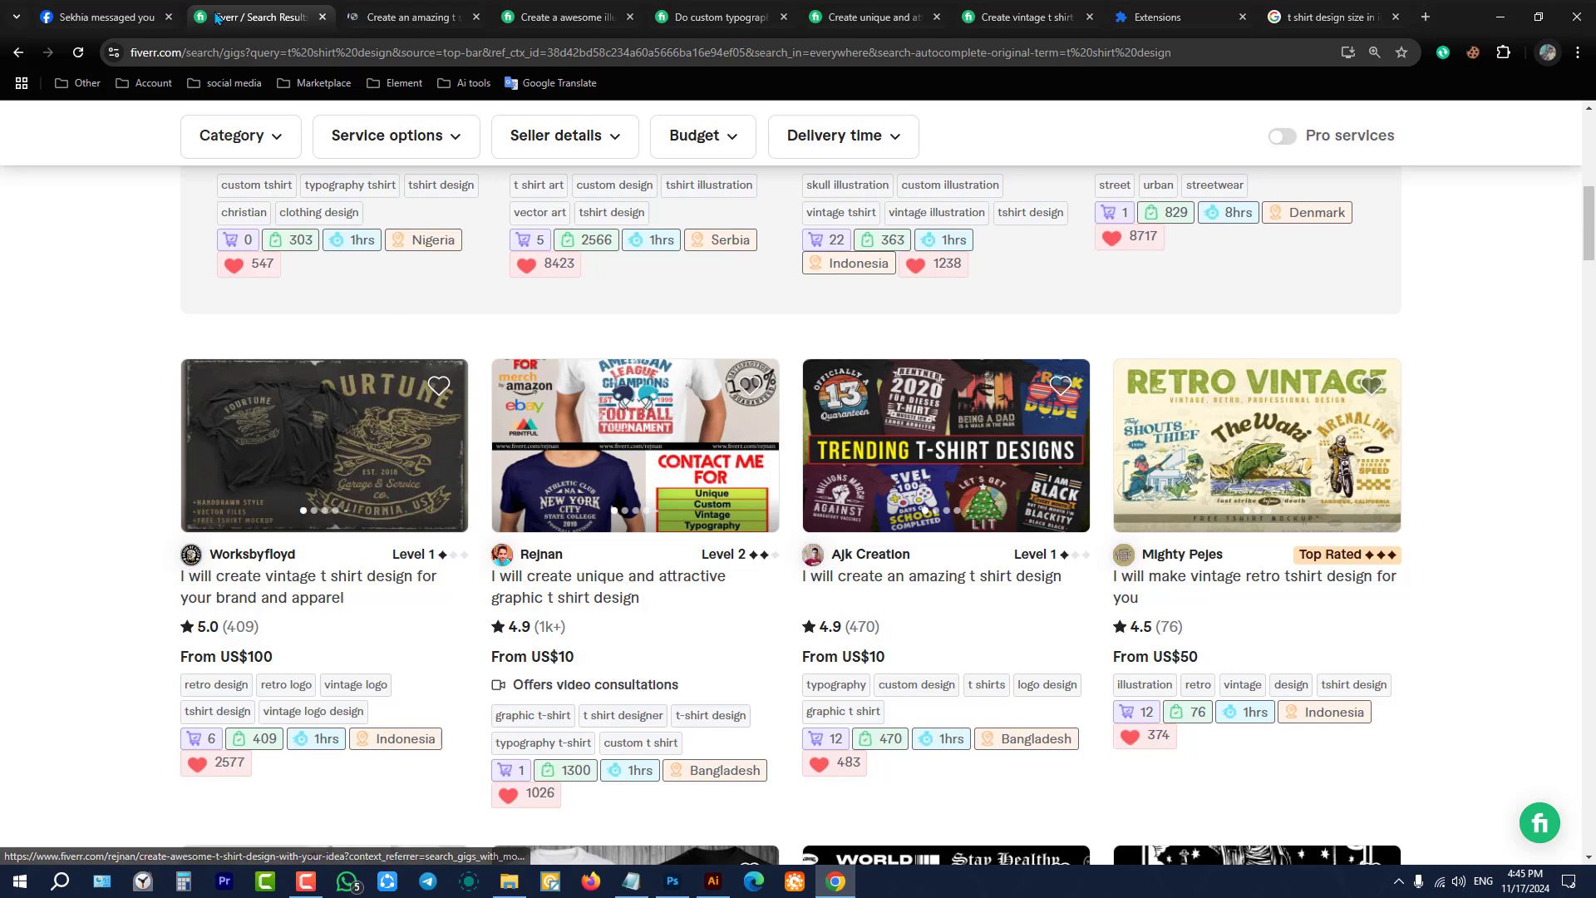
click(407, 17)
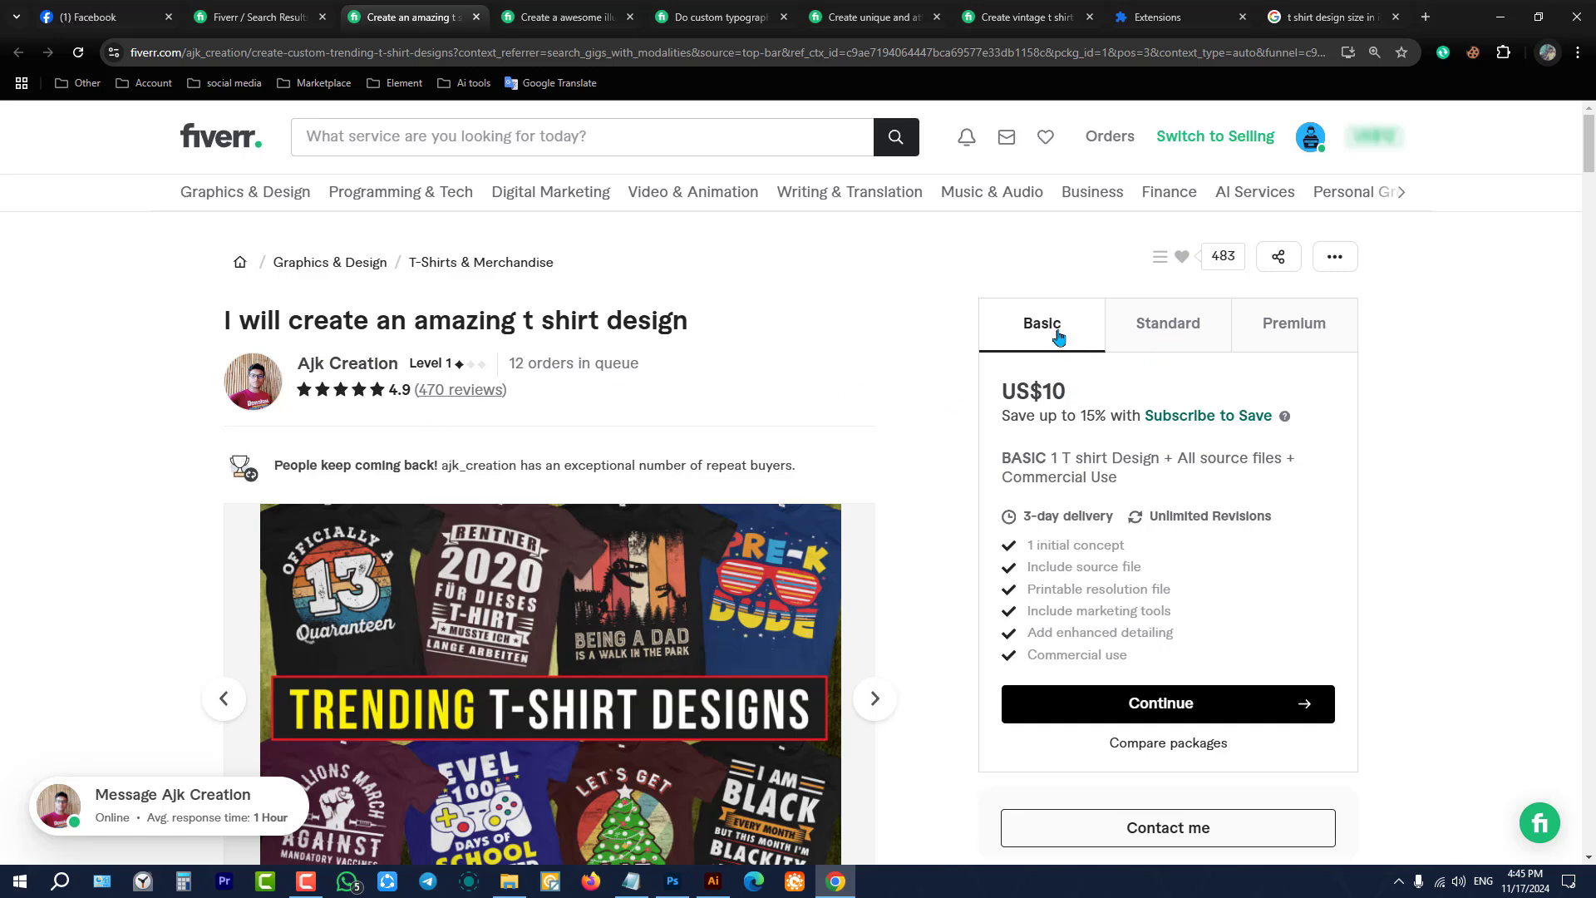
click(1209, 338)
click(1292, 335)
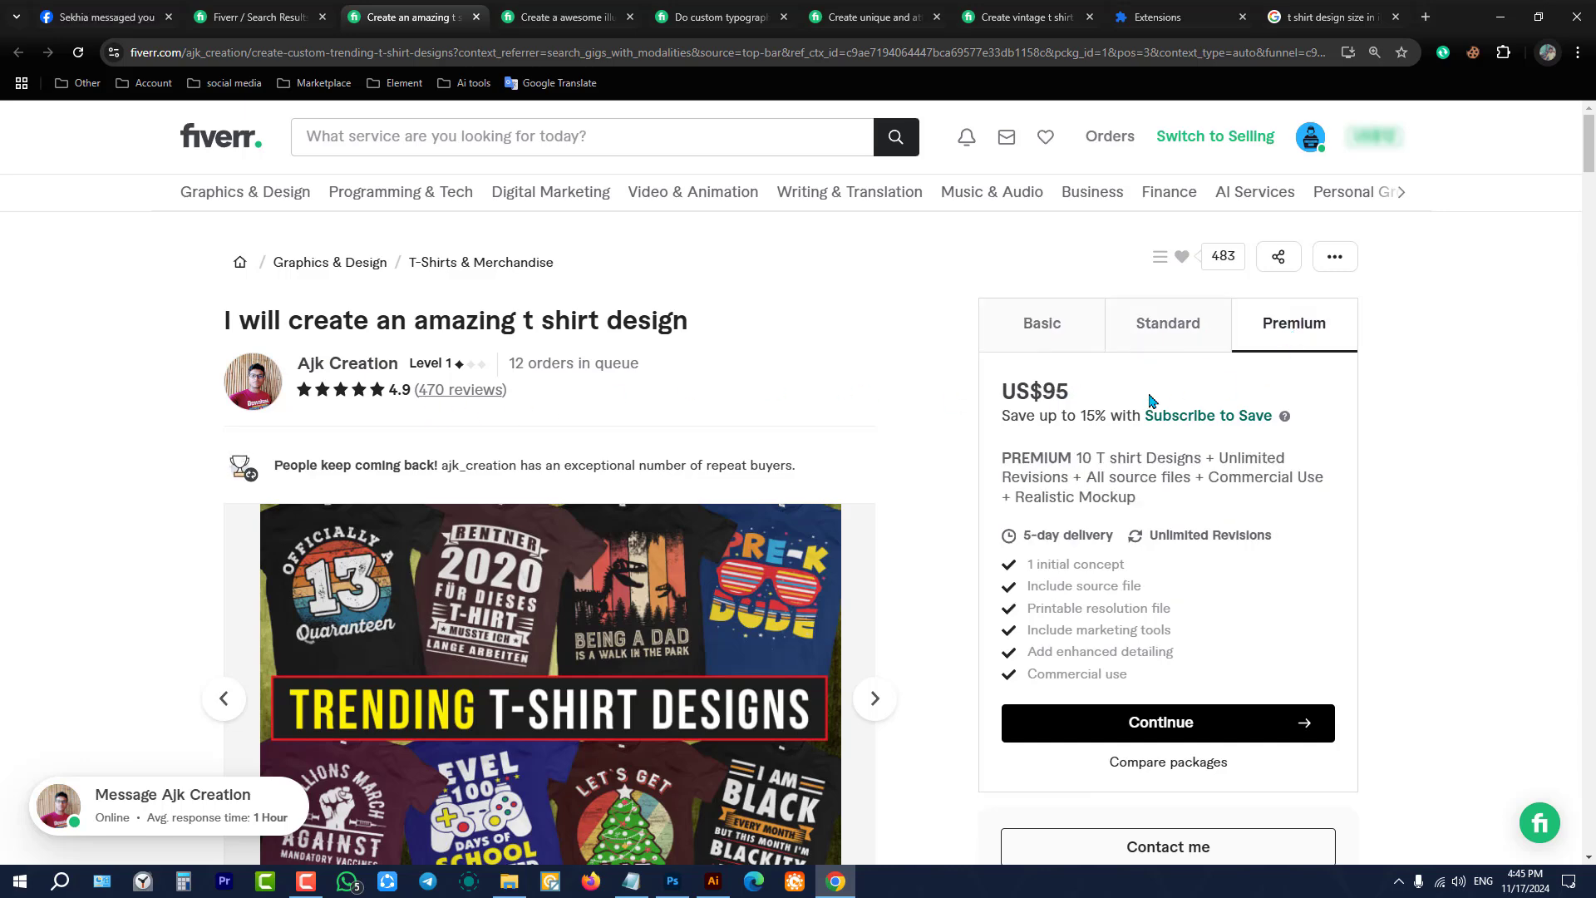
click(1188, 349)
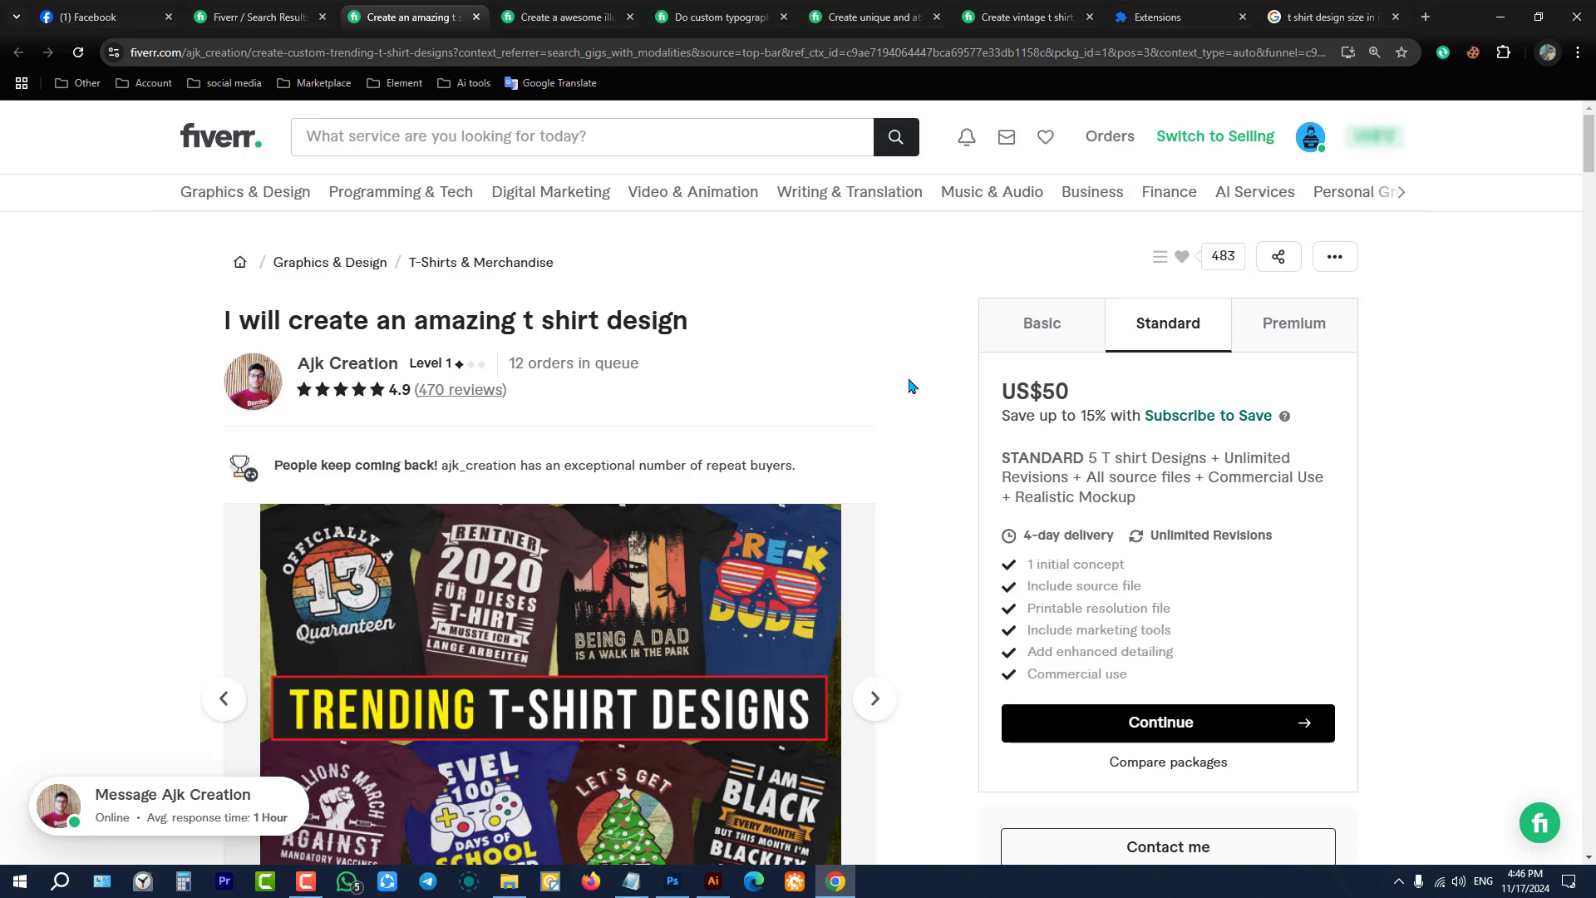
Step: Highlight the number of orders in queue in the gig's header
mouse_move(748, 573)
drag(509, 364, 529, 363)
scroll(729, 387, down, 1)
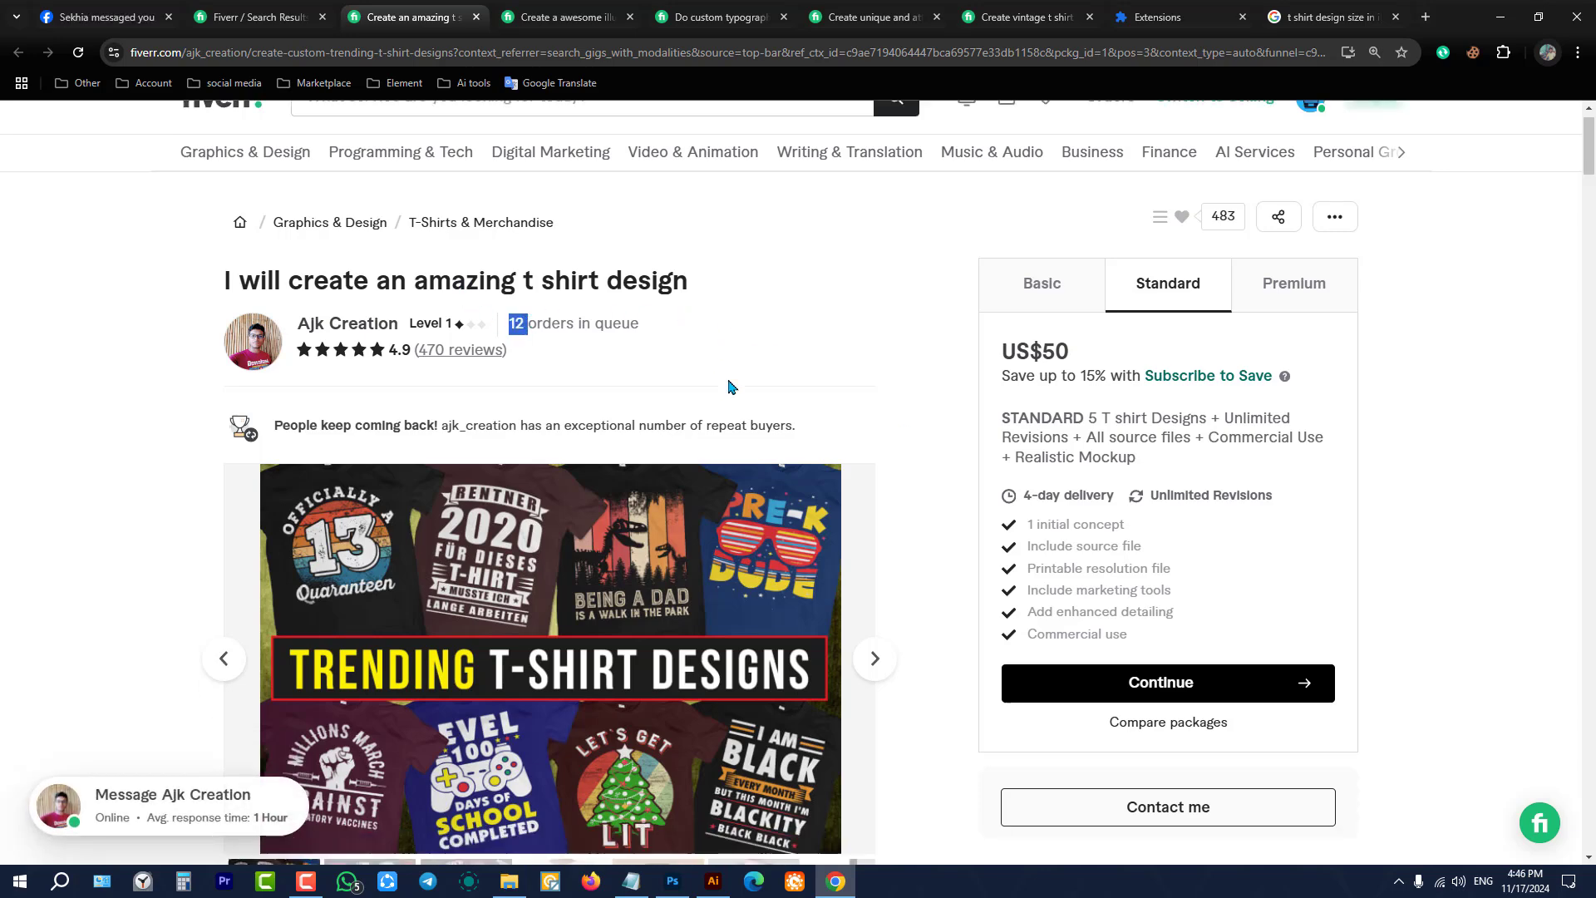
Step: Open the gig's image gallery in full screen and browse through the sample T-shirt designs
scroll(728, 386, down, 3)
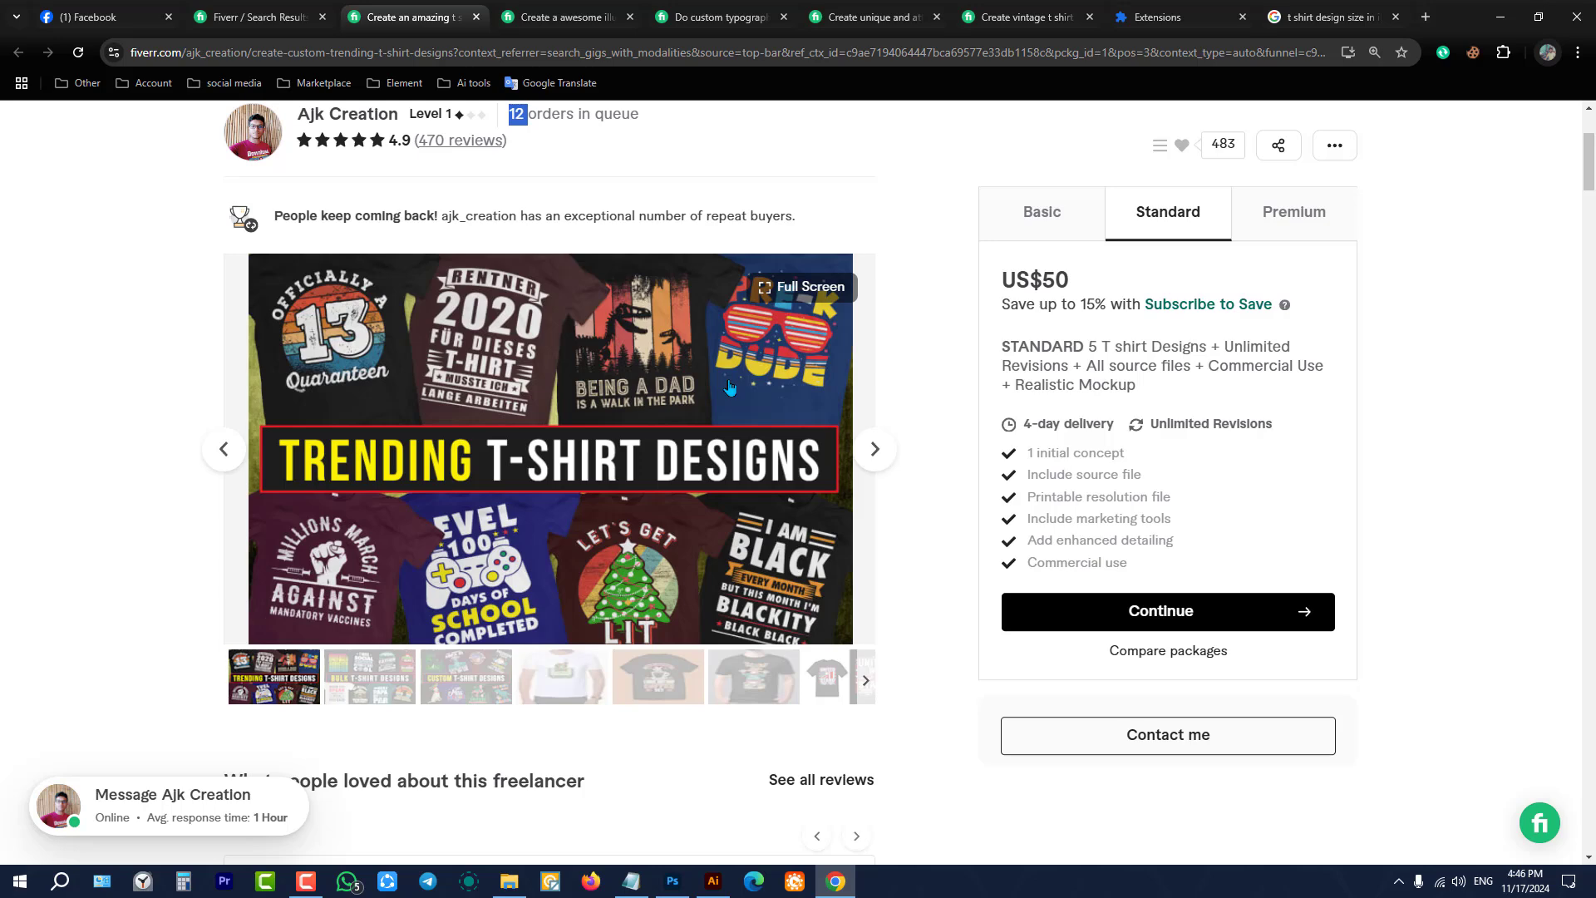
click(728, 387)
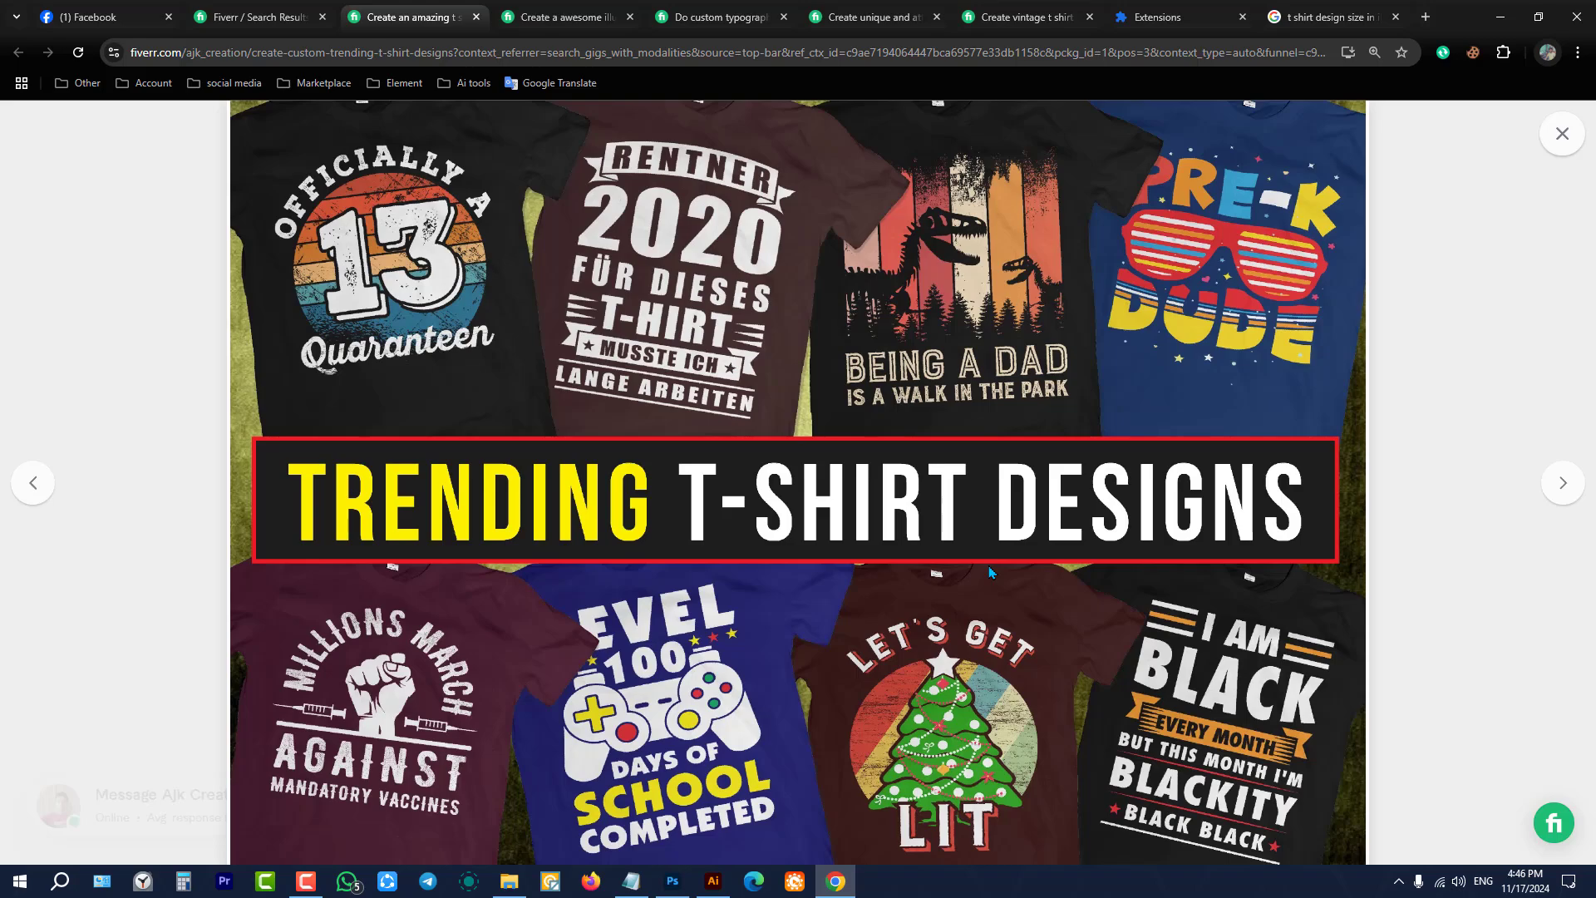
key(Right)
key(Right)
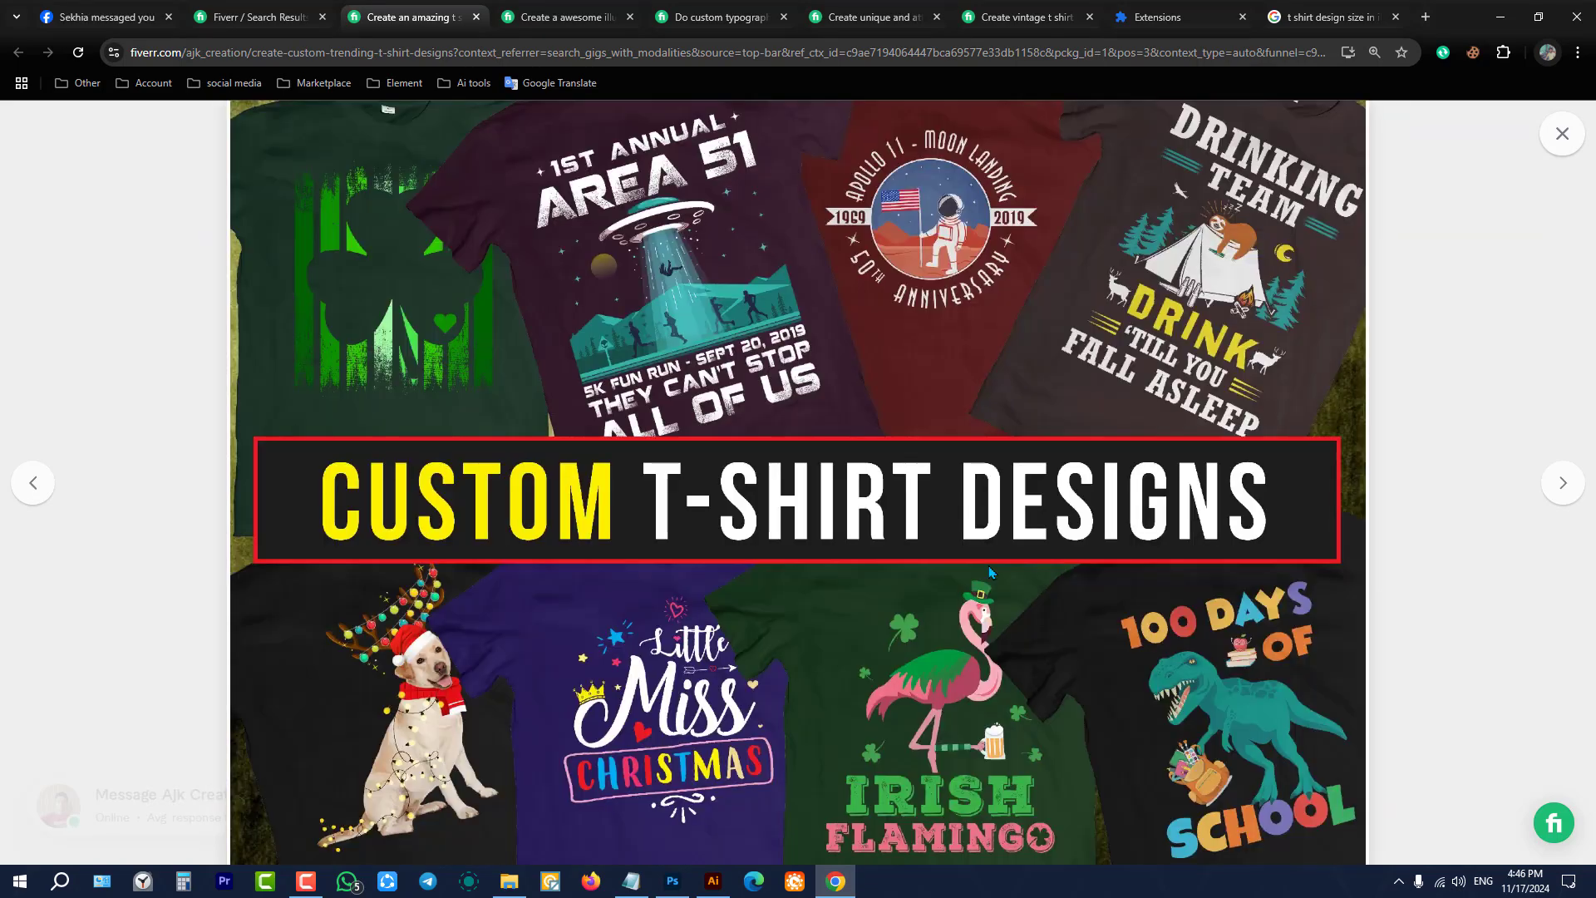
key(Right)
key(Right)
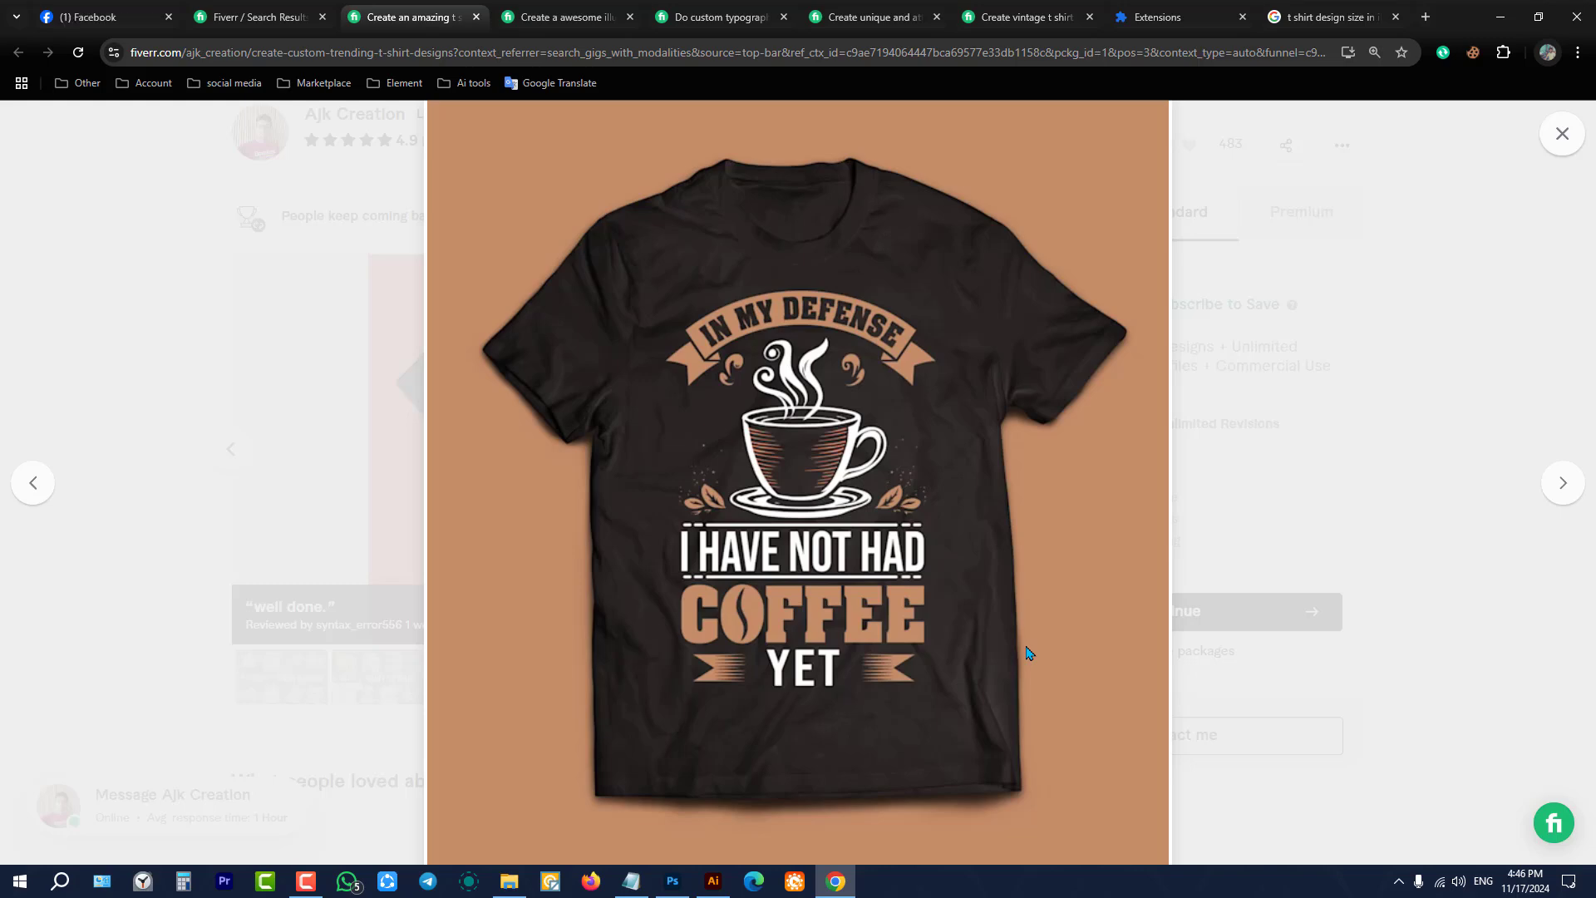
key(Right)
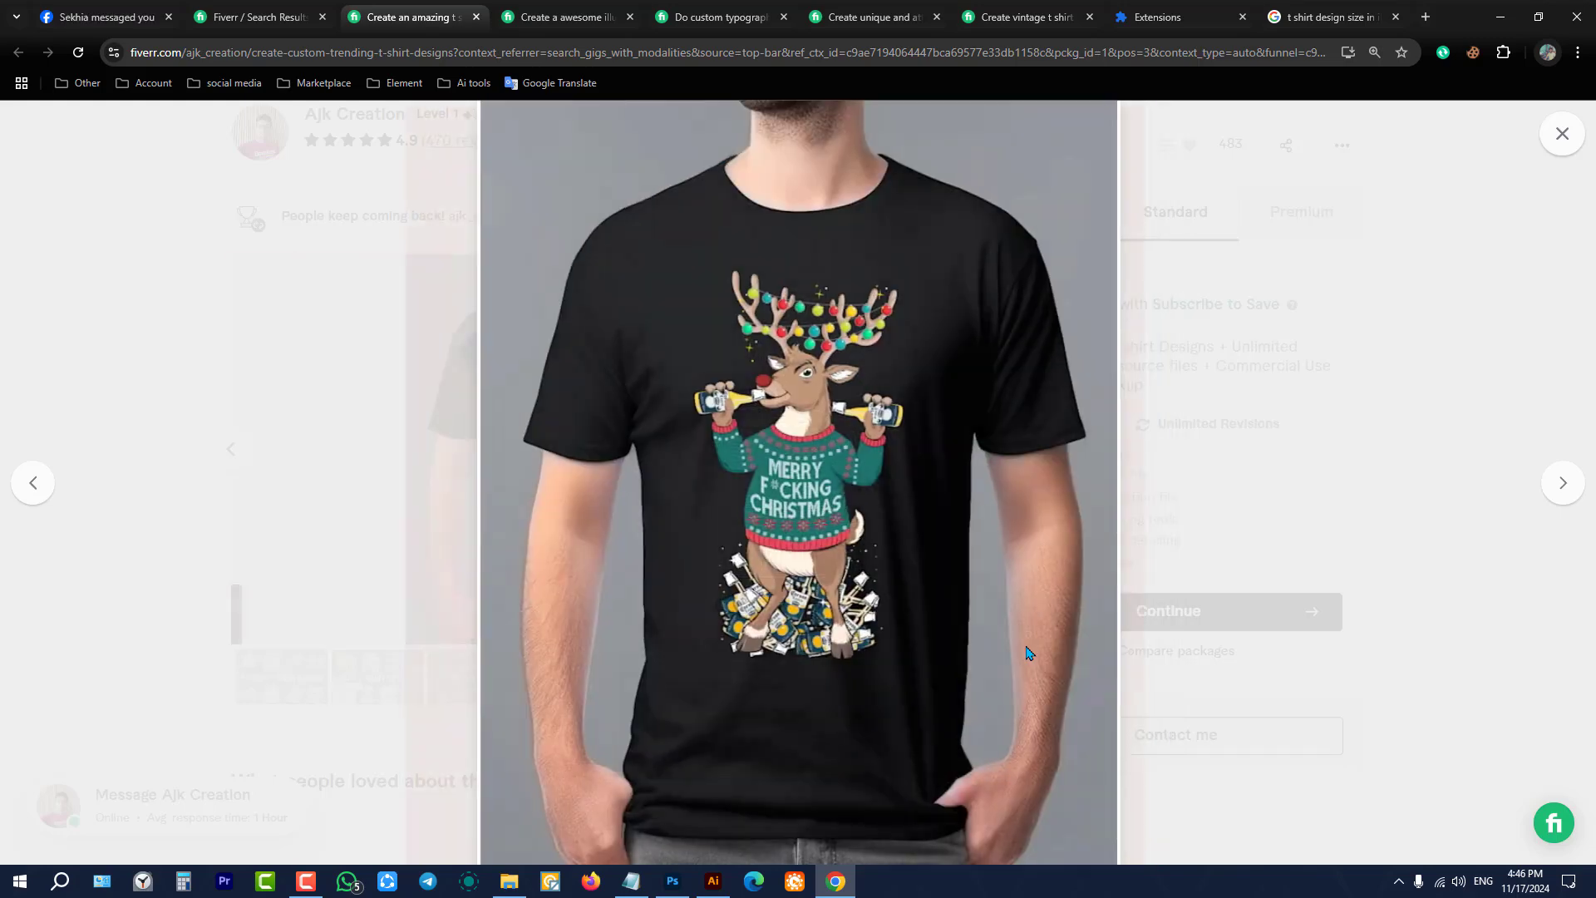
key(Right)
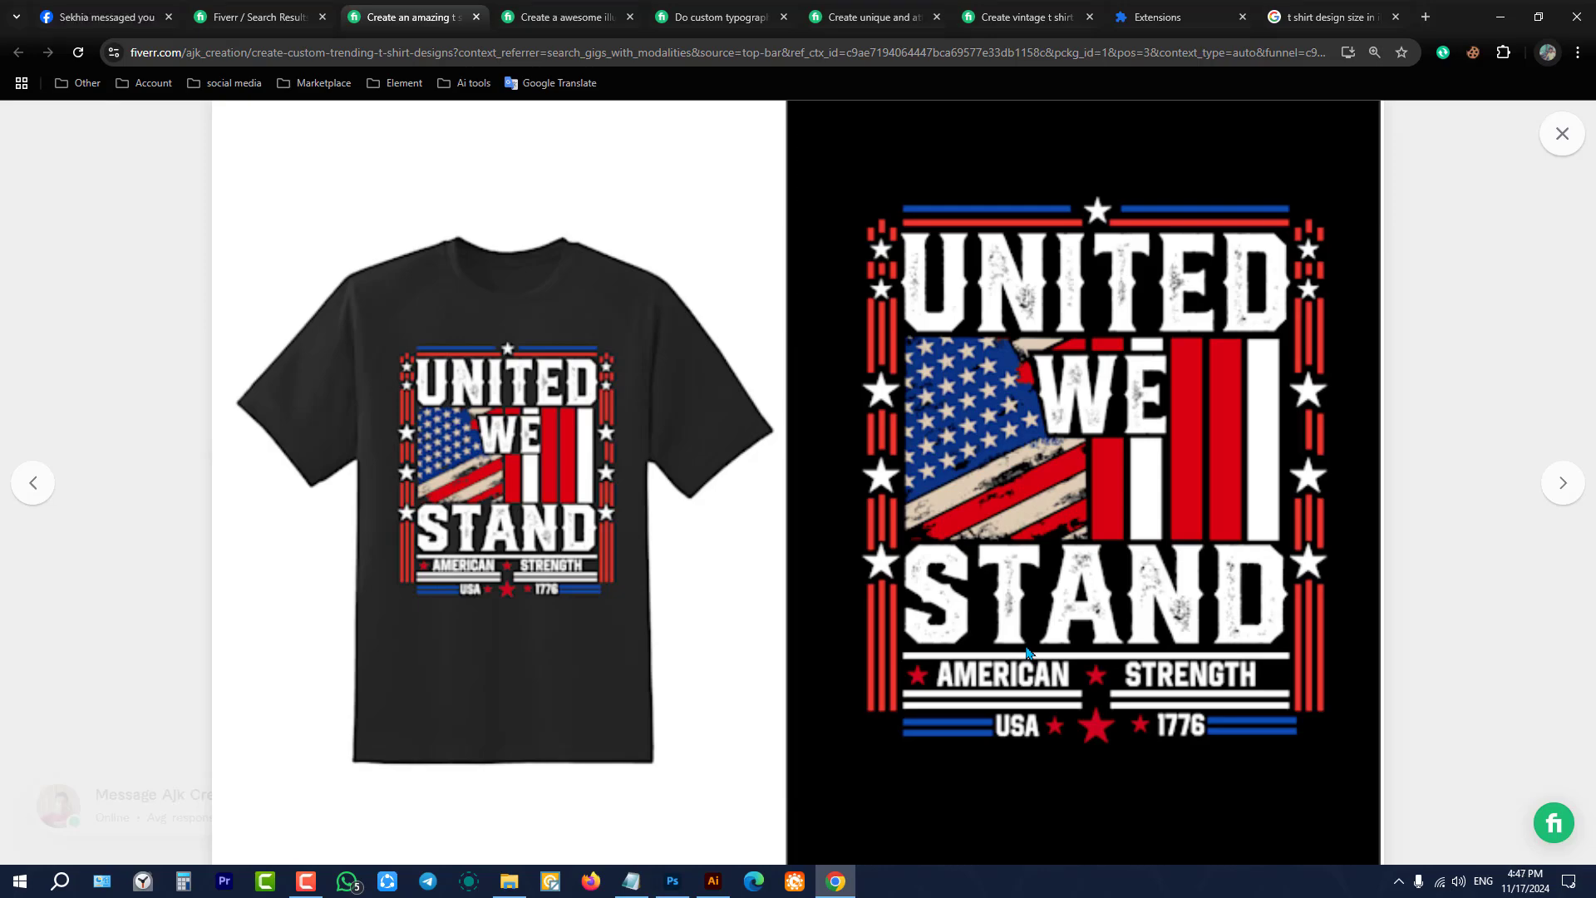
key(Right)
key(Right)
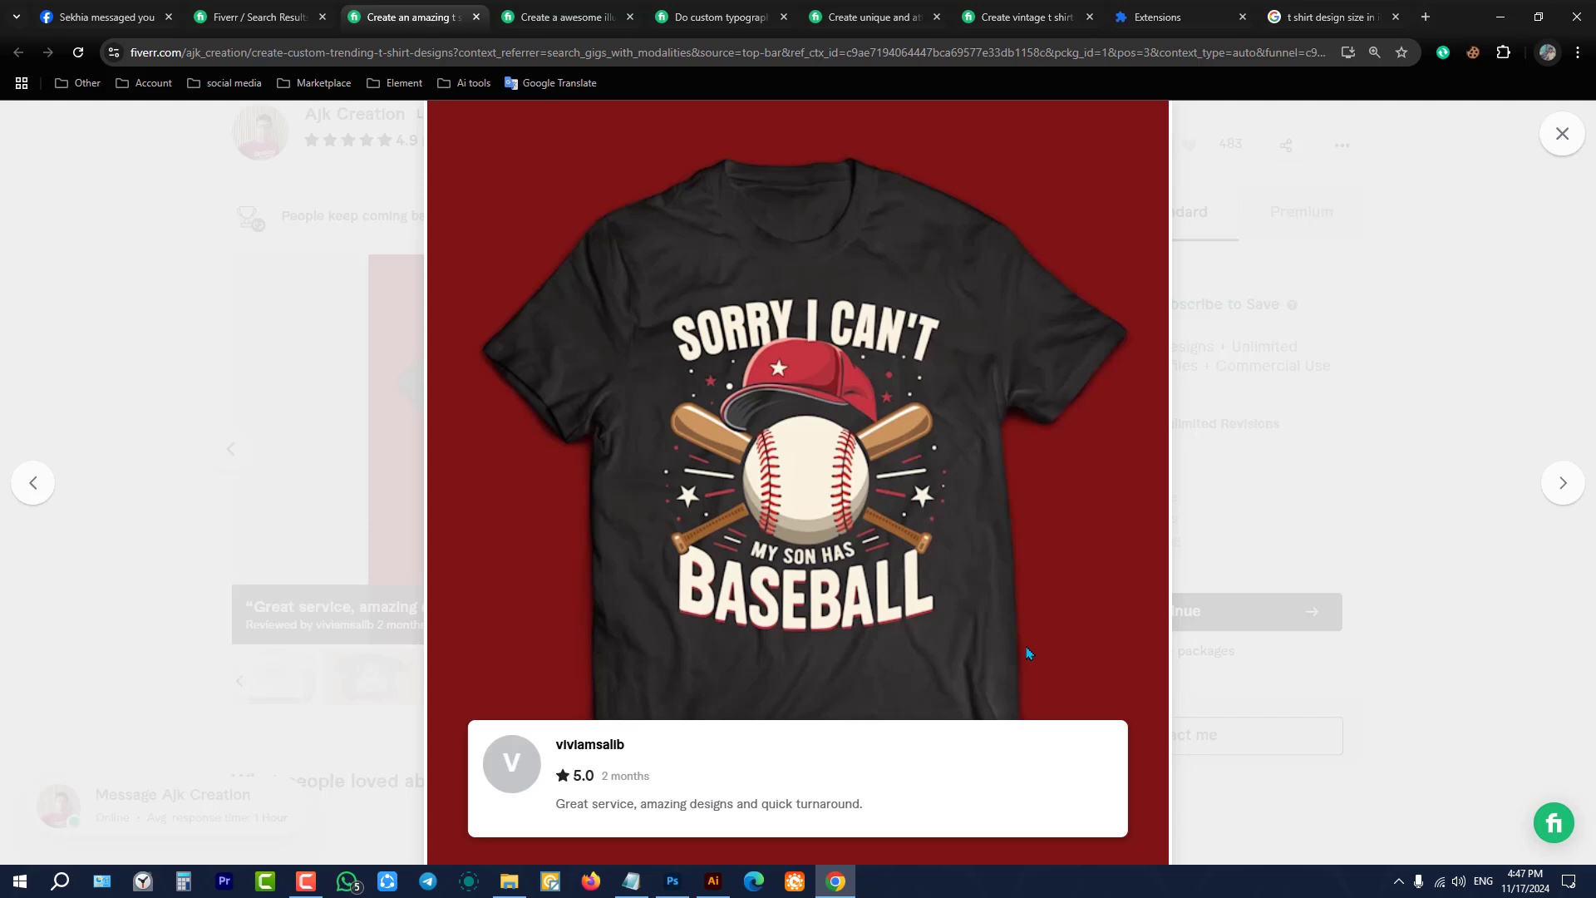
key(Right)
key(Right)
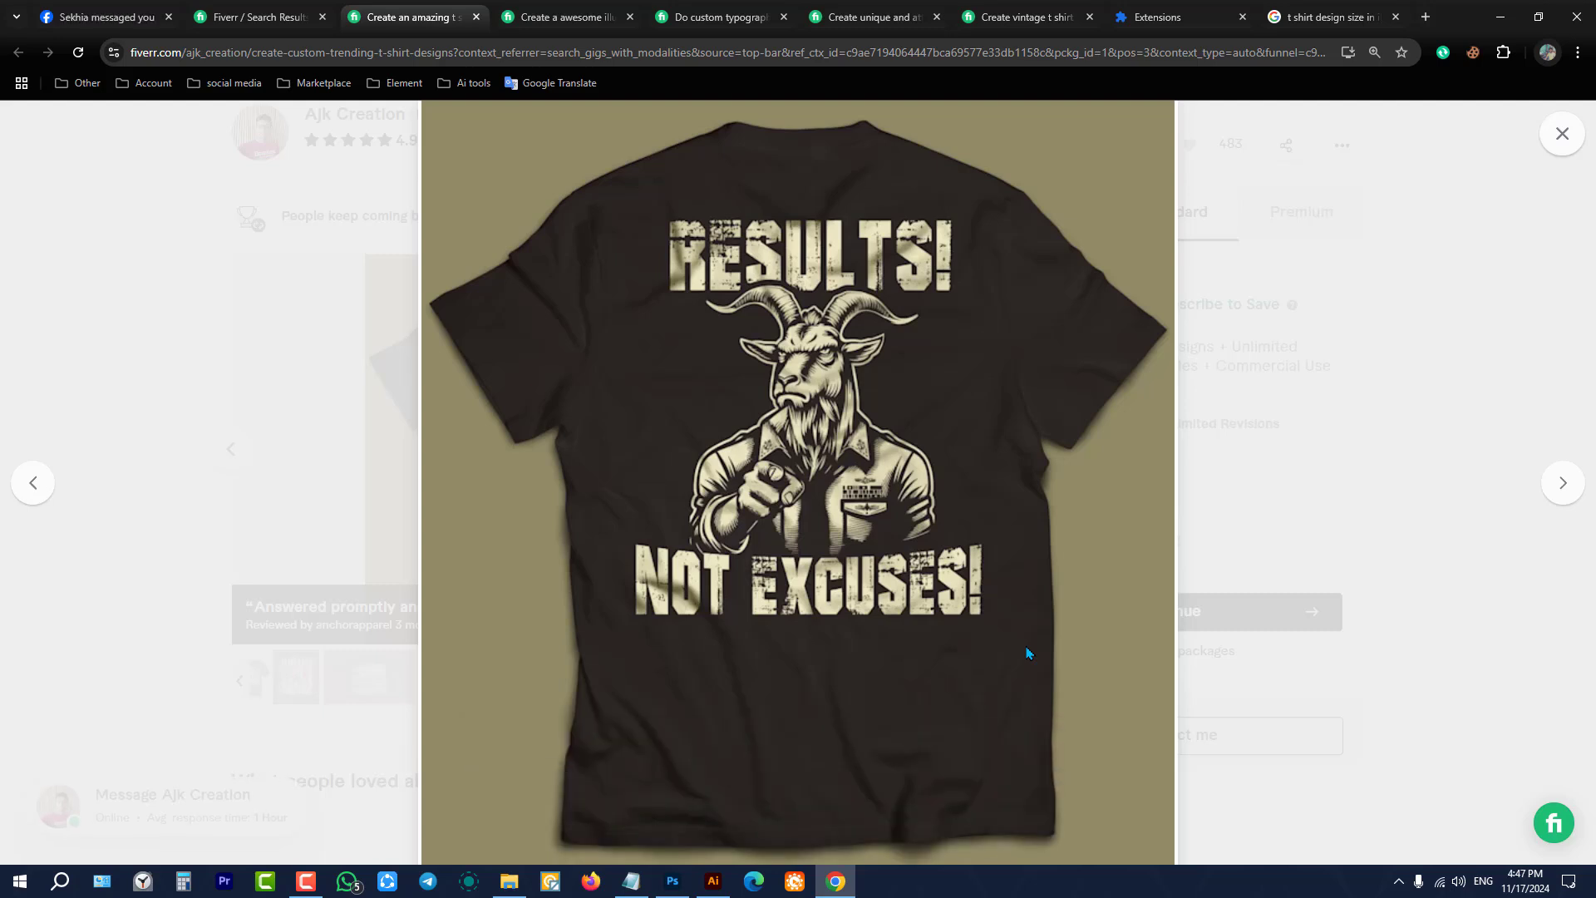
Step: Go through more sample designs in the full-screen gallery up to the Tucker's Service Station shirt and close the gallery
key(Right)
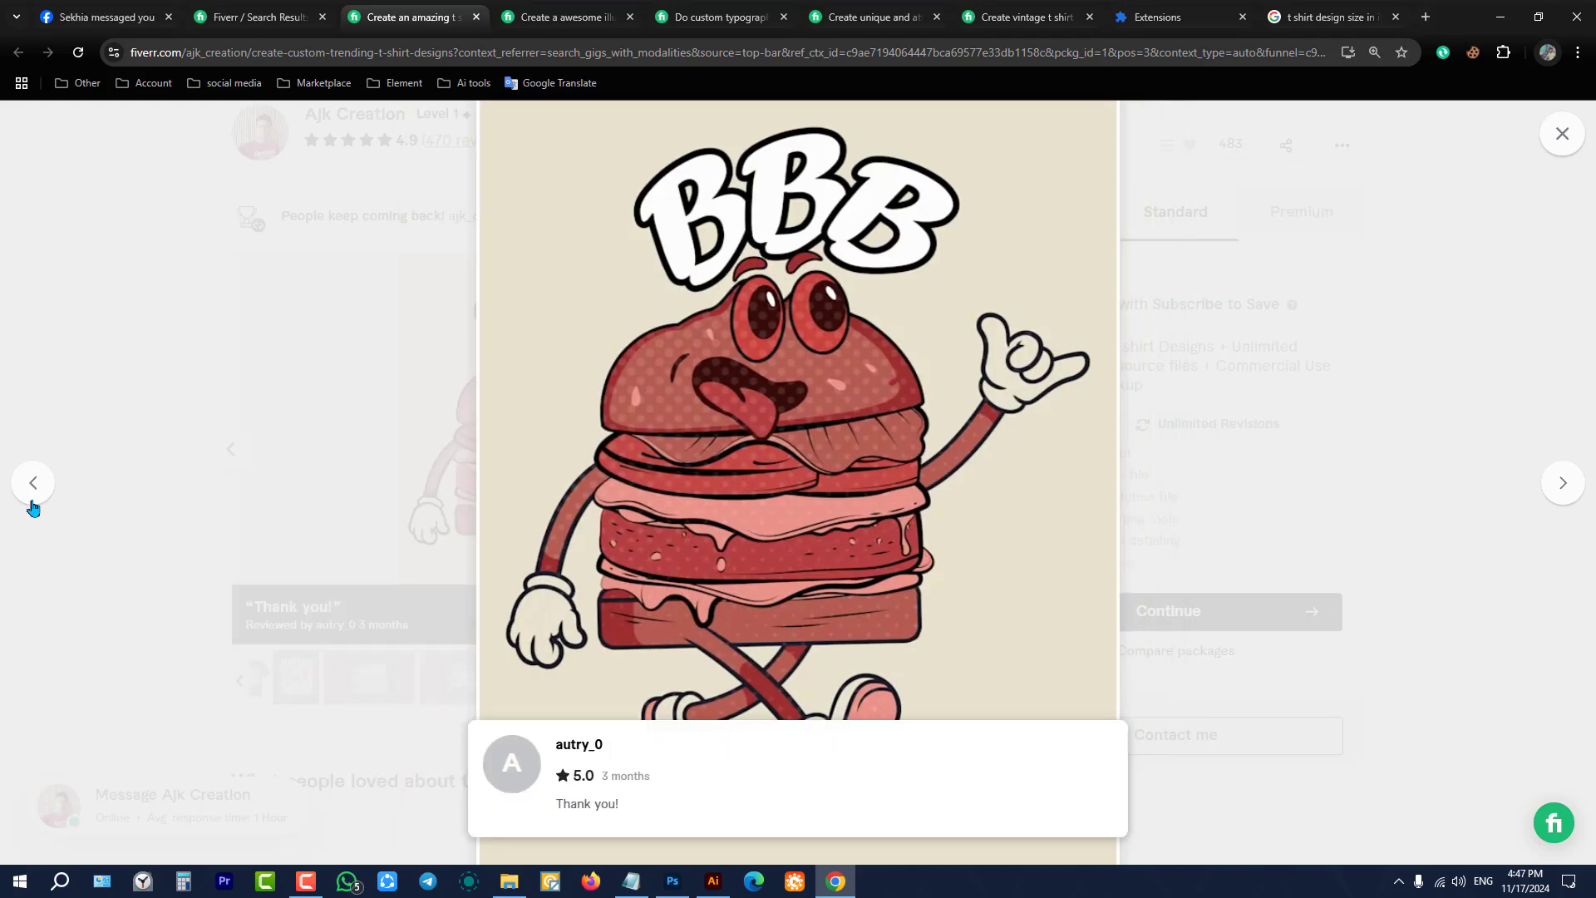
click(33, 502)
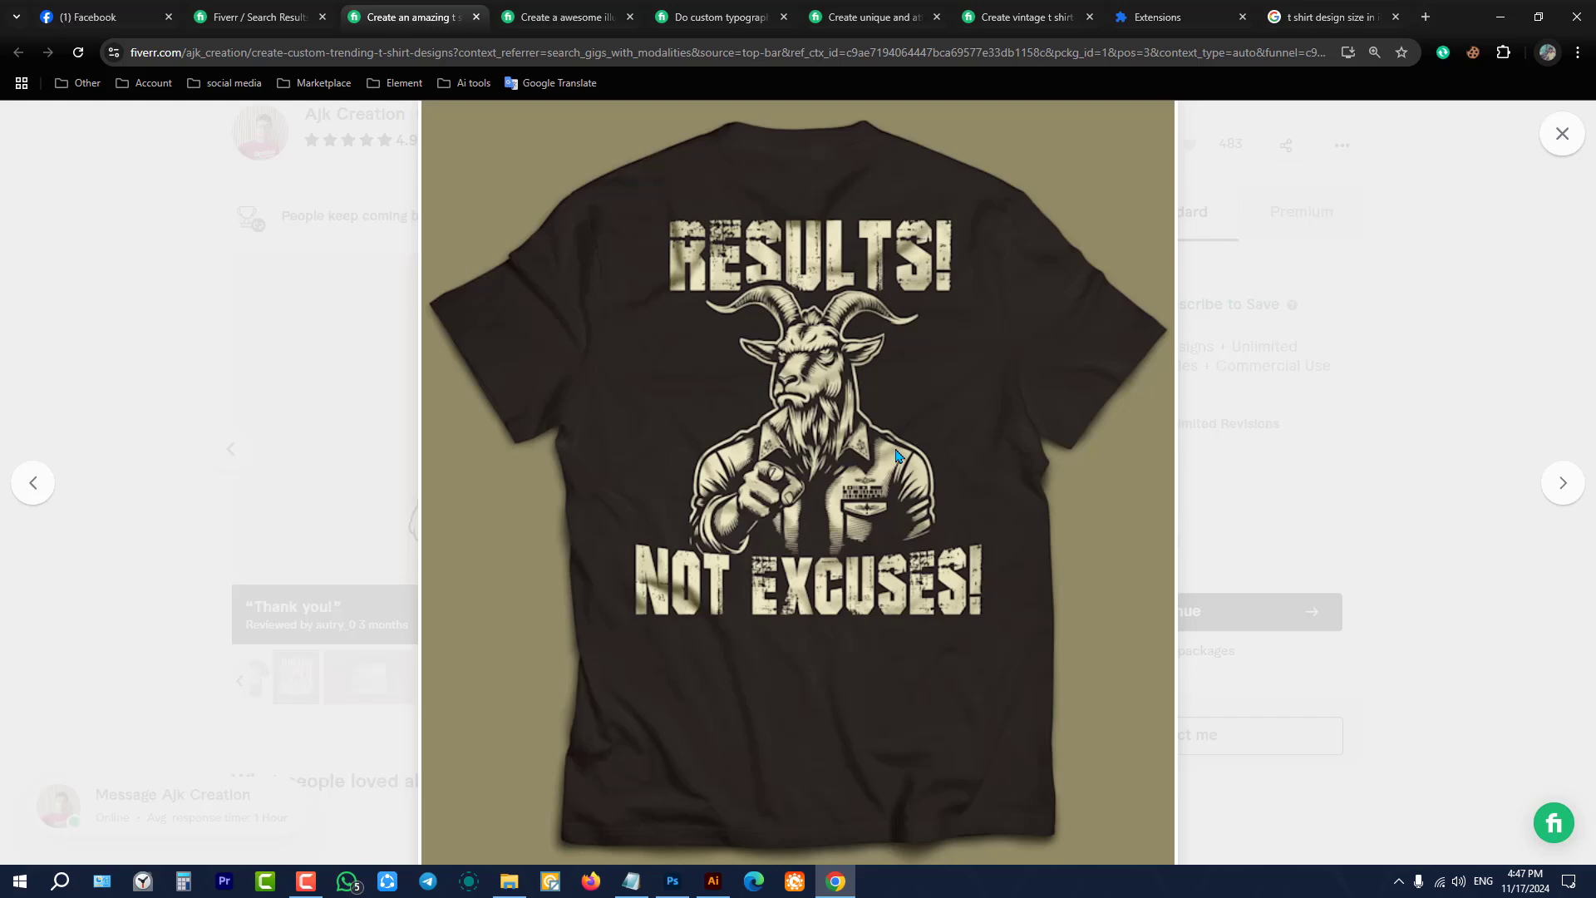
key(Right)
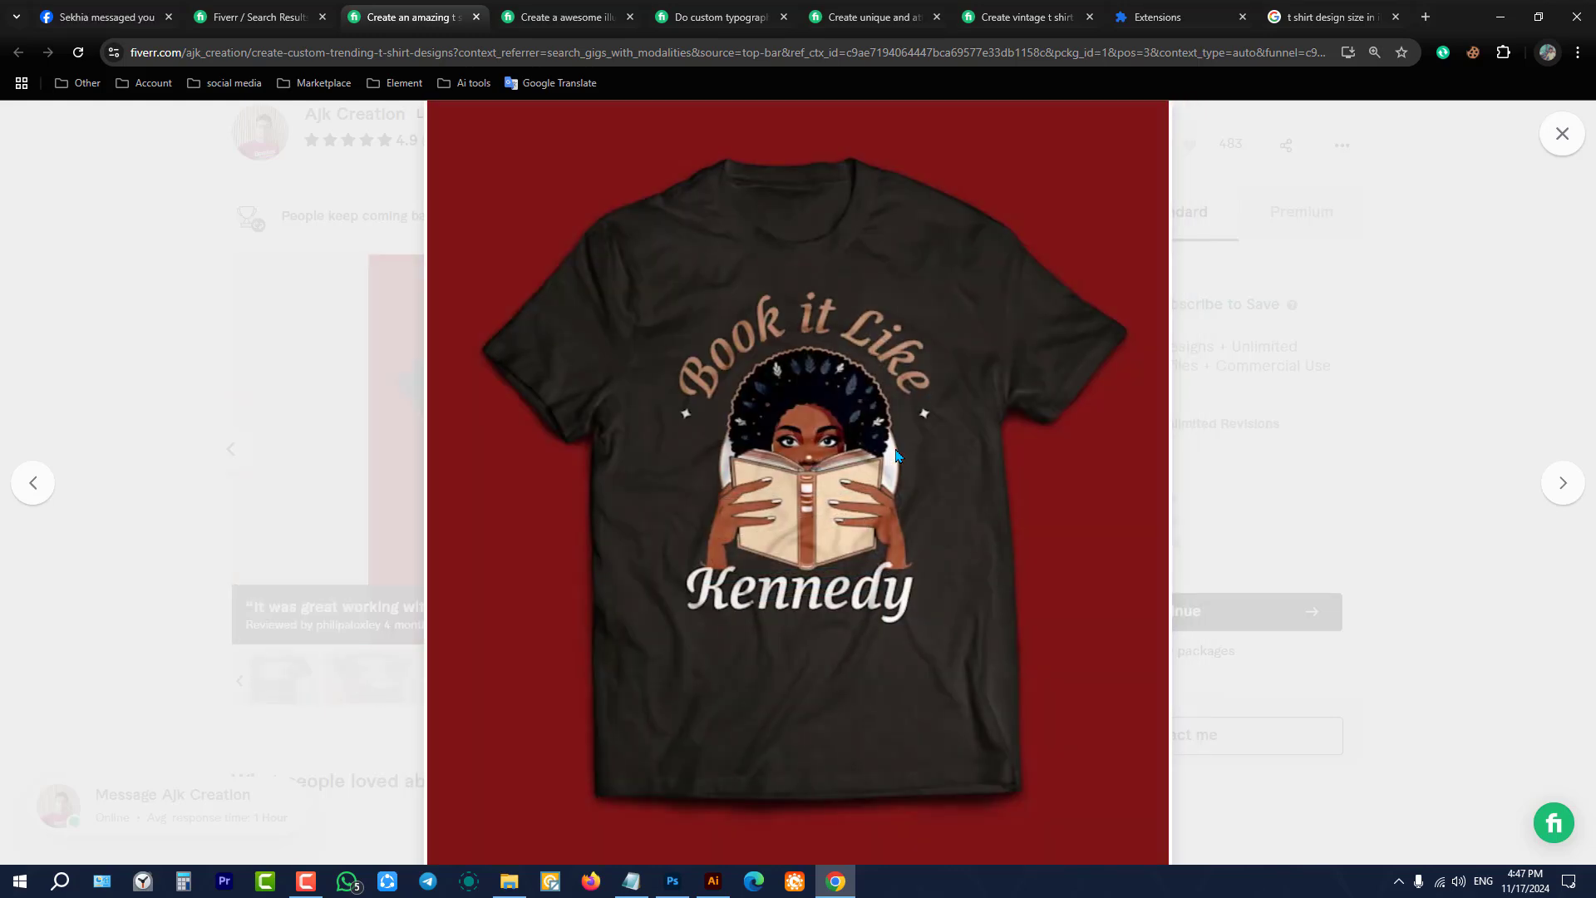
key(Right)
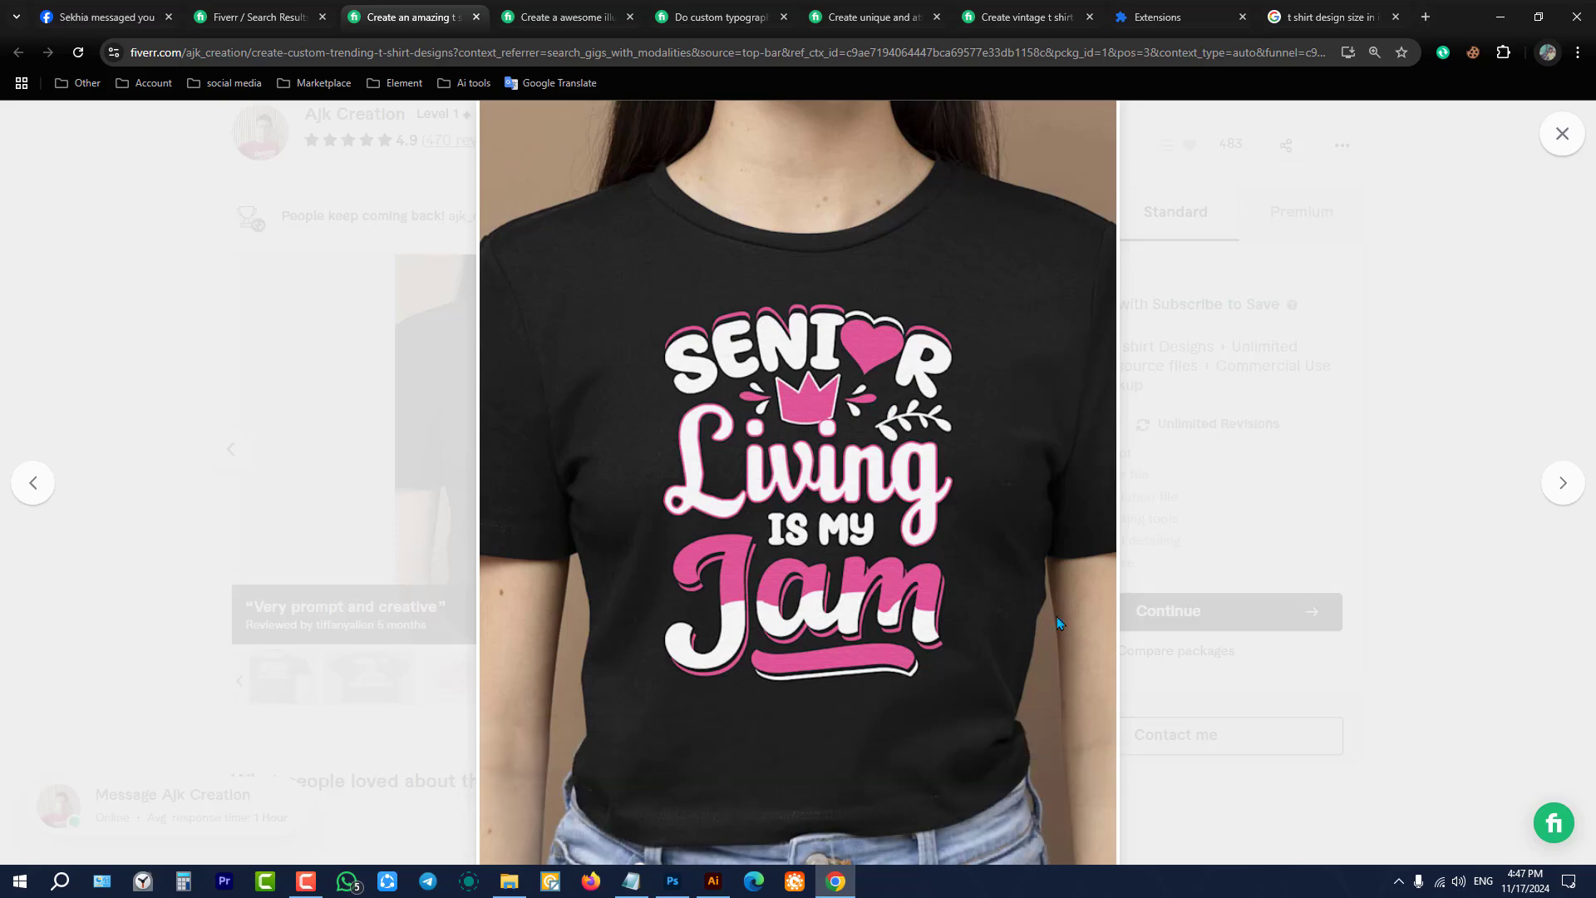
key(Right)
key(Right)
key(Right)
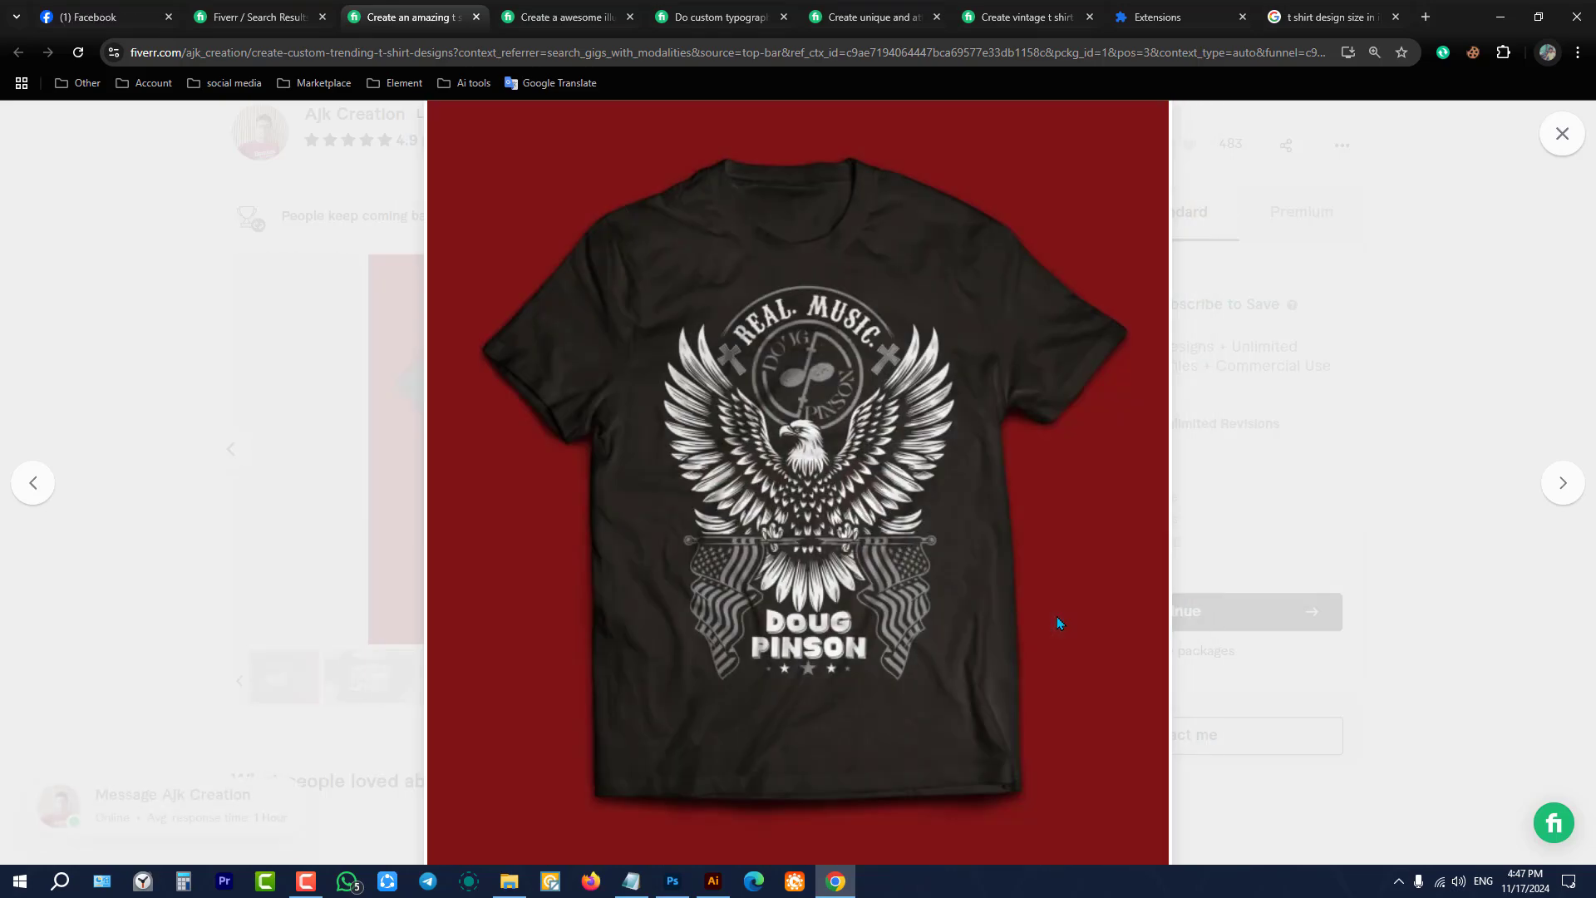
key(Right)
key(Right)
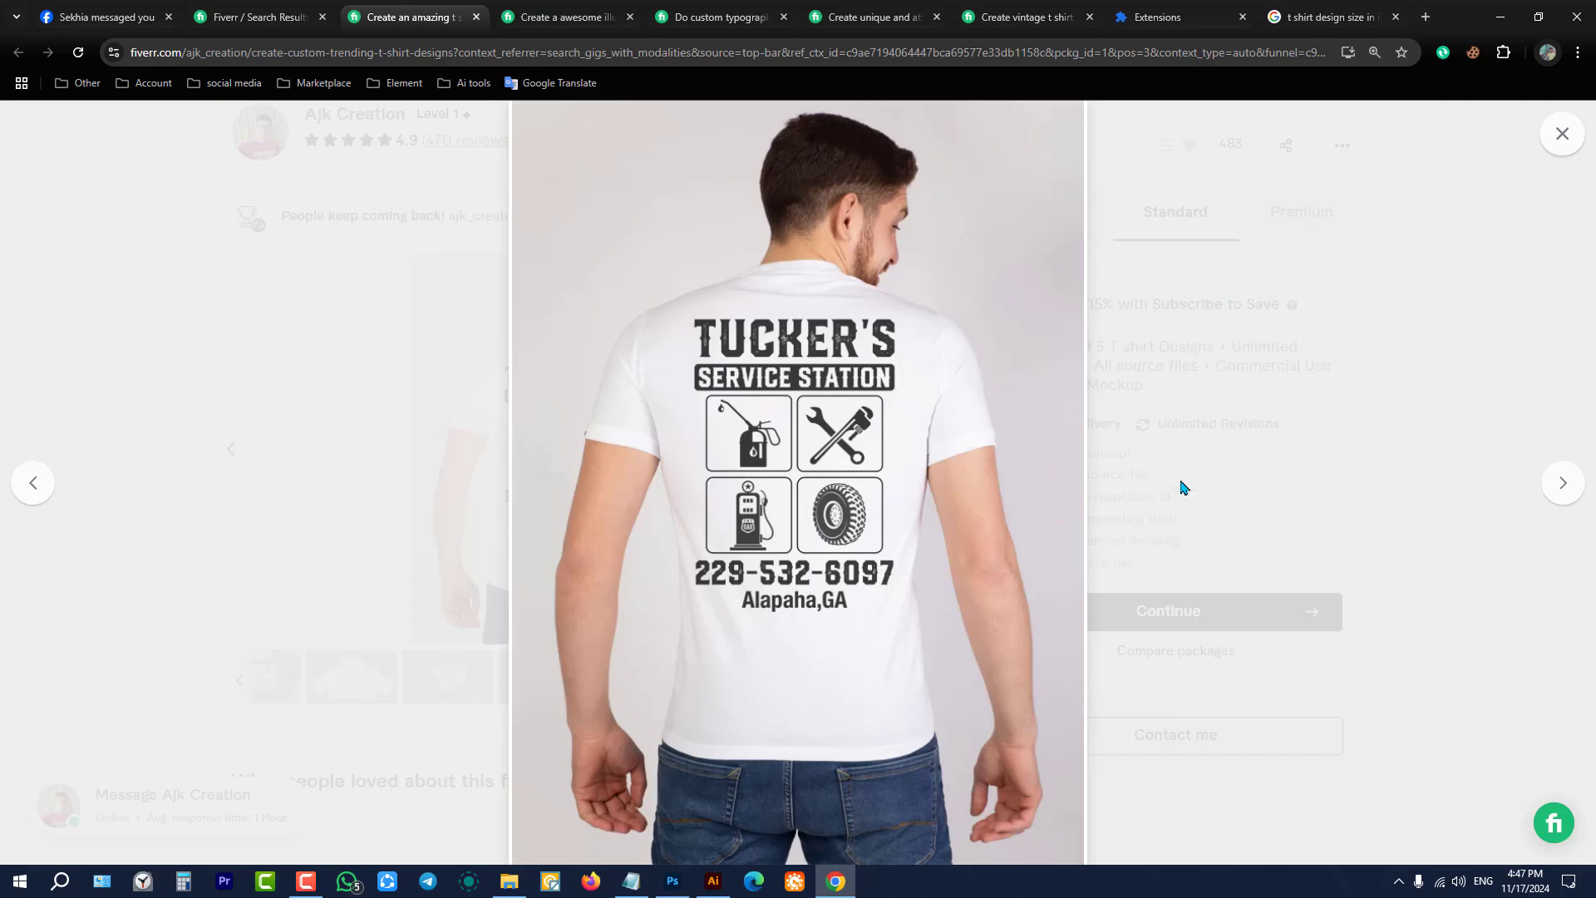
click(1560, 134)
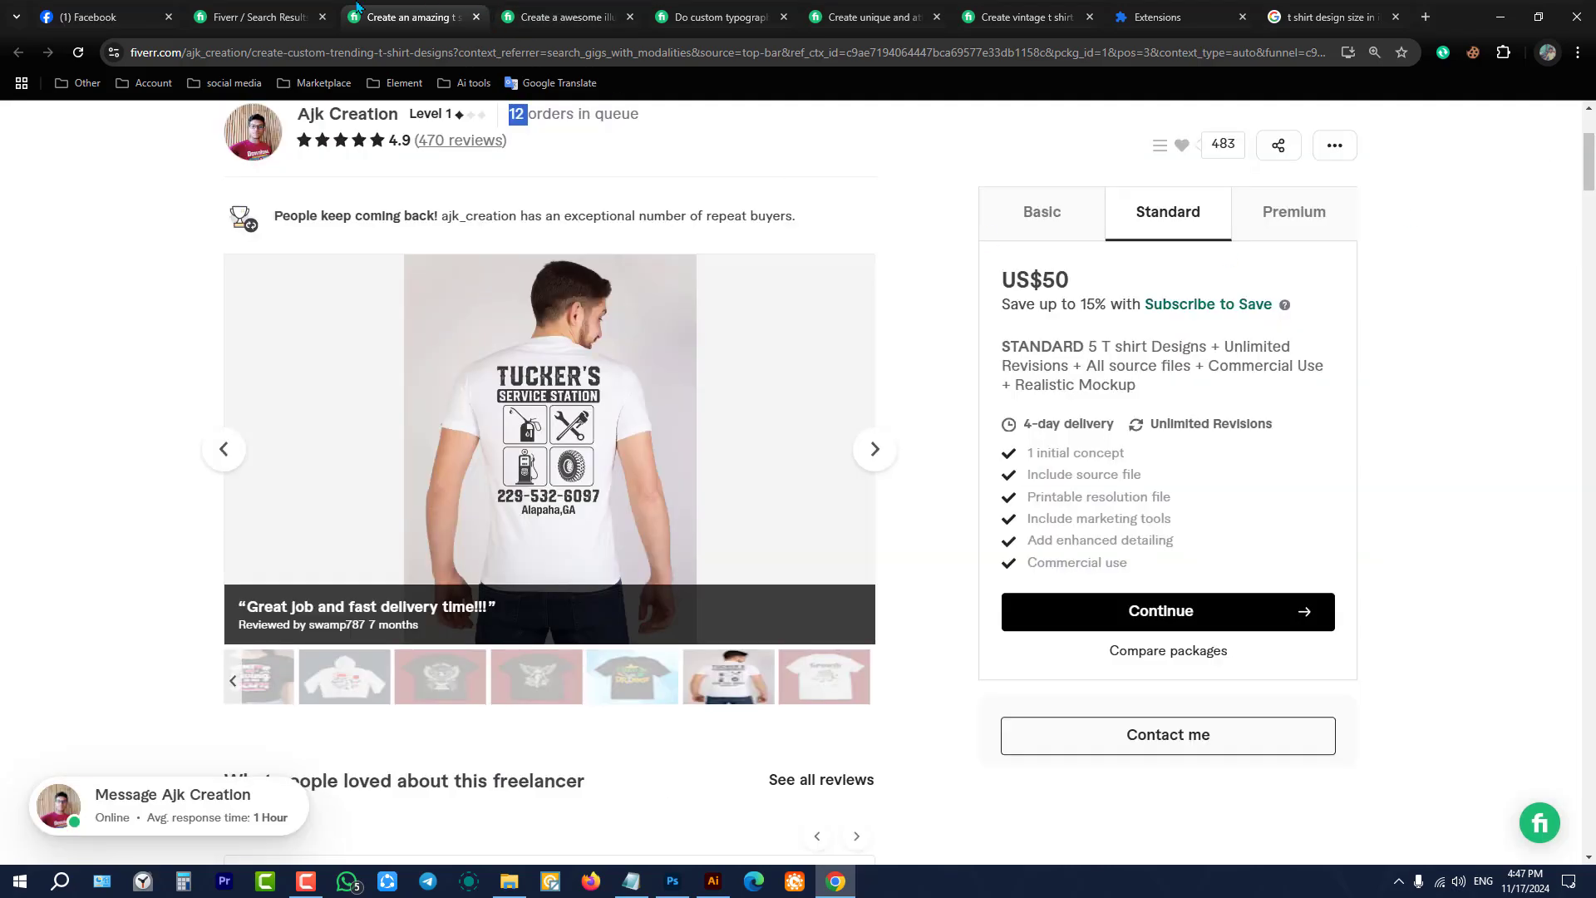
Step: Return to the T-shirt design search results and open the "I will do custom typography t shirt design" gig in a new tab
click(254, 17)
scroll(737, 370, down, 3)
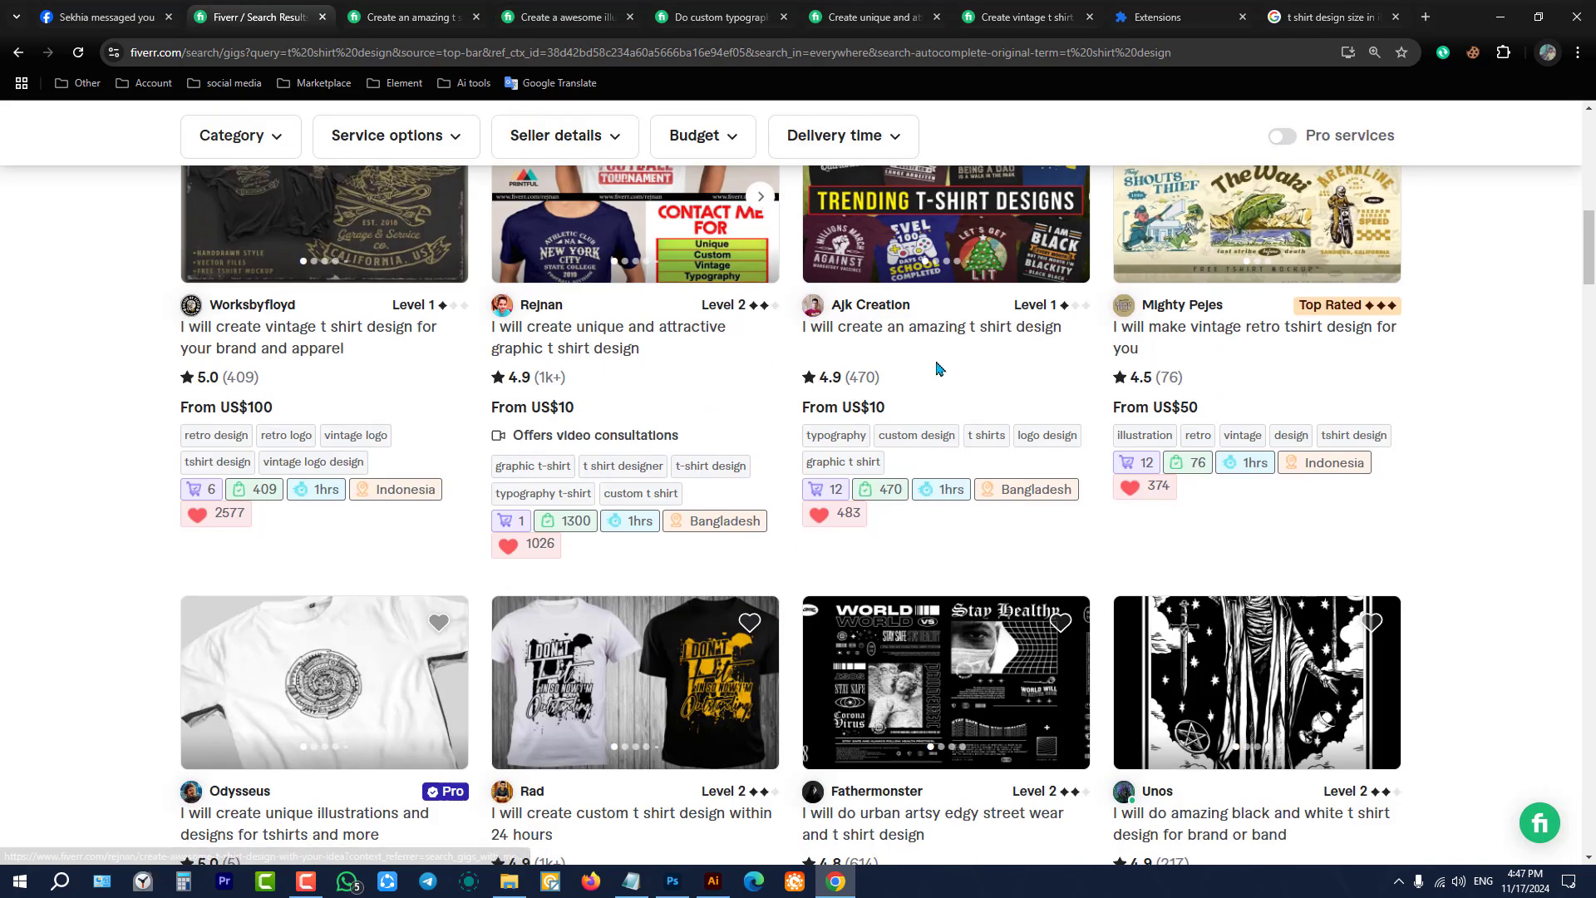
scroll(937, 368, down, 3)
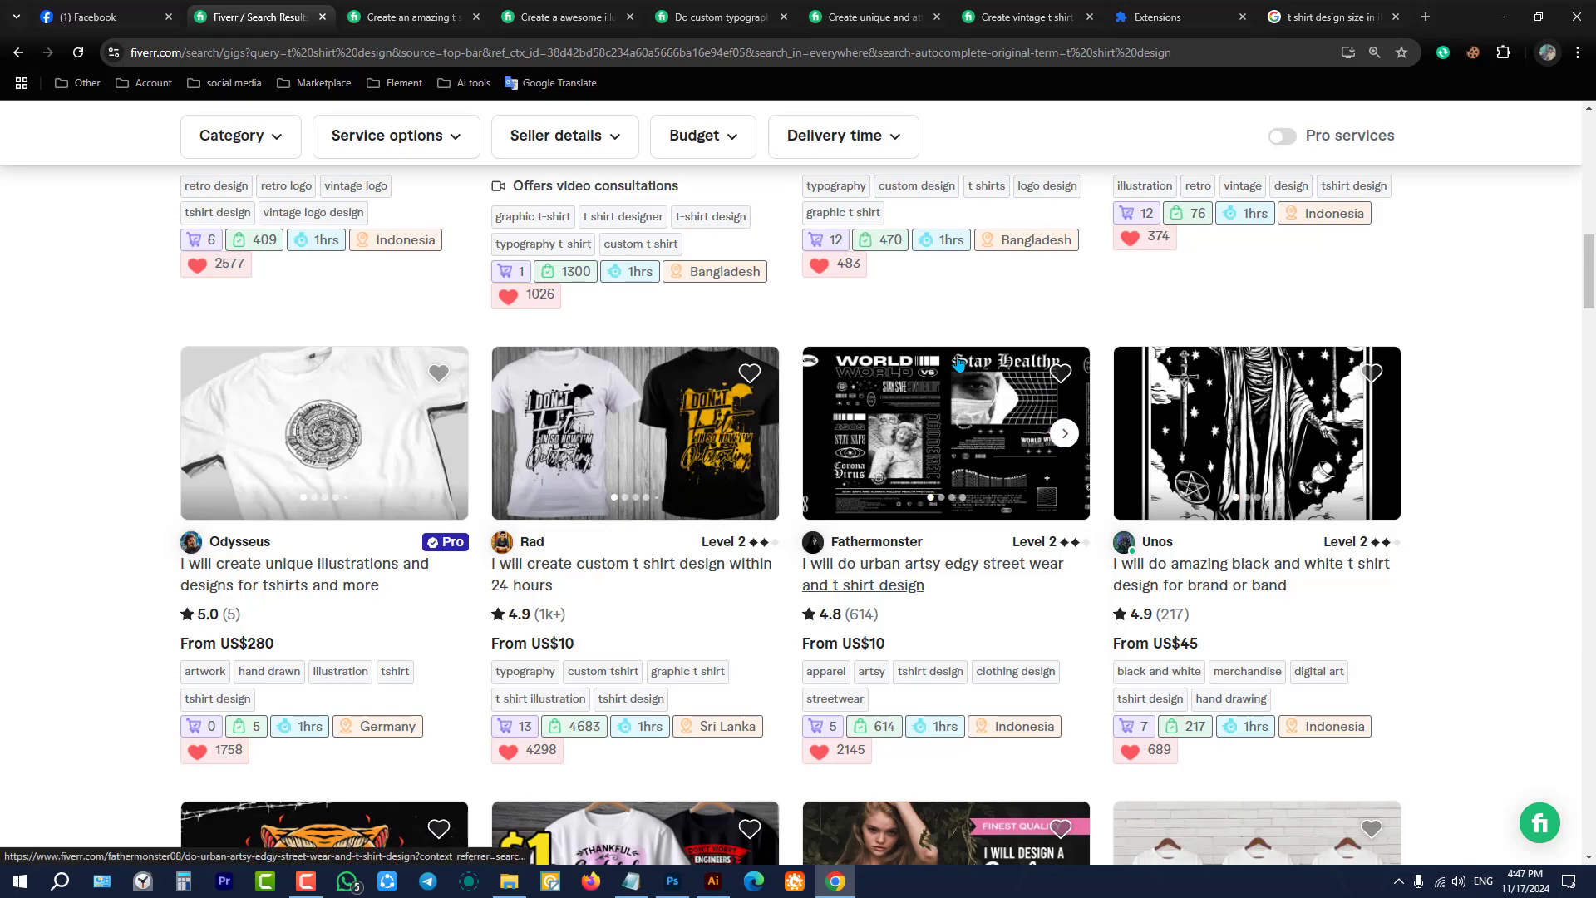
scroll(958, 363, down, 6)
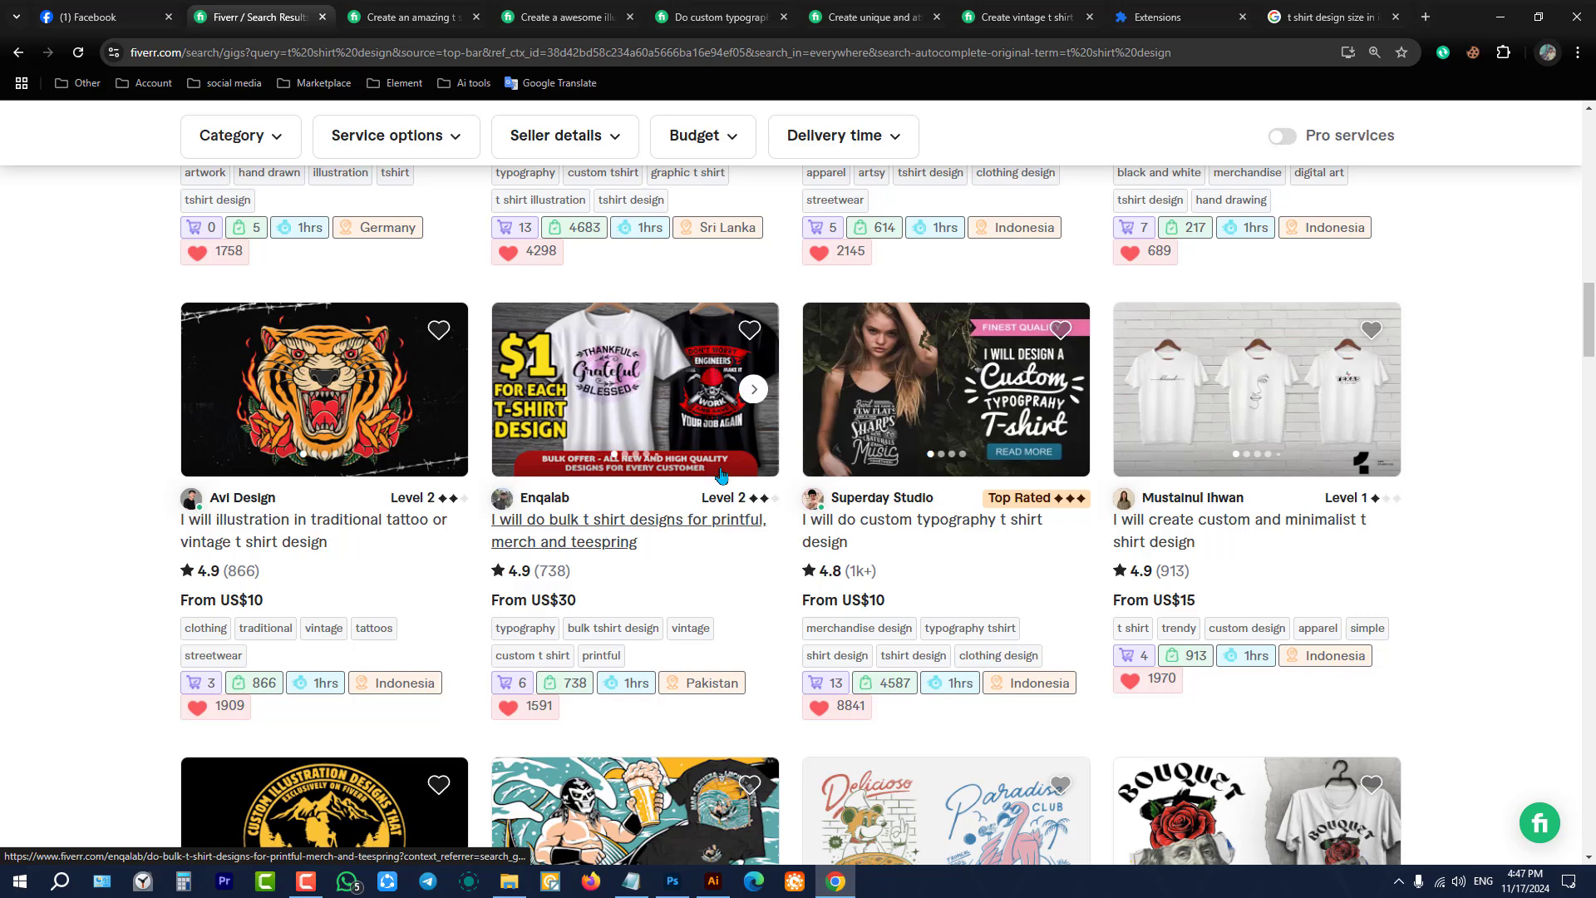
middle_click(1003, 378)
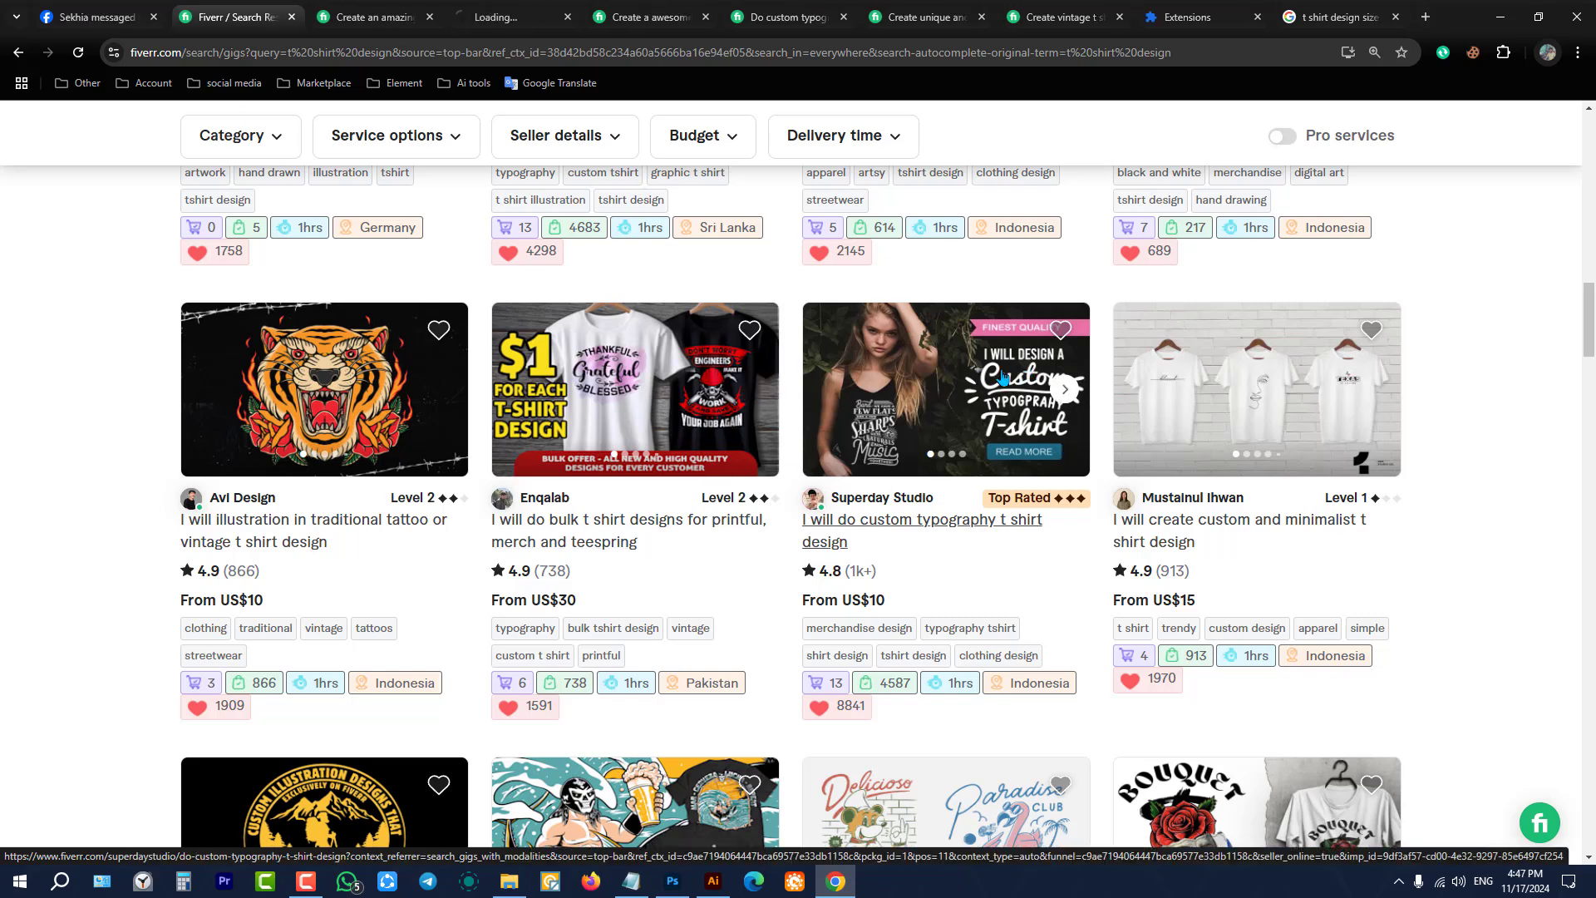
click(524, 9)
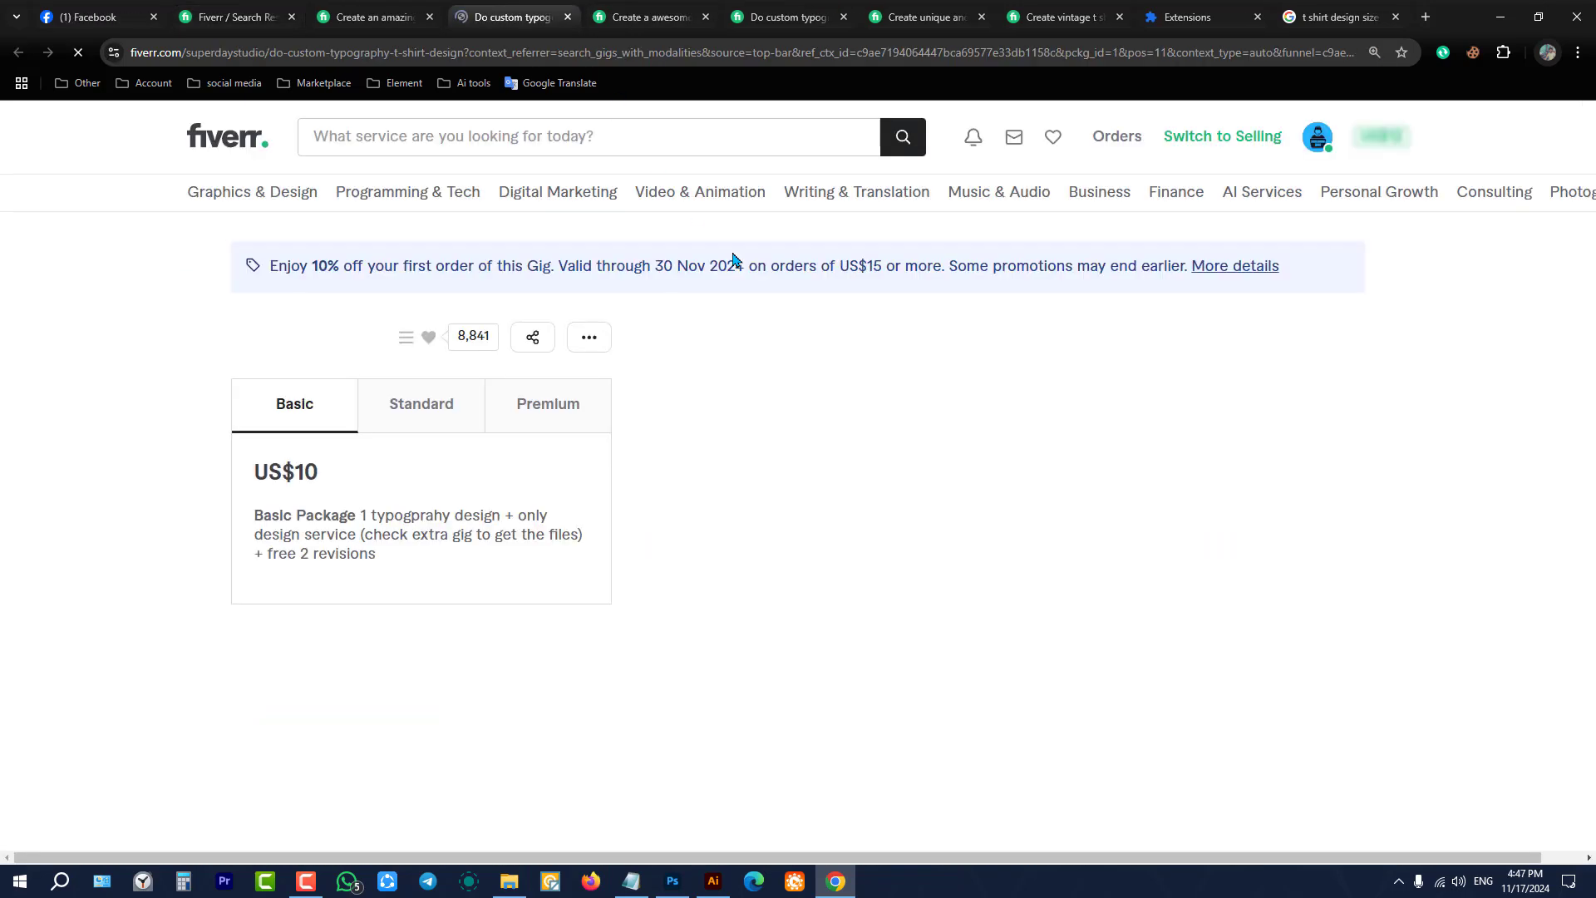
scroll(594, 194, down, 3)
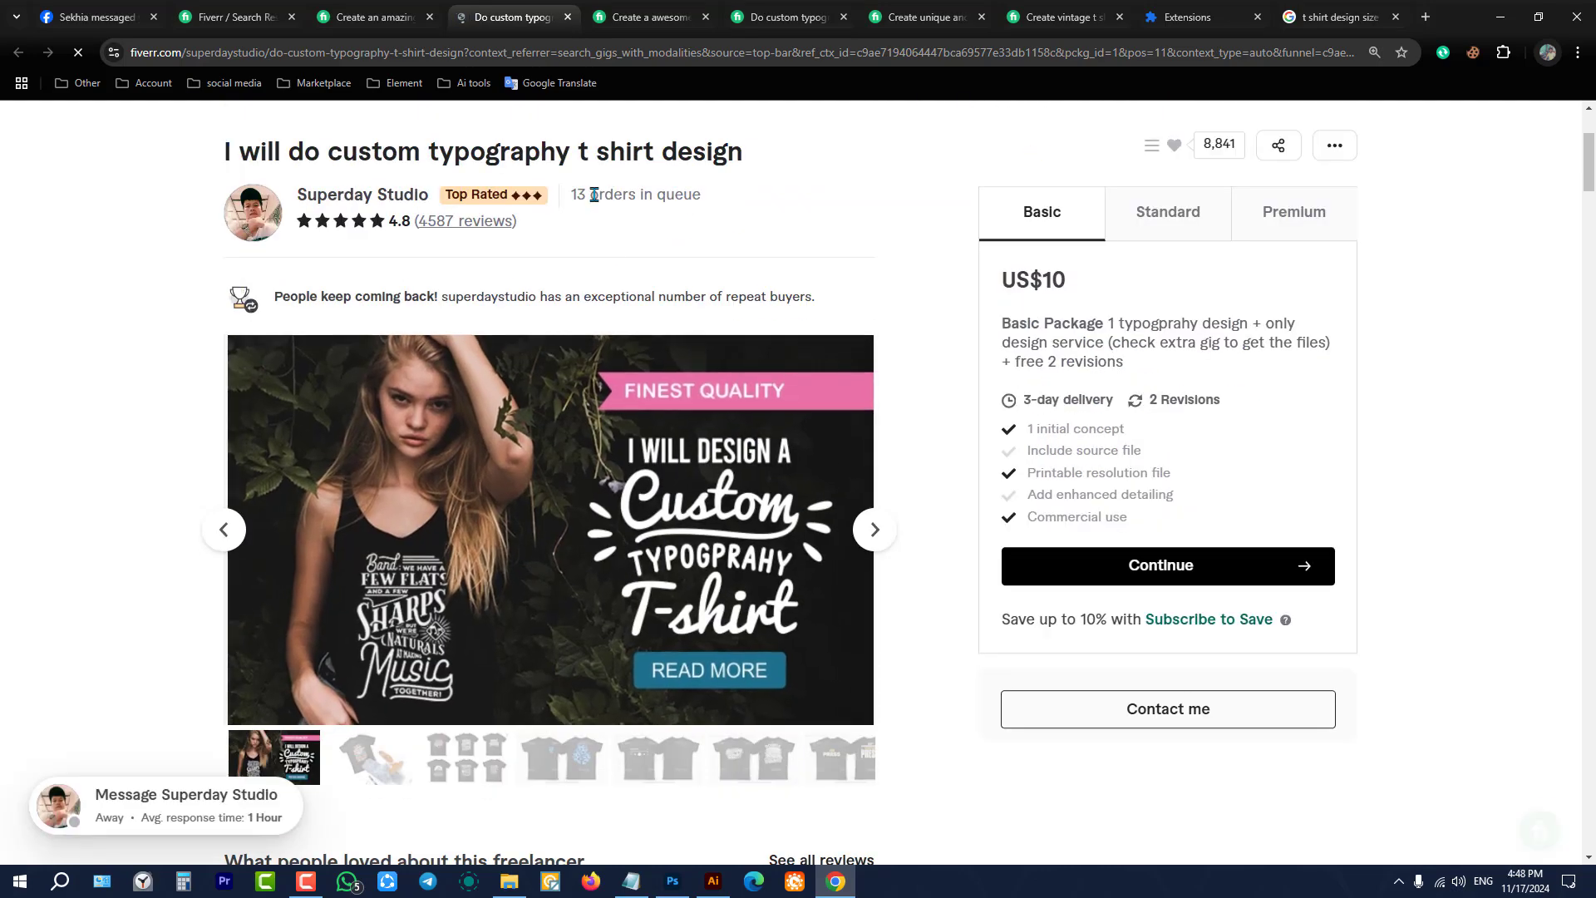
Step: View the typography gig's images in full screen, going through the shirt mock-ups and their buyer reviews, and leave the gallery
click(708, 525)
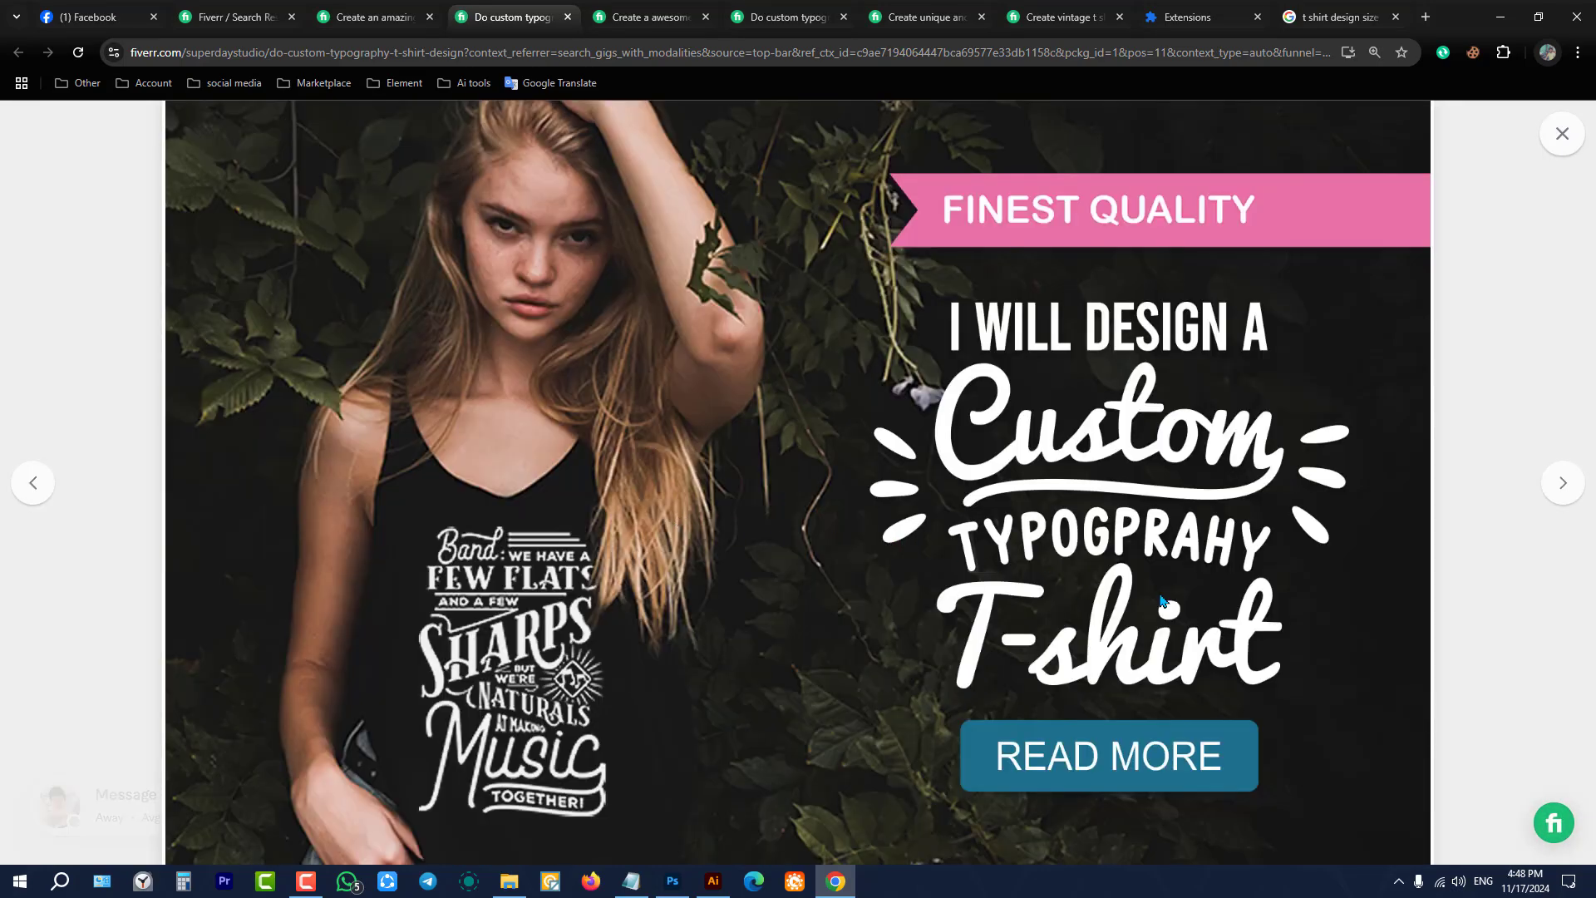
click(1561, 483)
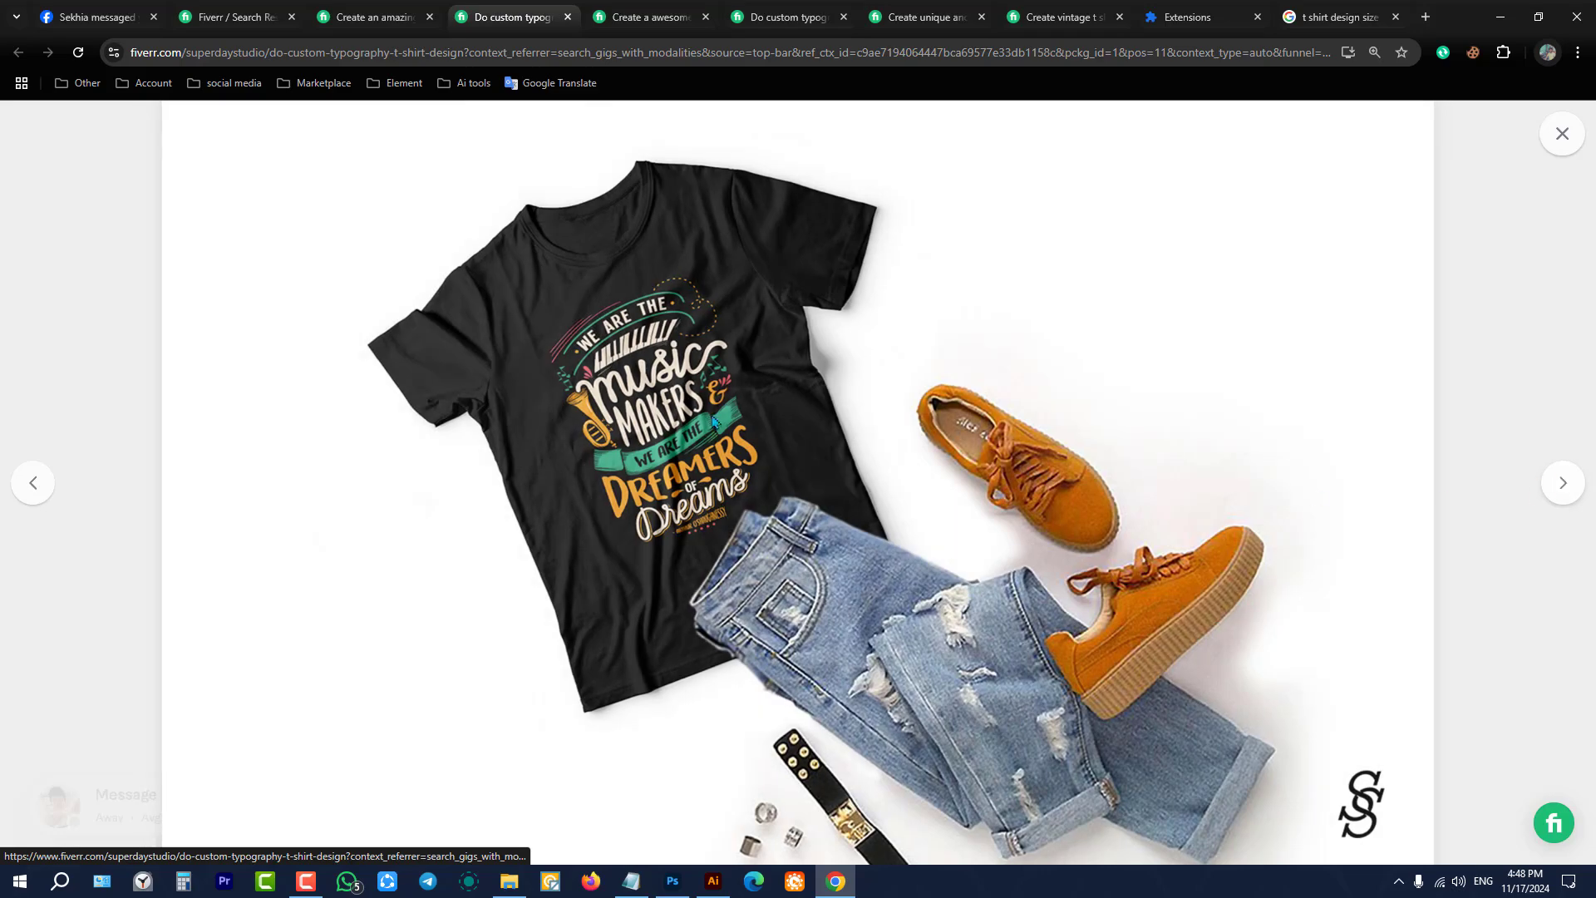
click(1546, 495)
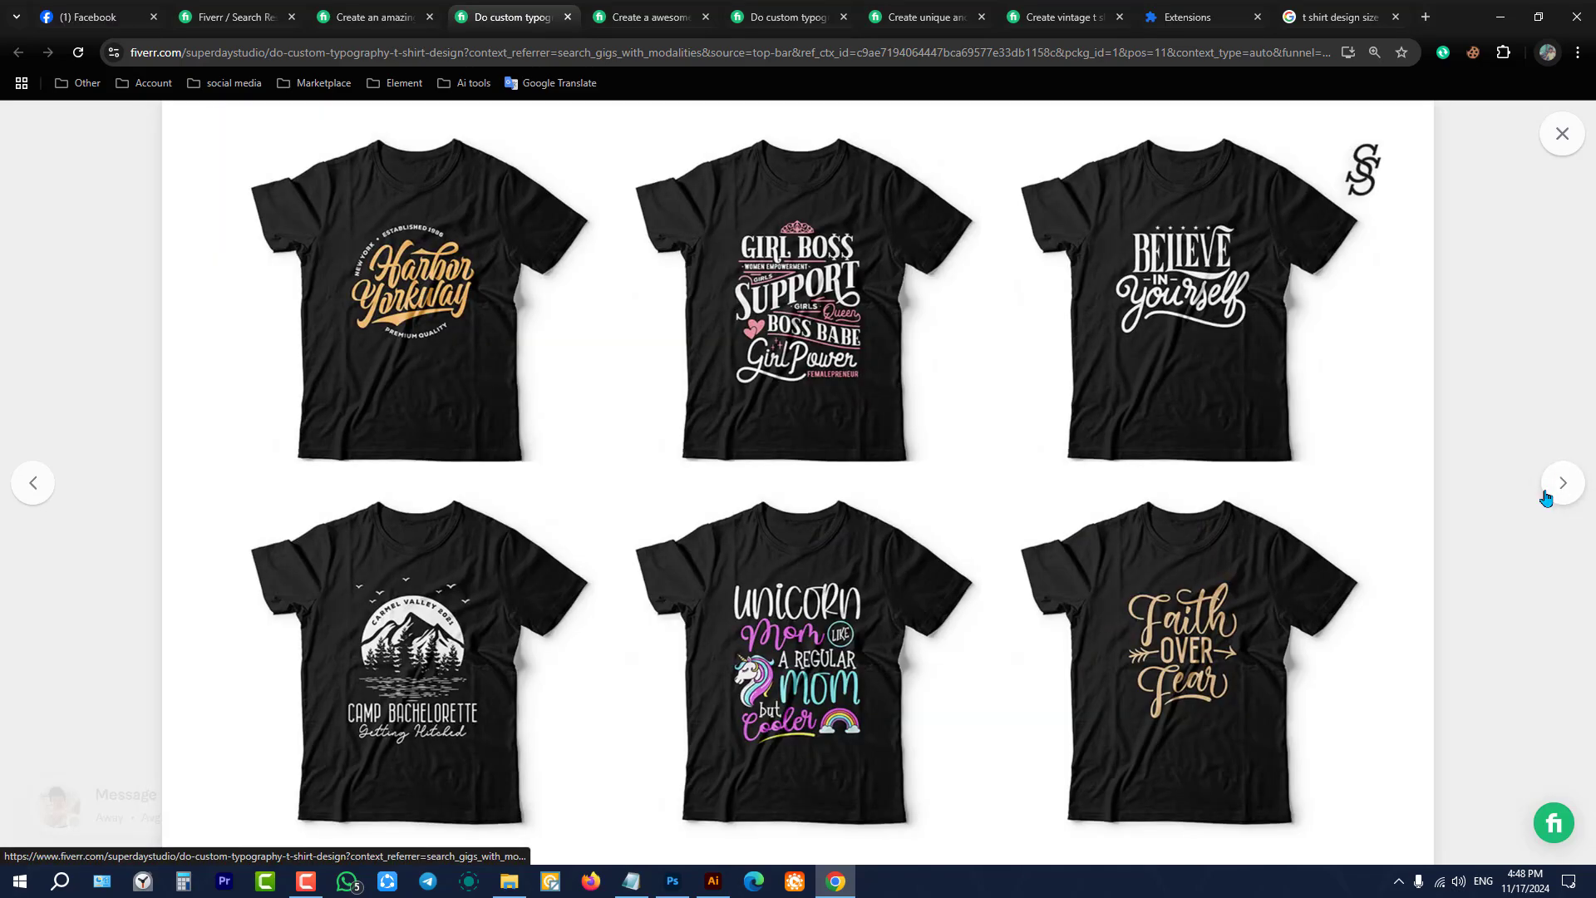
click(1546, 496)
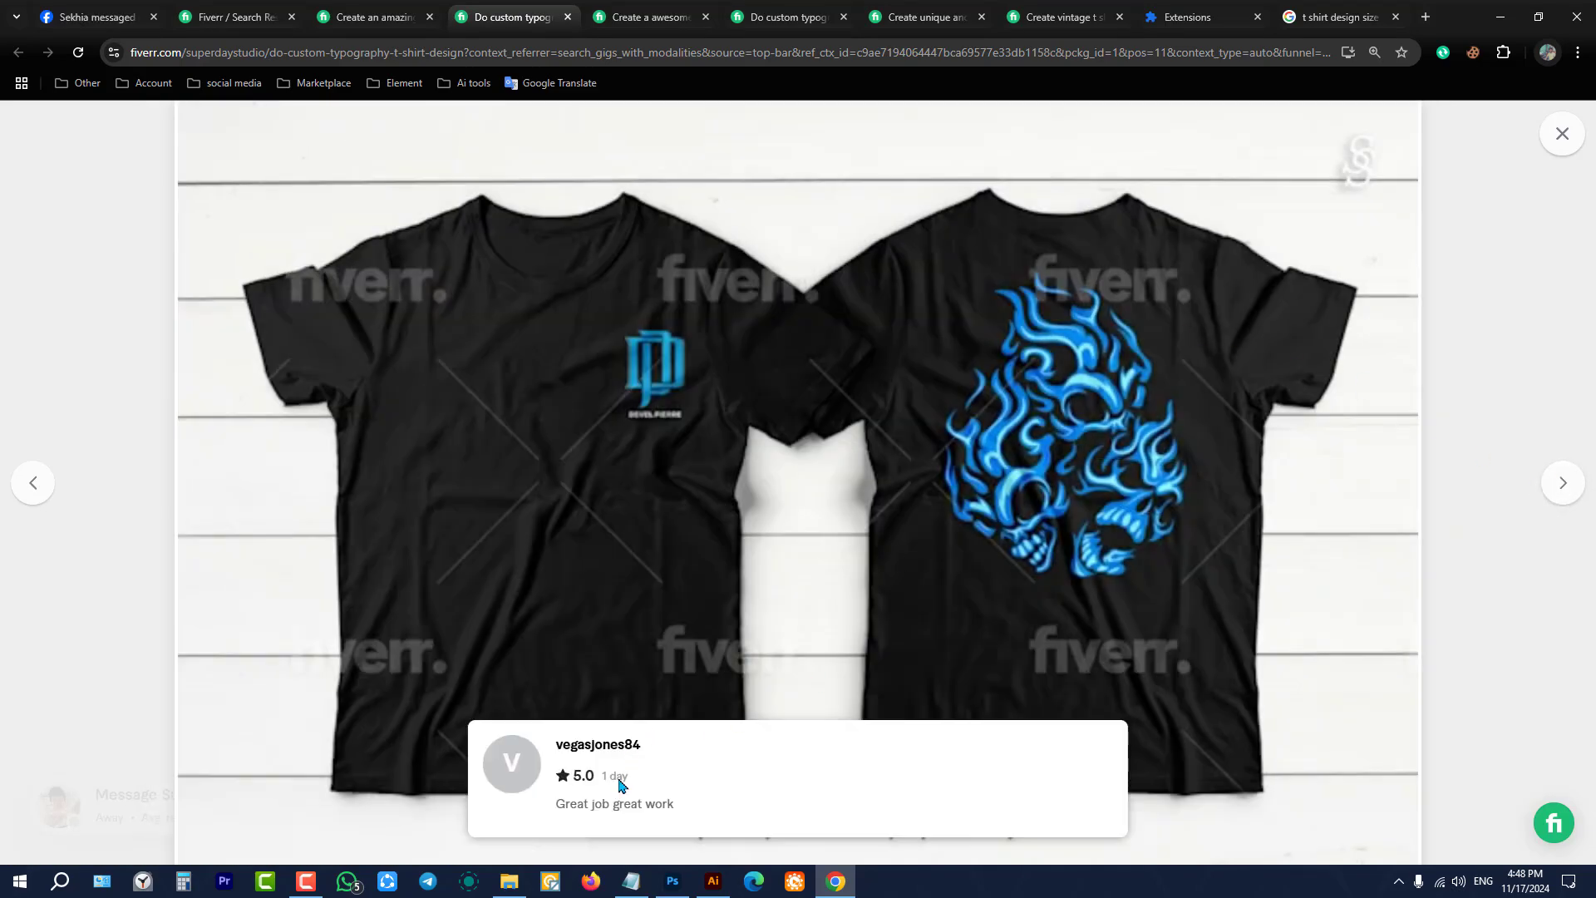
click(1579, 492)
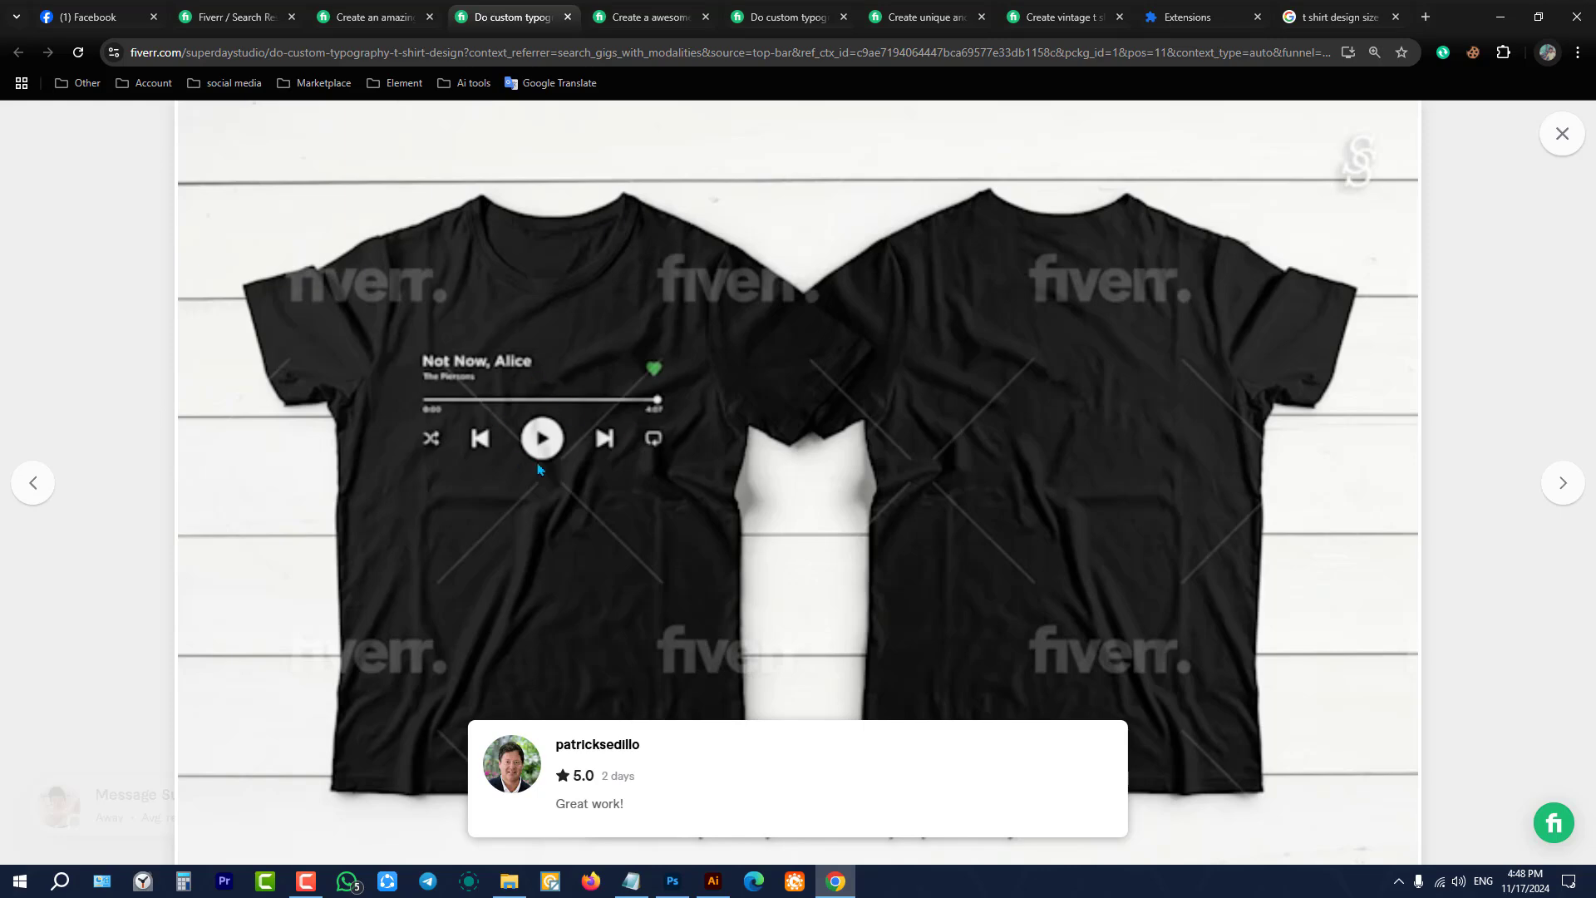
click(1562, 483)
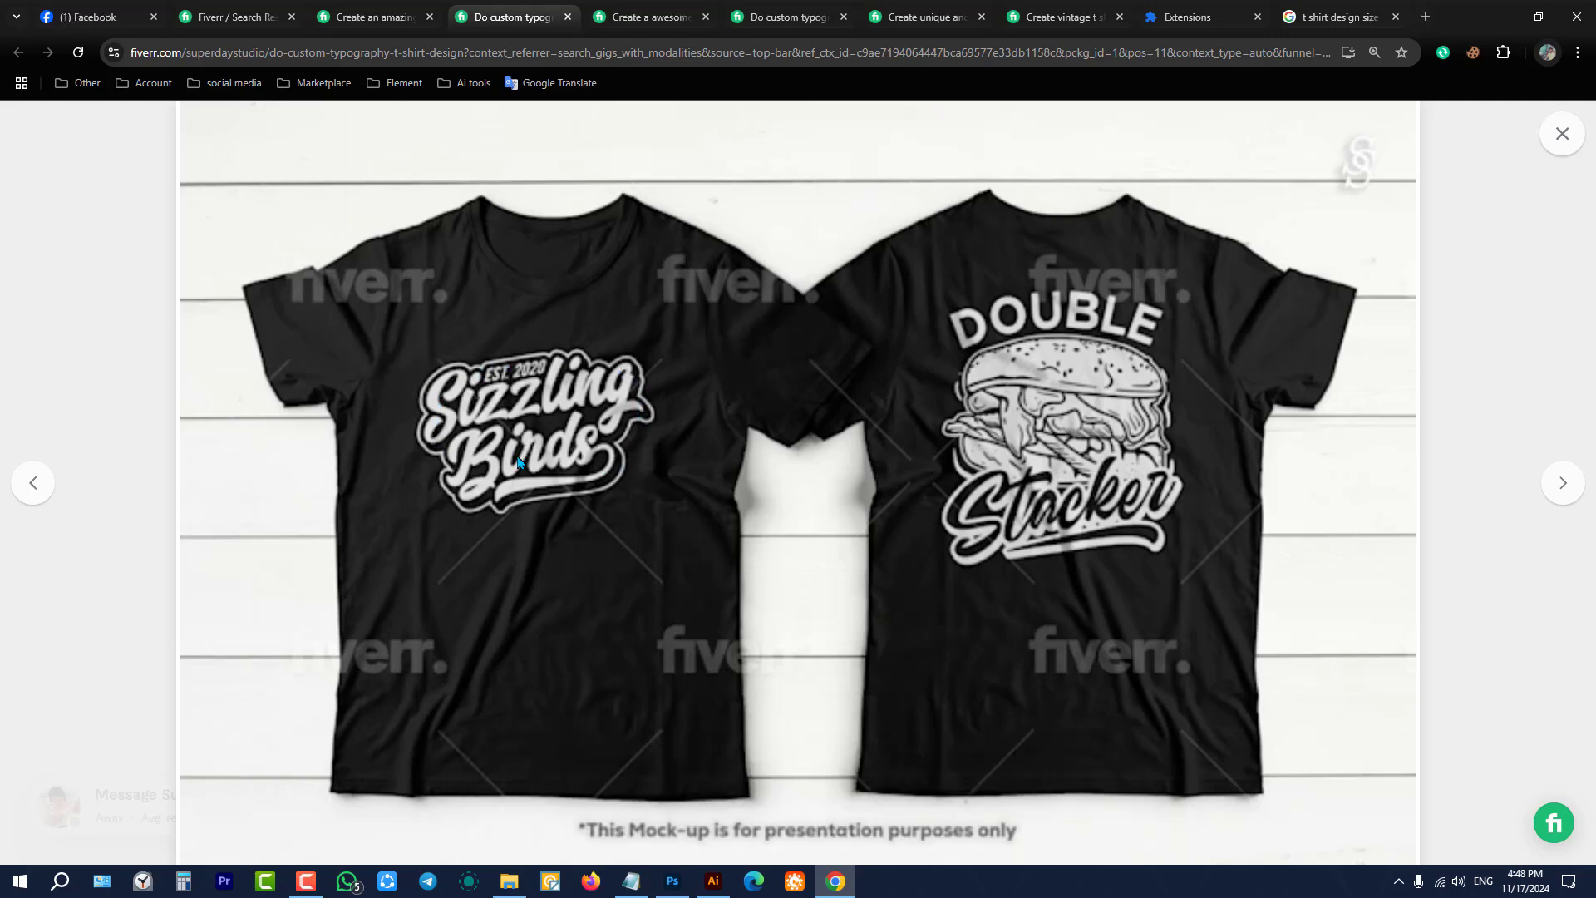
click(1559, 485)
click(10, 486)
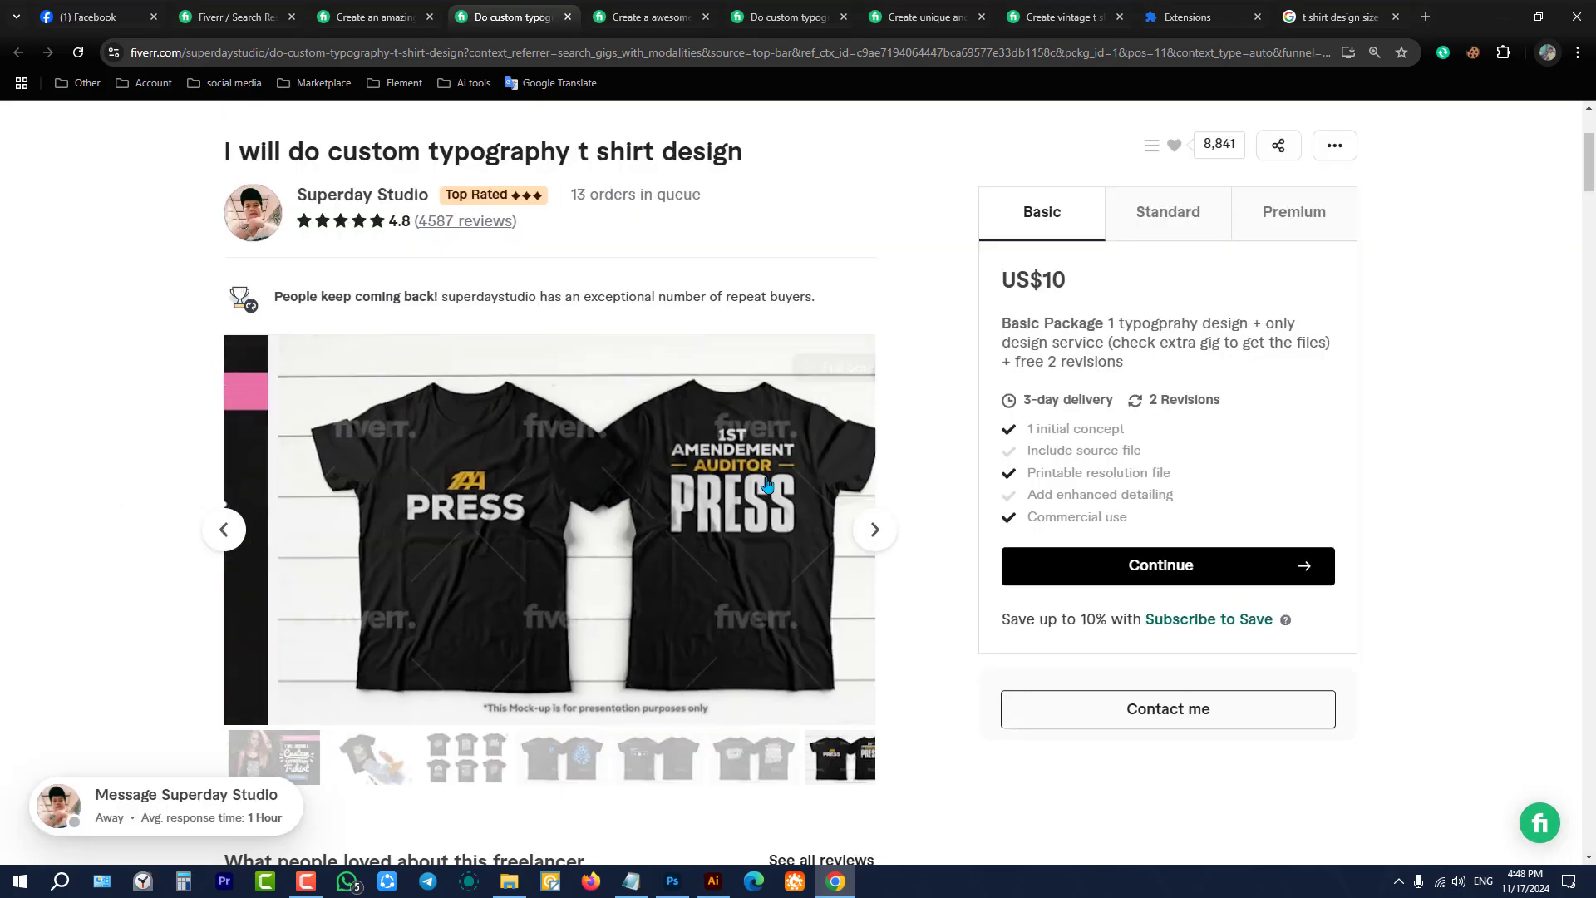
Step: Go back to the "Sizzling Birds" mock-up, view it and the neighbouring "PRESS" shirt in full screen, and close the gallery
click(226, 532)
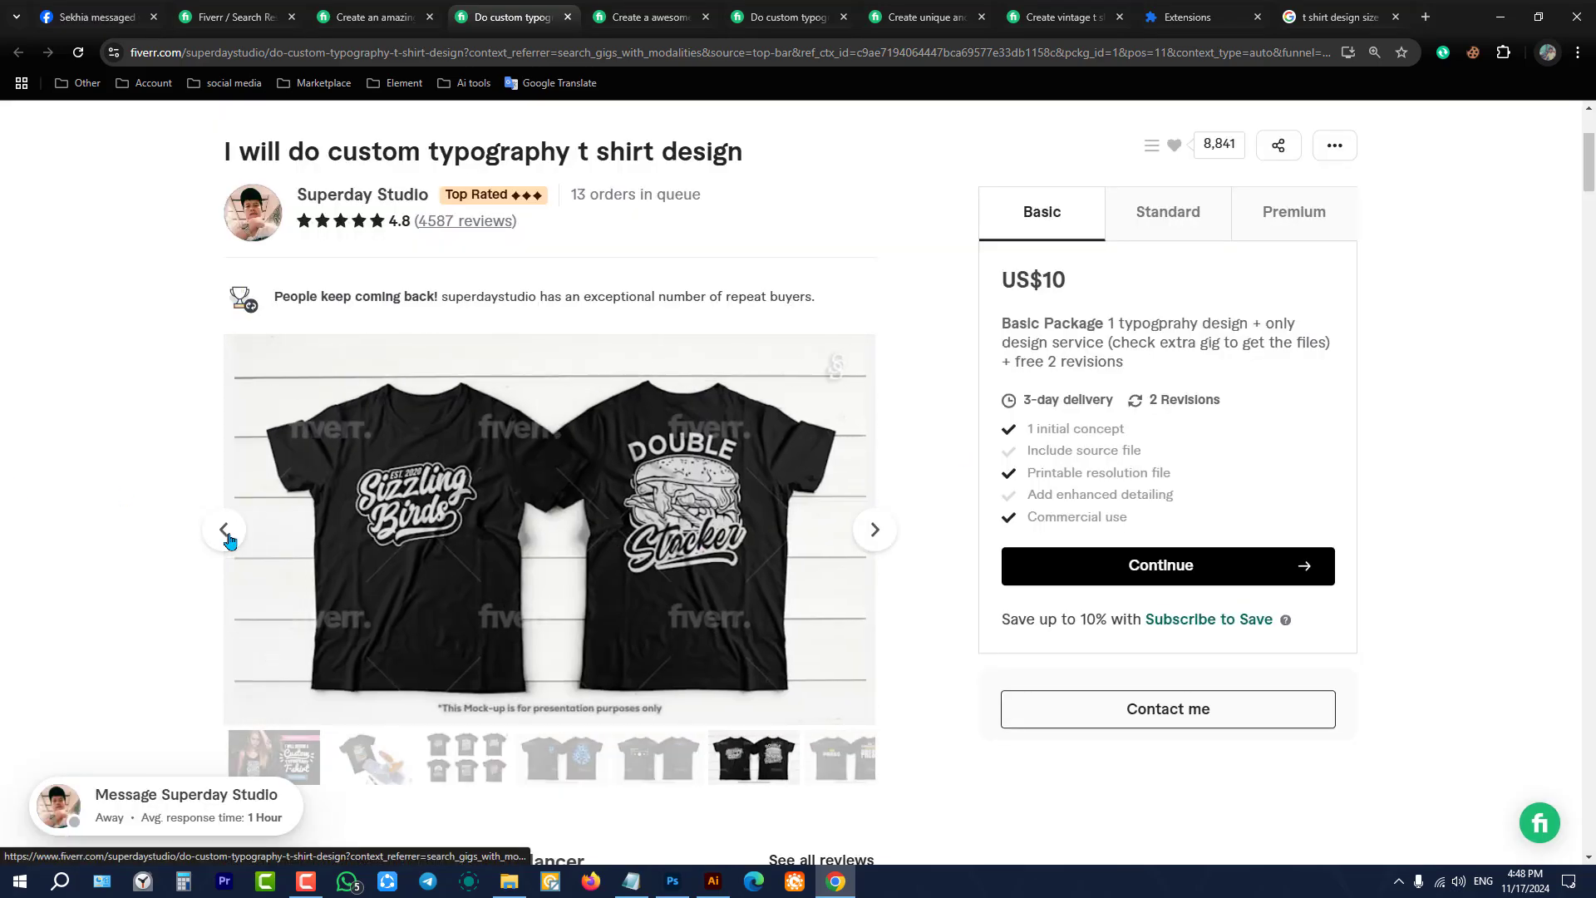
click(689, 502)
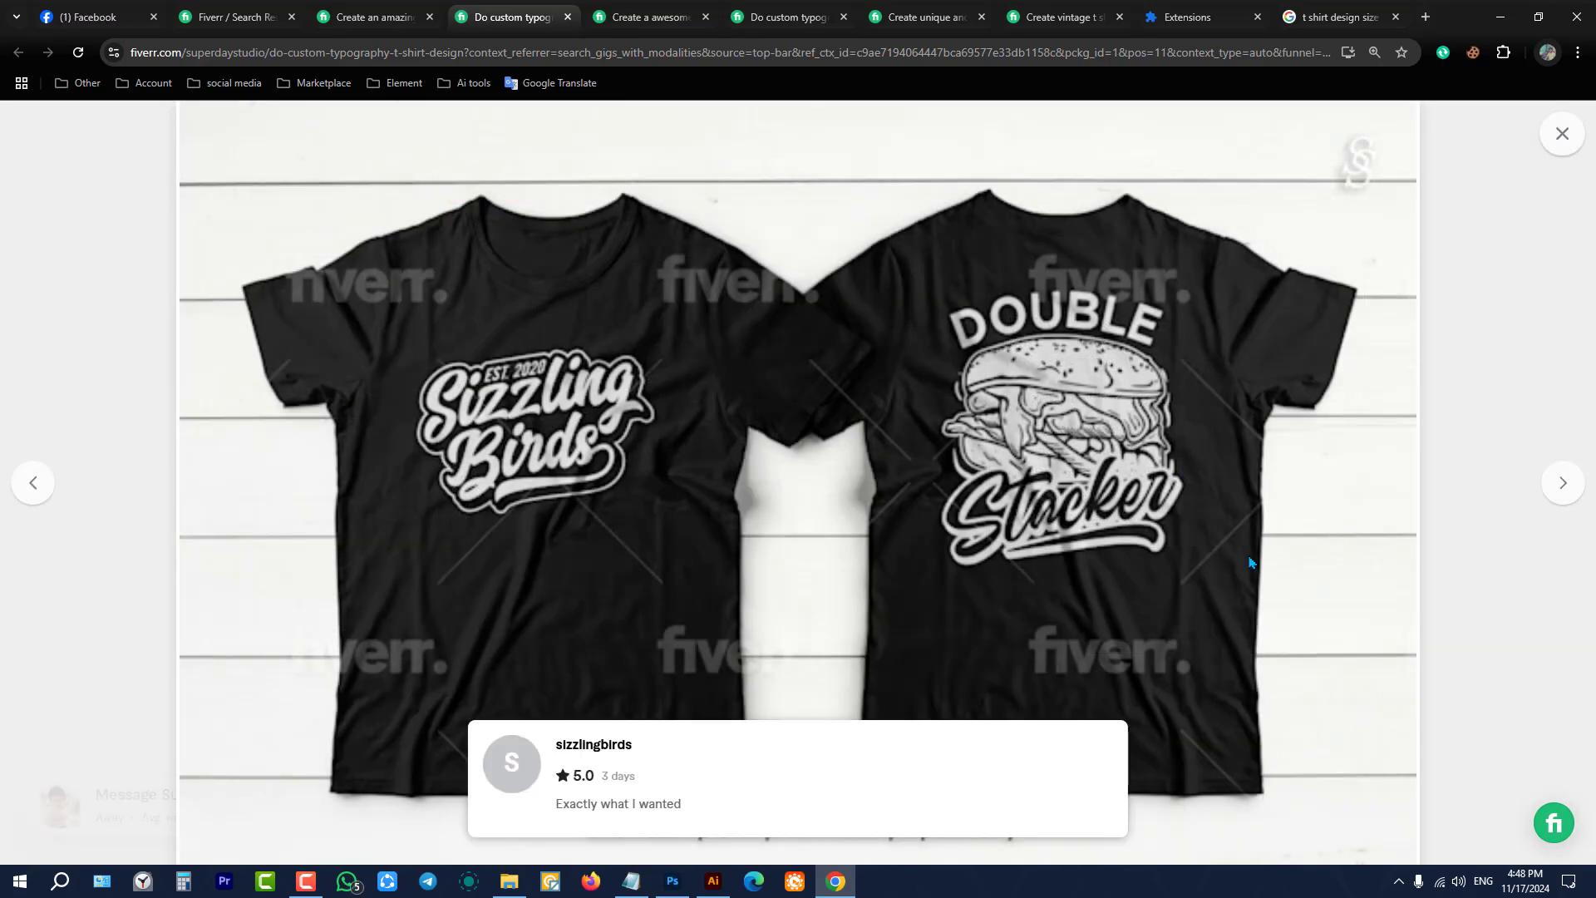
click(1549, 475)
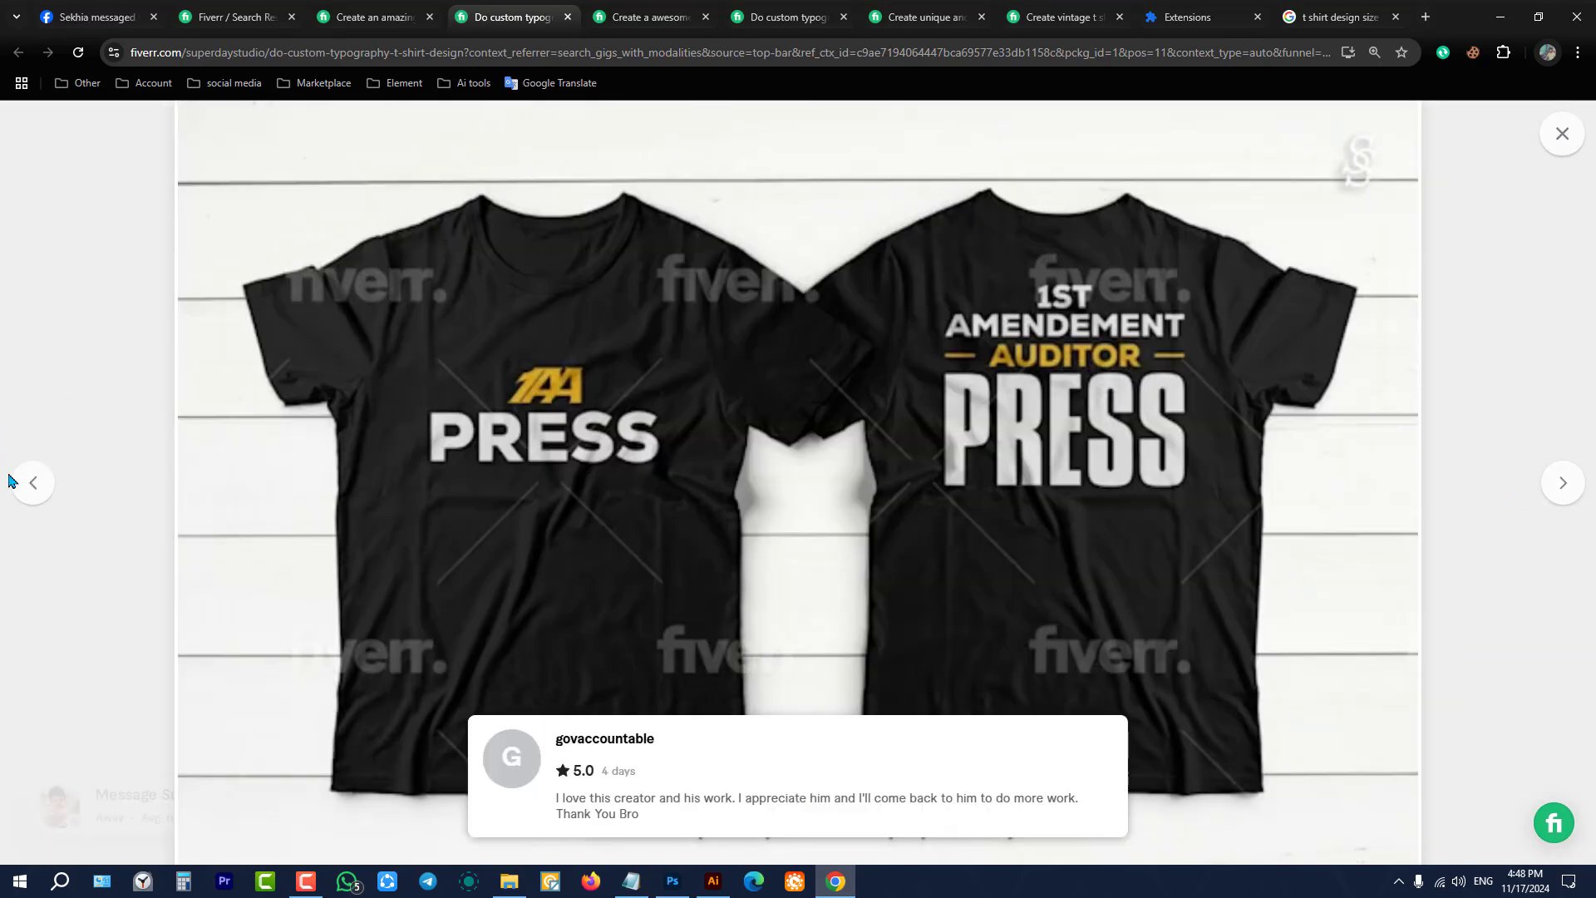
click(27, 484)
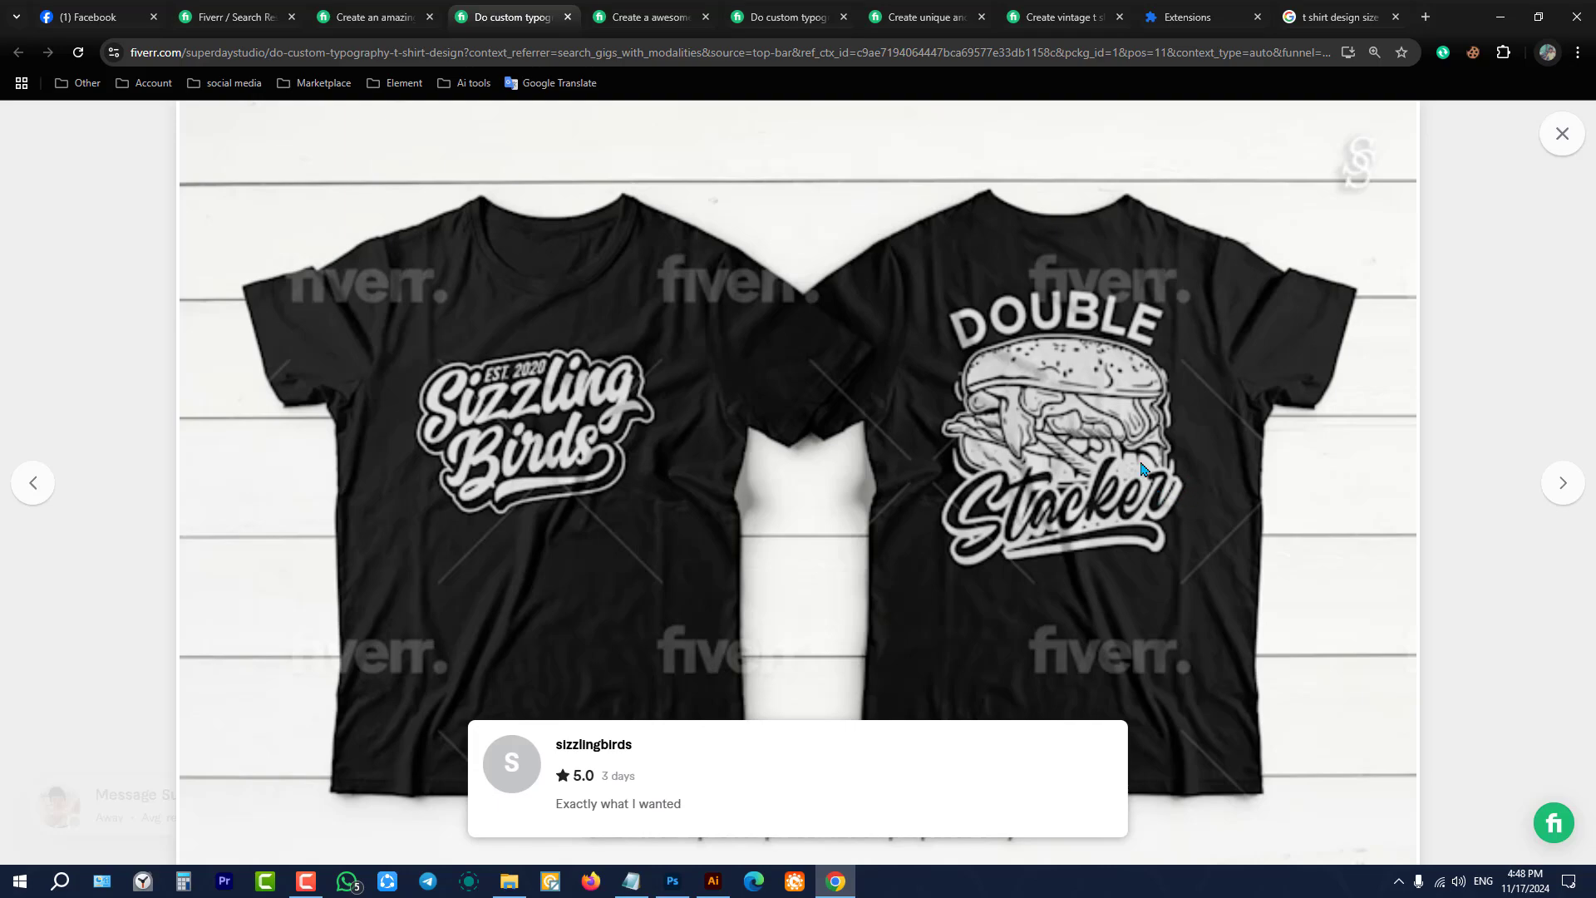
click(1561, 136)
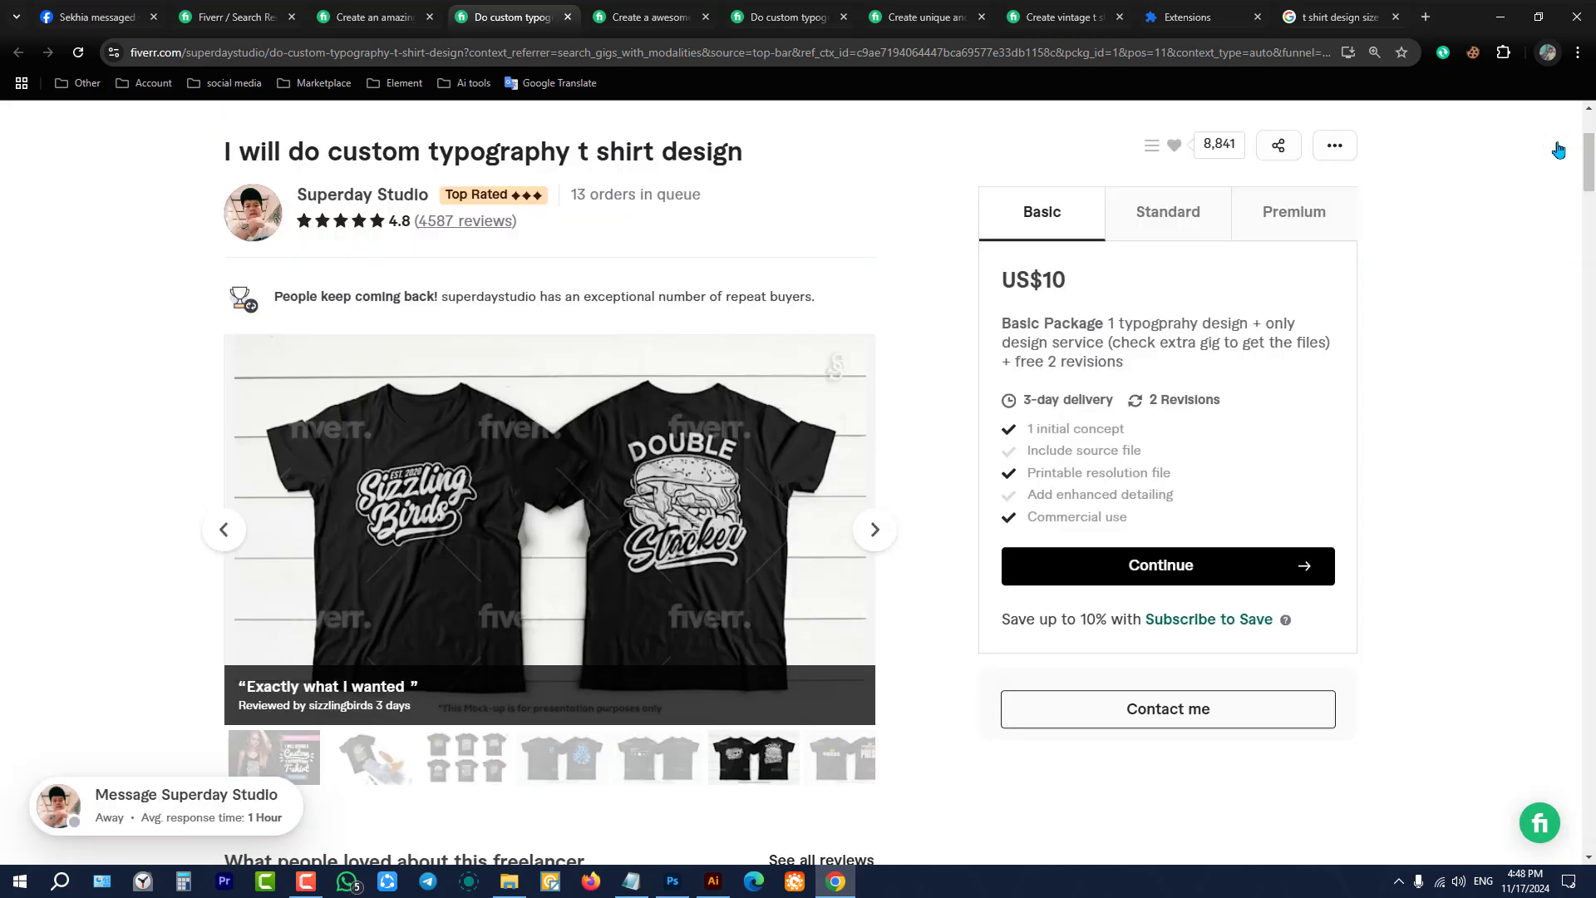
Step: Page through further sample shirts in the typography gig's on-page image preview and return to the gig's header
scroll(1189, 384, down, 5)
scroll(931, 453, up, 3)
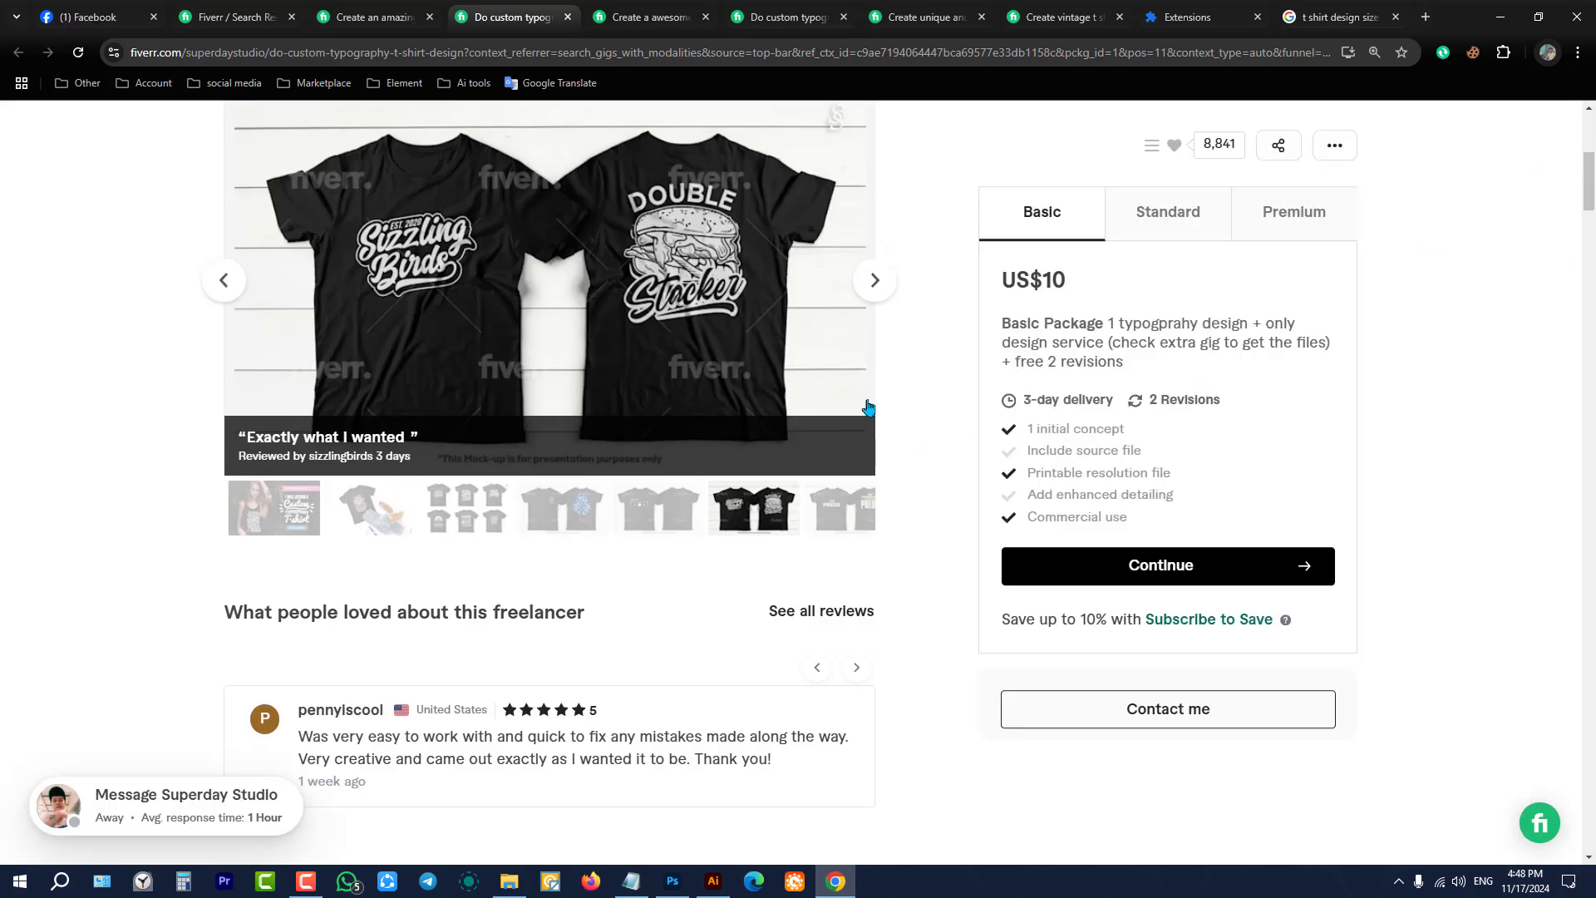
click(878, 285)
click(877, 283)
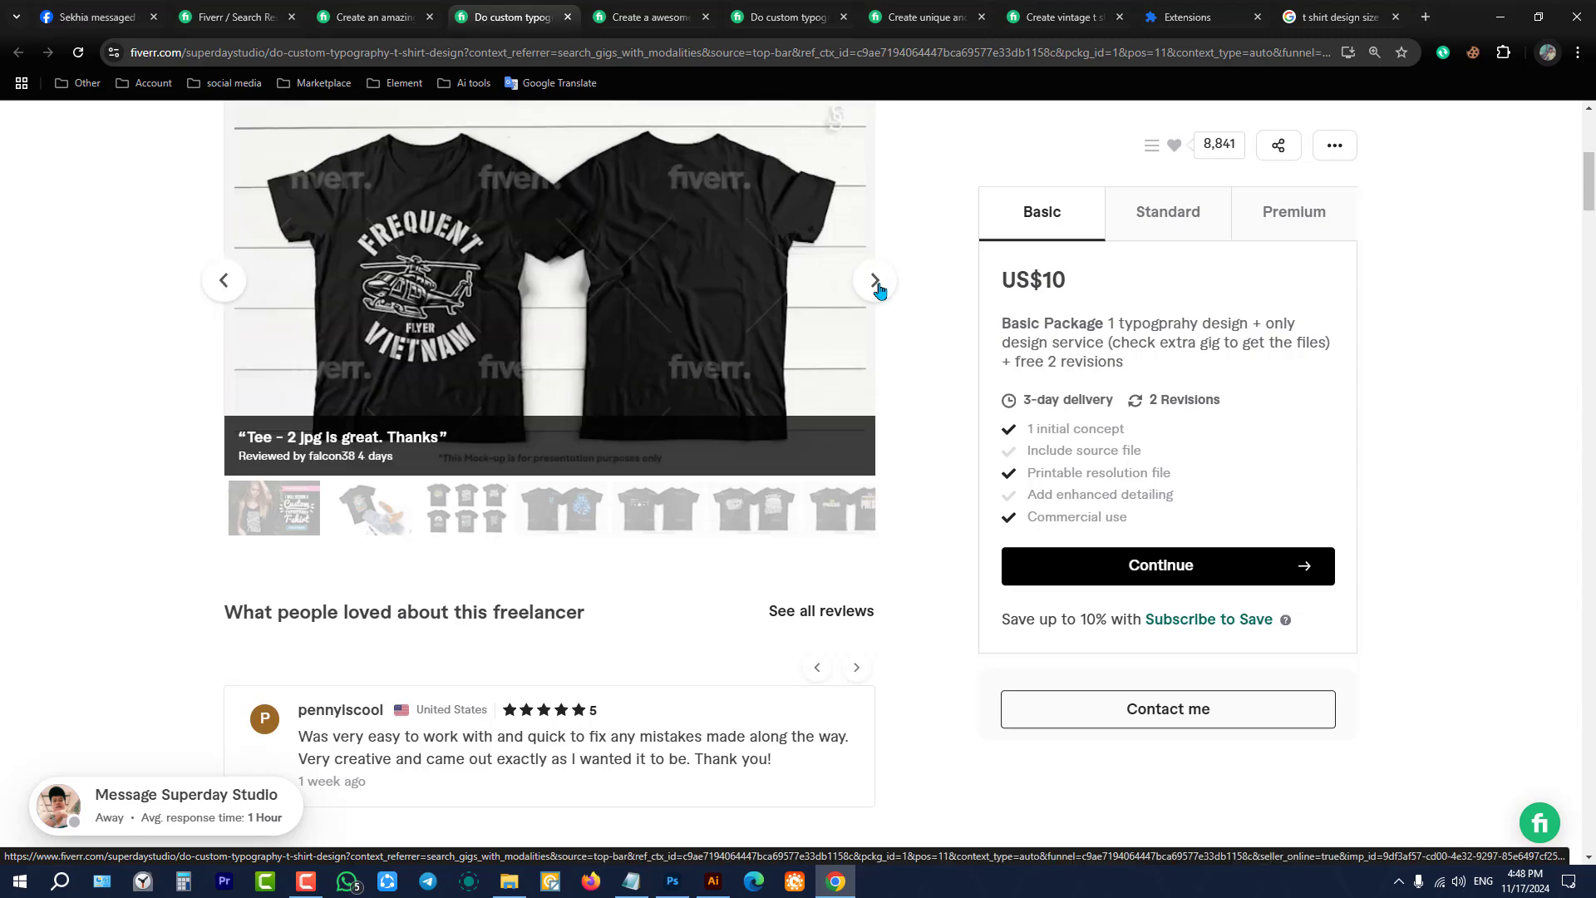
click(878, 282)
scroll(909, 495, up, 5)
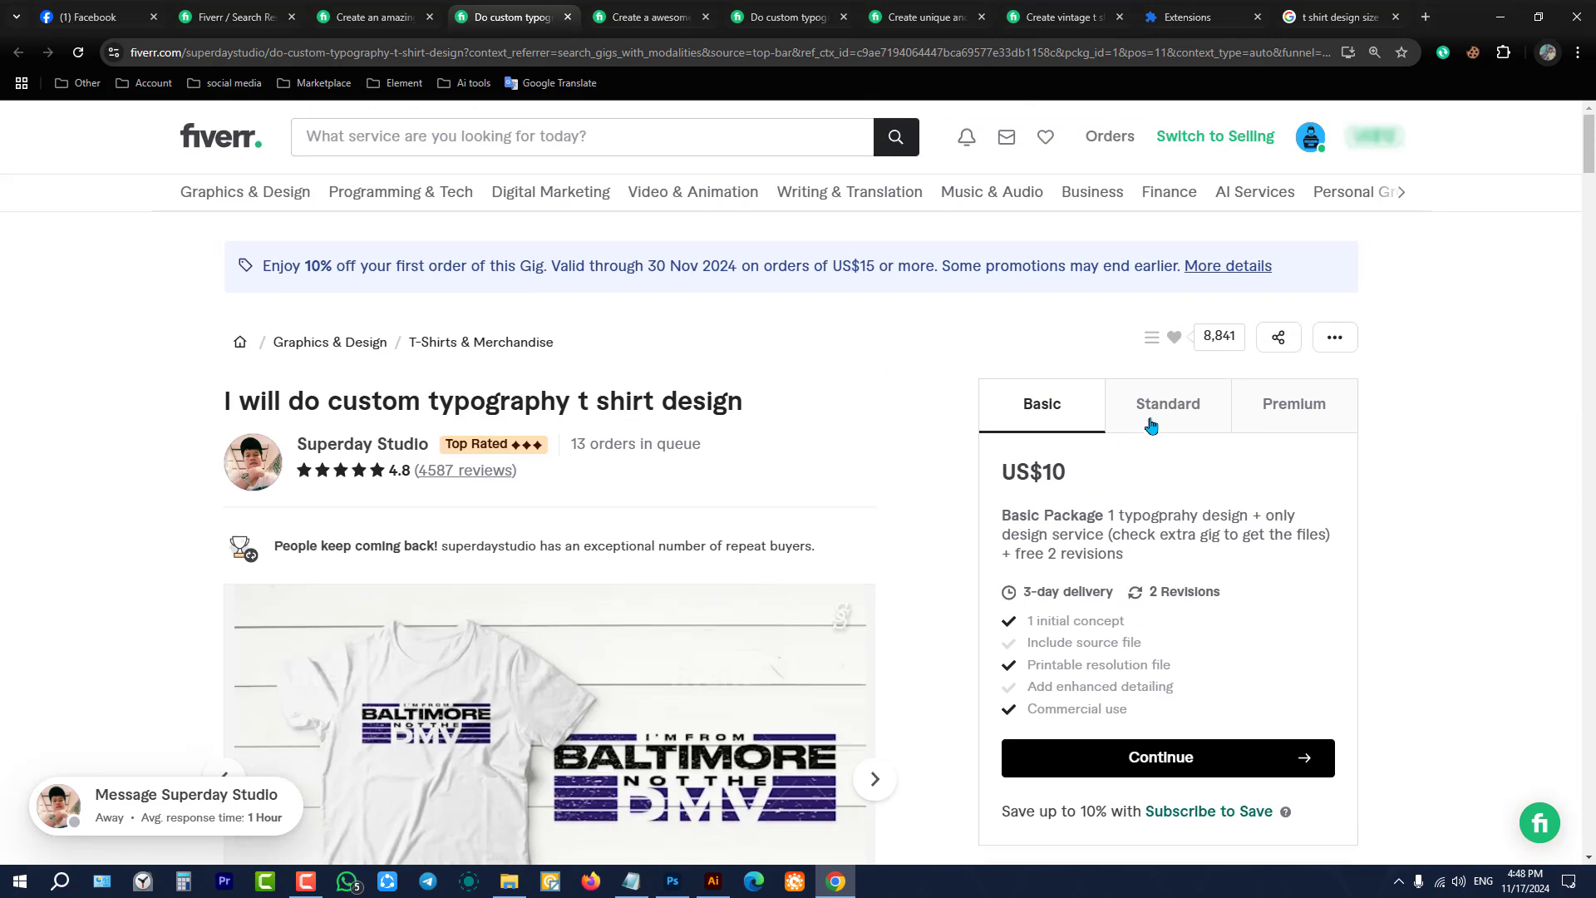
Step: Return to the Fiverr search results and examine further T-shirt design gigs for seller level, orders in queue, reviews and starting price
click(371, 17)
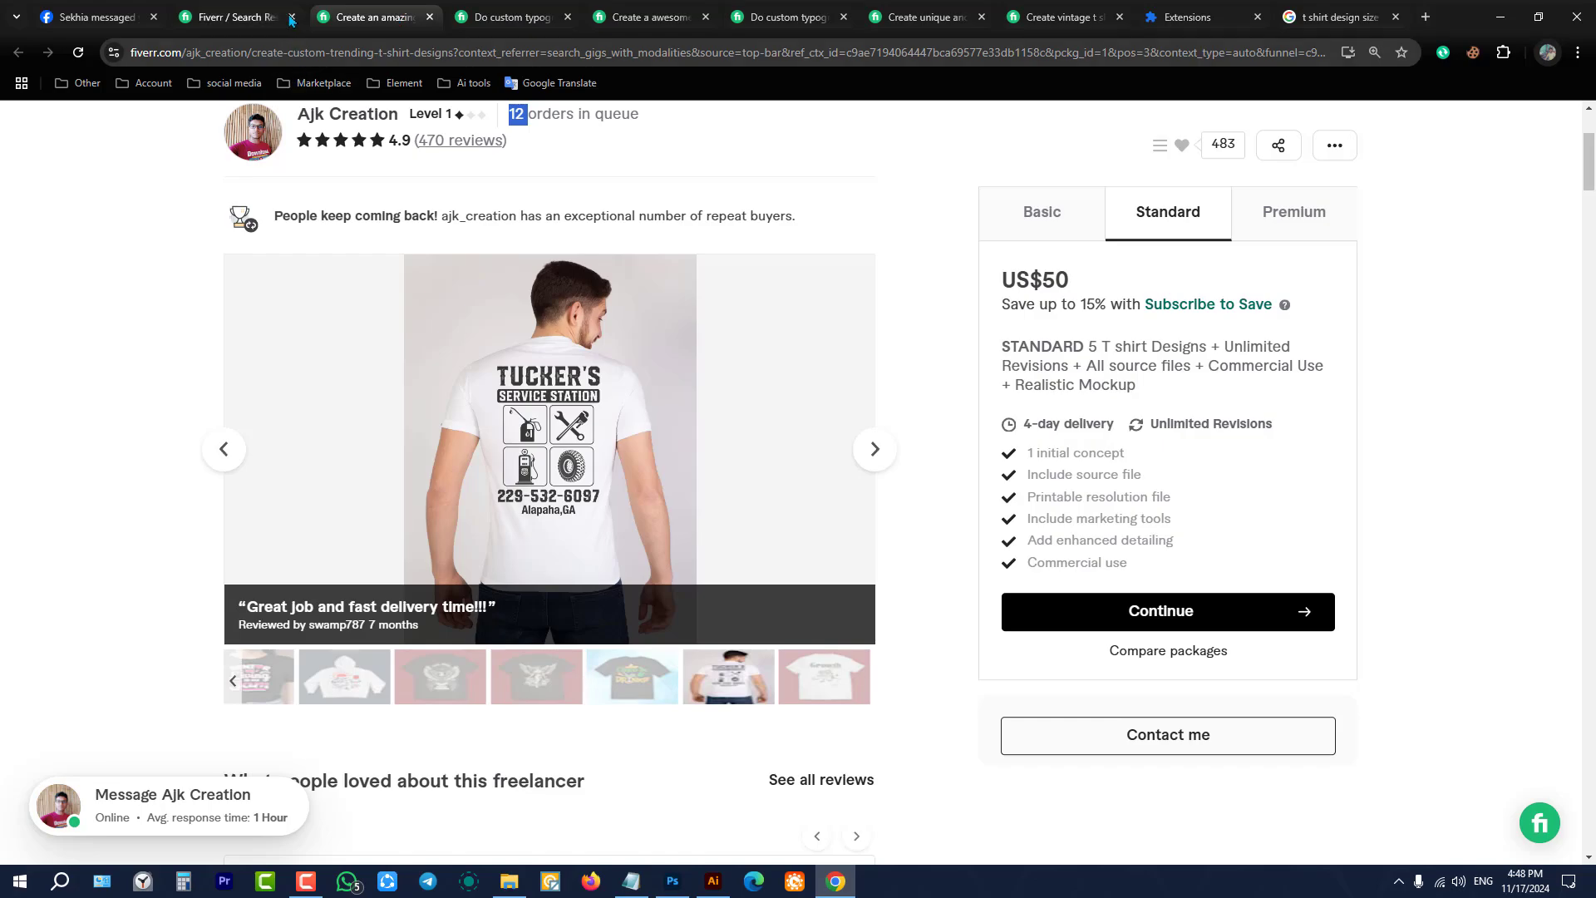
click(247, 17)
scroll(762, 397, up, 3)
scroll(831, 415, down, 5)
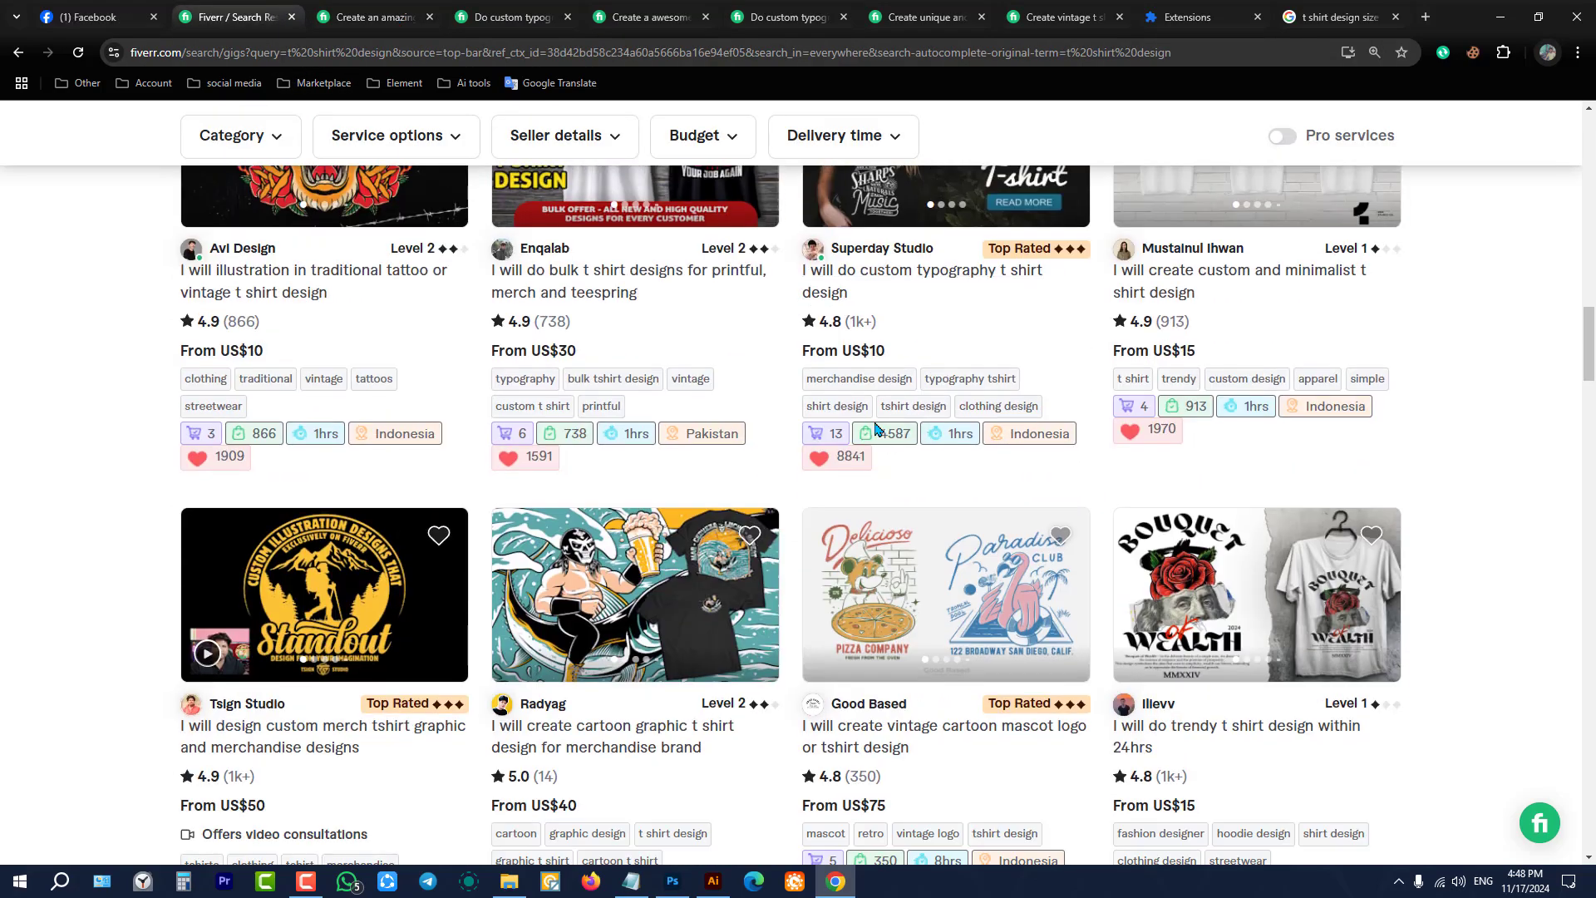
scroll(1064, 394, down, 5)
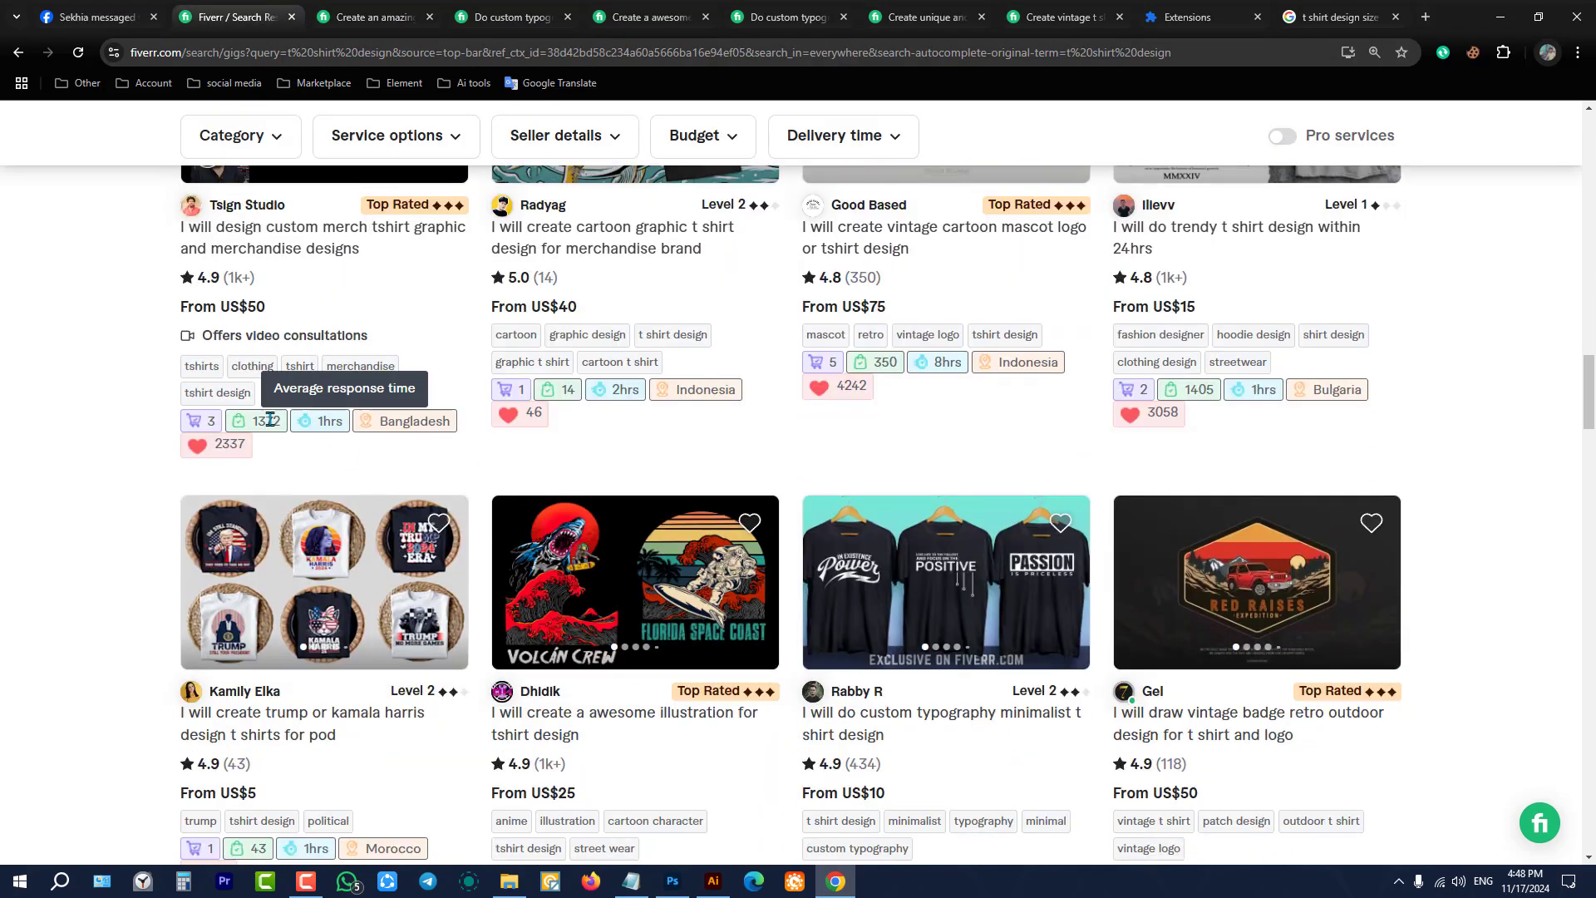
scroll(729, 447, down, 6)
scroll(730, 446, up, 3)
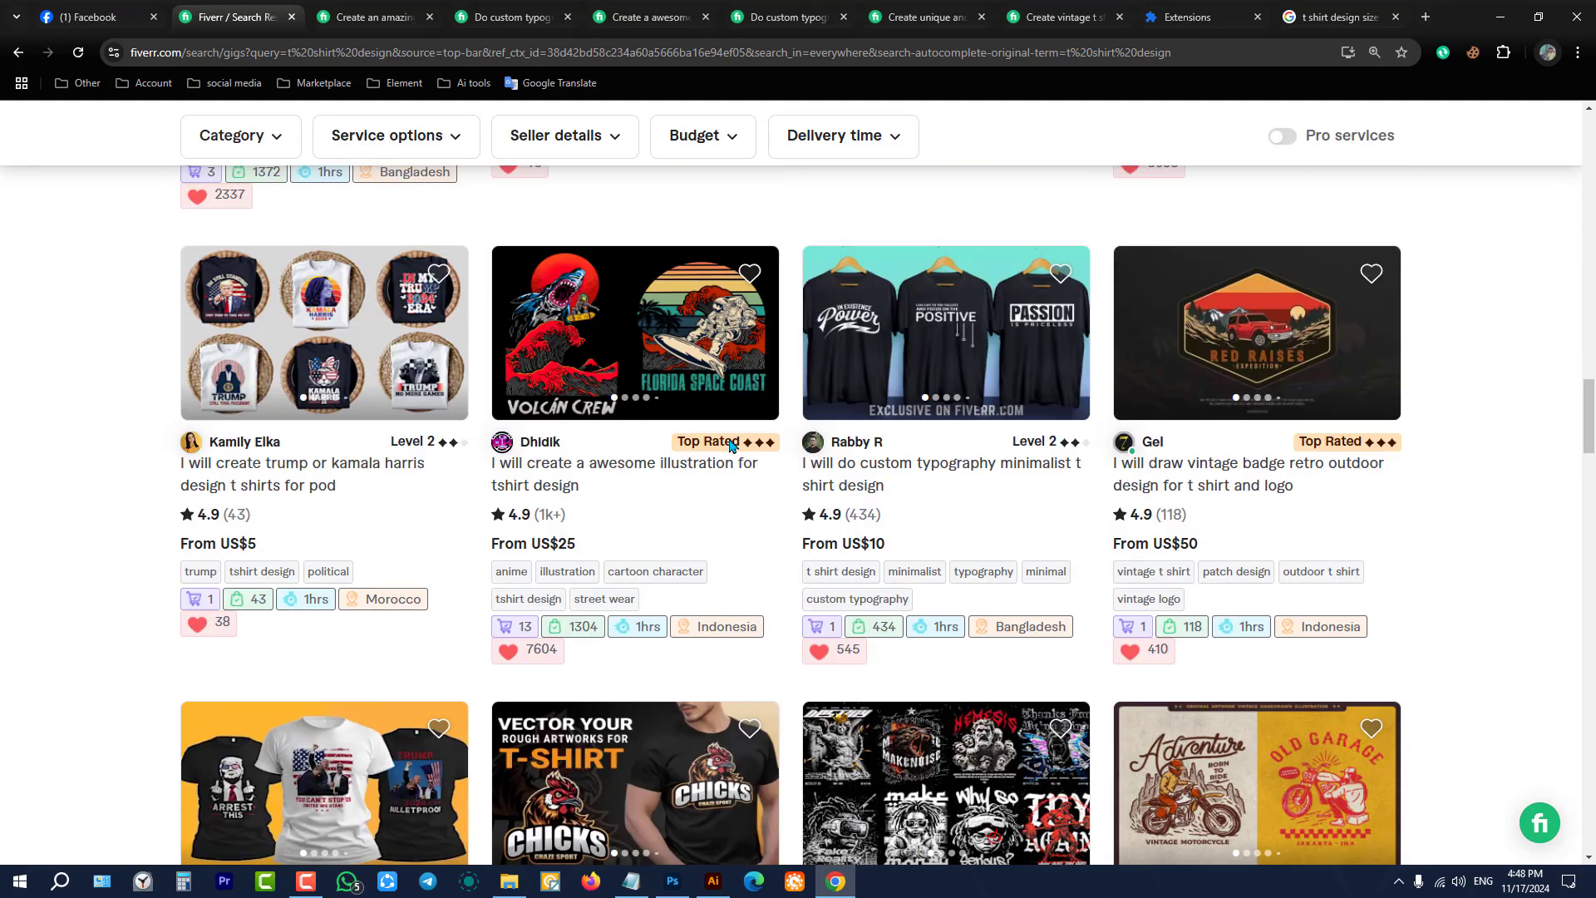
mouse_move(730, 446)
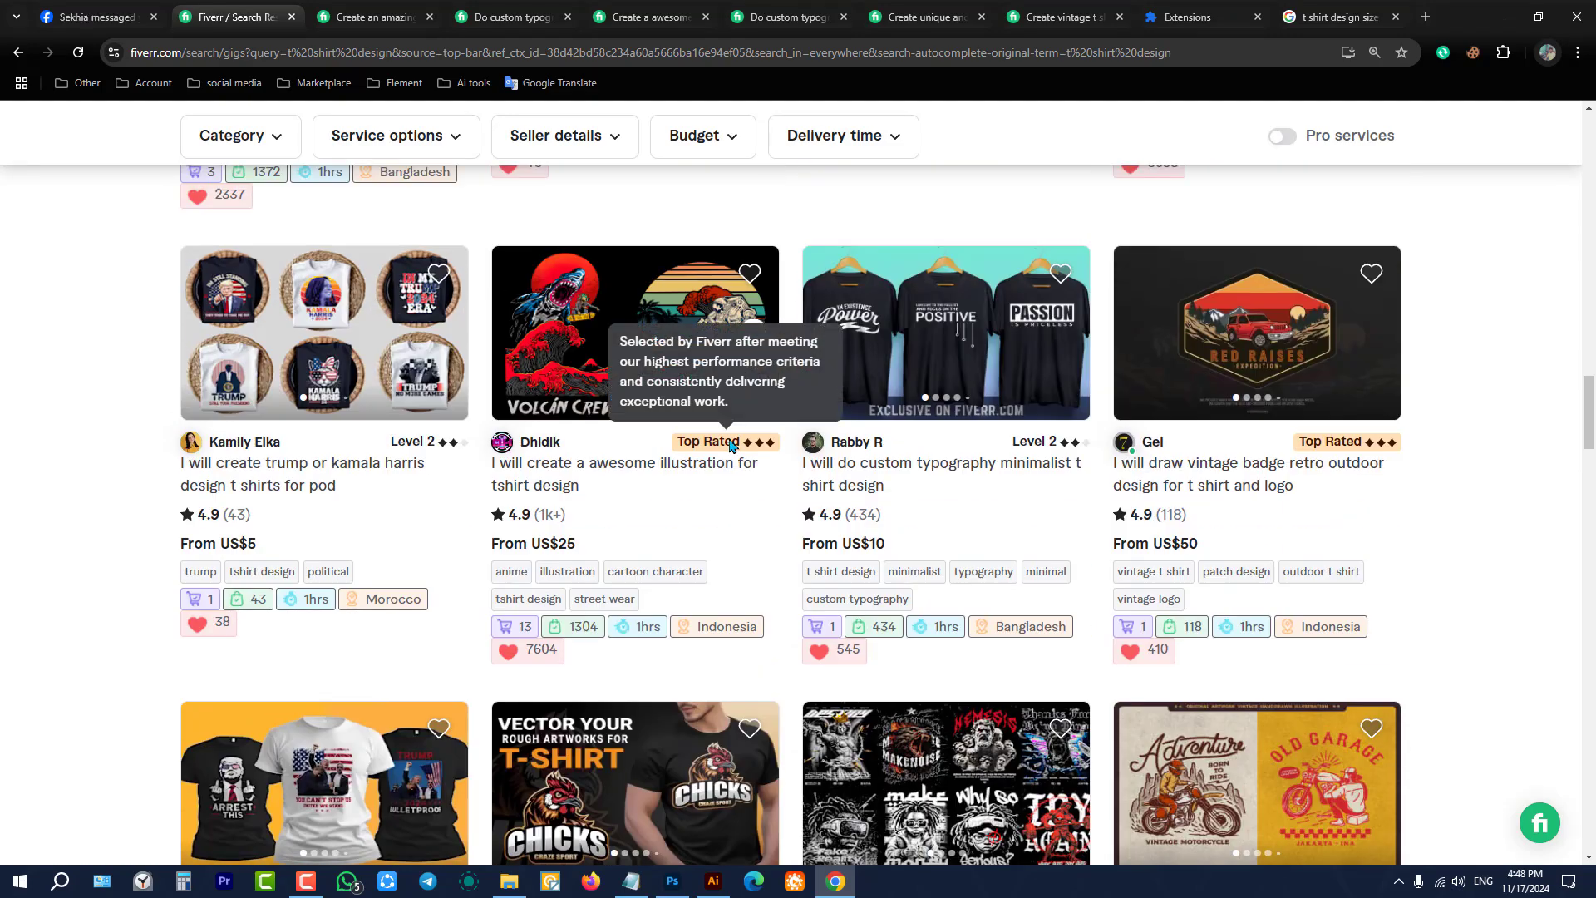
scroll(1068, 425, down, 3)
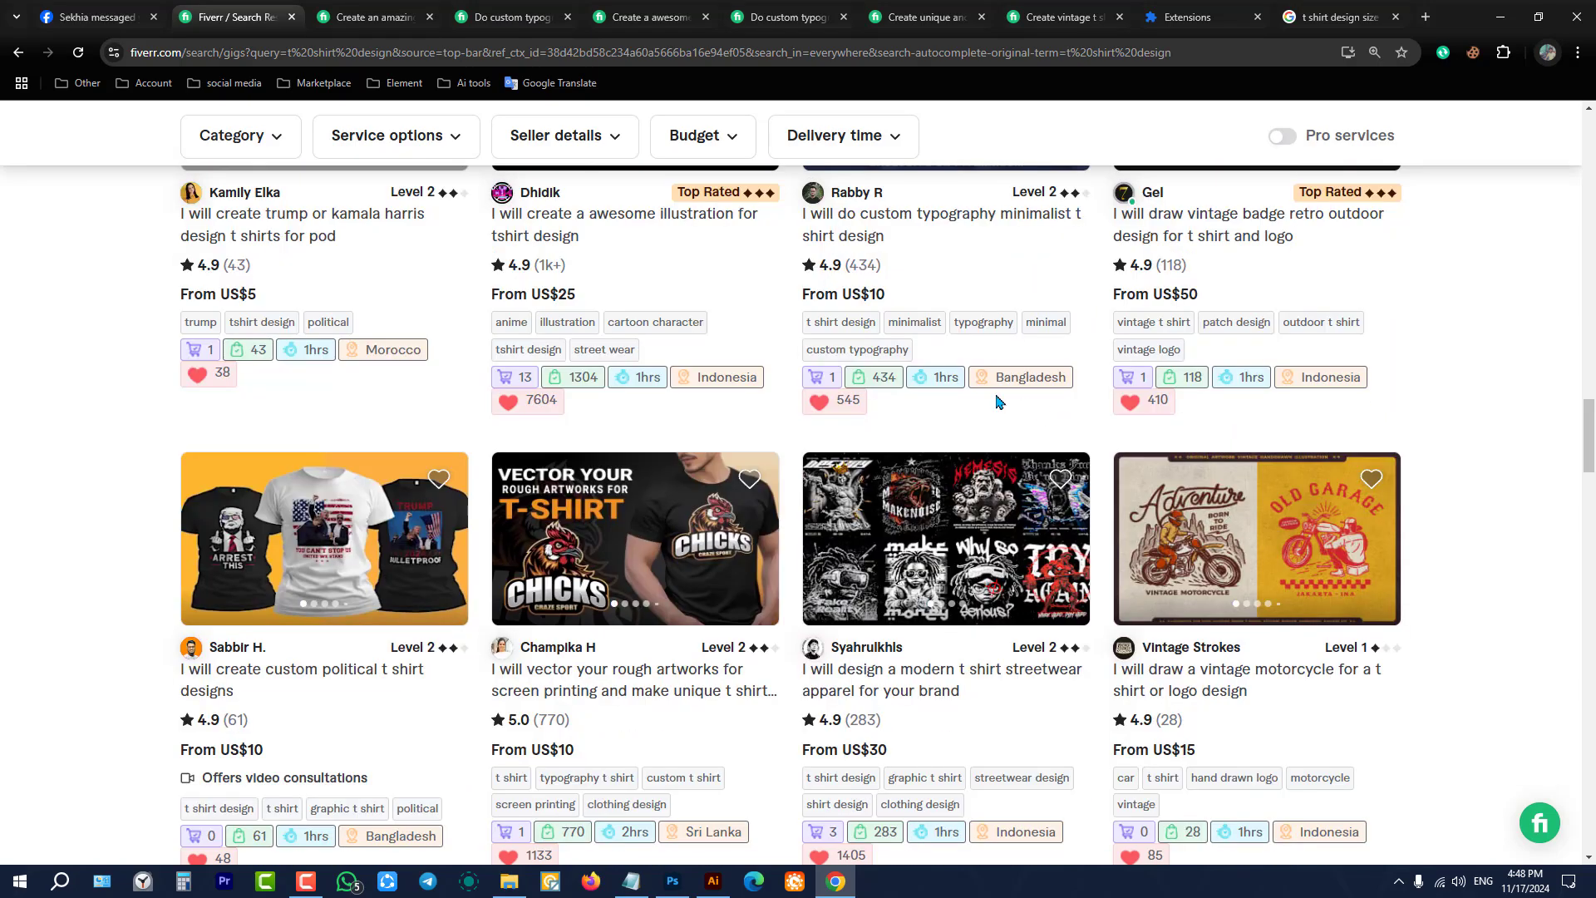
scroll(998, 401, down, 6)
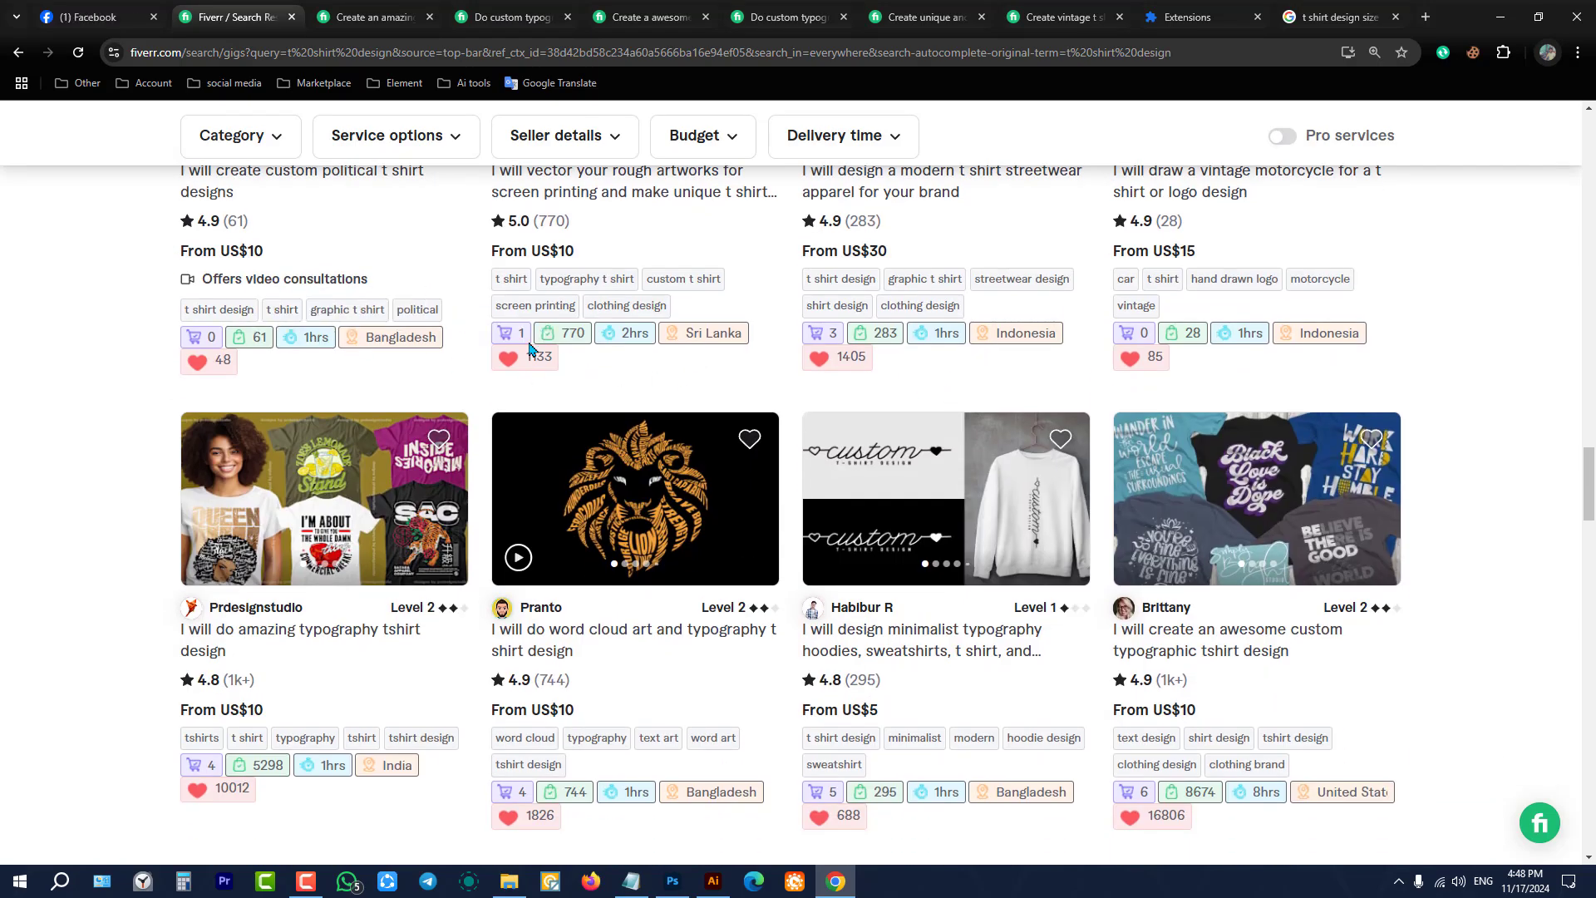
Step: Examine the remaining gigs on the first page of "t shirt design" results for orders in queue, reviews, starting prices and design styles
scroll(697, 380, down, 3)
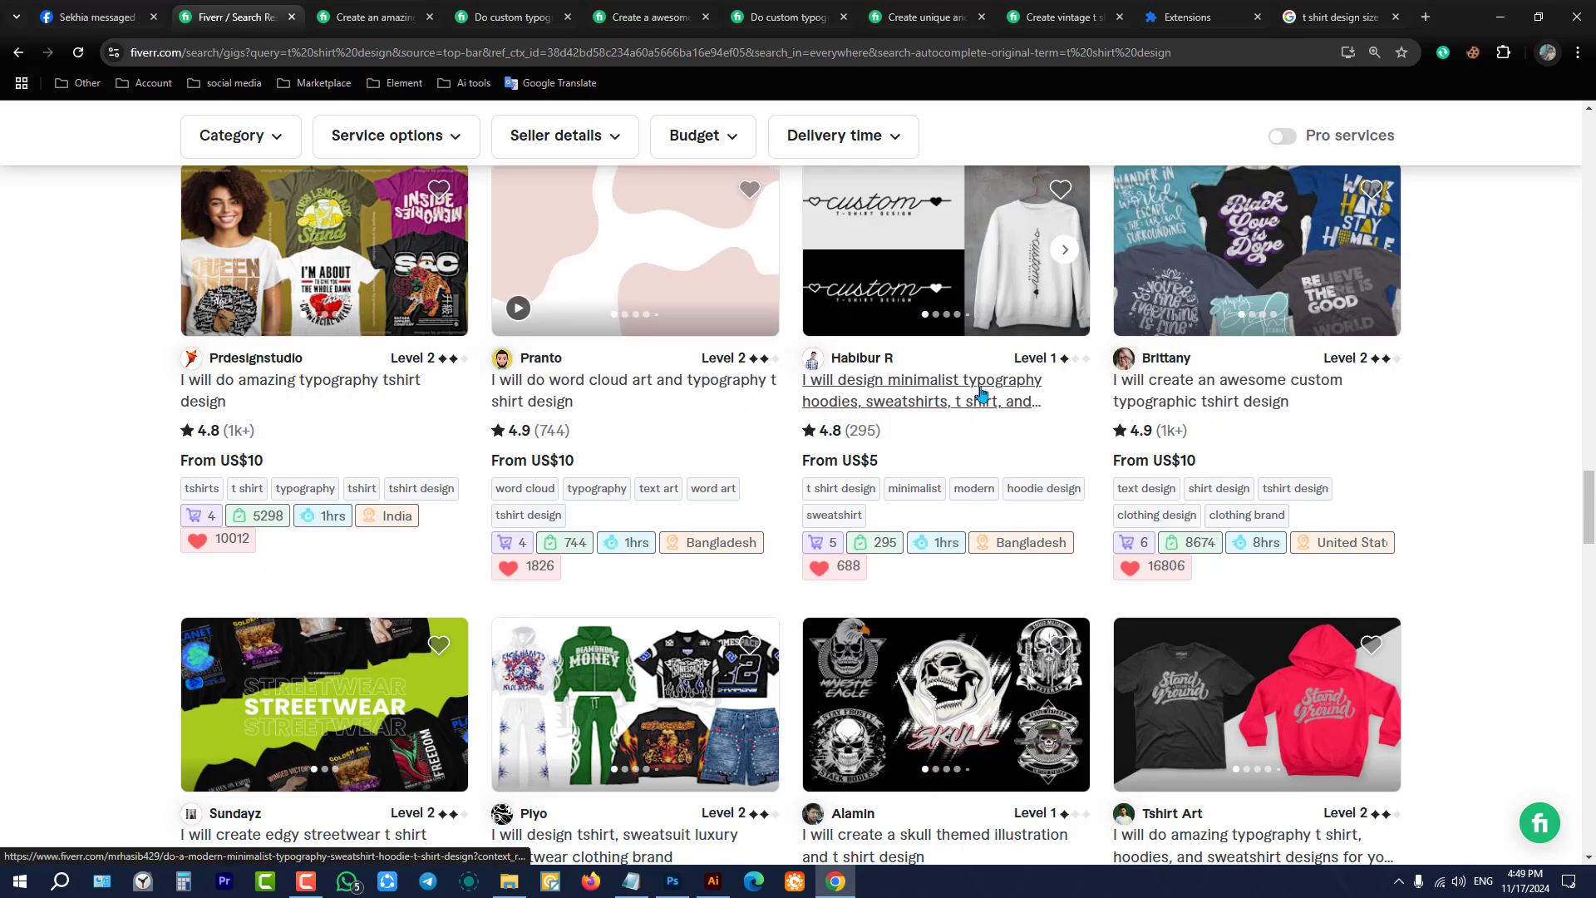
scroll(980, 393, up, 3)
scroll(873, 395, down, 9)
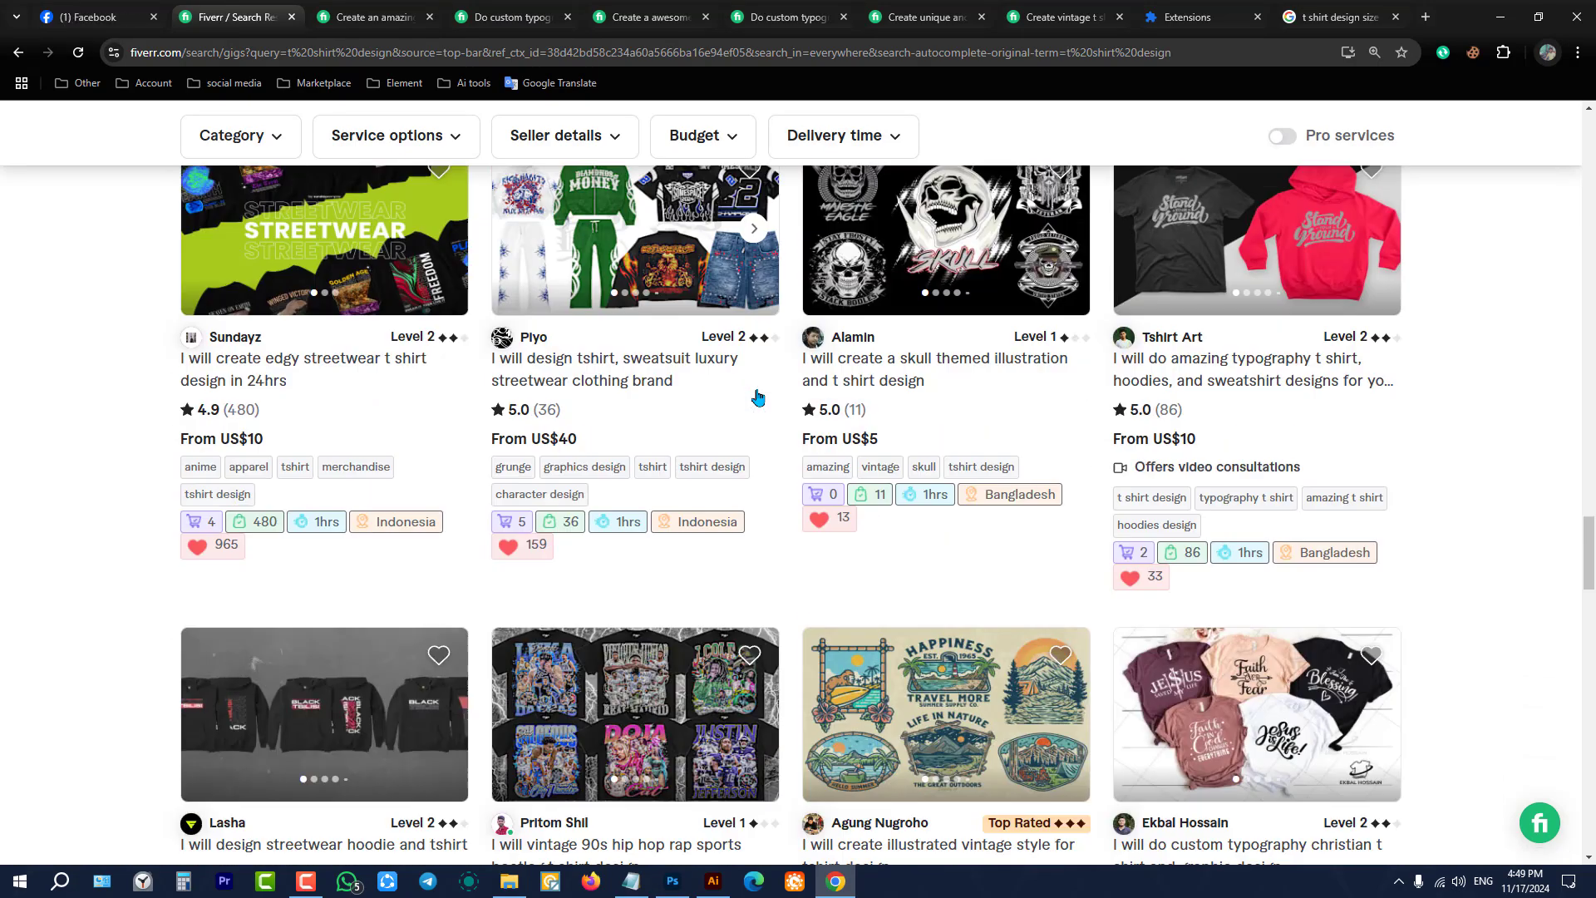
scroll(752, 407, down, 3)
scroll(794, 424, down, 3)
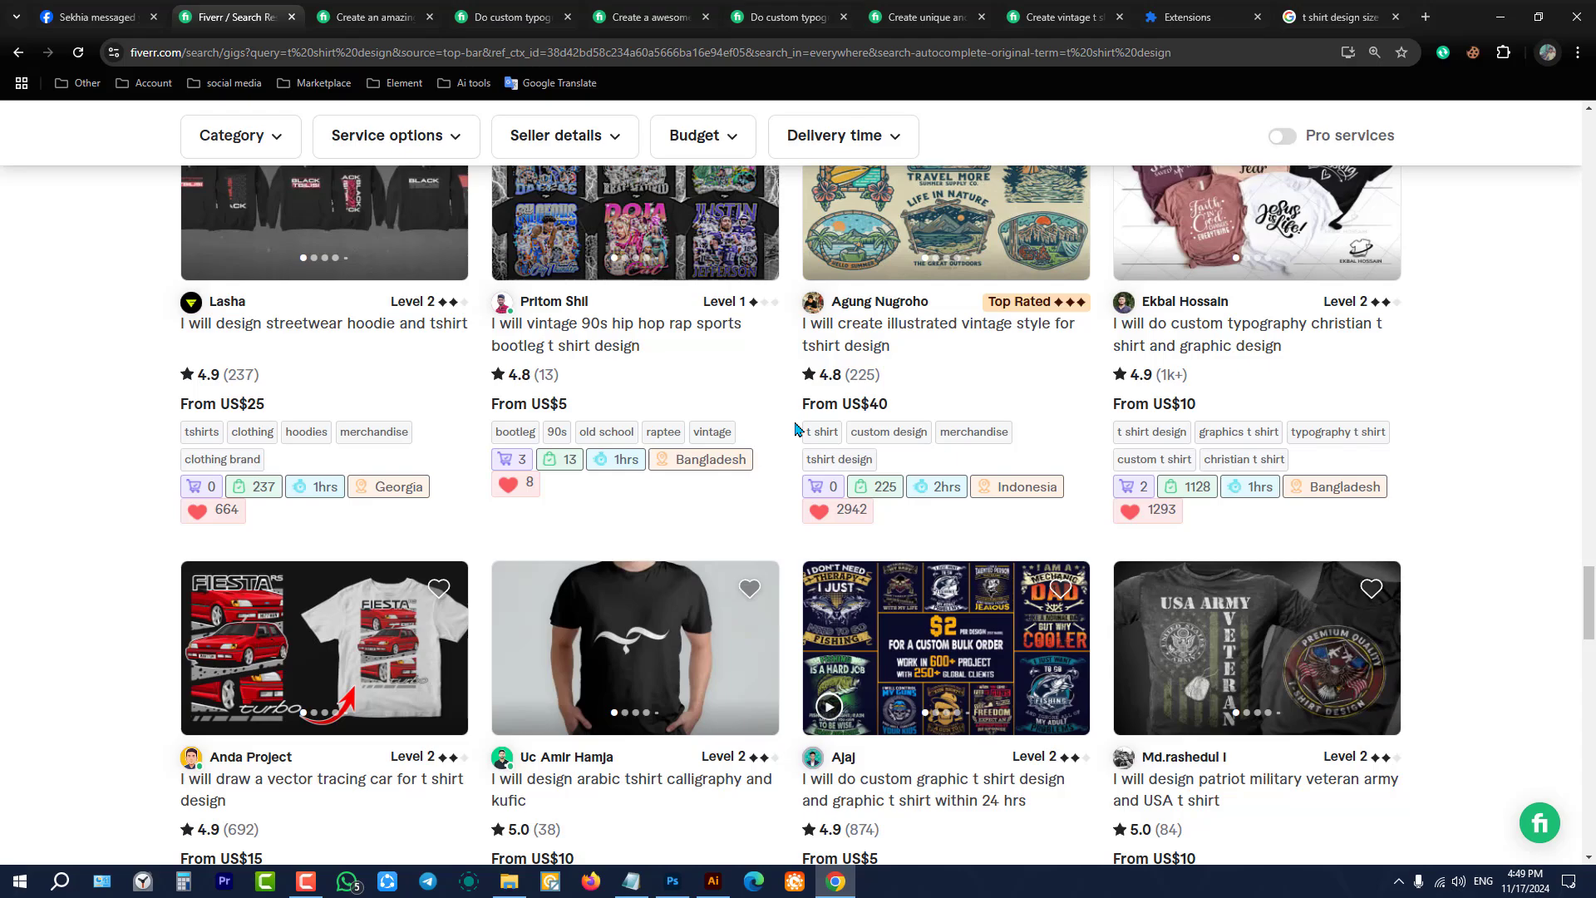
scroll(795, 429, down, 3)
scroll(796, 431, down, 3)
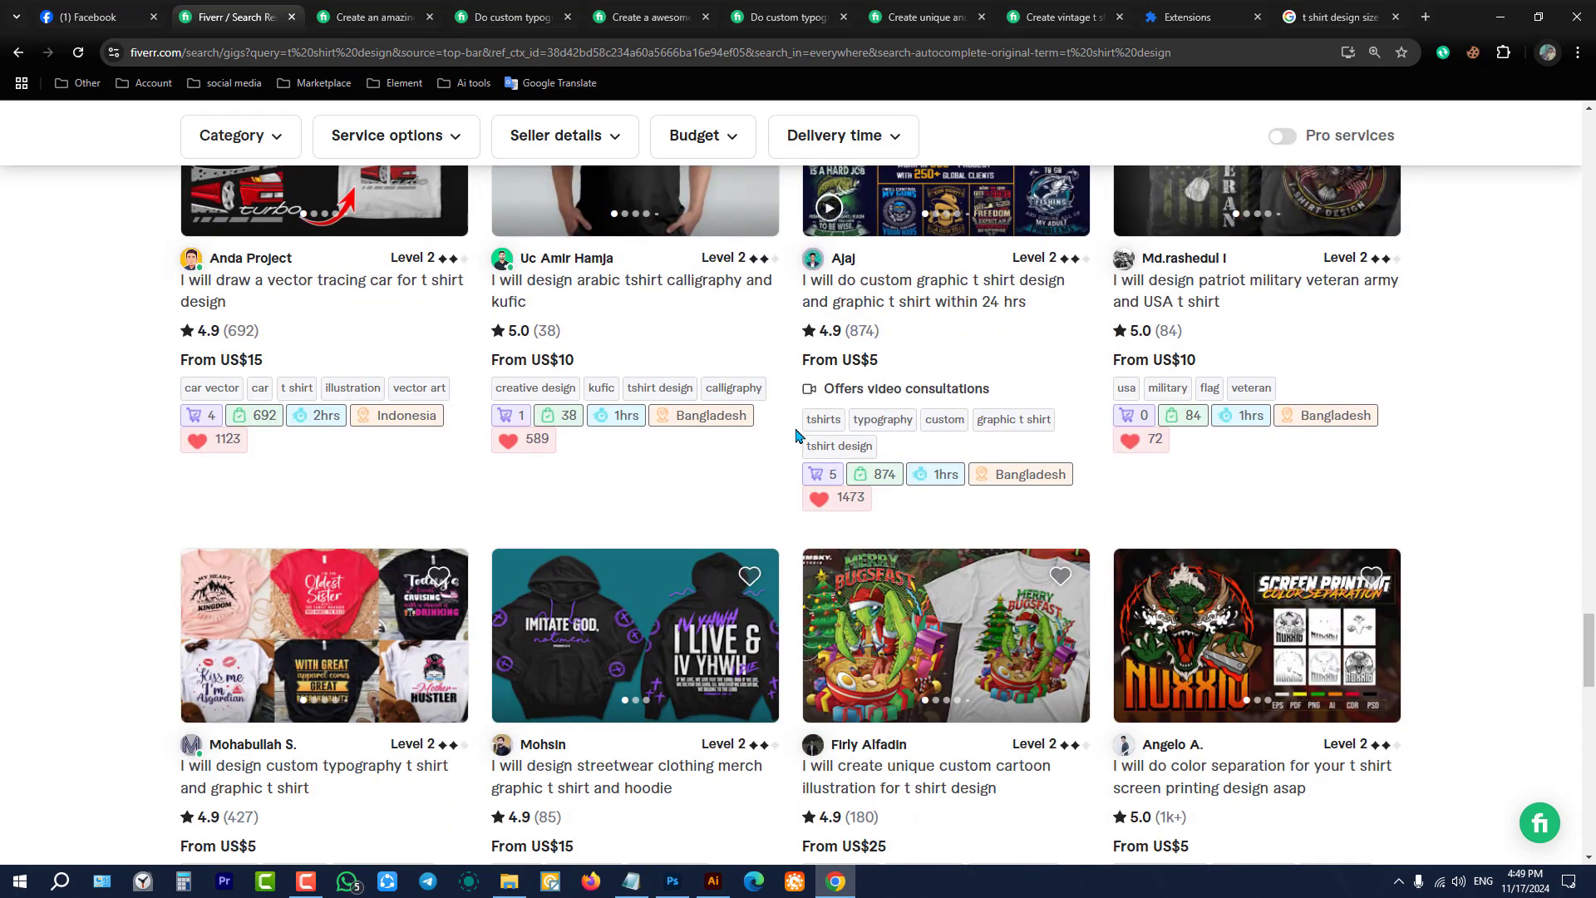
scroll(798, 435, down, 6)
scroll(798, 435, down, 6)
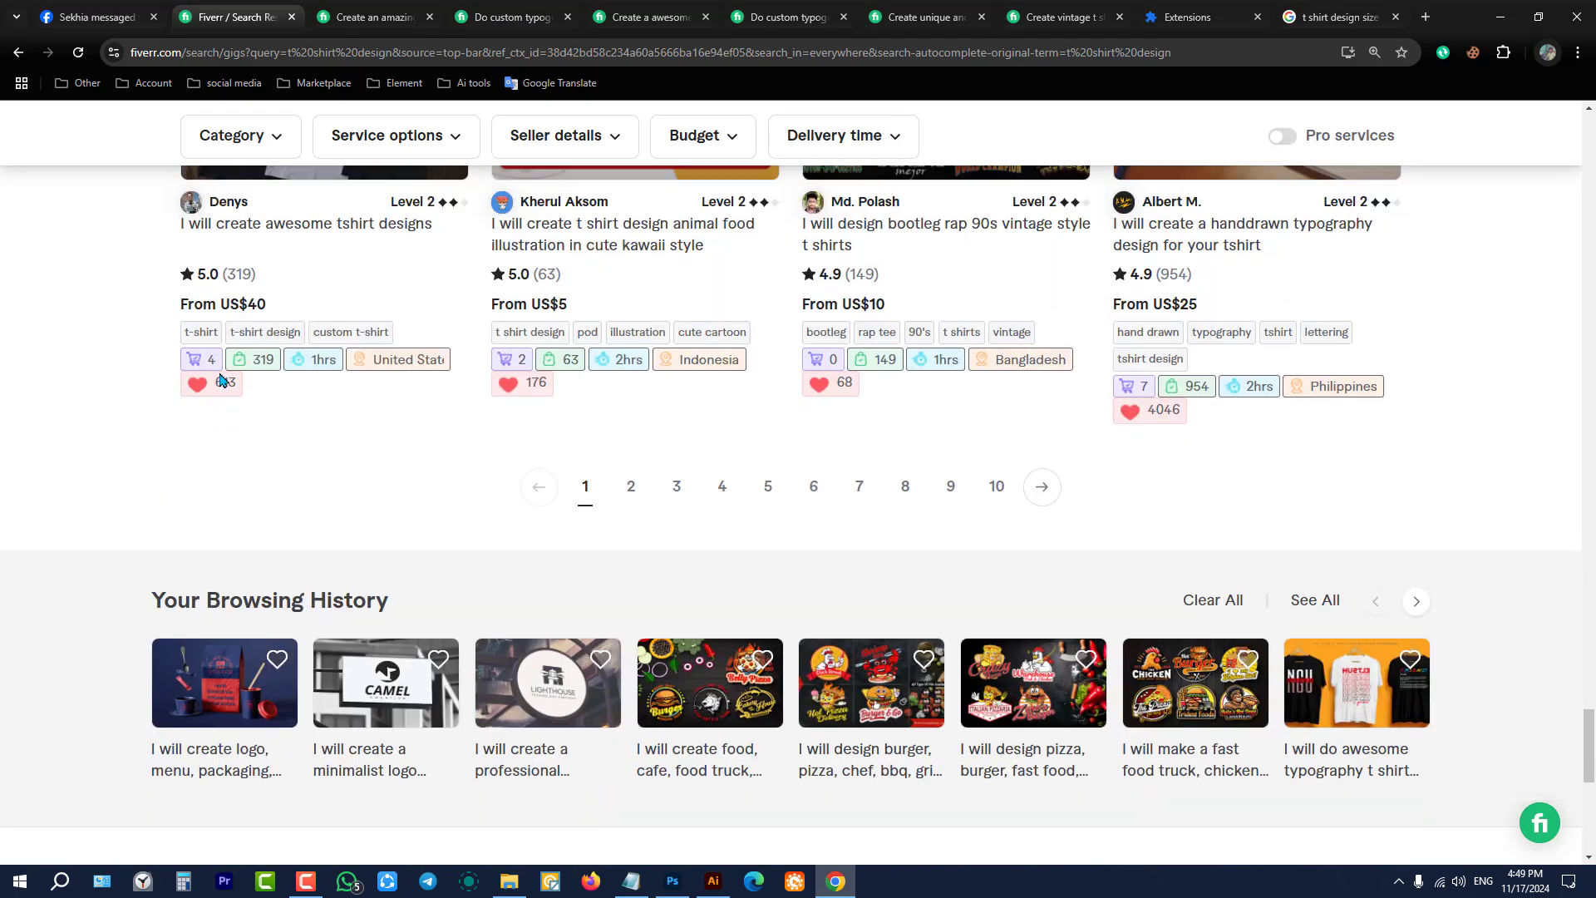
Step: Open page 2 of the "t shirt design" results and compare its first rows of gigs for seller level, queued orders and price
click(631, 503)
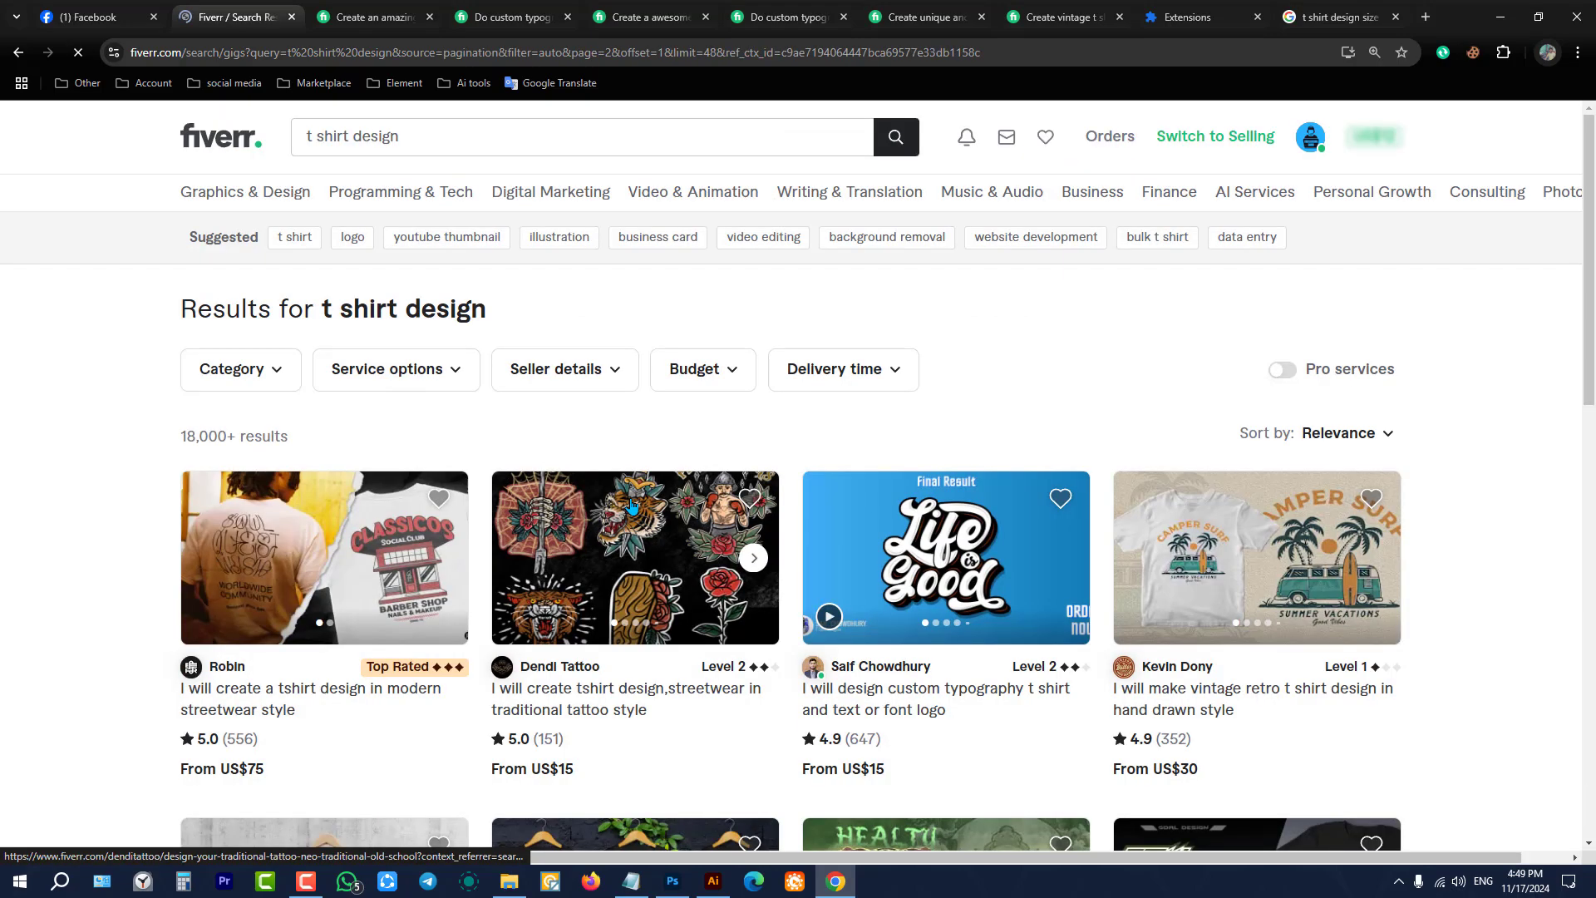
scroll(431, 473, down, 5)
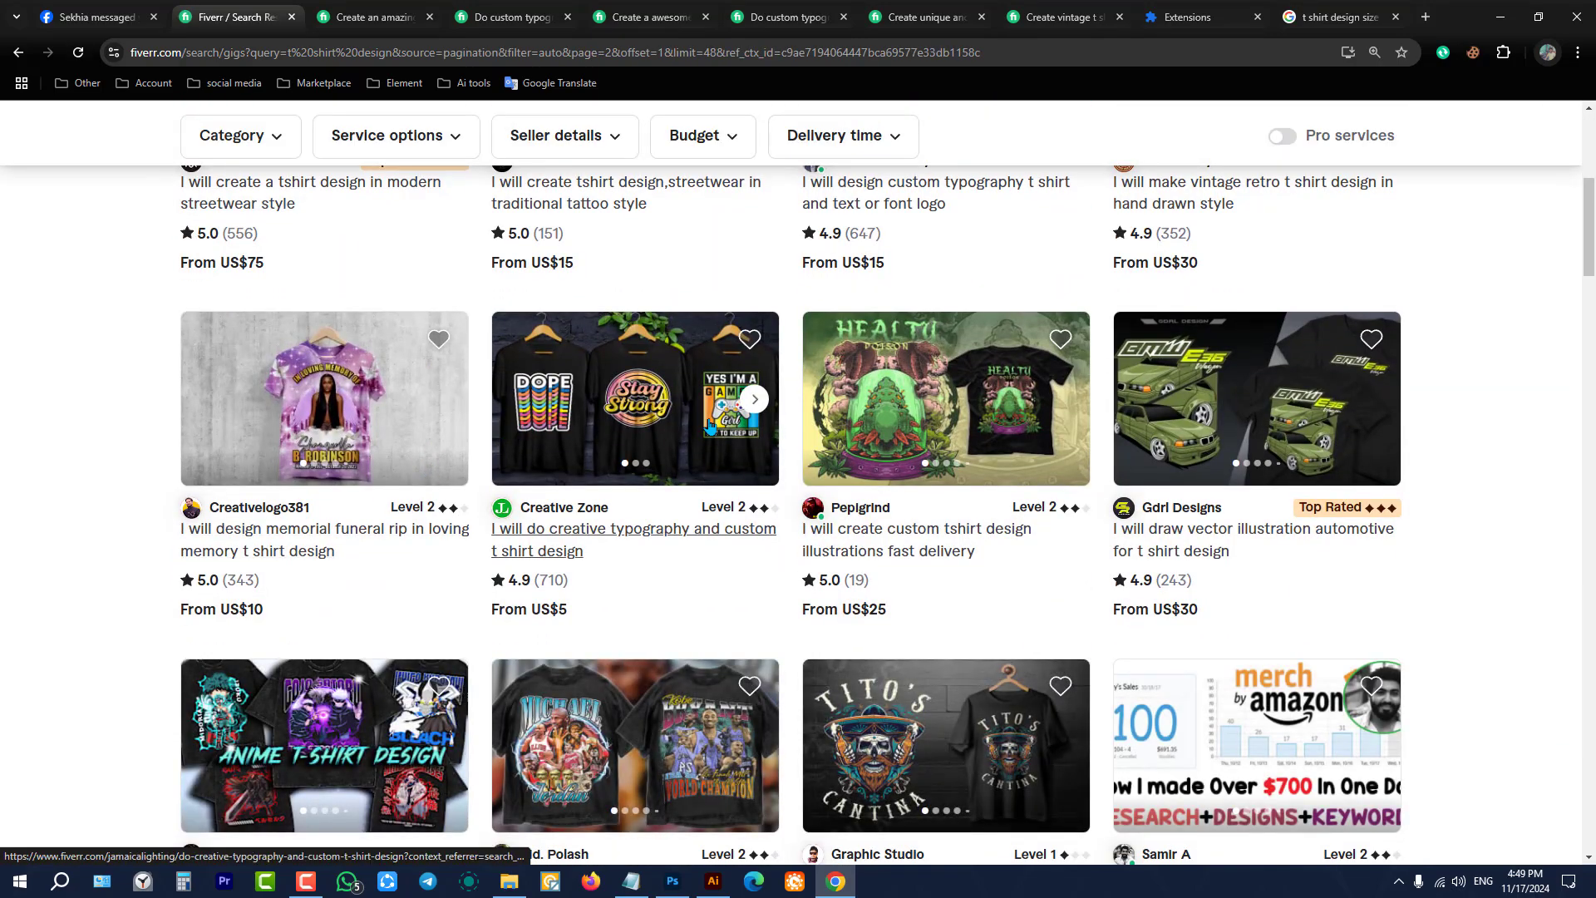
scroll(296, 377, up, 3)
scroll(877, 414, down, 6)
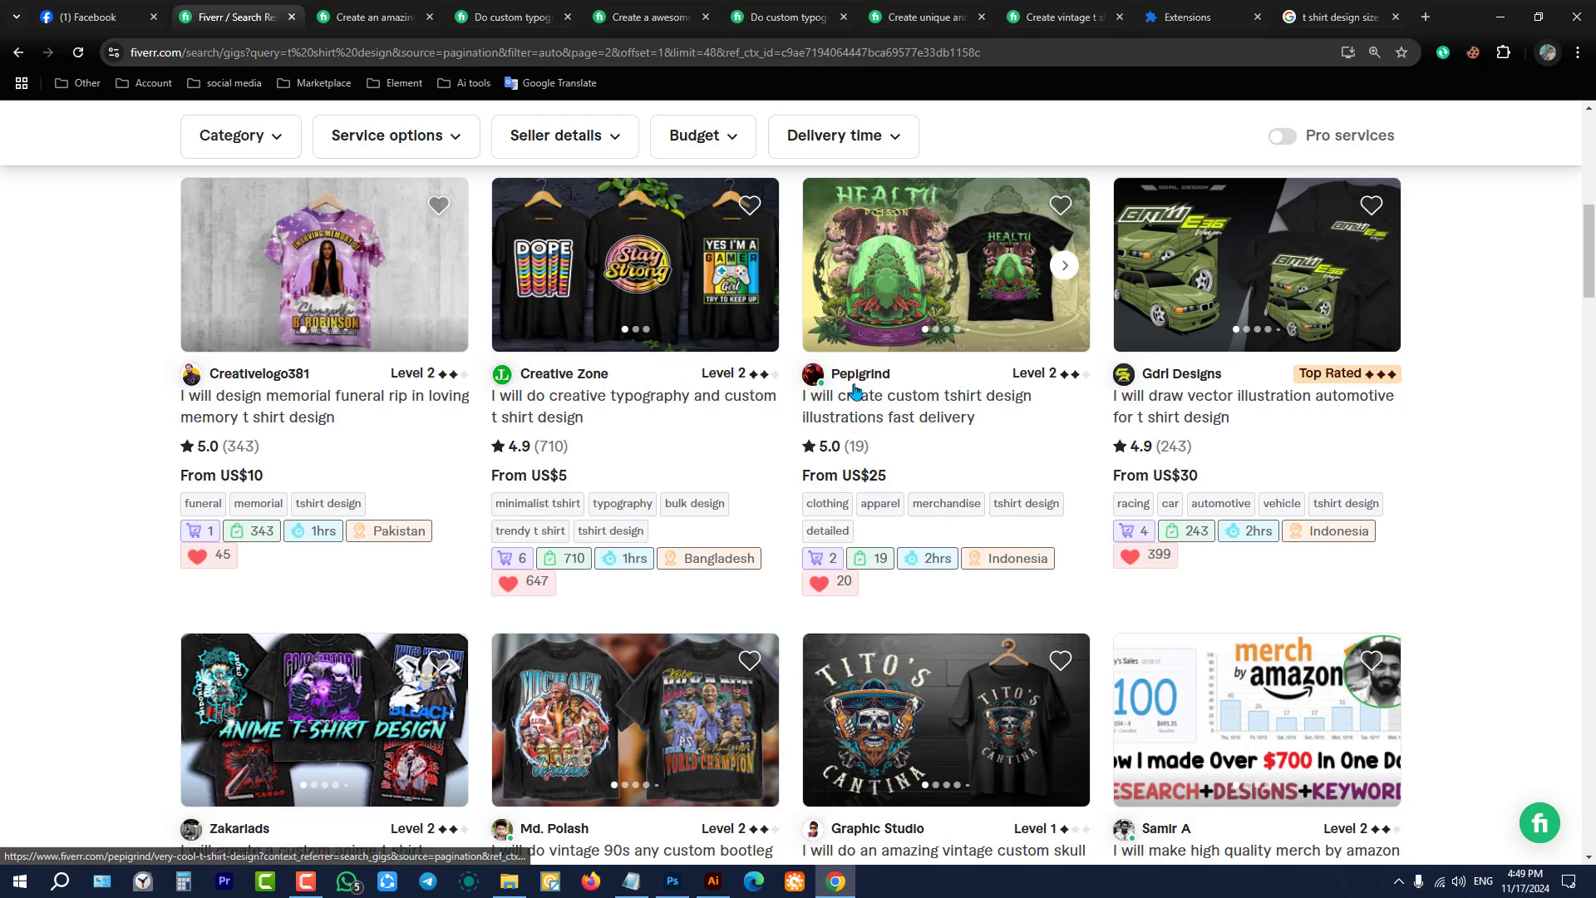
scroll(856, 373, up, 5)
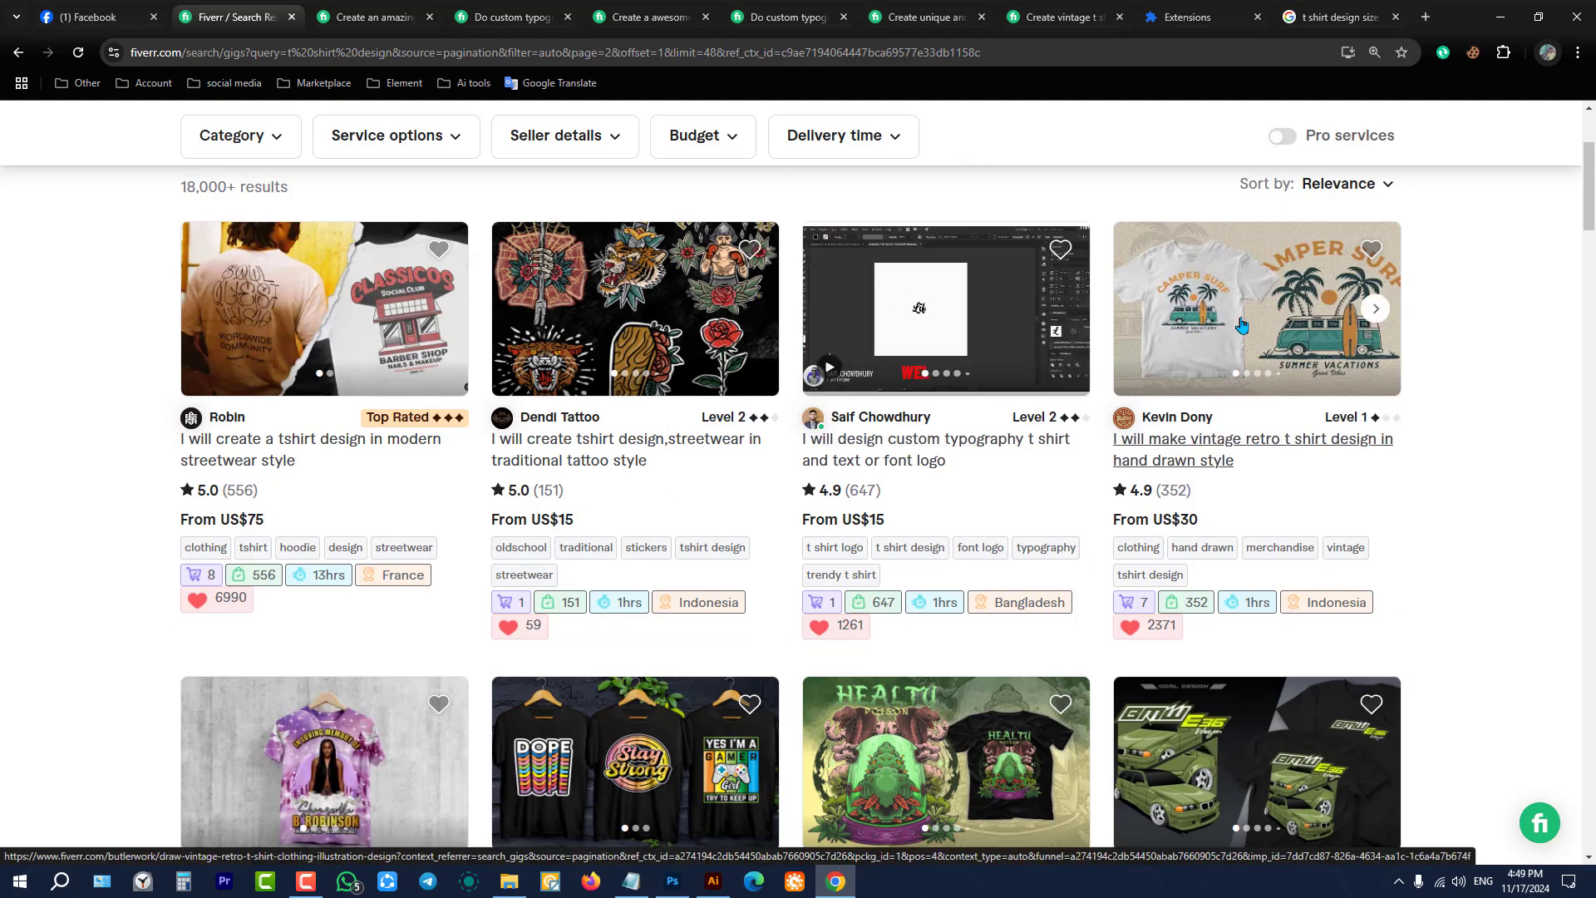
scroll(1203, 323, down, 5)
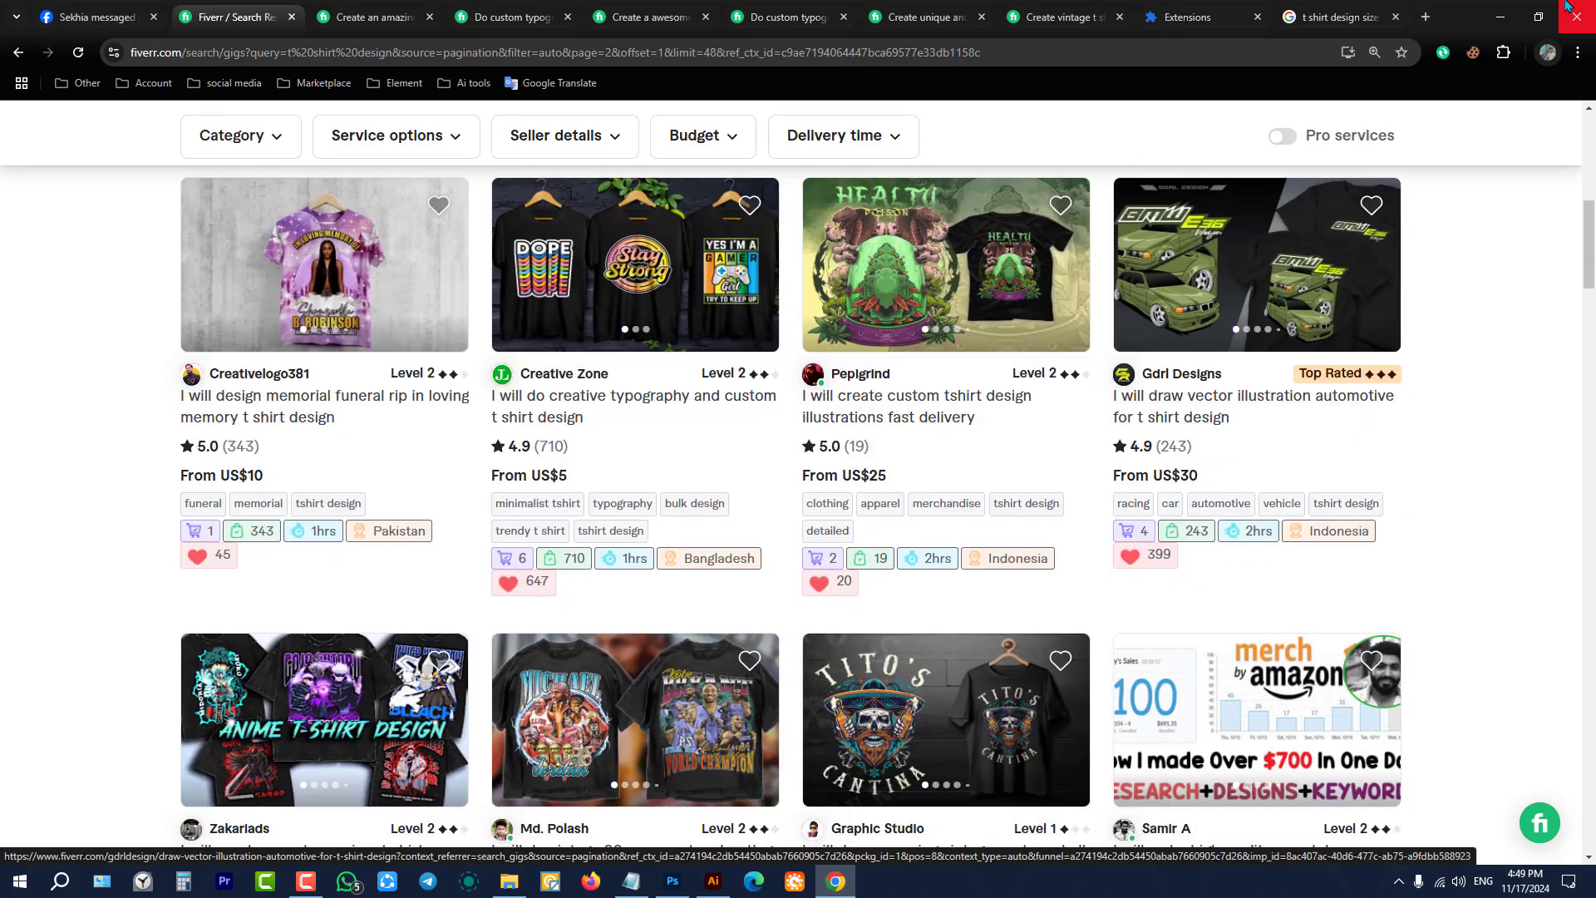
Step: Switch back to Illustrator and close the "t shirt design.ai" document without saving the changes
click(1498, 10)
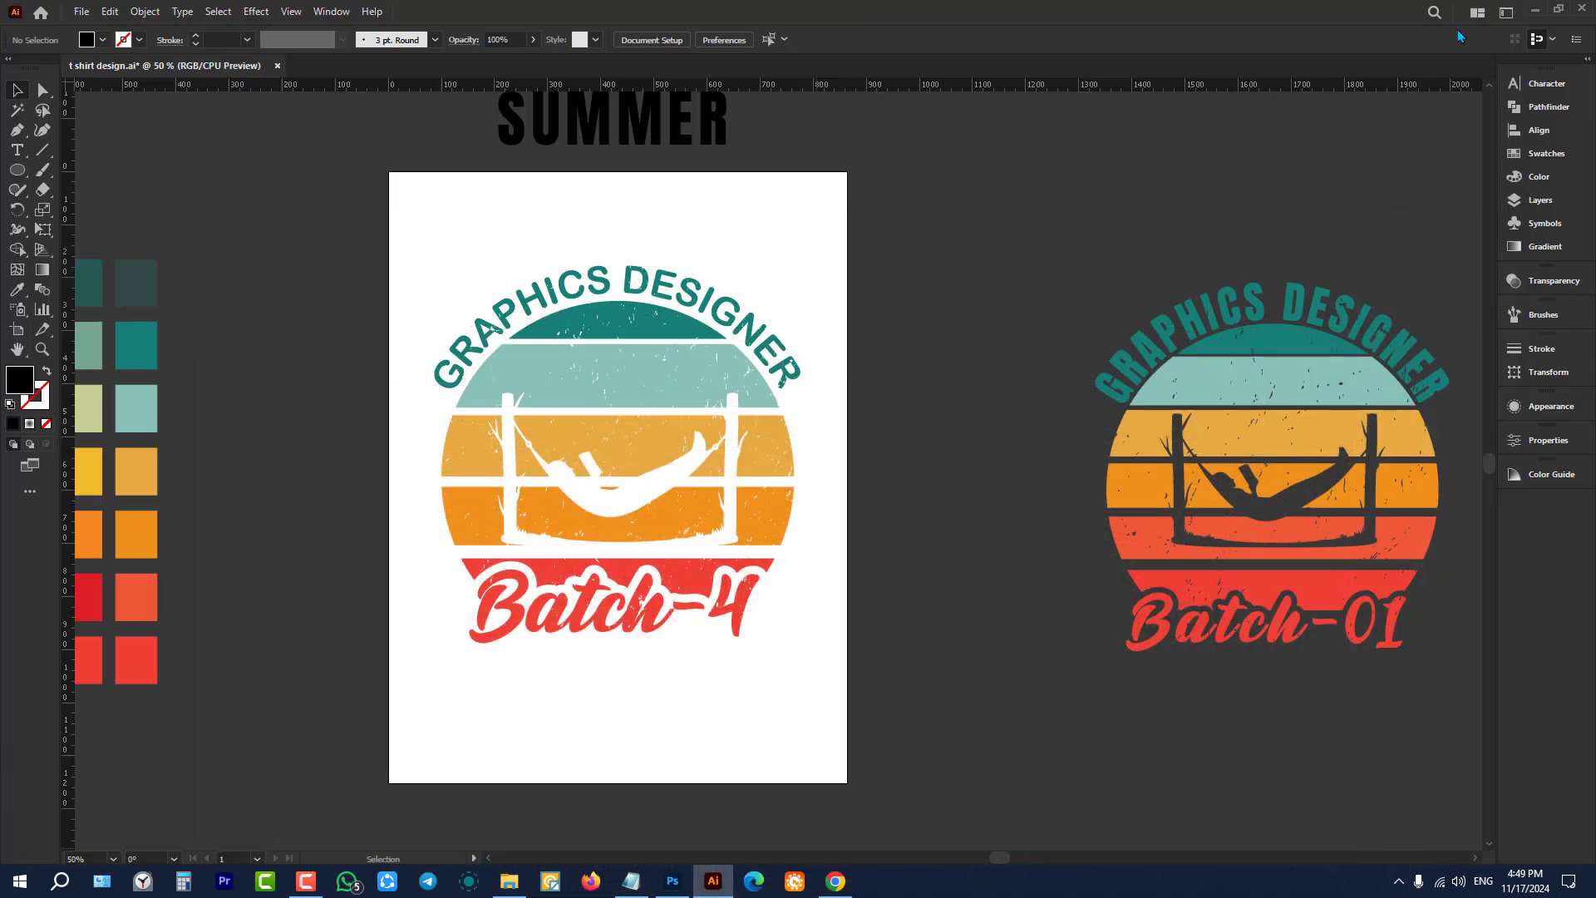
click(277, 65)
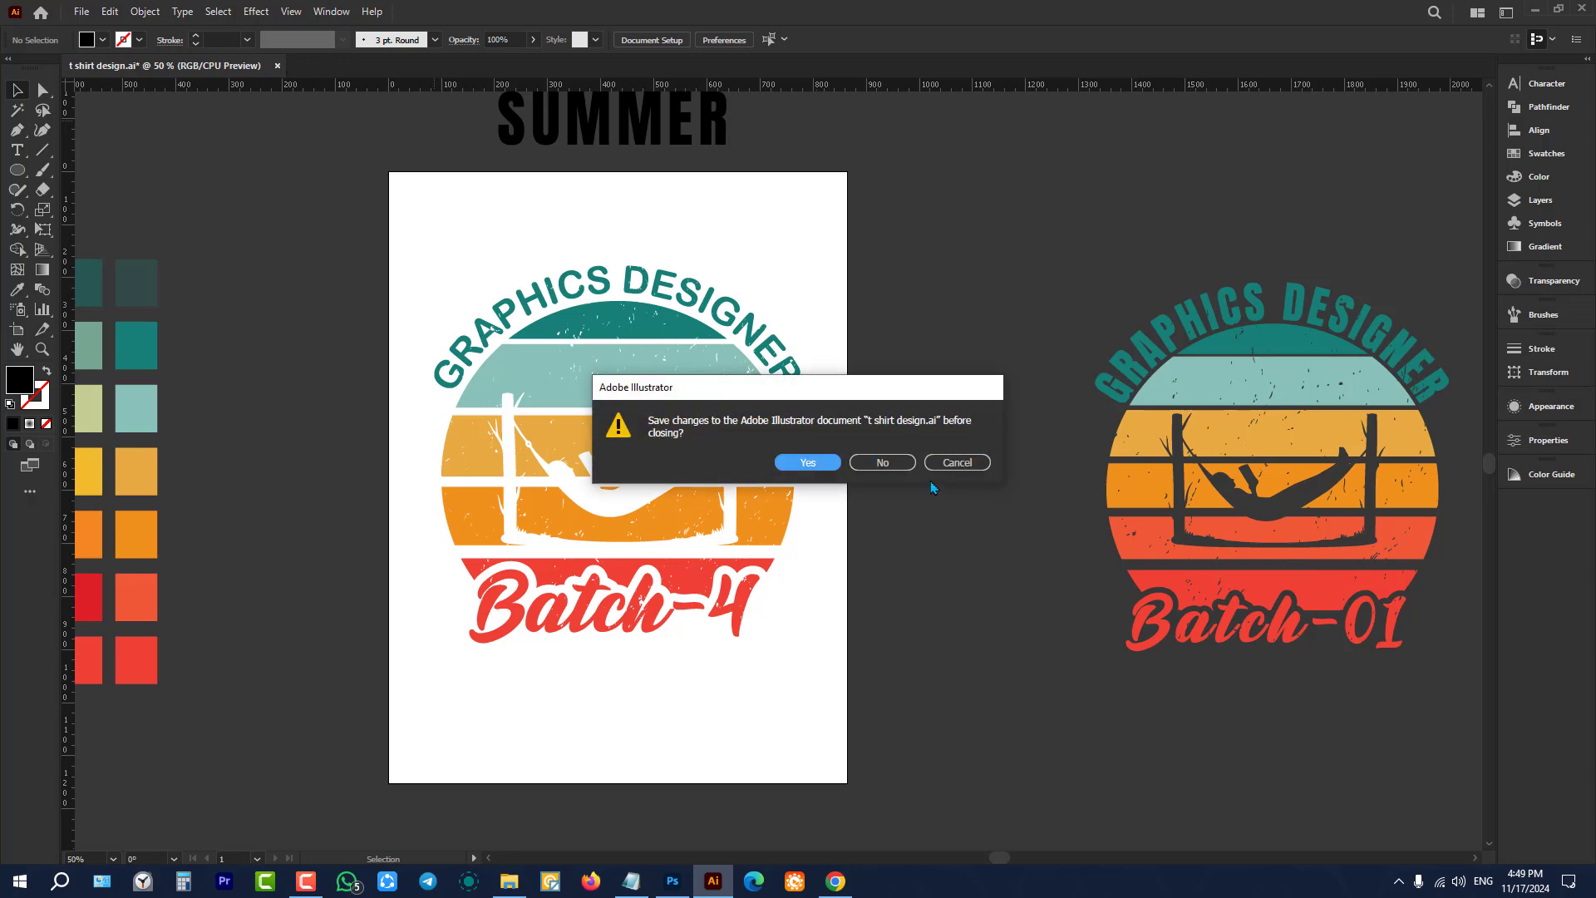
click(882, 463)
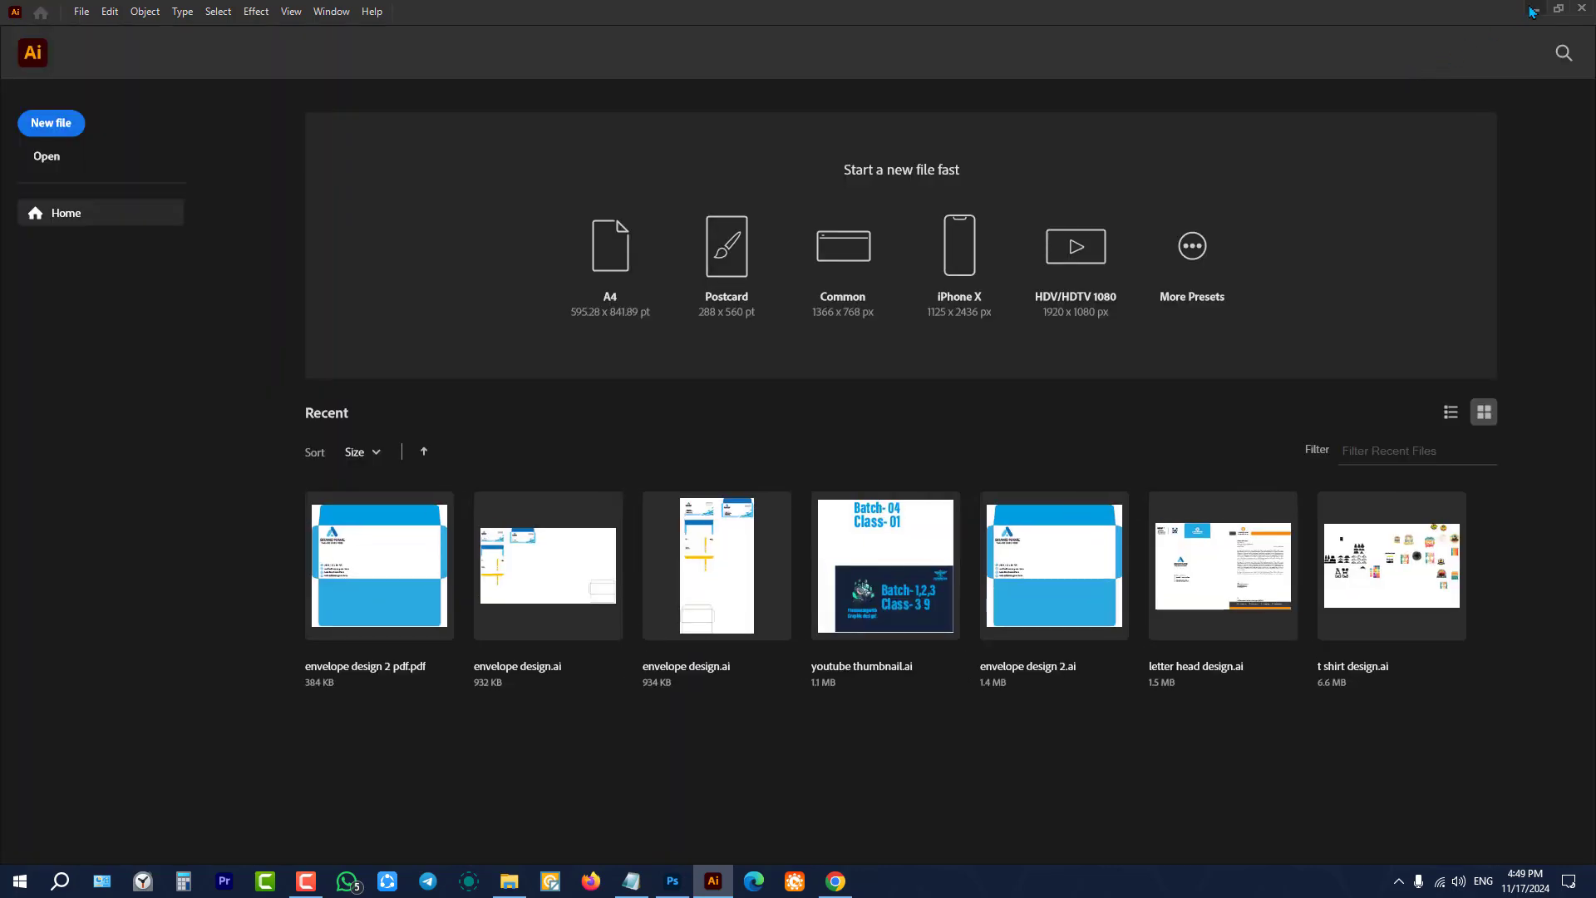